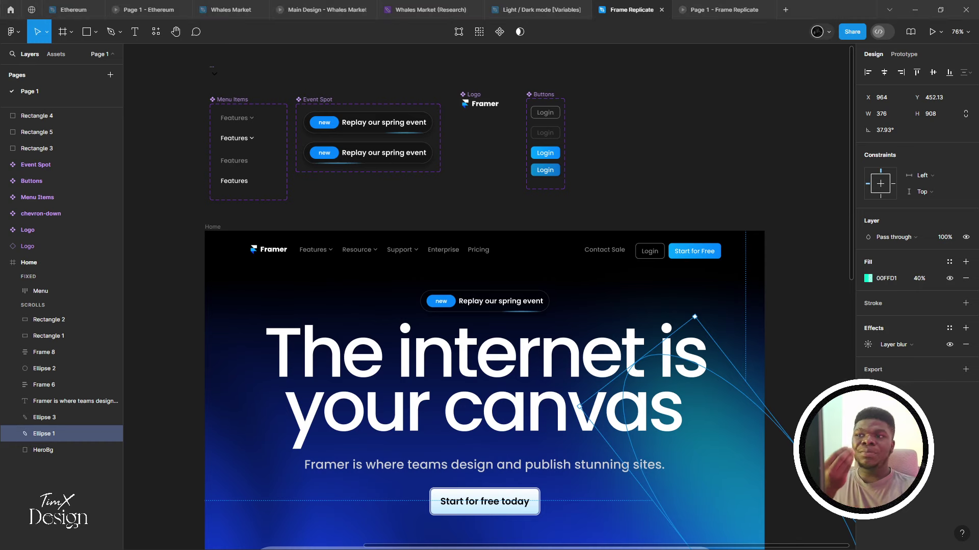
Examine the finished Framer replica: its component sets, the Home frame's hero section, and the prototype preview
{"action": "scroll", "coordinate": [173, 131], "scroll_direction": "up", "scroll_amount": 3}
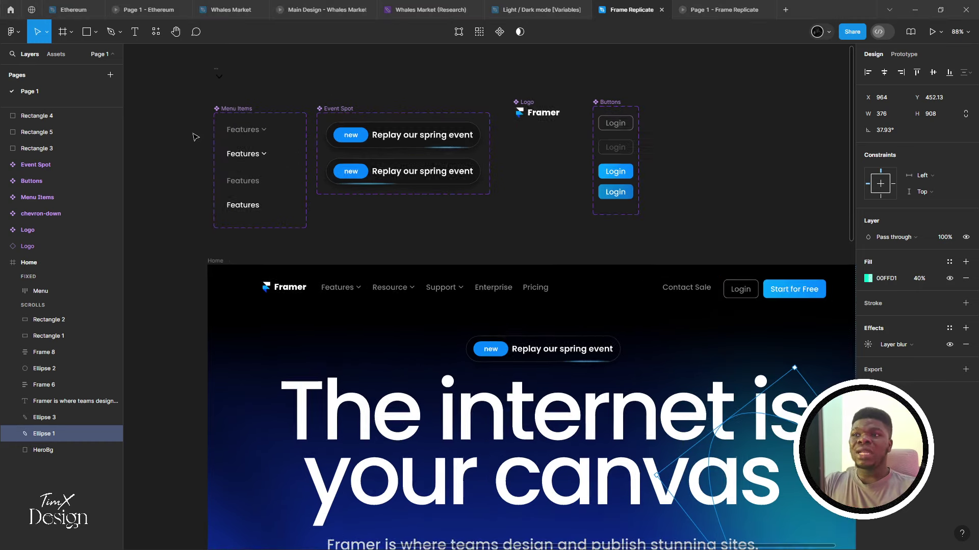
{"action": "scroll", "coordinate": [204, 127], "scroll_direction": "up", "scroll_amount": 2}
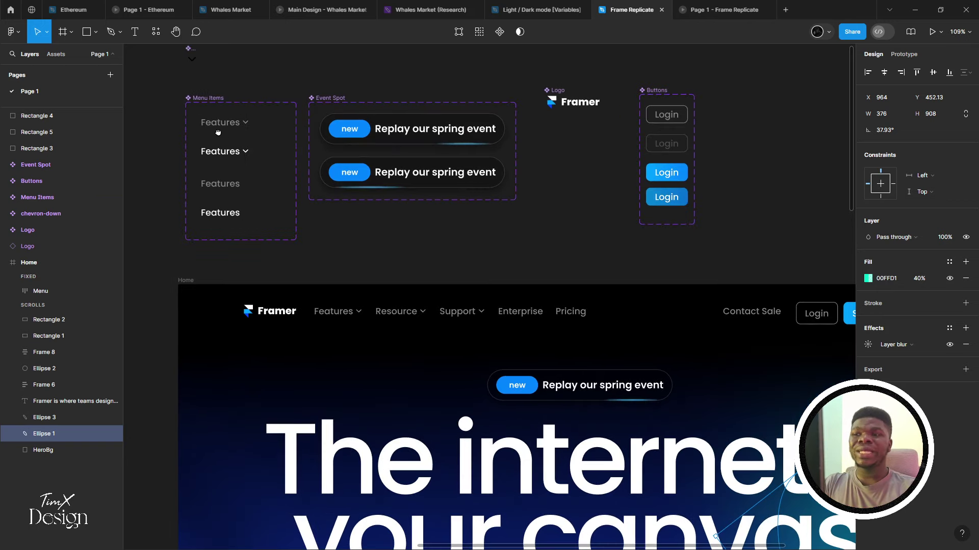
{"action": "left_click", "coordinate": [691, 11]}
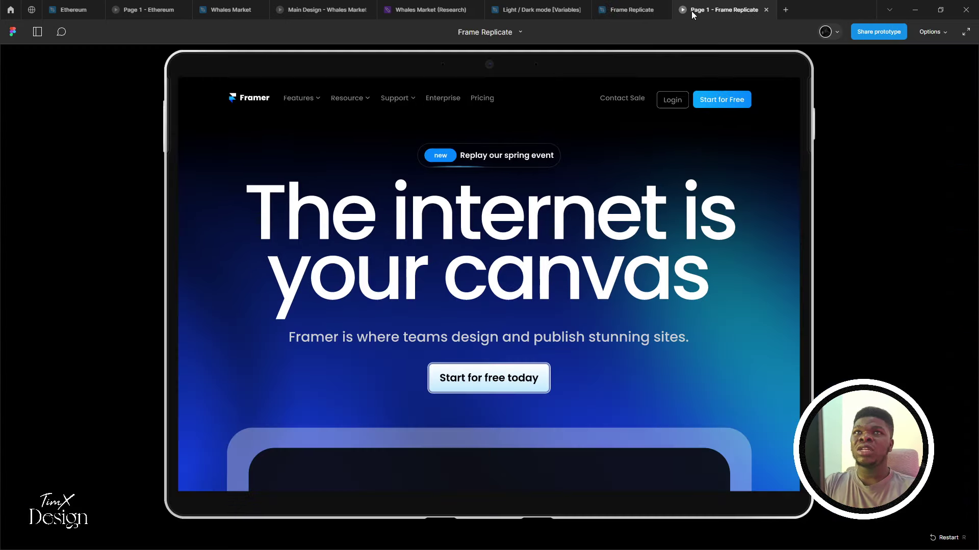
{"action": "left_click", "coordinate": [637, 10]}
{"action": "scroll", "coordinate": [469, 142], "scroll_direction": "down", "scroll_amount": 5}
{"action": "scroll", "coordinate": [469, 142], "scroll_direction": "down", "scroll_amount": 5}
{"action": "scroll", "coordinate": [414, 280], "scroll_direction": "up", "scroll_amount": 3}
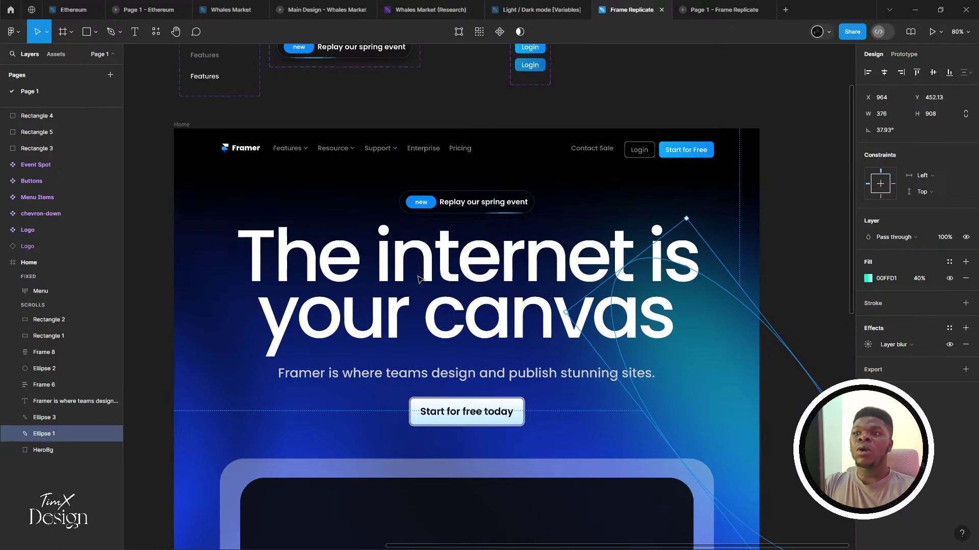
{"action": "left_click_drag", "start_coordinate": [414, 282], "coordinate": [404, 275]}
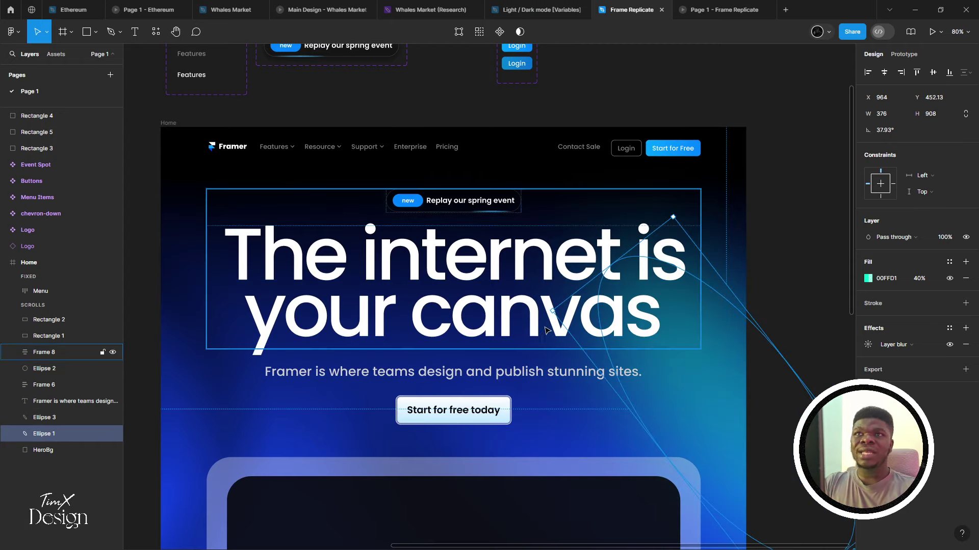
{"action": "scroll", "coordinate": [536, 354], "scroll_direction": "up", "scroll_amount": 1}
{"action": "scroll", "coordinate": [536, 354], "scroll_direction": "down", "scroll_amount": 1}
{"action": "scroll", "coordinate": [536, 355], "scroll_direction": "up", "scroll_amount": 2}
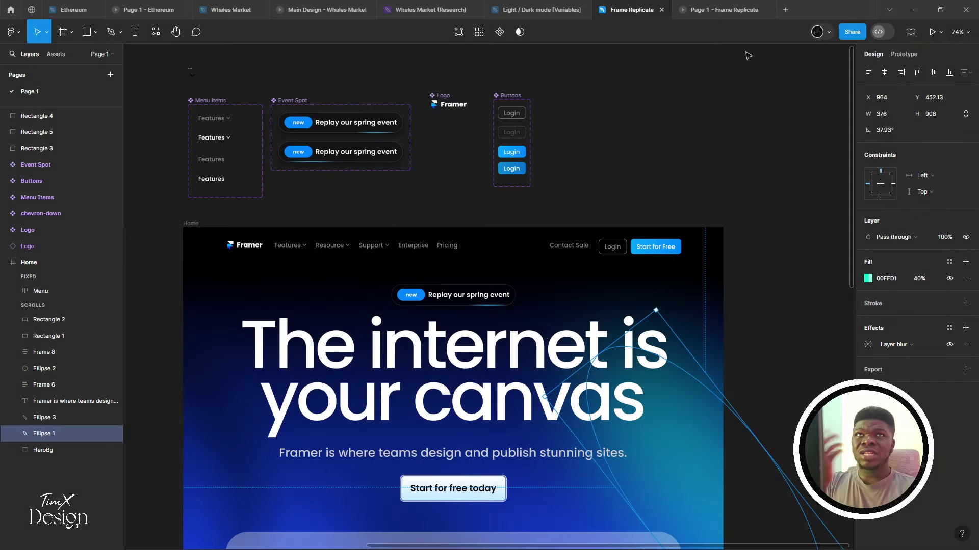
Create a new blank design file and expand its page list
{"action": "left_click", "coordinate": [784, 11]}
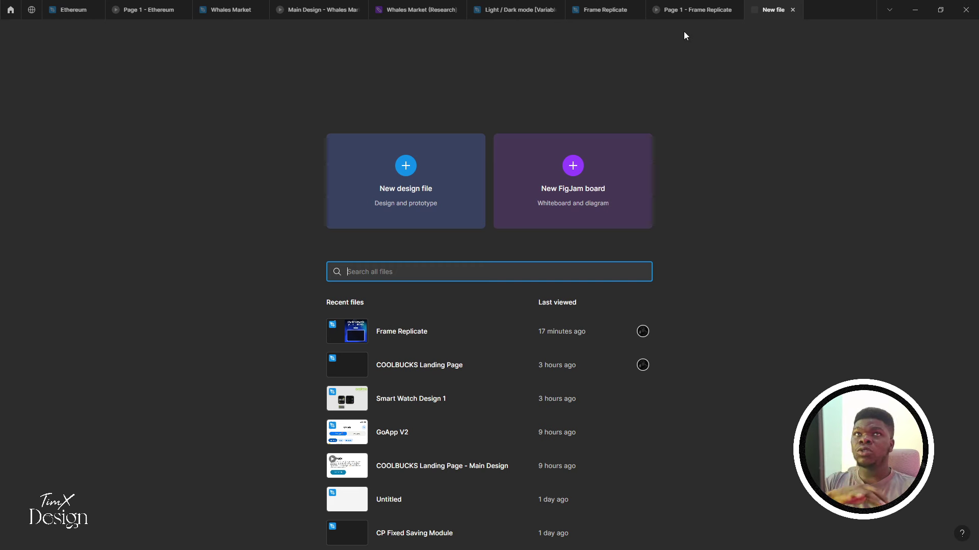
{"action": "left_click", "coordinate": [793, 10]}
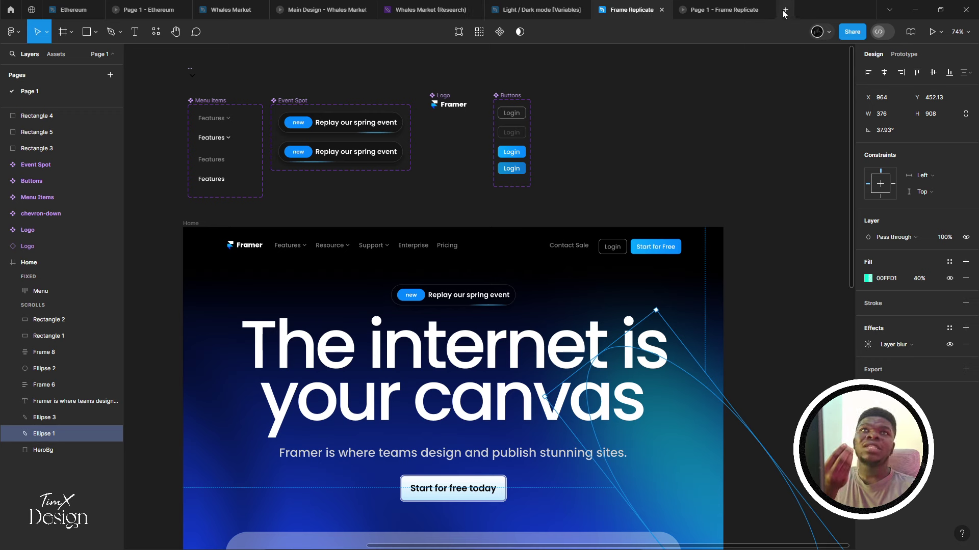
{"action": "left_click", "coordinate": [784, 10]}
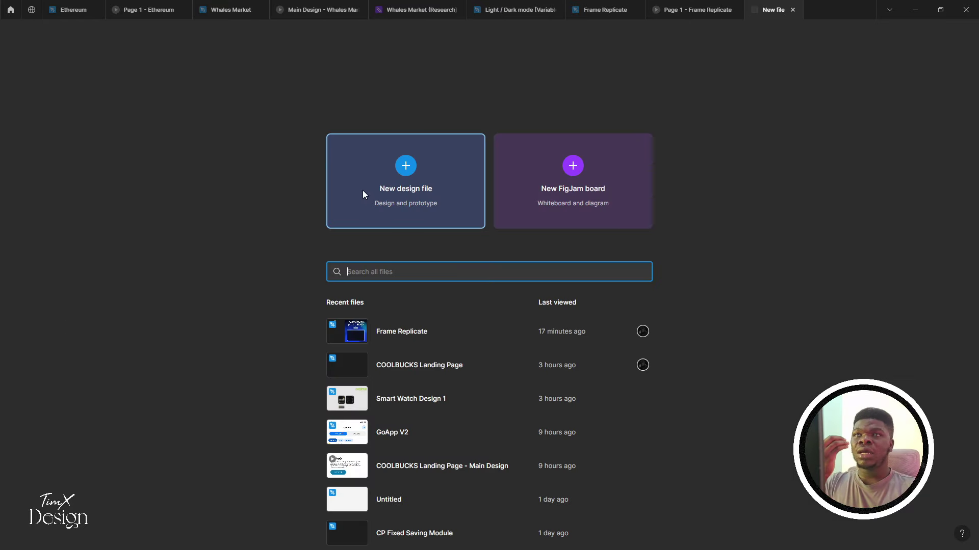
{"action": "left_click", "coordinate": [381, 186]}
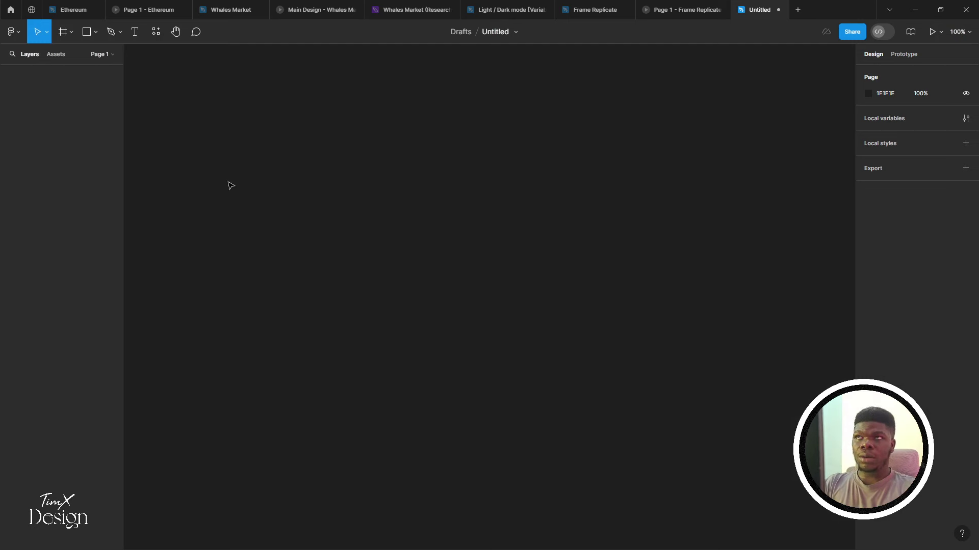
{"action": "left_click", "coordinate": [107, 54]}
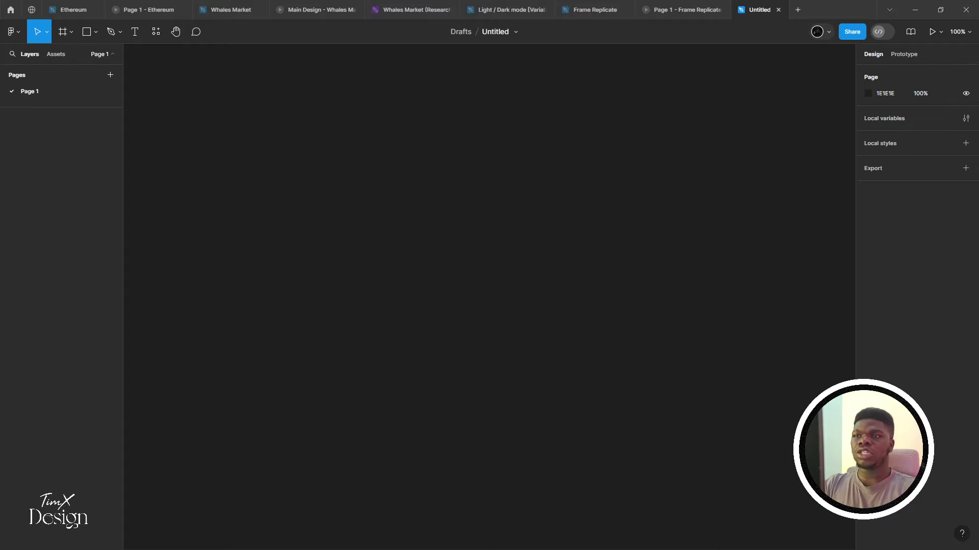
Switch to the browser and capture a screenshot of the full hero section on the Framer homepage
{"action": "key", "text": "alt+Tab"}
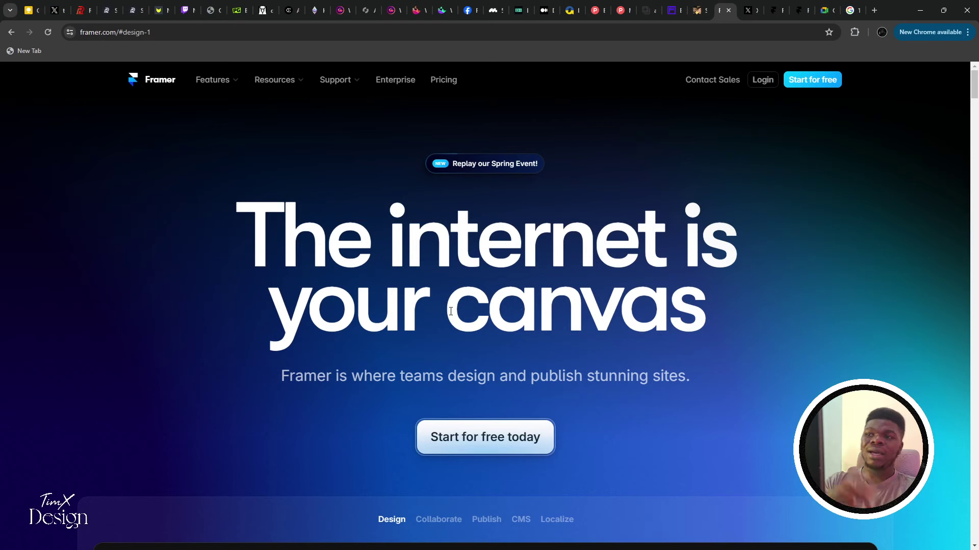
{"action": "scroll", "coordinate": [102, 181], "scroll_direction": "down", "scroll_amount": 3}
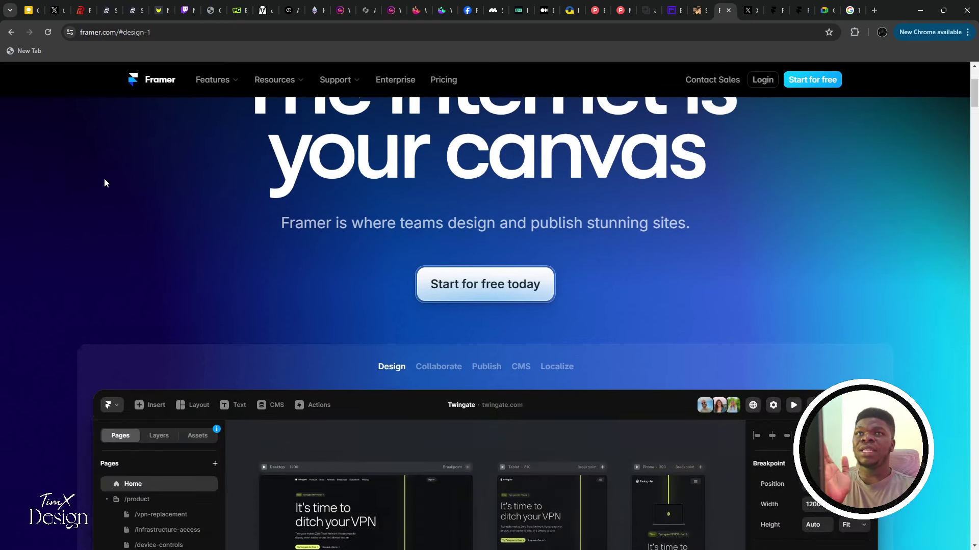
{"action": "scroll", "coordinate": [104, 178], "scroll_direction": "up", "scroll_amount": 3}
{"action": "scroll", "coordinate": [110, 179], "scroll_direction": "down", "scroll_amount": 2}
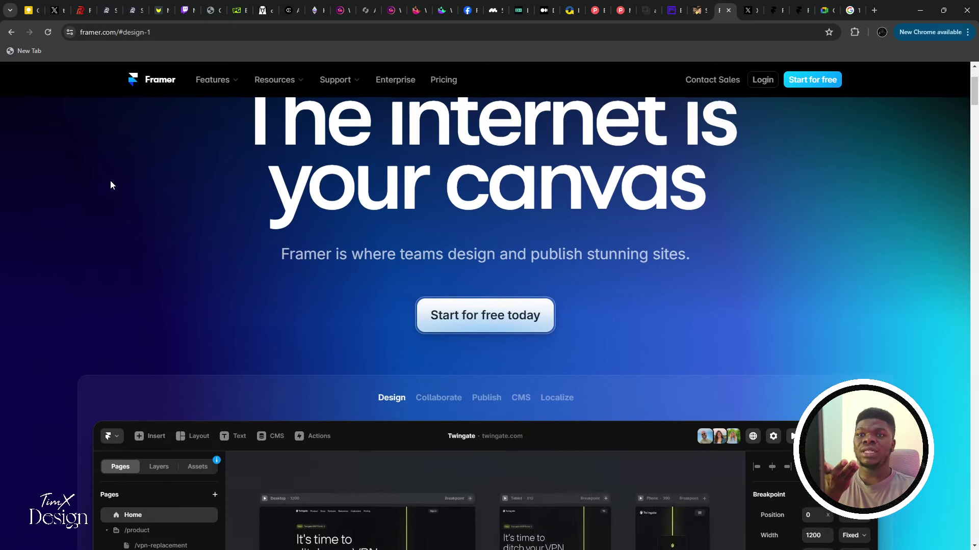
{"action": "scroll", "coordinate": [110, 180], "scroll_direction": "up", "scroll_amount": 3}
{"action": "mouse_move", "coordinate": [215, 82]}
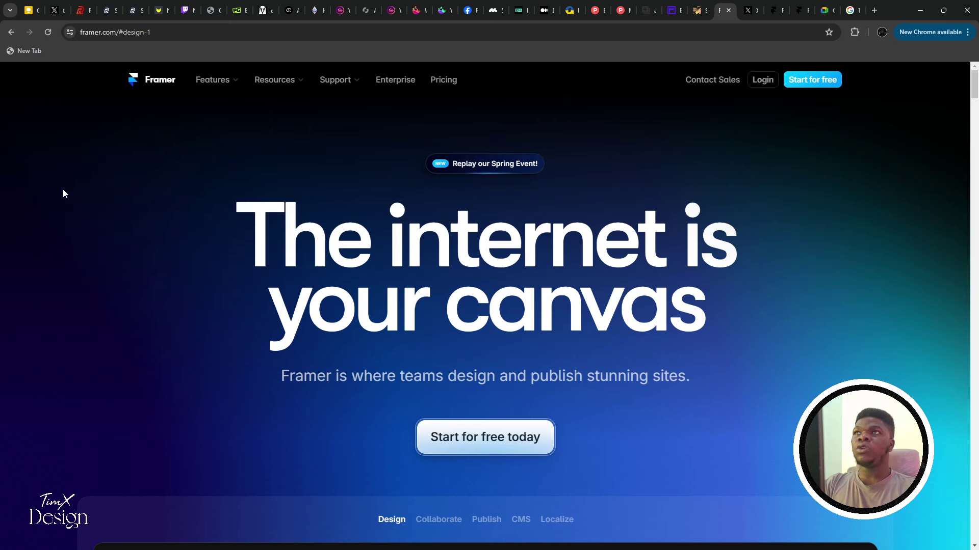
{"action": "key", "text": "super+shift+s"}
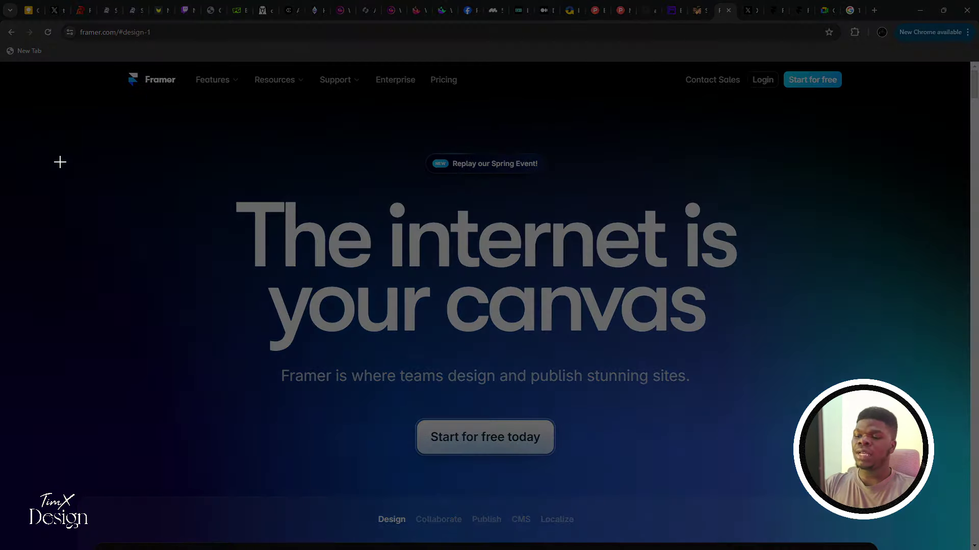
{"action": "left_click_drag", "start_coordinate": [3, 61], "coordinate": [978, 549]}
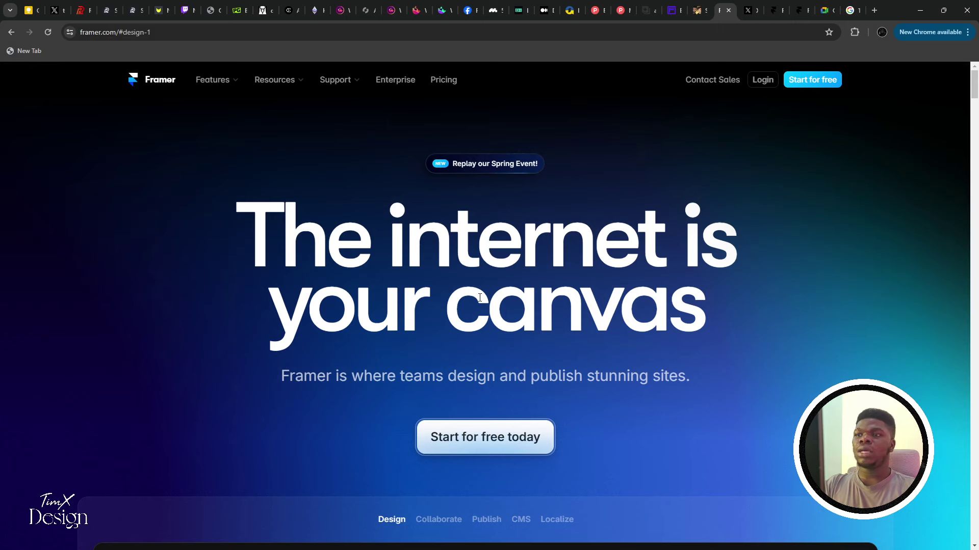
Switch back to Figma, paste the homepage screenshot onto the canvas, and move it to about X -1558, Y -480
{"action": "key", "text": "alt+Tab"}
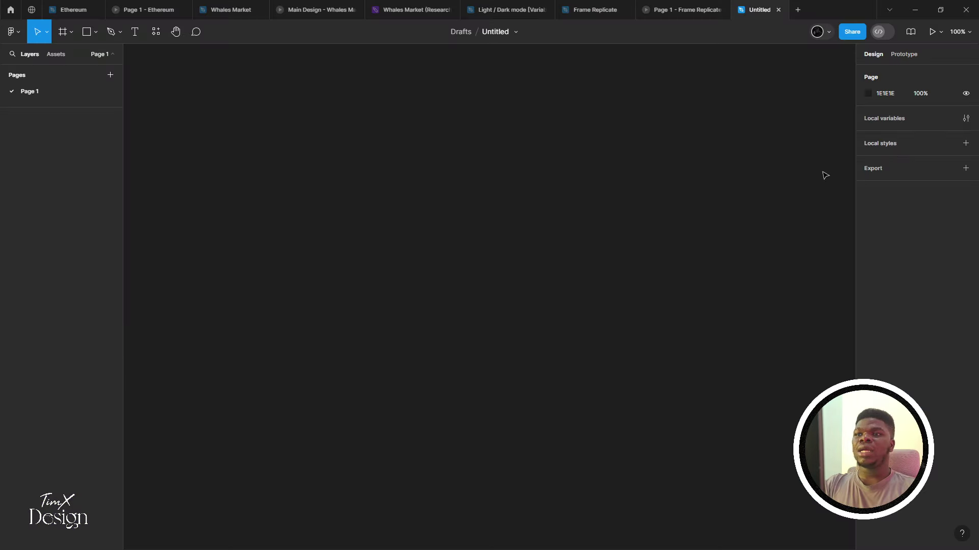
{"action": "key", "text": "ctrl+v"}
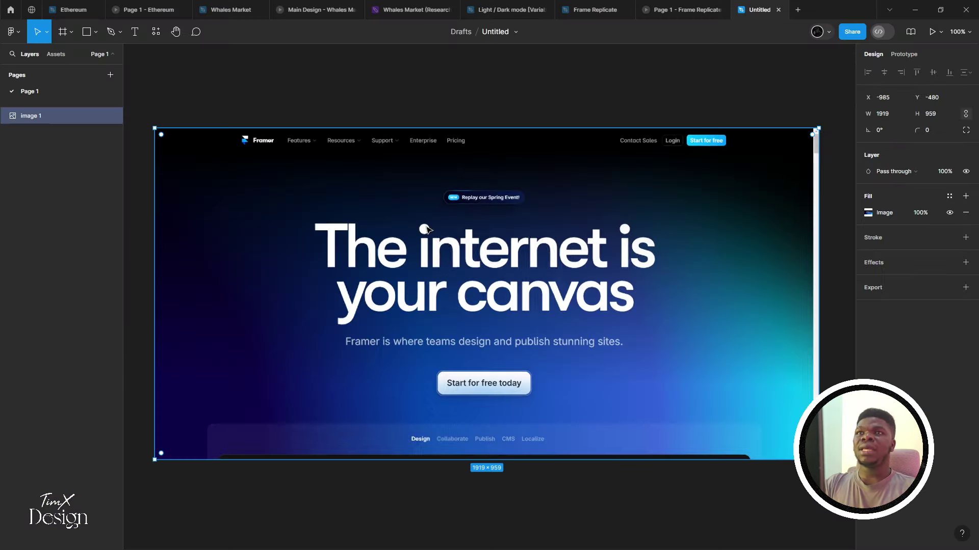
{"action": "scroll", "coordinate": [428, 230], "scroll_direction": "down", "scroll_amount": 5}
{"action": "scroll", "coordinate": [372, 219], "scroll_direction": "right", "scroll_amount": 3}
{"action": "left_click_drag", "start_coordinate": [370, 215], "coordinate": [368, 215]}
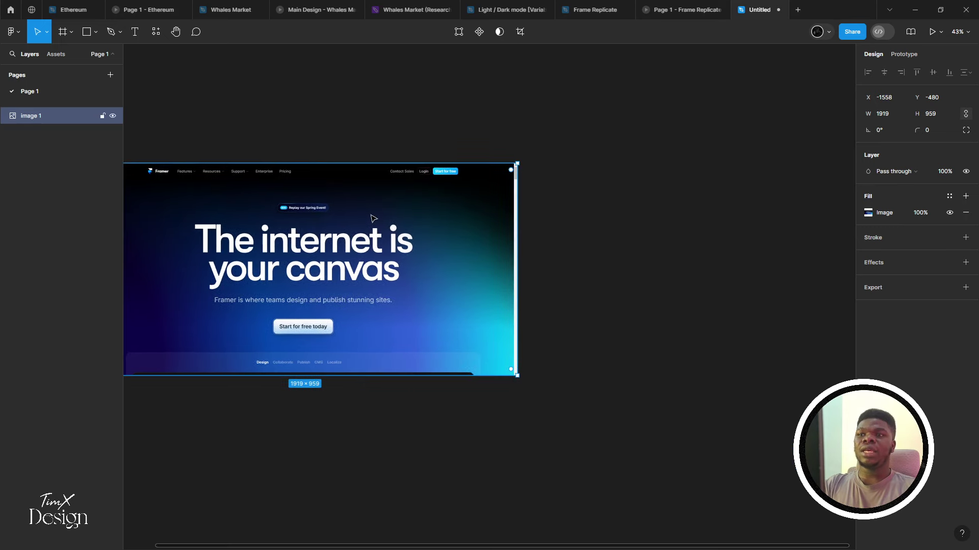
{"action": "scroll", "coordinate": [380, 233], "scroll_direction": "down", "scroll_amount": 3}
{"action": "scroll", "coordinate": [365, 214], "scroll_direction": "up", "scroll_amount": 4}
Switch to the browser and copy the Framer logo as SVG from the homepage header
{"action": "key", "text": "alt+Tab"}
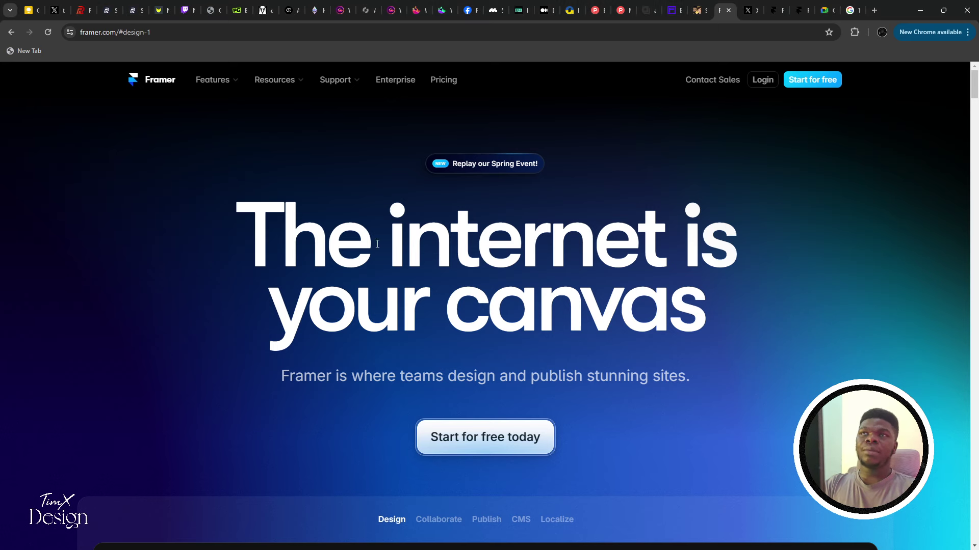
{"action": "right_click", "coordinate": [134, 80]}
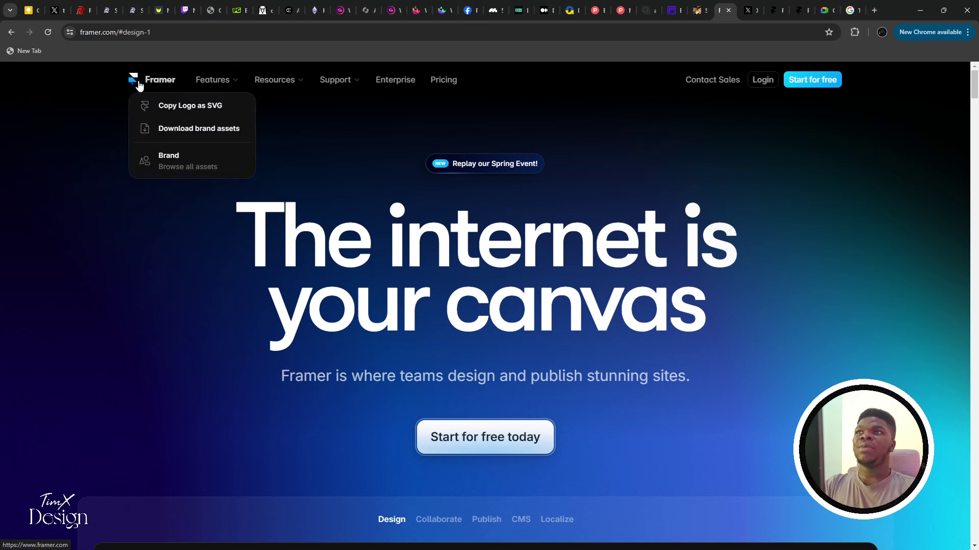
{"action": "left_click", "coordinate": [165, 108]}
Paste the logo into the Figma file and place it just above the screenshot's upper-right area, at about X 99, Y -704
{"action": "key", "text": "alt+Tab"}
{"action": "scroll", "coordinate": [308, 155], "scroll_direction": "right", "scroll_amount": 5}
{"action": "left_click", "coordinate": [467, 144]}
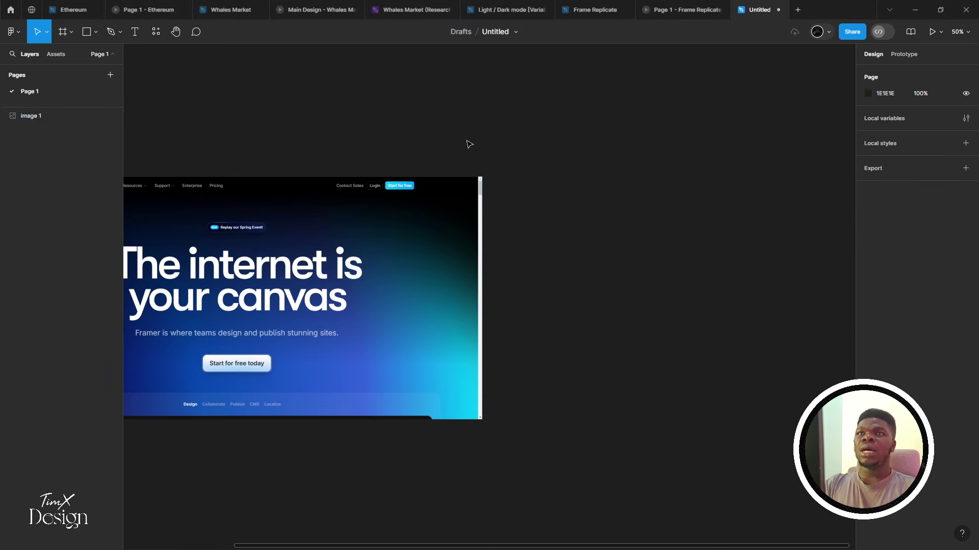
{"action": "key", "text": "ctrl+v"}
{"action": "left_click_drag", "start_coordinate": [489, 301], "coordinate": [432, 138]}
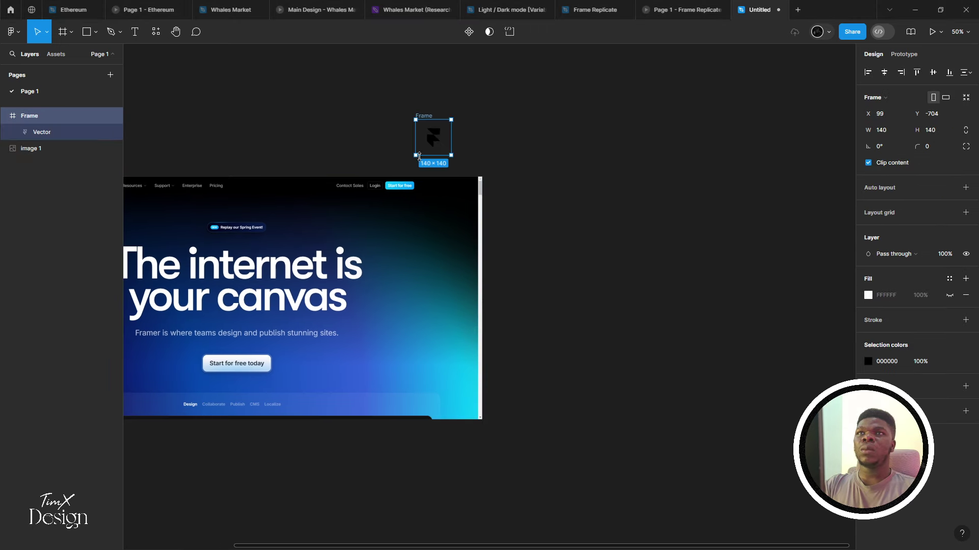
{"action": "scroll", "coordinate": [534, 131], "scroll_direction": "left", "scroll_amount": 5}
{"action": "scroll", "coordinate": [534, 131], "scroll_direction": "up", "scroll_amount": 2}
{"action": "scroll", "coordinate": [534, 131], "scroll_direction": "right", "scroll_amount": 1}
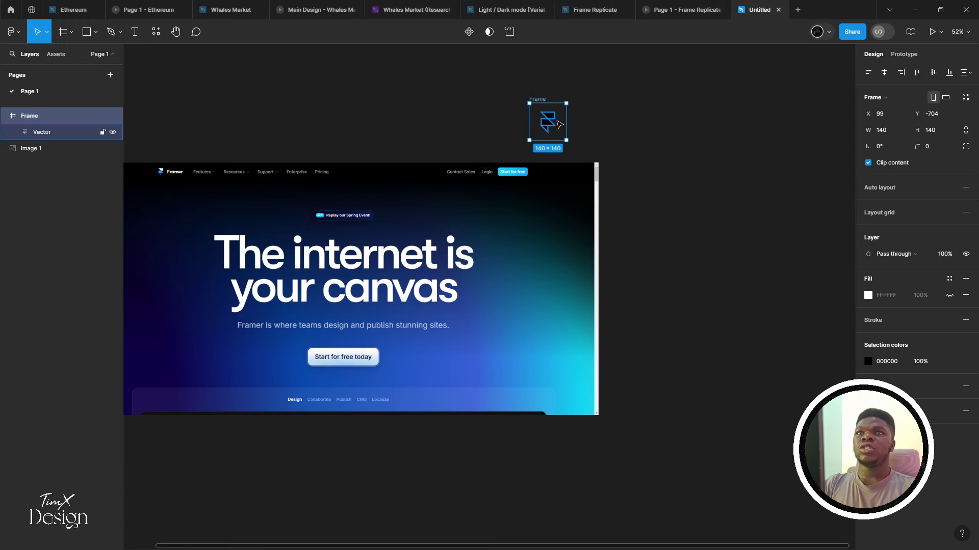
{"action": "scroll", "coordinate": [552, 192], "scroll_direction": "down", "scroll_amount": 5}
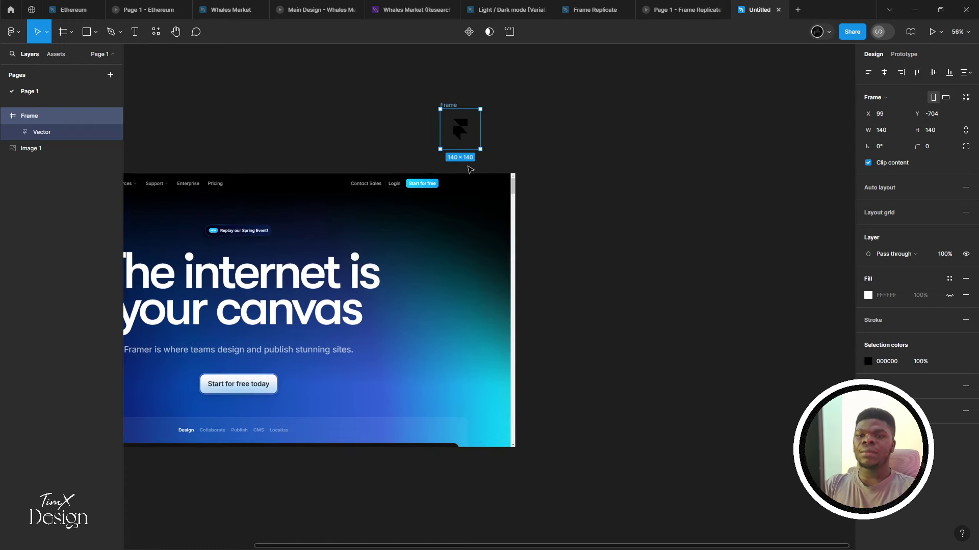
{"action": "left_click_drag", "start_coordinate": [552, 191], "coordinate": [410, 230]}
{"action": "left_click", "coordinate": [459, 214]}
Draw a freehand frame about 2040 × 1090 to the right of the screenshot, and delete it
{"action": "scroll", "coordinate": [379, 225], "scroll_direction": "up", "scroll_amount": 1}
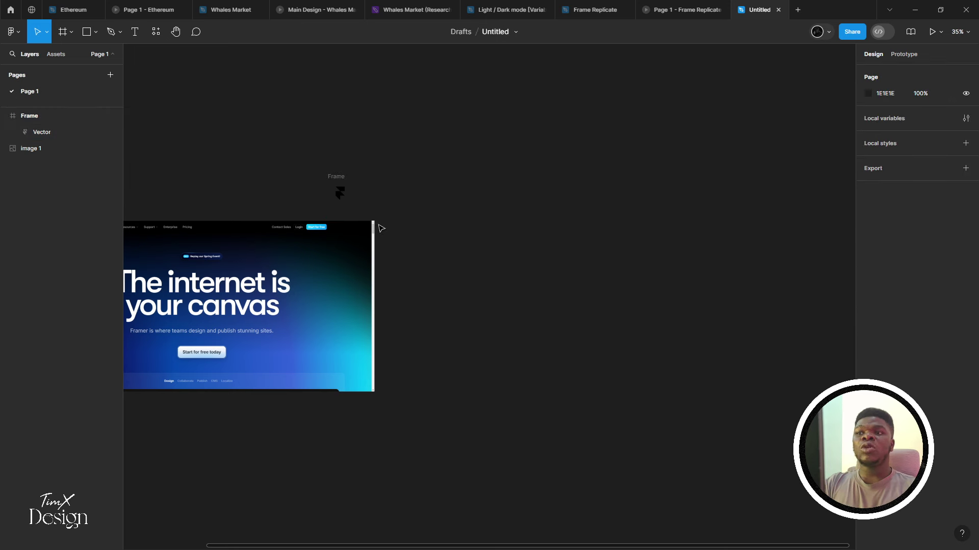
{"action": "scroll", "coordinate": [381, 224], "scroll_direction": "left", "scroll_amount": 2}
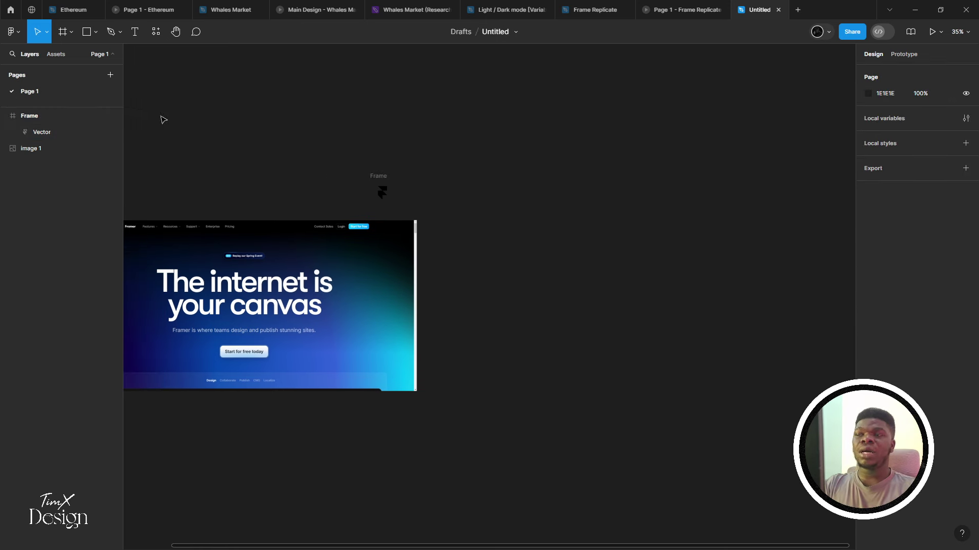
{"action": "left_click", "coordinate": [64, 31]}
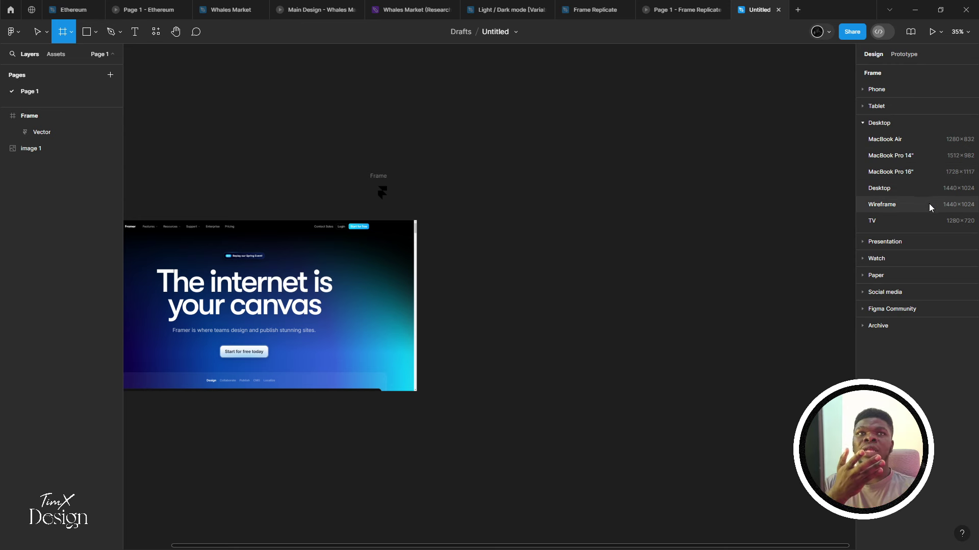
{"action": "scroll", "coordinate": [469, 187], "scroll_direction": "right", "scroll_amount": 1}
{"action": "scroll", "coordinate": [469, 187], "scroll_direction": "down", "scroll_amount": 1}
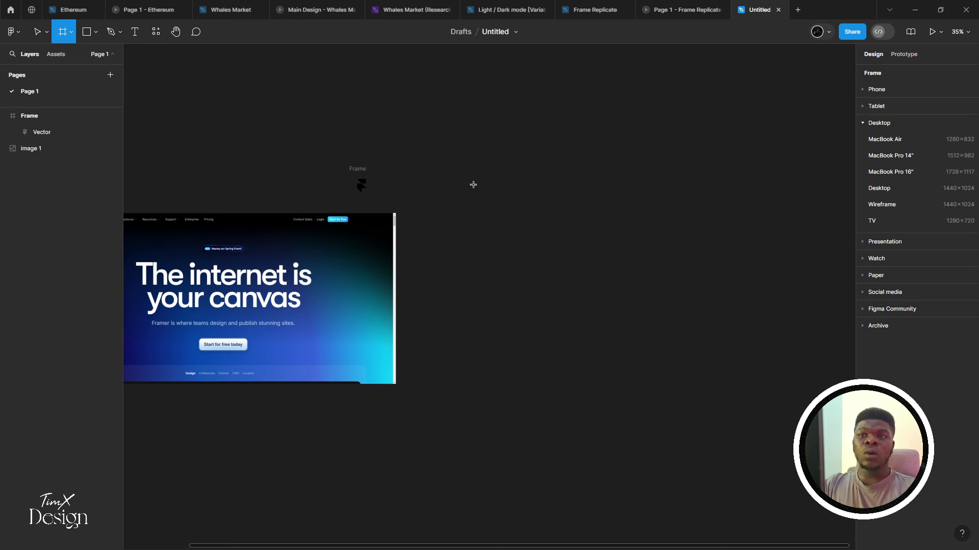
{"action": "left_click_drag", "start_coordinate": [437, 123], "coordinate": [801, 317]}
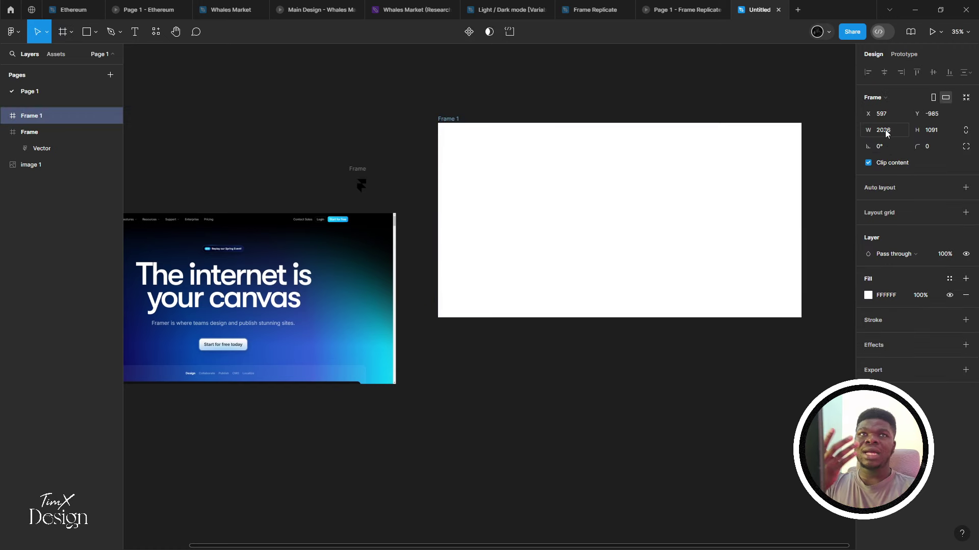
{"action": "key", "text": "Delete"}
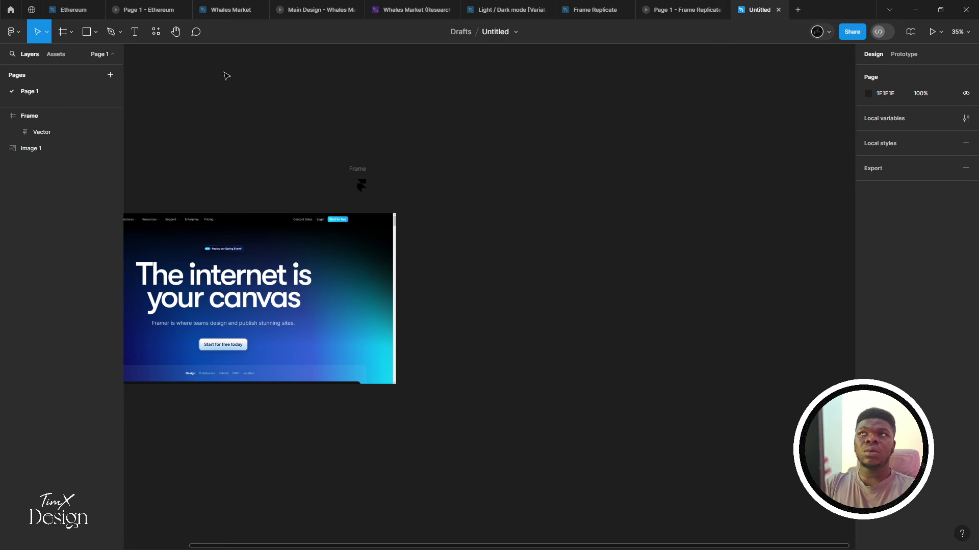
Add a frame beside the screenshot using the Desktop preset, 1440 × 1024
{"action": "left_click", "coordinate": [63, 31]}
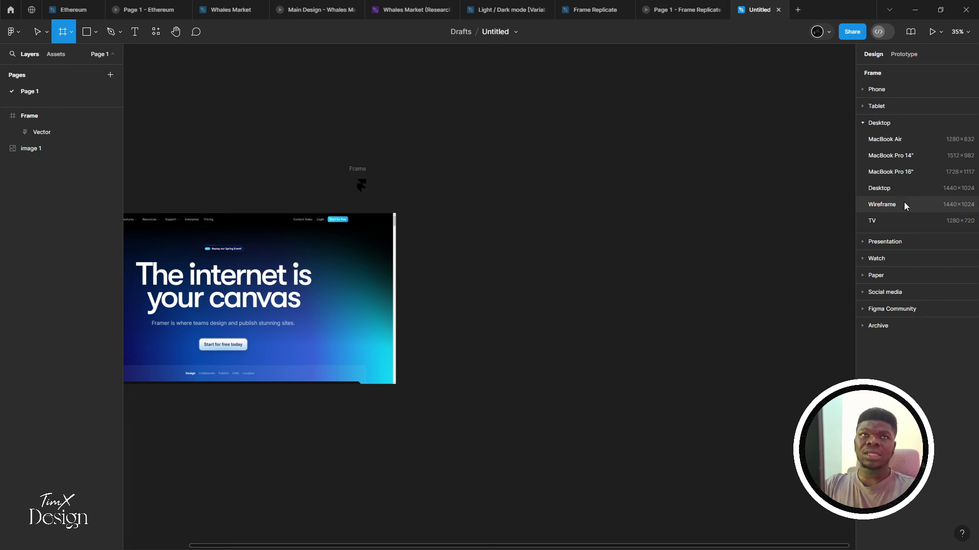
{"action": "left_click", "coordinate": [904, 189]}
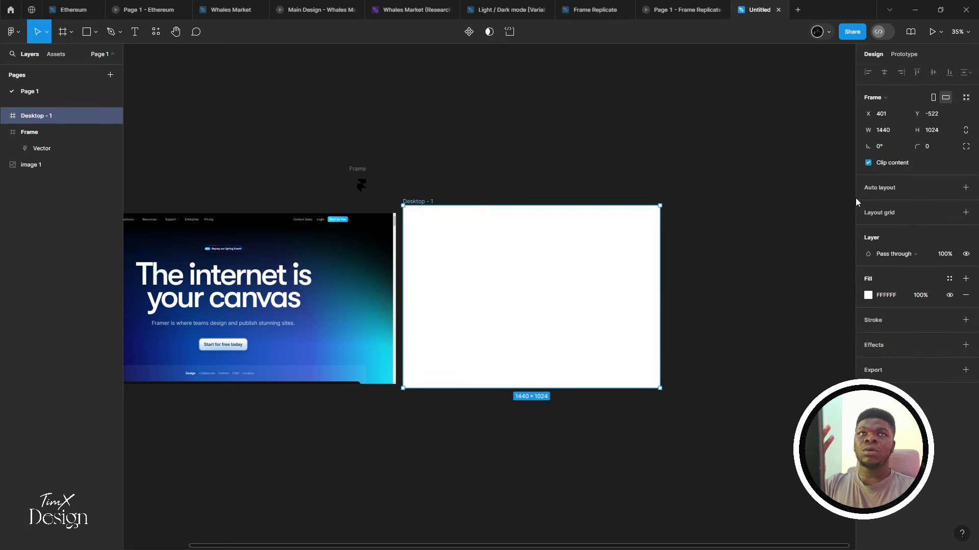
{"action": "left_click_drag", "start_coordinate": [714, 221], "coordinate": [729, 218]}
{"action": "left_click_drag", "start_coordinate": [561, 250], "coordinate": [546, 252]}
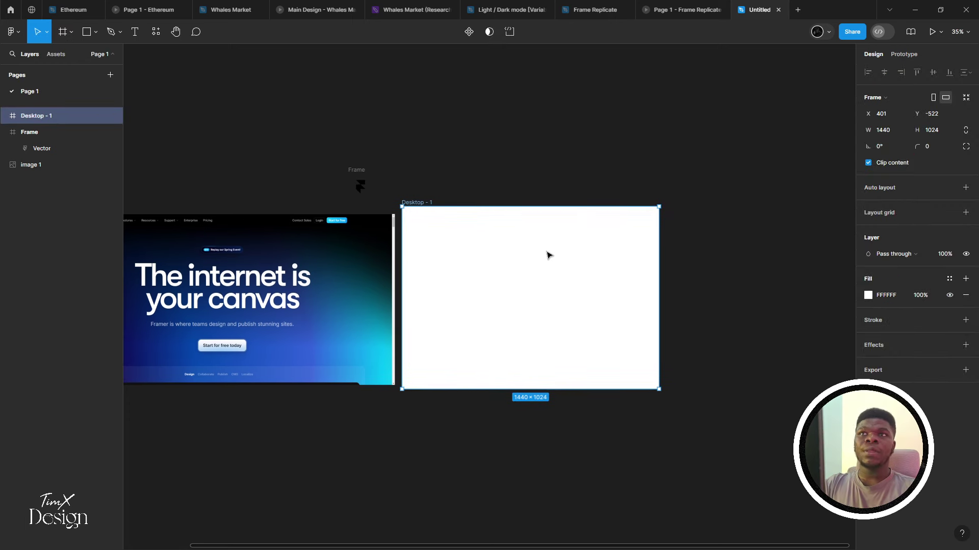
Move the desktop frame to X 575, Y -480 and set its fill to black (000000)
{"action": "scroll", "coordinate": [547, 255], "scroll_direction": "up", "scroll_amount": 1}
{"action": "left_click_drag", "start_coordinate": [468, 232], "coordinate": [512, 248]}
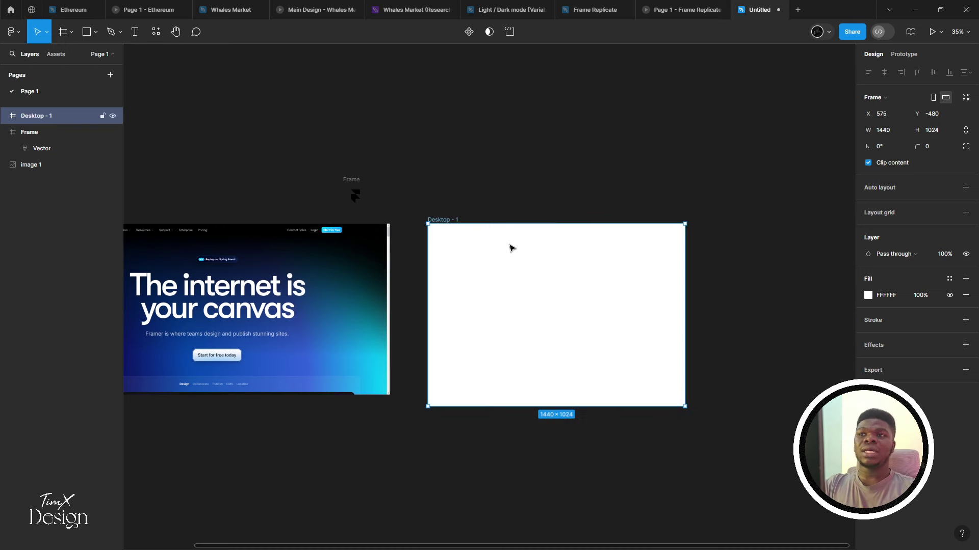
{"action": "left_click", "coordinate": [868, 295]}
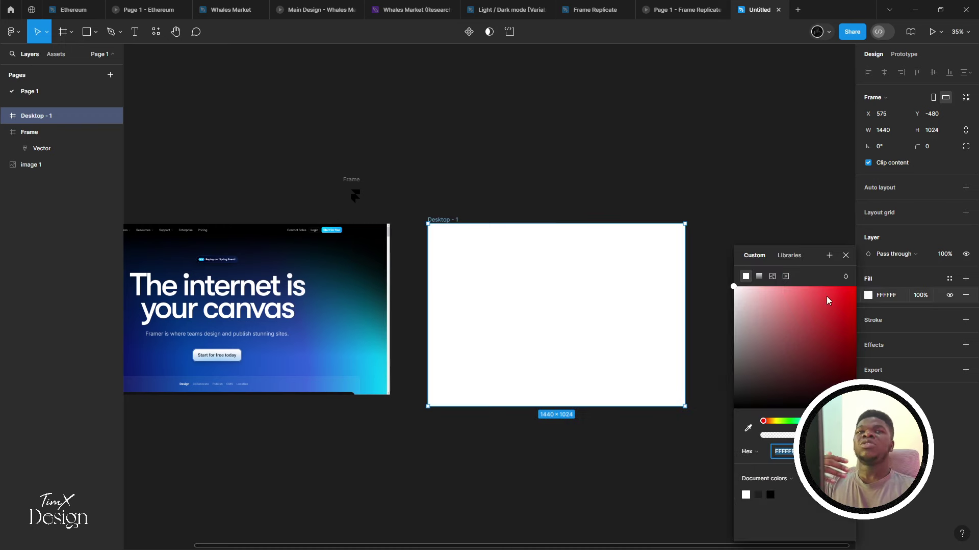
{"action": "left_click_drag", "start_coordinate": [827, 300], "coordinate": [587, 515]}
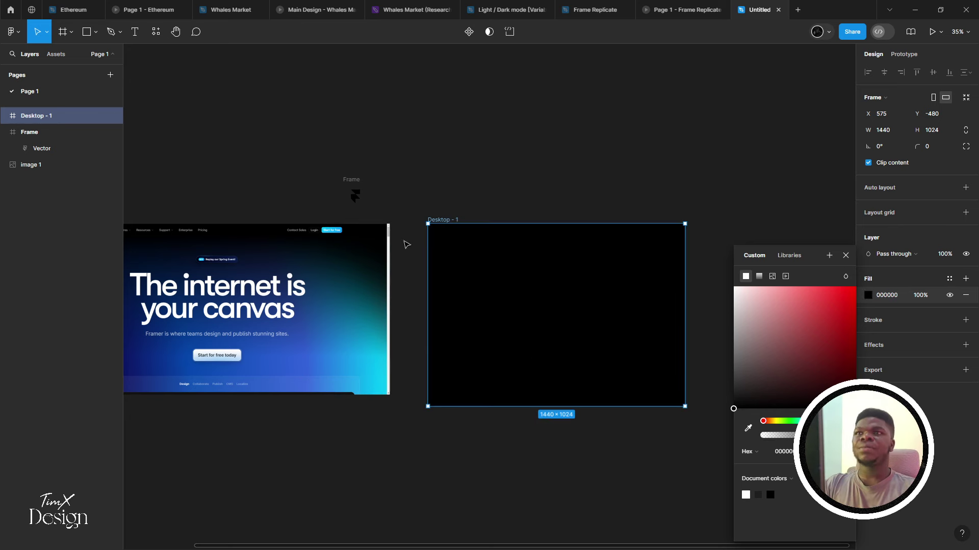
Draw a 174 × 174 square above the upper-left corner of the desktop frame
{"action": "left_click_drag", "start_coordinate": [408, 180], "coordinate": [433, 161]}
{"action": "left_click", "coordinate": [433, 162]}
{"action": "scroll", "coordinate": [406, 214], "scroll_direction": "up", "scroll_amount": 3}
{"action": "left_click_drag", "start_coordinate": [279, 236], "coordinate": [272, 282]}
{"action": "scroll", "coordinate": [273, 281], "scroll_direction": "left", "scroll_amount": 5}
{"action": "scroll", "coordinate": [306, 275], "scroll_direction": "down", "scroll_amount": 1}
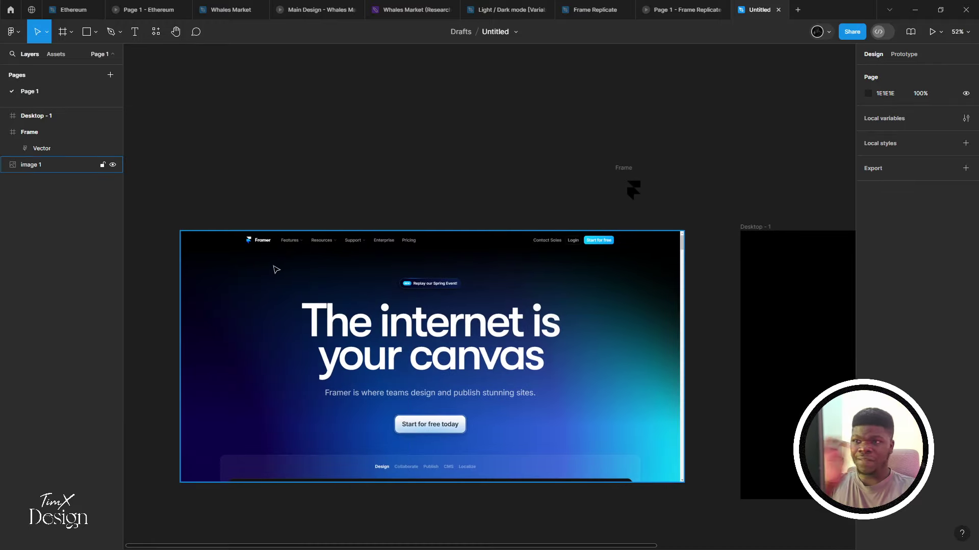
{"action": "scroll", "coordinate": [326, 260], "scroll_direction": "up", "scroll_amount": 1}
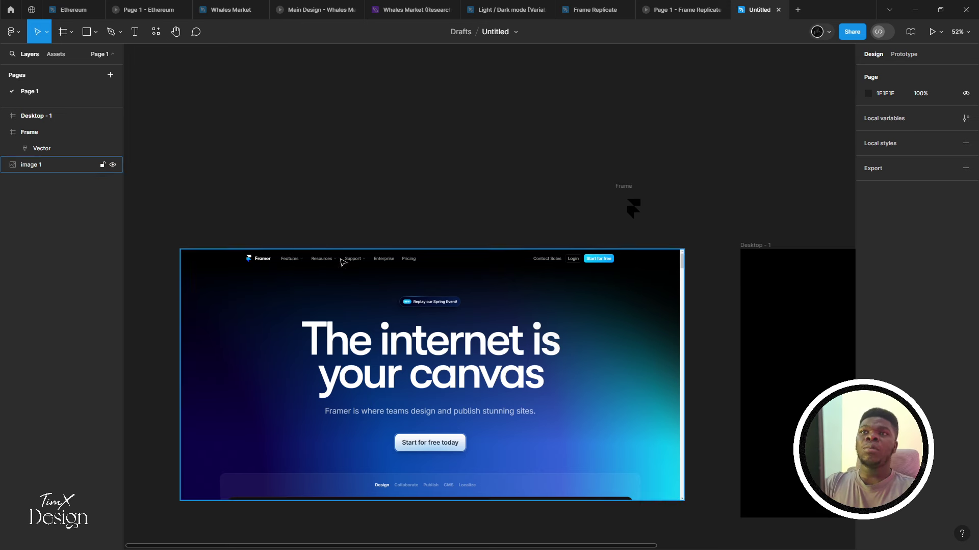
{"action": "scroll", "coordinate": [383, 258], "scroll_direction": "down", "scroll_amount": 1, "text": "ctrl"}
{"action": "left_click", "coordinate": [85, 32]}
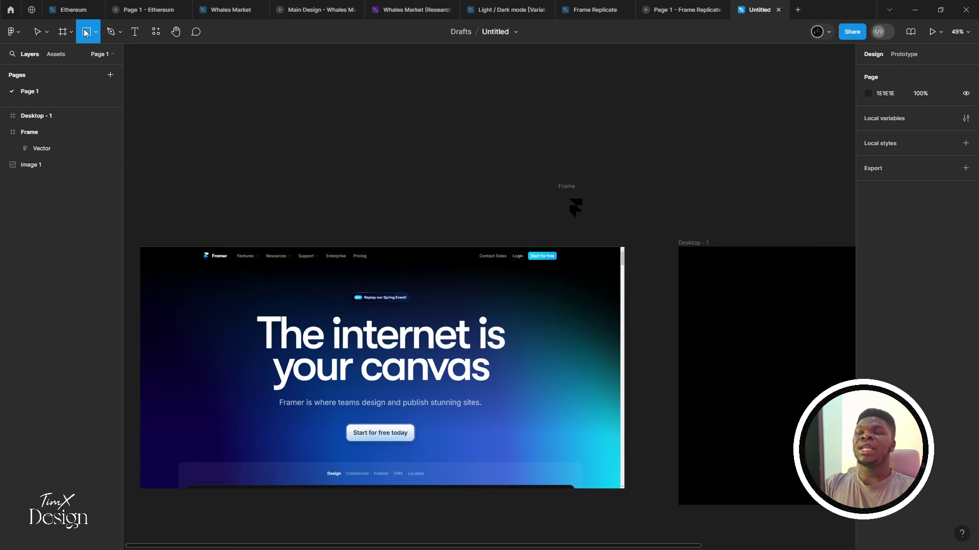
{"action": "scroll", "coordinate": [604, 184], "scroll_direction": "right", "scroll_amount": 1}
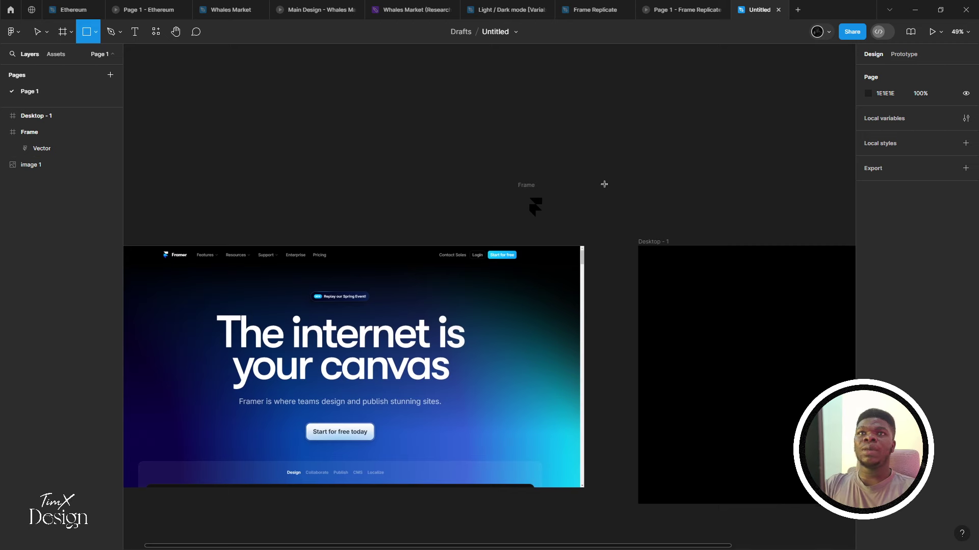
{"action": "left_click_drag", "start_coordinate": [641, 163], "coordinate": [685, 206]}
{"action": "scroll", "coordinate": [663, 194], "scroll_direction": "right", "scroll_amount": 2}
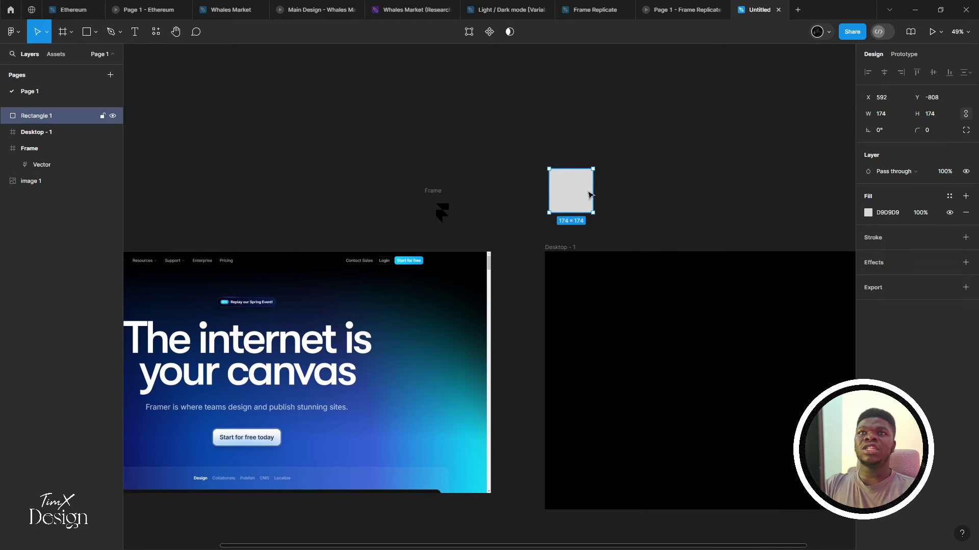
Duplicate the square twice to form a horizontal row of three with 22 px gaps
{"action": "left_click_drag", "start_coordinate": [583, 195], "coordinate": [680, 194], "text": "alt"}
{"action": "scroll", "coordinate": [688, 224], "scroll_direction": "up", "scroll_amount": 1}
{"action": "scroll", "coordinate": [688, 224], "scroll_direction": "down", "scroll_amount": 1}
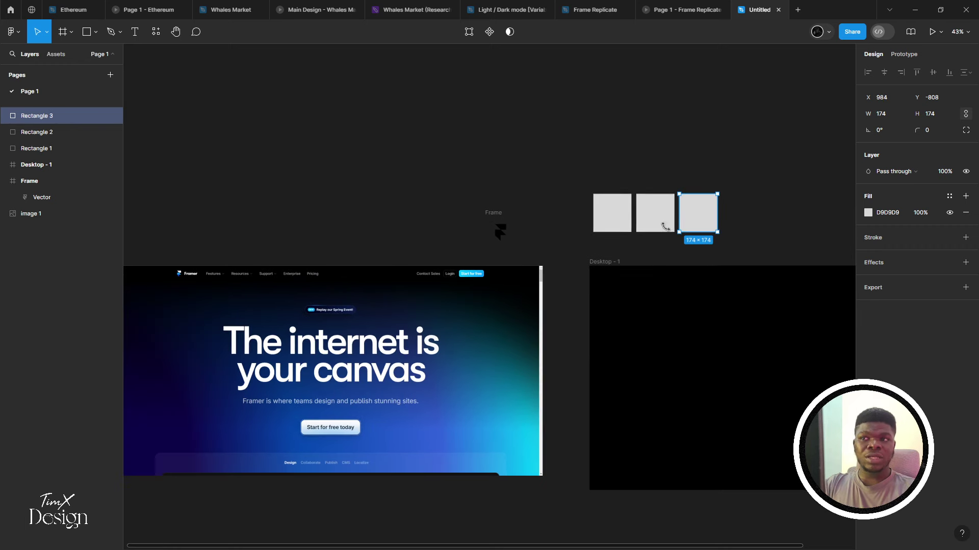
{"action": "left_click", "coordinate": [604, 155]}
Move the three squares above the screenshot's header near the Framer logo, at Y -759
{"action": "scroll", "coordinate": [656, 163], "scroll_direction": "left", "scroll_amount": 4}
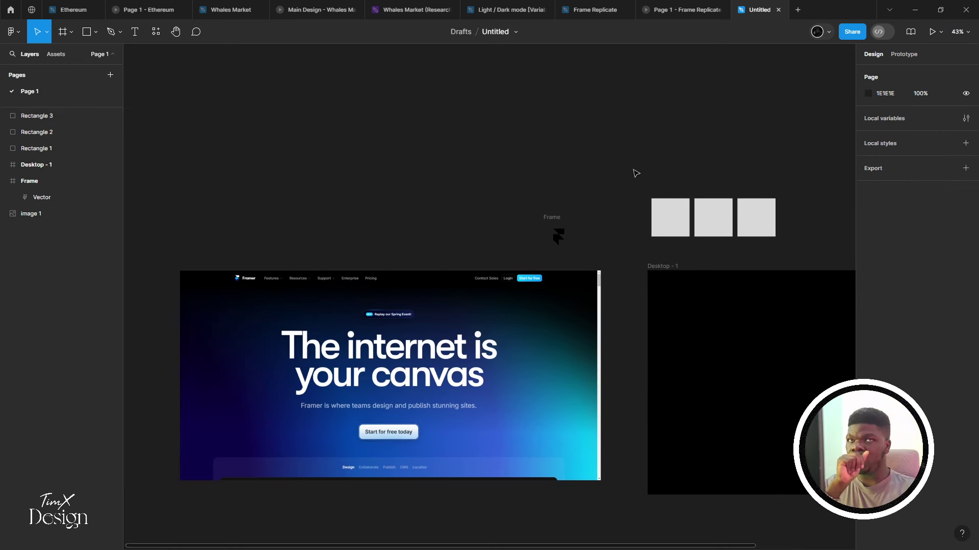
{"action": "left_click_drag", "start_coordinate": [632, 169], "coordinate": [778, 227]}
{"action": "left_click_drag", "start_coordinate": [699, 214], "coordinate": [268, 226]}
Fill the first square with the light blue (00A6FF) sampled from the Framer logo in the screenshot
{"action": "scroll", "coordinate": [224, 268], "scroll_direction": "up", "scroll_amount": 10, "text": "ctrl"}
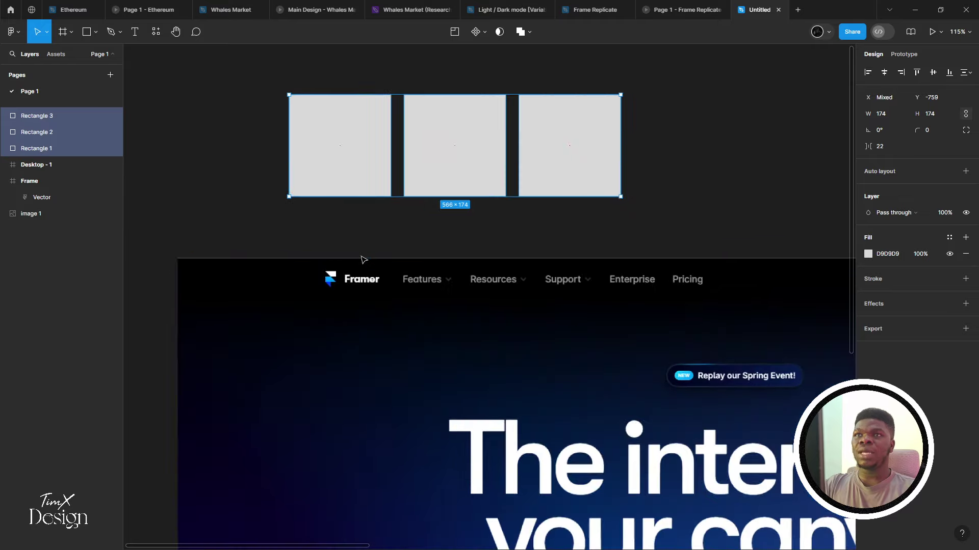
{"action": "scroll", "coordinate": [323, 273], "scroll_direction": "up", "scroll_amount": 1, "text": "ctrl"}
{"action": "left_click_drag", "start_coordinate": [358, 270], "coordinate": [331, 322]}
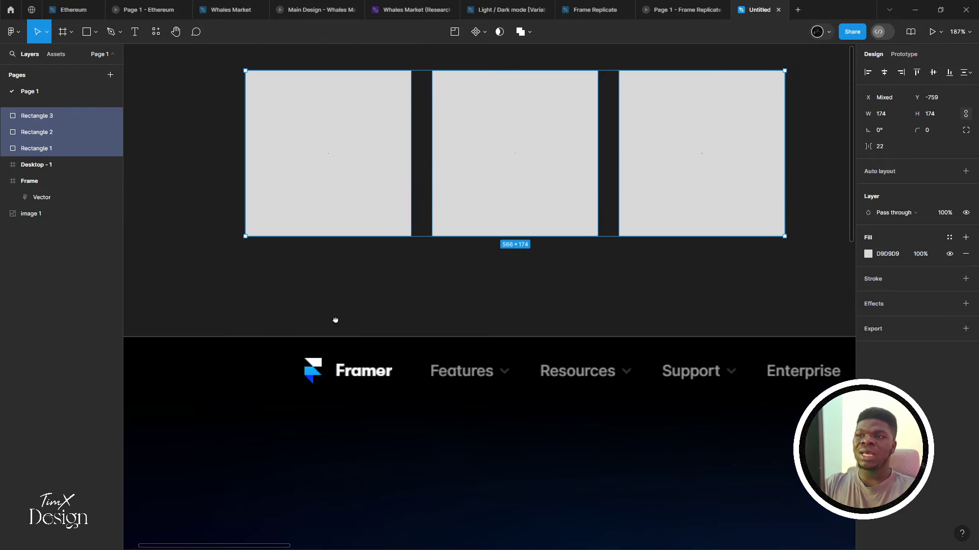
{"action": "key", "text": "i"}
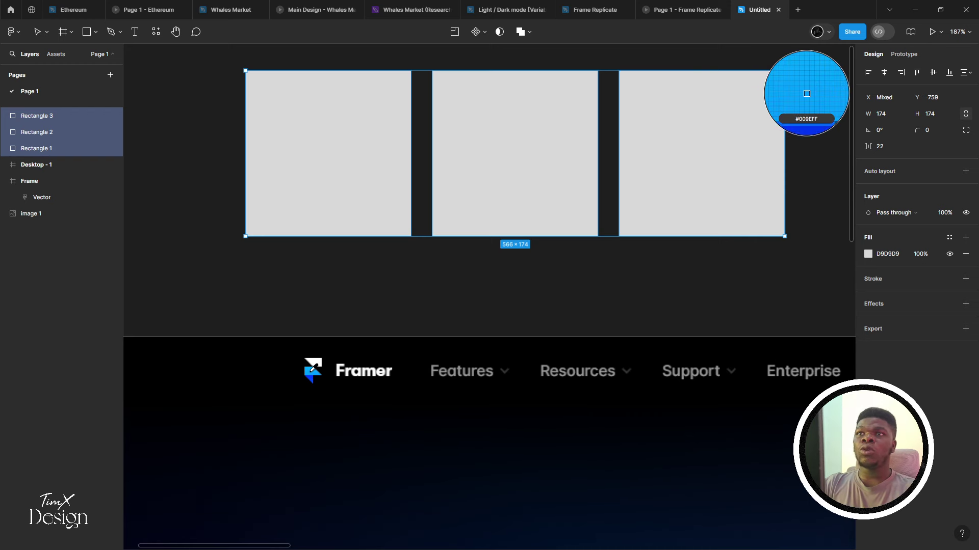
{"action": "key", "text": "Escape"}
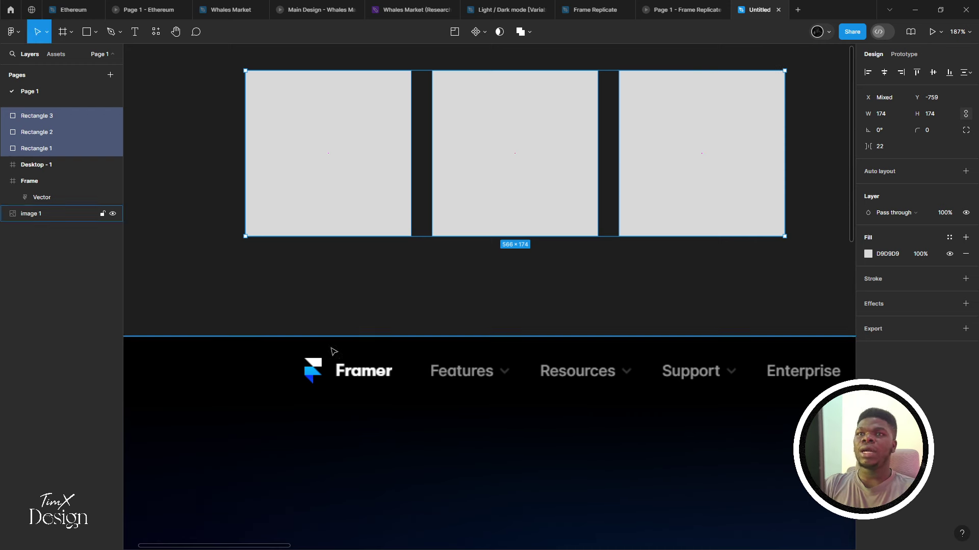
{"action": "left_click", "coordinate": [355, 221]}
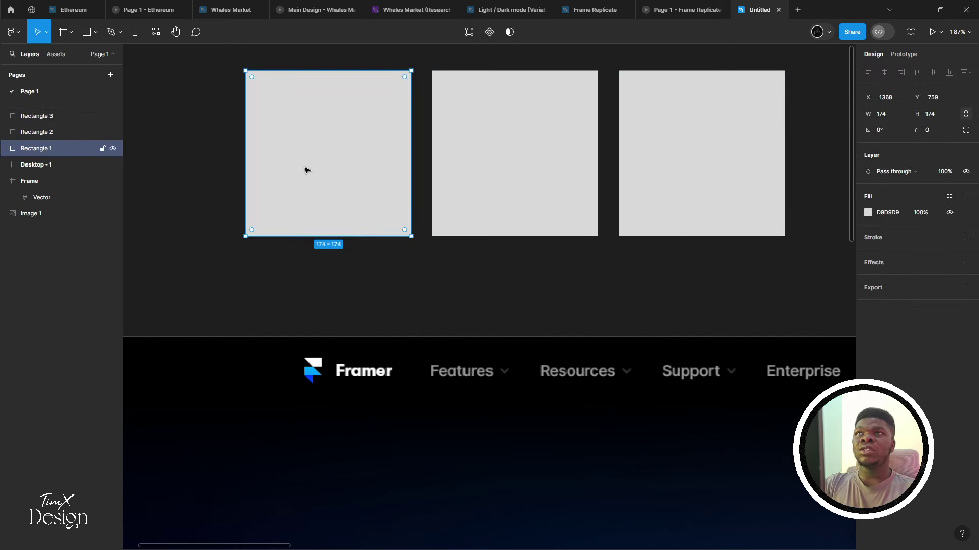
{"action": "left_click_drag", "start_coordinate": [304, 167], "coordinate": [299, 180]}
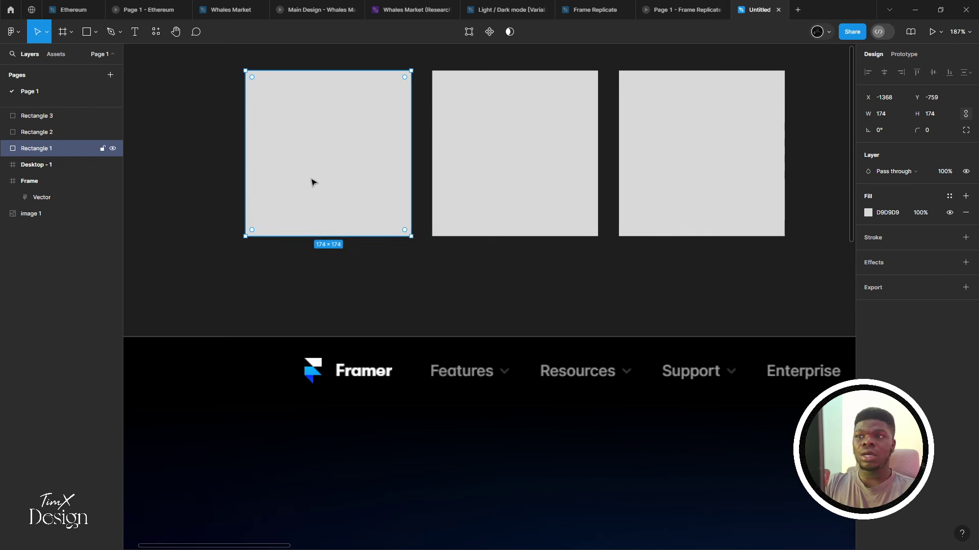
{"action": "left_click", "coordinate": [868, 213]}
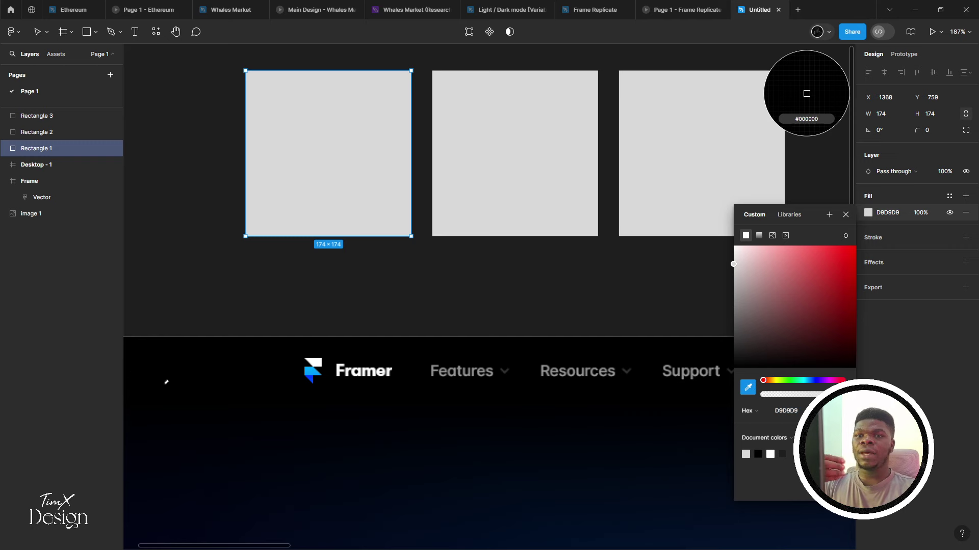
{"action": "left_click", "coordinate": [318, 366]}
{"action": "scroll", "coordinate": [517, 169], "scroll_direction": "right", "scroll_amount": 1}
Fill the middle square with the dark blue (003CFF) sampled from the tip of the Framer logo
{"action": "left_click", "coordinate": [517, 169]}
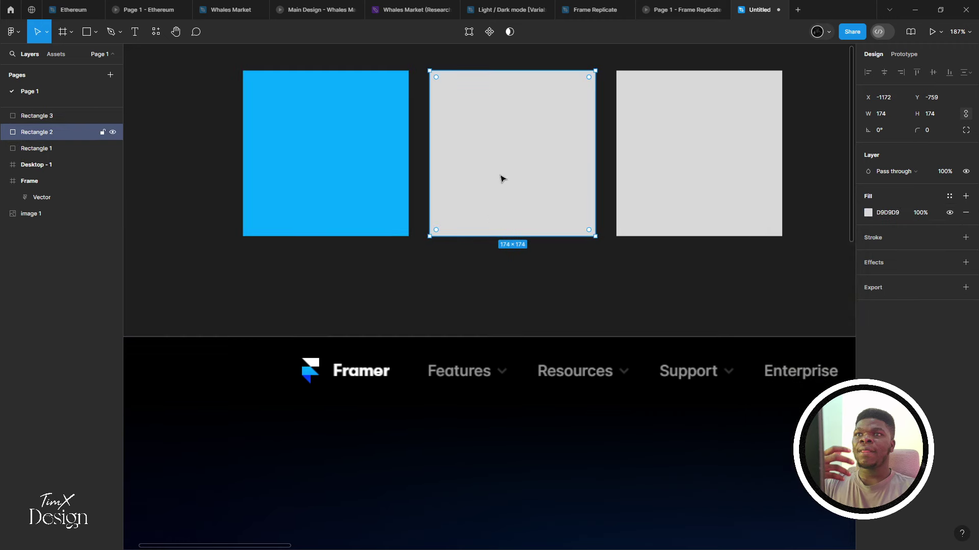
{"action": "key", "text": "i"}
{"action": "scroll", "coordinate": [310, 377], "scroll_direction": "up", "scroll_amount": 5}
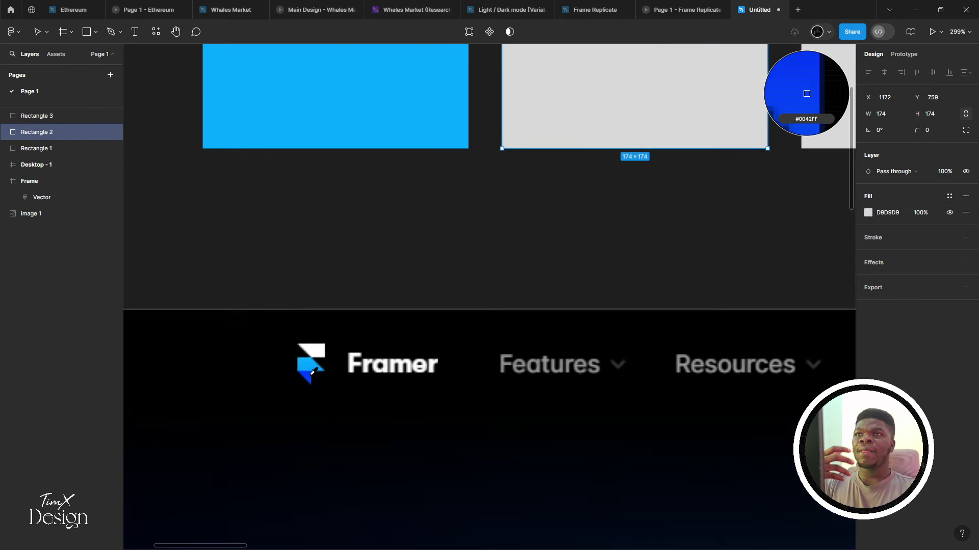
{"action": "left_click", "coordinate": [310, 372]}
{"action": "scroll", "coordinate": [337, 352], "scroll_direction": "down", "scroll_amount": 5}
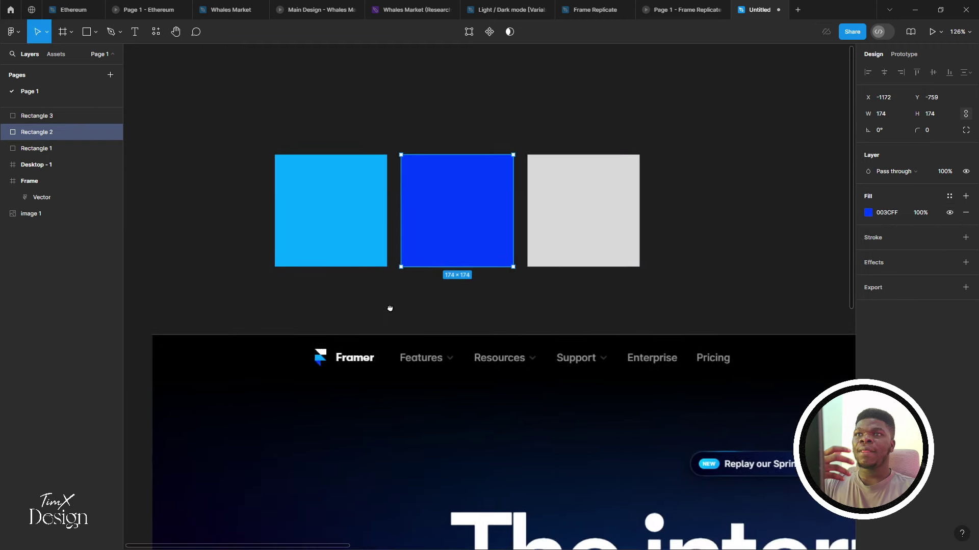
Set the third square's fill to white (FFFFFF)
{"action": "left_click", "coordinate": [600, 215]}
{"action": "left_click", "coordinate": [868, 213]}
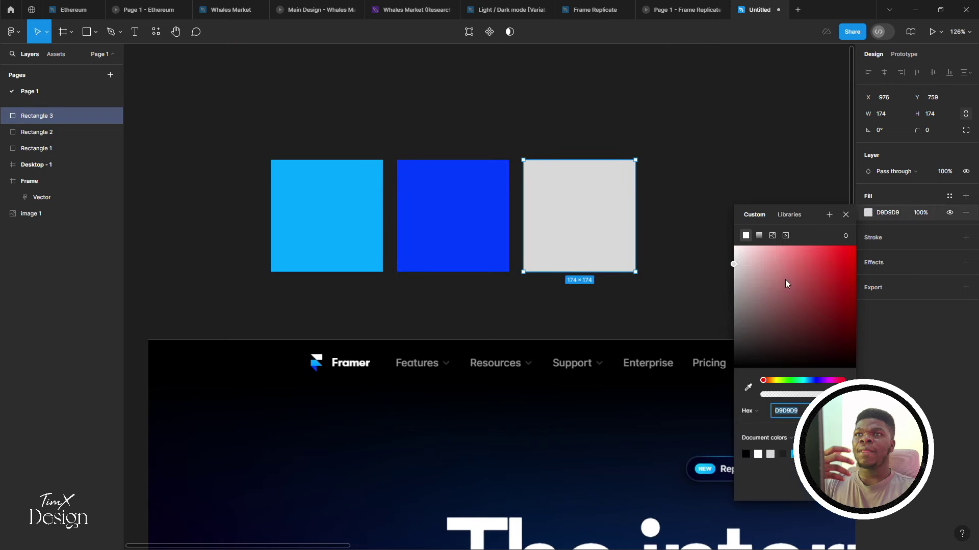
{"action": "left_click_drag", "start_coordinate": [785, 280], "coordinate": [680, 230]}
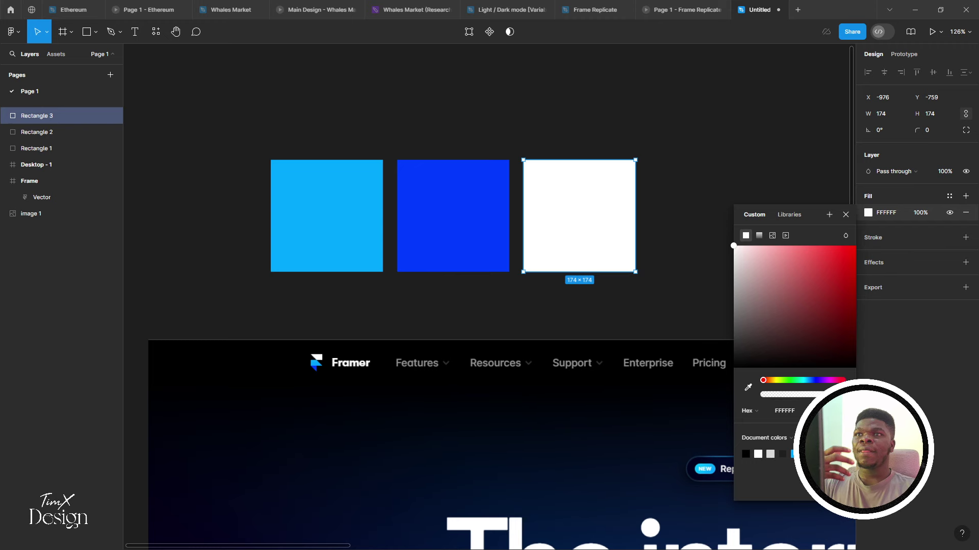
{"action": "key", "text": "Escape"}
Compare the three color swatches with the colors of the hero section in the reference screenshot
{"action": "scroll", "coordinate": [496, 346], "scroll_direction": "down", "scroll_amount": 3}
{"action": "scroll", "coordinate": [493, 338], "scroll_direction": "up", "scroll_amount": 4}
{"action": "left_click_drag", "start_coordinate": [519, 298], "coordinate": [501, 319]}
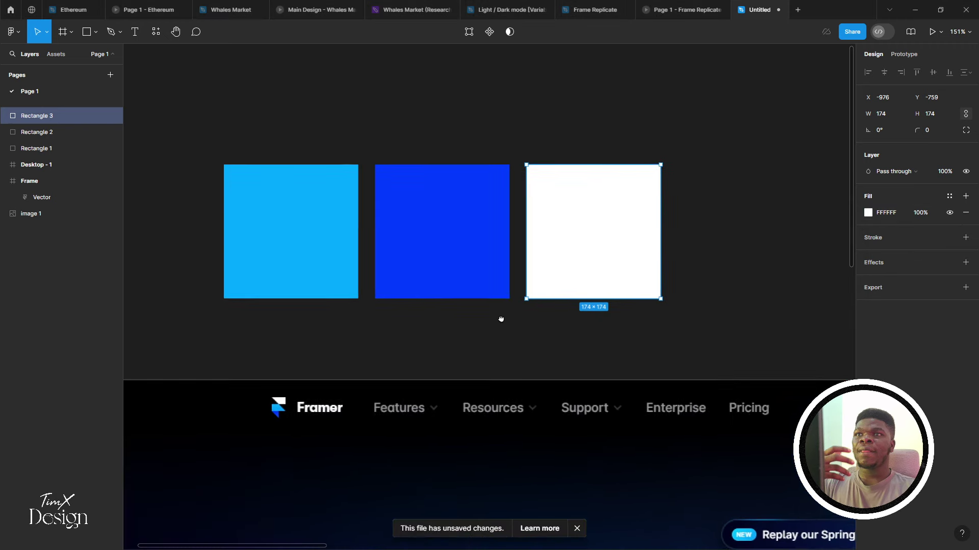
{"action": "scroll", "coordinate": [501, 319], "scroll_direction": "down", "scroll_amount": 6}
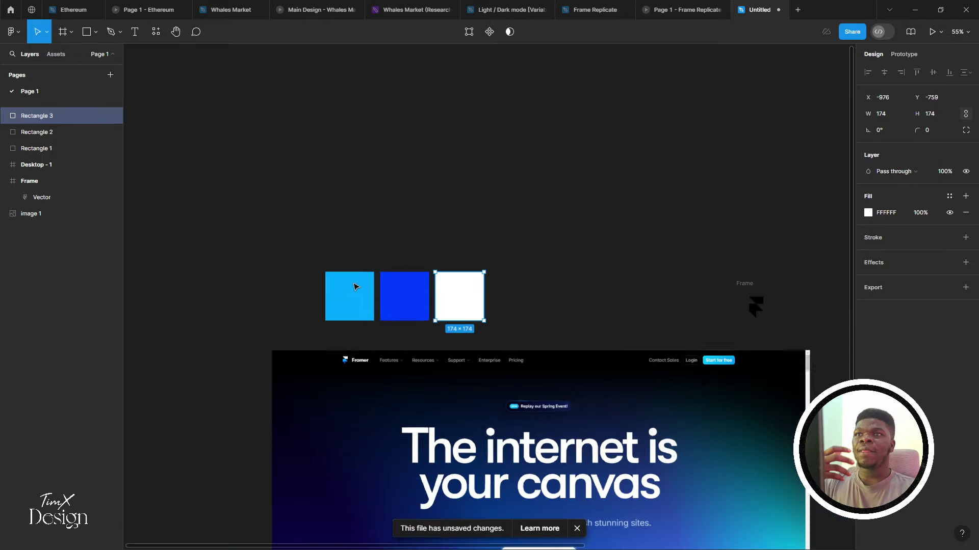
{"action": "scroll", "coordinate": [355, 286], "scroll_direction": "down", "scroll_amount": 2}
{"action": "scroll", "coordinate": [350, 280], "scroll_direction": "up", "scroll_amount": 4}
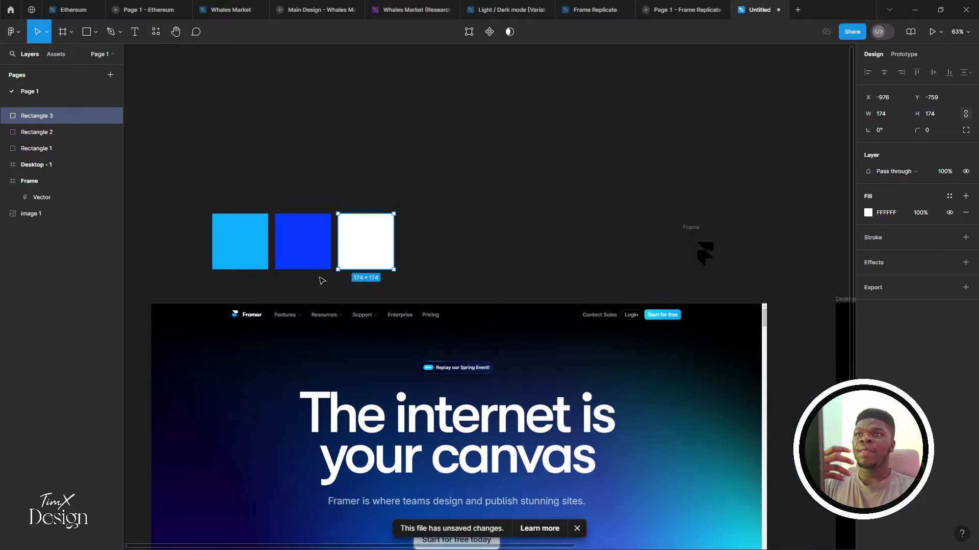
{"action": "scroll", "coordinate": [337, 265], "scroll_direction": "down", "scroll_amount": 3}
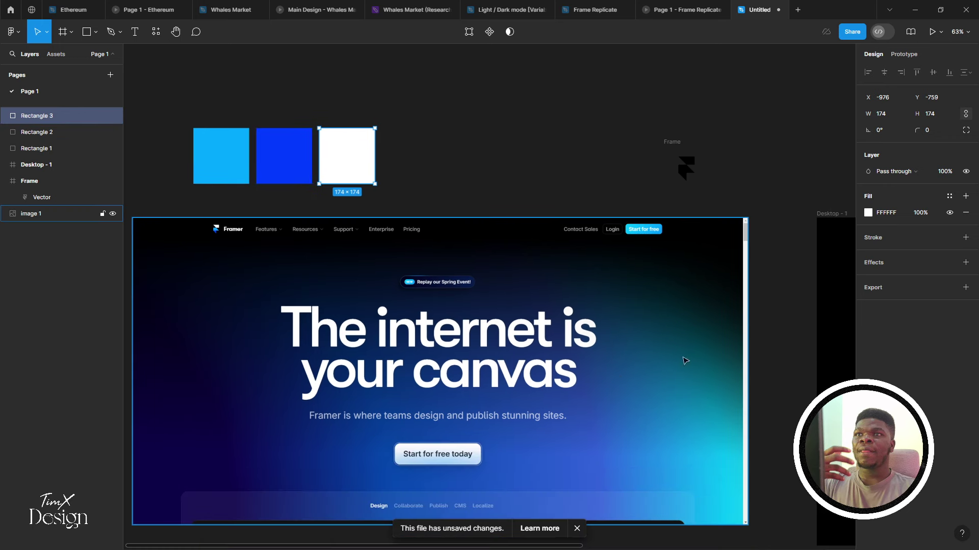
{"action": "scroll", "coordinate": [669, 369], "scroll_direction": "down", "scroll_amount": 2}
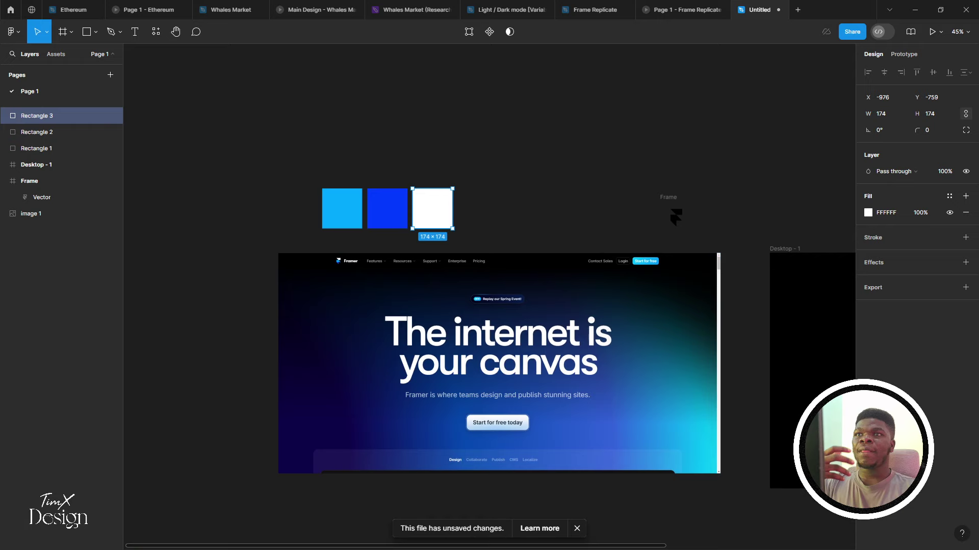
{"action": "scroll", "coordinate": [535, 251], "scroll_direction": "up", "scroll_amount": 4}
{"action": "scroll", "coordinate": [530, 253], "scroll_direction": "down", "scroll_amount": 3}
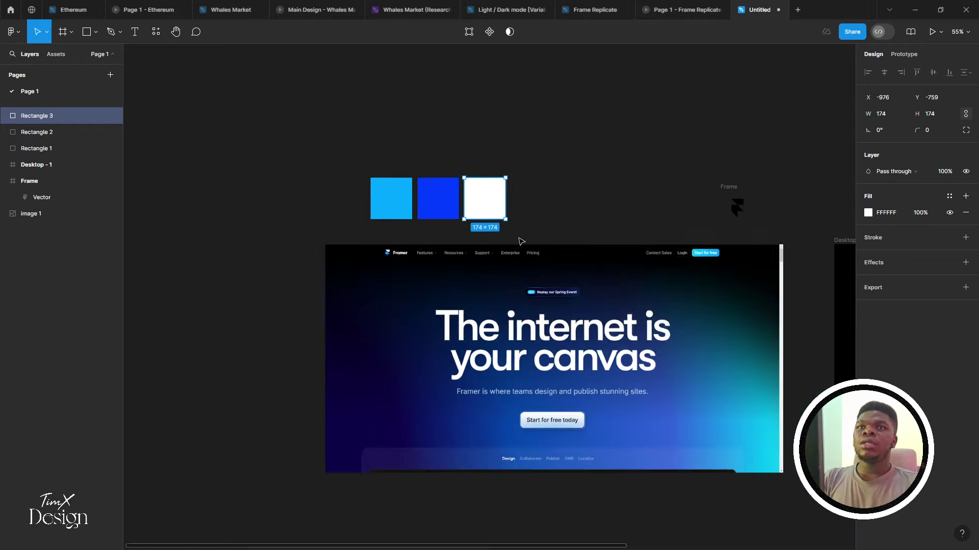
Move the three color swatches to the desktop frame, aligned with its left edge and resting on its top edge at Y -654
{"action": "scroll", "coordinate": [519, 239], "scroll_direction": "up", "scroll_amount": 3}
{"action": "scroll", "coordinate": [459, 237], "scroll_direction": "right", "scroll_amount": 3}
{"action": "left_click_drag", "start_coordinate": [167, 127], "coordinate": [594, 209]}
{"action": "scroll", "coordinate": [323, 219], "scroll_direction": "down", "scroll_amount": 4}
{"action": "scroll", "coordinate": [590, 295], "scroll_direction": "up", "scroll_amount": 2}
{"action": "scroll", "coordinate": [515, 304], "scroll_direction": "up", "scroll_amount": 2}
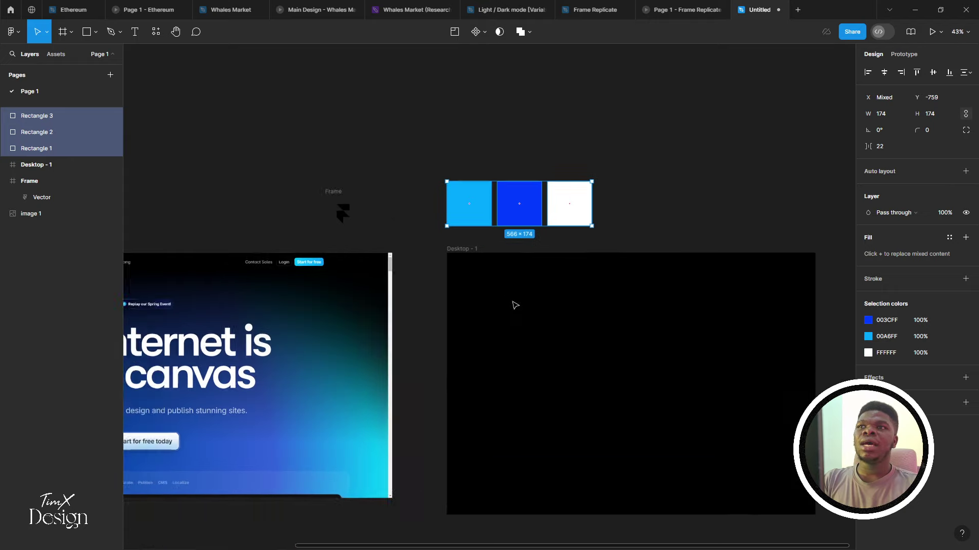
{"action": "scroll", "coordinate": [514, 305], "scroll_direction": "up", "scroll_amount": 1}
{"action": "left_click_drag", "start_coordinate": [448, 264], "coordinate": [447, 295]}
Move the Framer logo frame above the color swatches, to X 689, Y -981
{"action": "left_click_drag", "start_coordinate": [290, 244], "coordinate": [431, 172]}
{"action": "scroll", "coordinate": [420, 257], "scroll_direction": "up", "scroll_amount": 3}
{"action": "scroll", "coordinate": [408, 305], "scroll_direction": "down", "scroll_amount": 2}
{"action": "left_click_drag", "start_coordinate": [408, 306], "coordinate": [717, 182]}
{"action": "left_click_drag", "start_coordinate": [580, 211], "coordinate": [669, 217]}
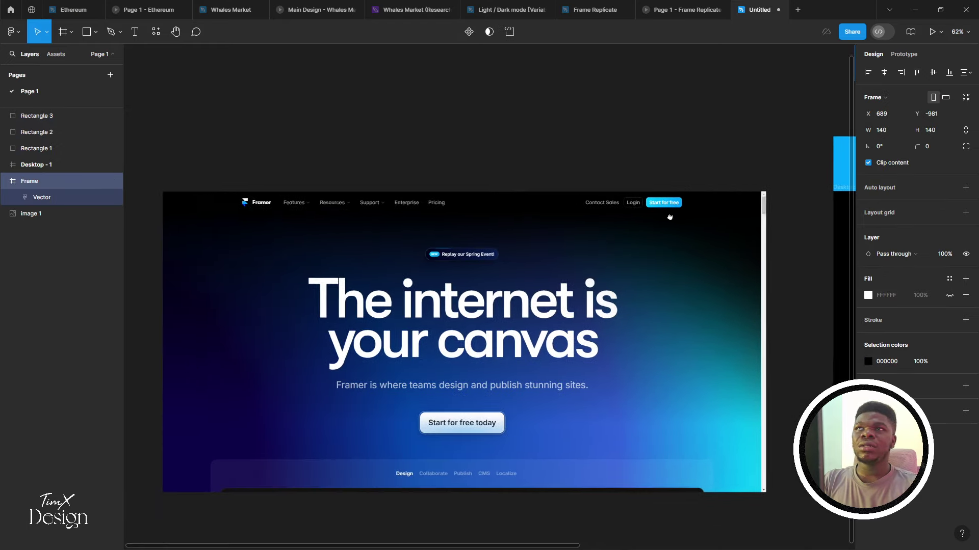
{"action": "scroll", "coordinate": [670, 218], "scroll_direction": "up", "scroll_amount": 1}
{"action": "scroll", "coordinate": [510, 190], "scroll_direction": "up", "scroll_amount": 1}
{"action": "left_click_drag", "start_coordinate": [836, 132], "coordinate": [456, 202]}
{"action": "left_click_drag", "start_coordinate": [579, 184], "coordinate": [463, 201]}
{"action": "scroll", "coordinate": [464, 201], "scroll_direction": "up", "scroll_amount": 1}
{"action": "left_click_drag", "start_coordinate": [504, 164], "coordinate": [453, 214]}
{"action": "scroll", "coordinate": [438, 245], "scroll_direction": "up", "scroll_amount": 3}
{"action": "scroll", "coordinate": [398, 275], "scroll_direction": "left", "scroll_amount": 2}
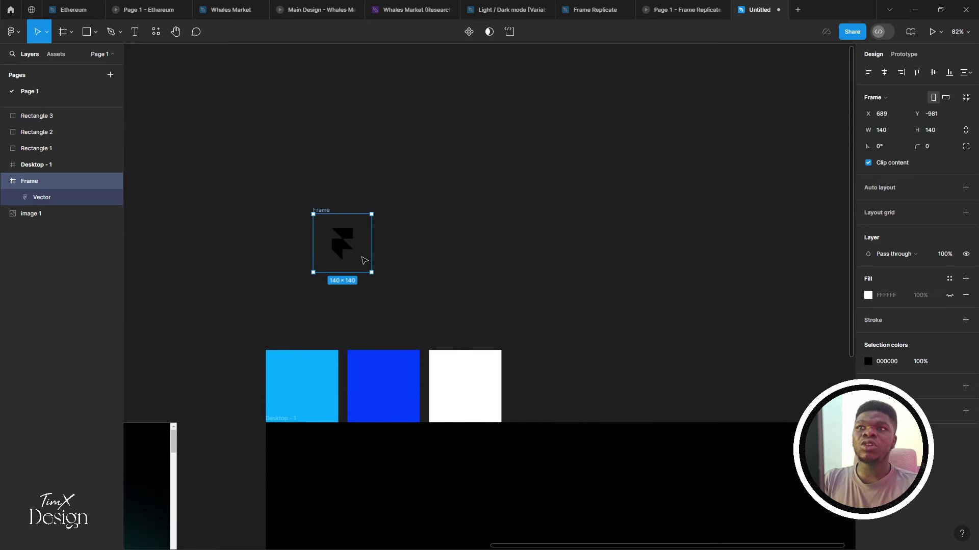
Raise the three color swatches to Y -677, leaving a small gap above the desktop frame
{"action": "left_click", "coordinate": [286, 358]}
{"action": "left_click_drag", "start_coordinate": [198, 334], "coordinate": [507, 384]}
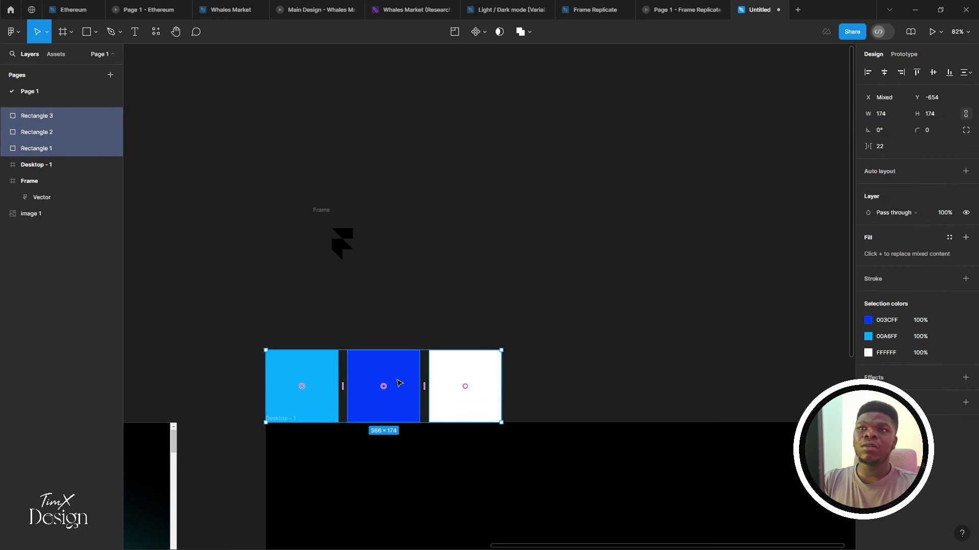
{"action": "left_click", "coordinate": [399, 382]}
{"action": "left_click_drag", "start_coordinate": [400, 382], "coordinate": [448, 362]}
{"action": "key", "text": "ctrl+z"}
{"action": "left_click", "coordinate": [310, 368]}
{"action": "left_click", "coordinate": [383, 365], "text": "shift"}
{"action": "left_click", "coordinate": [477, 369], "text": "shift"}
{"action": "left_click", "coordinate": [449, 365], "text": "shift"}
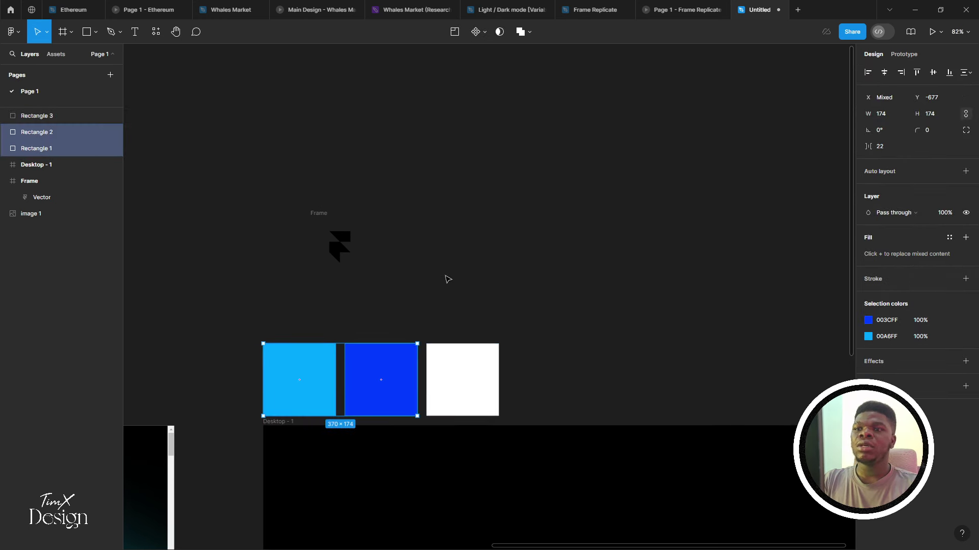
Move the Framer logo frame to X 563, Y -1061, above the light blue swatch
{"action": "scroll", "coordinate": [426, 264], "scroll_direction": "up", "scroll_amount": 2}
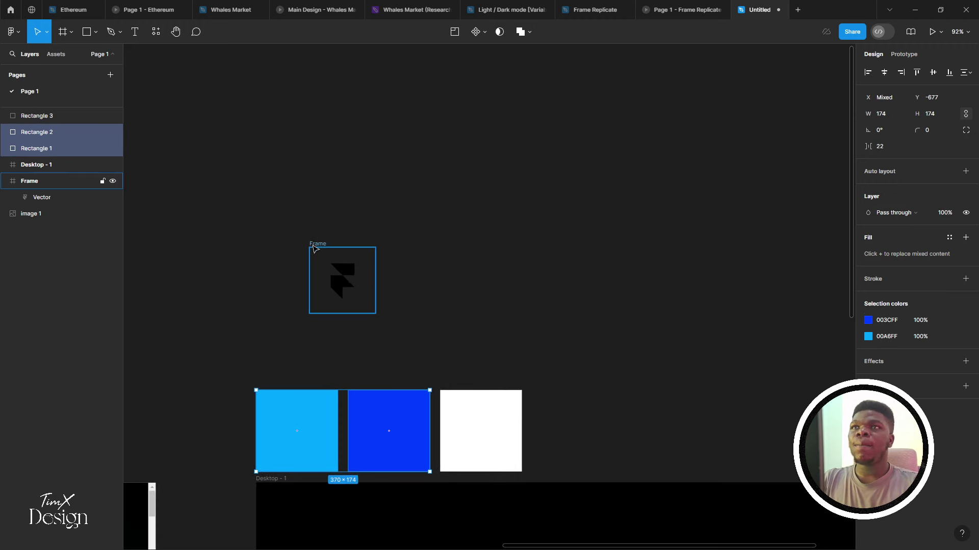
{"action": "left_click_drag", "start_coordinate": [315, 248], "coordinate": [256, 211]}
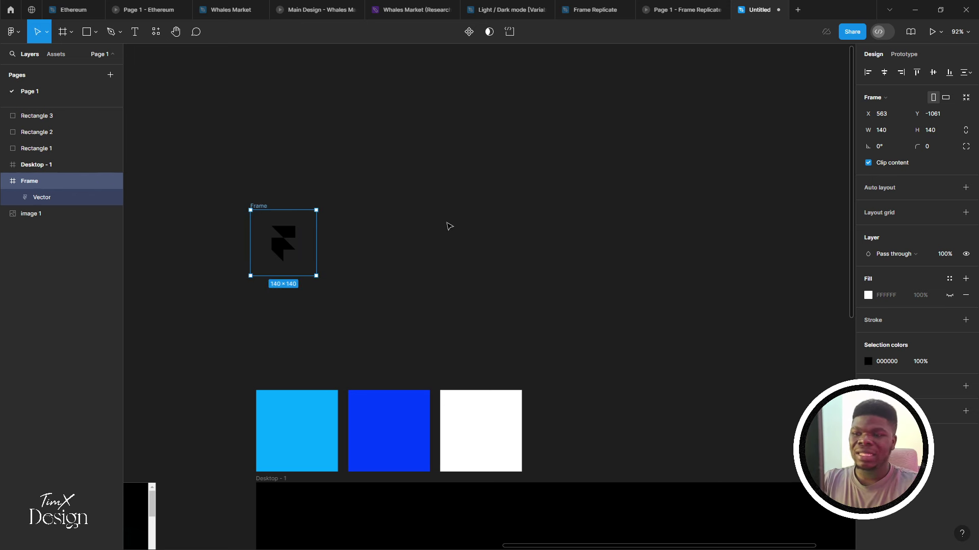
Add a white text layer reading "Poppins" to the right of the Framer logo frame
{"action": "key", "text": "t"}
{"action": "left_click", "coordinate": [393, 221]}
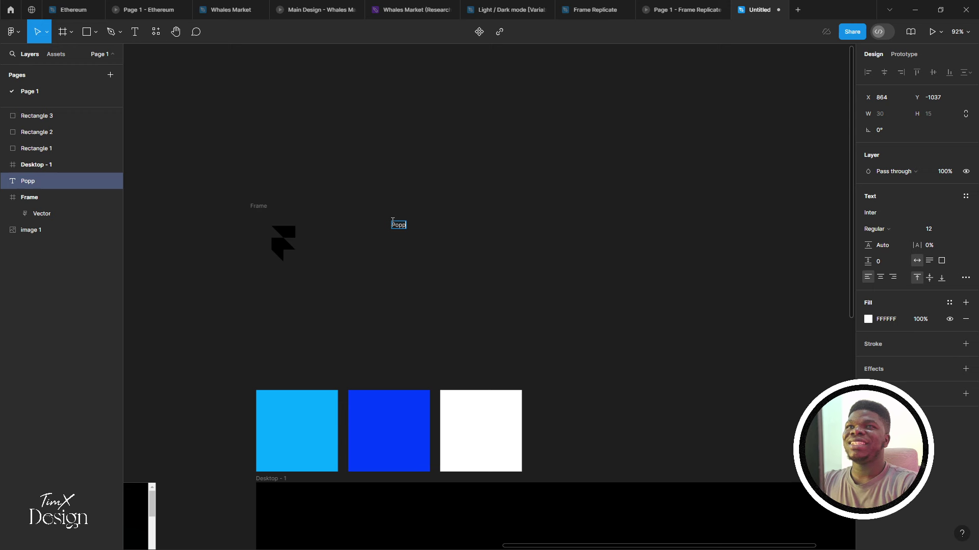
{"action": "key", "text": "Escape"}
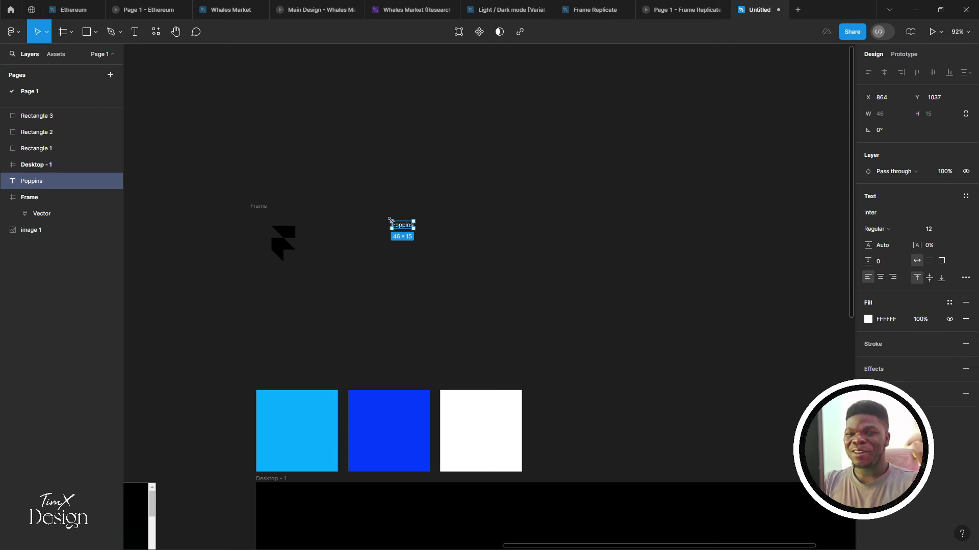
Scale the Poppins text to about 170 × 54 and place it at X 575, Y -779, above the light blue swatch
{"action": "scroll", "coordinate": [382, 230], "scroll_direction": "up", "scroll_amount": 3}
{"action": "scroll", "coordinate": [381, 234], "scroll_direction": "down", "scroll_amount": 1}
{"action": "key", "text": "k"}
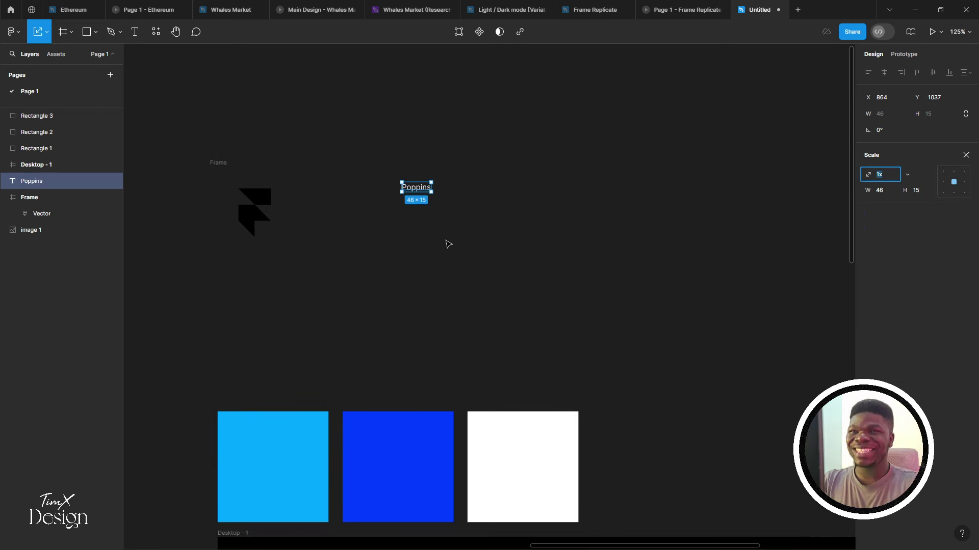
{"action": "left_click_drag", "start_coordinate": [431, 192], "coordinate": [277, 378]}
{"action": "key", "text": "v"}
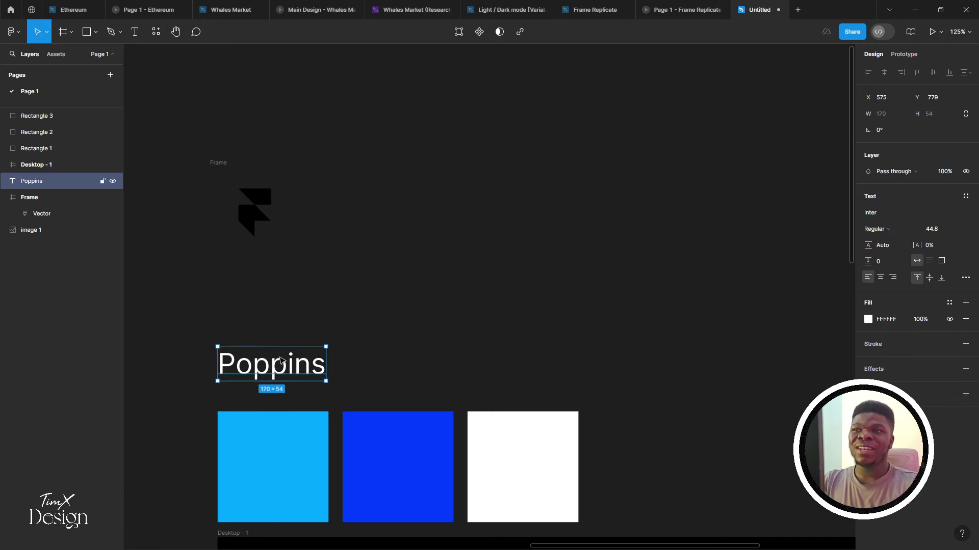
Try moving the Framer logo frame sideways to X 726, Y -1048, and undo the move
{"action": "scroll", "coordinate": [260, 213], "scroll_direction": "down", "scroll_amount": 2}
{"action": "scroll", "coordinate": [260, 213], "scroll_direction": "down", "scroll_amount": 5}
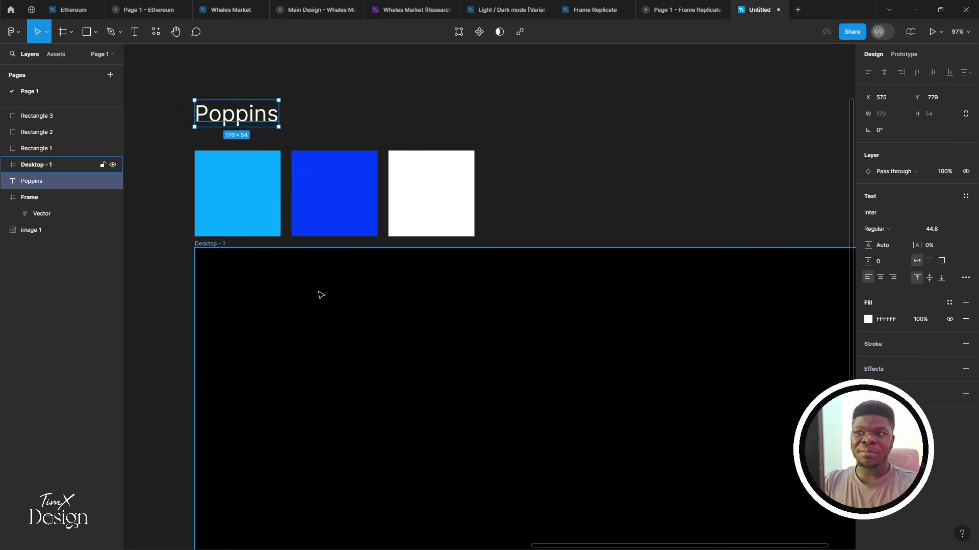
{"action": "scroll", "coordinate": [295, 260], "scroll_direction": "down", "scroll_amount": 1}
{"action": "scroll", "coordinate": [273, 264], "scroll_direction": "down", "scroll_amount": 4}
{"action": "scroll", "coordinate": [243, 191], "scroll_direction": "up", "scroll_amount": 2}
{"action": "scroll", "coordinate": [234, 153], "scroll_direction": "up", "scroll_amount": 1}
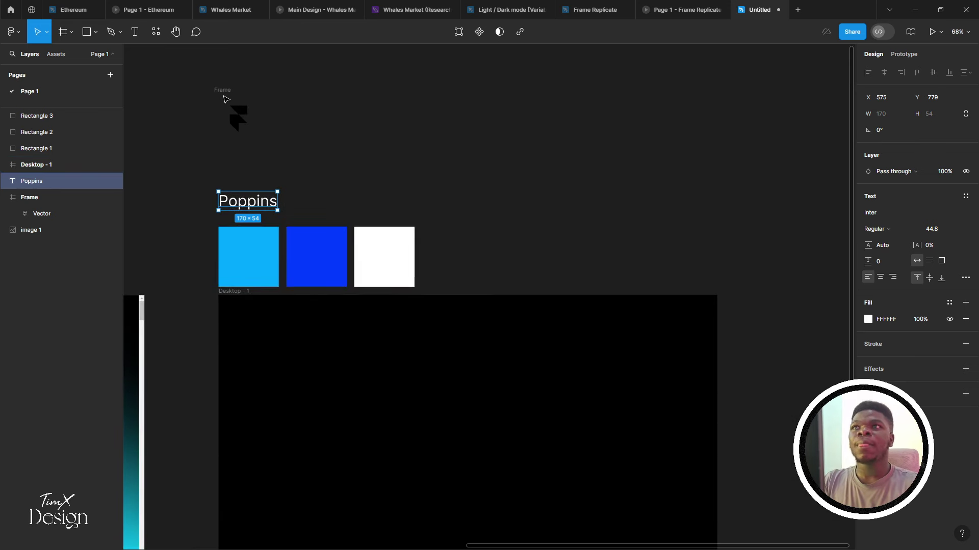
{"action": "left_click", "coordinate": [225, 91]}
{"action": "left_click_drag", "start_coordinate": [228, 88], "coordinate": [283, 92]}
{"action": "scroll", "coordinate": [476, 234], "scroll_direction": "up", "scroll_amount": 3}
{"action": "scroll", "coordinate": [476, 234], "scroll_direction": "left", "scroll_amount": 5}
{"action": "scroll", "coordinate": [487, 235], "scroll_direction": "right", "scroll_amount": 1}
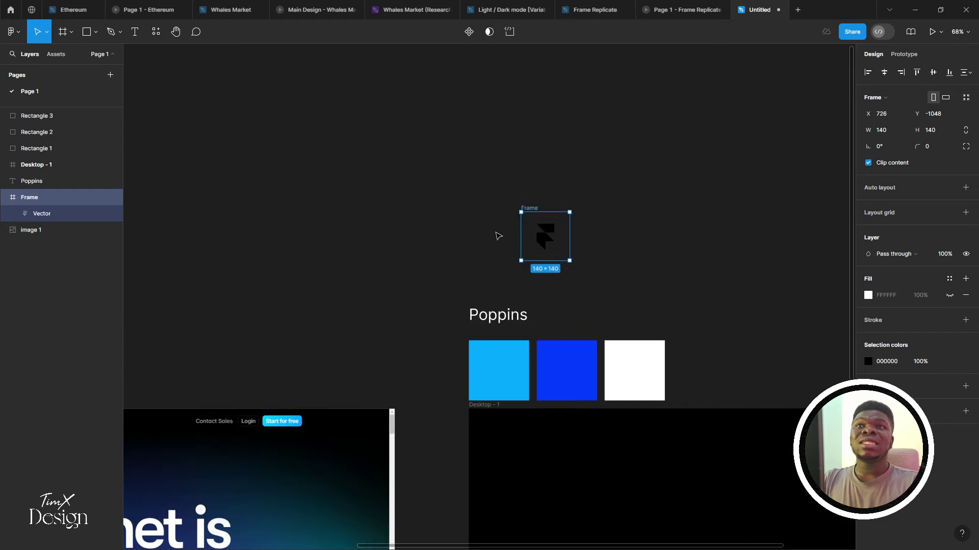
{"action": "key", "text": "ctrl+z"}
Move the Framer logo frame slightly higher above the Poppins text and select its logo vector
{"action": "left_click", "coordinate": [498, 235]}
{"action": "left_click", "coordinate": [477, 211]}
{"action": "left_click_drag", "start_coordinate": [478, 211], "coordinate": [488, 180]}
{"action": "left_click", "coordinate": [502, 211]}
Examine the colors and three-part shape of the Framer logo in the reference screenshot's navigation bar
{"action": "scroll", "coordinate": [476, 240], "scroll_direction": "left", "scroll_amount": 5}
{"action": "scroll", "coordinate": [317, 323], "scroll_direction": "down", "scroll_amount": 1}
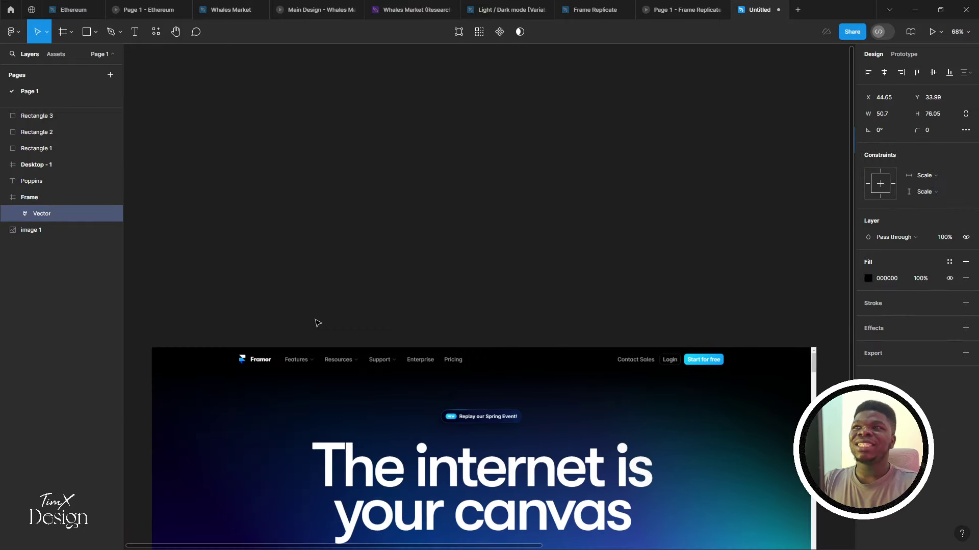
{"action": "scroll", "coordinate": [169, 412], "scroll_direction": "up", "scroll_amount": 5}
{"action": "scroll", "coordinate": [321, 408], "scroll_direction": "down", "scroll_amount": 3}
{"action": "scroll", "coordinate": [338, 465], "scroll_direction": "up", "scroll_amount": 10}
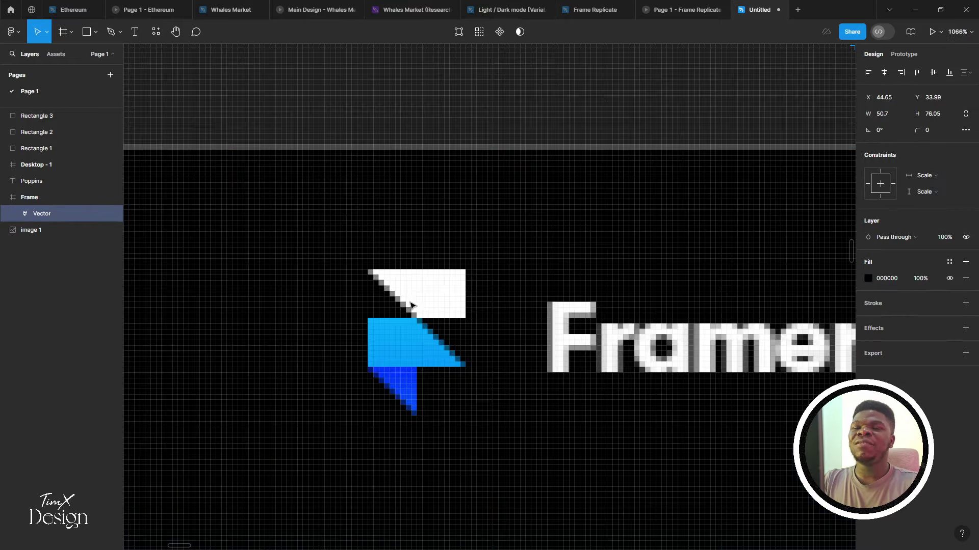
{"action": "scroll", "coordinate": [357, 389], "scroll_direction": "up", "scroll_amount": 2}
{"action": "scroll", "coordinate": [356, 389], "scroll_direction": "right", "scroll_amount": 1}
{"action": "left_click", "coordinate": [363, 456]}
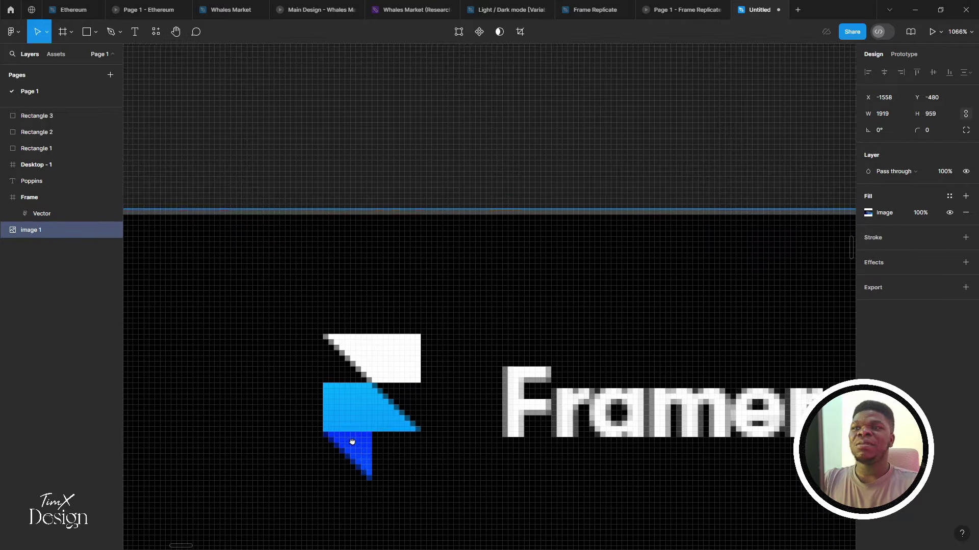
{"action": "scroll", "coordinate": [351, 433], "scroll_direction": "down", "scroll_amount": 2}
{"action": "scroll", "coordinate": [351, 426], "scroll_direction": "up", "scroll_amount": 1}
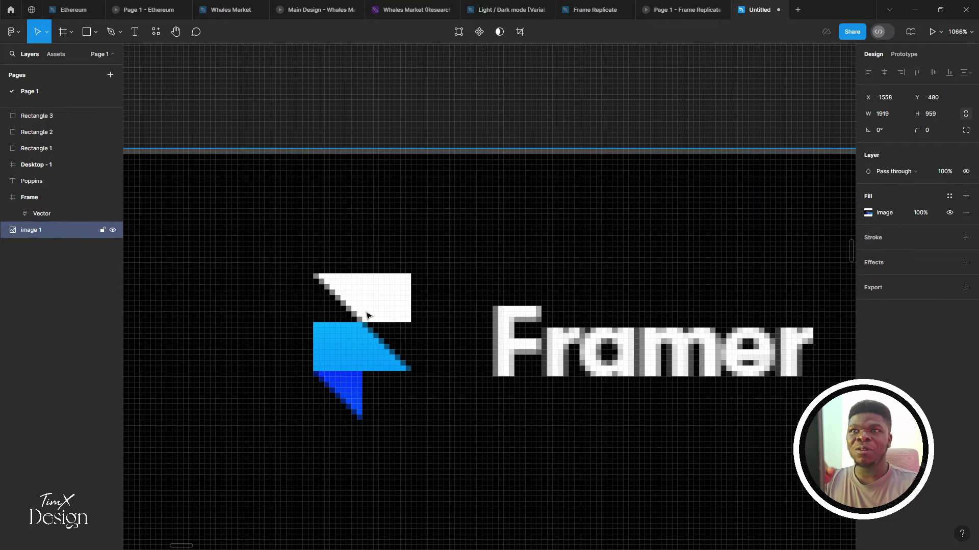
{"action": "scroll", "coordinate": [411, 273], "scroll_direction": "down", "scroll_amount": 5}
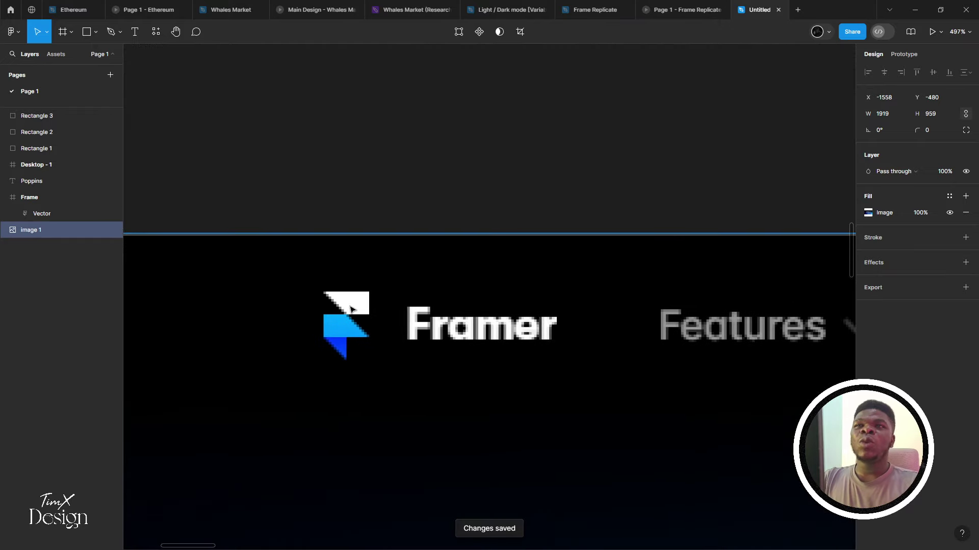
{"action": "scroll", "coordinate": [375, 295], "scroll_direction": "down", "scroll_amount": 4}
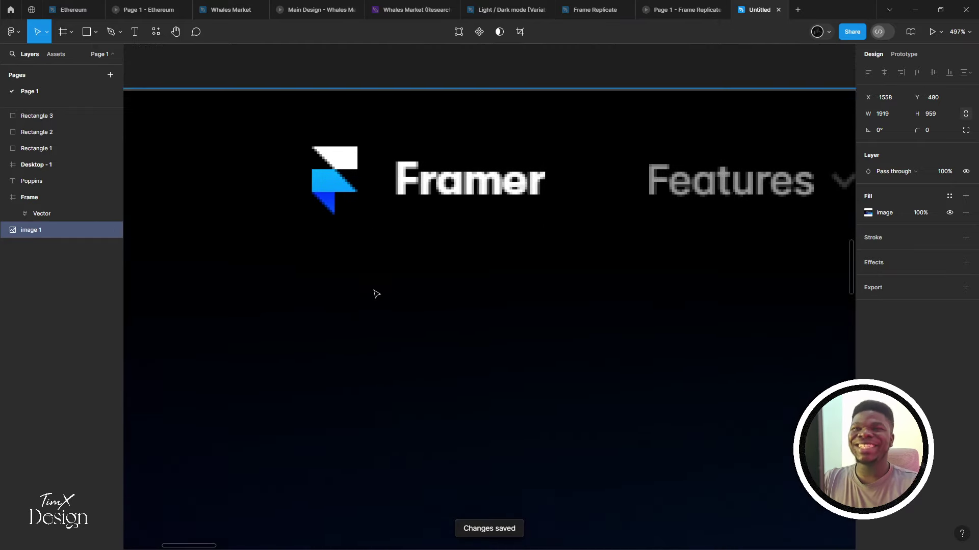
{"action": "scroll", "coordinate": [376, 293], "scroll_direction": "down", "scroll_amount": 5}
{"action": "scroll", "coordinate": [482, 293], "scroll_direction": "right", "scroll_amount": 5}
{"action": "scroll", "coordinate": [482, 293], "scroll_direction": "up", "scroll_amount": 3}
{"action": "scroll", "coordinate": [483, 290], "scroll_direction": "down", "scroll_amount": 4}
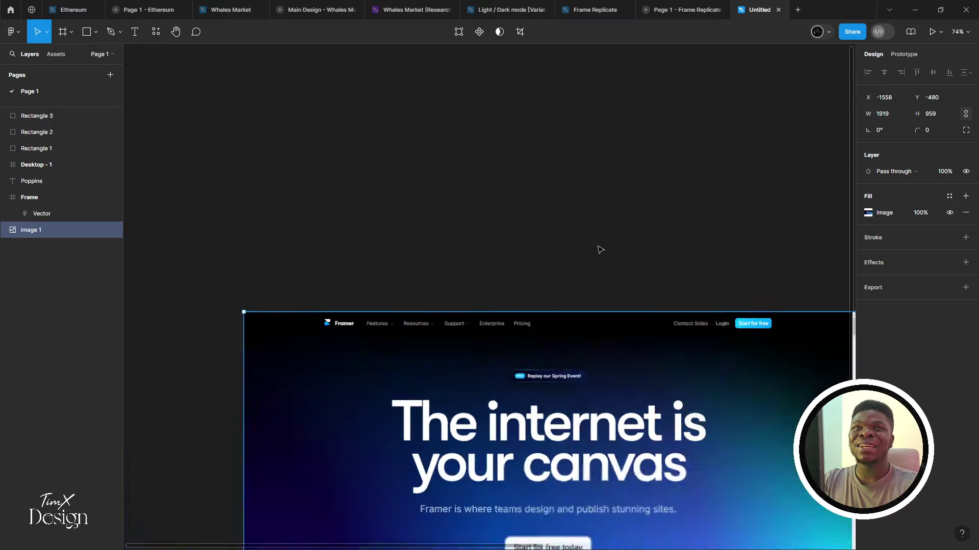
Try filling the copied logo vector with white (FFFFFF), and undo the color change
{"action": "left_click_drag", "start_coordinate": [851, 100], "coordinate": [522, 225]}
{"action": "scroll", "coordinate": [525, 225], "scroll_direction": "up", "scroll_amount": 3}
{"action": "scroll", "coordinate": [656, 309], "scroll_direction": "up", "scroll_amount": 2}
{"action": "left_click_drag", "start_coordinate": [680, 310], "coordinate": [550, 305]}
{"action": "left_click", "coordinate": [550, 305]}
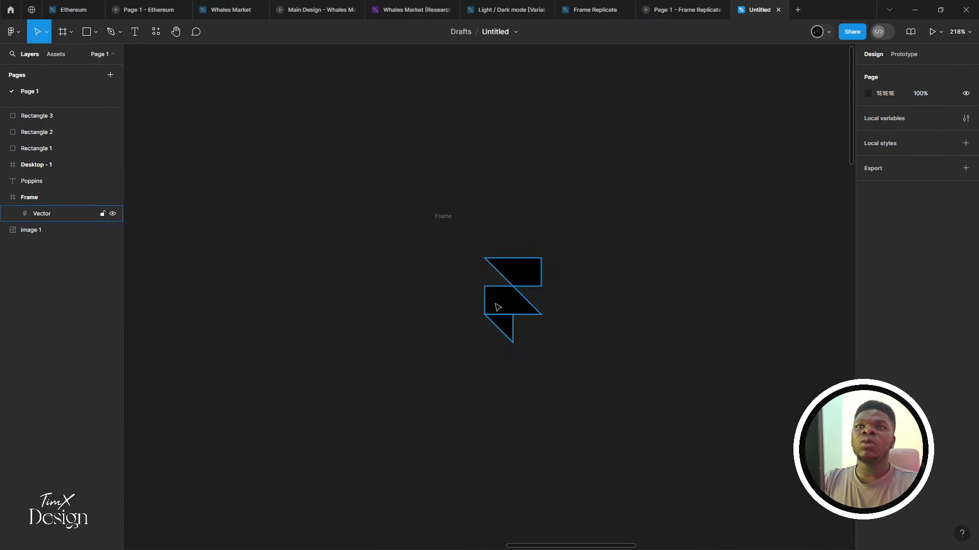
{"action": "double_click", "coordinate": [502, 307]}
{"action": "key", "text": "Escape"}
{"action": "left_click", "coordinate": [868, 278]}
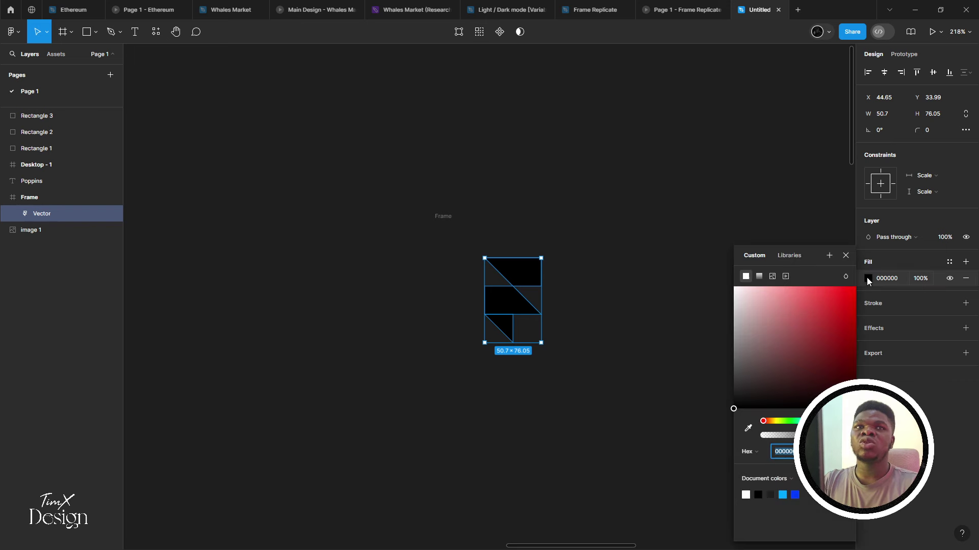
{"action": "left_click_drag", "start_coordinate": [774, 331], "coordinate": [677, 232]}
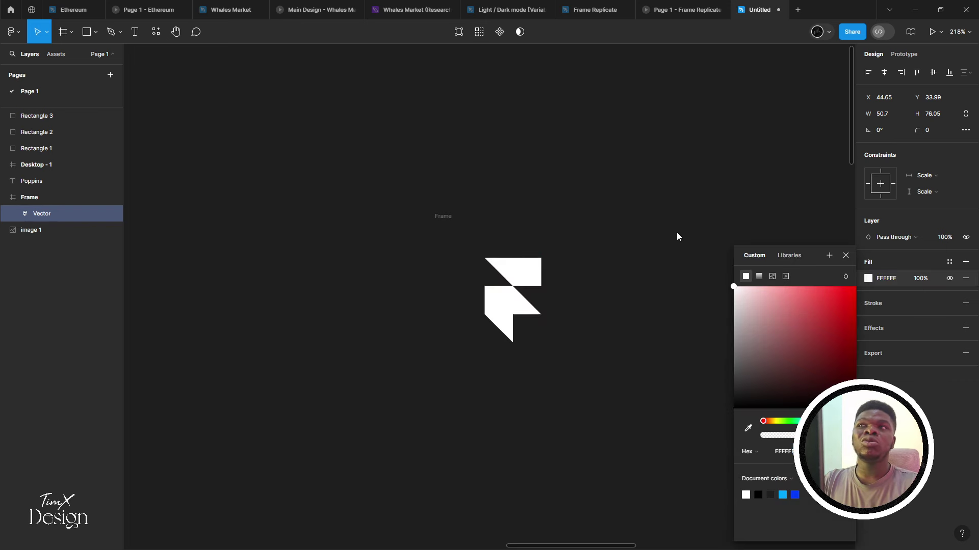
{"action": "key", "text": "ctrl+z"}
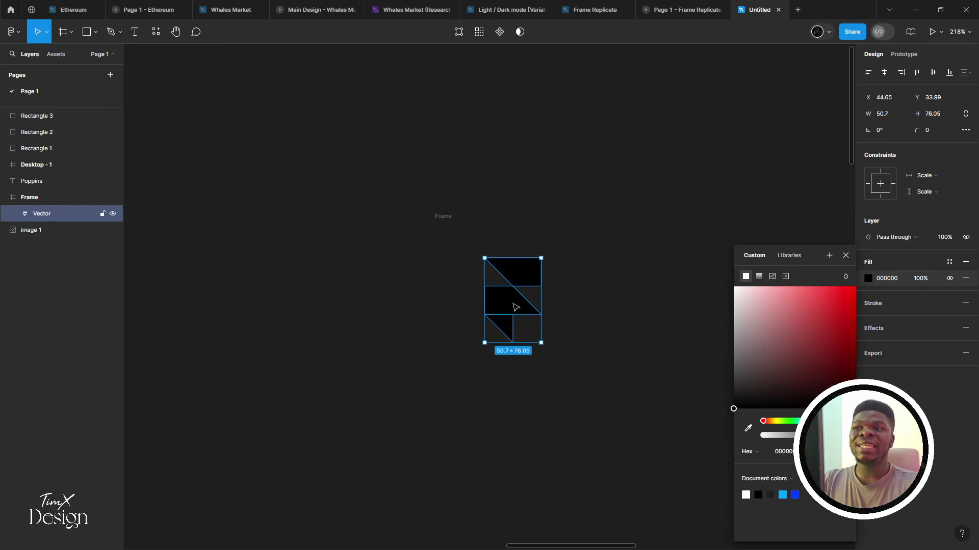
Try drawing a Pen line along the top edge of the logo's lower triangle, and undo it
{"action": "scroll", "coordinate": [508, 318], "scroll_direction": "up", "scroll_amount": 5}
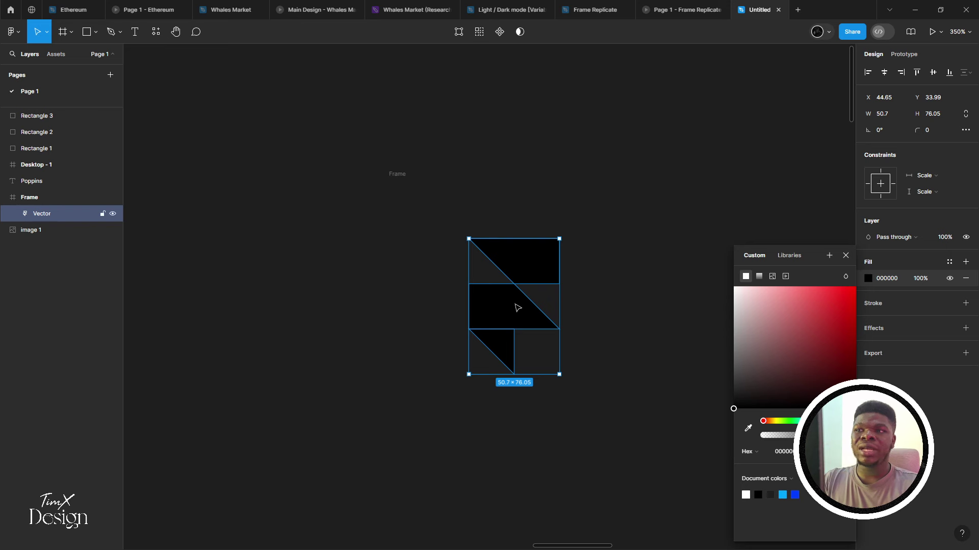
{"action": "scroll", "coordinate": [518, 308], "scroll_direction": "down", "scroll_amount": 4}
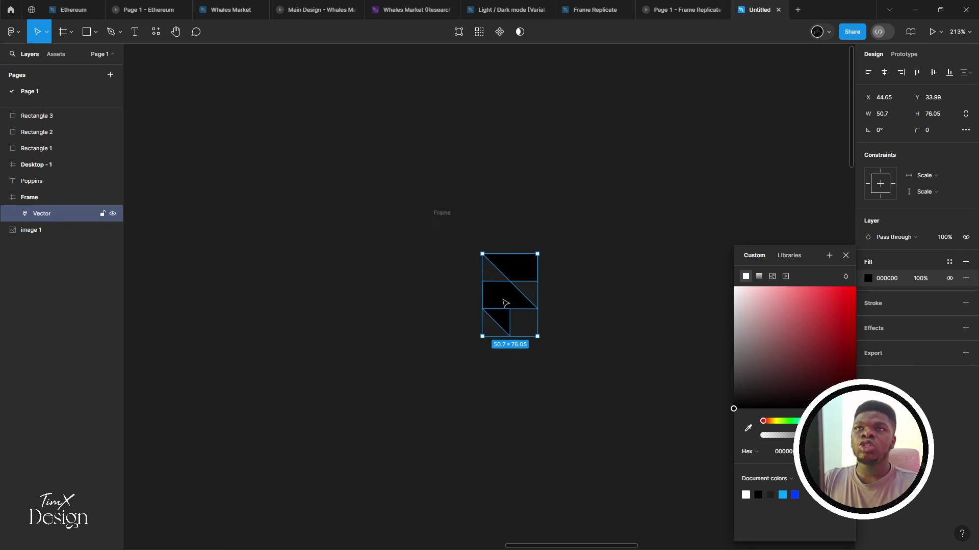
{"action": "left_click", "coordinate": [111, 32]}
{"action": "scroll", "coordinate": [415, 389], "scroll_direction": "up", "scroll_amount": 5}
{"action": "scroll", "coordinate": [382, 366], "scroll_direction": "down", "scroll_amount": 5}
{"action": "scroll", "coordinate": [383, 366], "scroll_direction": "up", "scroll_amount": 10}
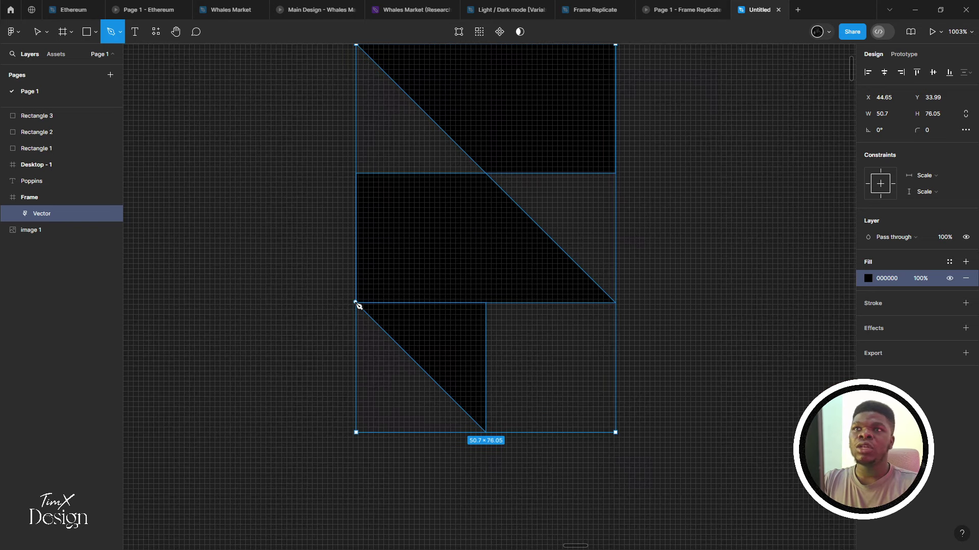
{"action": "left_click", "coordinate": [355, 302]}
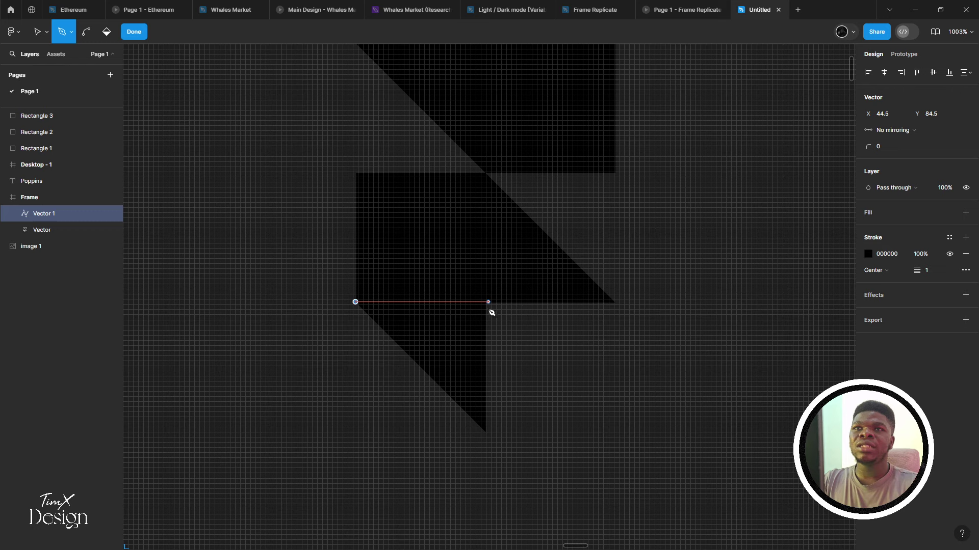
{"action": "left_click", "coordinate": [486, 302]}
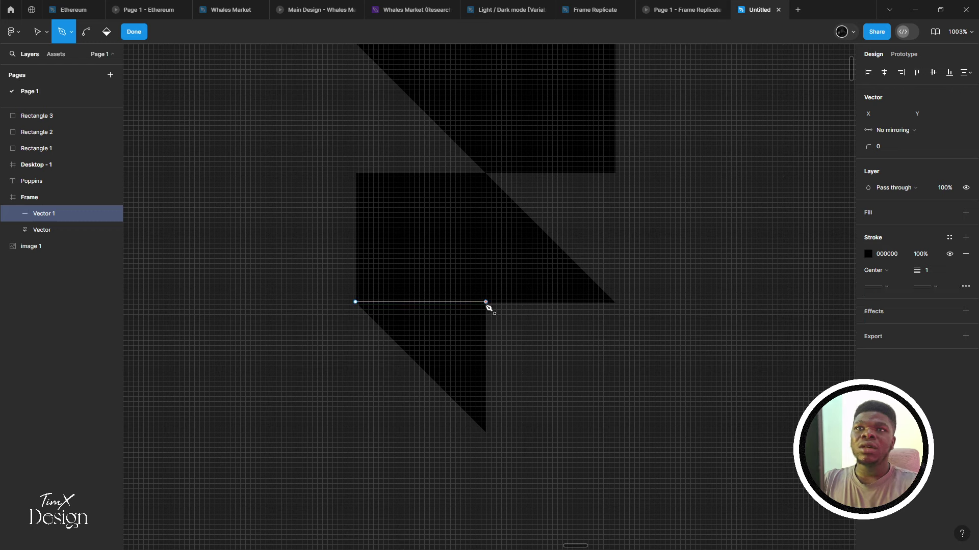
{"action": "key", "text": "ctrl+z"}
{"action": "key", "text": "Escape"}
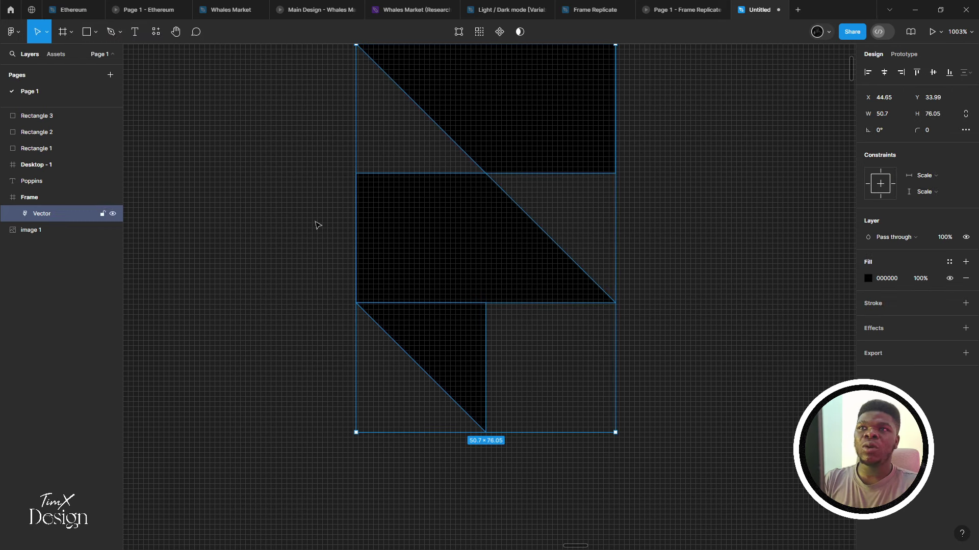
Trace the logo's lower triangle with the Pen tool as a closed path of about 25.5 × 25.5
{"action": "left_click", "coordinate": [111, 32]}
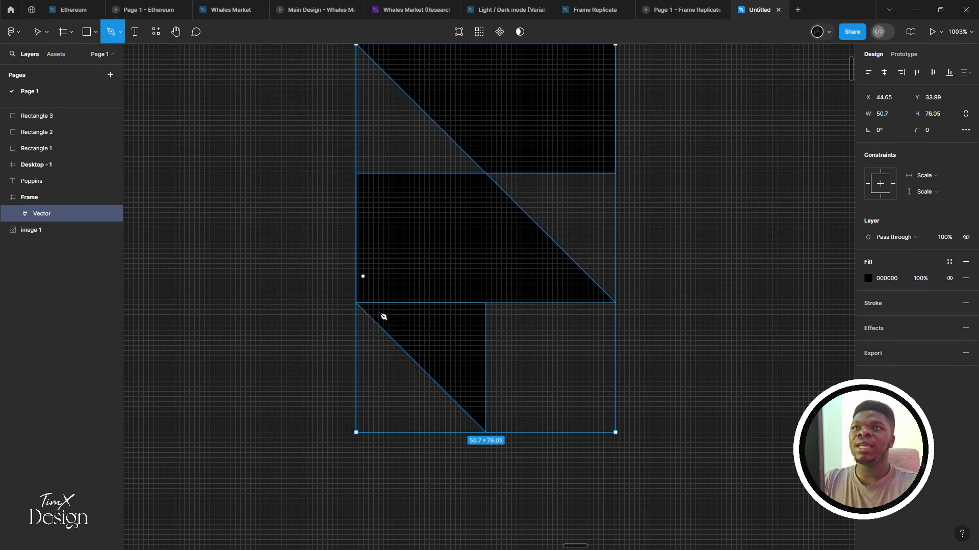
{"action": "left_click", "coordinate": [356, 302]}
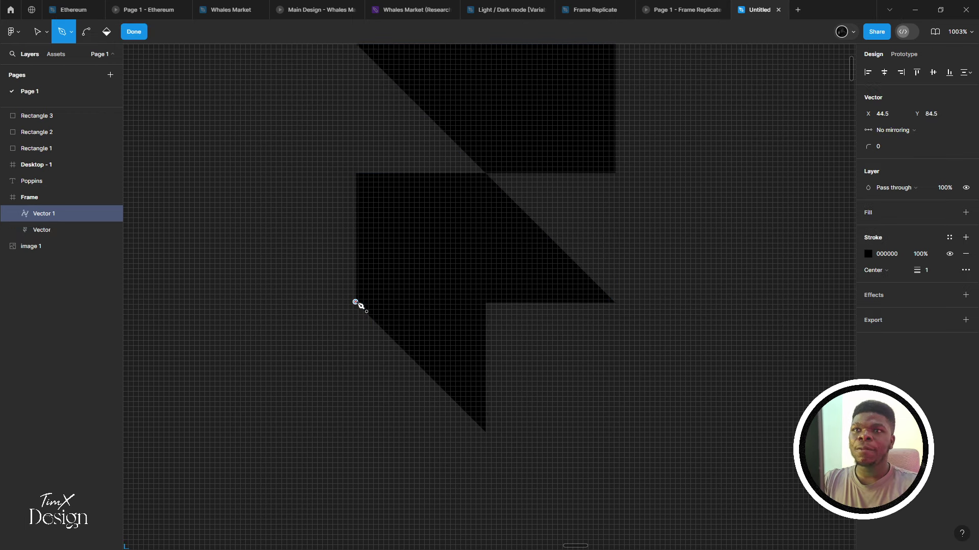
{"action": "left_click", "coordinate": [485, 302]}
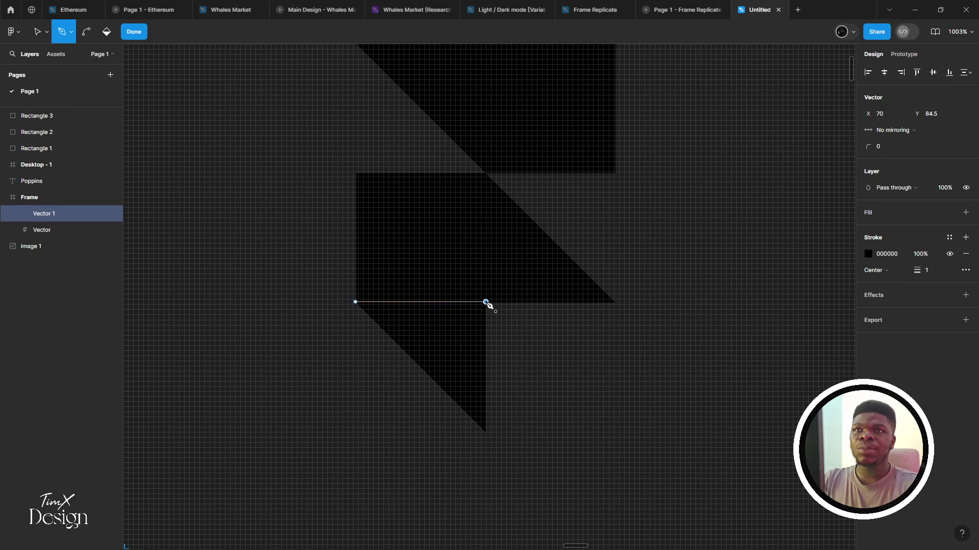
{"action": "left_click", "coordinate": [485, 433]}
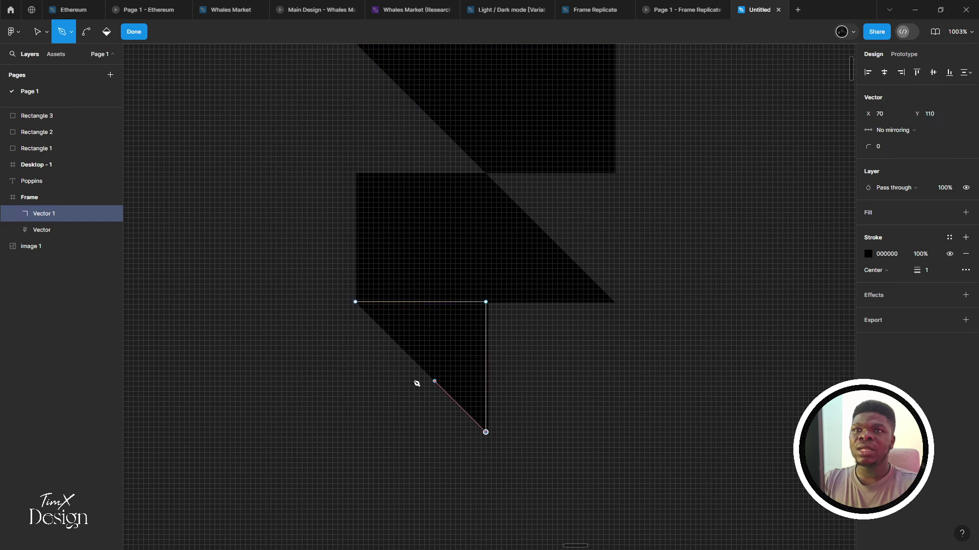
{"action": "left_click", "coordinate": [356, 302]}
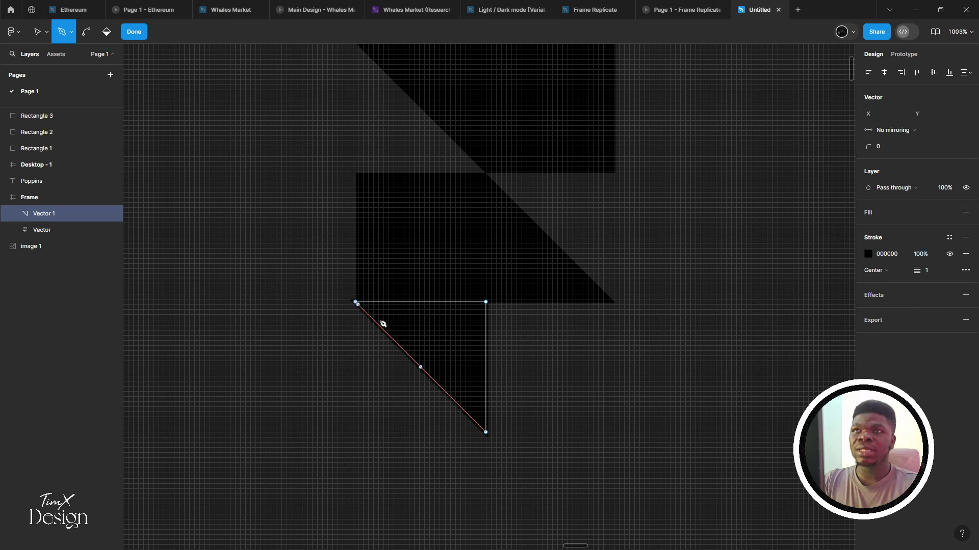
{"action": "key", "text": "Escape"}
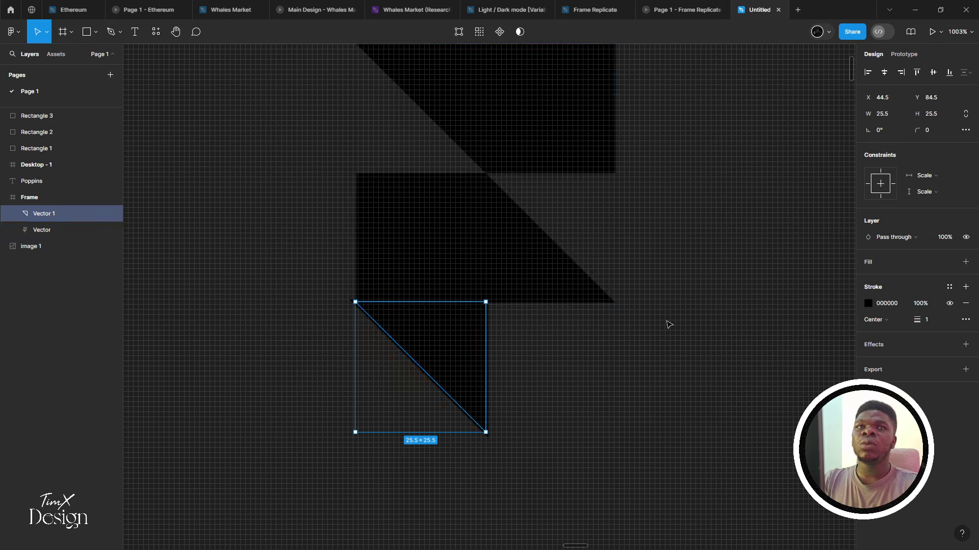
Swap the traced triangle's stroke for a fill and color it gray 7B7B7B
{"action": "key", "text": "shift+x"}
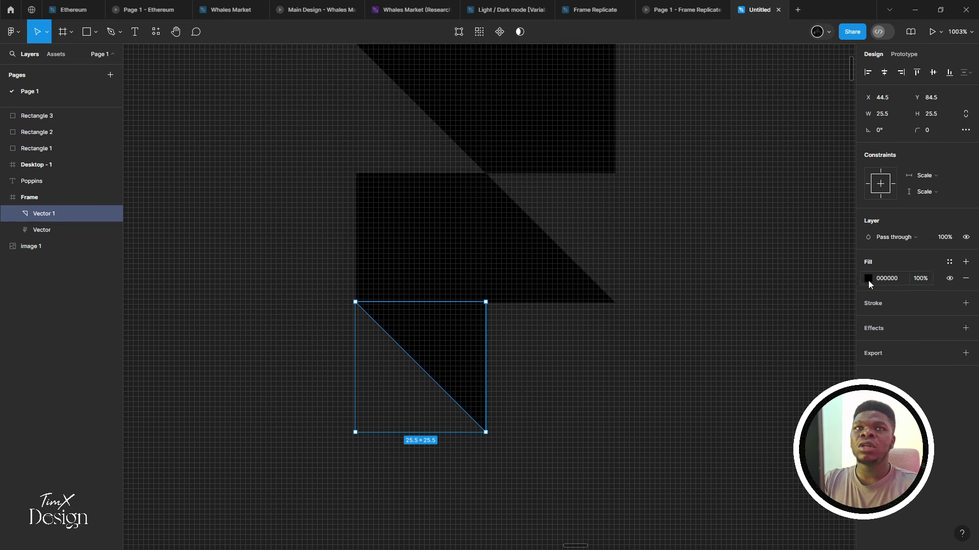
{"action": "left_click", "coordinate": [868, 280]}
{"action": "left_click_drag", "start_coordinate": [794, 315], "coordinate": [656, 350]}
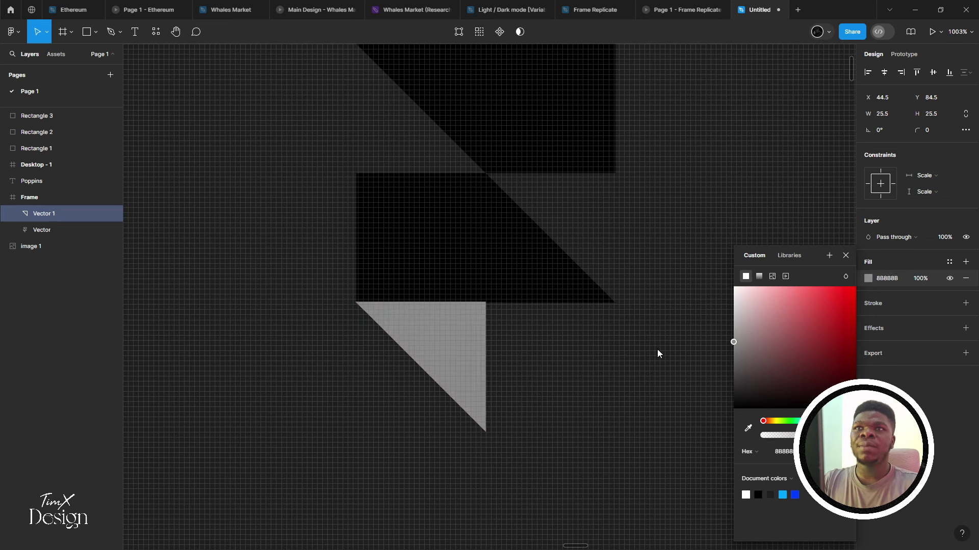
Trace the logo's middle trapezoid with the Pen tool as a closed path of about 51 × 25.5
{"action": "left_click", "coordinate": [113, 32]}
{"action": "scroll", "coordinate": [363, 185], "scroll_direction": "up", "scroll_amount": 1}
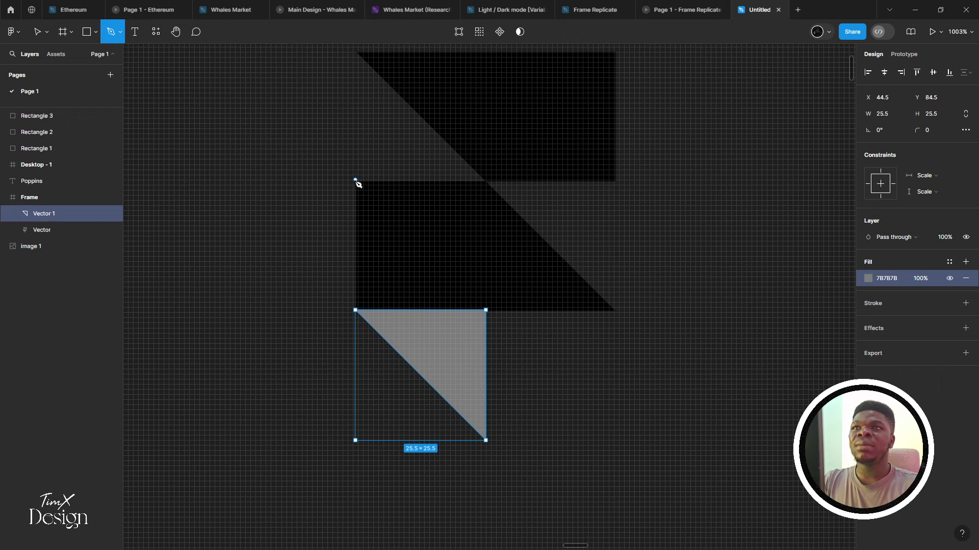
{"action": "left_click", "coordinate": [354, 179]}
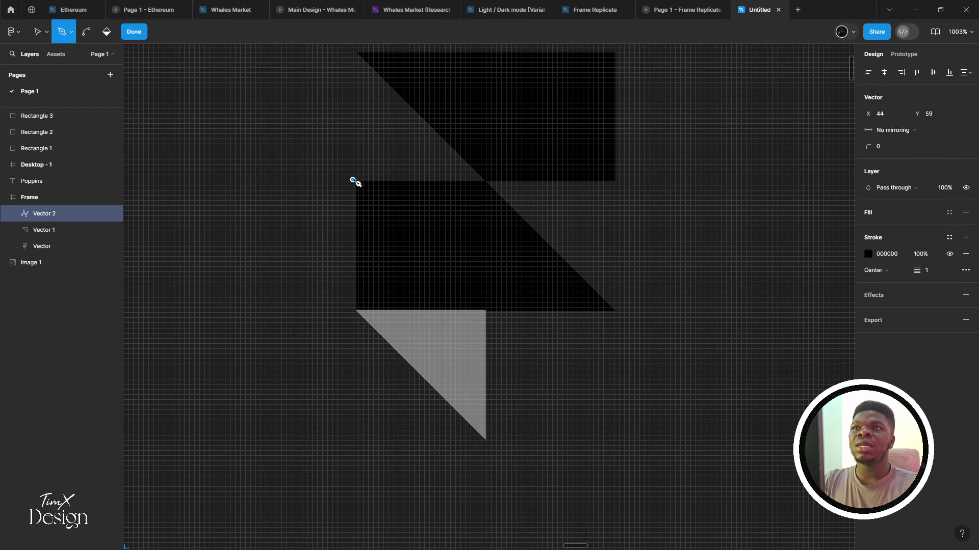
{"action": "left_click", "coordinate": [487, 180]}
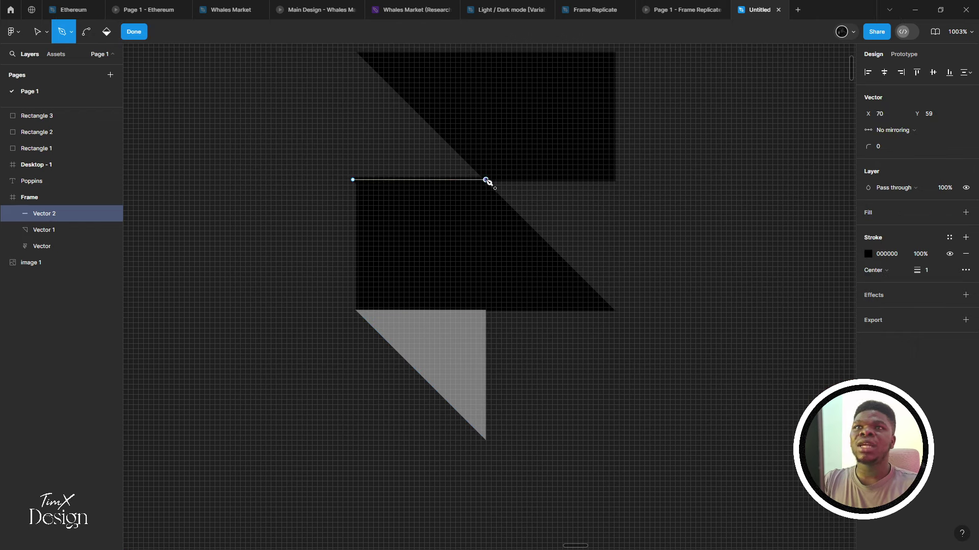
{"action": "left_click", "coordinate": [617, 311]}
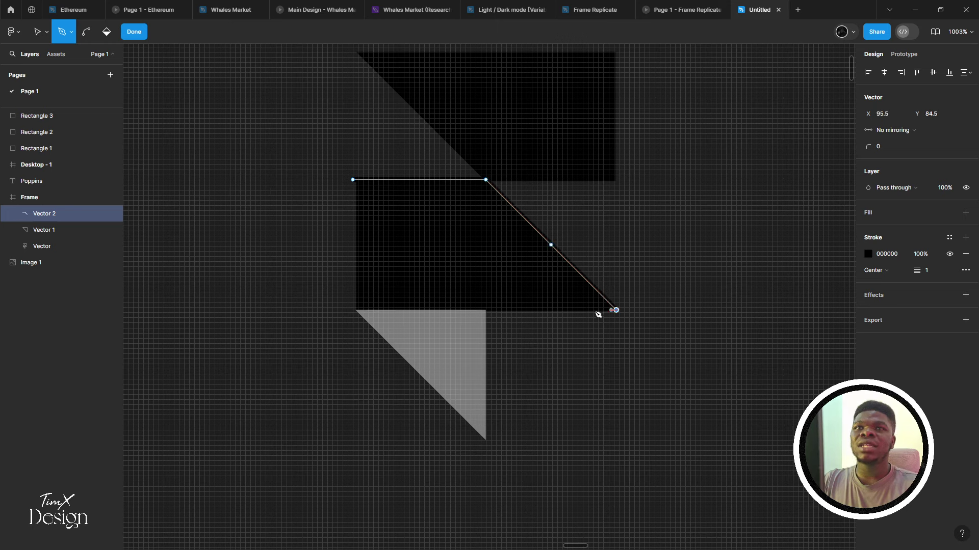
{"action": "scroll", "coordinate": [359, 316], "scroll_direction": "up", "scroll_amount": 5}
{"action": "left_click", "coordinate": [344, 312]}
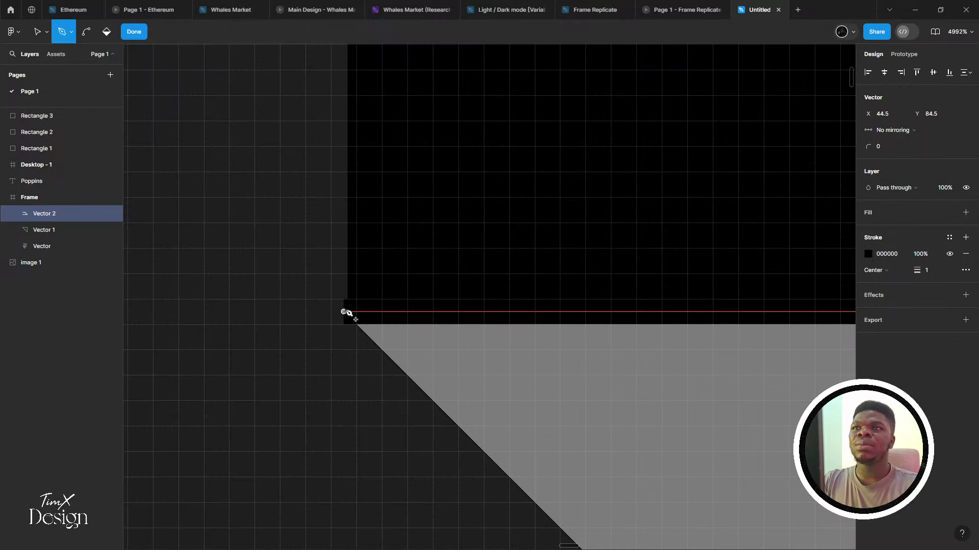
{"action": "scroll", "coordinate": [345, 309], "scroll_direction": "down", "scroll_amount": 5}
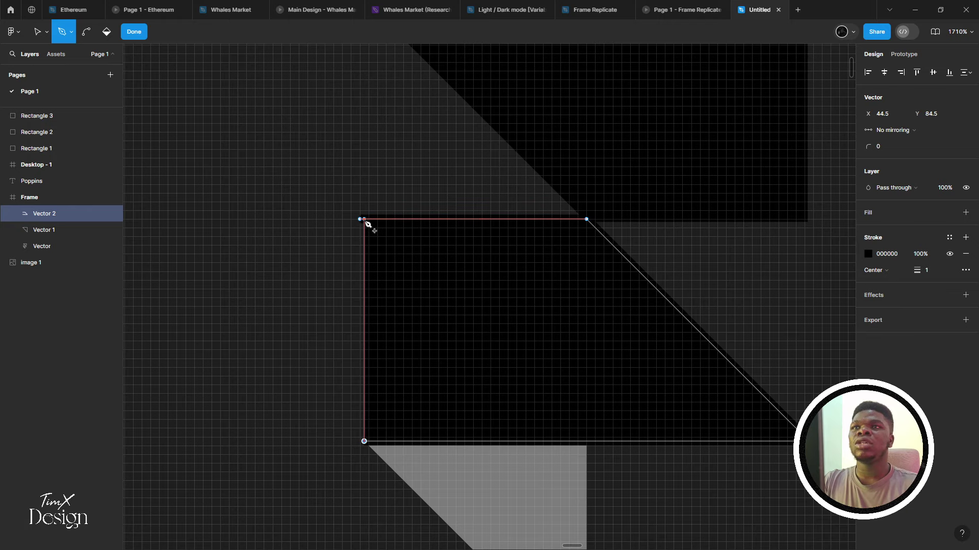
{"action": "left_click", "coordinate": [364, 220]}
Delete the stray anchor point just outside the traced middle shape's upper-left corner and leave vector editing
{"action": "scroll", "coordinate": [359, 221], "scroll_direction": "up", "scroll_amount": 7}
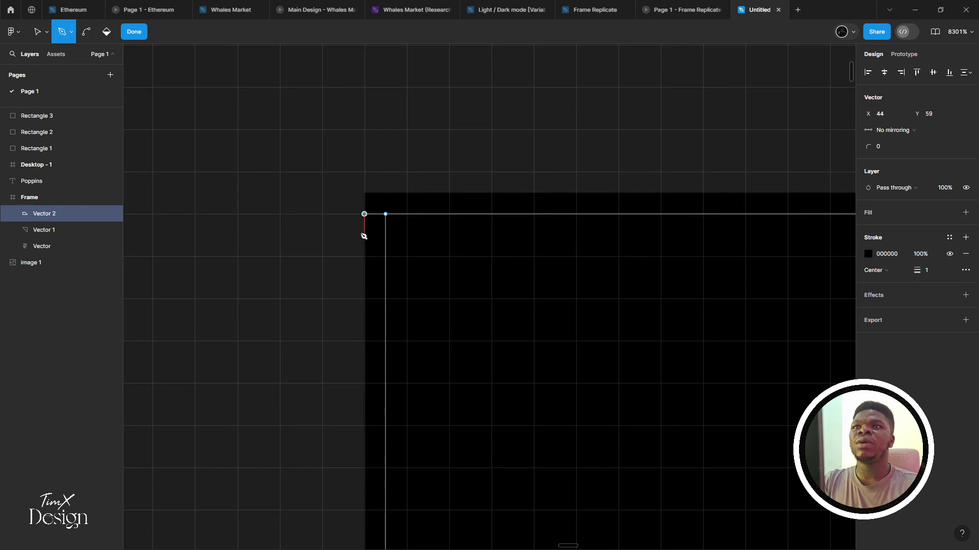
{"action": "key", "text": "Escape"}
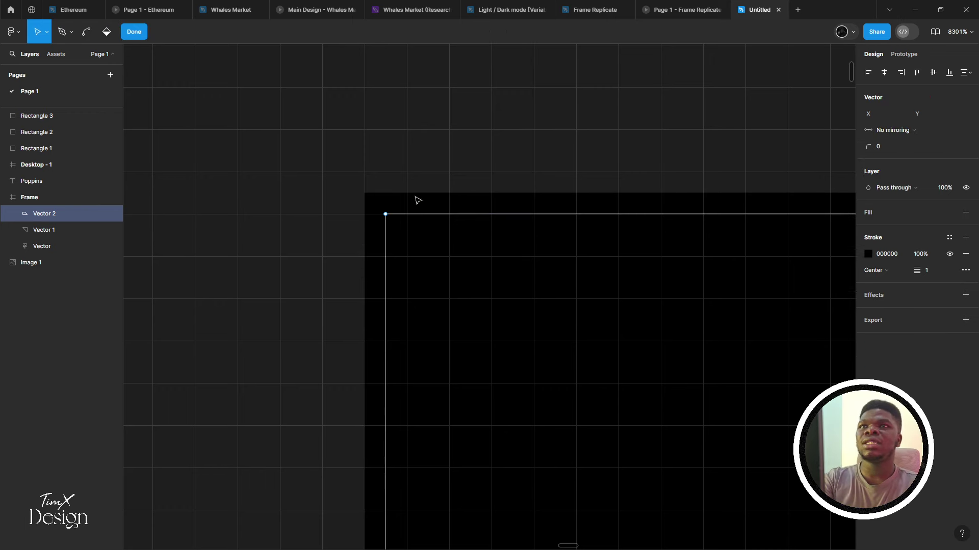
{"action": "key", "text": "Delete"}
{"action": "scroll", "coordinate": [370, 218], "scroll_direction": "down", "scroll_amount": 4}
{"action": "scroll", "coordinate": [371, 219], "scroll_direction": "up", "scroll_amount": 4}
{"action": "key", "text": "ctrl+z"}
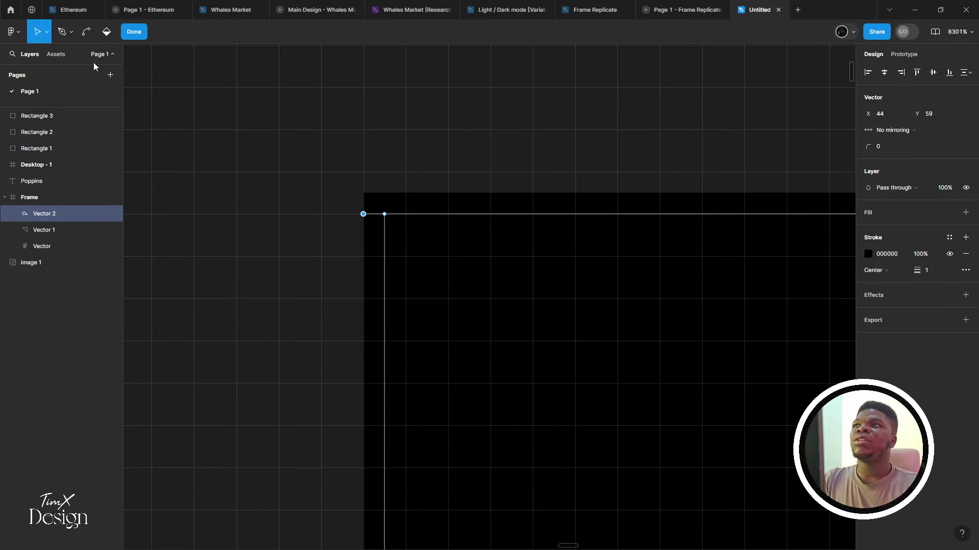
{"action": "left_click", "coordinate": [47, 36]}
{"action": "left_click", "coordinate": [33, 37]}
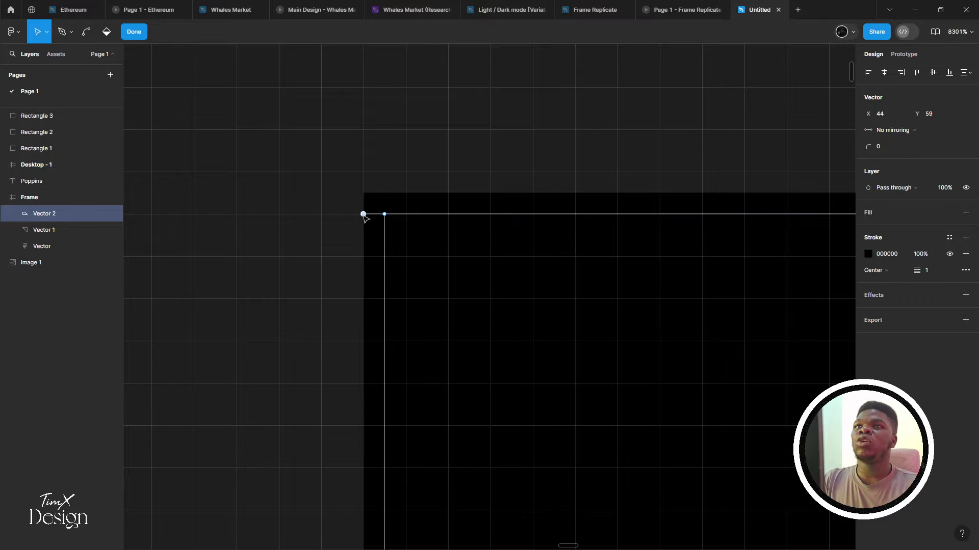
{"action": "scroll", "coordinate": [396, 229], "scroll_direction": "down", "scroll_amount": 10}
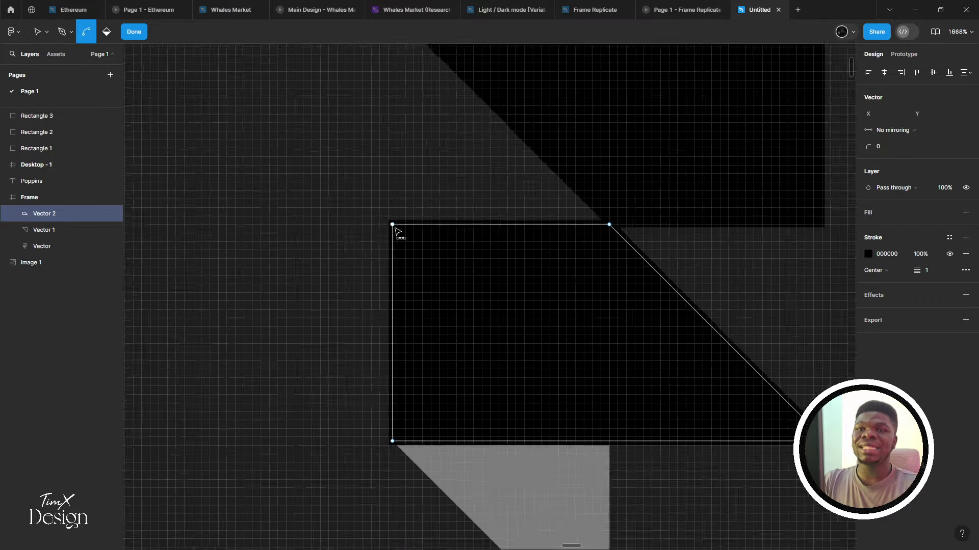
{"action": "key", "text": "Escape"}
{"action": "scroll", "coordinate": [408, 234], "scroll_direction": "up", "scroll_amount": 3}
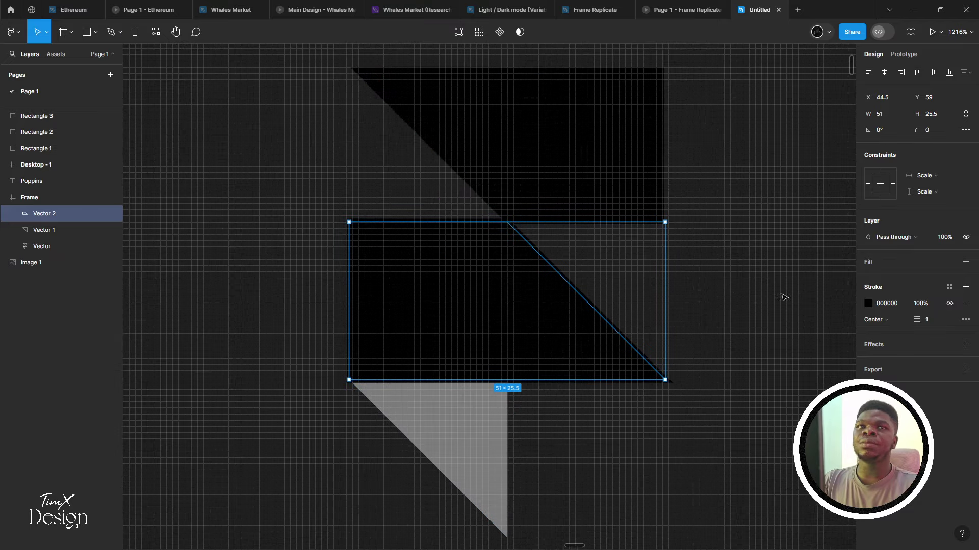
Color the traced middle shape's stroke gray 5B5B5B
{"action": "left_click", "coordinate": [868, 304]}
{"action": "mouse_move", "coordinate": [788, 350]}
{"action": "left_mouse_down"}
{"action": "mouse_move", "coordinate": [671, 412]}
{"action": "mouse_move", "coordinate": [699, 378]}
{"action": "mouse_move", "coordinate": [720, 380]}
{"action": "mouse_move", "coordinate": [697, 364]}
{"action": "left_mouse_up"}
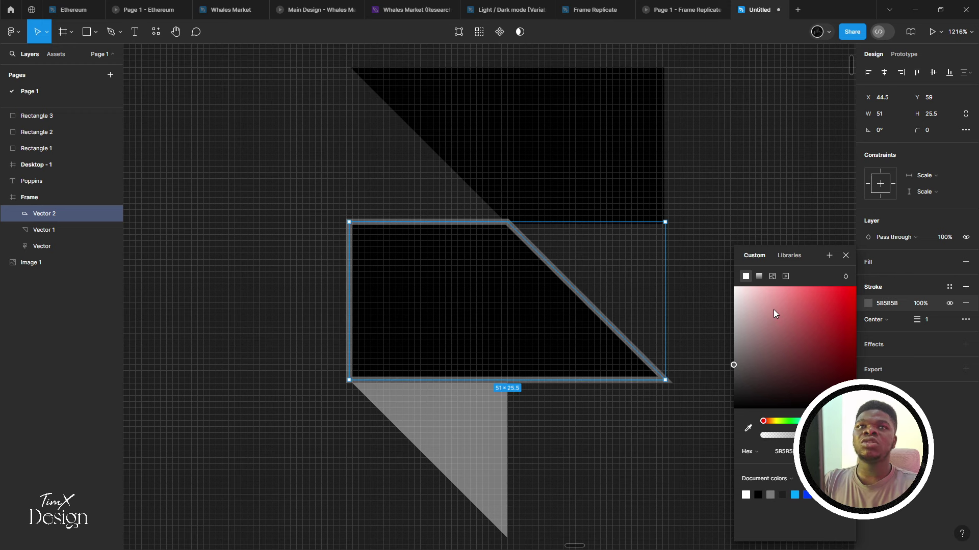
{"action": "left_click", "coordinate": [845, 255]}
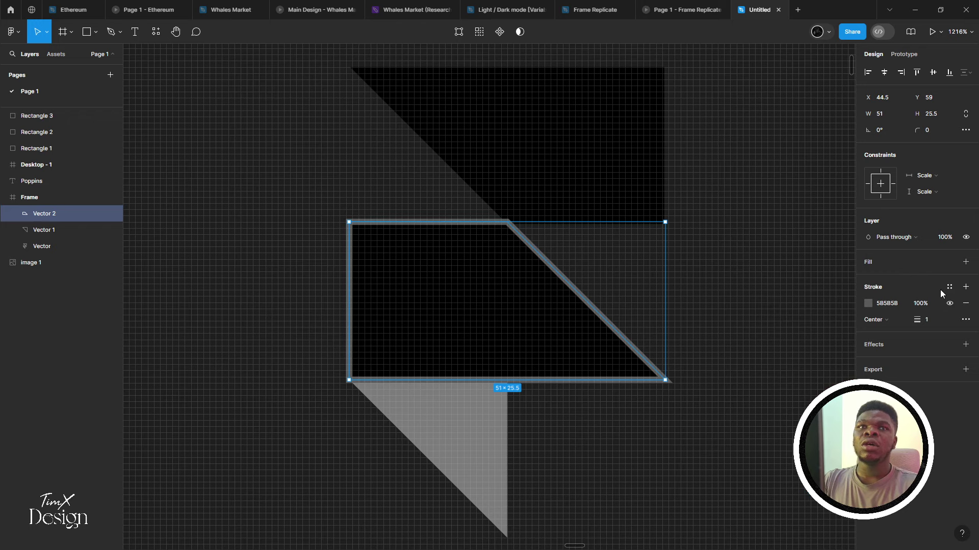
Remove the middle shape's stroke, add a fill and color it dark gray 454545
{"action": "left_click", "coordinate": [964, 303]}
{"action": "left_click", "coordinate": [965, 262]}
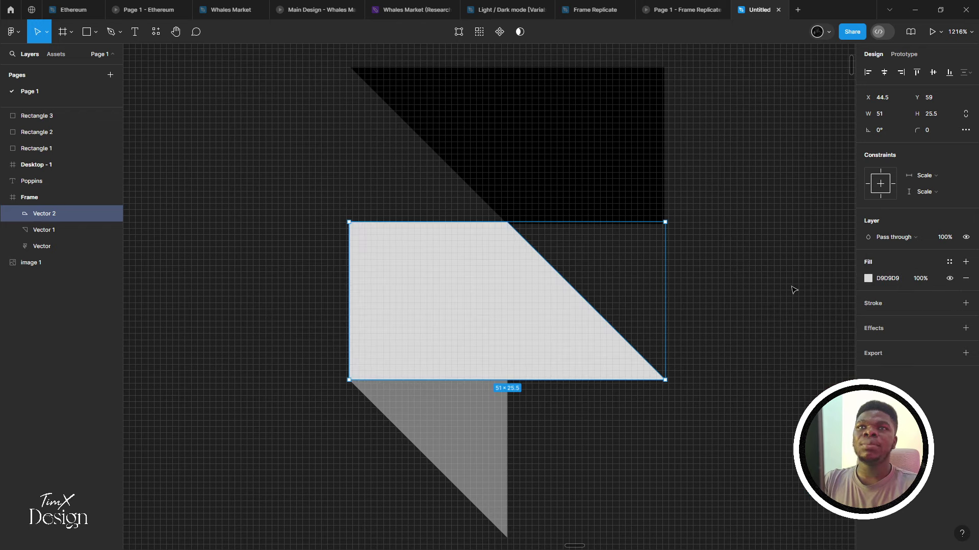
{"action": "left_click", "coordinate": [867, 278]}
{"action": "left_click_drag", "start_coordinate": [749, 350], "coordinate": [678, 376]}
{"action": "scroll", "coordinate": [586, 365], "scroll_direction": "down", "scroll_amount": 3}
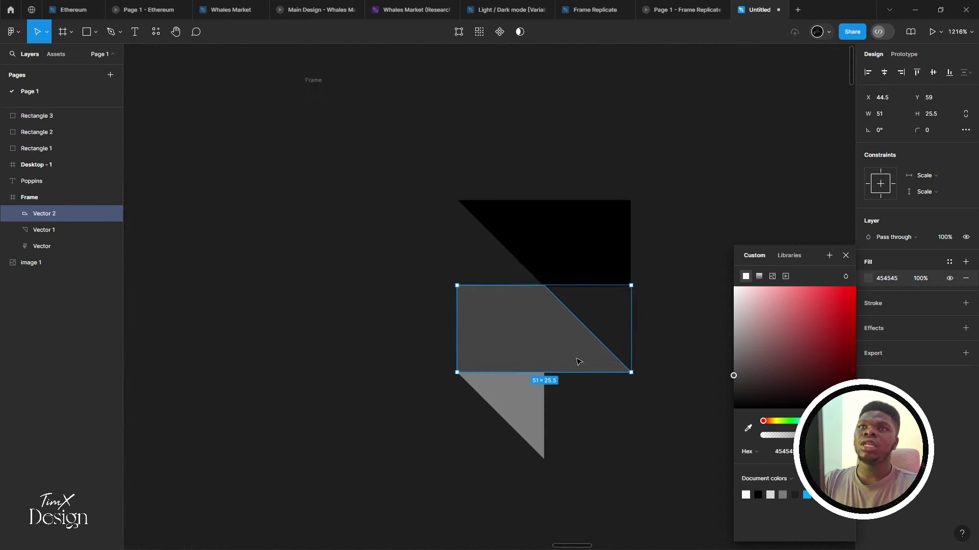
Trace the logo's upper trapezoid with the Pen tool as a closed path of about 51 × 25
{"action": "scroll", "coordinate": [578, 361], "scroll_direction": "up", "scroll_amount": 1}
{"action": "left_click", "coordinate": [467, 293]}
{"action": "scroll", "coordinate": [444, 290], "scroll_direction": "up", "scroll_amount": 1}
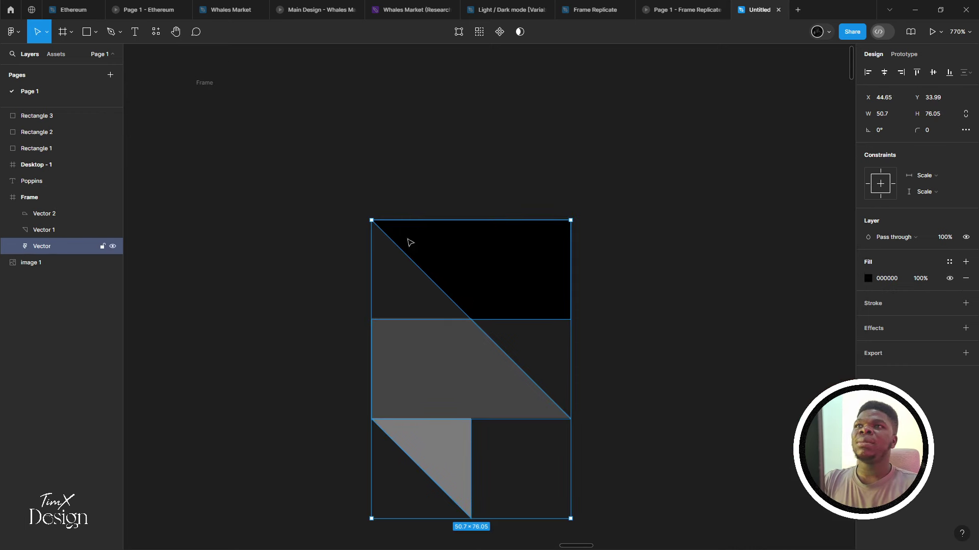
{"action": "left_click", "coordinate": [111, 31]}
{"action": "scroll", "coordinate": [388, 236], "scroll_direction": "up", "scroll_amount": 1}
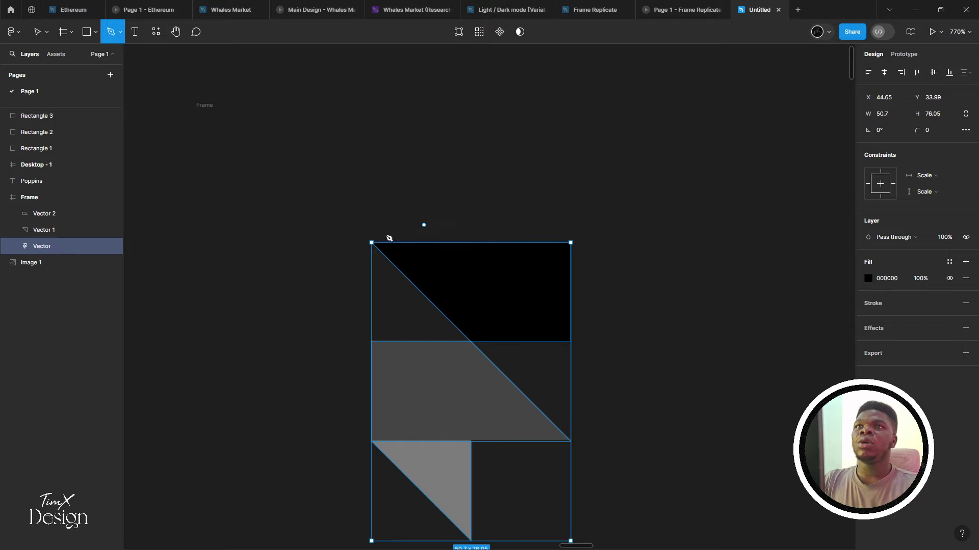
{"action": "scroll", "coordinate": [389, 238], "scroll_direction": "up", "scroll_amount": 5}
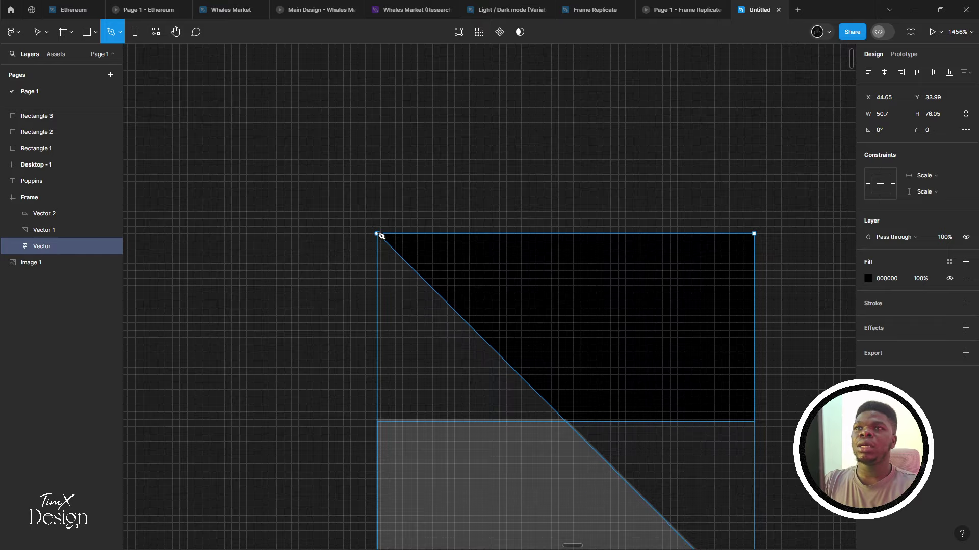
{"action": "left_click", "coordinate": [381, 234]}
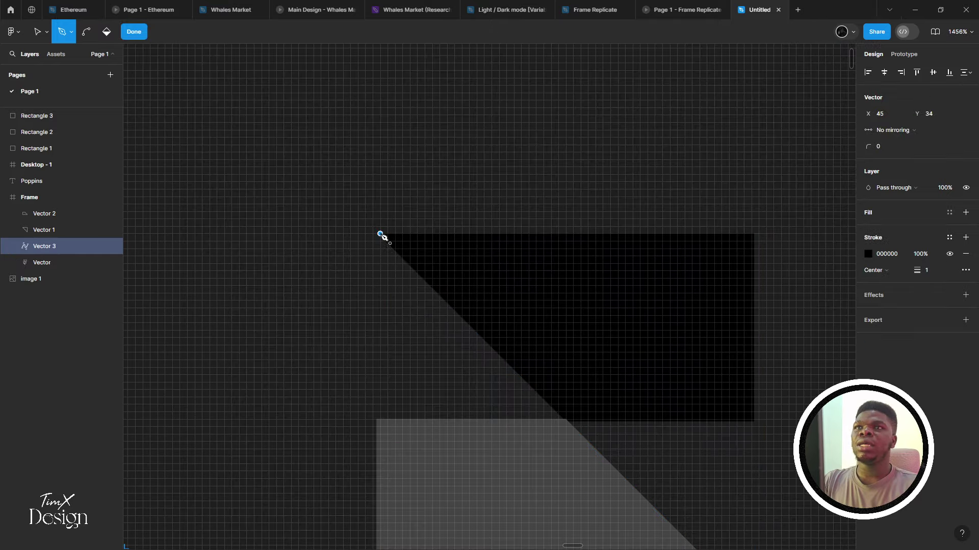
{"action": "key", "text": "ctrl+z"}
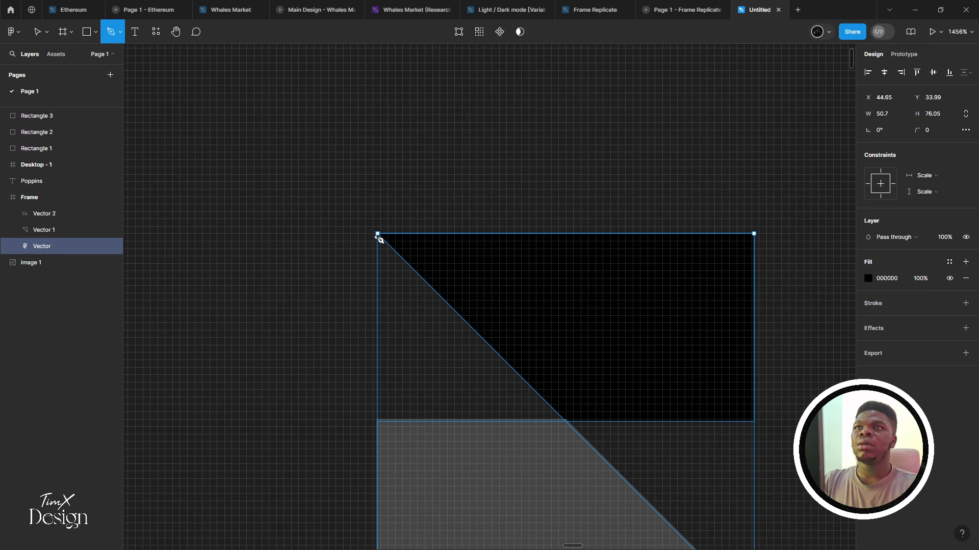
{"action": "left_click", "coordinate": [376, 234]}
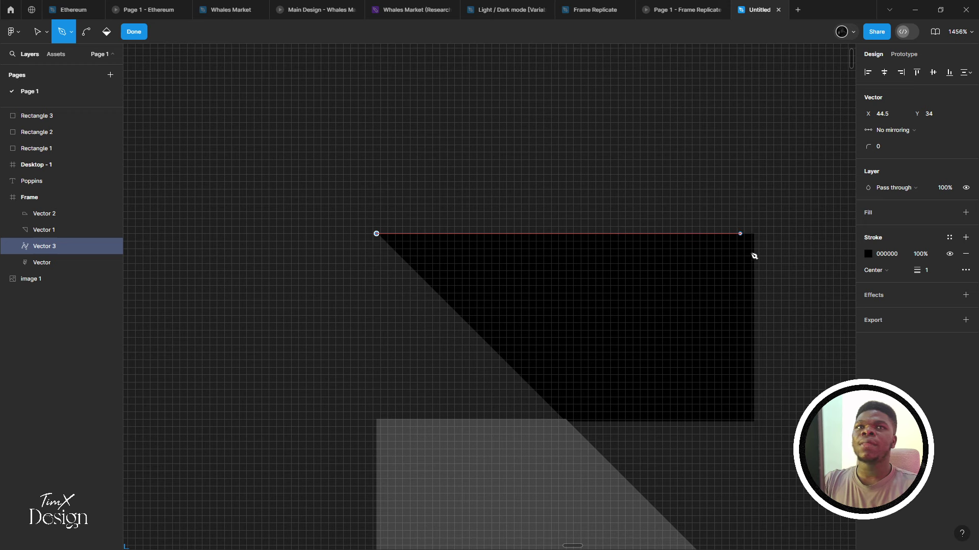
{"action": "left_click", "coordinate": [756, 235]}
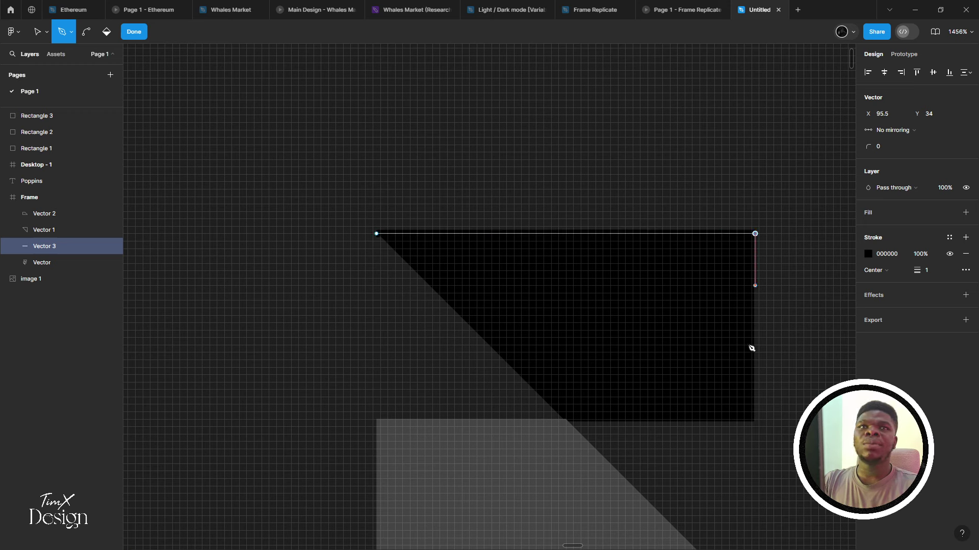
{"action": "left_click", "coordinate": [755, 420]}
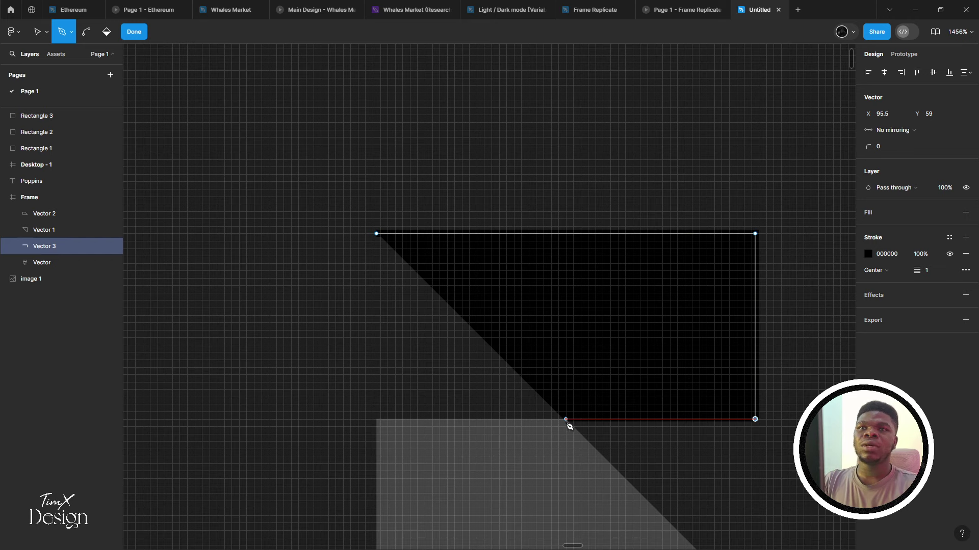
{"action": "left_click", "coordinate": [566, 420]}
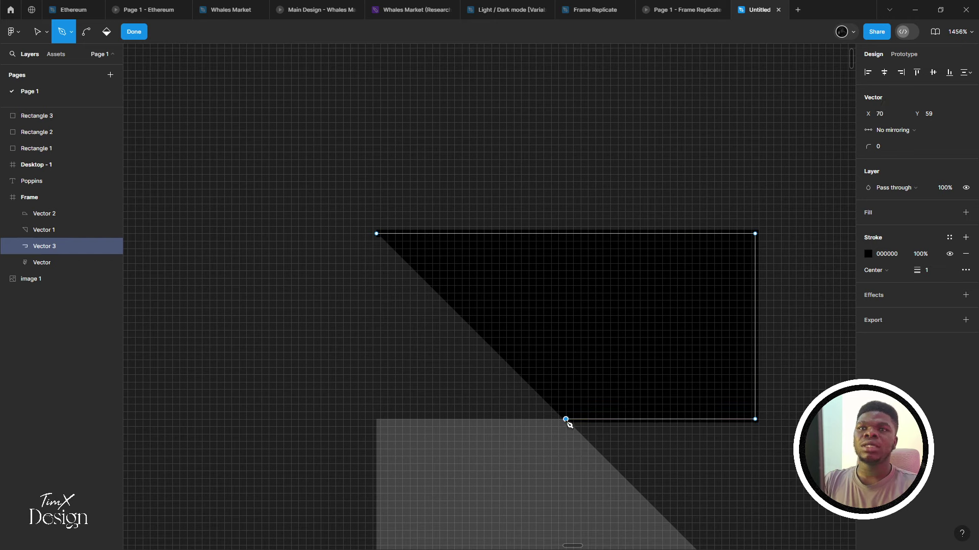
{"action": "left_click", "coordinate": [377, 234]}
Delete the stray anchor point at the traced upper shape's left tip and leave vector editing
{"action": "scroll", "coordinate": [377, 235], "scroll_direction": "up", "scroll_amount": 5}
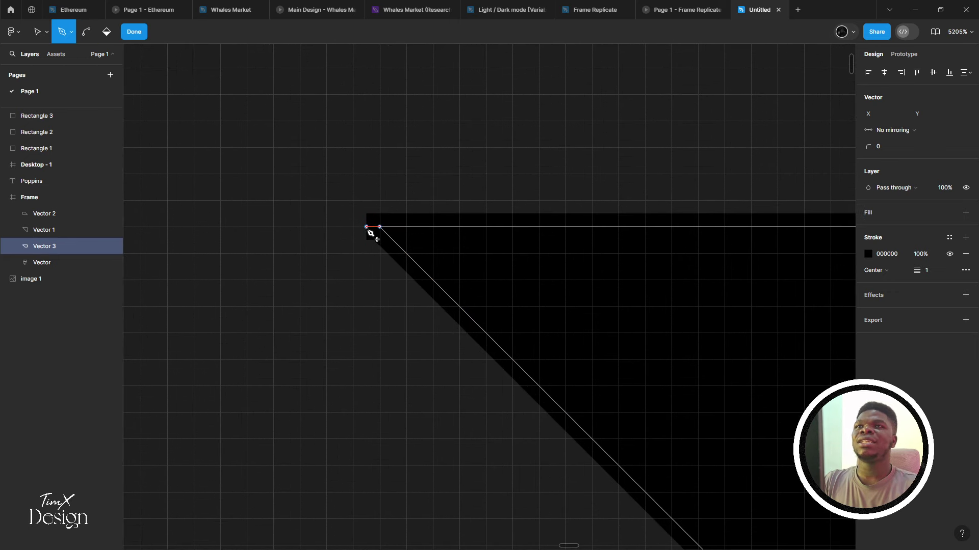
{"action": "left_click", "coordinate": [37, 31]}
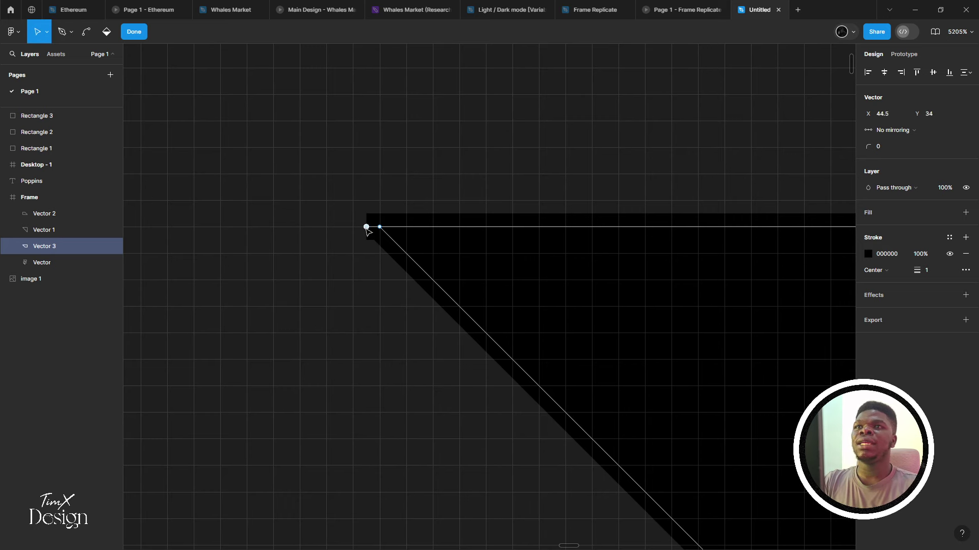
{"action": "key", "text": "Delete"}
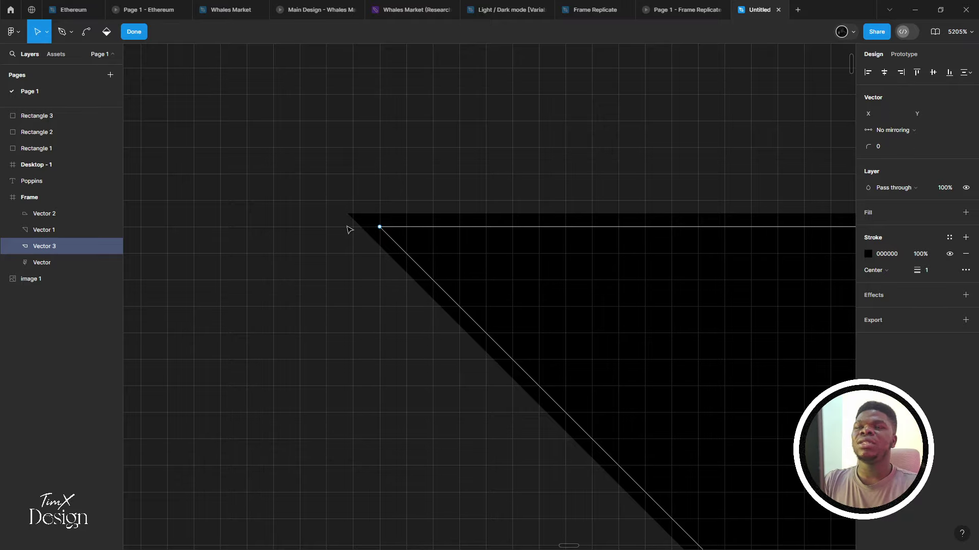
{"action": "scroll", "coordinate": [349, 230], "scroll_direction": "down", "scroll_amount": 7}
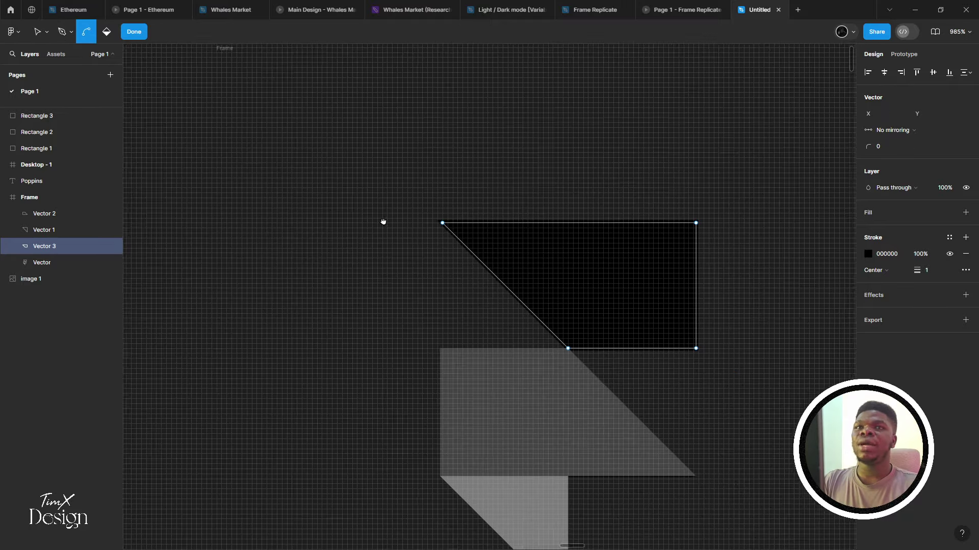
{"action": "scroll", "coordinate": [383, 222], "scroll_direction": "right", "scroll_amount": 3}
{"action": "key", "text": "Escape"}
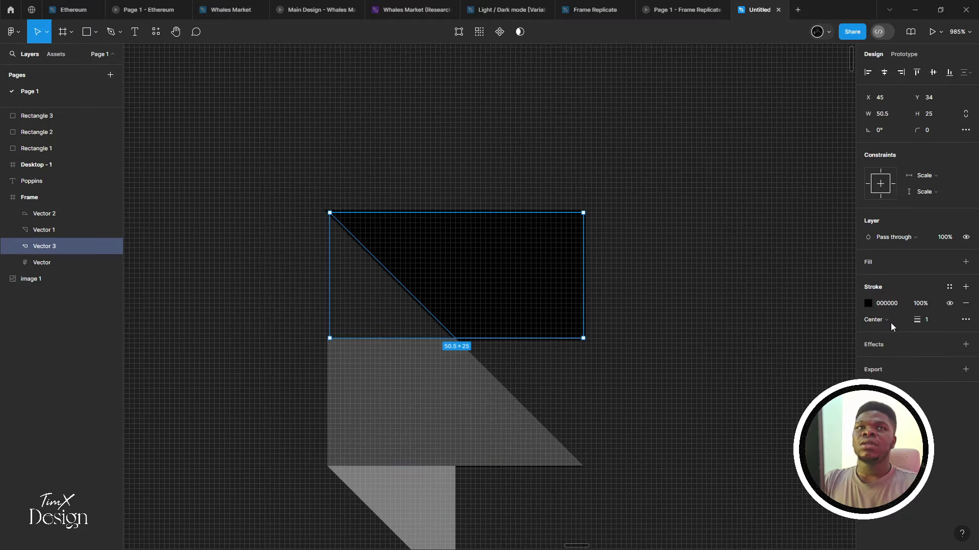
Color the upper shape's stroke gray 727272 and swap it for a fill
{"action": "left_click", "coordinate": [868, 303]}
{"action": "left_click_drag", "start_coordinate": [801, 329], "coordinate": [678, 355]}
{"action": "key", "text": "shift+x"}
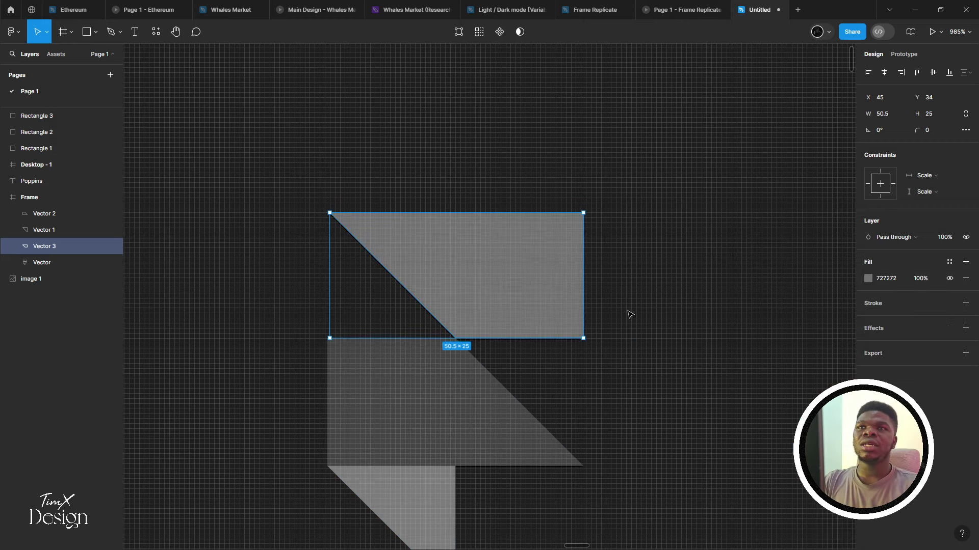
{"action": "scroll", "coordinate": [618, 316], "scroll_direction": "down", "scroll_amount": 2}
{"action": "scroll", "coordinate": [622, 306], "scroll_direction": "right", "scroll_amount": 1}
{"action": "left_click", "coordinate": [627, 295]}
Select the three traced gray shapes and move them out of the frame, to the right of the original logo
{"action": "scroll", "coordinate": [572, 294], "scroll_direction": "down", "scroll_amount": 2}
{"action": "left_click", "coordinate": [504, 296]}
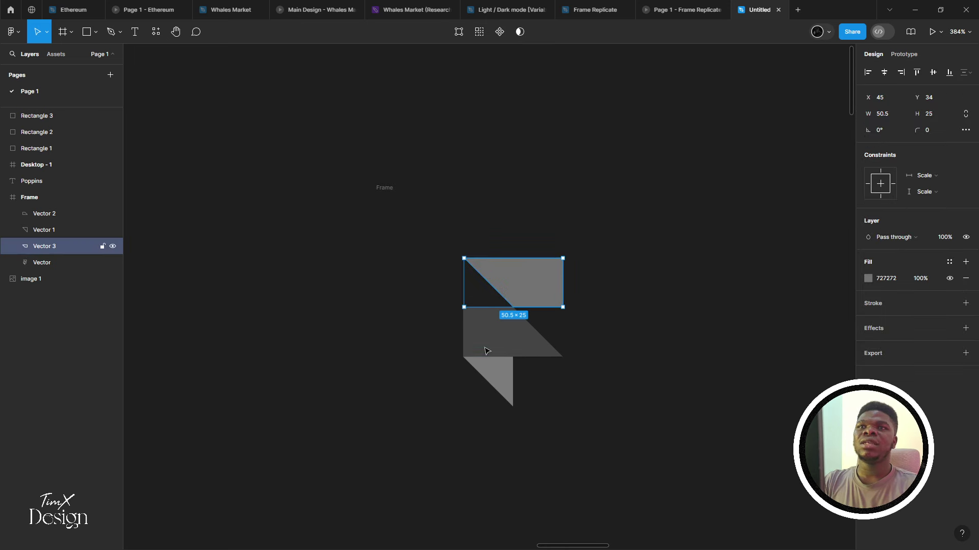
{"action": "left_click", "coordinate": [492, 331], "text": "shift"}
{"action": "left_click", "coordinate": [484, 367], "text": "shift"}
{"action": "scroll", "coordinate": [419, 350], "scroll_direction": "right", "scroll_amount": 3}
{"action": "scroll", "coordinate": [300, 306], "scroll_direction": "down", "scroll_amount": 2, "text": "ctrl"}
{"action": "left_click_drag", "start_coordinate": [300, 306], "coordinate": [528, 284]}
Delete the 140 × 140 frame that holds the original black logo vector
{"action": "left_click_drag", "start_coordinate": [236, 199], "coordinate": [301, 211]}
{"action": "scroll", "coordinate": [451, 232], "scroll_direction": "right", "scroll_amount": 2}
{"action": "scroll", "coordinate": [474, 244], "scroll_direction": "left", "scroll_amount": 2}
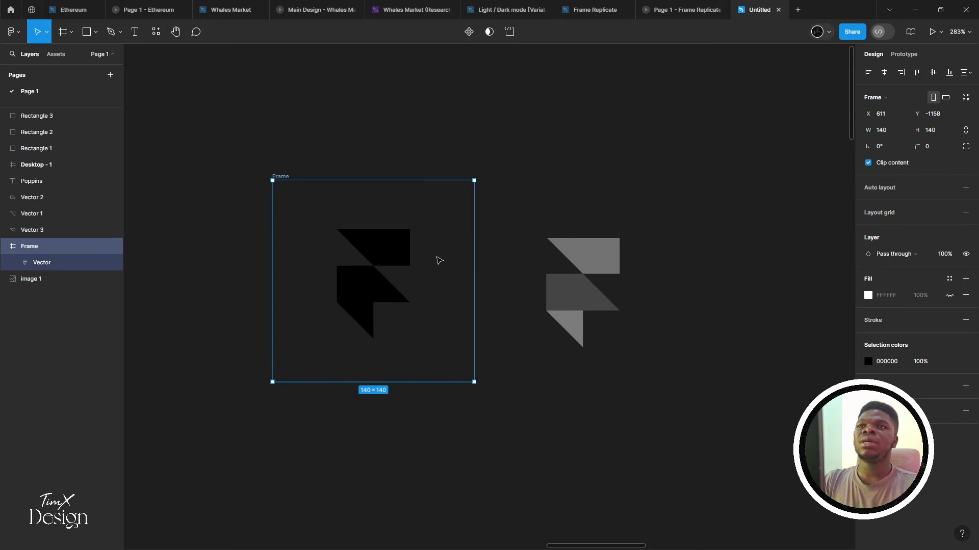
{"action": "scroll", "coordinate": [437, 259], "scroll_direction": "down", "scroll_amount": 3, "text": "ctrl"}
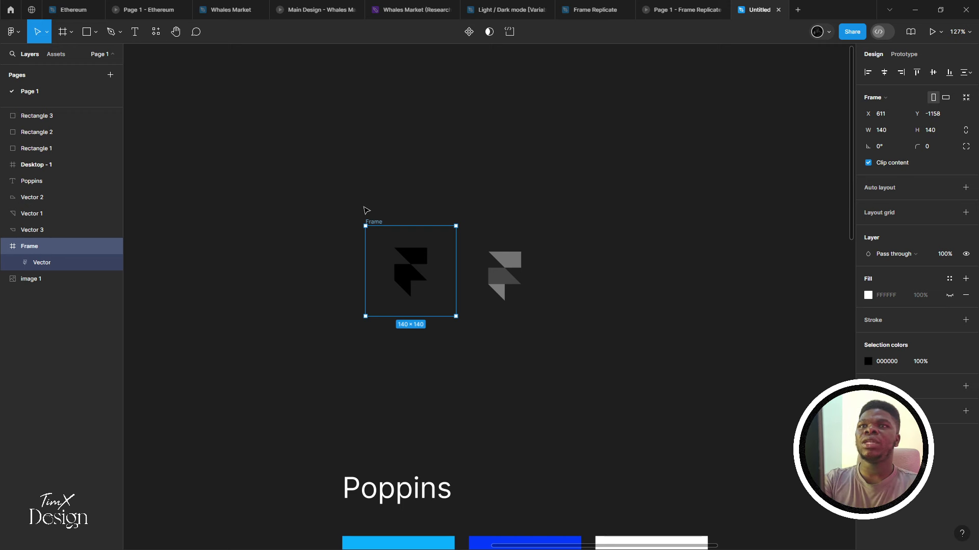
{"action": "key", "text": "Delete"}
{"action": "scroll", "coordinate": [352, 210], "scroll_direction": "right", "scroll_amount": 1}
{"action": "key", "text": "ctrl+z"}
{"action": "key", "text": "Delete"}
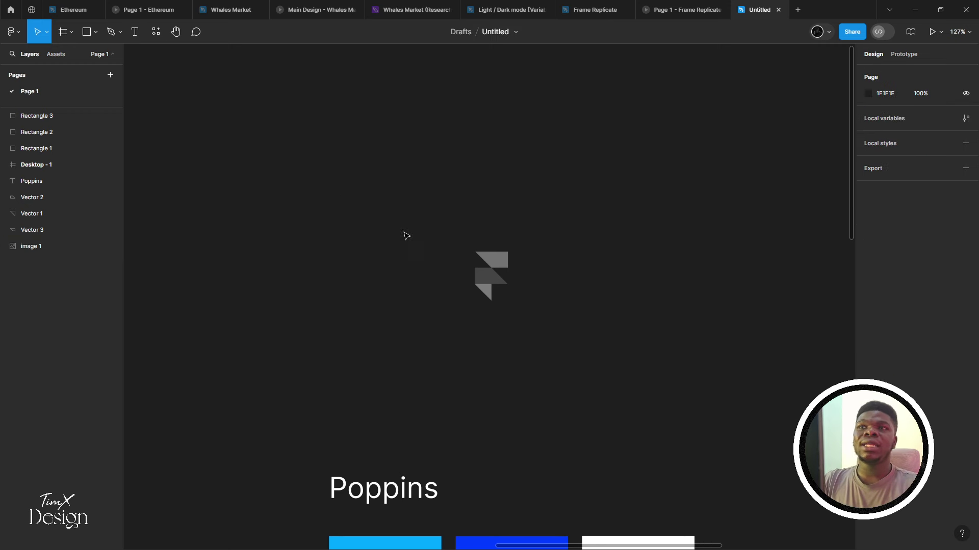
Select the three gray logo shapes and move them together to just above and right of the Poppins sample text
{"action": "scroll", "coordinate": [399, 234], "scroll_direction": "down", "scroll_amount": 1, "text": "ctrl"}
{"action": "left_click_drag", "start_coordinate": [398, 234], "coordinate": [324, 328]}
{"action": "scroll", "coordinate": [324, 329], "scroll_direction": "up", "scroll_amount": 3, "text": "ctrl"}
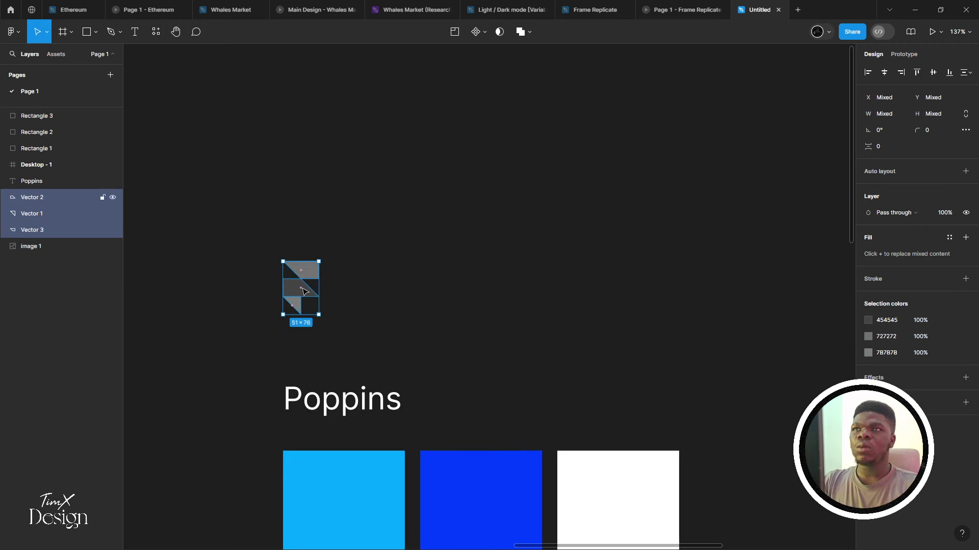
{"action": "left_click_drag", "start_coordinate": [303, 291], "coordinate": [469, 300]}
{"action": "scroll", "coordinate": [427, 306], "scroll_direction": "down", "scroll_amount": 1}
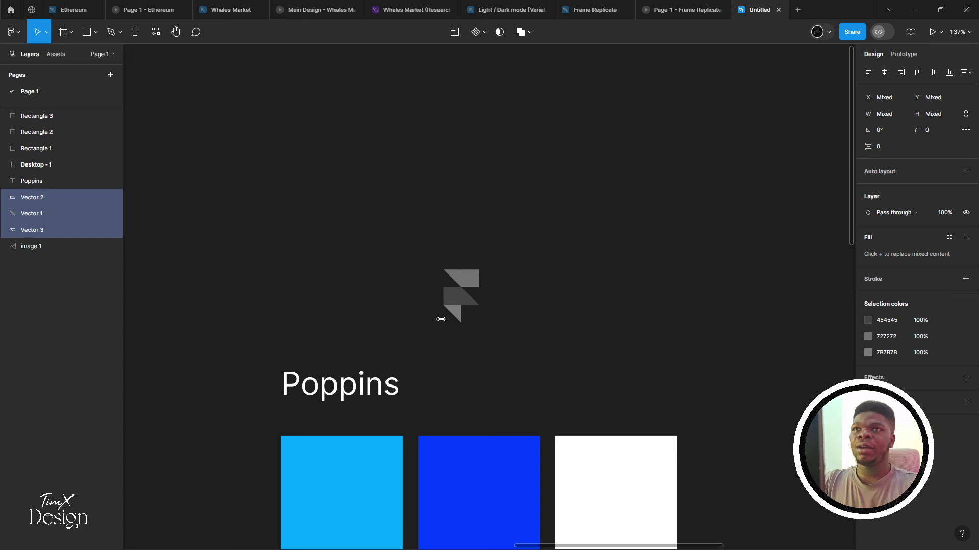
Sample the palette swatches to fill the logo's lower triangle with blue 003CFF and its middle shape with light blue 00A6FF
{"action": "left_click", "coordinate": [453, 312]}
{"action": "scroll", "coordinate": [450, 308], "scroll_direction": "down", "scroll_amount": 2}
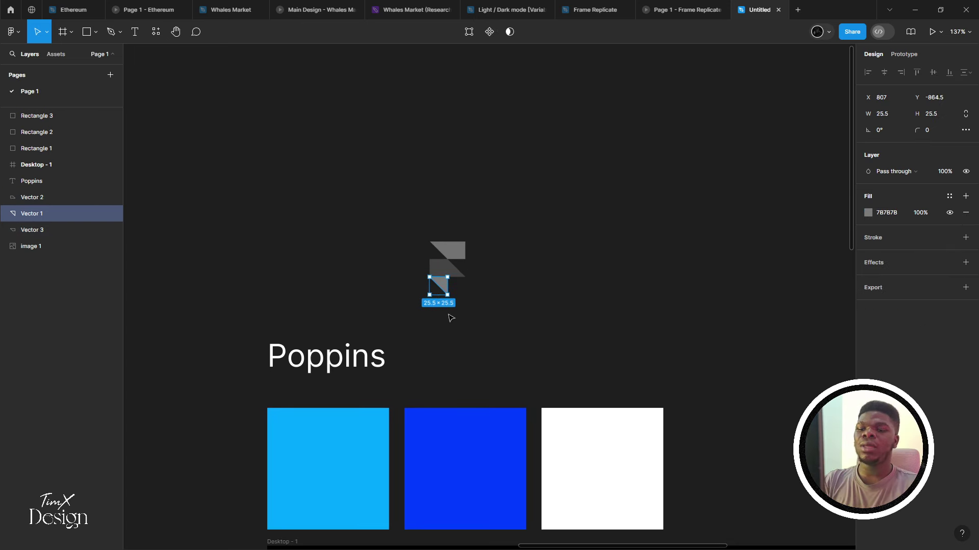
{"action": "key", "text": "i"}
{"action": "left_click", "coordinate": [449, 448]}
{"action": "left_click", "coordinate": [446, 268]}
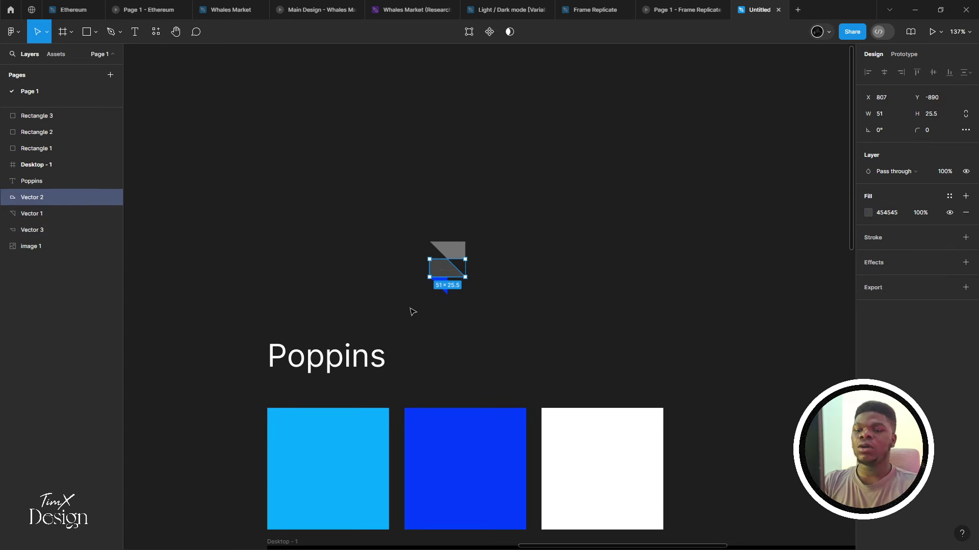
{"action": "key", "text": "i"}
{"action": "left_click", "coordinate": [334, 461]}
Change the fill of the logo's upper shape to white FFFFFF
{"action": "left_click", "coordinate": [458, 245]}
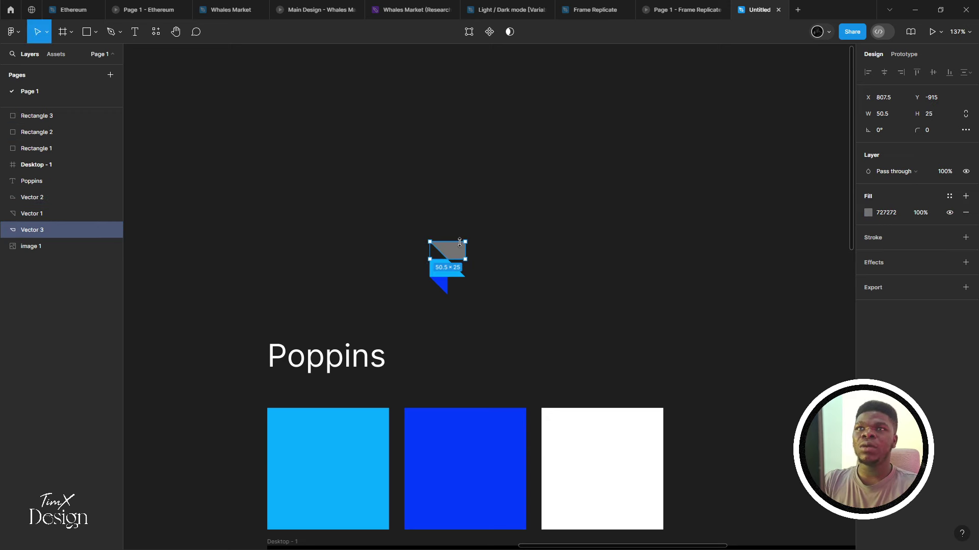
{"action": "left_click", "coordinate": [866, 213]}
{"action": "left_click_drag", "start_coordinate": [778, 264], "coordinate": [449, 151]}
{"action": "left_click", "coordinate": [436, 154]}
Compare the recolored logo with the Framer logo in the reference screenshot's navigation bar
{"action": "scroll", "coordinate": [357, 157], "scroll_direction": "down", "scroll_amount": 8}
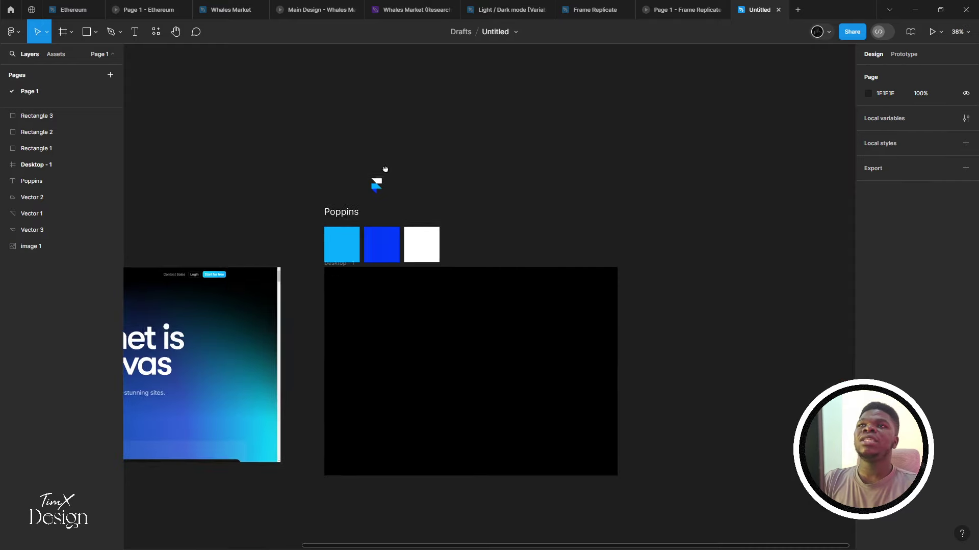
{"action": "scroll", "coordinate": [114, 319], "scroll_direction": "left", "scroll_amount": 6}
{"action": "scroll", "coordinate": [257, 298], "scroll_direction": "up", "scroll_amount": 9}
{"action": "left_click_drag", "start_coordinate": [228, 306], "coordinate": [380, 315]}
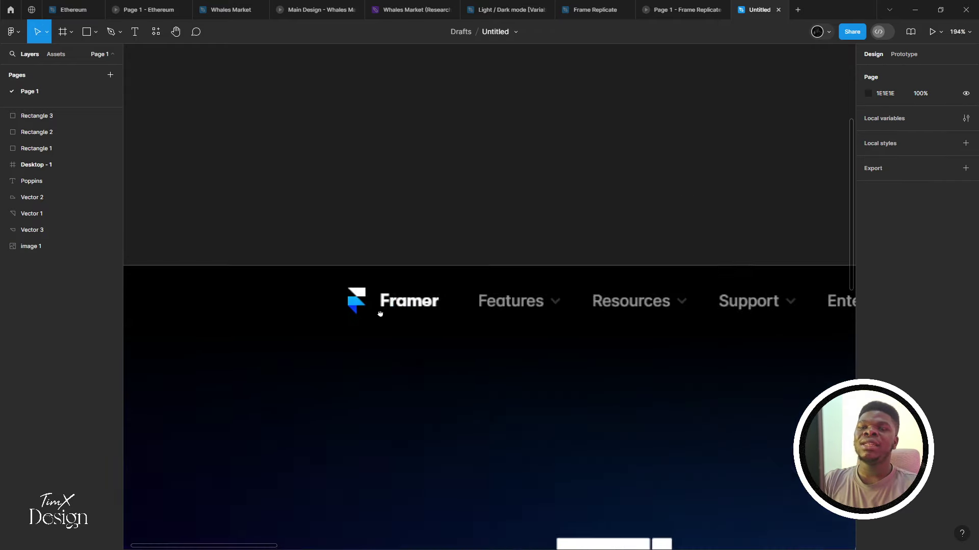
{"action": "scroll", "coordinate": [397, 321], "scroll_direction": "down", "scroll_amount": 8}
{"action": "mouse_move", "coordinate": [500, 264]}
{"action": "left_mouse_down"}
{"action": "mouse_move", "coordinate": [506, 260]}
{"action": "mouse_move", "coordinate": [153, 288]}
{"action": "left_mouse_up"}
{"action": "left_click_drag", "start_coordinate": [563, 258], "coordinate": [342, 292]}
{"action": "scroll", "coordinate": [410, 253], "scroll_direction": "up", "scroll_amount": 8}
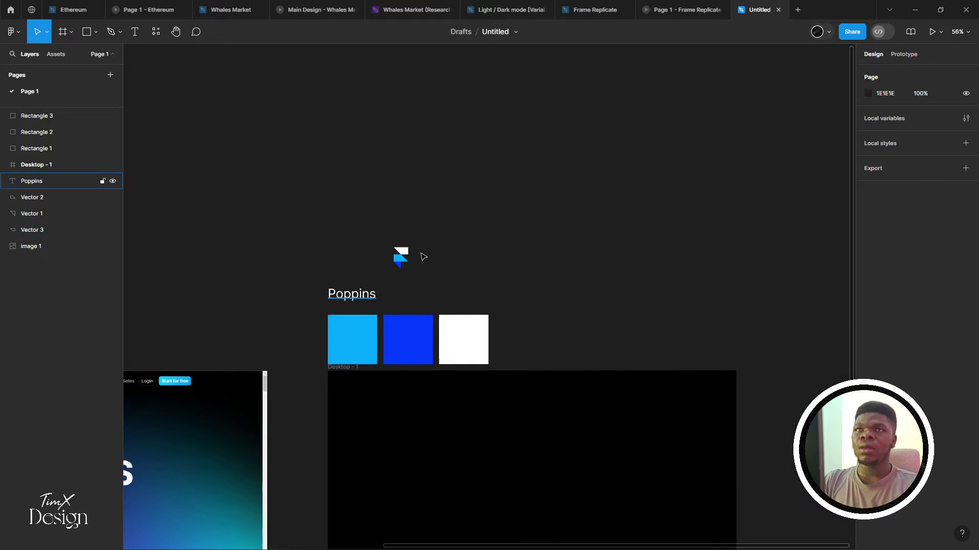
Group the three colored logo shapes and wrap the group in its own frame
{"action": "left_click_drag", "start_coordinate": [313, 209], "coordinate": [497, 347]}
{"action": "scroll", "coordinate": [413, 256], "scroll_direction": "up", "scroll_amount": 4}
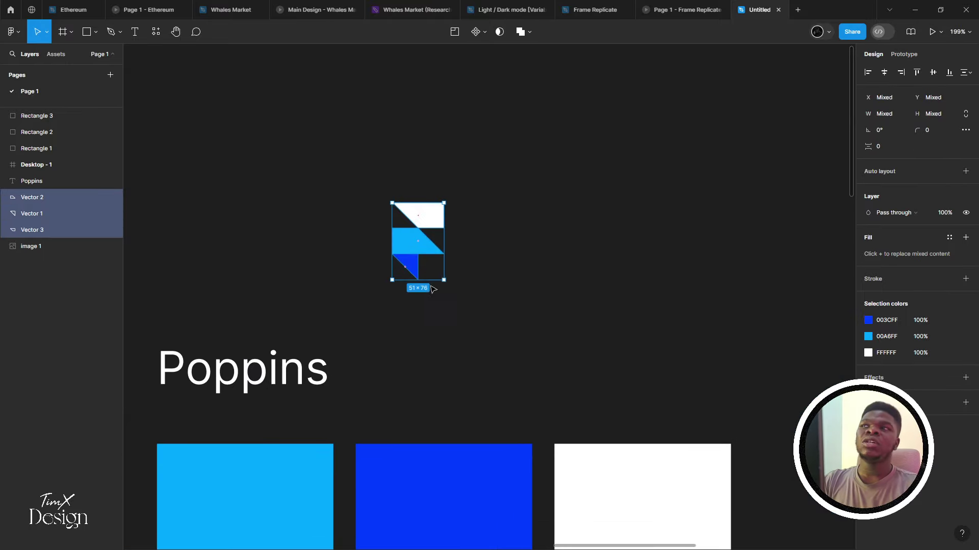
{"action": "right_click", "coordinate": [426, 244]}
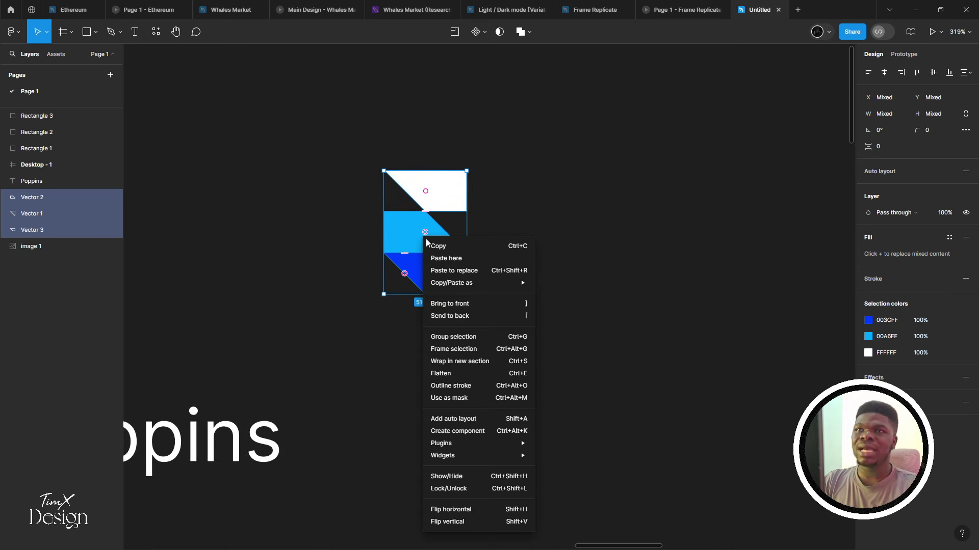
{"action": "left_click", "coordinate": [459, 337]}
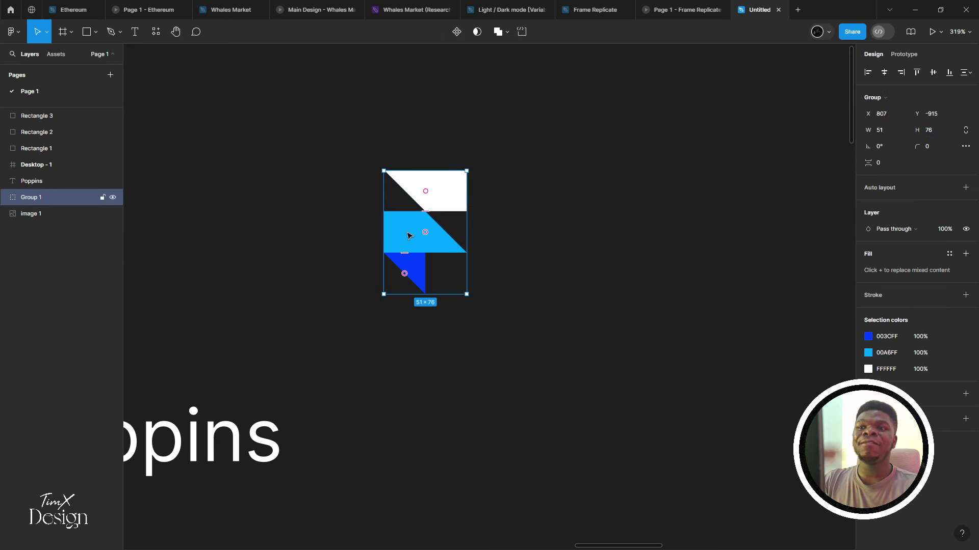
{"action": "right_click", "coordinate": [423, 227]}
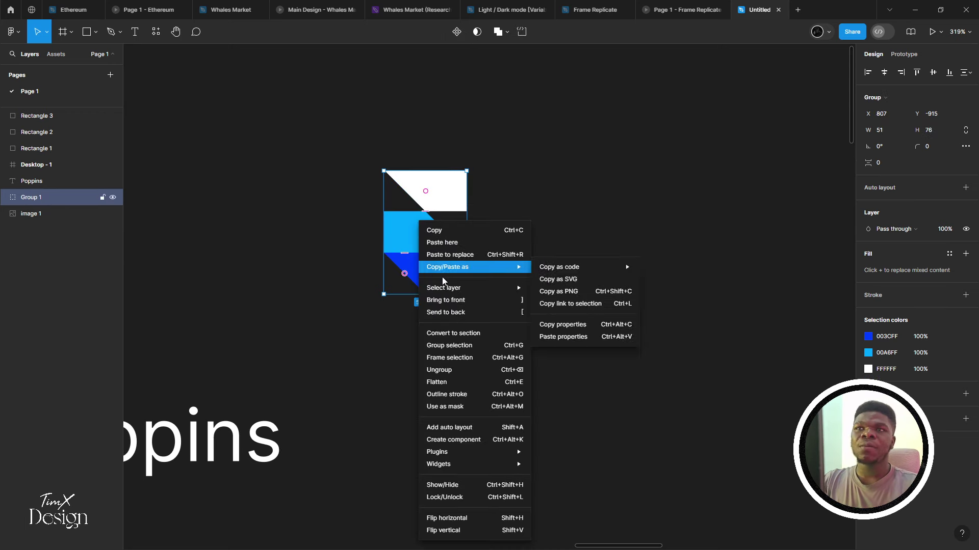
{"action": "left_click", "coordinate": [448, 357]}
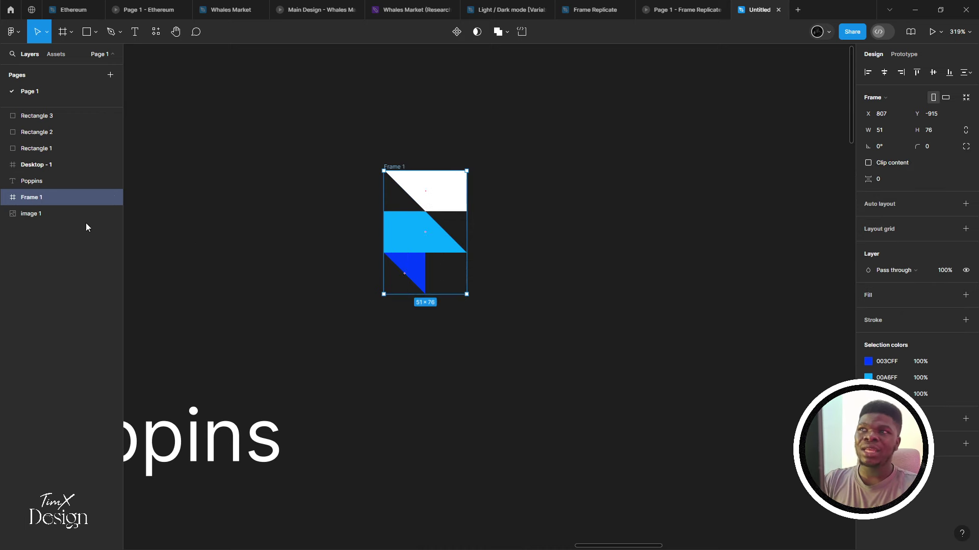
{"action": "left_click", "coordinate": [5, 198]}
{"action": "left_click", "coordinate": [48, 214]}
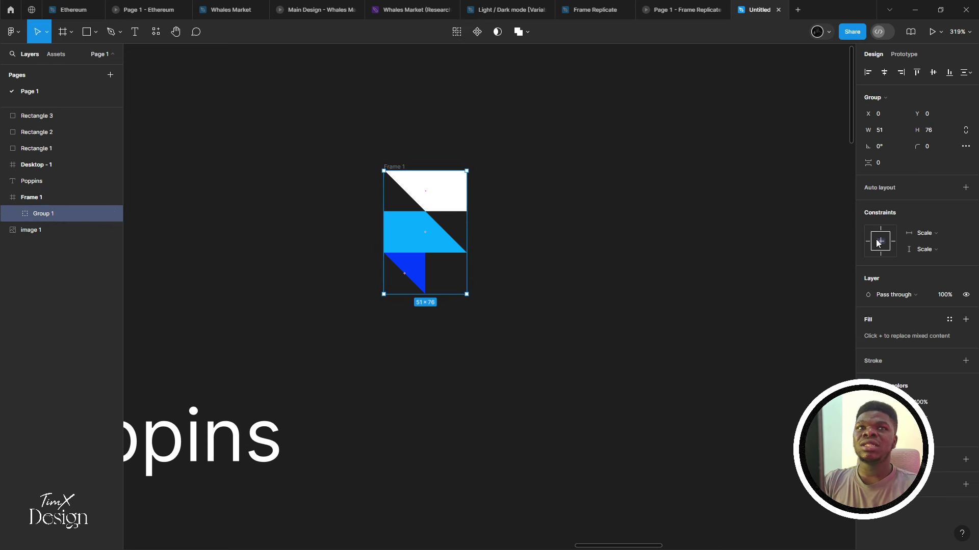
Enlarge the logo's frame evenly around the group and set its size to 90 × 90
{"action": "left_click", "coordinate": [400, 168]}
{"action": "left_click_drag", "start_coordinate": [410, 167], "coordinate": [410, 158]}
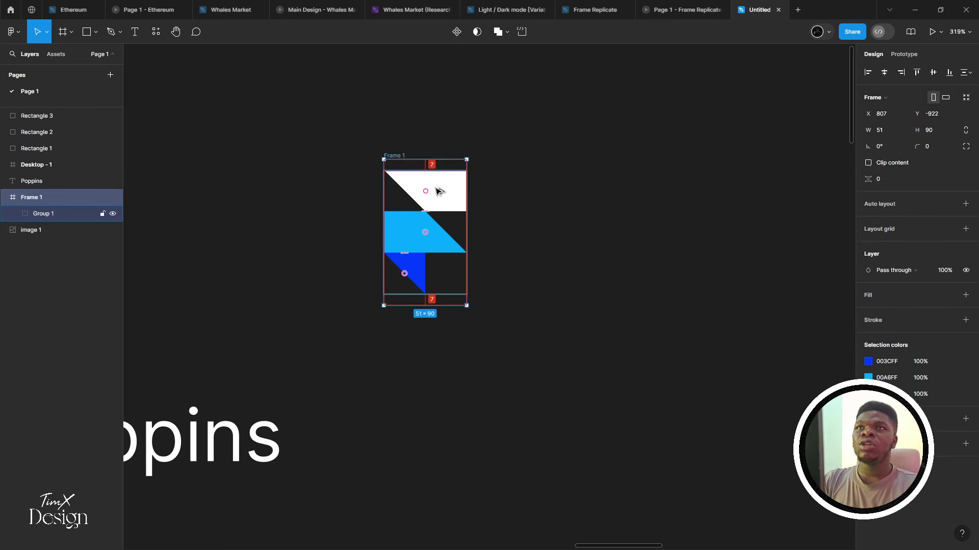
{"action": "left_click_drag", "start_coordinate": [466, 218], "coordinate": [495, 217]}
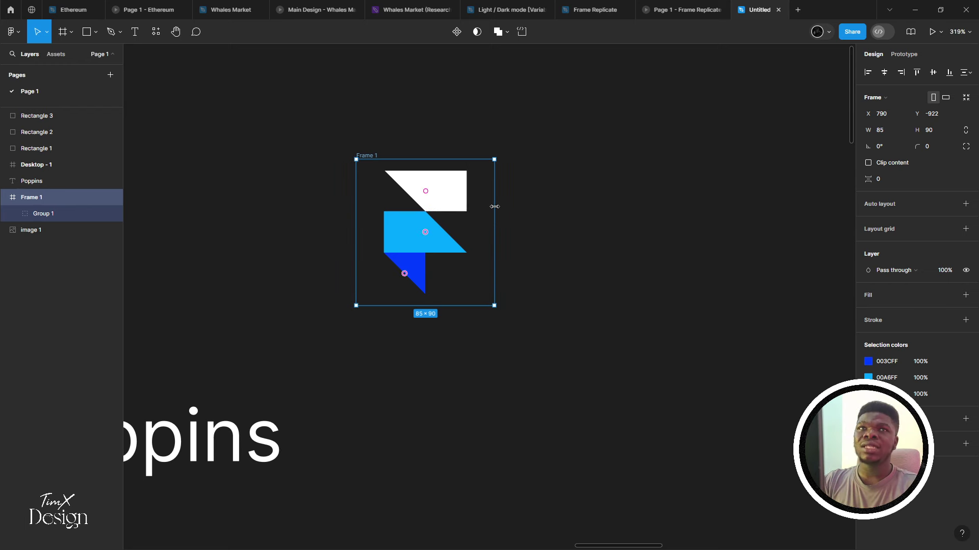
{"action": "mouse_move", "coordinate": [494, 207]}
{"action": "left_mouse_down"}
{"action": "mouse_move", "coordinate": [505, 204]}
{"action": "mouse_move", "coordinate": [498, 199]}
{"action": "left_mouse_up"}
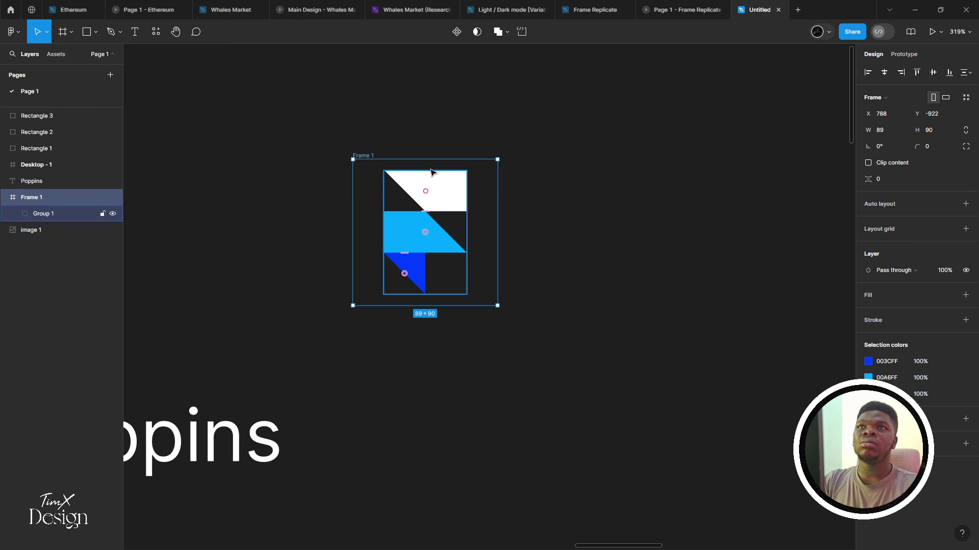
{"action": "left_click", "coordinate": [891, 134]}
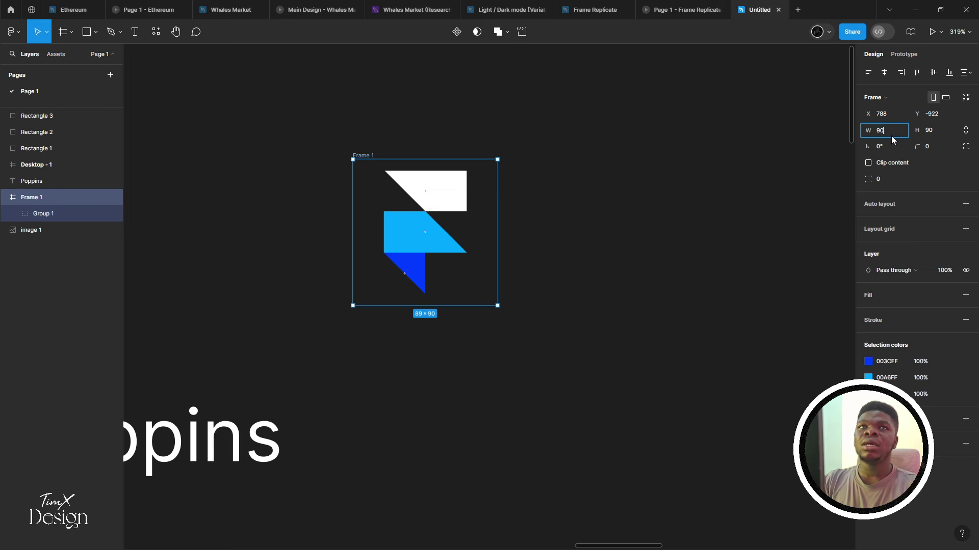
{"action": "key", "text": "Return"}
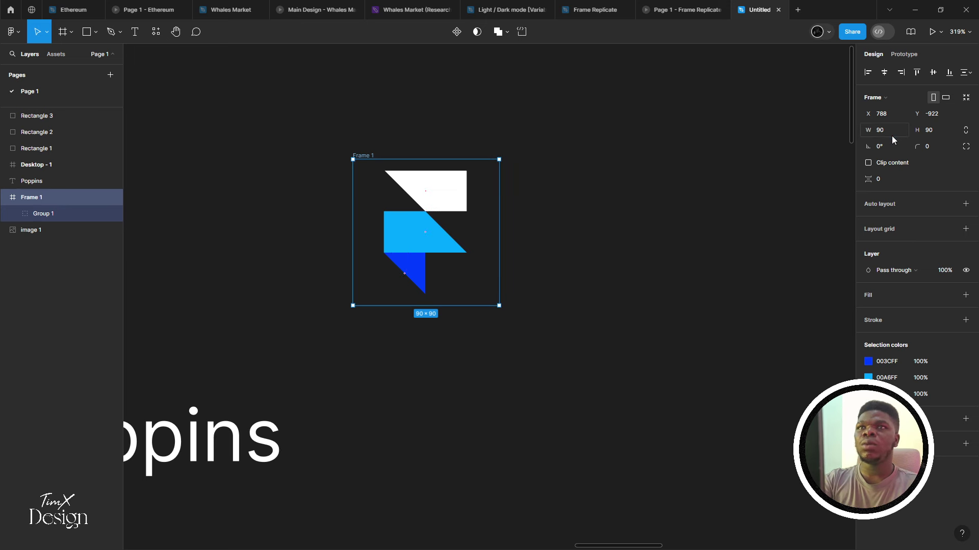
Scale the logo group about its center to 49.66 × 74, leaving 8 above and below, and select the enclosing frame
{"action": "left_click", "coordinate": [451, 185]}
{"action": "key", "text": "alt"}
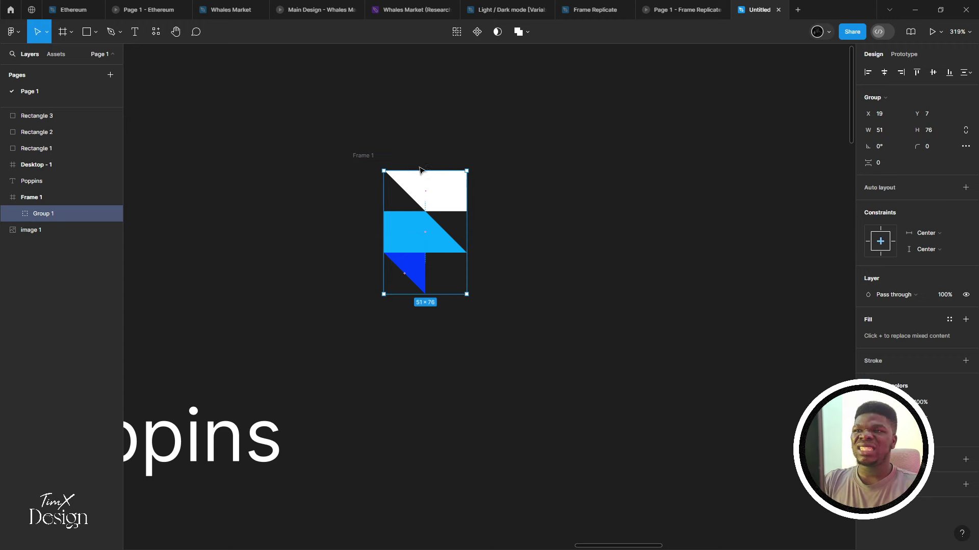
{"action": "scroll", "coordinate": [400, 157], "scroll_direction": "up", "scroll_amount": 5}
{"action": "scroll", "coordinate": [421, 170], "scroll_direction": "up", "scroll_amount": 1}
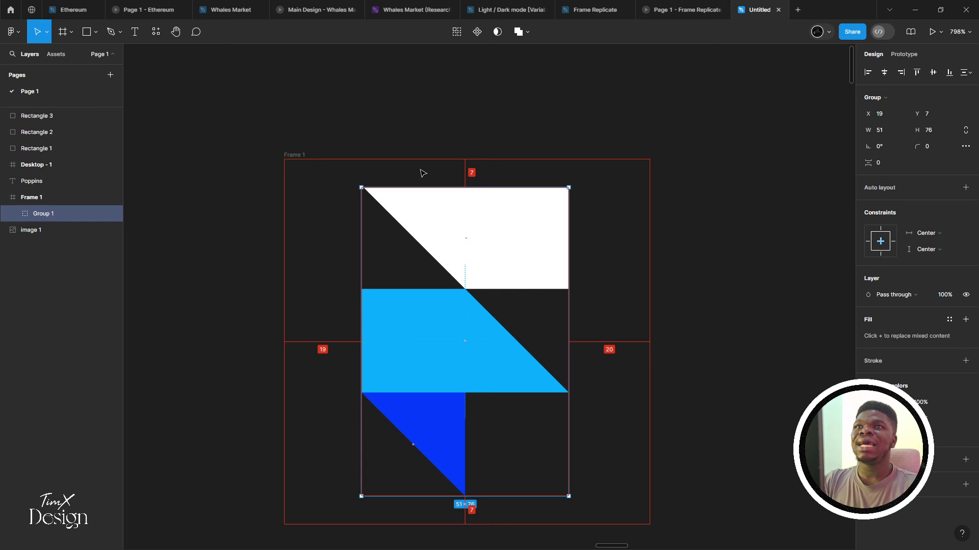
{"action": "left_click_drag", "start_coordinate": [444, 185], "coordinate": [450, 188]}
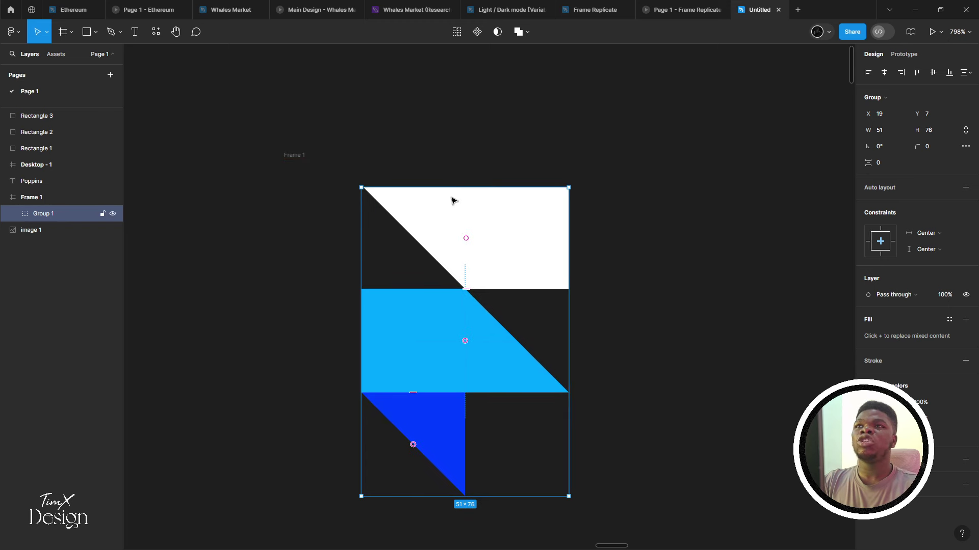
{"action": "key", "text": "alt"}
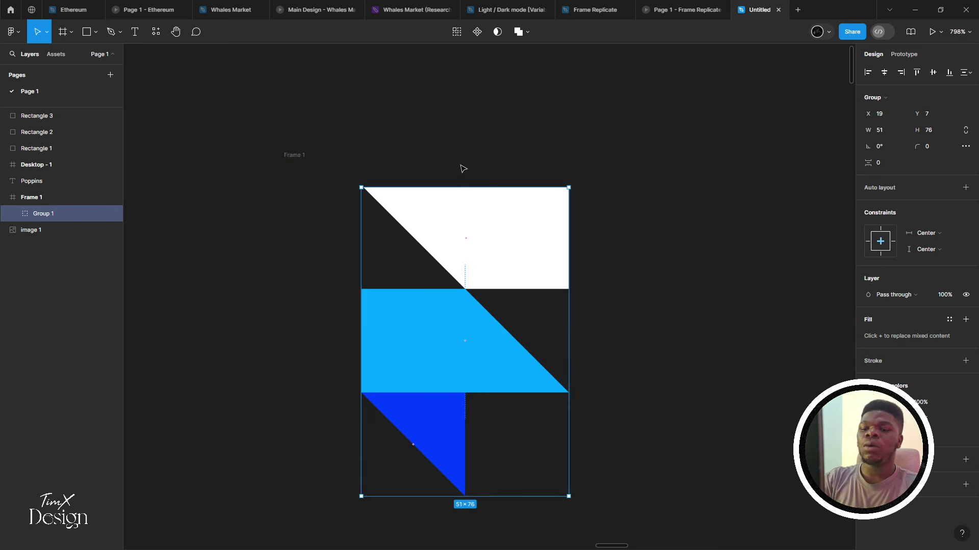
{"action": "key", "text": "k"}
{"action": "key", "text": "alt"}
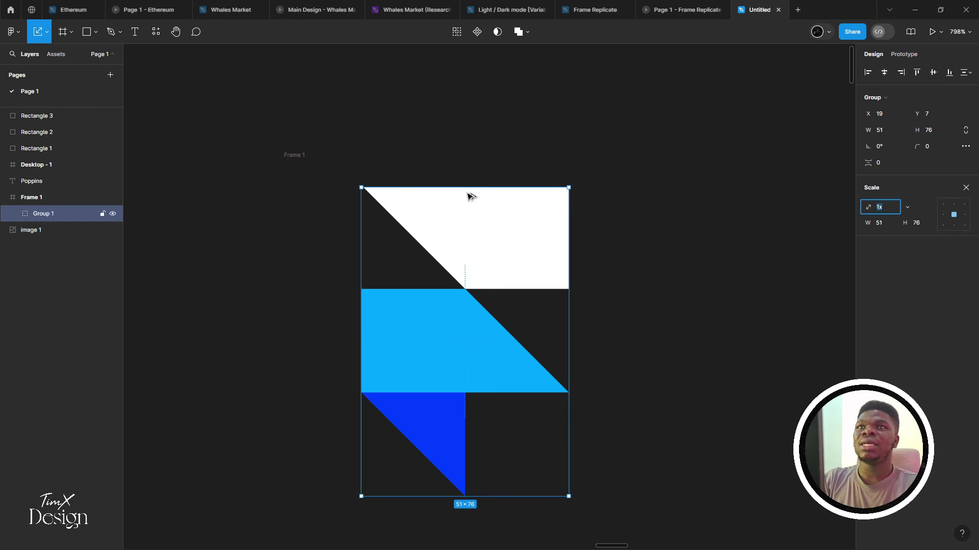
{"action": "left_click_drag", "start_coordinate": [462, 190], "coordinate": [463, 194]}
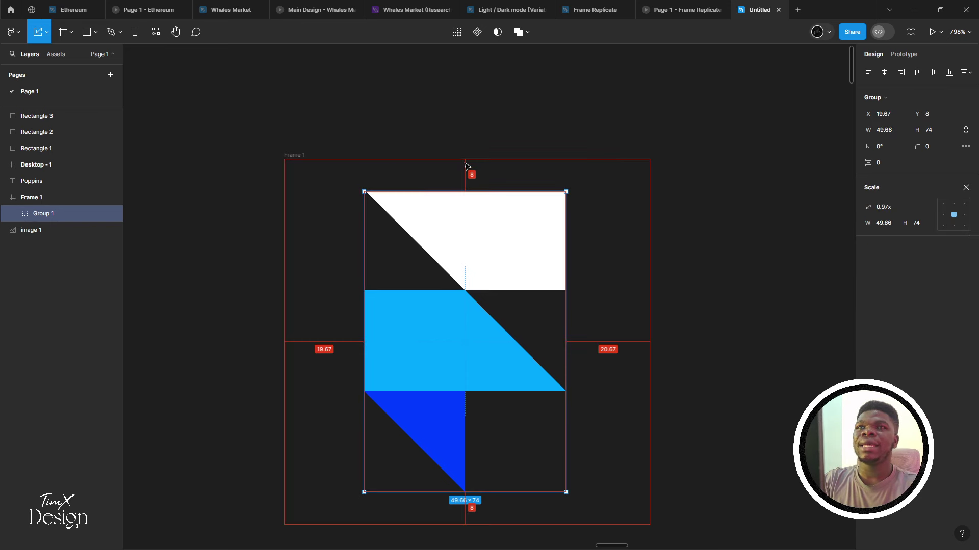
{"action": "key", "text": "v"}
{"action": "left_click", "coordinate": [300, 157]}
{"action": "scroll", "coordinate": [300, 156], "scroll_direction": "down", "scroll_amount": 10}
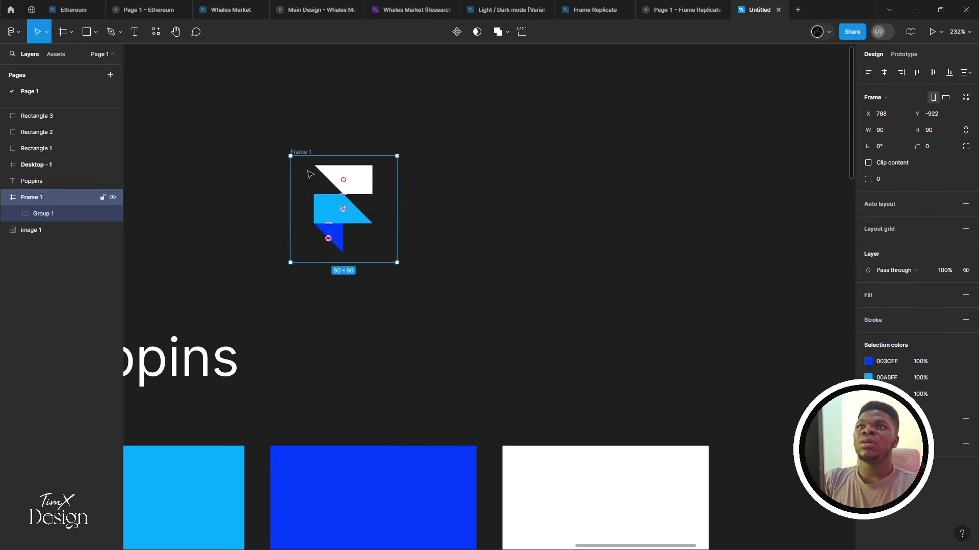
{"action": "scroll", "coordinate": [416, 227], "scroll_direction": "up", "scroll_amount": 5}
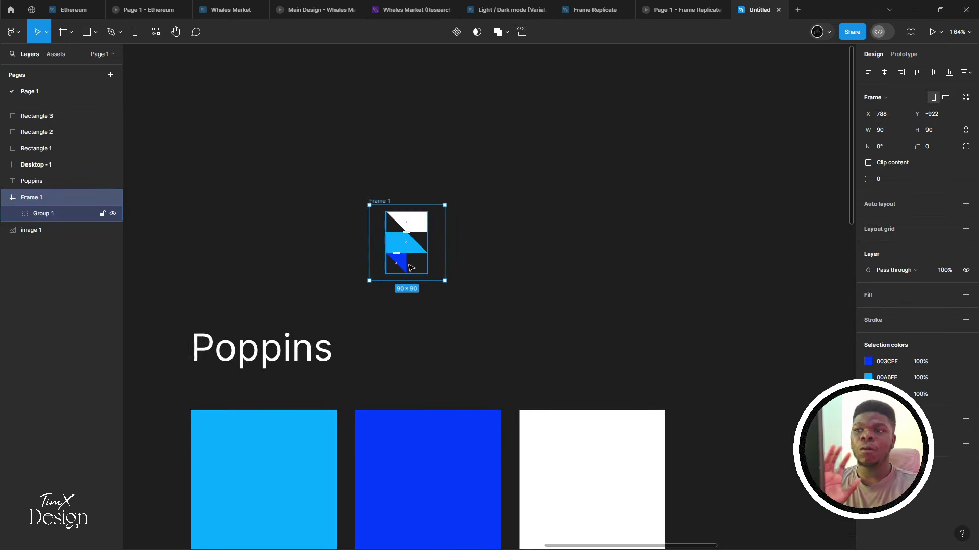
{"action": "scroll", "coordinate": [407, 228], "scroll_direction": "up", "scroll_amount": 1}
{"action": "key", "text": "k"}
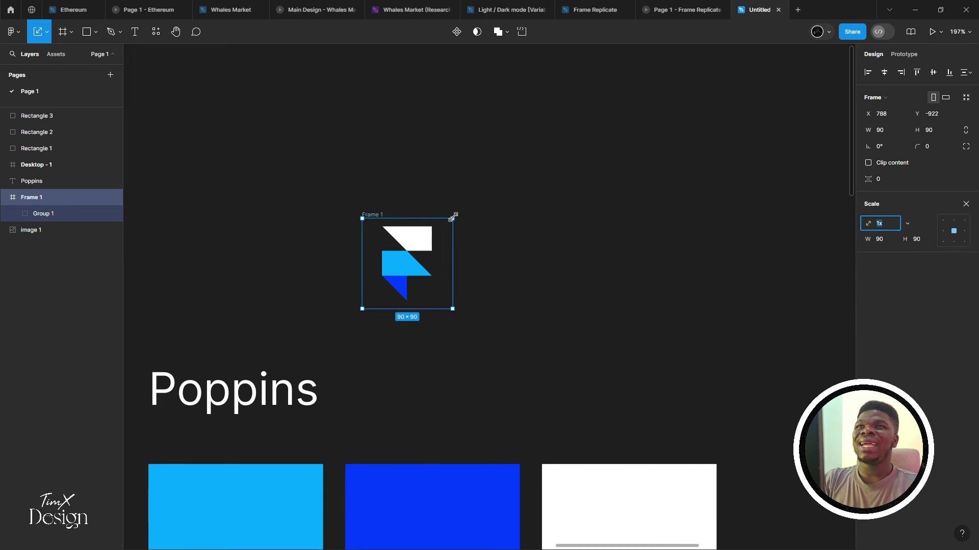
{"action": "mouse_move", "coordinate": [453, 216]}
{"action": "left_mouse_down"}
{"action": "mouse_move", "coordinate": [392, 278]}
{"action": "mouse_move", "coordinate": [452, 218]}
{"action": "left_mouse_up"}
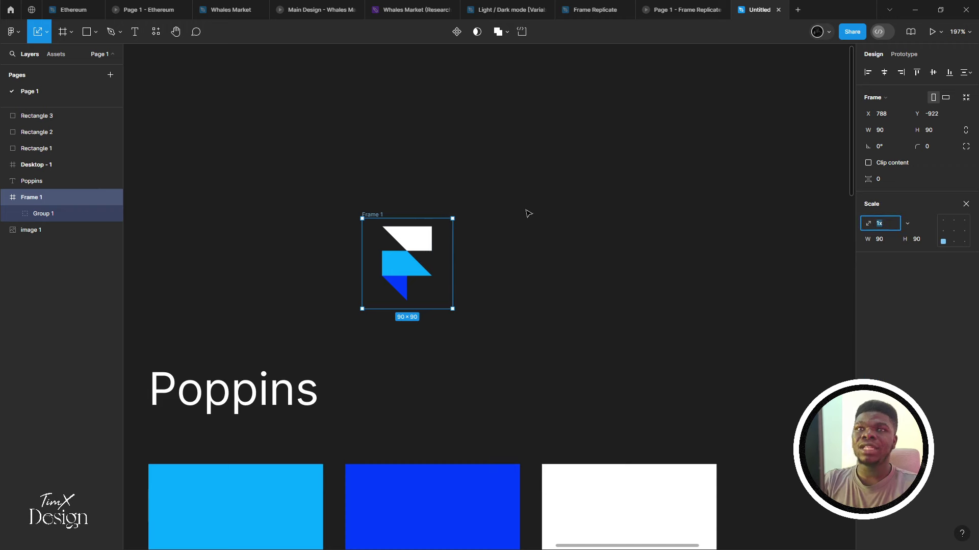
{"action": "key", "text": "v"}
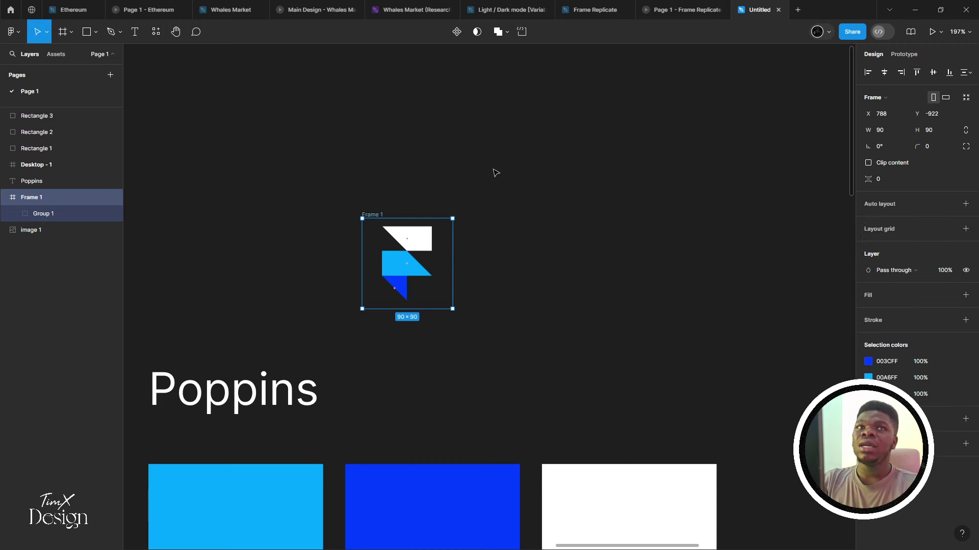
Scale the logo's frame and its contents down proportionally to about 24.45 × 24.45 with the Scale tool
{"action": "left_click", "coordinate": [46, 31]}
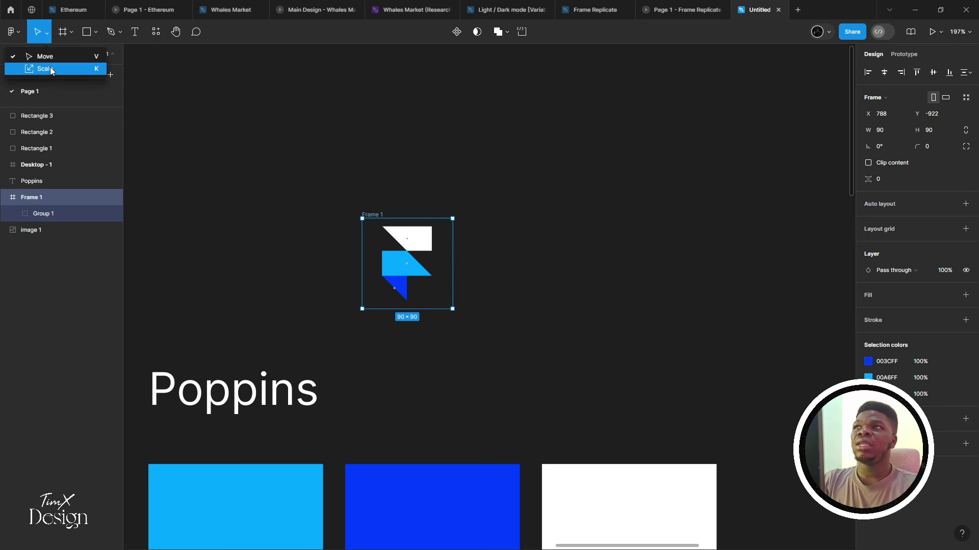
{"action": "left_click", "coordinate": [30, 69]}
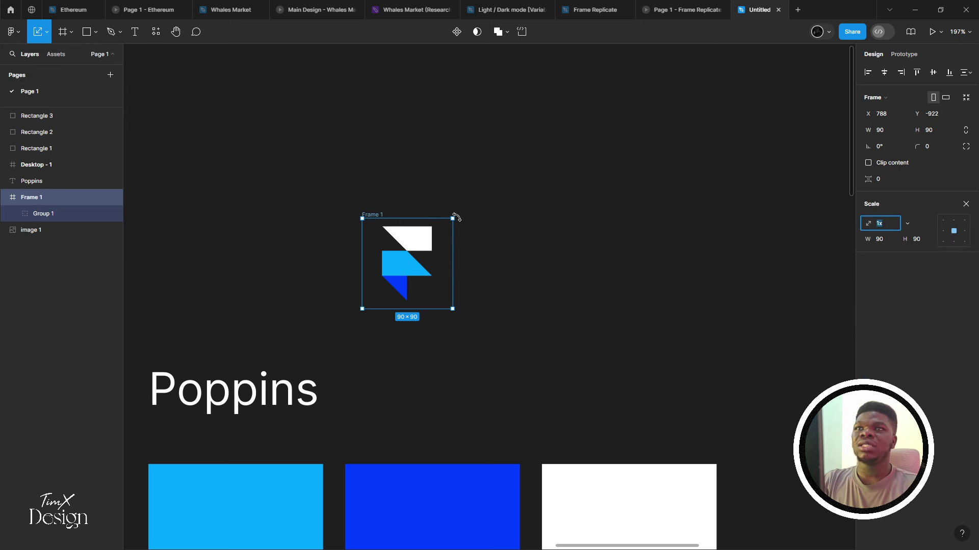
{"action": "left_click_drag", "start_coordinate": [456, 218], "coordinate": [376, 306]}
{"action": "scroll", "coordinate": [384, 295], "scroll_direction": "up", "scroll_amount": 3}
{"action": "scroll", "coordinate": [383, 294], "scroll_direction": "left", "scroll_amount": 2}
{"action": "key", "text": "v"}
{"action": "scroll", "coordinate": [218, 198], "scroll_direction": "down", "scroll_amount": 2}
{"action": "scroll", "coordinate": [219, 198], "scroll_direction": "up", "scroll_amount": 1}
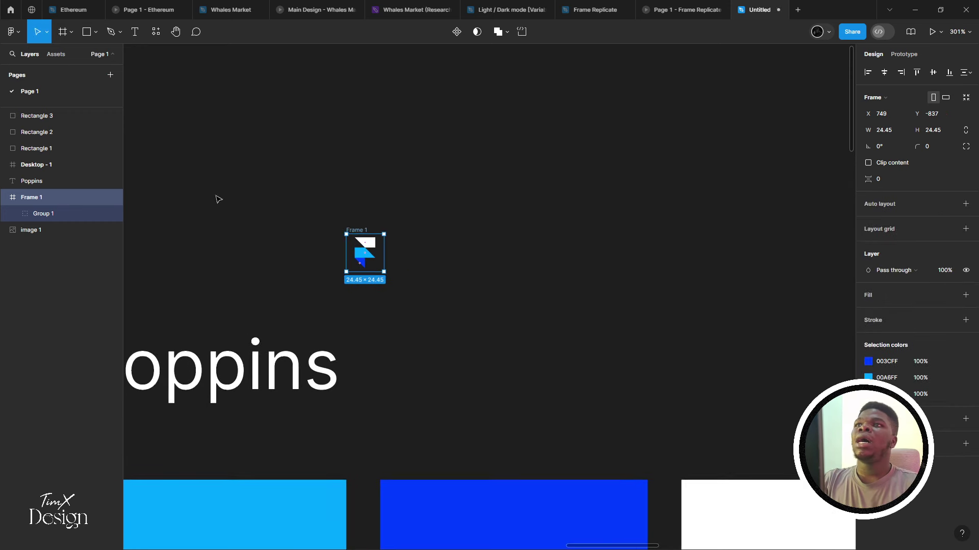
Add the text "Framer" beside the logo and set its font weight to Extra Bold
{"action": "left_click", "coordinate": [134, 32]}
{"action": "scroll", "coordinate": [382, 215], "scroll_direction": "up", "scroll_amount": 2}
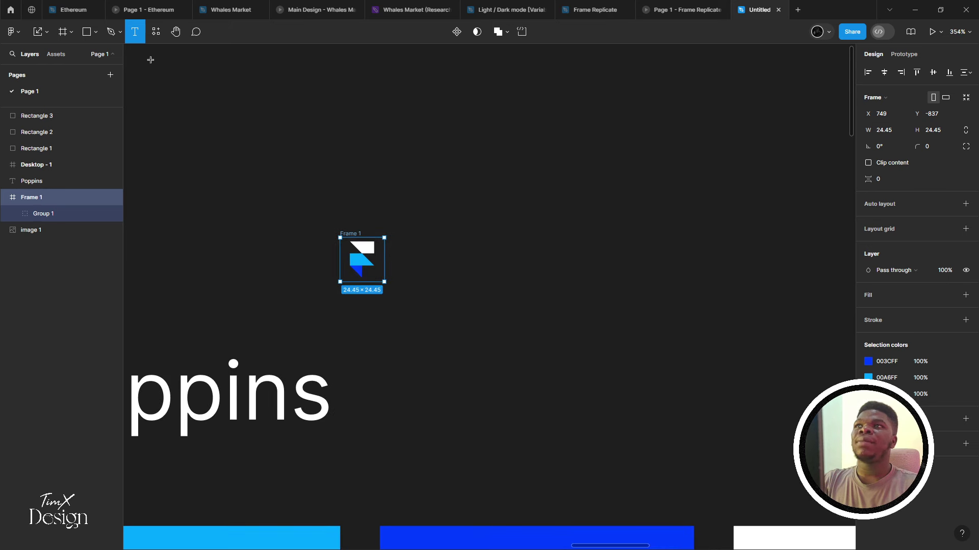
{"action": "left_click", "coordinate": [415, 264]}
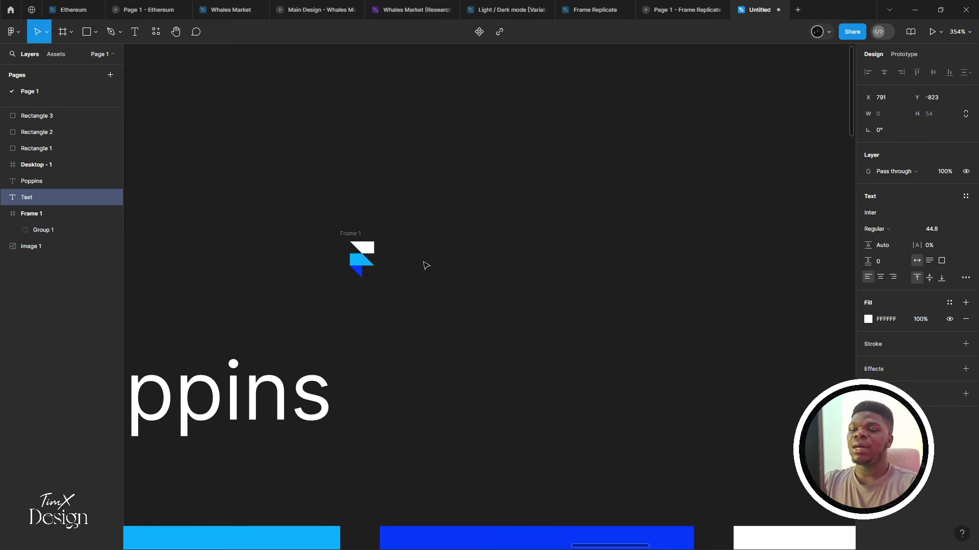
{"action": "type", "text": "Framer"}
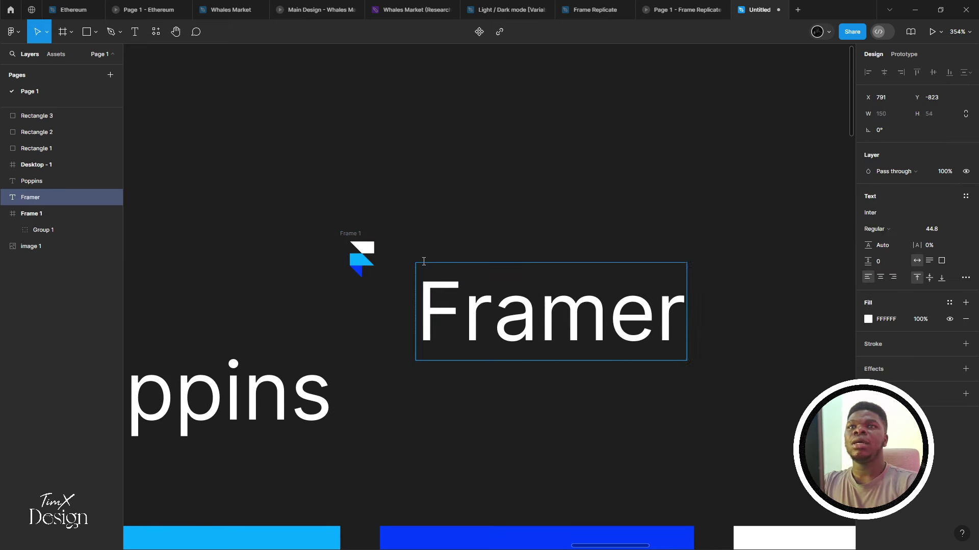
{"action": "key", "text": "Escape"}
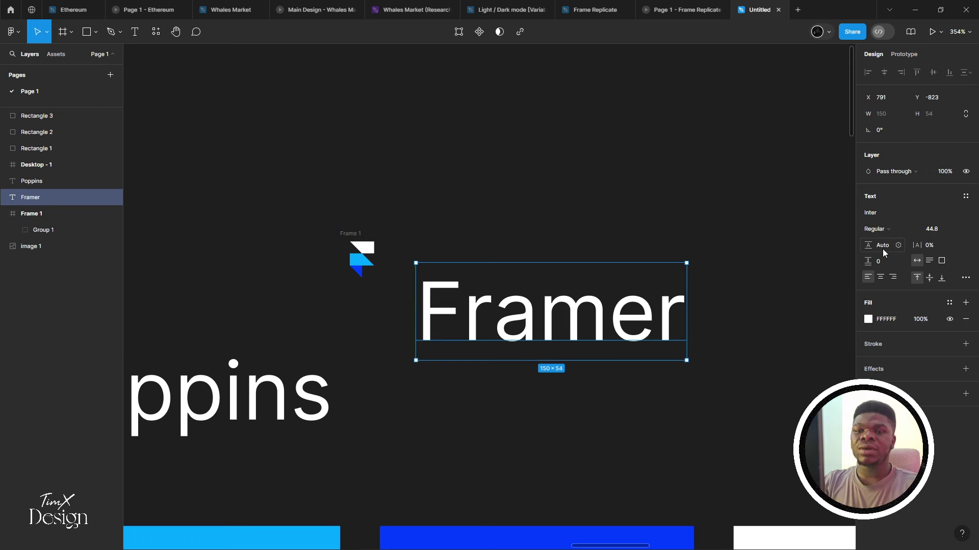
{"action": "left_click", "coordinate": [881, 230]}
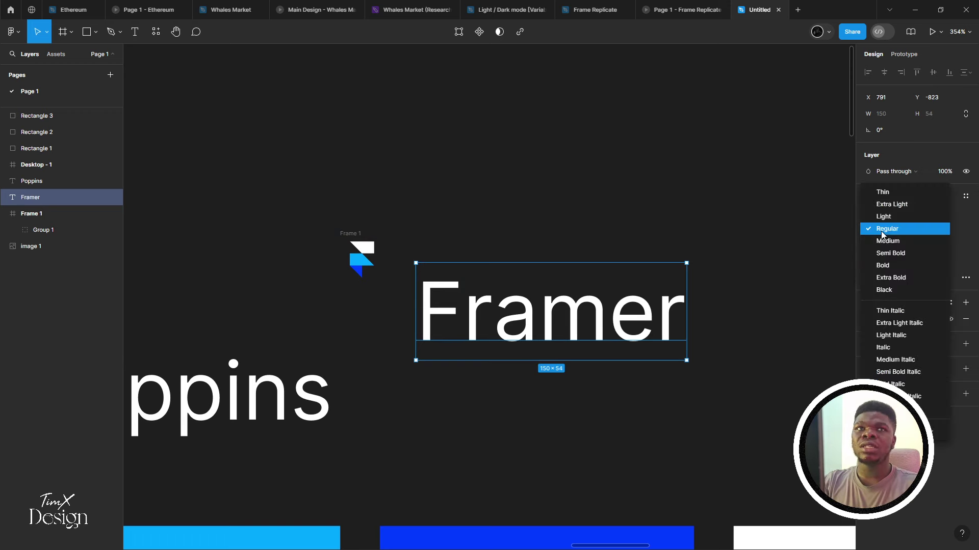
{"action": "left_click", "coordinate": [892, 277]}
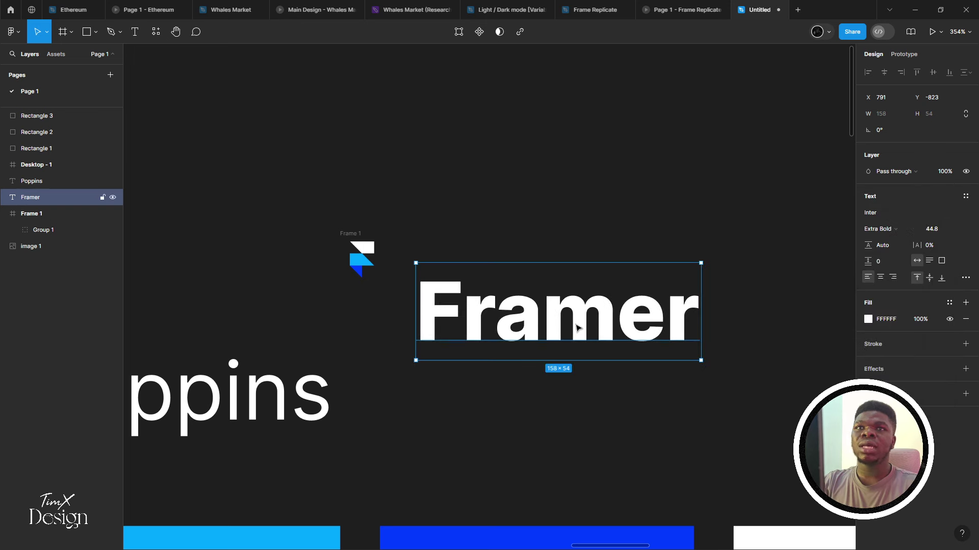
Scale the Framer text down to about 86 × 30 and space it 4 from the logo's frame
{"action": "left_click_drag", "start_coordinate": [576, 328], "coordinate": [560, 275]}
{"action": "key", "text": "k"}
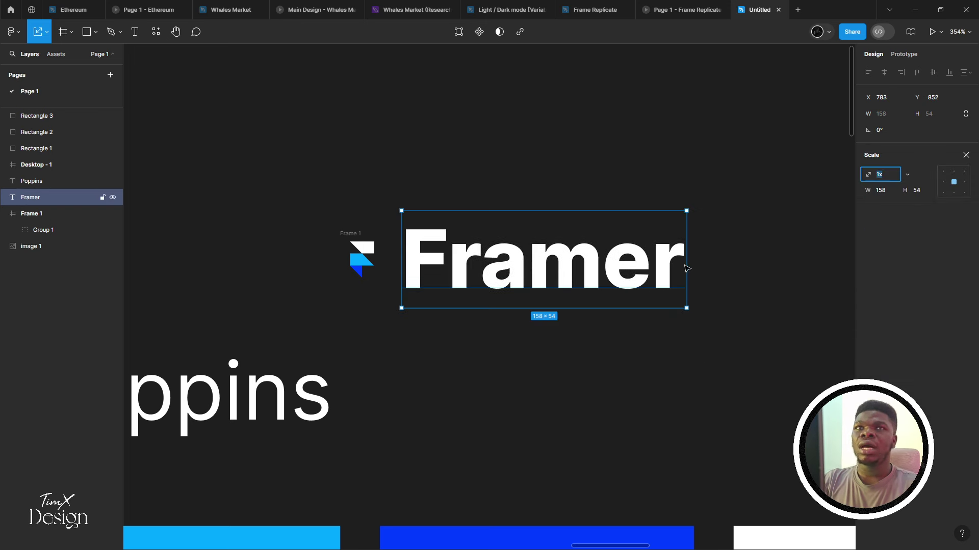
{"action": "left_click_drag", "start_coordinate": [686, 265], "coordinate": [491, 267]}
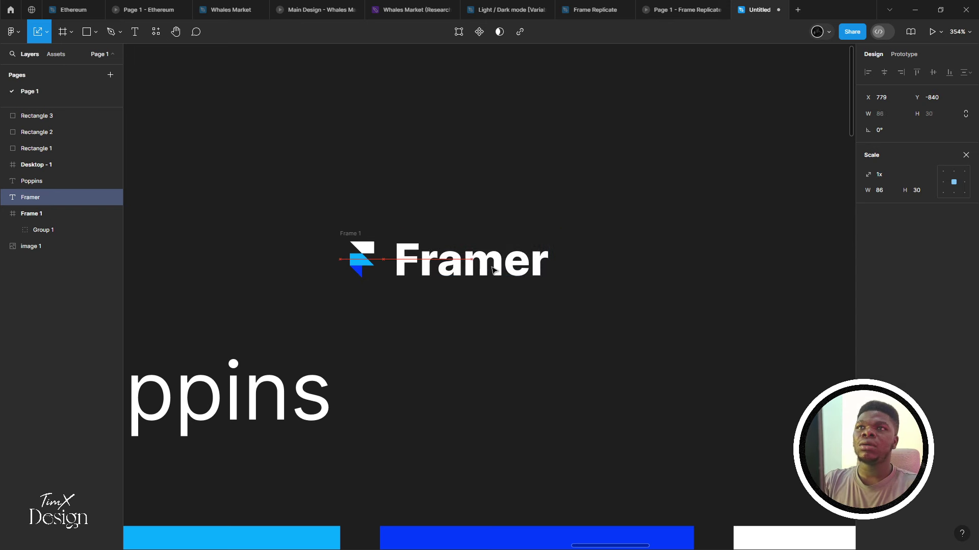
{"action": "key", "text": "v"}
{"action": "left_click_drag", "start_coordinate": [349, 232], "coordinate": [352, 230]}
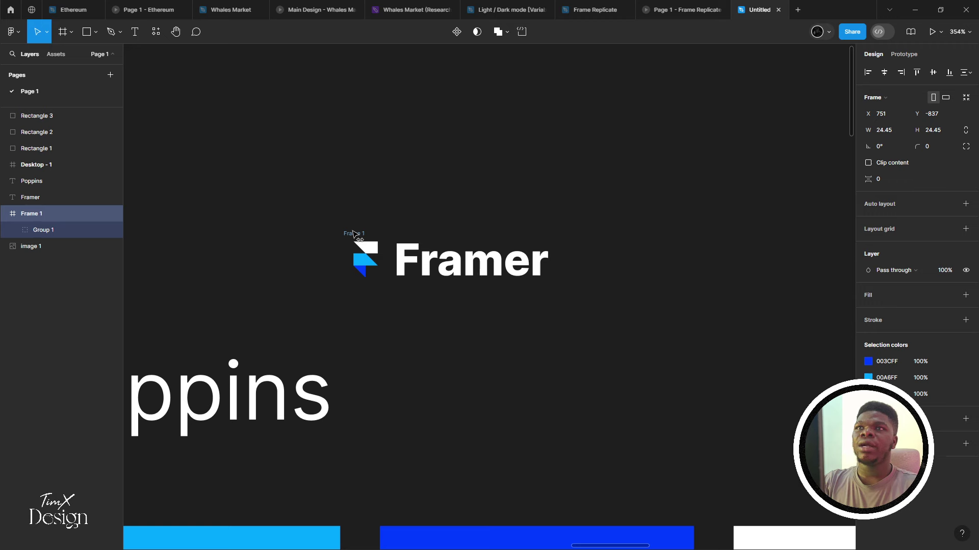
{"action": "left_click", "coordinate": [407, 218]}
{"action": "scroll", "coordinate": [408, 218], "scroll_direction": "down", "scroll_amount": 10}
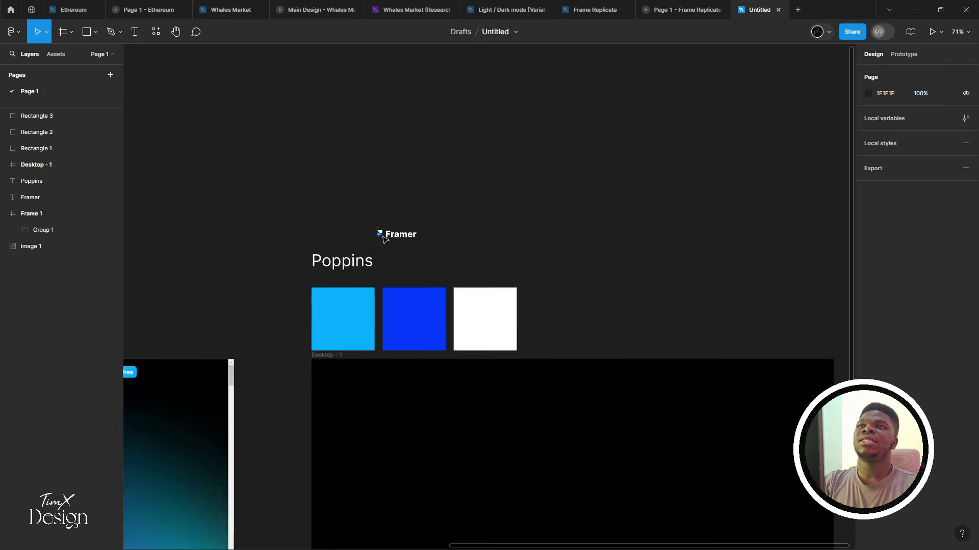
Set the Framer text's font size to 18
{"action": "scroll", "coordinate": [384, 240], "scroll_direction": "up", "scroll_amount": 6}
{"action": "left_click_drag", "start_coordinate": [330, 181], "coordinate": [493, 248]}
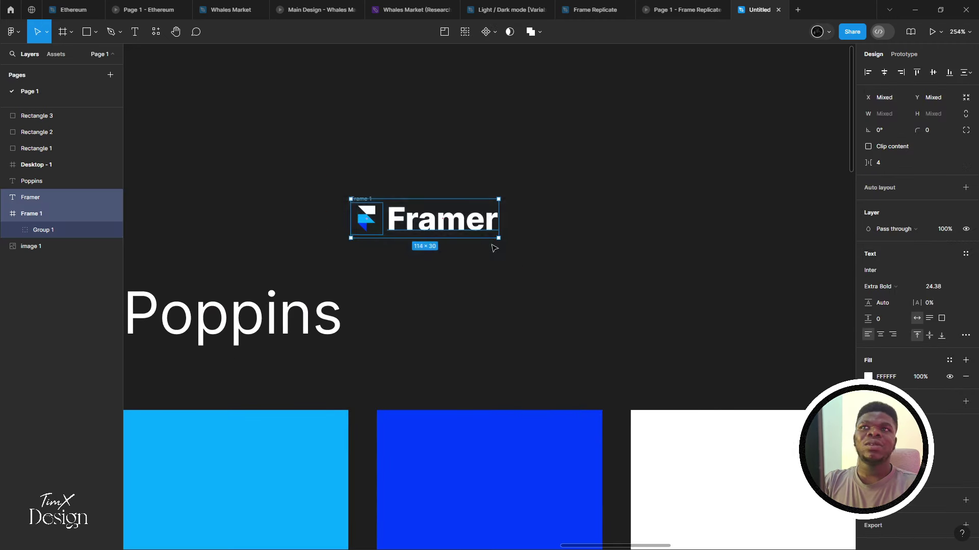
{"action": "scroll", "coordinate": [493, 249], "scroll_direction": "up", "scroll_amount": 2}
{"action": "left_click", "coordinate": [533, 250]}
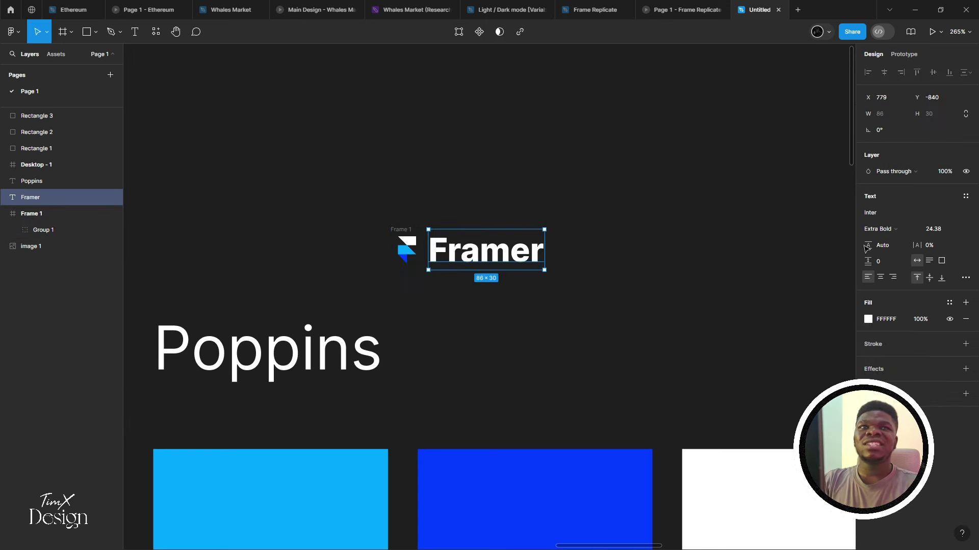
{"action": "left_click", "coordinate": [934, 229]}
{"action": "type", "text": "18"}
{"action": "key", "text": "Return"}
Move the logo's frame up to Y -841 so it centers vertically on the Framer text
{"action": "scroll", "coordinate": [398, 238], "scroll_direction": "up", "scroll_amount": 5}
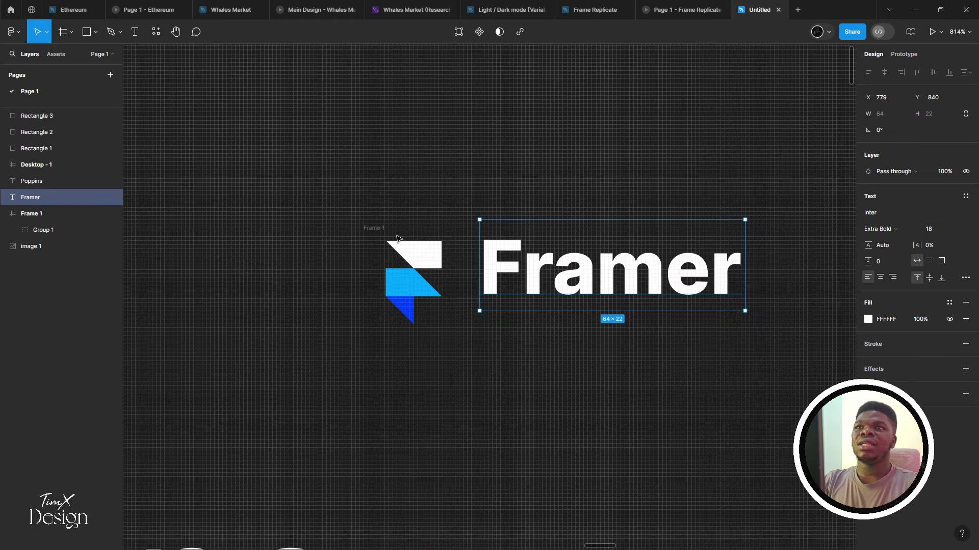
{"action": "left_click", "coordinate": [378, 229]}
{"action": "left_click", "coordinate": [541, 262]}
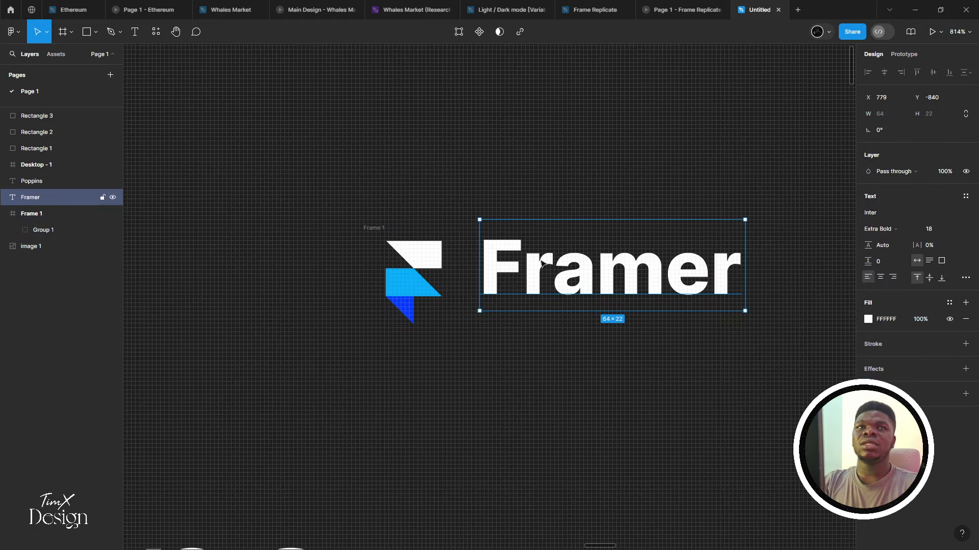
{"action": "left_click", "coordinate": [399, 250]}
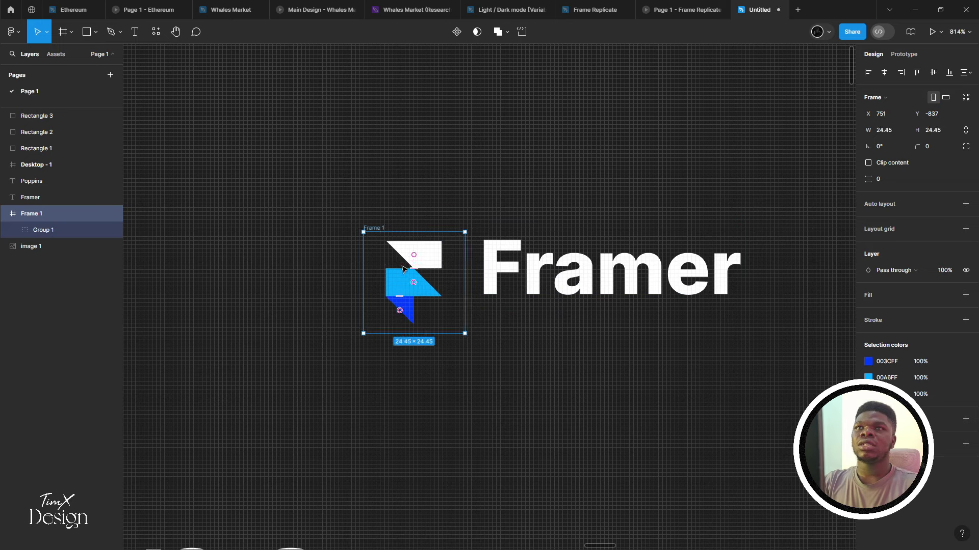
{"action": "left_click_drag", "start_coordinate": [403, 268], "coordinate": [442, 262]}
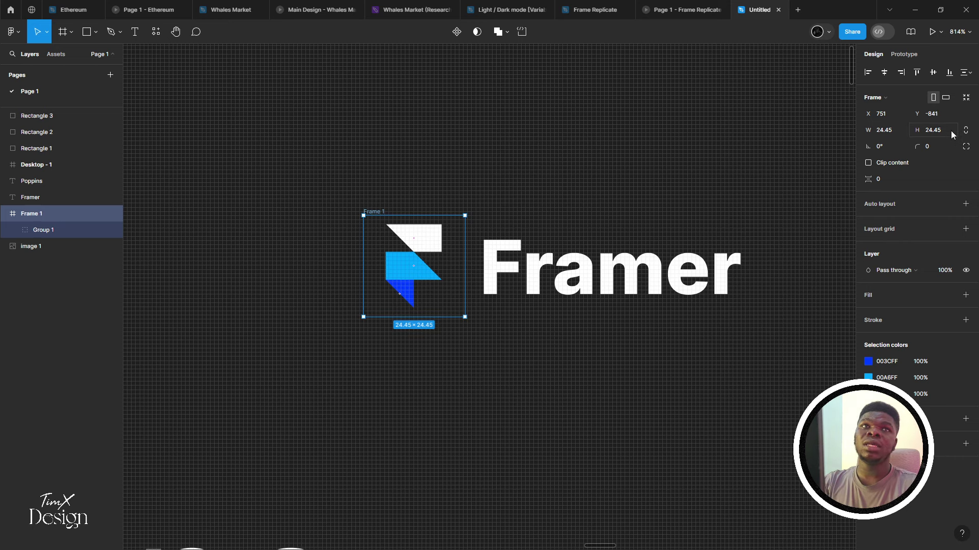
Lock the logo frame's width-to-height proportions and try resizing the frame around its group
{"action": "left_click", "coordinate": [890, 131]}
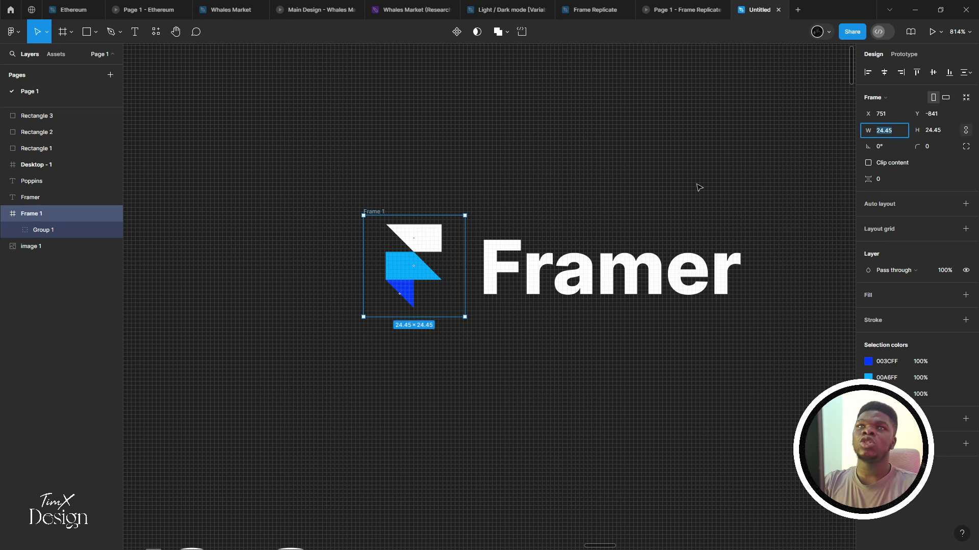
{"action": "left_click", "coordinate": [437, 234]}
{"action": "scroll", "coordinate": [400, 212], "scroll_direction": "up", "scroll_amount": 2}
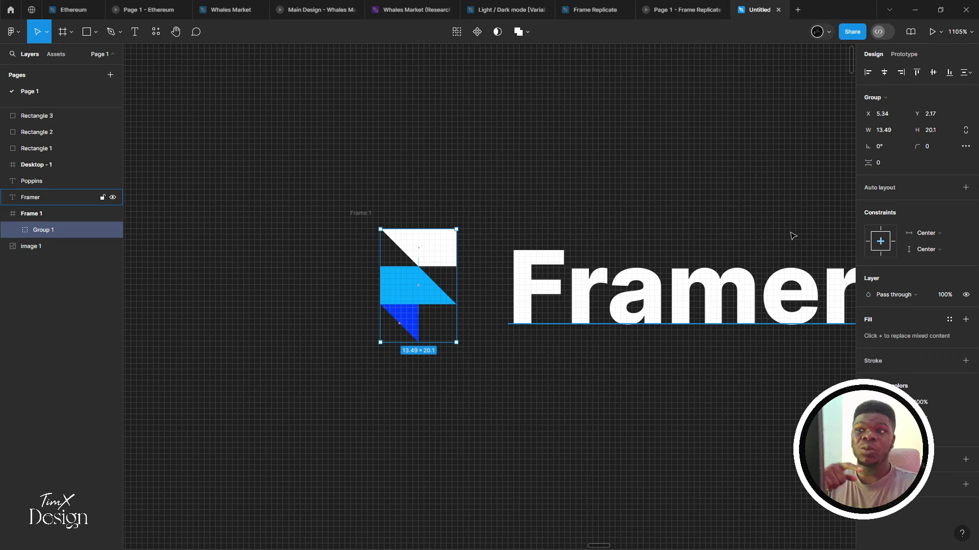
{"action": "left_click", "coordinate": [361, 207]}
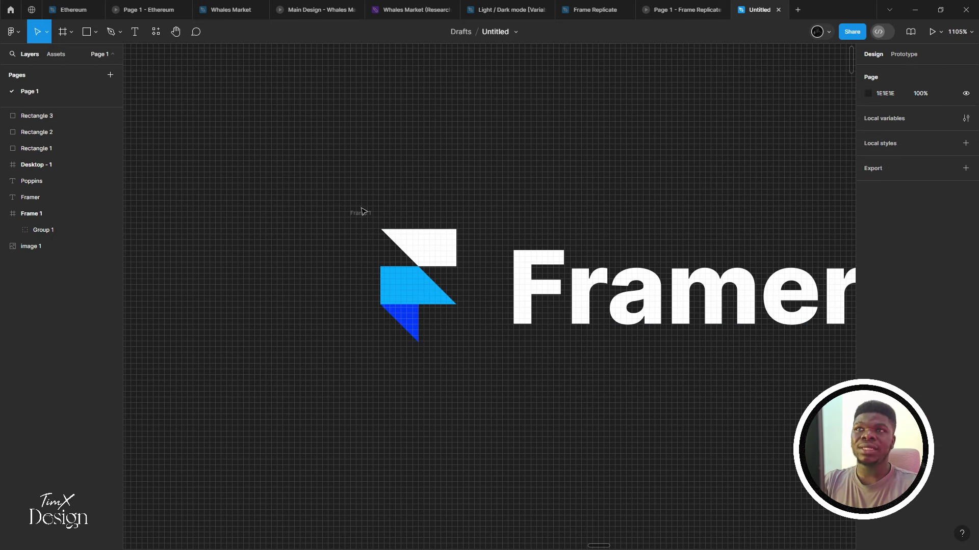
{"action": "left_click", "coordinate": [362, 212]}
{"action": "left_click_drag", "start_coordinate": [362, 216], "coordinate": [419, 190]}
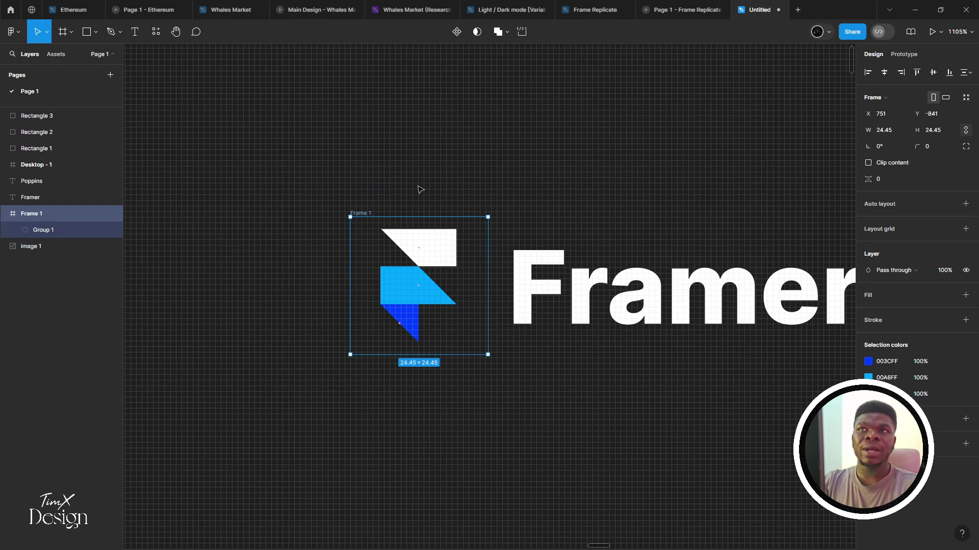
Set the logo group's horizontal and vertical constraints to Scale
{"action": "left_click", "coordinate": [43, 230]}
{"action": "left_click", "coordinate": [927, 249]}
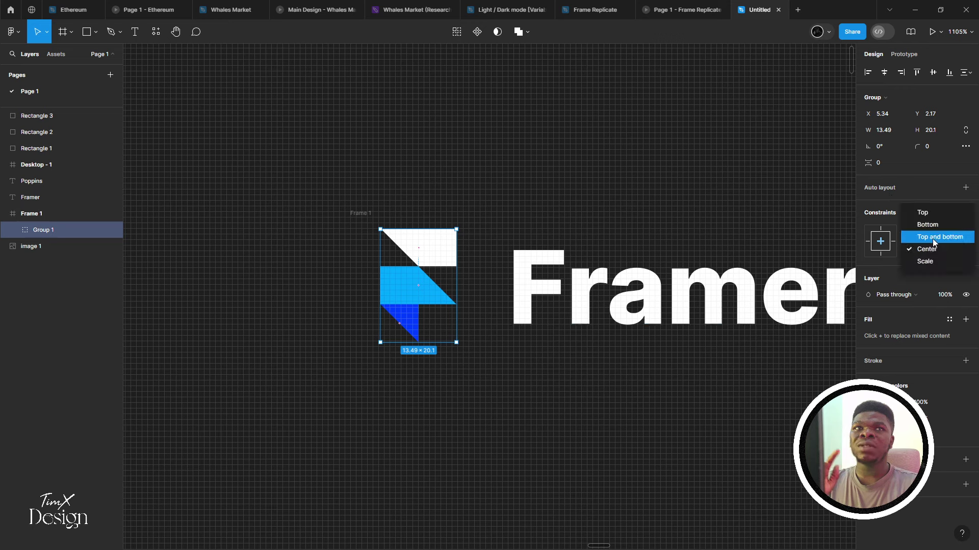
{"action": "left_click", "coordinate": [926, 261]}
{"action": "left_click", "coordinate": [925, 251]}
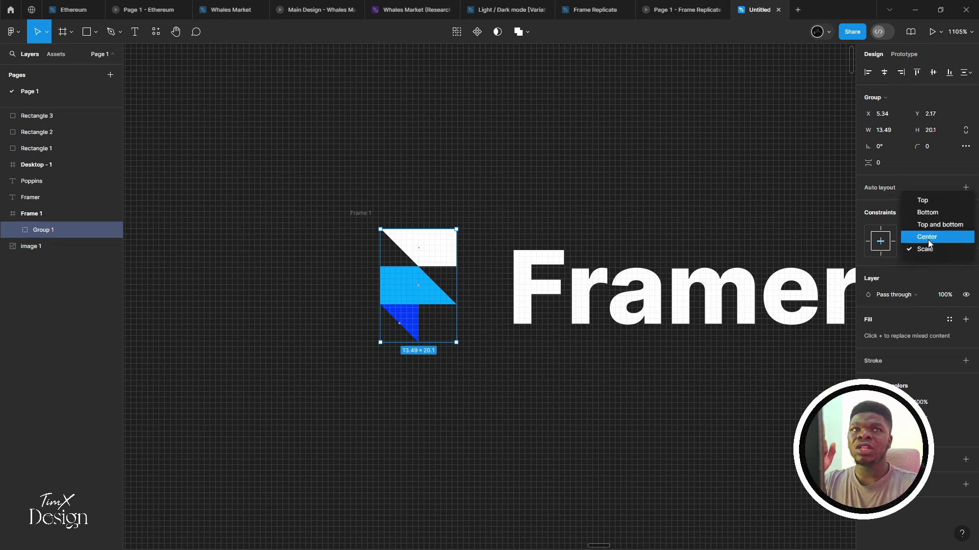
{"action": "left_click", "coordinate": [932, 249]}
{"action": "left_click", "coordinate": [926, 237]}
{"action": "left_click", "coordinate": [924, 246]}
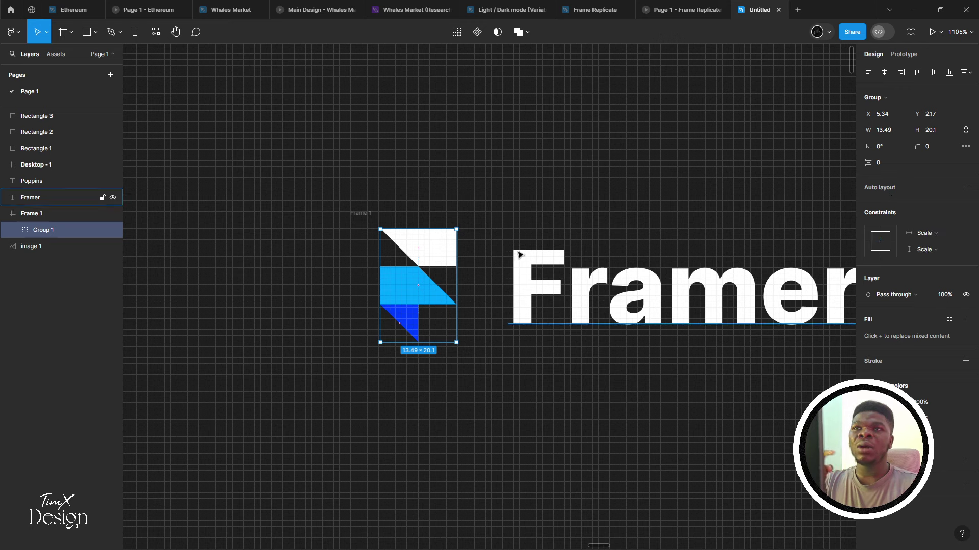
{"action": "left_click", "coordinate": [374, 220]}
{"action": "left_click_drag", "start_coordinate": [382, 219], "coordinate": [392, 193]}
{"action": "key", "text": "ctrl+z"}
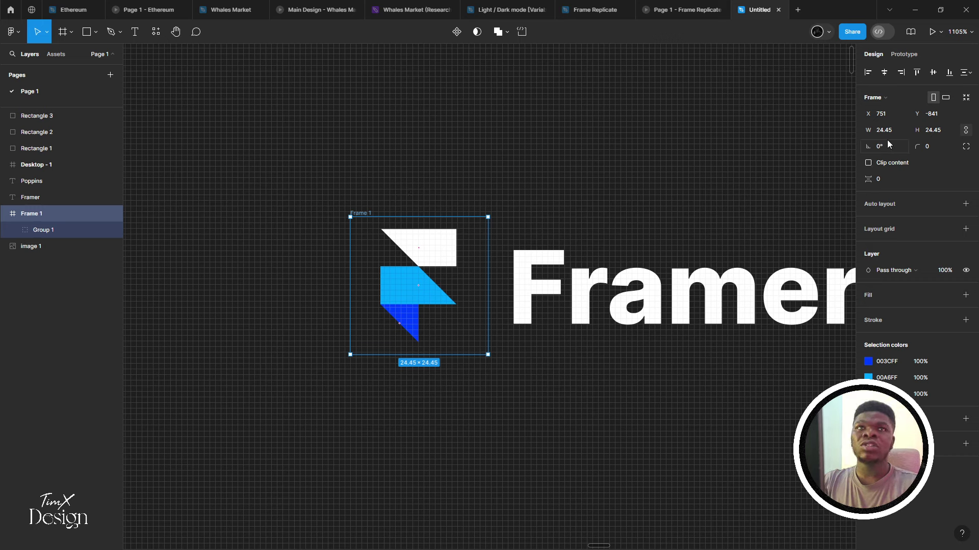
Set the logo frame's size to 24 × 24 and move it closer to the Framer text
{"action": "type", "text": "24"}
{"action": "key", "text": "Return"}
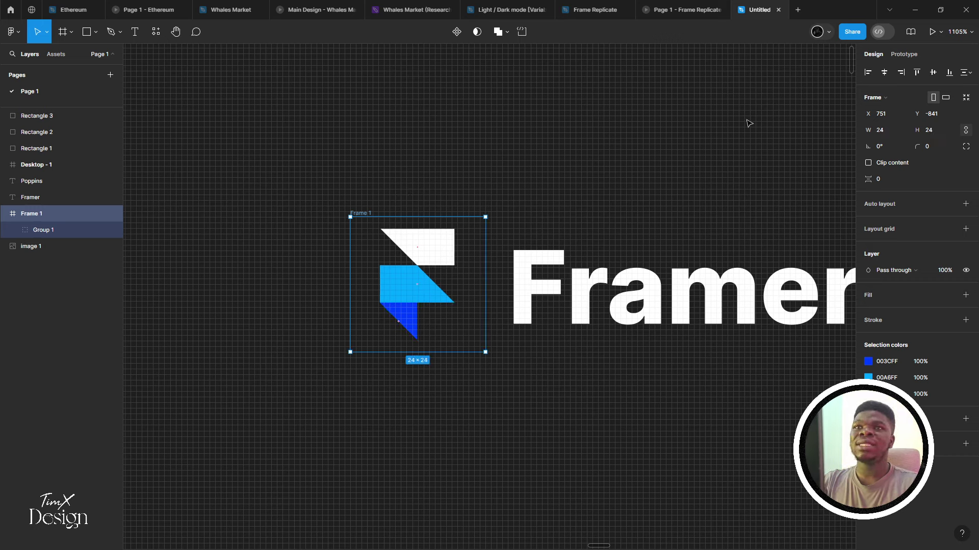
{"action": "left_click_drag", "start_coordinate": [398, 276], "coordinate": [406, 277]}
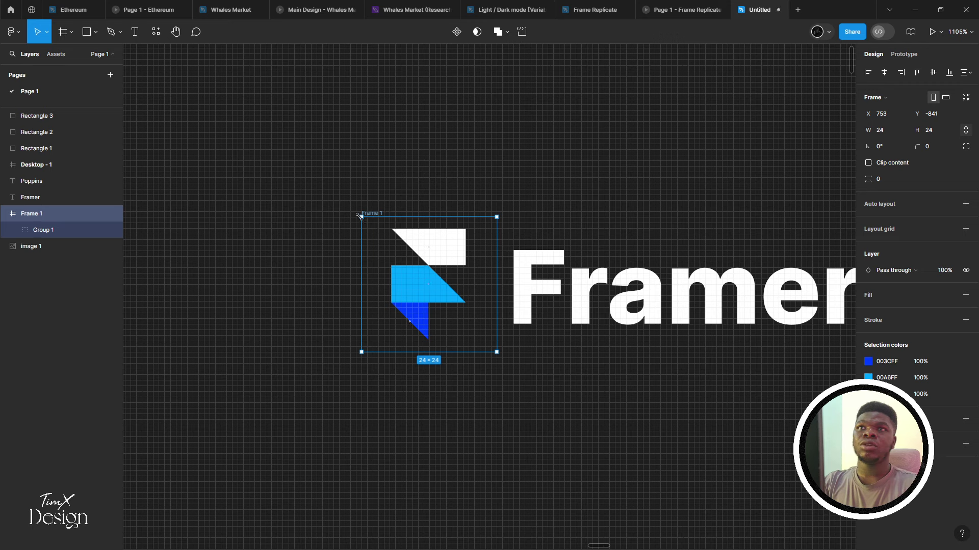
Rename the logo's frame as Framer_Icon
{"action": "double_click", "coordinate": [370, 213]}
{"action": "type", "text": "Framer"}
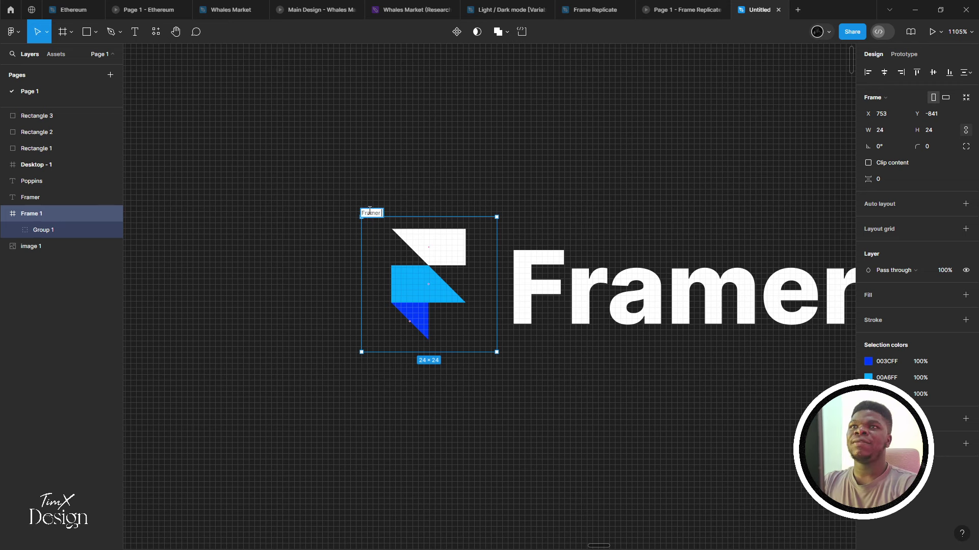
{"action": "type", "text": "_Icon"}
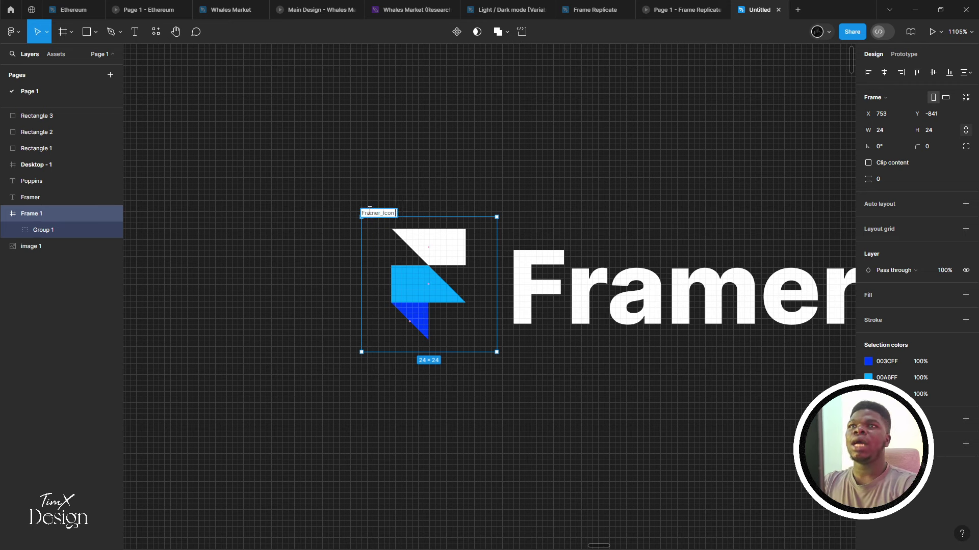
{"action": "key", "text": "Return"}
Nudge the Framer_Icon frame 2 away from the Framer text to leave a gap of 4
{"action": "scroll", "coordinate": [367, 209], "scroll_direction": "right", "scroll_amount": 2}
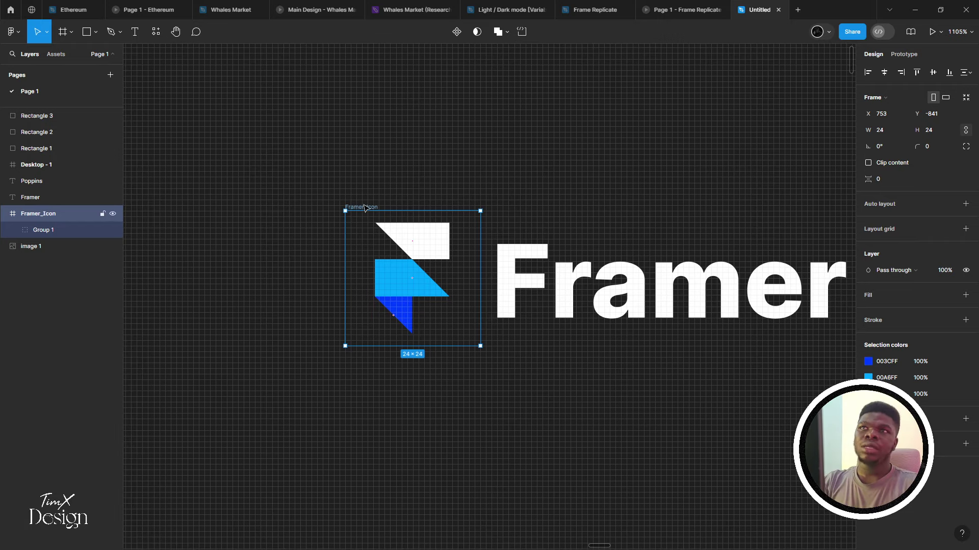
{"action": "scroll", "coordinate": [387, 211], "scroll_direction": "right", "scroll_amount": 2}
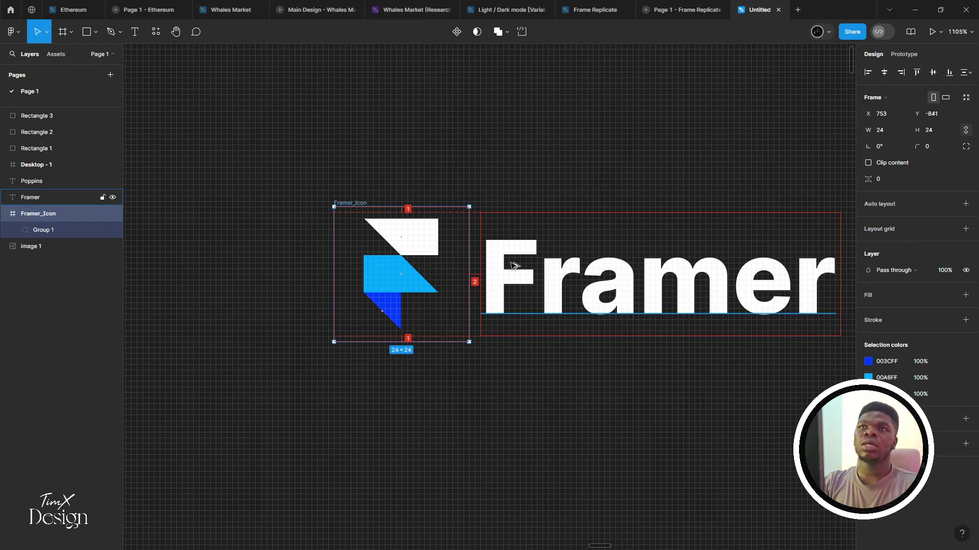
{"action": "key", "text": "Left"}
{"action": "key", "text": "Left"}
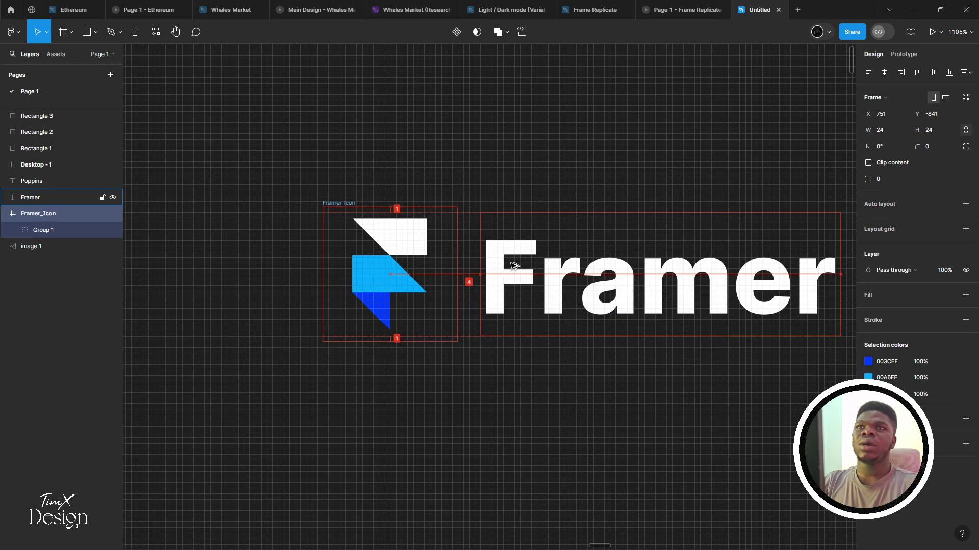
{"action": "scroll", "coordinate": [447, 287], "scroll_direction": "down", "scroll_amount": 3}
{"action": "left_click", "coordinate": [404, 164]}
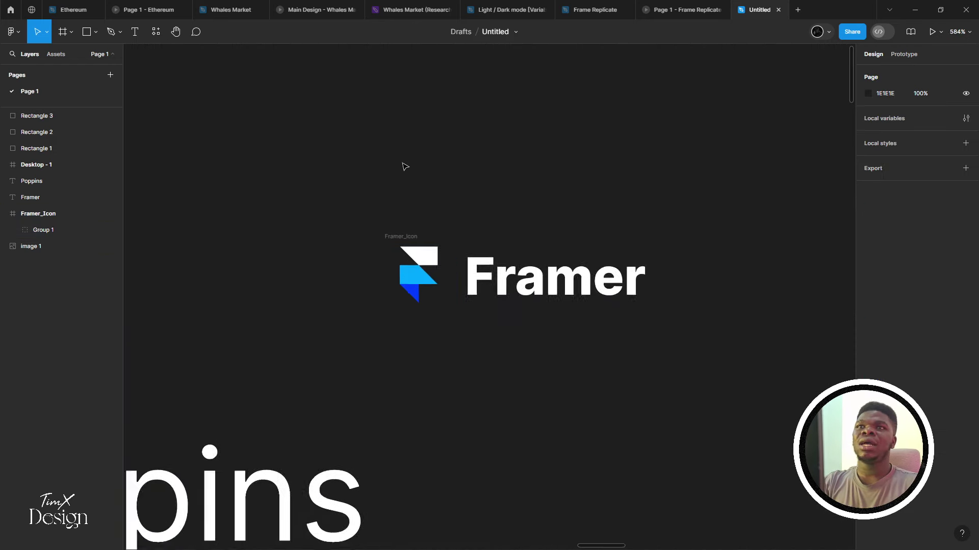
Check the spacing between the icon and the Framer text, and wrap both in a single frame
{"action": "scroll", "coordinate": [403, 164], "scroll_direction": "down", "scroll_amount": 2}
{"action": "scroll", "coordinate": [403, 164], "scroll_direction": "up", "scroll_amount": 3}
{"action": "left_click", "coordinate": [426, 285]}
{"action": "key", "text": "alt"}
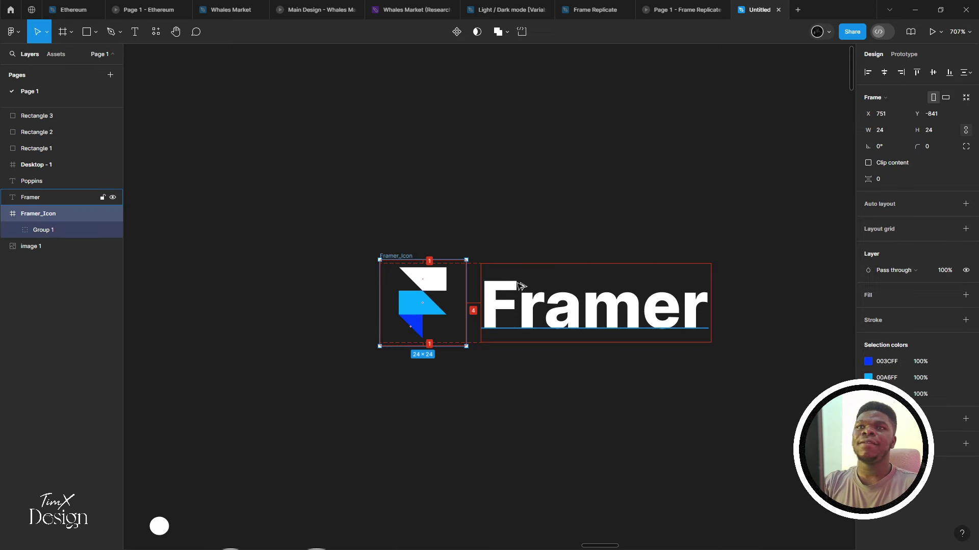
{"action": "scroll", "coordinate": [431, 267], "scroll_direction": "right", "scroll_amount": 1}
{"action": "left_click_drag", "start_coordinate": [248, 190], "coordinate": [765, 375]}
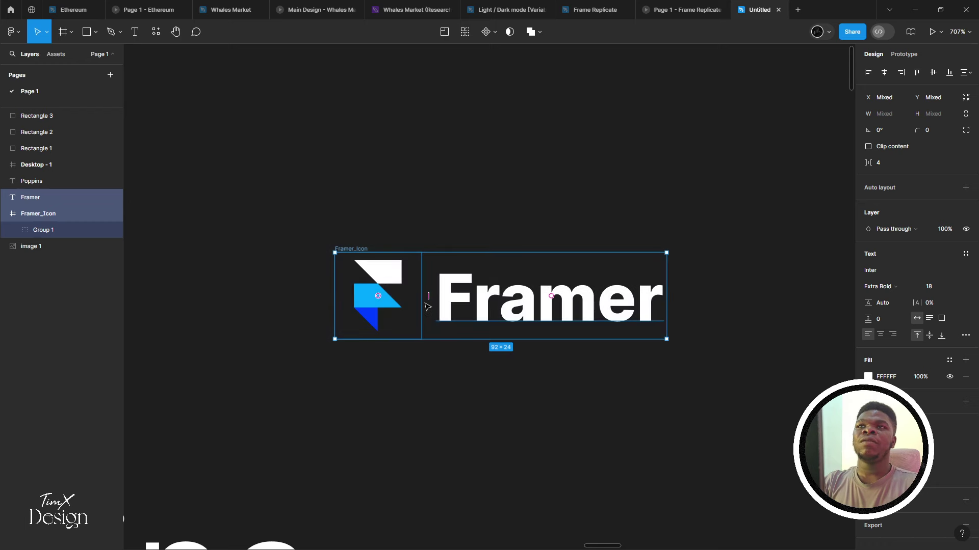
{"action": "right_click", "coordinate": [421, 316]}
{"action": "left_click", "coordinate": [459, 351]}
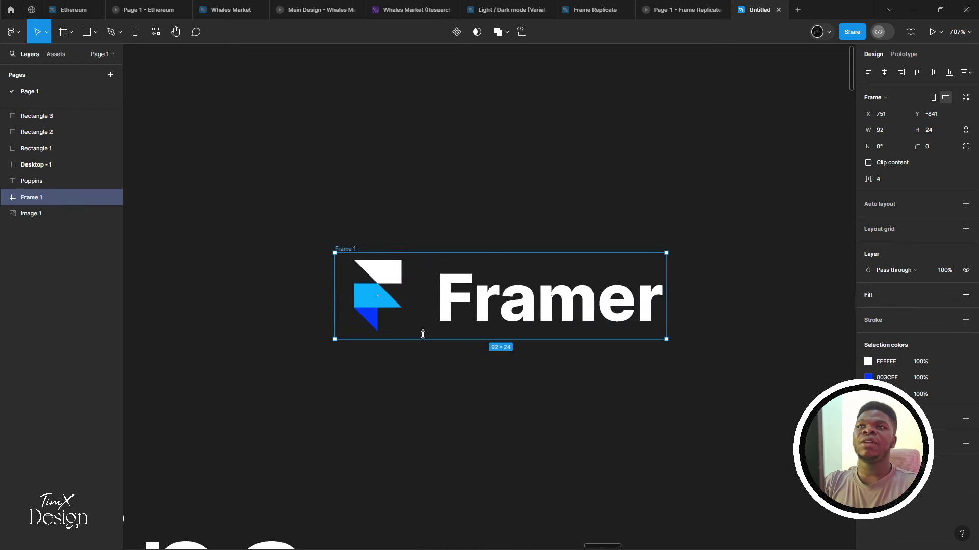
Rename the frame that wraps the icon and the Framer text as Logo
{"action": "double_click", "coordinate": [350, 250]}
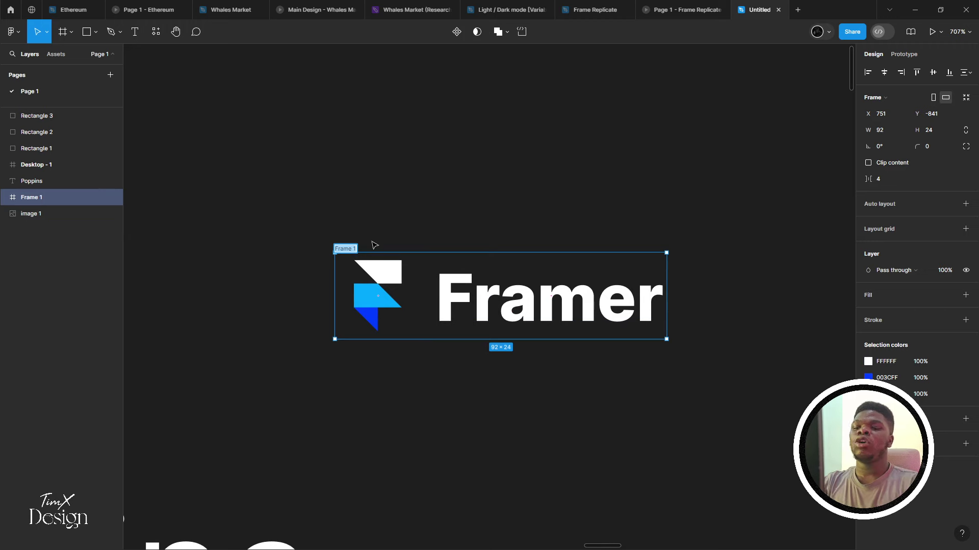
{"action": "type", "text": "Logo"}
{"action": "key", "text": "Return"}
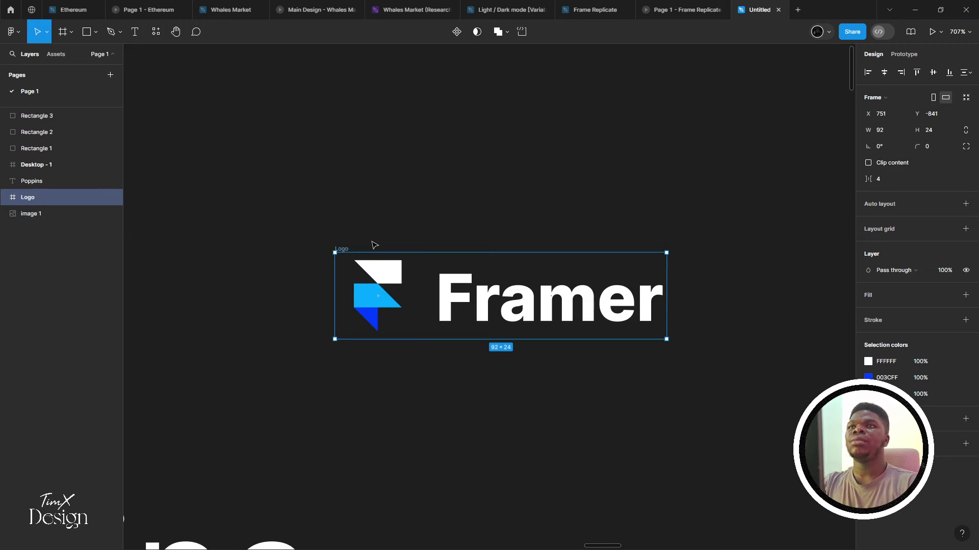
Move the Logo frame into the upper-left area of the Desktop - 1 frame, at X 95, Y 42
{"action": "scroll", "coordinate": [373, 245], "scroll_direction": "down", "scroll_amount": 5}
{"action": "scroll", "coordinate": [373, 245], "scroll_direction": "down", "scroll_amount": 8}
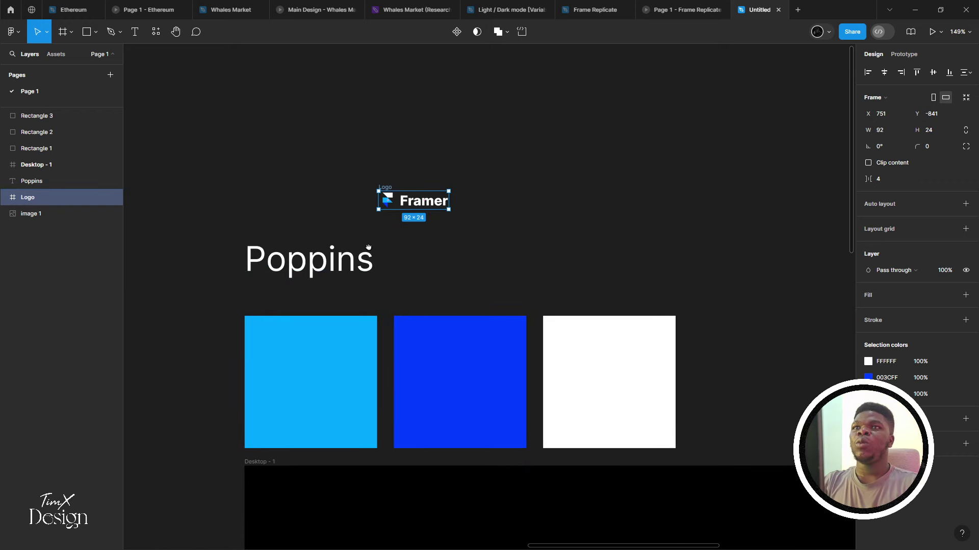
{"action": "scroll", "coordinate": [301, 227], "scroll_direction": "up", "scroll_amount": 3}
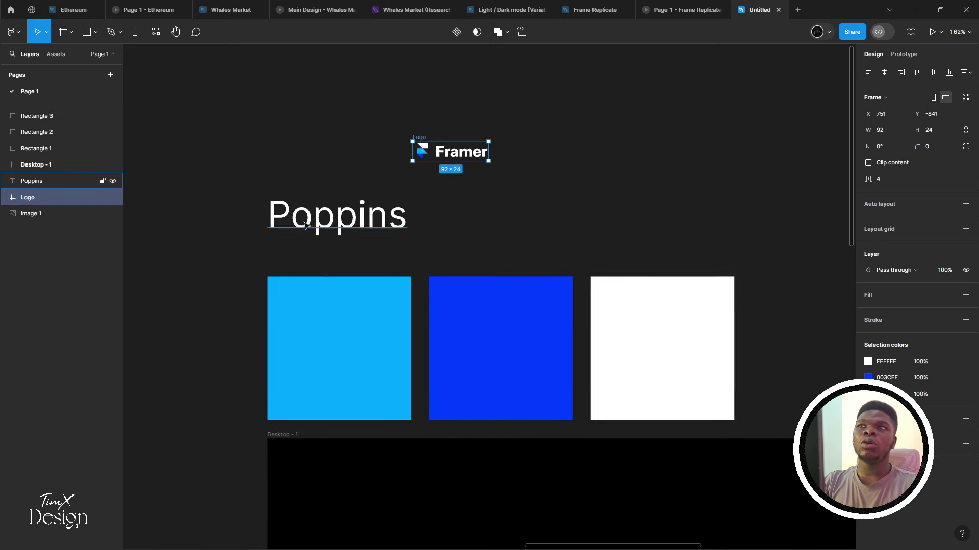
{"action": "scroll", "coordinate": [298, 225], "scroll_direction": "down", "scroll_amount": 2}
{"action": "left_click", "coordinate": [339, 280]}
{"action": "scroll", "coordinate": [340, 278], "scroll_direction": "down", "scroll_amount": 4}
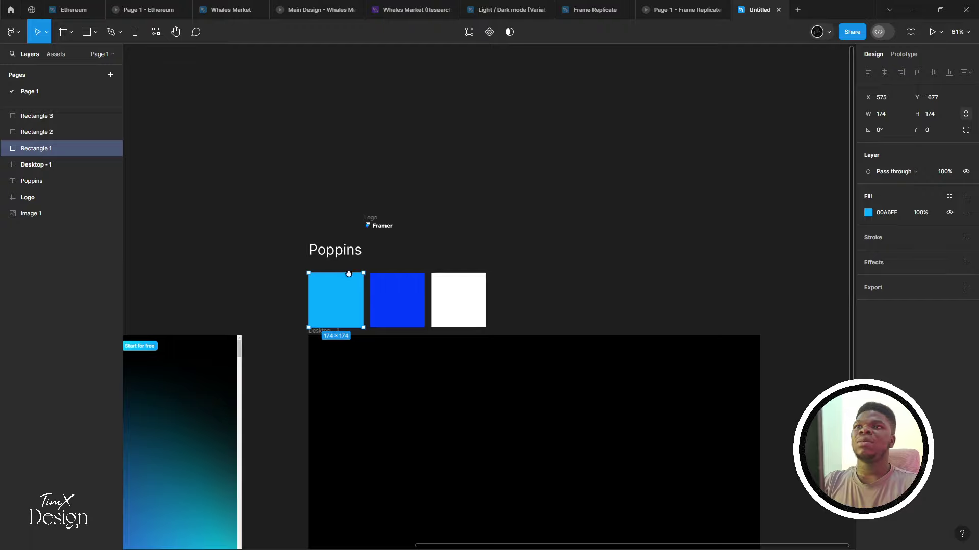
{"action": "left_click_drag", "start_coordinate": [341, 274], "coordinate": [333, 295]}
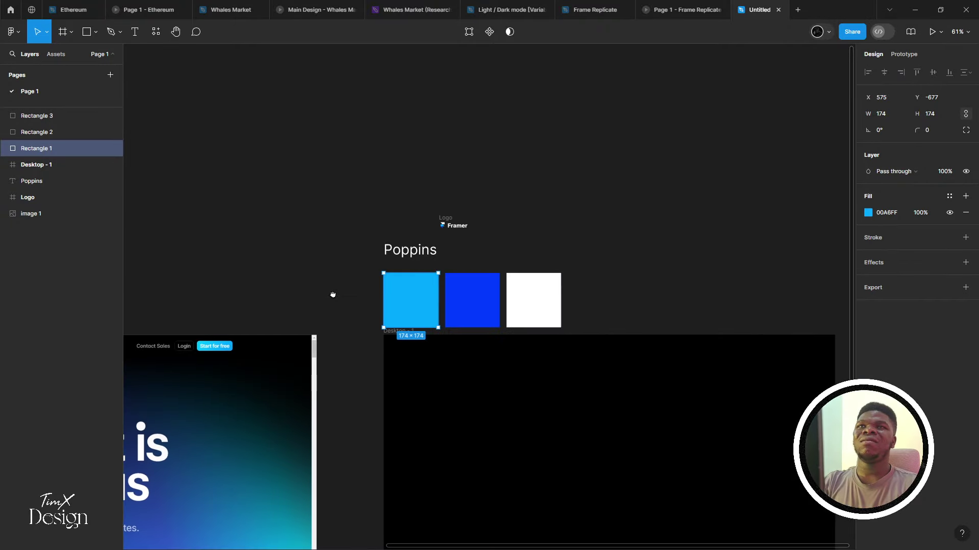
{"action": "scroll", "coordinate": [471, 223], "scroll_direction": "up", "scroll_amount": 3}
{"action": "left_click_drag", "start_coordinate": [476, 225], "coordinate": [423, 204]}
{"action": "scroll", "coordinate": [401, 194], "scroll_direction": "down", "scroll_amount": 2}
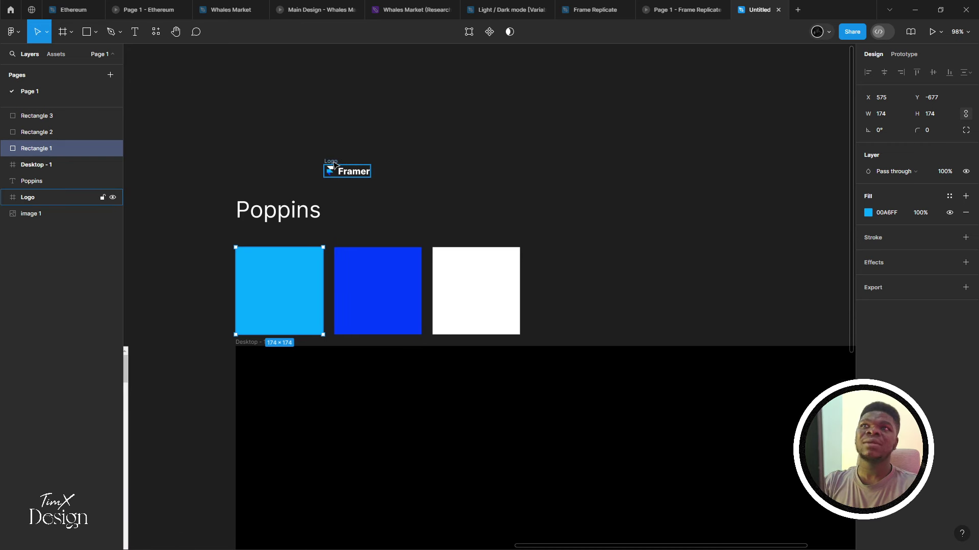
{"action": "left_click", "coordinate": [331, 161]}
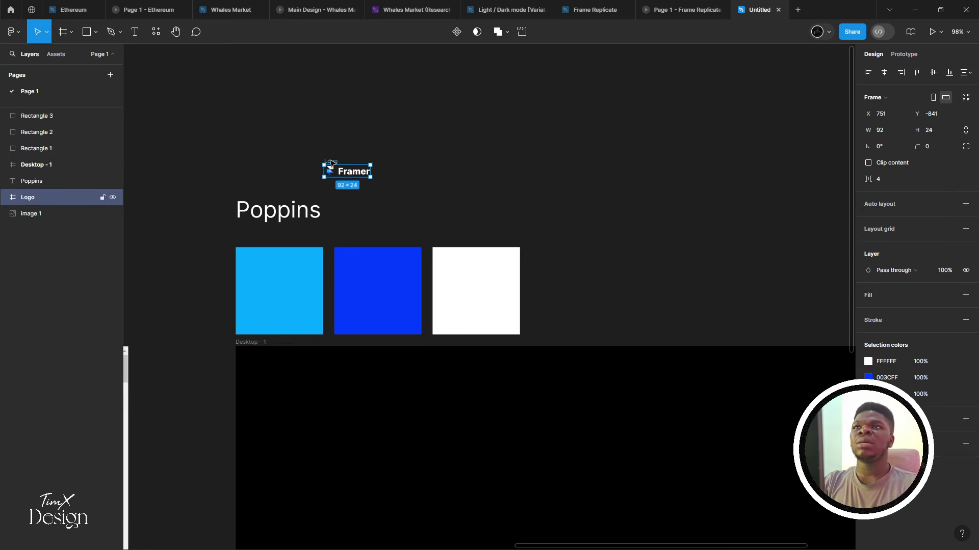
{"action": "left_click_drag", "start_coordinate": [331, 163], "coordinate": [289, 361]}
{"action": "scroll", "coordinate": [288, 361], "scroll_direction": "down", "scroll_amount": 6}
{"action": "scroll", "coordinate": [317, 337], "scroll_direction": "down", "scroll_amount": 3}
{"action": "left_click_drag", "start_coordinate": [331, 406], "coordinate": [574, 311]}
{"action": "scroll", "coordinate": [317, 336], "scroll_direction": "up", "scroll_amount": 1}
{"action": "scroll", "coordinate": [579, 323], "scroll_direction": "right", "scroll_amount": 3}
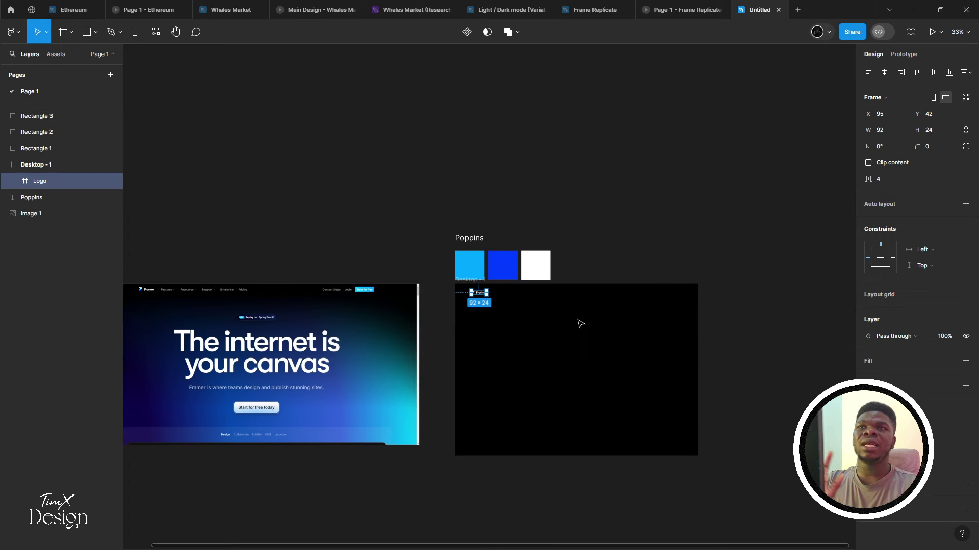
{"action": "right_click", "coordinate": [579, 324]}
{"action": "left_click", "coordinate": [409, 322]}
{"action": "left_click", "coordinate": [404, 312]}
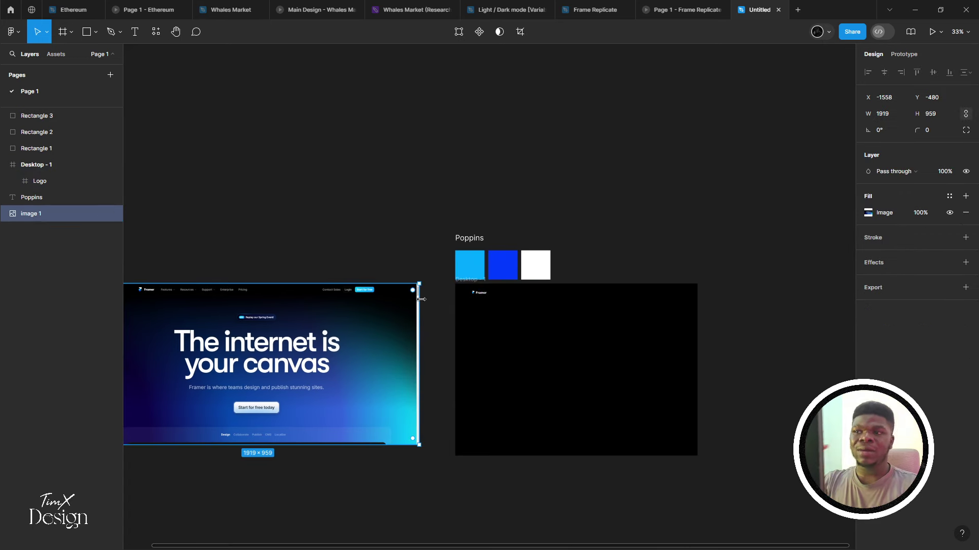
{"action": "scroll", "coordinate": [411, 311], "scroll_direction": "right", "scroll_amount": 1}
{"action": "scroll", "coordinate": [411, 311], "scroll_direction": "up", "scroll_amount": 1}
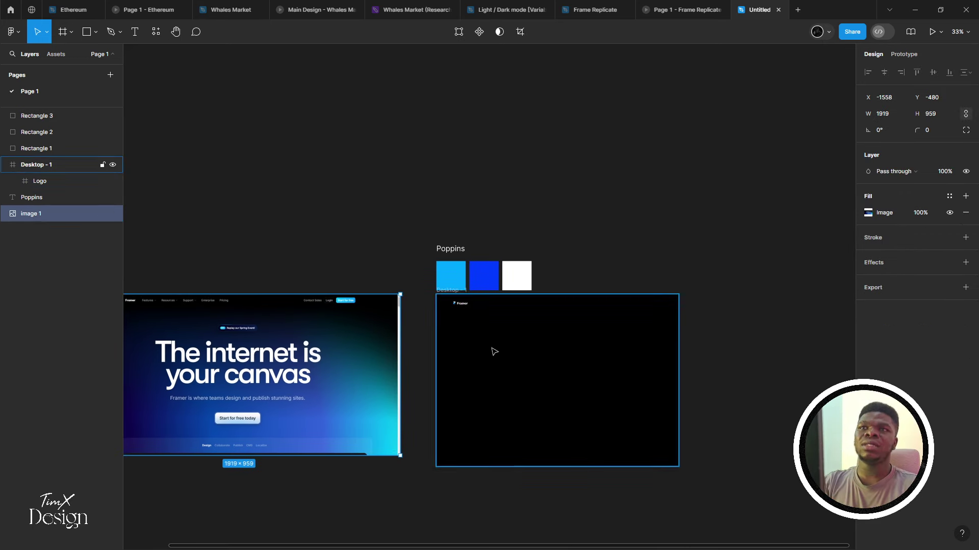
{"action": "scroll", "coordinate": [376, 308], "scroll_direction": "up", "scroll_amount": 3}
Add a column layout grid to the Desktop - 1 frame with 12 stretch columns and a margin of 112
{"action": "right_click", "coordinate": [376, 308]}
{"action": "left_click", "coordinate": [336, 316]}
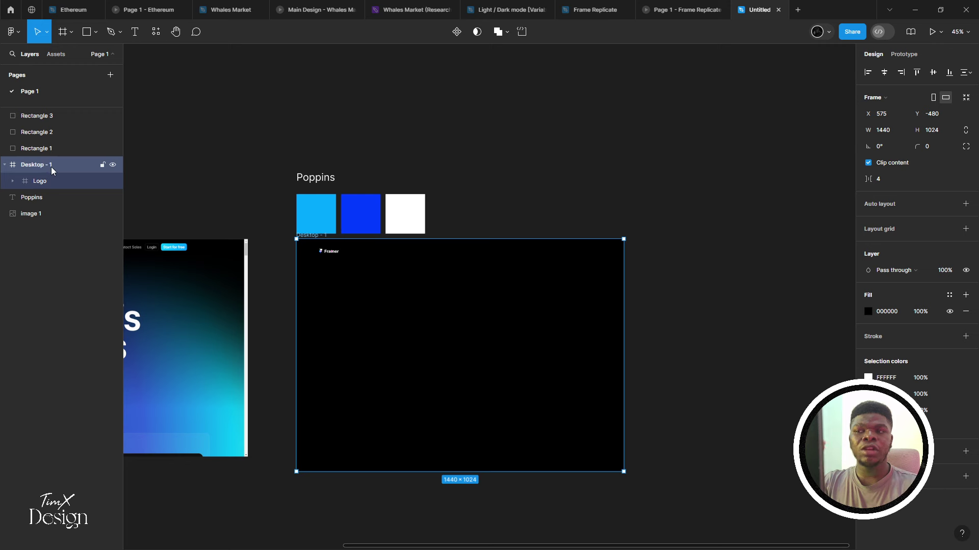
{"action": "left_click", "coordinate": [966, 229]}
{"action": "left_click", "coordinate": [868, 245]}
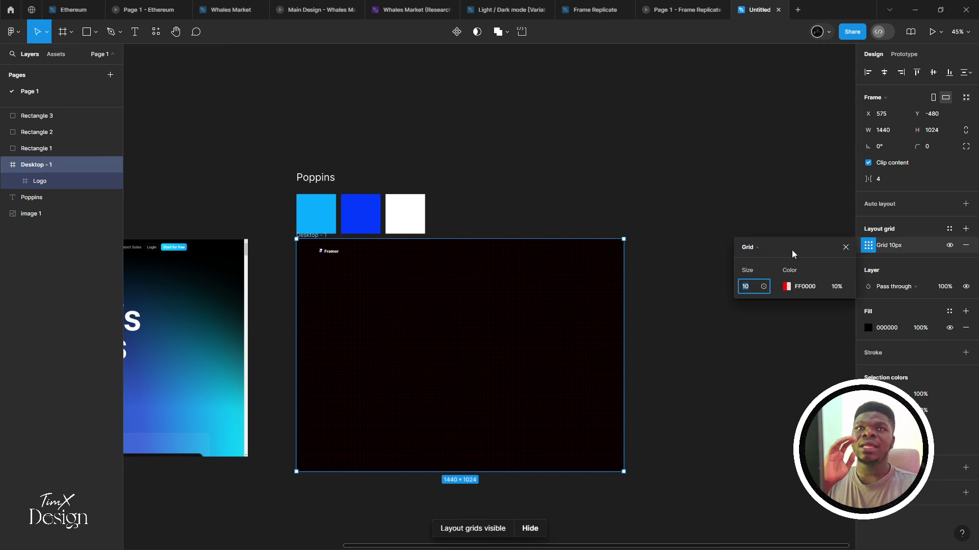
{"action": "left_click", "coordinate": [765, 248]}
{"action": "left_click", "coordinate": [769, 259]}
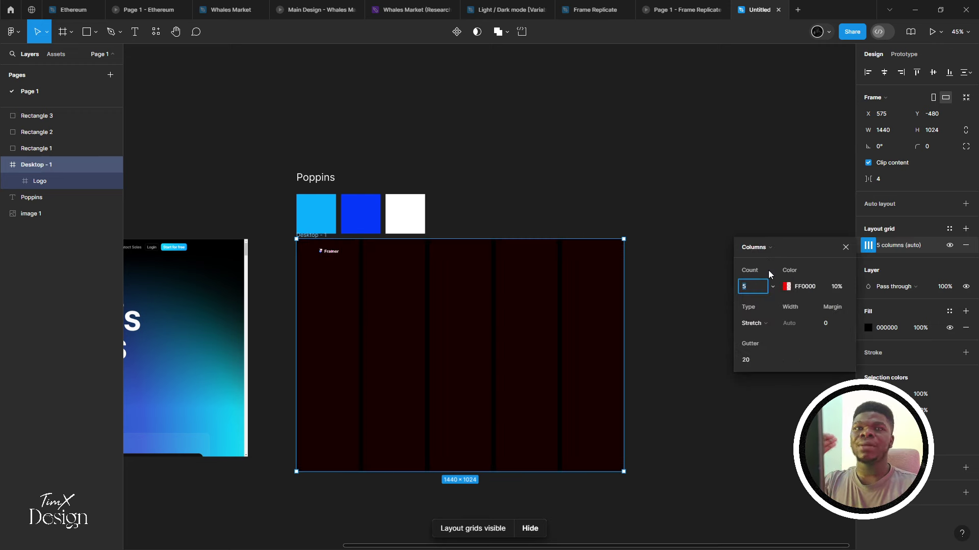
{"action": "key", "text": "Return"}
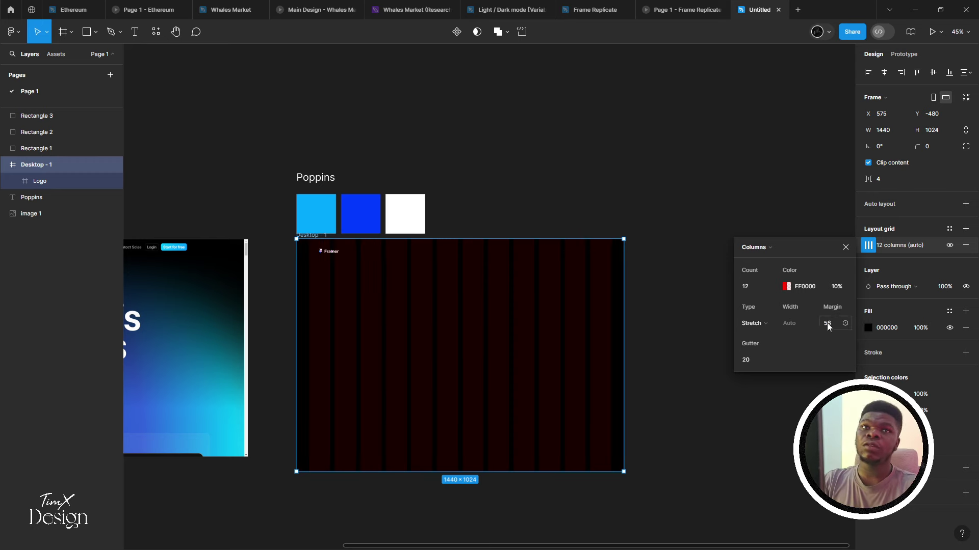
{"action": "left_click", "coordinate": [828, 323]}
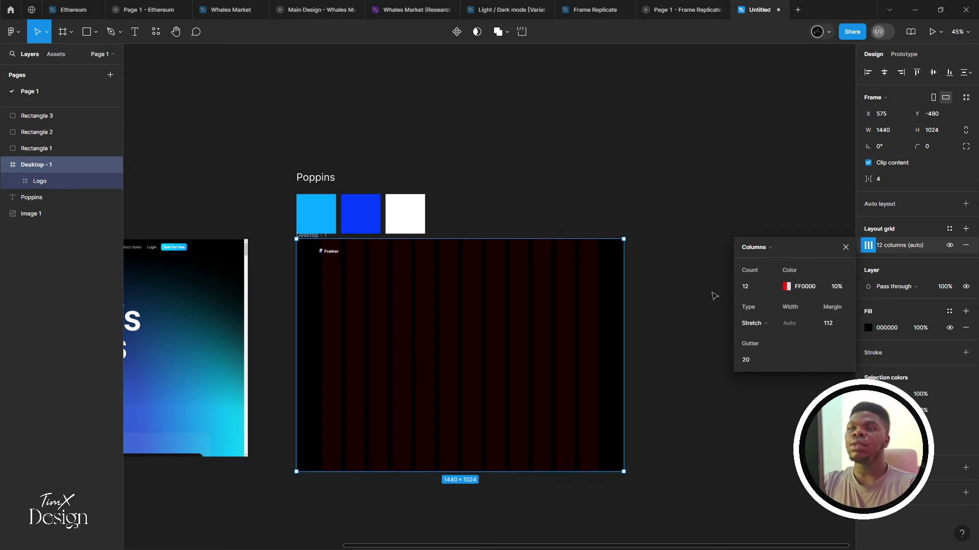
Align the Logo frame with the left edge of the first grid column, at X 112
{"action": "scroll", "coordinate": [323, 249], "scroll_direction": "up", "scroll_amount": 10}
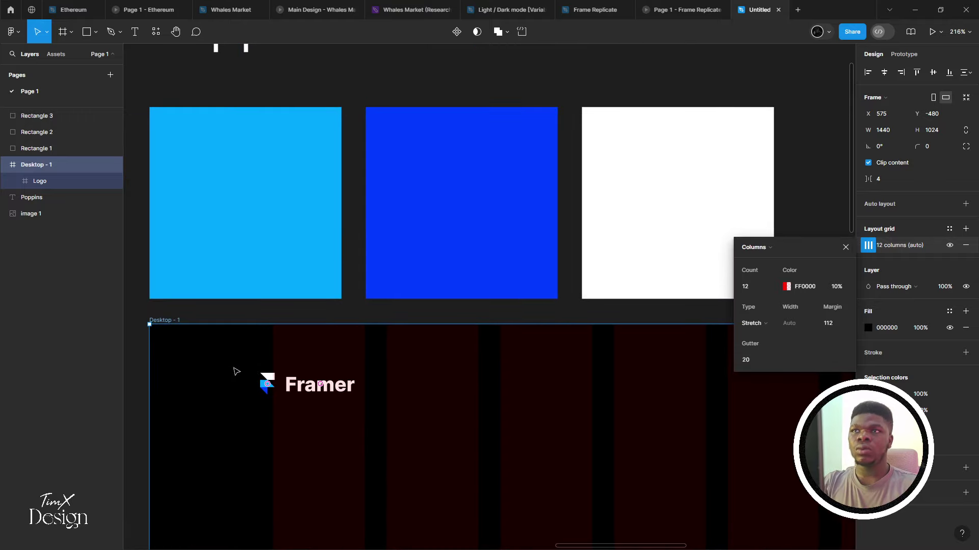
{"action": "left_click_drag", "start_coordinate": [232, 365], "coordinate": [339, 416]}
{"action": "left_click_drag", "start_coordinate": [280, 386], "coordinate": [740, 319]}
Convert the Logo frame in Desktop - 1 into a component
{"action": "scroll", "coordinate": [303, 390], "scroll_direction": "down", "scroll_amount": 6}
{"action": "scroll", "coordinate": [294, 376], "scroll_direction": "down", "scroll_amount": 1}
{"action": "scroll", "coordinate": [613, 255], "scroll_direction": "up", "scroll_amount": 1}
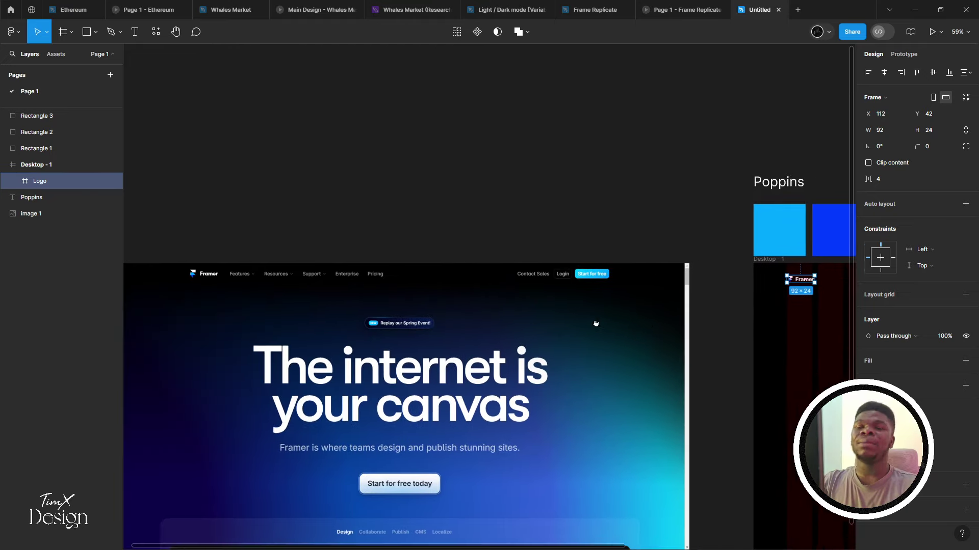
{"action": "left_click_drag", "start_coordinate": [597, 324], "coordinate": [331, 324]}
{"action": "scroll", "coordinate": [570, 260], "scroll_direction": "up", "scroll_amount": 3}
{"action": "left_click_drag", "start_coordinate": [521, 333], "coordinate": [436, 465]}
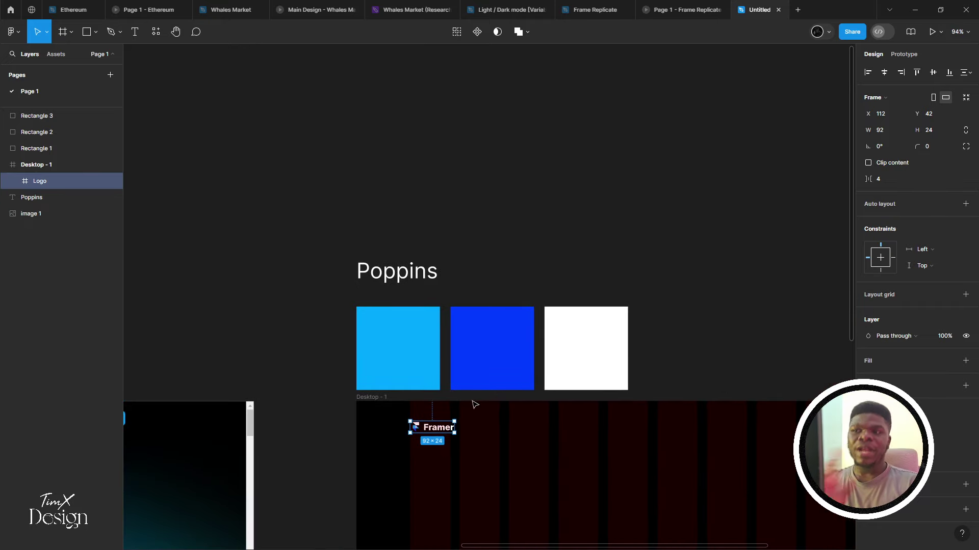
{"action": "scroll", "coordinate": [392, 476], "scroll_direction": "up", "scroll_amount": 5}
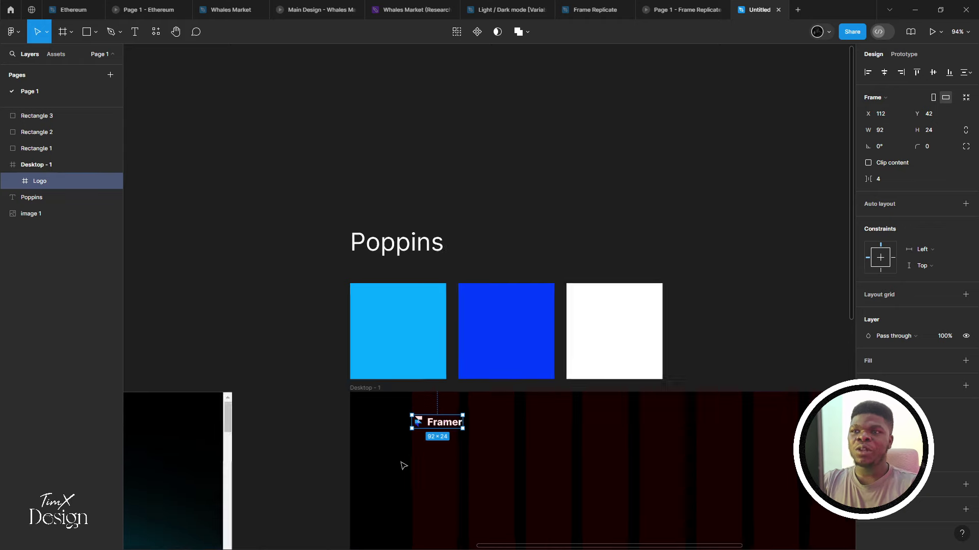
{"action": "key", "text": "ctrl+alt+k"}
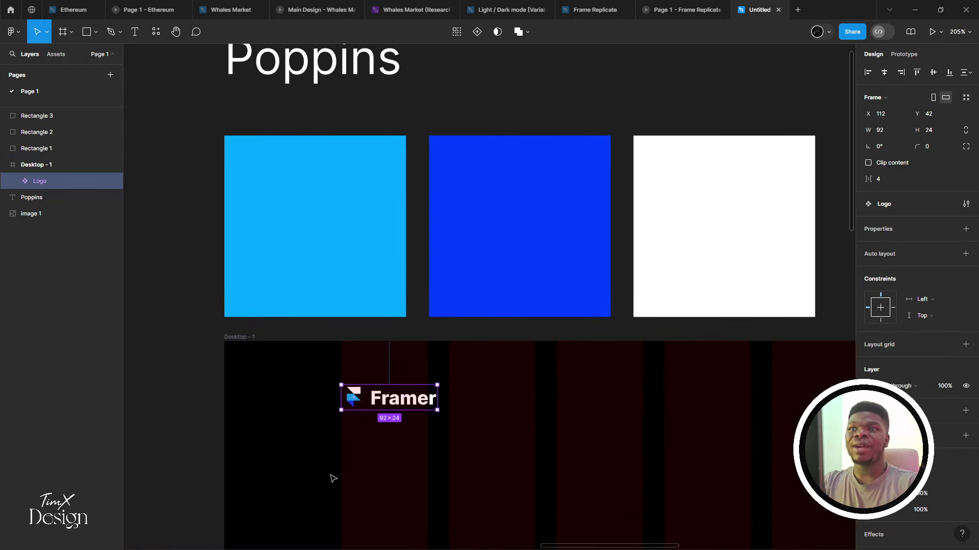
Move the main Logo component above the Poppins text, and paste an instance into Desktop - 1 at X 112, Y 42
{"action": "scroll", "coordinate": [387, 442], "scroll_direction": "down", "scroll_amount": 4}
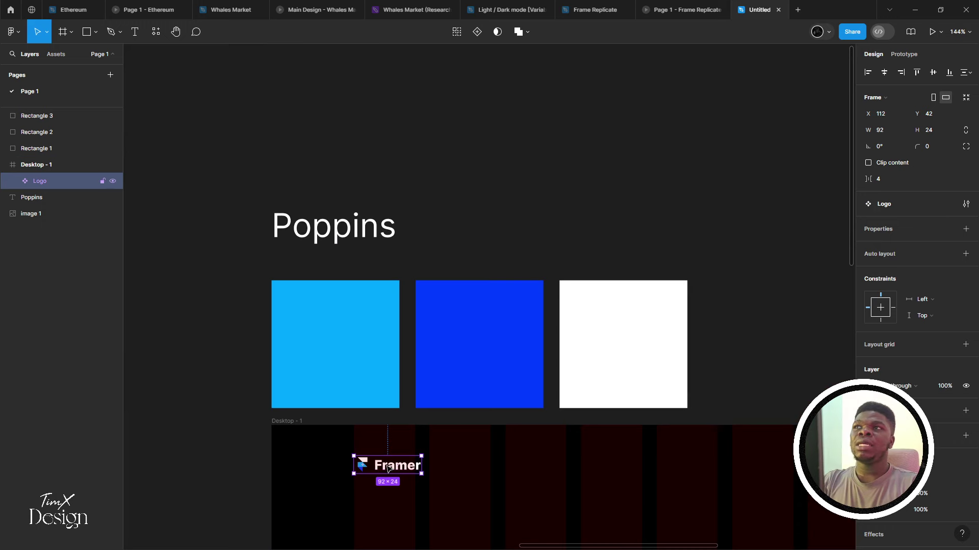
{"action": "left_click_drag", "start_coordinate": [389, 468], "coordinate": [387, 101]}
{"action": "scroll", "coordinate": [362, 398], "scroll_direction": "down", "scroll_amount": 1}
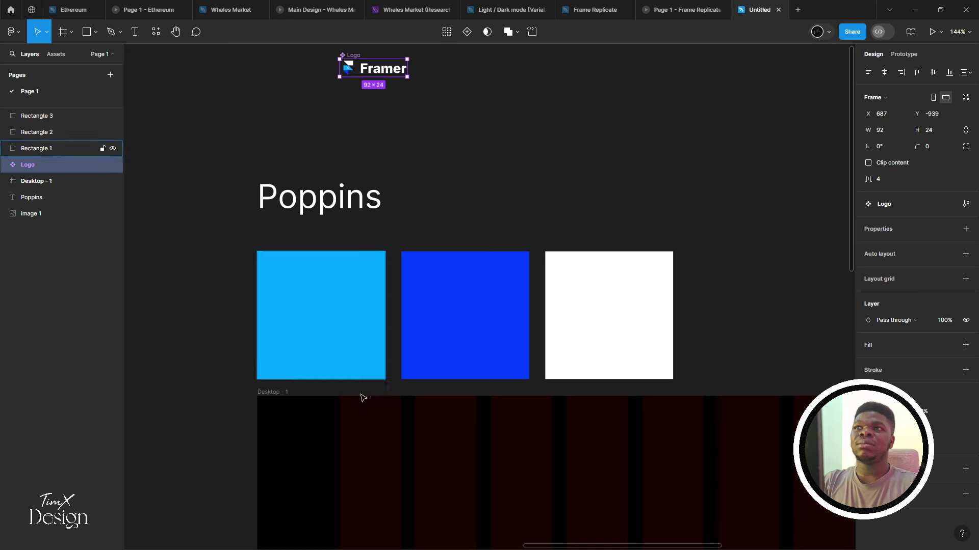
{"action": "left_click", "coordinate": [366, 459]}
{"action": "key", "text": "ctrl+v"}
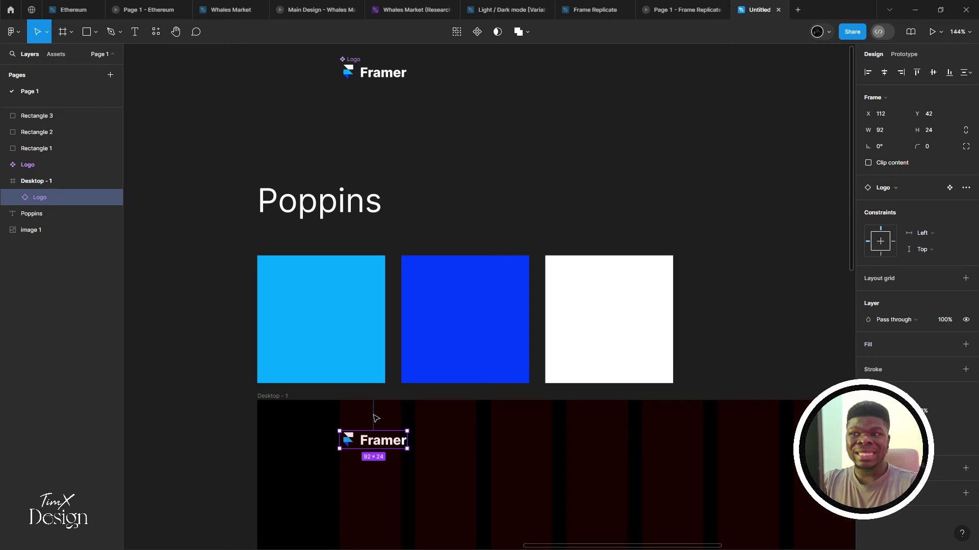
Test the instance by replacing the Framer text in the main Logo component with "sddsgd", and undo the edit
{"action": "left_click", "coordinate": [344, 54]}
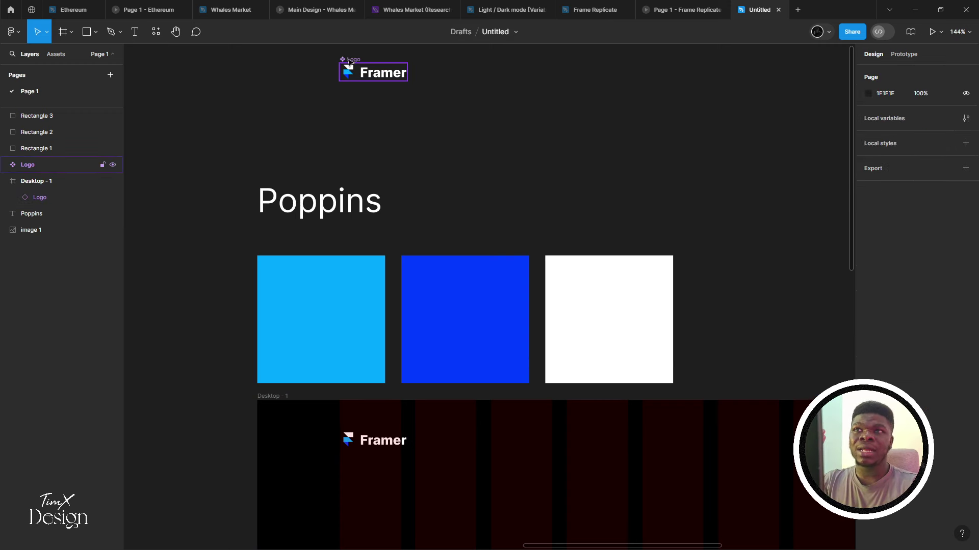
{"action": "left_click", "coordinate": [347, 70]}
{"action": "left_click", "coordinate": [366, 442]}
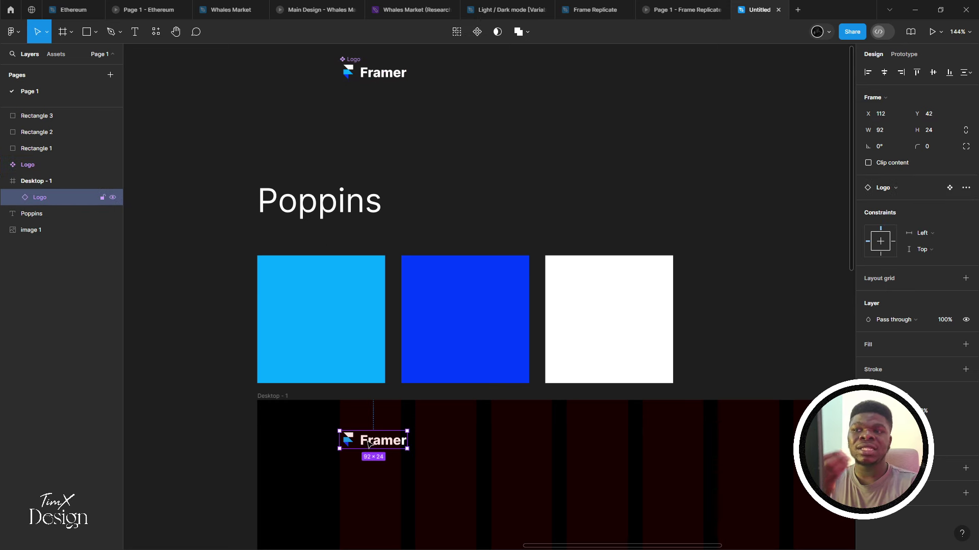
{"action": "double_click", "coordinate": [380, 77]}
{"action": "double_click", "coordinate": [378, 78]}
{"action": "type", "text": "sddsgdfg"}
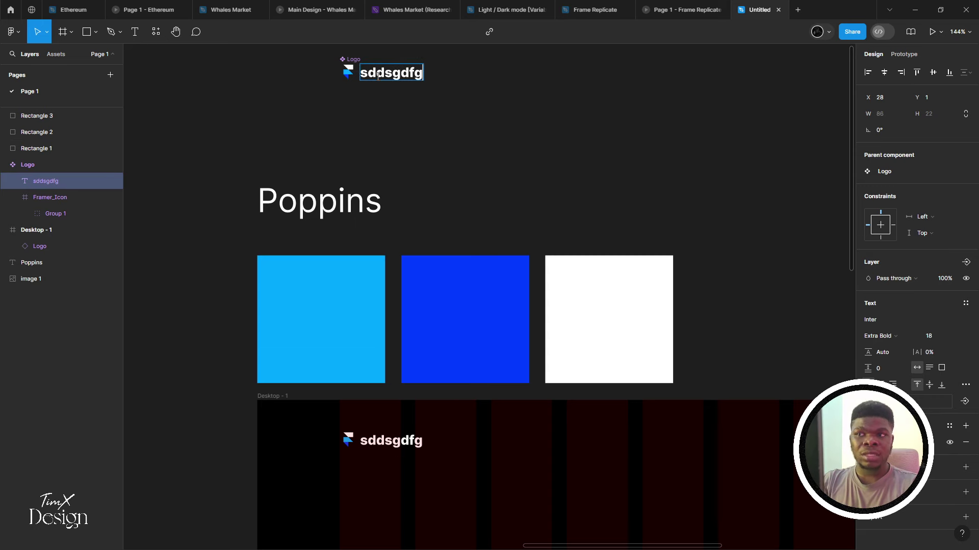
{"action": "key", "text": "ctrl+z"}
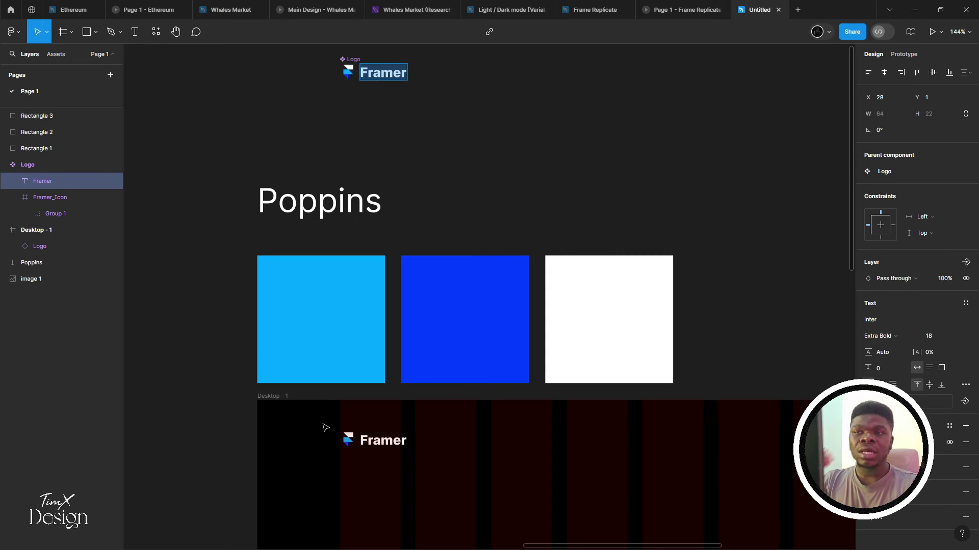
{"action": "left_click", "coordinate": [364, 434], "text": "ctrl"}
{"action": "left_click", "coordinate": [357, 426]}
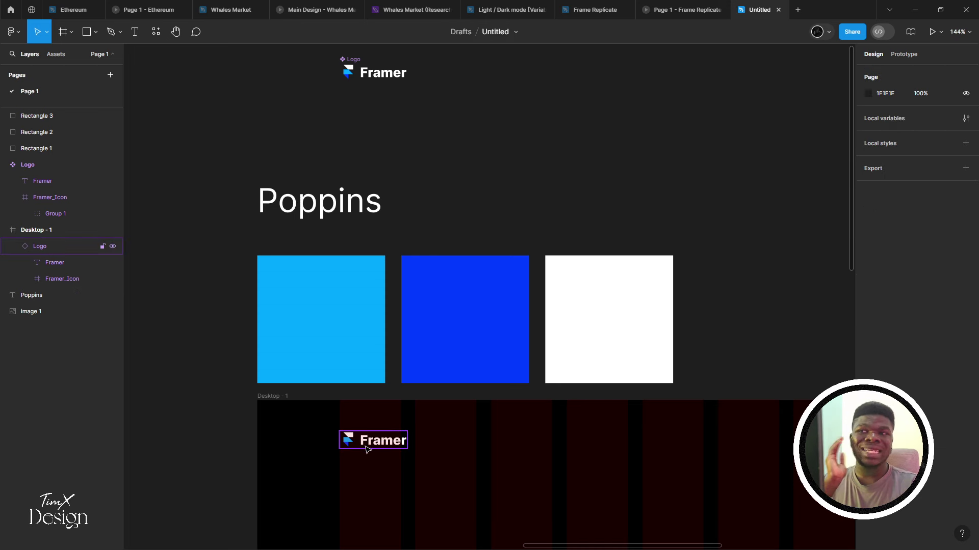
Examine the navigation links beside the Framer logo in the reference homepage image
{"action": "left_click_drag", "start_coordinate": [351, 448], "coordinate": [320, 451]}
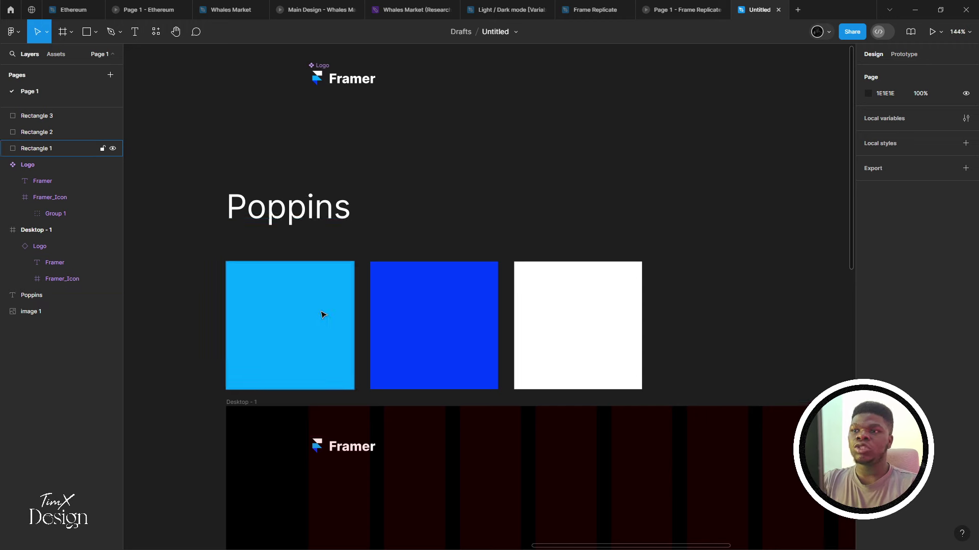
{"action": "scroll", "coordinate": [324, 313], "scroll_direction": "down", "scroll_amount": 2}
{"action": "left_click", "coordinate": [332, 442]}
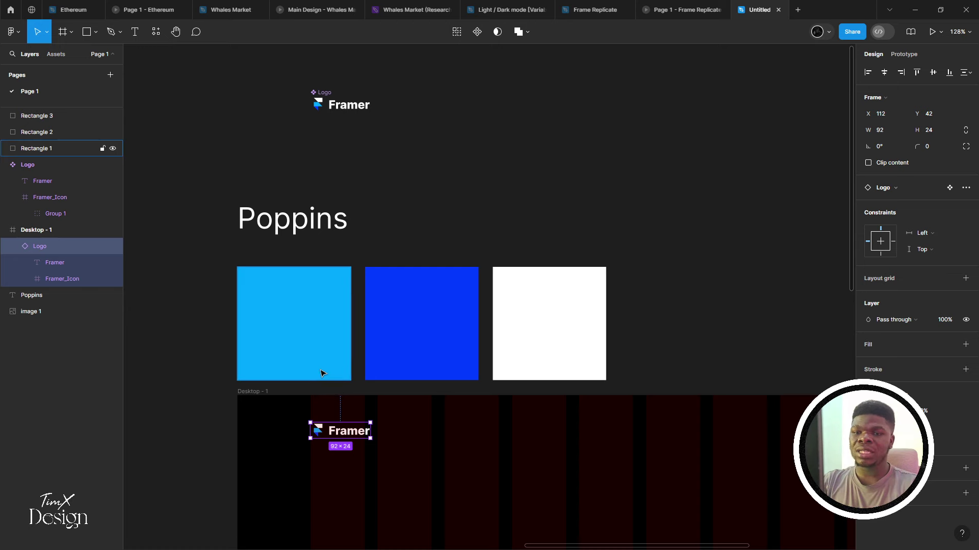
{"action": "scroll", "coordinate": [312, 358], "scroll_direction": "down", "scroll_amount": 5}
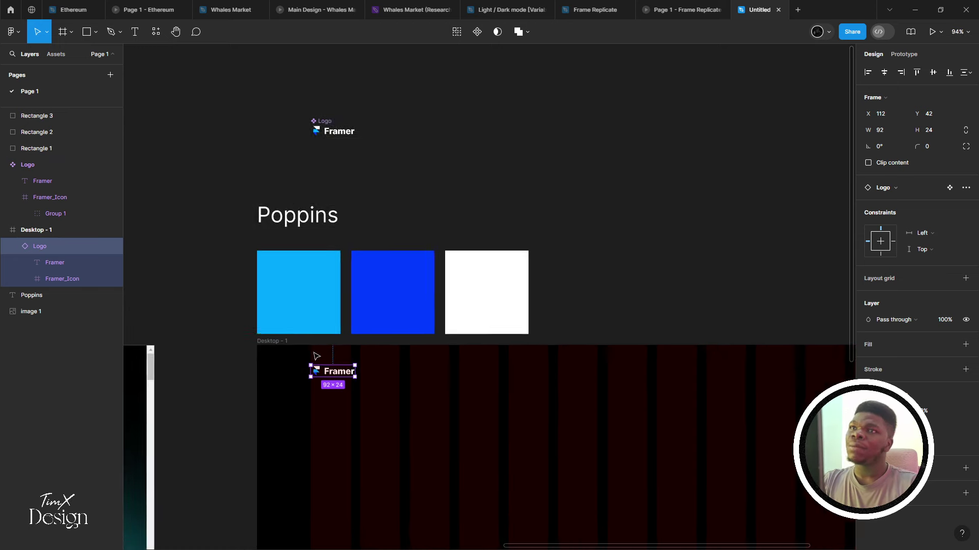
{"action": "scroll", "coordinate": [437, 367], "scroll_direction": "down", "scroll_amount": 5}
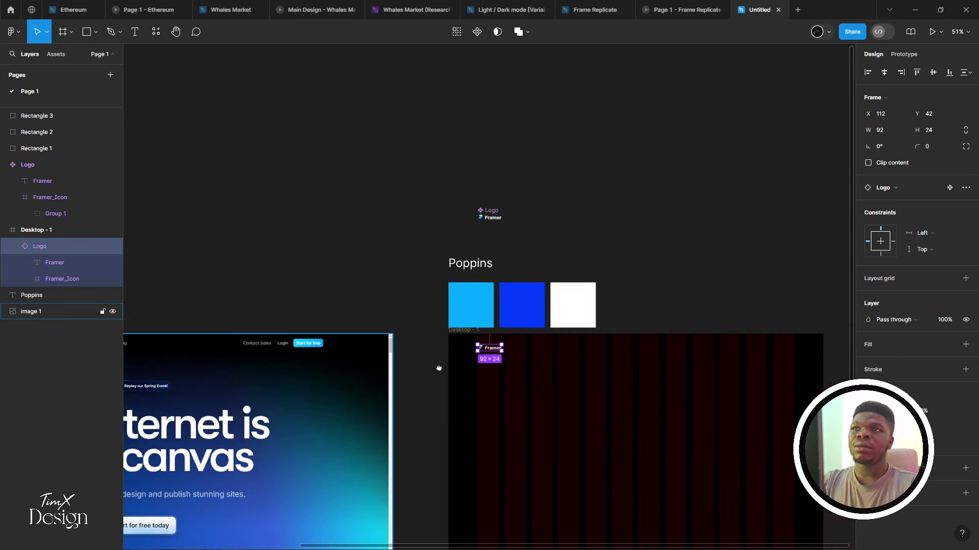
{"action": "scroll", "coordinate": [241, 331], "scroll_direction": "left", "scroll_amount": 5}
{"action": "scroll", "coordinate": [241, 332], "scroll_direction": "up", "scroll_amount": 5}
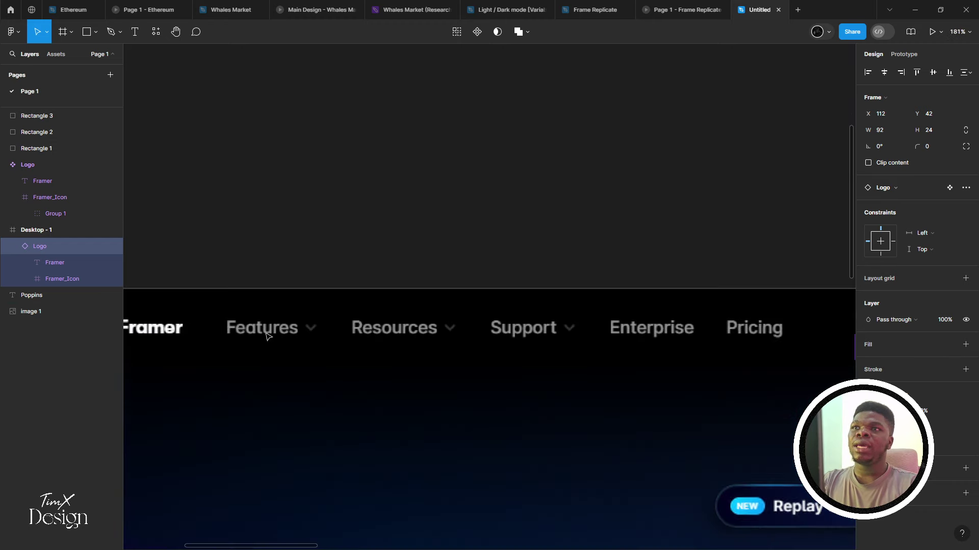
{"action": "scroll", "coordinate": [267, 329], "scroll_direction": "down", "scroll_amount": 10}
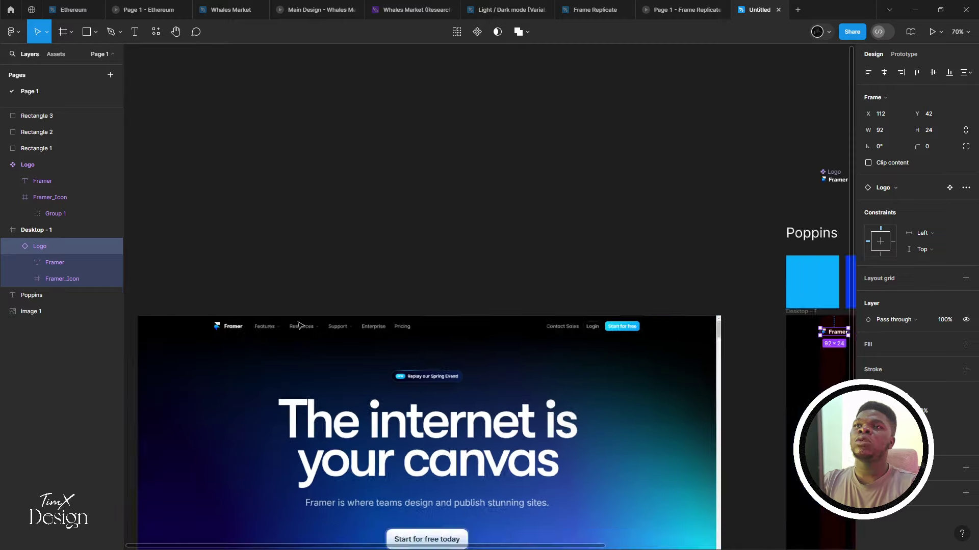
Examine the reference header's link row from Features to Pricing, and compare it with the Desktop - 1 header area
{"action": "scroll", "coordinate": [416, 332], "scroll_direction": "up", "scroll_amount": 3}
{"action": "scroll", "coordinate": [221, 380], "scroll_direction": "left", "scroll_amount": 5}
{"action": "scroll", "coordinate": [371, 343], "scroll_direction": "up", "scroll_amount": 6}
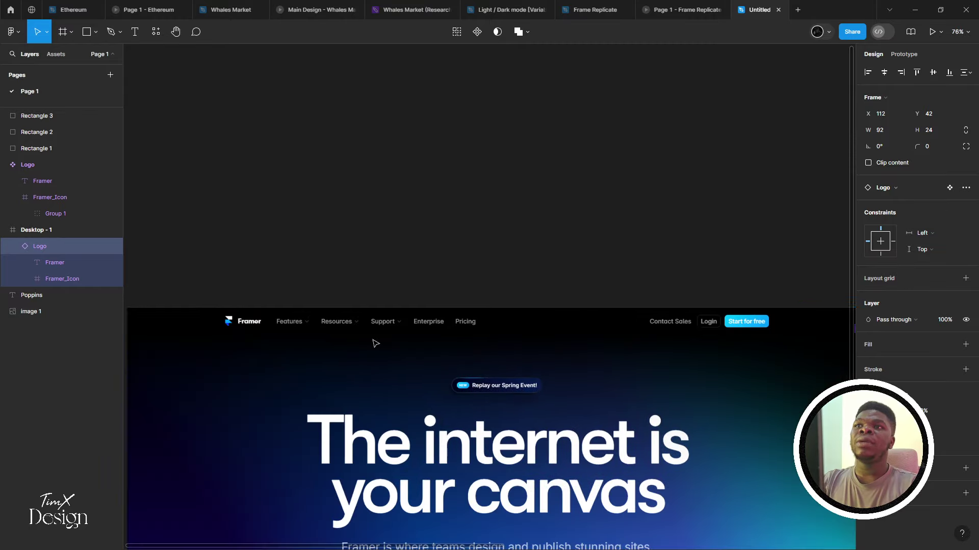
{"action": "scroll", "coordinate": [255, 324], "scroll_direction": "up", "scroll_amount": 2}
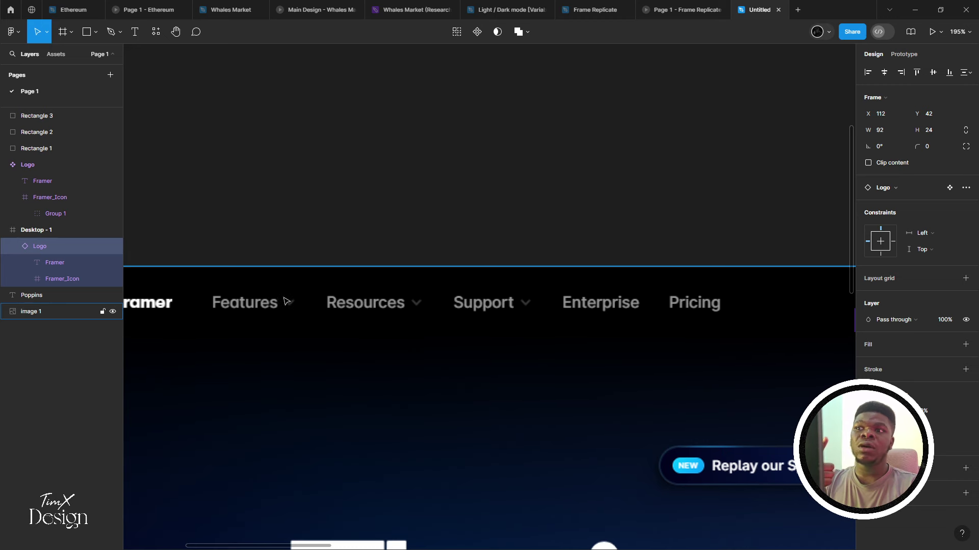
{"action": "scroll", "coordinate": [587, 317], "scroll_direction": "down", "scroll_amount": 8}
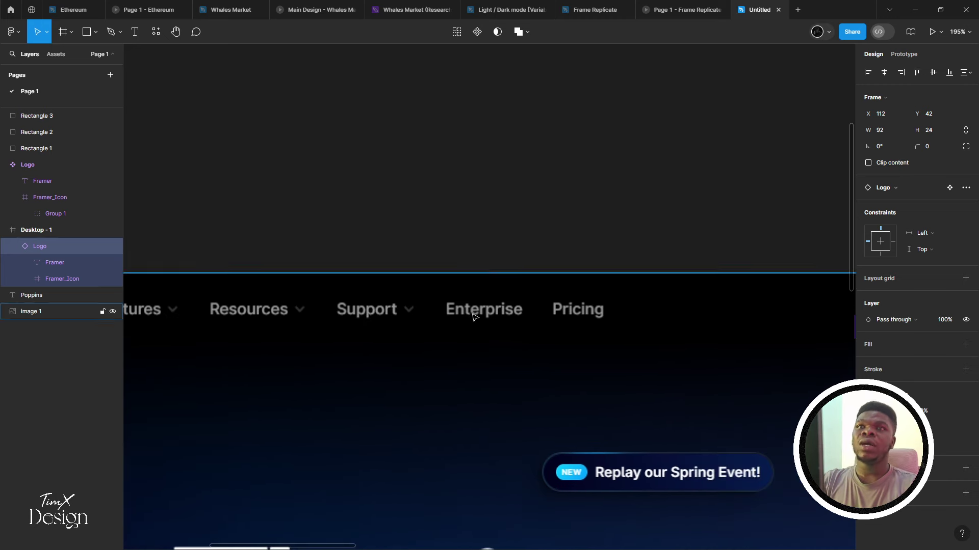
{"action": "left_click_drag", "start_coordinate": [500, 310], "coordinate": [242, 345]}
{"action": "left_click_drag", "start_coordinate": [604, 259], "coordinate": [269, 331]}
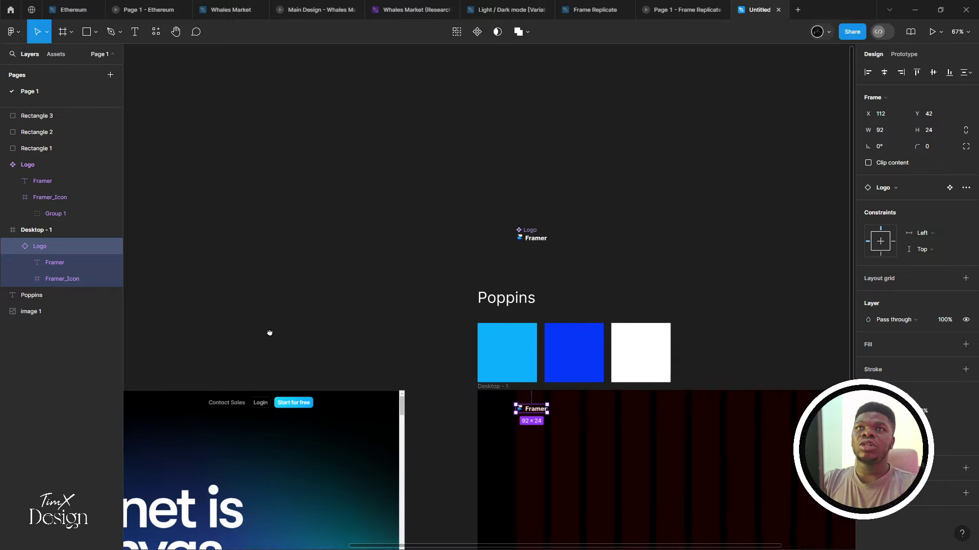
{"action": "scroll", "coordinate": [408, 287], "scroll_direction": "up", "scroll_amount": 4}
{"action": "left_click_drag", "start_coordinate": [429, 293], "coordinate": [602, 221]}
{"action": "left_click_drag", "start_coordinate": [431, 266], "coordinate": [802, 216]}
{"action": "scroll", "coordinate": [286, 314], "scroll_direction": "down", "scroll_amount": 5}
{"action": "scroll", "coordinate": [450, 279], "scroll_direction": "left", "scroll_amount": 3}
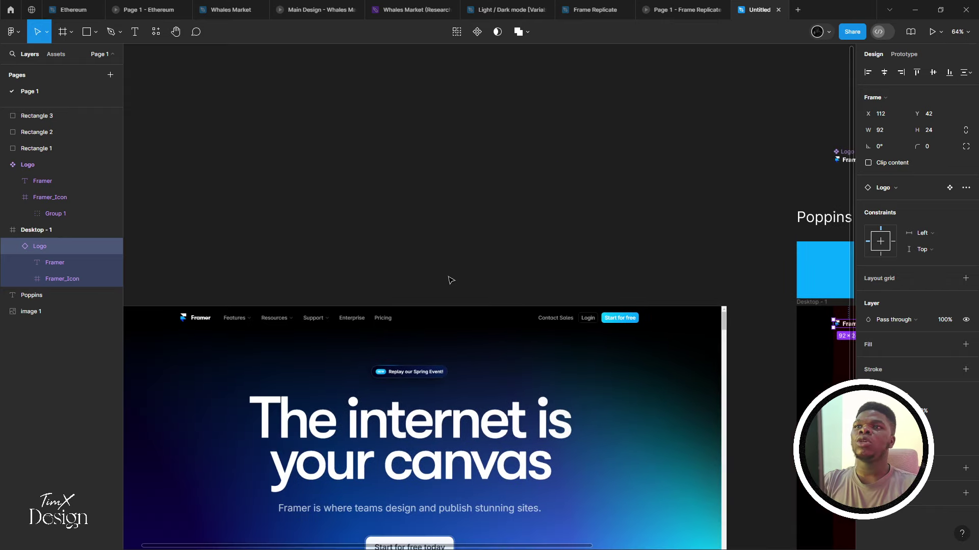
Add a text layer reading "Features" on the empty canvas beside the main Logo component
{"action": "scroll", "coordinate": [306, 306], "scroll_direction": "right", "scroll_amount": 8}
{"action": "scroll", "coordinate": [436, 218], "scroll_direction": "up", "scroll_amount": 6}
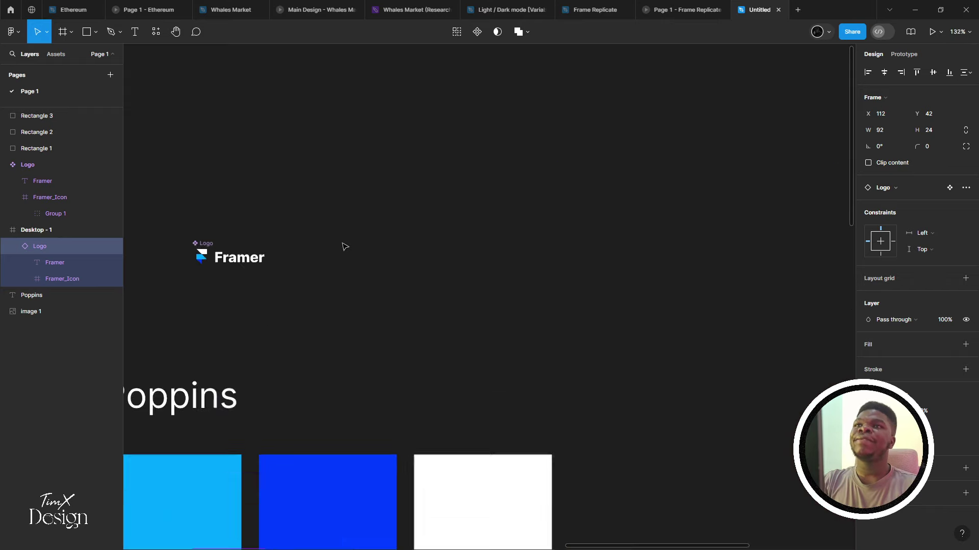
{"action": "key", "text": "t"}
{"action": "left_click", "coordinate": [369, 238]}
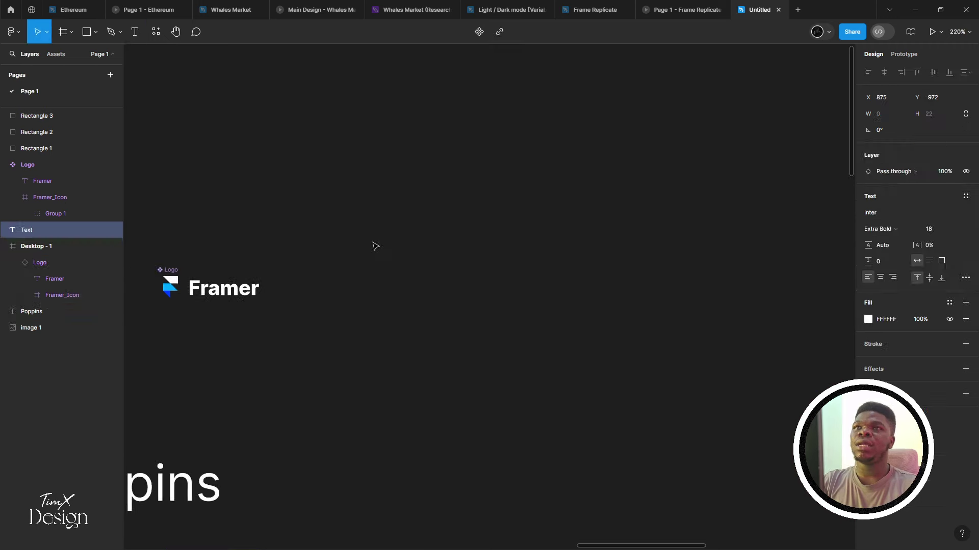
{"action": "scroll", "coordinate": [410, 243], "scroll_direction": "up", "scroll_amount": 2}
{"action": "type", "text": "Feature"}
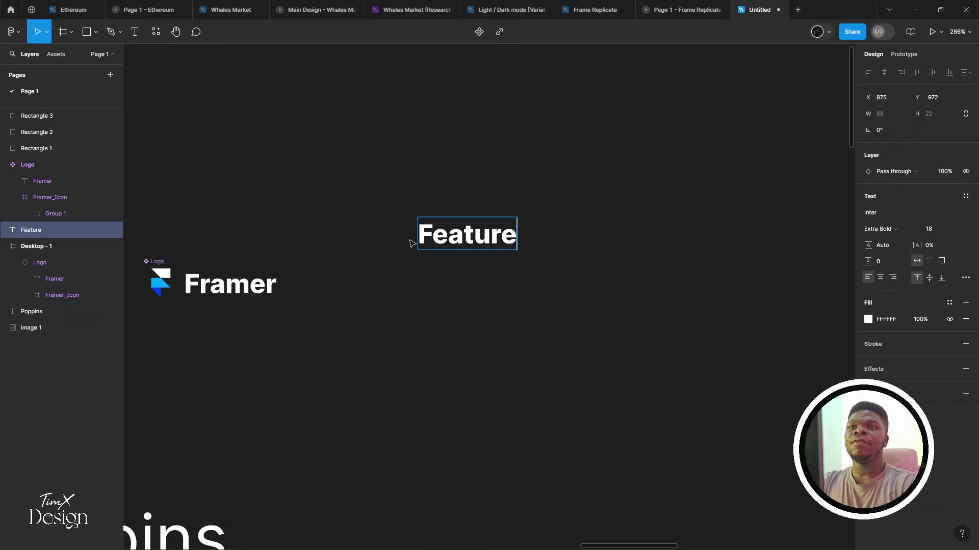
{"action": "scroll", "coordinate": [410, 242], "scroll_direction": "down", "scroll_amount": 6}
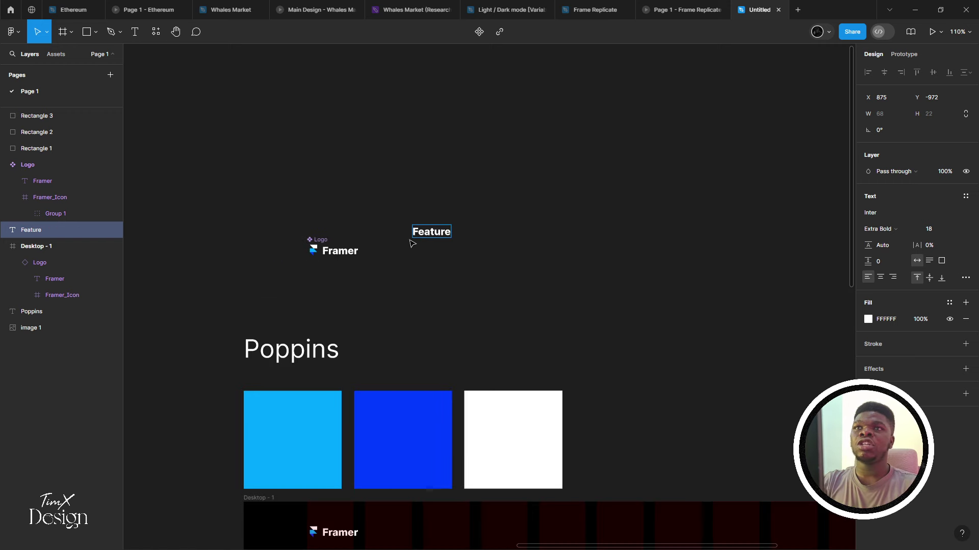
{"action": "type", "text": "s"}
{"action": "scroll", "coordinate": [432, 234], "scroll_direction": "up", "scroll_amount": 5}
{"action": "key", "text": "Escape"}
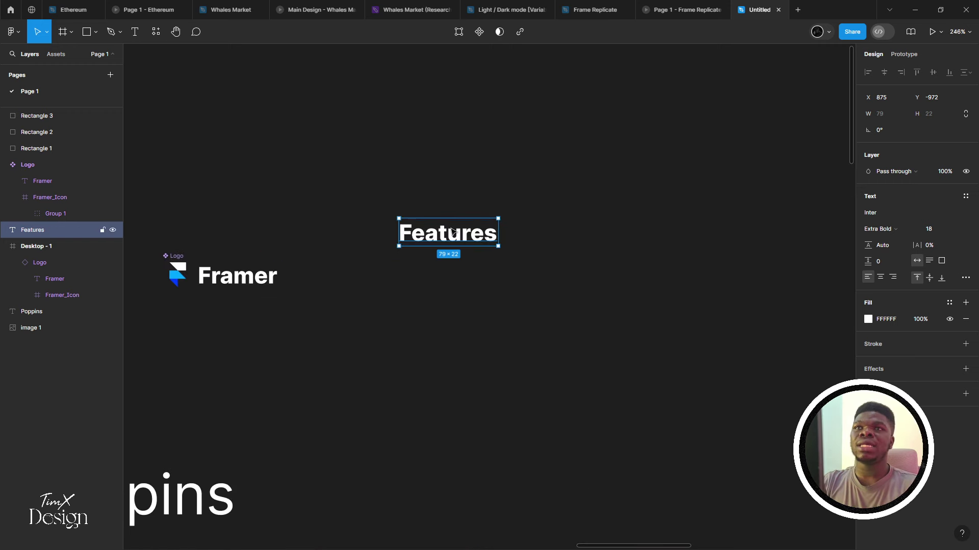
Set the Features text's font size to 16 and place it beside the main Logo component at X 823, Y -936
{"action": "left_click", "coordinate": [930, 228]}
{"action": "key", "text": "Down"}
{"action": "key", "text": "Down"}
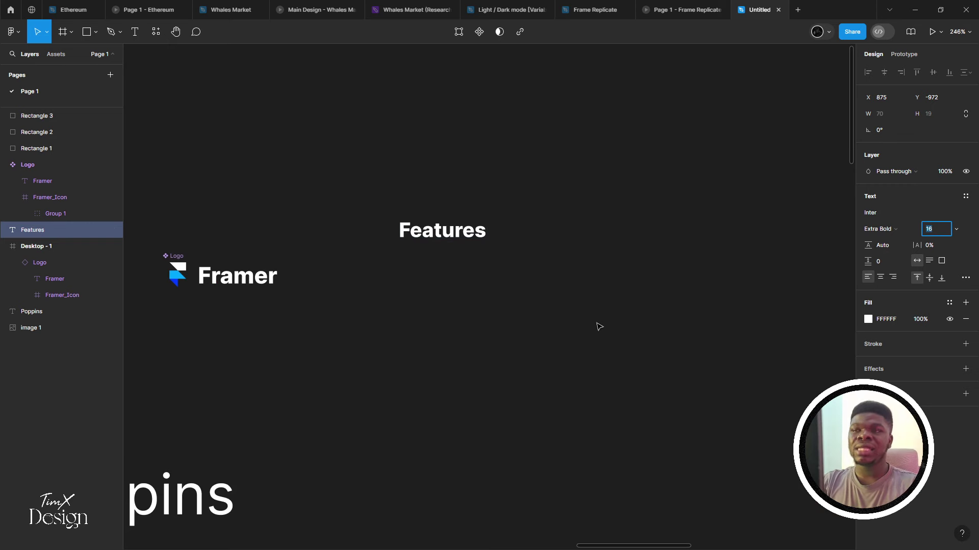
{"action": "scroll", "coordinate": [458, 262], "scroll_direction": "down", "scroll_amount": 3}
{"action": "left_click_drag", "start_coordinate": [480, 195], "coordinate": [428, 257]}
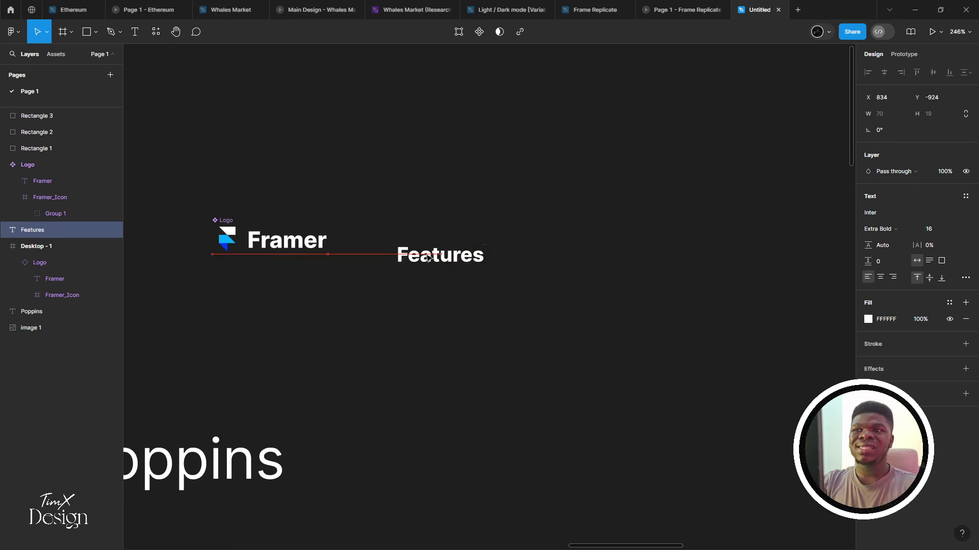
{"action": "scroll", "coordinate": [455, 268], "scroll_direction": "down", "scroll_amount": 2}
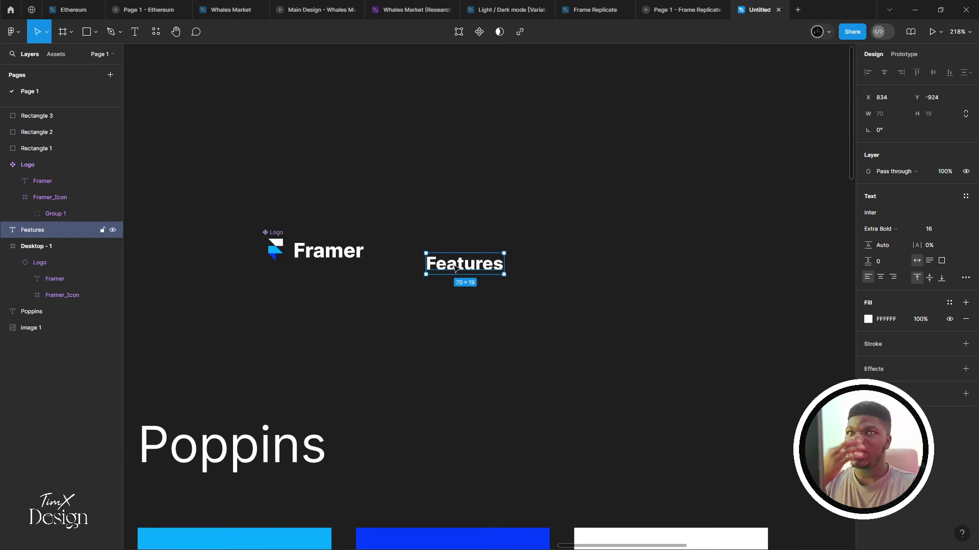
{"action": "left_click_drag", "start_coordinate": [455, 267], "coordinate": [445, 256]}
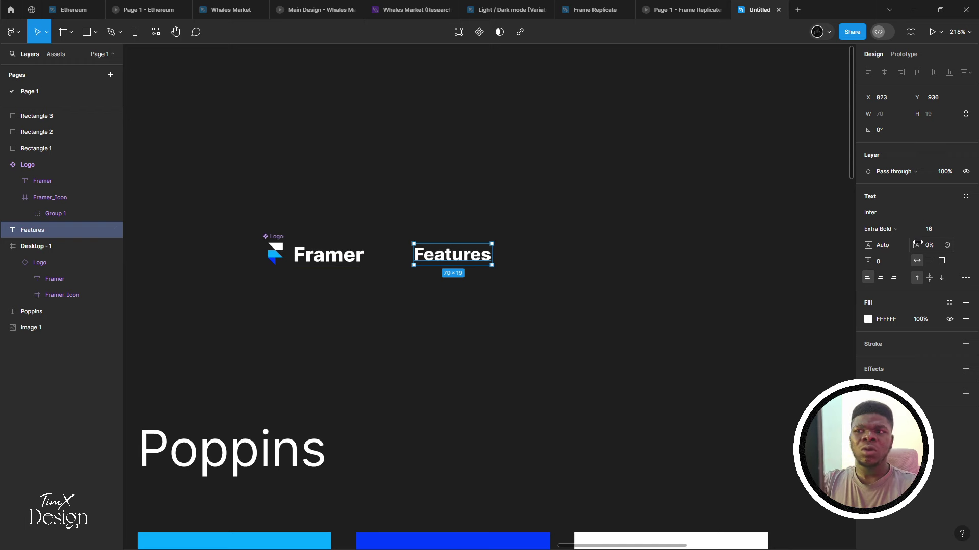
Set the Features text's font weight to Medium and convert the text into a component
{"action": "left_click", "coordinate": [882, 230]}
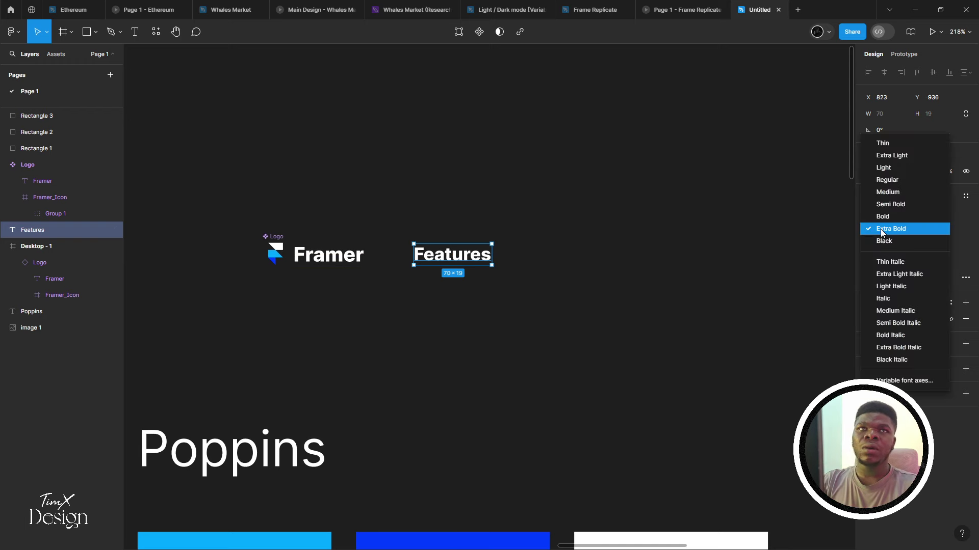
{"action": "left_click", "coordinate": [887, 196]}
{"action": "scroll", "coordinate": [443, 112], "scroll_direction": "down", "scroll_amount": 1}
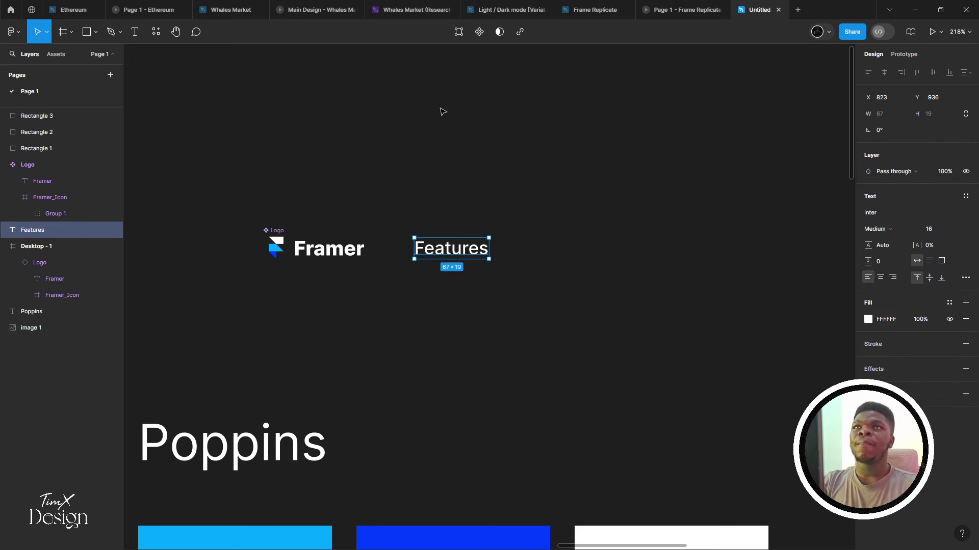
{"action": "left_click", "coordinate": [479, 32]}
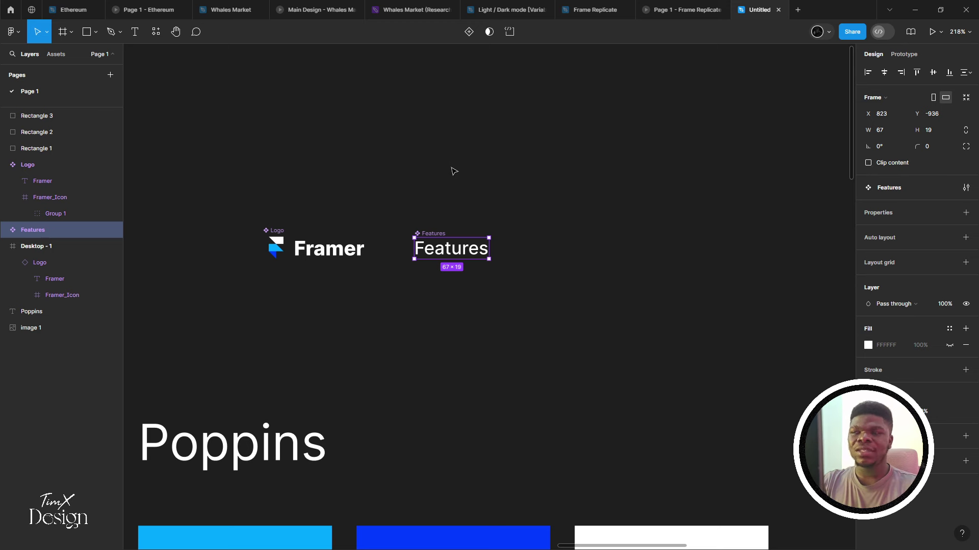
{"action": "scroll", "coordinate": [440, 247], "scroll_direction": "up", "scroll_amount": 3}
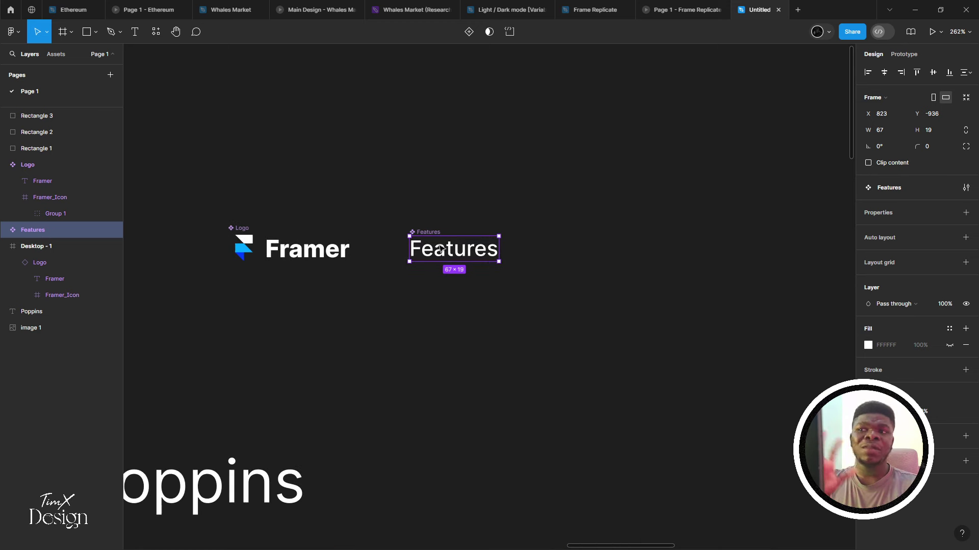
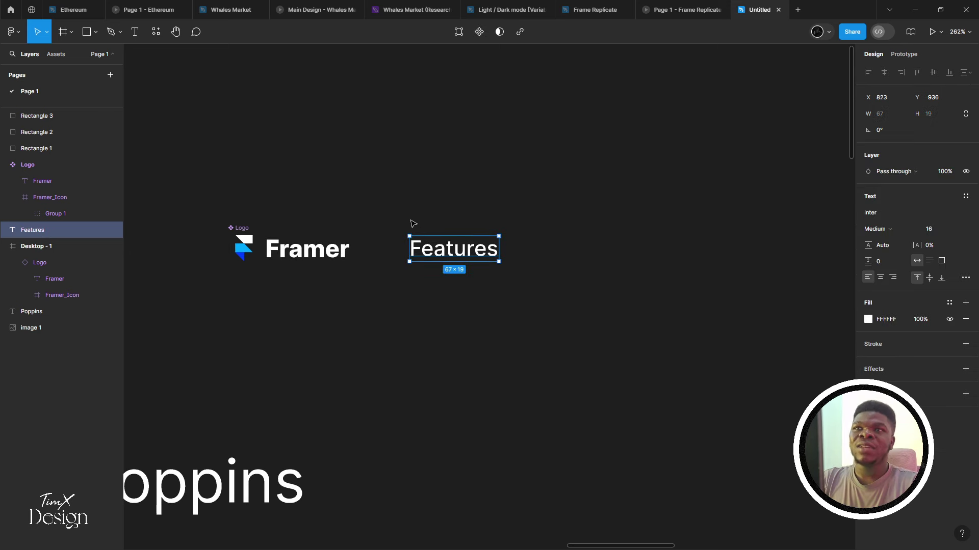
Undo the component conversion, recreate the Features text as a component, and add auto layout to it
{"action": "key", "text": "ctrl+z"}
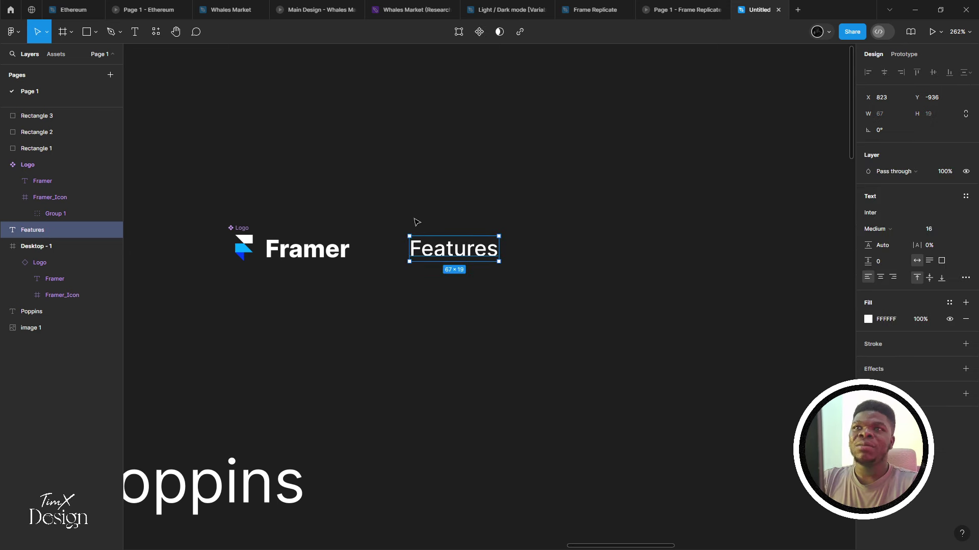
{"action": "left_click", "coordinate": [475, 36]}
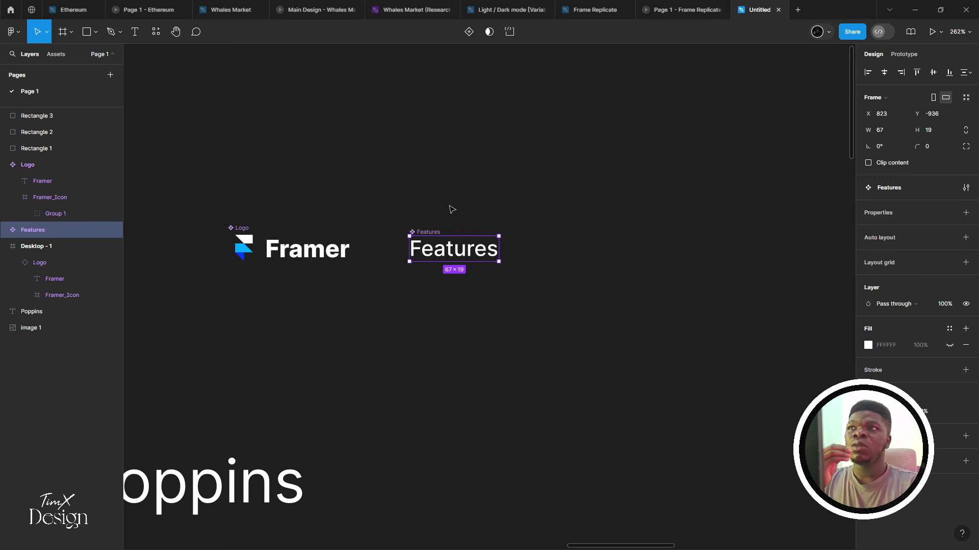
{"action": "right_click", "coordinate": [459, 241]}
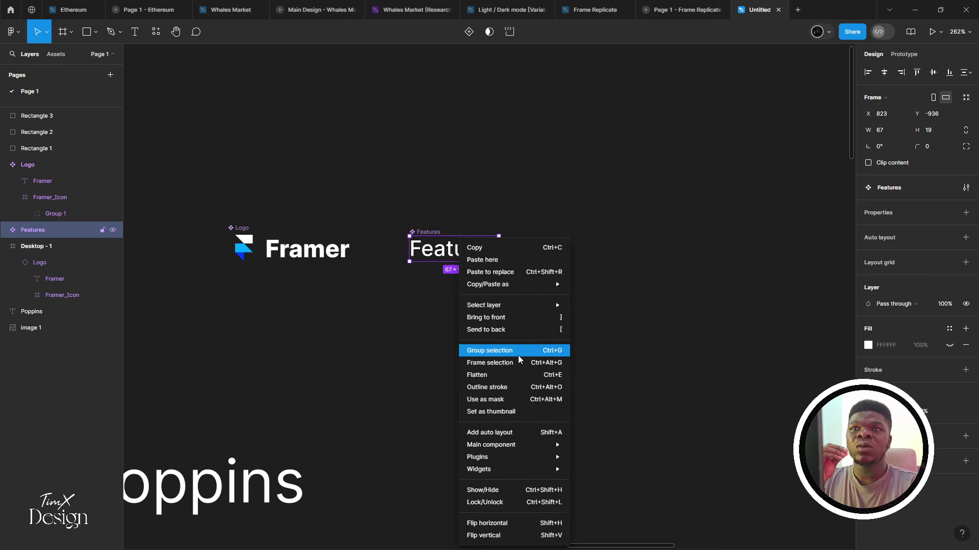
{"action": "left_click", "coordinate": [523, 433]}
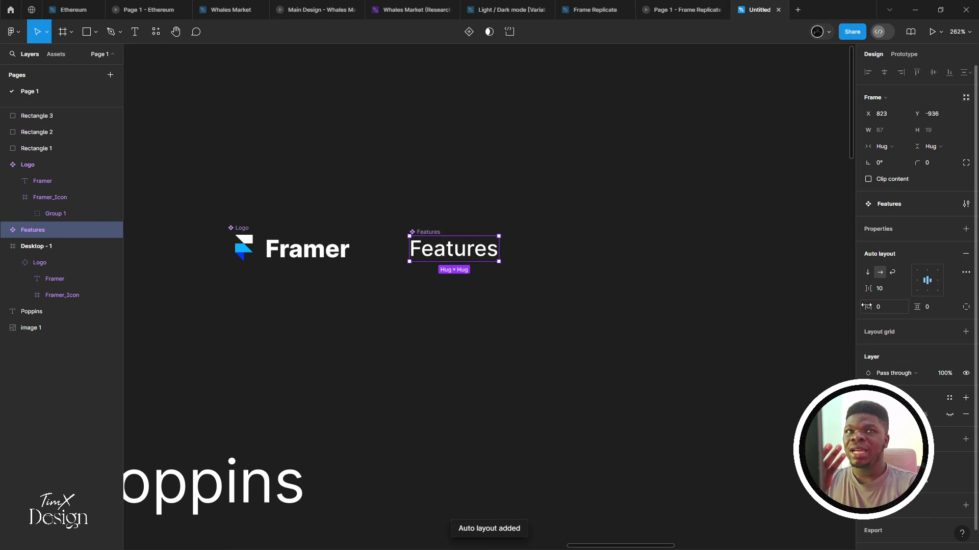
{"action": "left_click_drag", "start_coordinate": [866, 306], "coordinate": [928, 307]}
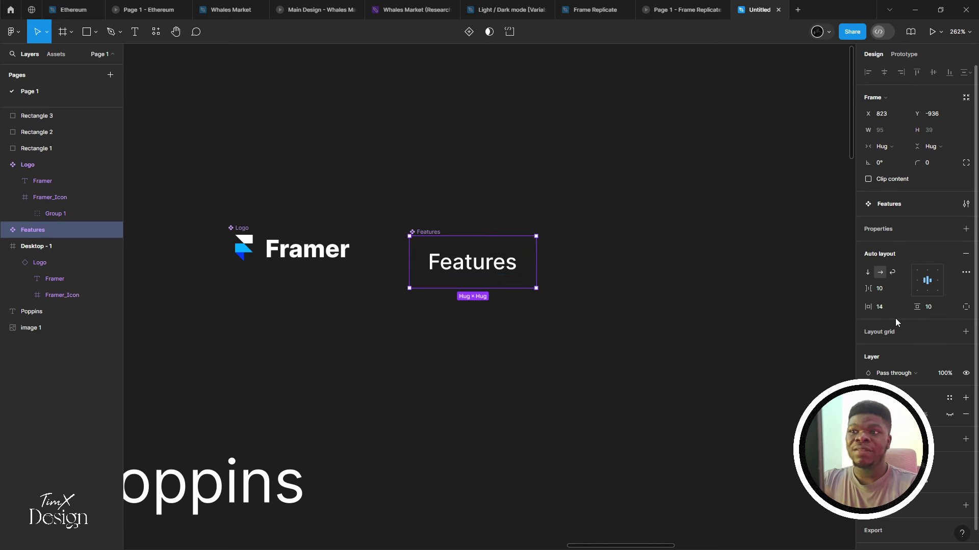
{"action": "key", "text": "ctrl+z"}
{"action": "key", "text": "ctrl+z"}
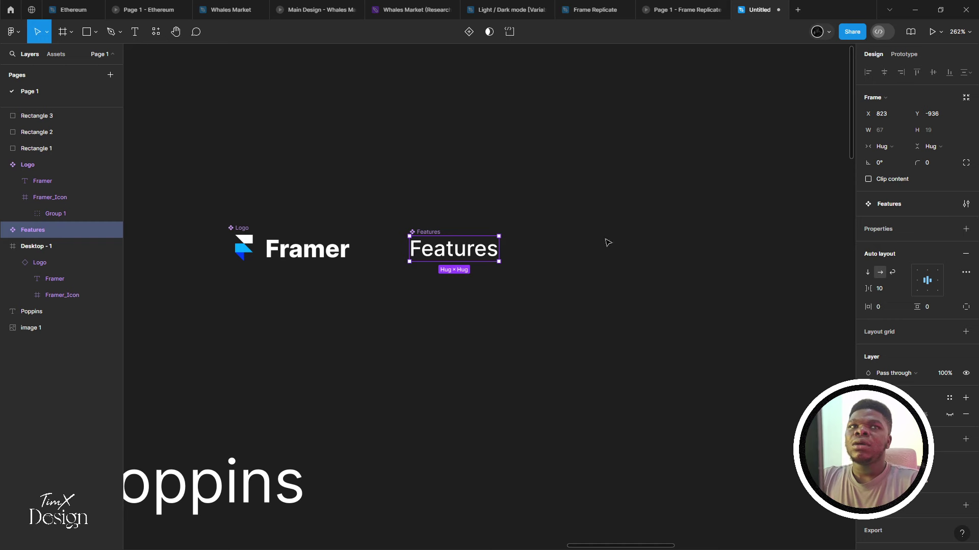
Set the Features component's auto layout padding to 8 horizontally and 4 vertically
{"action": "left_click", "coordinate": [882, 307]}
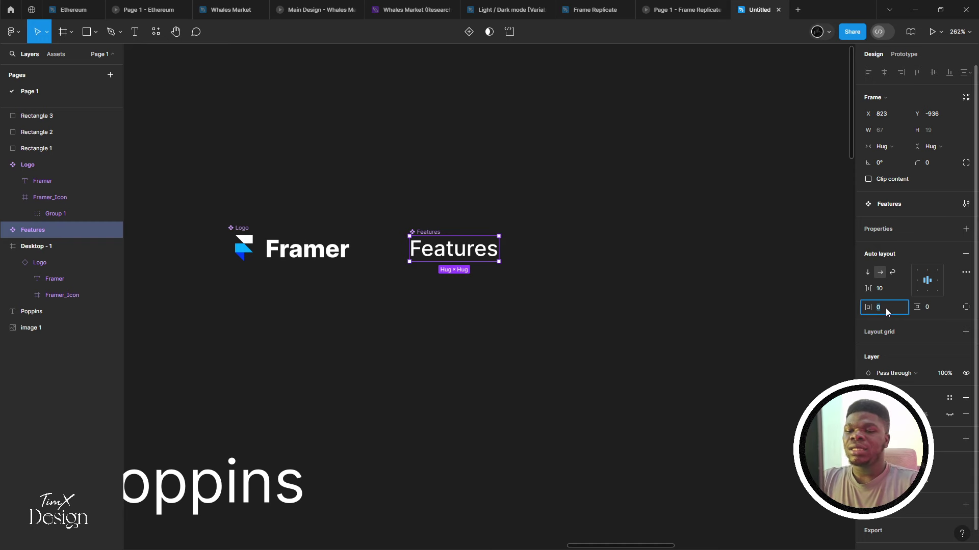
{"action": "key", "text": "Return"}
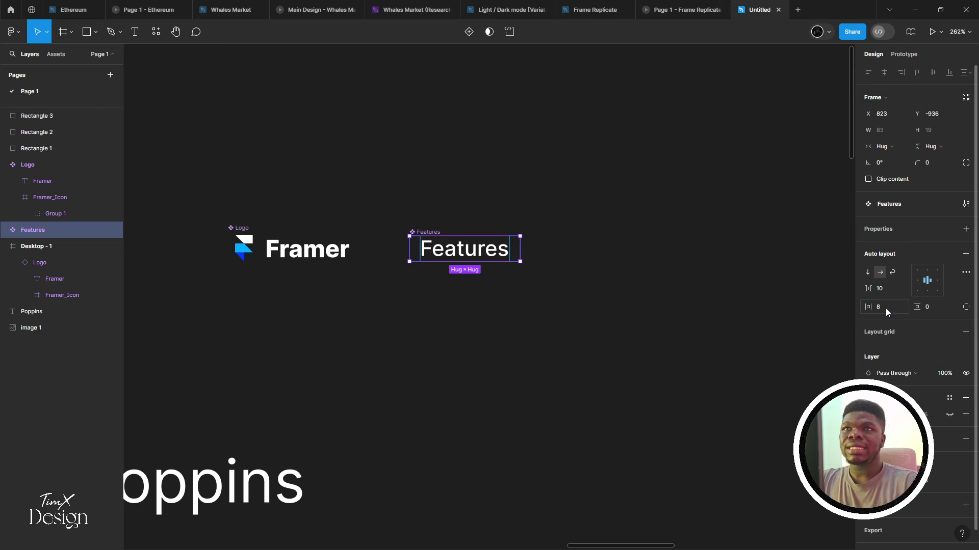
{"action": "left_click", "coordinate": [931, 307]}
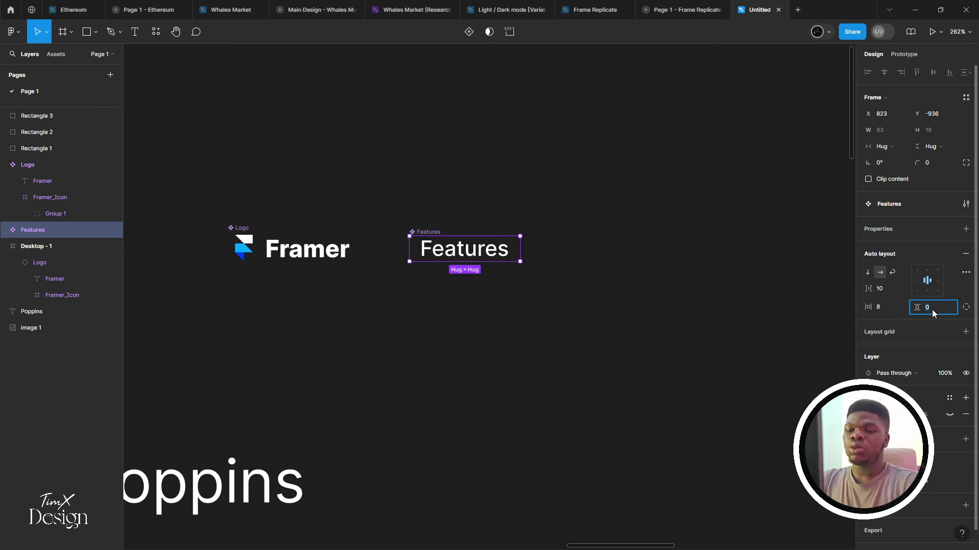
{"action": "key", "text": "Return"}
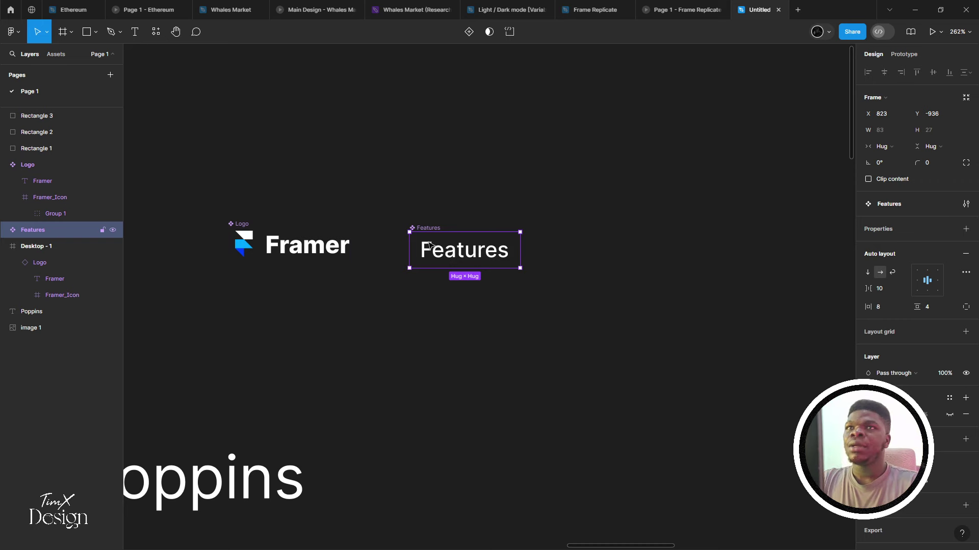
Add a second variant to the Features component and check both variants
{"action": "scroll", "coordinate": [418, 209], "scroll_direction": "right", "scroll_amount": 1}
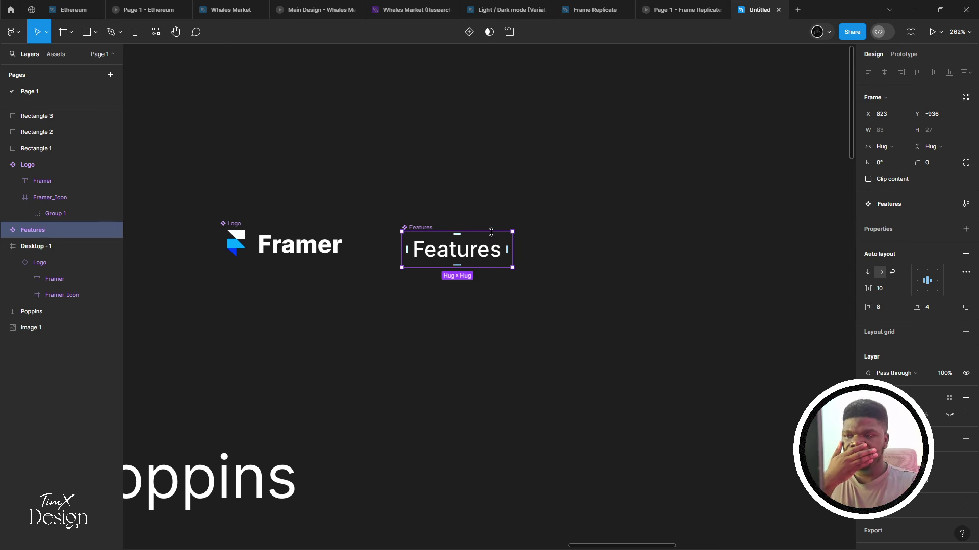
{"action": "left_click", "coordinate": [468, 31]}
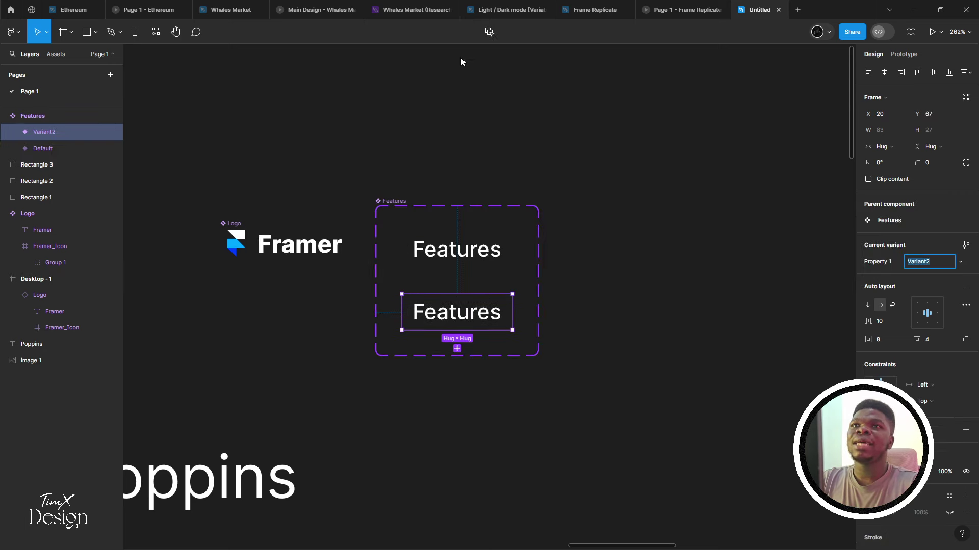
{"action": "scroll", "coordinate": [441, 143], "scroll_direction": "down", "scroll_amount": 1}
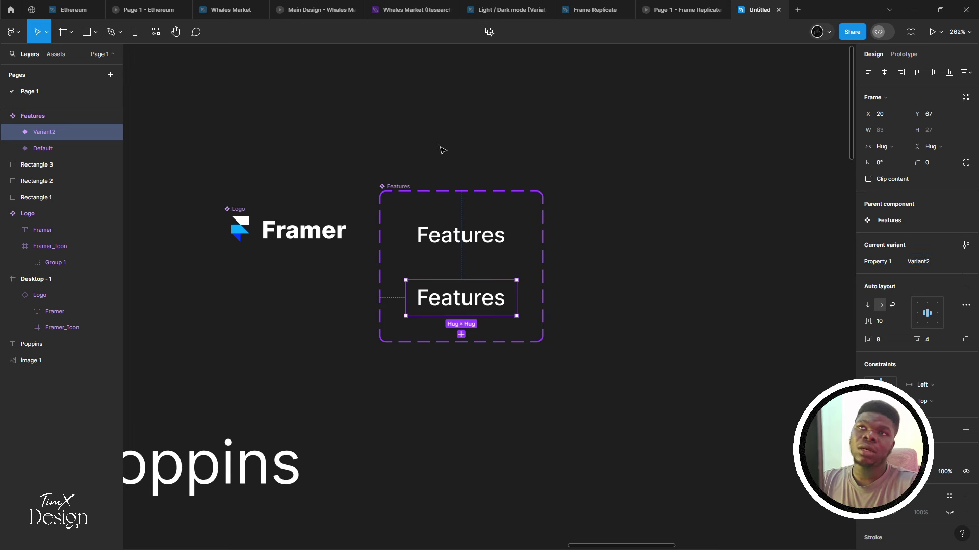
{"action": "left_click", "coordinate": [408, 197]}
{"action": "scroll", "coordinate": [434, 219], "scroll_direction": "down", "scroll_amount": 1}
{"action": "left_click", "coordinate": [445, 236]}
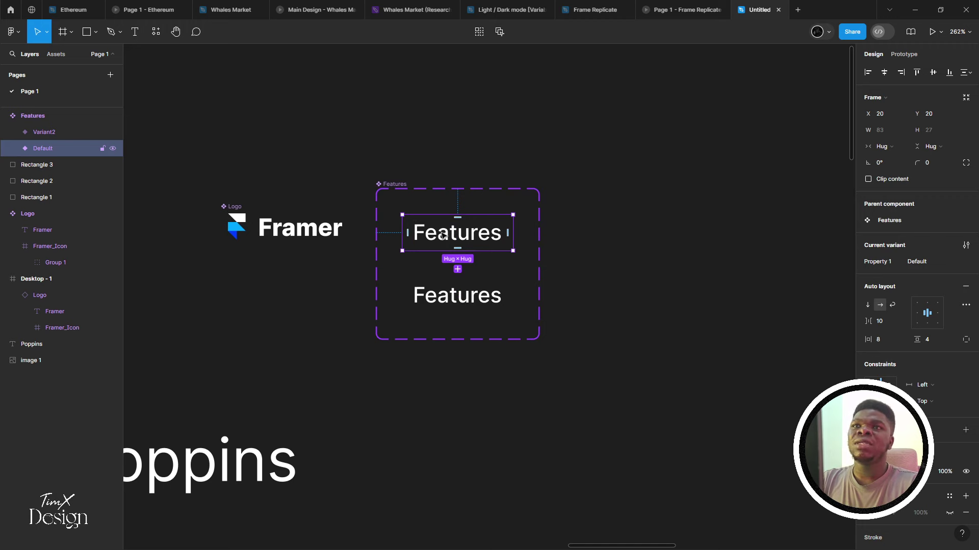
{"action": "left_click", "coordinate": [449, 313]}
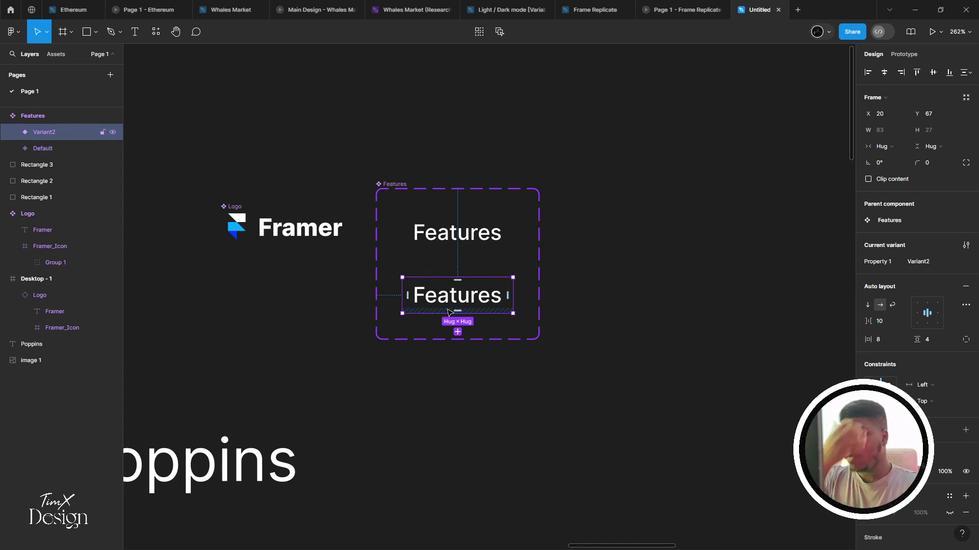
Try recoloring the Default variant's Features text to the dark gray 616161
{"action": "scroll", "coordinate": [447, 308], "scroll_direction": "down", "scroll_amount": 1}
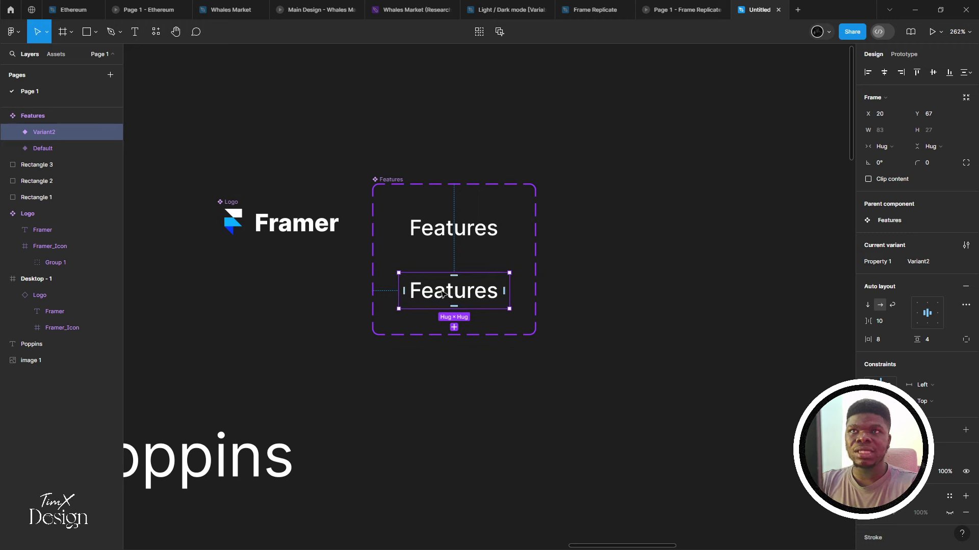
{"action": "left_click", "coordinate": [452, 232]}
{"action": "scroll", "coordinate": [917, 255], "scroll_direction": "down", "scroll_amount": 2}
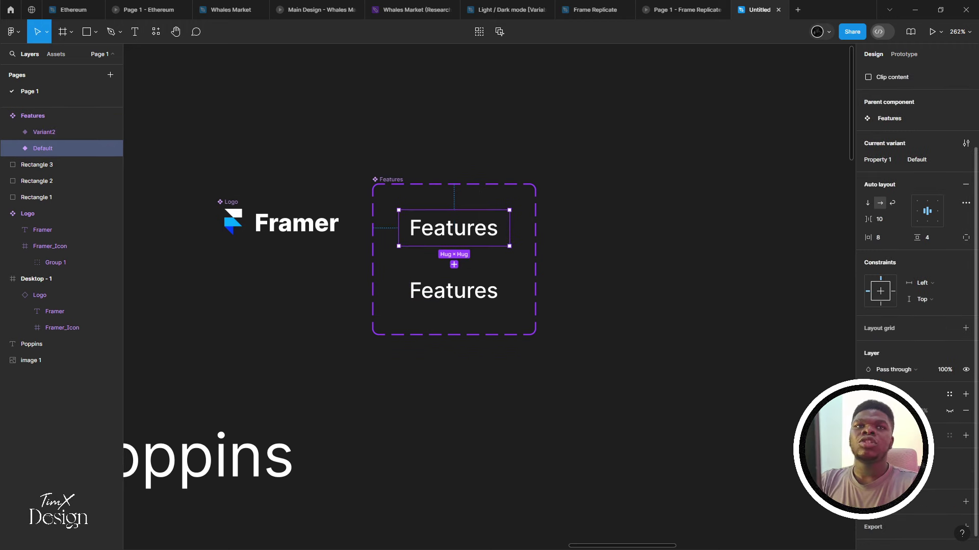
{"action": "left_click", "coordinate": [872, 476]}
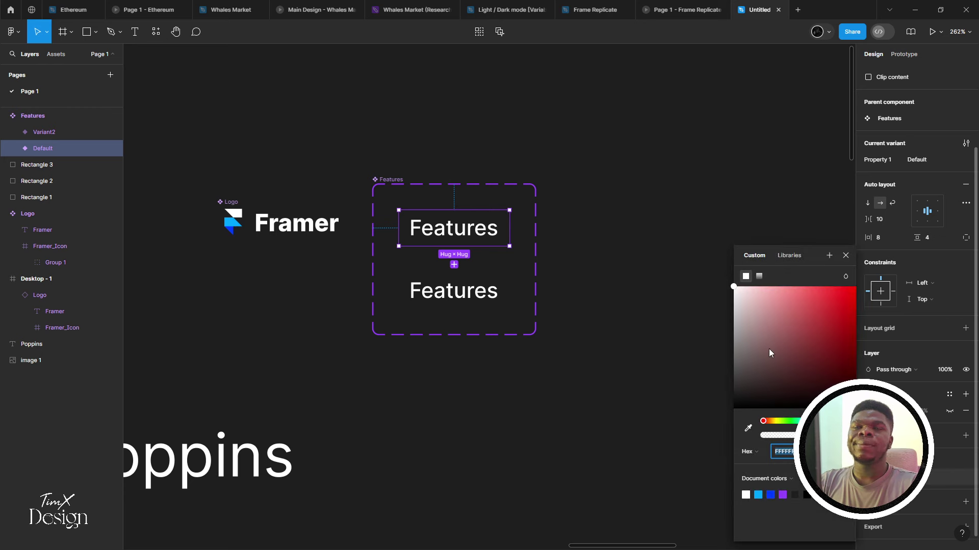
{"action": "left_click_drag", "start_coordinate": [757, 347], "coordinate": [708, 367]}
{"action": "scroll", "coordinate": [566, 356], "scroll_direction": "right", "scroll_amount": 1}
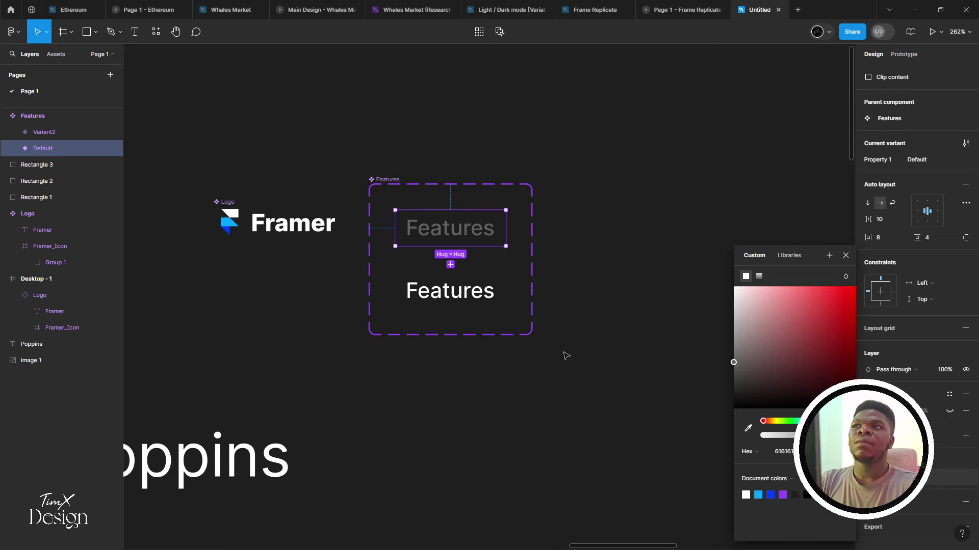
{"action": "left_click", "coordinate": [550, 348]}
{"action": "left_click", "coordinate": [451, 240]}
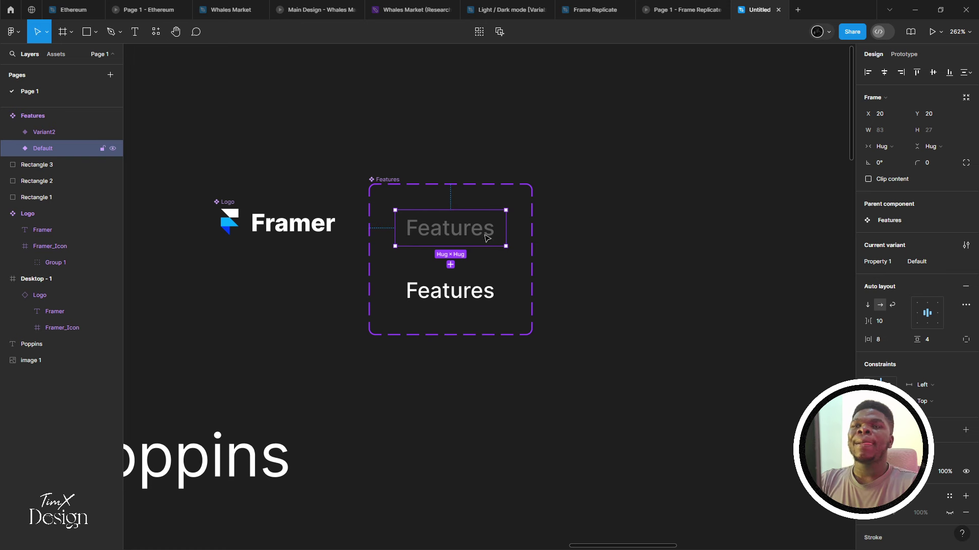
Undo the Default variant's gray text color and the added variant, back to the single Features component
{"action": "left_click", "coordinate": [437, 298]}
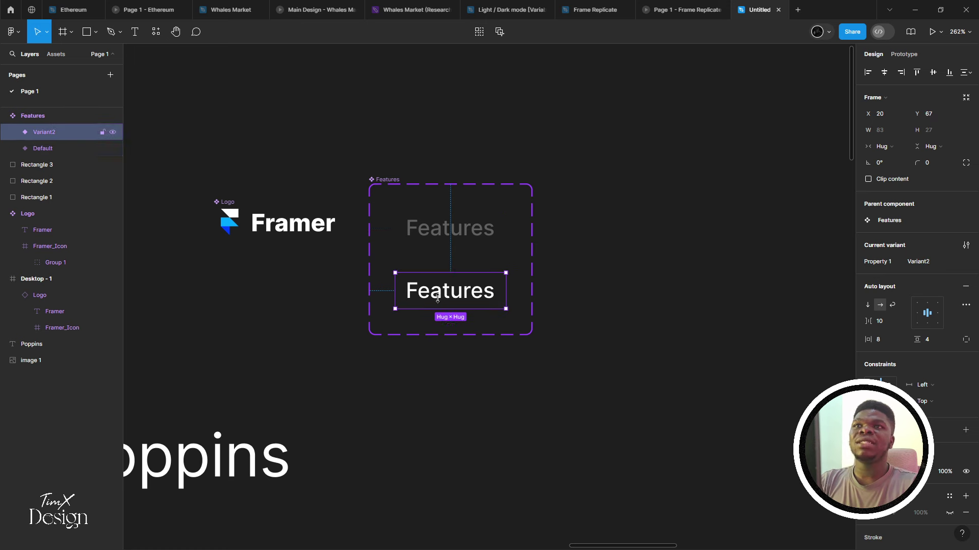
{"action": "left_click", "coordinate": [430, 239]}
{"action": "left_click", "coordinate": [445, 283]}
{"action": "key", "text": "ctrl+z"}
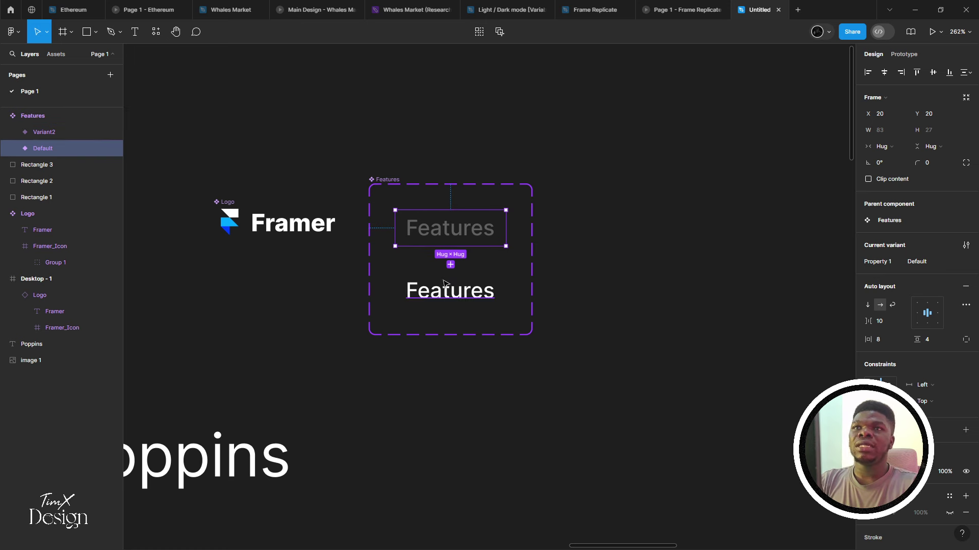
{"action": "key", "text": "ctrl+z"}
{"action": "key", "text": "ctrl+z"}
{"action": "key", "text": "ctrl+z"}
{"action": "key", "text": "ctrl+shift+z"}
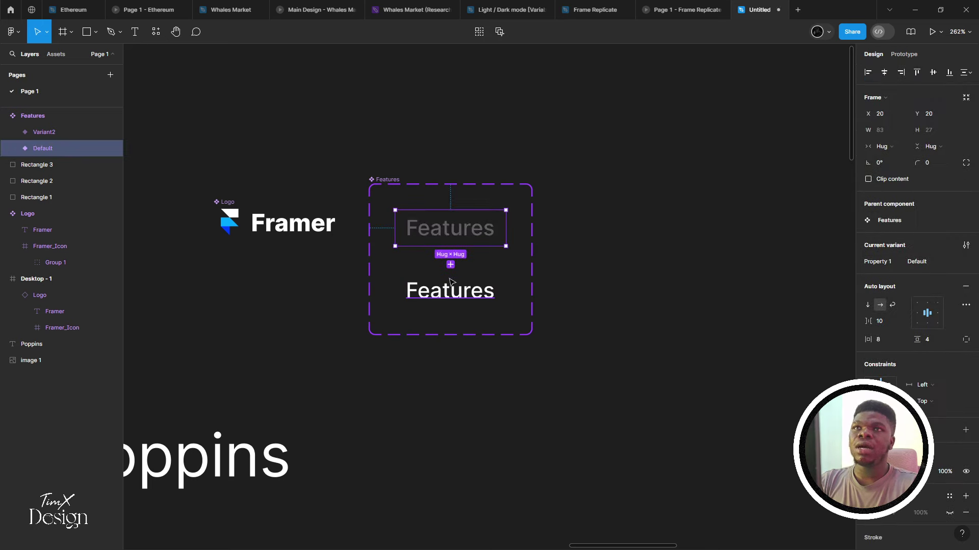
{"action": "left_click", "coordinate": [451, 287]}
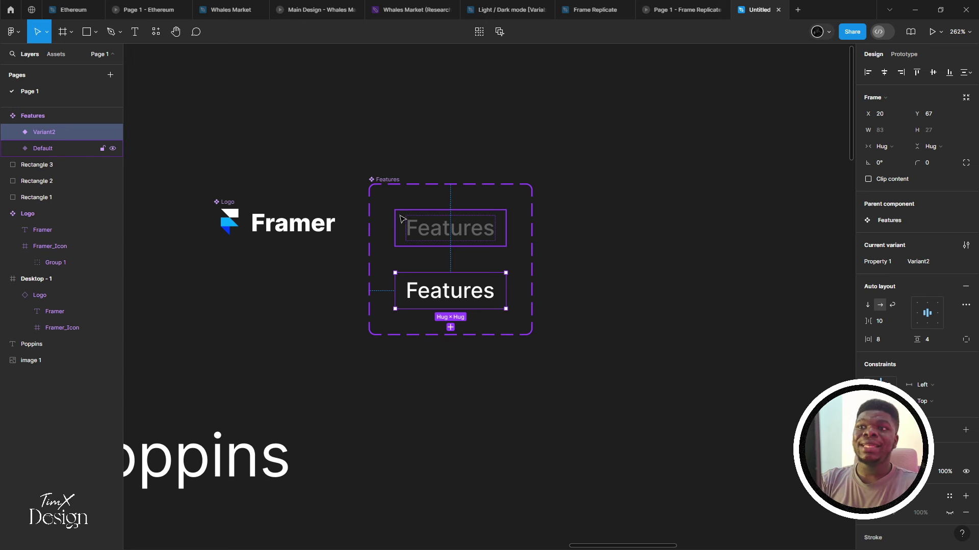
{"action": "key", "text": "ctrl+z"}
{"action": "key", "text": "ctrl+z"}
{"action": "key", "text": "ctrl+z"}
{"action": "key", "text": "ctrl+z"}
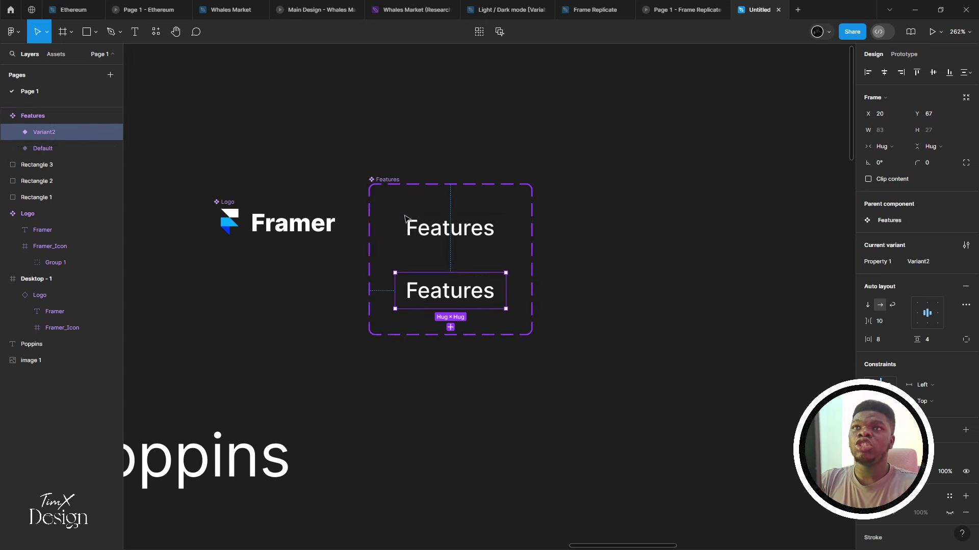
{"action": "key", "text": "ctrl+shift+z"}
{"action": "key", "text": "ctrl+shift+z"}
{"action": "key", "text": "ctrl+shift+z"}
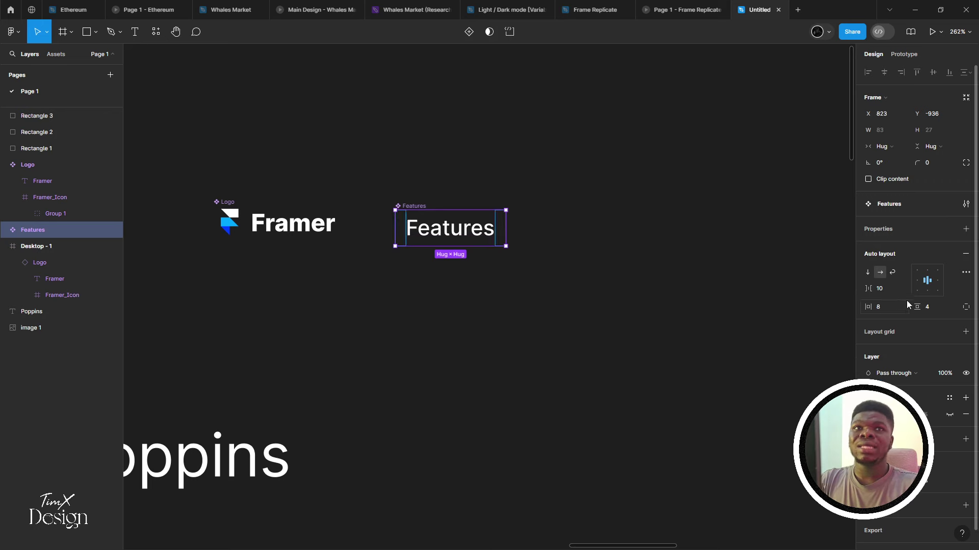
Add a second variant to the Features component and name it Active
{"action": "left_click", "coordinate": [468, 32]}
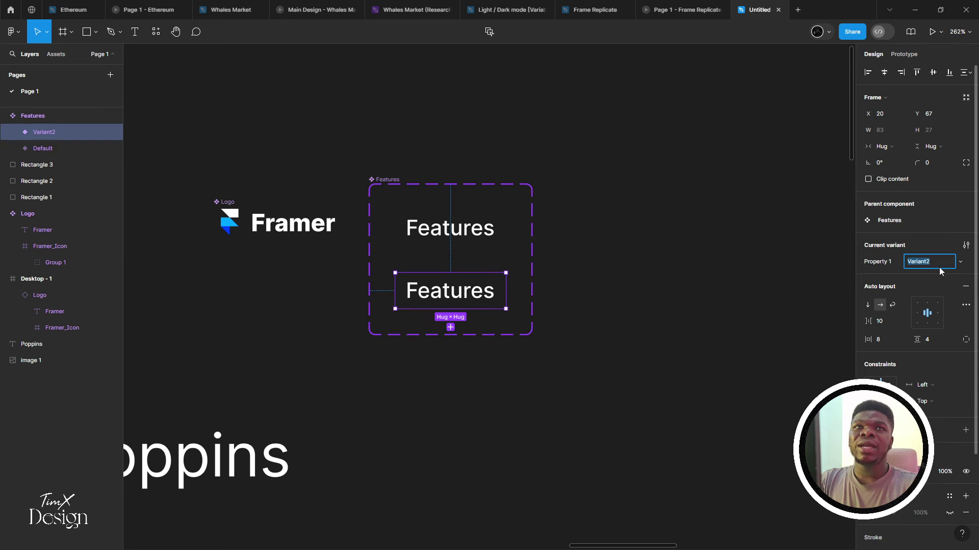
{"action": "type", "text": "Activ"}
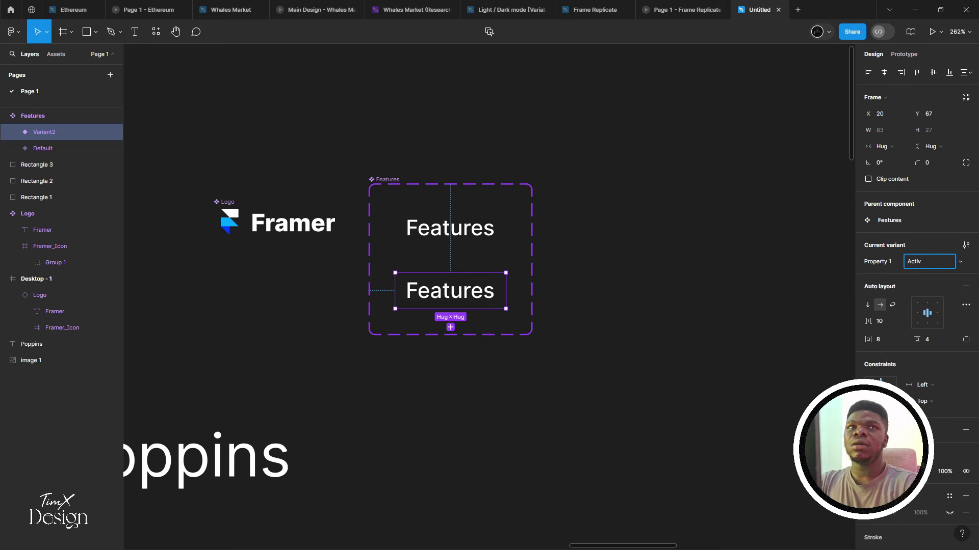
{"action": "type", "text": "e"}
{"action": "key", "text": "Return"}
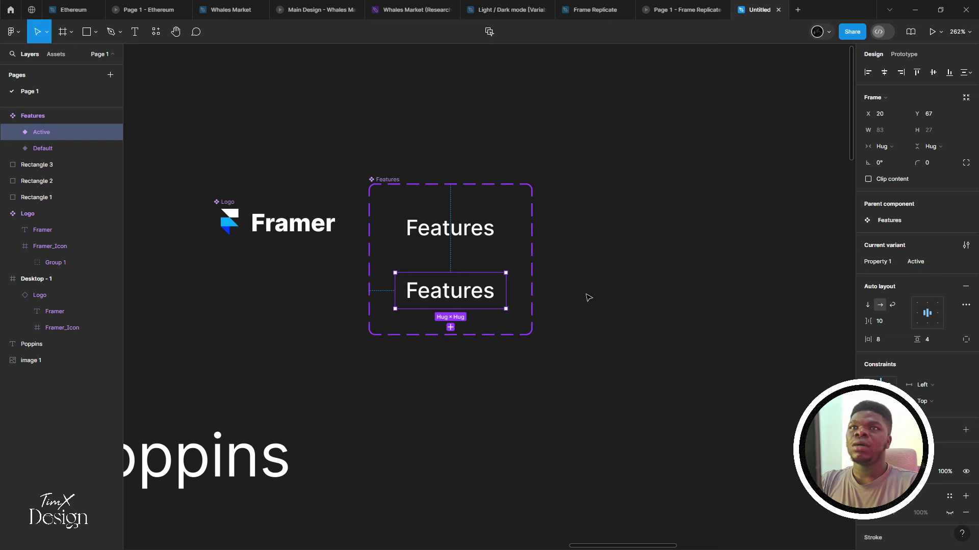
Change the Default variant's text color to the dark gray 646464
{"action": "scroll", "coordinate": [916, 301], "scroll_direction": "down", "scroll_amount": 2}
{"action": "left_click", "coordinate": [443, 234]}
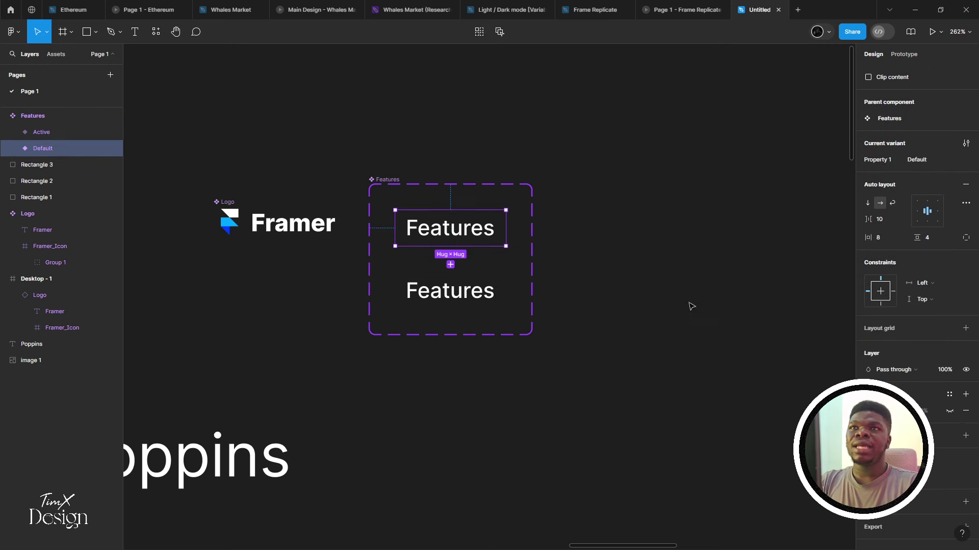
{"action": "left_click", "coordinate": [868, 477]}
{"action": "left_click_drag", "start_coordinate": [781, 334], "coordinate": [690, 364]}
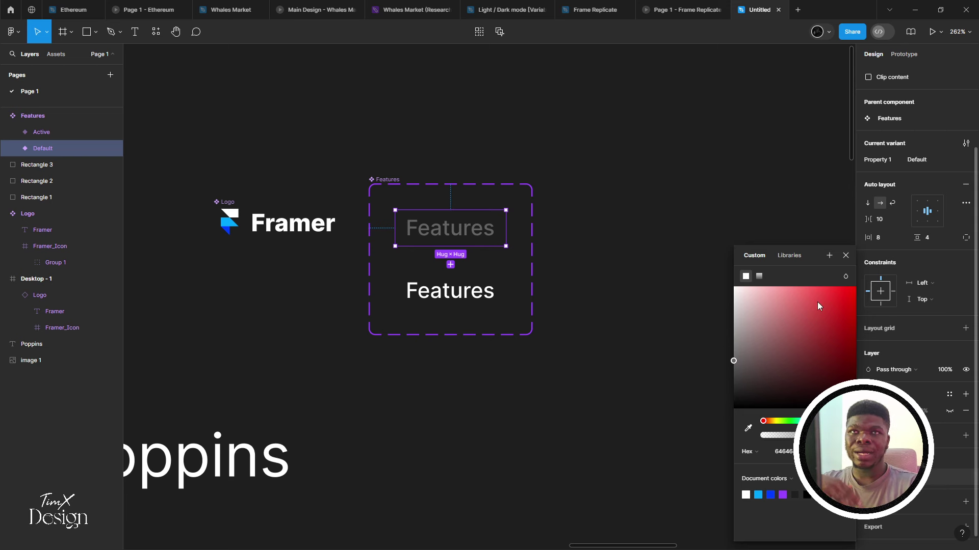
{"action": "left_click", "coordinate": [845, 256]}
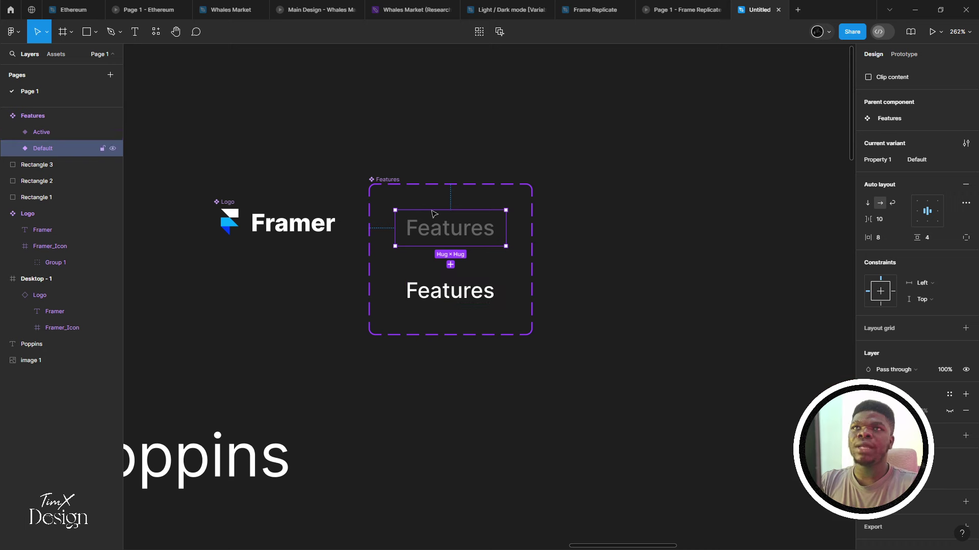
Rename the Features component set's variant property to State
{"action": "left_click", "coordinate": [385, 179]}
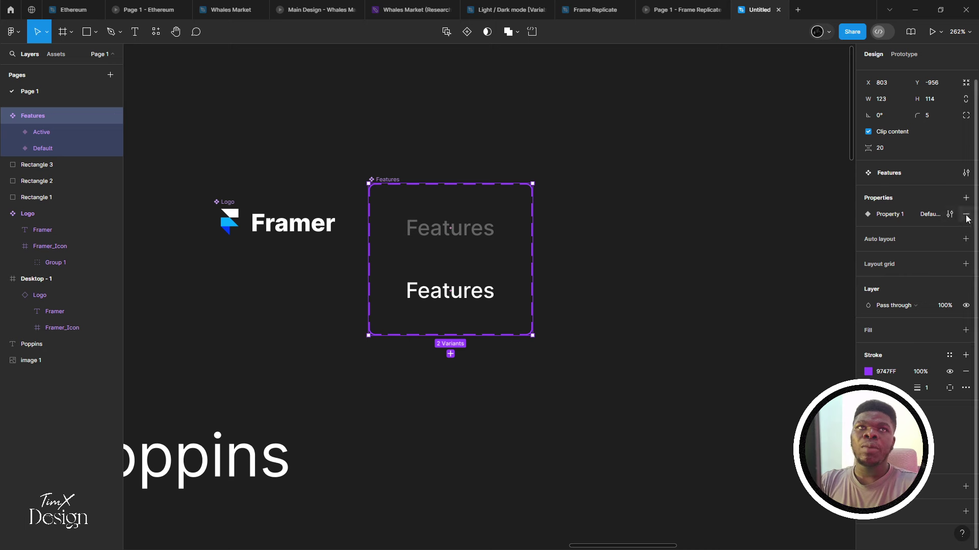
{"action": "left_click", "coordinate": [949, 215]}
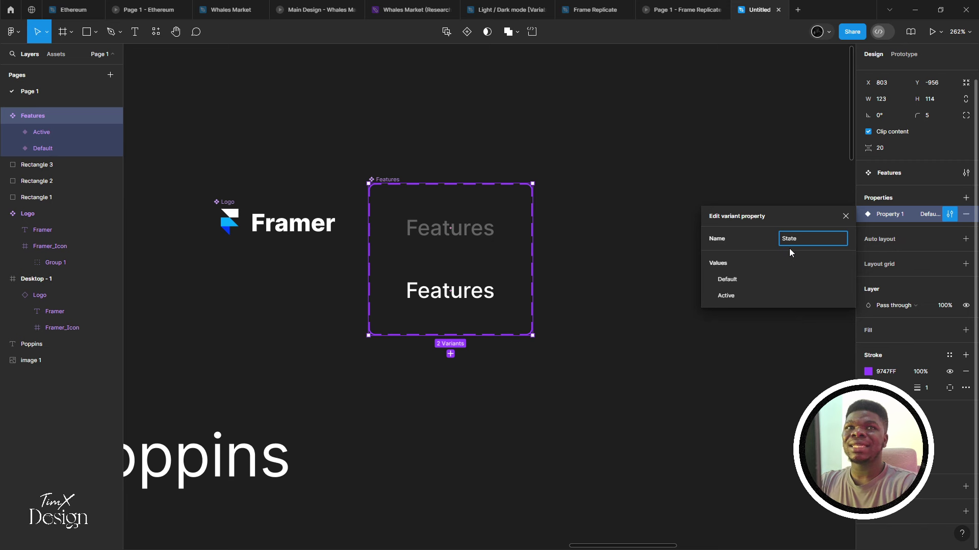
{"action": "key", "text": "Return"}
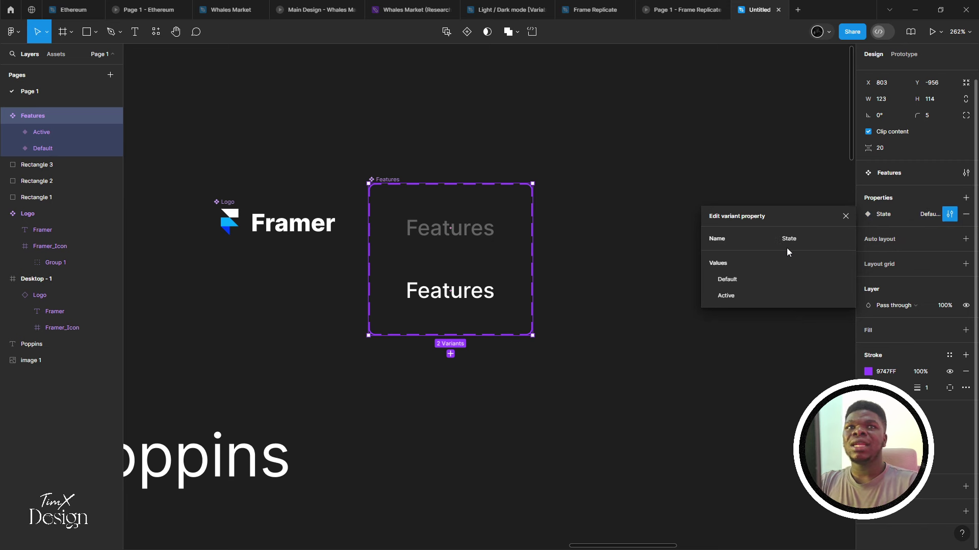
Rename the Active value of the Features set's State property to Hover
{"action": "double_click", "coordinate": [745, 295]}
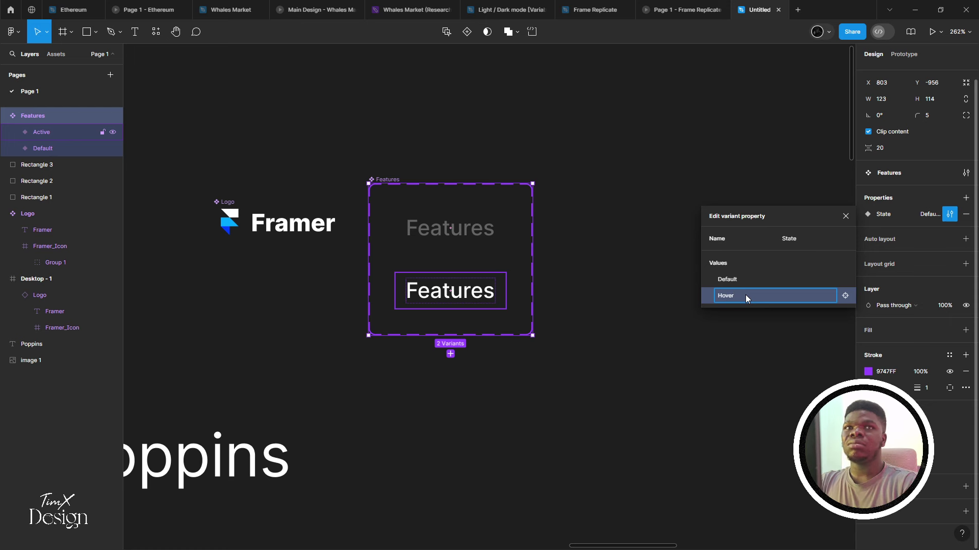
{"action": "key", "text": "Return"}
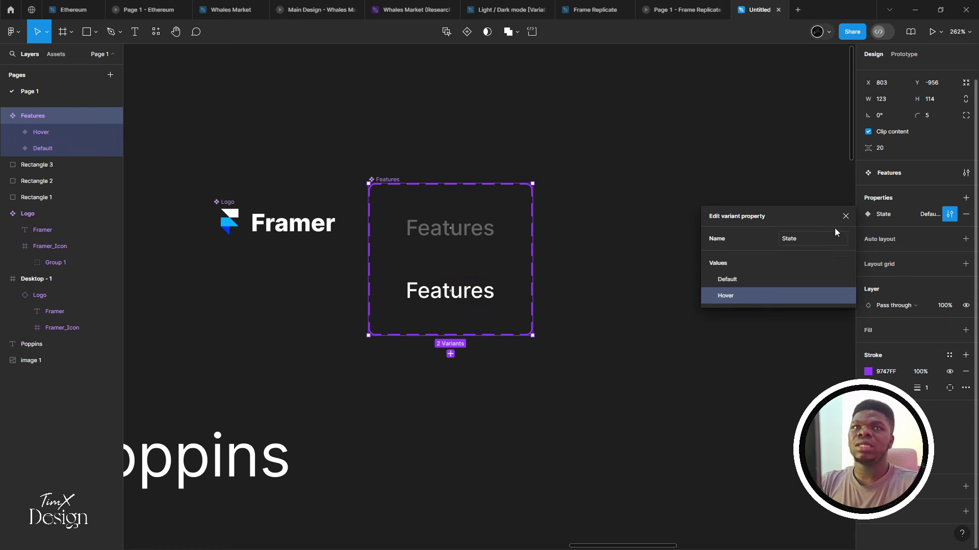
{"action": "left_click", "coordinate": [845, 216]}
{"action": "scroll", "coordinate": [385, 241], "scroll_direction": "right", "scroll_amount": 1}
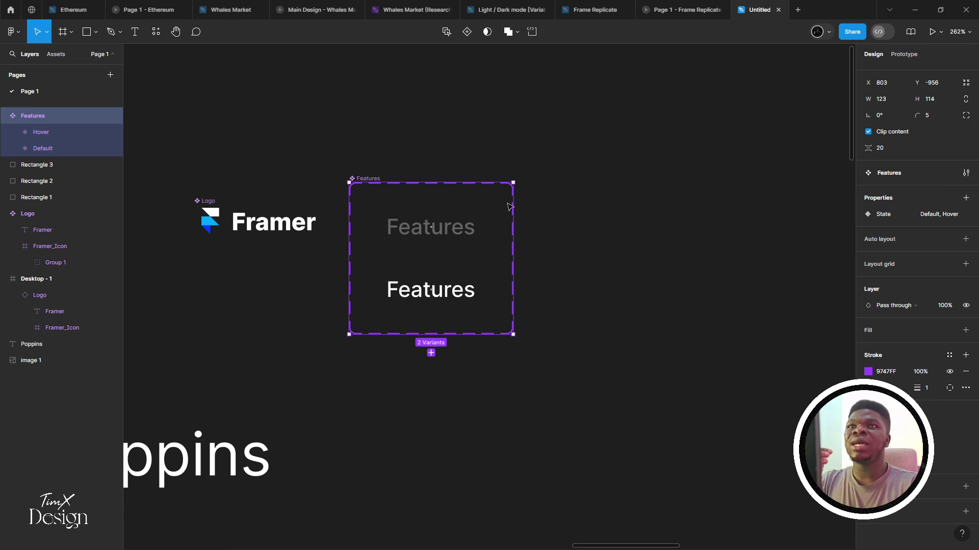
Add a second variant property named Icon with the value Yes to the Features component set
{"action": "left_click", "coordinate": [465, 32]}
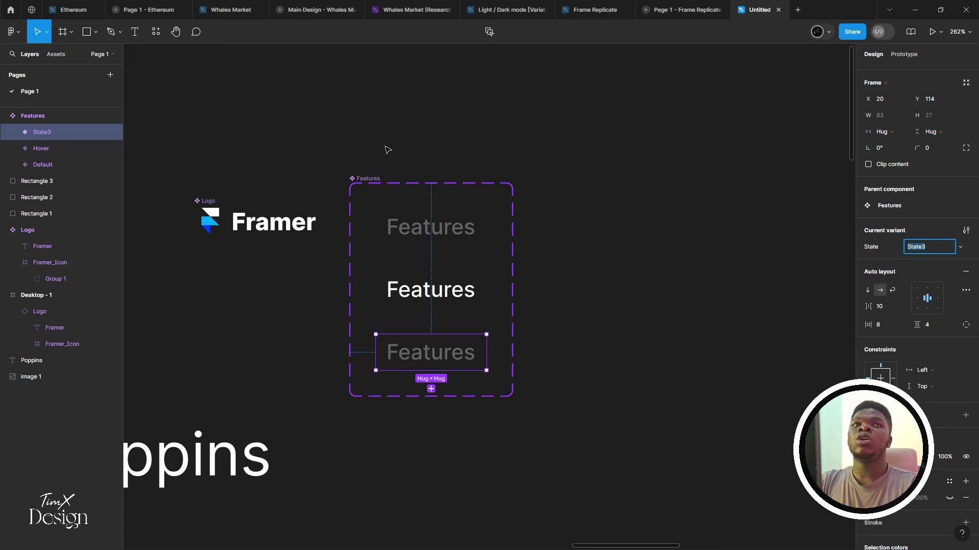
{"action": "key", "text": "ctrl+z"}
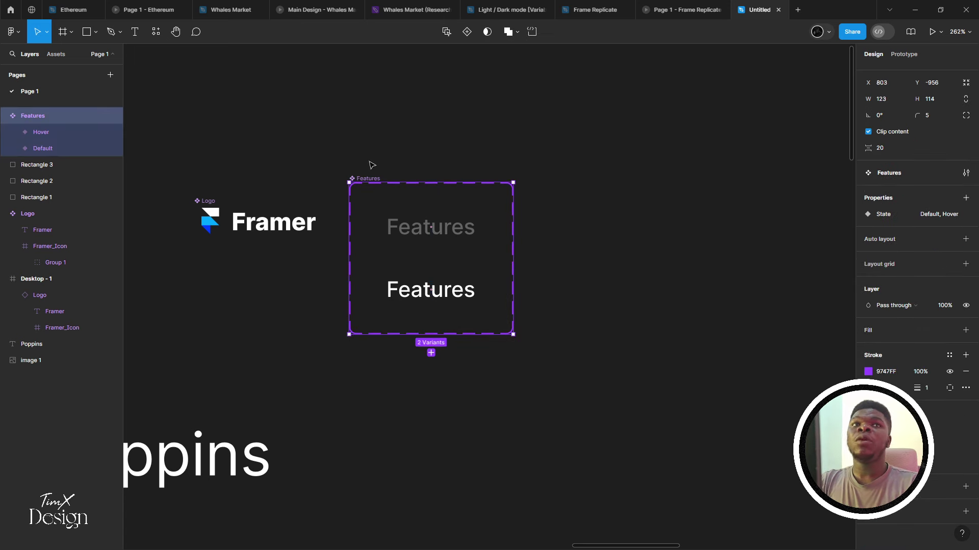
{"action": "left_click", "coordinate": [966, 198]}
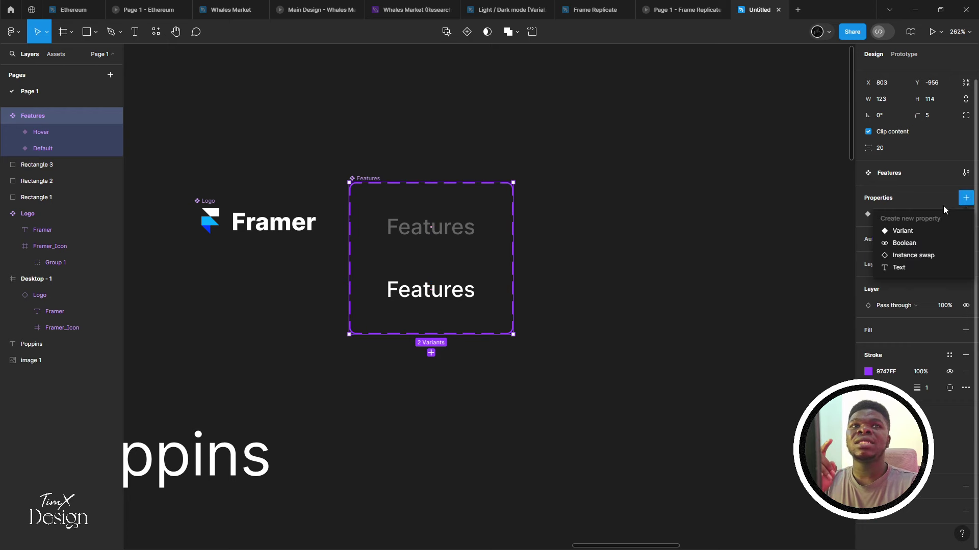
{"action": "left_click", "coordinate": [900, 232]}
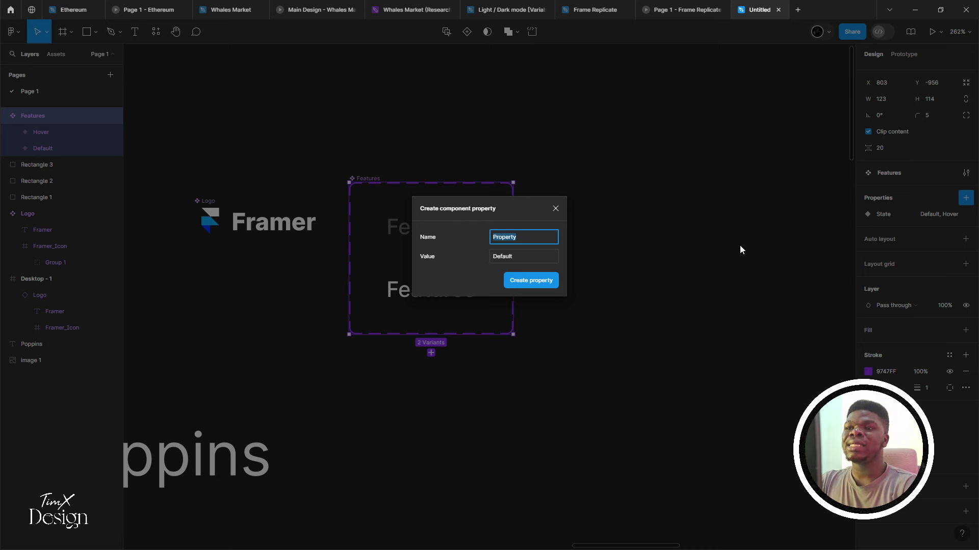
{"action": "type", "text": "Icon"}
{"action": "key", "text": "Tab"}
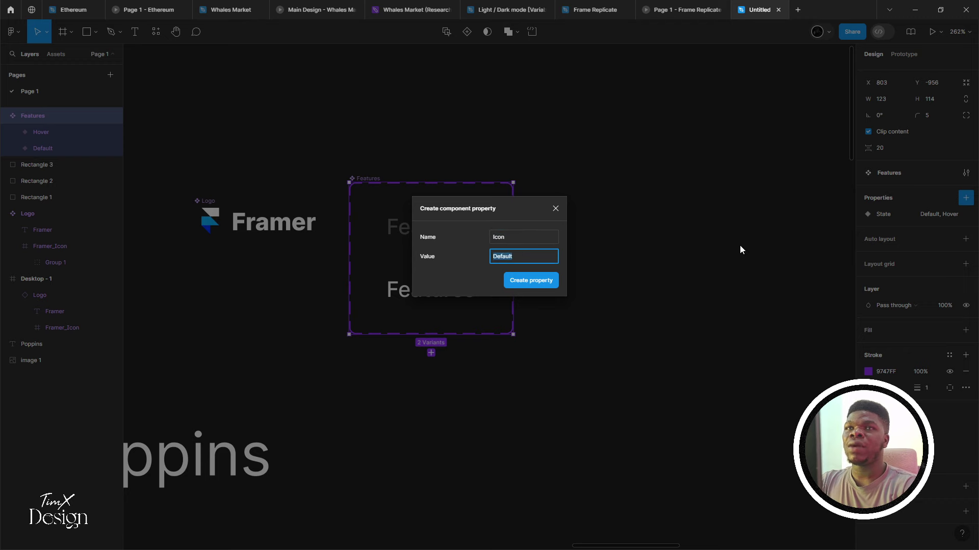
{"action": "type", "text": "Ye"}
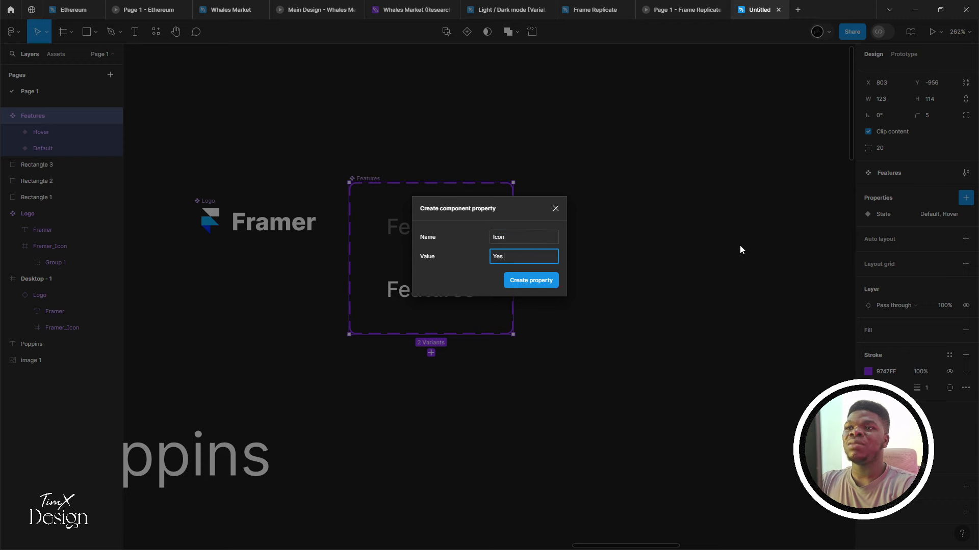
{"action": "type", "text": "s"}
{"action": "key", "text": "Return"}
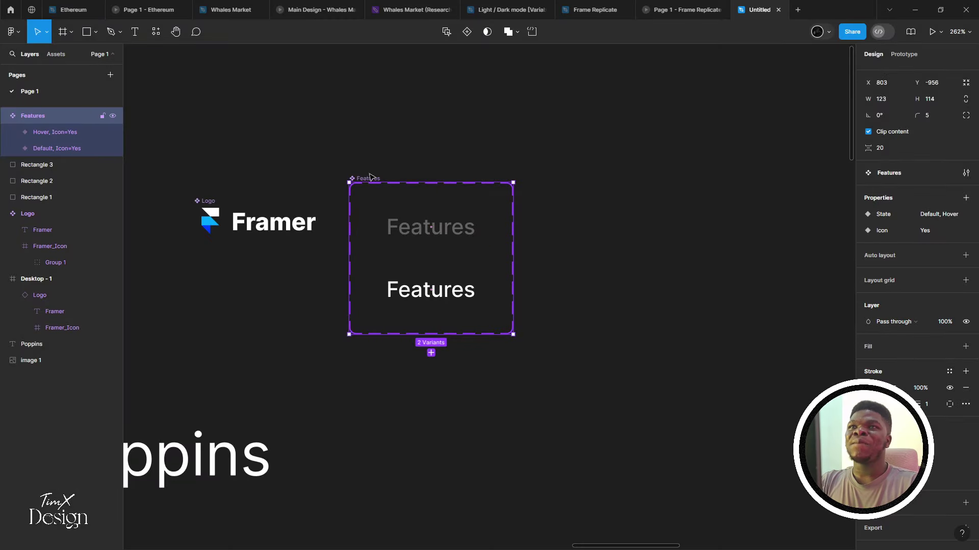
Add a third Features variant and set the Icon property of the original Default and Hover variants to No
{"action": "left_click", "coordinate": [467, 32]}
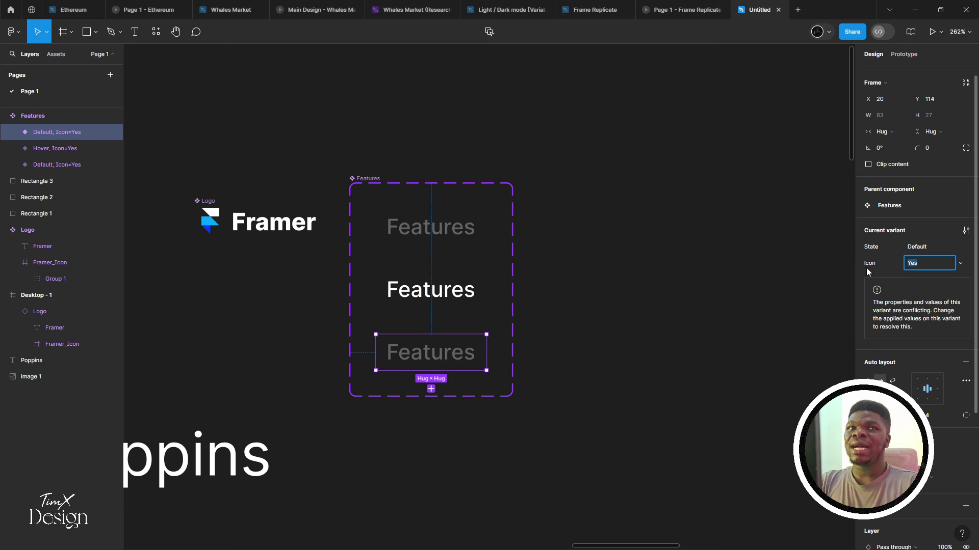
{"action": "left_click", "coordinate": [434, 285]}
{"action": "left_click", "coordinate": [431, 229]}
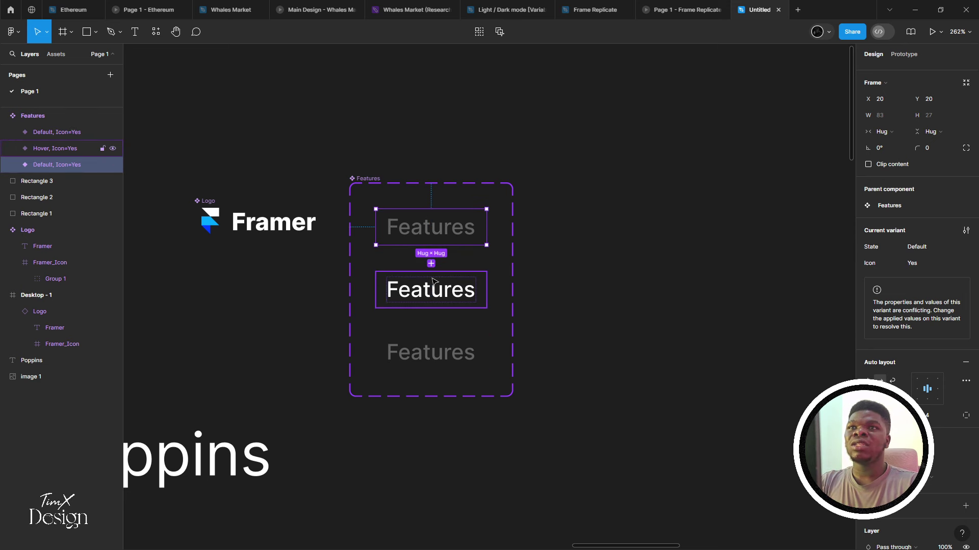
{"action": "left_click", "coordinate": [434, 281], "text": "shift"}
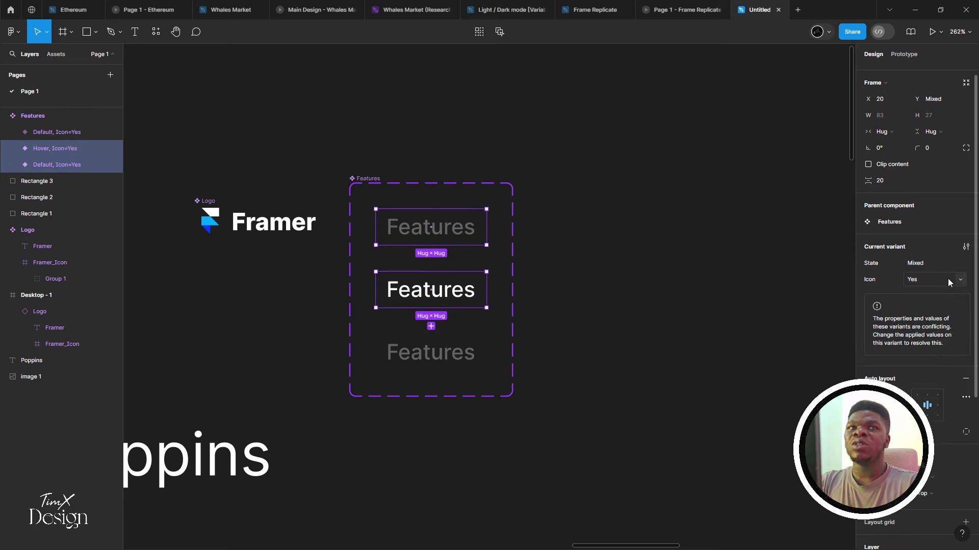
{"action": "left_click", "coordinate": [960, 281]}
{"action": "left_click", "coordinate": [929, 299]}
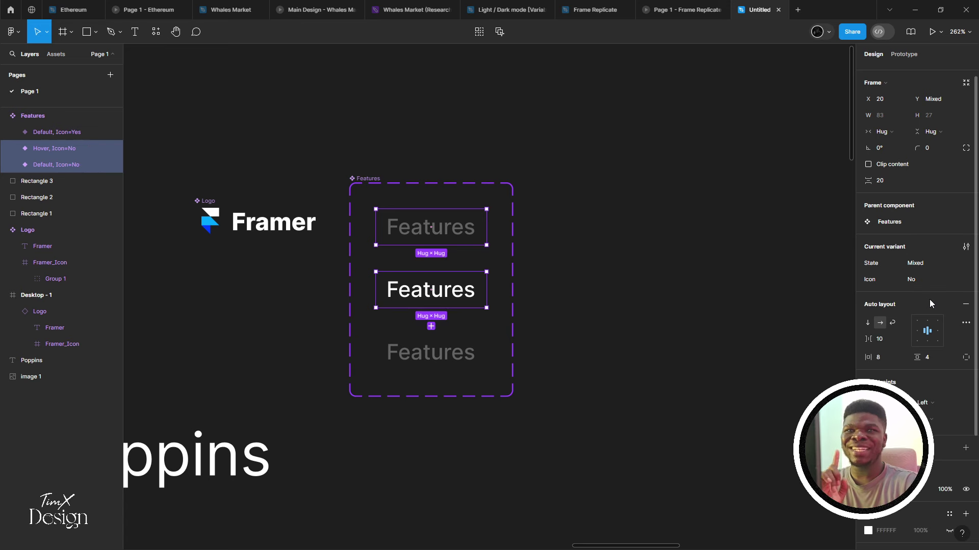
Insert the chevron-down icon from the Feather Icons plugin, place it above the Features set, and make it a component
{"action": "left_click", "coordinate": [436, 361]}
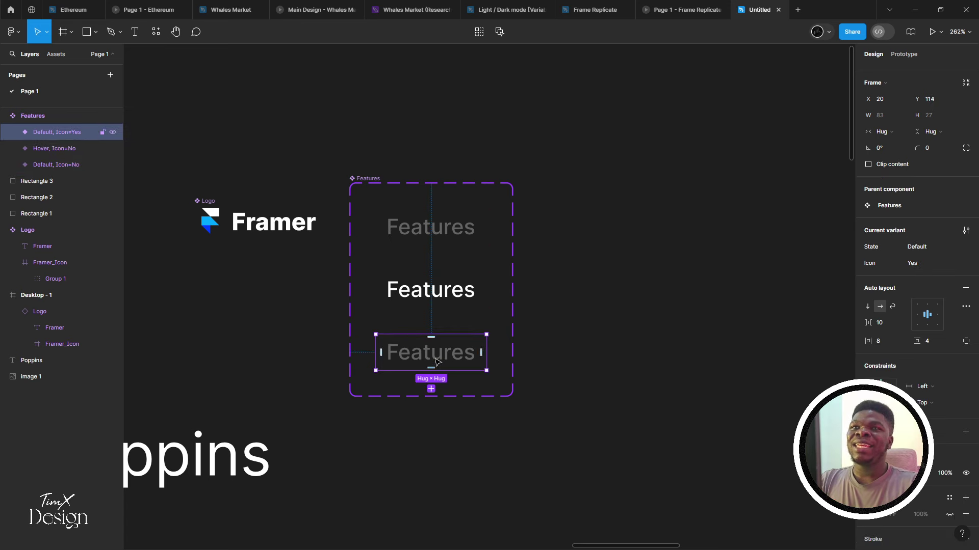
{"action": "key", "text": "ctrl+slash"}
{"action": "type", "text": "find"}
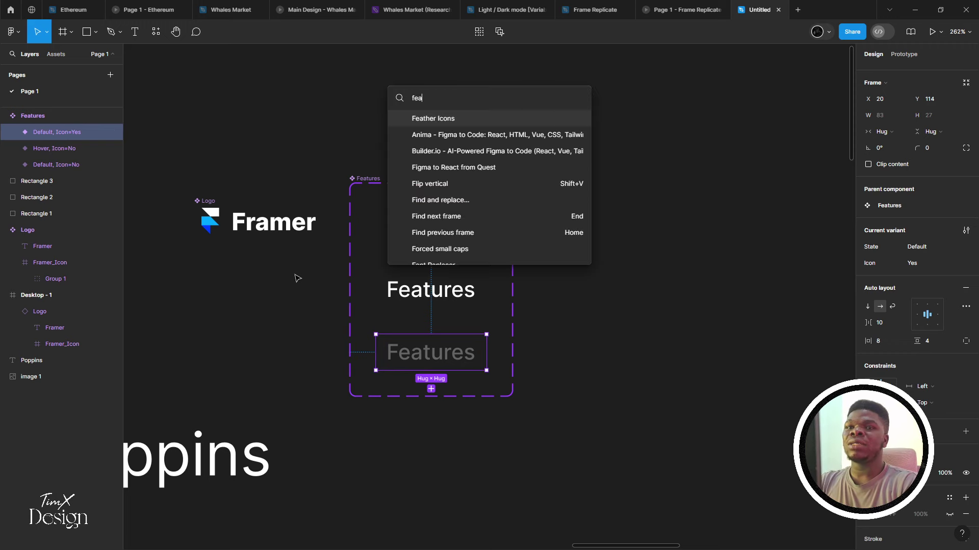
{"action": "key", "text": "Escape"}
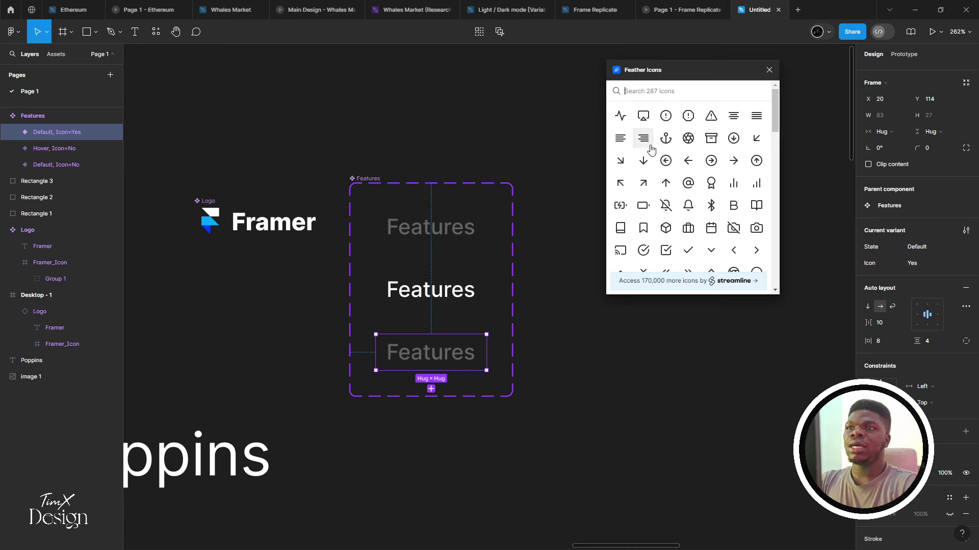
{"action": "type", "text": "down"}
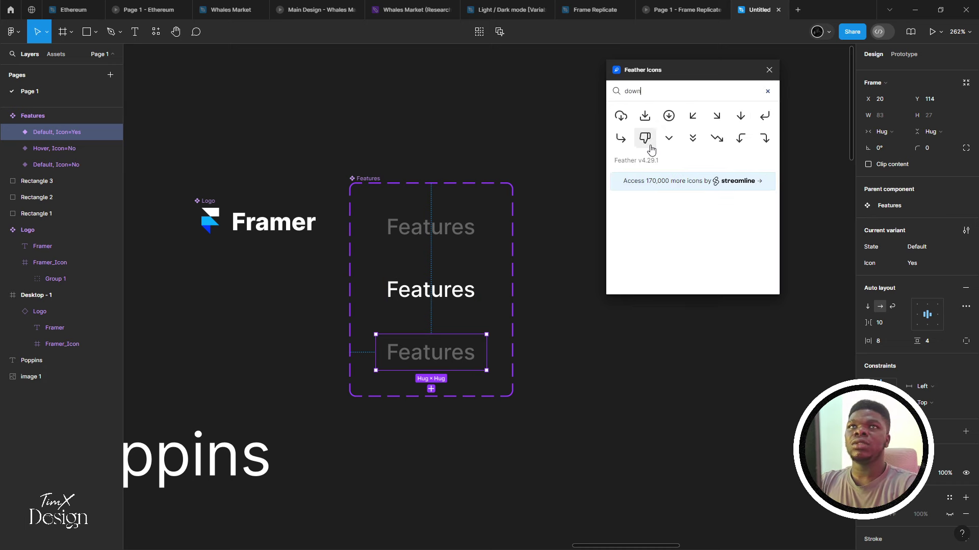
{"action": "left_click", "coordinate": [668, 138]}
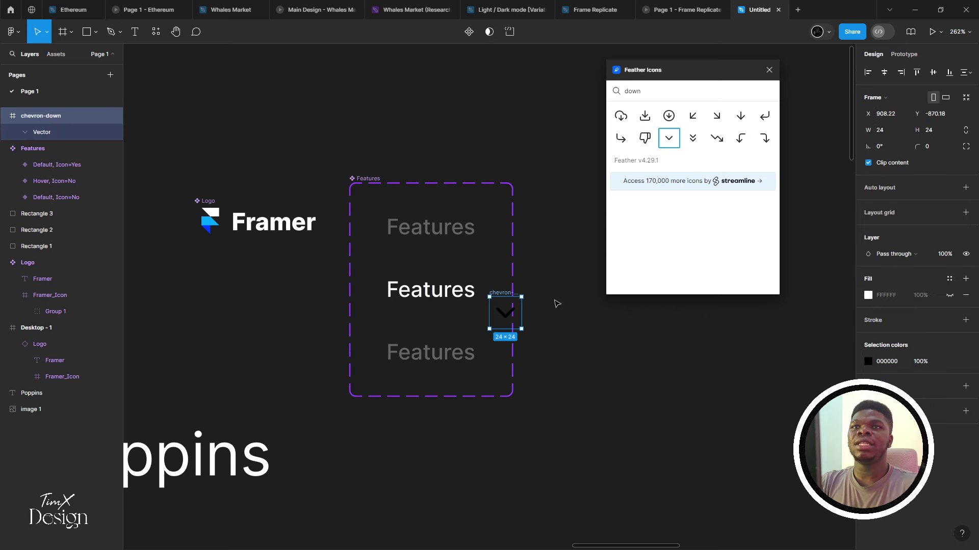
{"action": "left_click_drag", "start_coordinate": [512, 325], "coordinate": [439, 118]}
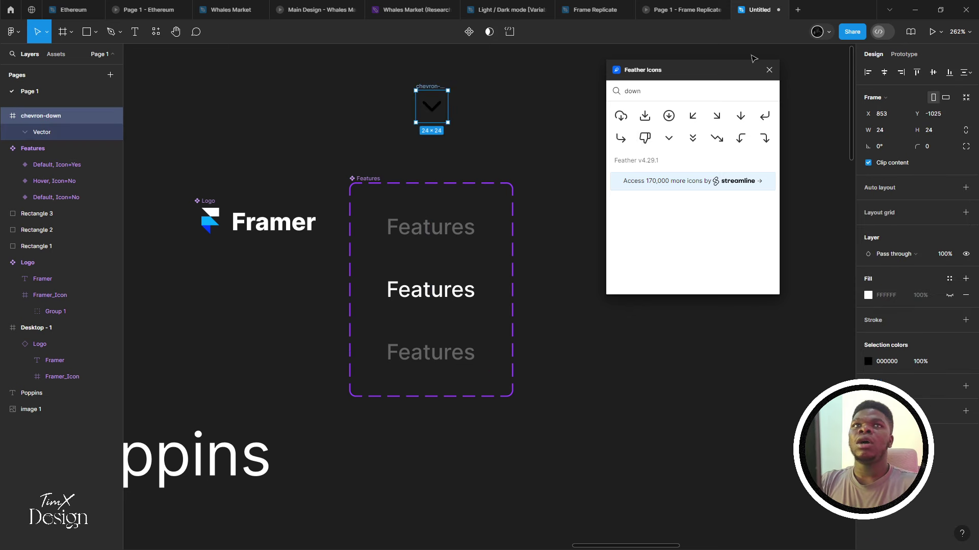
{"action": "left_click", "coordinate": [768, 71]}
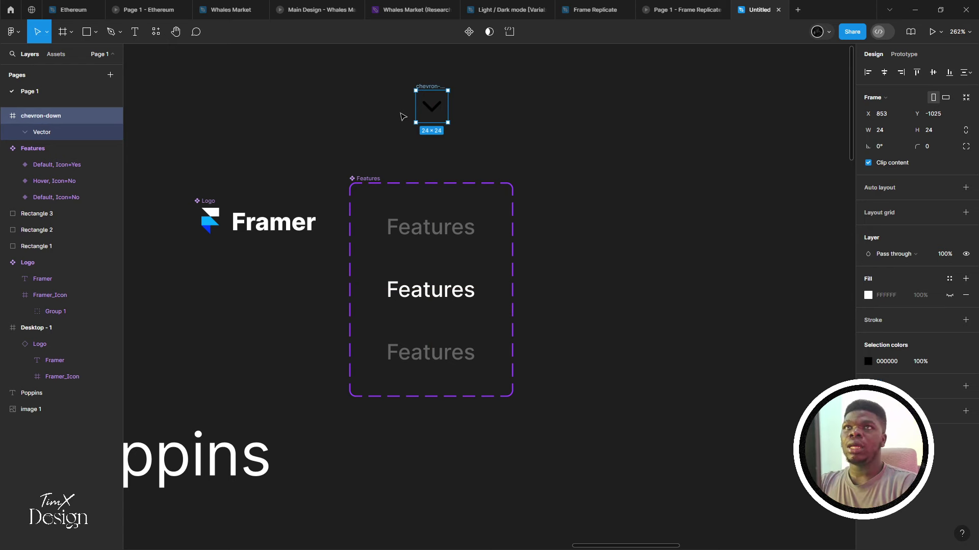
{"action": "key", "text": "ctrl+alt+k"}
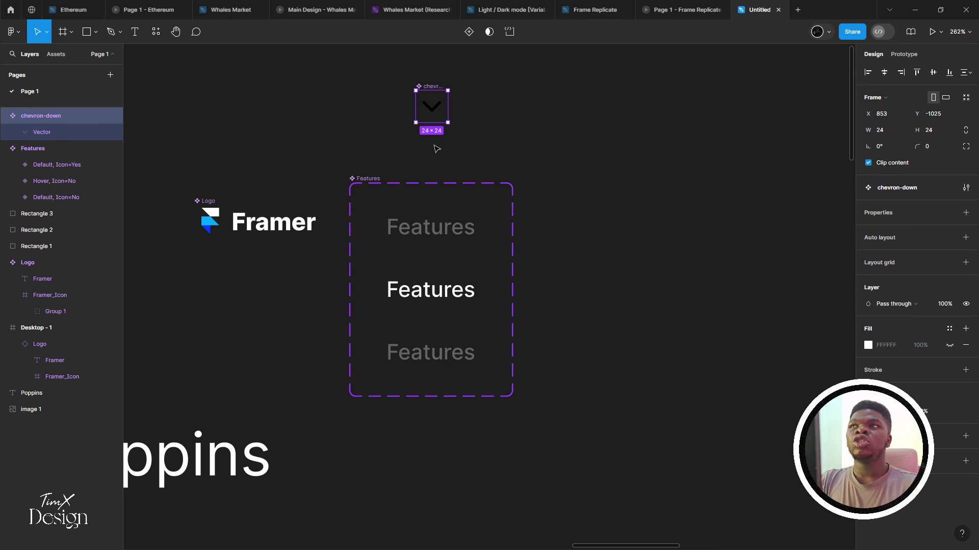
{"action": "left_click_drag", "start_coordinate": [431, 108], "coordinate": [473, 351]}
{"action": "key", "text": "ctrl+z"}
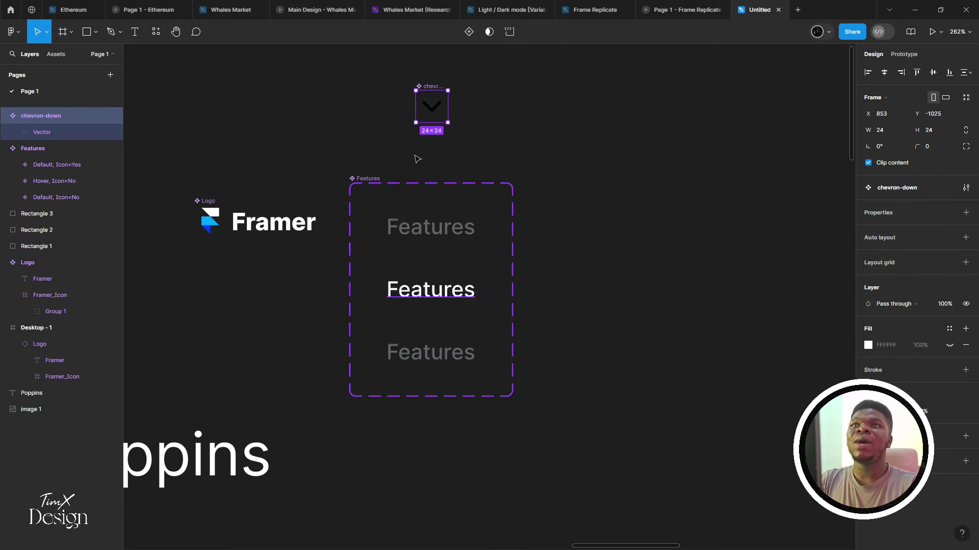
{"action": "left_click_drag", "start_coordinate": [434, 111], "coordinate": [570, 193]}
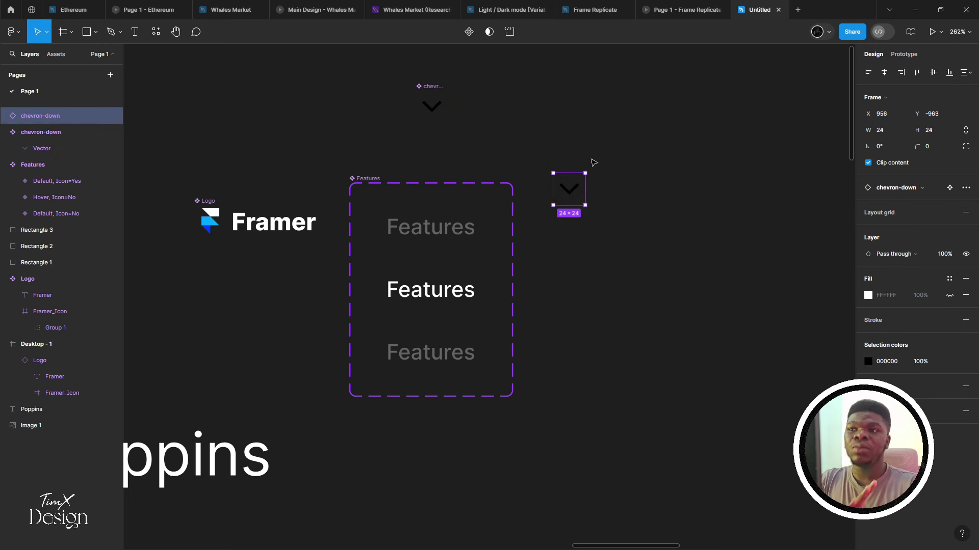
{"action": "key", "text": "ctrl+z"}
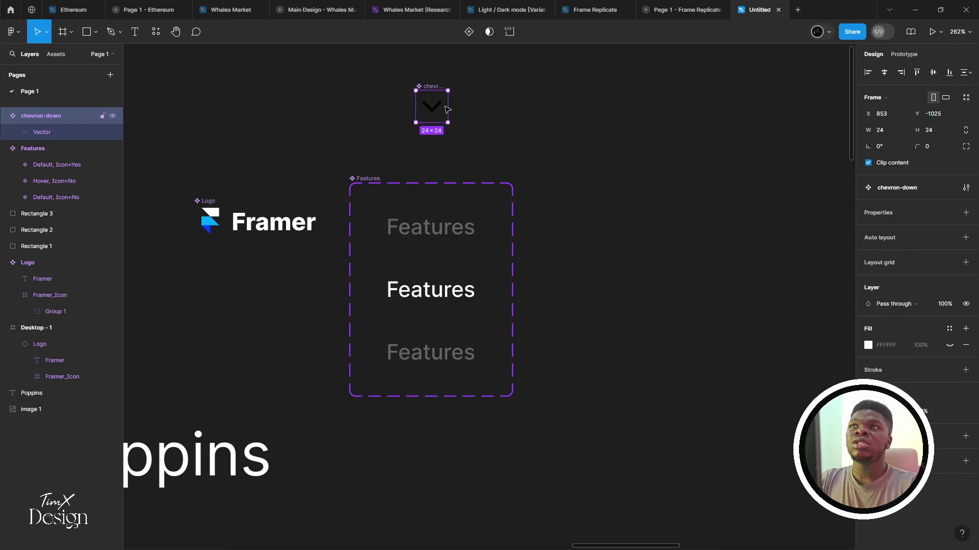
Put an instance of chevron-down after the text in the Default, Icon=Yes variant and widen the Features set to enclose it
{"action": "left_click_drag", "start_coordinate": [438, 108], "coordinate": [579, 283]}
{"action": "left_click", "coordinate": [437, 355]}
{"action": "scroll", "coordinate": [438, 355], "scroll_direction": "up", "scroll_amount": 1}
{"action": "scroll", "coordinate": [438, 355], "scroll_direction": "down", "scroll_amount": 1}
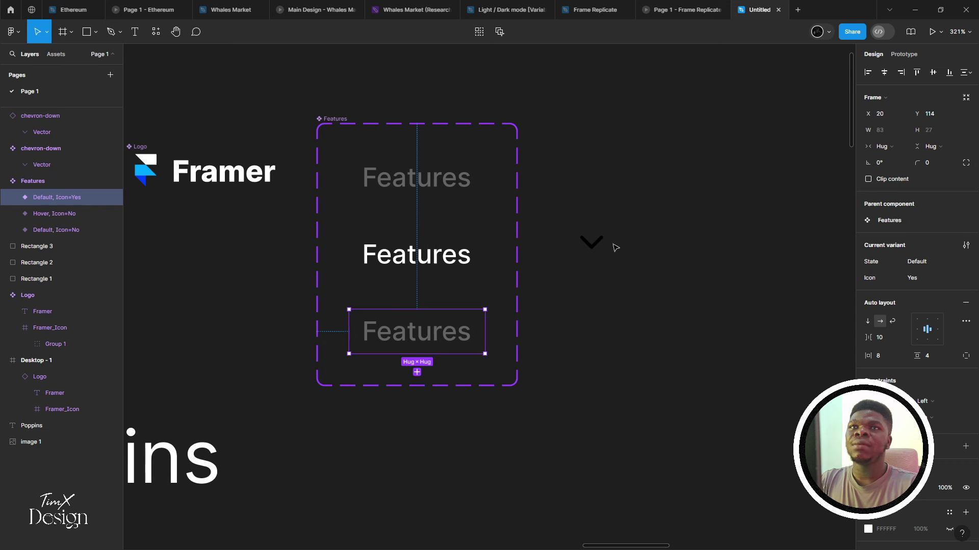
{"action": "left_click_drag", "start_coordinate": [600, 243], "coordinate": [453, 326]}
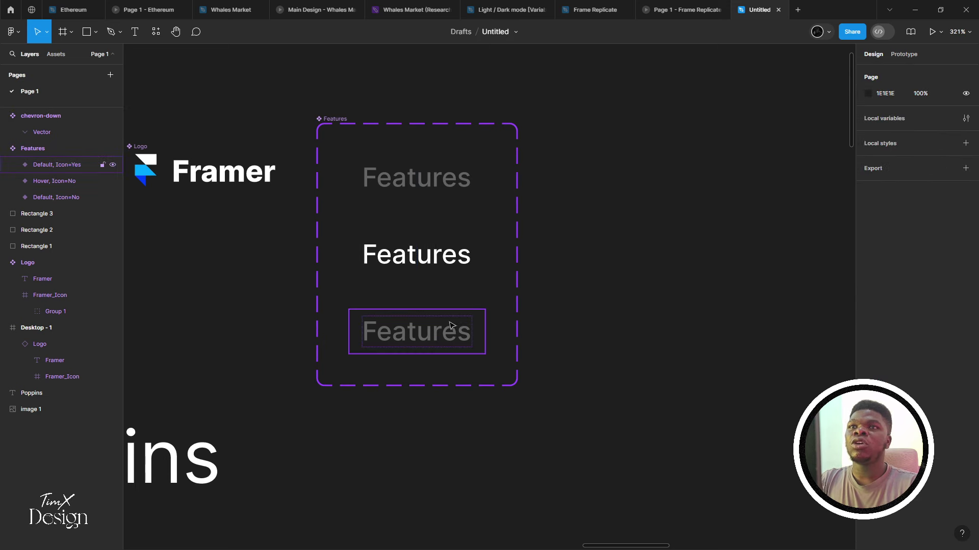
{"action": "left_click", "coordinate": [460, 326]}
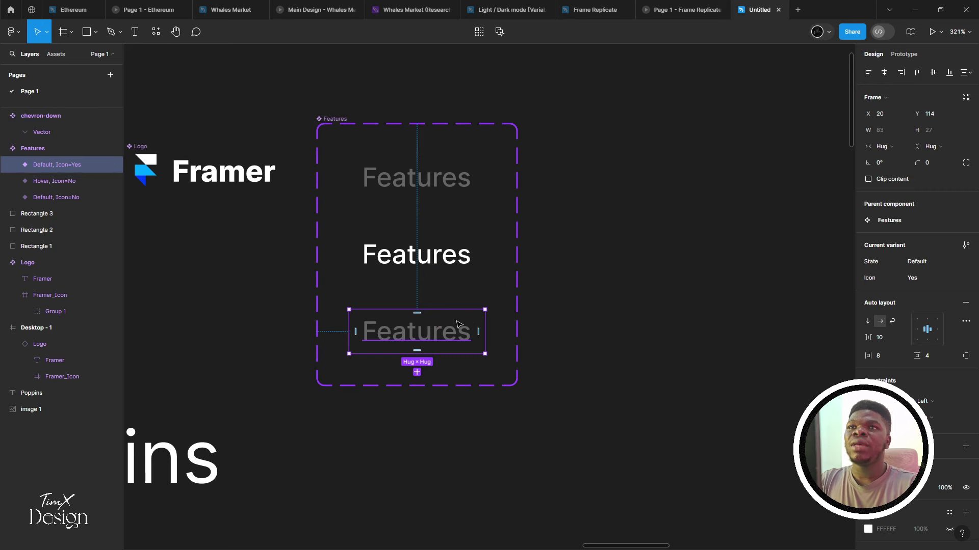
{"action": "key", "text": "ctrl+v"}
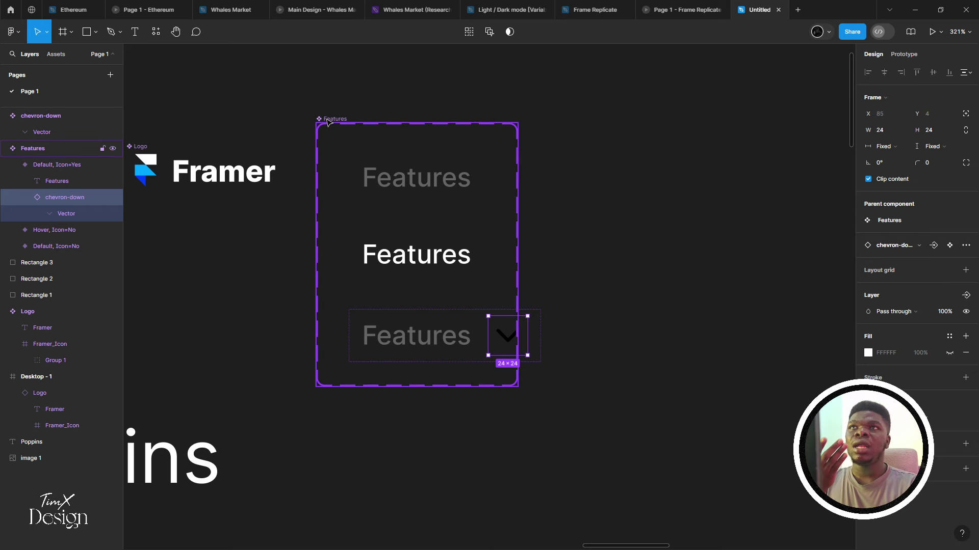
{"action": "left_click", "coordinate": [500, 160]}
{"action": "left_click_drag", "start_coordinate": [525, 199], "coordinate": [581, 199]}
Recolor the chevron in the Default, Icon=Yes variant with the gray of its Features text
{"action": "left_click", "coordinate": [505, 334]}
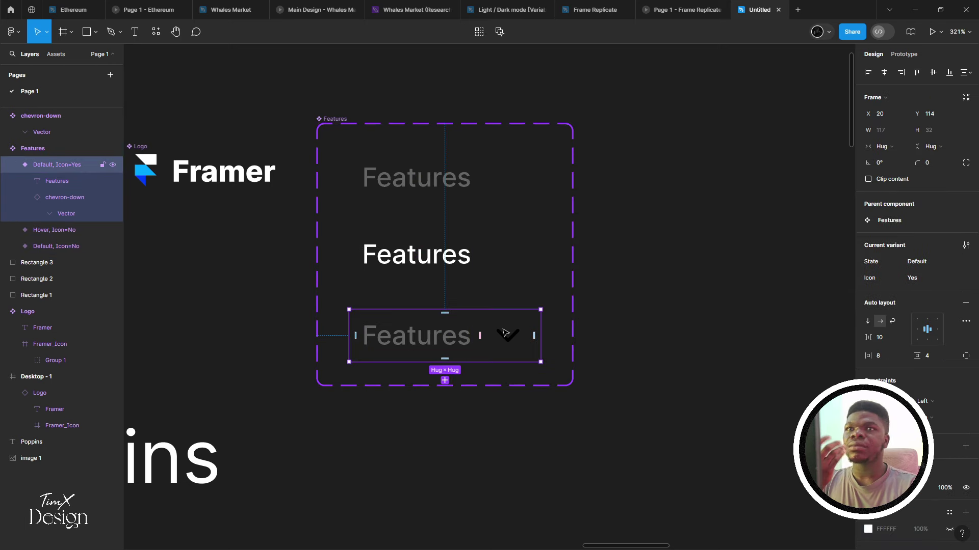
{"action": "left_click", "coordinate": [507, 334]}
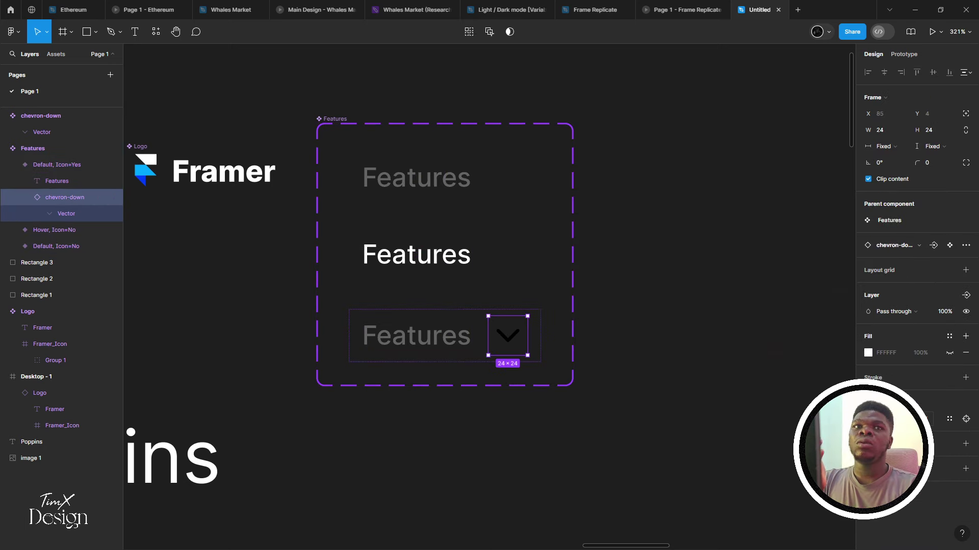
{"action": "left_click", "coordinate": [868, 418]}
{"action": "left_click", "coordinate": [416, 337]}
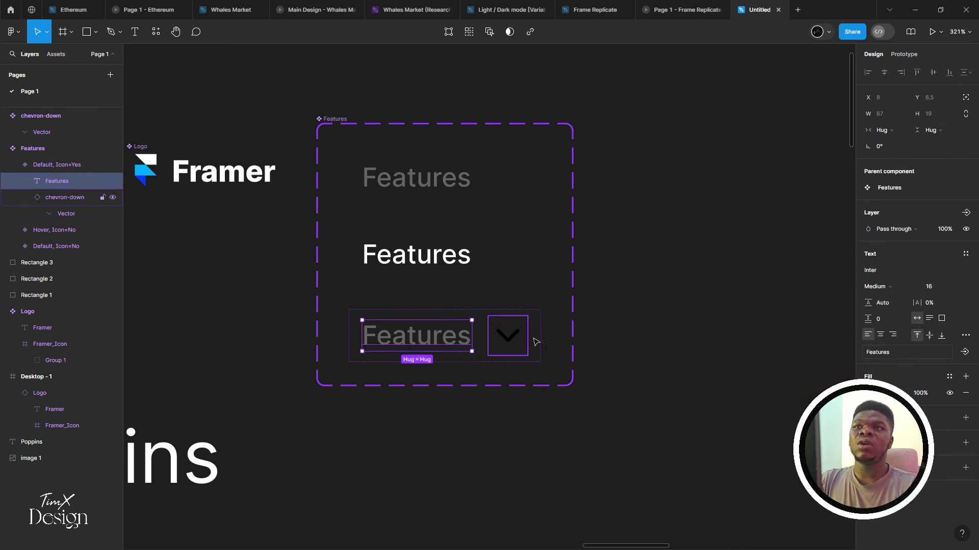
{"action": "left_click", "coordinate": [508, 334]}
{"action": "key", "text": "Return"}
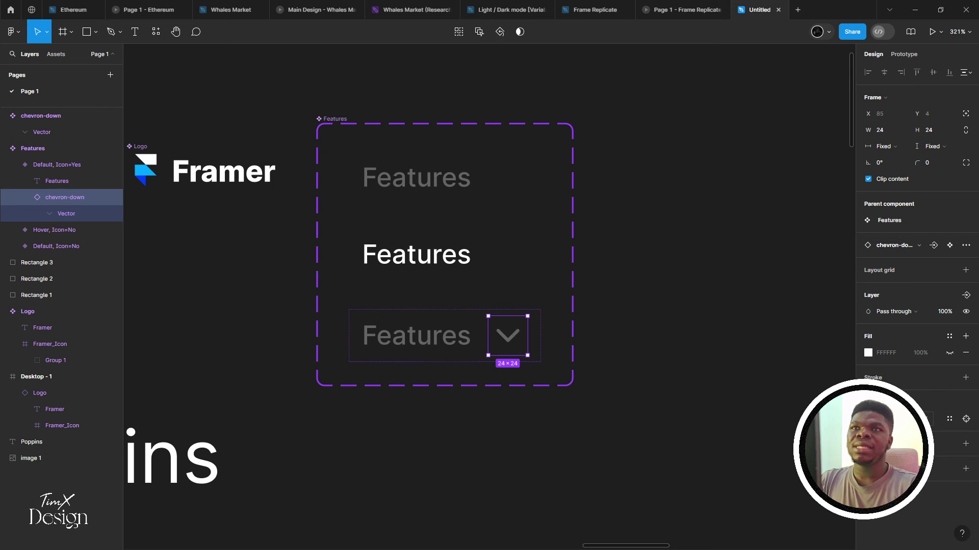
{"action": "left_click", "coordinate": [635, 251]}
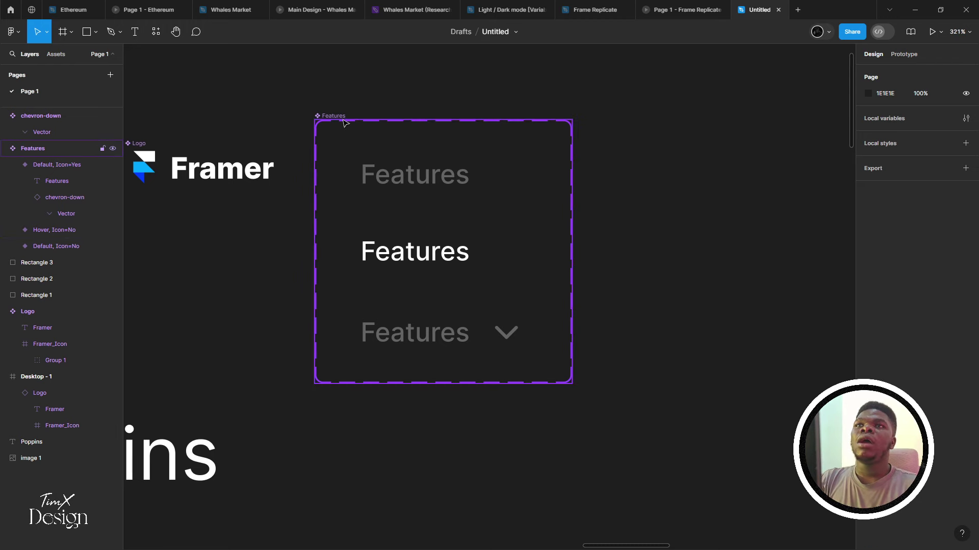
Extend the Features component set downward to a height of 200
{"action": "left_click", "coordinate": [323, 118]}
{"action": "left_click", "coordinate": [525, 326]}
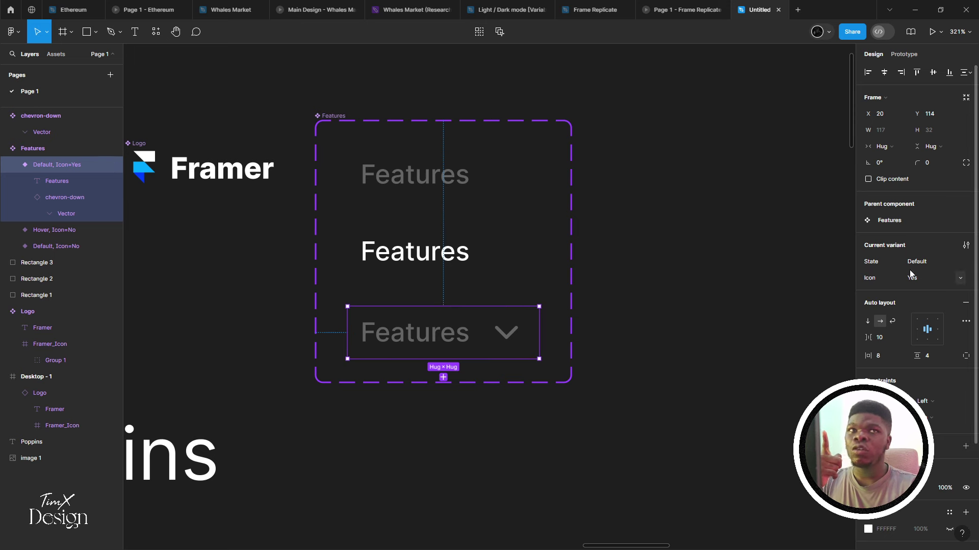
{"action": "left_click", "coordinate": [961, 265]}
{"action": "left_click", "coordinate": [685, 299]}
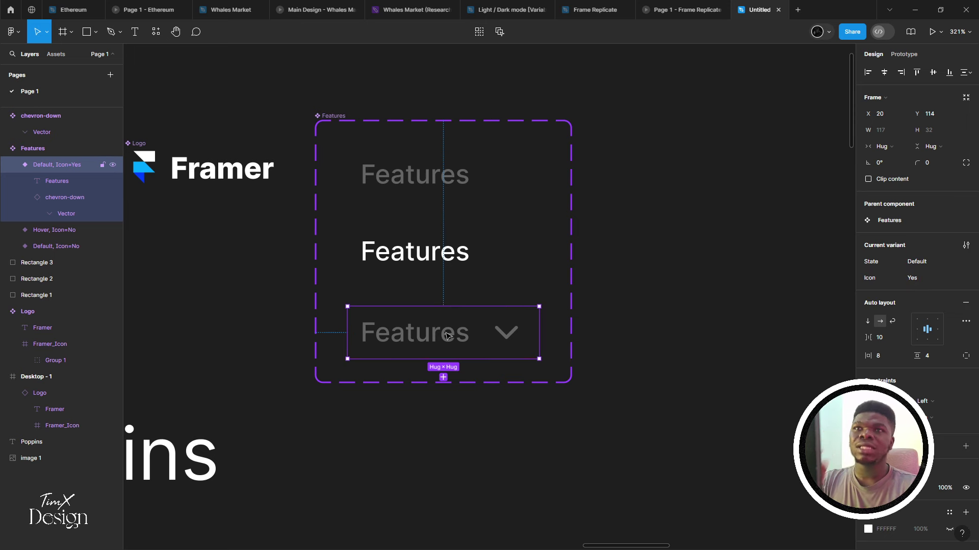
{"action": "left_click", "coordinate": [331, 116]}
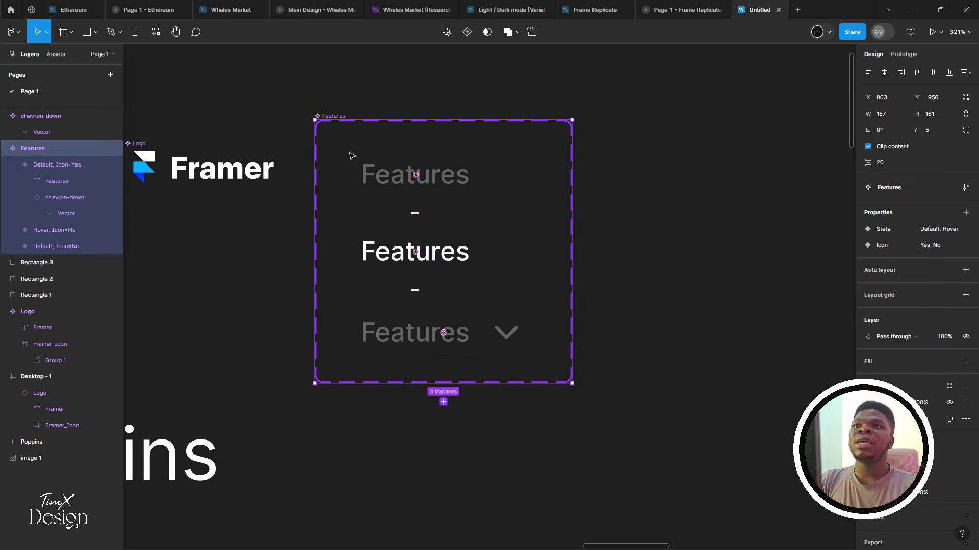
{"action": "left_click", "coordinate": [394, 323]}
{"action": "left_click", "coordinate": [329, 116]}
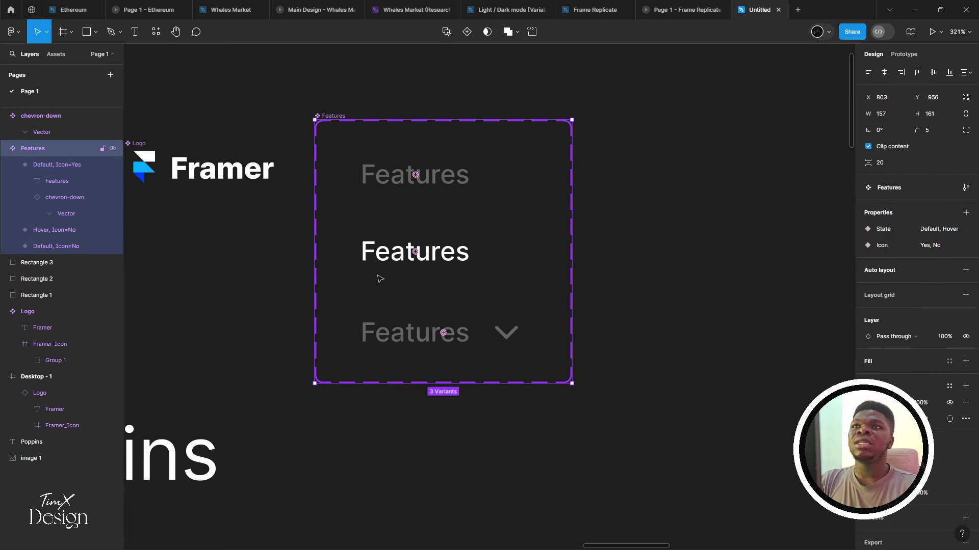
{"action": "left_click_drag", "start_coordinate": [404, 383], "coordinate": [416, 447]}
{"action": "left_click_drag", "start_coordinate": [395, 336], "coordinate": [395, 394], "text": "alt"}
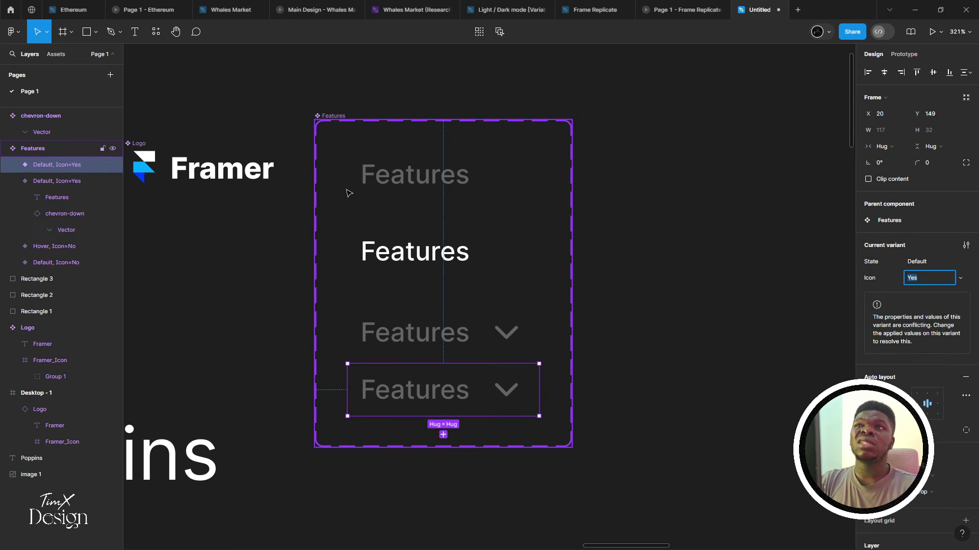
{"action": "key", "text": "ctrl+z"}
{"action": "left_click", "coordinate": [331, 116]}
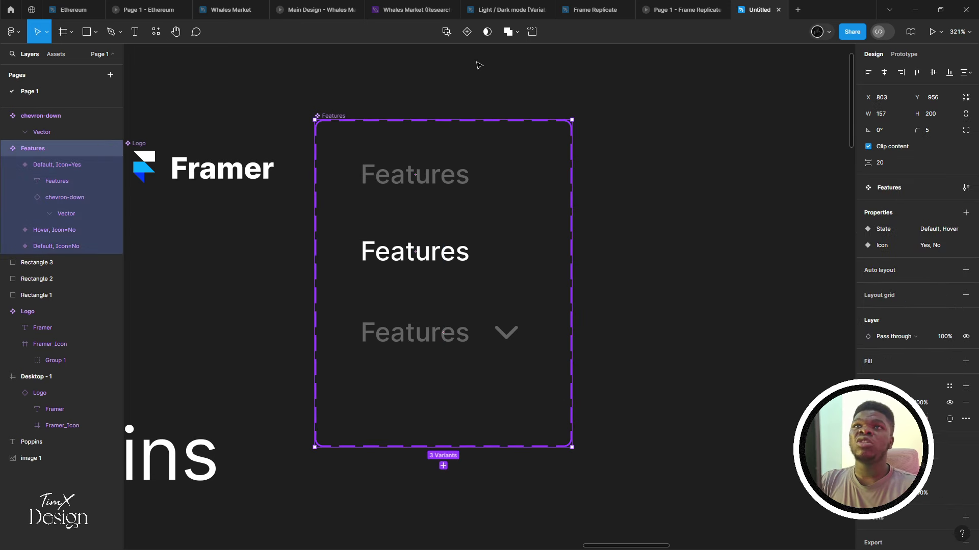
{"action": "left_click", "coordinate": [468, 33]}
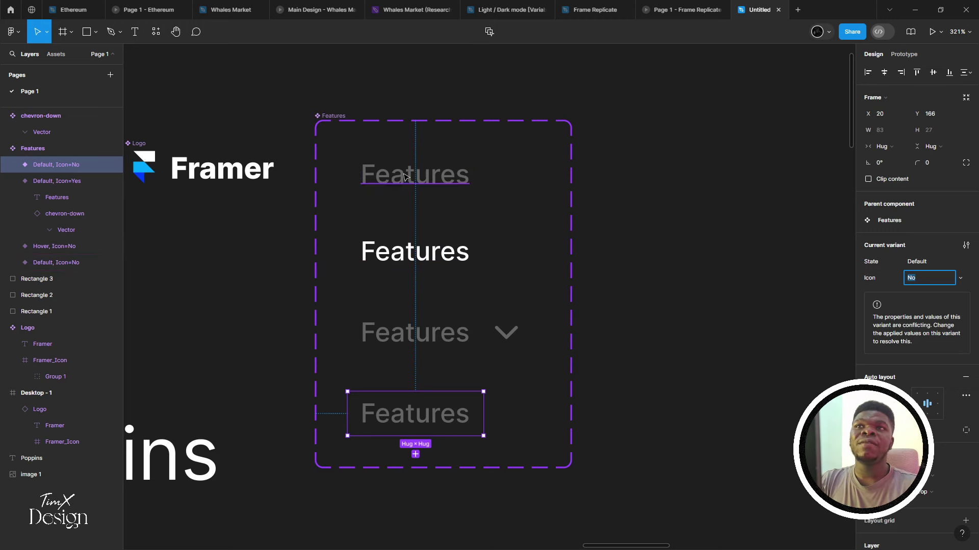
{"action": "key", "text": "ctrl+z"}
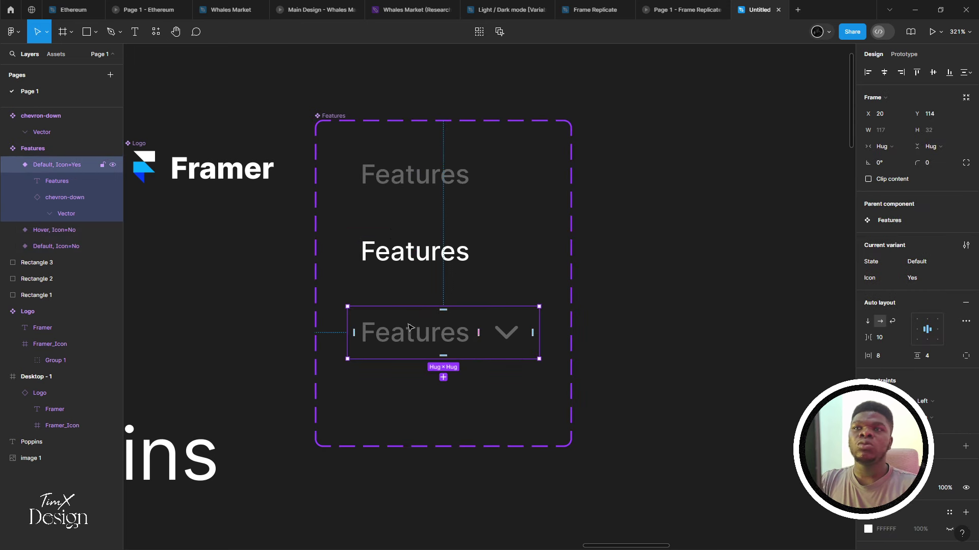
Duplicate the Default, Icon=Yes variant just below itself within the Features set and set the copy's State to Hover
{"action": "left_click_drag", "start_coordinate": [407, 326], "coordinate": [406, 395]}
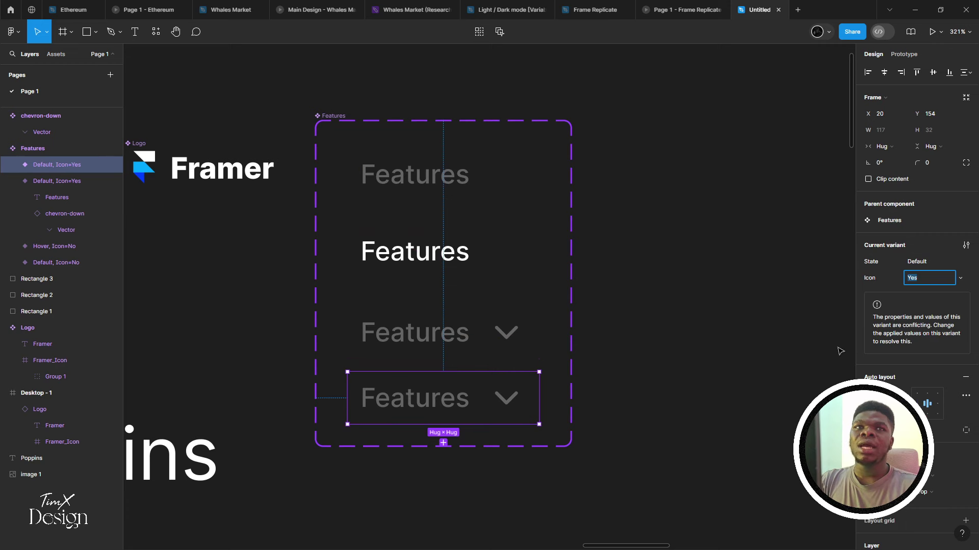
{"action": "left_click", "coordinate": [957, 263]}
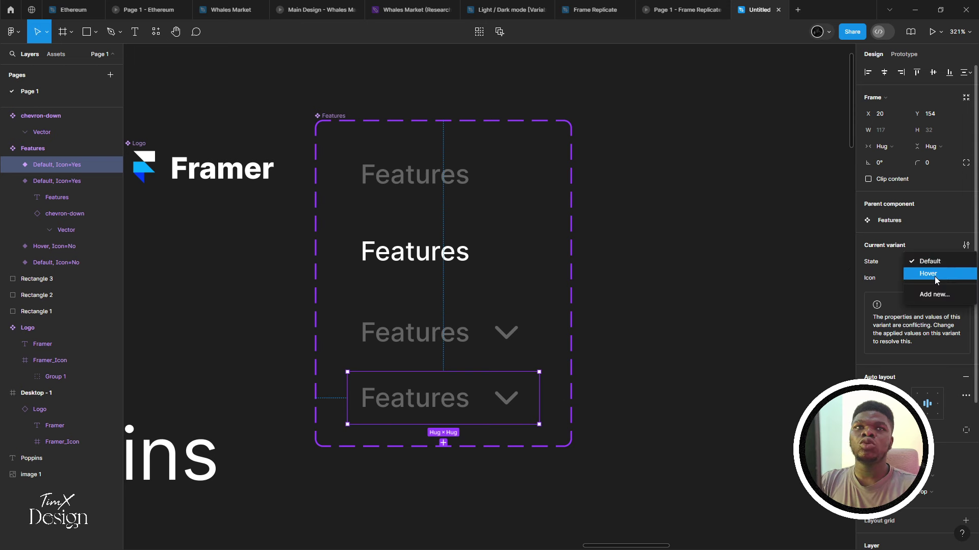
{"action": "left_click", "coordinate": [936, 275]}
Try recoloring the text and chevron of the Hover, Icon=Yes variant together to white FFFFFF, and undo the change
{"action": "scroll", "coordinate": [938, 285], "scroll_direction": "down", "scroll_amount": 1}
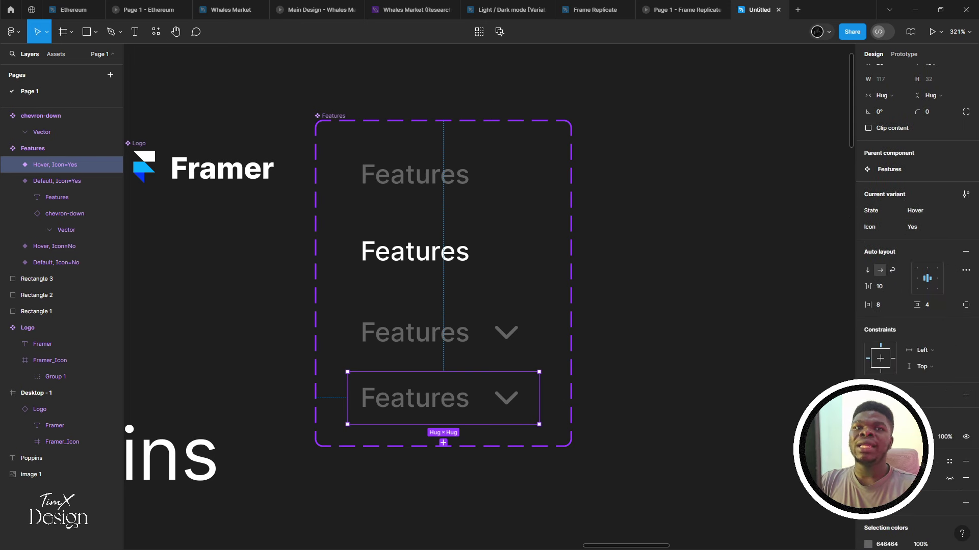
{"action": "scroll", "coordinate": [846, 449], "scroll_direction": "down", "scroll_amount": 1}
{"action": "scroll", "coordinate": [897, 448], "scroll_direction": "down", "scroll_amount": 2}
{"action": "left_click", "coordinate": [868, 462]}
{"action": "left_click_drag", "start_coordinate": [790, 350], "coordinate": [547, 190]}
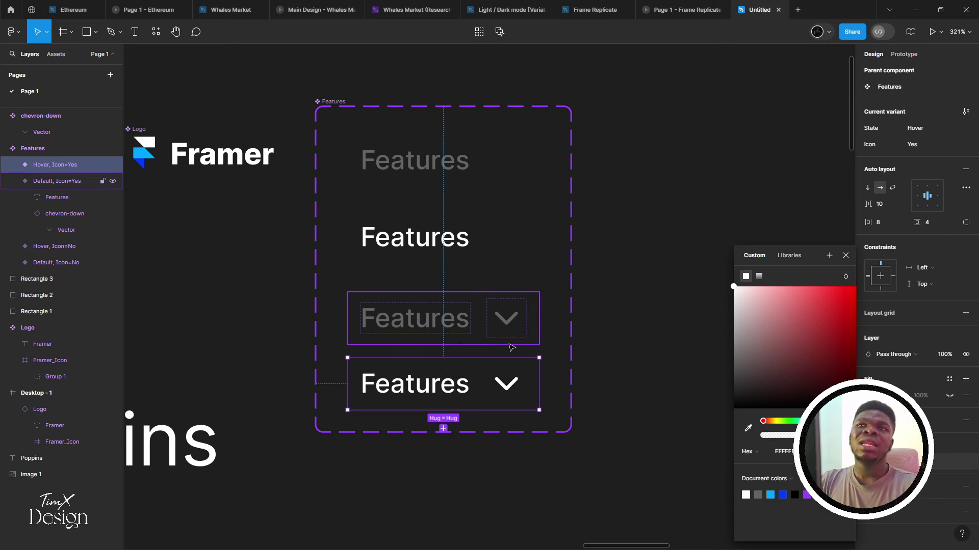
{"action": "key", "text": "ctrl+z"}
{"action": "left_click", "coordinate": [845, 255]}
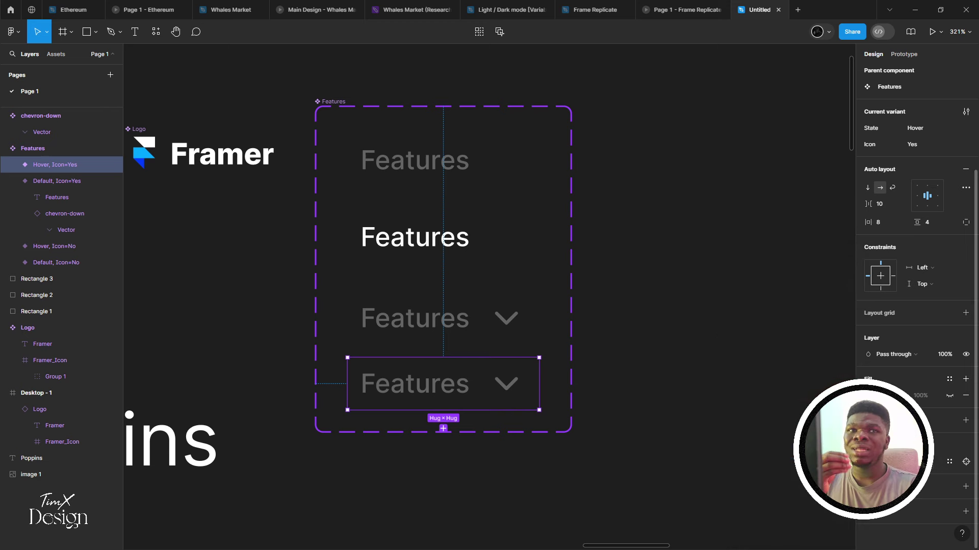
{"action": "left_click", "coordinate": [868, 462]}
{"action": "left_click", "coordinate": [844, 258]}
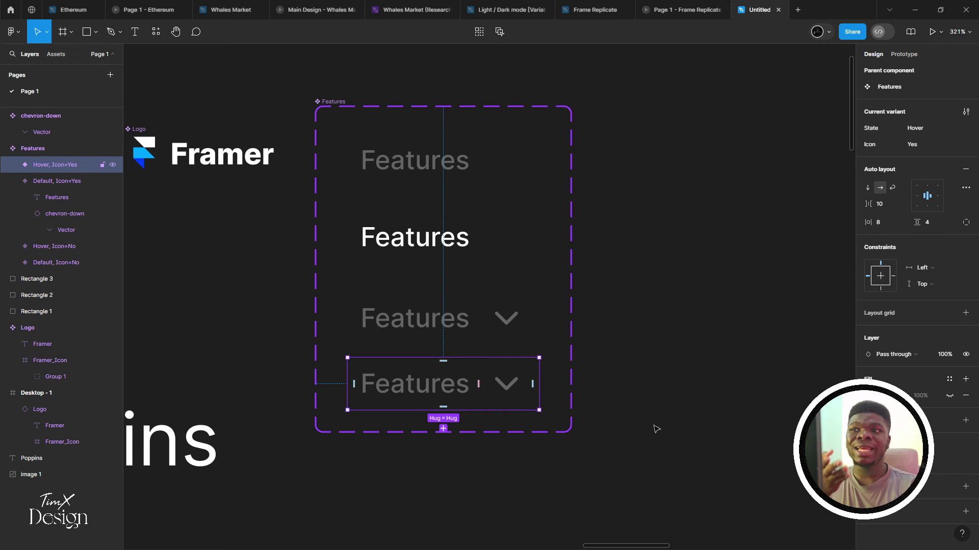
{"action": "left_click", "coordinate": [869, 395]}
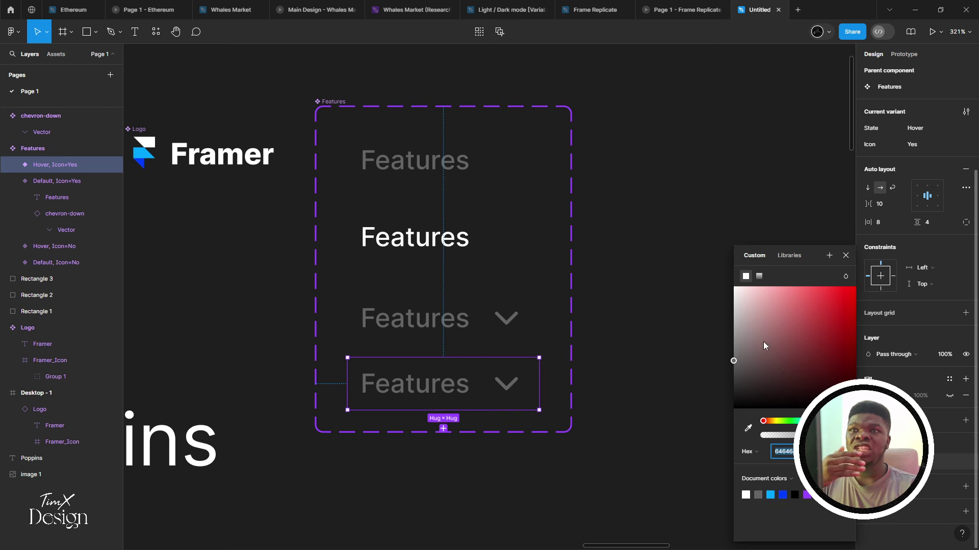
{"action": "type", "text": "ffffff"}
{"action": "key", "text": "Return"}
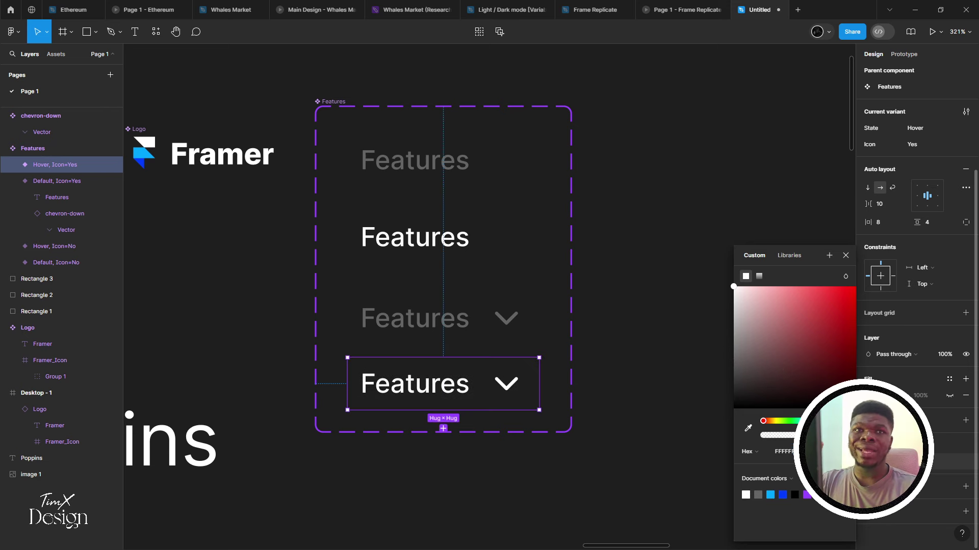
{"action": "left_click", "coordinate": [846, 255]}
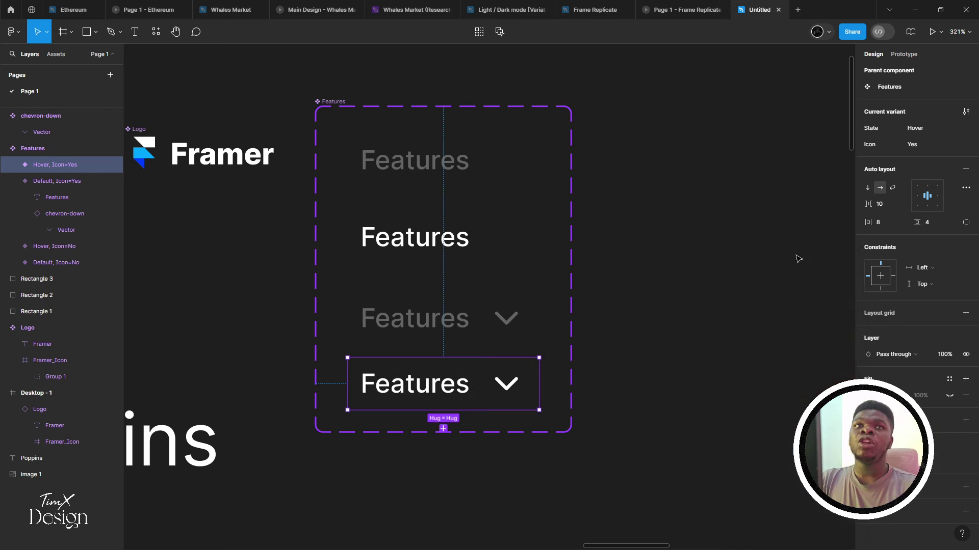
{"action": "key", "text": "ctrl+z"}
Try recoloring the Hover, Icon=Yes variant's text fill and chevron stroke separately to FFFFFF, and undo both changes
{"action": "double_click", "coordinate": [400, 390]}
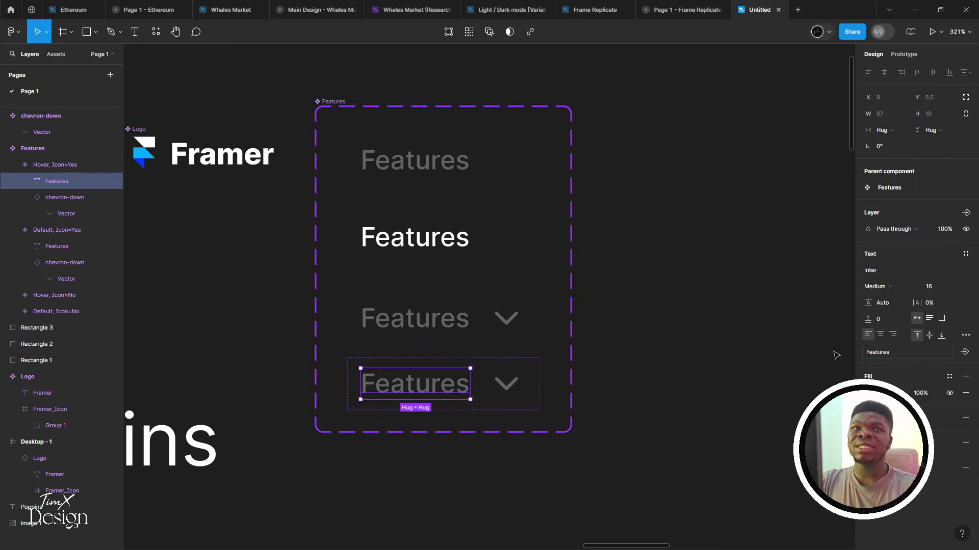
{"action": "left_click", "coordinate": [868, 393]}
{"action": "left_click_drag", "start_coordinate": [813, 356], "coordinate": [538, 162]}
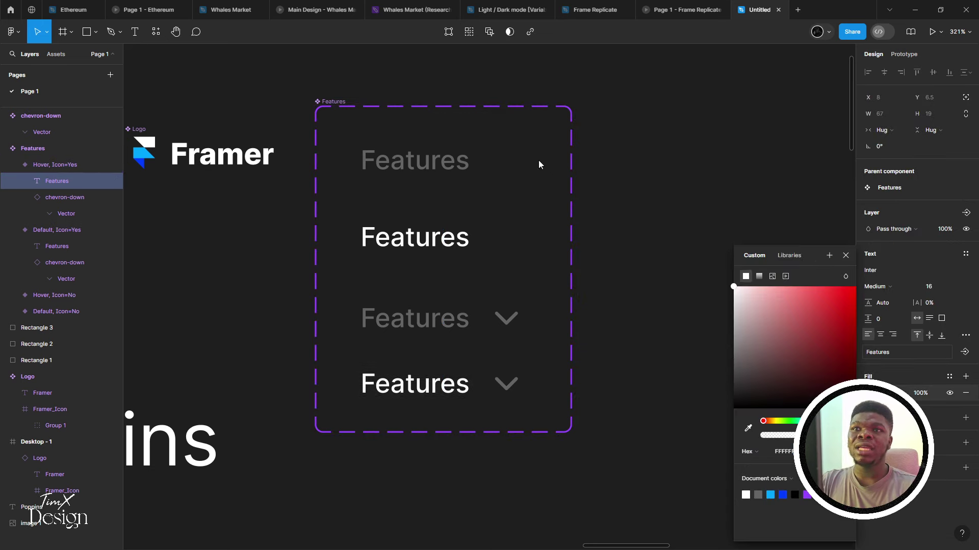
{"action": "left_click", "coordinate": [512, 391]}
{"action": "left_click", "coordinate": [507, 389]}
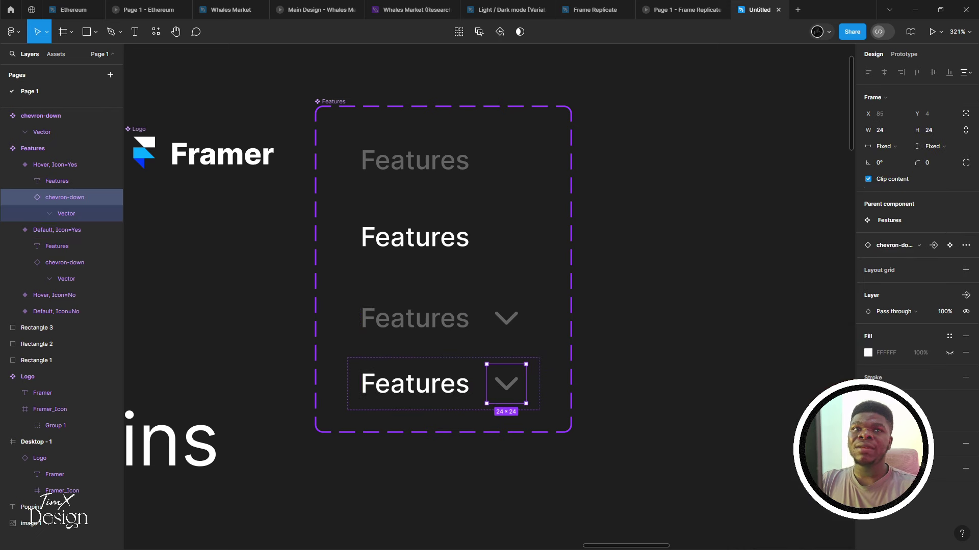
{"action": "double_click", "coordinate": [505, 387]}
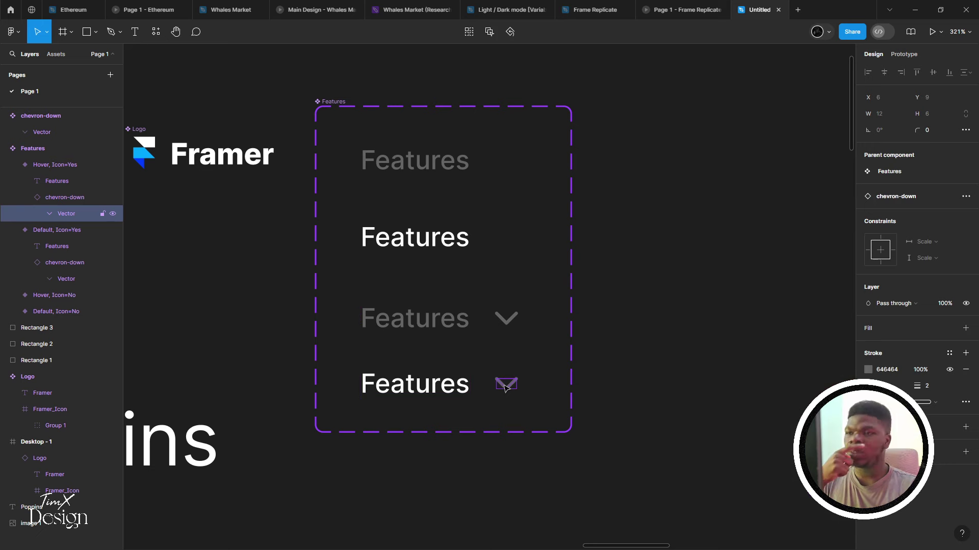
{"action": "left_click", "coordinate": [868, 370]}
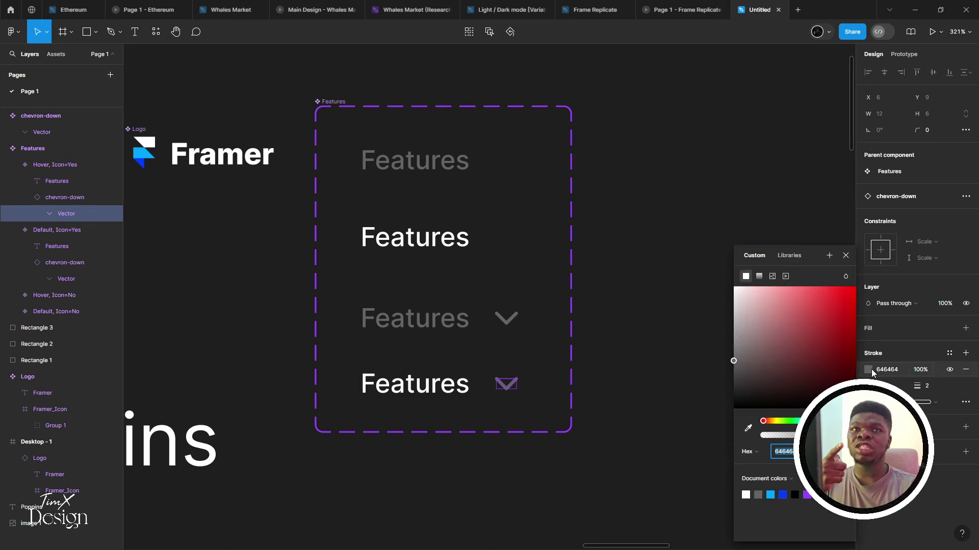
{"action": "left_click_drag", "start_coordinate": [801, 320], "coordinate": [654, 156]}
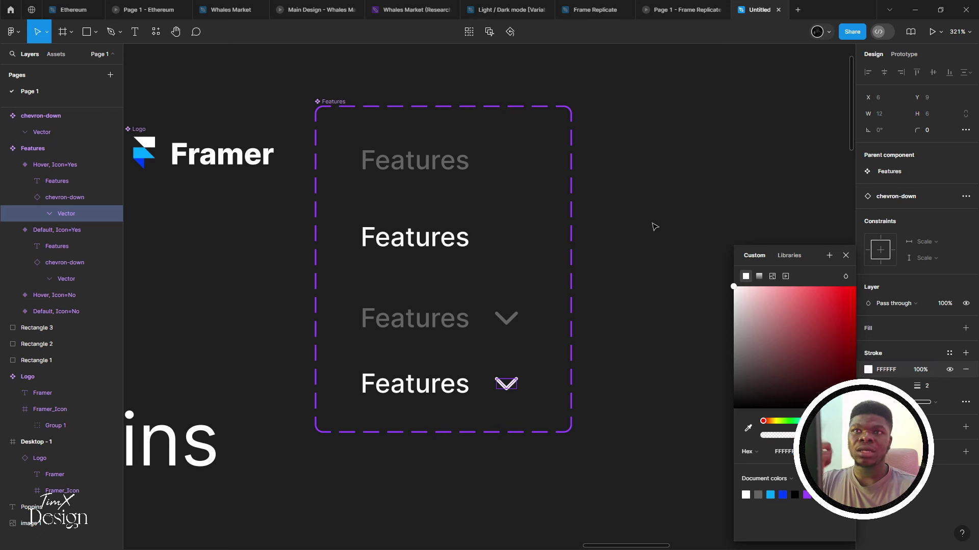
{"action": "key", "text": "Escape"}
{"action": "key", "text": "Escape"}
{"action": "key", "text": "shift+Tab"}
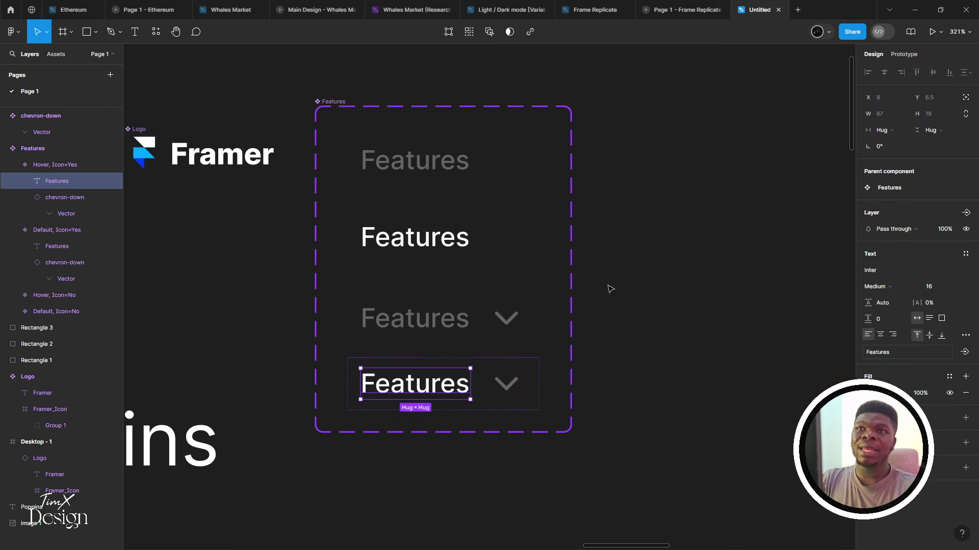
Change the shared gray selection color of the whole Hover, Icon=Yes variant to white FFFFFF
{"action": "left_click", "coordinate": [505, 379]}
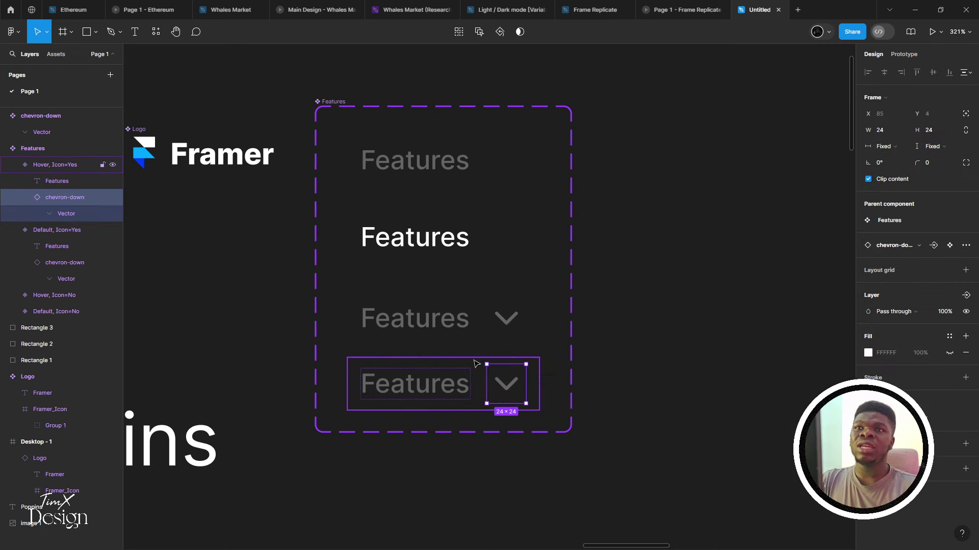
{"action": "key", "text": "Escape"}
{"action": "scroll", "coordinate": [912, 255], "scroll_direction": "down", "scroll_amount": 2}
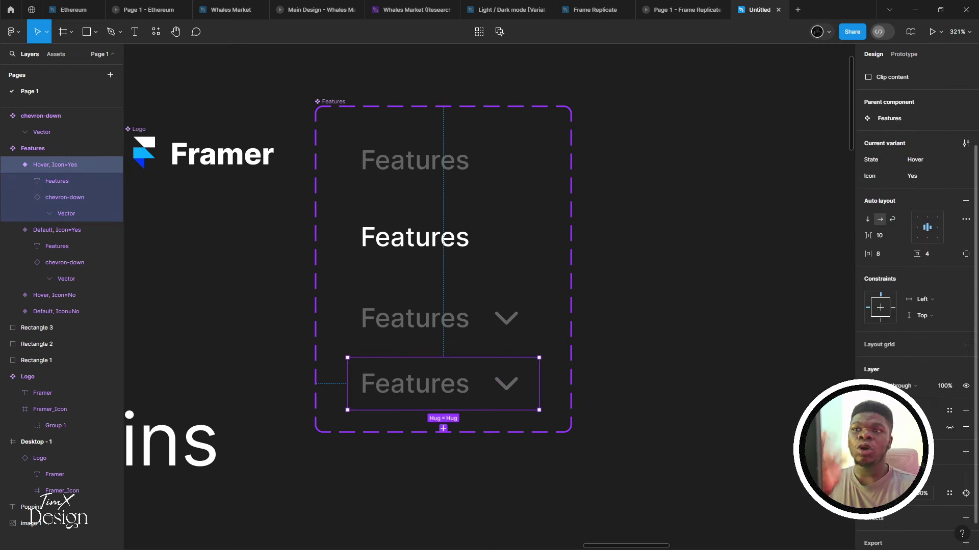
{"action": "left_click", "coordinate": [872, 493]}
{"action": "left_click_drag", "start_coordinate": [772, 333], "coordinate": [732, 294]}
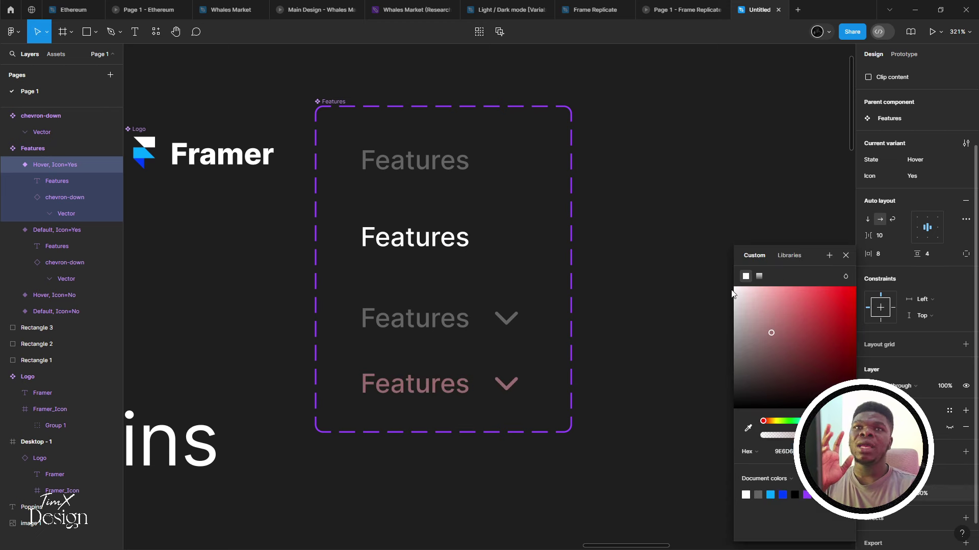
{"action": "left_click", "coordinate": [733, 288]}
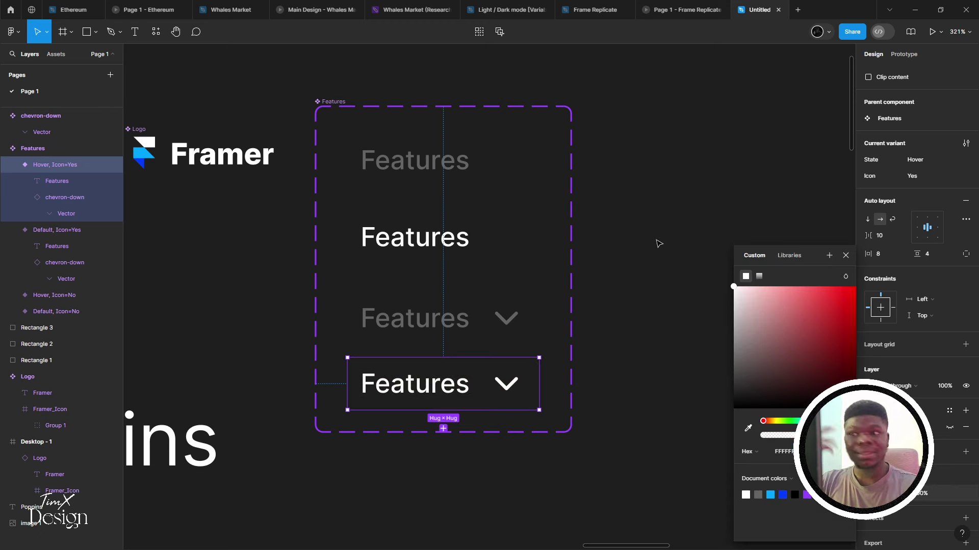
{"action": "left_click", "coordinate": [579, 229]}
Place an instance of the Default, Icon=No variant on the canvas to the right of the Features set
{"action": "scroll", "coordinate": [510, 255], "scroll_direction": "down", "scroll_amount": 5}
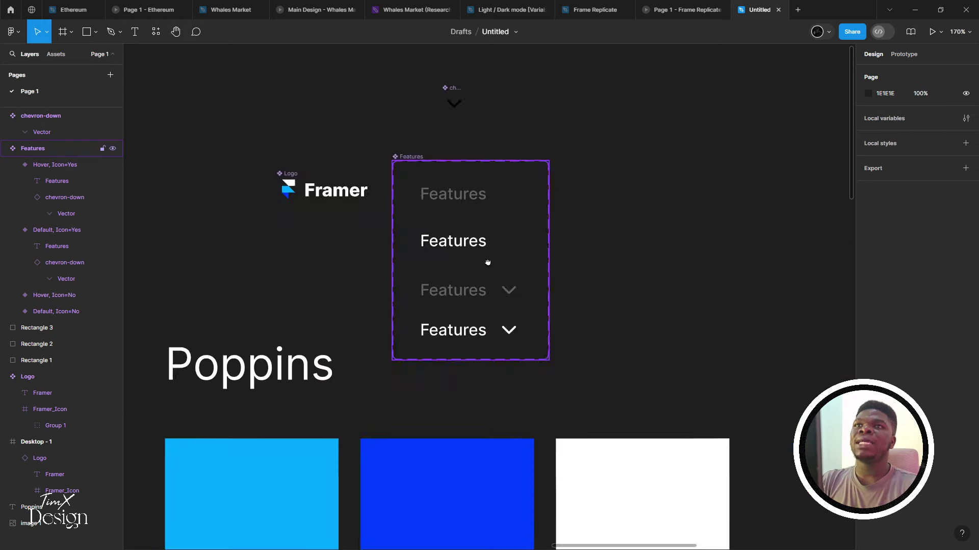
{"action": "scroll", "coordinate": [488, 263], "scroll_direction": "up", "scroll_amount": 2}
{"action": "left_click", "coordinate": [373, 177]}
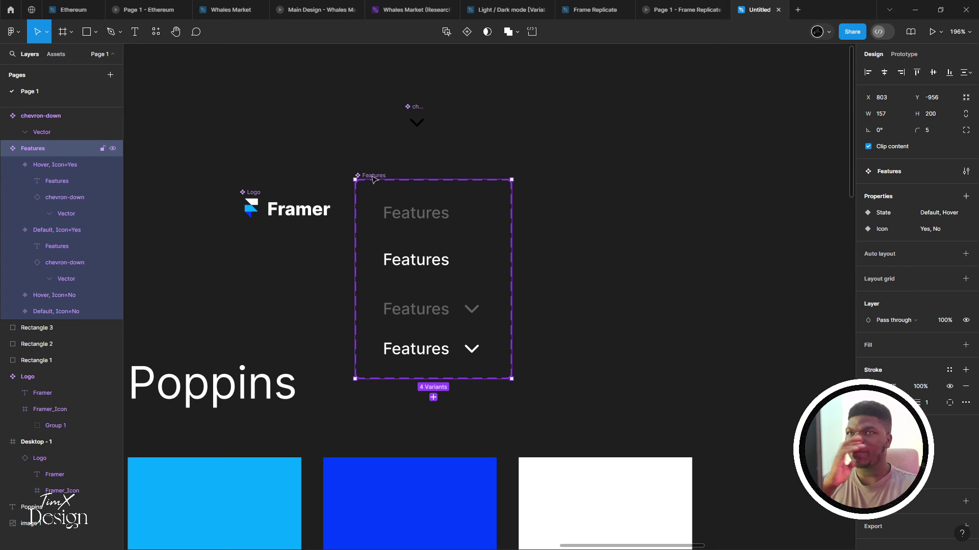
{"action": "scroll", "coordinate": [374, 179], "scroll_direction": "down", "scroll_amount": 3}
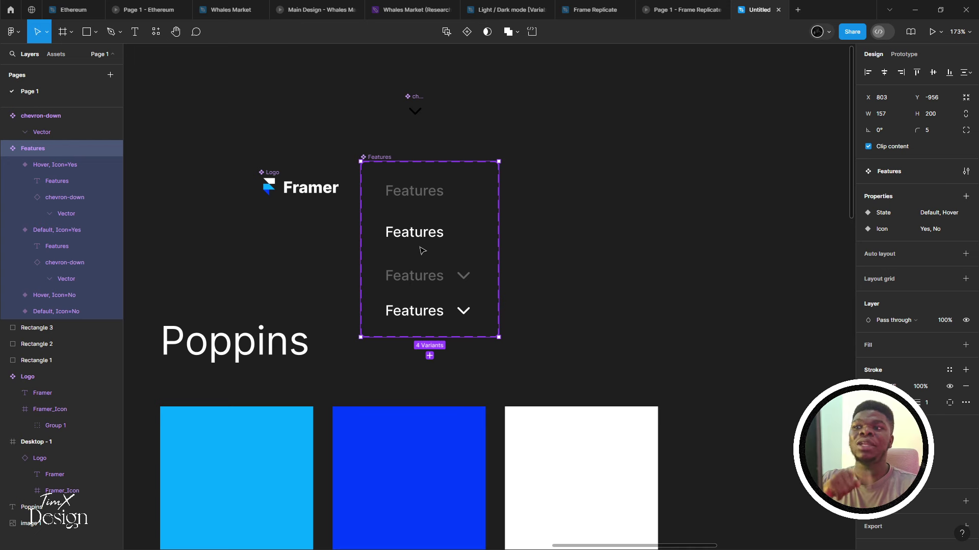
{"action": "left_click", "coordinate": [433, 281]}
{"action": "left_click", "coordinate": [448, 193]}
{"action": "left_click_drag", "start_coordinate": [451, 194], "coordinate": [600, 194]}
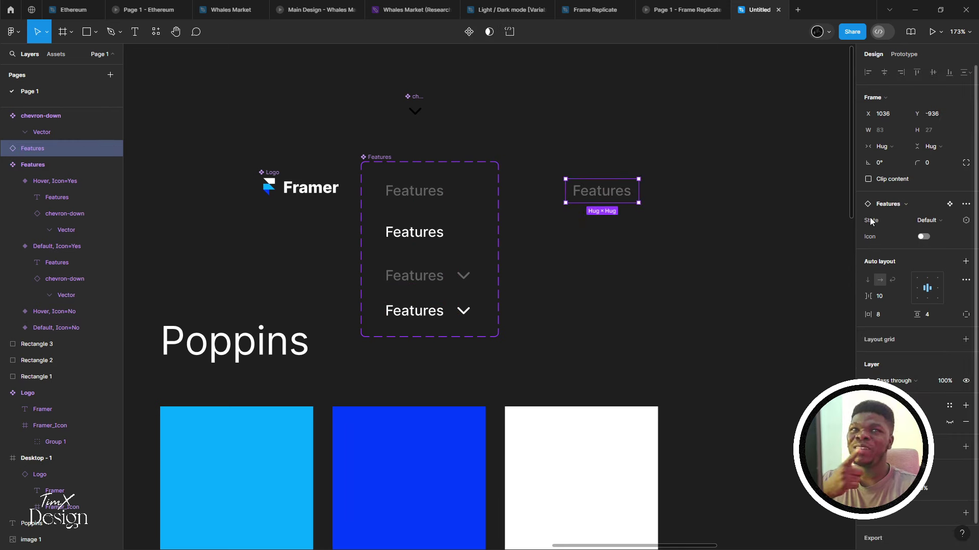
Test the Icon property of the Features instance by switching it on and off repeatedly, leaving it off
{"action": "left_click", "coordinate": [921, 234]}
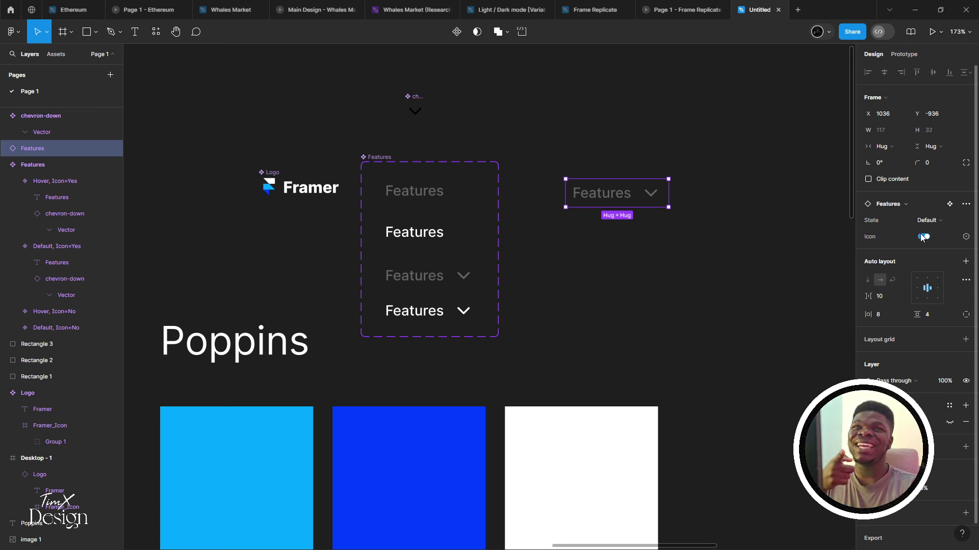
{"action": "left_click", "coordinate": [920, 236]}
{"action": "left_click", "coordinate": [920, 235]}
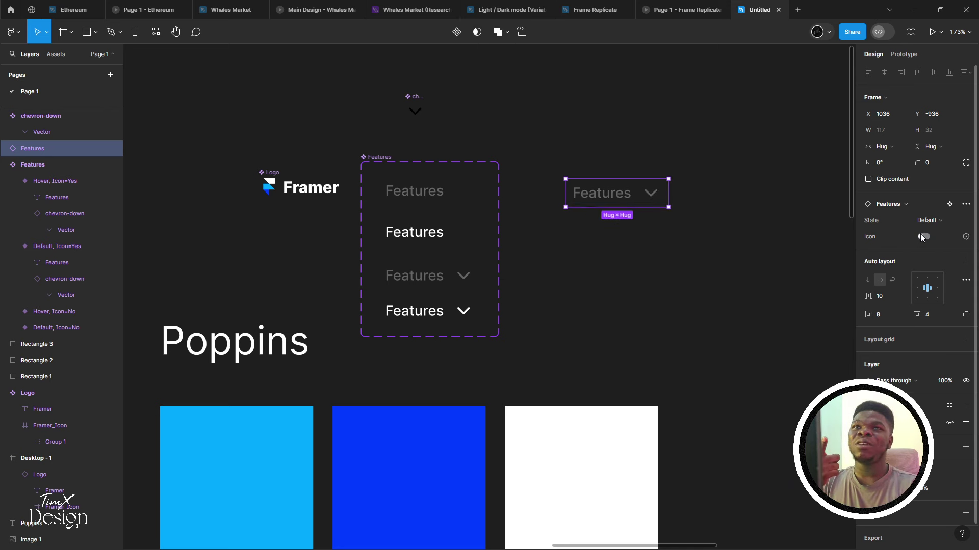
{"action": "left_click", "coordinate": [920, 235]}
{"action": "left_click", "coordinate": [921, 235]}
{"action": "left_click", "coordinate": [921, 236]}
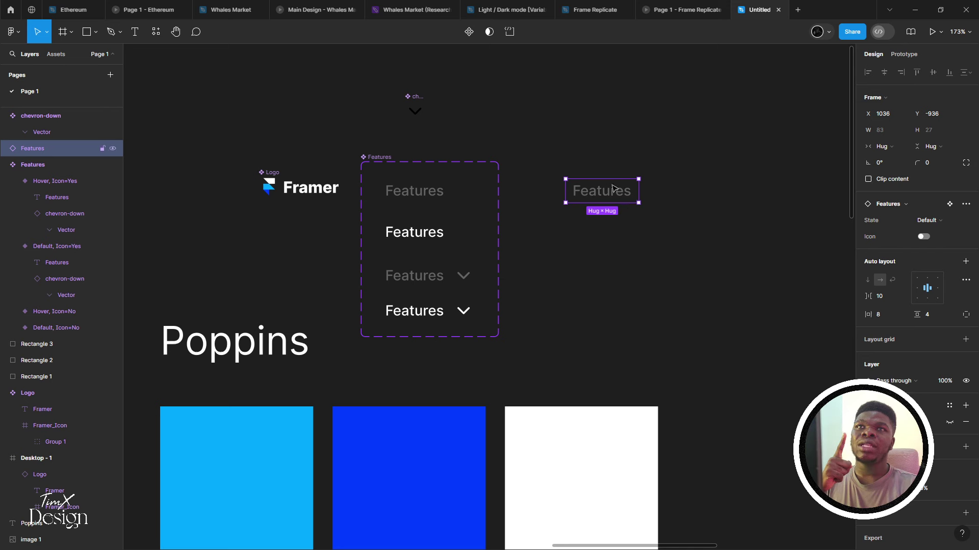
Switch the Features instance's Icon property on and off again to compare it with and without the chevron, ending with it off
{"action": "left_click", "coordinate": [922, 237]}
{"action": "left_click", "coordinate": [923, 237]}
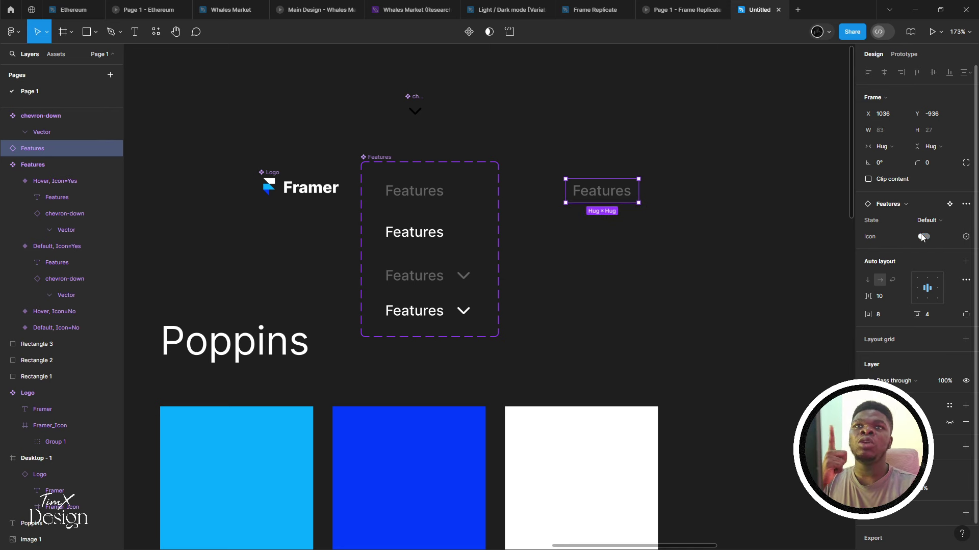
{"action": "left_click", "coordinate": [923, 237]}
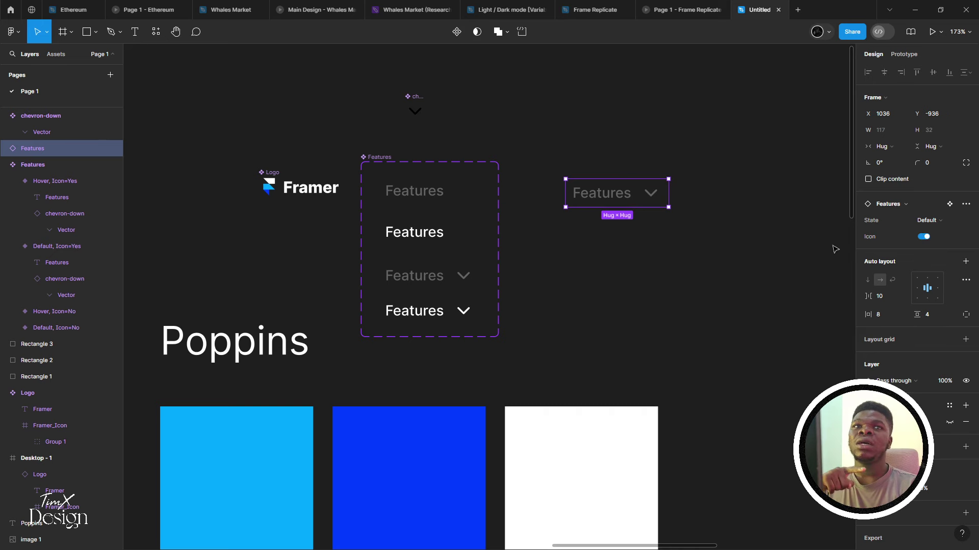
{"action": "left_click", "coordinate": [923, 237]}
Try setting the height of the Default, Icon=Yes variant's chevron to 16
{"action": "left_click", "coordinate": [464, 279]}
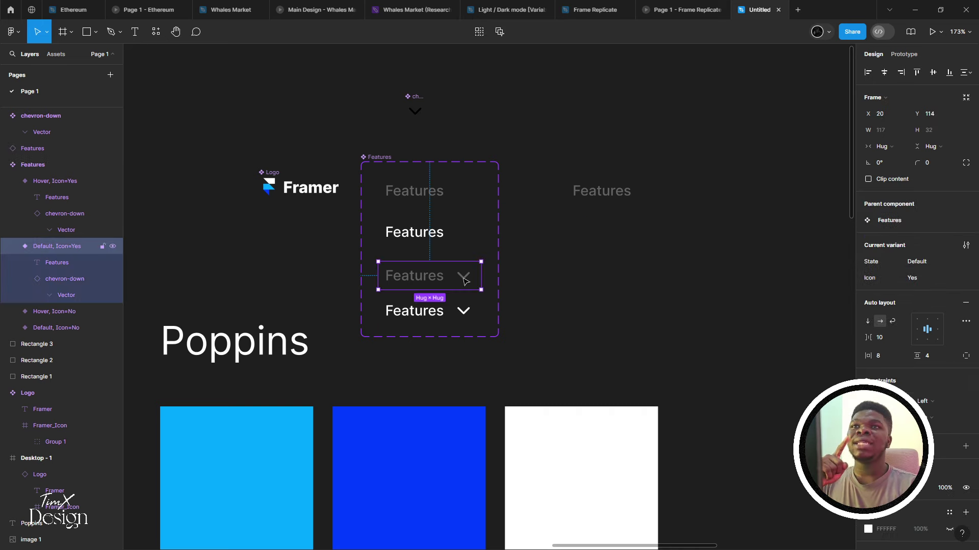
{"action": "left_click", "coordinate": [464, 280]}
{"action": "left_click", "coordinate": [465, 314], "text": "shift"}
{"action": "left_click", "coordinate": [463, 316], "text": "shift"}
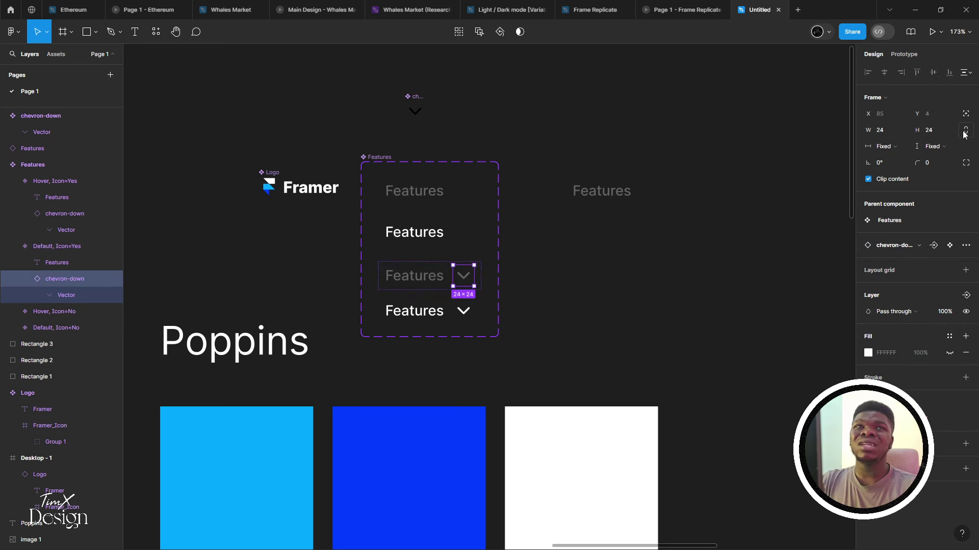
{"action": "left_click", "coordinate": [930, 131]}
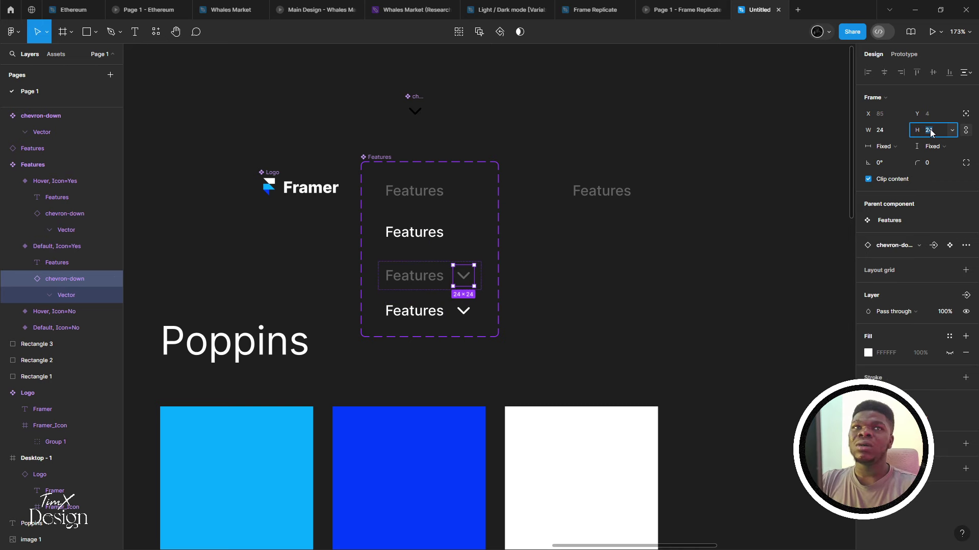
{"action": "type", "text": "16"}
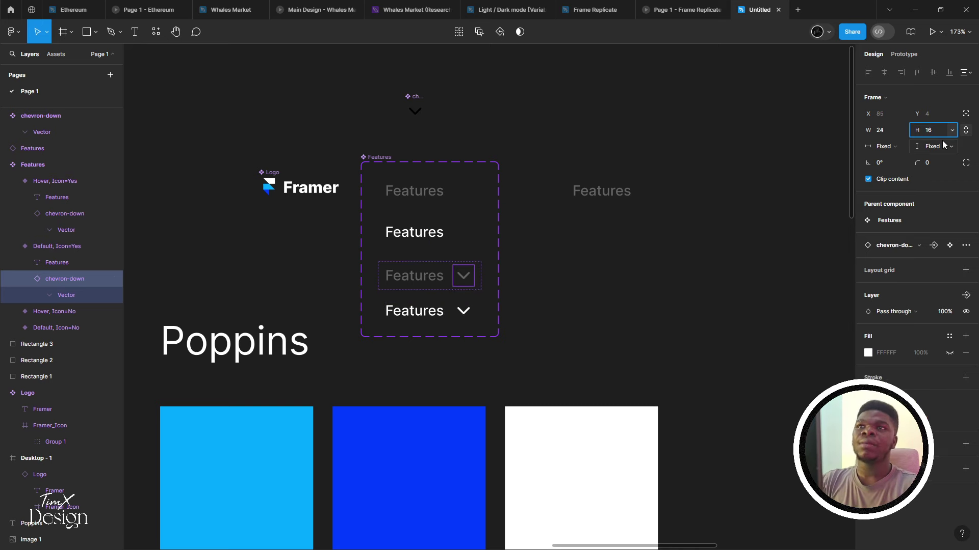
{"action": "key", "text": "Return"}
{"action": "left_click", "coordinate": [623, 265]}
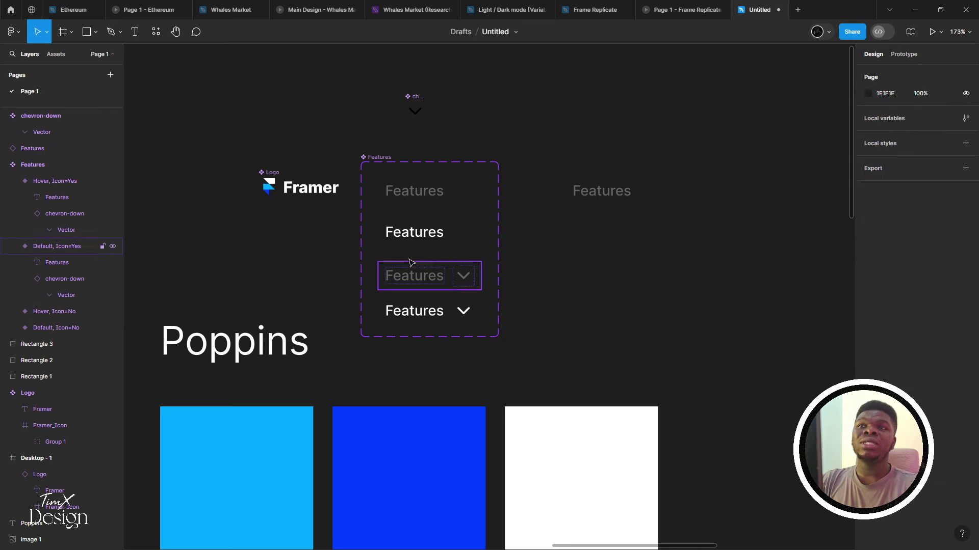
Try giving all four Features variants a fixed height of 32, and undo it
{"action": "left_click", "coordinate": [413, 232]}
{"action": "left_click", "coordinate": [415, 192]}
{"action": "left_click", "coordinate": [410, 240], "text": "shift"}
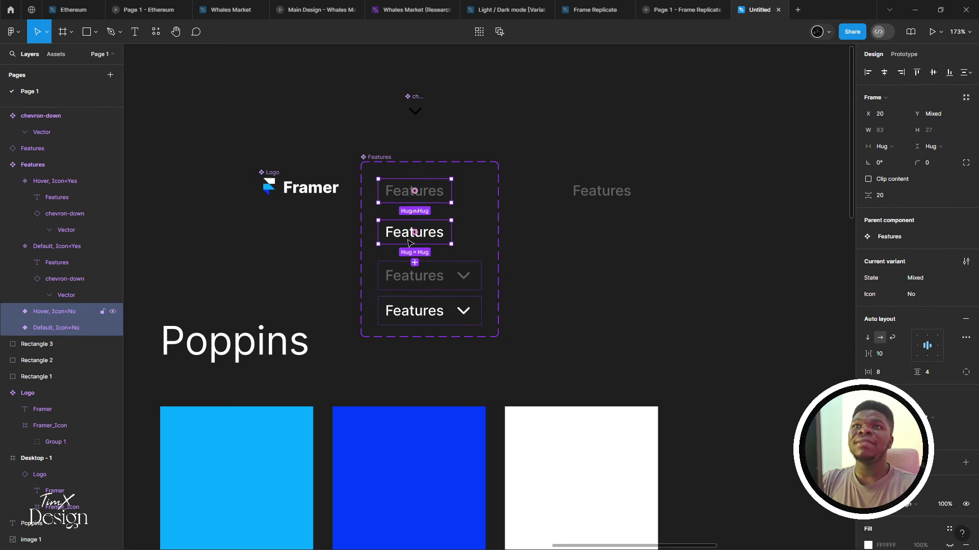
{"action": "left_click", "coordinate": [416, 275], "text": "shift"}
{"action": "left_click", "coordinate": [423, 310], "text": "shift"}
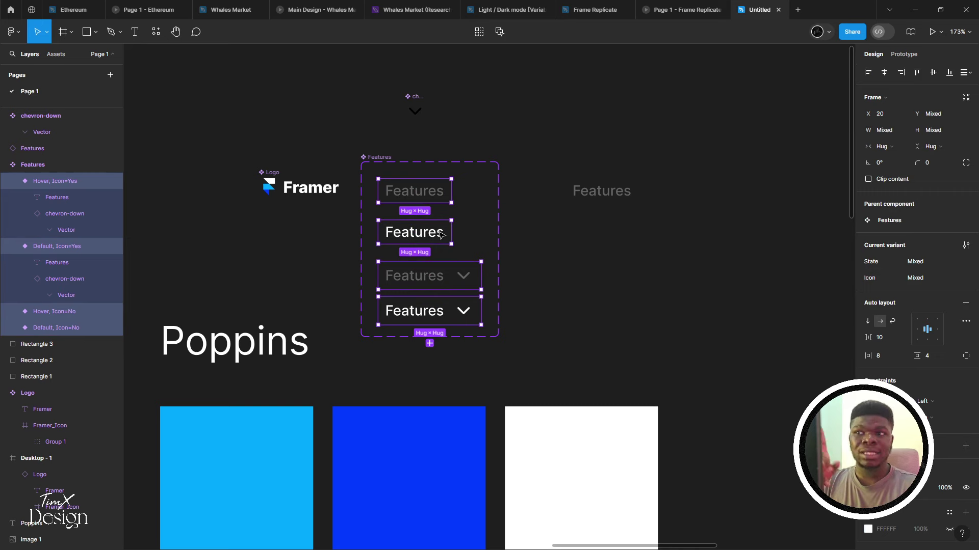
{"action": "left_click", "coordinate": [942, 130]}
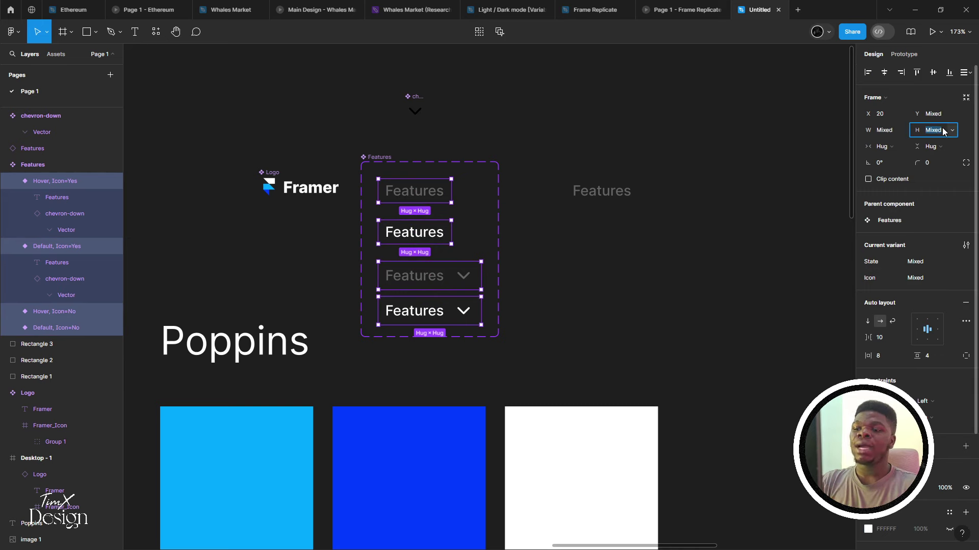
{"action": "type", "text": "32"}
{"action": "key", "text": "Return"}
{"action": "key", "text": "ctrl+z"}
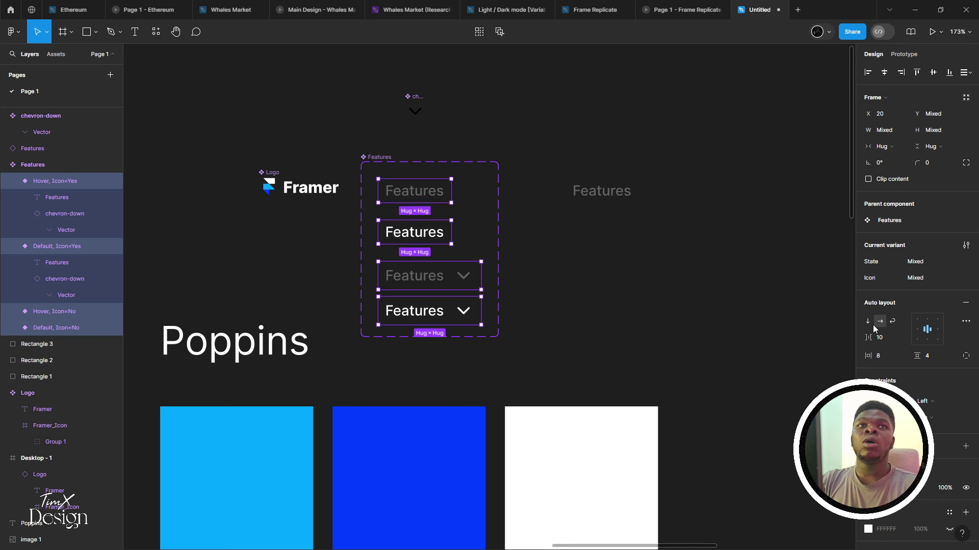
Set the vertical auto layout padding of all four Features variants to 8
{"action": "left_click", "coordinate": [931, 354]}
{"action": "key", "text": "Up"}
{"action": "key", "text": "Up"}
{"action": "key", "text": "Up"}
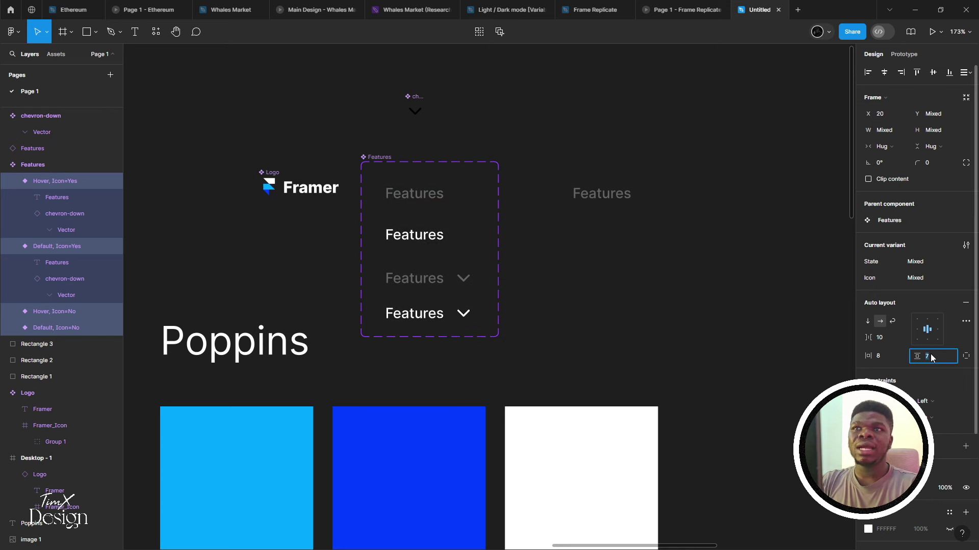
{"action": "key", "text": "Up"}
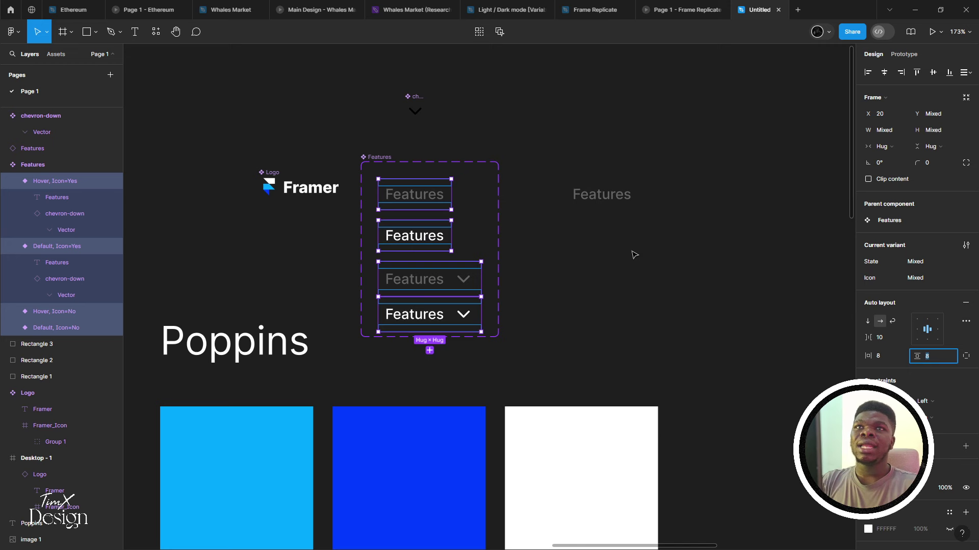
{"action": "left_click", "coordinate": [635, 255]}
Check the Features instance with its Icon property switched on, and inspect the chevron inside the Default, Icon=Yes variant
{"action": "left_click", "coordinate": [605, 210]}
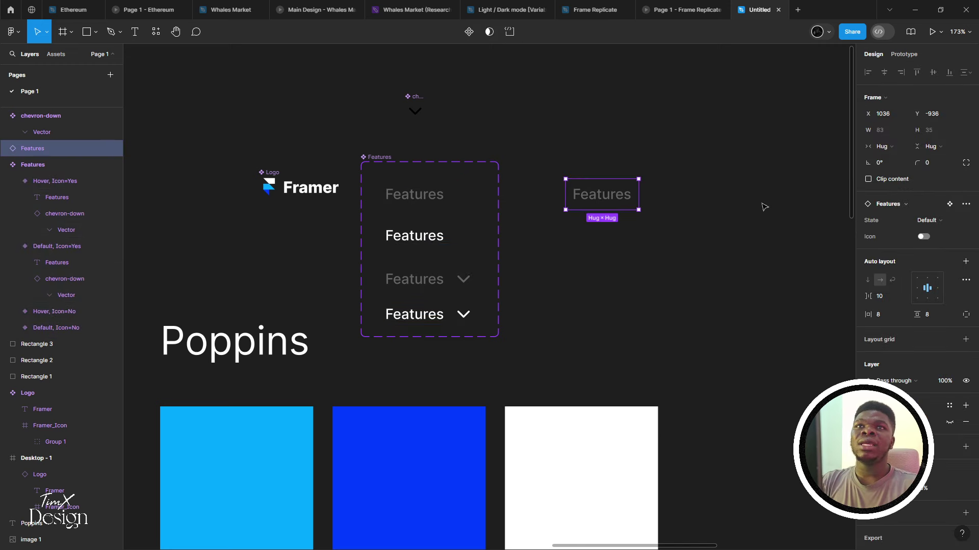
{"action": "left_click", "coordinate": [924, 237]}
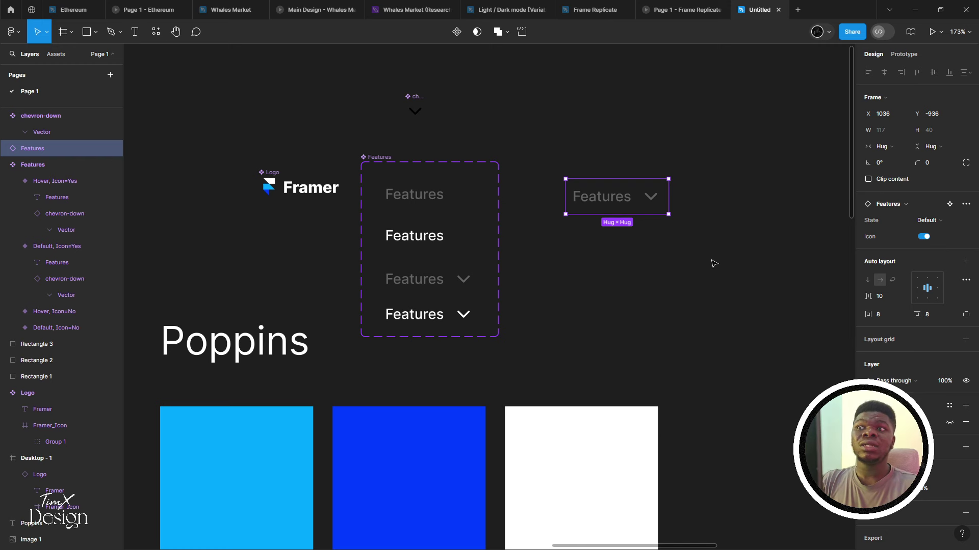
{"action": "left_click", "coordinate": [465, 280]}
{"action": "double_click", "coordinate": [463, 279]}
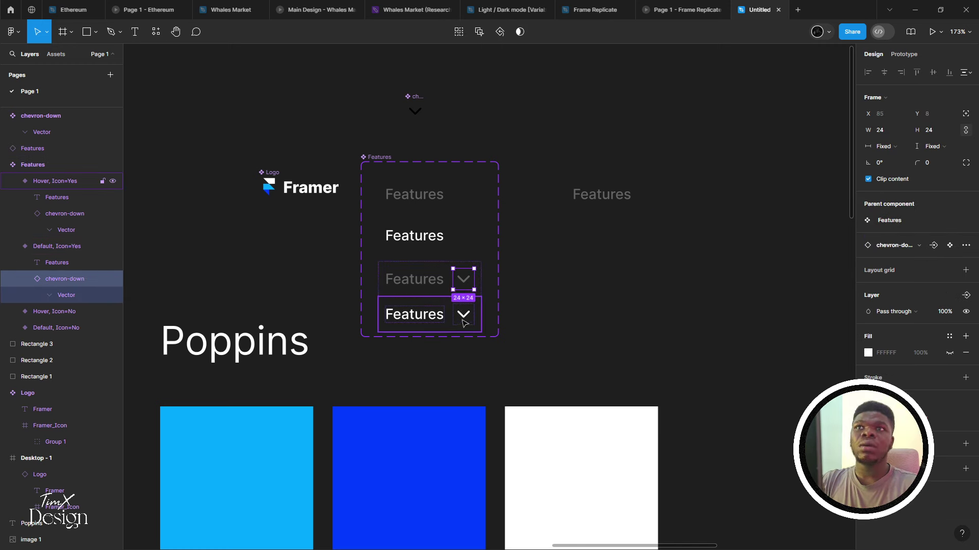
{"action": "left_click", "coordinate": [491, 320]}
Extend the Features component set upward from its upper edge to a height of about 217
{"action": "scroll", "coordinate": [412, 218], "scroll_direction": "down", "scroll_amount": 1}
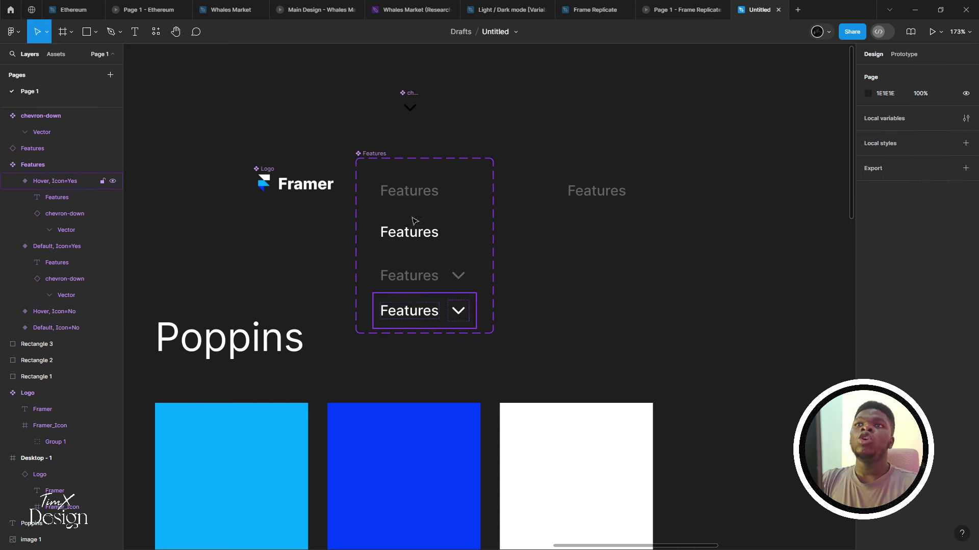
{"action": "left_click", "coordinate": [382, 153]}
{"action": "left_click_drag", "start_coordinate": [391, 158], "coordinate": [391, 143]}
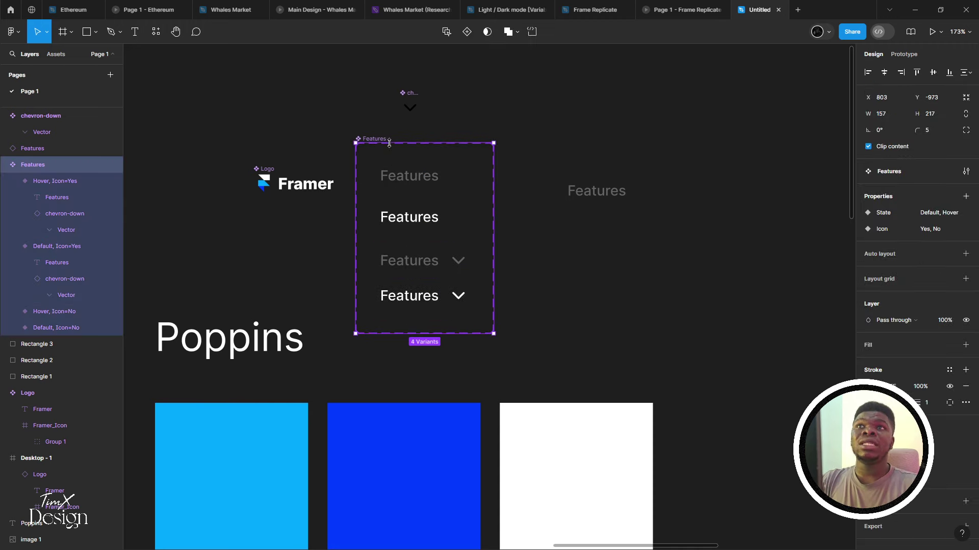
Move the Hover, Icon=Yes variant down to leave a gap of about 3 below the Default, Icon=Yes variant
{"action": "left_click", "coordinate": [409, 175]}
{"action": "left_click", "coordinate": [407, 217]}
{"action": "left_click", "coordinate": [441, 270]}
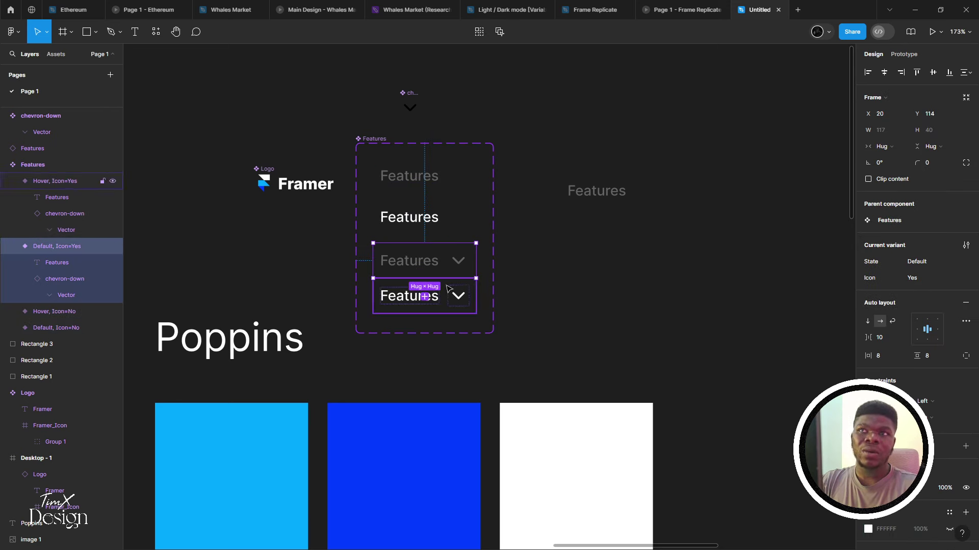
{"action": "left_click", "coordinate": [434, 299]}
{"action": "left_click_drag", "start_coordinate": [434, 299], "coordinate": [434, 301]}
{"action": "left_click", "coordinate": [439, 262], "text": "shift"}
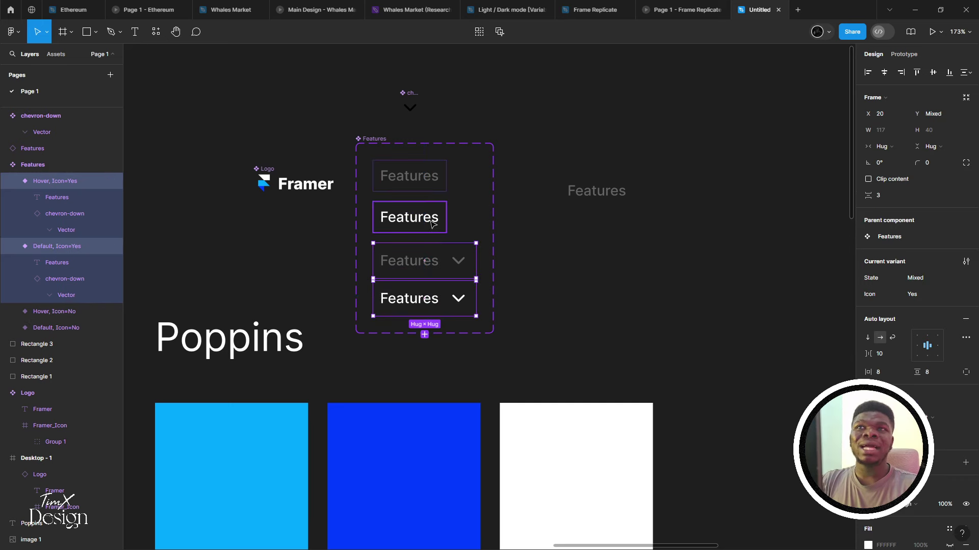
{"action": "left_click", "coordinate": [433, 222], "text": "shift"}
{"action": "left_click", "coordinate": [432, 187], "text": "shift"}
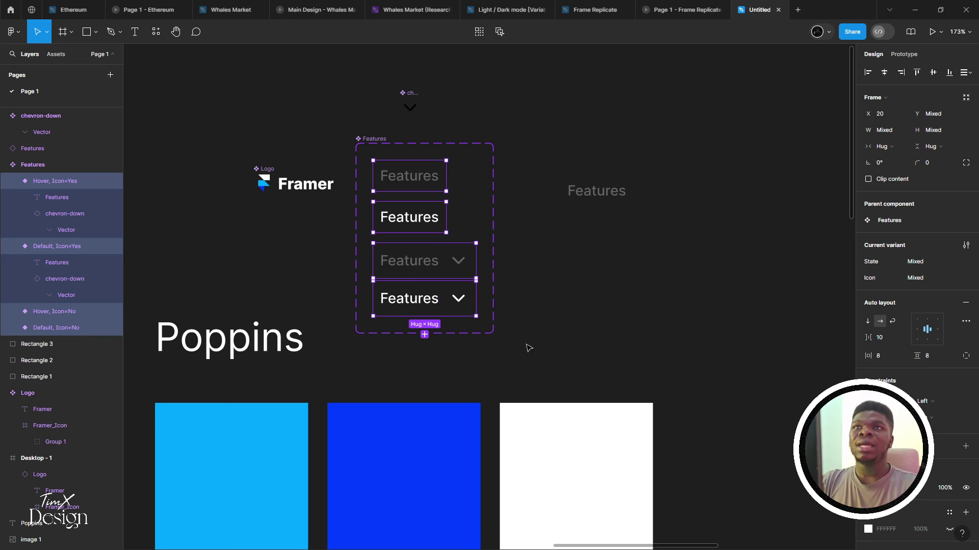
Try setting the height of the chevrons in both Icon=Yes variants to 16, and undo it
{"action": "scroll", "coordinate": [466, 269], "scroll_direction": "down", "scroll_amount": 1}
{"action": "left_click", "coordinate": [449, 243]}
{"action": "left_click", "coordinate": [449, 283], "text": "shift"}
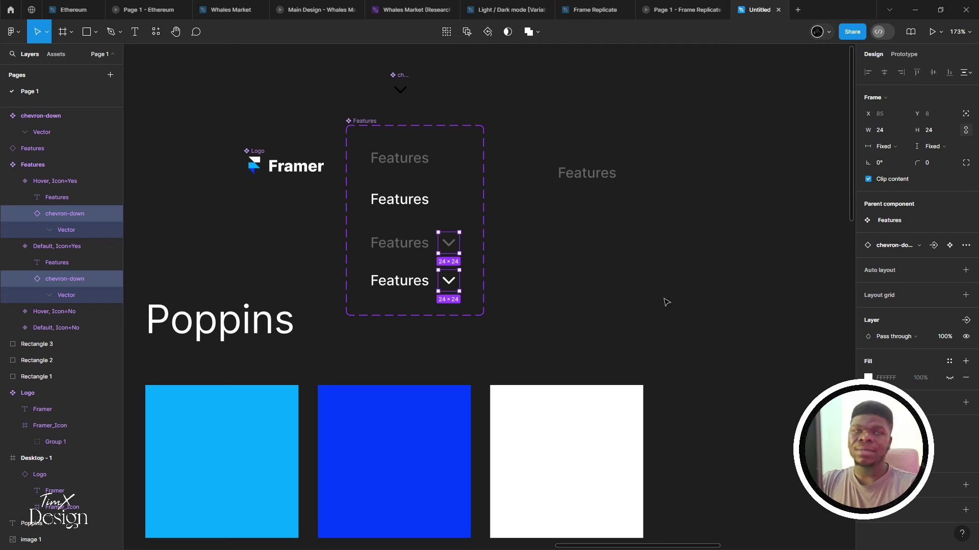
{"action": "left_click", "coordinate": [935, 128]}
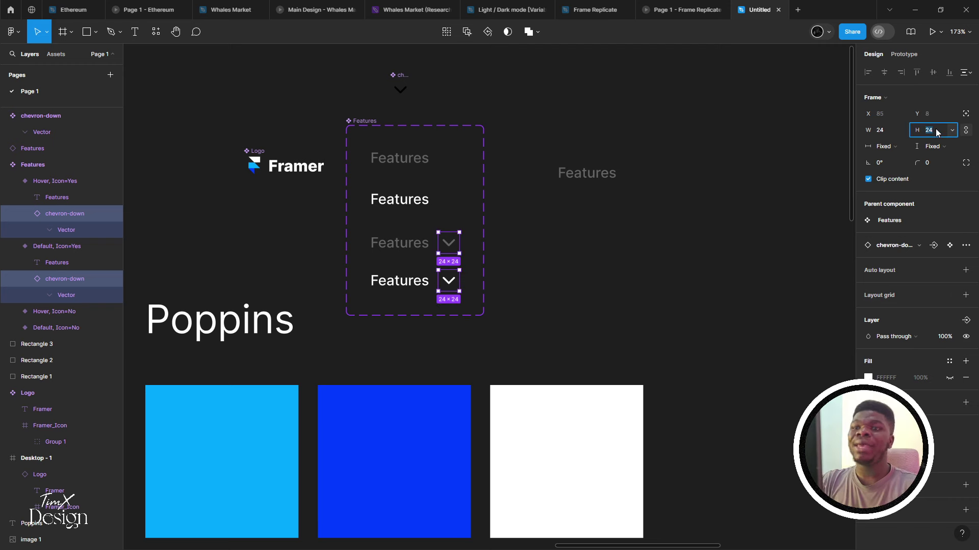
{"action": "type", "text": "16"}
{"action": "key", "text": "Return"}
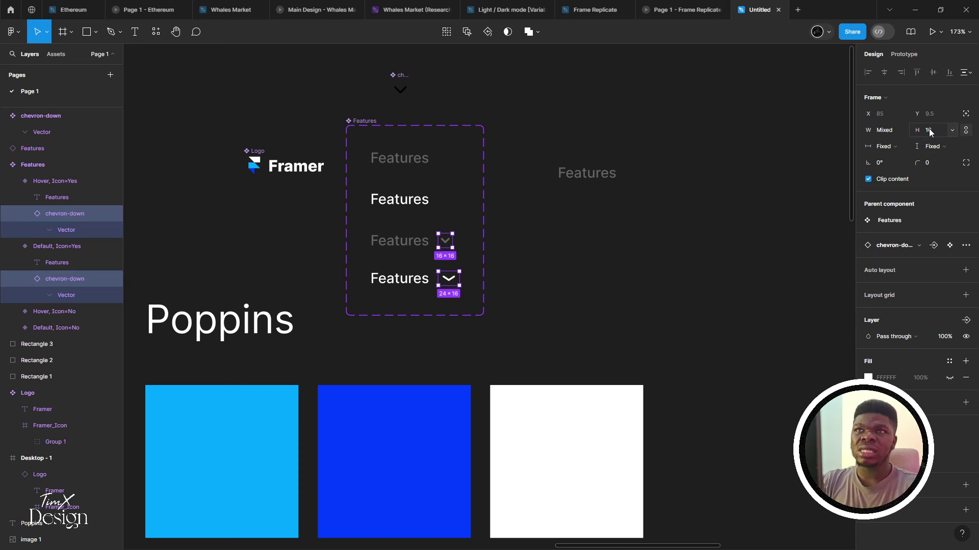
{"action": "key", "text": "ctrl+z"}
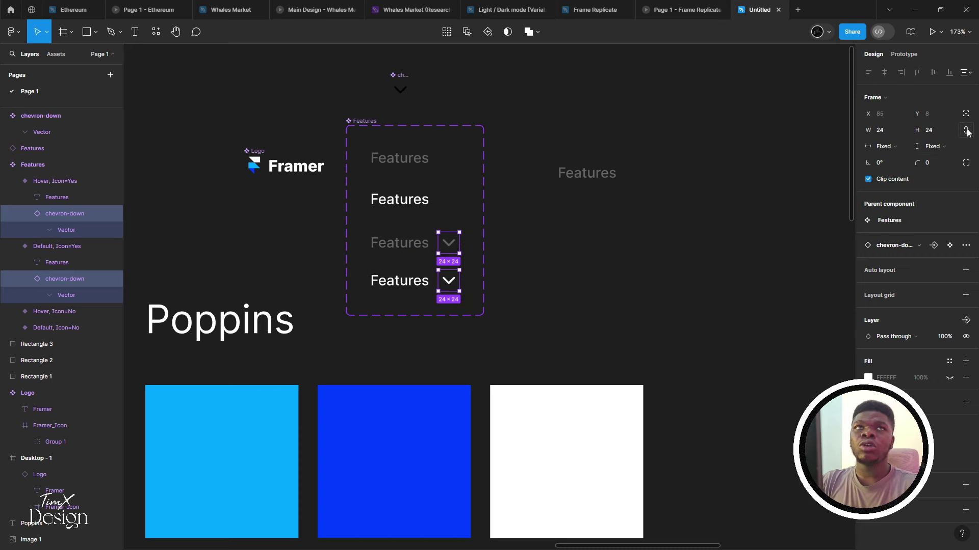
Lock the proportions of the chevrons in both Icon=Yes variants and set their width to 16
{"action": "left_click", "coordinate": [966, 130]}
{"action": "left_click", "coordinate": [888, 130]}
{"action": "type", "text": "16"}
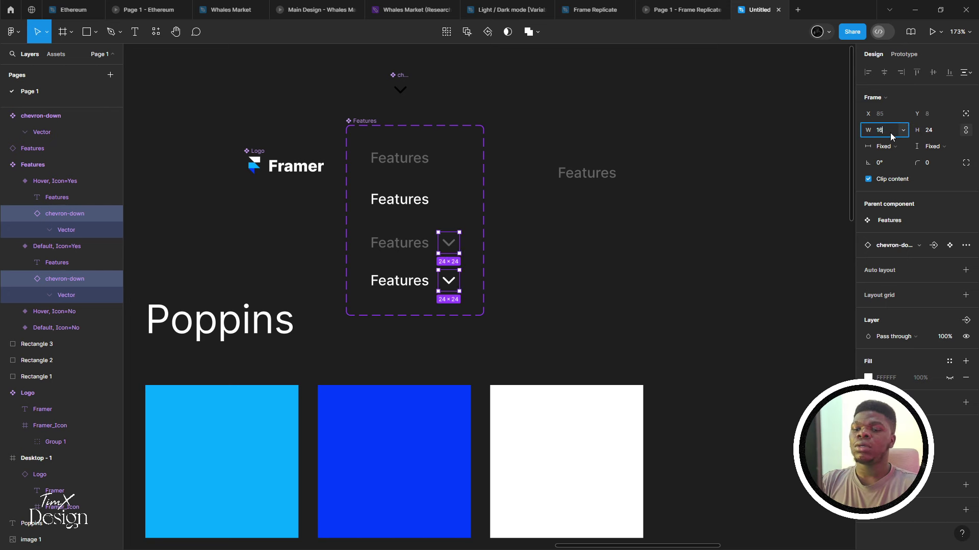
{"action": "key", "text": "Return"}
{"action": "key", "text": "Escape"}
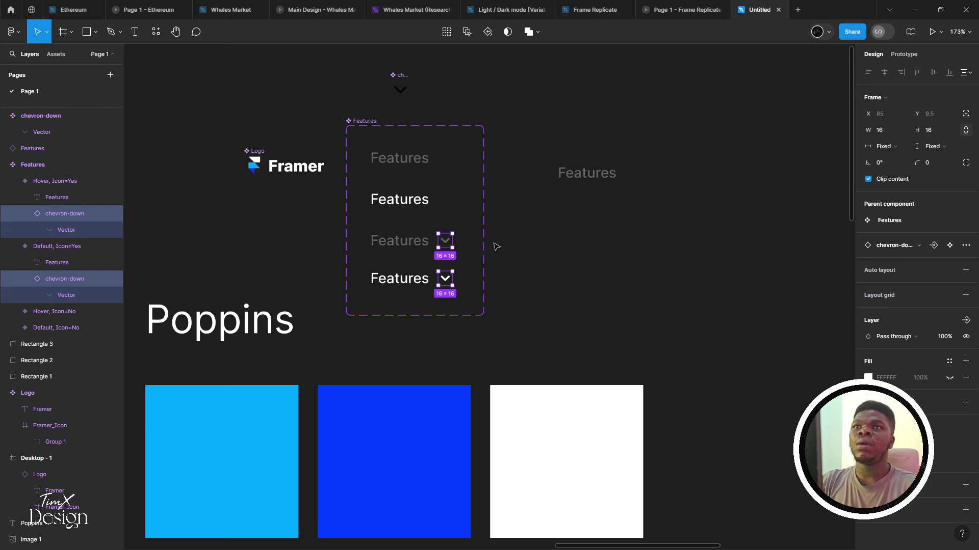
Test the Features instance's Icon property with the resized chevrons by switching it on and off, leaving it off
{"action": "left_click", "coordinate": [586, 182]}
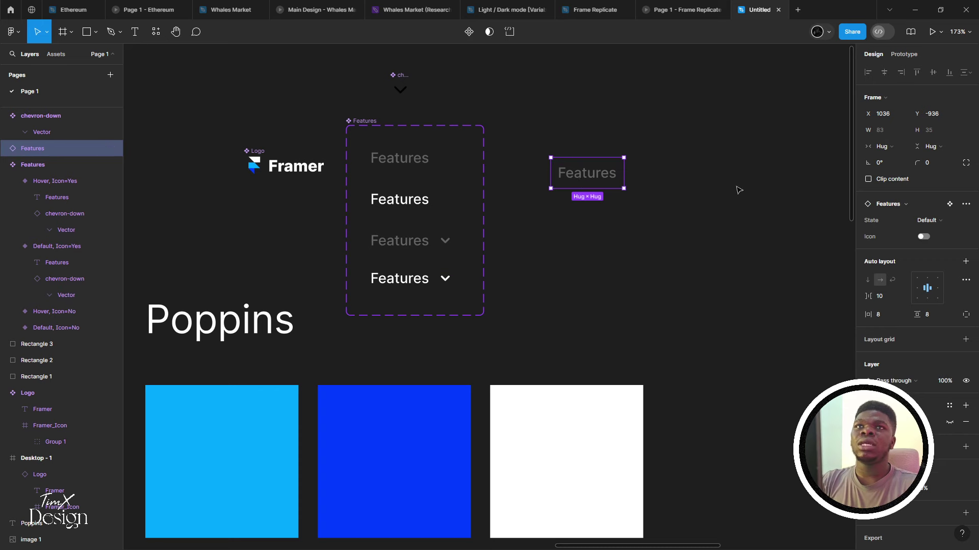
{"action": "left_click", "coordinate": [921, 237]}
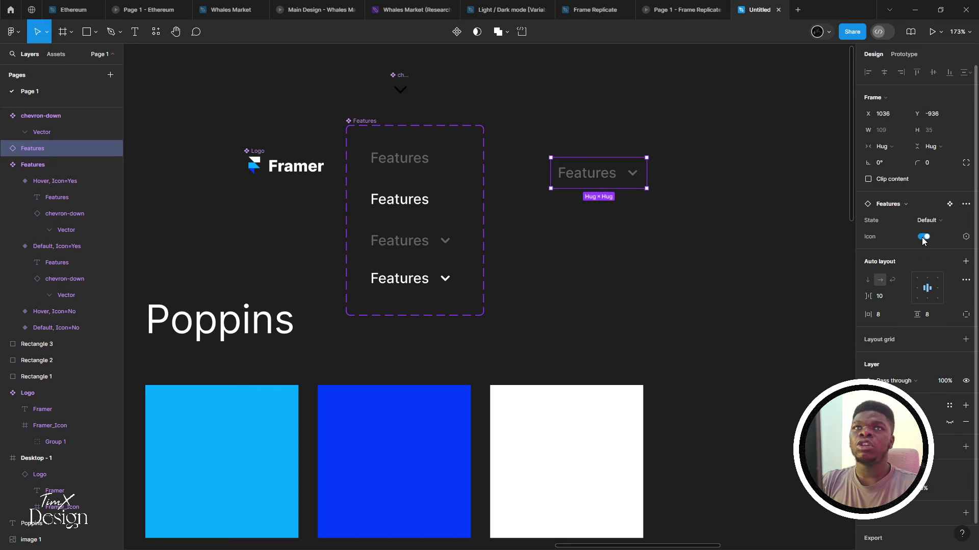
{"action": "left_click", "coordinate": [922, 237]}
{"action": "left_click", "coordinate": [921, 237]}
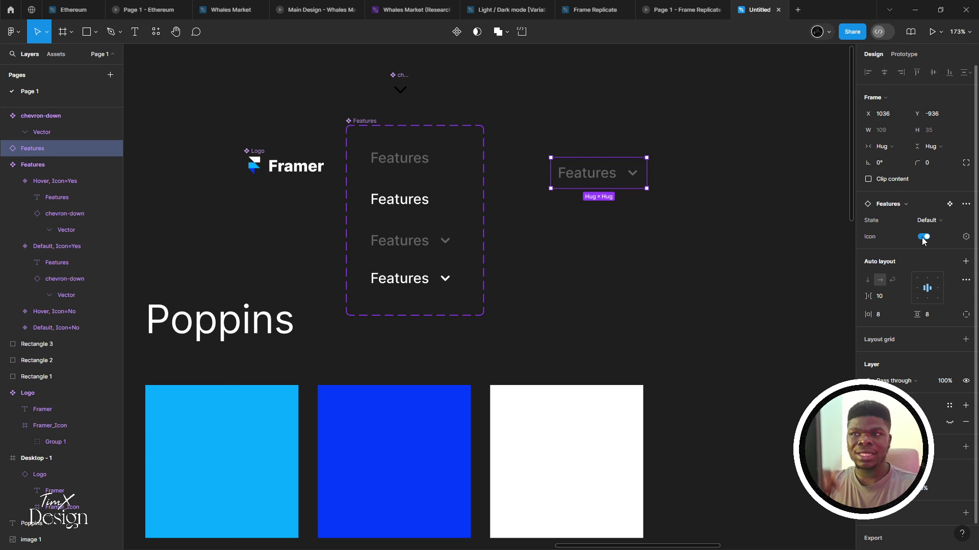
{"action": "left_click", "coordinate": [923, 238]}
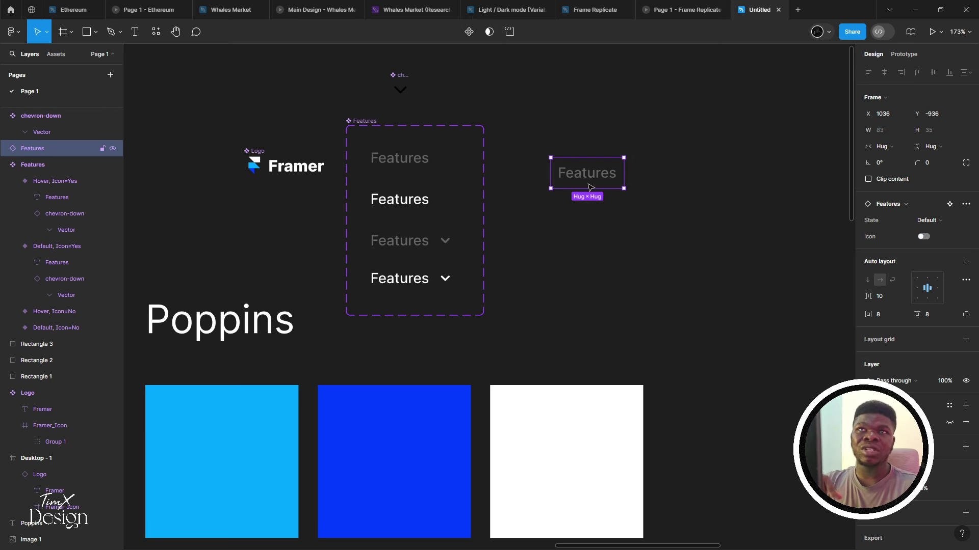
{"action": "left_click", "coordinate": [922, 238]}
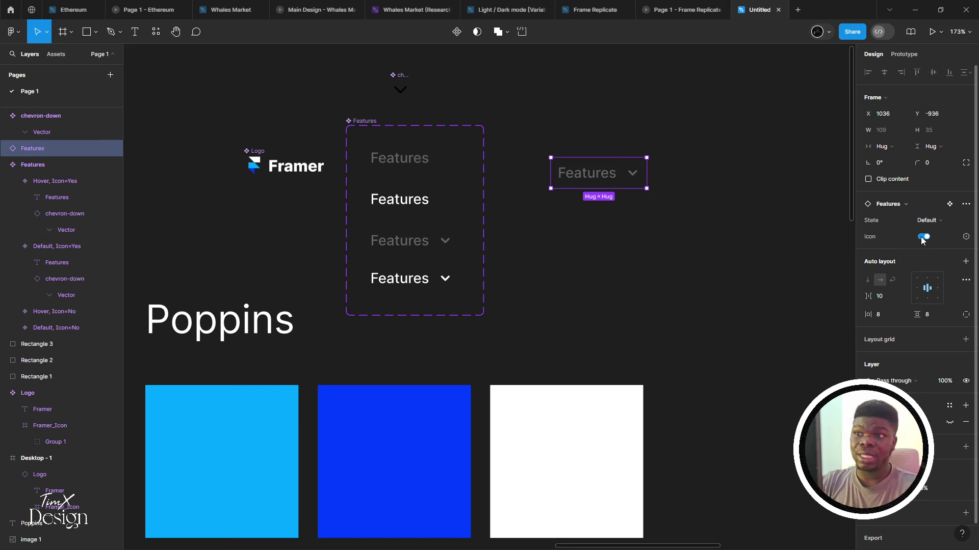
{"action": "left_click", "coordinate": [920, 236]}
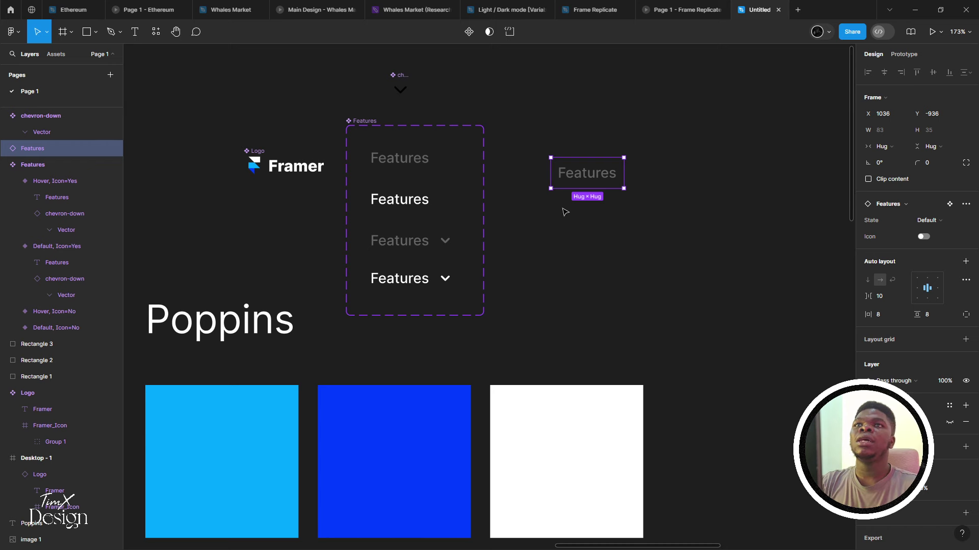
Place a copy of the Features instance in the Desktop - 1 frame to the right of the Framer logo, at about X 426, Y 37
{"action": "scroll", "coordinate": [565, 212], "scroll_direction": "down", "scroll_amount": 6}
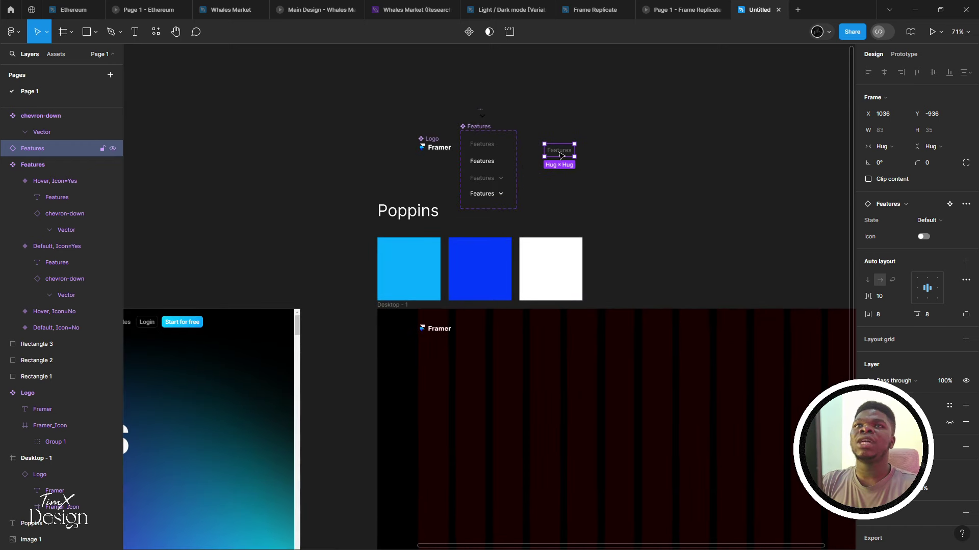
{"action": "left_click_drag", "start_coordinate": [561, 155], "coordinate": [550, 333]}
{"action": "scroll", "coordinate": [585, 330], "scroll_direction": "up", "scroll_amount": 5}
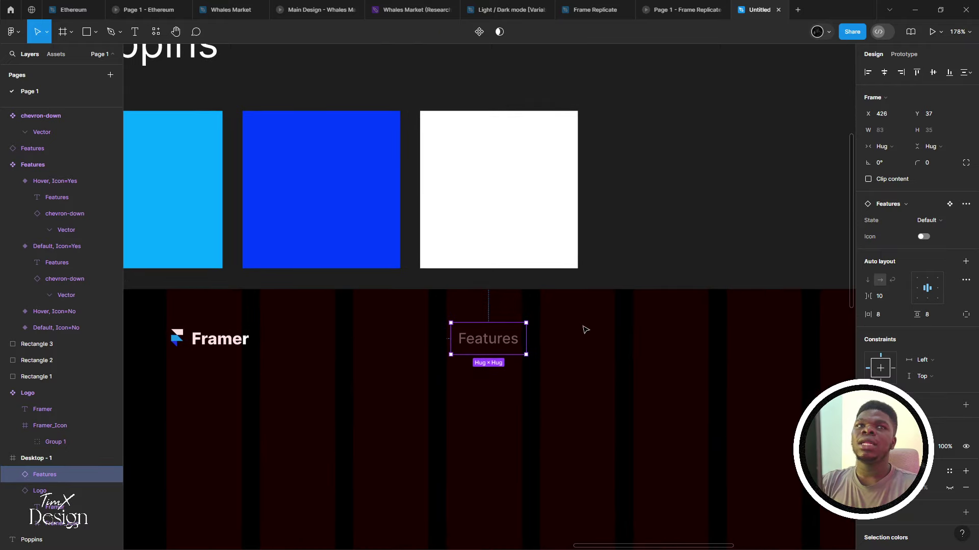
Set the auto layout gap between text and chevron to 8 in both Icon=Yes variants of the Features component
{"action": "scroll", "coordinate": [585, 330], "scroll_direction": "down", "scroll_amount": 5}
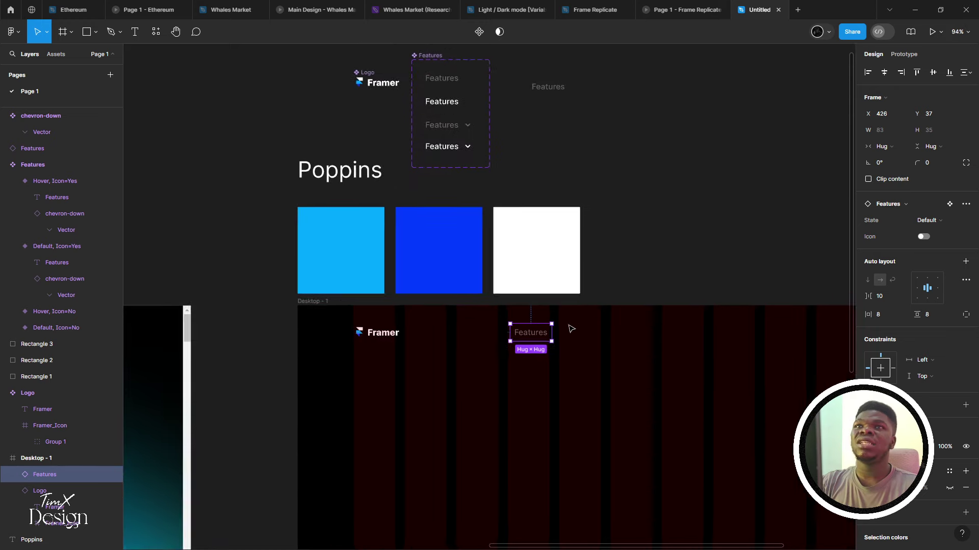
{"action": "scroll", "coordinate": [520, 357], "scroll_direction": "up", "scroll_amount": 1}
{"action": "scroll", "coordinate": [486, 265], "scroll_direction": "up", "scroll_amount": 2}
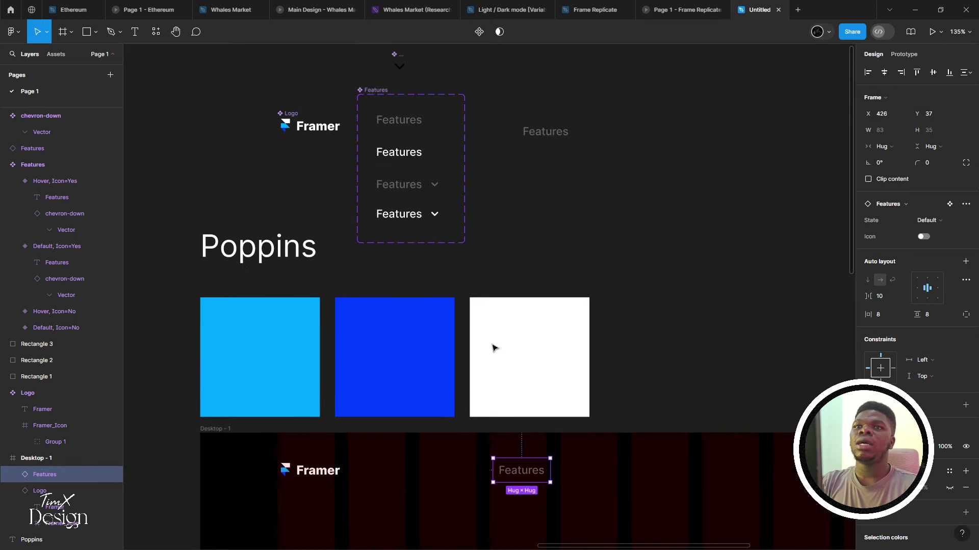
{"action": "left_click_drag", "start_coordinate": [504, 426], "coordinate": [483, 426]}
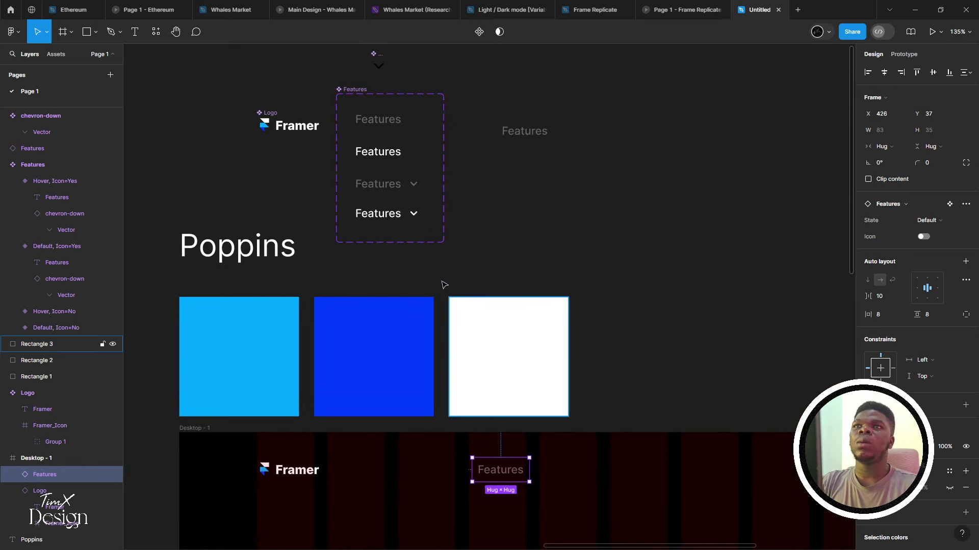
{"action": "left_click", "coordinate": [407, 223]}
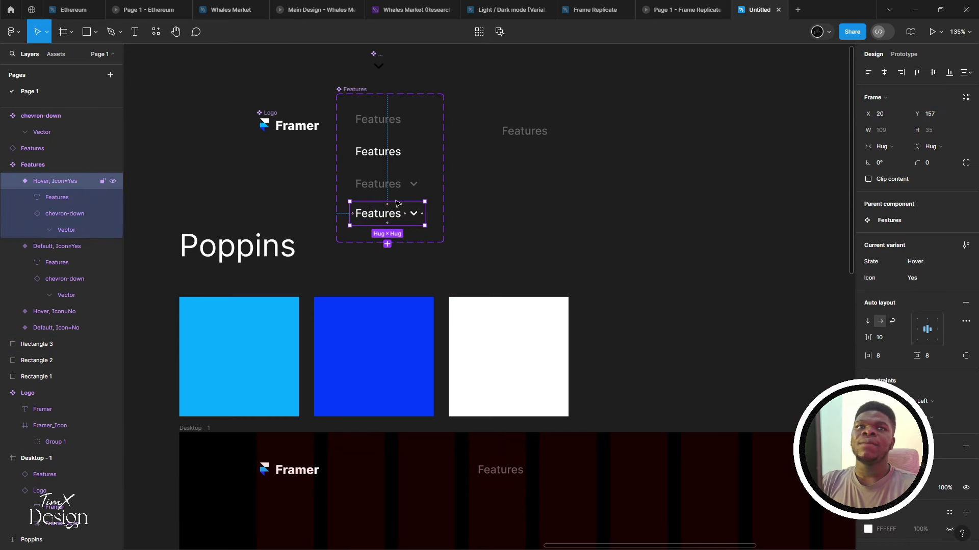
{"action": "scroll", "coordinate": [389, 202], "scroll_direction": "up", "scroll_amount": 1}
{"action": "scroll", "coordinate": [377, 236], "scroll_direction": "up", "scroll_amount": 1}
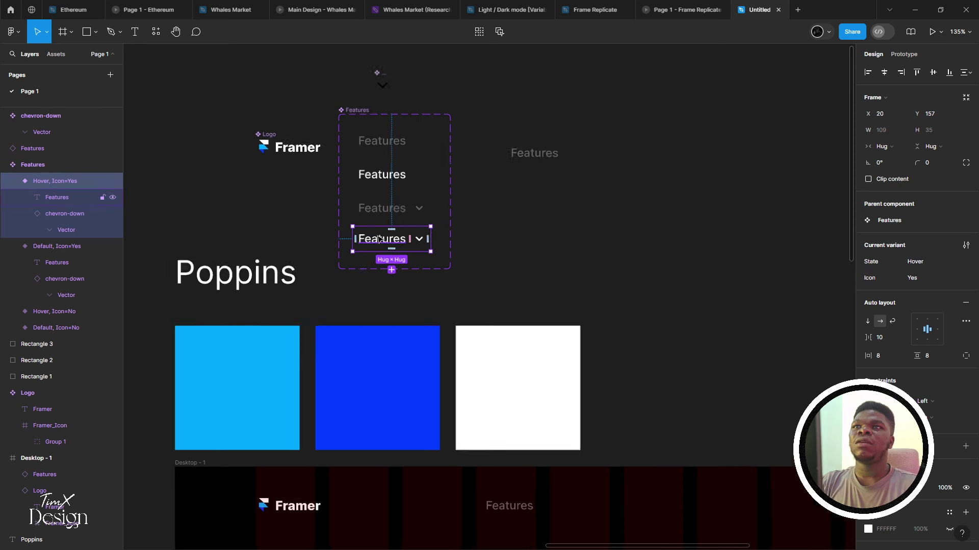
{"action": "scroll", "coordinate": [380, 239], "scroll_direction": "up", "scroll_amount": 3}
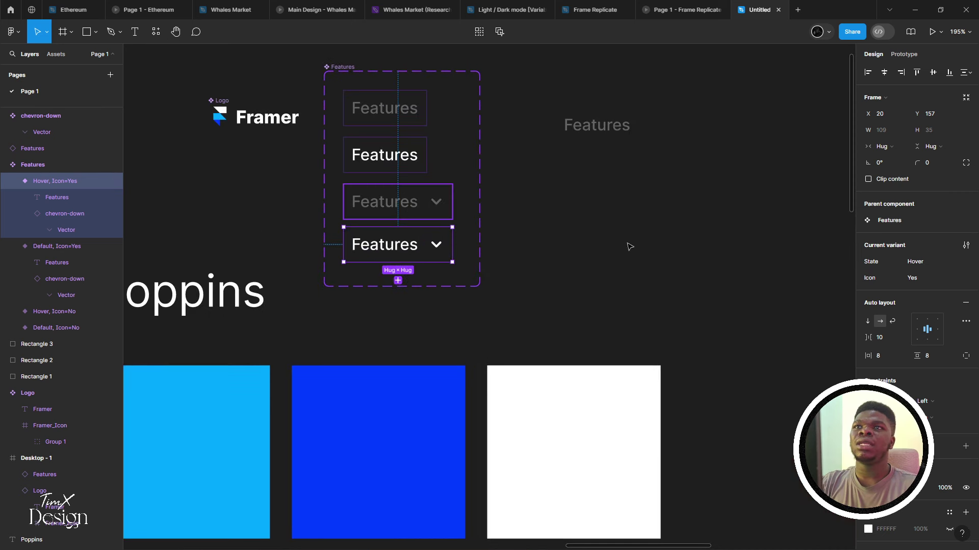
{"action": "left_click", "coordinate": [398, 202], "text": "shift"}
{"action": "left_click", "coordinate": [879, 354]}
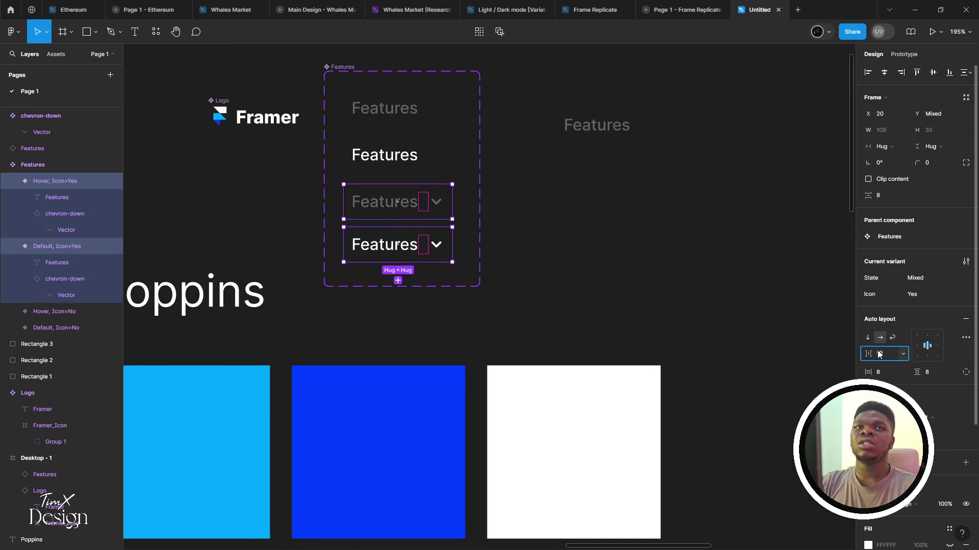
{"action": "type", "text": "8"}
{"action": "key", "text": "Return"}
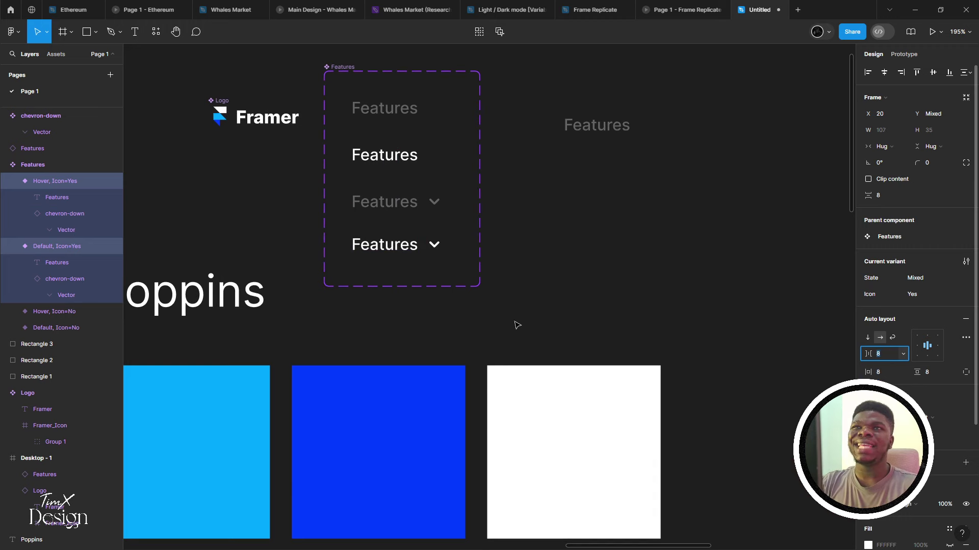
Duplicate the Features link in the Desktop - 1 header into an evenly spaced row of four, with the last at X 732, Y 37
{"action": "scroll", "coordinate": [389, 309], "scroll_direction": "up", "scroll_amount": 1}
{"action": "left_click_drag", "start_coordinate": [394, 308], "coordinate": [408, 300]}
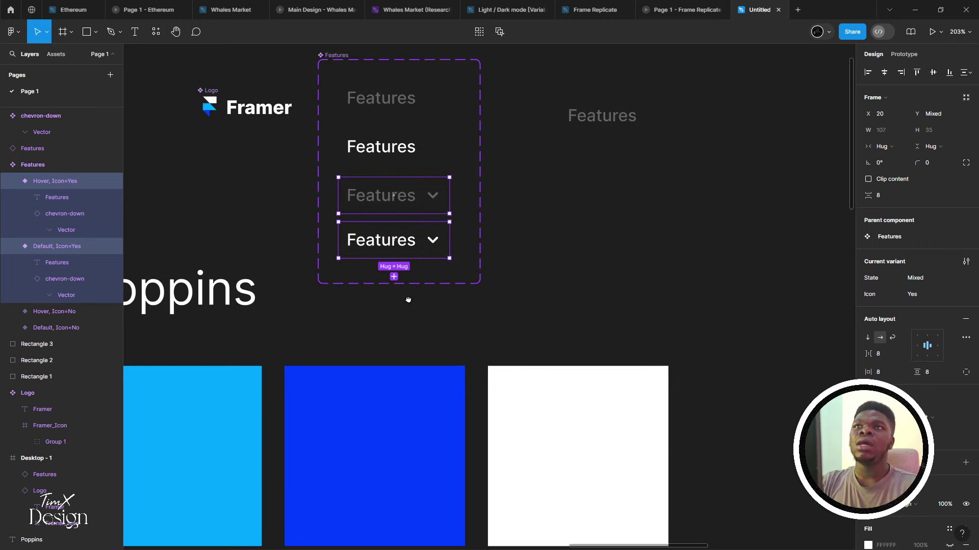
{"action": "scroll", "coordinate": [408, 299], "scroll_direction": "down", "scroll_amount": 5}
{"action": "scroll", "coordinate": [408, 299], "scroll_direction": "down", "scroll_amount": 5}
{"action": "left_click", "coordinate": [462, 271]}
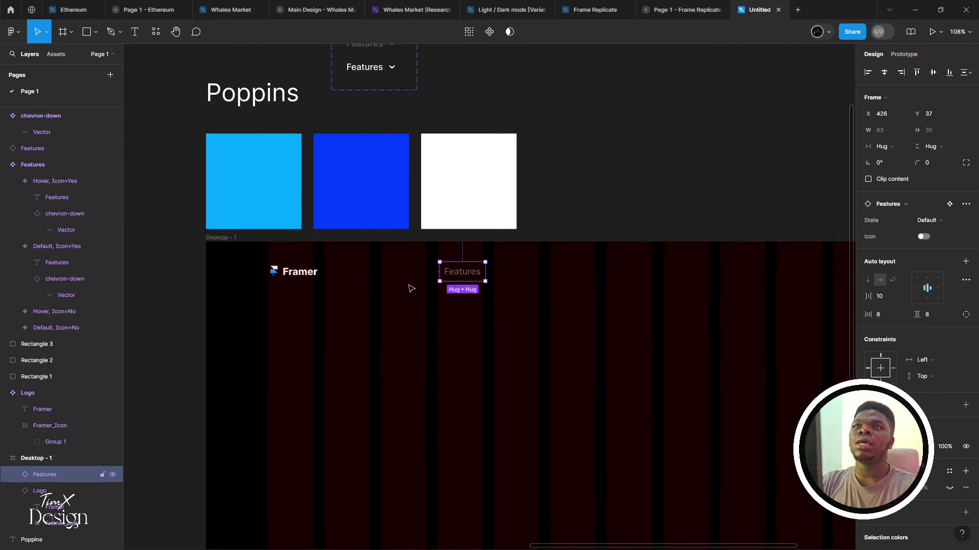
{"action": "scroll", "coordinate": [411, 289], "scroll_direction": "up", "scroll_amount": 2}
{"action": "scroll", "coordinate": [385, 353], "scroll_direction": "up", "scroll_amount": 2}
{"action": "scroll", "coordinate": [362, 402], "scroll_direction": "down", "scroll_amount": 1}
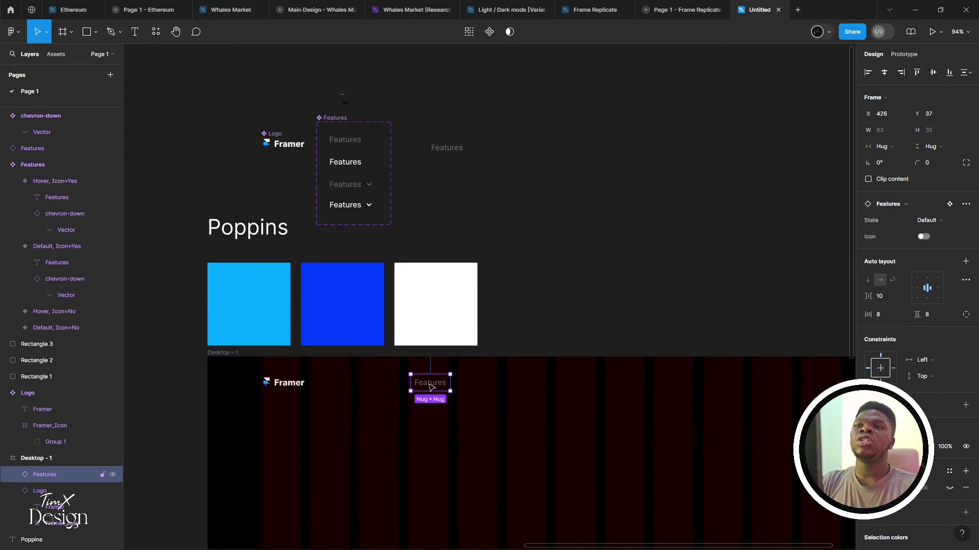
{"action": "left_click_drag", "start_coordinate": [430, 384], "coordinate": [558, 376]}
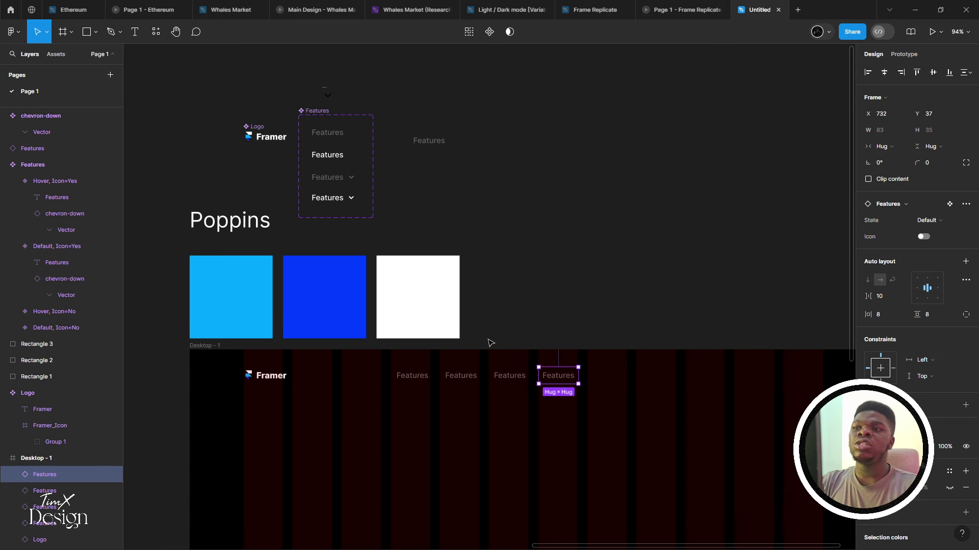
Create a text property named Label with the value Features for the text layers of all four Features variants
{"action": "scroll", "coordinate": [488, 343], "scroll_direction": "up", "scroll_amount": 3}
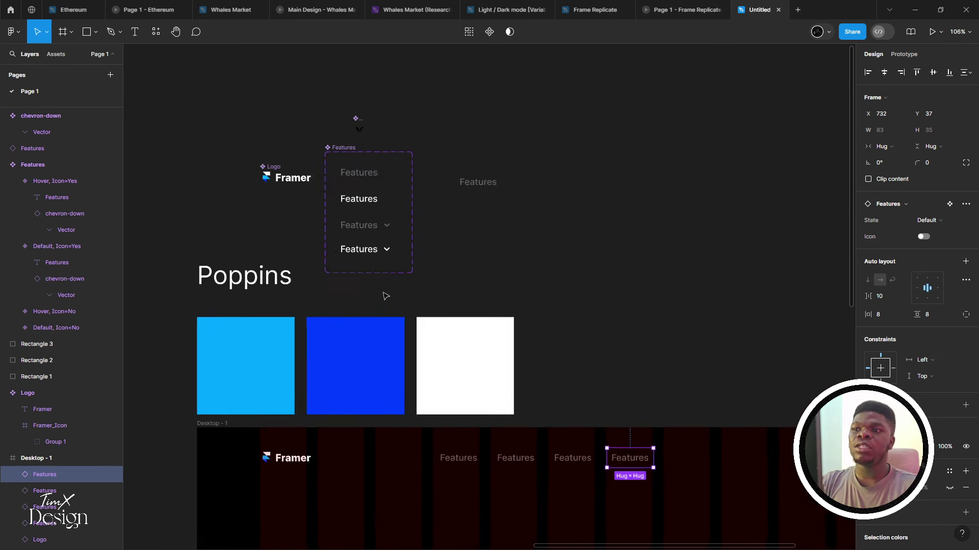
{"action": "scroll", "coordinate": [402, 389], "scroll_direction": "up", "scroll_amount": 2}
{"action": "scroll", "coordinate": [407, 403], "scroll_direction": "up", "scroll_amount": 1}
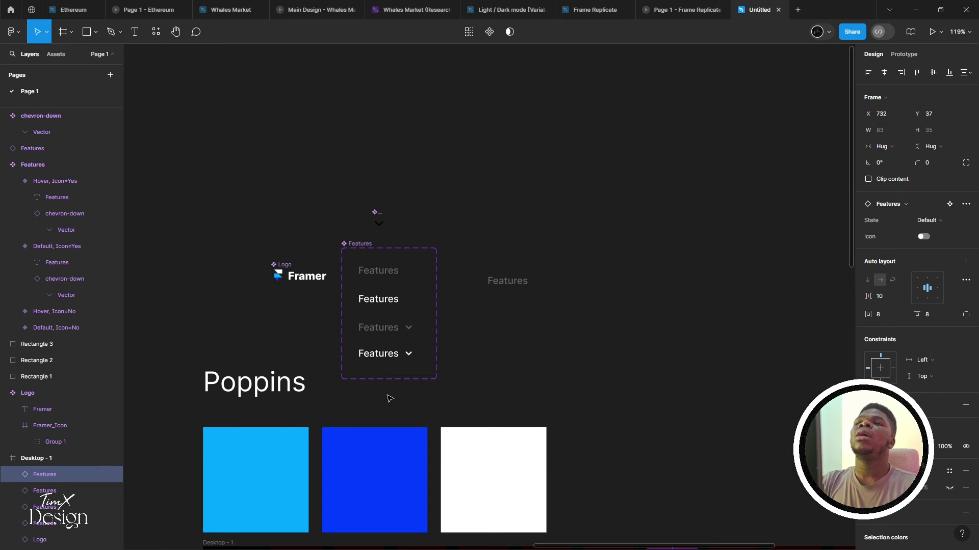
{"action": "scroll", "coordinate": [362, 364], "scroll_direction": "up", "scroll_amount": 1}
{"action": "double_click", "coordinate": [373, 356]}
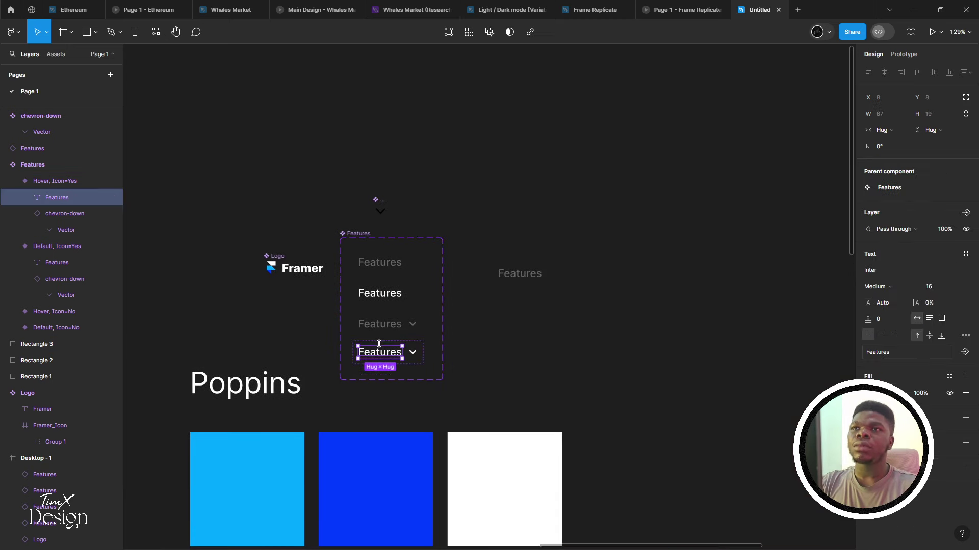
{"action": "left_click", "coordinate": [385, 324], "text": "shift"}
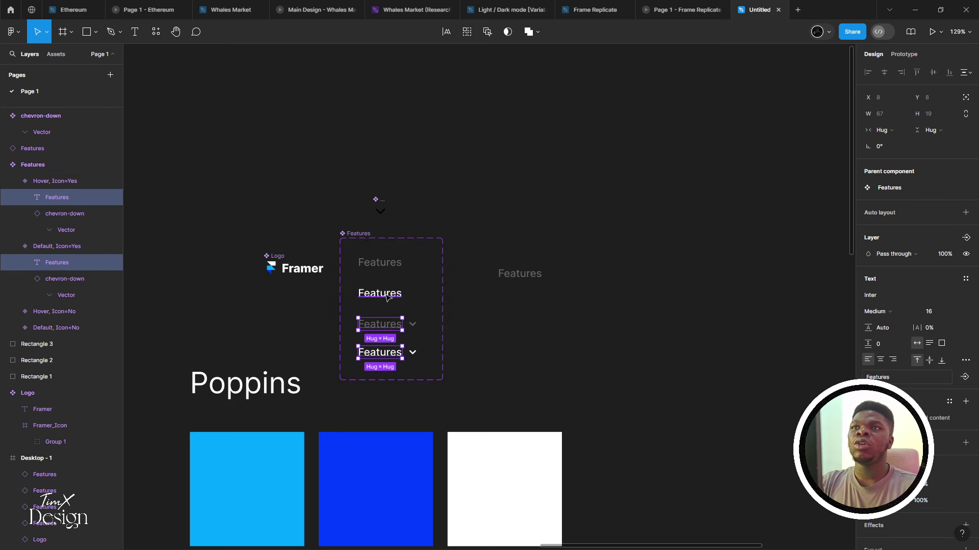
{"action": "left_click", "coordinate": [386, 297], "text": "shift"}
{"action": "left_click", "coordinate": [381, 265], "text": "shift"}
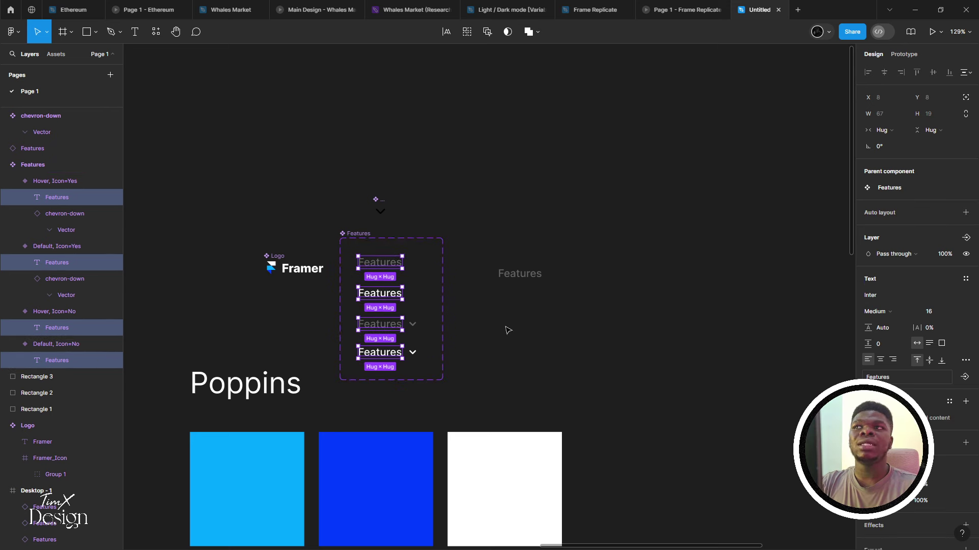
{"action": "left_click", "coordinate": [966, 378]}
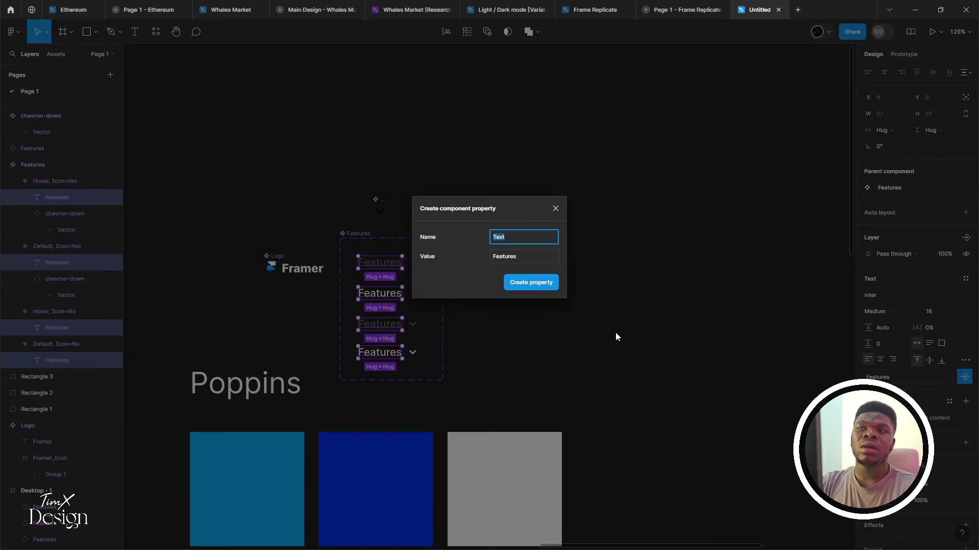
{"action": "type", "text": "Label"}
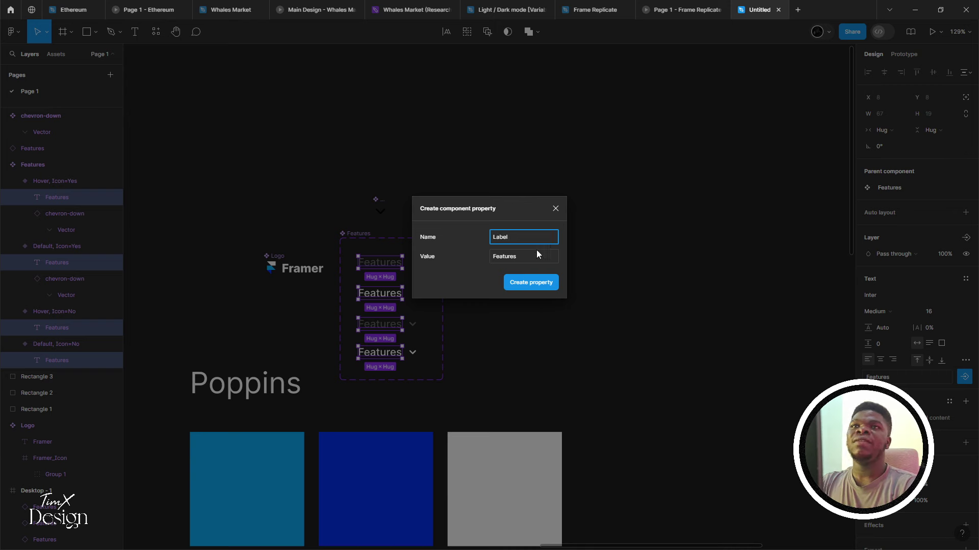
{"action": "key", "text": "Tab"}
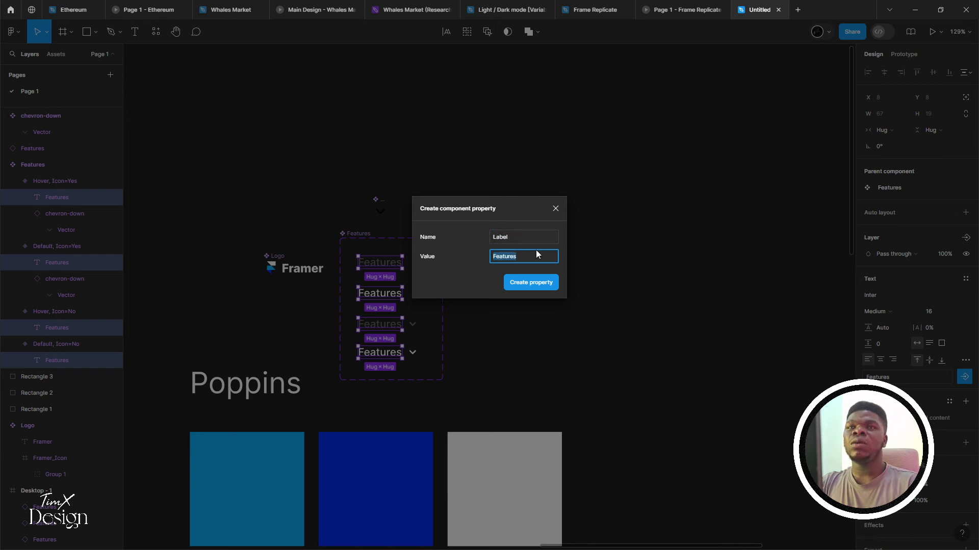
{"action": "left_click", "coordinate": [528, 283]}
Check the new Label property on the first and second Features links in the Desktop - 1 header
{"action": "scroll", "coordinate": [485, 325], "scroll_direction": "down", "scroll_amount": 5}
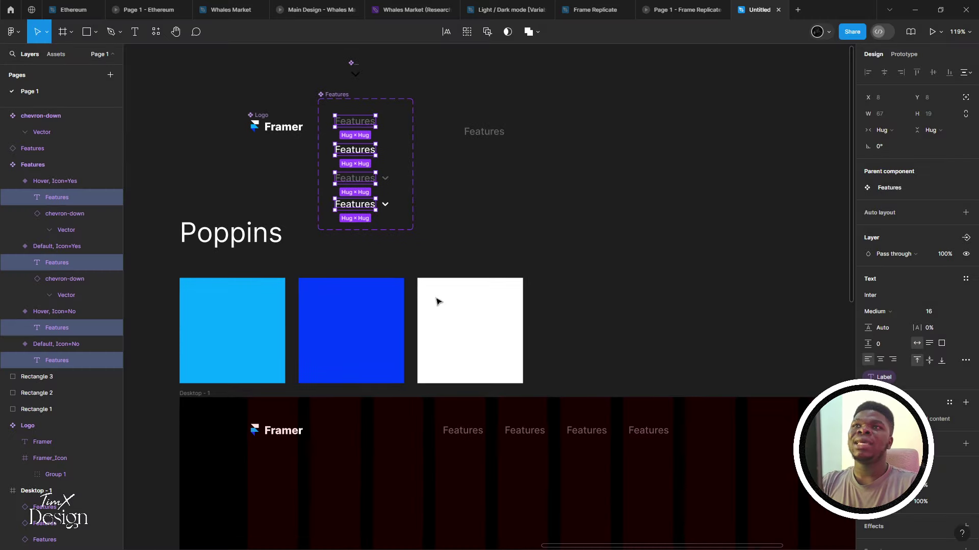
{"action": "left_click", "coordinate": [460, 431]}
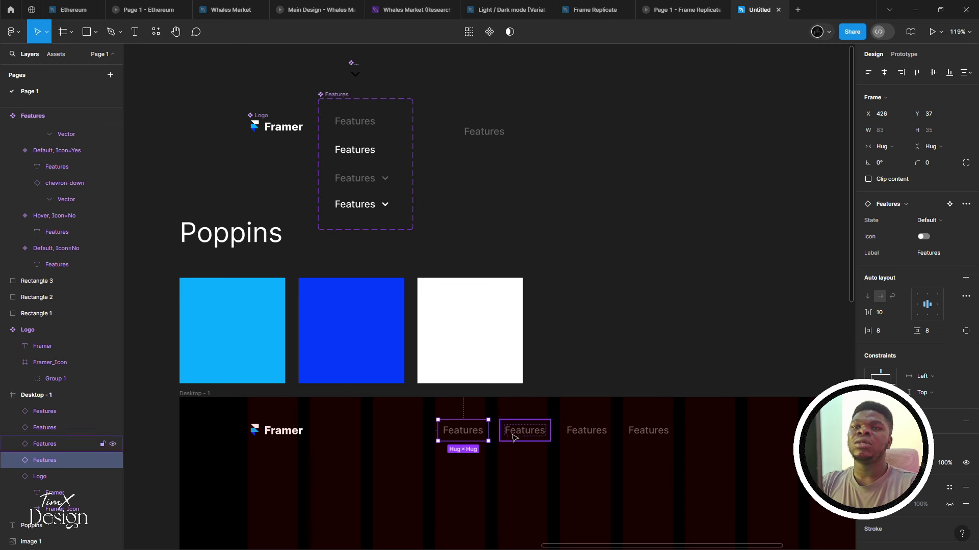
{"action": "left_click", "coordinate": [513, 437]}
{"action": "left_click", "coordinate": [955, 258]}
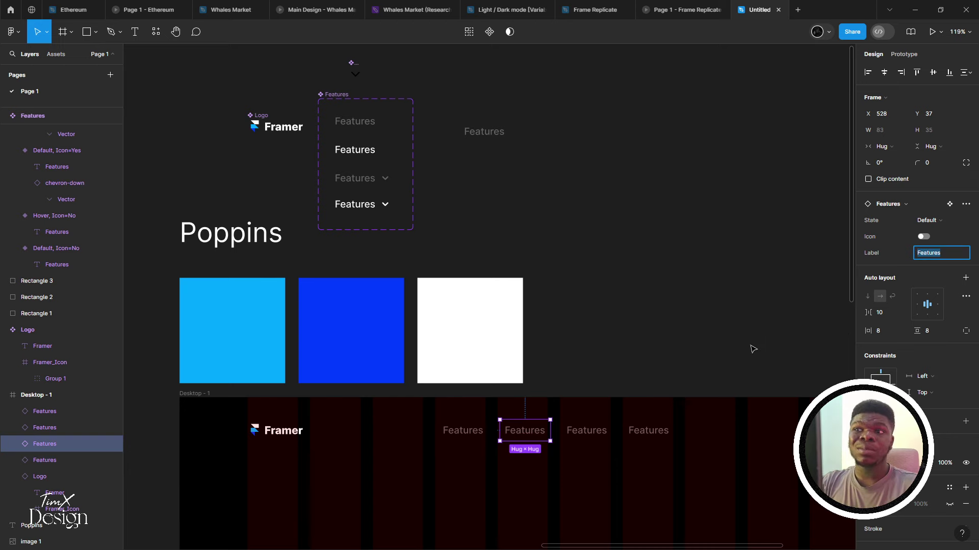
Inspect the text layers of the Default and Hover Icon=No variants for their link to the Label property
{"action": "scroll", "coordinate": [714, 357], "scroll_direction": "down", "scroll_amount": 5}
{"action": "scroll", "coordinate": [586, 357], "scroll_direction": "down", "scroll_amount": 2}
{"action": "scroll", "coordinate": [586, 356], "scroll_direction": "right", "scroll_amount": 2}
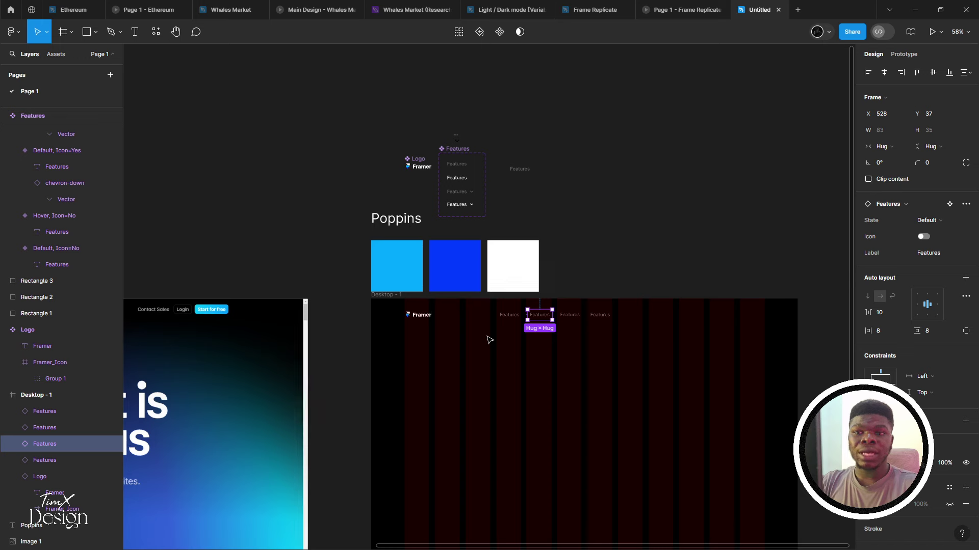
{"action": "scroll", "coordinate": [490, 339], "scroll_direction": "up", "scroll_amount": 3}
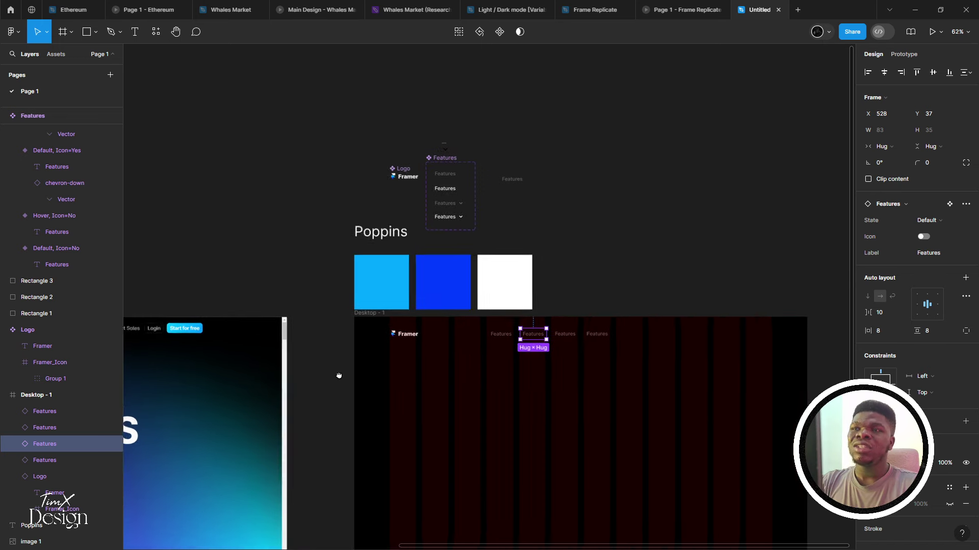
{"action": "scroll", "coordinate": [300, 383], "scroll_direction": "up", "scroll_amount": 4}
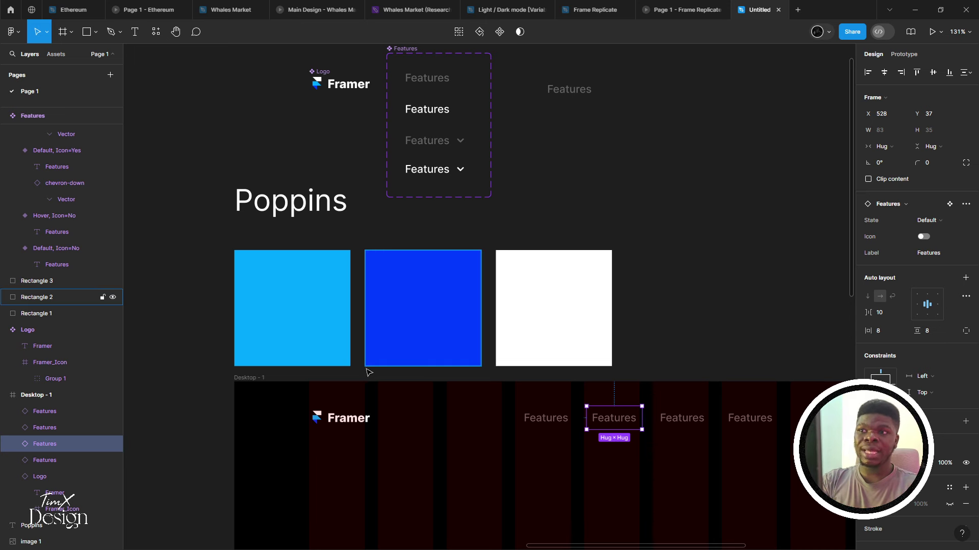
{"action": "scroll", "coordinate": [325, 372], "scroll_direction": "left", "scroll_amount": 2}
{"action": "scroll", "coordinate": [325, 372], "scroll_direction": "left", "scroll_amount": 1}
{"action": "scroll", "coordinate": [328, 372], "scroll_direction": "down", "scroll_amount": 2}
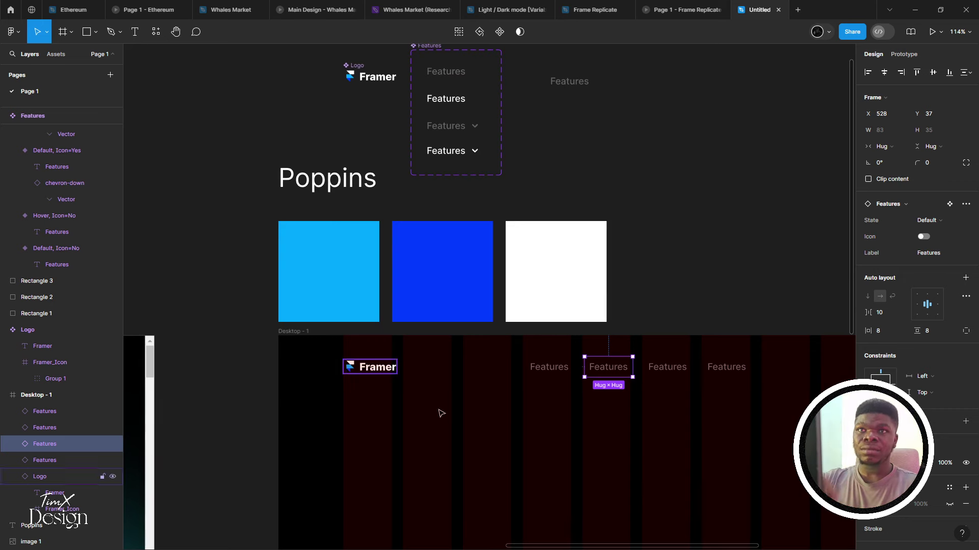
{"action": "scroll", "coordinate": [448, 153], "scroll_direction": "up", "scroll_amount": 3}
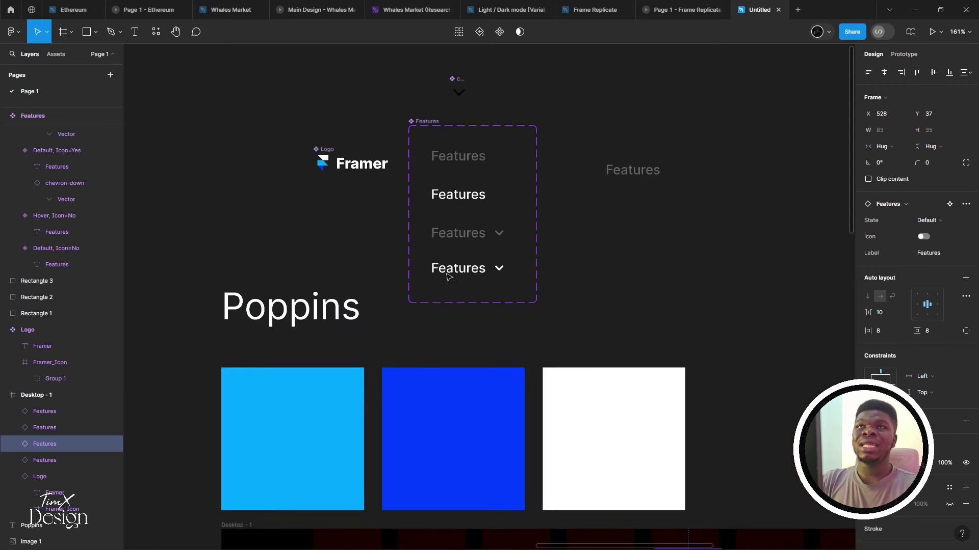
{"action": "scroll", "coordinate": [444, 204], "scroll_direction": "up", "scroll_amount": 1}
{"action": "left_click", "coordinate": [442, 203]}
{"action": "double_click", "coordinate": [442, 203]}
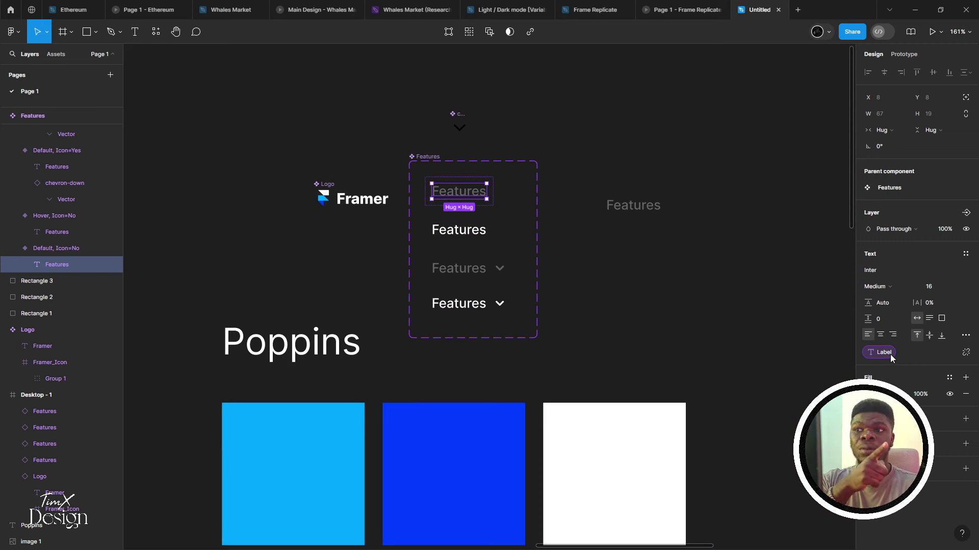
{"action": "left_click", "coordinate": [460, 232]}
{"action": "double_click", "coordinate": [460, 232]}
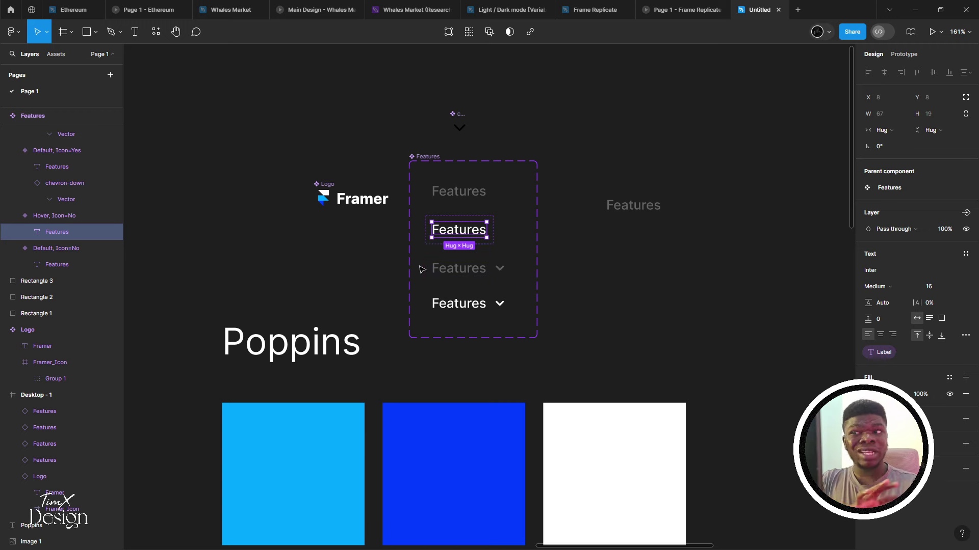
Select the second Features link in the Desktop - 1 header and review the navigation labels in the Framer reference image
{"action": "scroll", "coordinate": [357, 262], "scroll_direction": "down", "scroll_amount": 3}
{"action": "scroll", "coordinate": [342, 265], "scroll_direction": "down", "scroll_amount": 6}
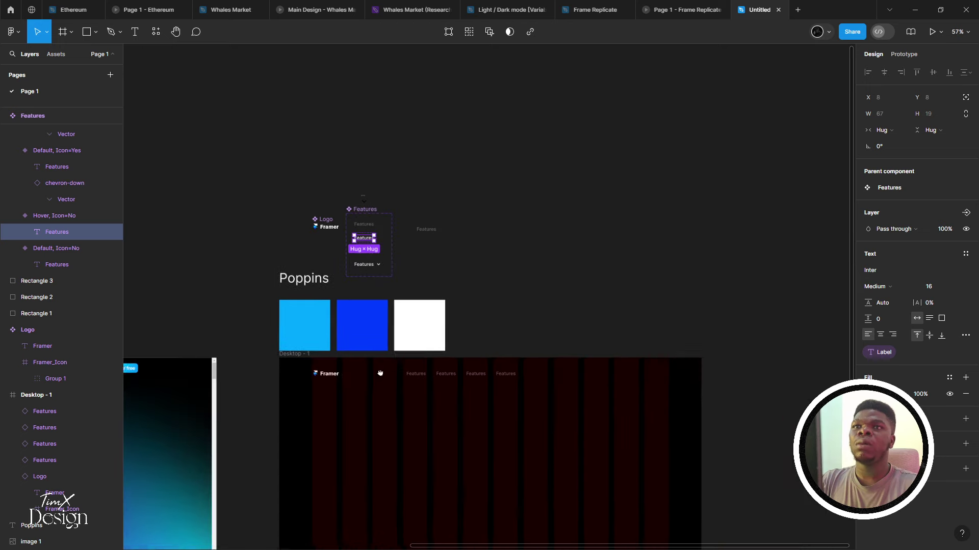
{"action": "left_click", "coordinate": [418, 370]}
{"action": "left_click", "coordinate": [422, 366]}
{"action": "scroll", "coordinate": [357, 296], "scroll_direction": "left", "scroll_amount": 10}
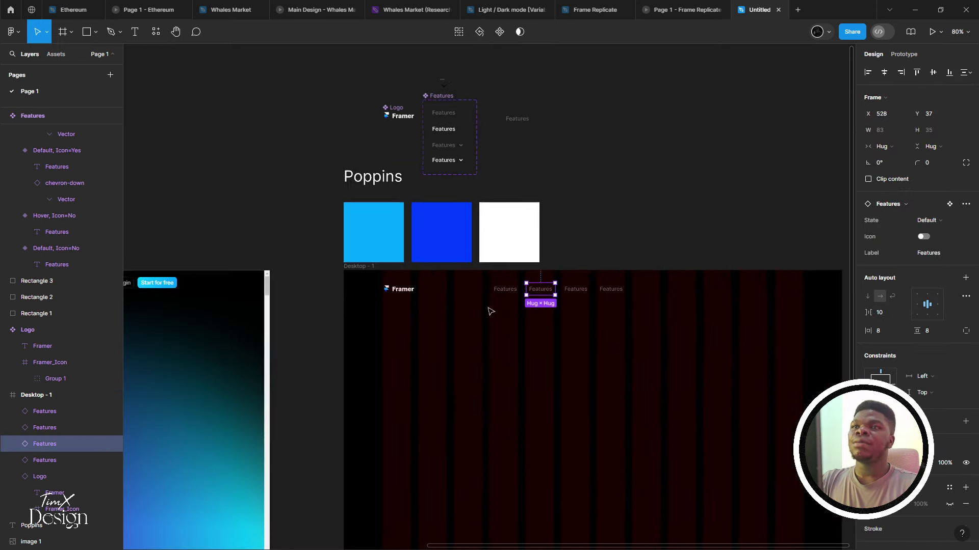
{"action": "scroll", "coordinate": [351, 279], "scroll_direction": "up", "scroll_amount": 1}
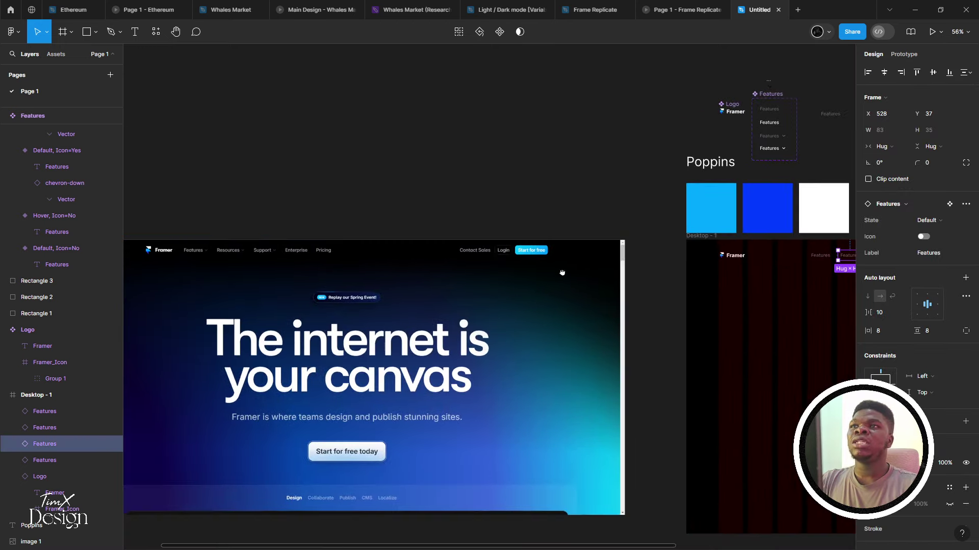
{"action": "scroll", "coordinate": [494, 273], "scroll_direction": "right", "scroll_amount": 3}
{"action": "scroll", "coordinate": [495, 272], "scroll_direction": "right", "scroll_amount": 5}
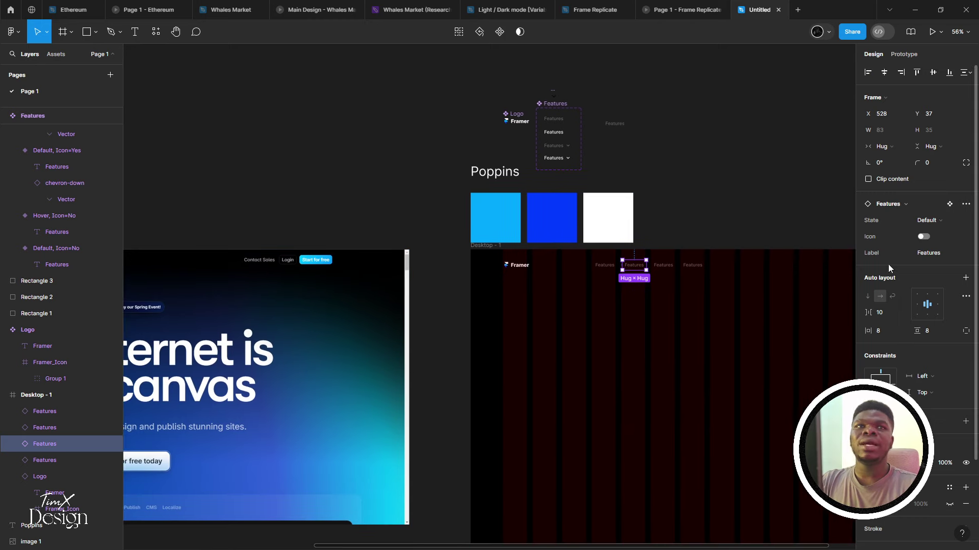
Set the Label of the second header link to Resources and of the third header link to Support
{"action": "left_click", "coordinate": [927, 253]}
{"action": "scroll", "coordinate": [575, 291], "scroll_direction": "down", "scroll_amount": 3}
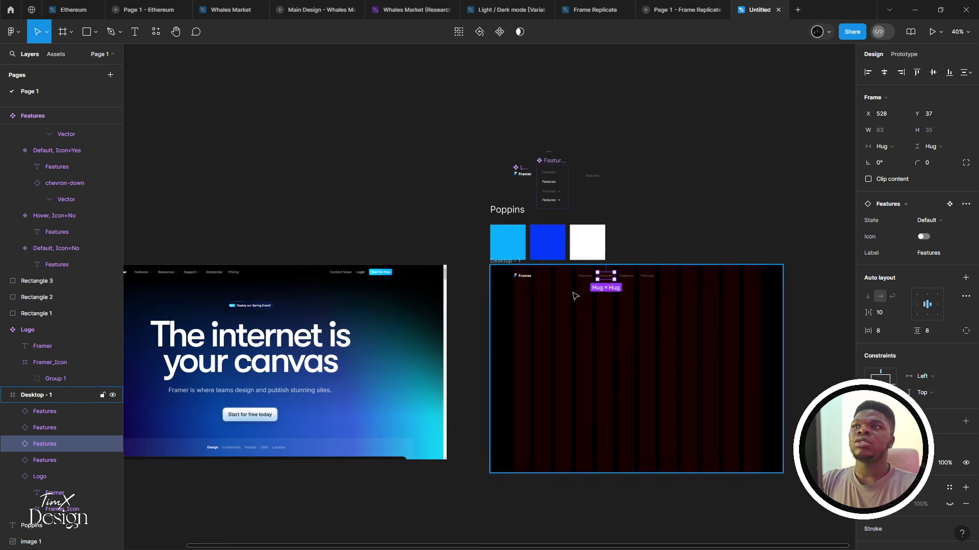
{"action": "key", "text": "shift+r"}
{"action": "key", "text": "k"}
{"action": "key", "text": "o"}
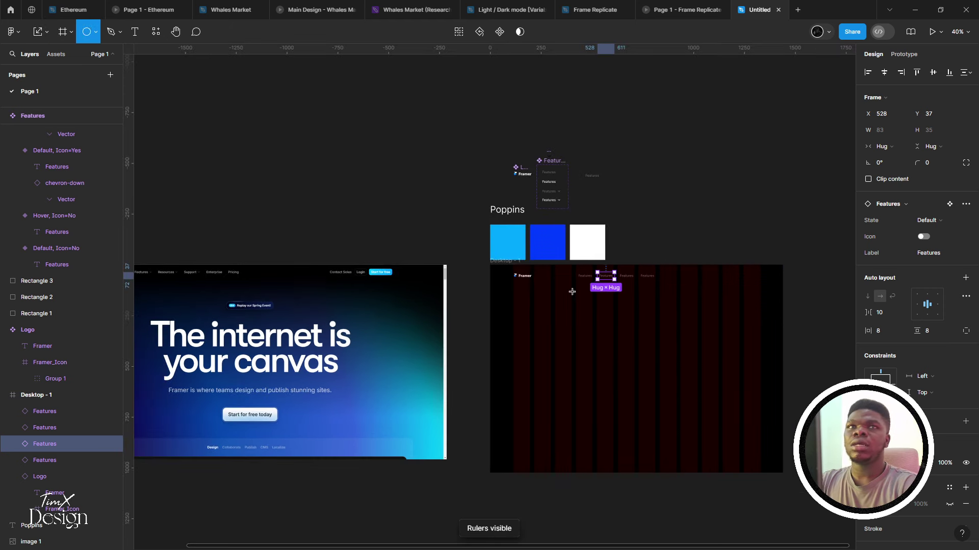
{"action": "key", "text": "v"}
{"action": "left_click", "coordinate": [937, 254]}
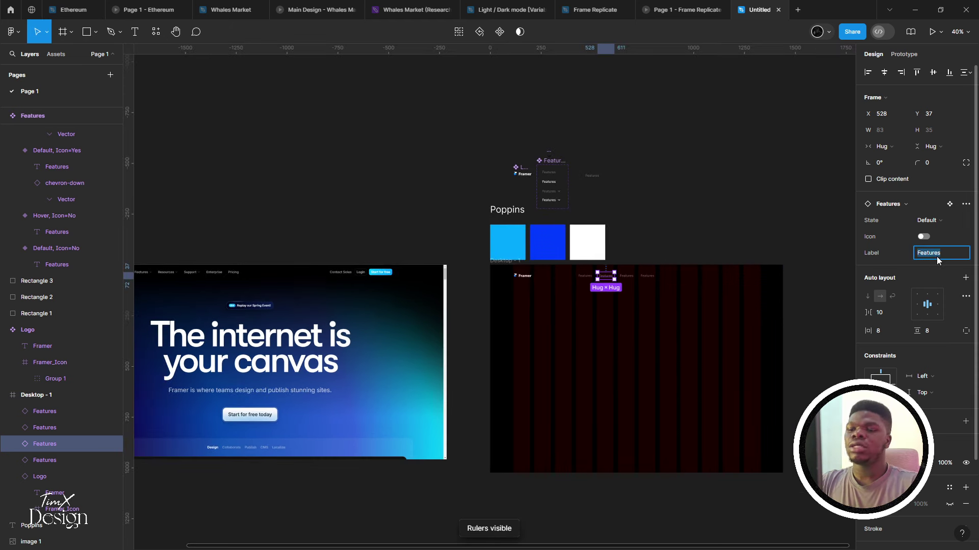
{"action": "type", "text": "Resources"}
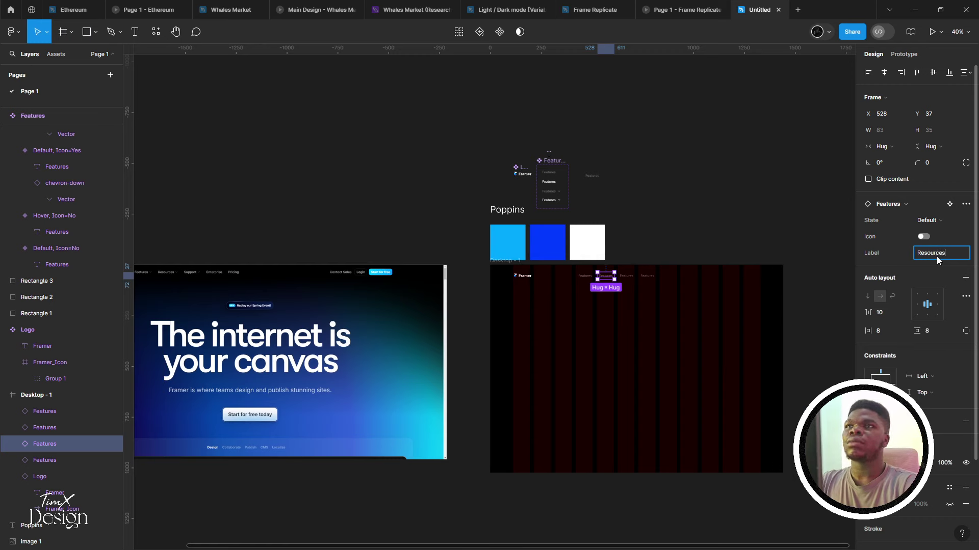
{"action": "key", "text": "Return"}
{"action": "left_click", "coordinate": [631, 277]}
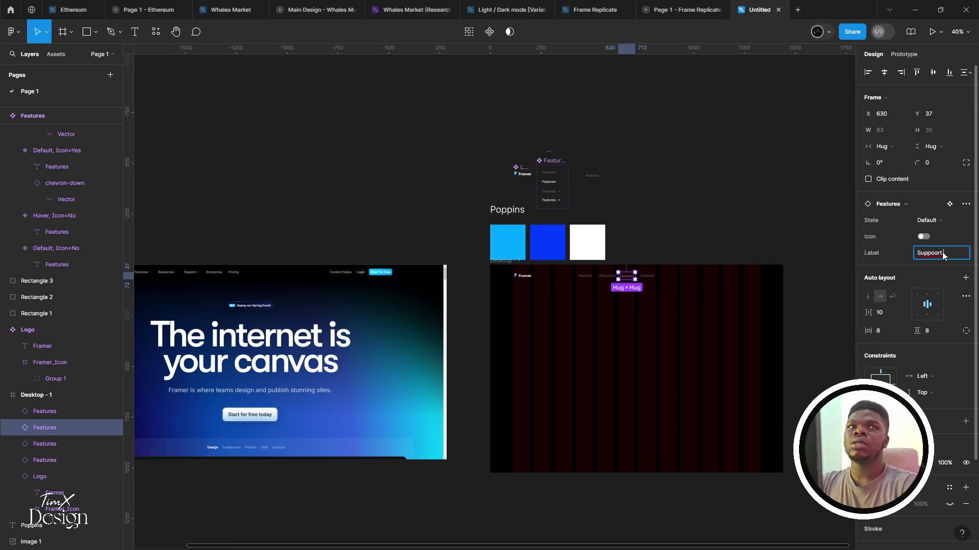
{"action": "key", "text": "Return"}
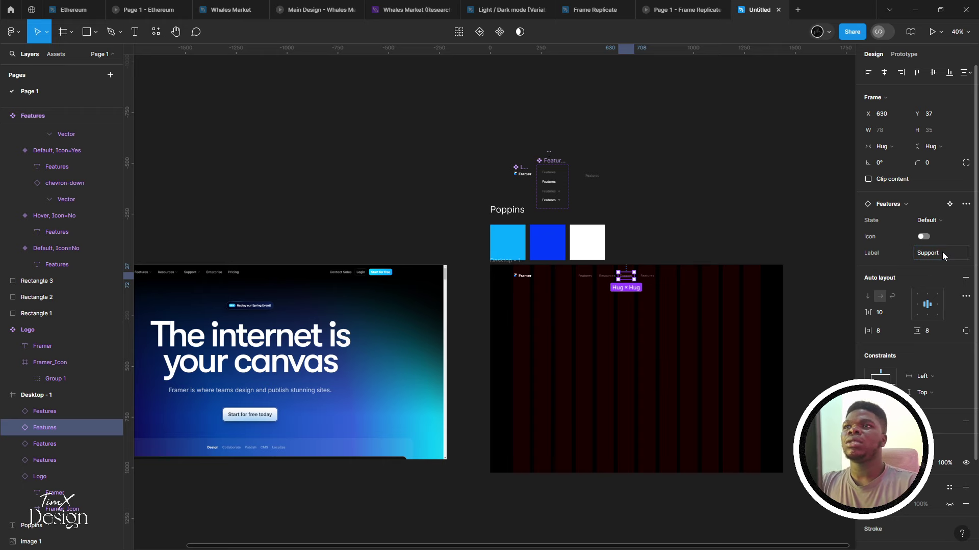
Duplicate the fourth header link as a fifth at X 849, and set the fourth link's Label to Enterprise
{"action": "scroll", "coordinate": [694, 207], "scroll_direction": "up", "scroll_amount": 10}
{"action": "left_click_drag", "start_coordinate": [477, 360], "coordinate": [571, 361], "text": "alt"}
{"action": "left_click", "coordinate": [480, 366]}
{"action": "left_click", "coordinate": [924, 253]}
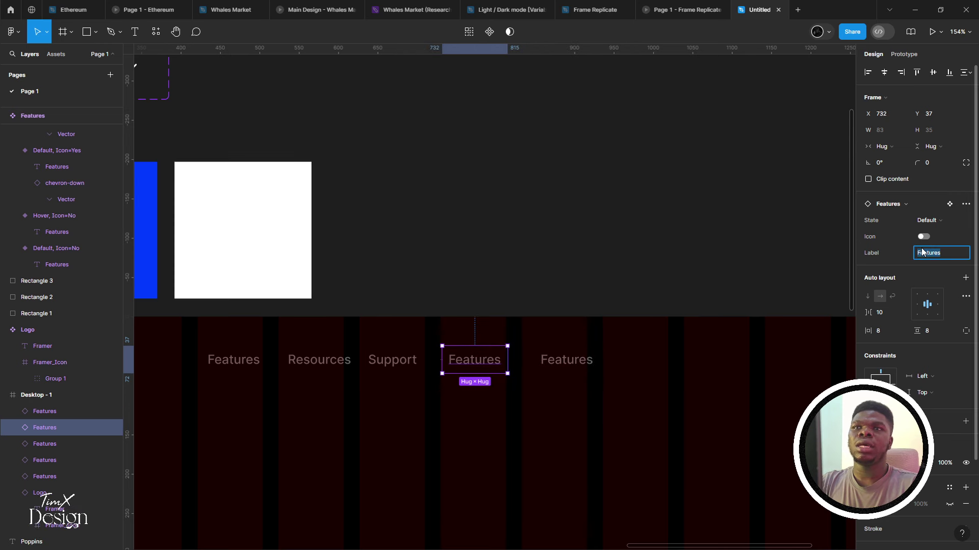
{"action": "type", "text": "E"}
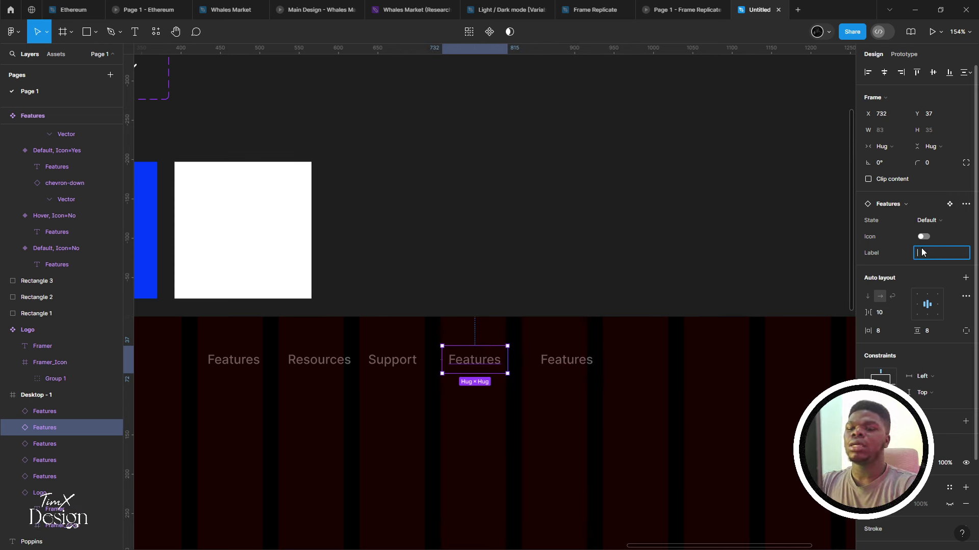
{"action": "type", "text": "nterp"}
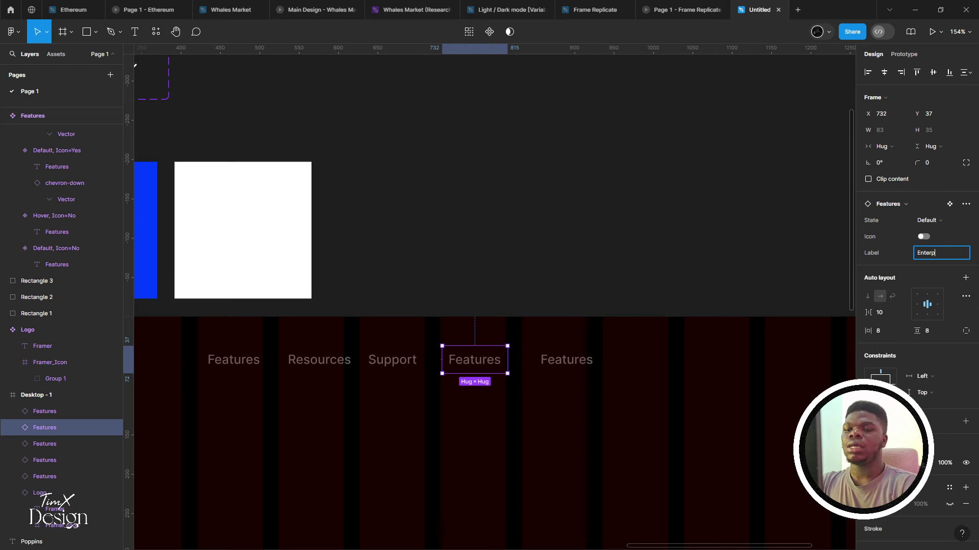
{"action": "type", "text": "rise"}
{"action": "key", "text": "Return"}
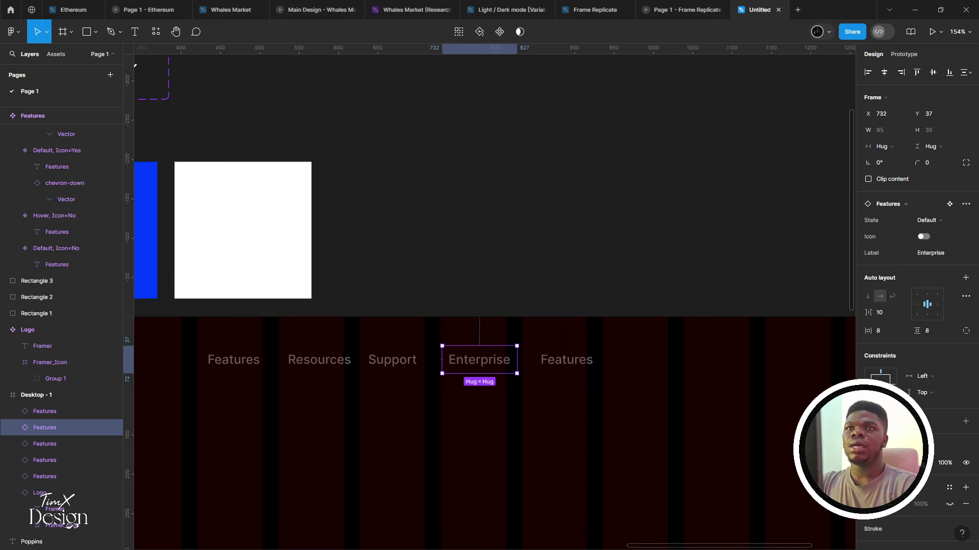
Set the Label of the fifth header link to Pricing
{"action": "left_click", "coordinate": [566, 360]}
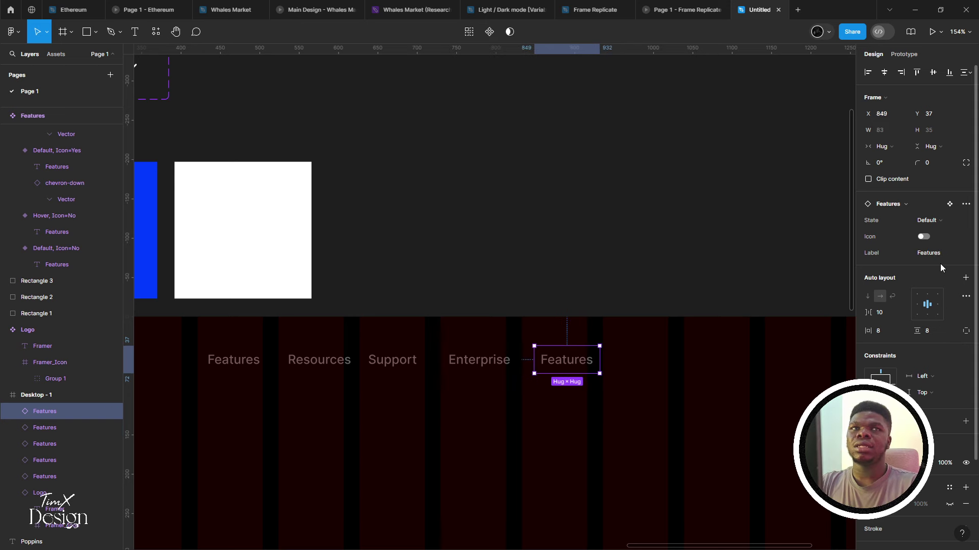
{"action": "left_click", "coordinate": [942, 254]}
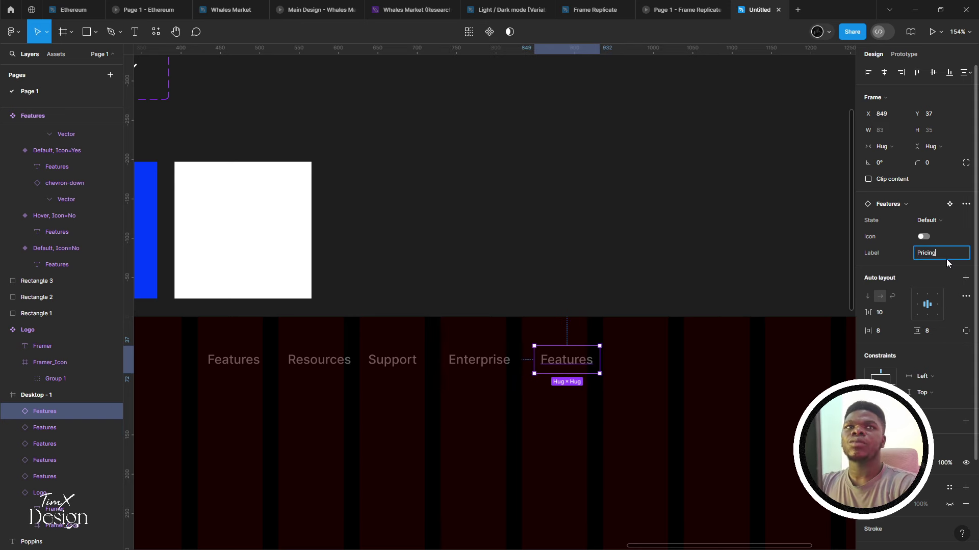
{"action": "key", "text": "Return"}
Turn on the Icon property of the standalone Features instance beside the component set
{"action": "scroll", "coordinate": [382, 288], "scroll_direction": "down", "scroll_amount": 5}
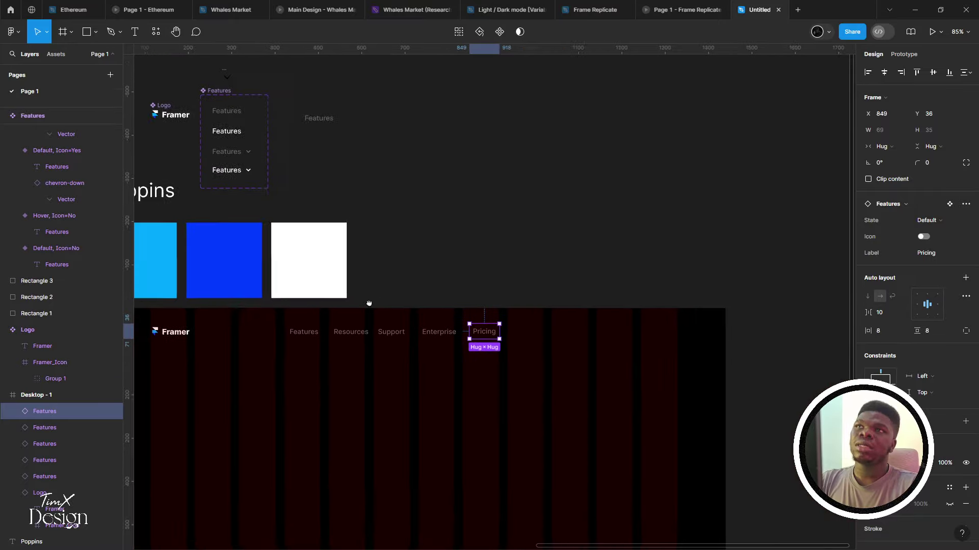
{"action": "scroll", "coordinate": [413, 357], "scroll_direction": "up", "scroll_amount": 6}
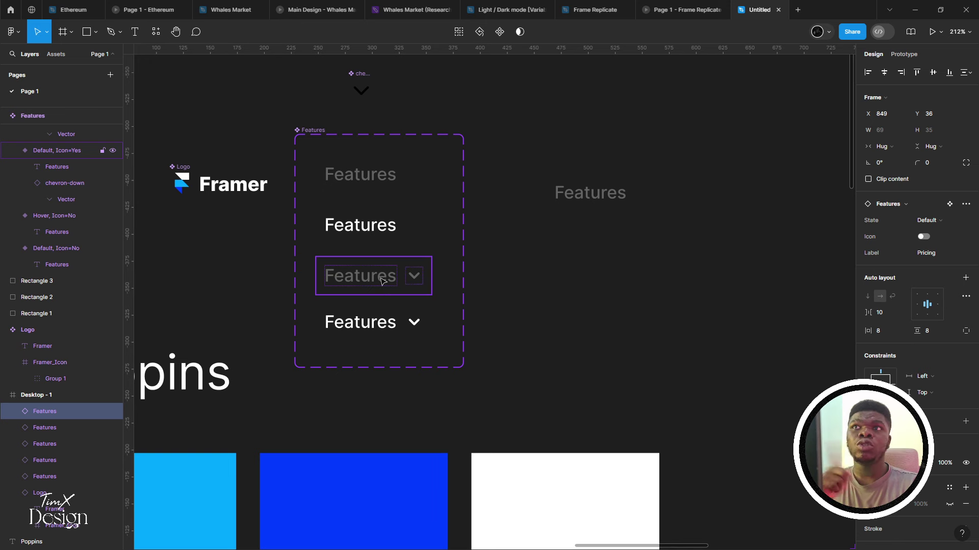
{"action": "left_click", "coordinate": [399, 276]}
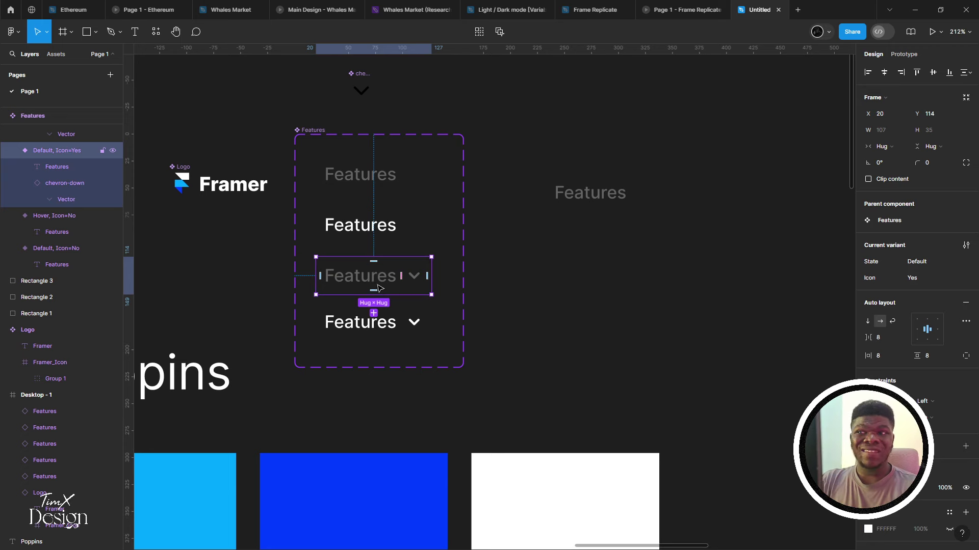
{"action": "left_click_drag", "start_coordinate": [377, 285], "coordinate": [359, 269]}
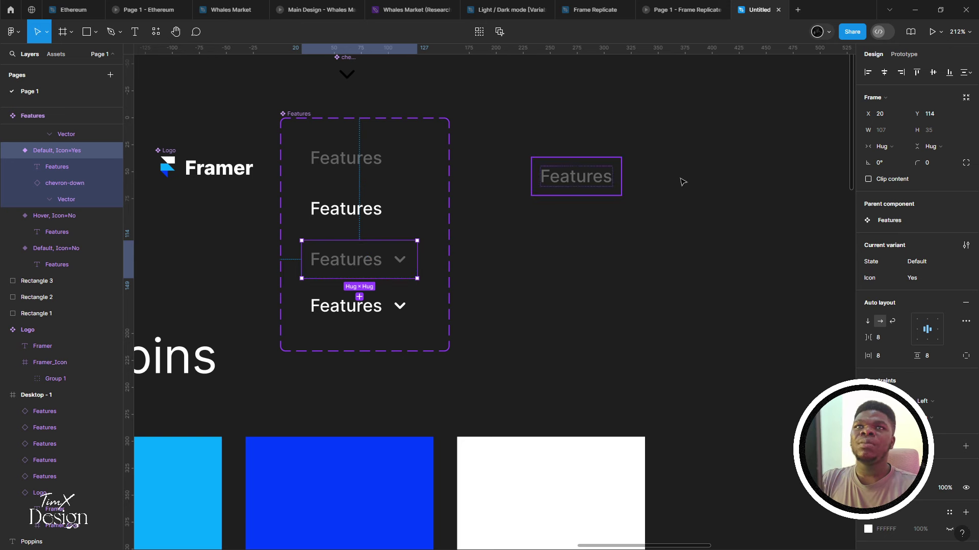
{"action": "left_click", "coordinate": [603, 179]}
{"action": "left_click", "coordinate": [924, 237]}
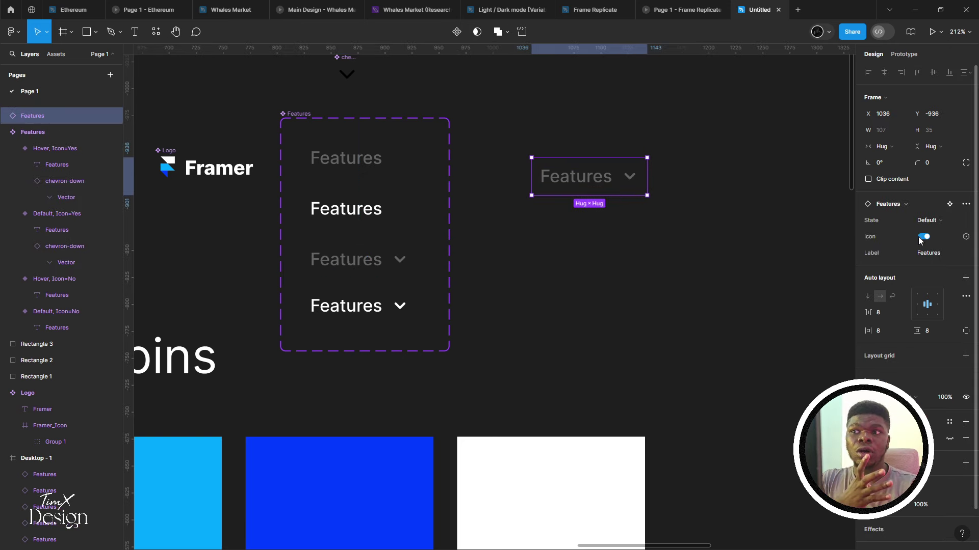
Replace the text directly inside the standalone Features instance with the sample text jsjfdjfjadfjdfjdjf
{"action": "left_click_drag", "start_coordinate": [809, 255], "coordinate": [792, 259]}
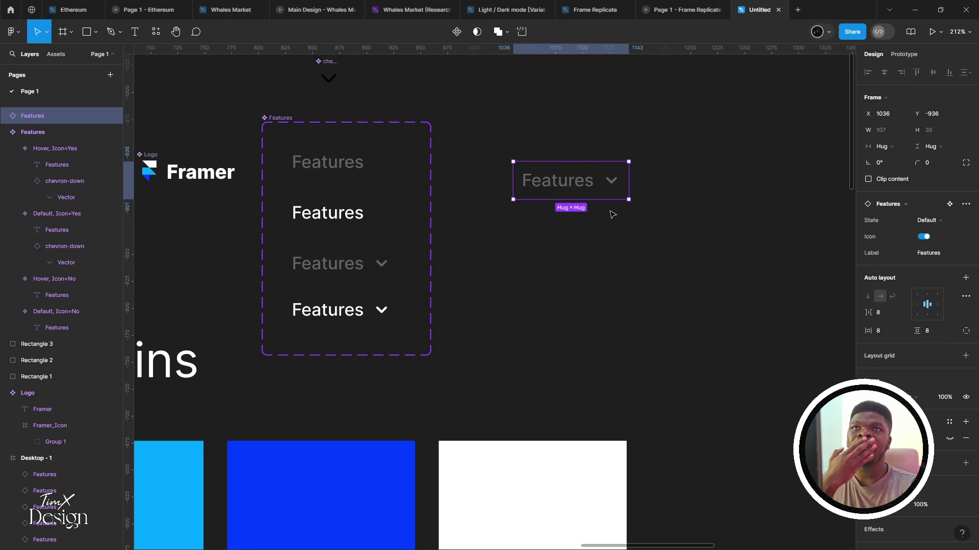
{"action": "double_click", "coordinate": [568, 181]}
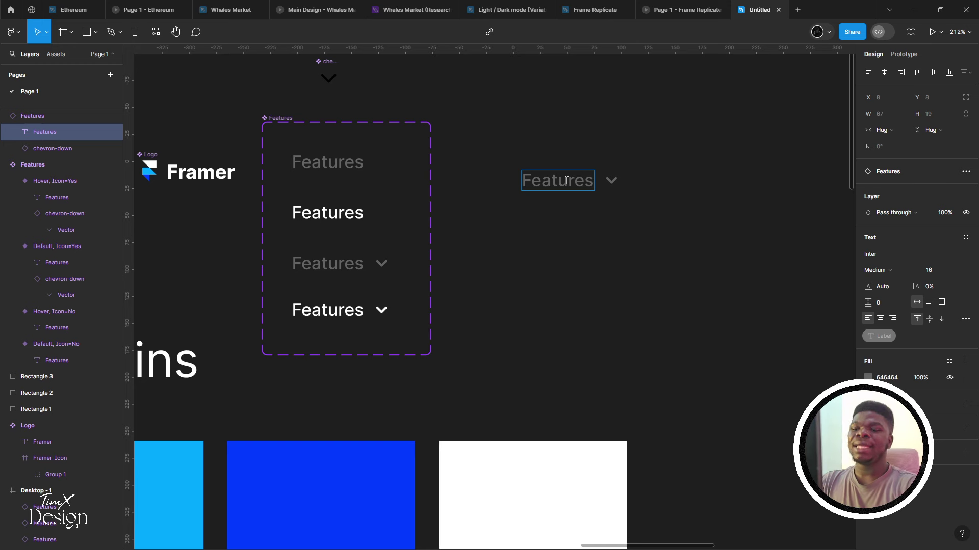
{"action": "double_click", "coordinate": [566, 180]}
{"action": "type", "text": "jsjfdjfjadfjdfjdjf"}
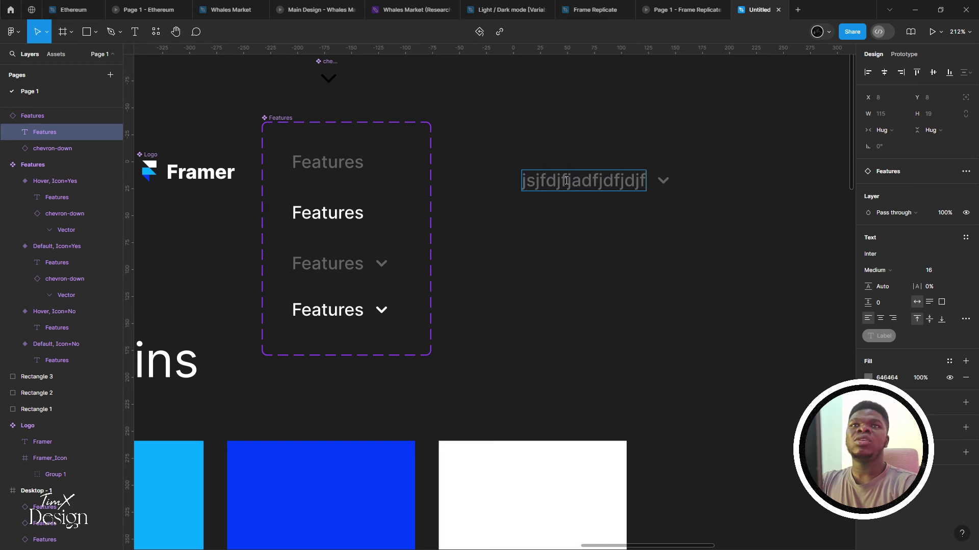
{"action": "key", "text": "ctrl+z"}
{"action": "key", "text": "ctrl+shift+z"}
Try further random text overrides inside the standalone Features instance, undo them, and leave text editing
{"action": "double_click", "coordinate": [566, 181]}
{"action": "type", "text": "h"}
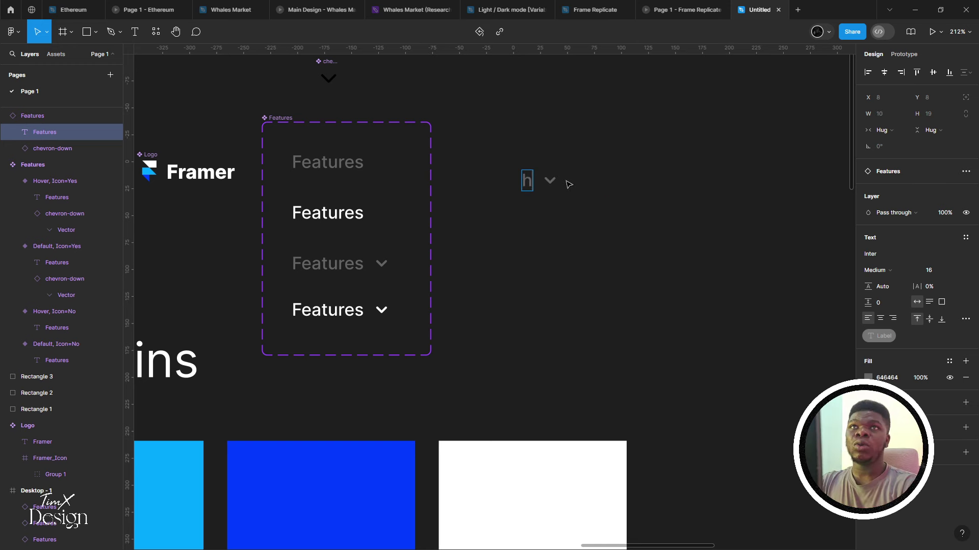
{"action": "type", "text": "jadfsfjadf"}
{"action": "key", "text": "ctrl+z"}
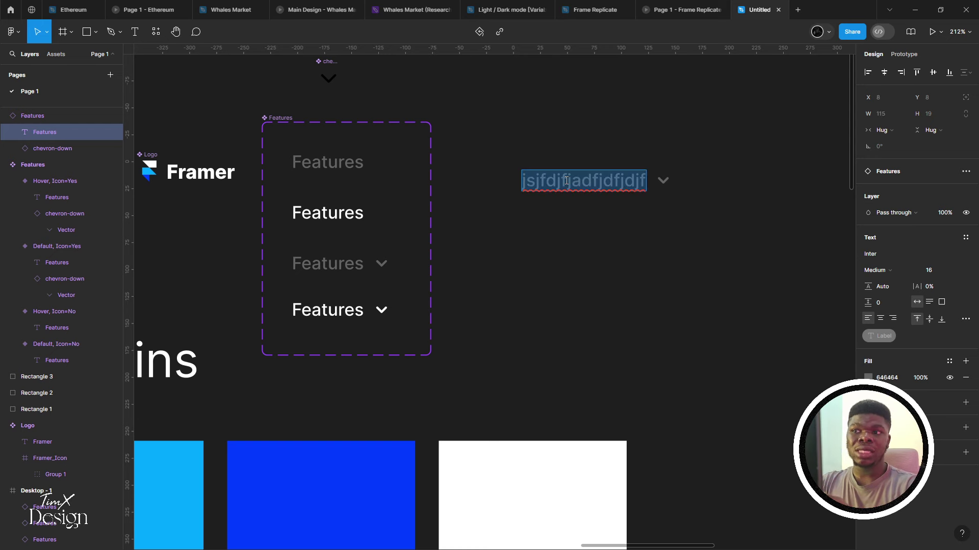
{"action": "type", "text": "jasdfhadsfjhdsfh"}
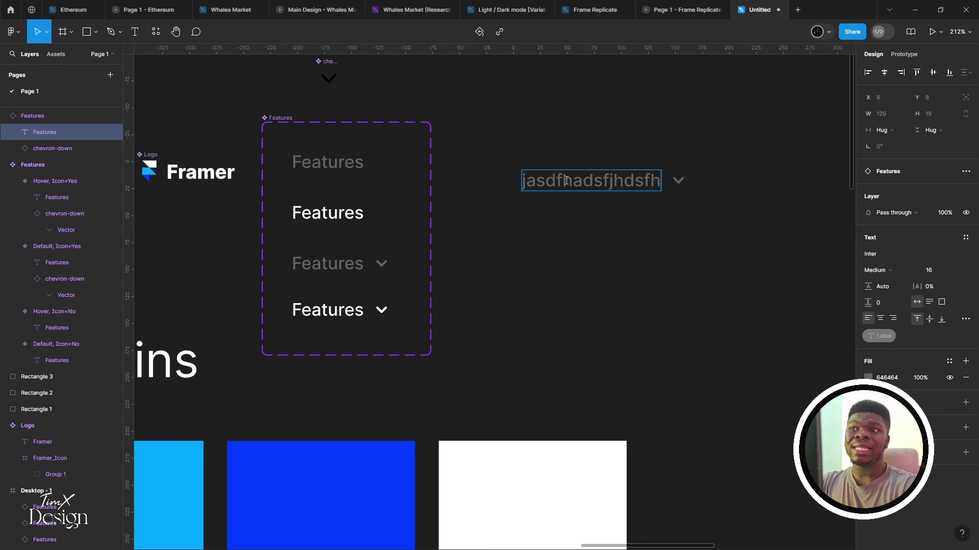
{"action": "type", "text": "jasdfhj"}
{"action": "key", "text": "ctrl+z"}
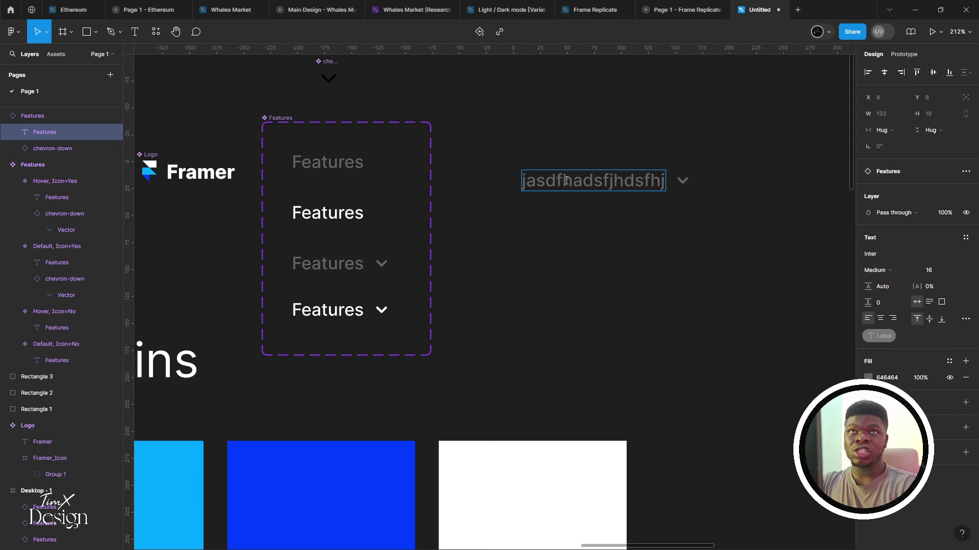
{"action": "type", "text": "ads"}
{"action": "key", "text": "ctrl+a"}
{"action": "key", "text": "ctrl+z"}
{"action": "key", "text": "ctrl+z"}
{"action": "key", "text": "ctrl+z"}
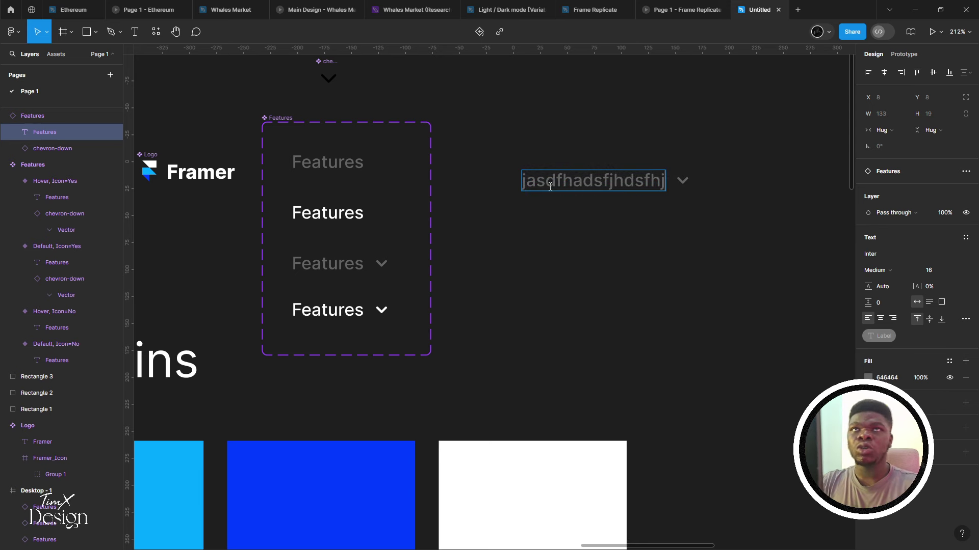
{"action": "key", "text": "Escape"}
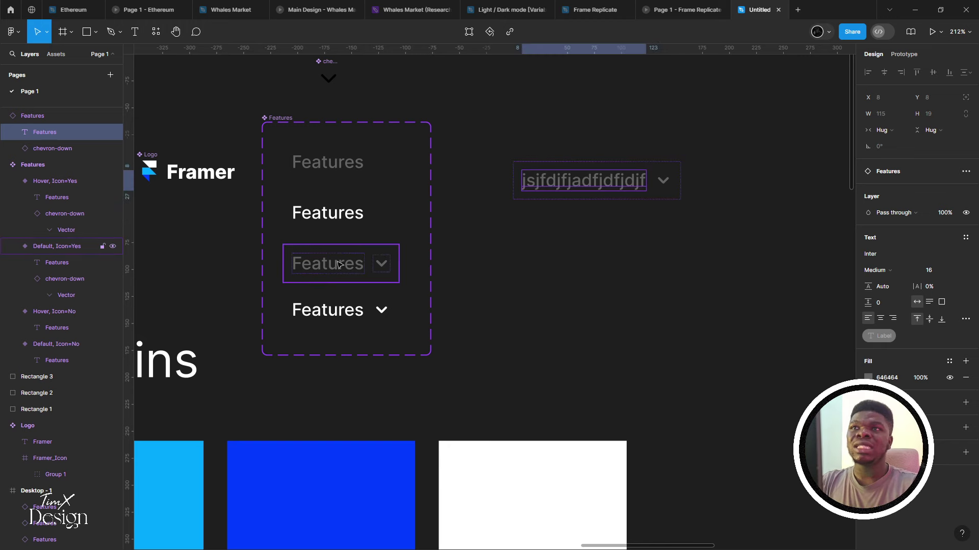
Inspect the Default, Icon=Yes variant and its text layer for the link to the Label property
{"action": "left_click", "coordinate": [339, 264]}
{"action": "left_click", "coordinate": [339, 264]}
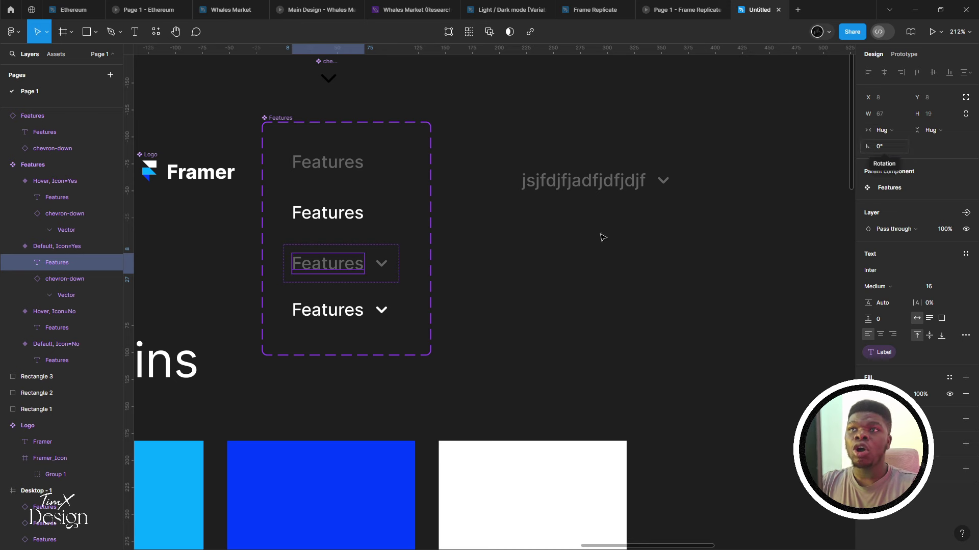
{"action": "left_click", "coordinate": [393, 248]}
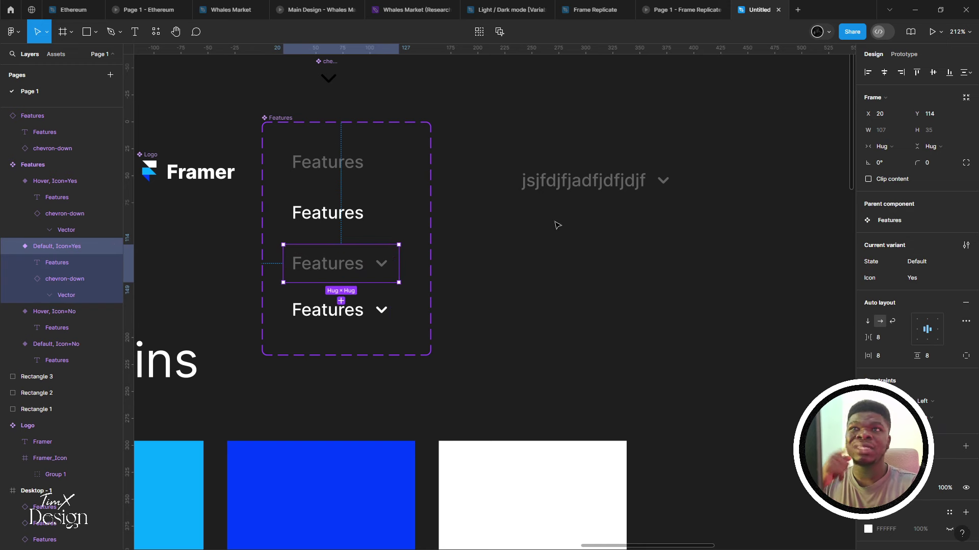
Replace the text inside the standalone Features instance with scvscsdfgdfg
{"action": "left_click", "coordinate": [565, 189]}
{"action": "double_click", "coordinate": [565, 186]}
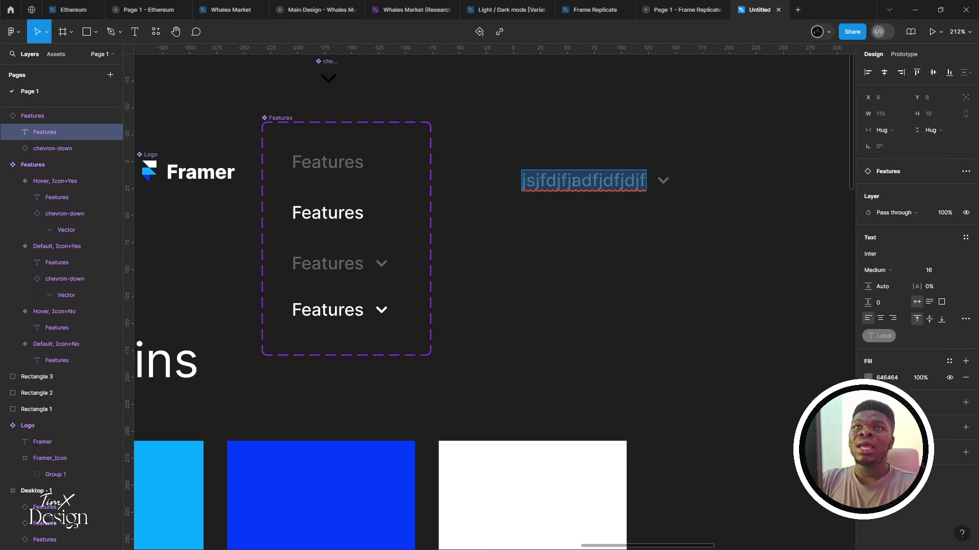
{"action": "type", "text": "scvsc"}
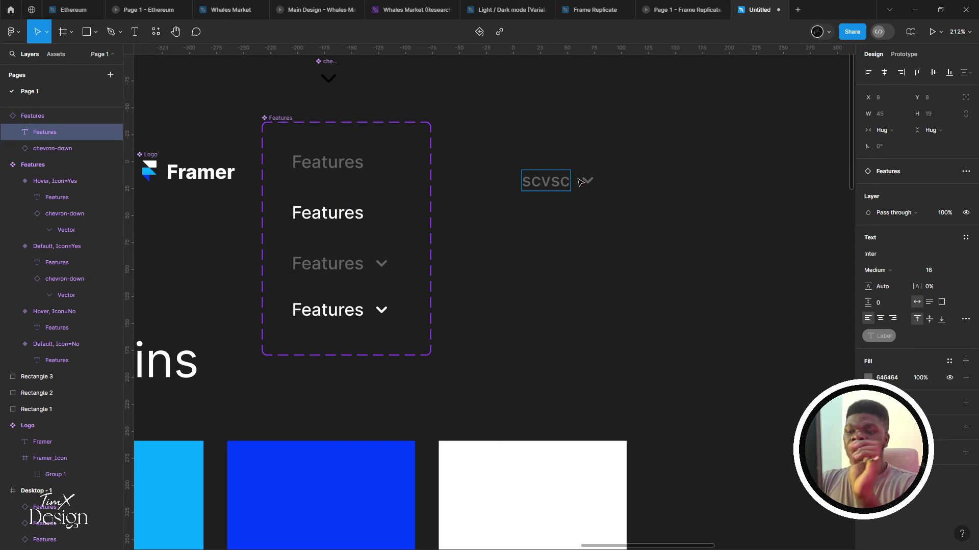
{"action": "type", "text": "sdfgdfg"}
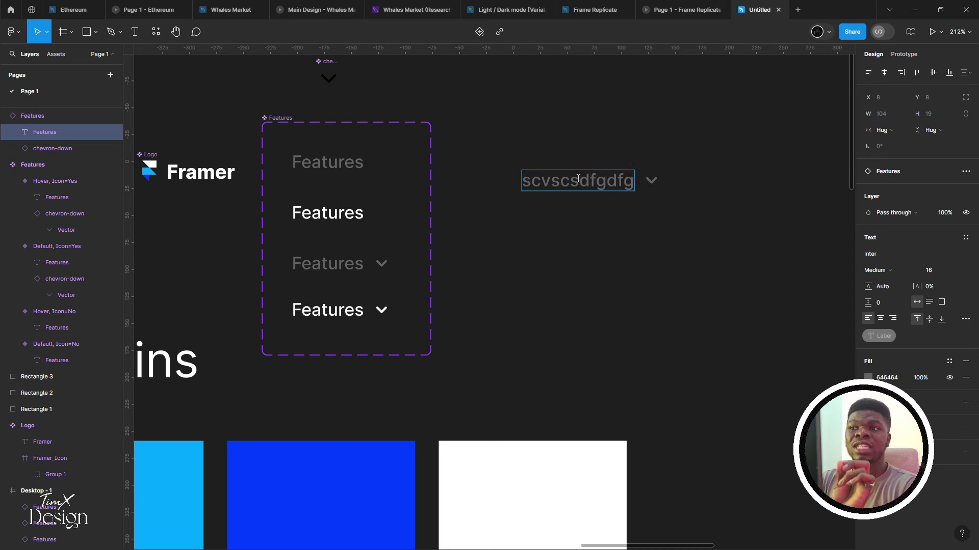
{"action": "type", "text": "dfg"}
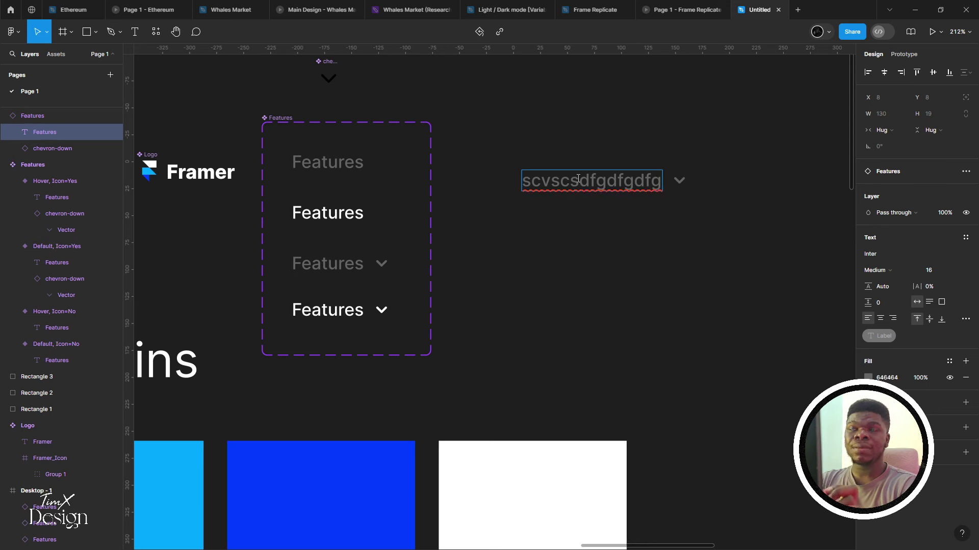
{"action": "type", "text": "dsfgf"}
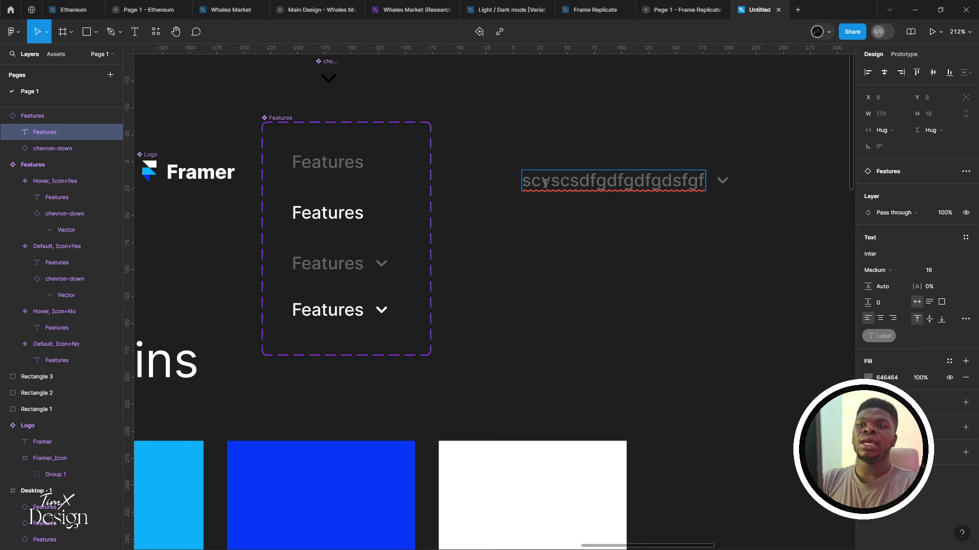
Extend the sample text in the standalone Features instance to scvscsdfgdfgdfgdsfgf and leave text editing
{"action": "key", "text": "Escape"}
Inspect the text layer of the Hover, Icon=Yes variant for its link to the Label property
{"action": "scroll", "coordinate": [514, 224], "scroll_direction": "down", "scroll_amount": 3}
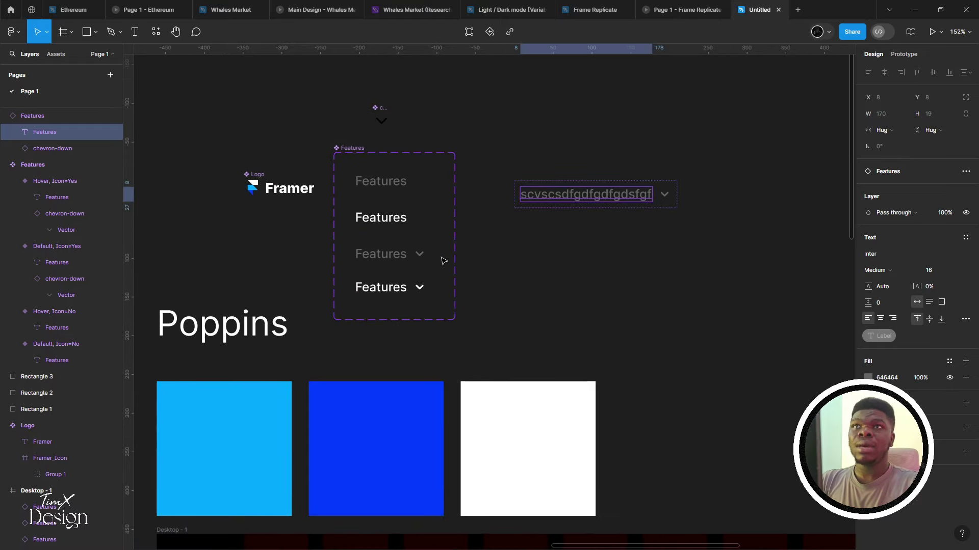
{"action": "scroll", "coordinate": [442, 261], "scroll_direction": "up", "scroll_amount": 2}
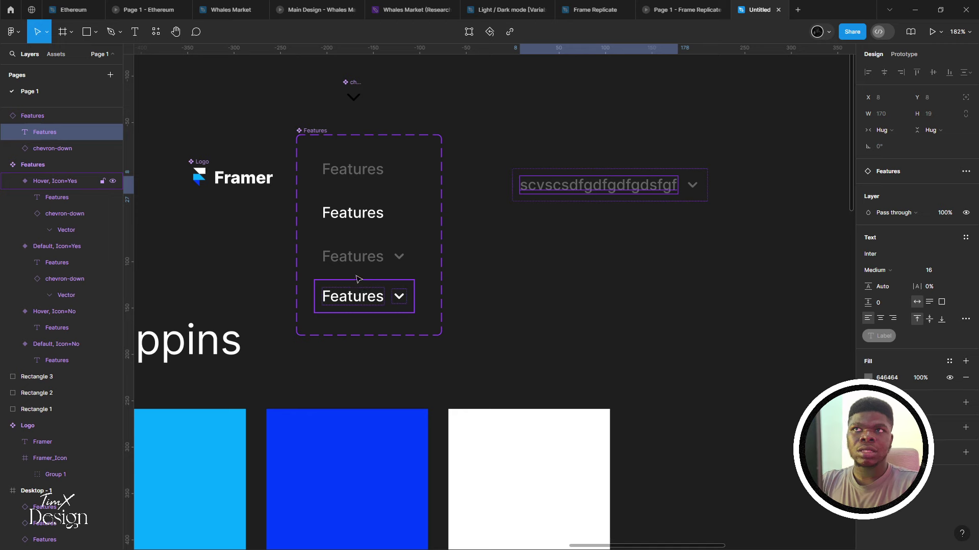
{"action": "left_click", "coordinate": [377, 300]}
{"action": "double_click", "coordinate": [377, 299]}
{"action": "scroll", "coordinate": [379, 301], "scroll_direction": "down", "scroll_amount": 2}
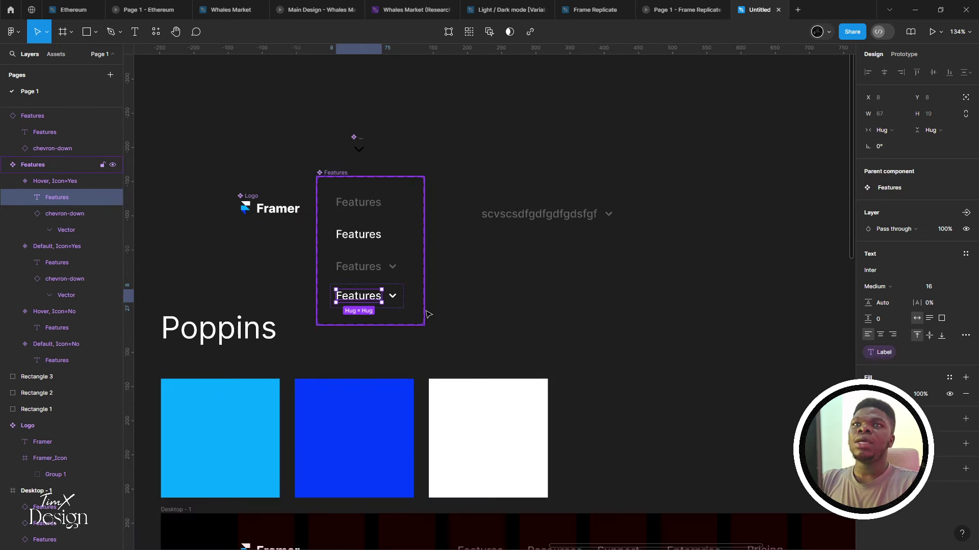
{"action": "scroll", "coordinate": [438, 316], "scroll_direction": "down", "scroll_amount": 5}
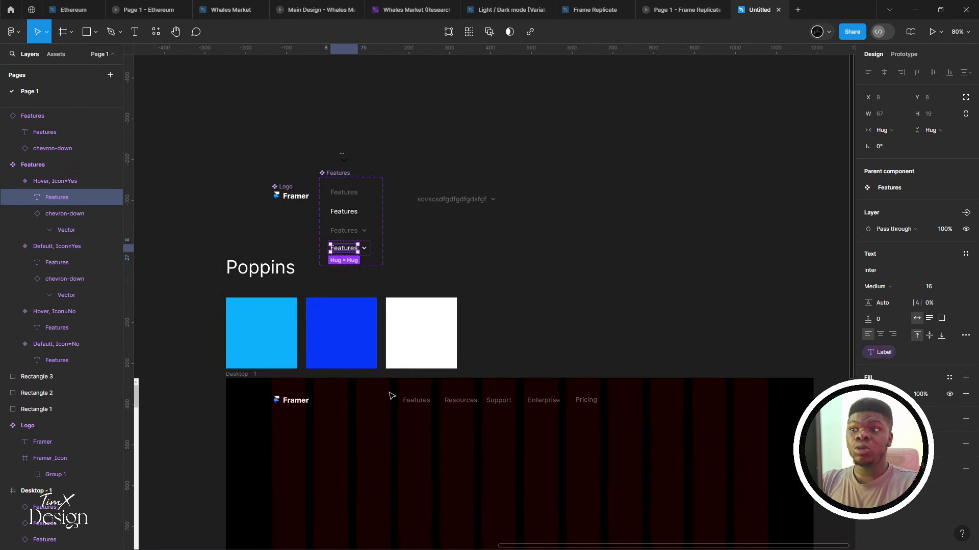
Add auto layout to the Features, Resources, Support, Enterprise and Pricing items in the Desktop - 1 header
{"action": "left_click", "coordinate": [392, 396]}
{"action": "scroll", "coordinate": [449, 398], "scroll_direction": "up", "scroll_amount": 2}
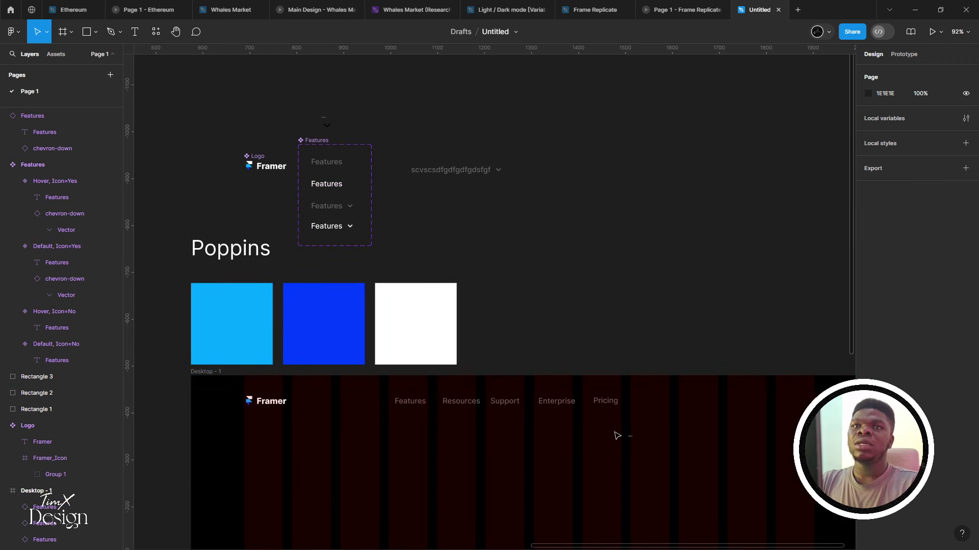
{"action": "left_click_drag", "start_coordinate": [632, 438], "coordinate": [389, 394]}
{"action": "scroll", "coordinate": [536, 389], "scroll_direction": "down", "scroll_amount": 1}
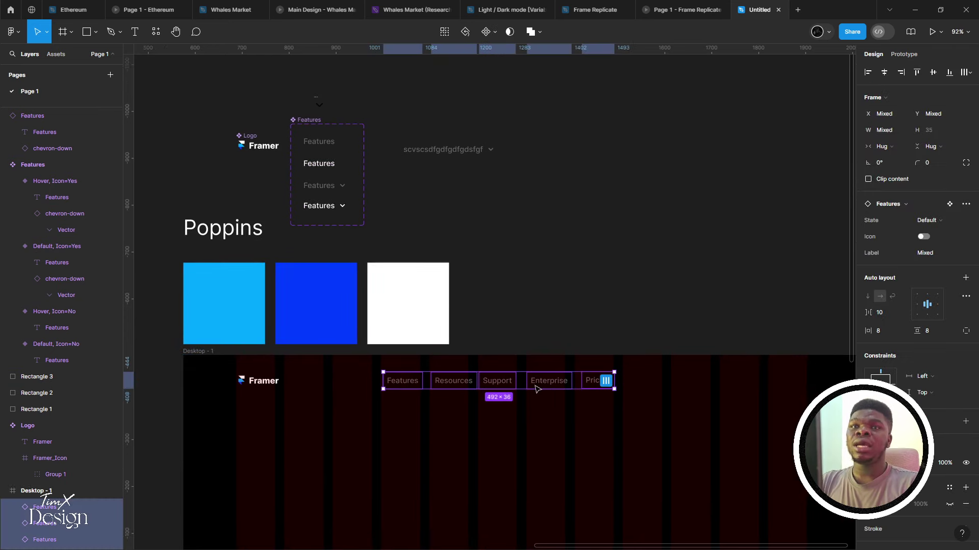
{"action": "key", "text": "shift+a"}
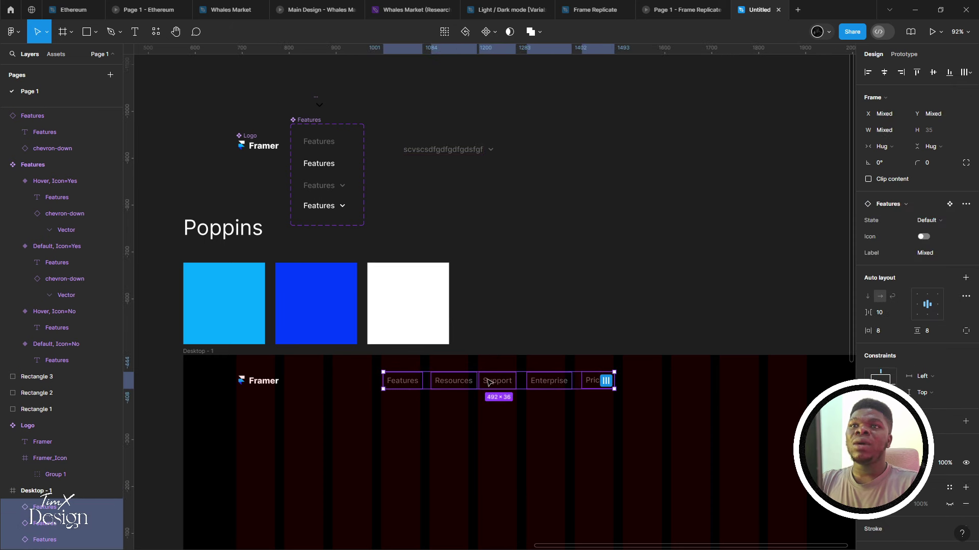
Try random sample text in the Resources item of the auto layout row, undo it and leave text editing
{"action": "double_click", "coordinate": [454, 381]}
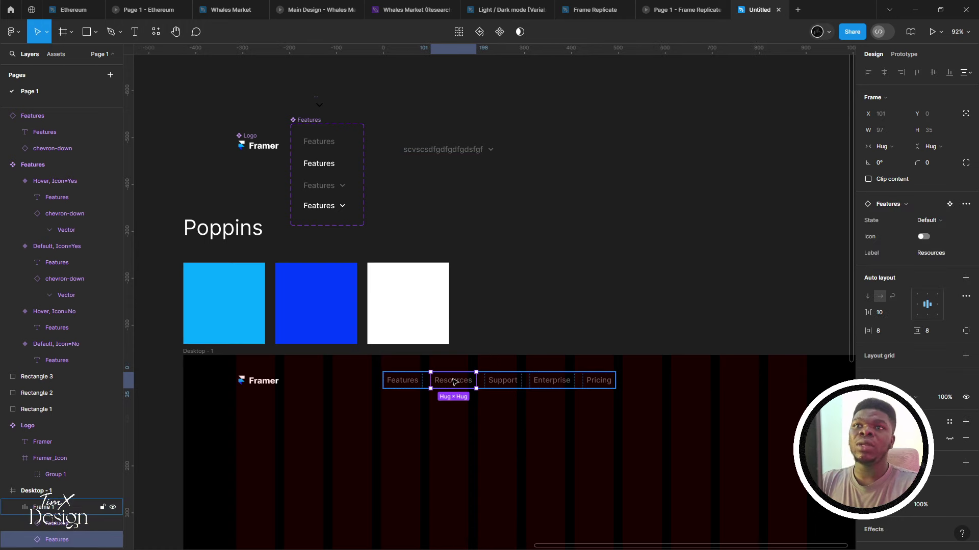
{"action": "double_click", "coordinate": [454, 381]}
{"action": "type", "text": "adsafasdfasdfasdf"}
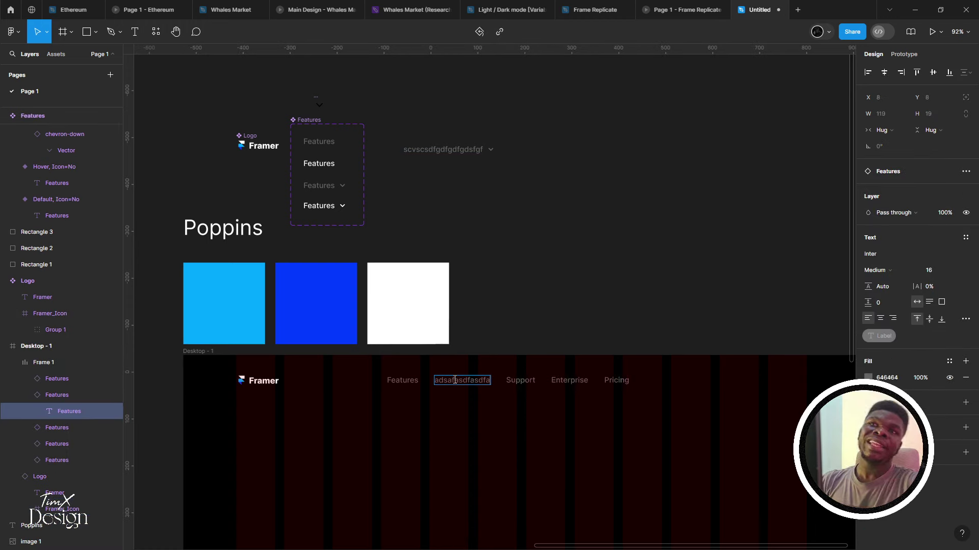
{"action": "key", "text": "ctrl+z"}
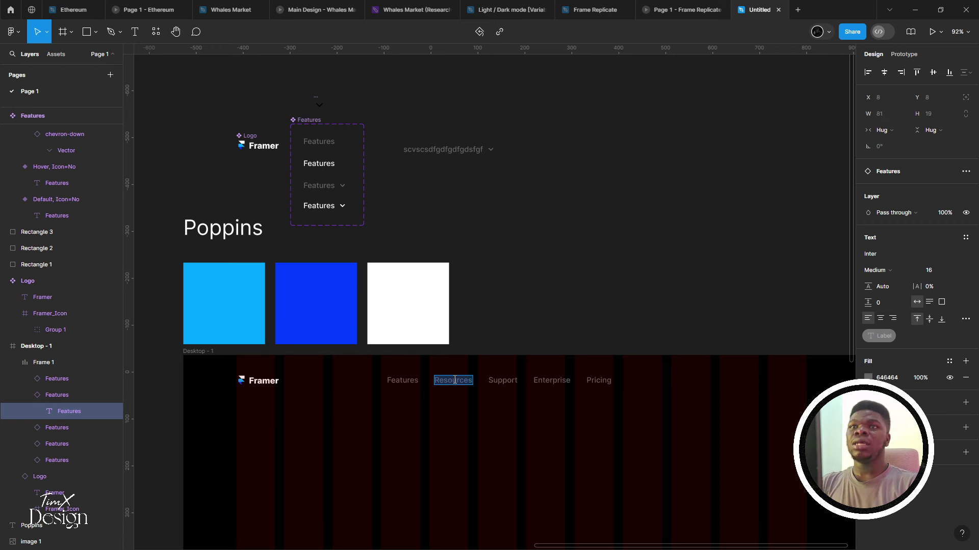
{"action": "key", "text": "Escape"}
Reselect the navigation row, test its spacing with asdfasdfadsfa in the Resources item, and undo the text
{"action": "left_click_drag", "start_coordinate": [361, 375], "coordinate": [623, 412]}
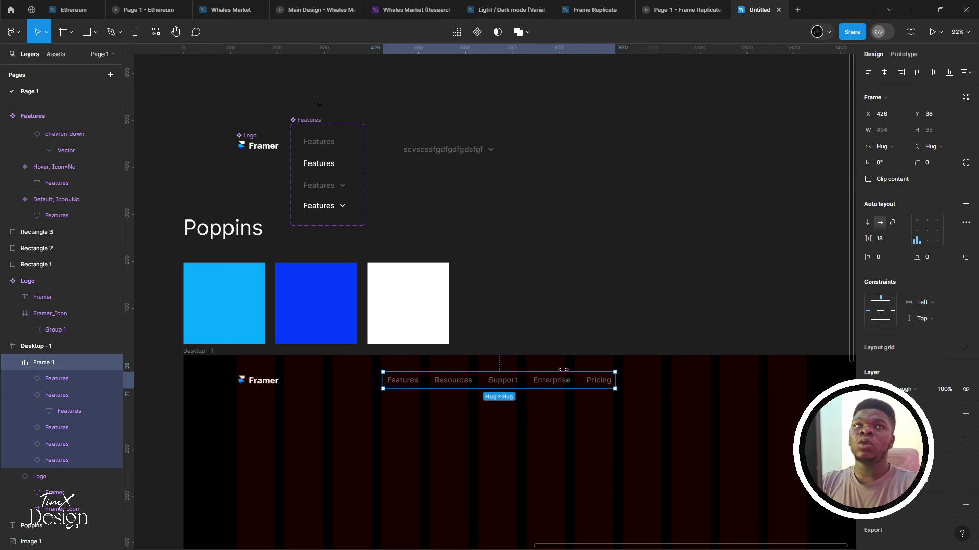
{"action": "double_click", "coordinate": [460, 384]}
{"action": "double_click", "coordinate": [460, 383]}
{"action": "type", "text": "asdfasdfadsfa"}
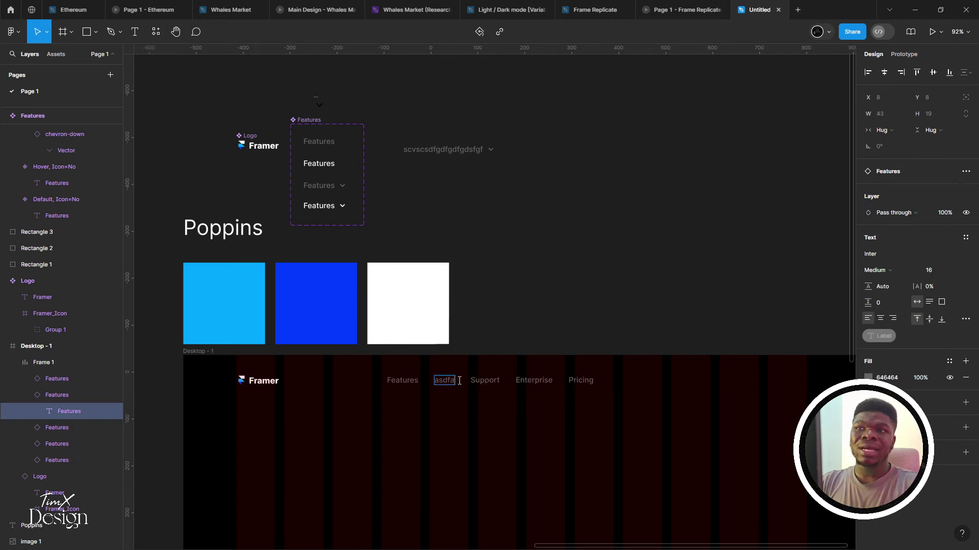
{"action": "key", "text": "ctrl+z"}
{"action": "key", "text": "ctrl+z"}
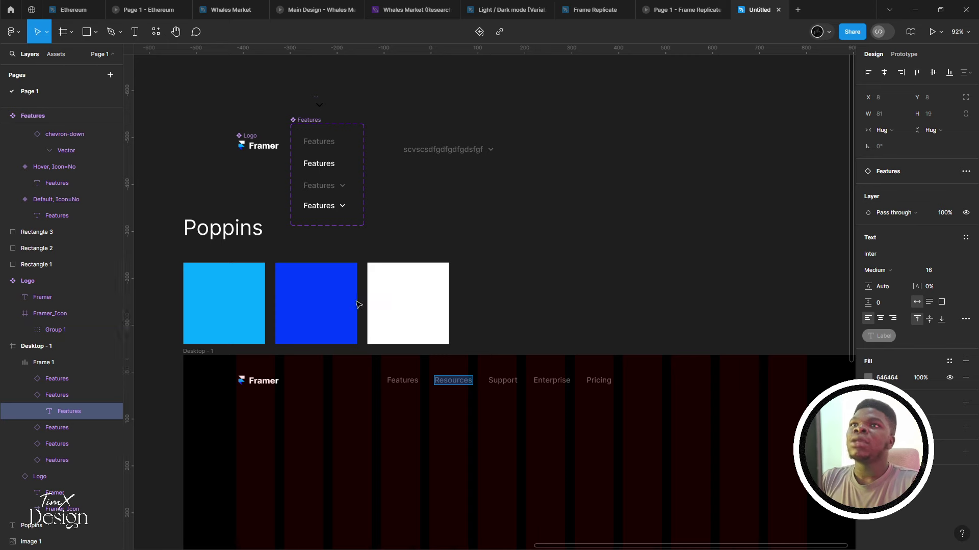
Center the navigation row horizontally in Desktop - 1, and move it beside the Framer logo
{"action": "scroll", "coordinate": [360, 303], "scroll_direction": "down", "scroll_amount": 3}
{"action": "left_click", "coordinate": [495, 279]}
{"action": "left_click", "coordinate": [433, 369]}
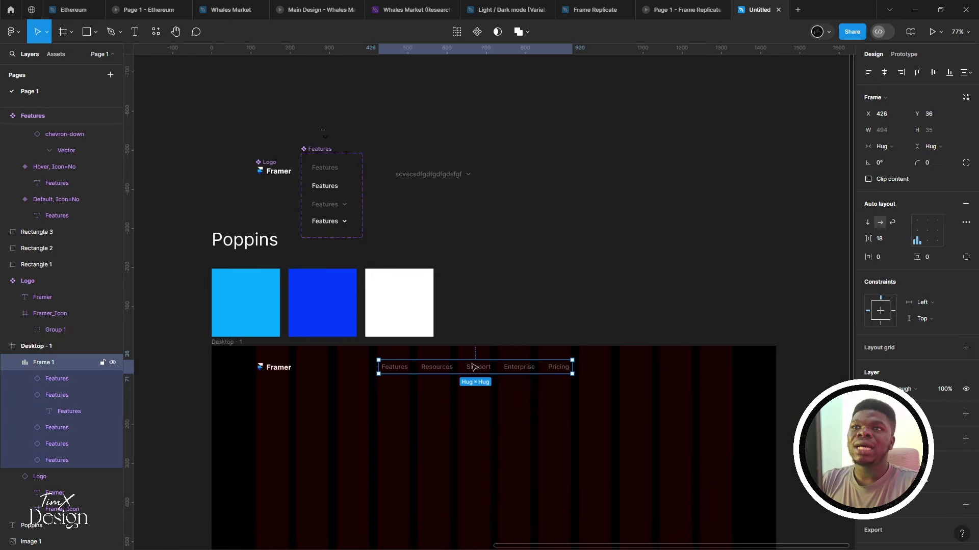
{"action": "left_click", "coordinate": [884, 72]}
{"action": "left_click_drag", "start_coordinate": [470, 329], "coordinate": [481, 304]}
{"action": "left_click_drag", "start_coordinate": [438, 345], "coordinate": [350, 345]}
Turn on the Icon property for the Features, Resources and Support items in the navigation row
{"action": "scroll", "coordinate": [289, 391], "scroll_direction": "down", "scroll_amount": 2}
{"action": "left_click_drag", "start_coordinate": [289, 392], "coordinate": [600, 316]}
{"action": "scroll", "coordinate": [616, 350], "scroll_direction": "down", "scroll_amount": 5}
{"action": "scroll", "coordinate": [615, 337], "scroll_direction": "up", "scroll_amount": 5}
{"action": "scroll", "coordinate": [610, 329], "scroll_direction": "up", "scroll_amount": 3}
{"action": "double_click", "coordinate": [437, 319]}
{"action": "scroll", "coordinate": [439, 321], "scroll_direction": "down", "scroll_amount": 3}
{"action": "scroll", "coordinate": [334, 367], "scroll_direction": "down", "scroll_amount": 1}
{"action": "left_click_drag", "start_coordinate": [333, 367], "coordinate": [221, 335]}
{"action": "scroll", "coordinate": [531, 282], "scroll_direction": "up", "scroll_amount": 5}
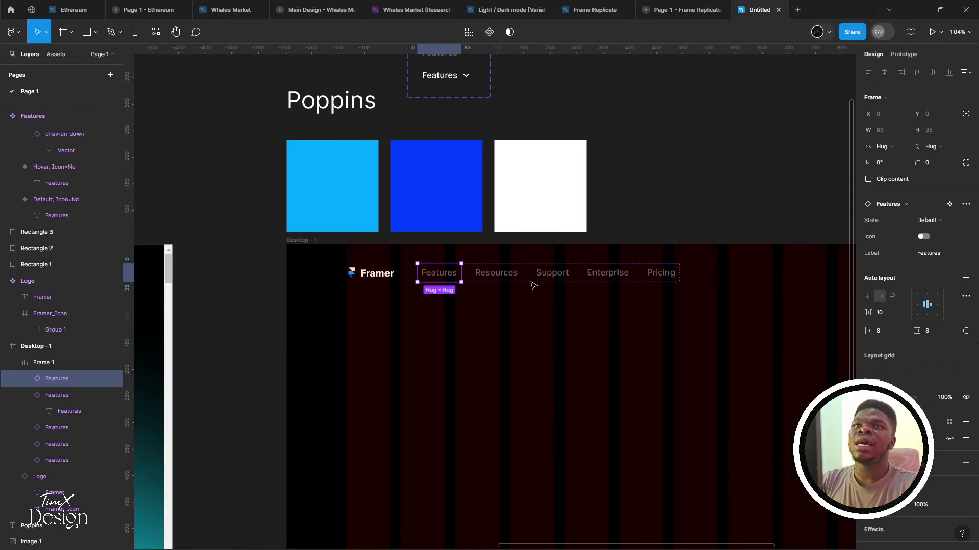
{"action": "left_click", "coordinate": [498, 275], "text": "shift"}
{"action": "left_click", "coordinate": [562, 273], "text": "shift"}
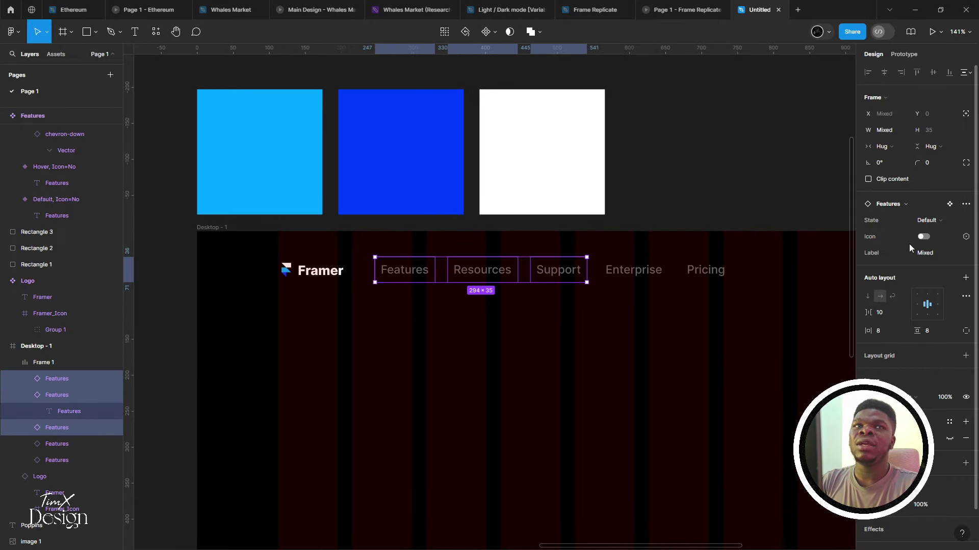
{"action": "left_click", "coordinate": [923, 237]}
Move the whole navigation row slightly away from the Framer logo to X 240
{"action": "scroll", "coordinate": [505, 306], "scroll_direction": "down", "scroll_amount": 2}
{"action": "scroll", "coordinate": [505, 319], "scroll_direction": "up", "scroll_amount": 1}
{"action": "left_click_drag", "start_coordinate": [505, 320], "coordinate": [408, 345]}
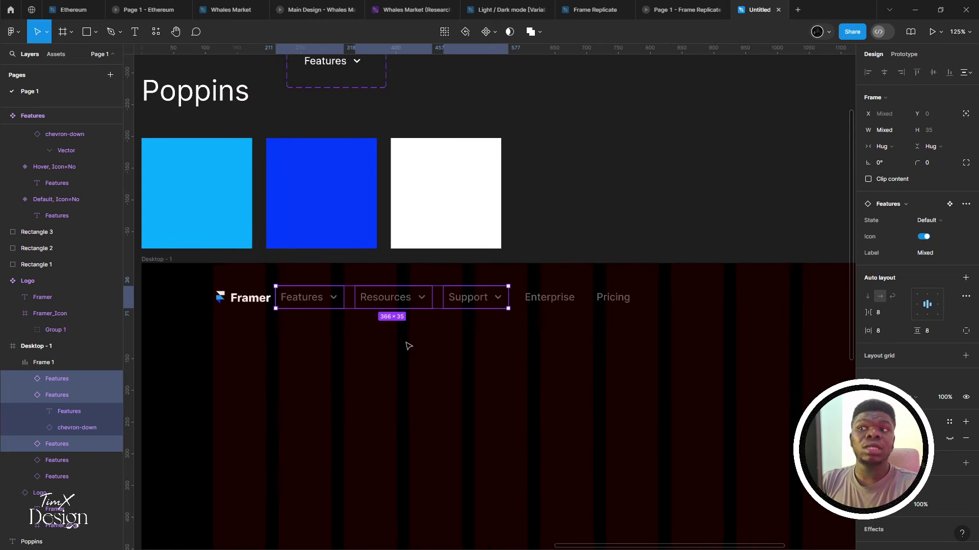
{"action": "left_click", "coordinate": [408, 345]}
{"action": "left_click", "coordinate": [329, 308]}
{"action": "left_click_drag", "start_coordinate": [330, 307], "coordinate": [349, 308]}
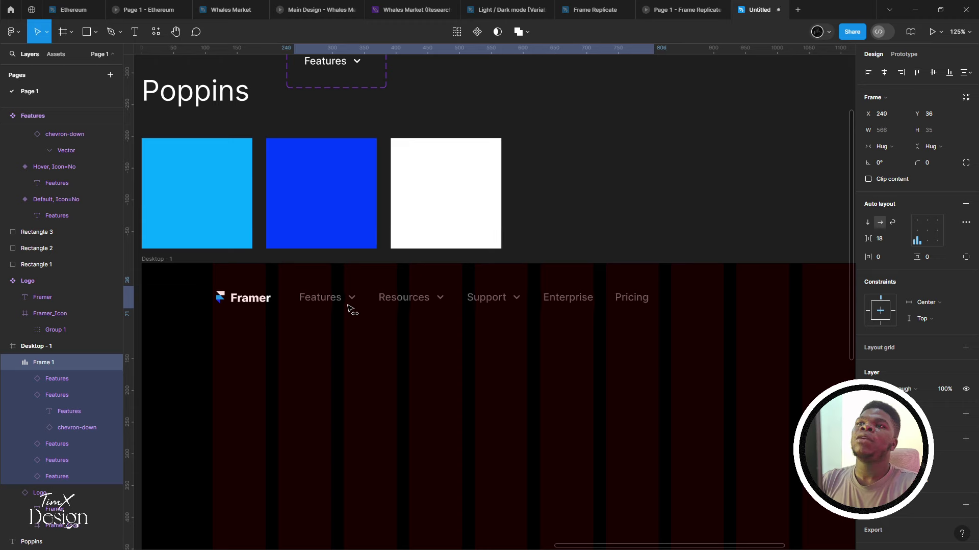
Rename the Features component set as Navbar/Items
{"action": "scroll", "coordinate": [348, 309], "scroll_direction": "down", "scroll_amount": 4}
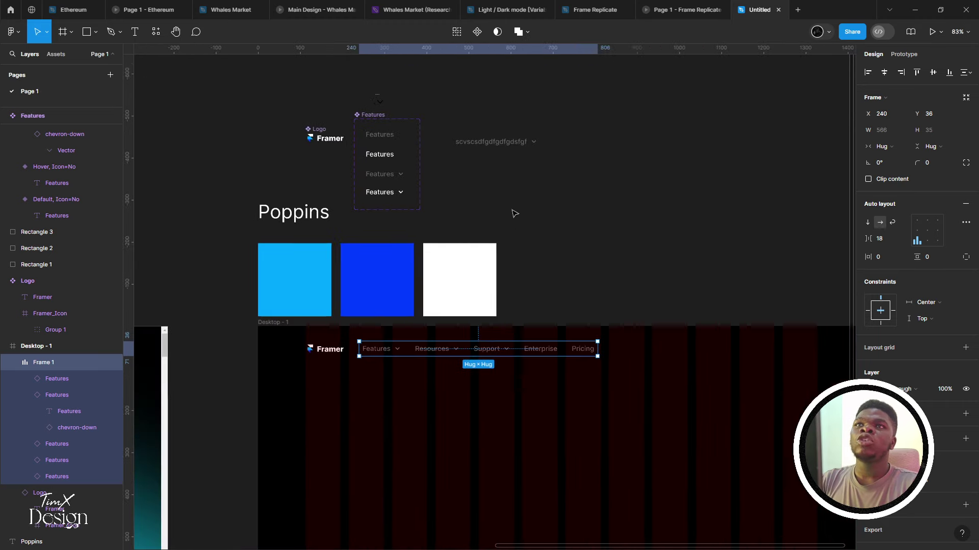
{"action": "left_click_drag", "start_coordinate": [489, 224], "coordinate": [523, 299]}
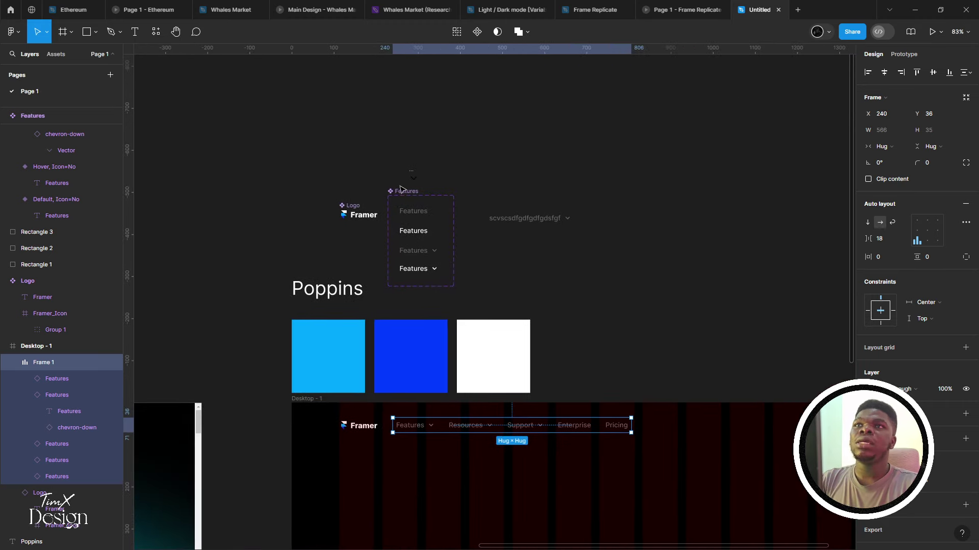
{"action": "left_click", "coordinate": [401, 192]}
{"action": "left_click", "coordinate": [402, 192]}
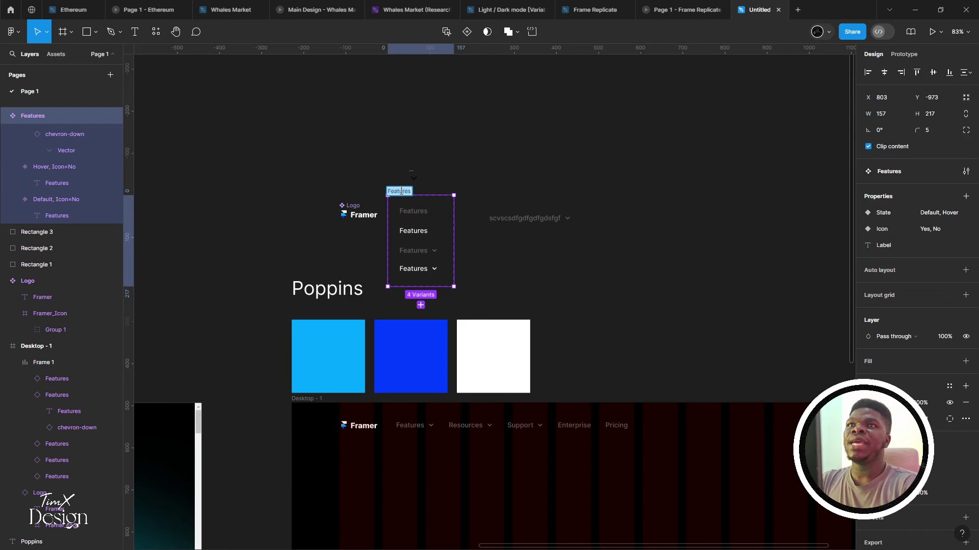
{"action": "type", "text": "Me"}
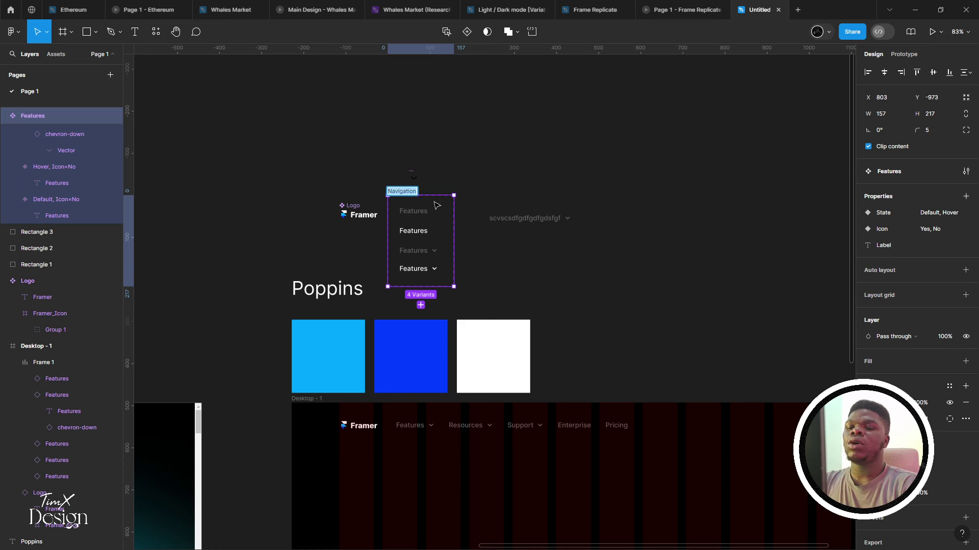
{"action": "type", "text": "Navbar"}
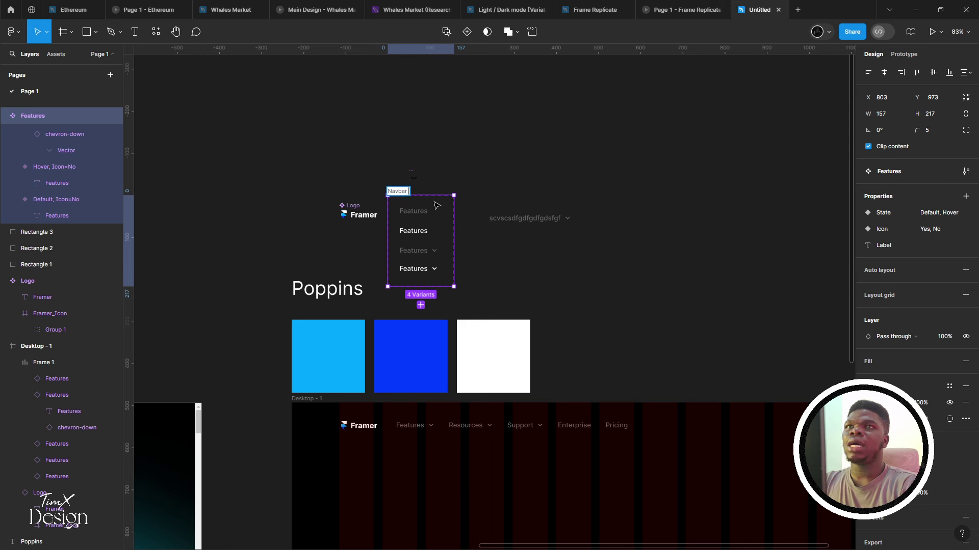
{"action": "type", "text": "/Items"}
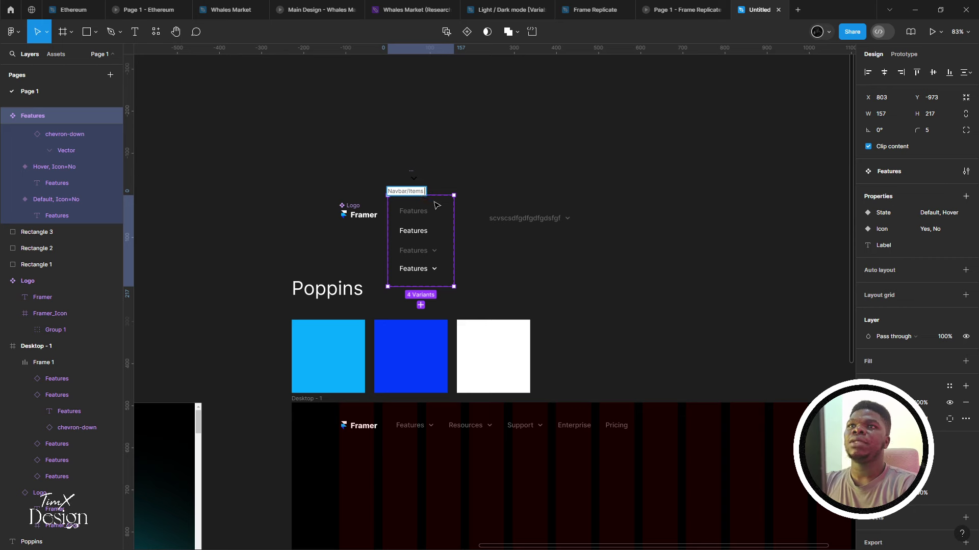
{"action": "key", "text": "Return"}
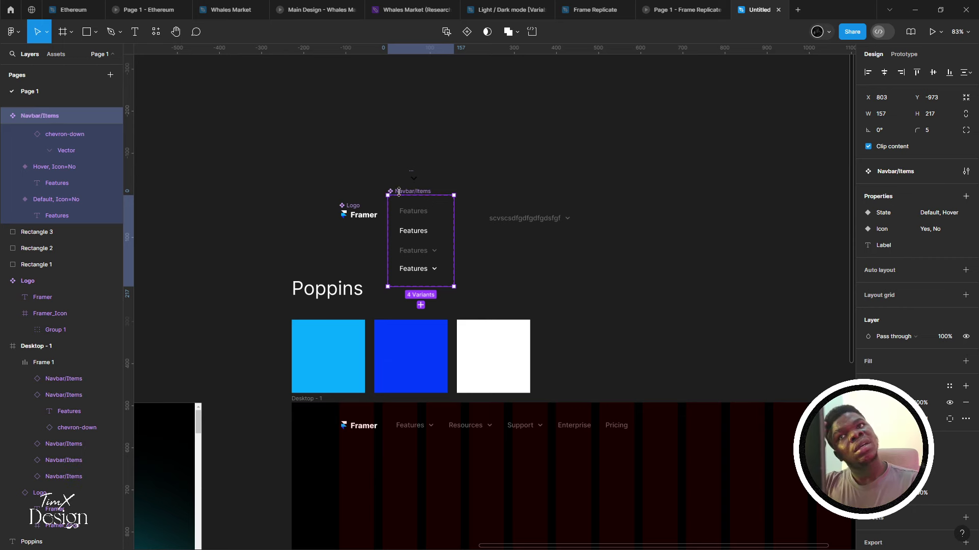
{"action": "left_click", "coordinate": [473, 428]}
{"action": "scroll", "coordinate": [440, 400], "scroll_direction": "right", "scroll_amount": 1}
{"action": "scroll", "coordinate": [440, 400], "scroll_direction": "down", "scroll_amount": 1}
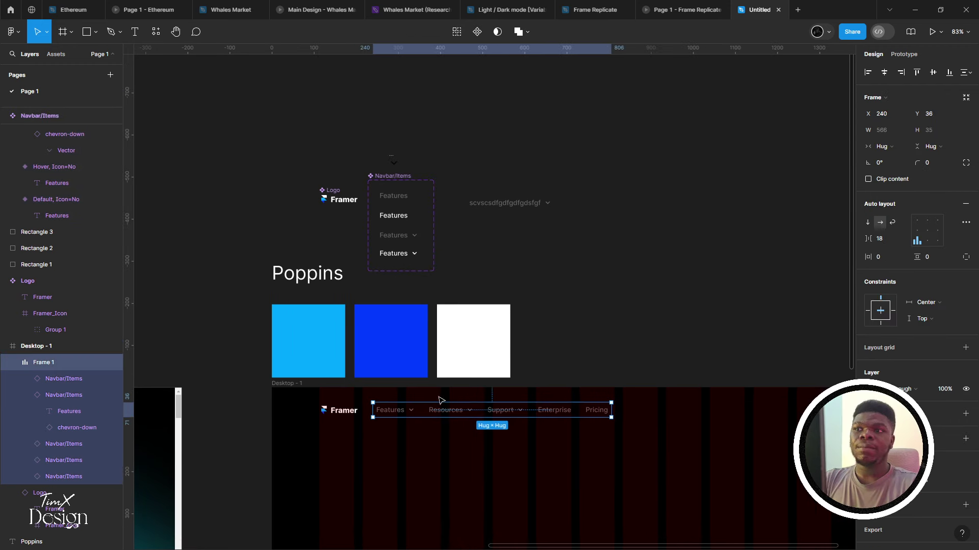
{"action": "scroll", "coordinate": [440, 400], "scroll_direction": "right", "scroll_amount": 1}
{"action": "scroll", "coordinate": [440, 400], "scroll_direction": "down", "scroll_amount": 1}
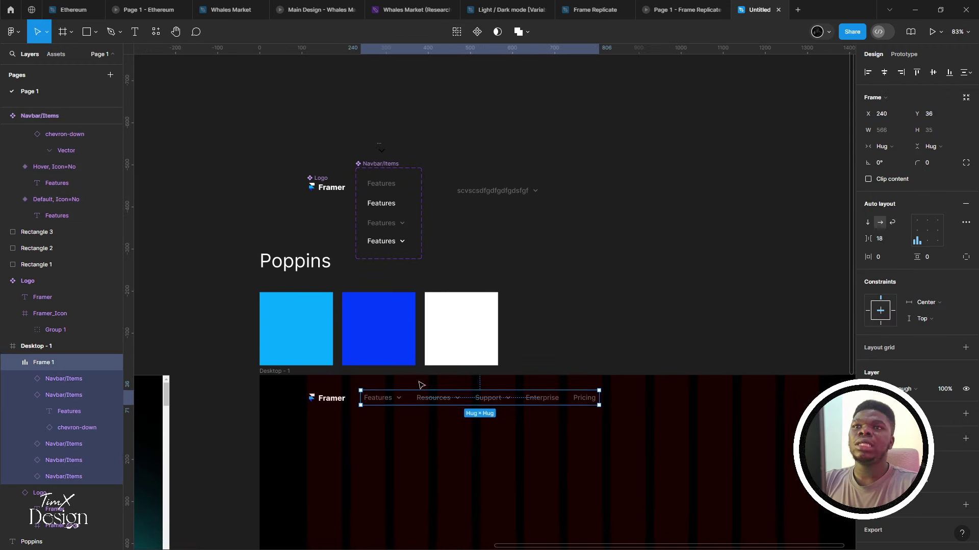
{"action": "double_click", "coordinate": [60, 362]}
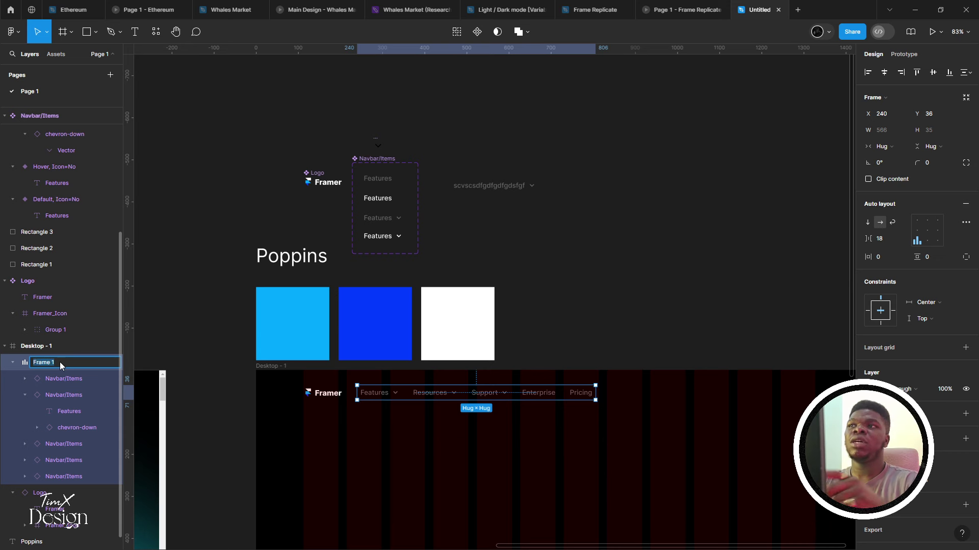
{"action": "key", "text": "Return"}
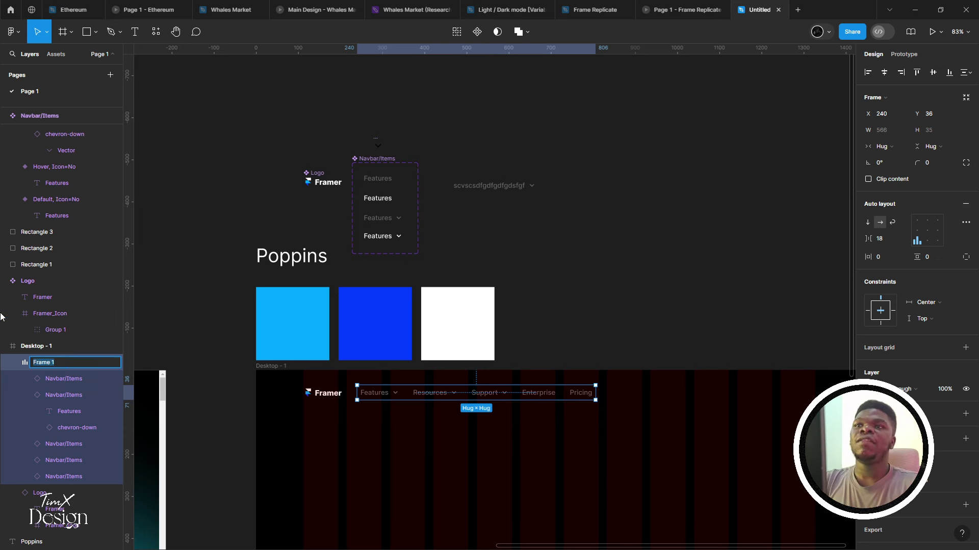
Examine the Contact Sales, Login and Start for free items in the reference header against the Desktop - 1 navigation row
{"action": "scroll", "coordinate": [370, 355], "scroll_direction": "down", "scroll_amount": 1}
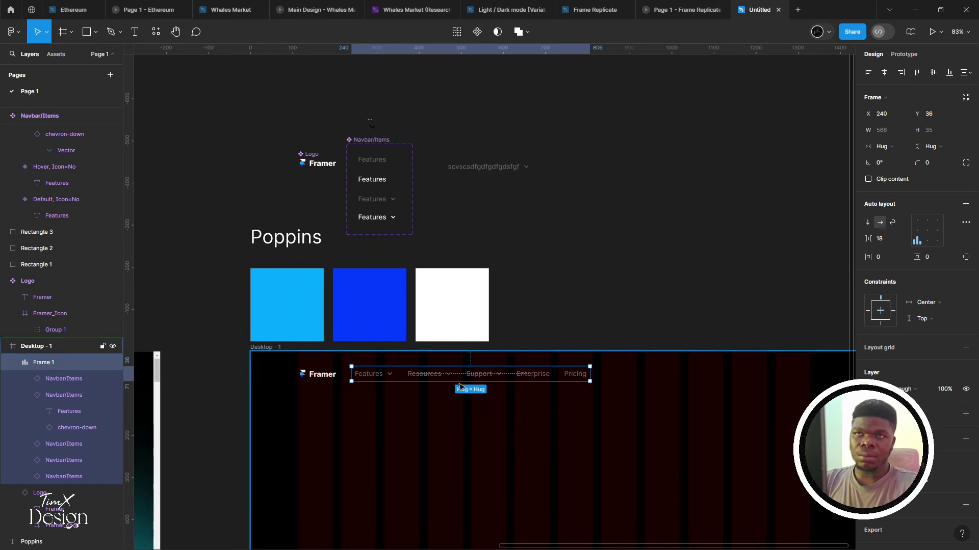
{"action": "scroll", "coordinate": [450, 363], "scroll_direction": "down", "scroll_amount": 2}
{"action": "double_click", "coordinate": [437, 356]}
{"action": "left_click", "coordinate": [432, 385]}
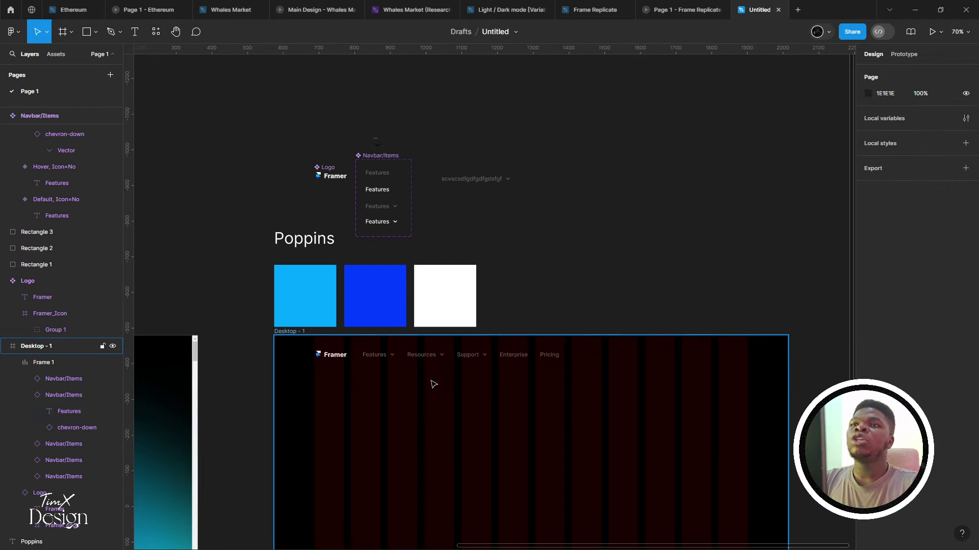
{"action": "key", "text": "ctrl+z"}
{"action": "left_click_drag", "start_coordinate": [481, 372], "coordinate": [734, 332]}
{"action": "left_click_drag", "start_coordinate": [510, 350], "coordinate": [596, 419]}
{"action": "scroll", "coordinate": [357, 418], "scroll_direction": "up", "scroll_amount": 5}
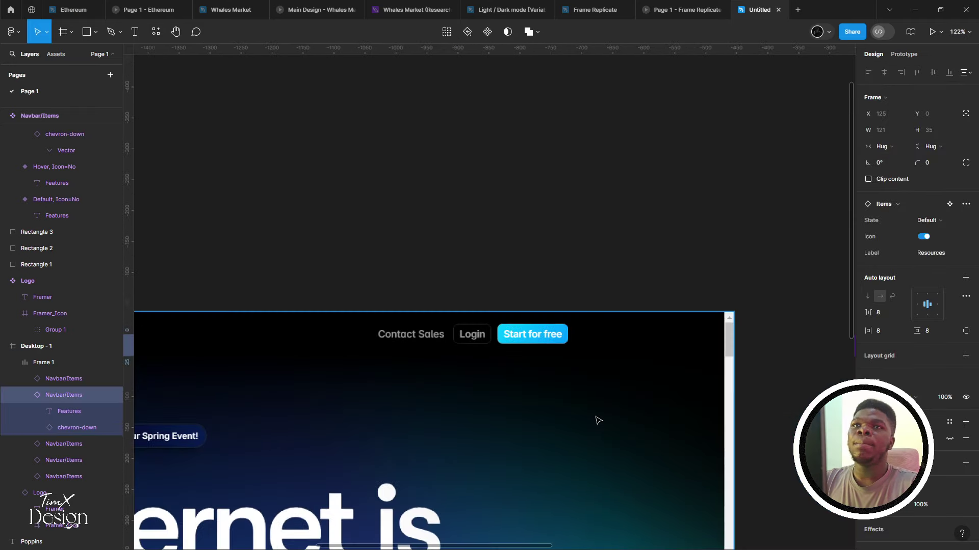
{"action": "scroll", "coordinate": [598, 420], "scroll_direction": "down", "scroll_amount": 5}
{"action": "left_click_drag", "start_coordinate": [475, 422], "coordinate": [53, 445]}
{"action": "scroll", "coordinate": [337, 387], "scroll_direction": "up", "scroll_amount": 2}
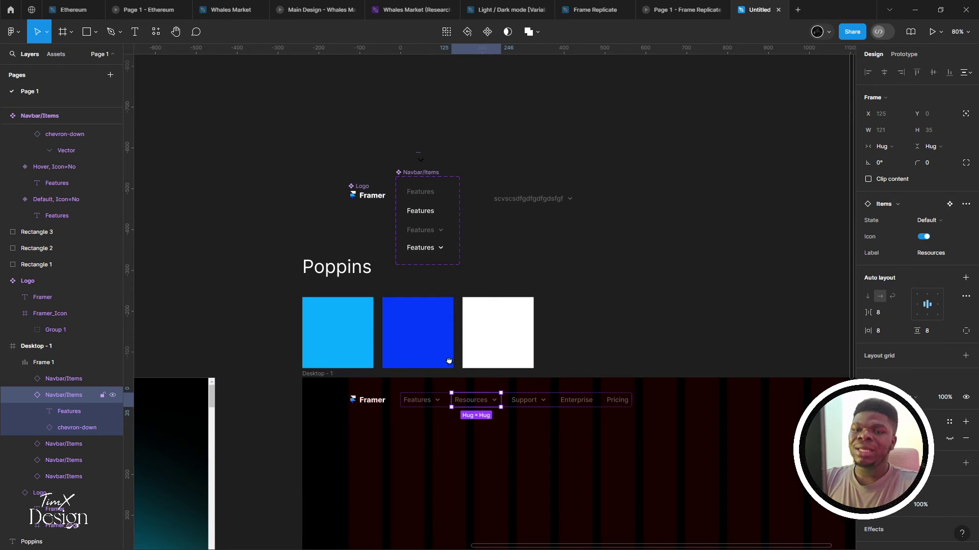
Set the prototype device to Surface Pro 8 for the page containing the Desktop - 1 frame
{"action": "scroll", "coordinate": [447, 360], "scroll_direction": "down", "scroll_amount": 2}
{"action": "left_click_drag", "start_coordinate": [663, 429], "coordinate": [539, 297]}
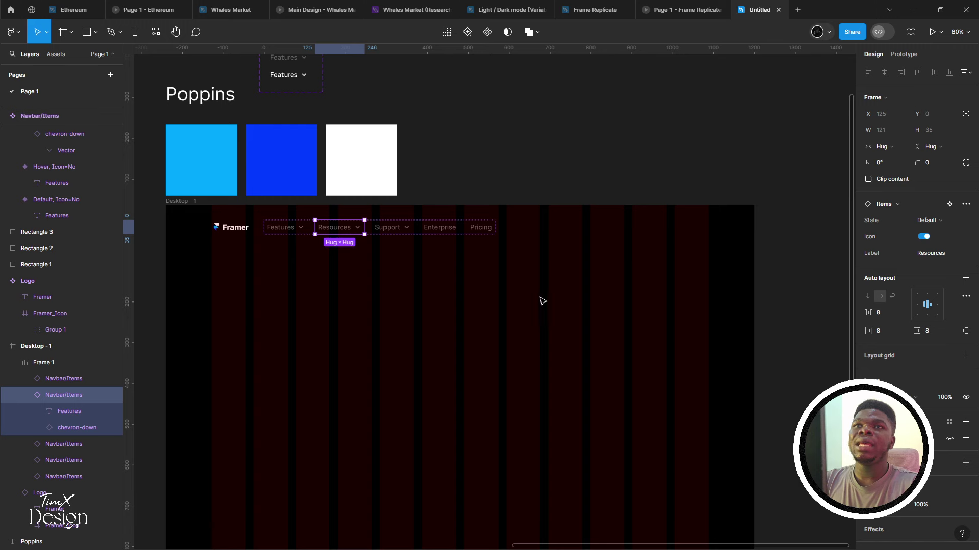
{"action": "left_click", "coordinate": [407, 297]}
{"action": "left_click", "coordinate": [904, 54]}
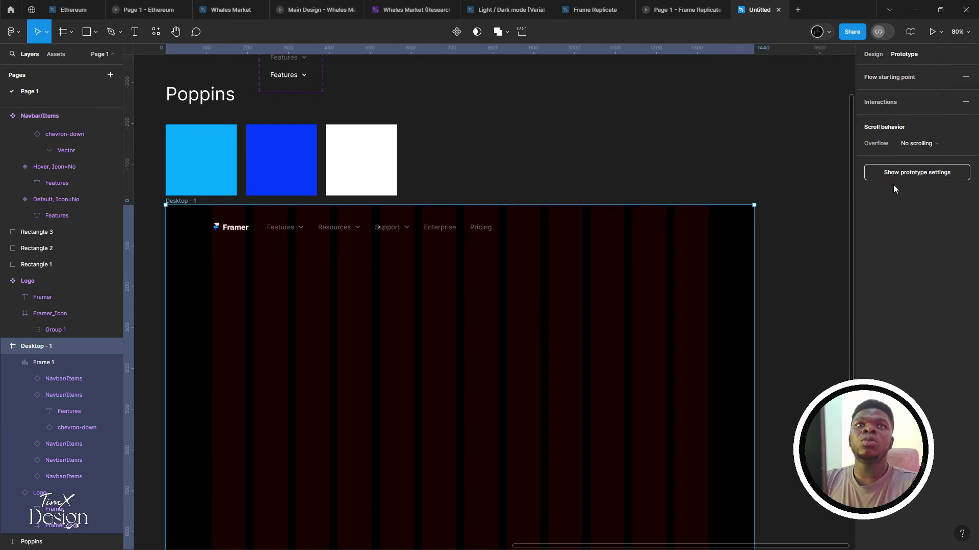
{"action": "left_click", "coordinate": [881, 175]}
{"action": "left_click", "coordinate": [905, 97]}
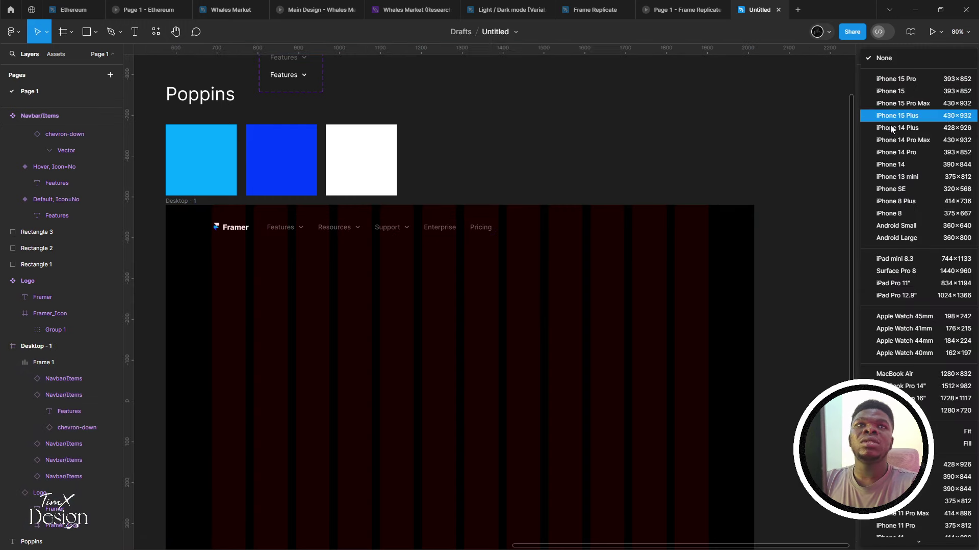
{"action": "left_click", "coordinate": [892, 272]}
Select the Desktop - 1 frame and start its prototype presentation
{"action": "right_click", "coordinate": [539, 290]}
{"action": "left_click", "coordinate": [404, 289]}
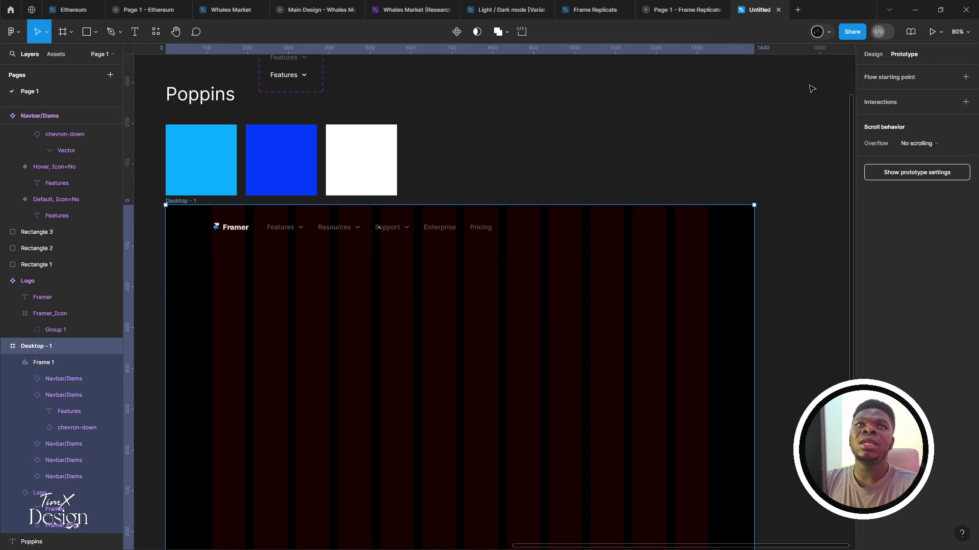
{"action": "left_click", "coordinate": [925, 36]}
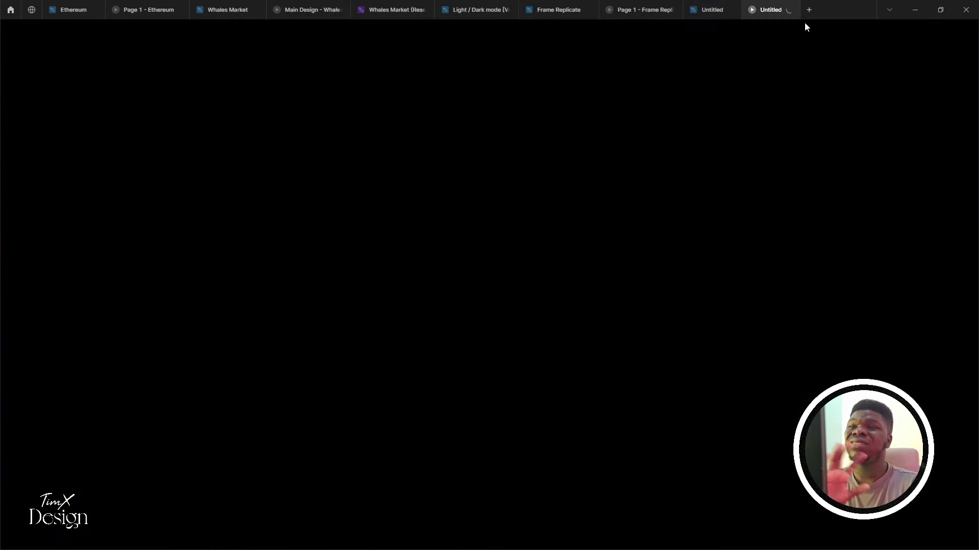
Return to the design file and rename it as Framer Replicate - Youtube
{"action": "left_click", "coordinate": [724, 9]}
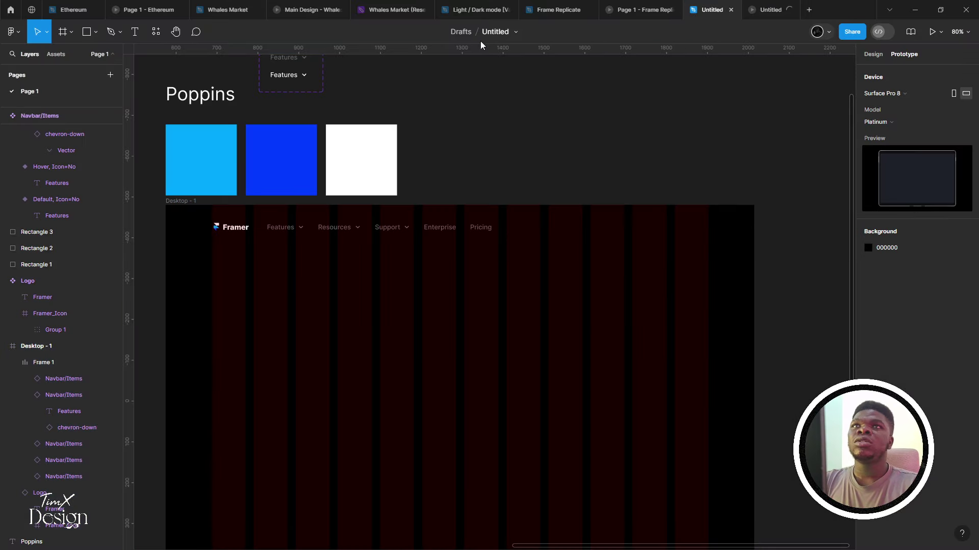
{"action": "left_click", "coordinate": [497, 32]}
{"action": "double_click", "coordinate": [497, 32]}
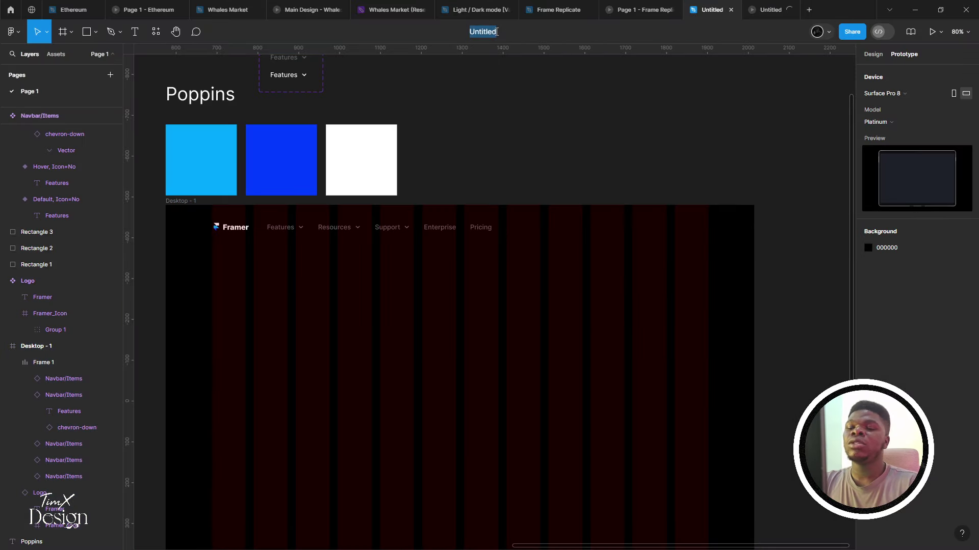
{"action": "type", "text": "Framer"}
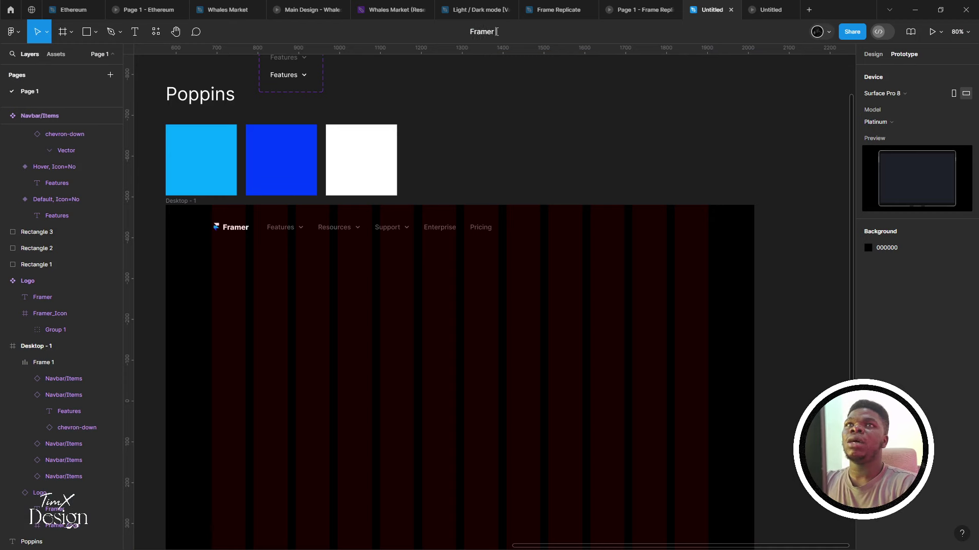
{"action": "type", "text": " Replicate"}
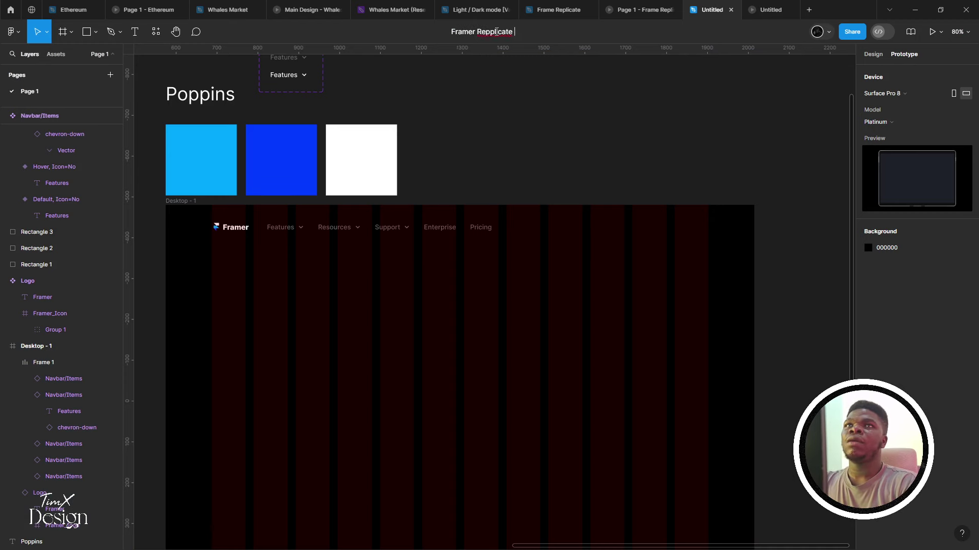
{"action": "key", "text": "BackSpace"}
{"action": "key", "text": "BackSpace"}
{"action": "key", "text": "BackSpace"}
{"action": "key", "text": "BackSpace"}
{"action": "key", "text": "BackSpace"}
{"action": "key", "text": "BackSpace"}
{"action": "key", "text": "BackSpace"}
{"action": "type", "text": "licate"}
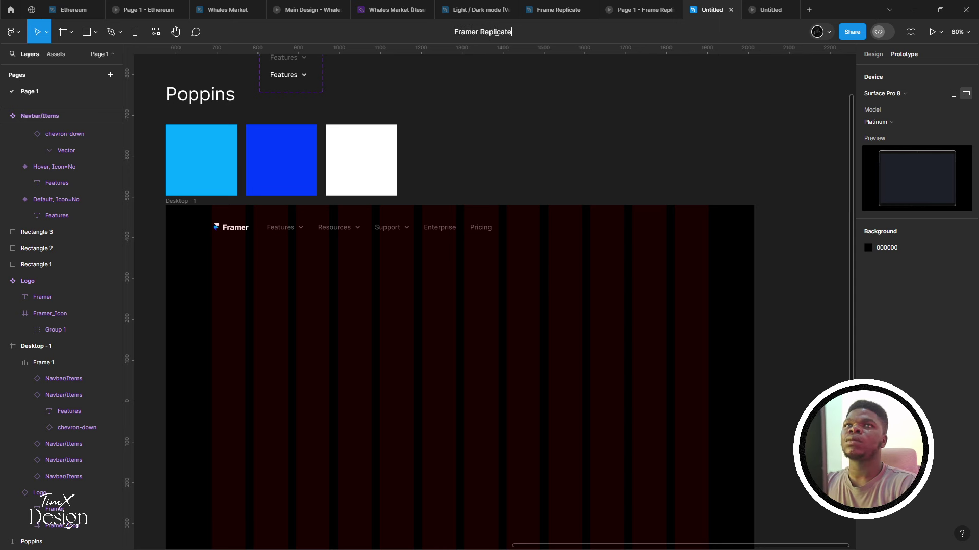
{"action": "key", "text": "Return"}
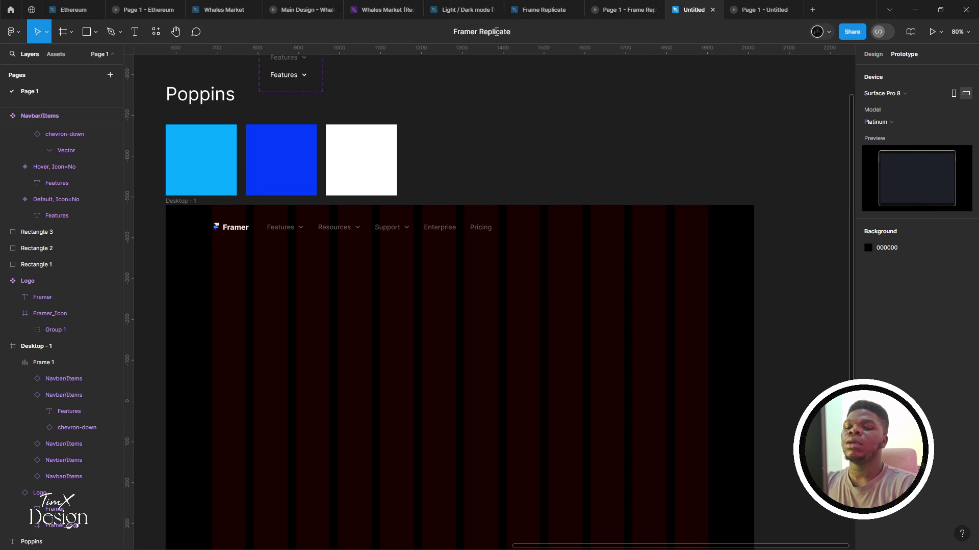
{"action": "type", "text": "Youtube"}
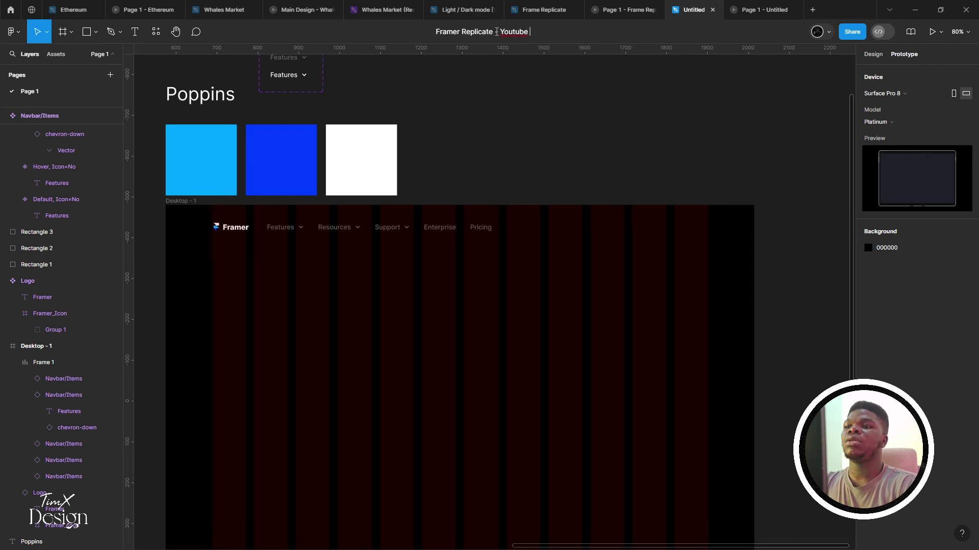
{"action": "key", "text": "Return"}
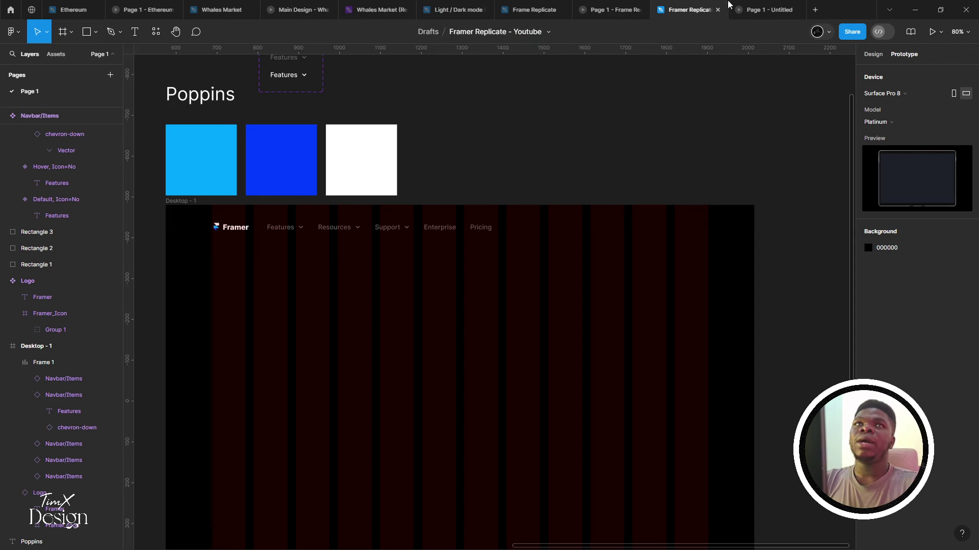
Switch to the Page 1 prototype presentation and view it in full screen
{"action": "left_click", "coordinate": [759, 9]}
{"action": "key", "text": "f"}
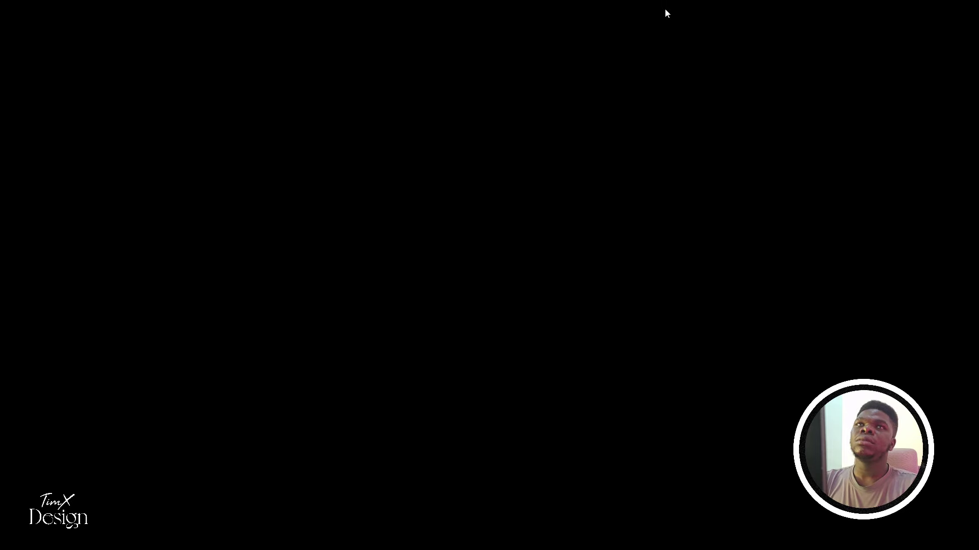
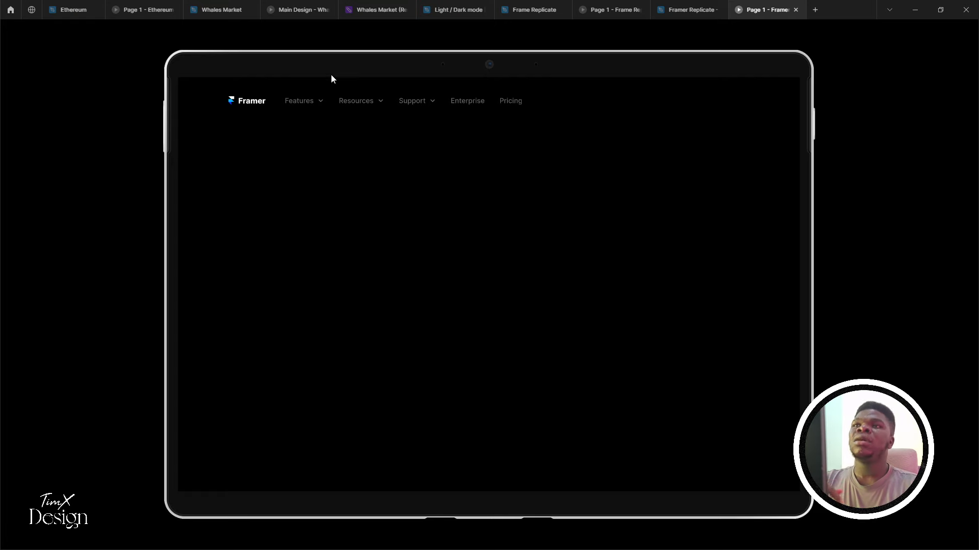
Return to the design file and add an On tap, Change to interaction to the Default, Icon=No variant of Navbar/Items
{"action": "left_click", "coordinate": [673, 4]}
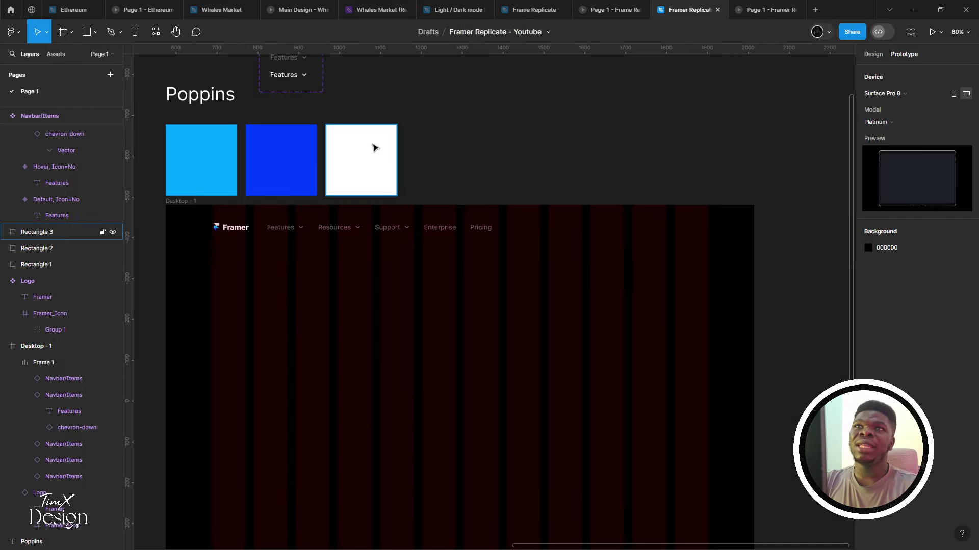
{"action": "left_click_drag", "start_coordinate": [481, 206], "coordinate": [549, 503]}
{"action": "scroll", "coordinate": [436, 384], "scroll_direction": "up", "scroll_amount": 5}
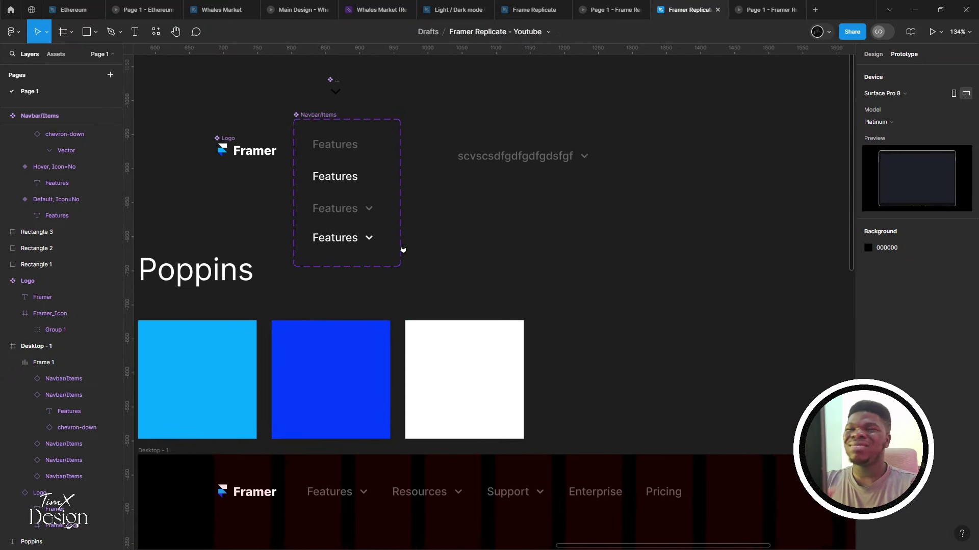
{"action": "left_click", "coordinate": [382, 371]}
{"action": "left_click", "coordinate": [356, 136]}
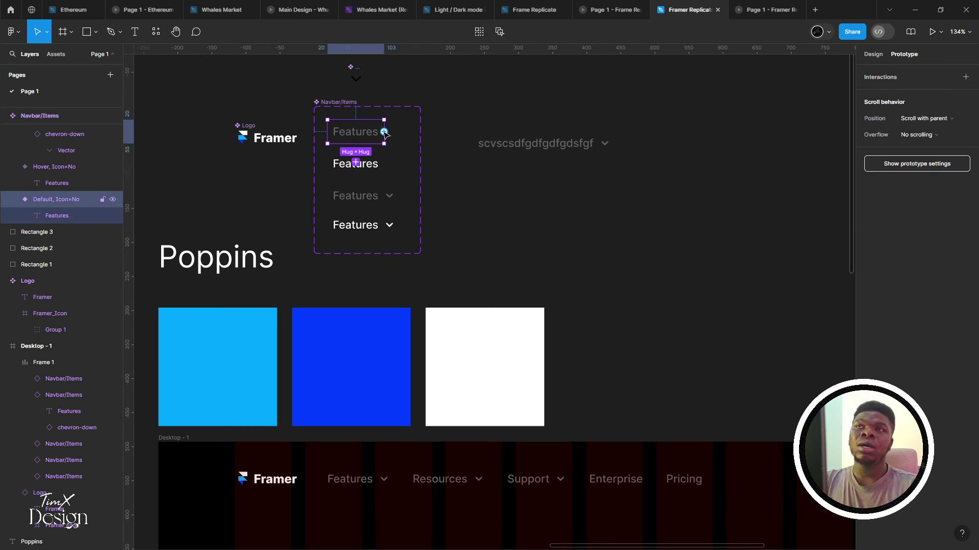
{"action": "left_click_drag", "start_coordinate": [384, 131], "coordinate": [370, 173]}
{"action": "left_click", "coordinate": [388, 173]}
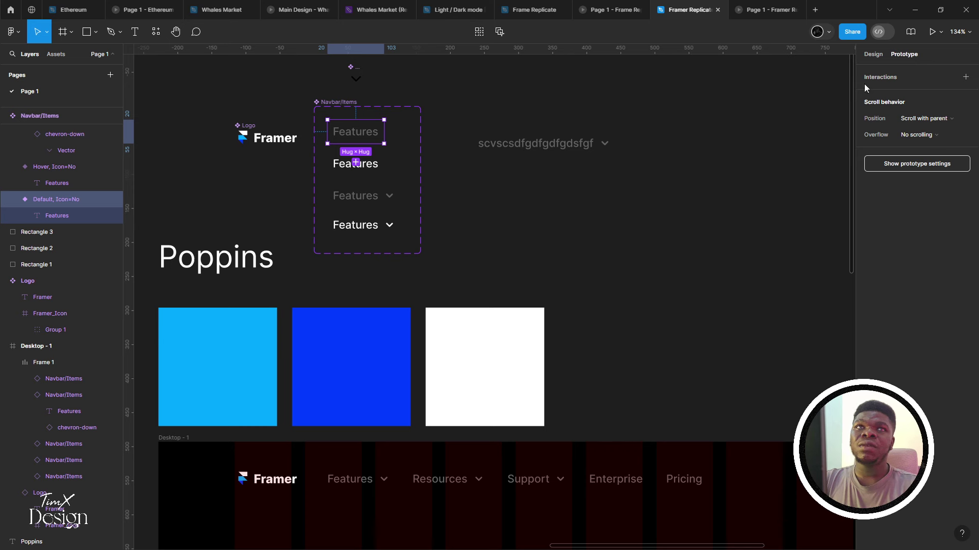
{"action": "left_click", "coordinate": [964, 79]}
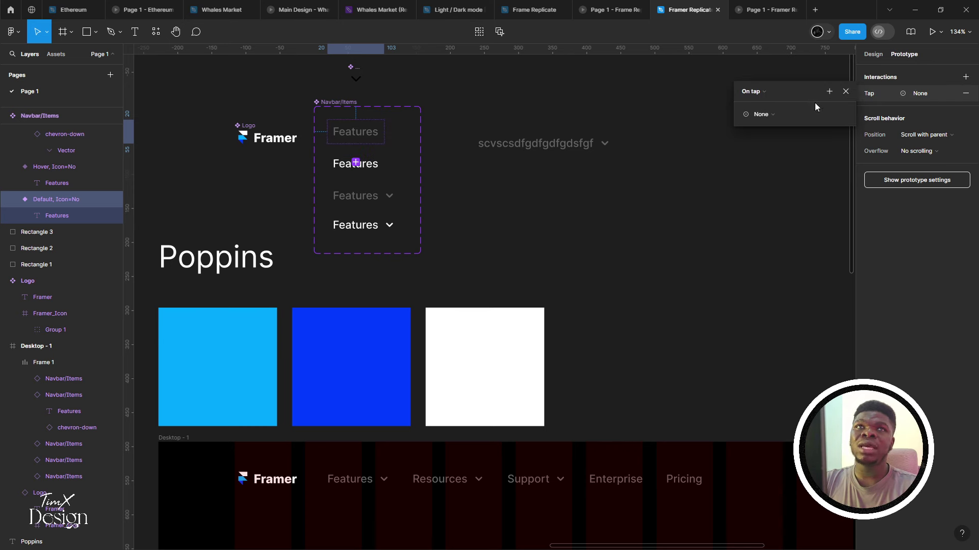
{"action": "left_click", "coordinate": [764, 114]}
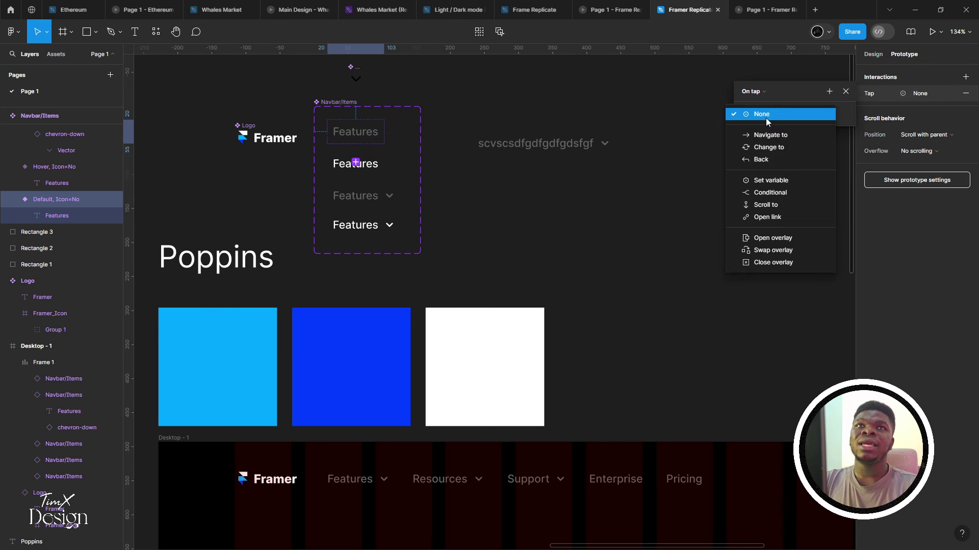
{"action": "left_click", "coordinate": [771, 148]}
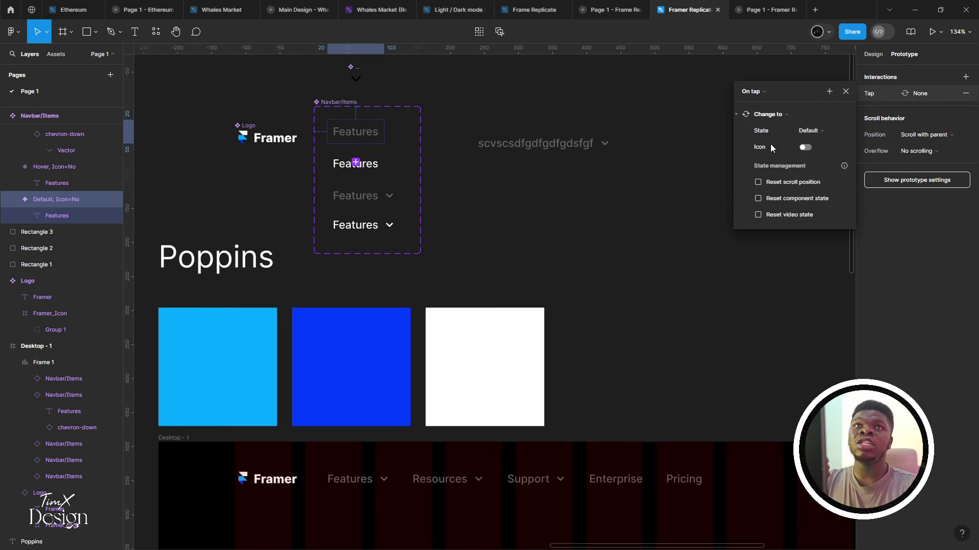
Set the interaction's target state to Hover with a Dissolve animation
{"action": "left_click", "coordinate": [804, 130]}
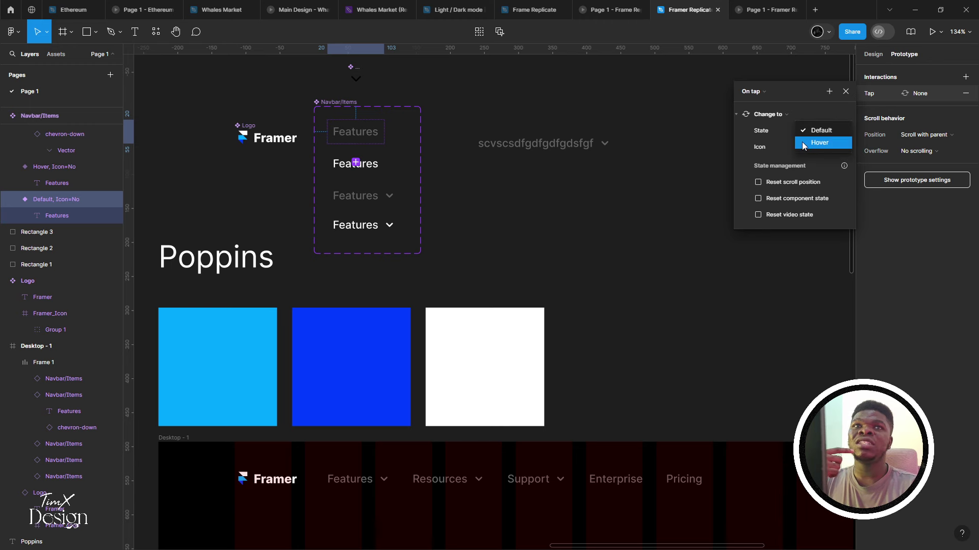
{"action": "left_click", "coordinate": [806, 144]}
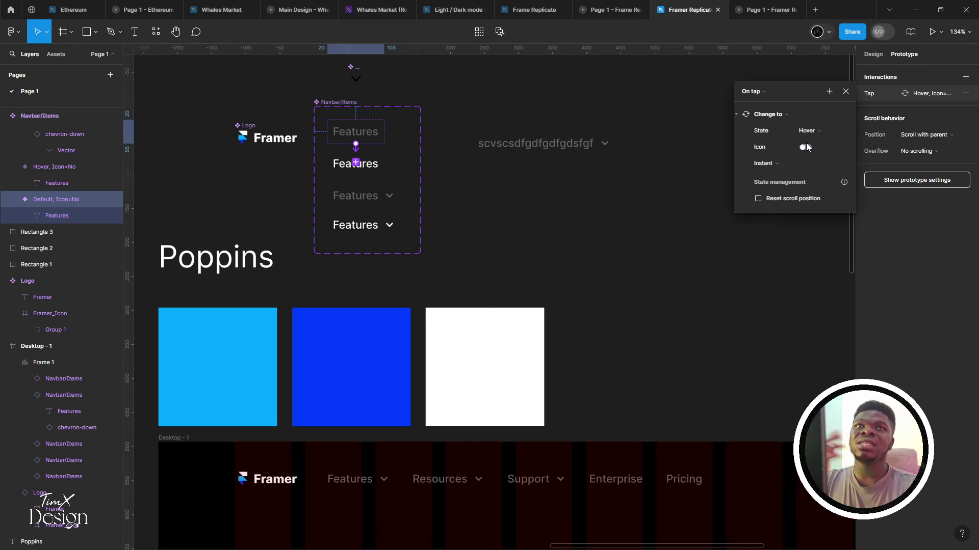
{"action": "left_click", "coordinate": [777, 162]}
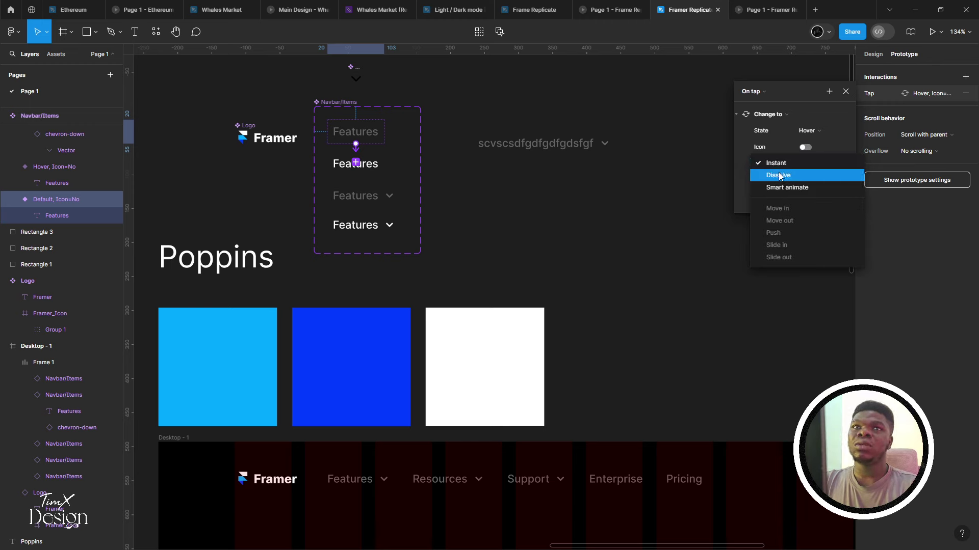
{"action": "left_click", "coordinate": [779, 176]}
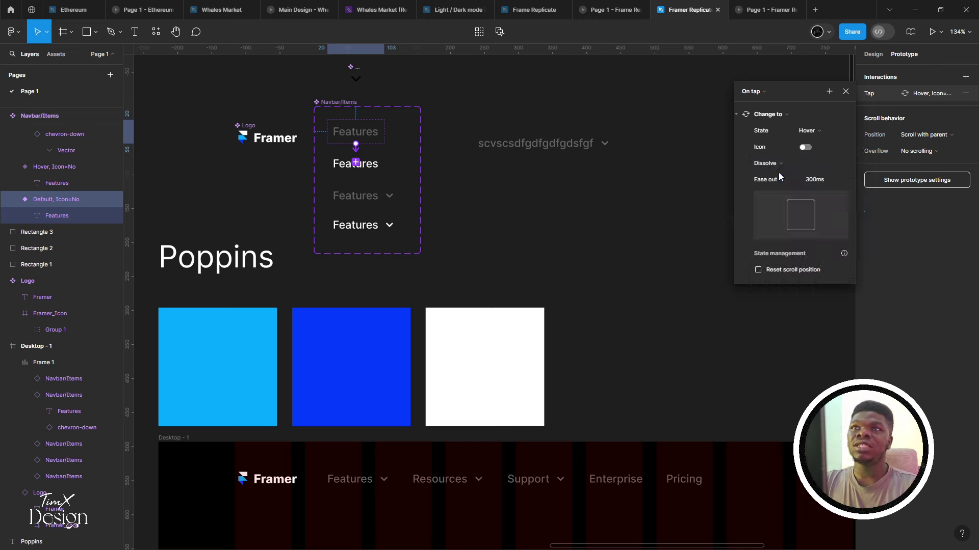
Test the Enterprise navigation item's tap interaction in the Page 1 prototype presentation and return to the design file
{"action": "left_click", "coordinate": [751, 4]}
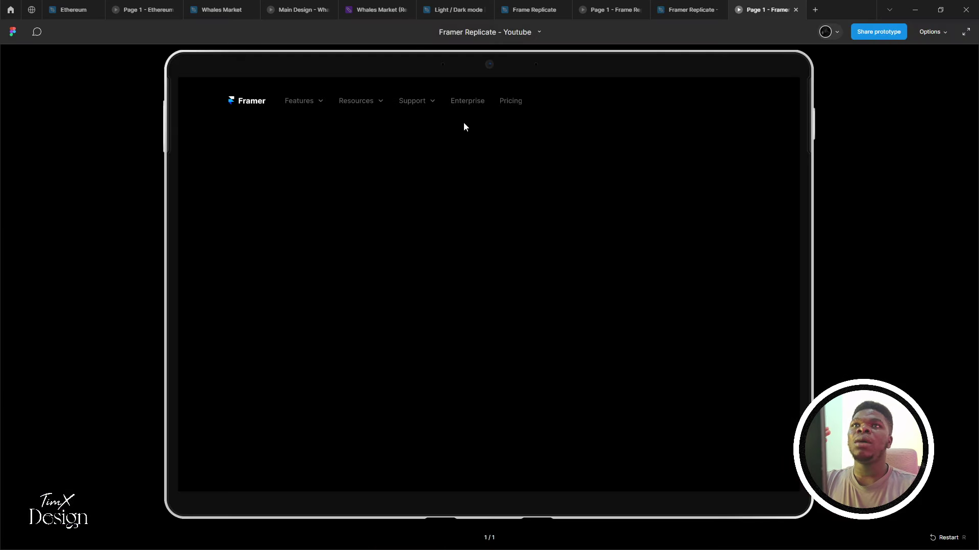
{"action": "left_click", "coordinate": [688, 10]}
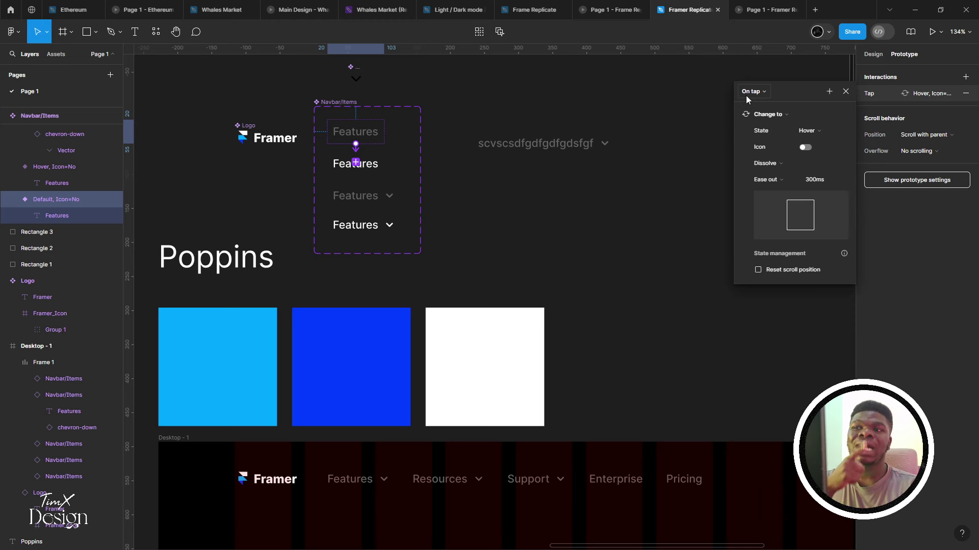
{"action": "left_click", "coordinate": [767, 10]}
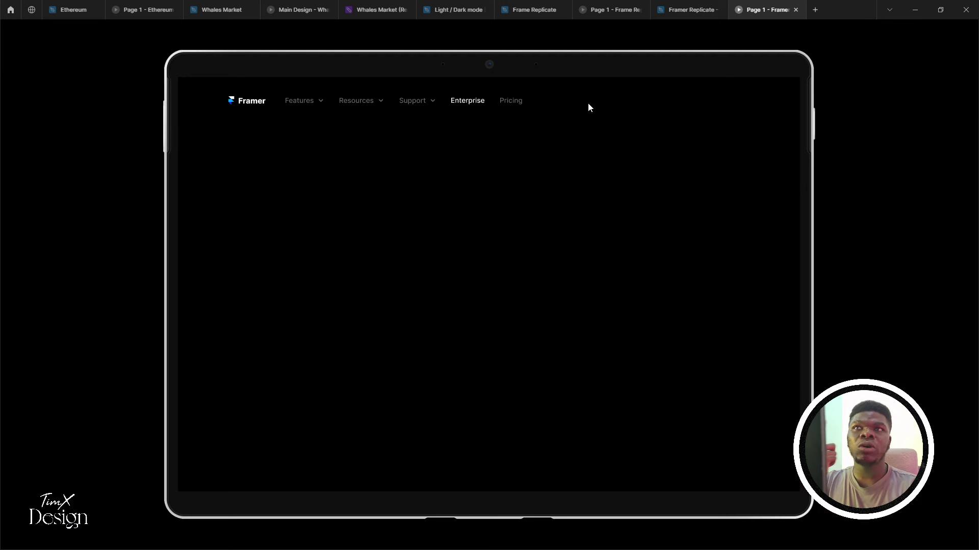
{"action": "left_click", "coordinate": [673, 10]}
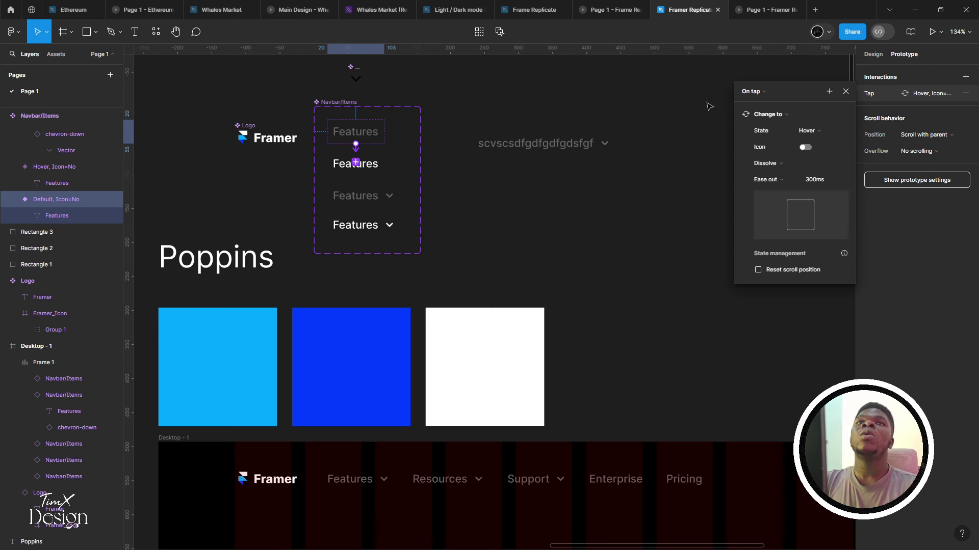
Set the Default, Icon=No variant's interaction trigger to While hovering and check it in the prototype presentation
{"action": "left_click", "coordinate": [760, 114]}
{"action": "left_click", "coordinate": [845, 130]}
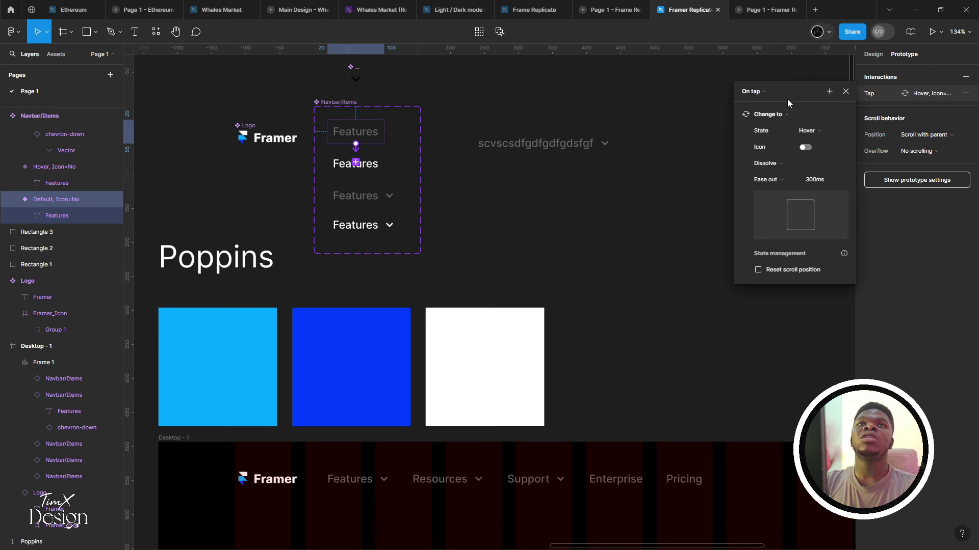
{"action": "left_click", "coordinate": [764, 92]}
{"action": "left_click", "coordinate": [774, 122]}
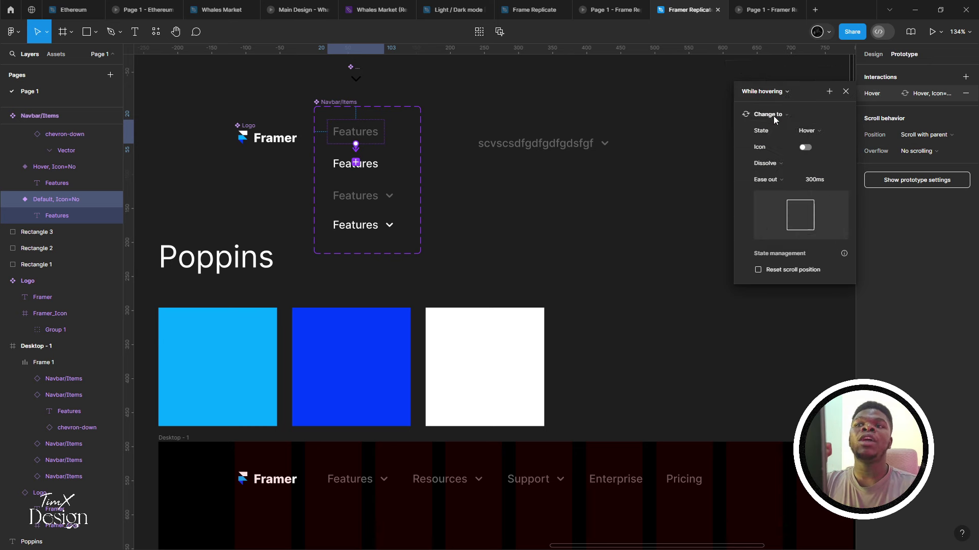
{"action": "left_click", "coordinate": [760, 9]}
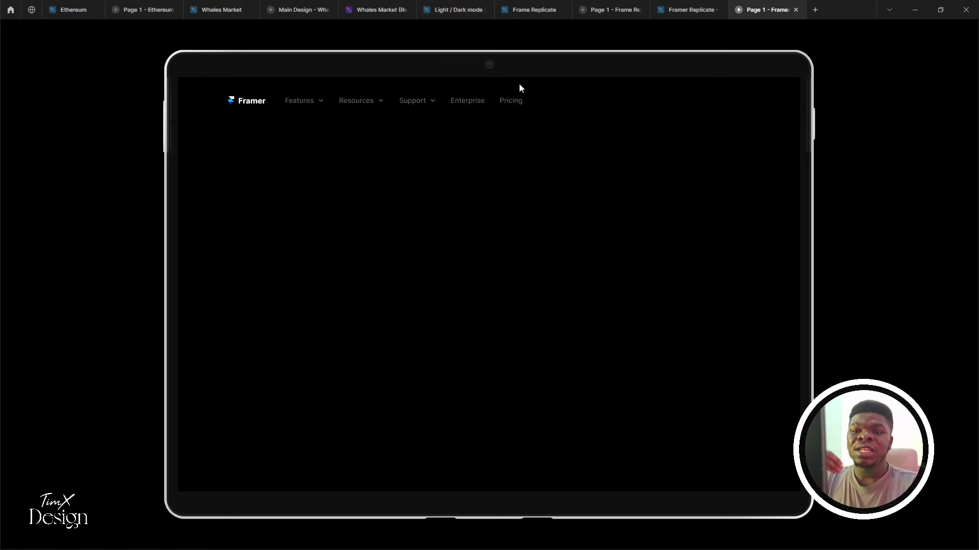
Return to the design file and set the Default, Icon=Yes variant's interaction trigger to While hovering
{"action": "left_click", "coordinate": [691, 9]}
{"action": "scroll", "coordinate": [515, 220], "scroll_direction": "left", "scroll_amount": 2}
{"action": "scroll", "coordinate": [515, 221], "scroll_direction": "up", "scroll_amount": 2}
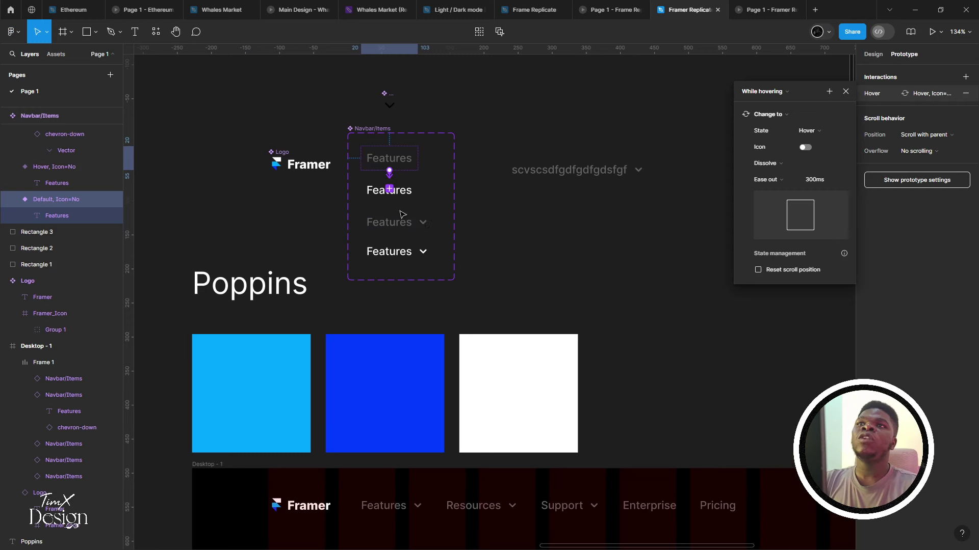
{"action": "left_click", "coordinate": [419, 224]}
{"action": "left_click_drag", "start_coordinate": [426, 248], "coordinate": [414, 261]}
{"action": "left_click", "coordinate": [365, 267]}
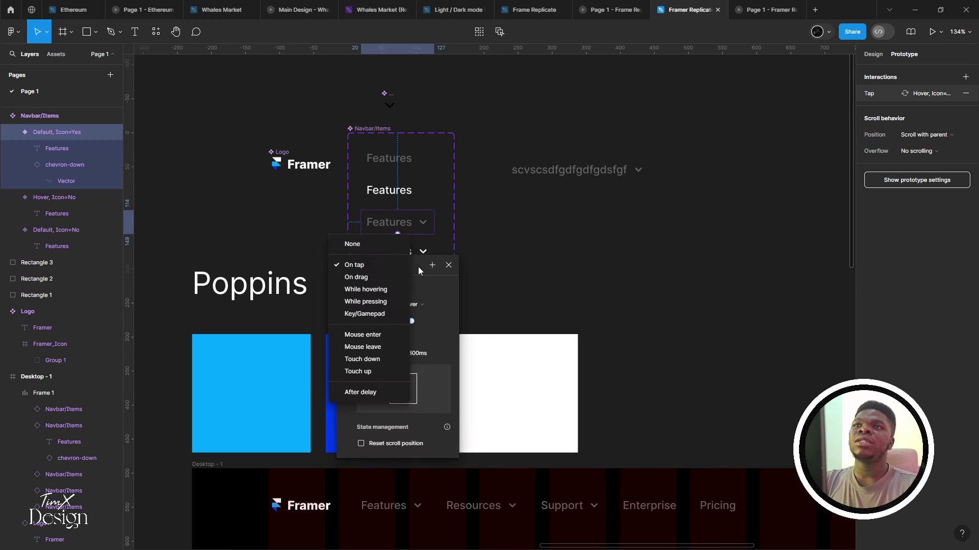
{"action": "left_click", "coordinate": [375, 265]}
{"action": "left_click", "coordinate": [366, 267]}
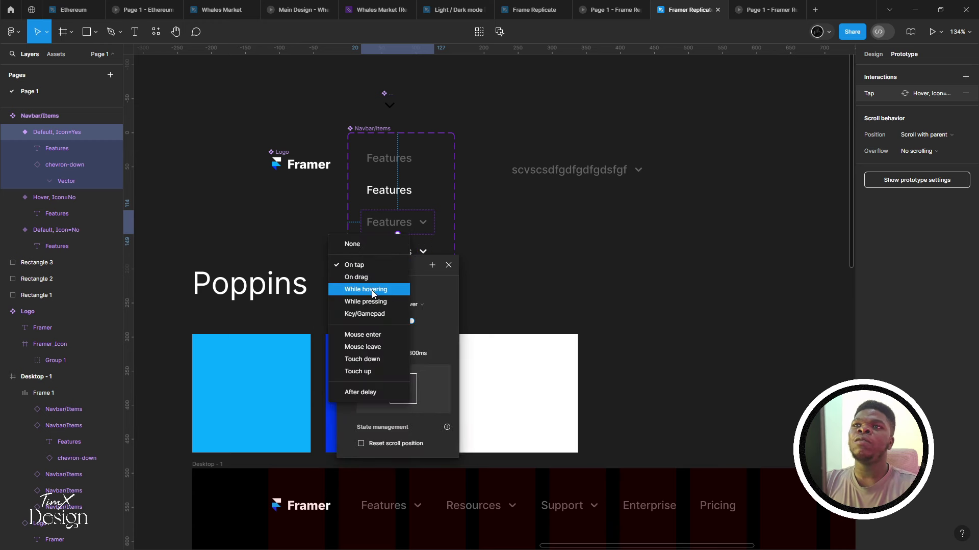
{"action": "left_click", "coordinate": [372, 289]}
Test the hover effect of the chevron navigation items in the prototype presentation, closing the interaction settings in the design file
{"action": "left_click", "coordinate": [764, 9]}
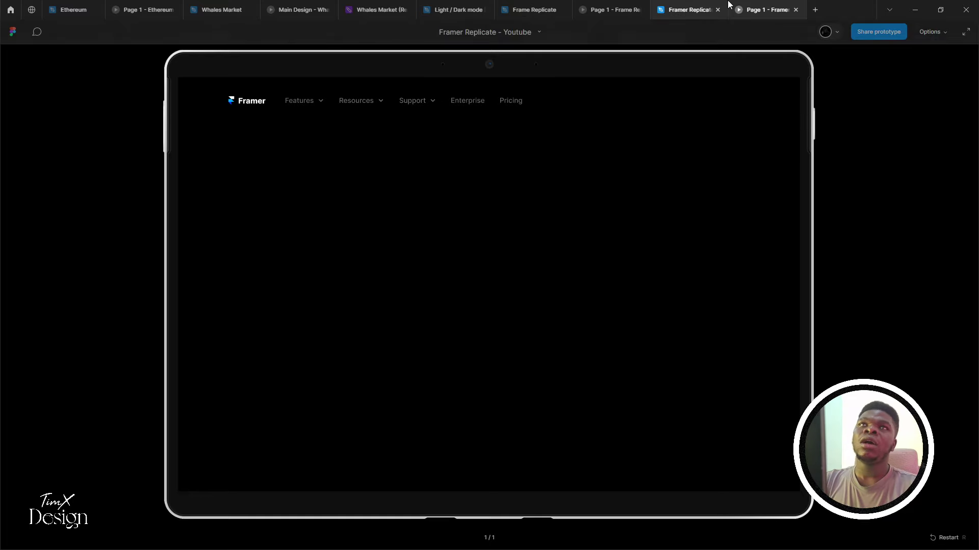
{"action": "left_click", "coordinate": [688, 10]}
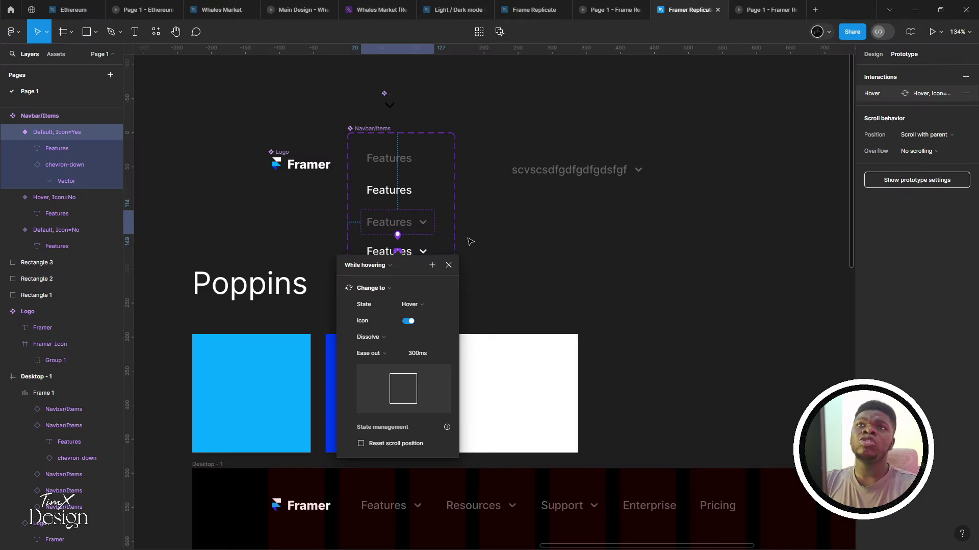
{"action": "left_click", "coordinate": [448, 265]}
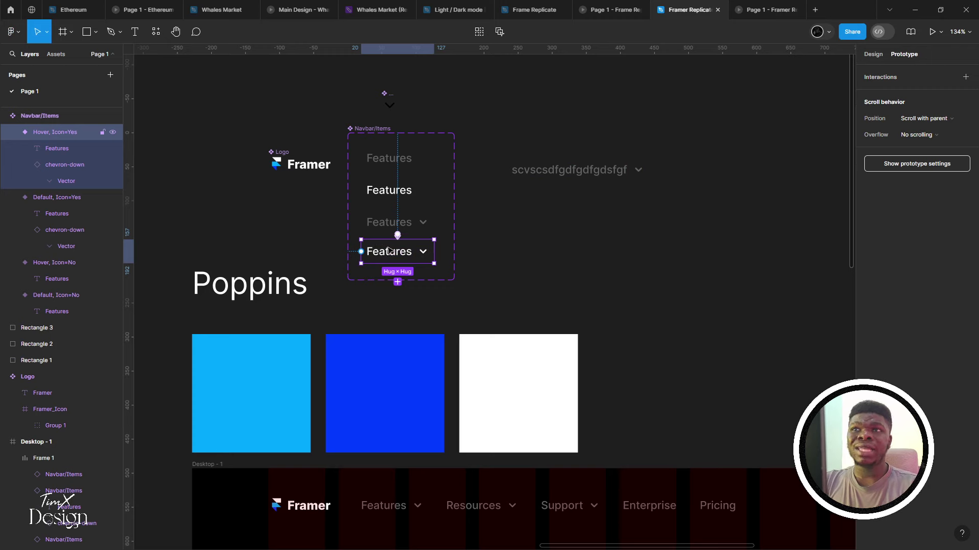
{"action": "left_click", "coordinate": [766, 6]}
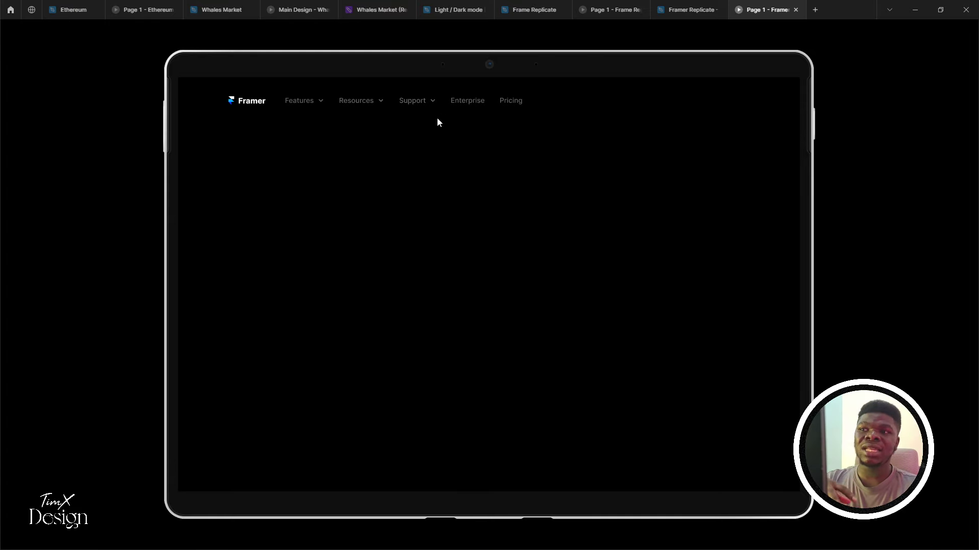
{"action": "left_click", "coordinate": [689, 10]}
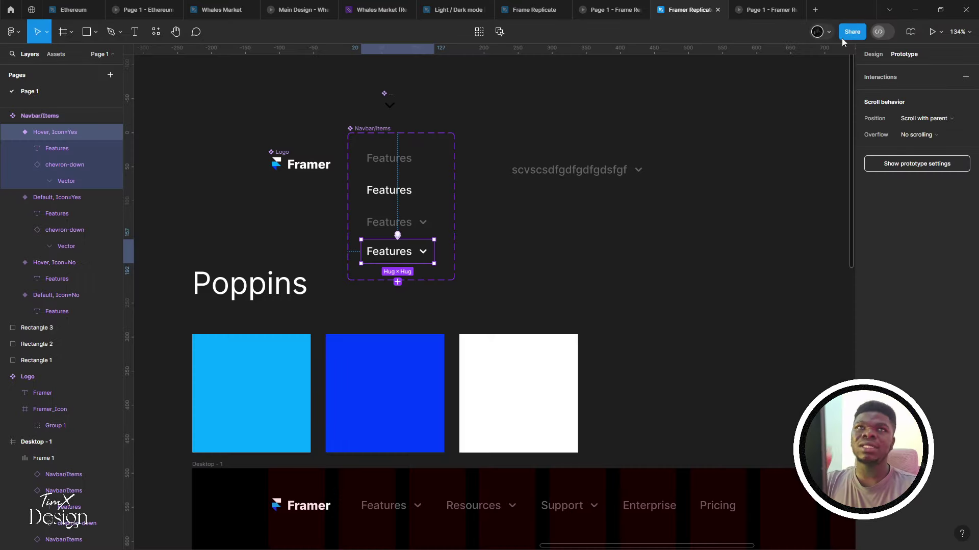
Switch back to the design properties and examine the Contact Sales, Login and Start for free items in the reference screenshot's header
{"action": "left_click", "coordinate": [873, 54]}
{"action": "scroll", "coordinate": [510, 245], "scroll_direction": "down", "scroll_amount": 5}
{"action": "scroll", "coordinate": [504, 263], "scroll_direction": "up", "scroll_amount": 3}
{"action": "scroll", "coordinate": [506, 264], "scroll_direction": "up", "scroll_amount": 2}
{"action": "left_click_drag", "start_coordinate": [506, 264], "coordinate": [437, 253]}
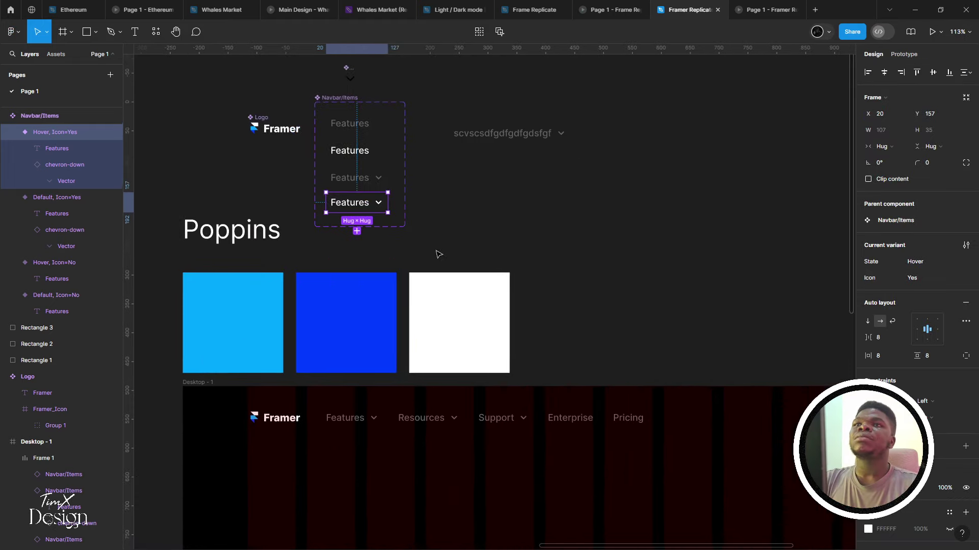
{"action": "scroll", "coordinate": [439, 255], "scroll_direction": "down", "scroll_amount": 4}
{"action": "left_click_drag", "start_coordinate": [382, 291], "coordinate": [297, 221]}
{"action": "left_click", "coordinate": [241, 222]}
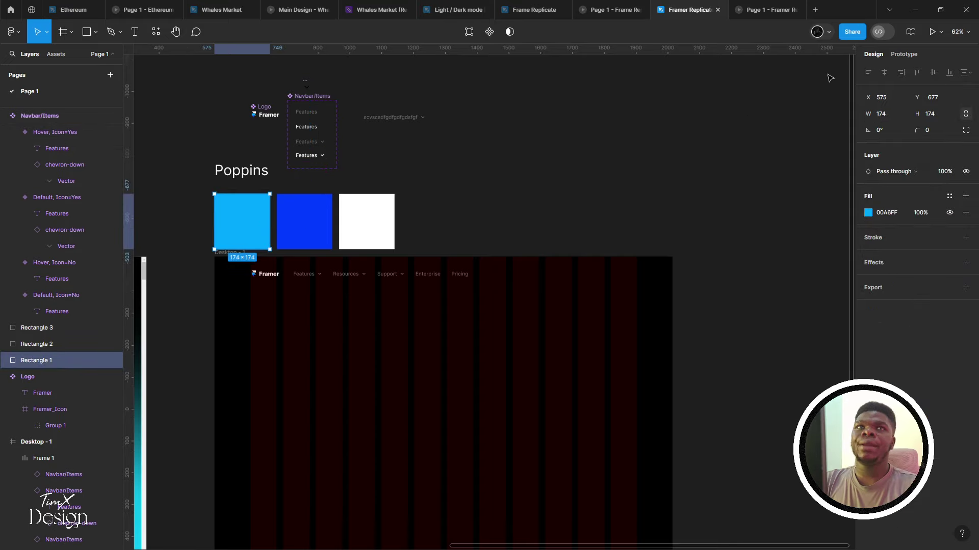
{"action": "scroll", "coordinate": [385, 265], "scroll_direction": "up", "scroll_amount": 3}
{"action": "left_click_drag", "start_coordinate": [417, 236], "coordinate": [816, 273]}
{"action": "scroll", "coordinate": [607, 271], "scroll_direction": "down", "scroll_amount": 3}
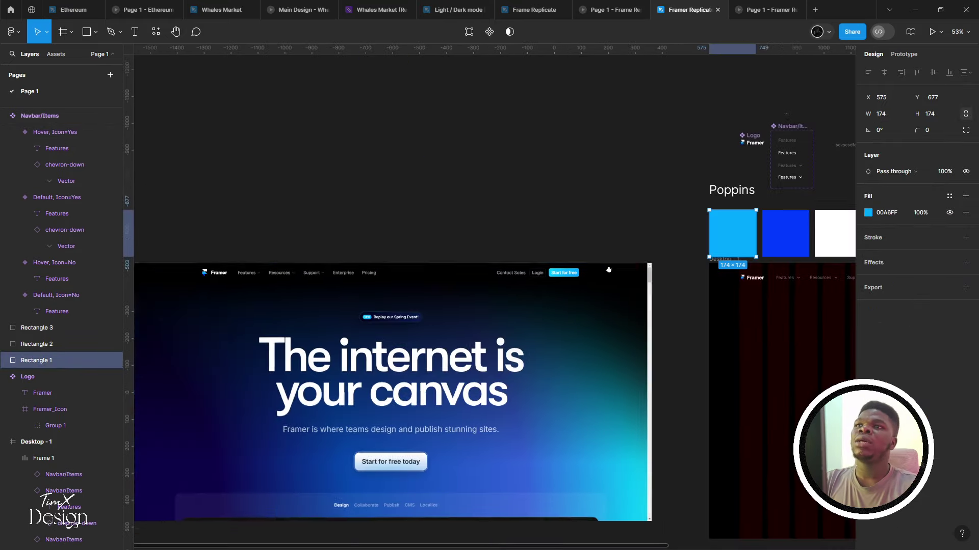
{"action": "scroll", "coordinate": [596, 279], "scroll_direction": "up", "scroll_amount": 7}
{"action": "scroll", "coordinate": [610, 280], "scroll_direction": "down", "scroll_amount": 3}
{"action": "scroll", "coordinate": [474, 277], "scroll_direction": "up", "scroll_amount": 4}
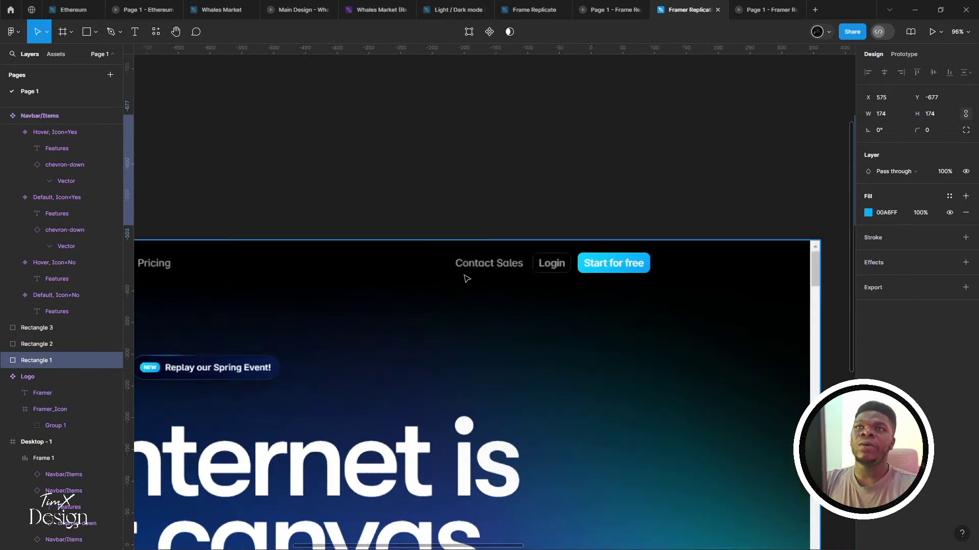
Duplicate the Pricing navigation item into the empty right part of the Desktop - 1 header, at about X 1117, Y 37
{"action": "scroll", "coordinate": [494, 271], "scroll_direction": "down", "scroll_amount": 6}
{"action": "left_click_drag", "start_coordinate": [559, 277], "coordinate": [298, 259]}
{"action": "scroll", "coordinate": [298, 259], "scroll_direction": "down", "scroll_amount": 2}
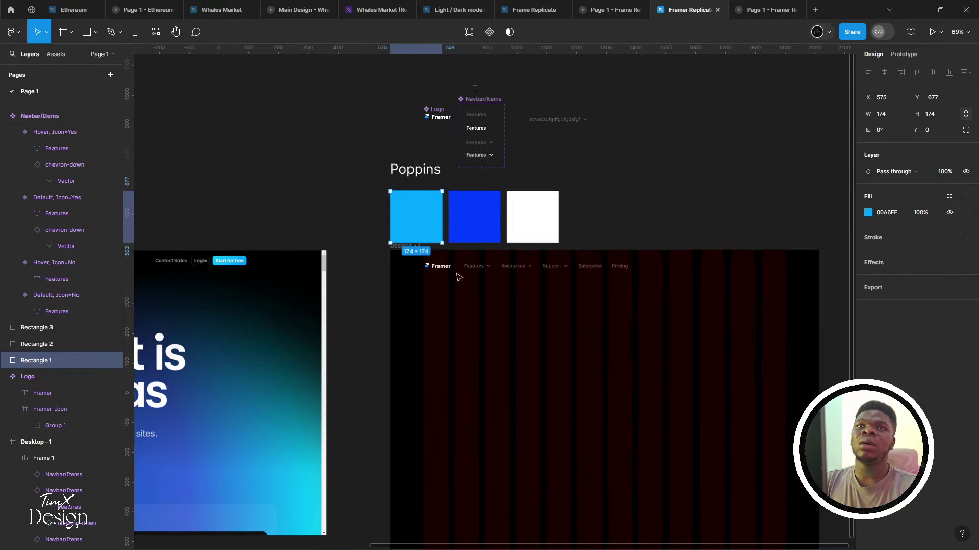
{"action": "left_click", "coordinate": [610, 273]}
{"action": "left_click", "coordinate": [619, 267]}
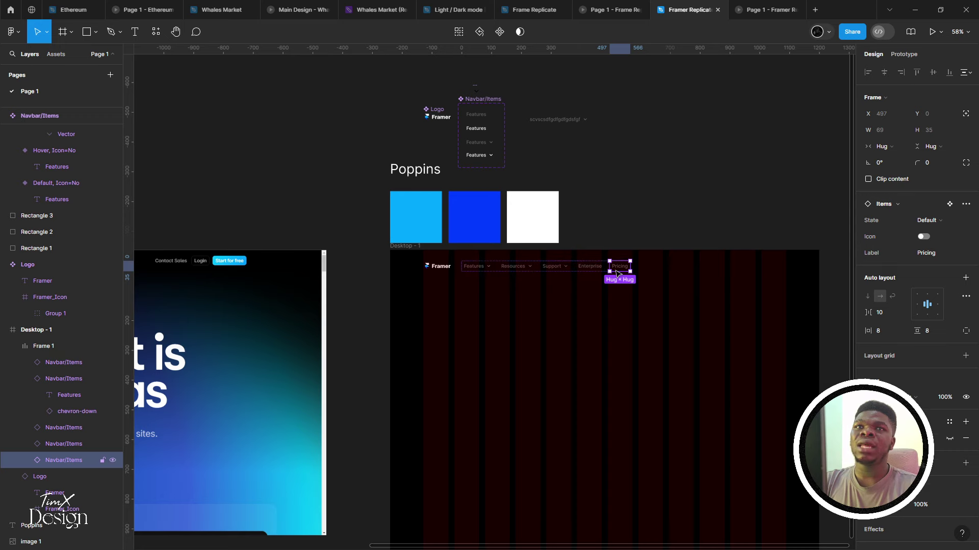
{"action": "left_click_drag", "start_coordinate": [619, 267], "coordinate": [732, 267]}
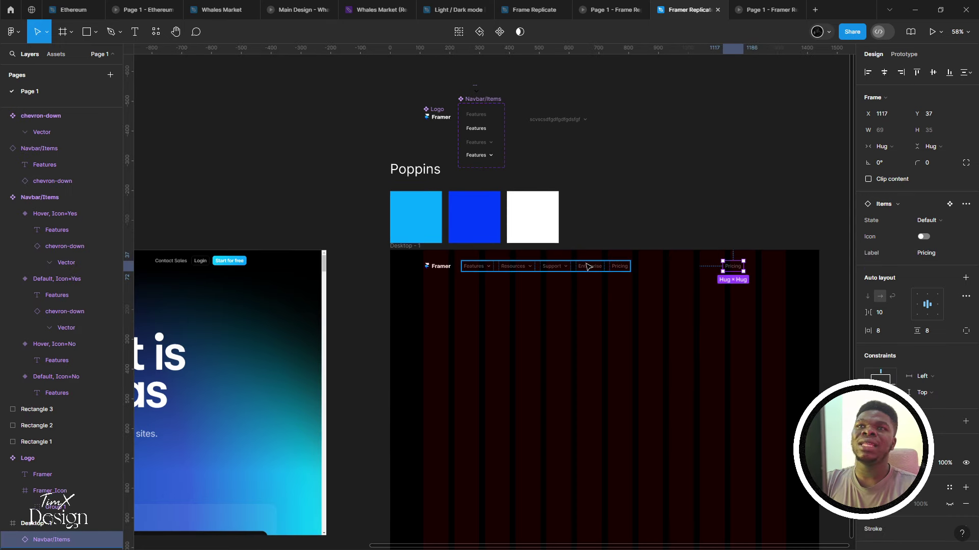
Rename the auto layout frame holding the navigation items in Desktop - 1 as Menu
{"action": "left_click", "coordinate": [589, 266]}
{"action": "scroll", "coordinate": [586, 260], "scroll_direction": "right", "scroll_amount": 2}
{"action": "scroll", "coordinate": [495, 269], "scroll_direction": "up", "scroll_amount": 1}
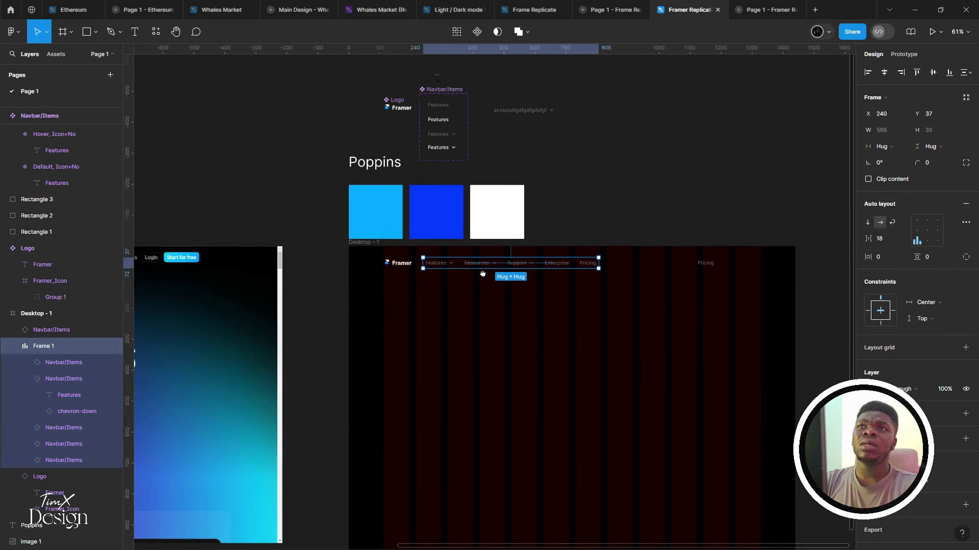
{"action": "key", "text": "ctrl+r"}
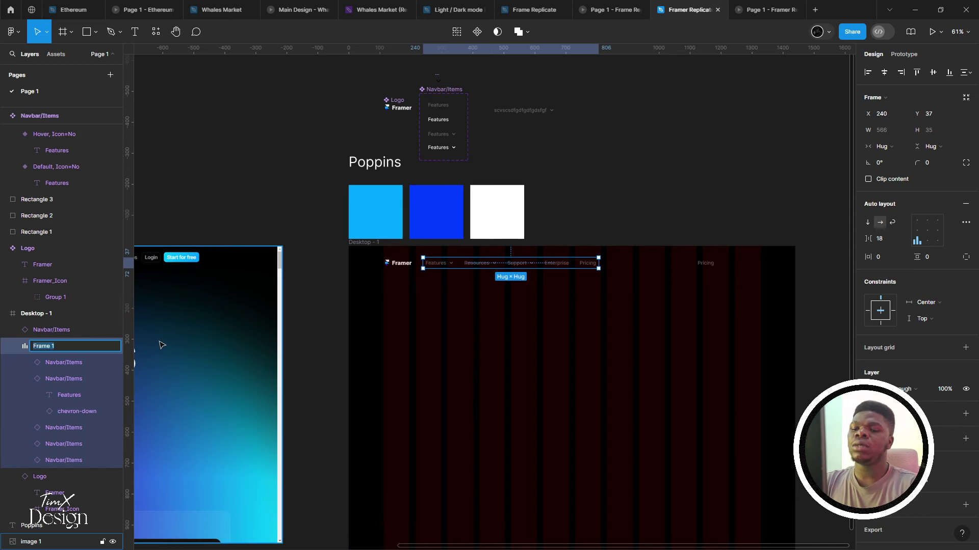
{"action": "type", "text": "Menu"}
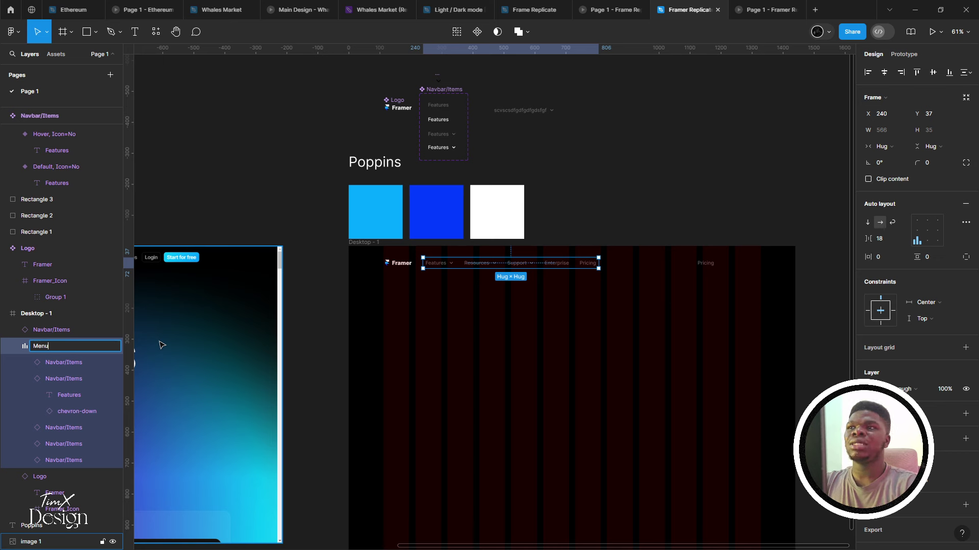
{"action": "key", "text": "Return"}
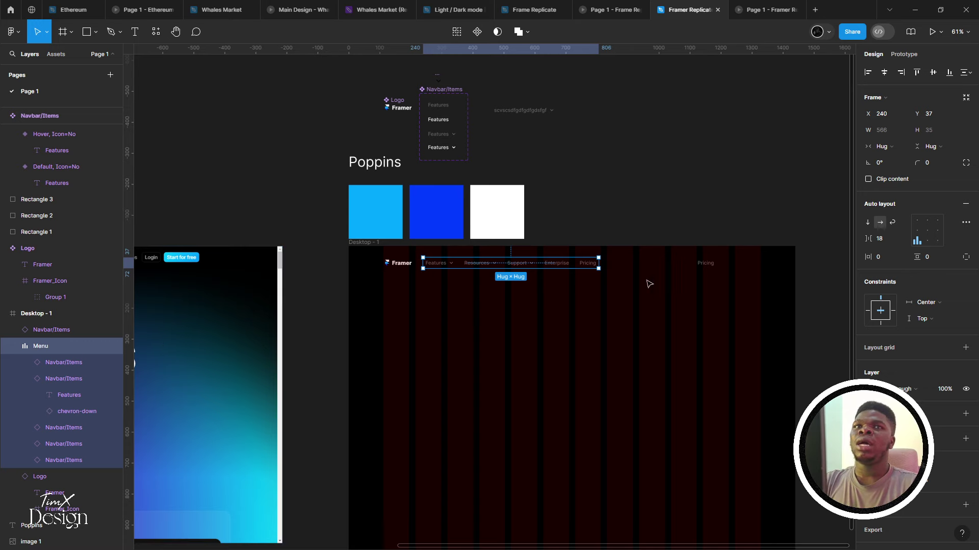
Set the separate Pricing item's label to Contact Sales and move the item to about X 973, Y 37
{"action": "left_click", "coordinate": [703, 264]}
{"action": "scroll", "coordinate": [780, 248], "scroll_direction": "left", "scroll_amount": 4}
{"action": "scroll", "coordinate": [780, 247], "scroll_direction": "down", "scroll_amount": 1}
{"action": "scroll", "coordinate": [773, 244], "scroll_direction": "up", "scroll_amount": 1}
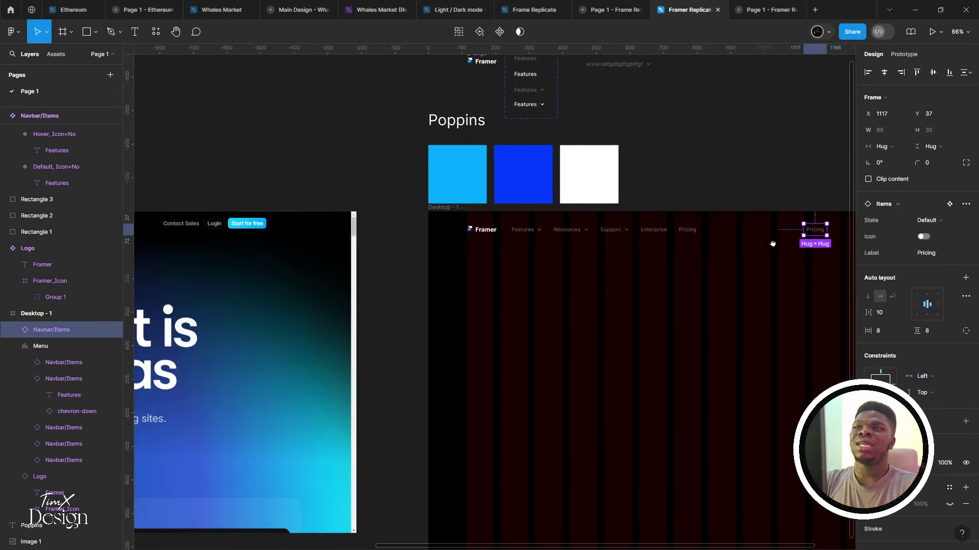
{"action": "scroll", "coordinate": [773, 245], "scroll_direction": "left", "scroll_amount": 1}
{"action": "scroll", "coordinate": [293, 299], "scroll_direction": "right", "scroll_amount": 5}
{"action": "scroll", "coordinate": [633, 267], "scroll_direction": "up", "scroll_amount": 5}
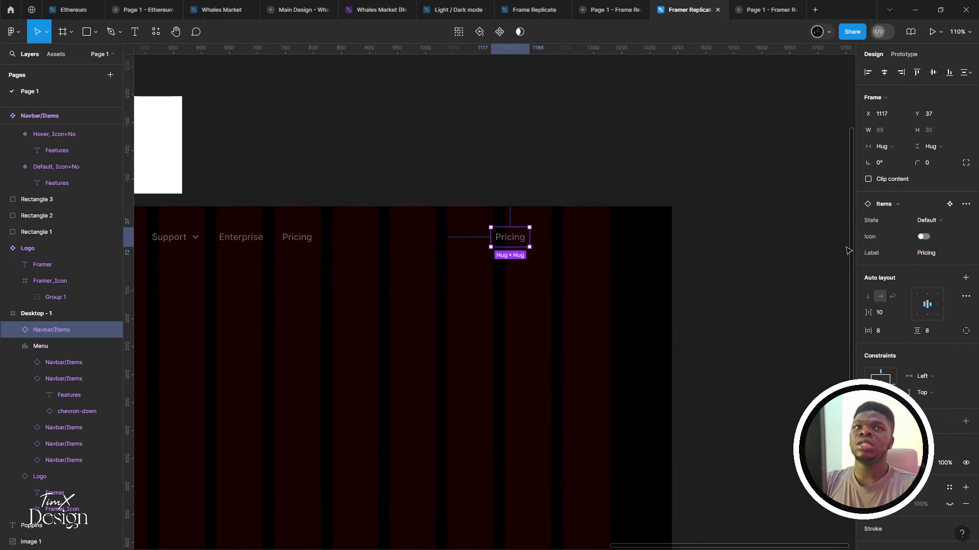
{"action": "left_click", "coordinate": [943, 254]}
{"action": "type", "text": "Contact Sales"}
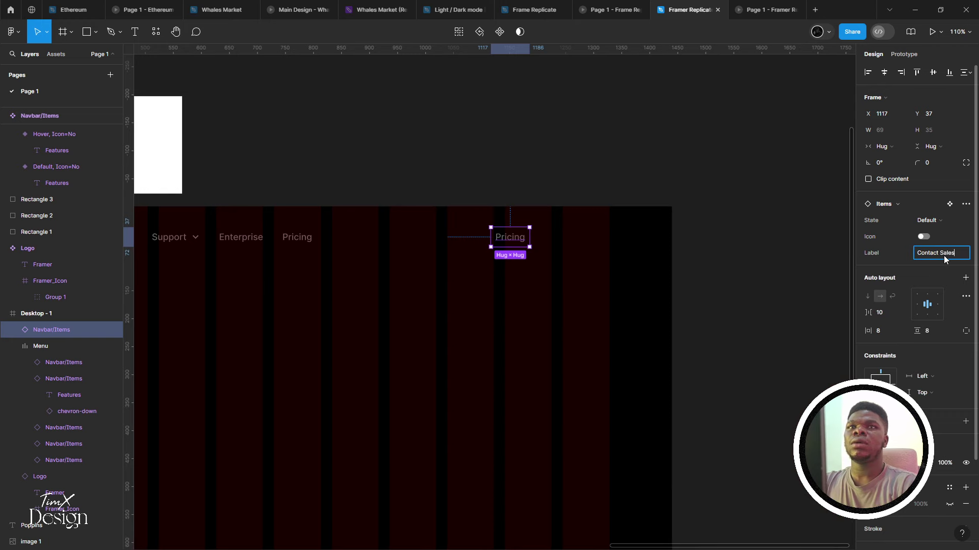
{"action": "key", "text": "Return"}
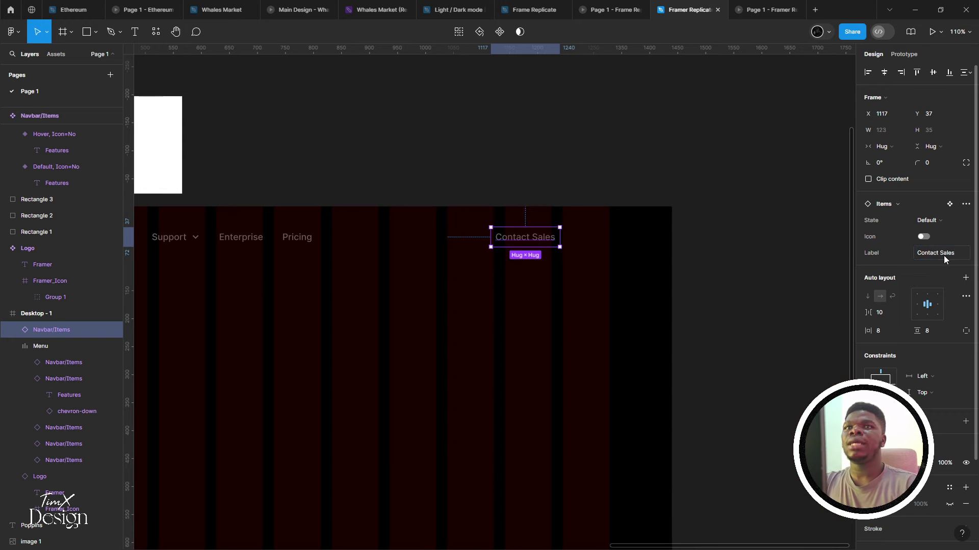
{"action": "left_click_drag", "start_coordinate": [510, 236], "coordinate": [435, 242]}
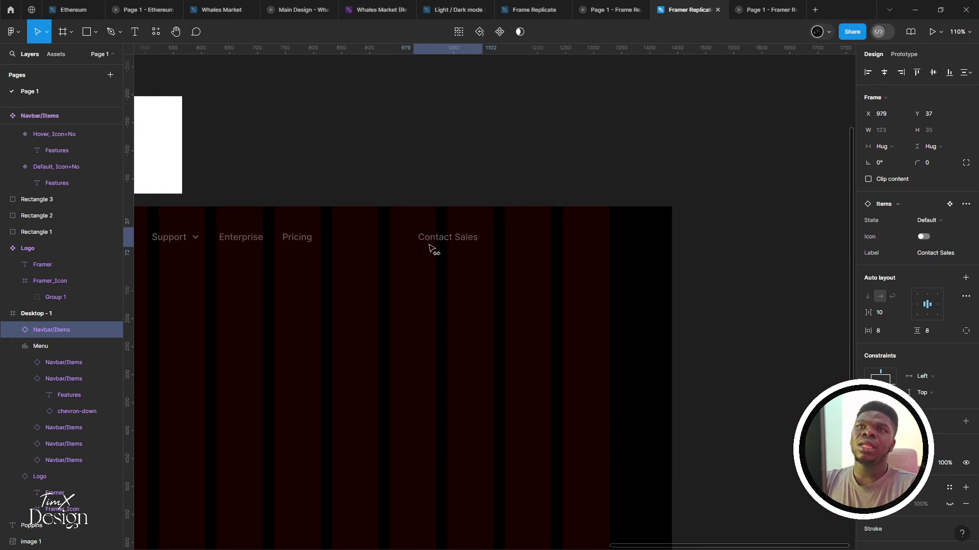
Examine the Login and Start for free buttons in the reference screenshot's header
{"action": "scroll", "coordinate": [432, 249], "scroll_direction": "down", "scroll_amount": 1}
{"action": "left_click_drag", "start_coordinate": [232, 276], "coordinate": [404, 281]}
{"action": "scroll", "coordinate": [404, 281], "scroll_direction": "up", "scroll_amount": 1}
{"action": "left_click_drag", "start_coordinate": [196, 235], "coordinate": [478, 253]}
{"action": "scroll", "coordinate": [478, 252], "scroll_direction": "up", "scroll_amount": 3}
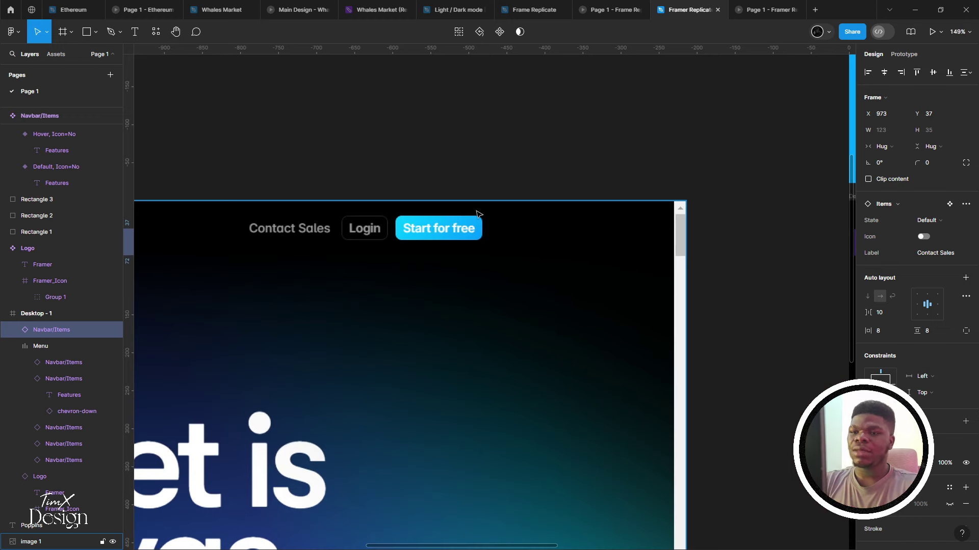
{"action": "scroll", "coordinate": [484, 213], "scroll_direction": "down", "scroll_amount": 5}
{"action": "scroll", "coordinate": [437, 268], "scroll_direction": "down", "scroll_amount": 3}
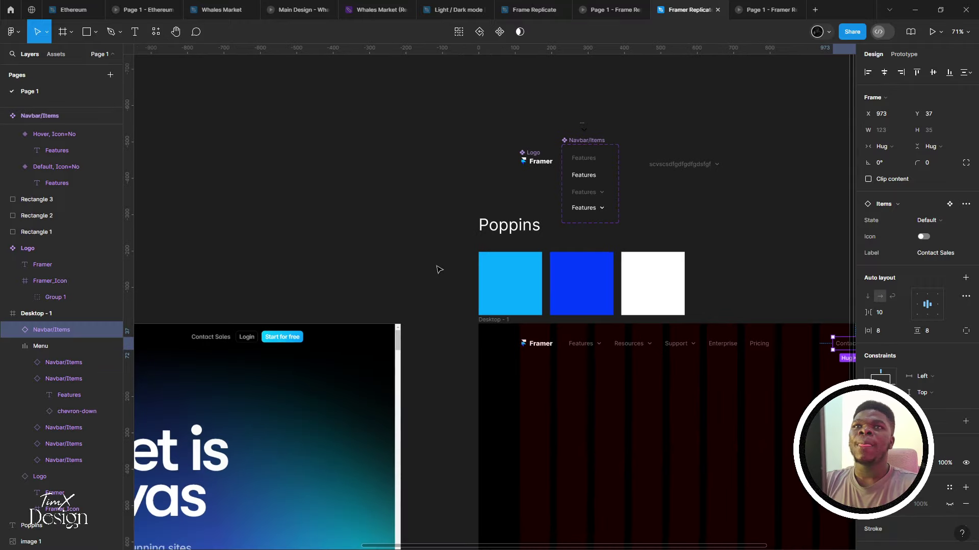
Delete the test navigation item with the placeholder label beside the Navbar/Items component set
{"action": "scroll", "coordinate": [357, 244], "scroll_direction": "right", "scroll_amount": 5}
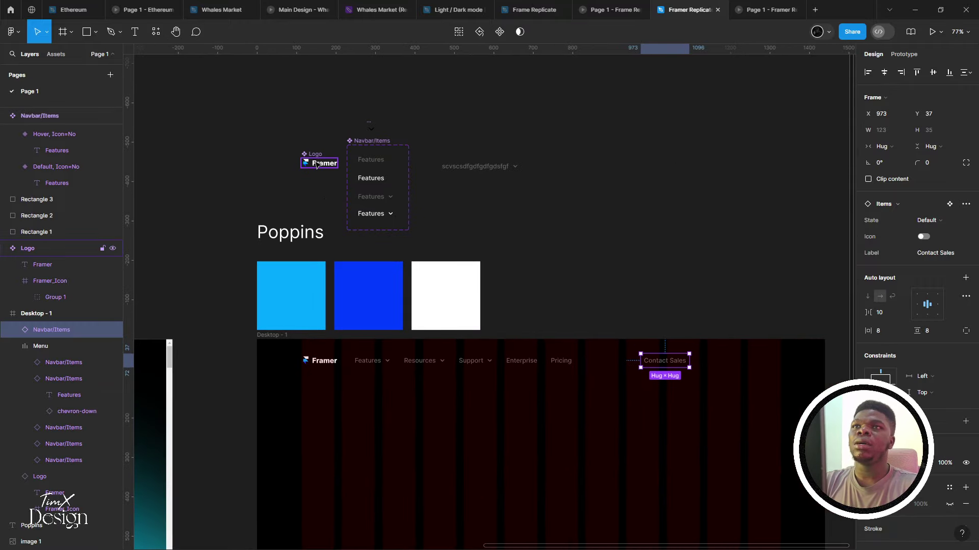
{"action": "scroll", "coordinate": [479, 188], "scroll_direction": "up", "scroll_amount": 2}
{"action": "left_click", "coordinate": [452, 180]}
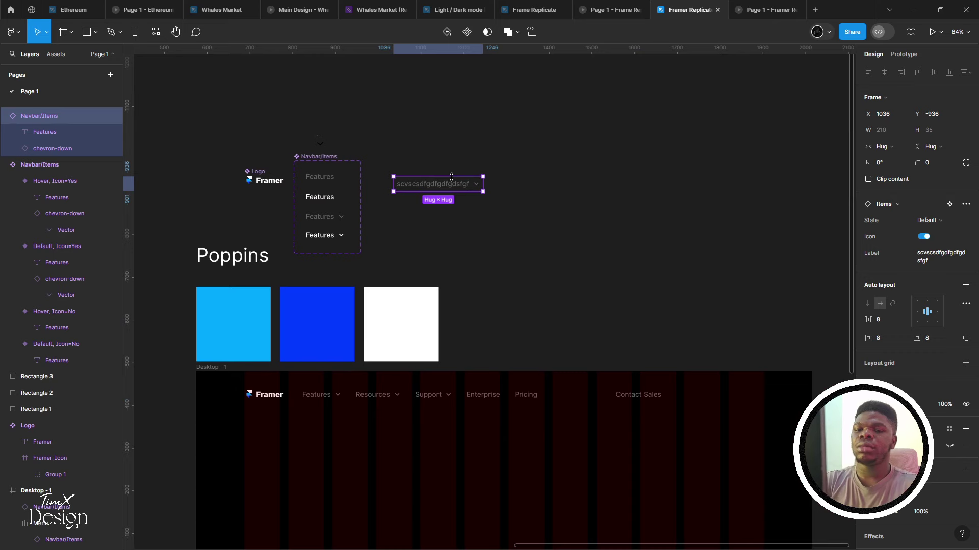
{"action": "key", "text": "Delete"}
{"action": "scroll", "coordinate": [530, 220], "scroll_direction": "up", "scroll_amount": 1}
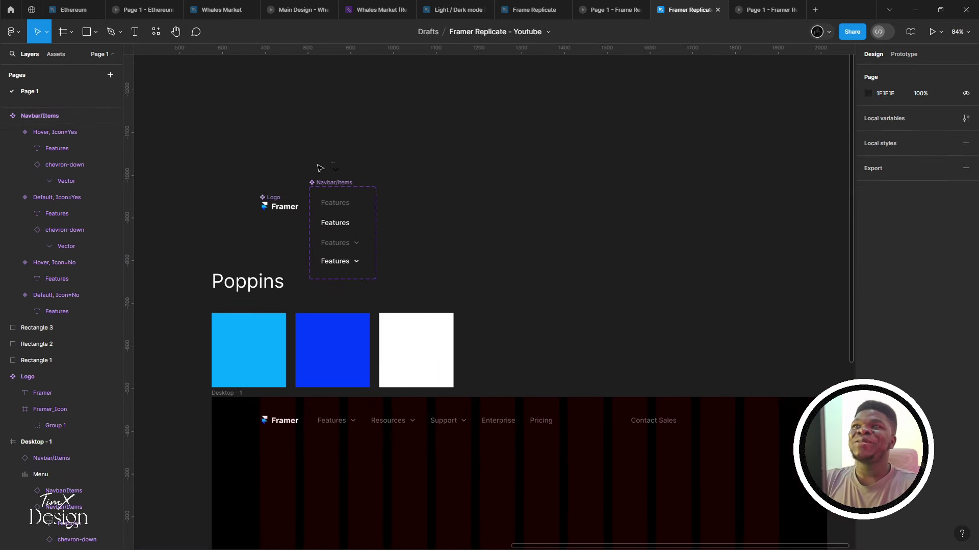
Compare the Login and Start for free button styles in the reference screenshot with the header in Desktop - 1
{"action": "left_click_drag", "start_coordinate": [339, 189], "coordinate": [352, 174]}
{"action": "scroll", "coordinate": [382, 189], "scroll_direction": "up", "scroll_amount": 3}
{"action": "left_click_drag", "start_coordinate": [557, 166], "coordinate": [795, 136]}
{"action": "scroll", "coordinate": [476, 253], "scroll_direction": "down", "scroll_amount": 2}
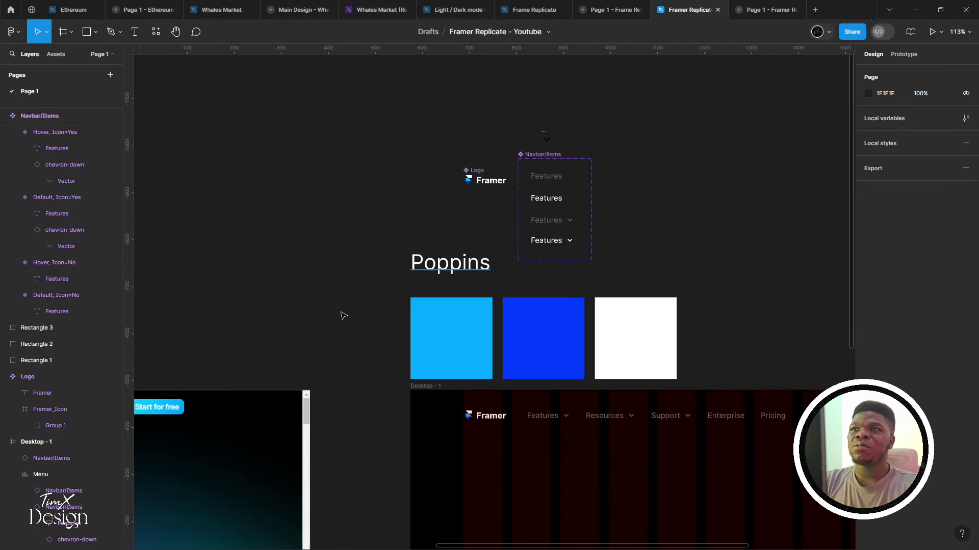
{"action": "left_click_drag", "start_coordinate": [341, 313], "coordinate": [901, 210]}
{"action": "scroll", "coordinate": [767, 276], "scroll_direction": "up", "scroll_amount": 4}
{"action": "left_click_drag", "start_coordinate": [729, 332], "coordinate": [484, 299]}
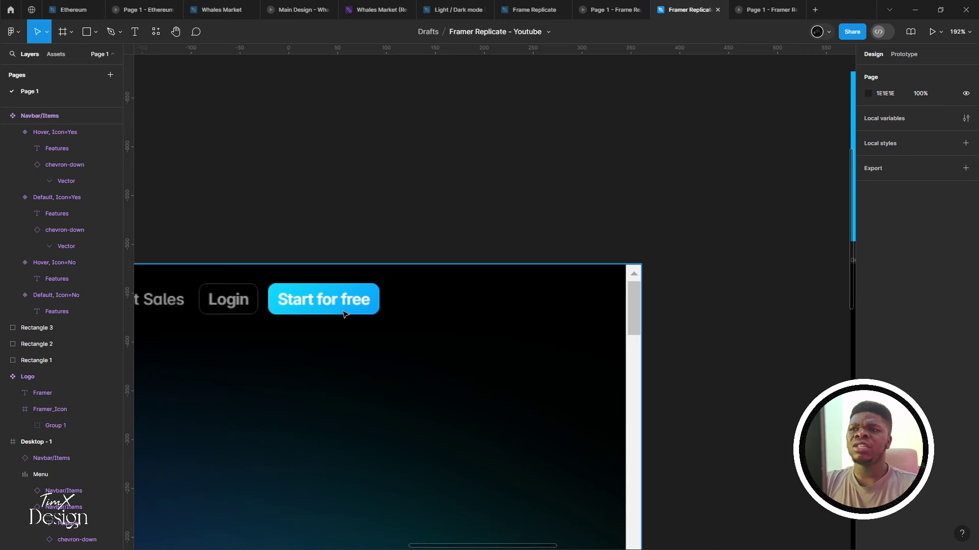
{"action": "scroll", "coordinate": [341, 294], "scroll_direction": "down", "scroll_amount": 3}
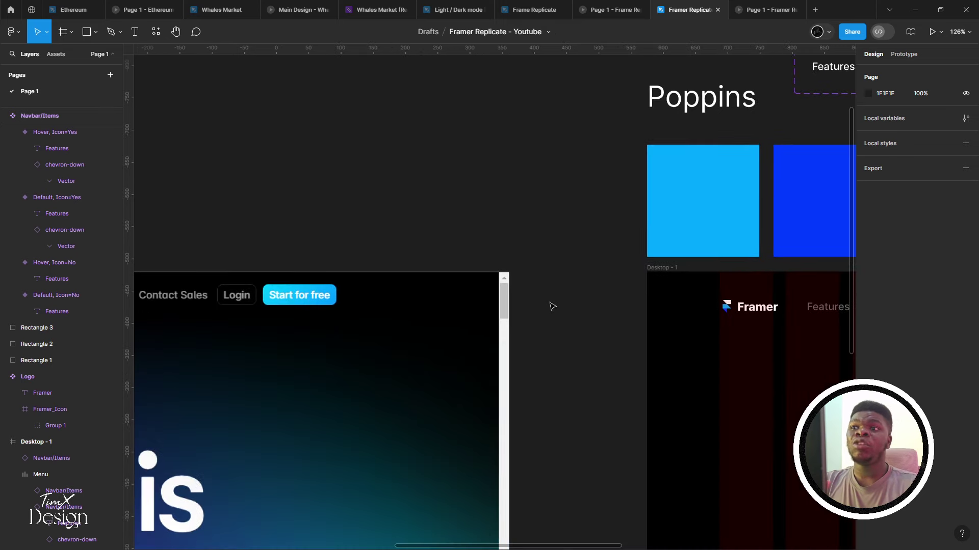
{"action": "left_click_drag", "start_coordinate": [581, 283], "coordinate": [357, 290]}
{"action": "scroll", "coordinate": [349, 289], "scroll_direction": "down", "scroll_amount": 3}
{"action": "left_click_drag", "start_coordinate": [500, 260], "coordinate": [178, 304]}
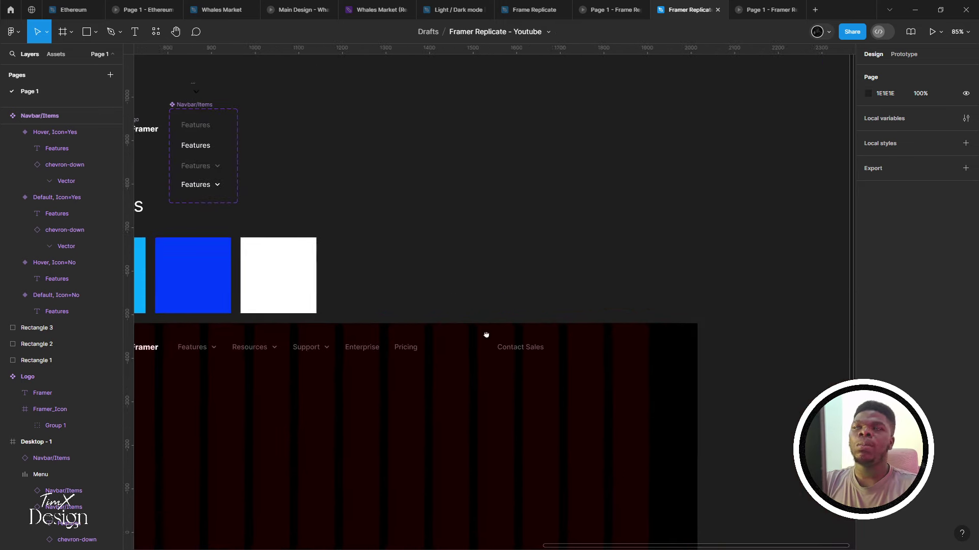
{"action": "left_click_drag", "start_coordinate": [484, 335], "coordinate": [565, 449]}
{"action": "scroll", "coordinate": [406, 309], "scroll_direction": "up", "scroll_amount": 1}
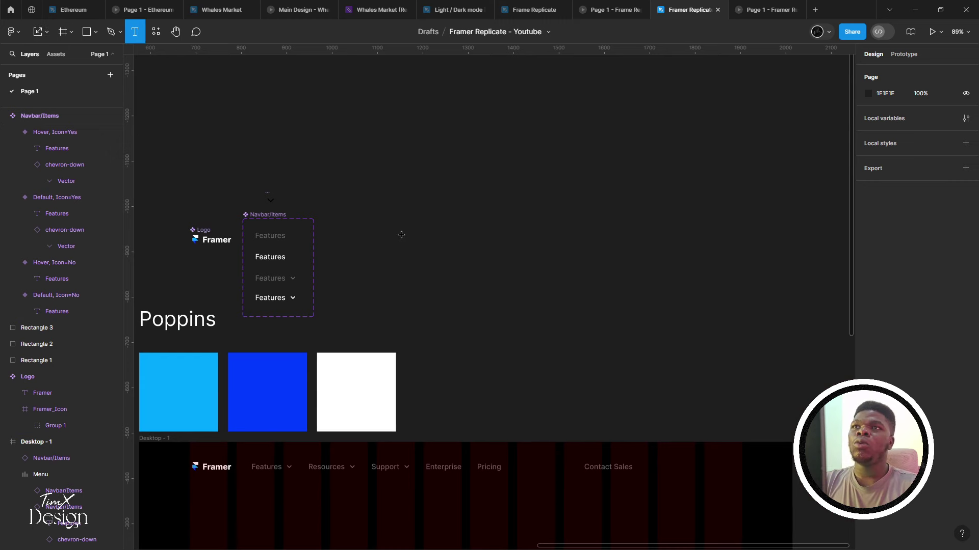
{"action": "scroll", "coordinate": [403, 237], "scroll_direction": "up", "scroll_amount": 1}
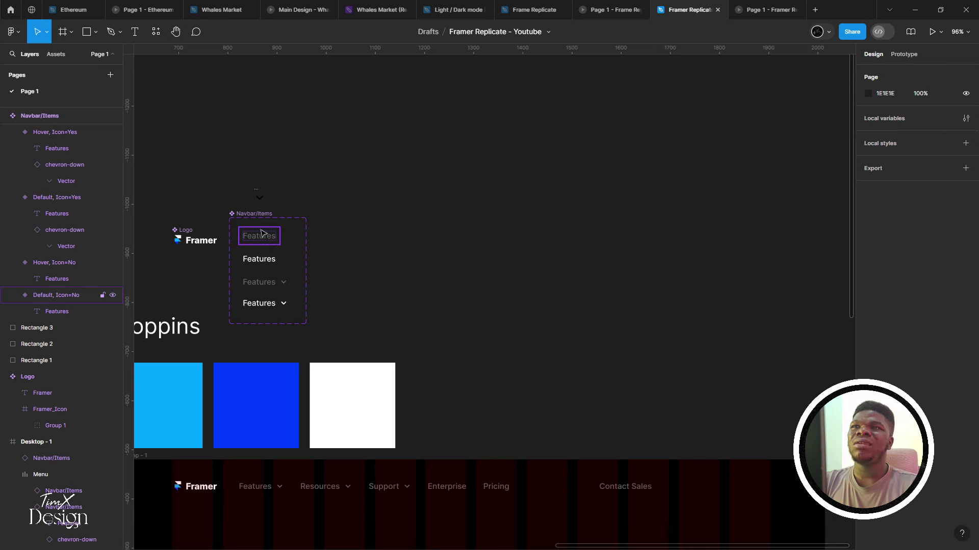
{"action": "left_click", "coordinate": [266, 253]}
{"action": "left_click_drag", "start_coordinate": [302, 220], "coordinate": [485, 227]}
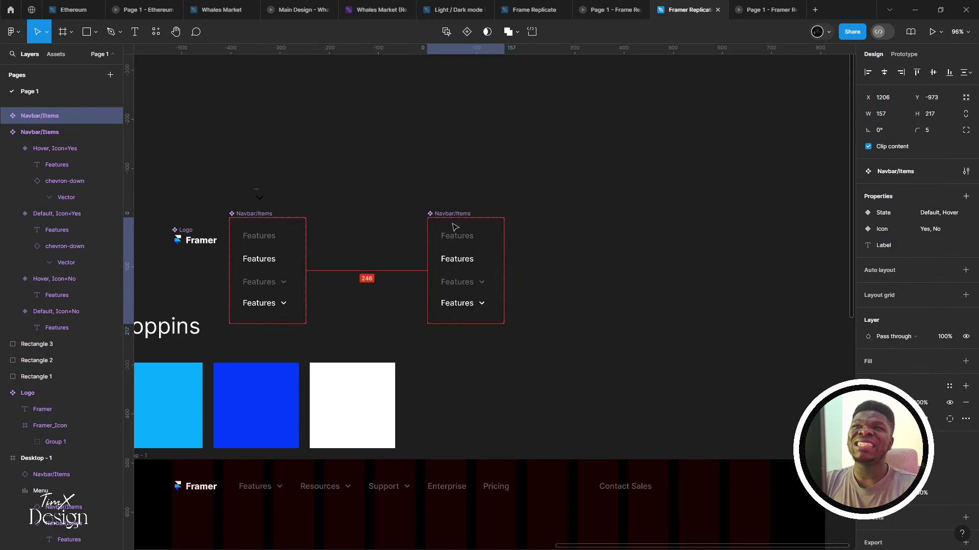
{"action": "left_click", "coordinate": [457, 236]}
{"action": "key", "text": "ctrl+z"}
{"action": "key", "text": "ctrl+z"}
{"action": "key", "text": "ctrl+z"}
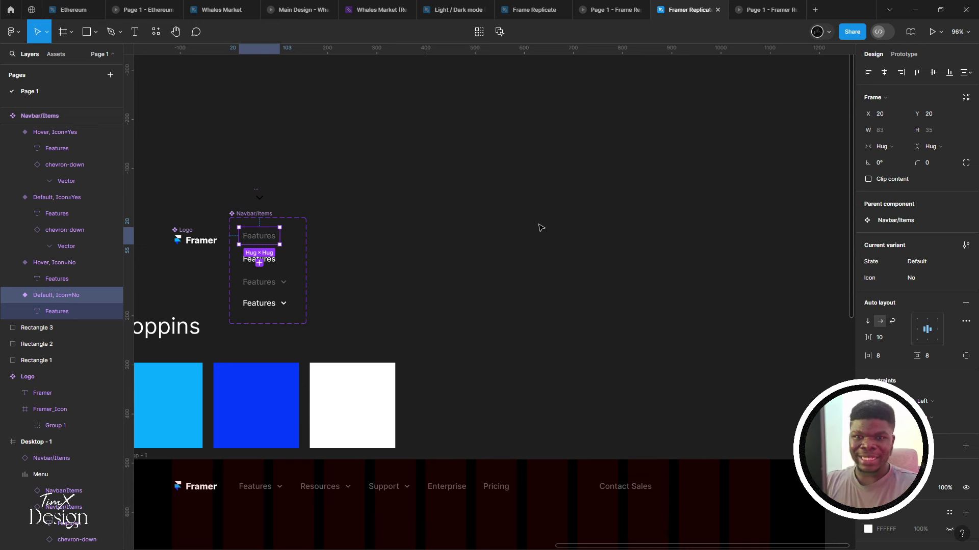
Add a text layer reading Login on the empty canvas beside the Navbar/Items component set, at about X 1170, Y -944
{"action": "left_click", "coordinate": [430, 246]}
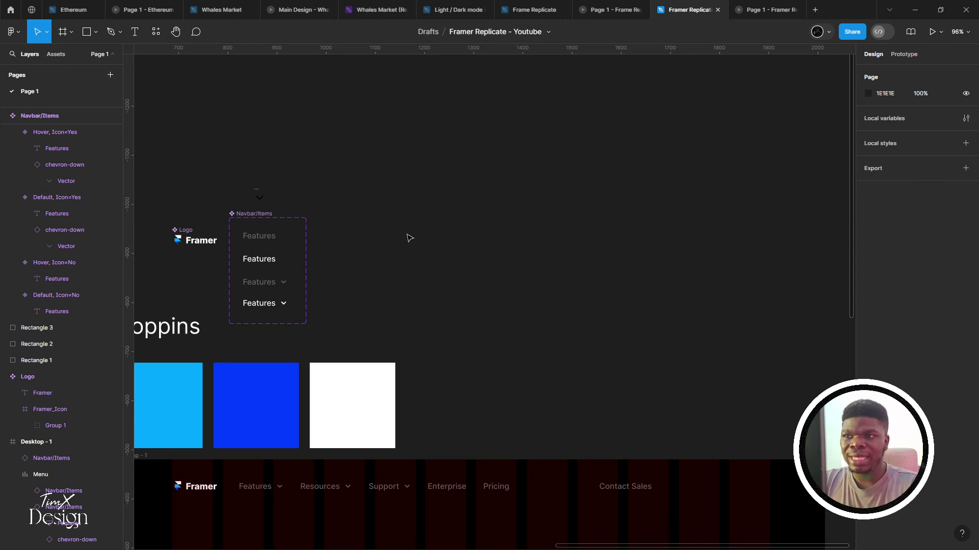
{"action": "key", "text": "t"}
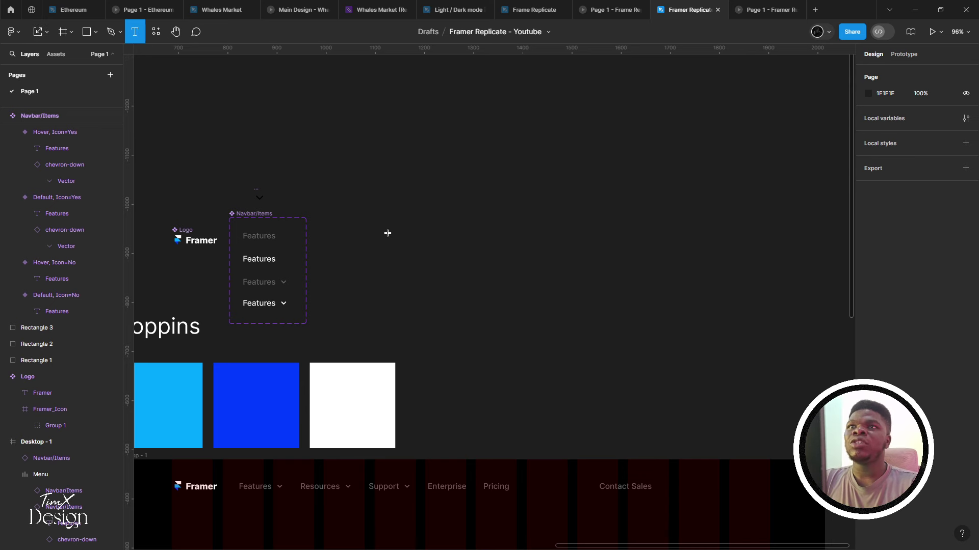
{"action": "left_click", "coordinate": [388, 234]}
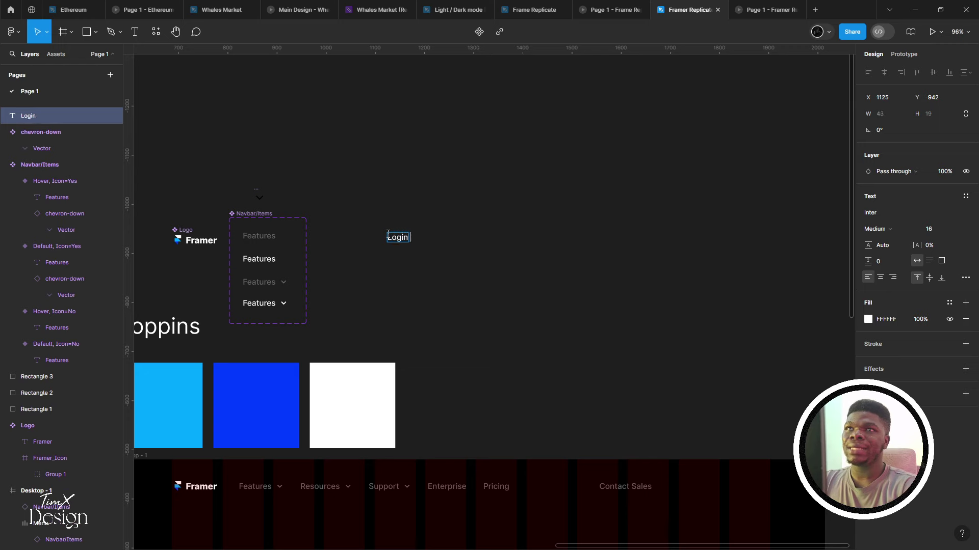
{"action": "type", "text": "Login"}
{"action": "scroll", "coordinate": [388, 235], "scroll_direction": "up", "scroll_amount": 5}
{"action": "key", "text": "Escape"}
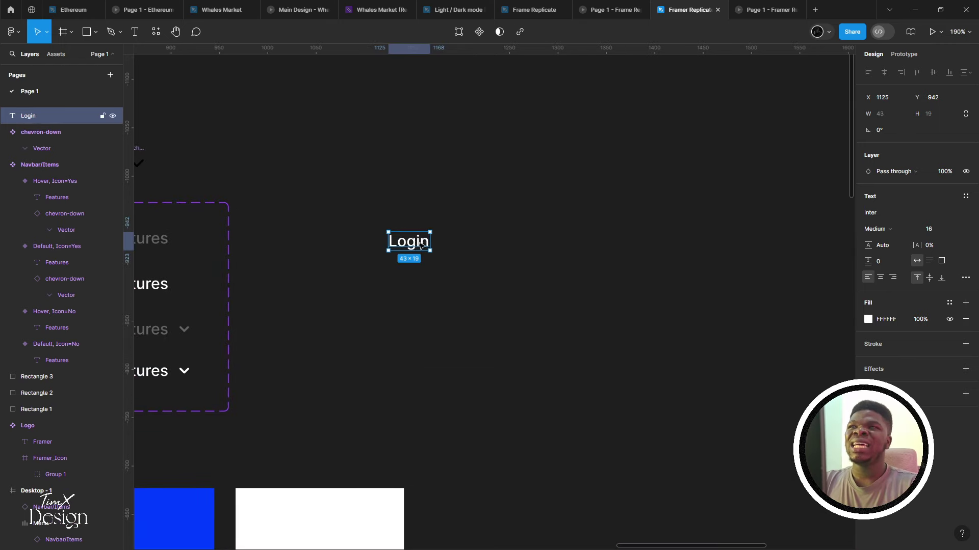
{"action": "left_click_drag", "start_coordinate": [418, 245], "coordinate": [460, 243]}
Wrap the Login text in an auto layout frame
{"action": "right_click", "coordinate": [456, 239]}
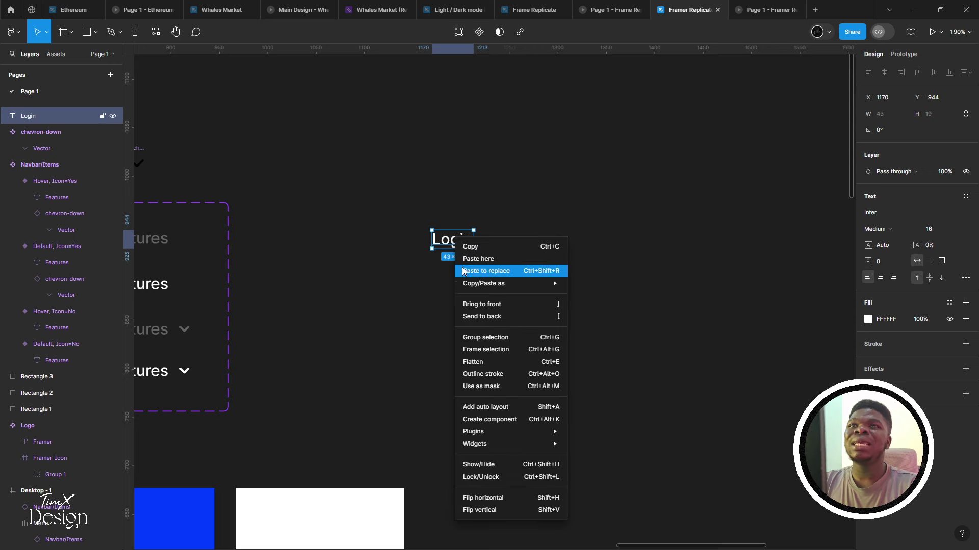
{"action": "left_click", "coordinate": [475, 304]}
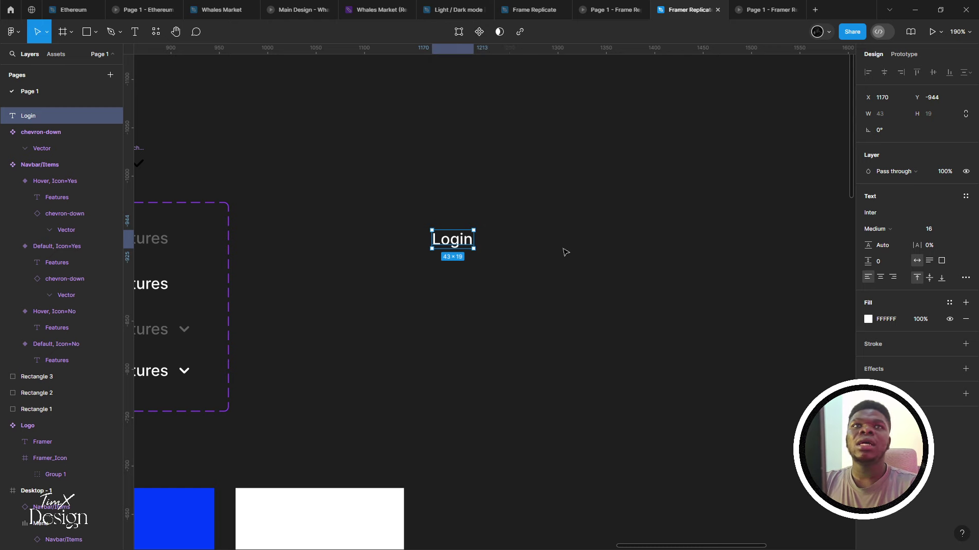
{"action": "key", "text": "shift+a"}
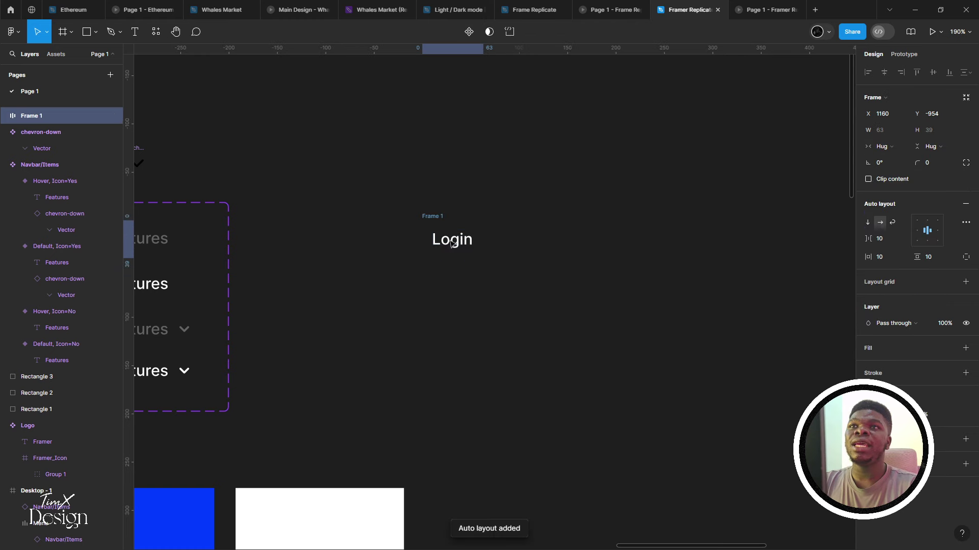
{"action": "key", "text": "ctrl+z"}
{"action": "right_click", "coordinate": [451, 243]}
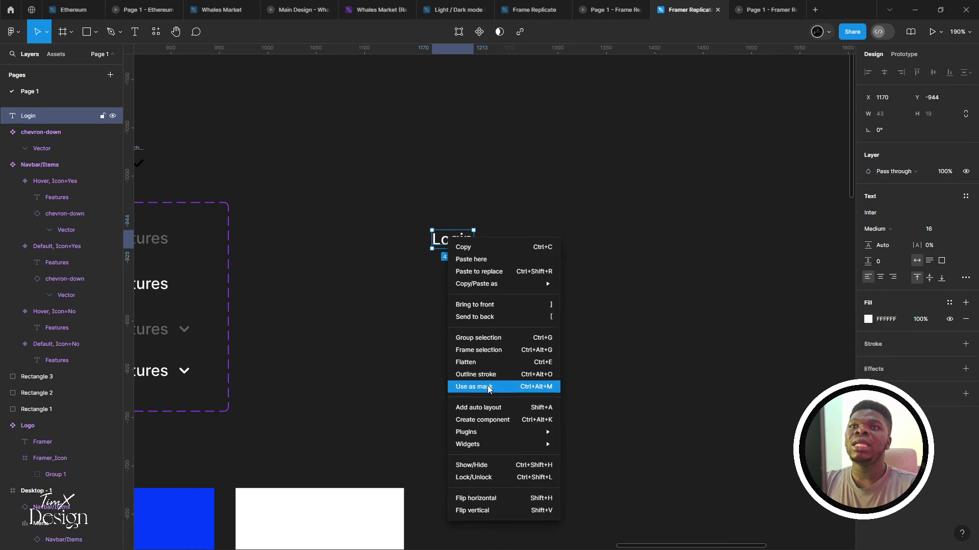
{"action": "left_click", "coordinate": [489, 407]}
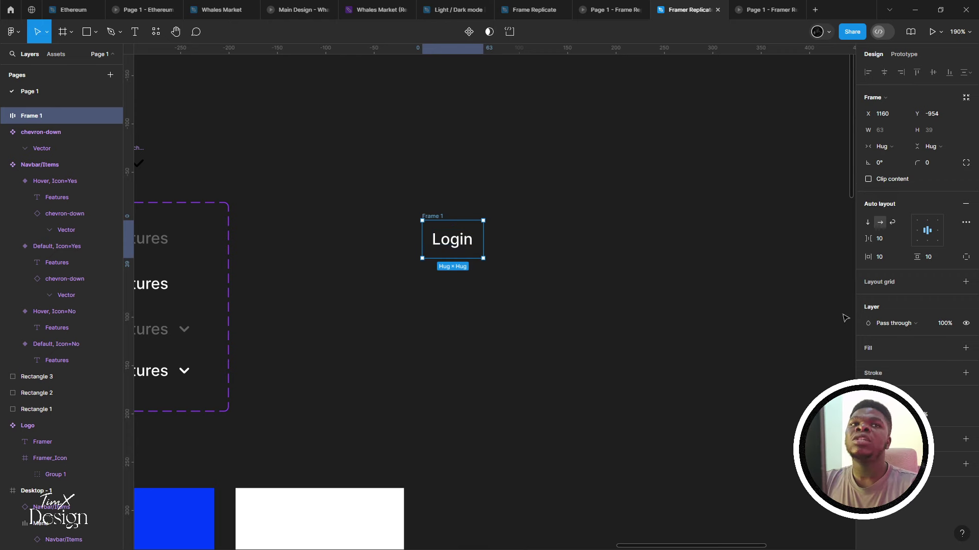
Add a solid stroke to the Login frame and recolor it mid-grey
{"action": "left_click", "coordinate": [965, 373]}
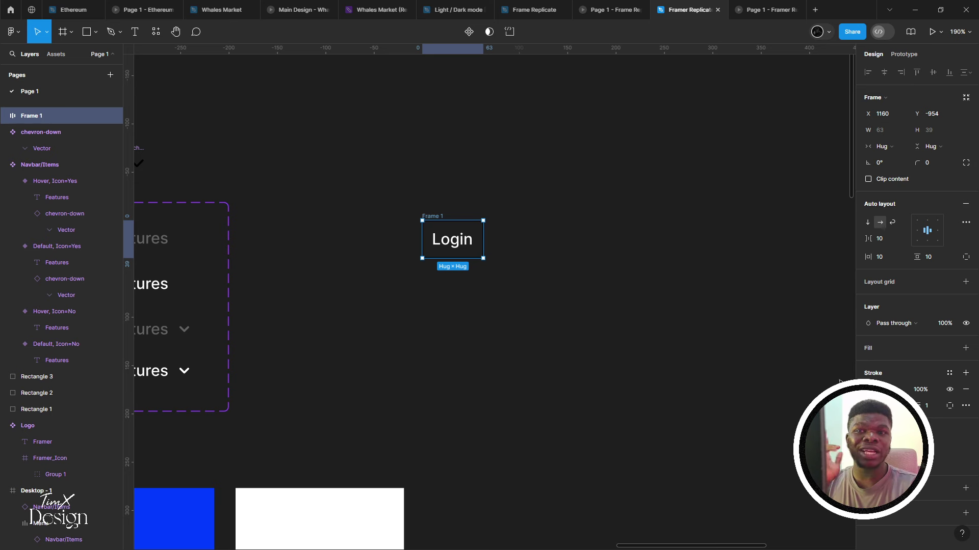
{"action": "left_click", "coordinate": [869, 390]}
{"action": "left_click_drag", "start_coordinate": [811, 384], "coordinate": [710, 349]}
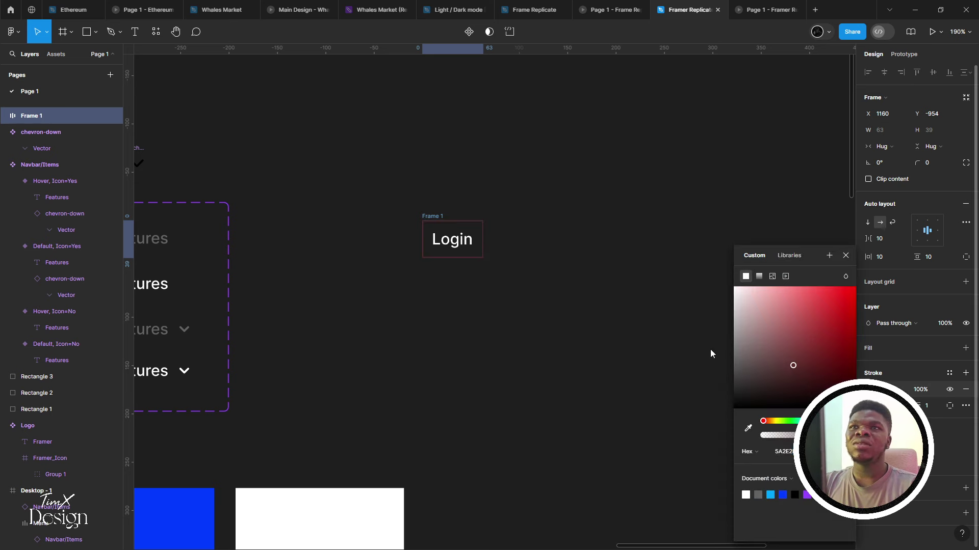
Compare the greyed Features item with chevron in Navbar/Items with the Login frame's text and outline
{"action": "scroll", "coordinate": [357, 337], "scroll_direction": "left", "scroll_amount": 3}
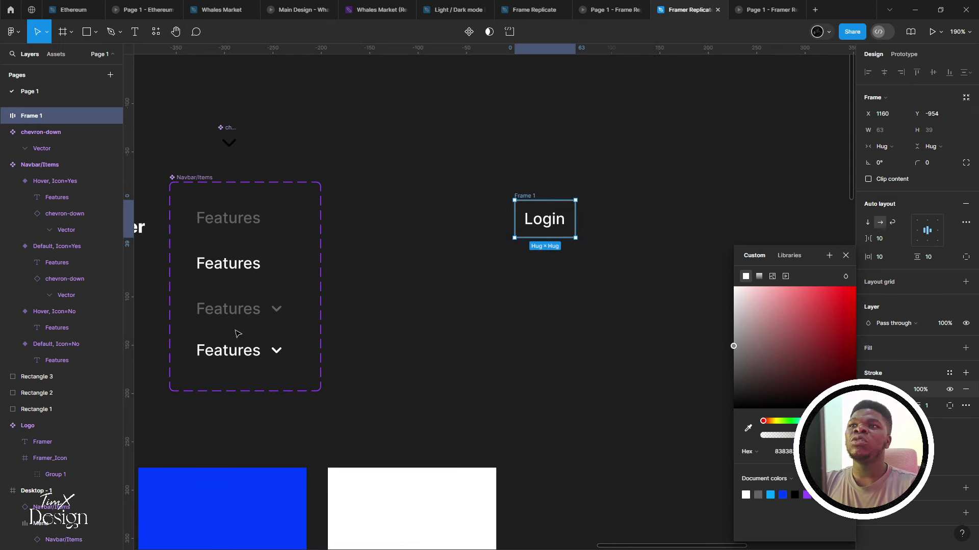
{"action": "left_click", "coordinate": [330, 309]}
{"action": "left_click", "coordinate": [239, 311]}
{"action": "scroll", "coordinate": [916, 295], "scroll_direction": "down", "scroll_amount": 2}
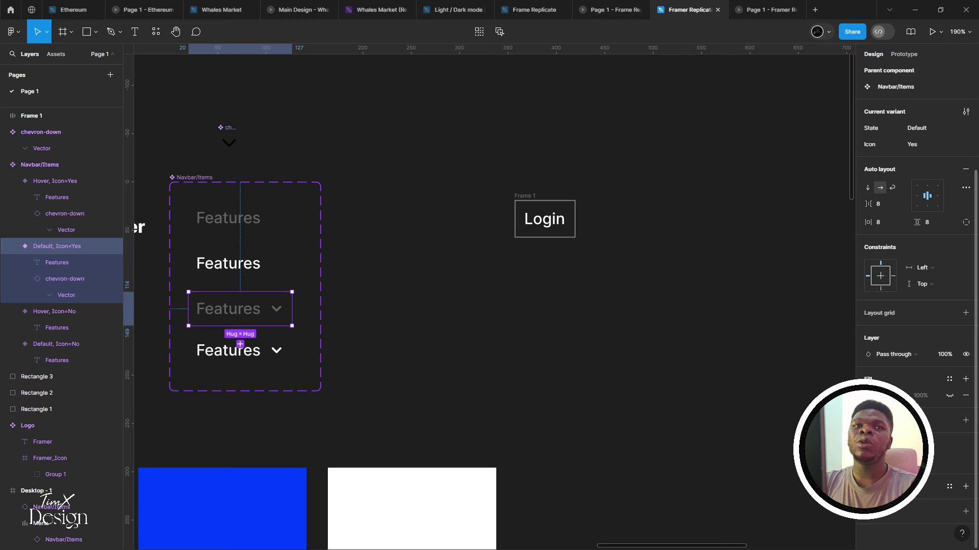
{"action": "left_click_drag", "start_coordinate": [556, 399], "coordinate": [393, 429]}
{"action": "scroll", "coordinate": [407, 286], "scroll_direction": "up", "scroll_amount": 1}
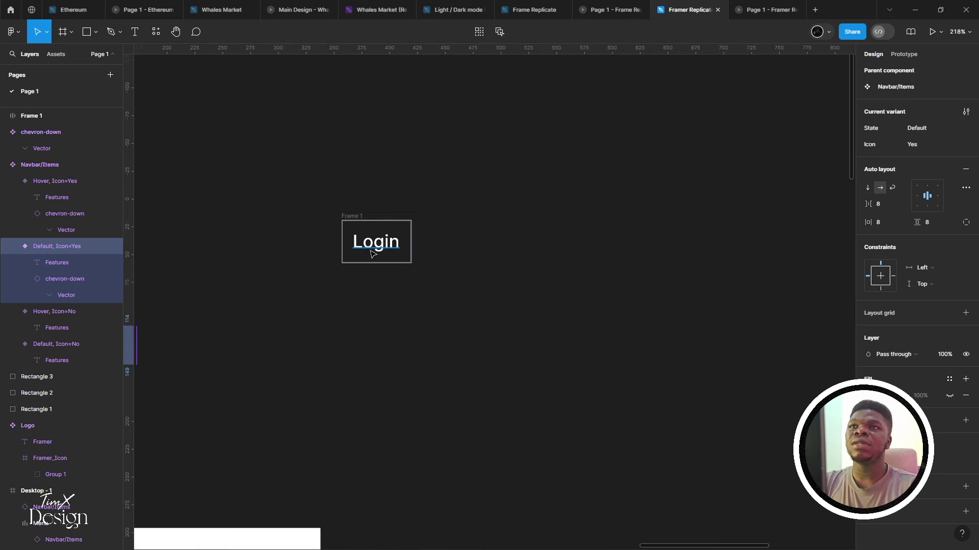
{"action": "left_click", "coordinate": [376, 253]}
{"action": "left_click", "coordinate": [360, 217]}
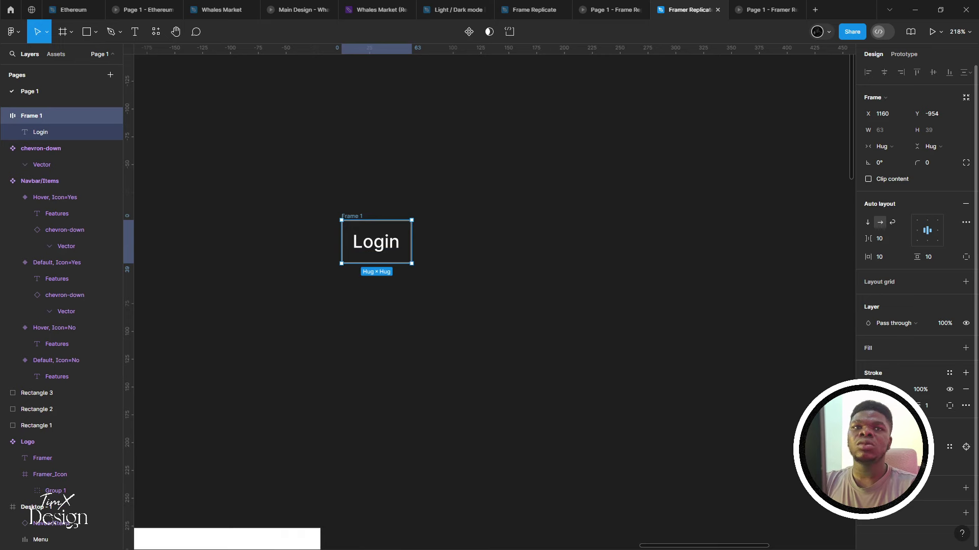
Set the fill of the Login text layer inside Frame 1 to 646464
{"action": "scroll", "coordinate": [719, 373], "scroll_direction": "up", "scroll_amount": 1}
{"action": "scroll", "coordinate": [716, 371], "scroll_direction": "up", "scroll_amount": 1}
{"action": "left_click_drag", "start_coordinate": [663, 399], "coordinate": [907, 468]}
{"action": "left_click", "coordinate": [493, 257]}
{"action": "left_click", "coordinate": [886, 336]}
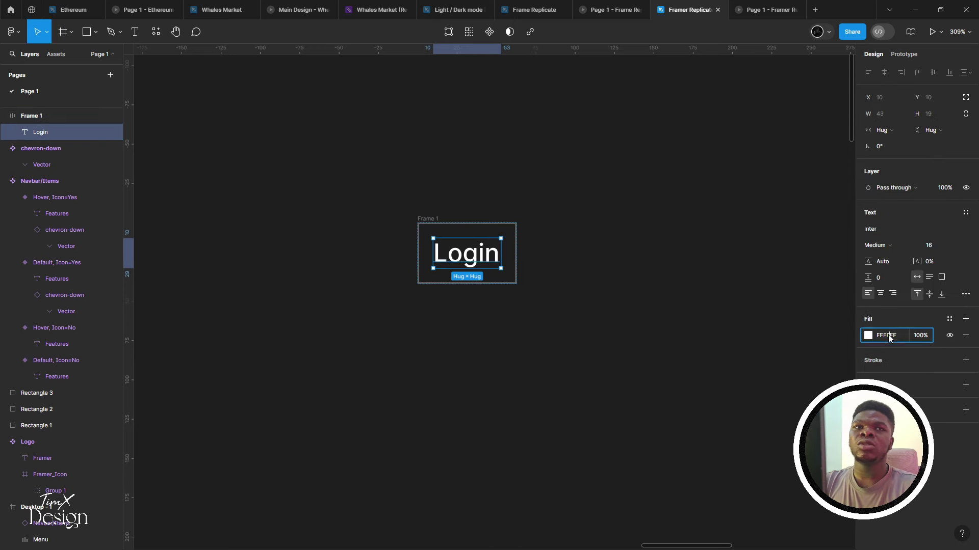
{"action": "type", "text": "646464"}
{"action": "key", "text": "Return"}
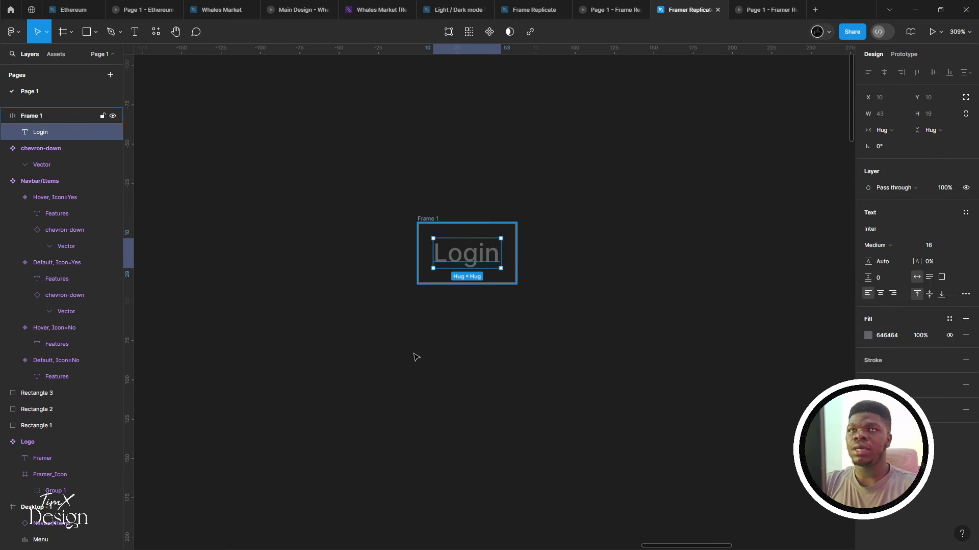
Round the corners of the Login frame with a radius of 8
{"action": "left_click", "coordinate": [391, 258]}
{"action": "left_click", "coordinate": [432, 219]}
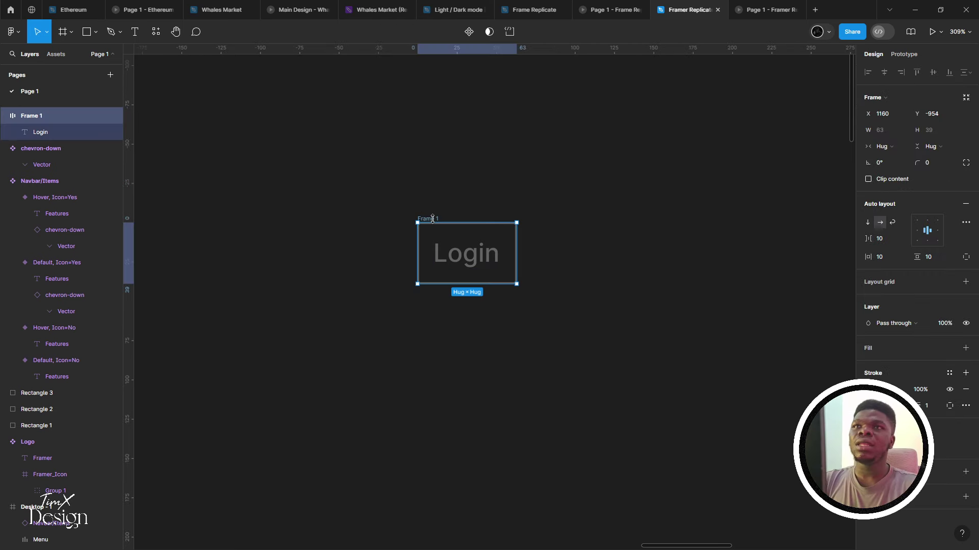
{"action": "left_click", "coordinate": [937, 164]}
{"action": "type", "text": "8"}
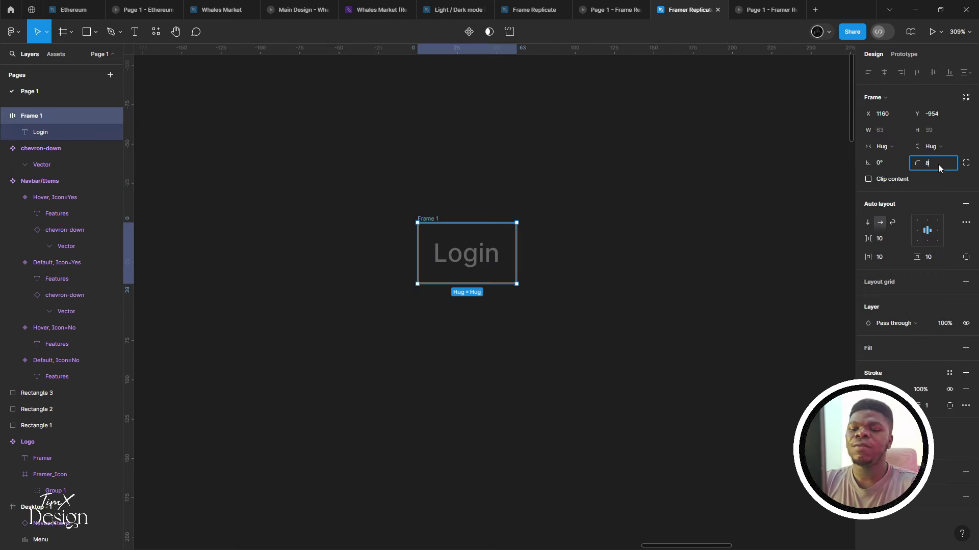
{"action": "type", "text": "8"}
{"action": "key", "text": "Return"}
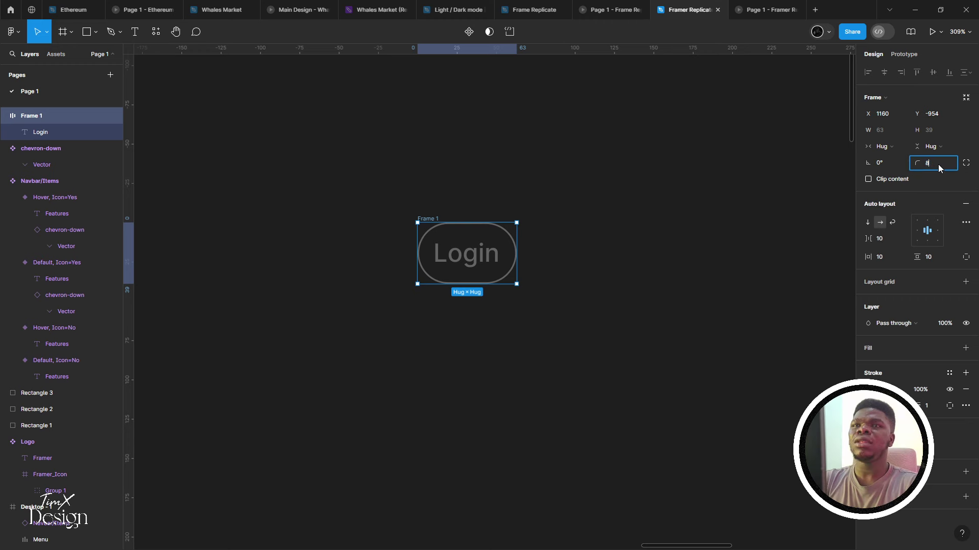
{"action": "key", "text": "Return"}
{"action": "key", "text": "Escape"}
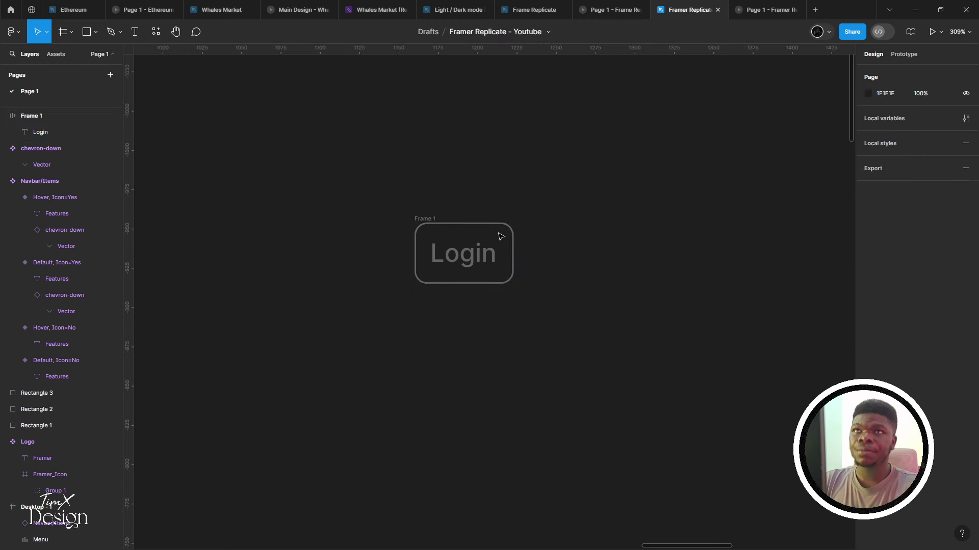
Set the Login frame's horizontal padding to 12 and its vertical padding to 8
{"action": "left_click", "coordinate": [480, 242]}
{"action": "left_click", "coordinate": [427, 221]}
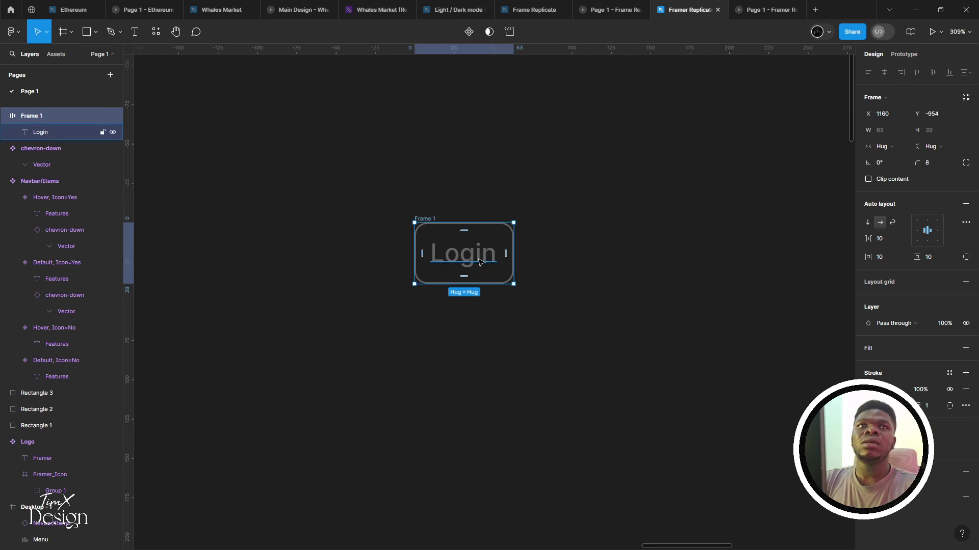
{"action": "left_click", "coordinate": [887, 260]}
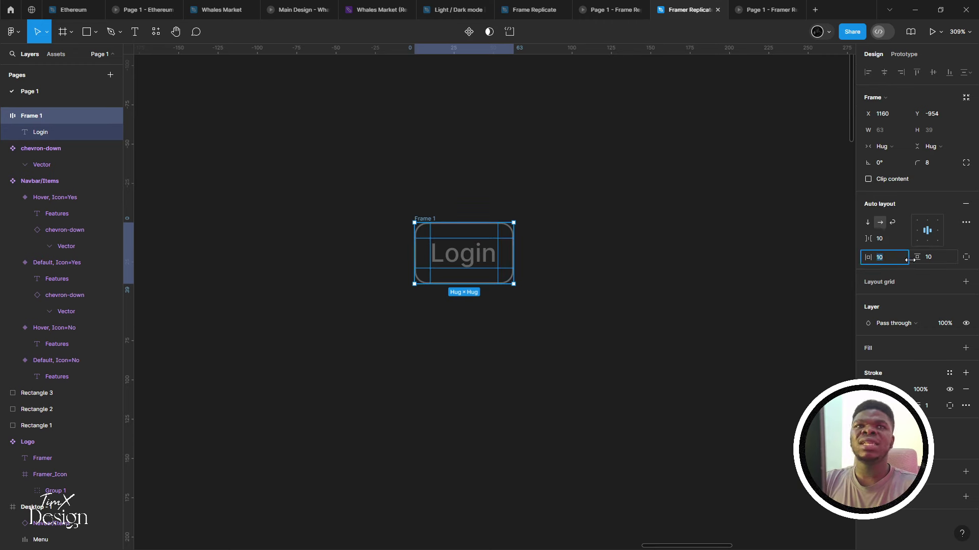
{"action": "type", "text": "12"}
{"action": "key", "text": "Tab"}
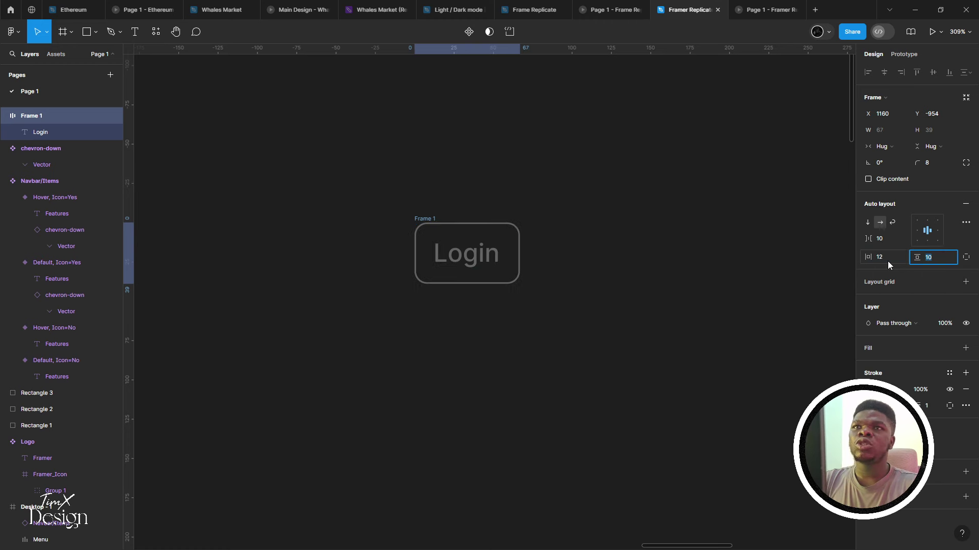
{"action": "type", "text": "8"}
{"action": "key", "text": "Return"}
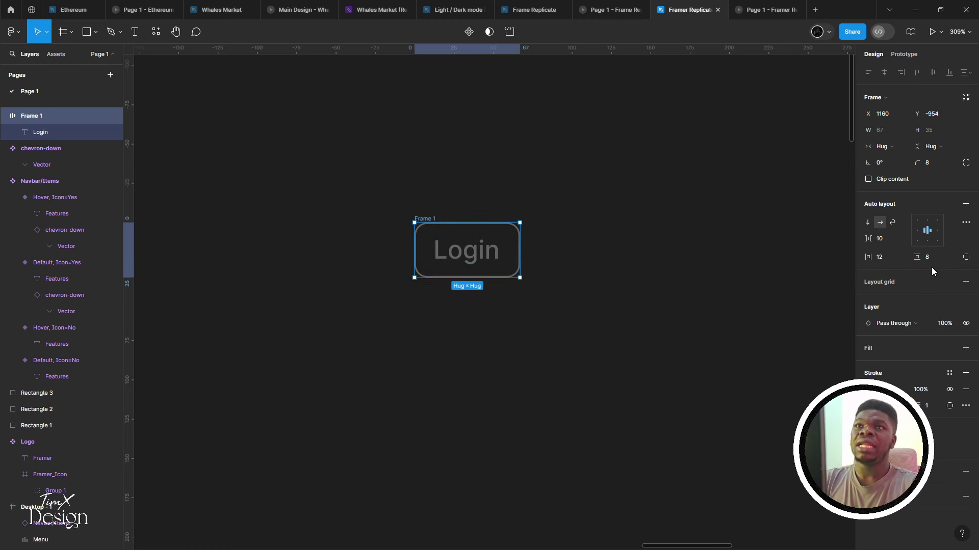
{"action": "left_click", "coordinate": [337, 173]}
Try the Login frame in the Desktop - 1 header, directly beside Contact Sales at X 1102, Y 37
{"action": "scroll", "coordinate": [356, 193], "scroll_direction": "up", "scroll_amount": 1}
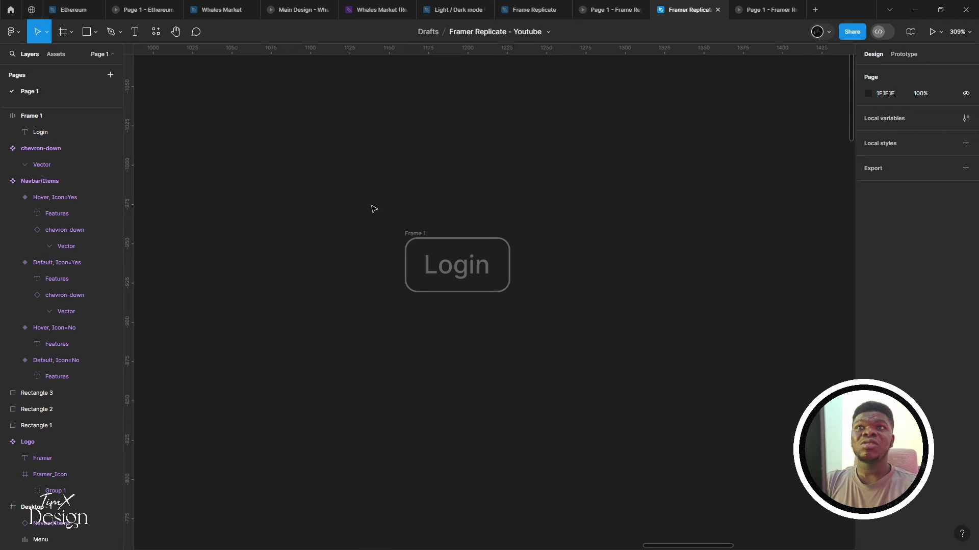
{"action": "left_click", "coordinate": [418, 235]}
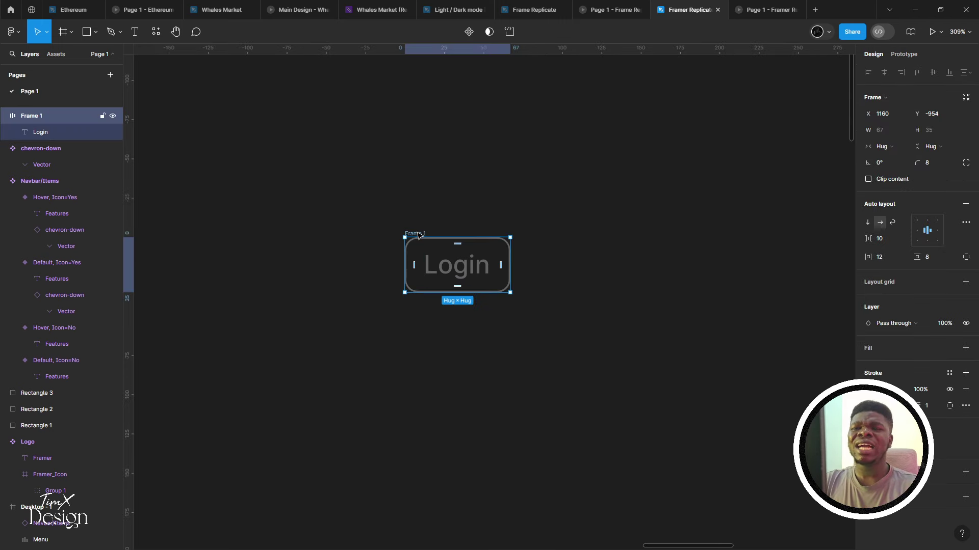
{"action": "scroll", "coordinate": [417, 239], "scroll_direction": "down", "scroll_amount": 10}
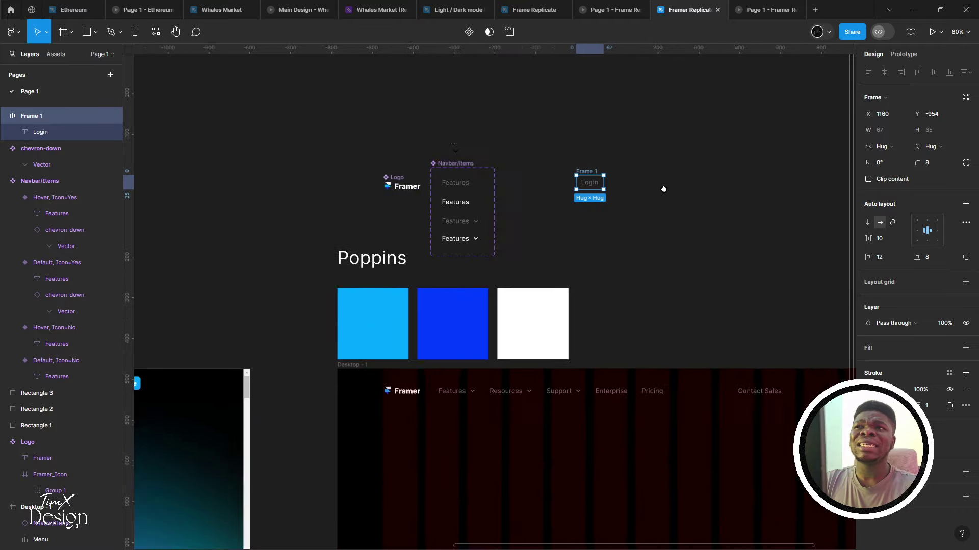
{"action": "left_click_drag", "start_coordinate": [564, 239], "coordinate": [135, 359]}
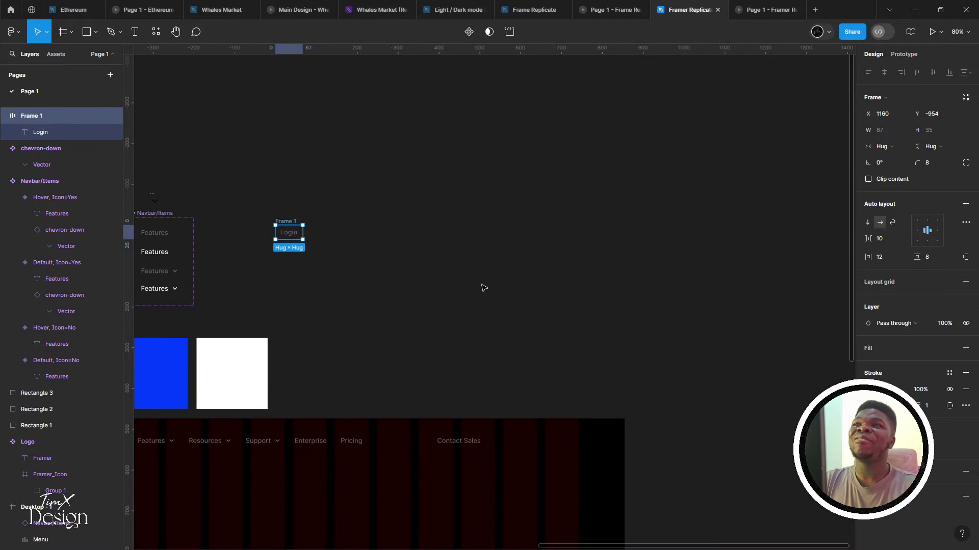
{"action": "left_click", "coordinate": [454, 284]}
{"action": "scroll", "coordinate": [288, 233], "scroll_direction": "up", "scroll_amount": 6}
{"action": "left_click_drag", "start_coordinate": [288, 232], "coordinate": [681, 477]}
{"action": "scroll", "coordinate": [425, 238], "scroll_direction": "down", "scroll_amount": 5}
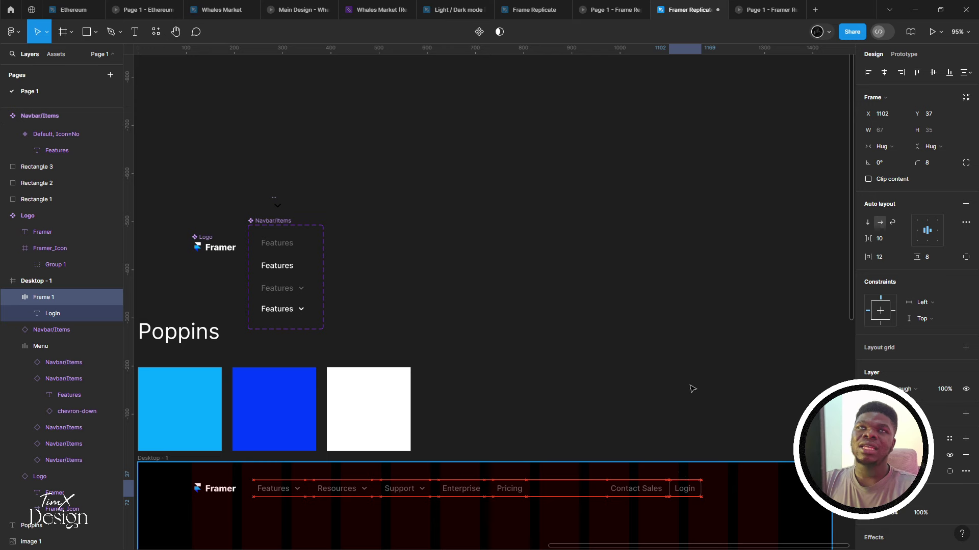
View the header in the prototype preview, return to the design file, and undo the Login frame's placement
{"action": "left_click", "coordinate": [763, 10]}
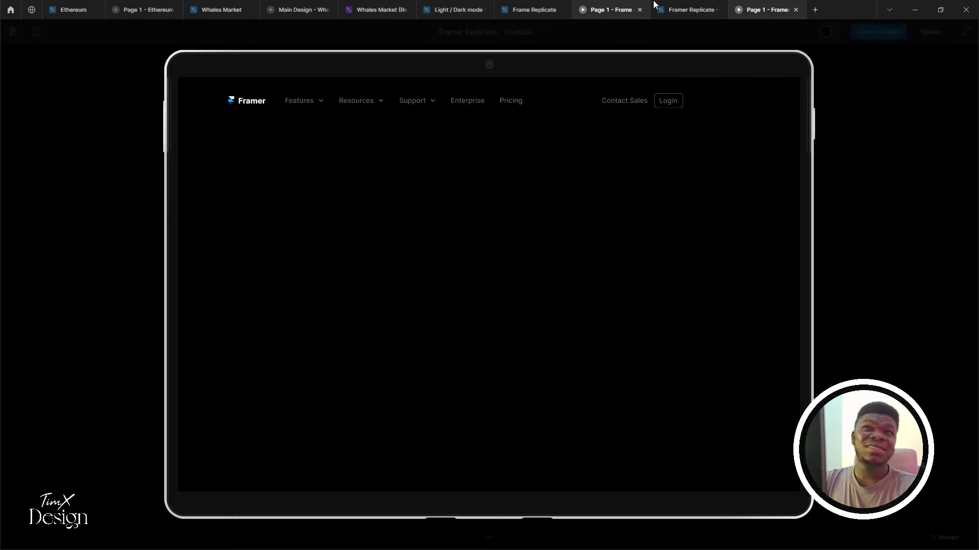
{"action": "left_click", "coordinate": [688, 5]}
{"action": "scroll", "coordinate": [573, 212], "scroll_direction": "left", "scroll_amount": 3}
{"action": "key", "text": "ctrl+z"}
{"action": "scroll", "coordinate": [530, 230], "scroll_direction": "up", "scroll_amount": 1}
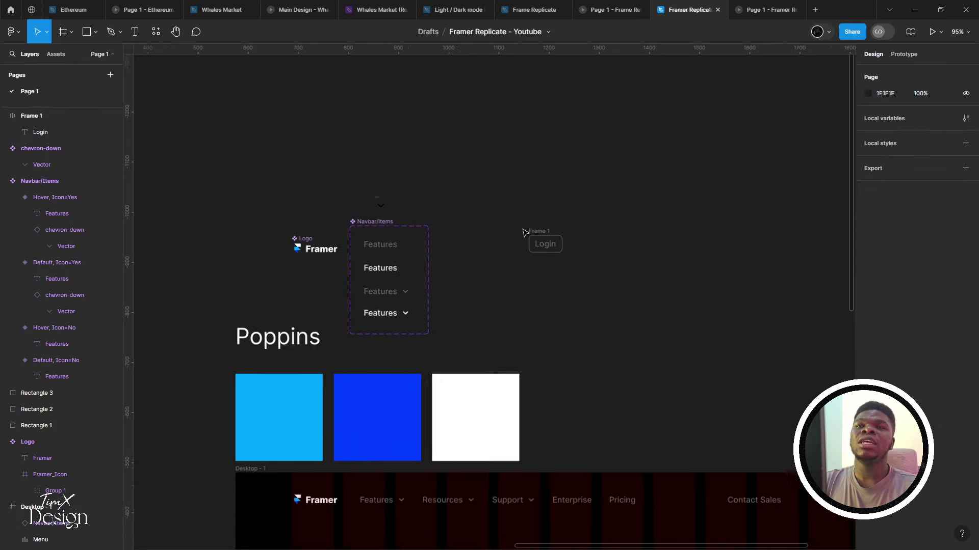
Move the Login frame closer to the Navbar/Items component set, to X 1094, Y -968
{"action": "scroll", "coordinate": [523, 232], "scroll_direction": "up", "scroll_amount": 1}
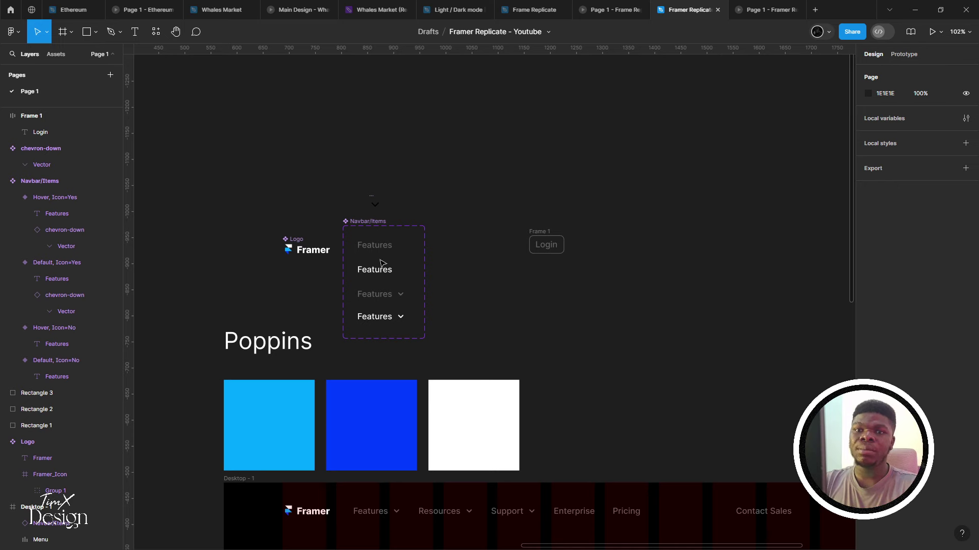
{"action": "left_click", "coordinate": [541, 236]}
{"action": "left_click_drag", "start_coordinate": [541, 236], "coordinate": [506, 227]}
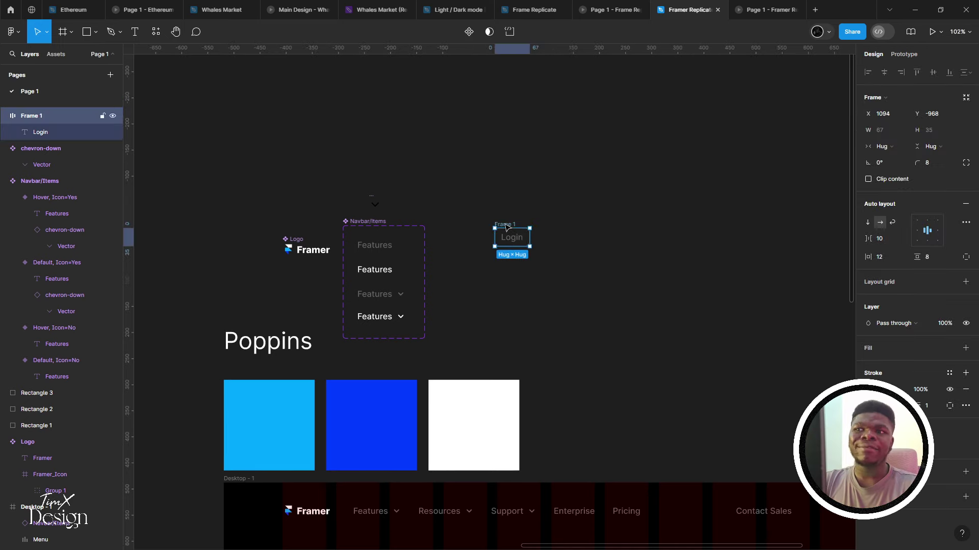
Set the Login frame's stroke weight to 1.5
{"action": "scroll", "coordinate": [506, 228], "scroll_direction": "up", "scroll_amount": 5}
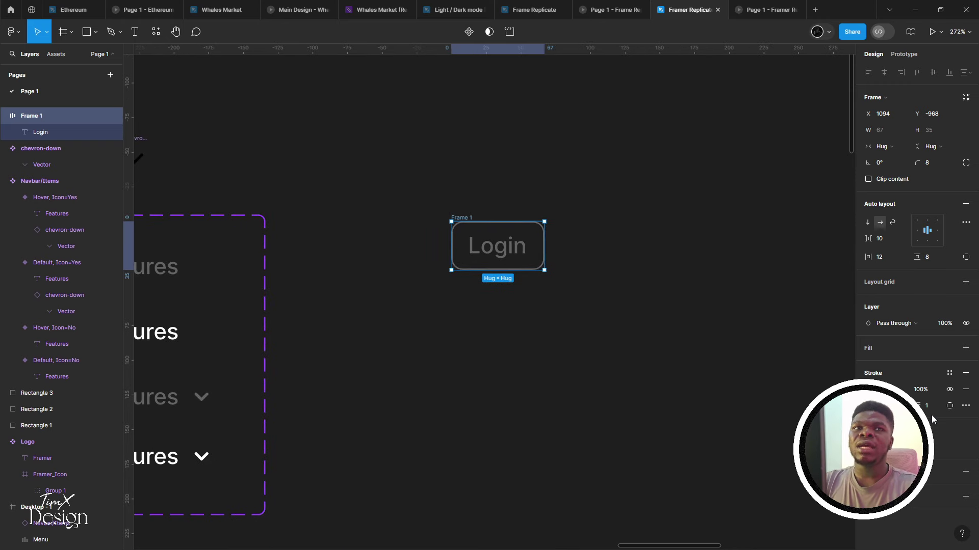
{"action": "left_click", "coordinate": [932, 407]}
{"action": "type", "text": "1.5"}
{"action": "key", "text": "Return"}
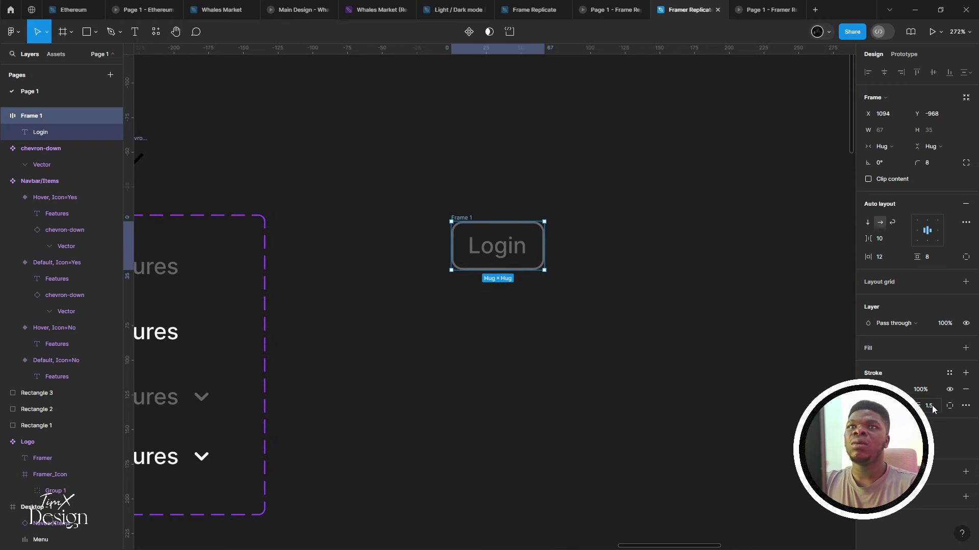
{"action": "left_click", "coordinate": [592, 437]}
{"action": "scroll", "coordinate": [506, 439], "scroll_direction": "up", "scroll_amount": 1}
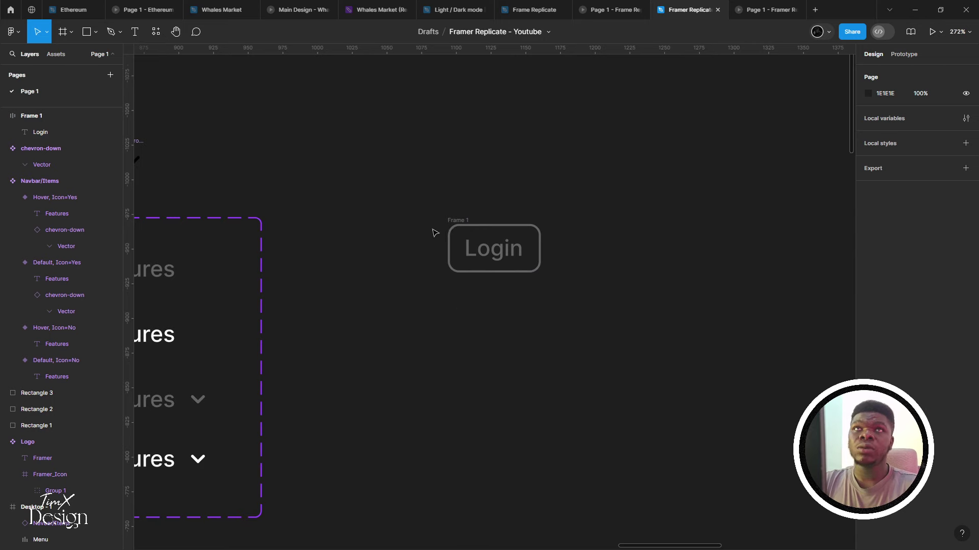
Try the thicker-outlined Login frame next to Contact Sales in the Desktop - 1 header
{"action": "scroll", "coordinate": [434, 233], "scroll_direction": "down", "scroll_amount": 5}
{"action": "left_click_drag", "start_coordinate": [461, 190], "coordinate": [583, 395]}
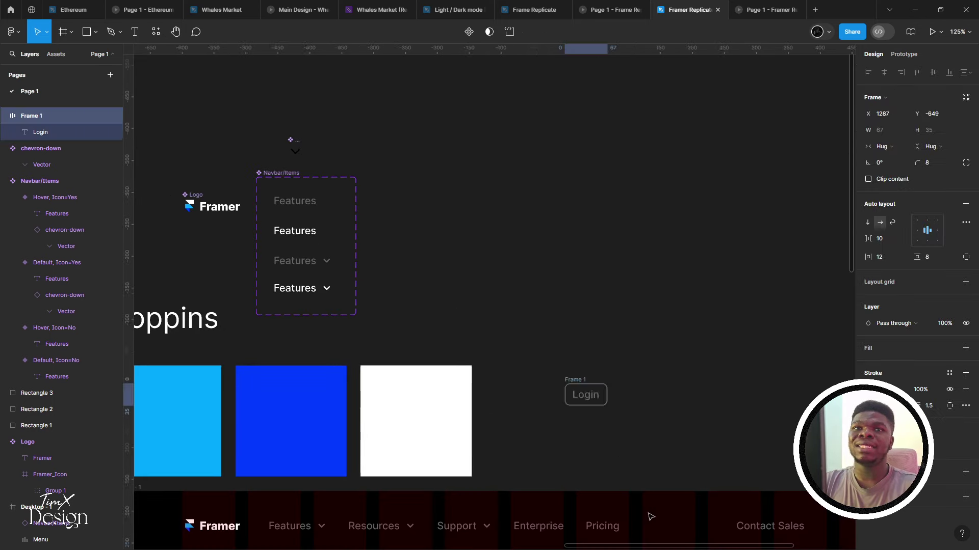
{"action": "left_click_drag", "start_coordinate": [650, 516], "coordinate": [836, 434]}
{"action": "scroll", "coordinate": [717, 376], "scroll_direction": "right", "scroll_amount": 2}
Check the thicker Login outline in the prototype preview, then take the frame back out of the header by undoing
{"action": "left_click", "coordinate": [773, 8]}
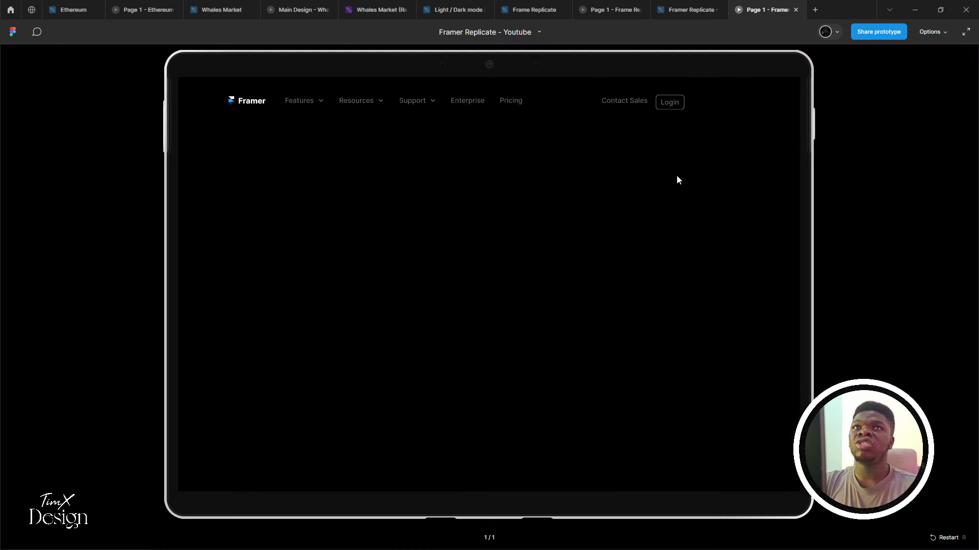
{"action": "left_click", "coordinate": [687, 9]}
{"action": "key", "text": "ctrl+z"}
{"action": "scroll", "coordinate": [319, 316], "scroll_direction": "up", "scroll_amount": 4}
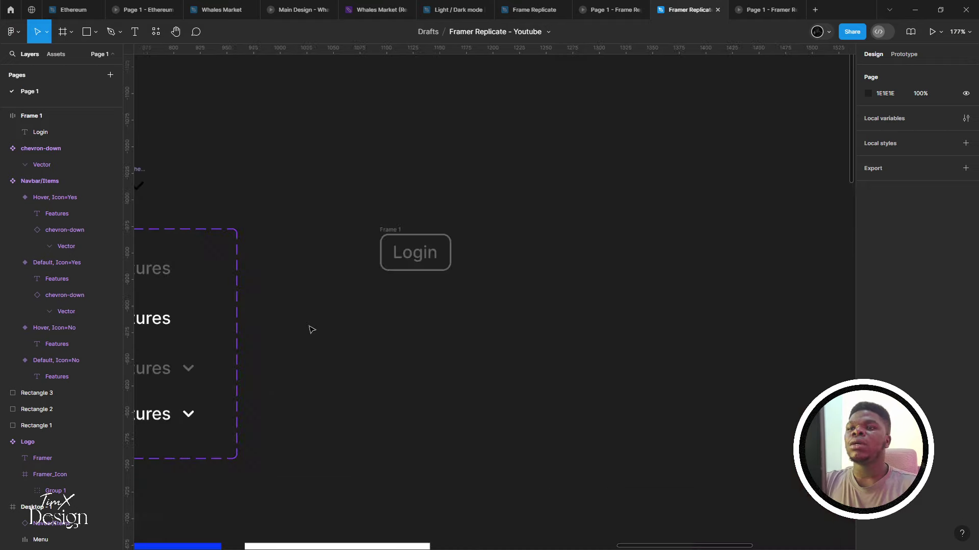
Convert the Login frame into a component and add a second variant to it
{"action": "scroll", "coordinate": [311, 330], "scroll_direction": "up", "scroll_amount": 2}
{"action": "left_click", "coordinate": [416, 199]}
{"action": "left_click_drag", "start_coordinate": [417, 199], "coordinate": [388, 190]}
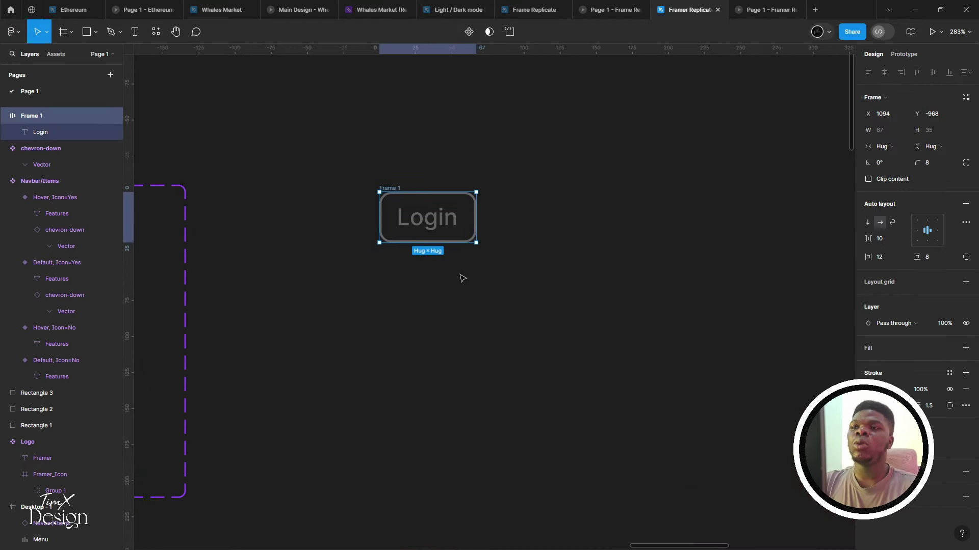
{"action": "scroll", "coordinate": [462, 279], "scroll_direction": "up", "scroll_amount": 1}
{"action": "scroll", "coordinate": [462, 278], "scroll_direction": "left", "scroll_amount": 1}
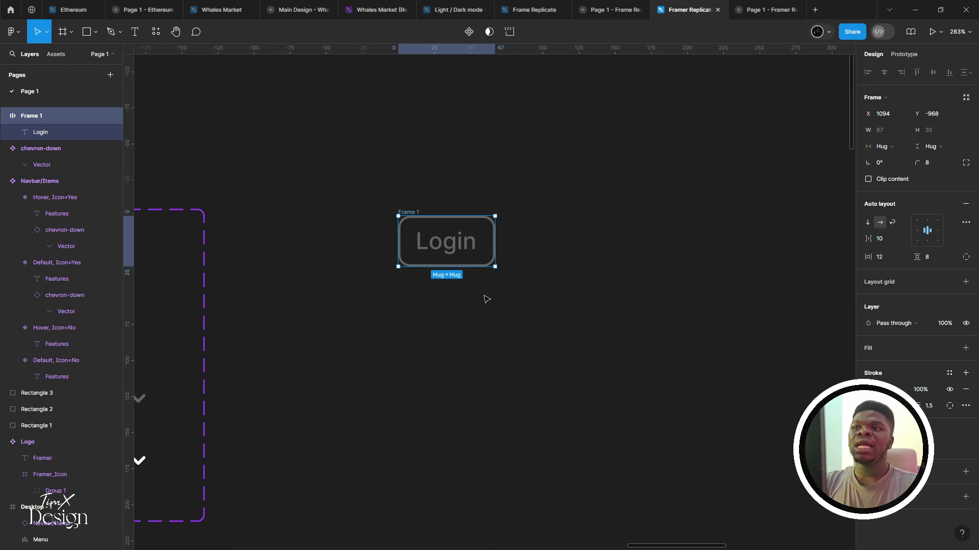
{"action": "left_click", "coordinate": [468, 32]}
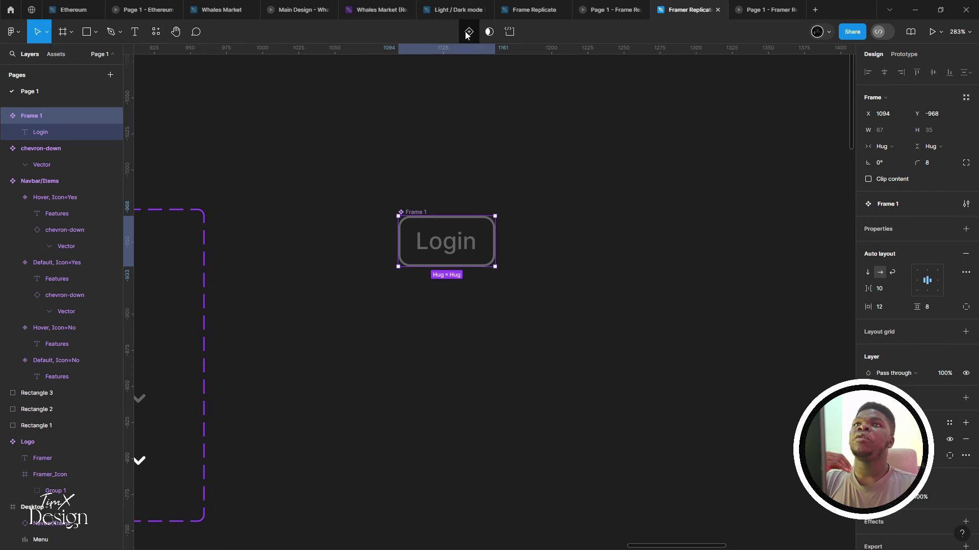
{"action": "left_click", "coordinate": [468, 32]}
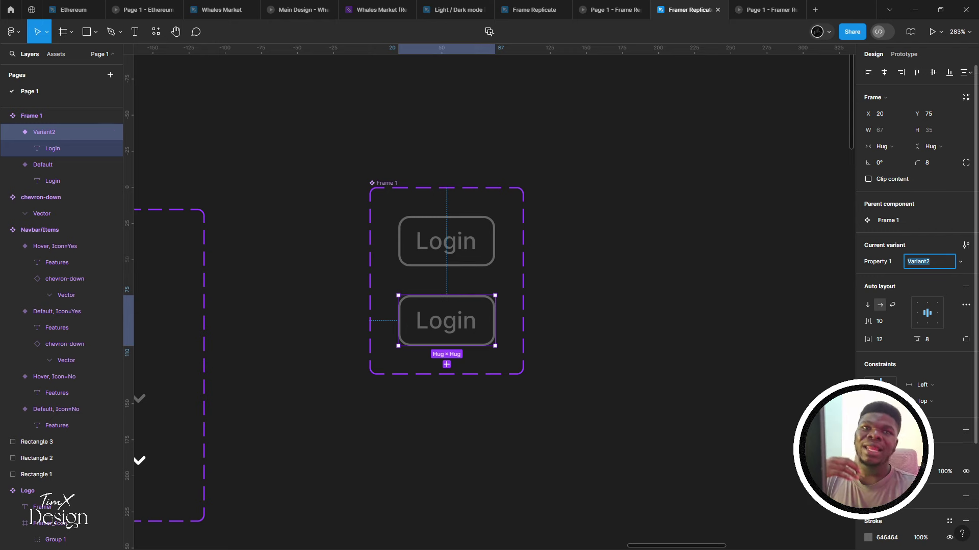
{"action": "scroll", "coordinate": [912, 254], "scroll_direction": "down", "scroll_amount": 3}
{"action": "left_click", "coordinate": [868, 404]}
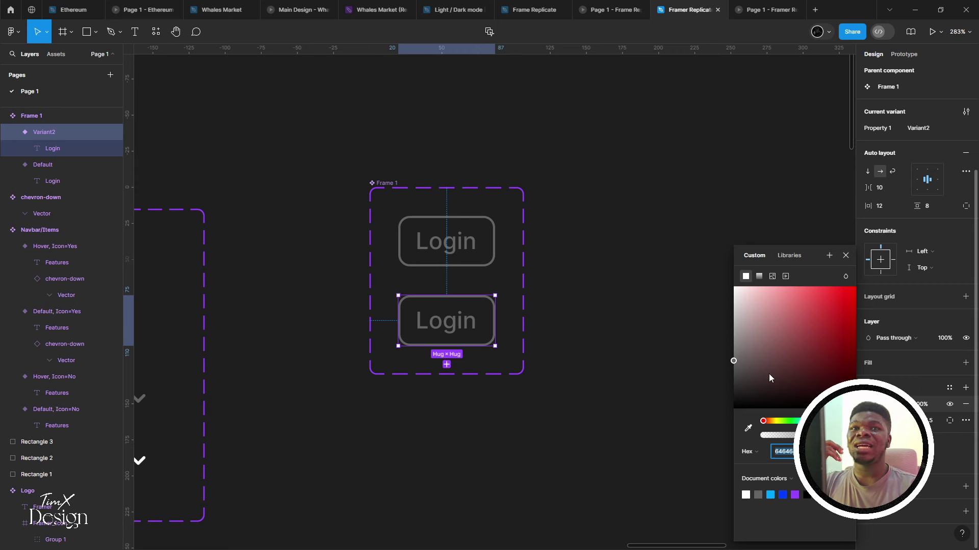
{"action": "left_click_drag", "start_coordinate": [763, 367], "coordinate": [734, 377]}
{"action": "key", "text": "ctrl+z"}
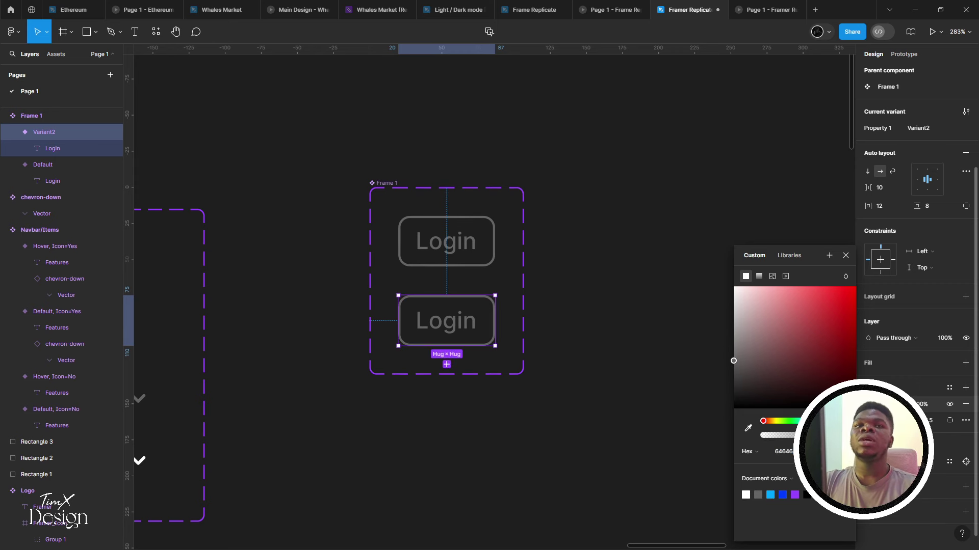
Darken the shared outline and text colour of the second Login variant to dark grey 3A3A3A
{"action": "left_click", "coordinate": [868, 461]}
{"action": "left_click_drag", "start_coordinate": [755, 362], "coordinate": [723, 384]}
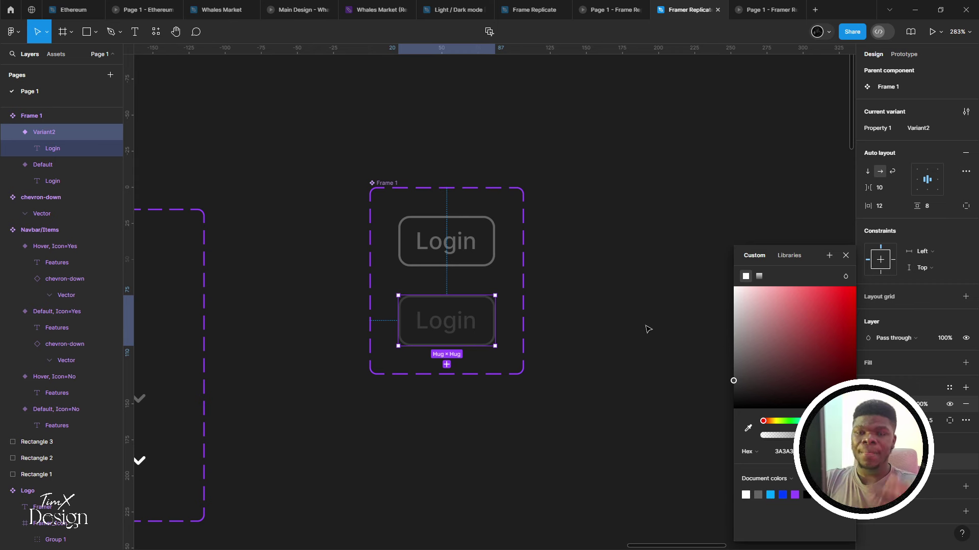
{"action": "left_click", "coordinate": [845, 257]}
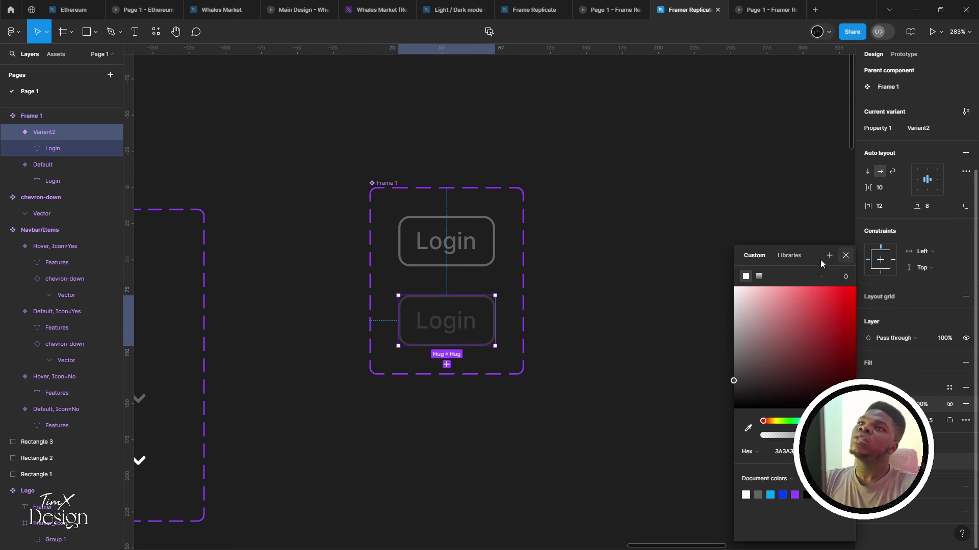
Select the Default Login variant and show its prototype interaction settings
{"action": "scroll", "coordinate": [566, 282], "scroll_direction": "right", "scroll_amount": 1}
{"action": "left_click", "coordinate": [469, 258]}
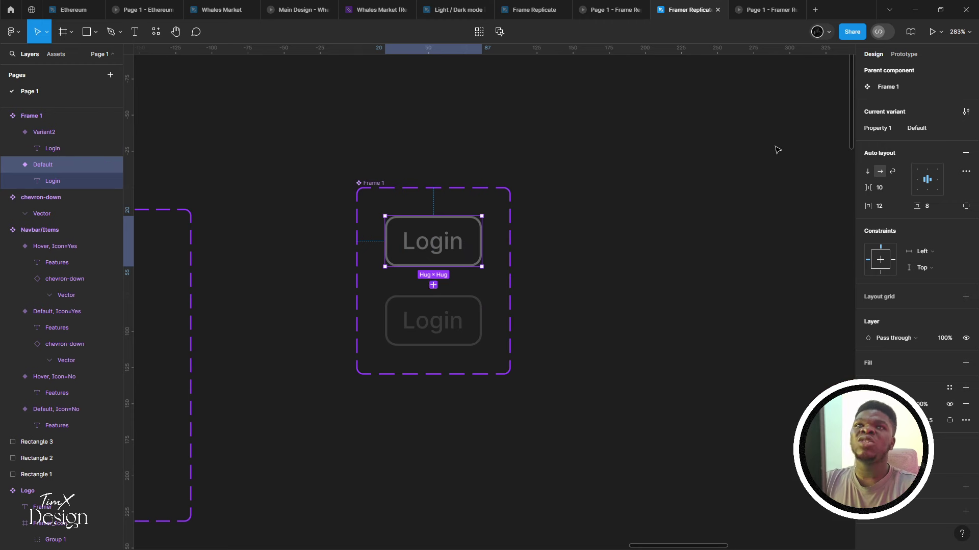
{"action": "left_click", "coordinate": [907, 54]}
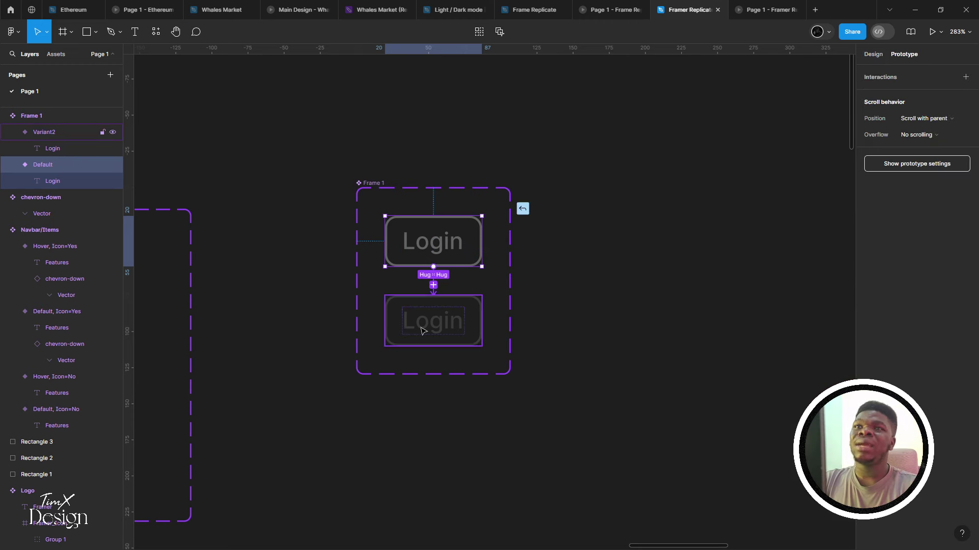
{"action": "left_click", "coordinate": [433, 284]}
{"action": "left_click", "coordinate": [402, 321]}
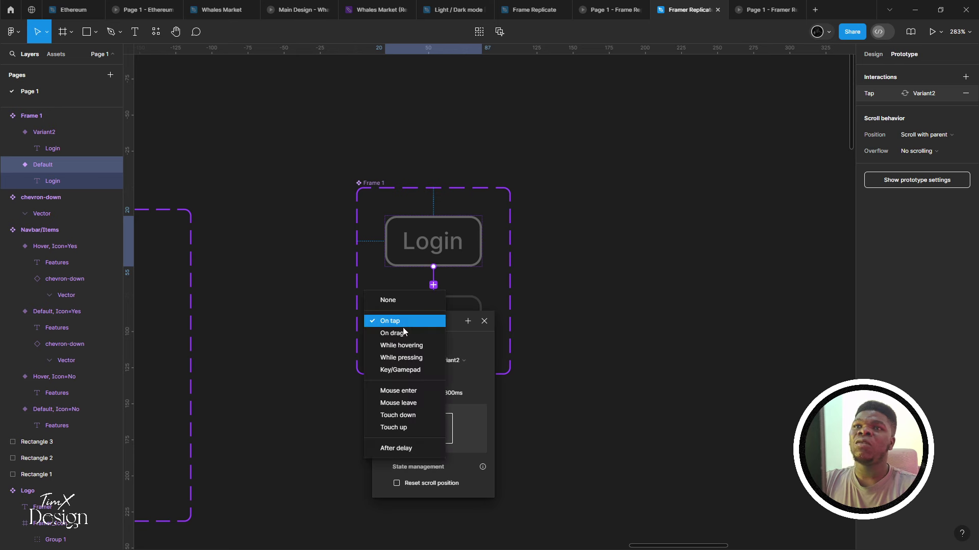
{"action": "left_click", "coordinate": [475, 318]}
{"action": "key", "text": "ctrl+z"}
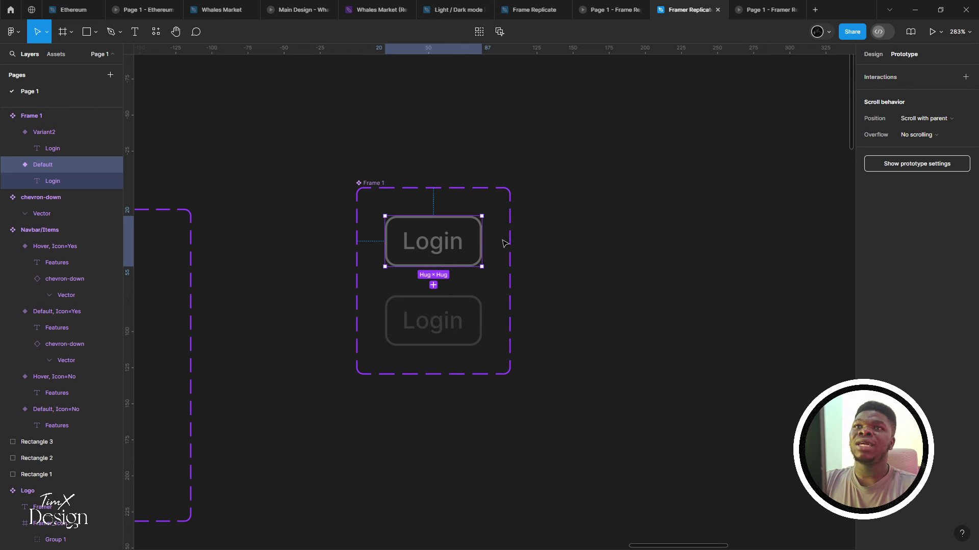
Link the Default Login variant to Variant2 with a While hovering interaction that changes to it
{"action": "left_click", "coordinate": [433, 284]}
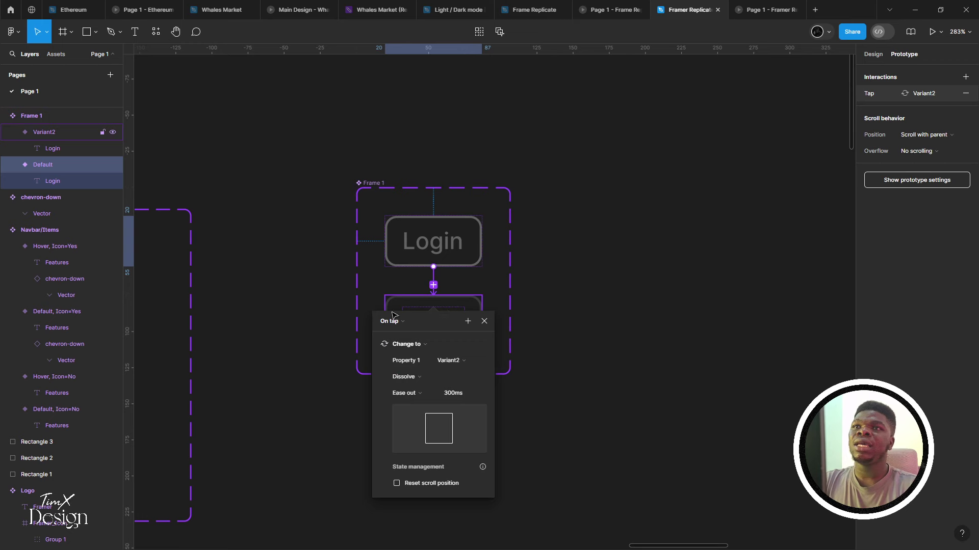
{"action": "left_click", "coordinate": [397, 321]}
{"action": "left_click", "coordinate": [404, 346]}
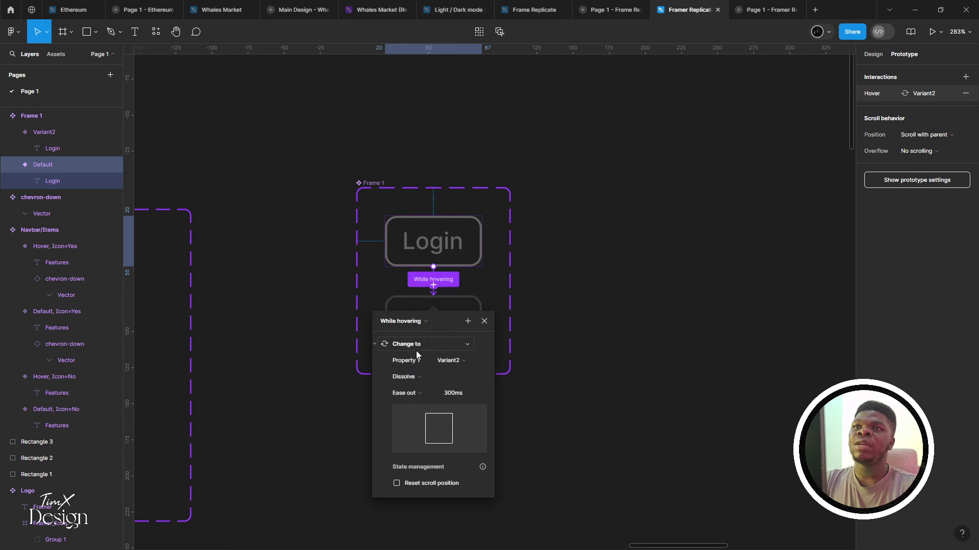
{"action": "left_click", "coordinate": [484, 321]}
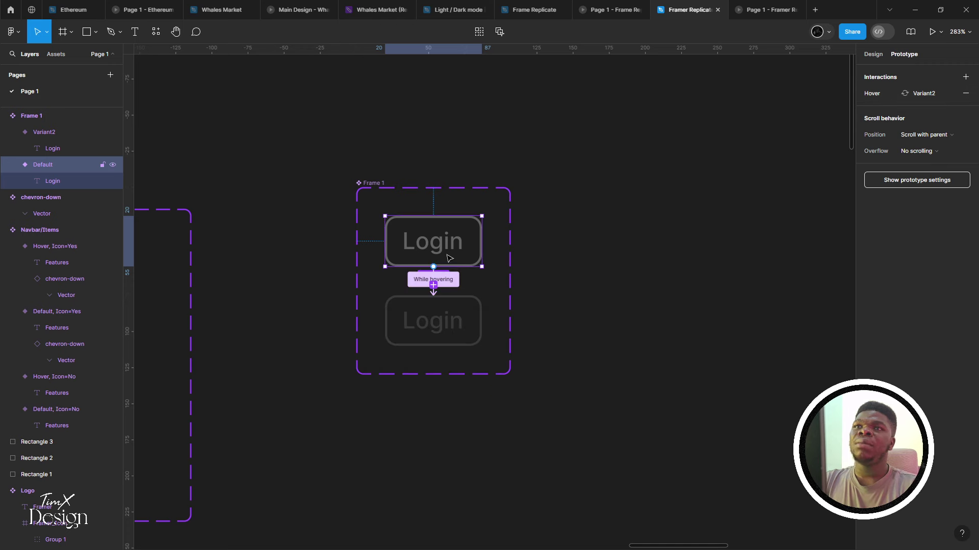
Create a text component property named Label from the Login text in the Default variant
{"action": "left_click", "coordinate": [872, 54]}
{"action": "double_click", "coordinate": [452, 248]}
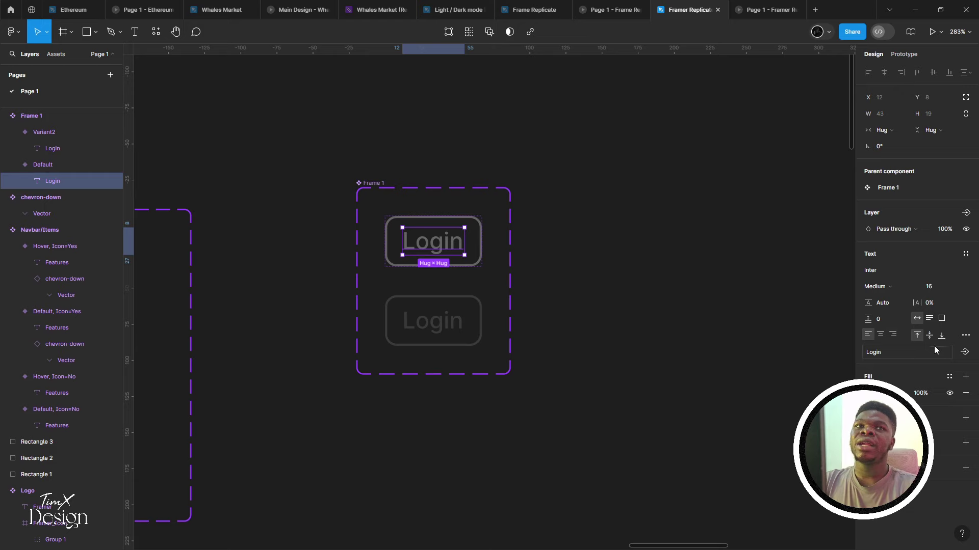
{"action": "left_click", "coordinate": [965, 352]}
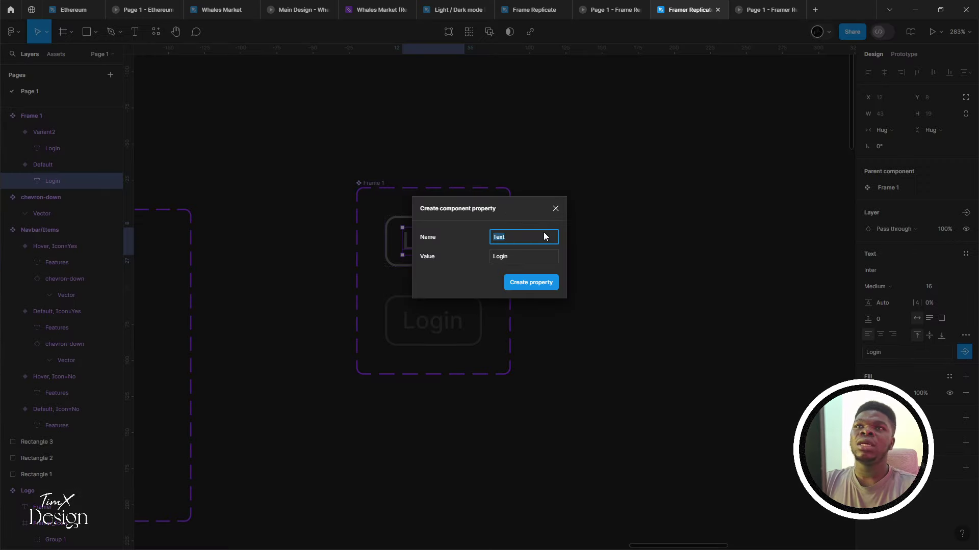
{"action": "type", "text": "Label"}
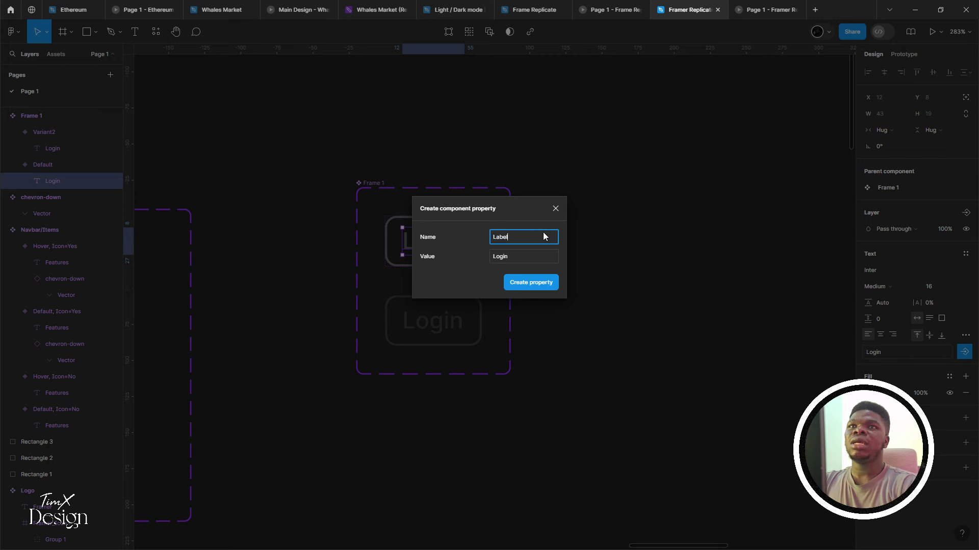
{"action": "key", "text": "Return"}
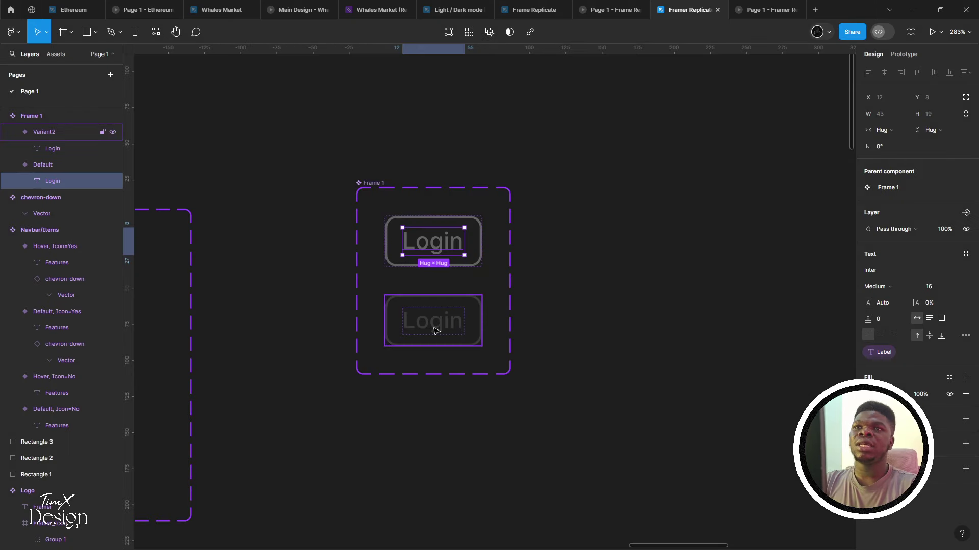
Apply the Label text property to the Login text in the second variant
{"action": "left_click", "coordinate": [422, 325]}
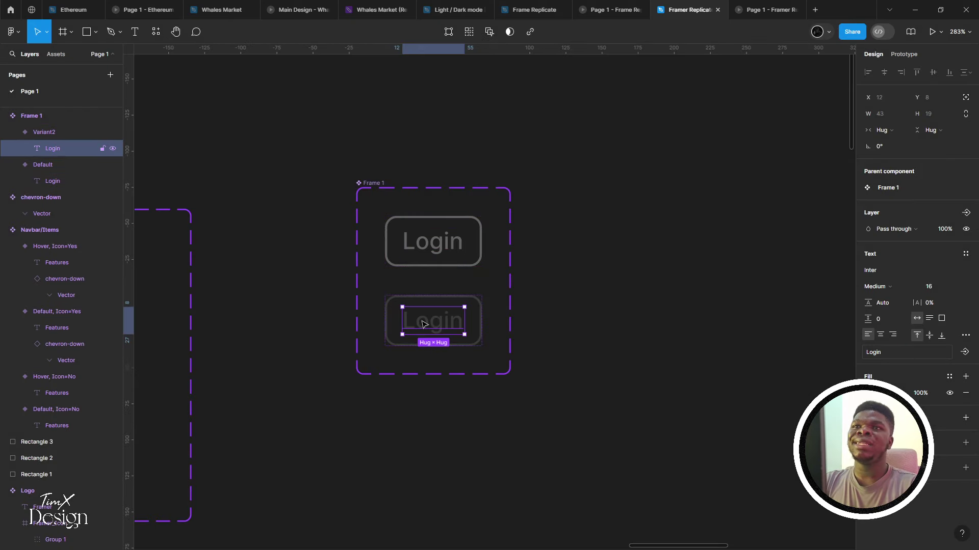
{"action": "left_click", "coordinate": [964, 352]}
{"action": "left_click", "coordinate": [897, 373]}
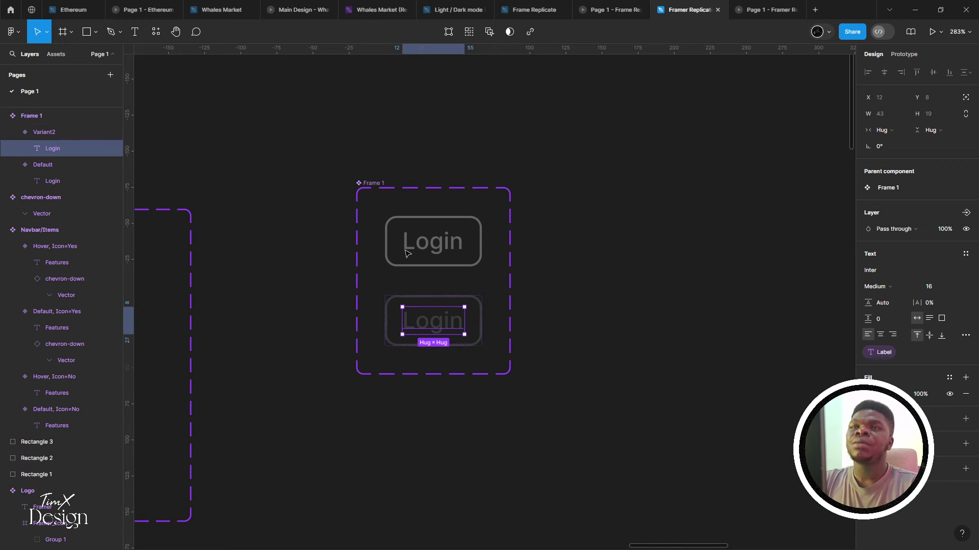
Move the whole Login component set up and to the right, to about X 1096, Y -1053
{"action": "left_click", "coordinate": [371, 184]}
{"action": "scroll", "coordinate": [362, 243], "scroll_direction": "down", "scroll_amount": 3}
{"action": "scroll", "coordinate": [363, 243], "scroll_direction": "down", "scroll_amount": 3}
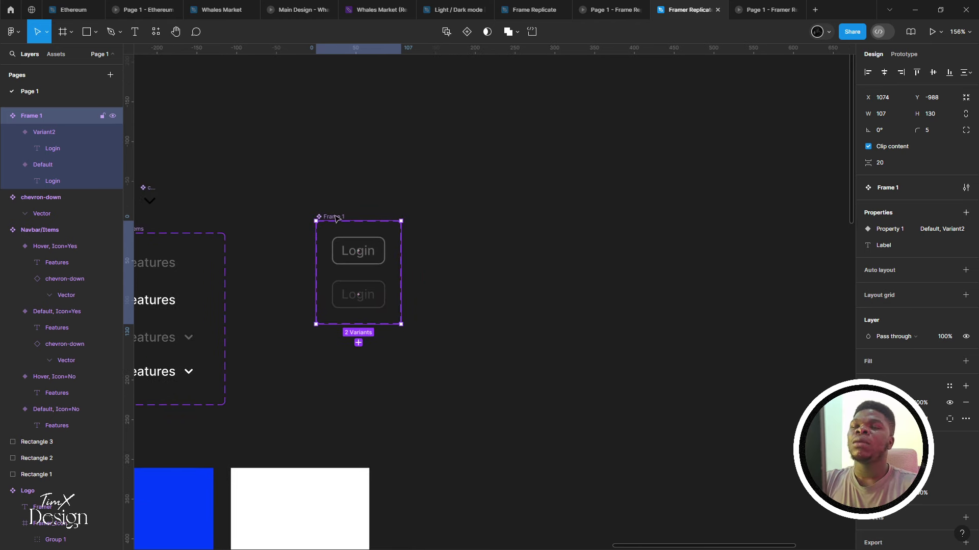
{"action": "left_click_drag", "start_coordinate": [334, 218], "coordinate": [352, 167]}
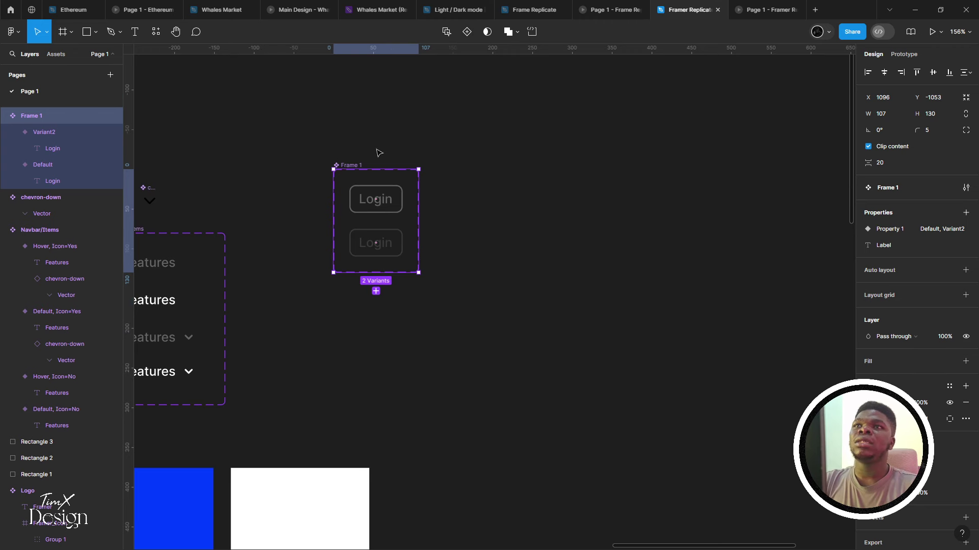
Rename the Login set's variant property to State and its Variant2 value to Hover
{"action": "left_click", "coordinate": [950, 228]}
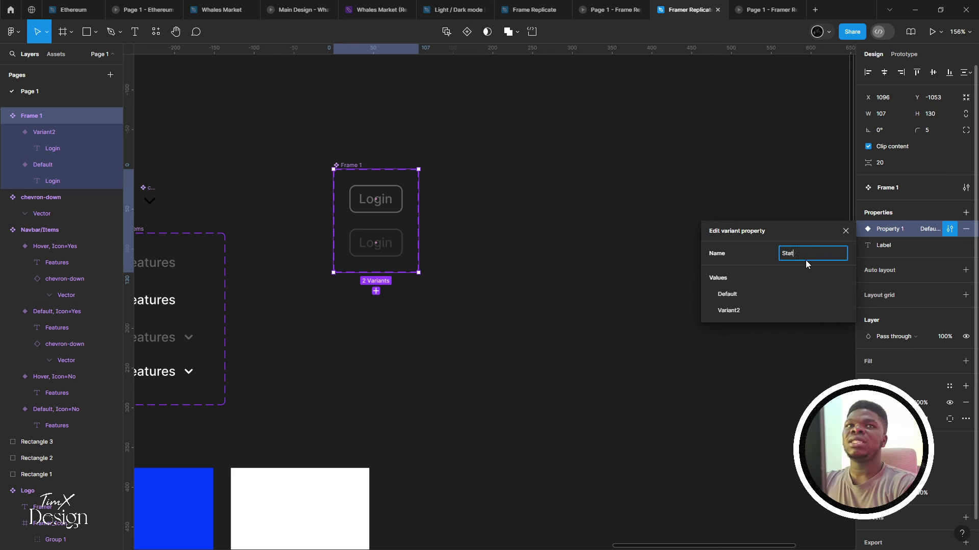
{"action": "type", "text": "State"}
{"action": "key", "text": "Return"}
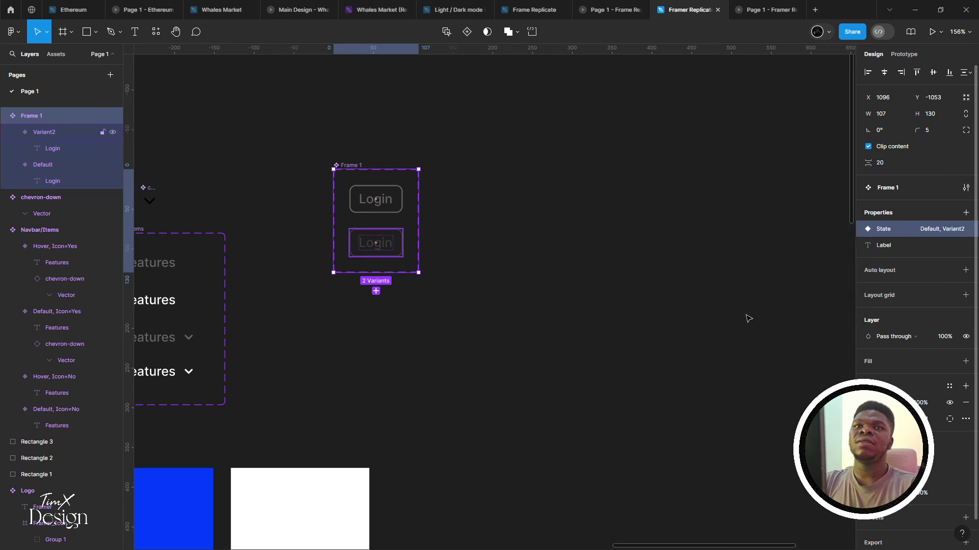
{"action": "left_click", "coordinate": [949, 229]}
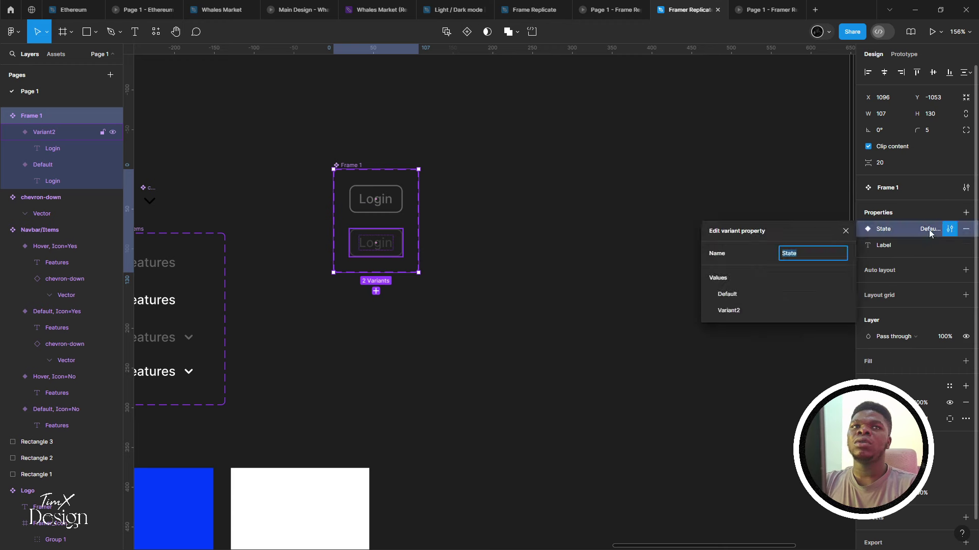
{"action": "double_click", "coordinate": [747, 311]}
{"action": "type", "text": "Hove"}
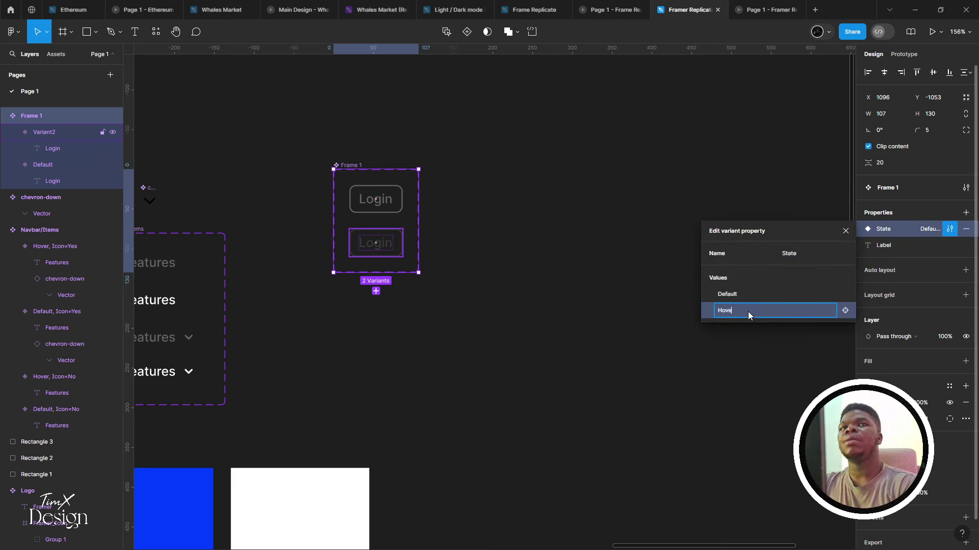
{"action": "type", "text": "r"}
{"action": "key", "text": "Return"}
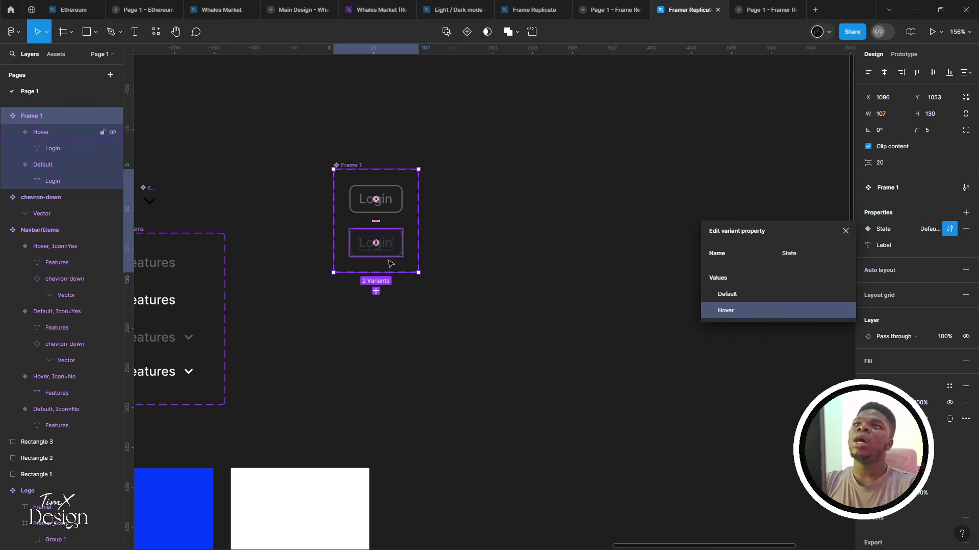
Add a third variant to the Login component set and create a variant property named Button Type for the set
{"action": "left_click", "coordinate": [376, 291]}
{"action": "scroll", "coordinate": [387, 285], "scroll_direction": "up", "scroll_amount": 2}
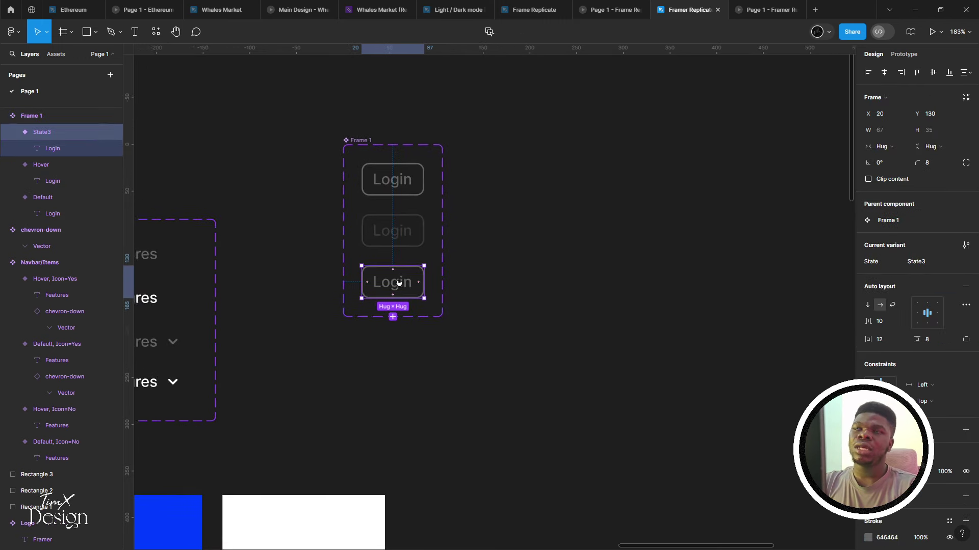
{"action": "left_click", "coordinate": [337, 148]}
{"action": "left_click", "coordinate": [371, 136]}
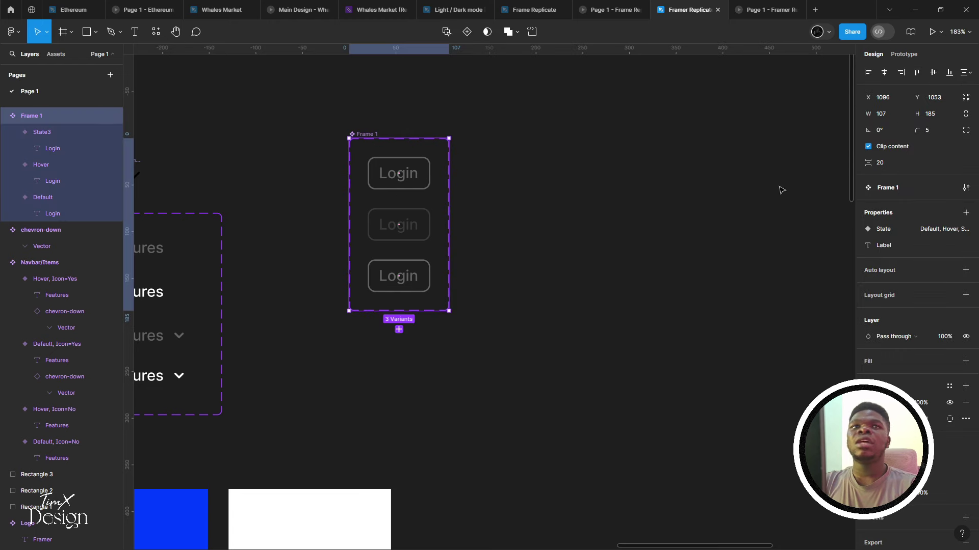
{"action": "left_click", "coordinate": [965, 213]}
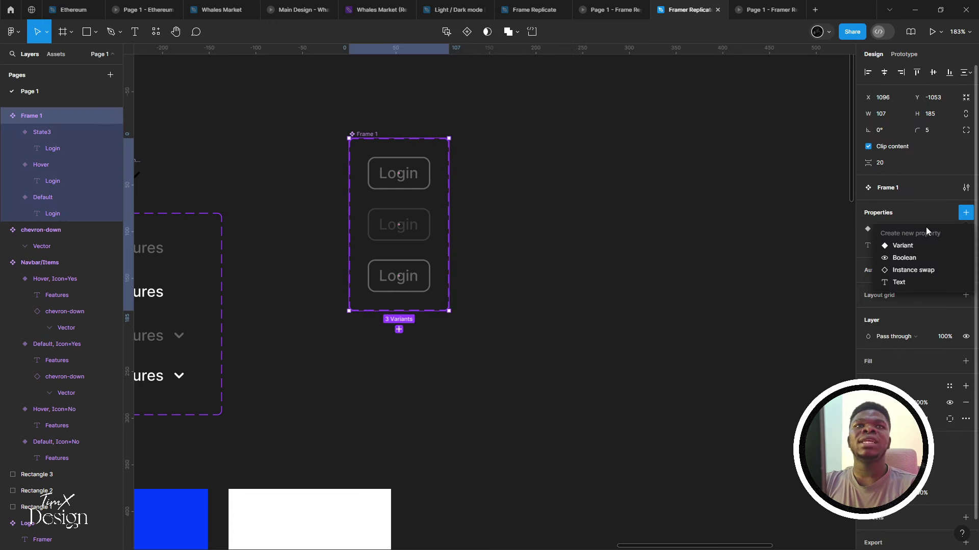
{"action": "left_click", "coordinate": [908, 245]}
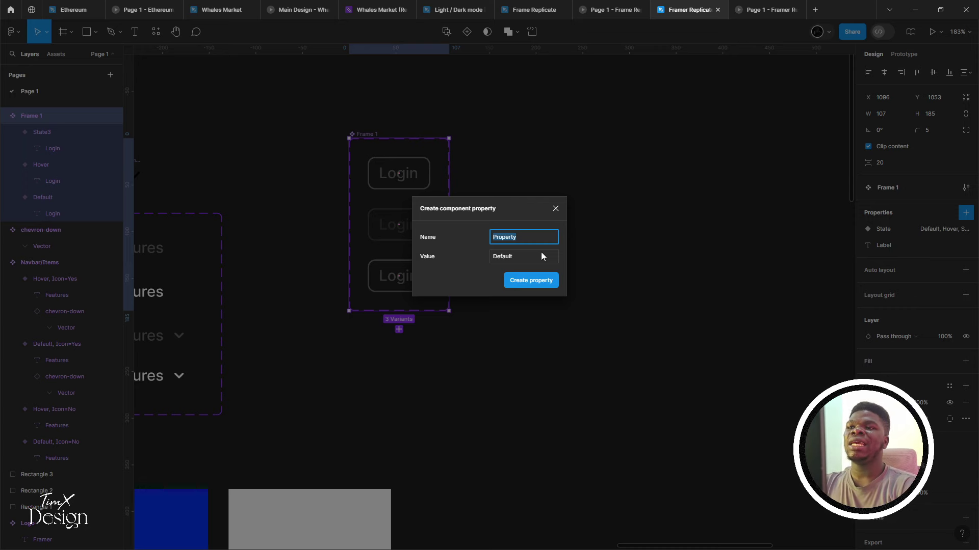
{"action": "type", "text": "Gradient"}
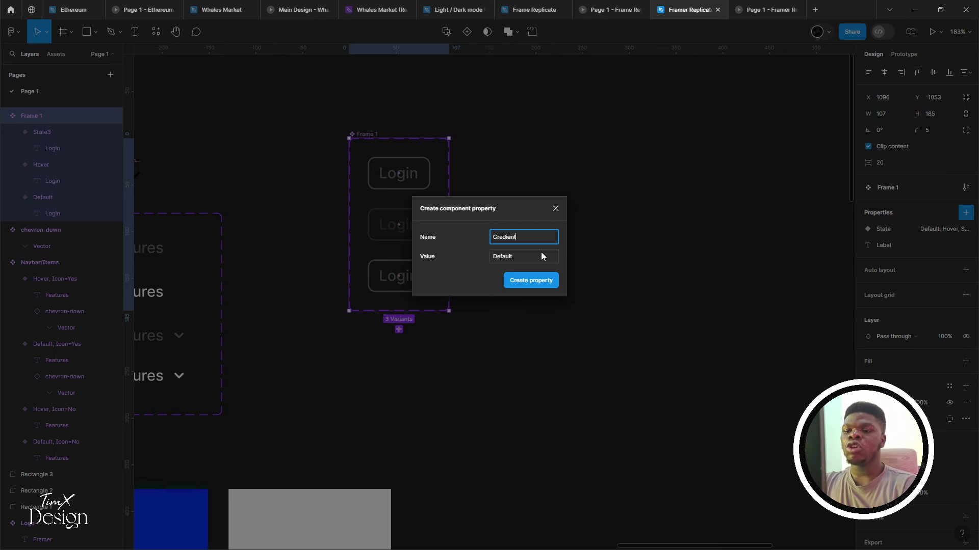
{"action": "key", "text": "ctrl+a"}
{"action": "type", "text": "Button"}
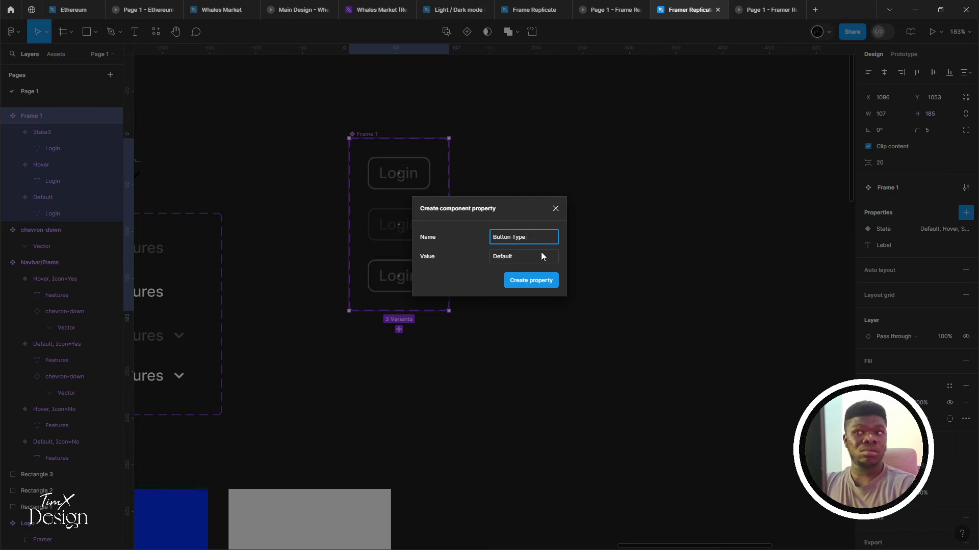
{"action": "key", "text": "Return"}
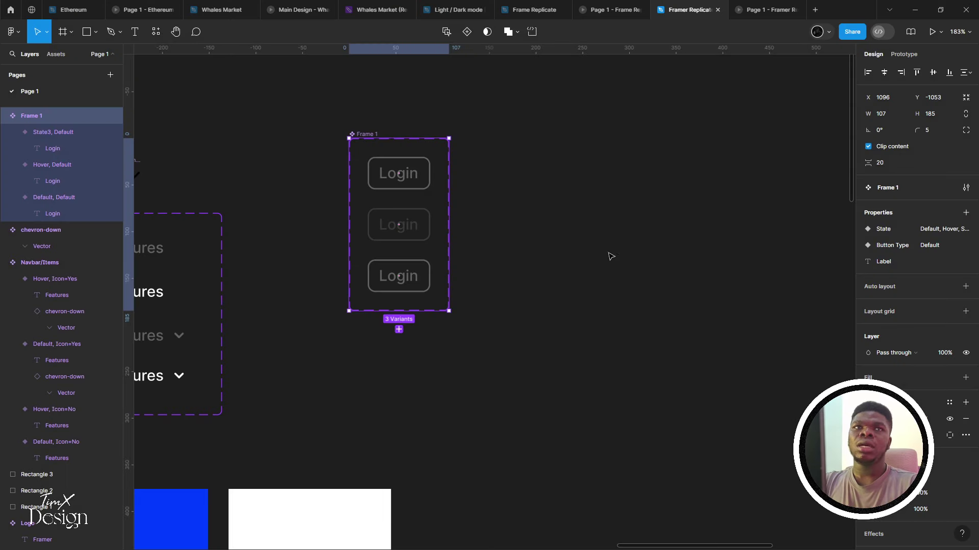
Rename the Button Type property's Default value to Outline
{"action": "left_click", "coordinate": [949, 246]}
{"action": "double_click", "coordinate": [741, 313]}
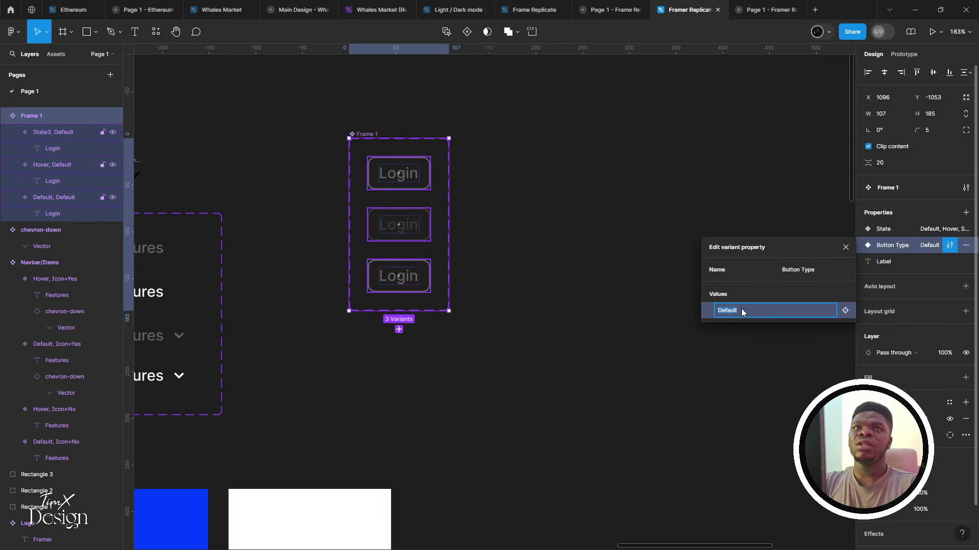
{"action": "type", "text": "outline"}
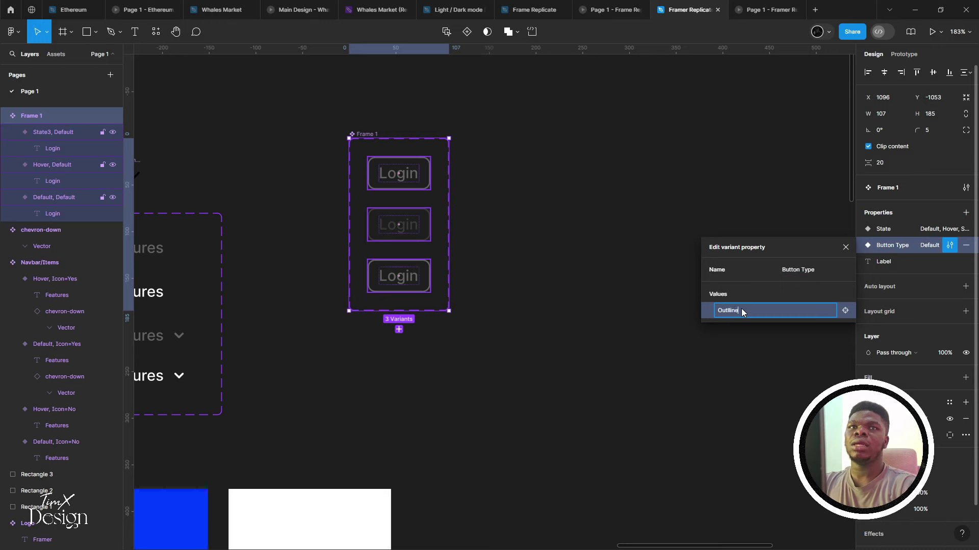
{"action": "key", "text": "ctrl+a"}
{"action": "type", "text": "Outline"}
{"action": "key", "text": "Return"}
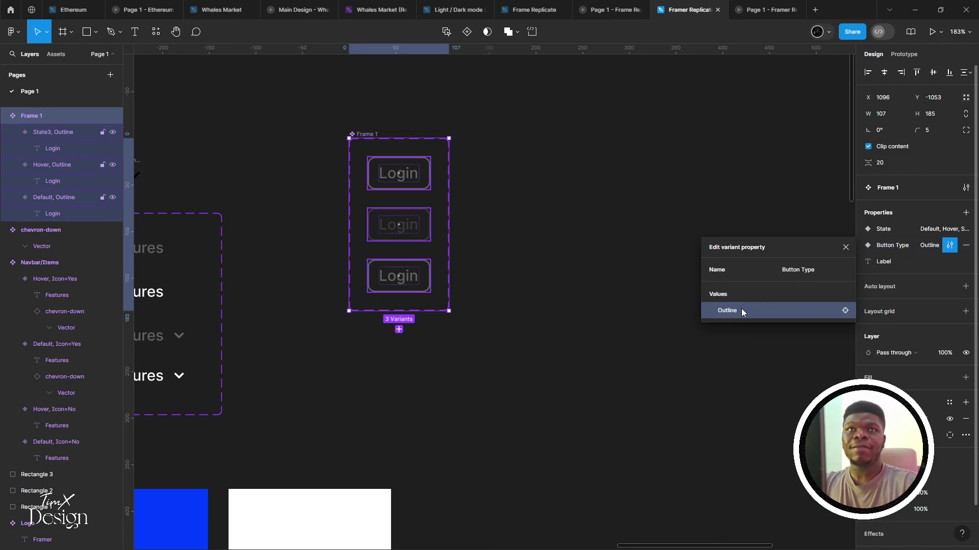
{"action": "left_click", "coordinate": [469, 207]}
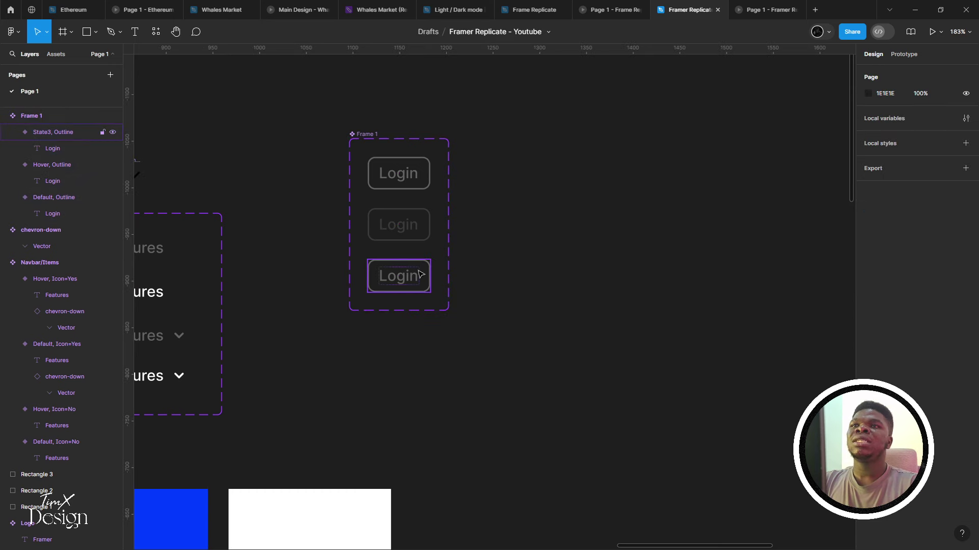
Give the third Login variant a new Button Type value named Gradient
{"action": "left_click", "coordinate": [420, 272]}
{"action": "left_click", "coordinate": [960, 279]}
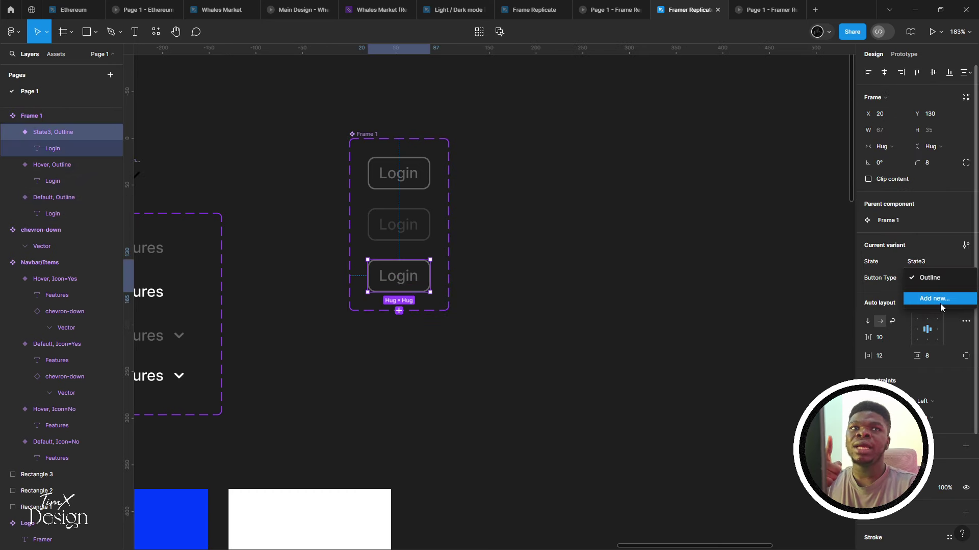
{"action": "left_click", "coordinate": [940, 304]}
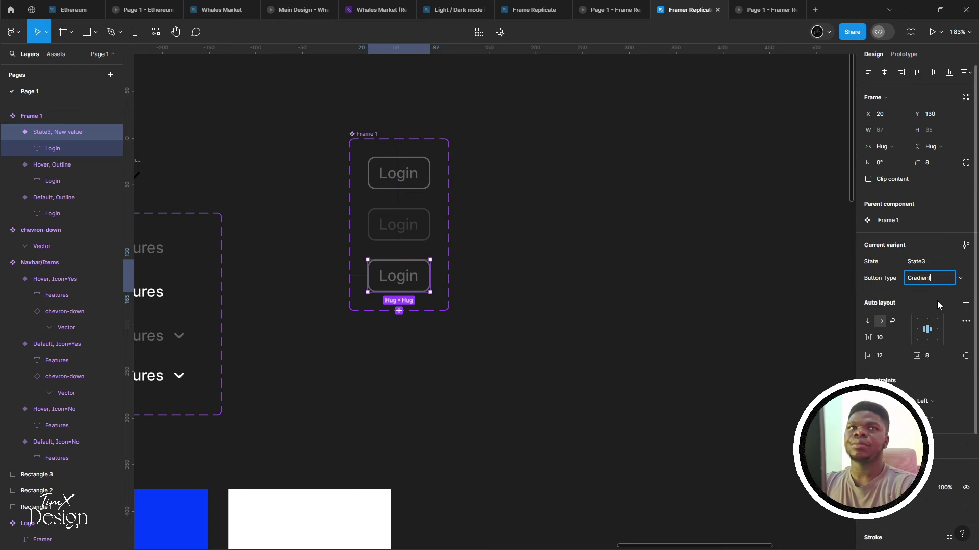
{"action": "key", "text": "Return"}
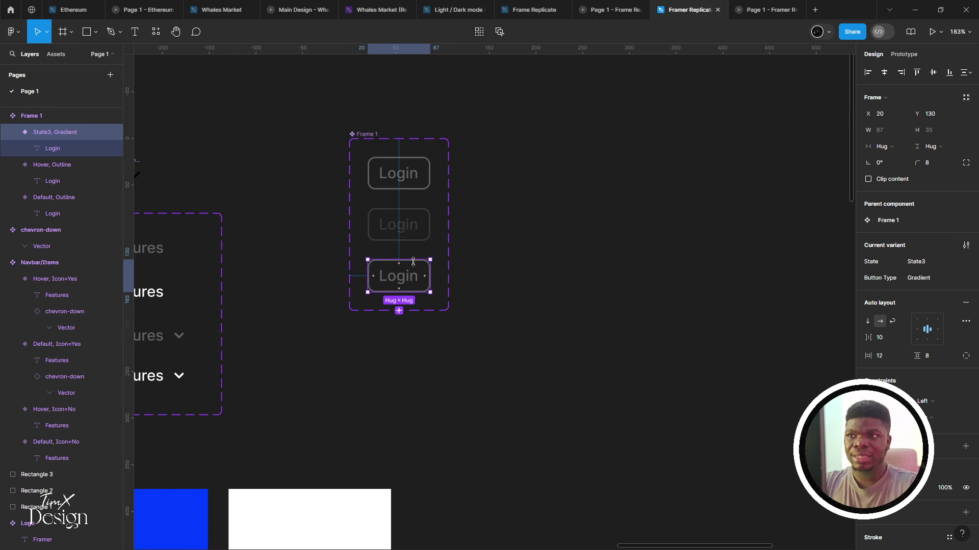
{"action": "scroll", "coordinate": [425, 263], "scroll_direction": "up", "scroll_amount": 5}
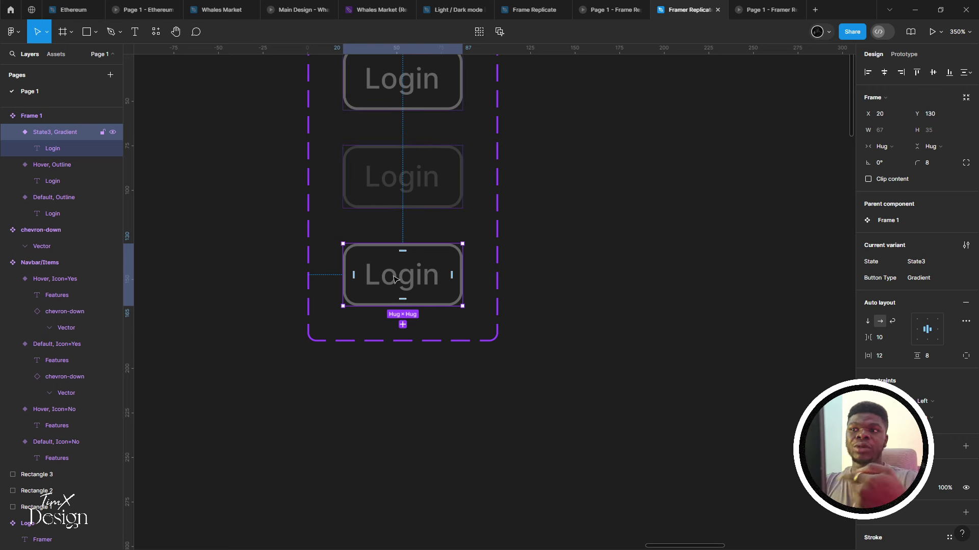
{"action": "key", "text": "shift+x"}
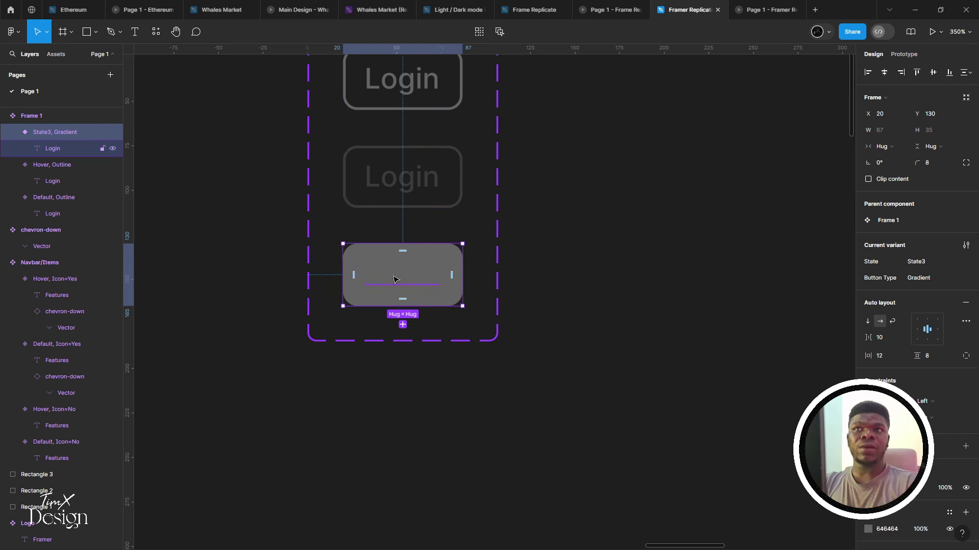
{"action": "key", "text": "ctrl+z"}
{"action": "right_click", "coordinate": [387, 275]}
{"action": "left_click", "coordinate": [933, 478]}
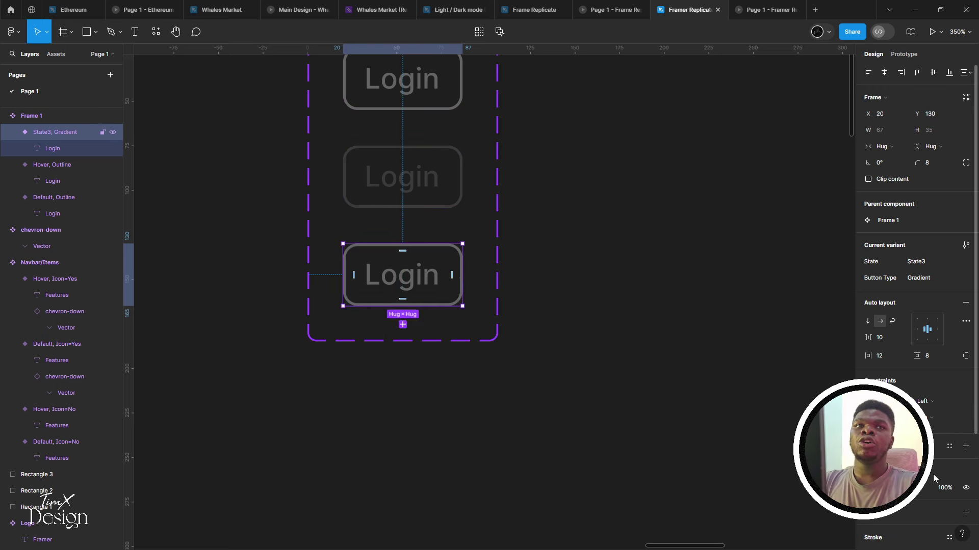
{"action": "scroll", "coordinate": [938, 482], "scroll_direction": "down", "scroll_amount": 1}
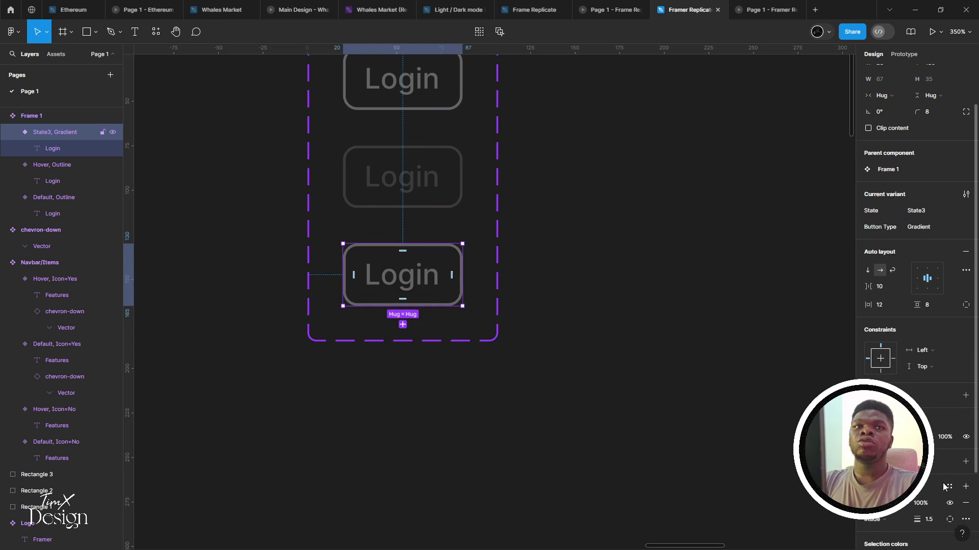
{"action": "left_click", "coordinate": [965, 503]}
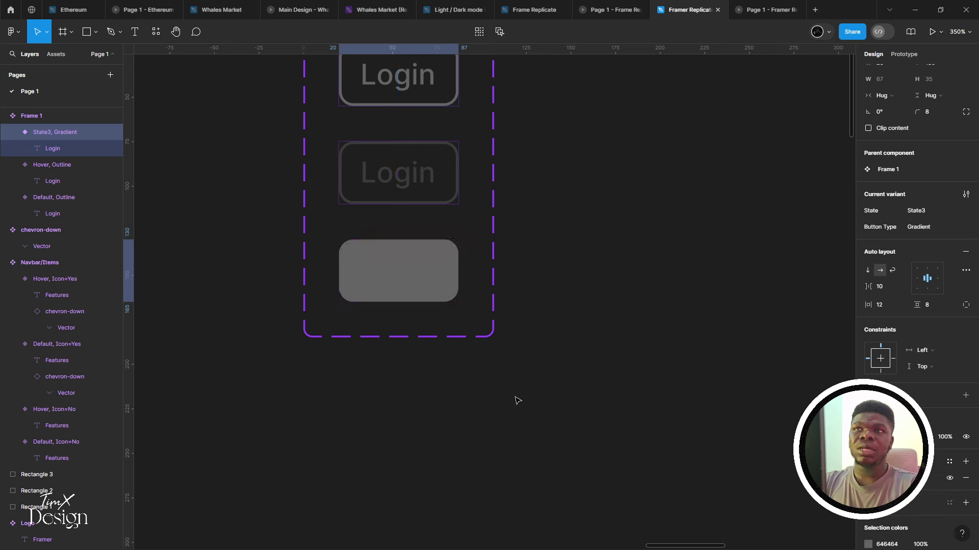
{"action": "scroll", "coordinate": [525, 378], "scroll_direction": "down", "scroll_amount": 2}
{"action": "key", "text": "ctrl+z"}
Remove the stroke from the Gradient variant and add a white FFFFFF fill
{"action": "scroll", "coordinate": [949, 475], "scroll_direction": "down", "scroll_amount": 2}
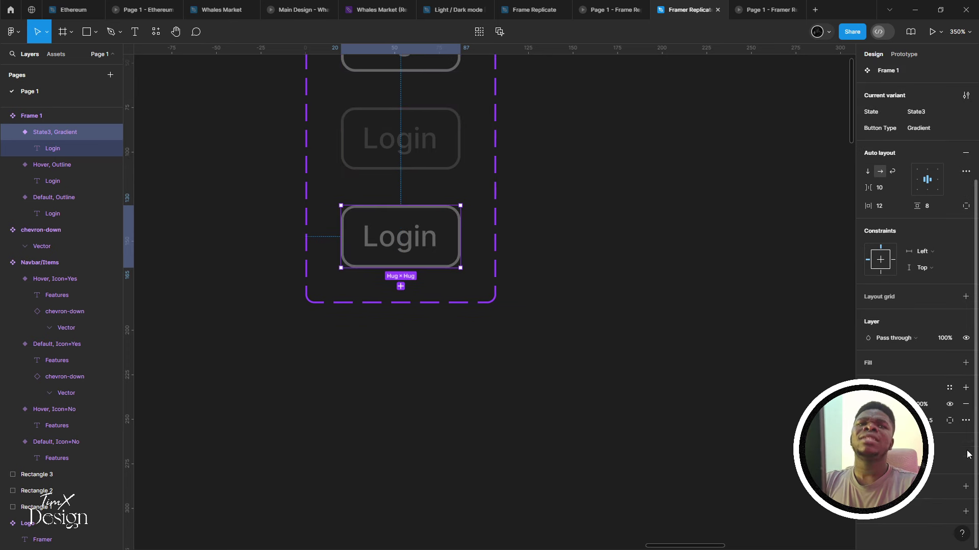
{"action": "left_click", "coordinate": [965, 405]}
{"action": "left_click", "coordinate": [965, 362]}
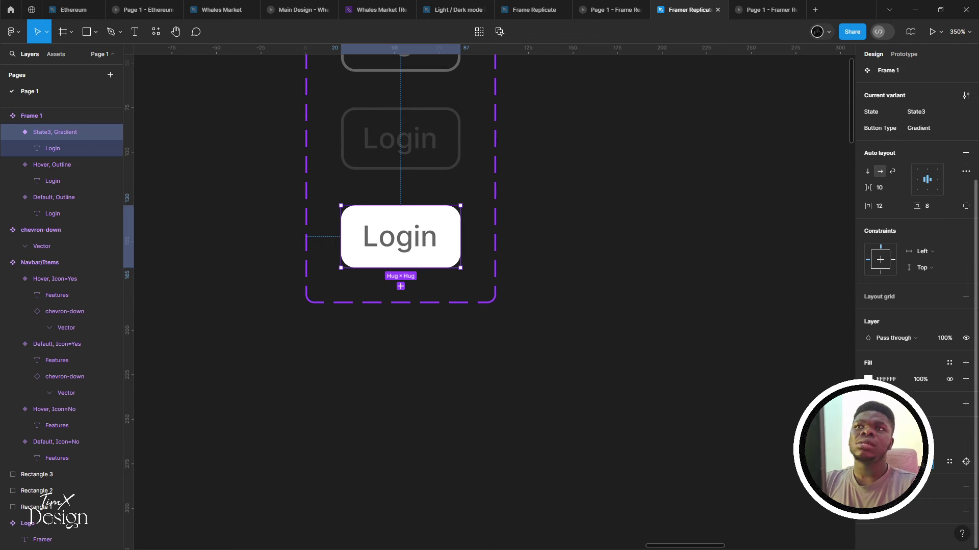
Recolour the Gradient variant's fill to 00A6FF by sampling the light blue swatch
{"action": "scroll", "coordinate": [365, 393], "scroll_direction": "up", "scroll_amount": 1}
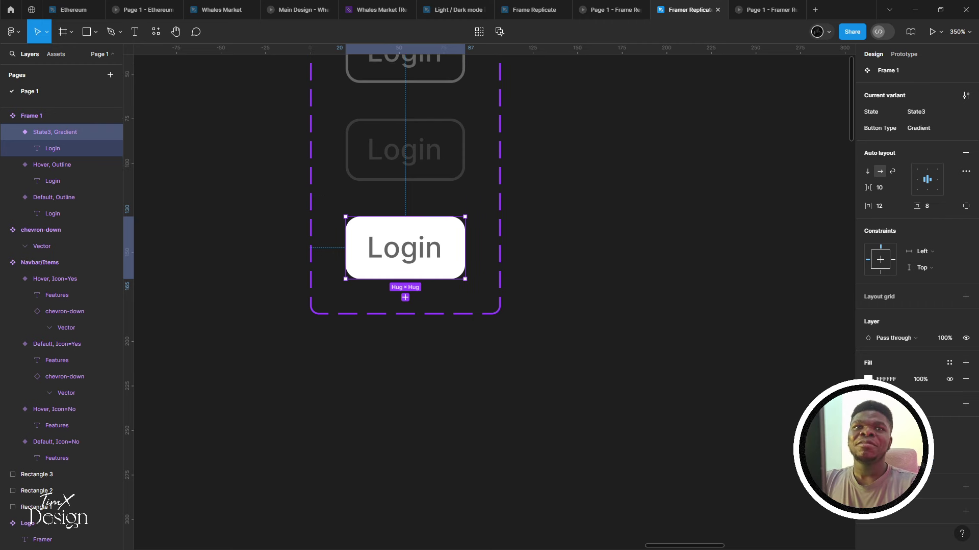
{"action": "double_click", "coordinate": [423, 250]}
{"action": "scroll", "coordinate": [438, 250], "scroll_direction": "left", "scroll_amount": 2}
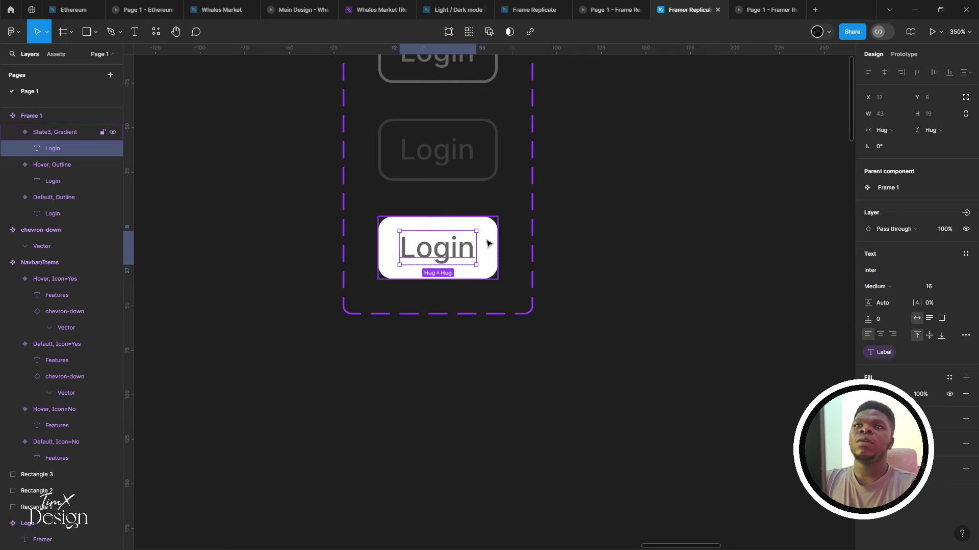
{"action": "key", "text": "Escape"}
{"action": "scroll", "coordinate": [487, 243], "scroll_direction": "down", "scroll_amount": 6}
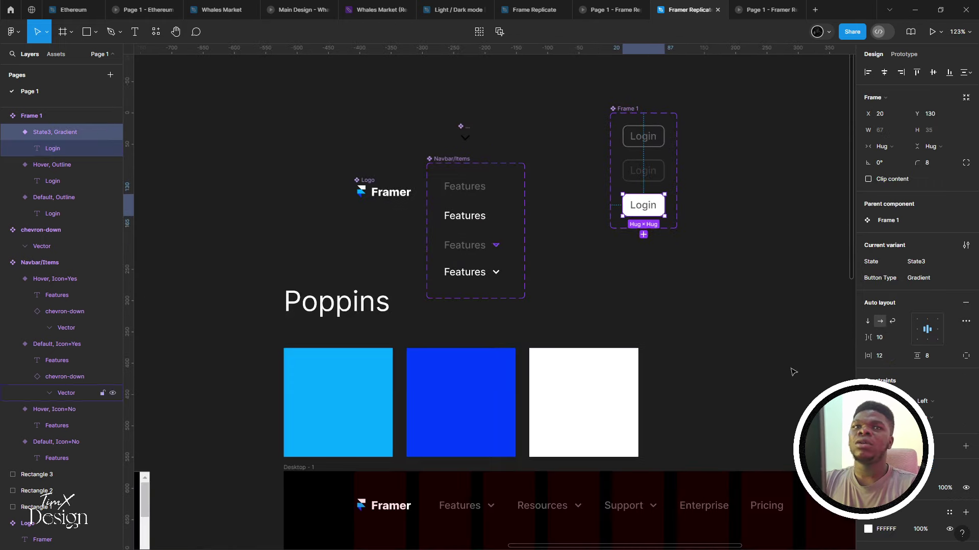
{"action": "scroll", "coordinate": [713, 377], "scroll_direction": "right", "scroll_amount": 3}
{"action": "left_click", "coordinate": [868, 529]}
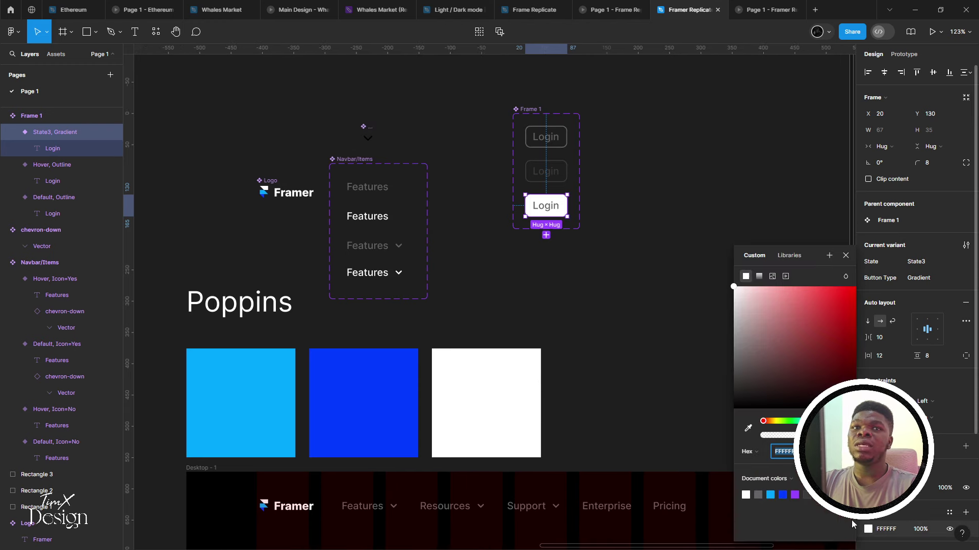
{"action": "left_click", "coordinate": [748, 428]}
{"action": "left_click", "coordinate": [250, 409]}
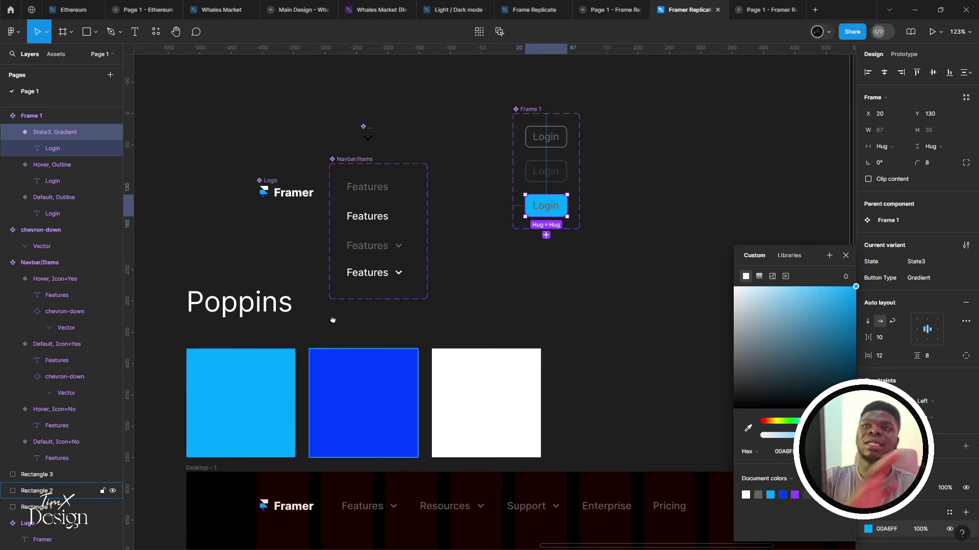
Examine the gradient colours of the Start for free button in the reference screenshot against the blue swatches
{"action": "scroll", "coordinate": [334, 311], "scroll_direction": "down", "scroll_amount": 5}
{"action": "scroll", "coordinate": [344, 295], "scroll_direction": "left", "scroll_amount": 5}
{"action": "scroll", "coordinate": [287, 330], "scroll_direction": "up", "scroll_amount": 2}
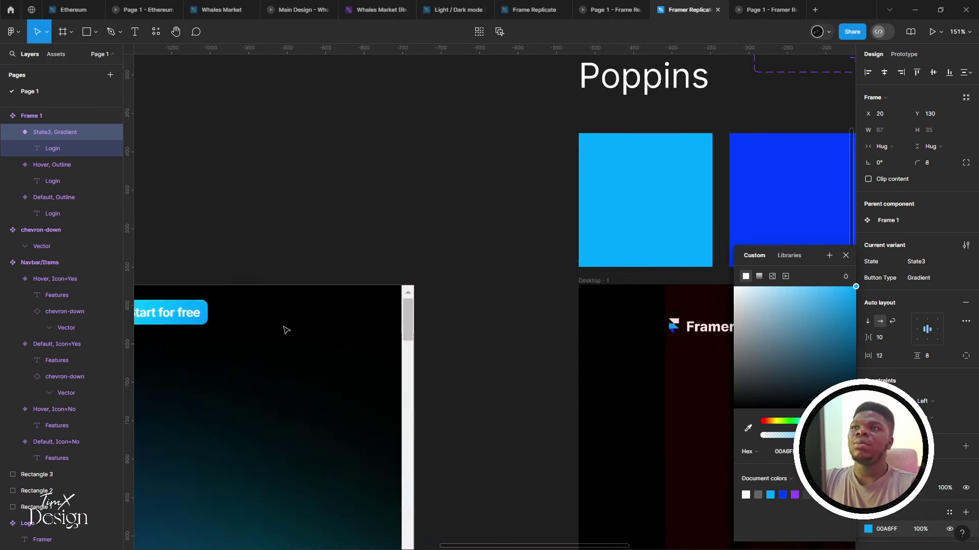
{"action": "scroll", "coordinate": [286, 330], "scroll_direction": "left", "scroll_amount": 3}
{"action": "scroll", "coordinate": [479, 286], "scroll_direction": "right", "scroll_amount": 2}
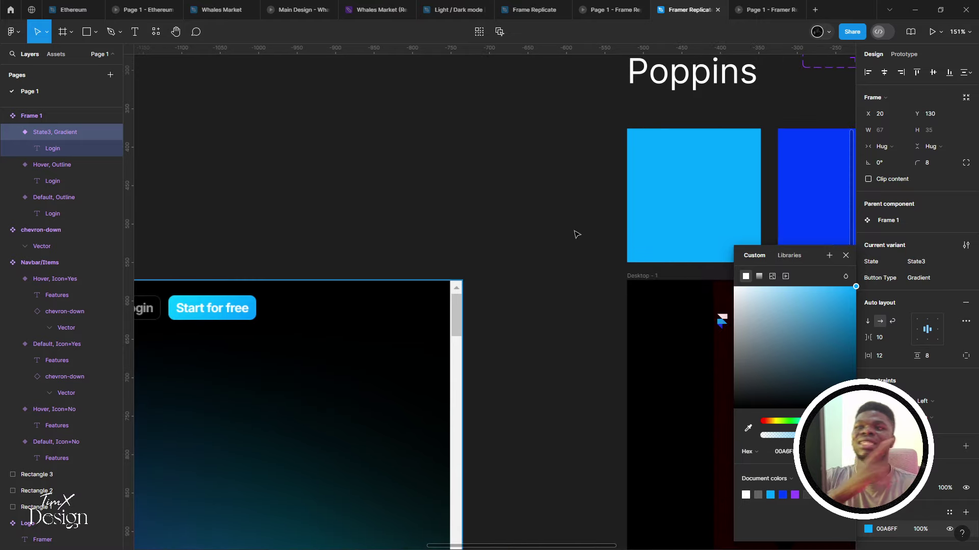
{"action": "left_click_drag", "start_coordinate": [576, 235], "coordinate": [340, 297]}
{"action": "left_click_drag", "start_coordinate": [530, 232], "coordinate": [353, 247]}
{"action": "left_click_drag", "start_coordinate": [507, 229], "coordinate": [425, 366]}
{"action": "left_click_drag", "start_coordinate": [488, 304], "coordinate": [502, 285]}
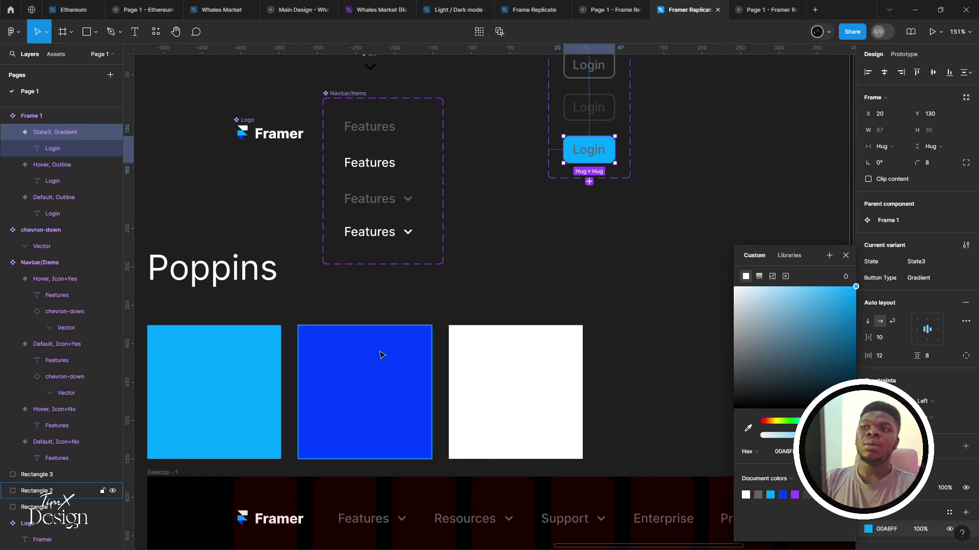
{"action": "left_click", "coordinate": [382, 355]}
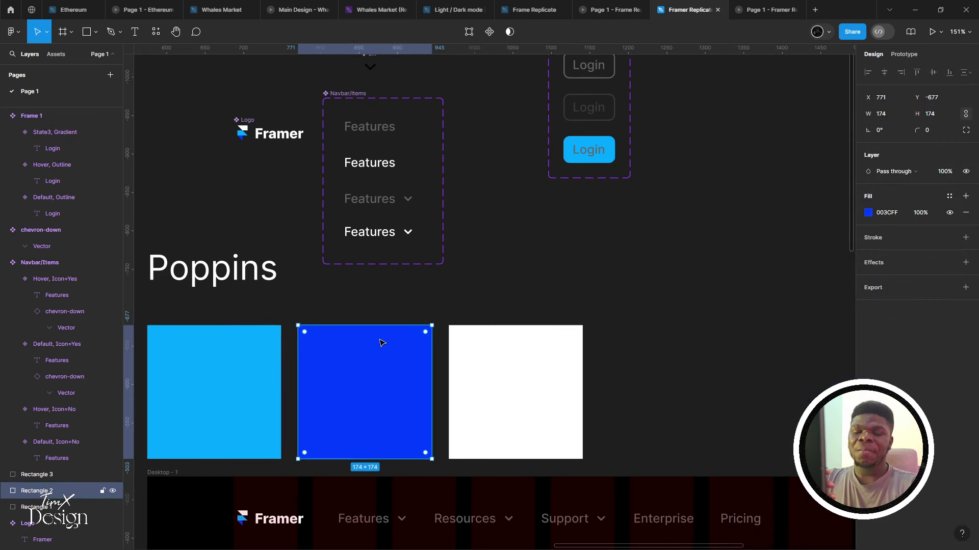
{"action": "scroll", "coordinate": [560, 255], "scroll_direction": "up", "scroll_amount": 1}
Set the Login text of the Gradient variant to white FFFFFF
{"action": "left_click", "coordinate": [586, 196]}
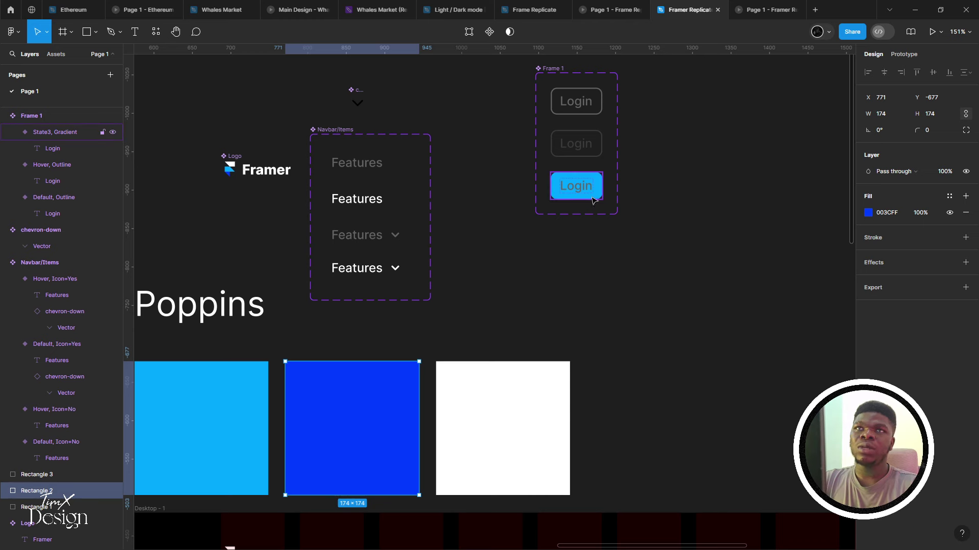
{"action": "scroll", "coordinate": [561, 178], "scroll_direction": "right", "scroll_amount": 1}
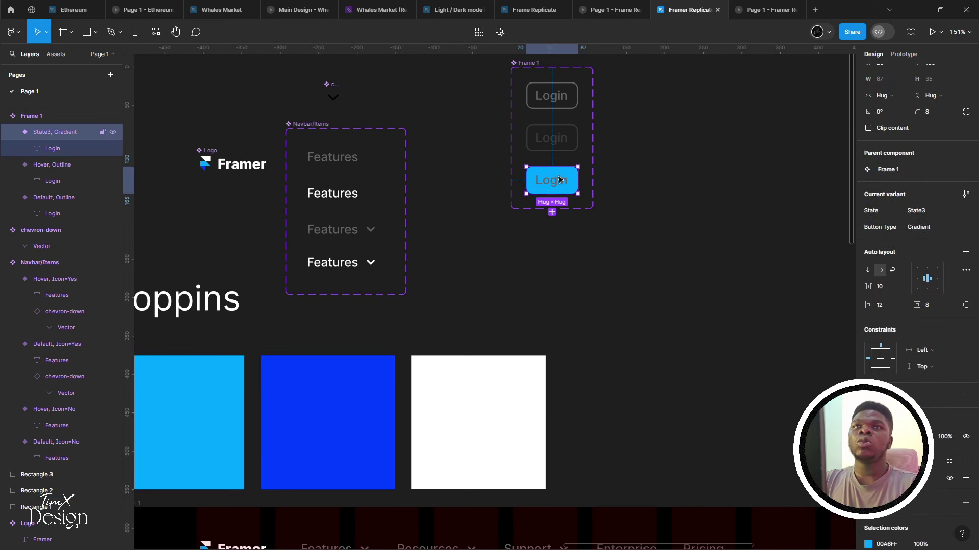
{"action": "scroll", "coordinate": [560, 180], "scroll_direction": "up", "scroll_amount": 3}
{"action": "scroll", "coordinate": [560, 180], "scroll_direction": "up", "scroll_amount": 4}
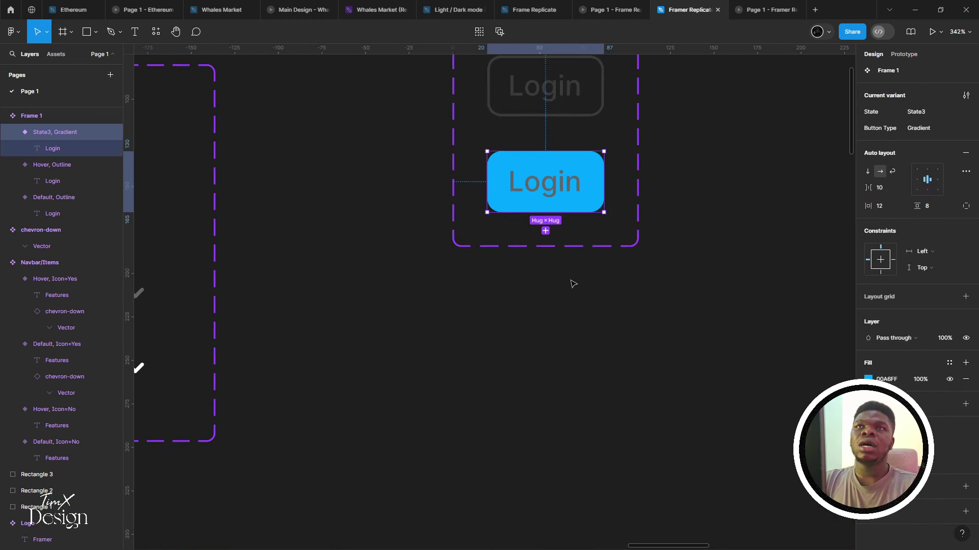
{"action": "double_click", "coordinate": [561, 199]}
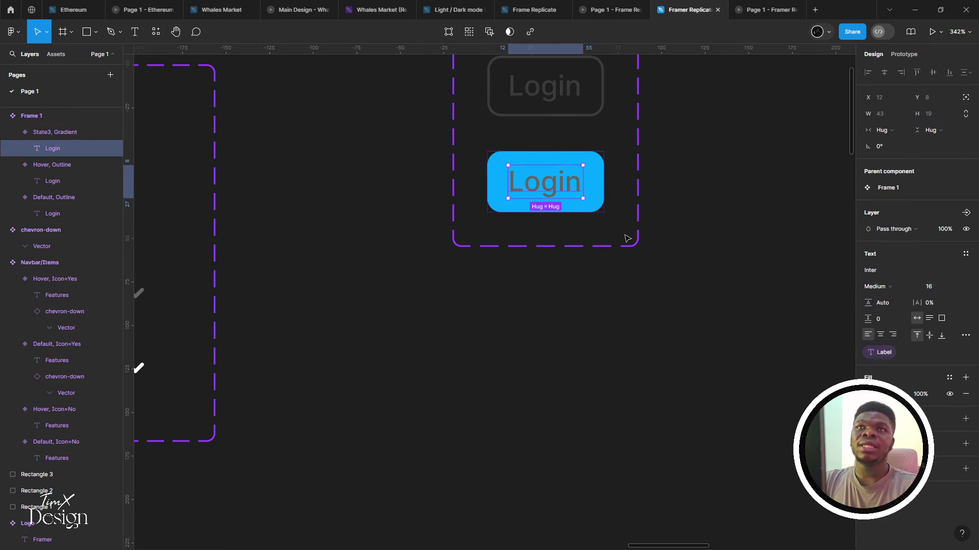
{"action": "left_click", "coordinate": [868, 394]}
{"action": "left_click_drag", "start_coordinate": [775, 327], "coordinate": [733, 286]}
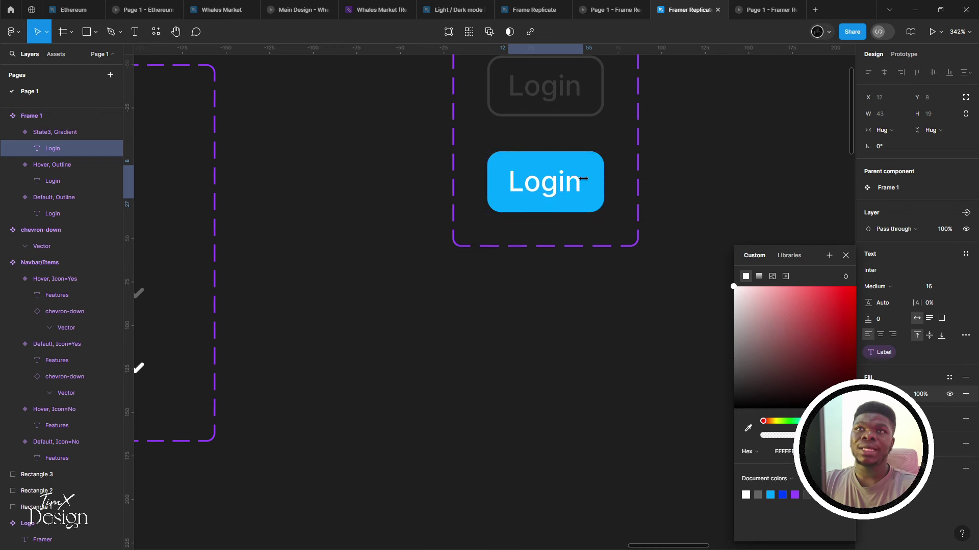
Convert the Gradient variant's fill to a linear gradient, rotate it to run horizontally and flip it so light blue starts at the button's left
{"action": "left_click", "coordinate": [595, 165]}
{"action": "left_click_drag", "start_coordinate": [591, 211], "coordinate": [604, 318]}
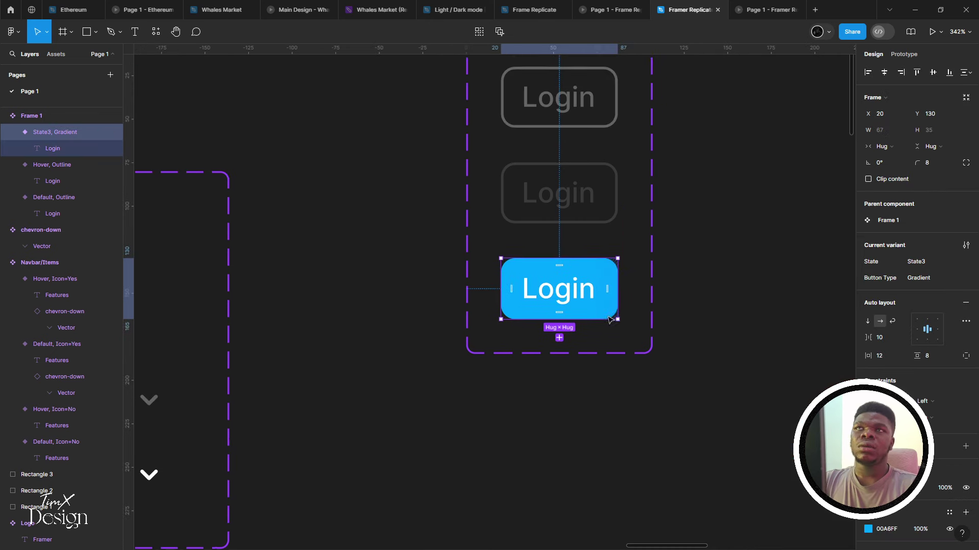
{"action": "scroll", "coordinate": [590, 319], "scroll_direction": "down", "scroll_amount": 6}
{"action": "scroll", "coordinate": [644, 341], "scroll_direction": "down", "scroll_amount": 3}
{"action": "scroll", "coordinate": [916, 306], "scroll_direction": "down", "scroll_amount": 1}
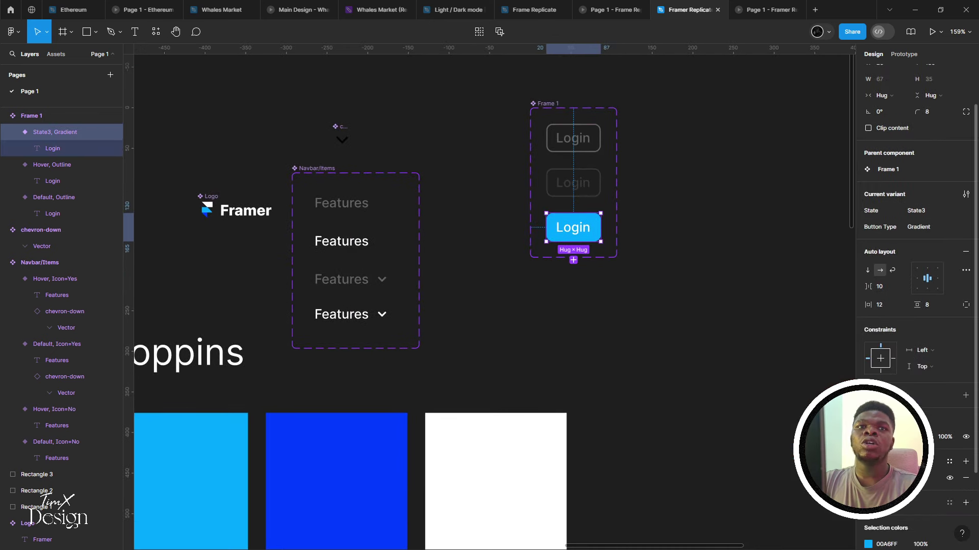
{"action": "left_click", "coordinate": [868, 479]}
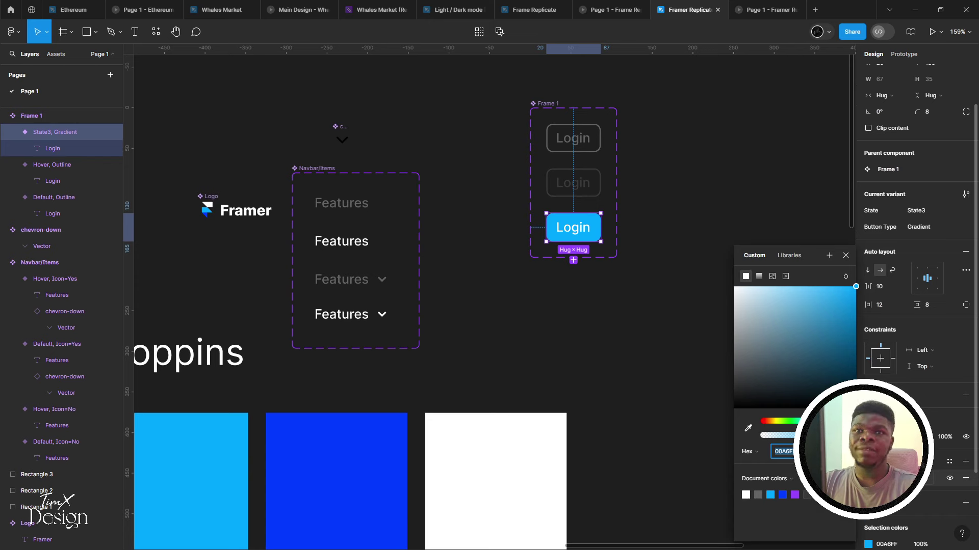
{"action": "left_click", "coordinate": [760, 274]}
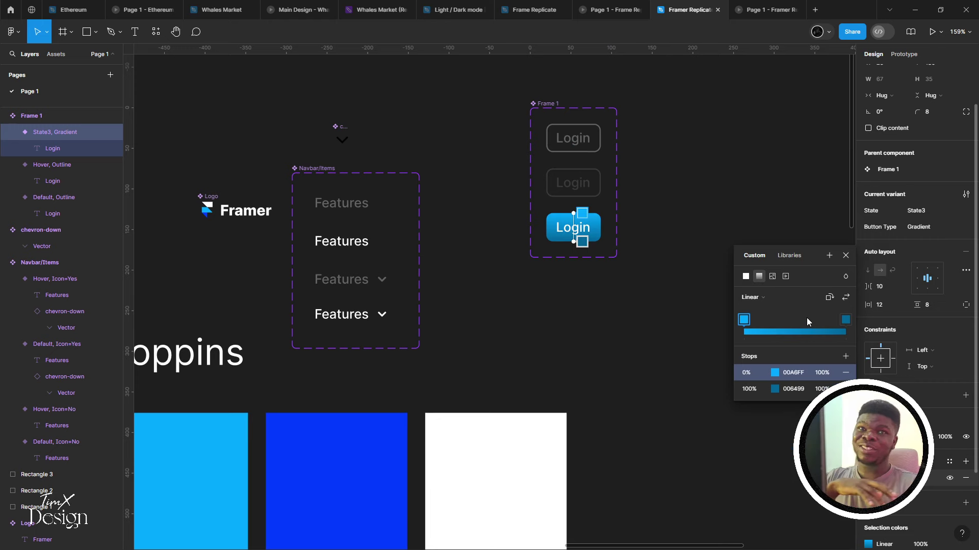
{"action": "left_click", "coordinate": [826, 301]}
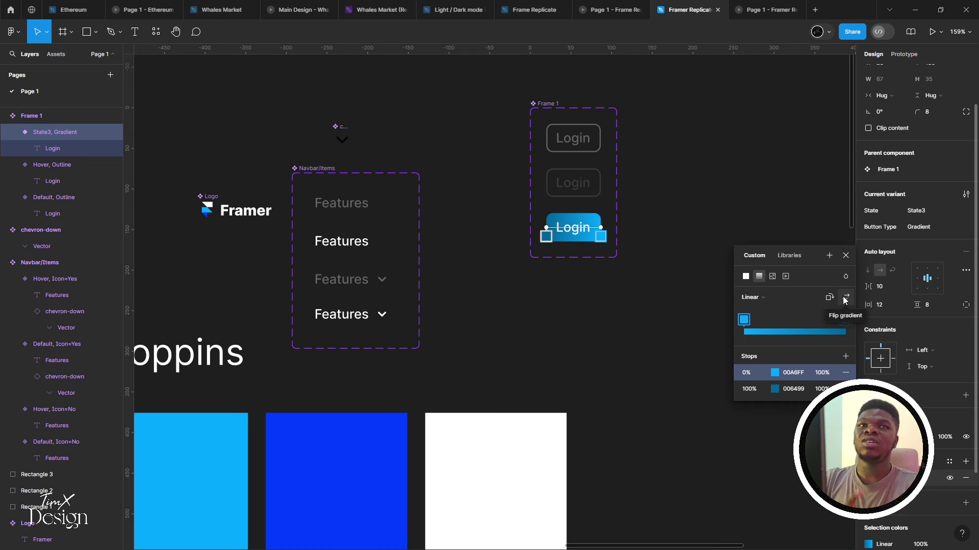
{"action": "left_click", "coordinate": [843, 301]}
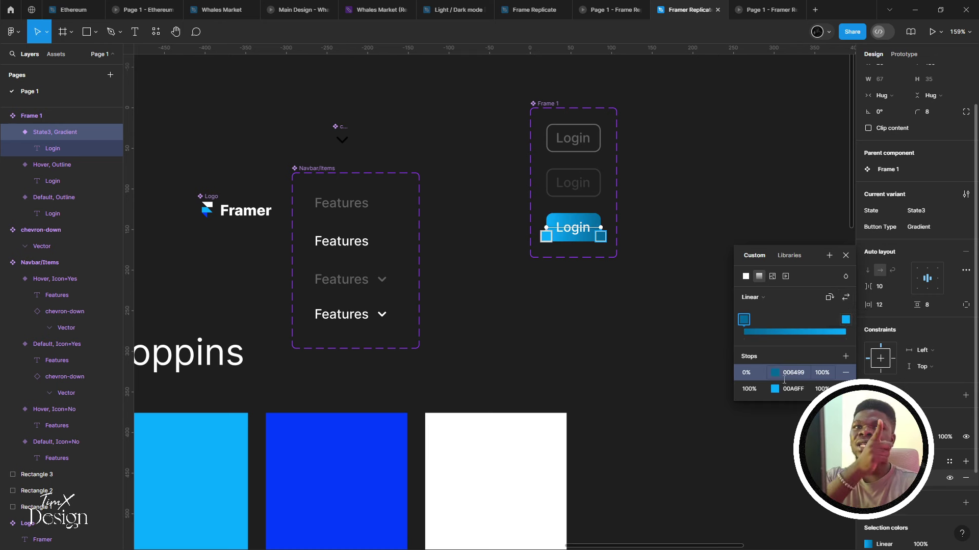
Set the gradient's 0% stop to 003CFF by sampling the dark blue swatch, and deselect the variant
{"action": "left_click", "coordinate": [775, 374]}
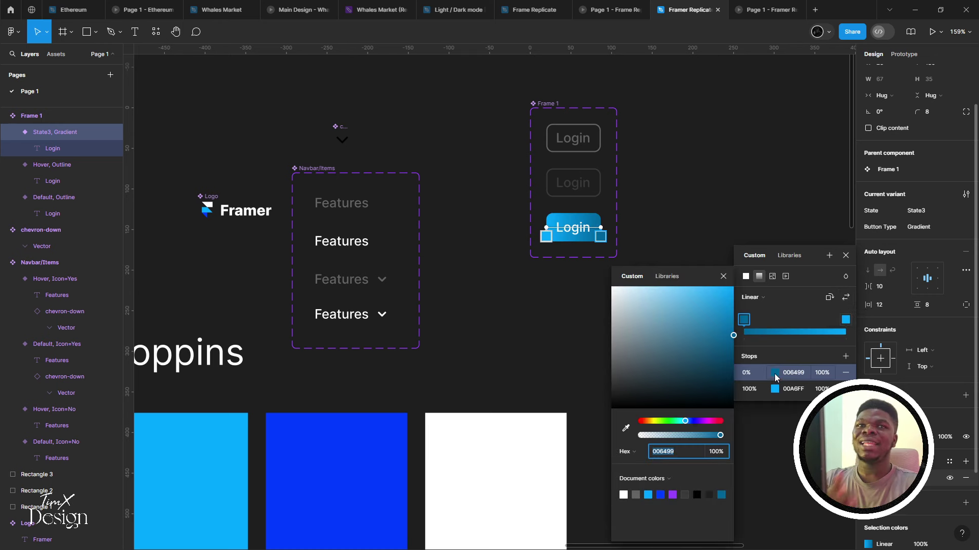
{"action": "left_click", "coordinate": [626, 431]}
{"action": "left_click", "coordinate": [367, 455]}
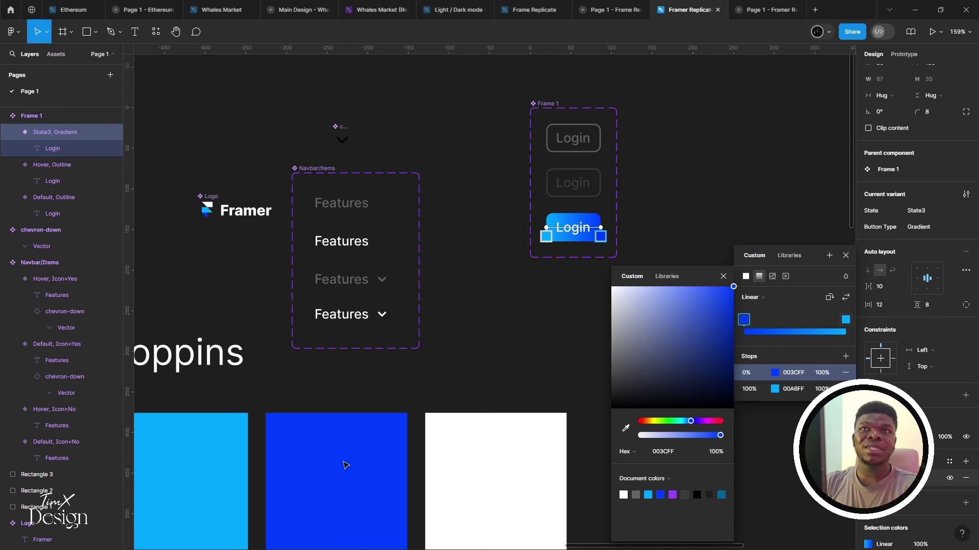
{"action": "scroll", "coordinate": [344, 462], "scroll_direction": "right", "scroll_amount": 1}
{"action": "left_click", "coordinate": [433, 363]}
{"action": "left_click", "coordinate": [448, 345]}
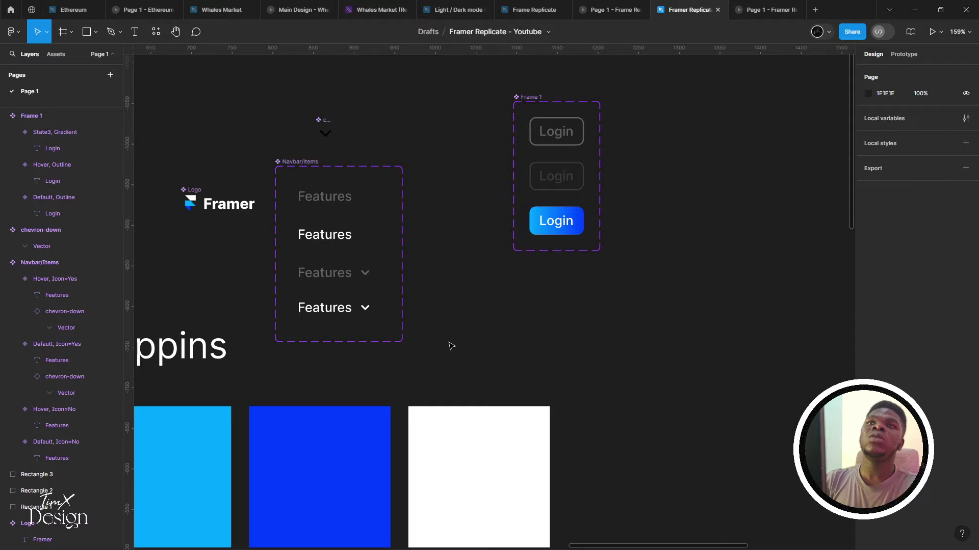
{"action": "scroll", "coordinate": [448, 345], "scroll_direction": "down", "scroll_amount": 4}
{"action": "left_click_drag", "start_coordinate": [437, 387], "coordinate": [703, 328]}
{"action": "scroll", "coordinate": [752, 319], "scroll_direction": "up", "scroll_amount": 5, "text": "ctrl"}
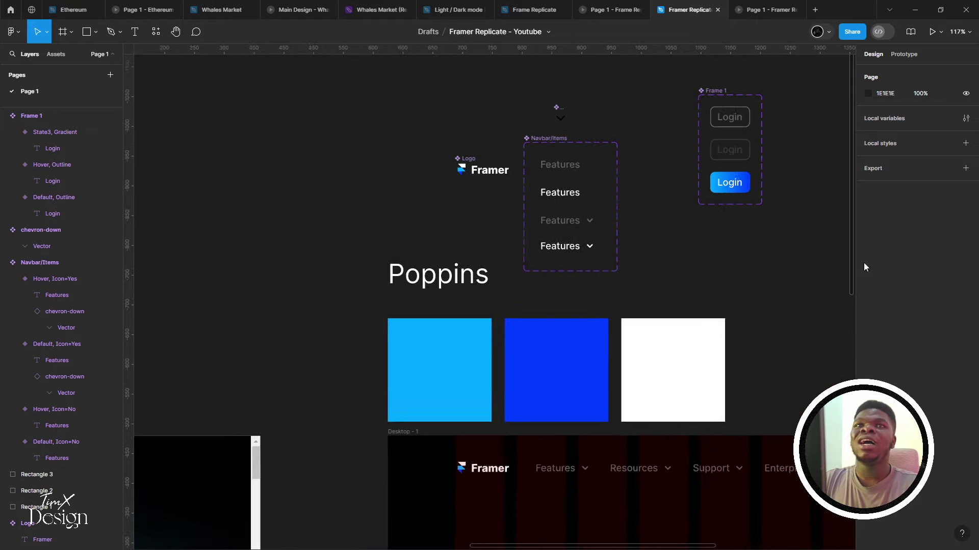
{"action": "scroll", "coordinate": [678, 284], "scroll_direction": "up", "scroll_amount": 1, "text": "ctrl"}
{"action": "scroll", "coordinate": [607, 284], "scroll_direction": "right", "scroll_amount": 2}
{"action": "left_click", "coordinate": [631, 203]}
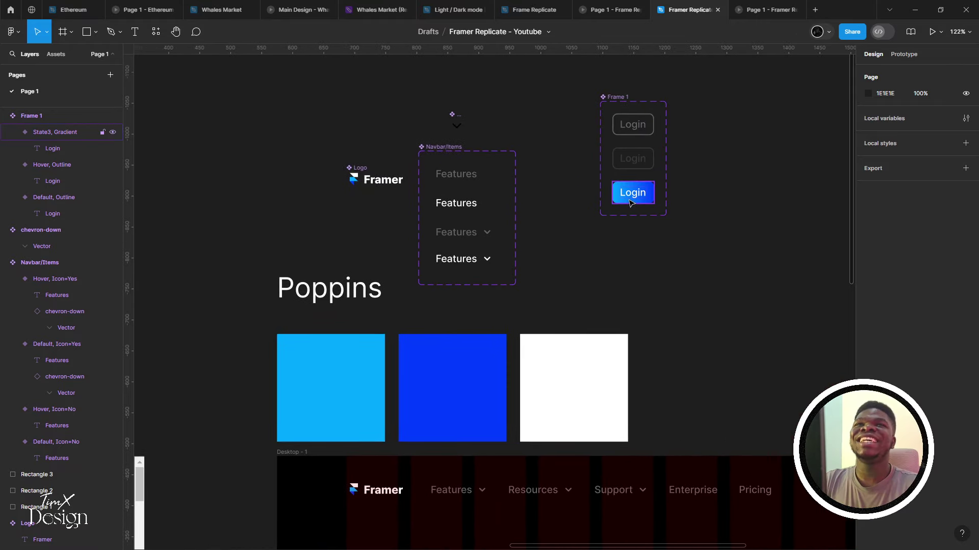
{"action": "left_click", "coordinate": [631, 203]}
{"action": "left_click_drag", "start_coordinate": [616, 249], "coordinate": [505, 275]}
{"action": "scroll", "coordinate": [505, 274], "scroll_direction": "down", "scroll_amount": 2, "text": "ctrl"}
{"action": "scroll", "coordinate": [503, 276], "scroll_direction": "down", "scroll_amount": 3}
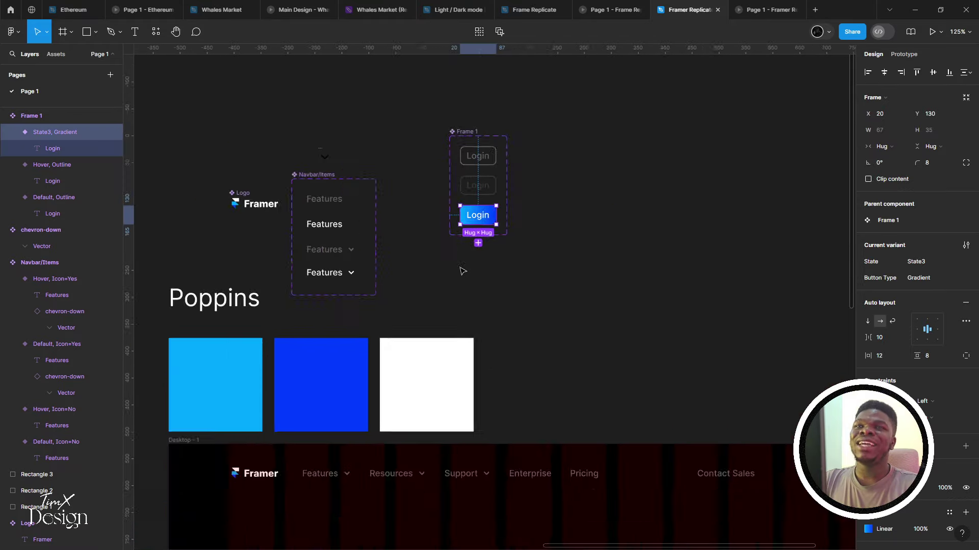
{"action": "scroll", "coordinate": [437, 180], "scroll_direction": "up", "scroll_amount": 1}
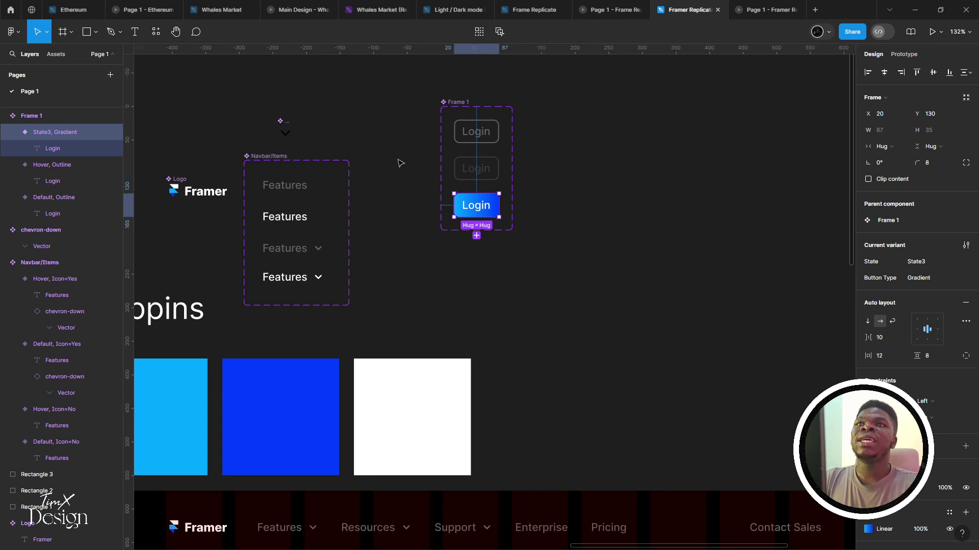
{"action": "left_click", "coordinate": [477, 117]}
{"action": "scroll", "coordinate": [479, 120], "scroll_direction": "up", "scroll_amount": 2}
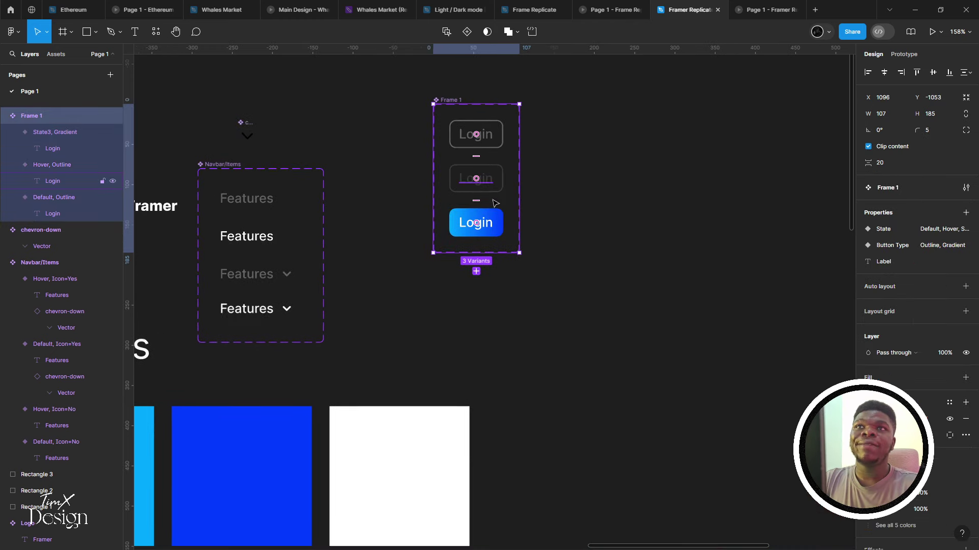
Add a new variant from the Gradient variant and move it up to Y 175, closer to the original
{"action": "left_click", "coordinate": [474, 223]}
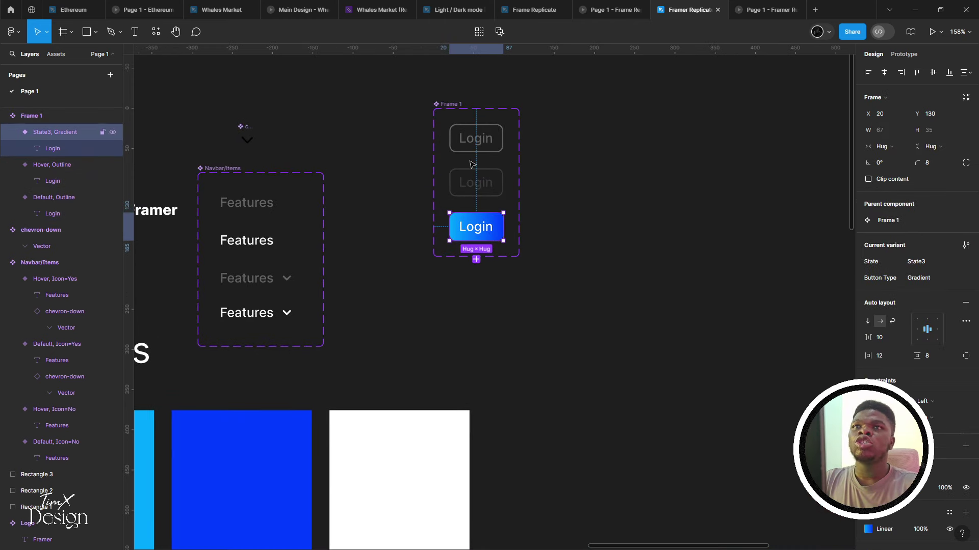
{"action": "left_click", "coordinate": [476, 260]}
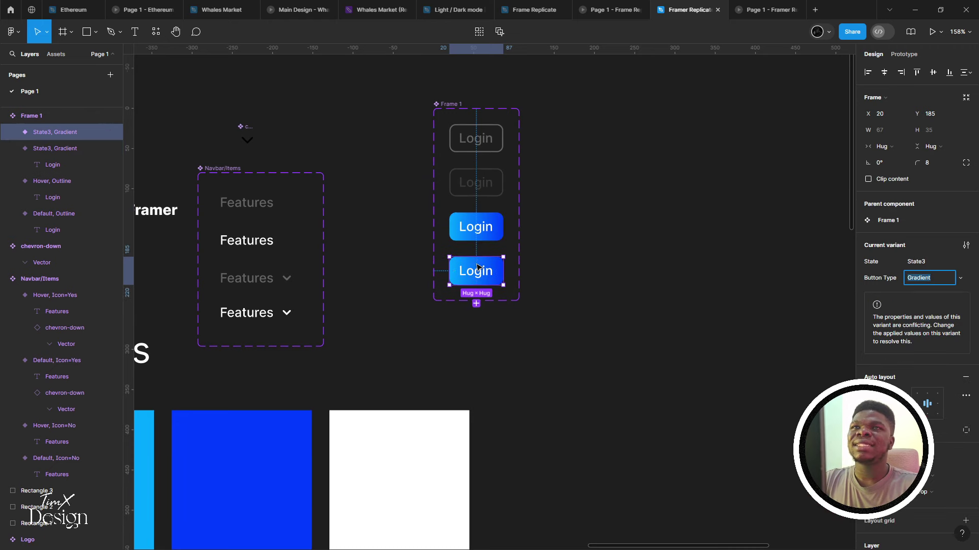
{"action": "left_click_drag", "start_coordinate": [479, 273], "coordinate": [480, 263]}
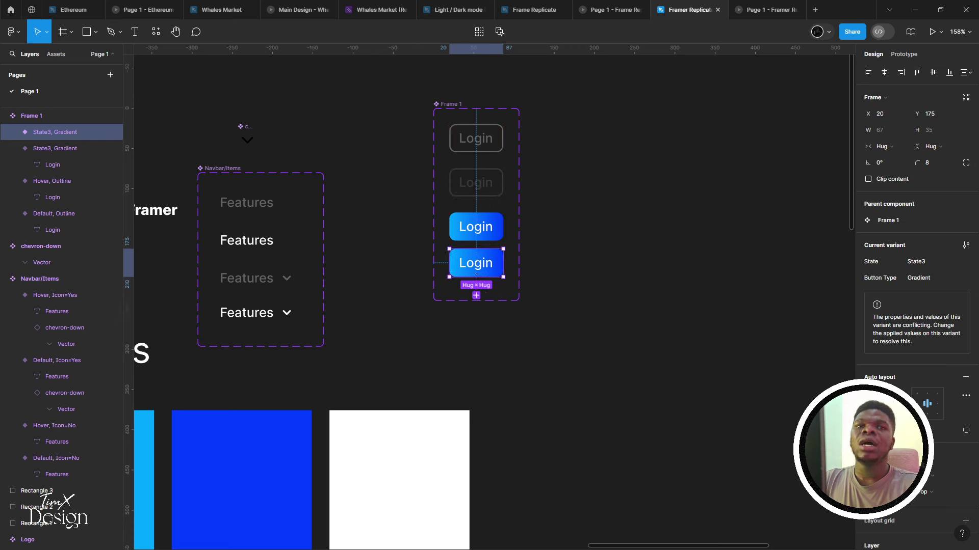
Set the gradient fill opacity of the lower gradient variant to 70%, trying 50% first
{"action": "scroll", "coordinate": [912, 306], "scroll_direction": "down", "scroll_amount": 5}
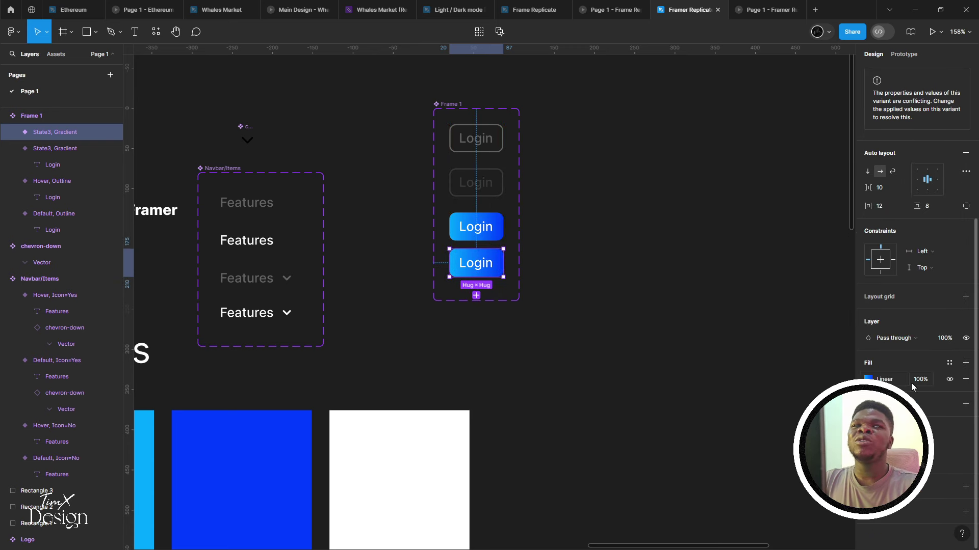
{"action": "left_click", "coordinate": [919, 381]}
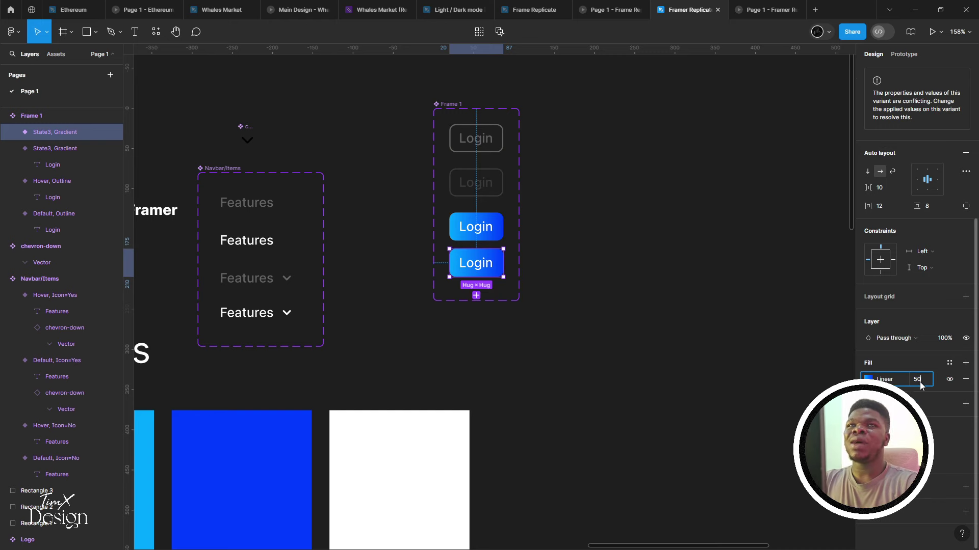
{"action": "type", "text": "50"}
{"action": "key", "text": "Return"}
{"action": "left_click", "coordinate": [919, 381]}
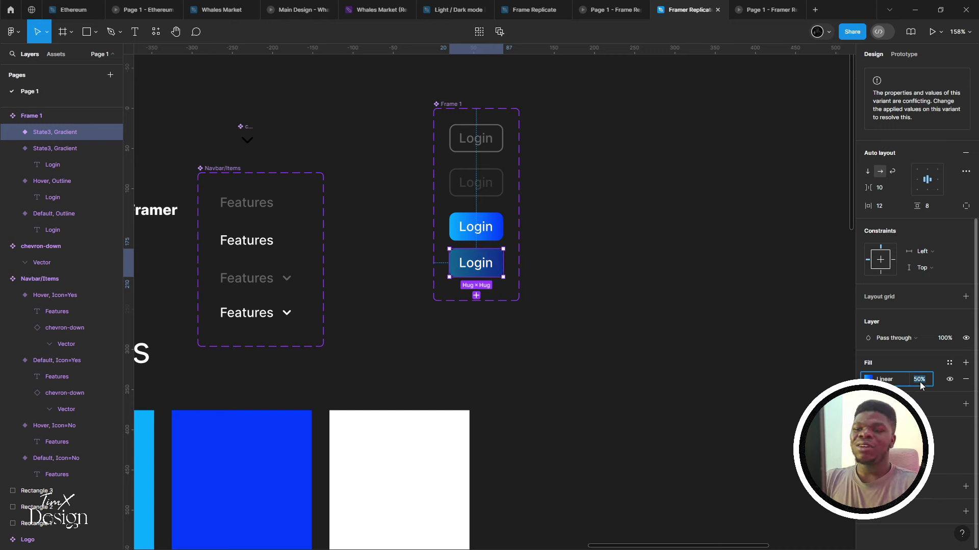
{"action": "type", "text": "70"}
{"action": "key", "text": "Return"}
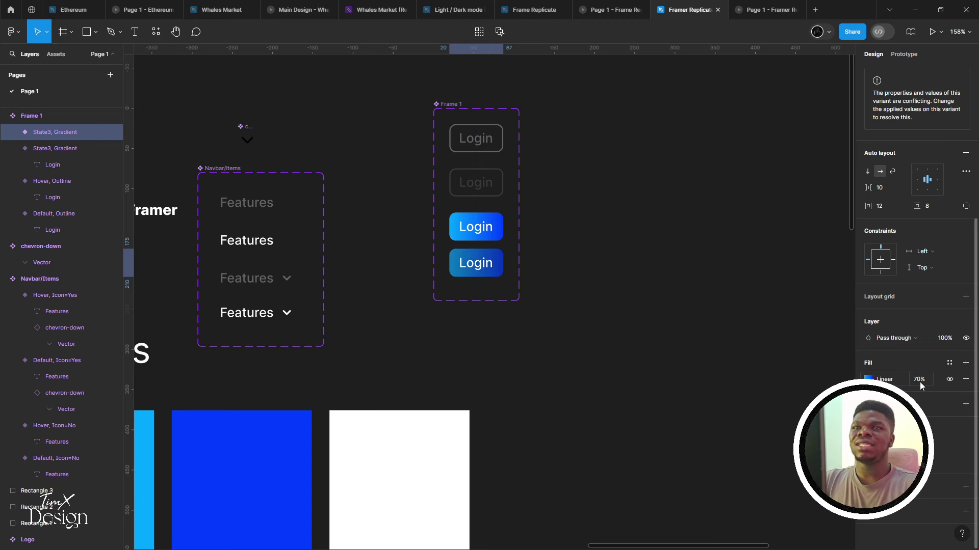
Set the fill opacity of the lower gradient variant's Login text to 70% and deselect it
{"action": "scroll", "coordinate": [648, 428], "scroll_direction": "down", "scroll_amount": 1}
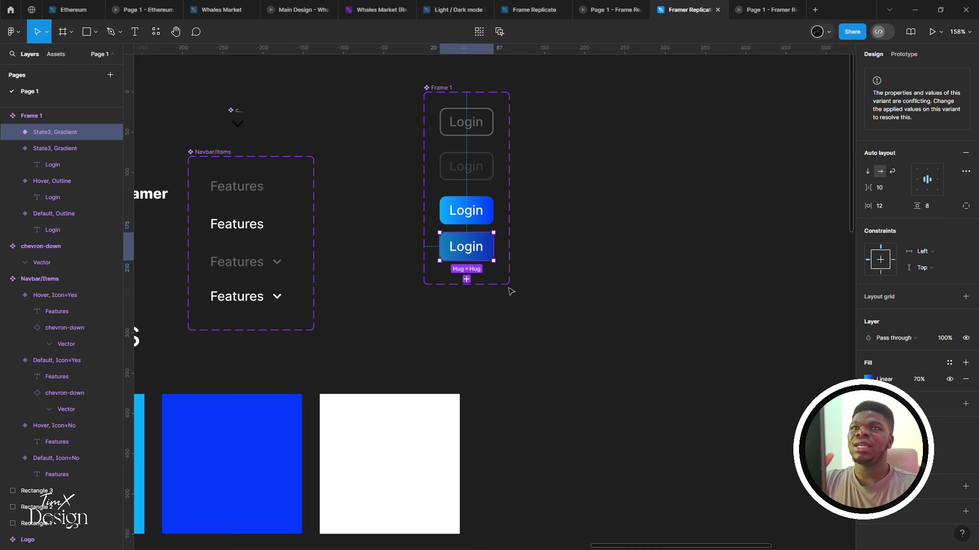
{"action": "left_click", "coordinate": [465, 249]}
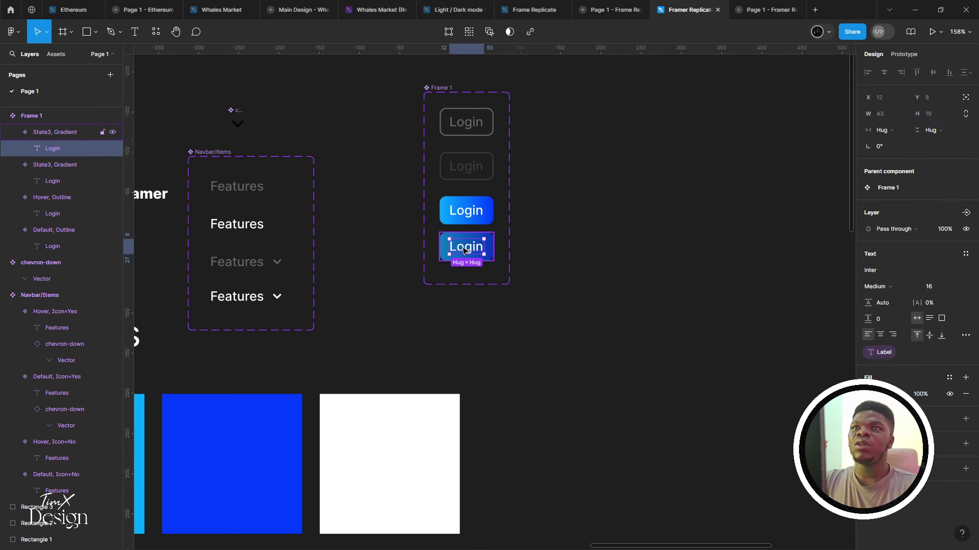
{"action": "left_click", "coordinate": [926, 394]}
{"action": "type", "text": "70"}
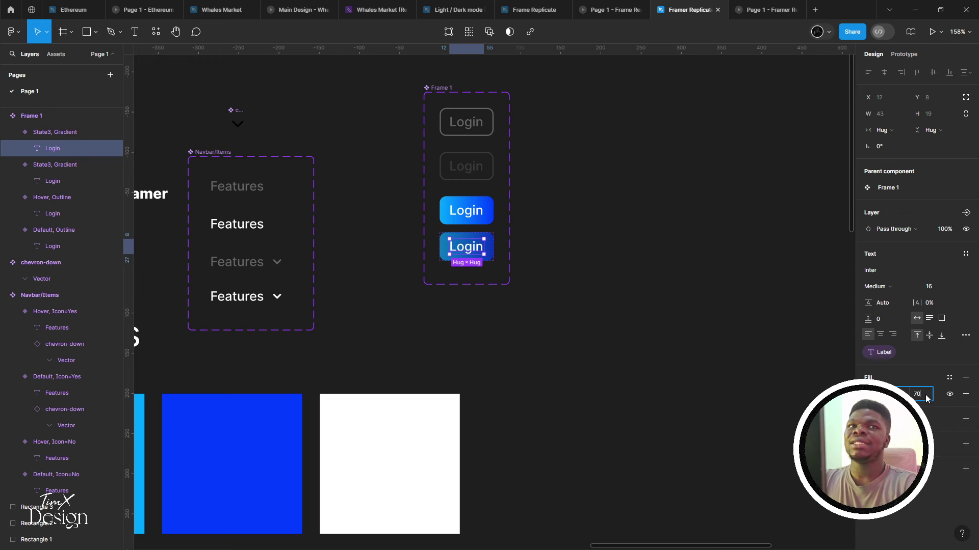
{"action": "left_click", "coordinate": [631, 375]}
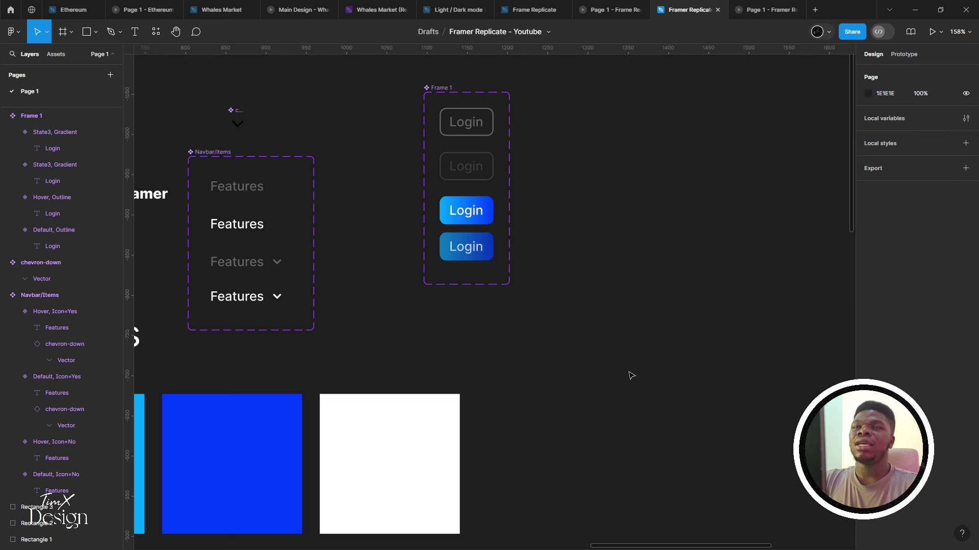
Remove the hover interaction that links the upper gradient variant to the Hover, Outline variant
{"action": "left_click", "coordinate": [466, 210]}
{"action": "key", "text": "shift+e"}
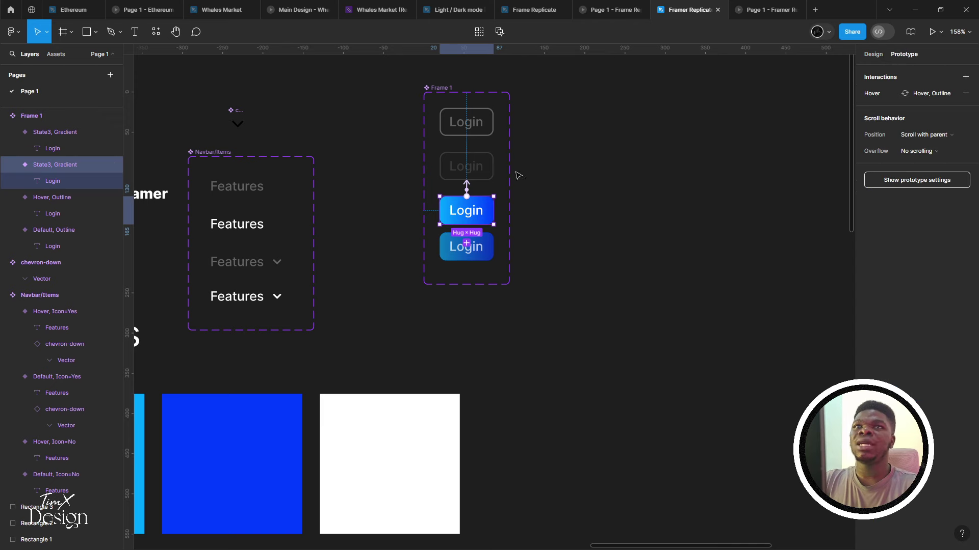
{"action": "left_click", "coordinate": [965, 94]}
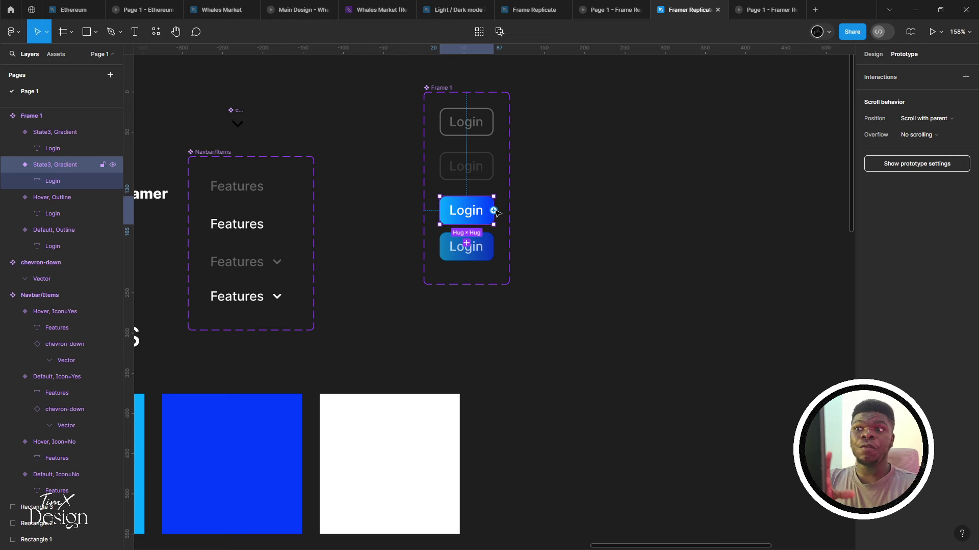
Link the upper gradient variant to the dimmed gradient variant with a While hovering, Change to interaction
{"action": "left_click_drag", "start_coordinate": [495, 211], "coordinate": [484, 246]}
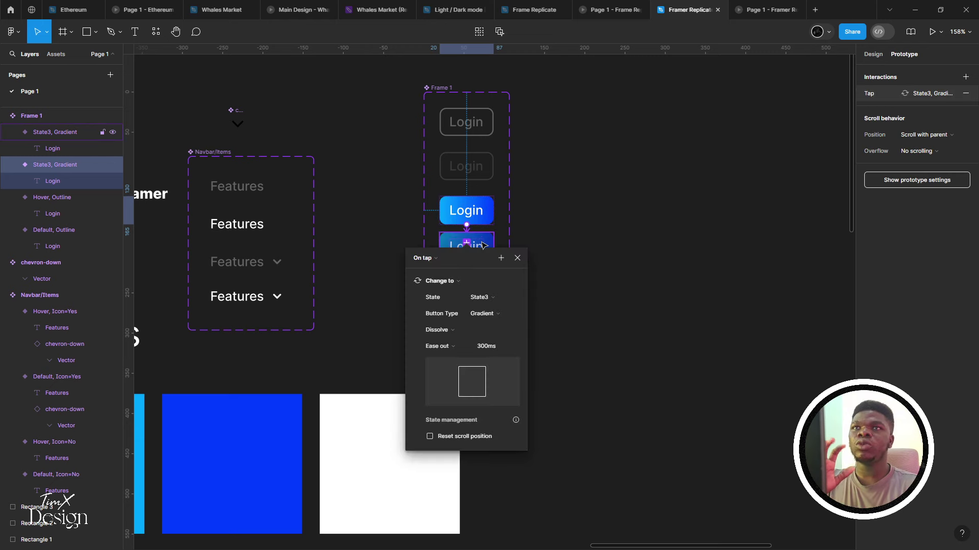
{"action": "left_click", "coordinate": [427, 258]}
{"action": "left_click", "coordinate": [445, 286]}
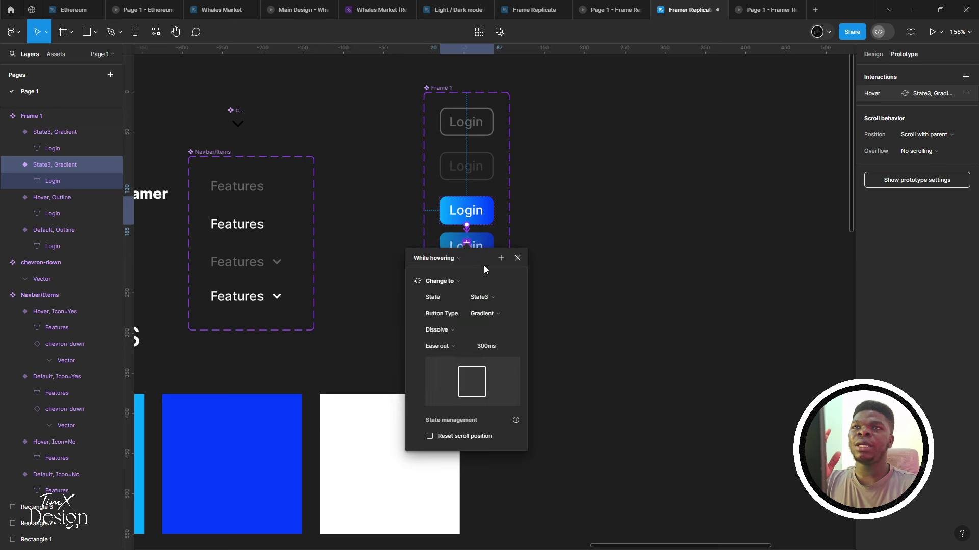
{"action": "left_click", "coordinate": [520, 258]}
Rename the Frame 1 component set as Button
{"action": "left_click_drag", "start_coordinate": [555, 249], "coordinate": [592, 237]}
{"action": "left_click", "coordinate": [870, 56]}
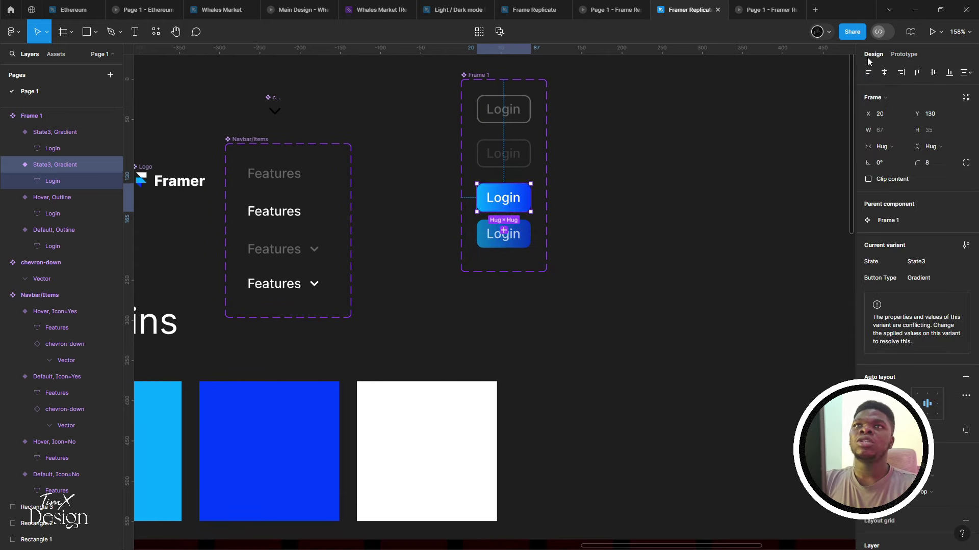
{"action": "scroll", "coordinate": [617, 91], "scroll_direction": "down", "scroll_amount": 3}
{"action": "scroll", "coordinate": [610, 95], "scroll_direction": "down", "scroll_amount": 1}
{"action": "left_click_drag", "start_coordinate": [560, 105], "coordinate": [474, 114]}
{"action": "double_click", "coordinate": [473, 88]}
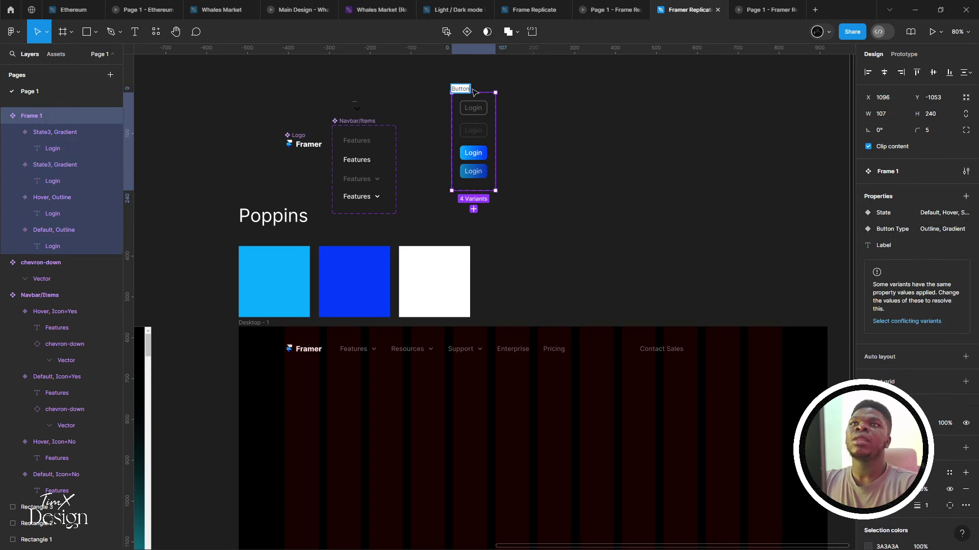
{"action": "type", "text": "Button"}
{"action": "key", "text": "Return"}
{"action": "scroll", "coordinate": [471, 102], "scroll_direction": "up", "scroll_amount": 5}
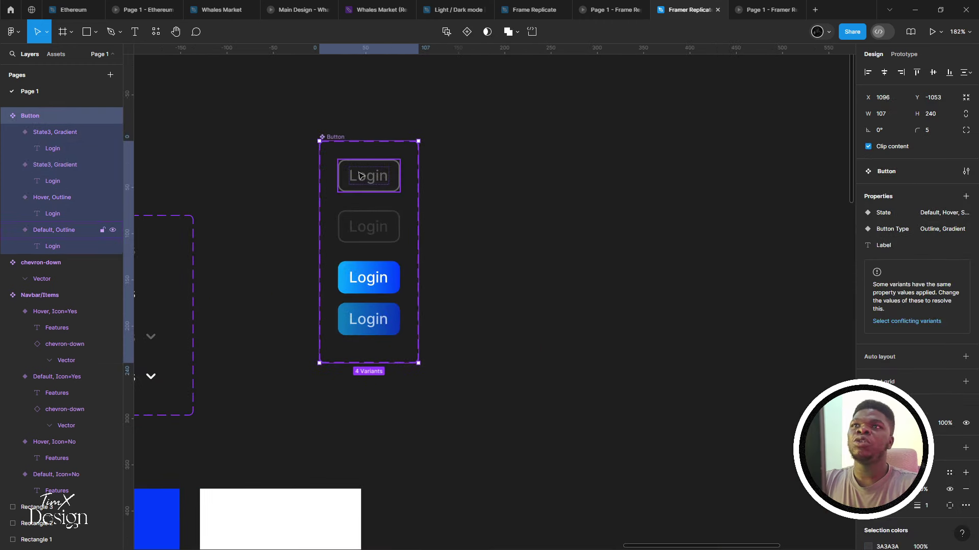
{"action": "left_click", "coordinate": [360, 176]}
{"action": "left_click_drag", "start_coordinate": [448, 180], "coordinate": [551, 189]}
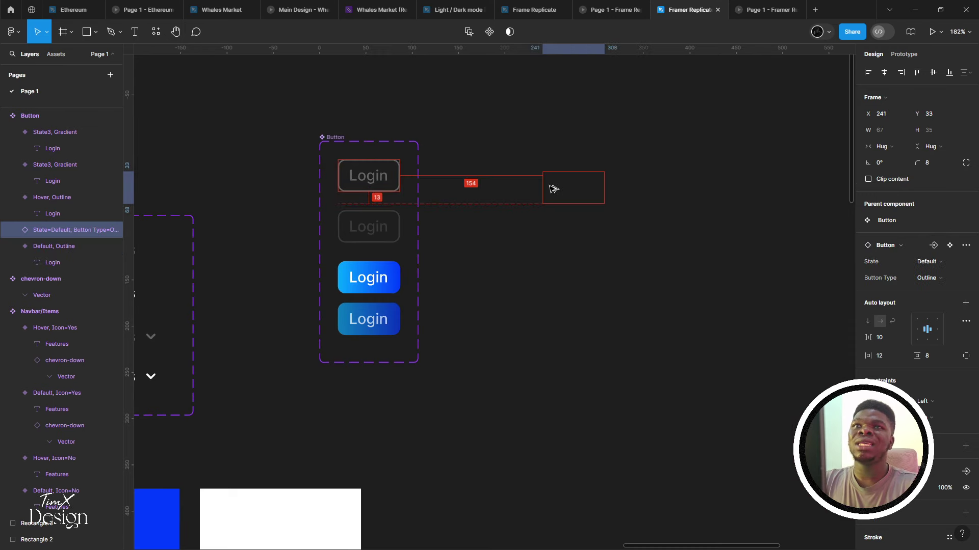
{"action": "key", "text": "ctrl+z"}
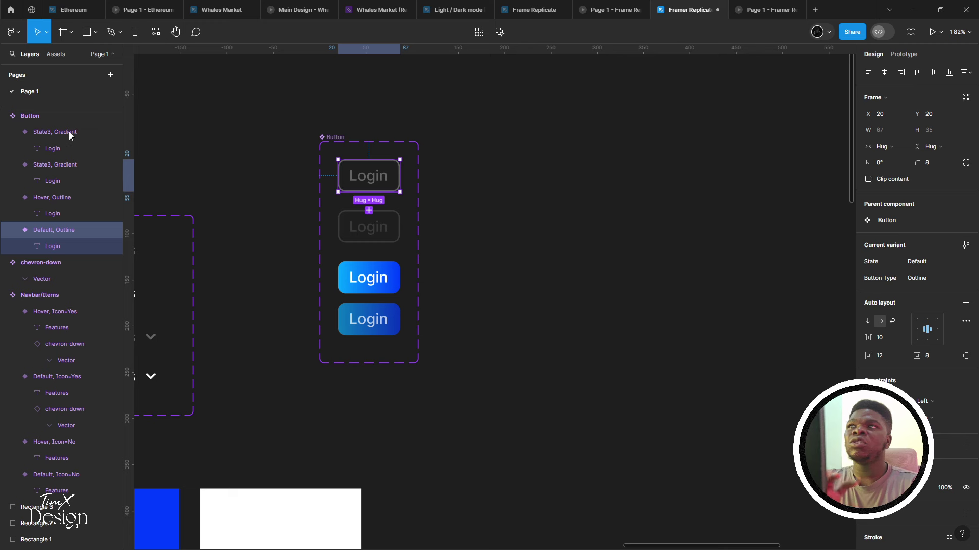
Place an instance of the local Button component beside the component set and set its Button Type to Gradient
{"action": "left_click", "coordinate": [57, 56]}
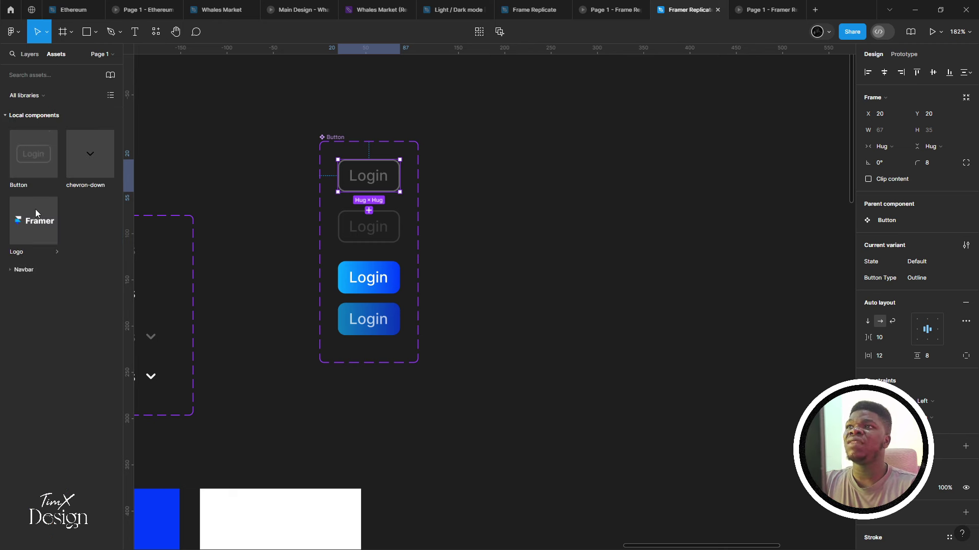
{"action": "left_click_drag", "start_coordinate": [43, 149], "coordinate": [490, 187]}
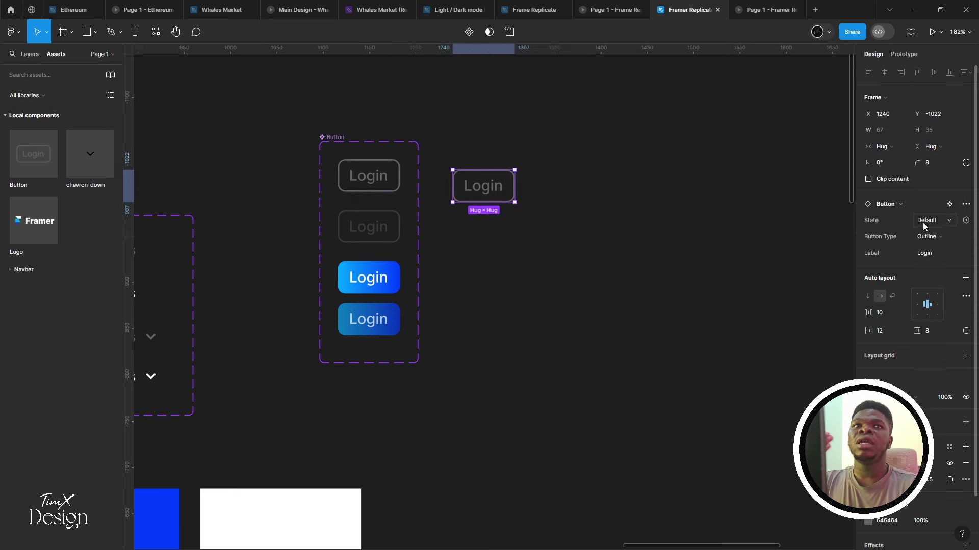
{"action": "left_click", "coordinate": [928, 242]}
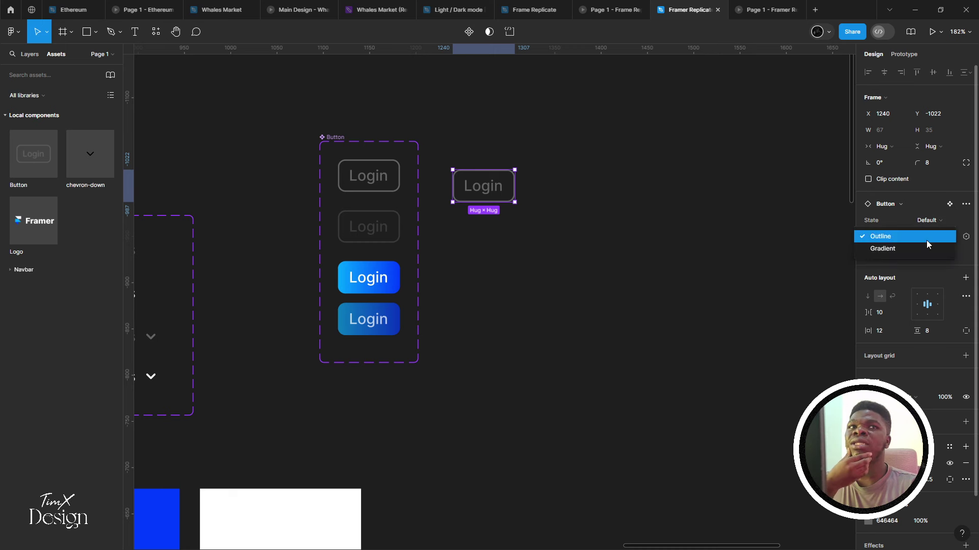
{"action": "left_click", "coordinate": [891, 250]}
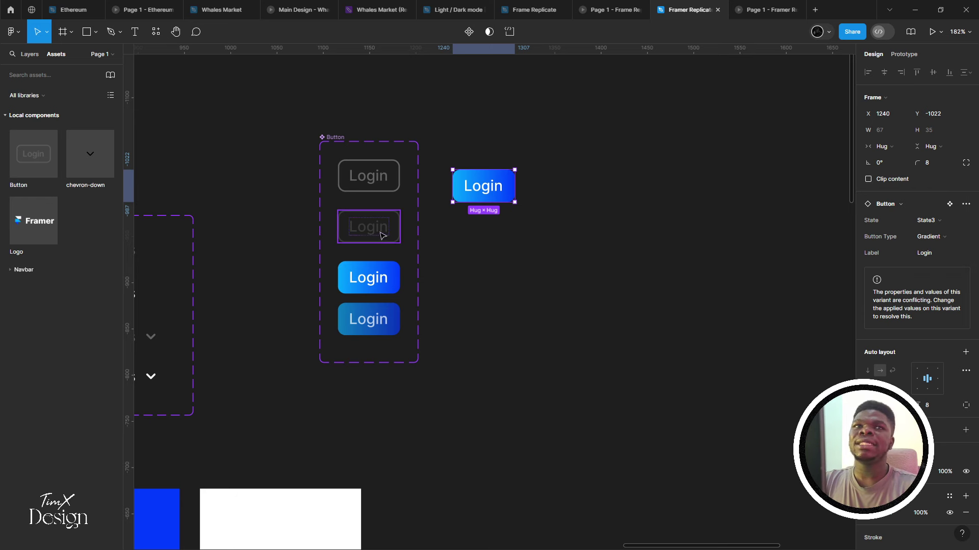
Check the variant properties of the Button component set and the State and Button Type values of its two outline variants
{"action": "left_click", "coordinate": [380, 177]}
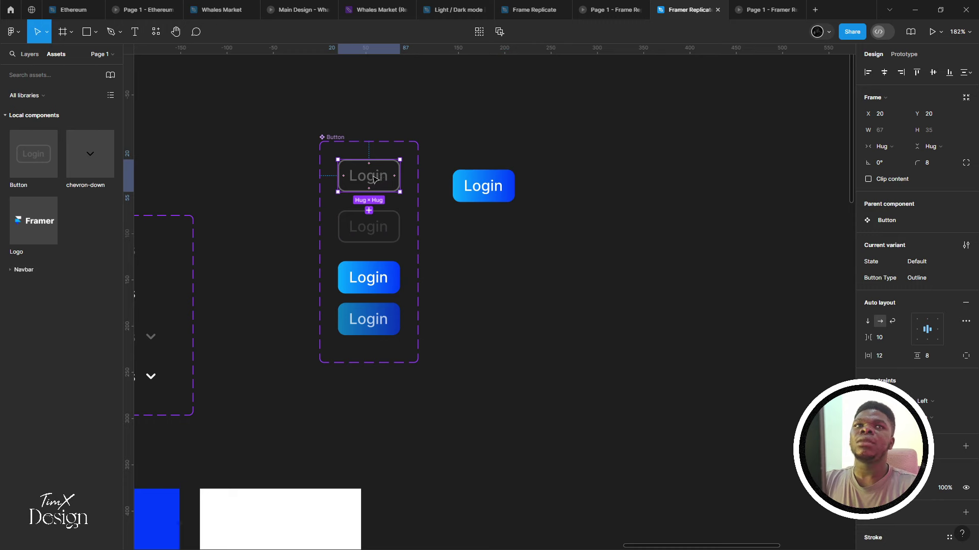
{"action": "left_click", "coordinate": [331, 138]}
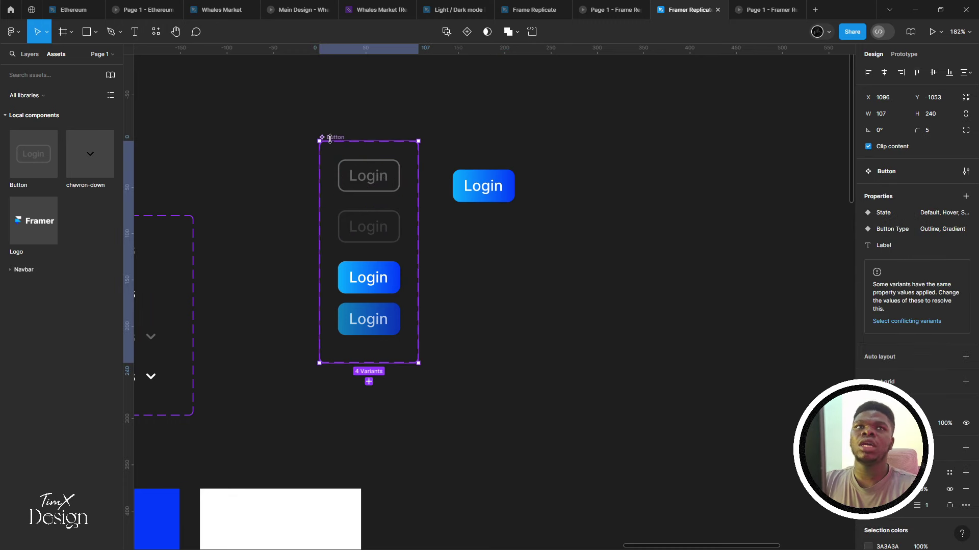
{"action": "left_click", "coordinate": [352, 178]}
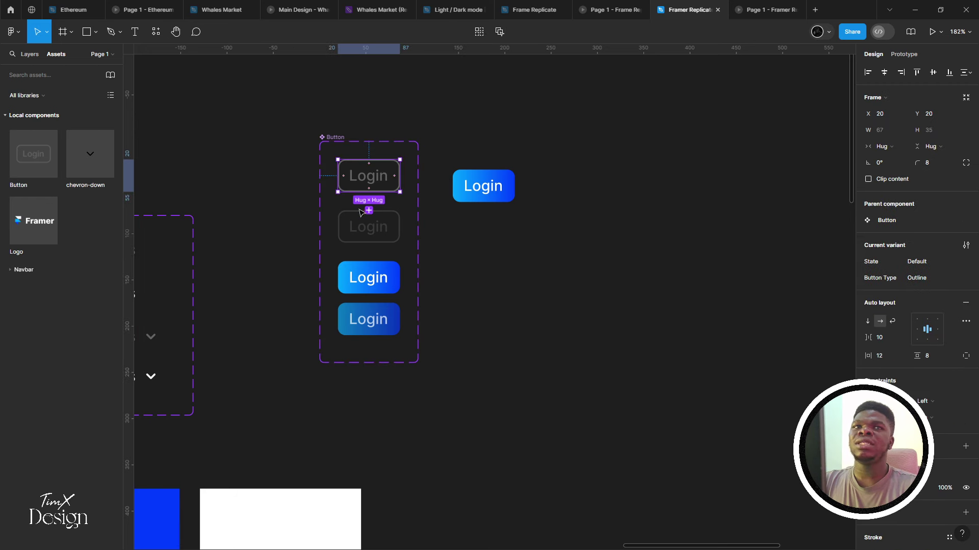
{"action": "left_click", "coordinate": [384, 243]}
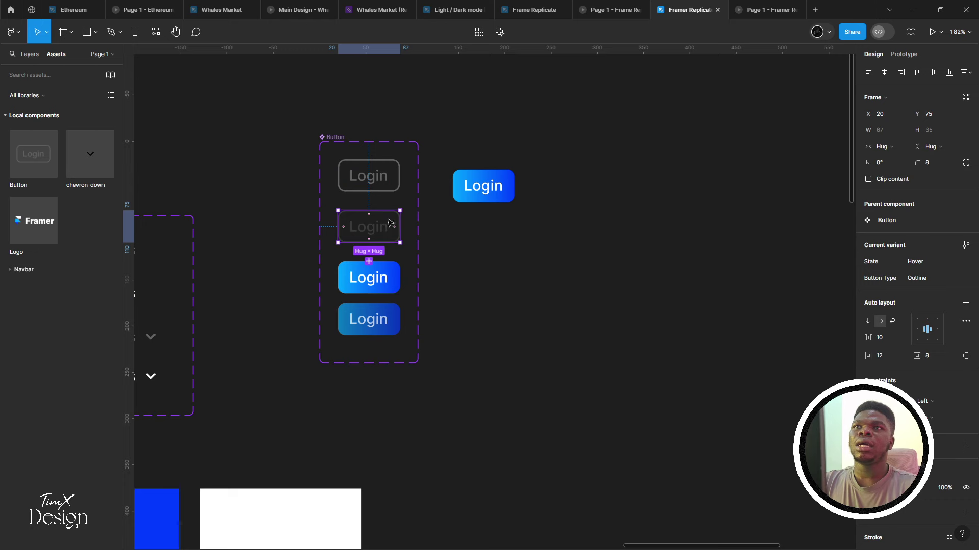
{"action": "left_click", "coordinate": [382, 271]}
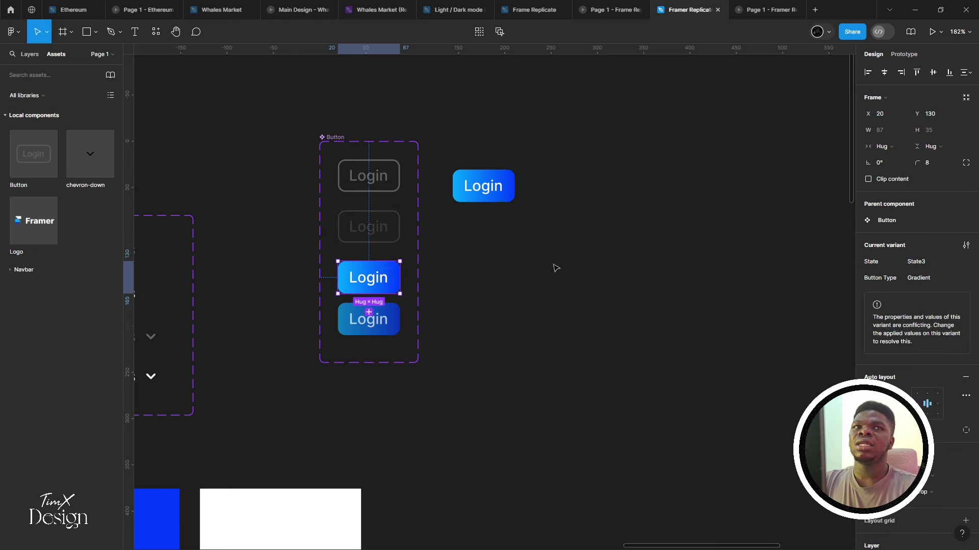
{"action": "key", "text": "shift+Right"}
{"action": "key", "text": "shift+Down"}
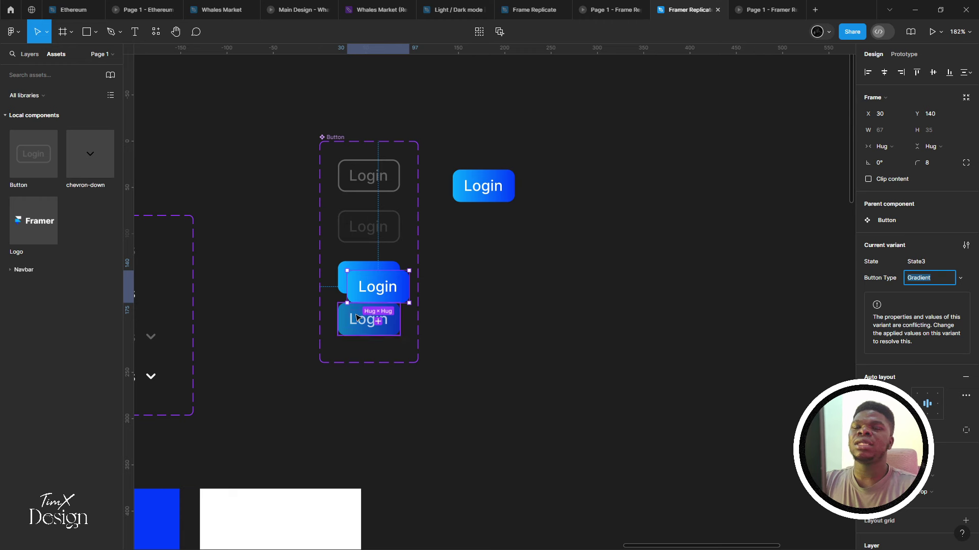
{"action": "key", "text": "ctrl+z"}
Set the State property of the dimmed gradient variant in the Button component set to Hover
{"action": "left_click", "coordinate": [354, 318]}
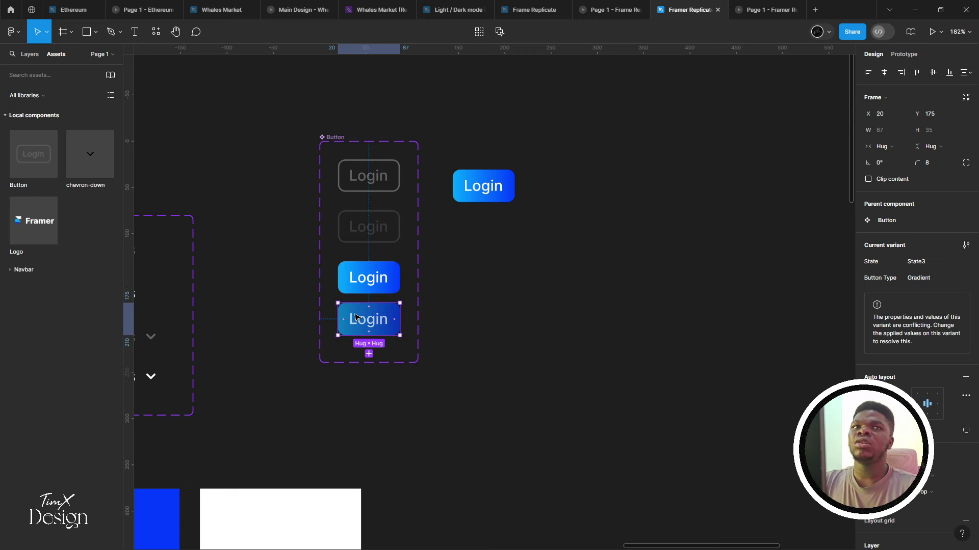
{"action": "left_click", "coordinate": [361, 285]}
{"action": "left_click", "coordinate": [357, 323]}
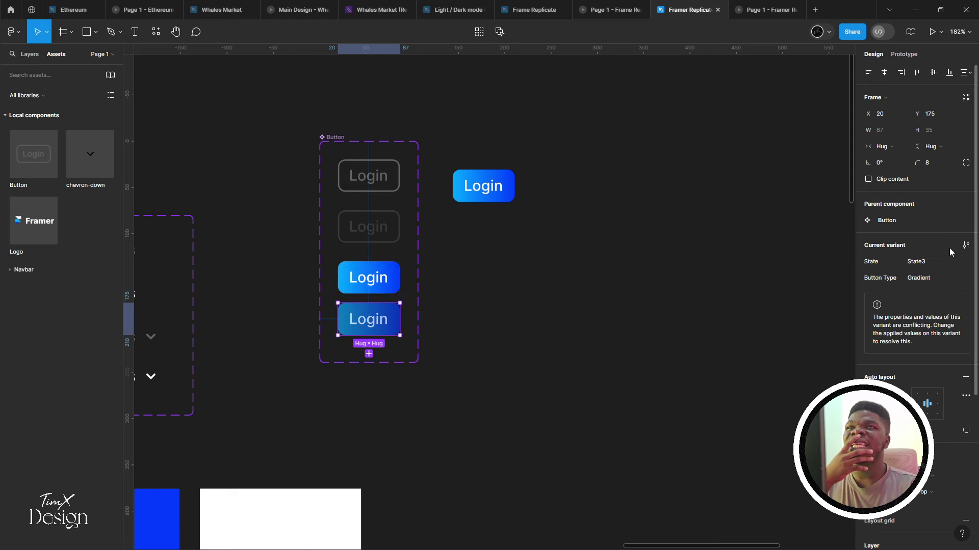
{"action": "left_click", "coordinate": [960, 261]}
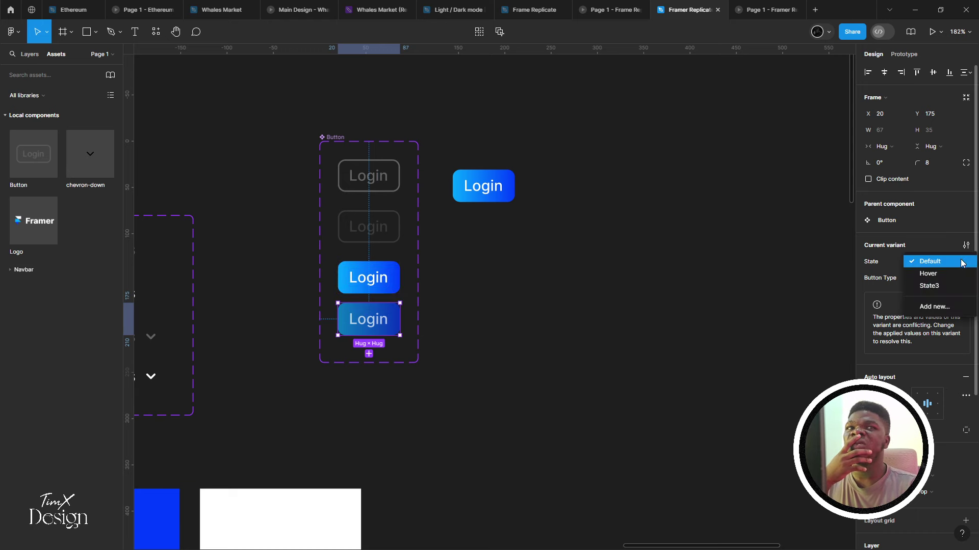
{"action": "left_click", "coordinate": [940, 276]}
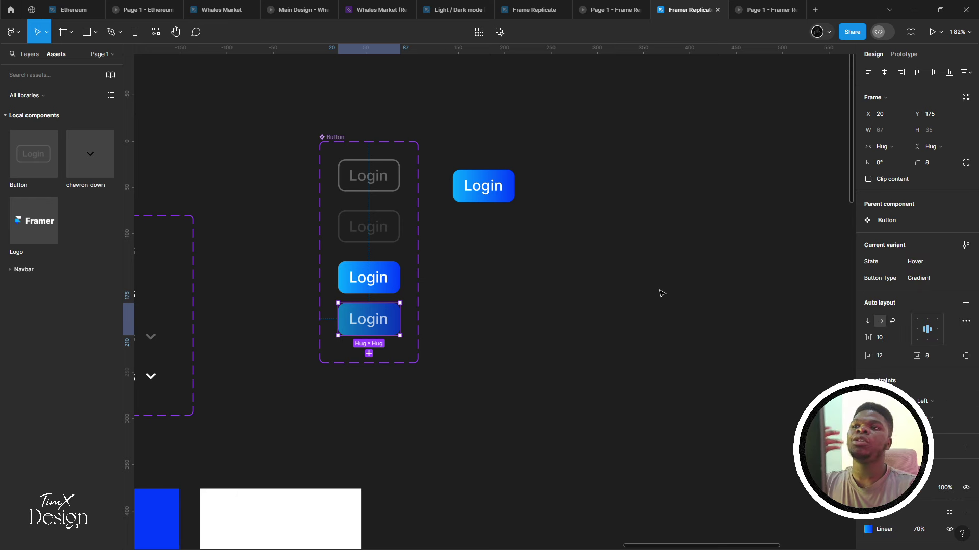
Set the State of the bright gradient variant to Default, and check the property values of the outline variants
{"action": "left_click", "coordinate": [367, 280]}
{"action": "left_click", "coordinate": [374, 230]}
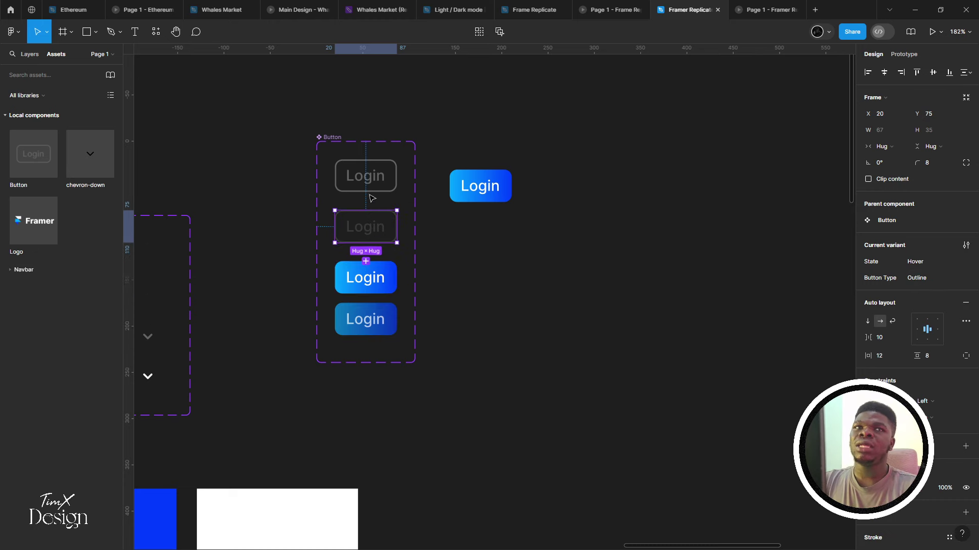
{"action": "left_click", "coordinate": [370, 278]}
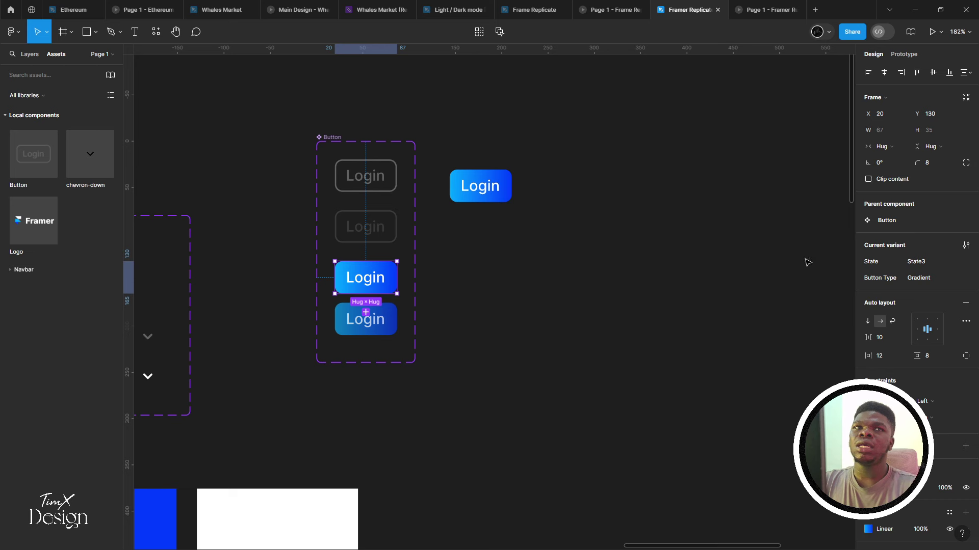
{"action": "left_click", "coordinate": [968, 269]}
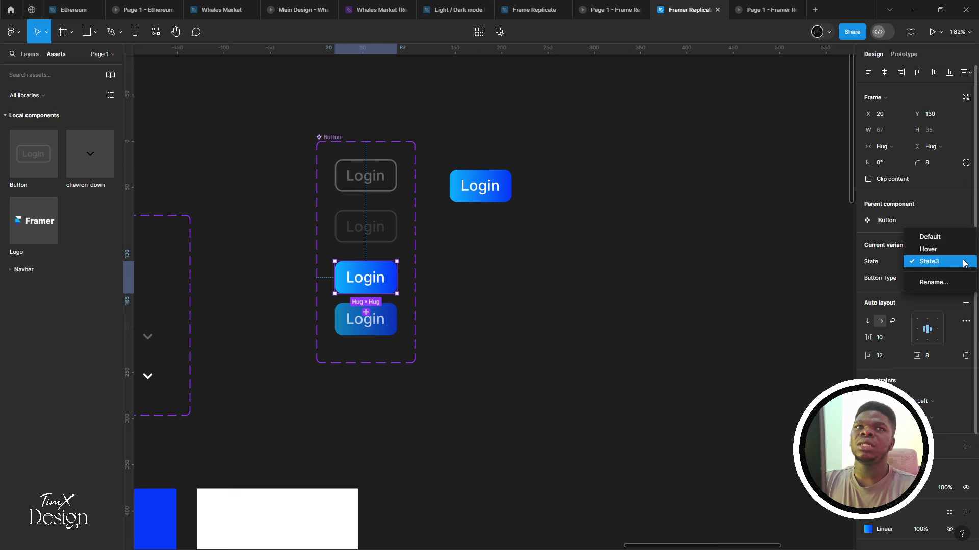
{"action": "left_click", "coordinate": [931, 238]}
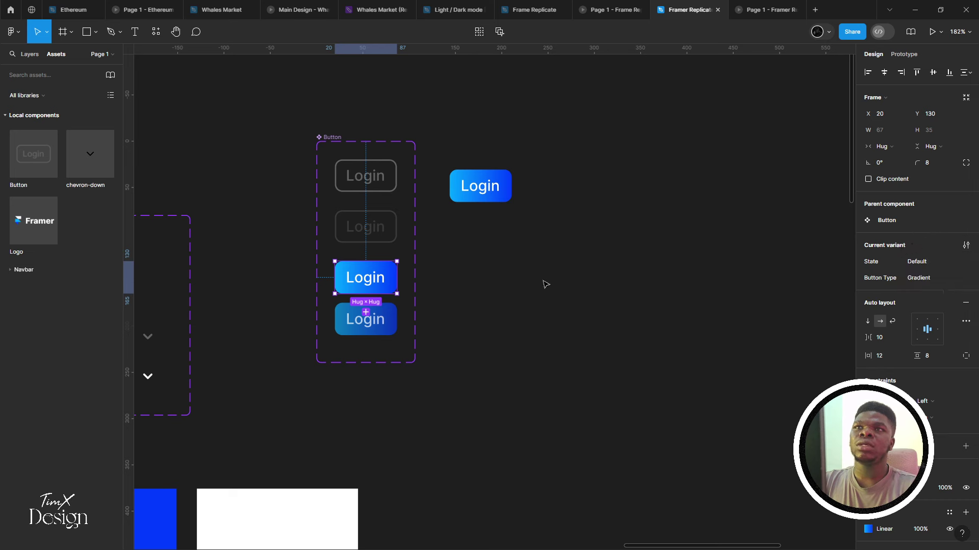
{"action": "left_click", "coordinate": [369, 216]}
{"action": "left_click", "coordinate": [377, 173]}
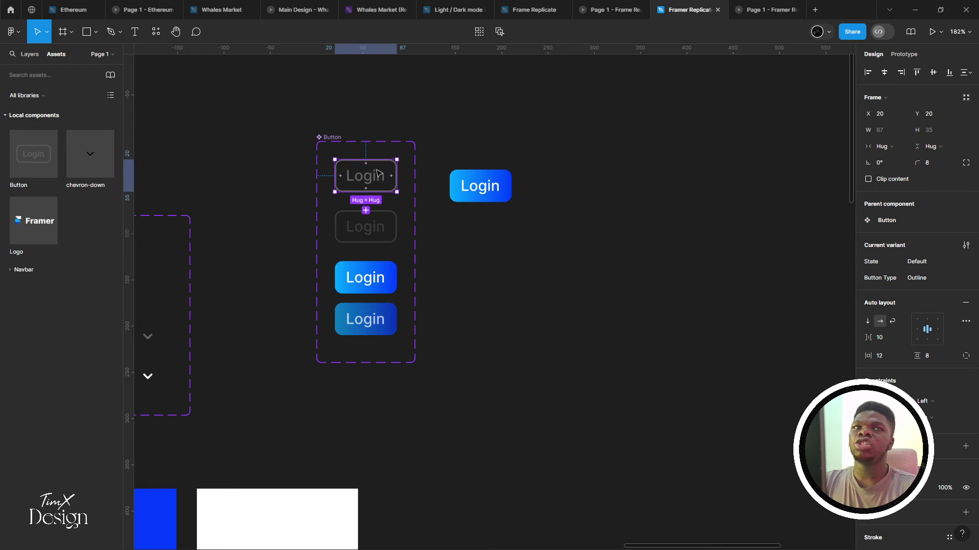
{"action": "scroll", "coordinate": [412, 210], "scroll_direction": "up", "scroll_amount": 1}
{"action": "left_click", "coordinate": [460, 210]}
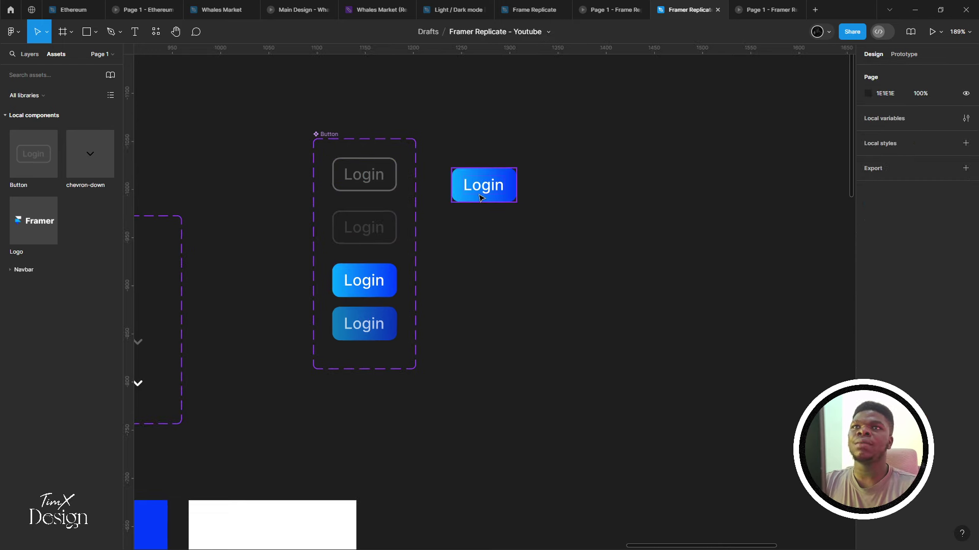
Test the standalone Button instance by switching its State to Hover and back to Default, and its Button Type to Outline and back to Gradient
{"action": "left_click", "coordinate": [482, 194]}
{"action": "left_click", "coordinate": [927, 221]}
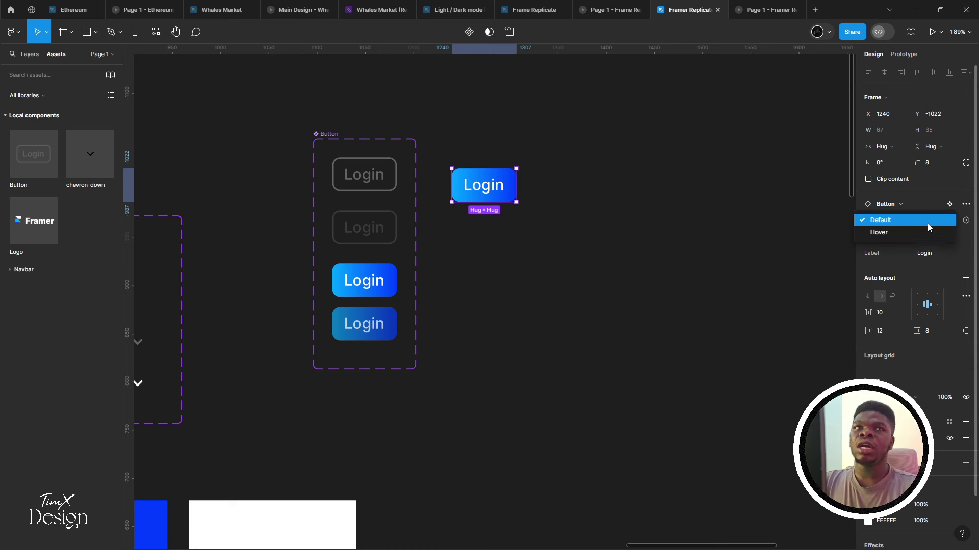
{"action": "left_click", "coordinate": [922, 229]}
{"action": "left_click", "coordinate": [930, 221]}
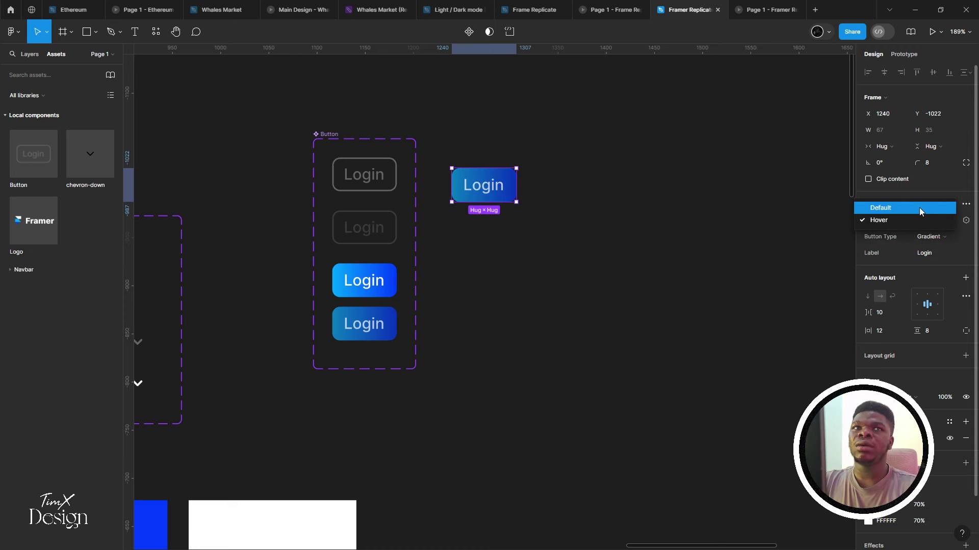
{"action": "left_click", "coordinate": [919, 207]}
{"action": "left_click", "coordinate": [917, 236]}
{"action": "left_click", "coordinate": [910, 227]}
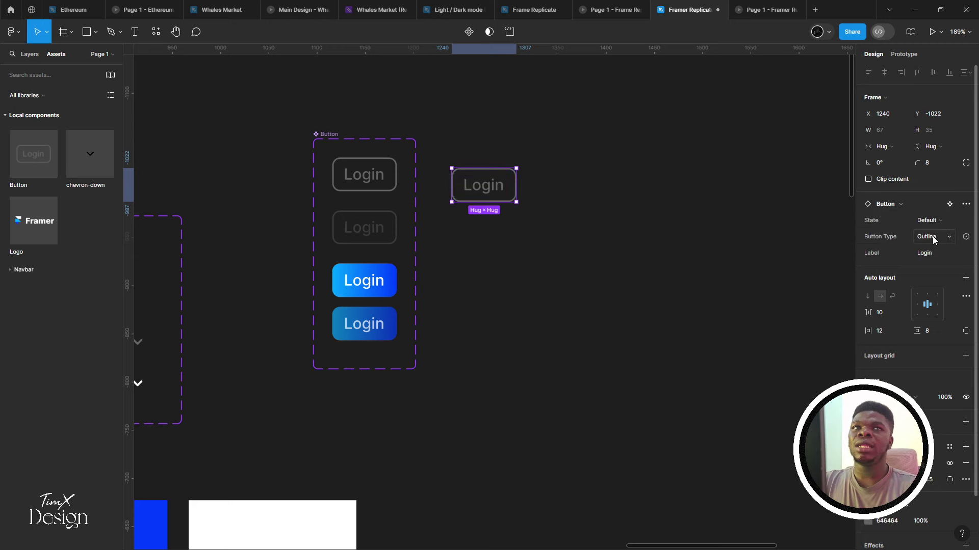
{"action": "left_click", "coordinate": [931, 237]}
{"action": "left_click", "coordinate": [913, 244]}
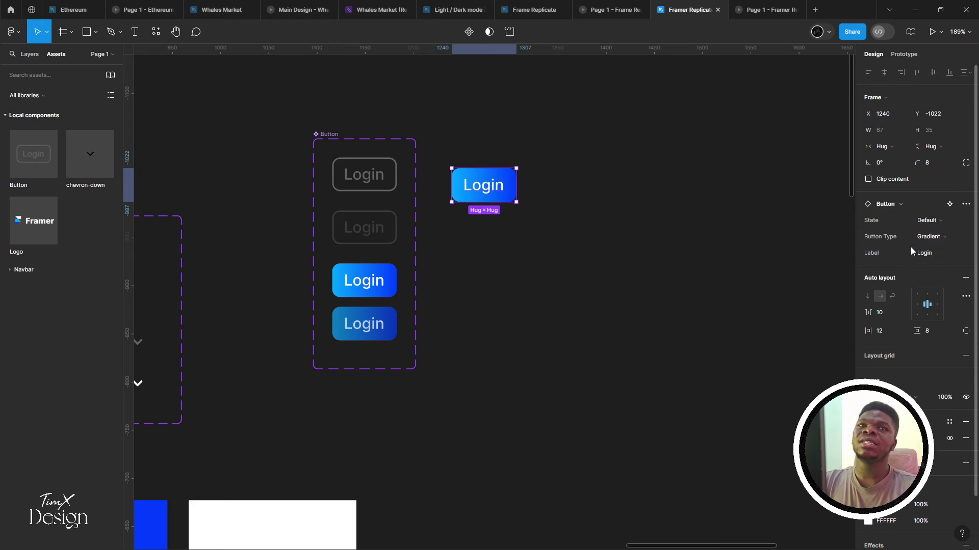
Place a copy of the Button instance in the desktop header beside Contact Sales and set its Button Type to Outline
{"action": "left_click_drag", "start_coordinate": [572, 246], "coordinate": [601, 197]}
{"action": "scroll", "coordinate": [570, 183], "scroll_direction": "down", "scroll_amount": 4}
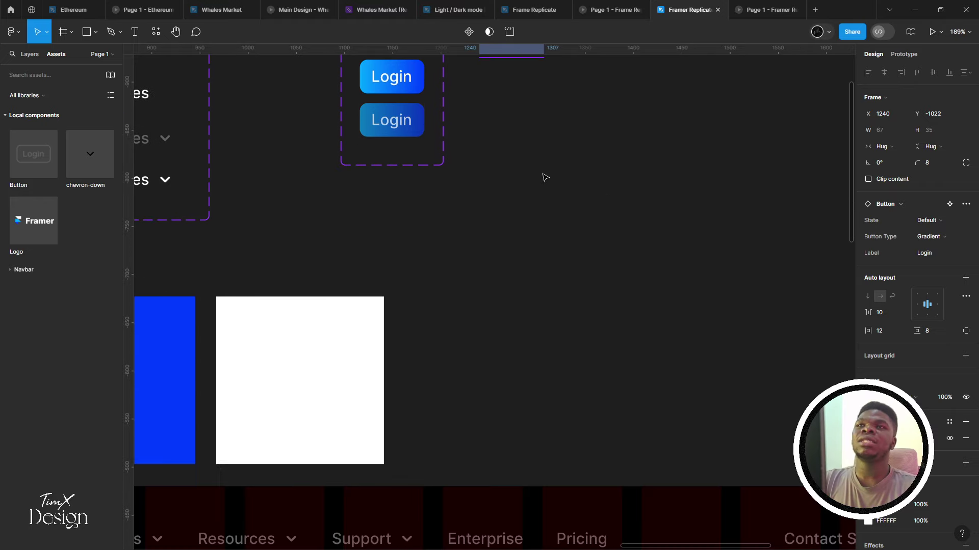
{"action": "scroll", "coordinate": [543, 174], "scroll_direction": "down", "scroll_amount": 6, "text": "ctrl"}
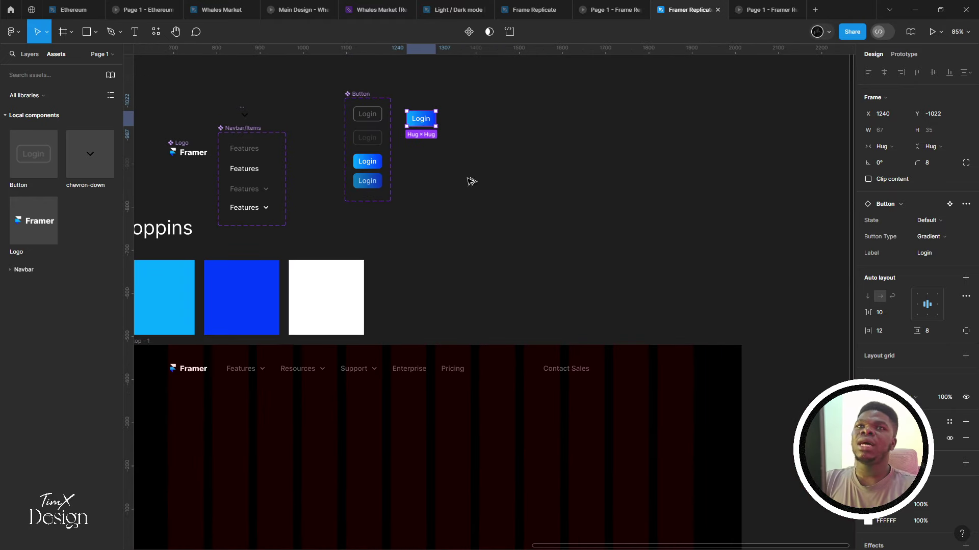
{"action": "left_click_drag", "start_coordinate": [420, 118], "coordinate": [622, 372]}
{"action": "left_click", "coordinate": [927, 220]}
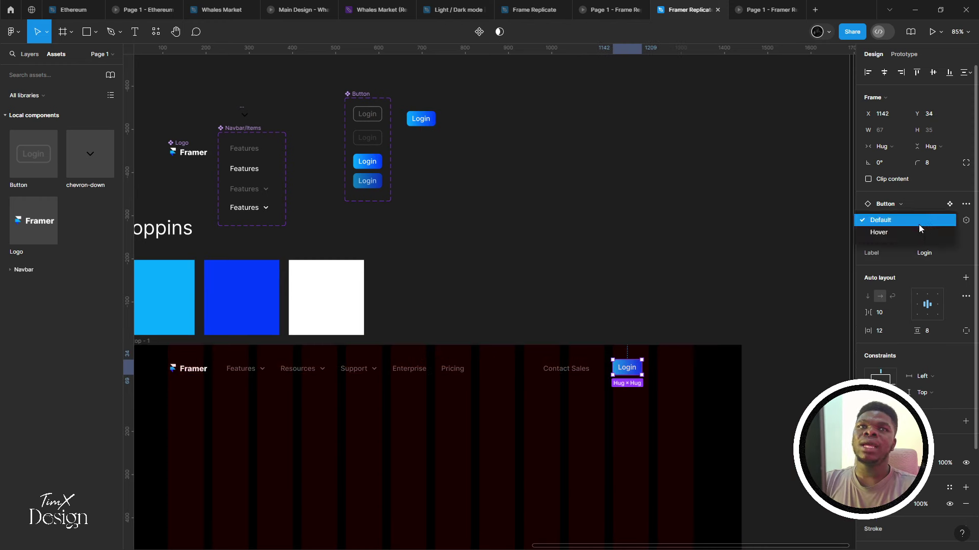
{"action": "left_click", "coordinate": [917, 223]}
{"action": "left_click", "coordinate": [926, 237]}
{"action": "left_click", "coordinate": [889, 224]}
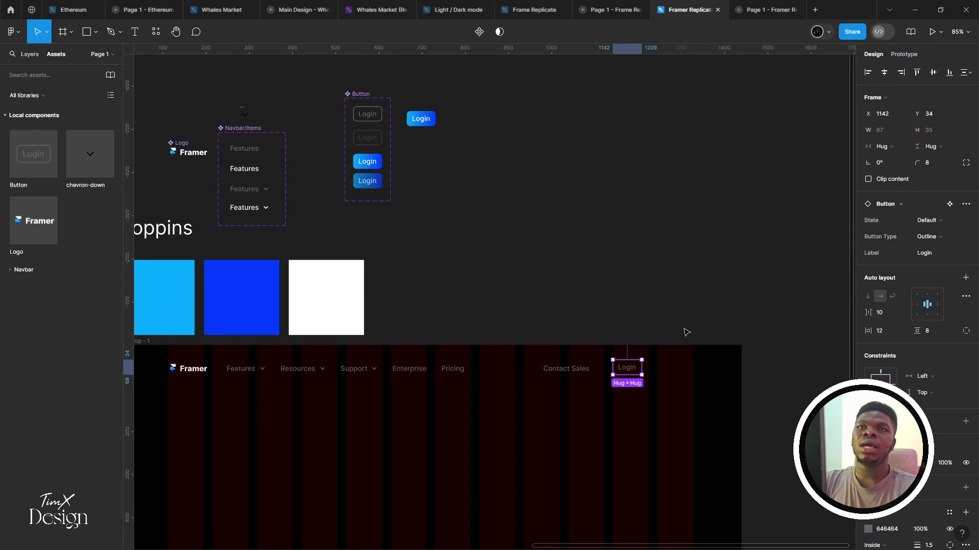
Duplicate the header's outline Login button beside the original and wrap both in a horizontal auto layout with a gap of 10
{"action": "mouse_move", "coordinate": [627, 369]}
{"action": "left_mouse_down"}
{"action": "mouse_move", "coordinate": [660, 368]}
{"action": "mouse_move", "coordinate": [625, 363]}
{"action": "left_mouse_up"}
{"action": "left_click", "coordinate": [661, 367]}
{"action": "scroll", "coordinate": [662, 363], "scroll_direction": "up", "scroll_amount": 3}
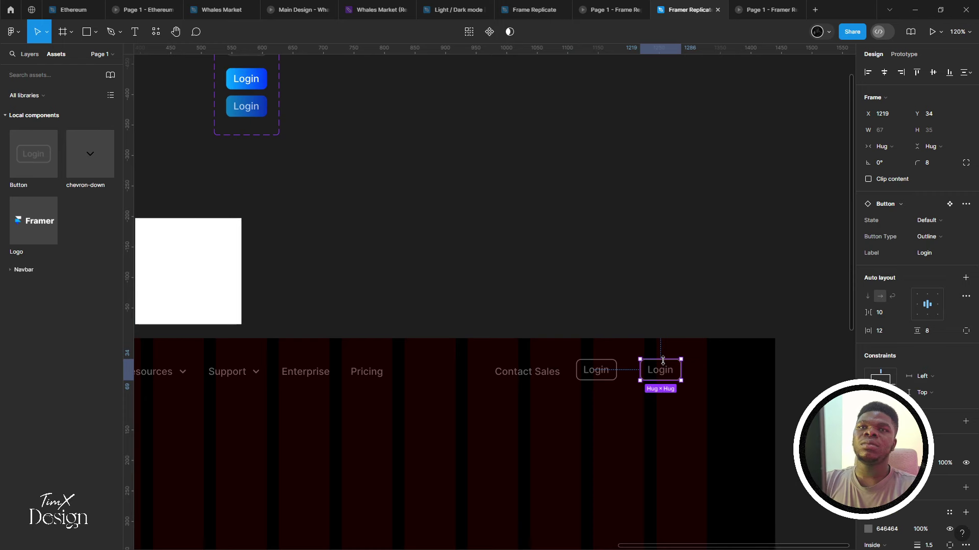
{"action": "left_click", "coordinate": [597, 370], "text": "shift"}
{"action": "key", "text": "shift+a"}
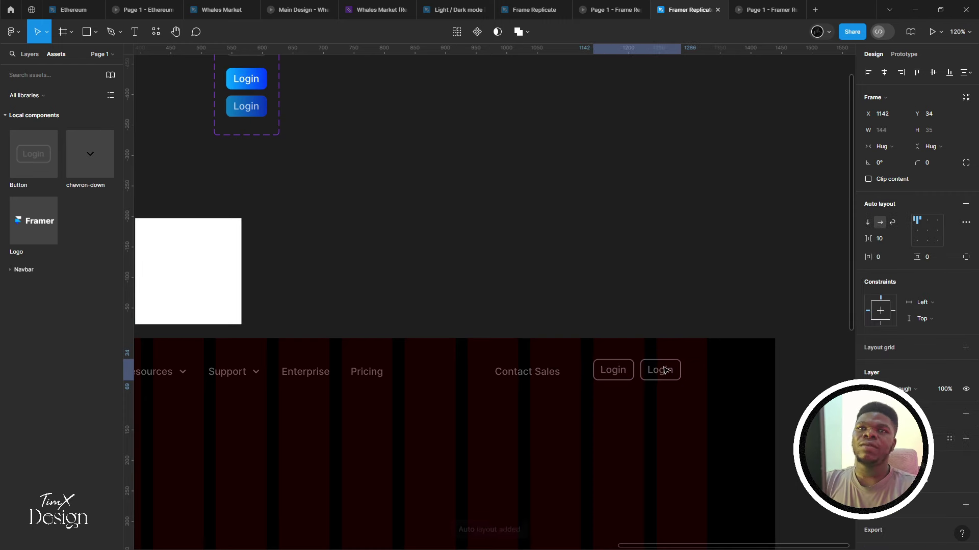
Move the auto layout frame of the two header buttons closer to Contact Sales, to X 1081
{"action": "left_click_drag", "start_coordinate": [636, 372], "coordinate": [616, 340]}
{"action": "left_click", "coordinate": [589, 338], "text": "shift"}
{"action": "left_click", "coordinate": [661, 334]}
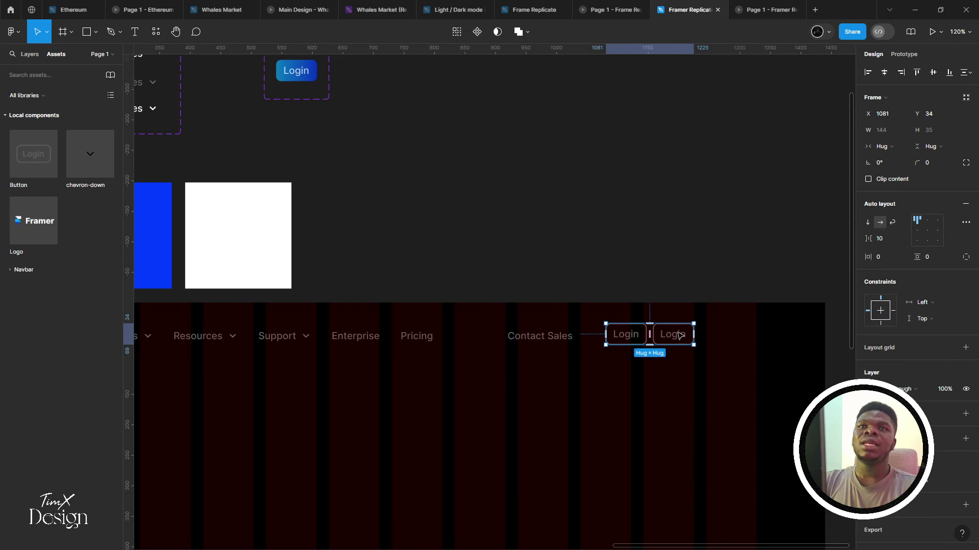
Set the second header button's Button Type to Gradient and its Label to "Start for Free"
{"action": "left_click", "coordinate": [680, 335]}
{"action": "left_click", "coordinate": [928, 237]}
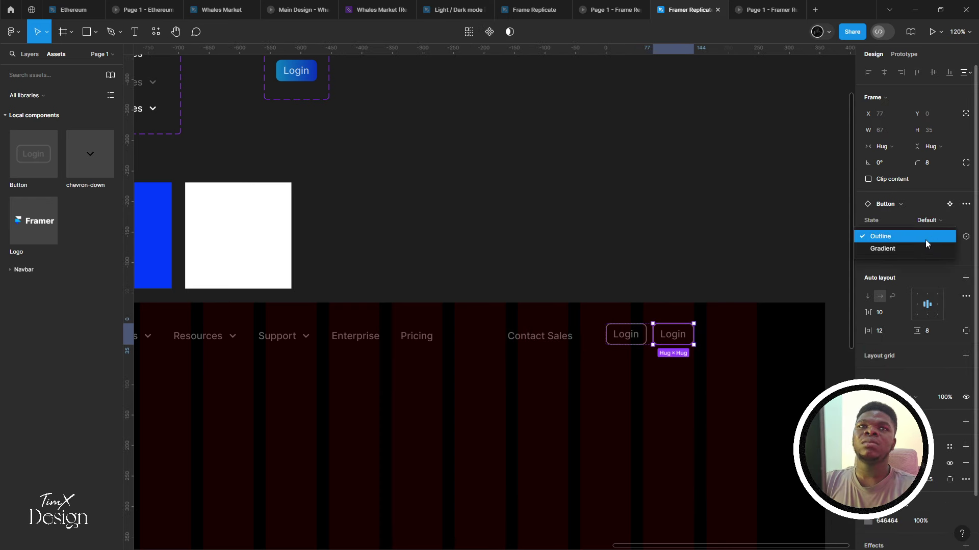
{"action": "left_click", "coordinate": [897, 248]}
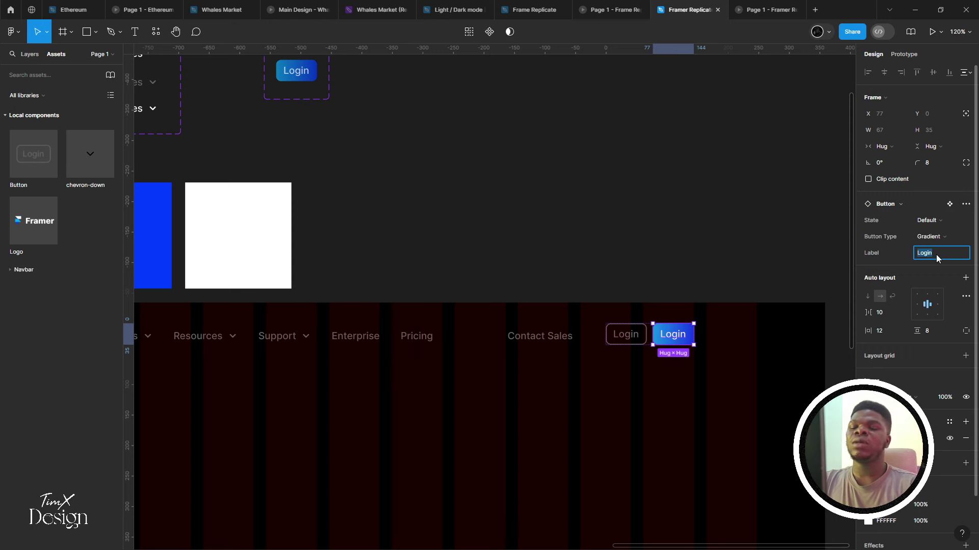
{"action": "type", "text": "Start for Free"}
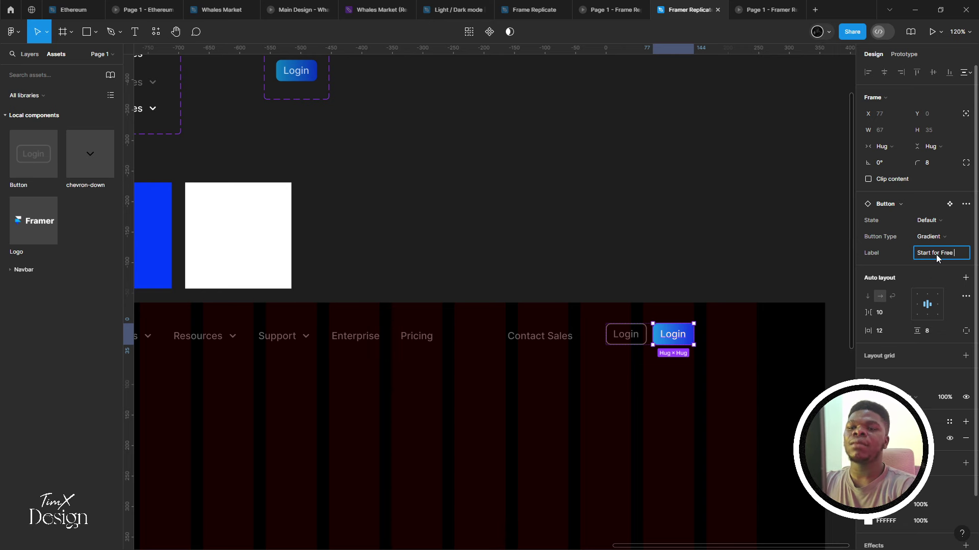
{"action": "key", "text": "Return"}
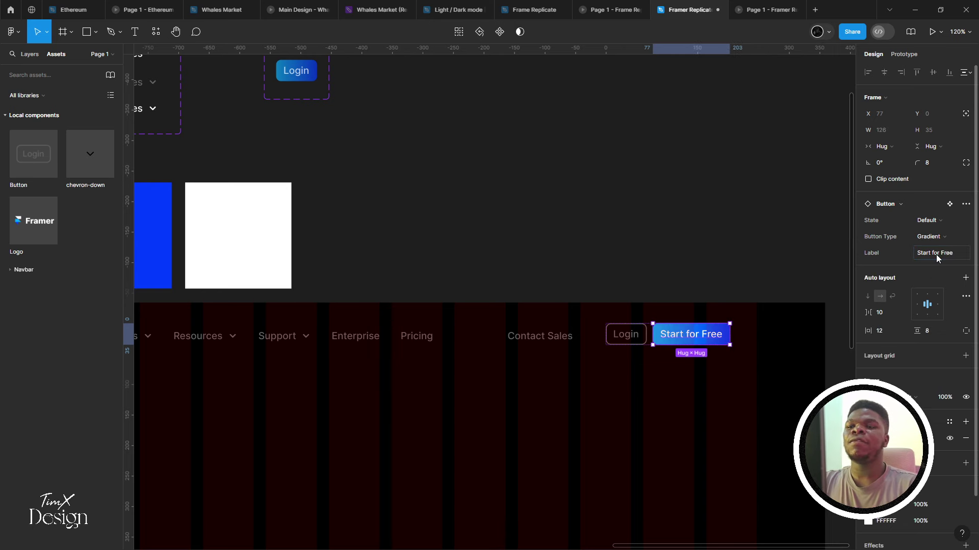
Compare the header's two buttons with the Login and Start for free buttons in the Framer reference screenshot
{"action": "scroll", "coordinate": [569, 273], "scroll_direction": "down", "scroll_amount": 5}
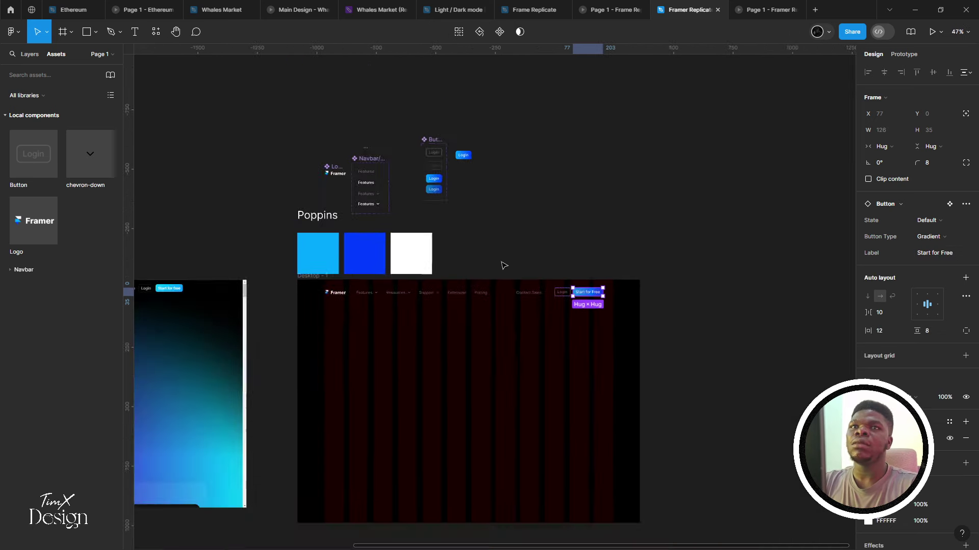
{"action": "scroll", "coordinate": [585, 280], "scroll_direction": "up", "scroll_amount": 3}
{"action": "key", "text": "ctrl+z"}
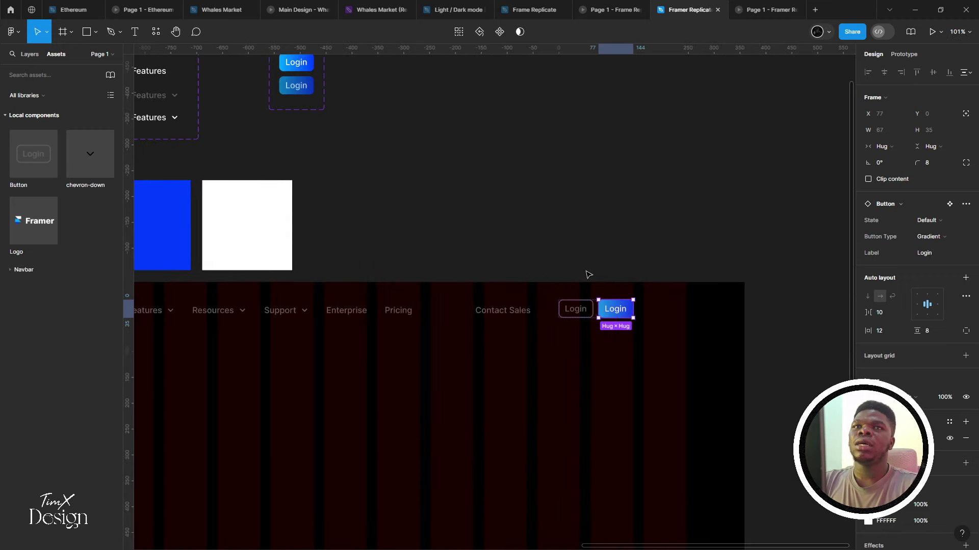
{"action": "key", "text": "ctrl+shift+z"}
{"action": "left_click", "coordinate": [558, 282]}
{"action": "scroll", "coordinate": [668, 282], "scroll_direction": "left", "scroll_amount": 1}
{"action": "scroll", "coordinate": [760, 263], "scroll_direction": "down", "scroll_amount": 2}
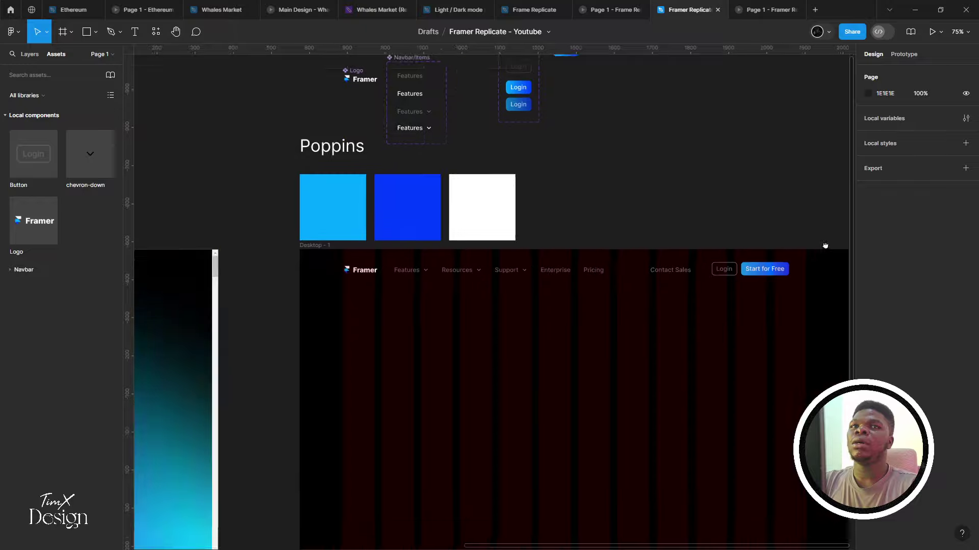
{"action": "scroll", "coordinate": [480, 274], "scroll_direction": "left", "scroll_amount": 4}
{"action": "scroll", "coordinate": [398, 273], "scroll_direction": "right", "scroll_amount": 8}
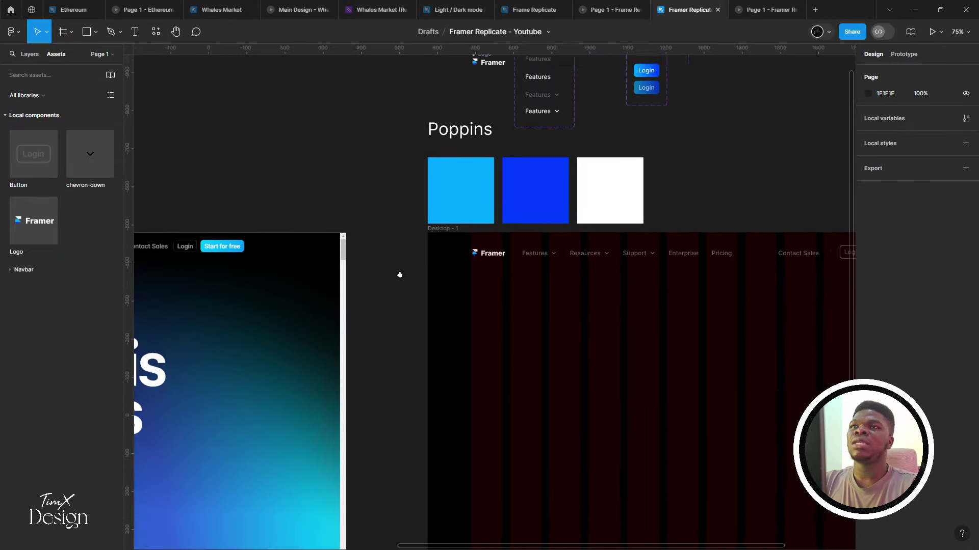
{"action": "scroll", "coordinate": [394, 271], "scroll_direction": "up", "scroll_amount": 2}
{"action": "scroll", "coordinate": [695, 250], "scroll_direction": "left", "scroll_amount": 10}
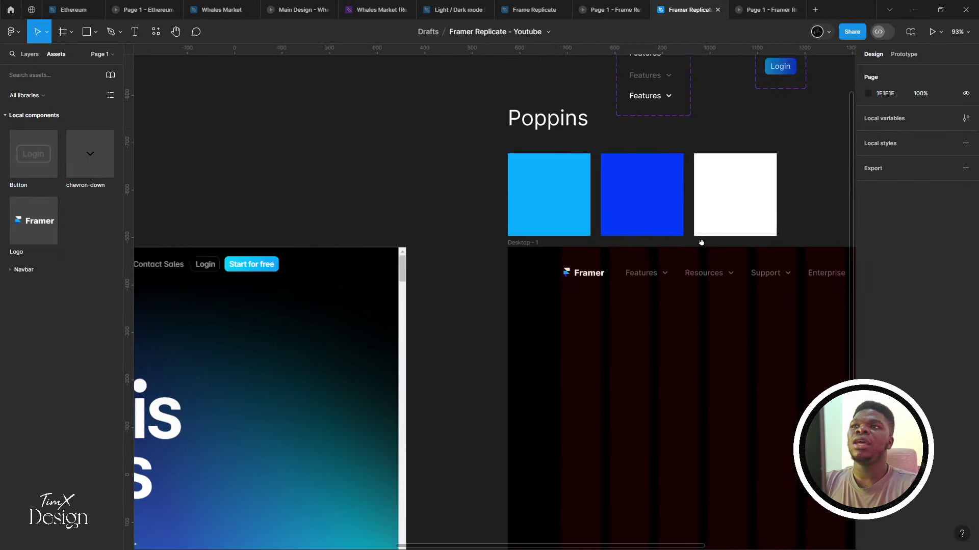
{"action": "scroll", "coordinate": [758, 209], "scroll_direction": "down", "scroll_amount": 1}
{"action": "scroll", "coordinate": [758, 209], "scroll_direction": "down", "scroll_amount": 2}
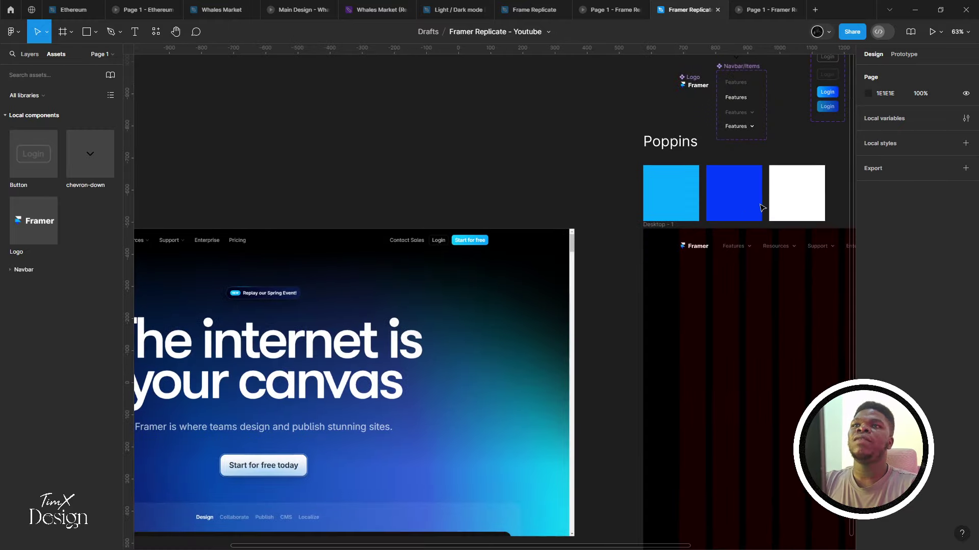
Set the Login label text in all four variants of the Button component to Semi Bold
{"action": "scroll", "coordinate": [738, 221], "scroll_direction": "up", "scroll_amount": 1}
{"action": "scroll", "coordinate": [739, 220], "scroll_direction": "right", "scroll_amount": 5}
{"action": "scroll", "coordinate": [696, 220], "scroll_direction": "up", "scroll_amount": 3}
{"action": "scroll", "coordinate": [641, 230], "scroll_direction": "up", "scroll_amount": 6}
{"action": "scroll", "coordinate": [514, 259], "scroll_direction": "up", "scroll_amount": 4}
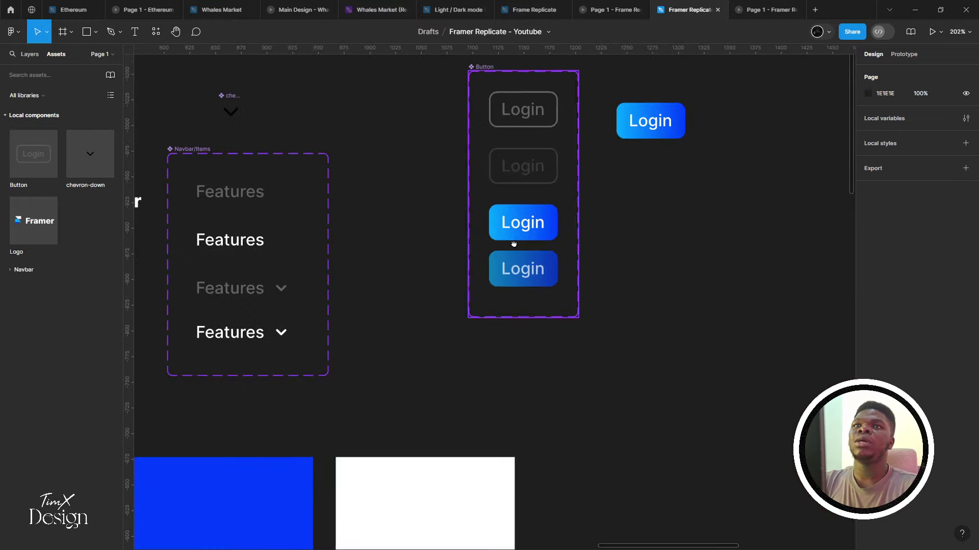
{"action": "scroll", "coordinate": [499, 240], "scroll_direction": "down", "scroll_amount": 2}
{"action": "scroll", "coordinate": [489, 153], "scroll_direction": "up", "scroll_amount": 3}
{"action": "double_click", "coordinate": [486, 143]}
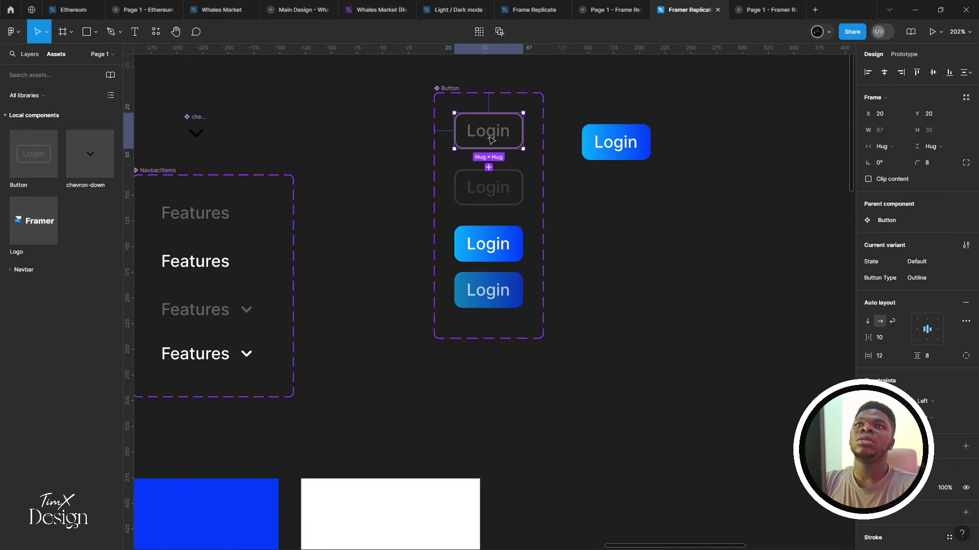
{"action": "left_click", "coordinate": [487, 194], "text": "shift"}
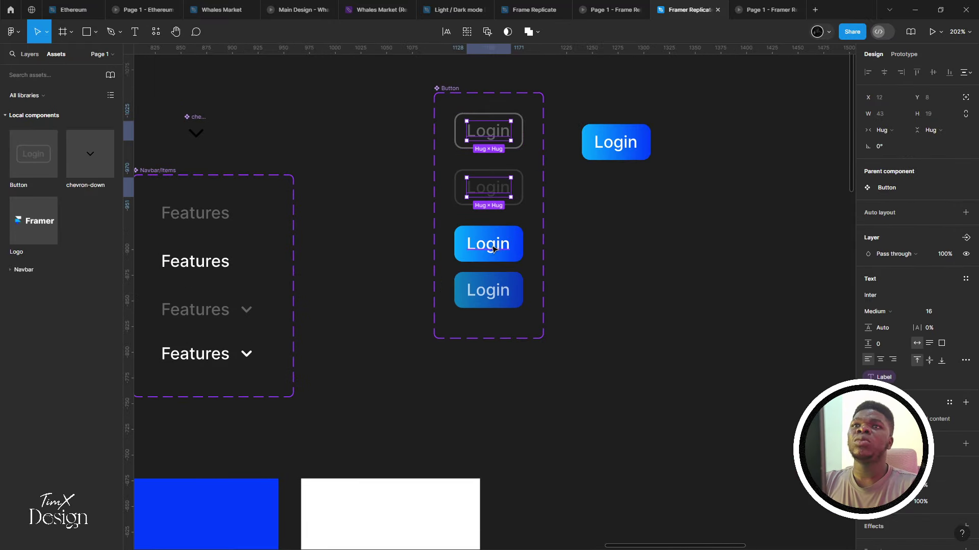
{"action": "left_click", "coordinate": [494, 250], "text": "shift"}
{"action": "left_click", "coordinate": [497, 289], "text": "shift"}
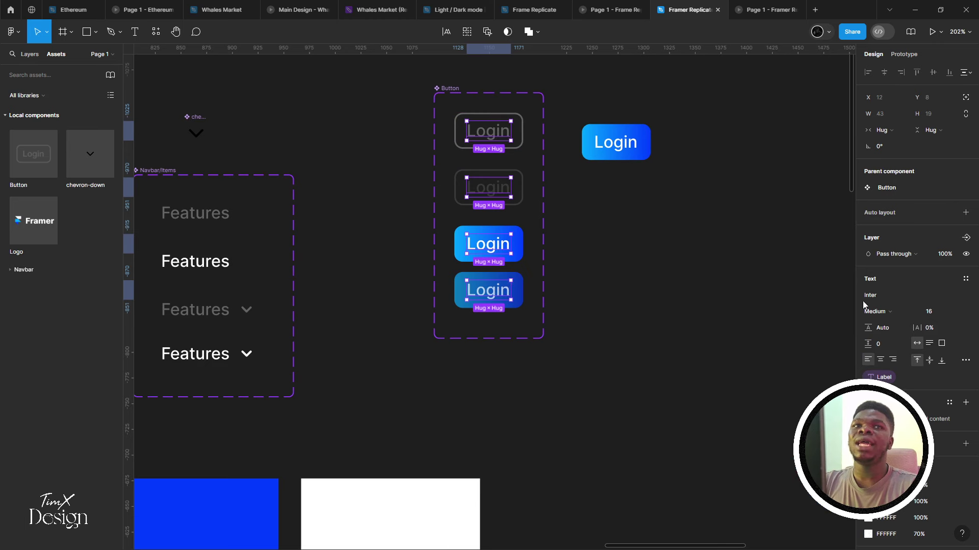
{"action": "left_click", "coordinate": [875, 312]}
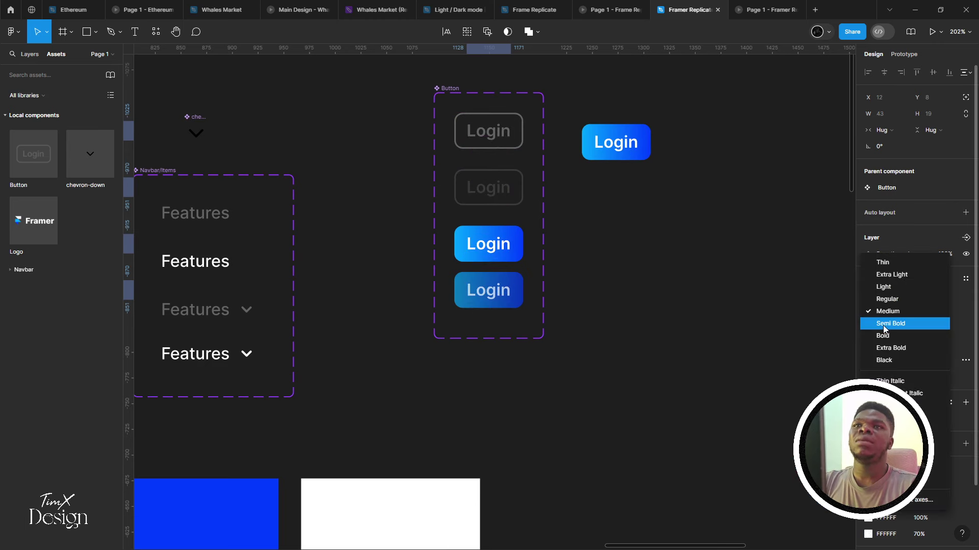
{"action": "left_click", "coordinate": [883, 325]}
{"action": "scroll", "coordinate": [572, 299], "scroll_direction": "down", "scroll_amount": 3}
{"action": "scroll", "coordinate": [546, 286], "scroll_direction": "up", "scroll_amount": 1}
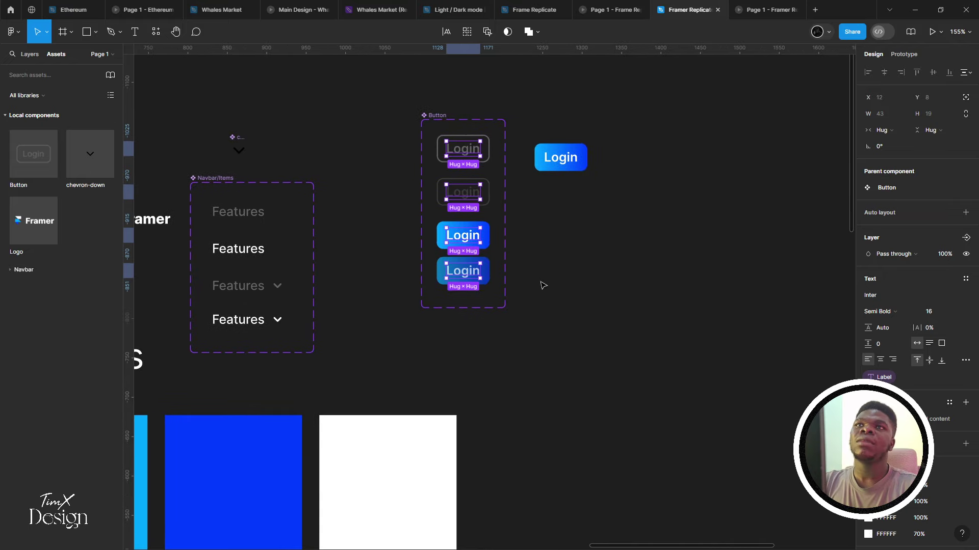
Check the header buttons in the prototype preview and compare them with the buttons in the Framer reference screenshot
{"action": "left_click", "coordinate": [734, 8]}
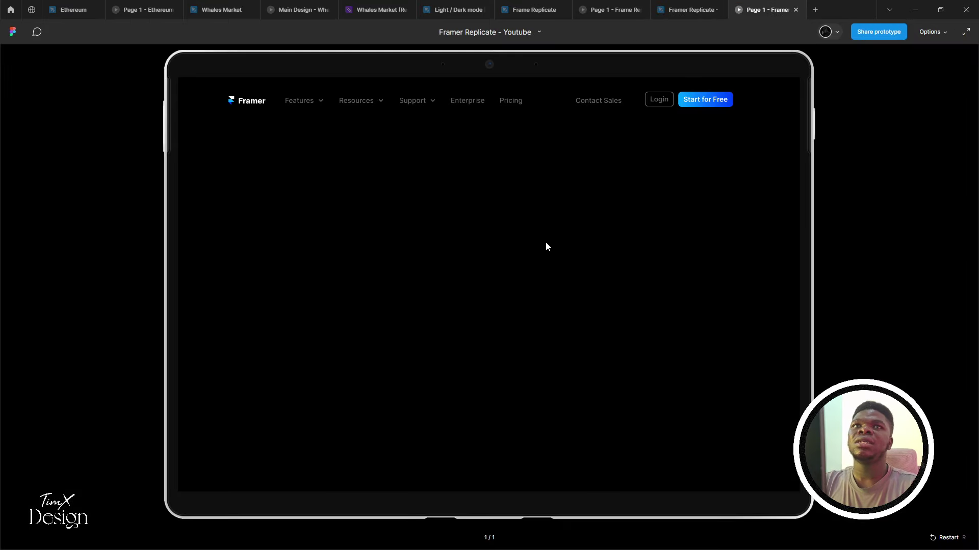
{"action": "left_click", "coordinate": [668, 9]}
{"action": "scroll", "coordinate": [548, 260], "scroll_direction": "down", "scroll_amount": 3}
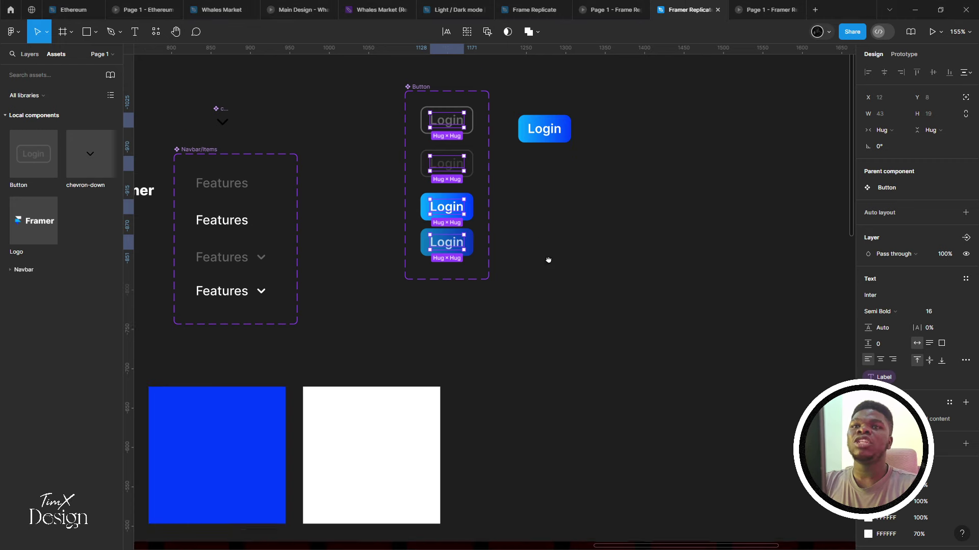
{"action": "scroll", "coordinate": [695, 260], "scroll_direction": "left", "scroll_amount": 10}
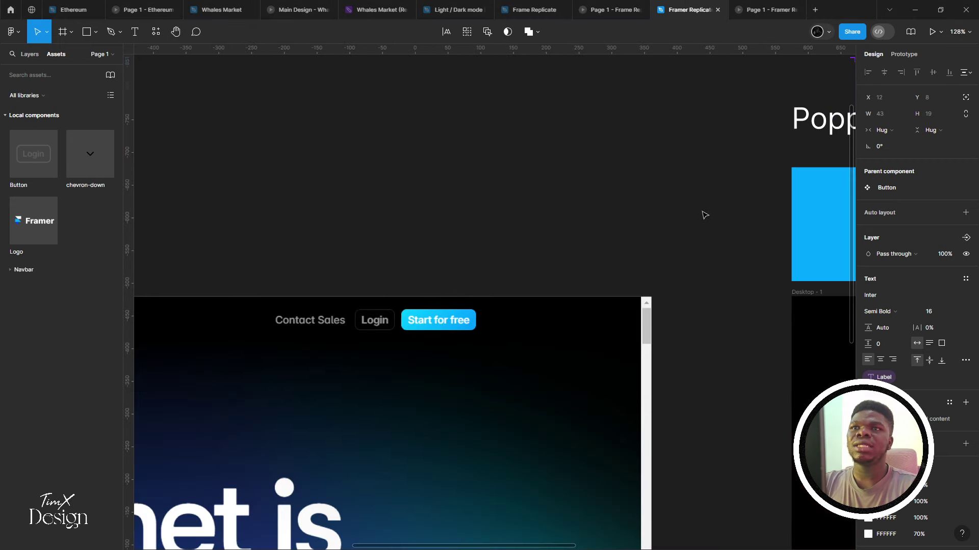
{"action": "left_click_drag", "start_coordinate": [706, 211], "coordinate": [340, 272]}
{"action": "scroll", "coordinate": [340, 272], "scroll_direction": "down", "scroll_amount": 3}
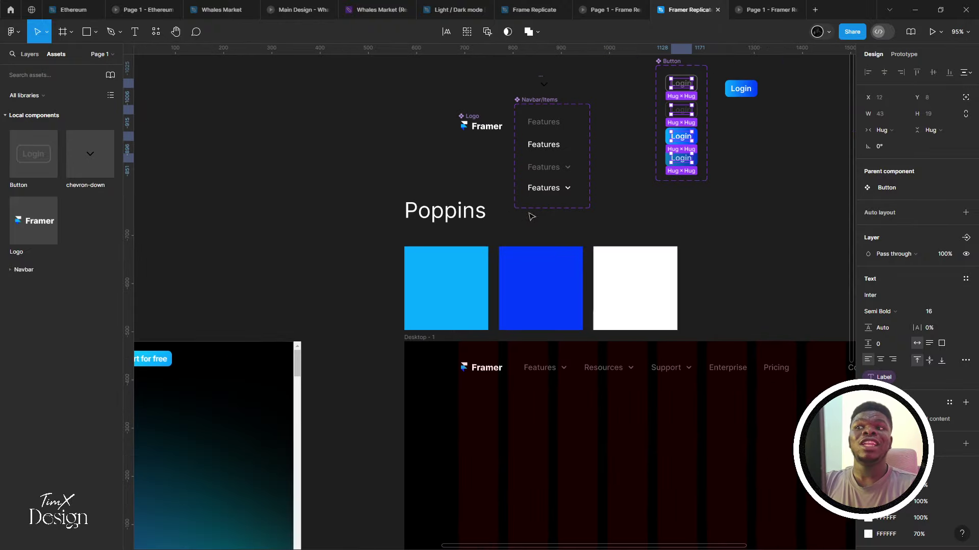
Set the letter spacing of the four Login labels in the Button component to -0.05px
{"action": "scroll", "coordinate": [586, 172], "scroll_direction": "up", "scroll_amount": 4}
{"action": "left_click_drag", "start_coordinate": [585, 173], "coordinate": [252, 323]}
{"action": "scroll", "coordinate": [454, 284], "scroll_direction": "up", "scroll_amount": 3}
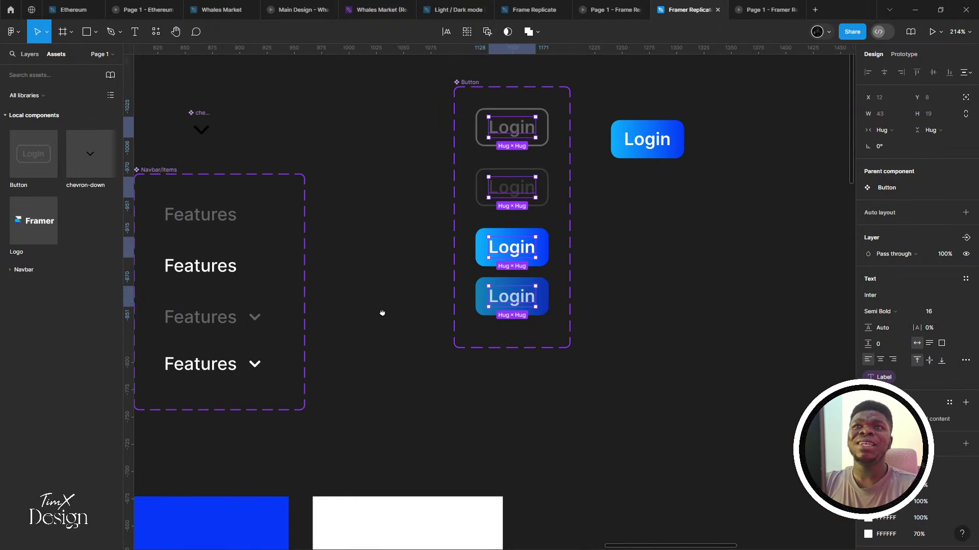
{"action": "scroll", "coordinate": [381, 312], "scroll_direction": "up", "scroll_amount": 2}
{"action": "scroll", "coordinate": [380, 312], "scroll_direction": "right", "scroll_amount": 1}
{"action": "left_click", "coordinate": [937, 329]}
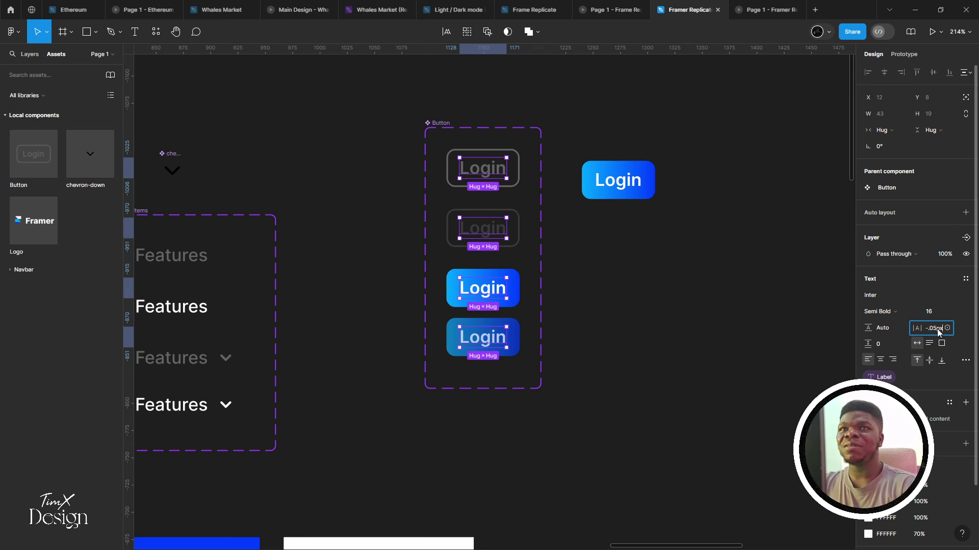
{"action": "key", "text": "Return"}
{"action": "key", "text": "ctrl+z"}
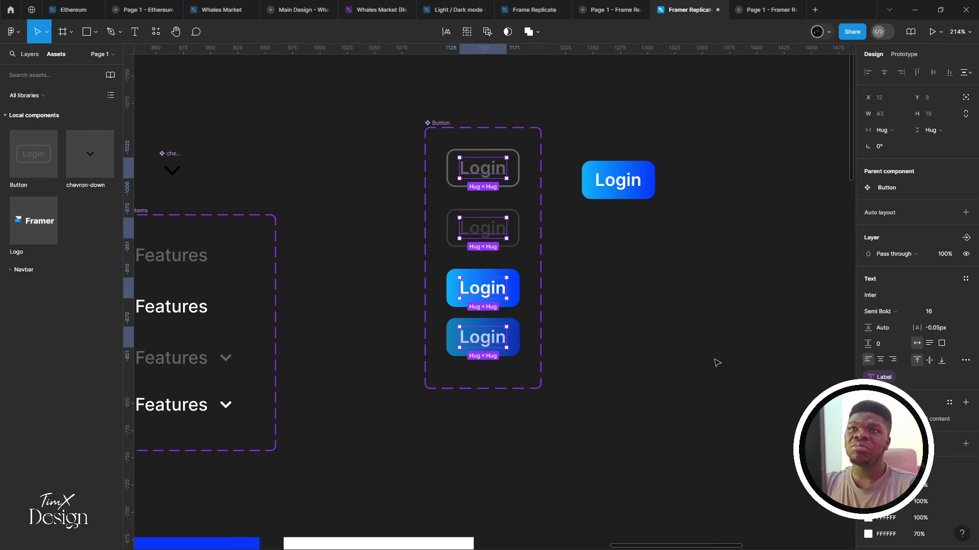
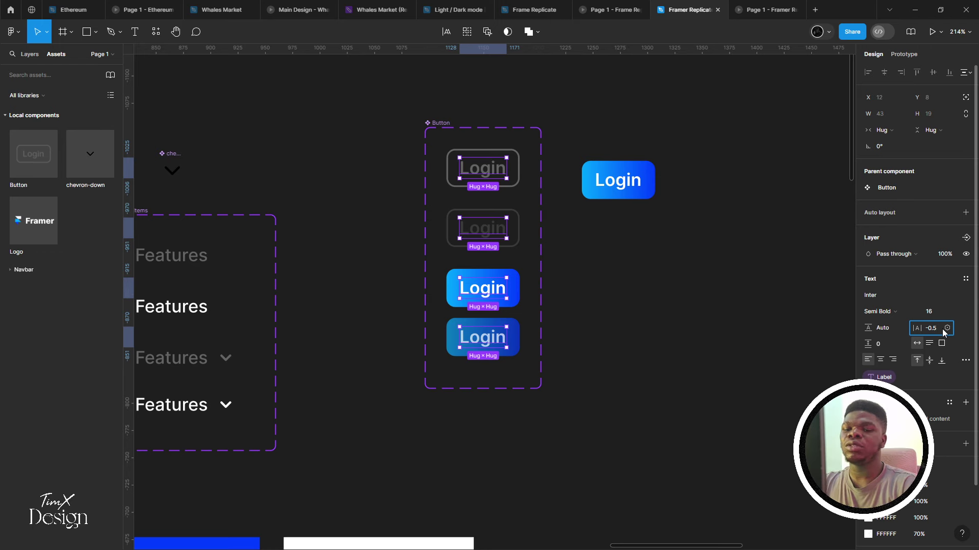
Set the letter spacing of the four Login labels in the Button component to -0.5px
{"action": "key", "text": "Return"}
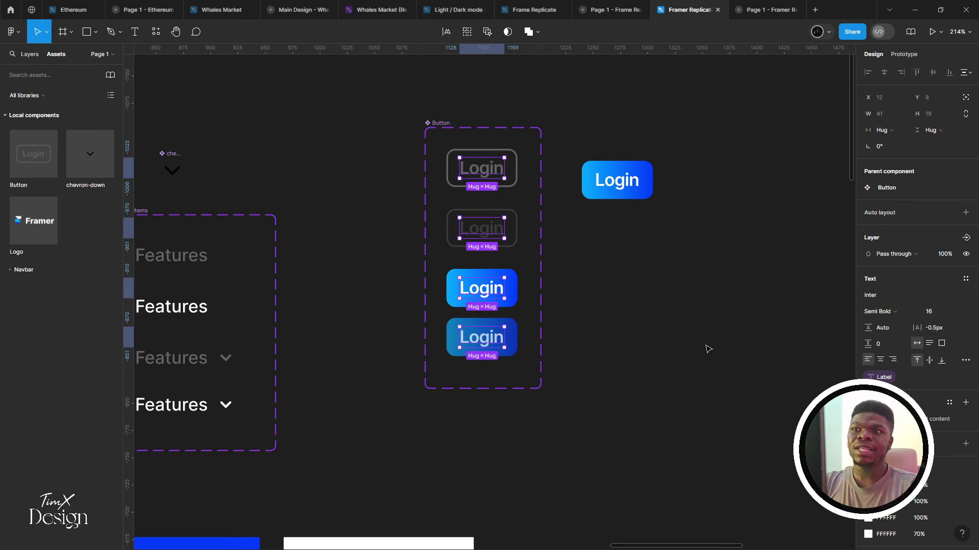
Set the auto layout gap between the header's Login and Start for Free buttons to 8
{"action": "scroll", "coordinate": [707, 347], "scroll_direction": "down", "scroll_amount": 3}
{"action": "left_click_drag", "start_coordinate": [701, 352], "coordinate": [558, 316]}
{"action": "left_click_drag", "start_coordinate": [626, 318], "coordinate": [503, 214]}
{"action": "scroll", "coordinate": [503, 214], "scroll_direction": "down", "scroll_amount": 4}
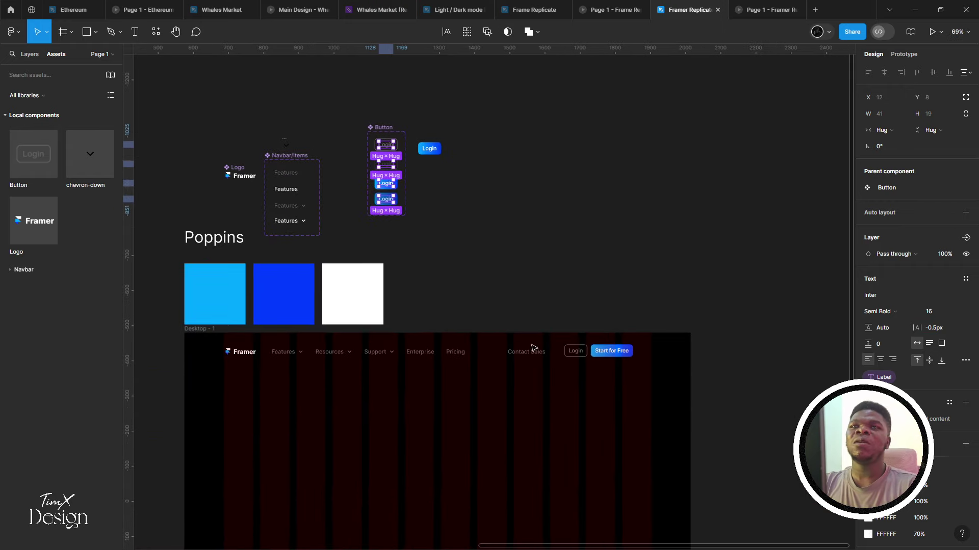
{"action": "left_click", "coordinate": [602, 360]}
{"action": "scroll", "coordinate": [602, 359], "scroll_direction": "up", "scroll_amount": 2}
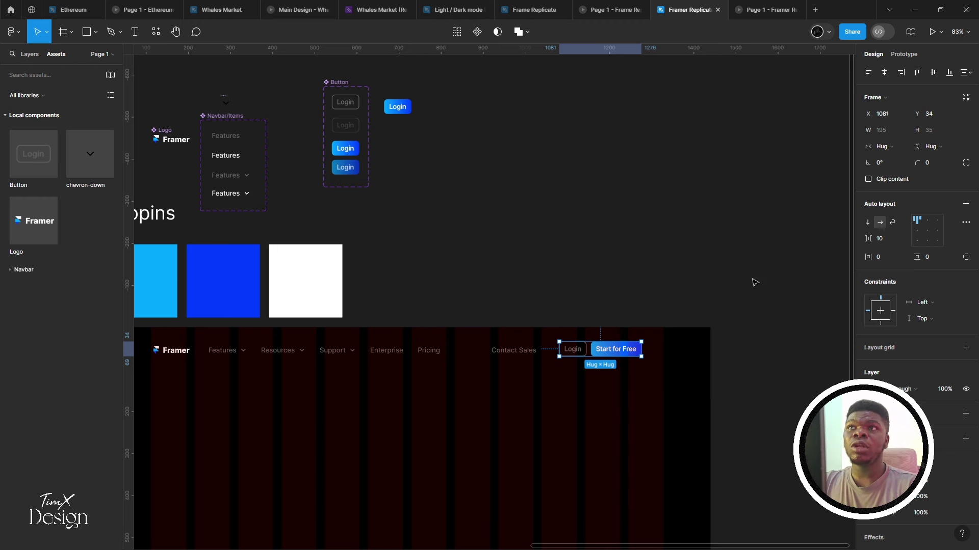
{"action": "left_click_drag", "start_coordinate": [482, 281], "coordinate": [531, 267]}
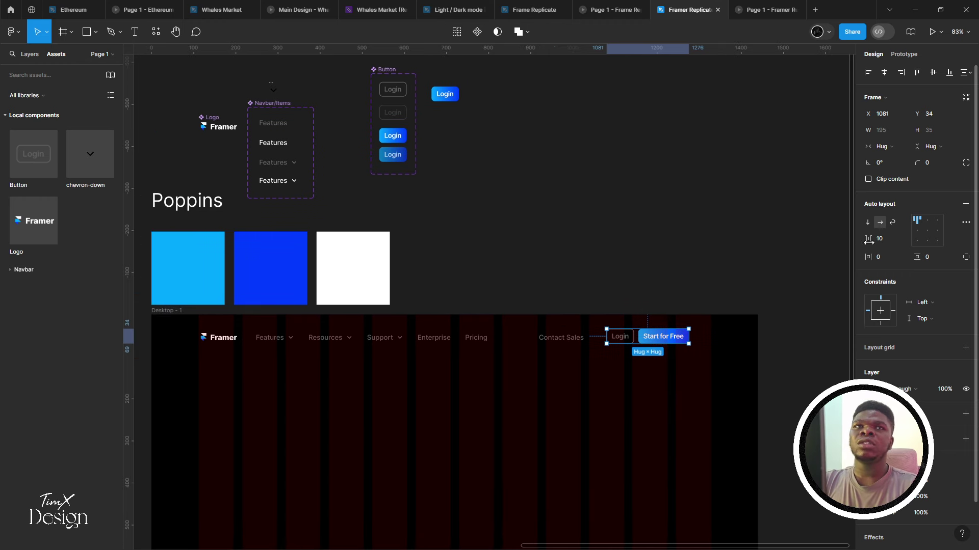
{"action": "key", "text": "Return"}
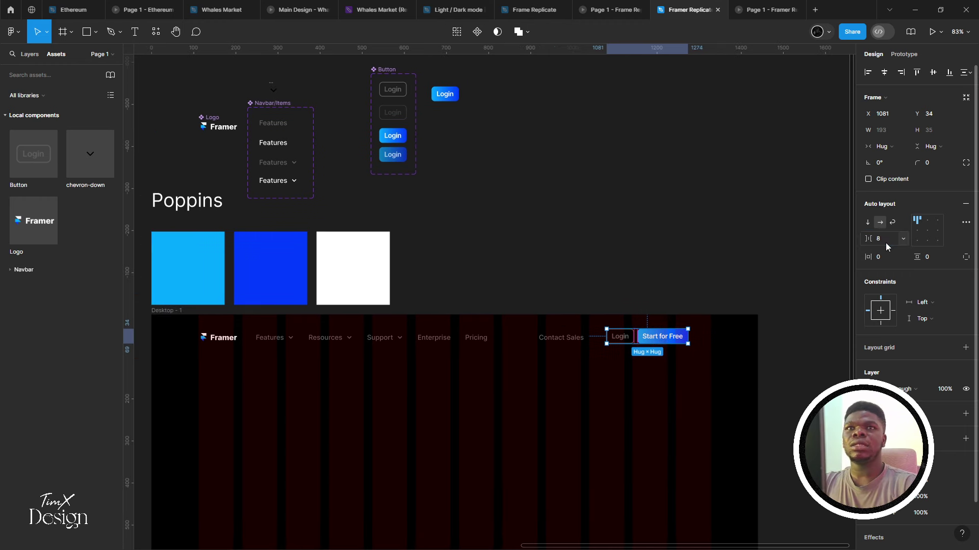
{"action": "left_click", "coordinate": [659, 260]}
{"action": "scroll", "coordinate": [660, 260], "scroll_direction": "down", "scroll_amount": 3}
{"action": "scroll", "coordinate": [660, 260], "scroll_direction": "down", "scroll_amount": 2}
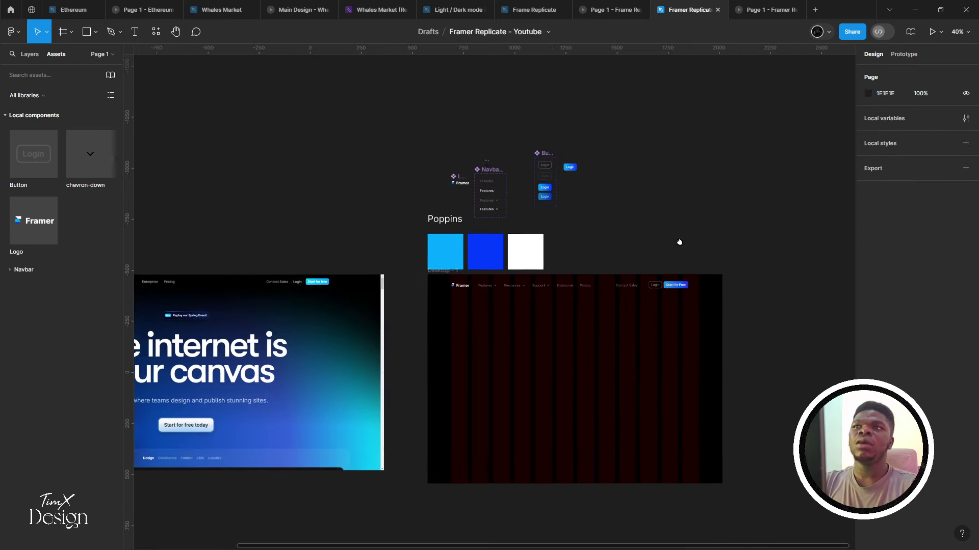
Set the auto layout gap between the header's Login and Start for Free buttons to 12
{"action": "scroll", "coordinate": [682, 246], "scroll_direction": "up", "scroll_amount": 3}
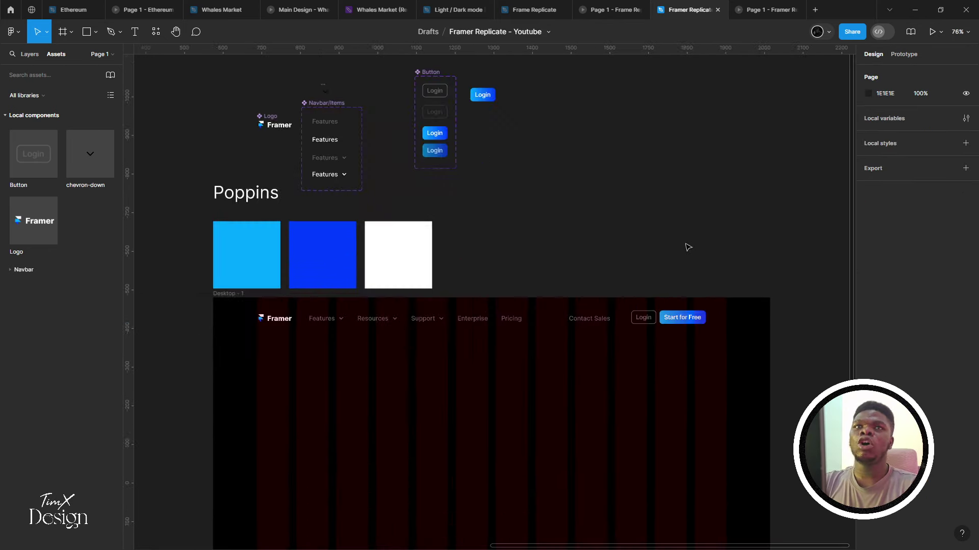
{"action": "left_click", "coordinate": [678, 315]}
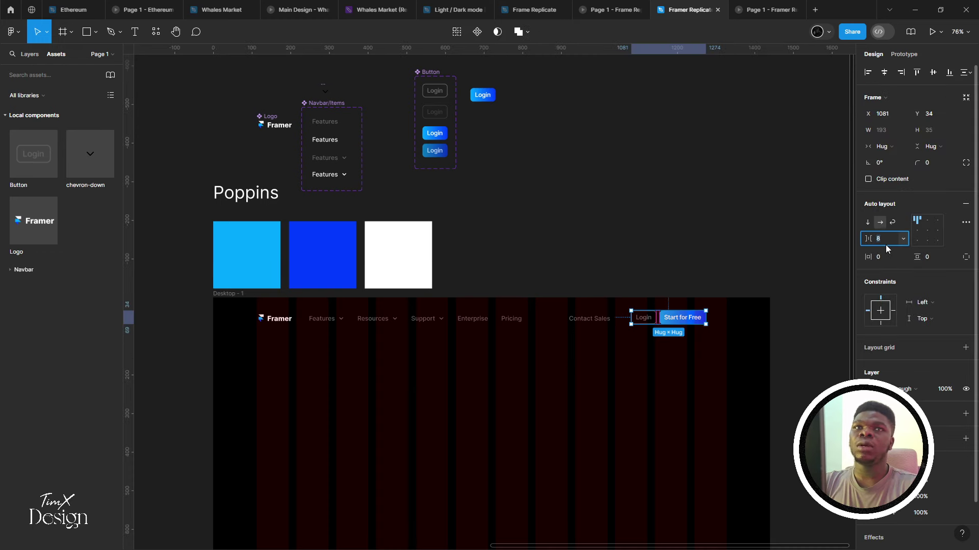
{"action": "key", "text": "Return"}
{"action": "scroll", "coordinate": [596, 300], "scroll_direction": "up", "scroll_amount": 2}
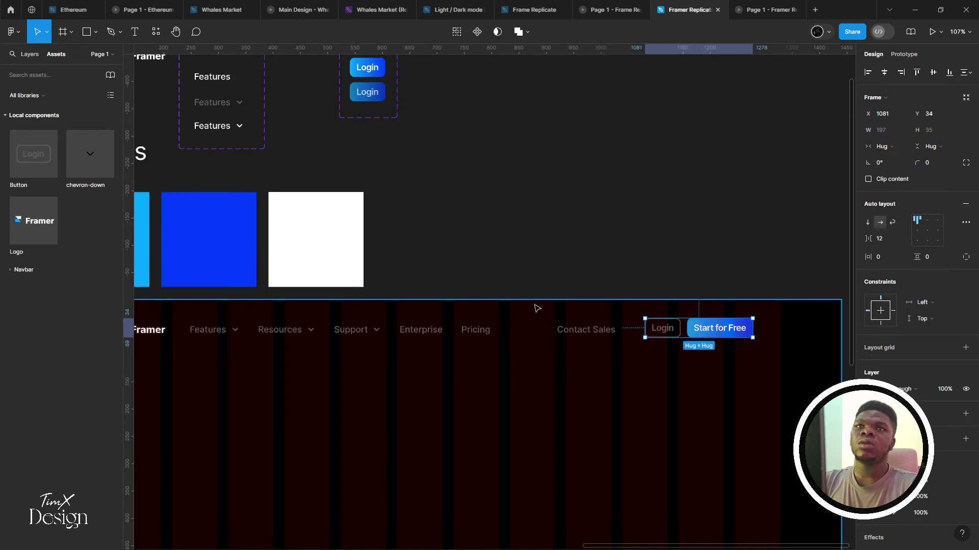
{"action": "left_click_drag", "start_coordinate": [533, 306], "coordinate": [425, 303]}
{"action": "left_click", "coordinate": [426, 270]}
Place Contact Sales and the button pair, vertically centred, at the right edge of the layout grid and wrap them in an auto layout frame
{"action": "scroll", "coordinate": [354, 290], "scroll_direction": "right", "scroll_amount": 3}
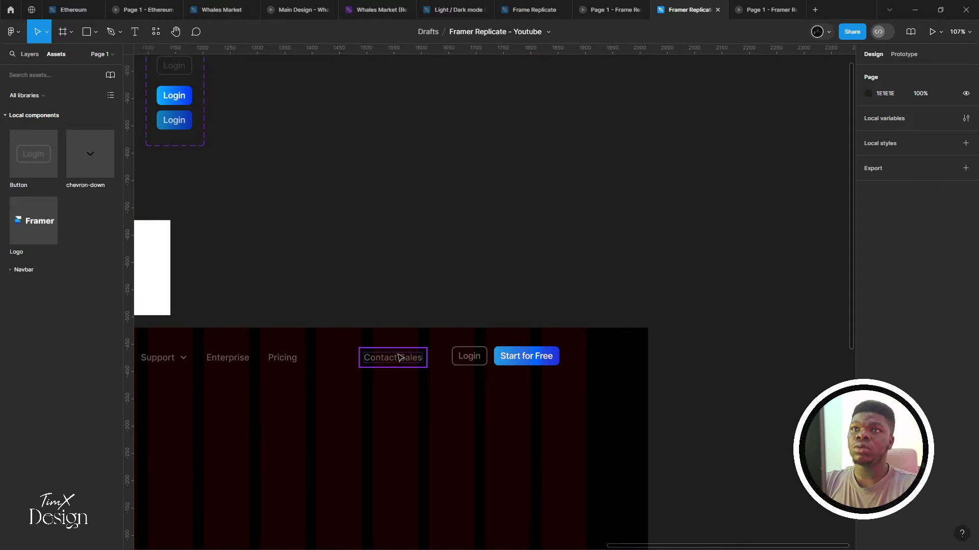
{"action": "left_click", "coordinate": [403, 363]}
{"action": "left_click_drag", "start_coordinate": [402, 362], "coordinate": [510, 353]}
{"action": "scroll", "coordinate": [439, 357], "scroll_direction": "down", "scroll_amount": 1}
{"action": "left_click", "coordinate": [470, 353], "text": "shift"}
{"action": "left_click", "coordinate": [933, 72]}
{"action": "key", "text": "shift+a"}
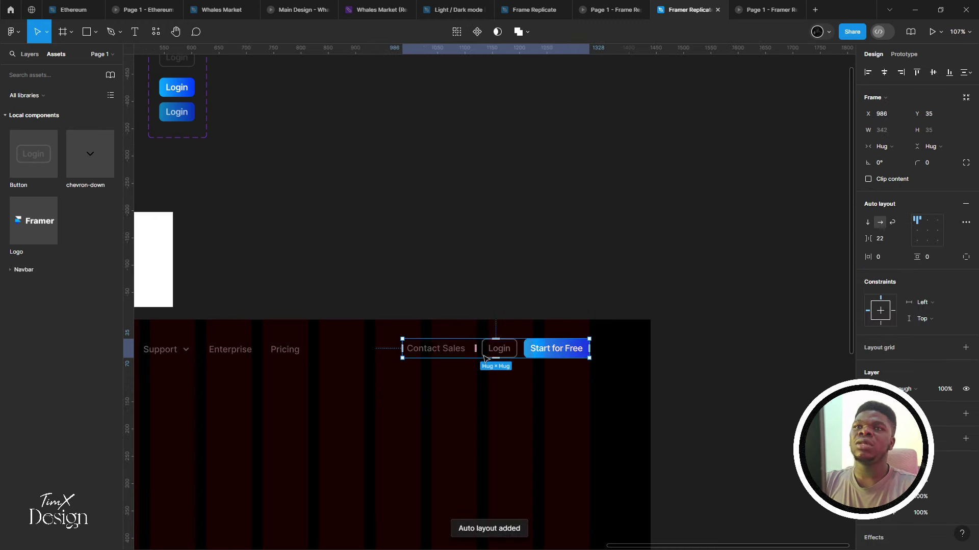
Set the gap between Contact Sales and the button pair to 24 and move the combined frame to X 984
{"action": "left_click", "coordinate": [881, 239]}
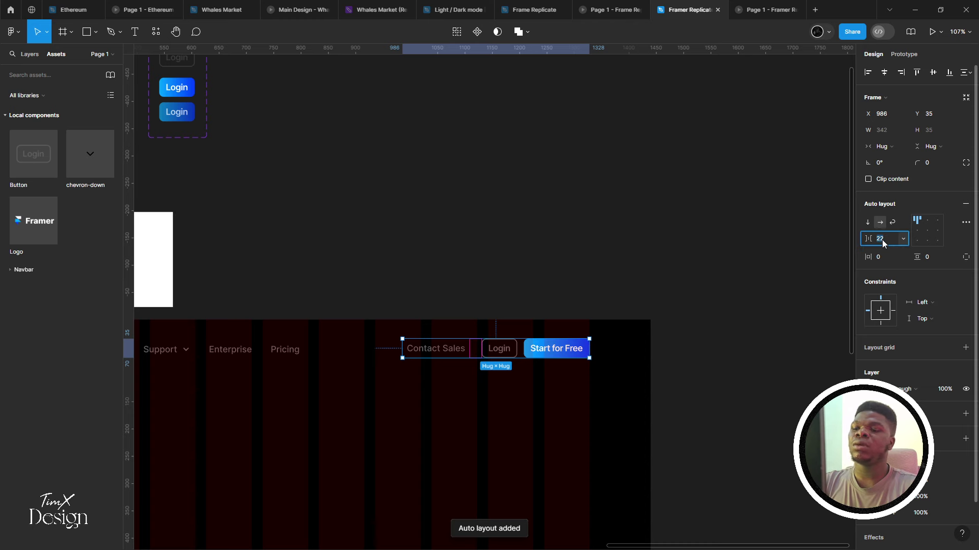
{"action": "type", "text": "24"}
{"action": "key", "text": "Return"}
{"action": "scroll", "coordinate": [536, 359], "scroll_direction": "up", "scroll_amount": 2}
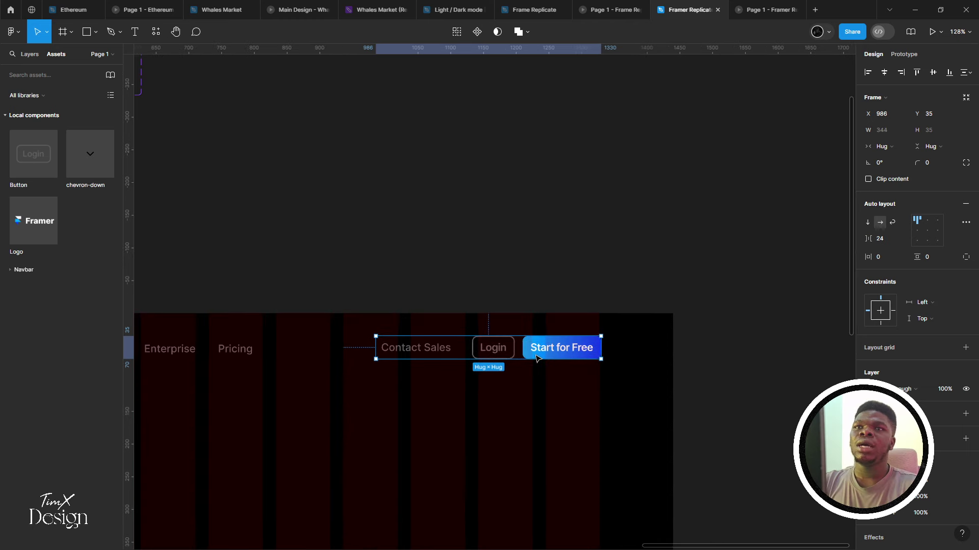
{"action": "double_click", "coordinate": [536, 356]}
{"action": "left_click", "coordinate": [547, 388]}
{"action": "left_click_drag", "start_coordinate": [577, 347], "coordinate": [583, 352]}
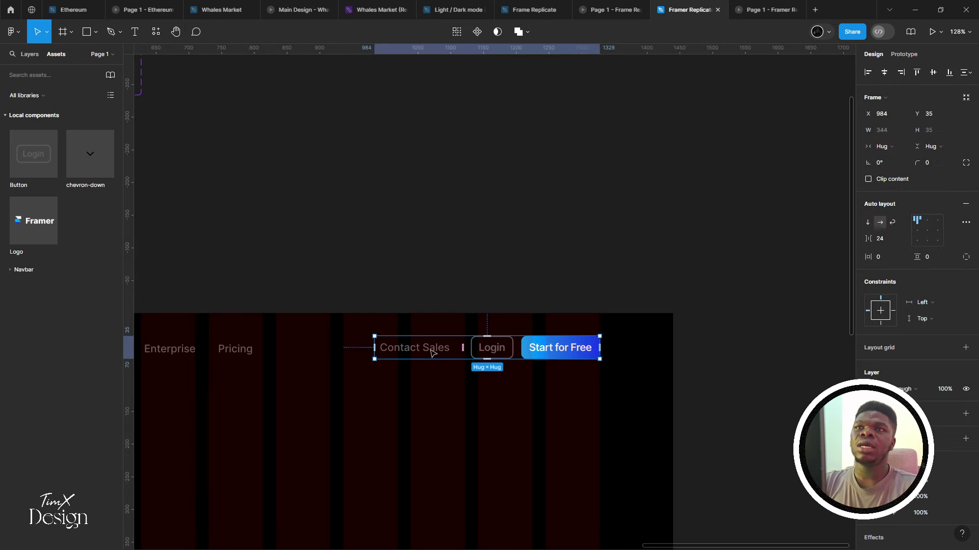
Set the gap between Contact Sales and the button pair to 16 and move the combined frame to X 992
{"action": "left_click", "coordinate": [887, 239]}
{"action": "type", "text": "1"}
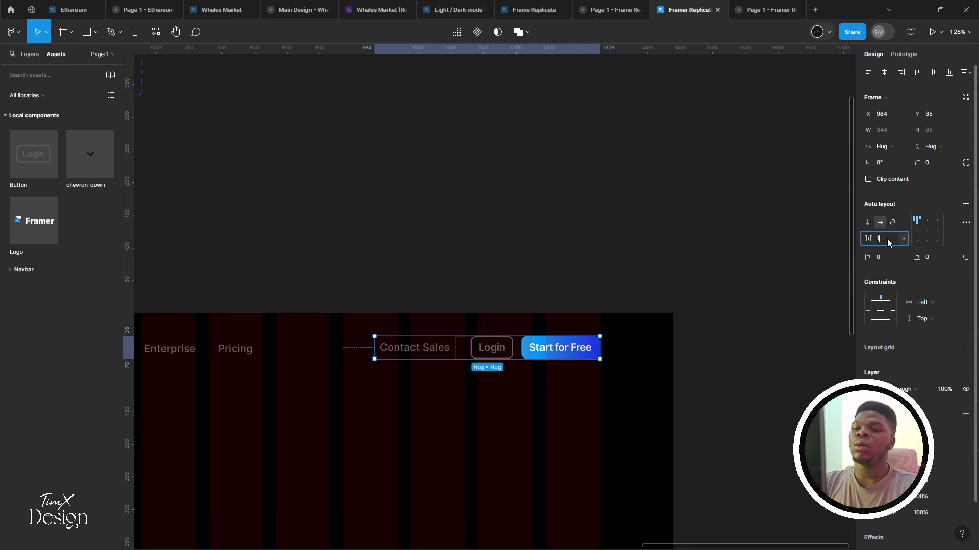
{"action": "type", "text": "6"}
{"action": "key", "text": "Return"}
{"action": "scroll", "coordinate": [528, 351], "scroll_direction": "up", "scroll_amount": 3}
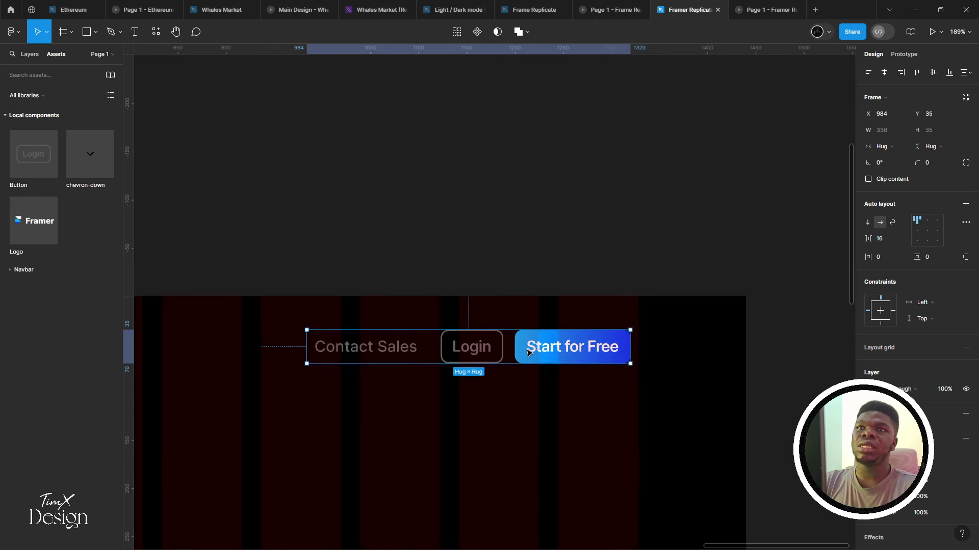
{"action": "left_click_drag", "start_coordinate": [528, 352], "coordinate": [535, 352]}
{"action": "scroll", "coordinate": [533, 352], "scroll_direction": "down", "scroll_amount": 3}
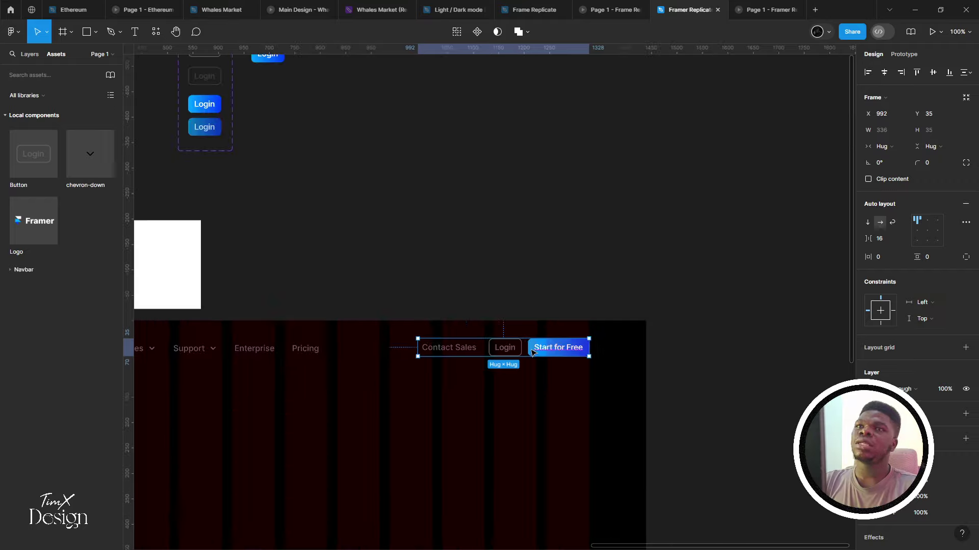
Check the header's spacing and alignment in the prototype preview and return to the design file
{"action": "scroll", "coordinate": [530, 351], "scroll_direction": "down", "scroll_amount": 3}
{"action": "left_click", "coordinate": [436, 400]}
{"action": "scroll", "coordinate": [437, 399], "scroll_direction": "down", "scroll_amount": 4}
{"action": "left_click_drag", "start_coordinate": [442, 393], "coordinate": [405, 361]}
{"action": "left_click", "coordinate": [760, 9]}
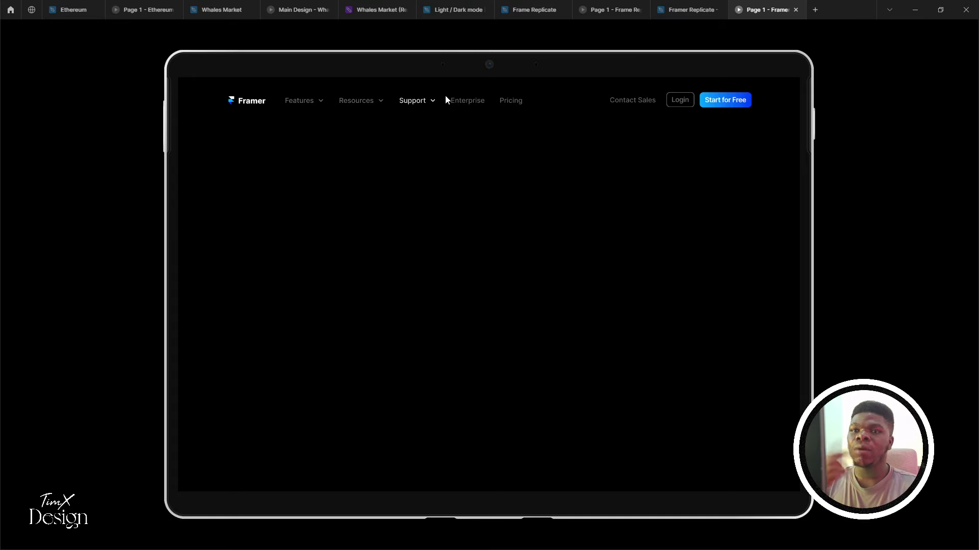
{"action": "left_click", "coordinate": [688, 9]}
Examine the announcement badge and hero headline in the Framer reference screenshot
{"action": "scroll", "coordinate": [511, 260], "scroll_direction": "up", "scroll_amount": 6}
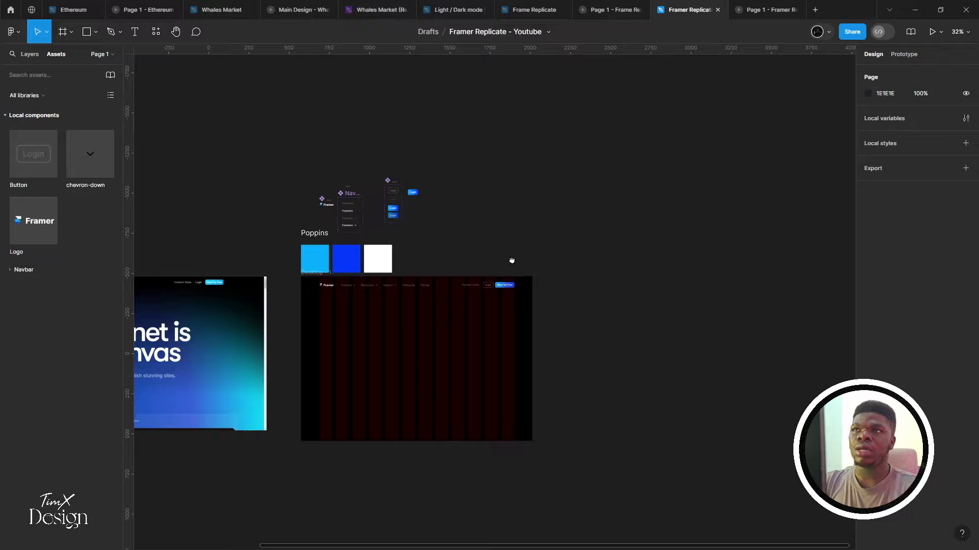
{"action": "scroll", "coordinate": [387, 229], "scroll_direction": "up", "scroll_amount": 8}
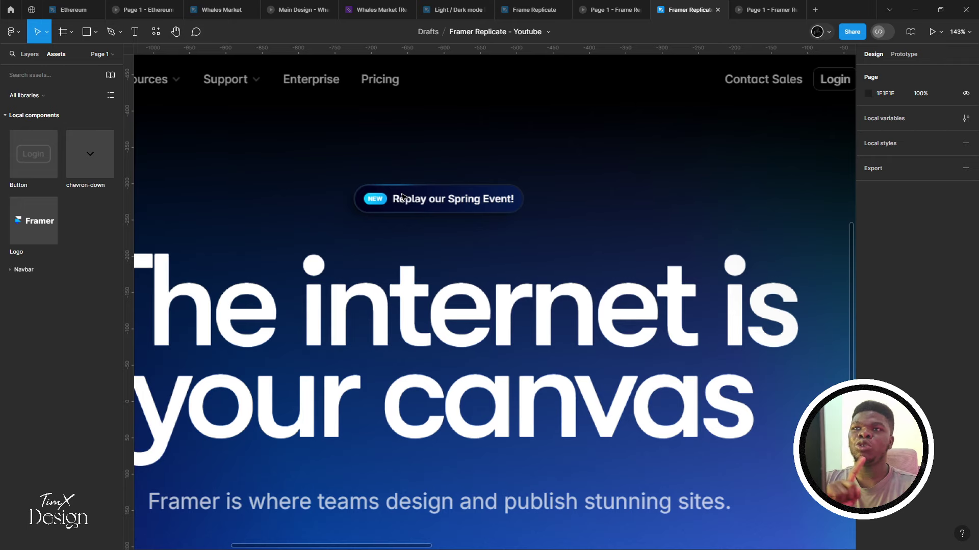
{"action": "scroll", "coordinate": [415, 244], "scroll_direction": "down", "scroll_amount": 6}
{"action": "left_click_drag", "start_coordinate": [409, 284], "coordinate": [328, 259]}
{"action": "scroll", "coordinate": [329, 259], "scroll_direction": "down", "scroll_amount": 6}
{"action": "scroll", "coordinate": [530, 261], "scroll_direction": "up", "scroll_amount": 2}
{"action": "left_click_drag", "start_coordinate": [604, 260], "coordinate": [486, 270]}
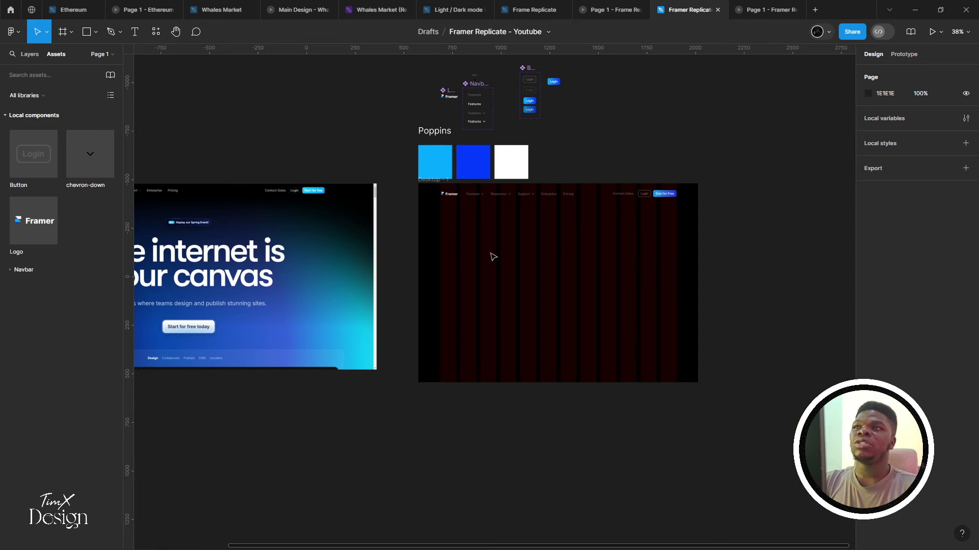
Add a text layer with the placeholder "sdf" below the header in the desktop frame, sized 128 and positioned at X 294, Y 252
{"action": "key", "text": "t"}
{"action": "left_click", "coordinate": [502, 248]}
{"action": "type", "text": "sdf"}
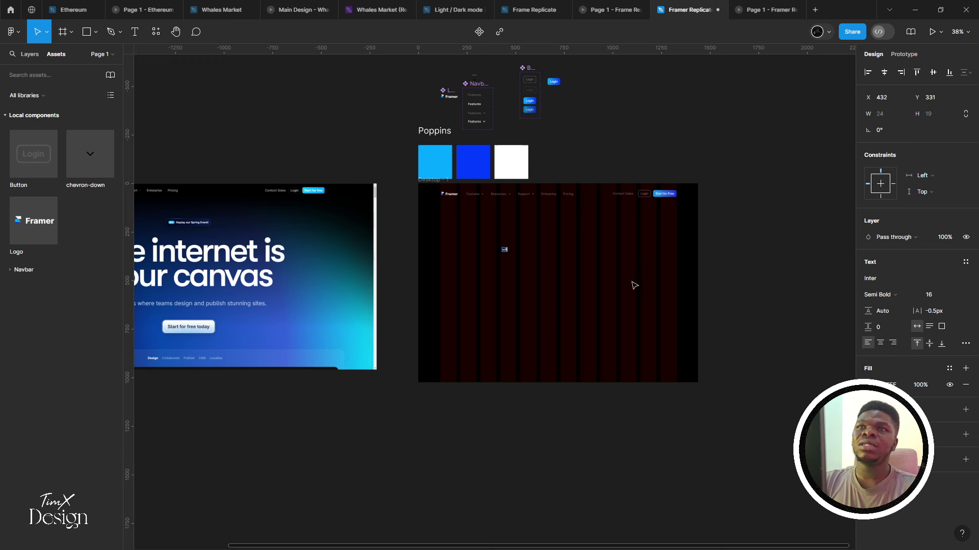
{"action": "key", "text": "ctrl+a"}
{"action": "key", "text": "Escape"}
{"action": "left_click", "coordinate": [942, 299]}
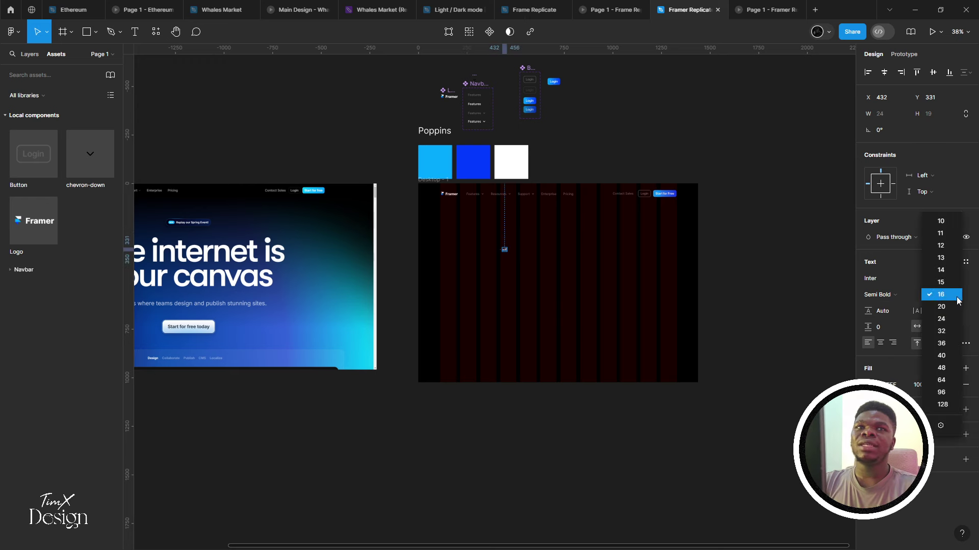
{"action": "left_click", "coordinate": [940, 396]}
{"action": "left_click_drag", "start_coordinate": [520, 272], "coordinate": [494, 257]}
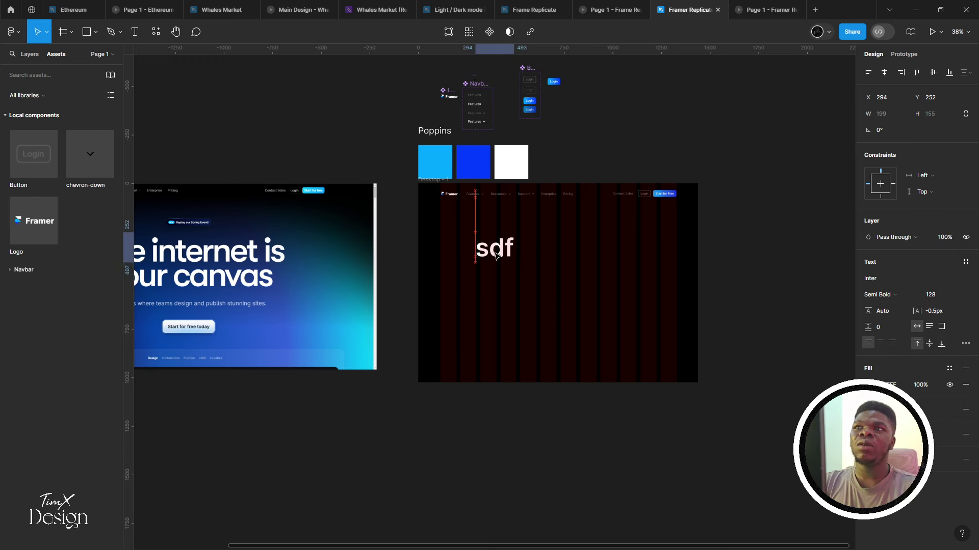
Replace the placeholder text with the two-line headline "The Internet is" / "your canvas"
{"action": "scroll", "coordinate": [343, 333], "scroll_direction": "down", "scroll_amount": 3}
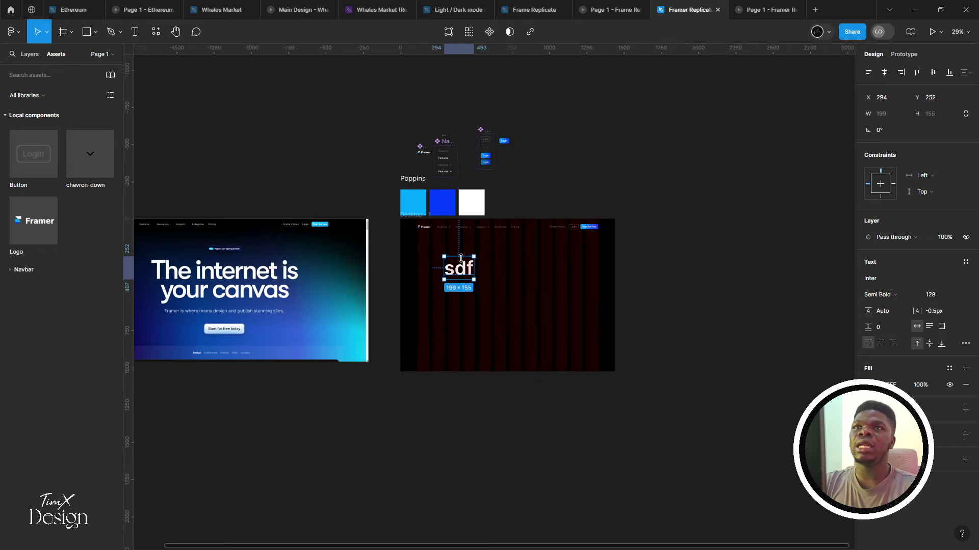
{"action": "double_click", "coordinate": [458, 265]}
{"action": "type", "text": "The I"}
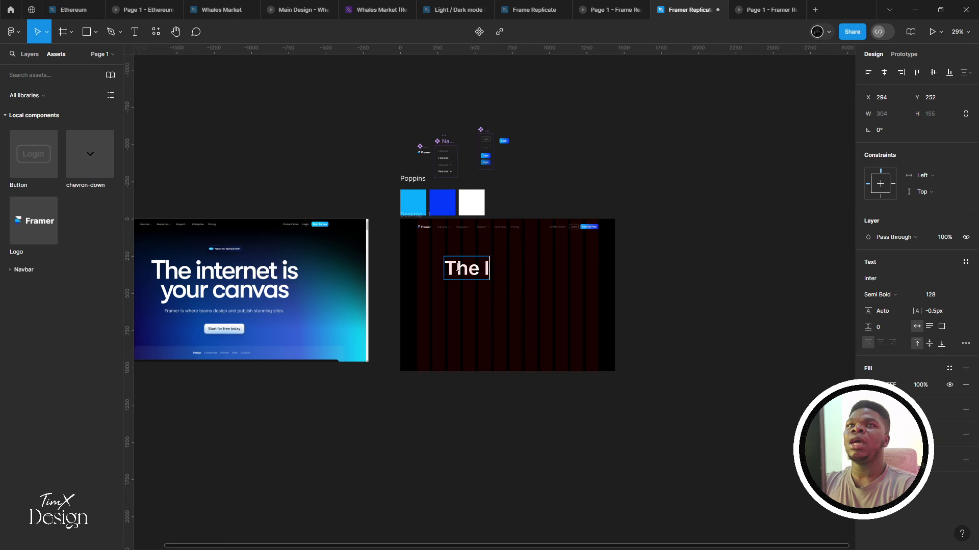
{"action": "type", "text": "nternet is"}
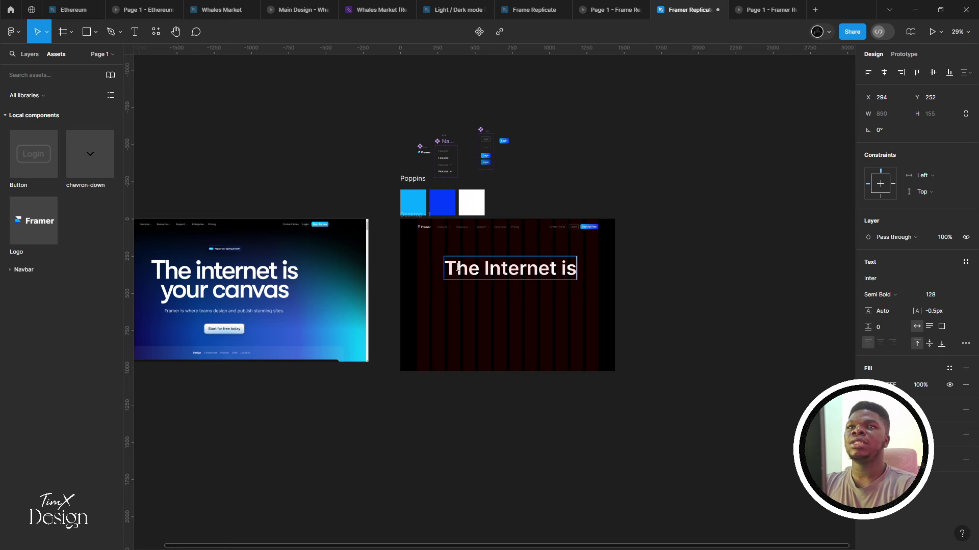
{"action": "key", "text": "Return"}
{"action": "type", "text": "yo"}
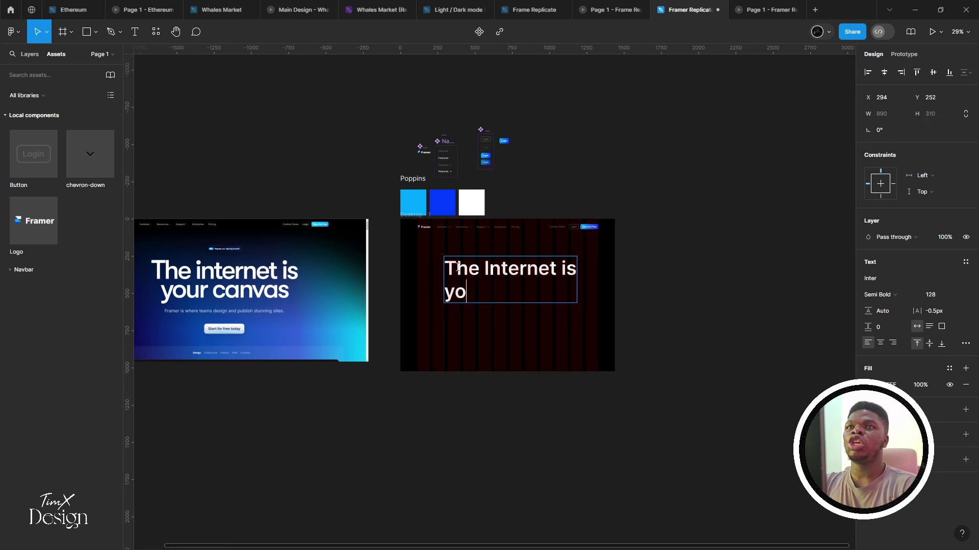
{"action": "type", "text": "ur canvas"}
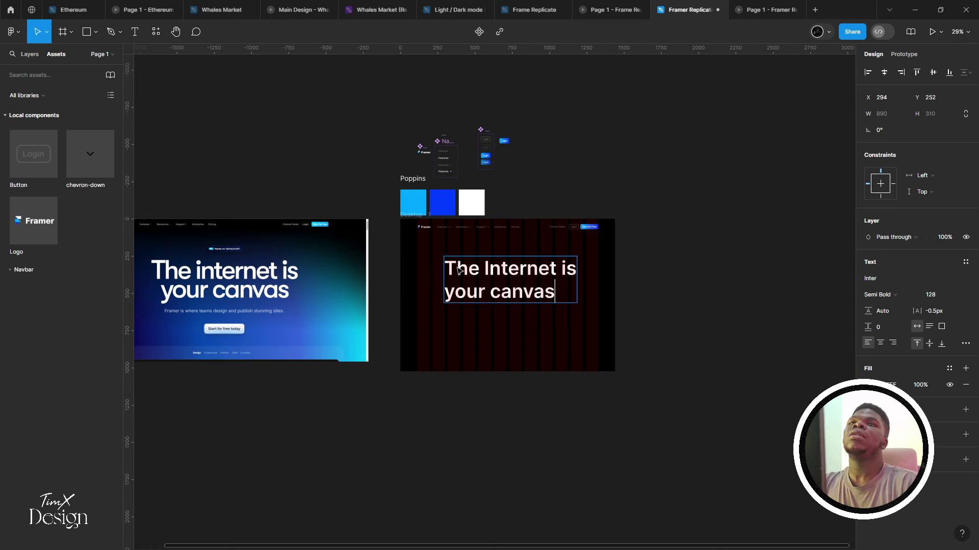
Center-align the headline text and center the layer horizontally in the desktop frame
{"action": "key", "text": "Escape"}
{"action": "left_click", "coordinate": [881, 343]}
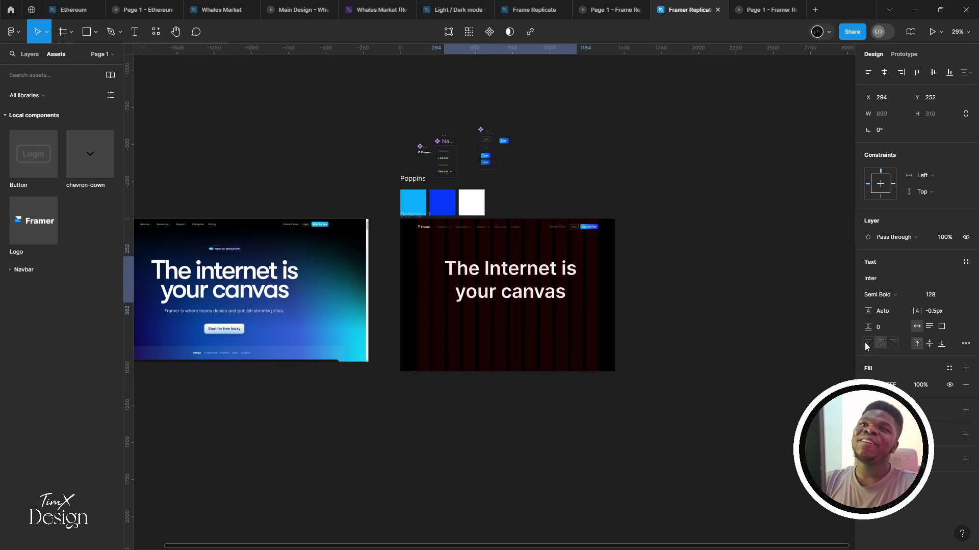
{"action": "left_click", "coordinate": [885, 72]}
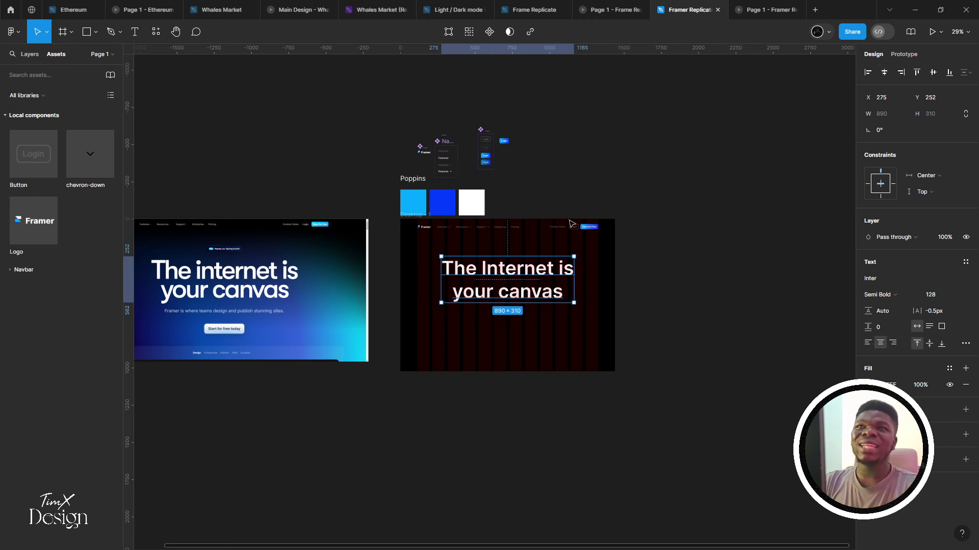
Compare the headline with the reference and try adjusting its line height, undoing the adjustment
{"action": "mouse_move", "coordinate": [415, 302]}
{"action": "left_mouse_down"}
{"action": "mouse_move", "coordinate": [452, 282]}
{"action": "mouse_move", "coordinate": [400, 290]}
{"action": "left_mouse_up"}
{"action": "scroll", "coordinate": [452, 282], "scroll_direction": "up", "scroll_amount": 1}
{"action": "scroll", "coordinate": [392, 289], "scroll_direction": "down", "scroll_amount": 2}
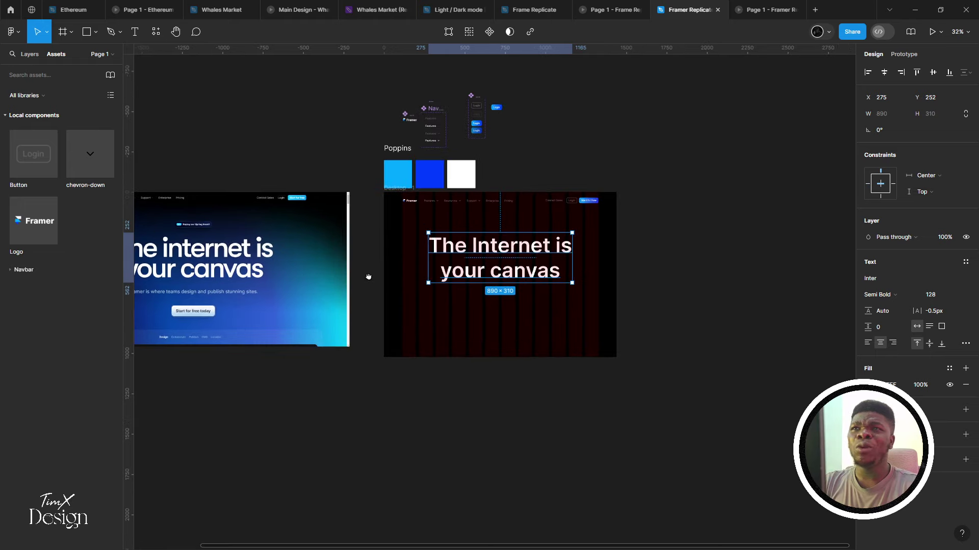
{"action": "scroll", "coordinate": [366, 277], "scroll_direction": "up", "scroll_amount": 3}
{"action": "left_click_drag", "start_coordinate": [549, 262], "coordinate": [500, 319]}
{"action": "left_click_drag", "start_coordinate": [868, 311], "coordinate": [826, 332]}
{"action": "key", "text": "ctrl+z"}
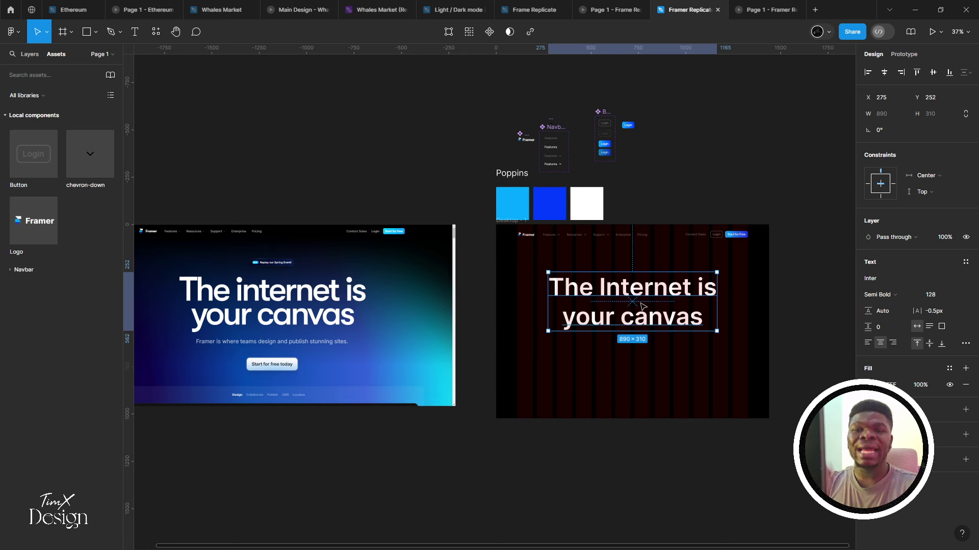
Set the headline's line height to 100%
{"action": "left_click", "coordinate": [883, 311]}
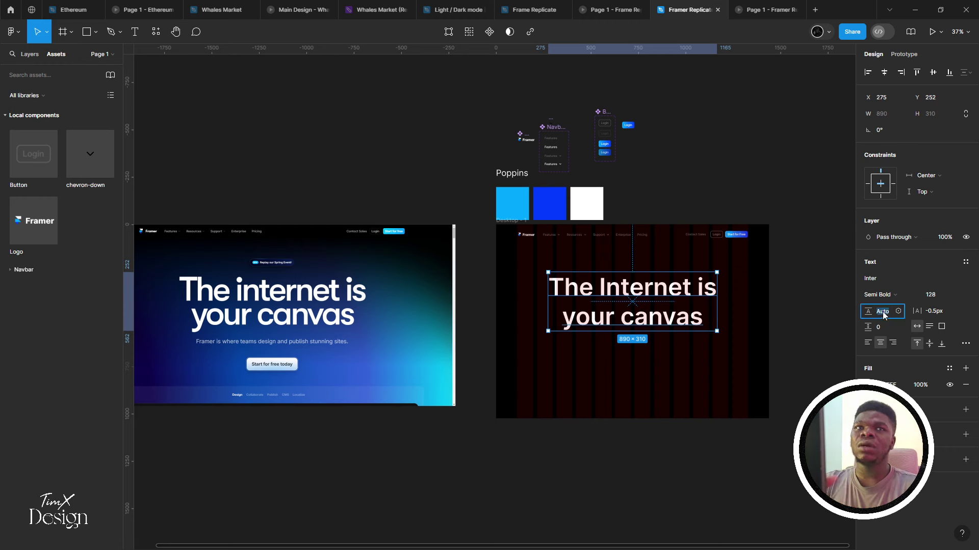
{"action": "type", "text": "10"}
{"action": "key", "text": "ctrl+z"}
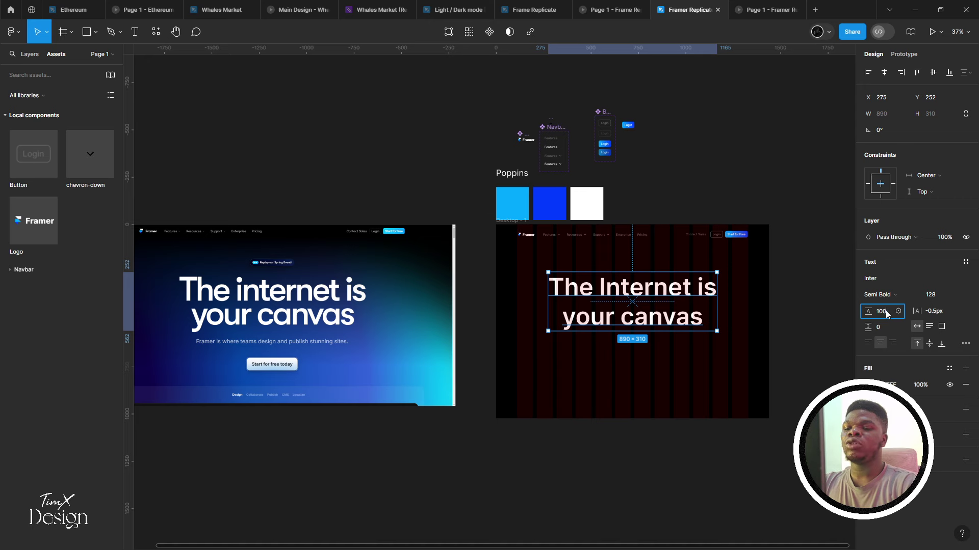
{"action": "type", "text": "100"}
{"action": "key", "text": "Return"}
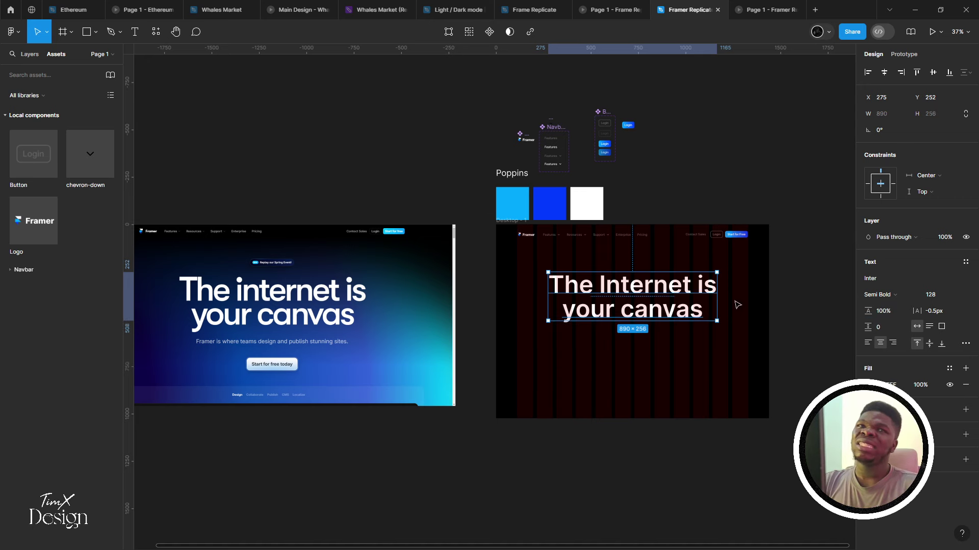
{"action": "scroll", "coordinate": [626, 304], "scroll_direction": "down", "scroll_amount": 2}
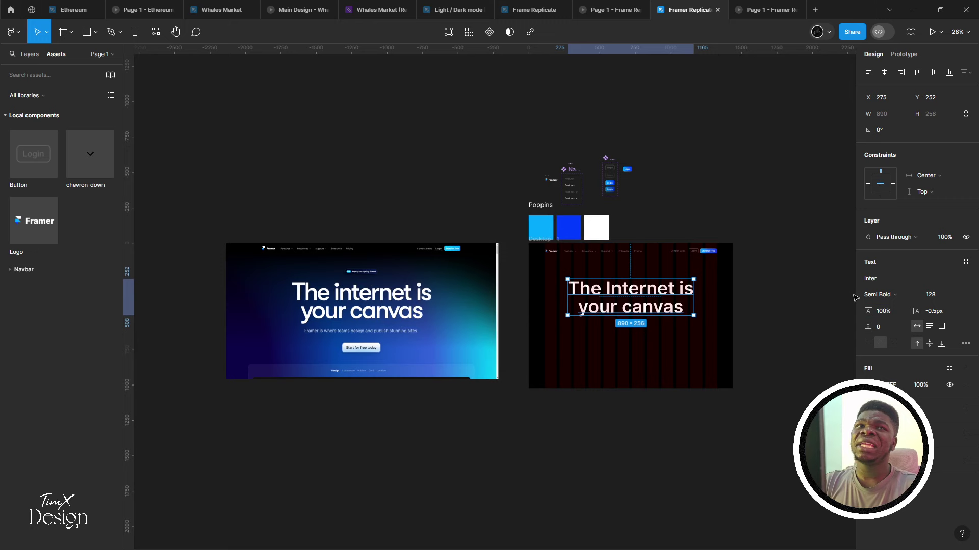
Set the headline's line height to a fixed value of 128
{"action": "left_click", "coordinate": [886, 315]}
{"action": "type", "text": "12"}
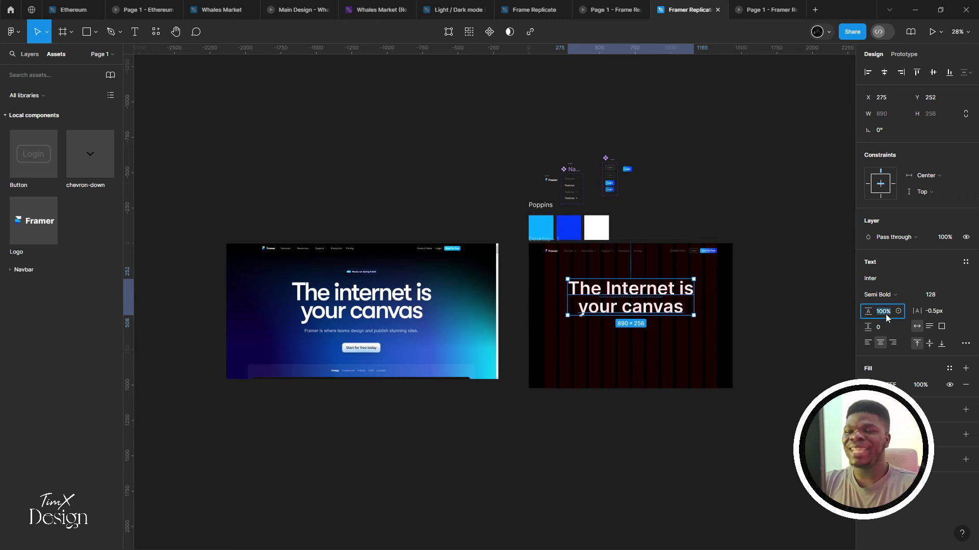
{"action": "type", "text": "8"}
{"action": "key", "text": "Return"}
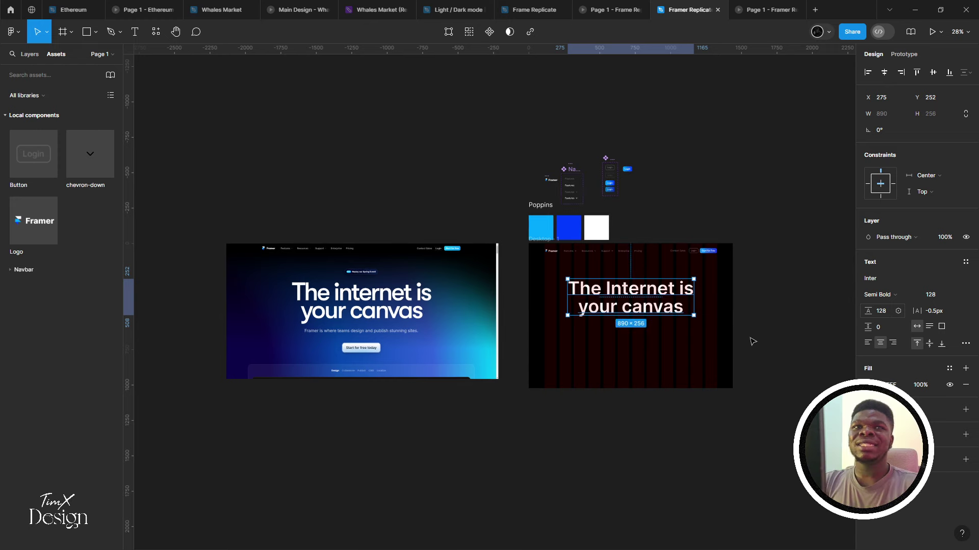
{"action": "scroll", "coordinate": [714, 333], "scroll_direction": "up", "scroll_amount": 2}
{"action": "scroll", "coordinate": [589, 290], "scroll_direction": "up", "scroll_amount": 1}
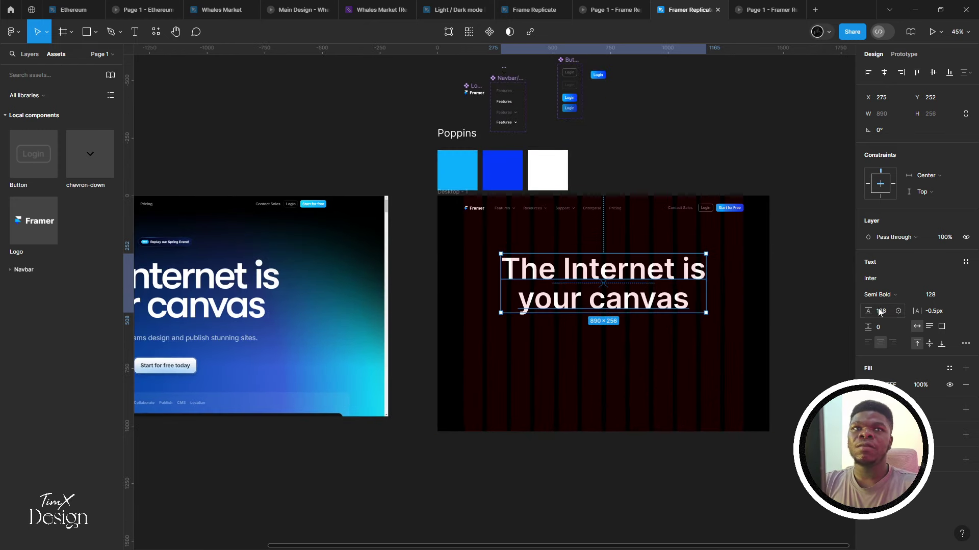
Tighten the headline by reducing its line height to 104 and its letter spacing to -5px
{"action": "left_click_drag", "start_coordinate": [880, 312], "coordinate": [859, 299]}
{"action": "scroll", "coordinate": [500, 266], "scroll_direction": "down", "scroll_amount": 2}
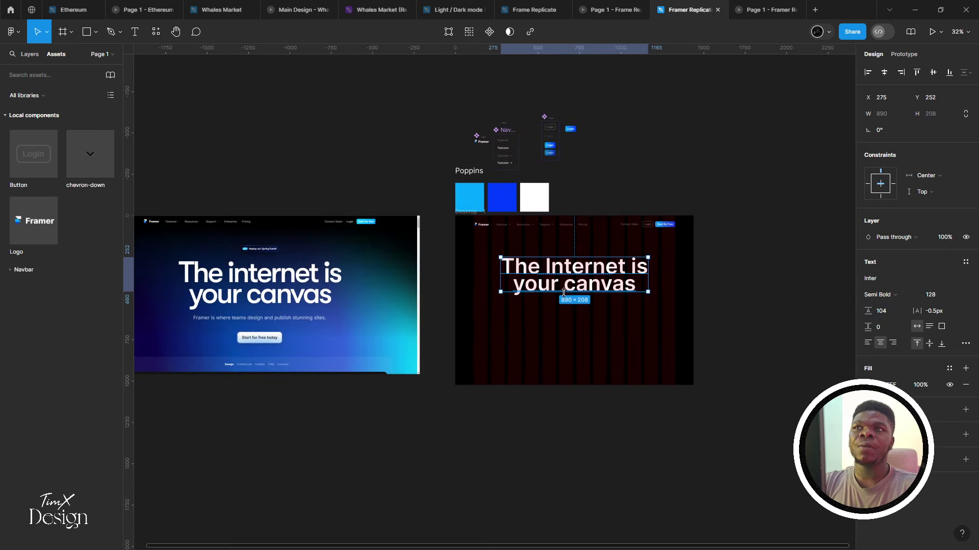
{"action": "scroll", "coordinate": [563, 292], "scroll_direction": "up", "scroll_amount": 2}
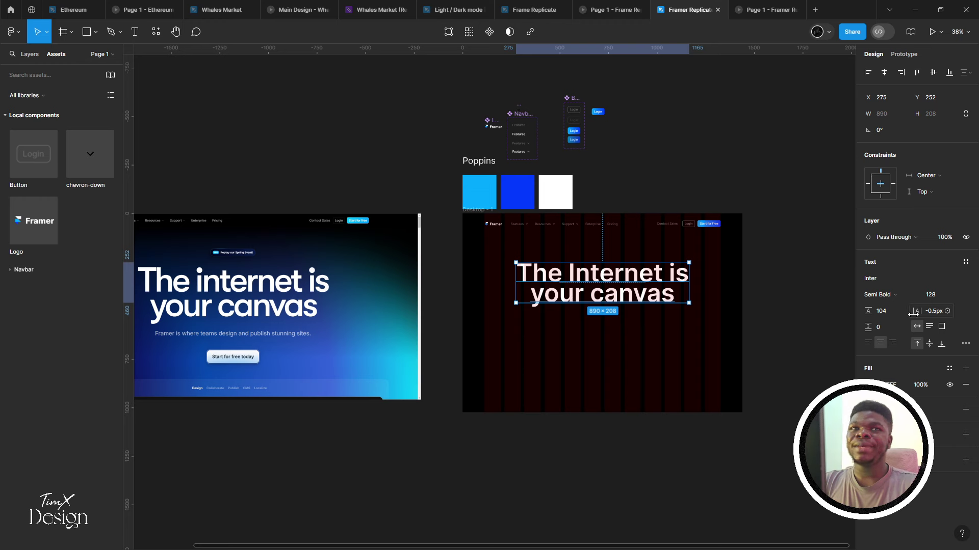
{"action": "left_click_drag", "start_coordinate": [913, 314], "coordinate": [909, 312]}
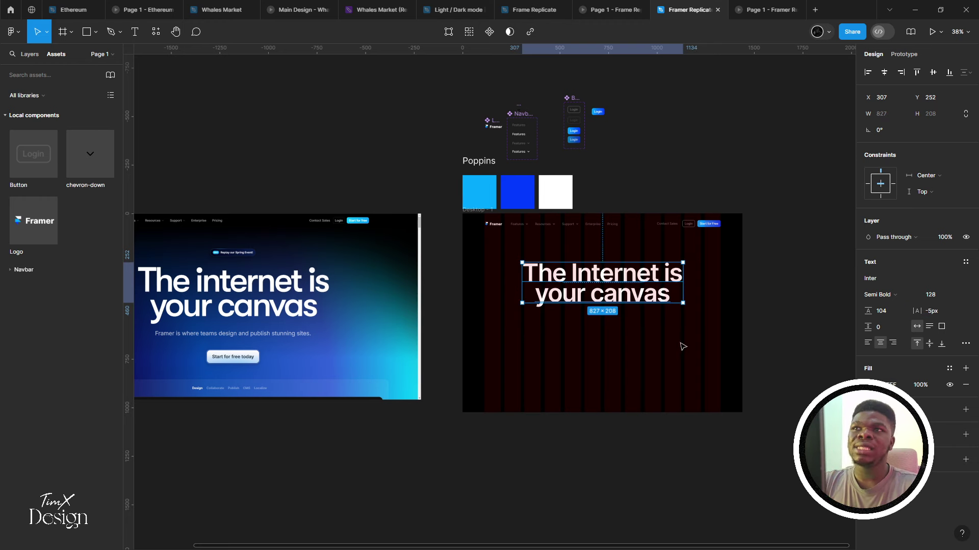
Scale the headline up proportionally to about 989 × 249 with the Scale tool, keeping it horizontally centred in the desktop frame
{"action": "scroll", "coordinate": [581, 285], "scroll_direction": "left", "scroll_amount": 2}
{"action": "scroll", "coordinate": [581, 285], "scroll_direction": "down", "scroll_amount": 1}
{"action": "scroll", "coordinate": [581, 286], "scroll_direction": "down", "scroll_amount": 2}
{"action": "scroll", "coordinate": [581, 286], "scroll_direction": "left", "scroll_amount": 1}
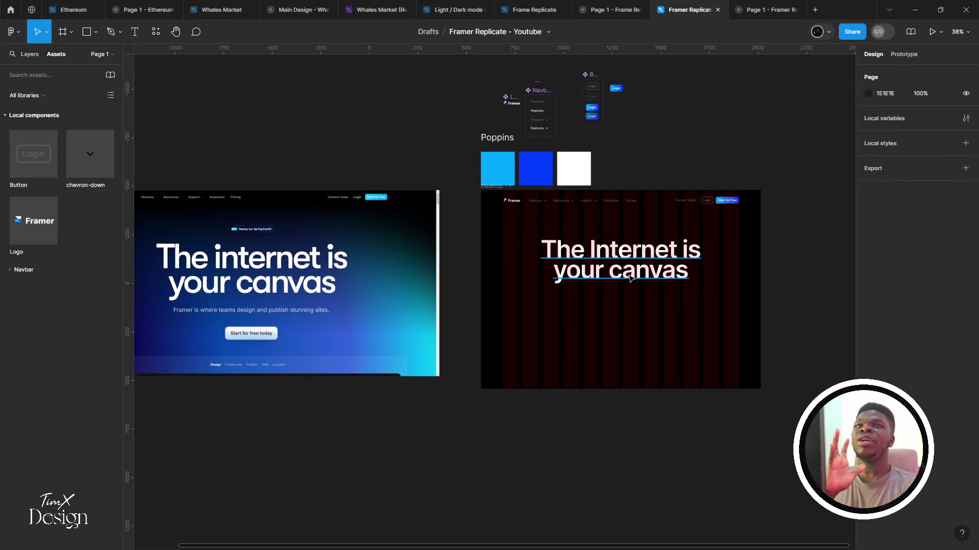
{"action": "scroll", "coordinate": [605, 280], "scroll_direction": "left", "scroll_amount": 2}
{"action": "key", "text": "k"}
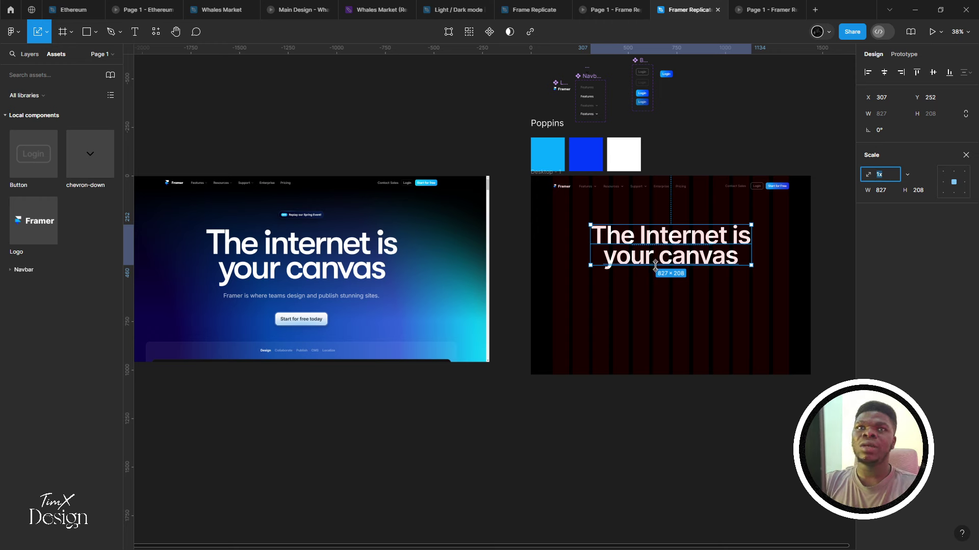
{"action": "left_click_drag", "start_coordinate": [656, 265], "coordinate": [667, 277]}
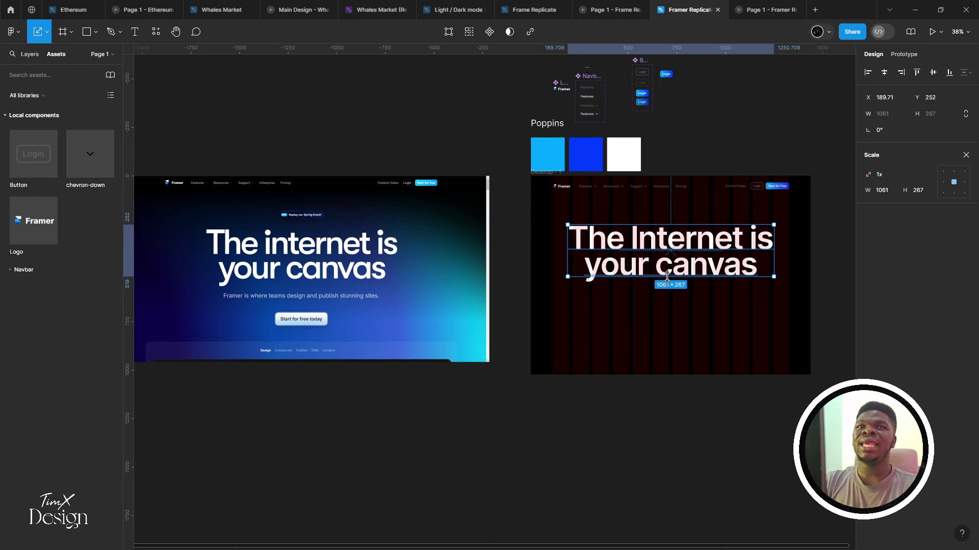
{"action": "key", "text": "ctrl+z"}
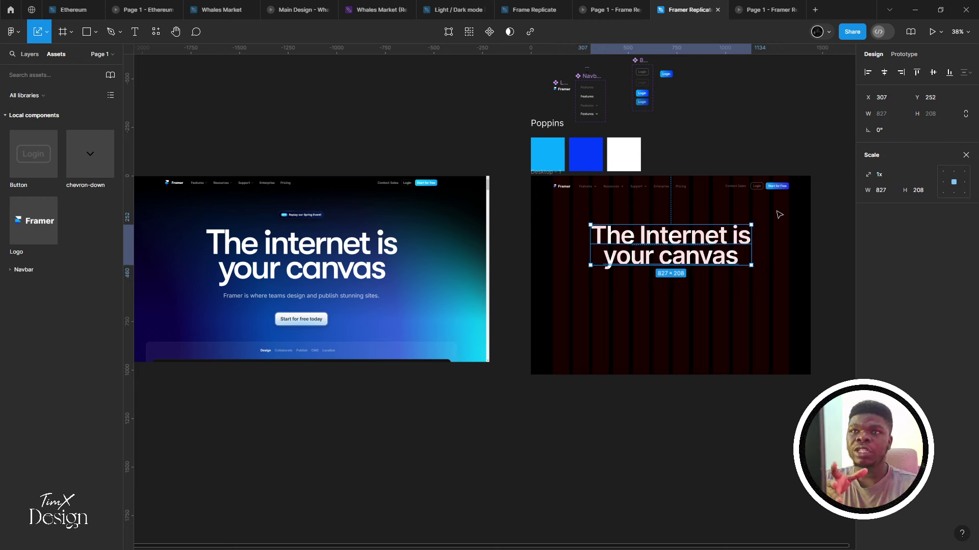
{"action": "left_click_drag", "start_coordinate": [678, 266], "coordinate": [690, 283]}
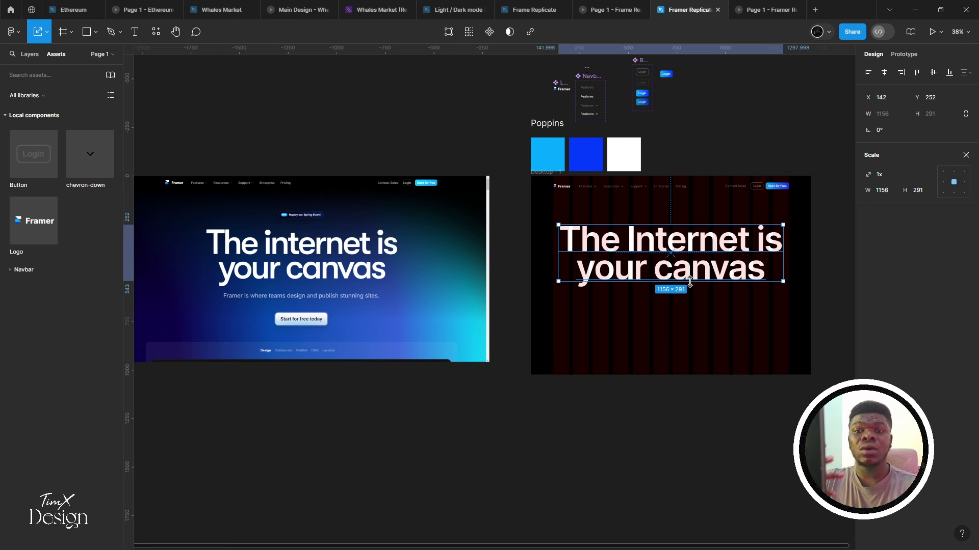
{"action": "left_click_drag", "start_coordinate": [689, 282], "coordinate": [682, 273]}
{"action": "scroll", "coordinate": [392, 267], "scroll_direction": "left", "scroll_amount": 2}
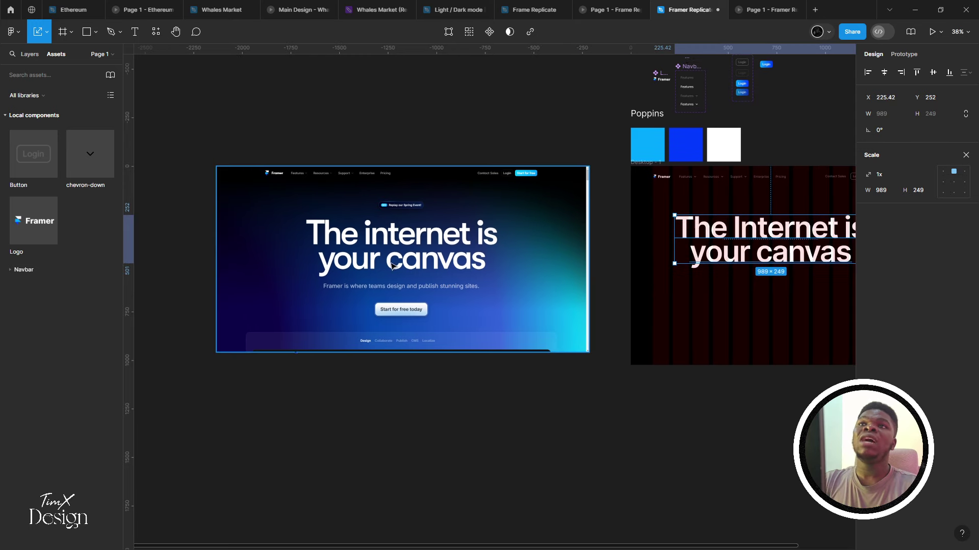
Narrow the reference screenshot evenly on both sides to about 1527 wide, keeping its height
{"action": "left_click", "coordinate": [360, 263]}
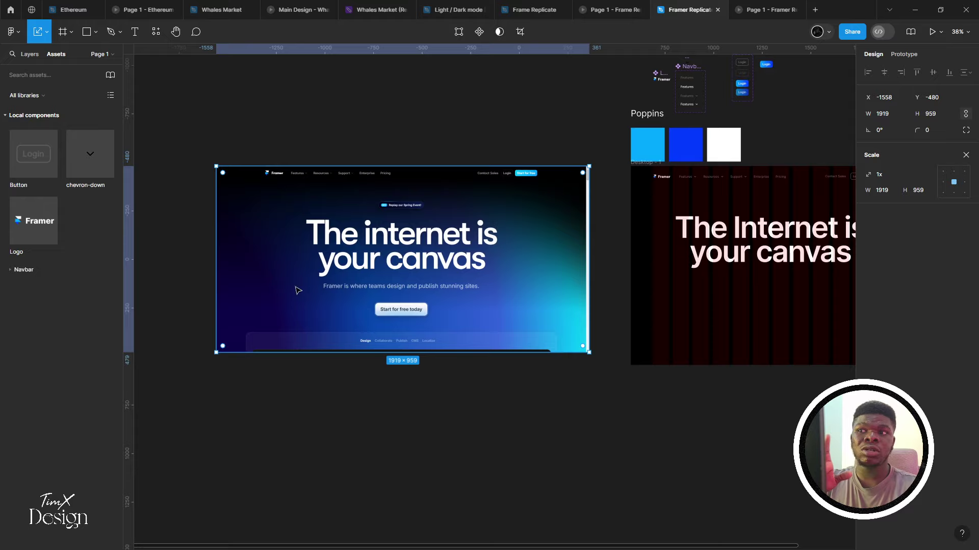
{"action": "scroll", "coordinate": [298, 290], "scroll_direction": "right", "scroll_amount": 3}
{"action": "scroll", "coordinate": [285, 286], "scroll_direction": "left", "scroll_amount": 3}
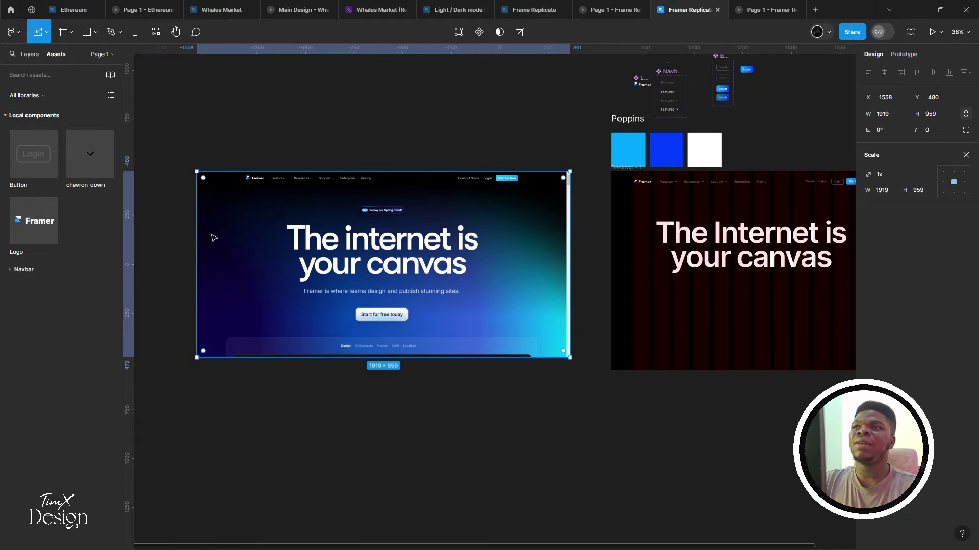
{"action": "left_click_drag", "start_coordinate": [199, 225], "coordinate": [235, 227]}
{"action": "key", "text": "ctrl+z"}
{"action": "key", "text": "v"}
{"action": "scroll", "coordinate": [358, 253], "scroll_direction": "down", "scroll_amount": 3}
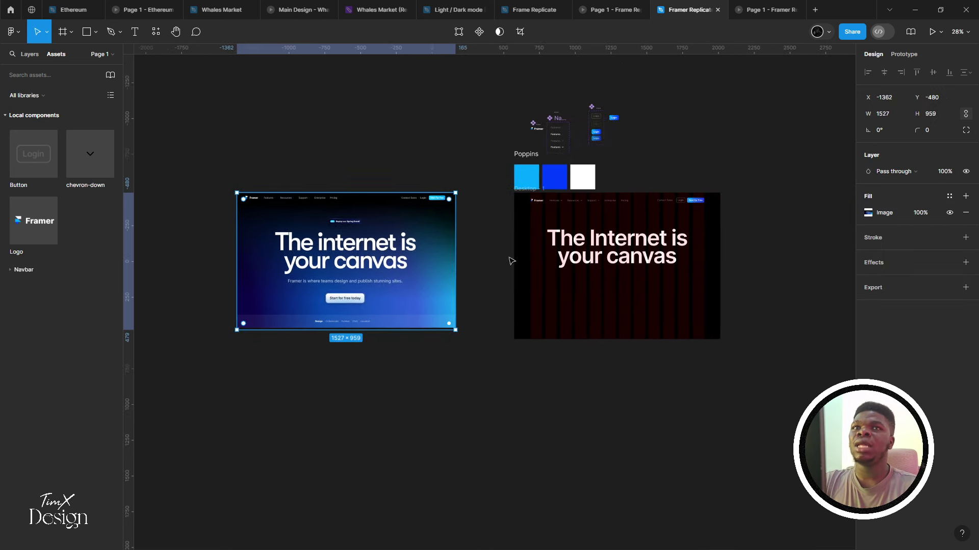
Move the headline straight down in the desktop frame to Y 323
{"action": "left_click", "coordinate": [540, 249]}
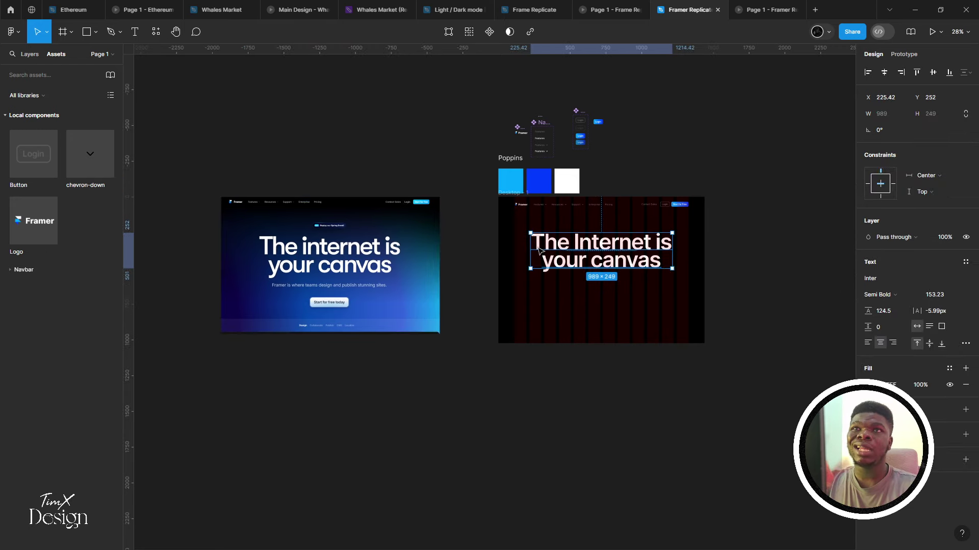
{"action": "left_click_drag", "start_coordinate": [532, 251], "coordinate": [528, 288]}
{"action": "key", "text": "Escape"}
{"action": "scroll", "coordinate": [448, 315], "scroll_direction": "up", "scroll_amount": 2}
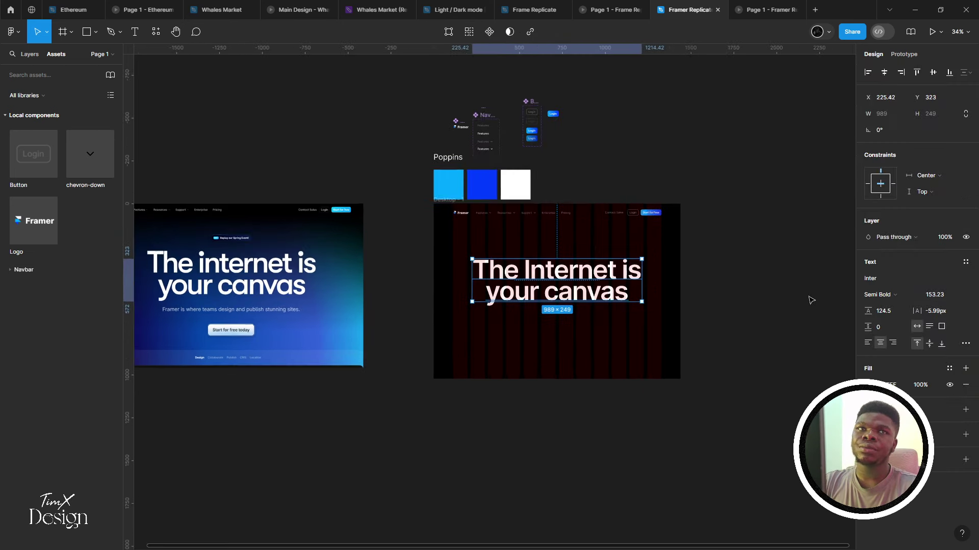
Round the headline's letter spacing to -6px and its line height to 124
{"action": "left_click", "coordinate": [929, 314]}
{"action": "type", "text": "-6"}
{"action": "key", "text": "Return"}
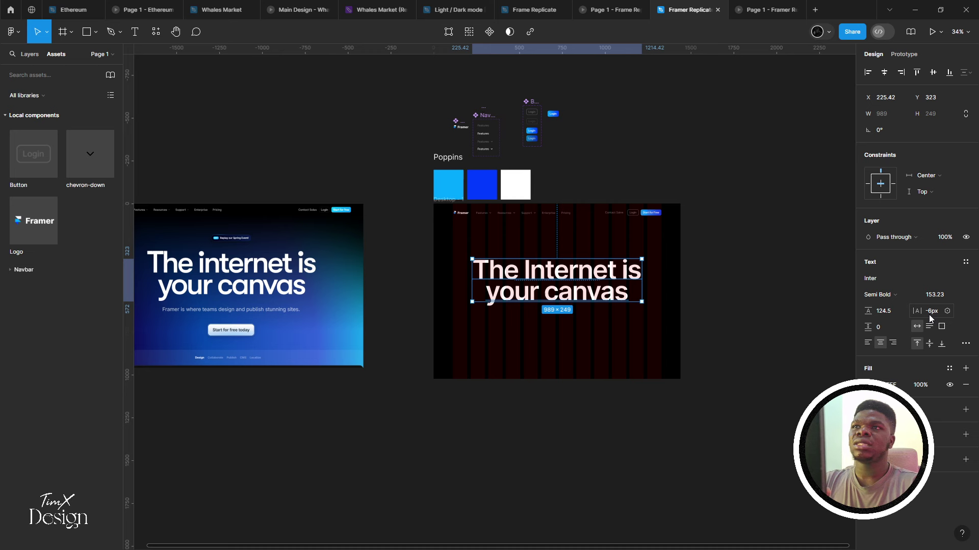
{"action": "left_click", "coordinate": [883, 314]}
{"action": "type", "text": "124"}
{"action": "key", "text": "Return"}
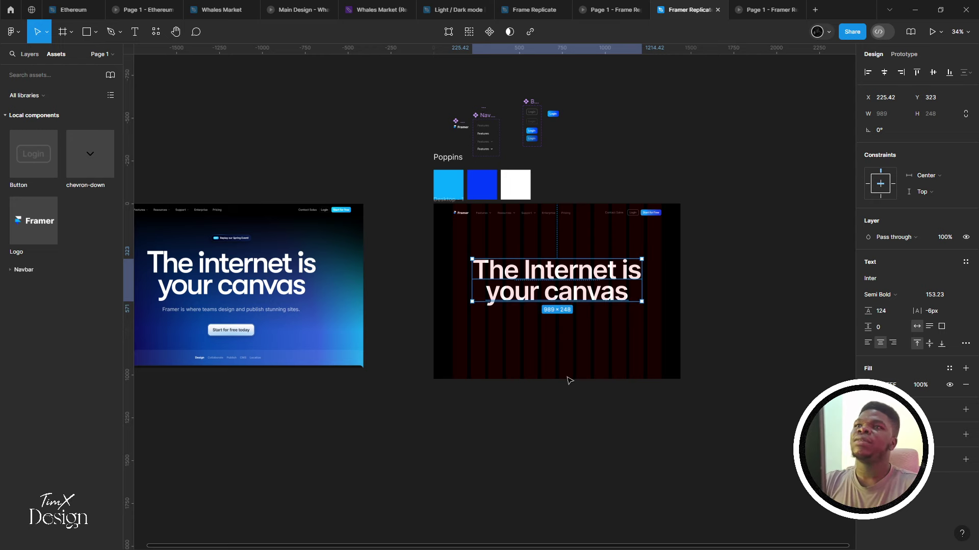
Check the resized headline in the open prototype preview and return to the design file
{"action": "left_click", "coordinate": [569, 381]}
{"action": "scroll", "coordinate": [511, 354], "scroll_direction": "up", "scroll_amount": 1}
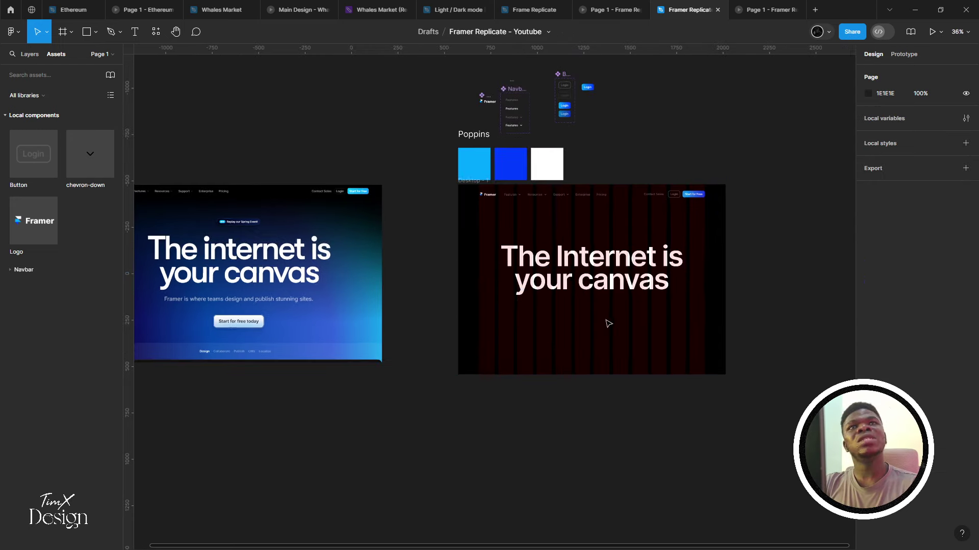
{"action": "right_click", "coordinate": [608, 323]}
{"action": "left_click", "coordinate": [743, 10]}
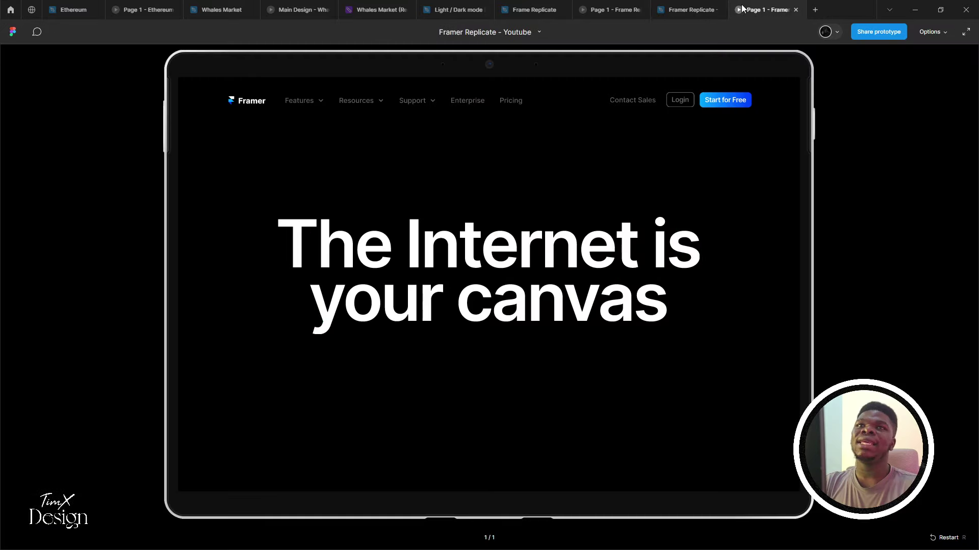
{"action": "left_click", "coordinate": [689, 9]}
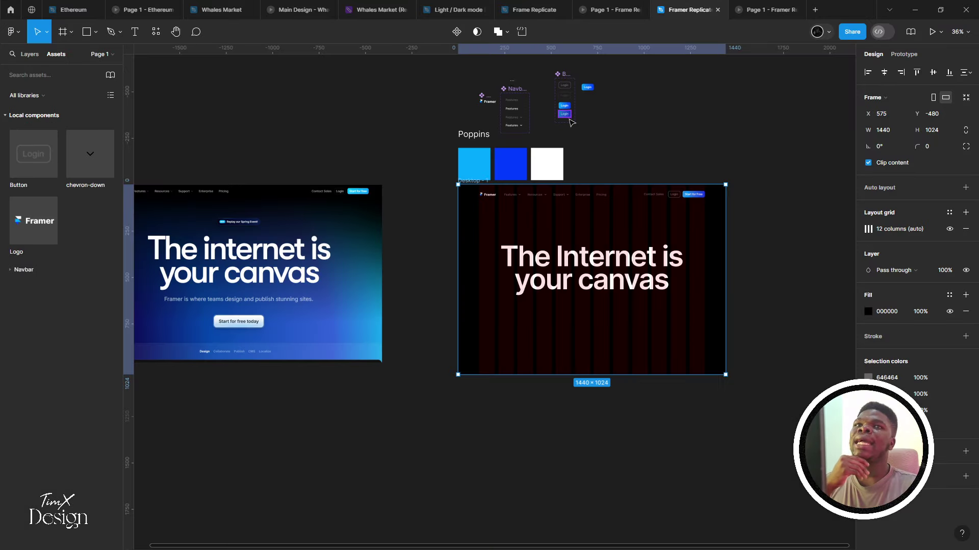
Change the capital "I" in the headline to lowercase so the first line reads "The internet is"
{"action": "double_click", "coordinate": [602, 258]}
{"action": "left_click", "coordinate": [563, 250]}
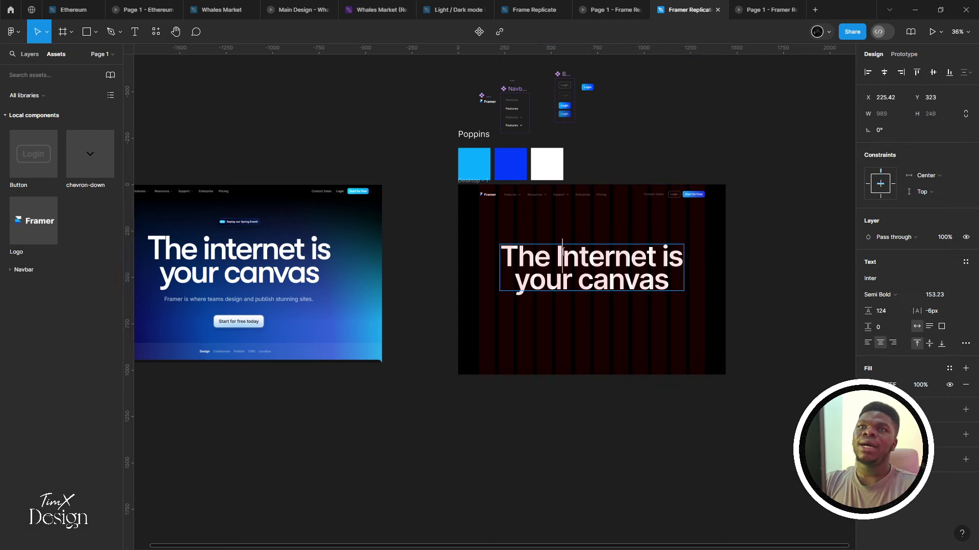
{"action": "key", "text": "BackSpace"}
{"action": "type", "text": "i"}
{"action": "key", "text": "Escape"}
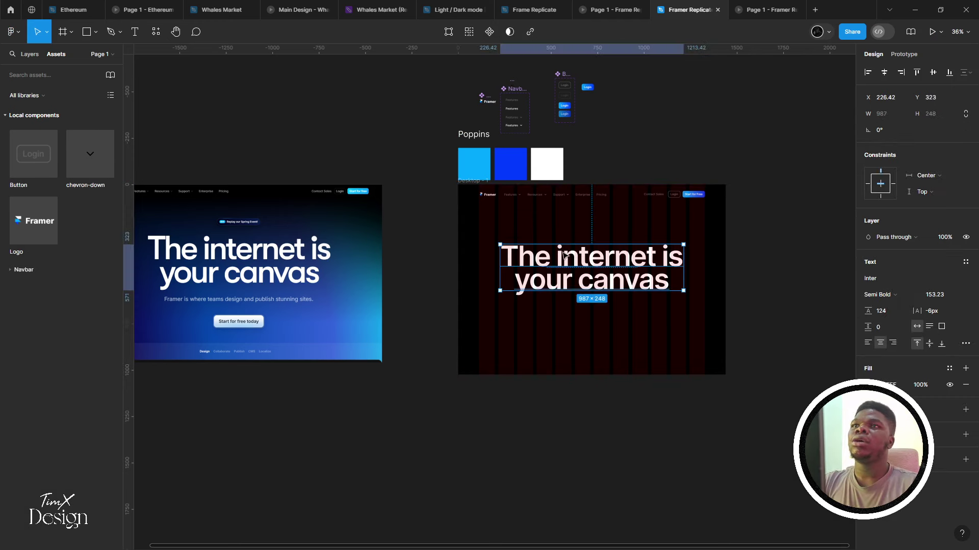
Set the headline's font weight to Bold, keeping the Inter typeface
{"action": "left_click", "coordinate": [906, 280]}
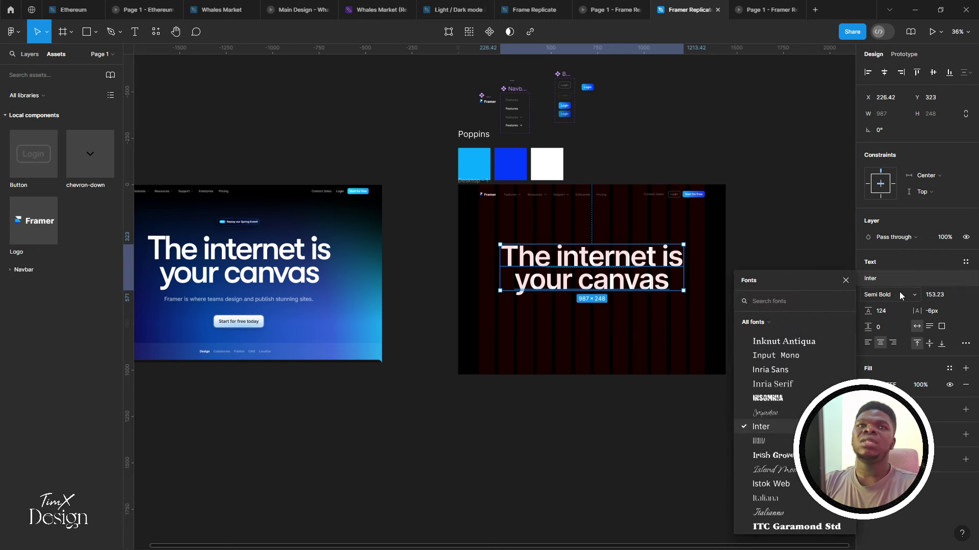
{"action": "left_click", "coordinate": [899, 295]}
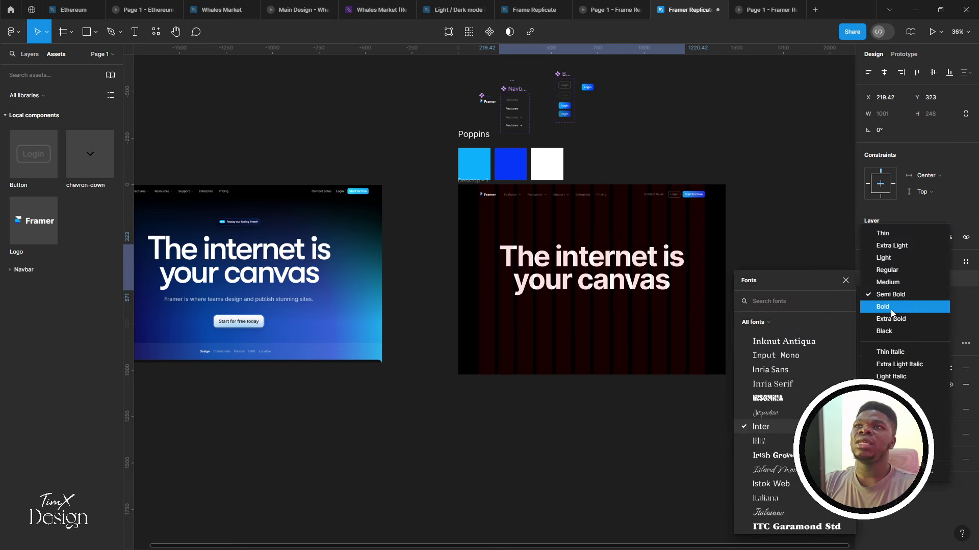
{"action": "left_click", "coordinate": [891, 307]}
{"action": "left_click", "coordinate": [762, 10]}
{"action": "left_click", "coordinate": [720, 4]}
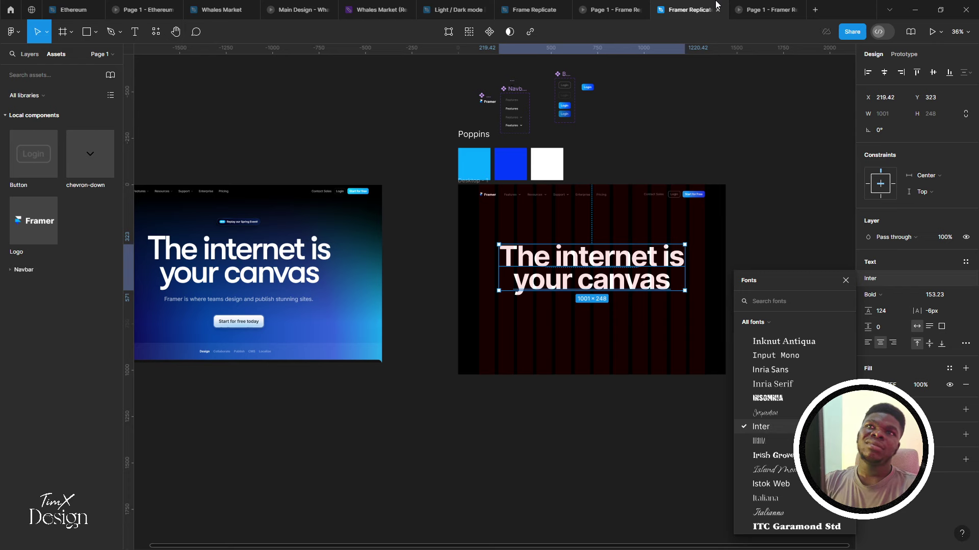
{"action": "left_click", "coordinate": [845, 281]}
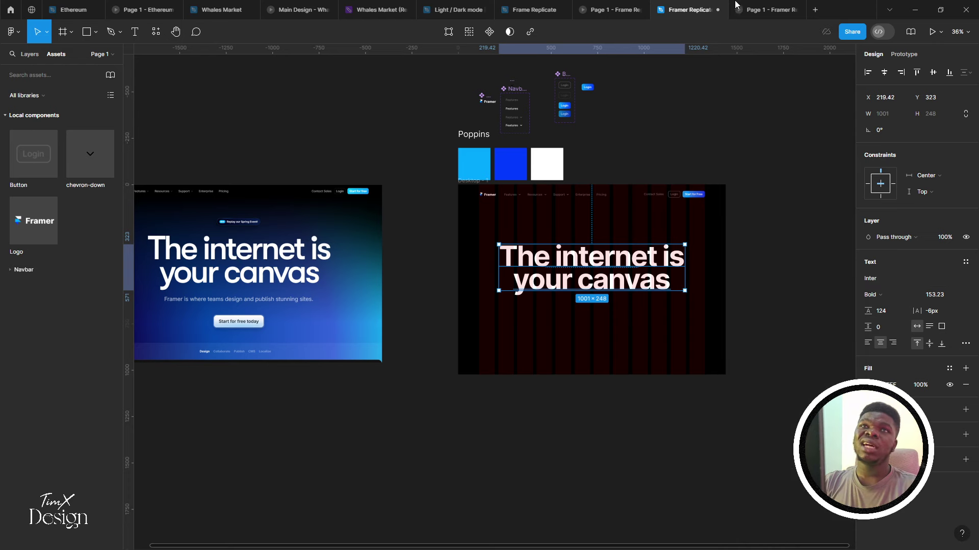
Present the desktop frame as a prototype to check the bold headline
{"action": "left_click", "coordinate": [765, 9]}
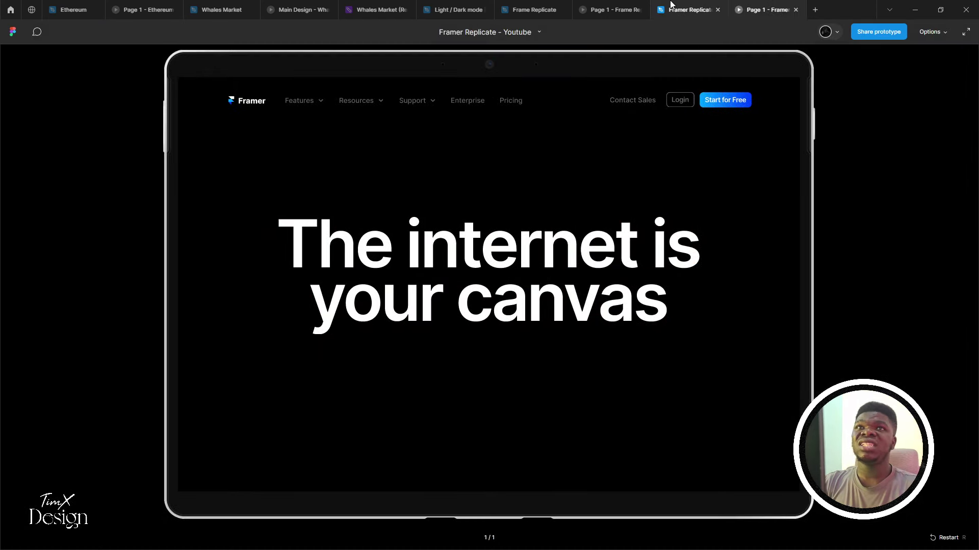
{"action": "left_click", "coordinate": [683, 9]}
{"action": "left_click", "coordinate": [685, 215]}
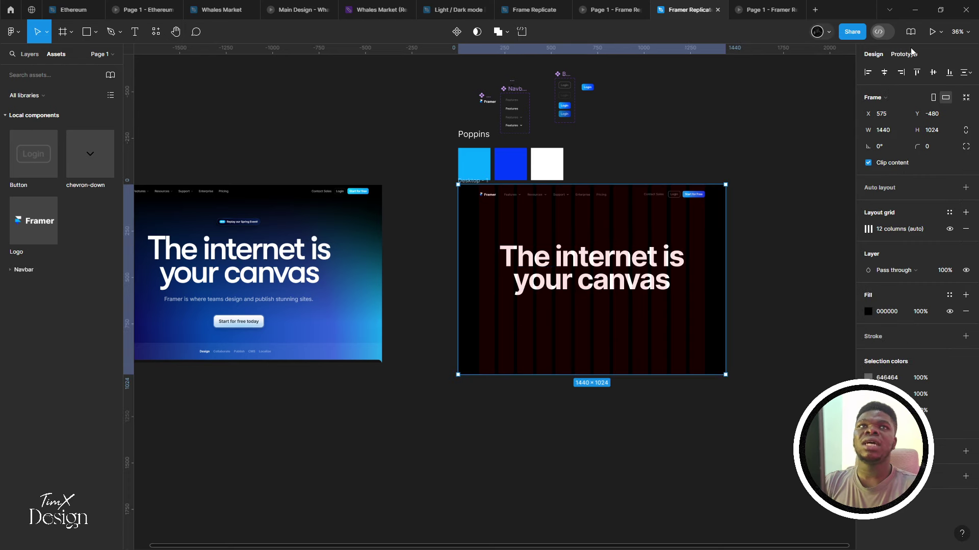
{"action": "left_click", "coordinate": [931, 32]}
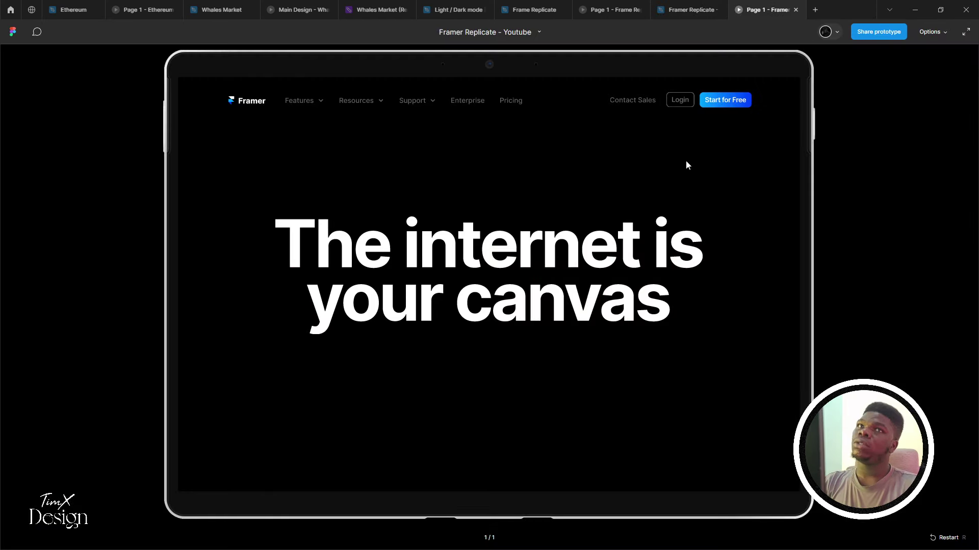
Set the headline's font weight to Semi Bold and check it in the open prototype preview
{"action": "left_click", "coordinate": [689, 10]}
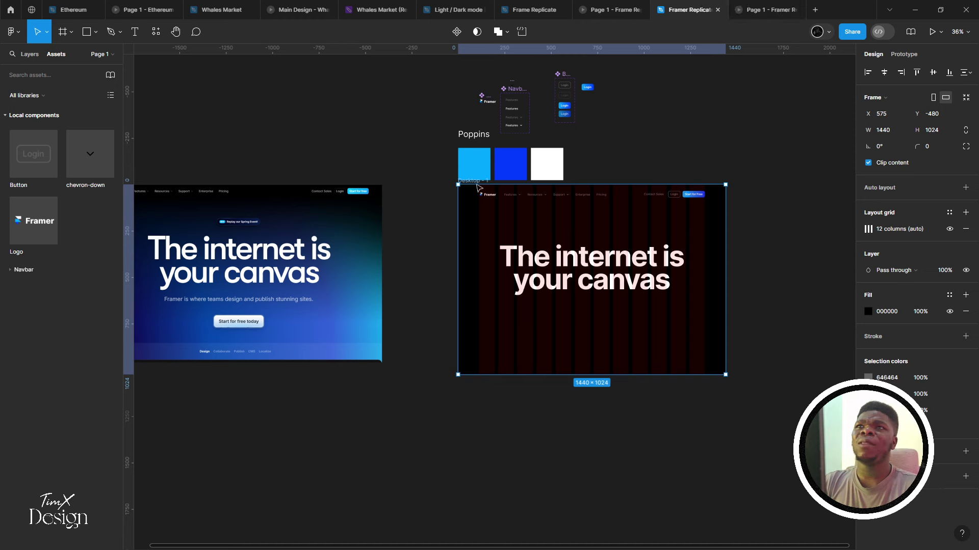
{"action": "scroll", "coordinate": [465, 176], "scroll_direction": "down", "scroll_amount": 1}
{"action": "left_click", "coordinate": [520, 245]}
{"action": "scroll", "coordinate": [519, 241], "scroll_direction": "right", "scroll_amount": 1}
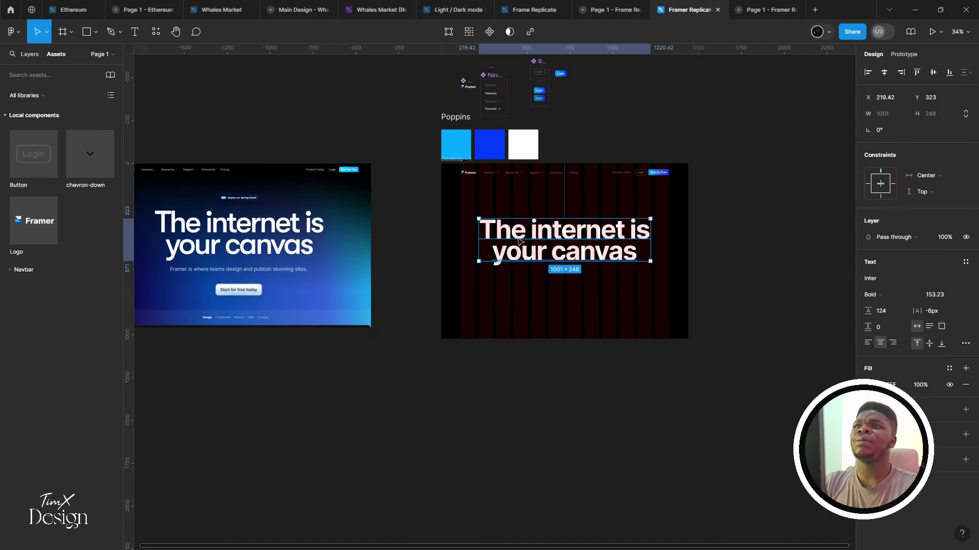
{"action": "left_click", "coordinate": [879, 297]}
{"action": "left_click", "coordinate": [872, 283]}
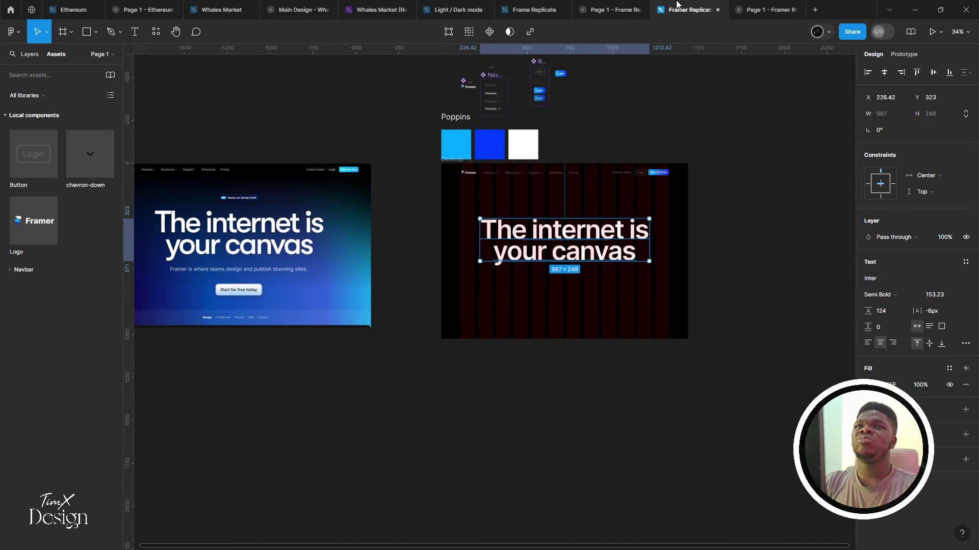
{"action": "left_click", "coordinate": [754, 6]}
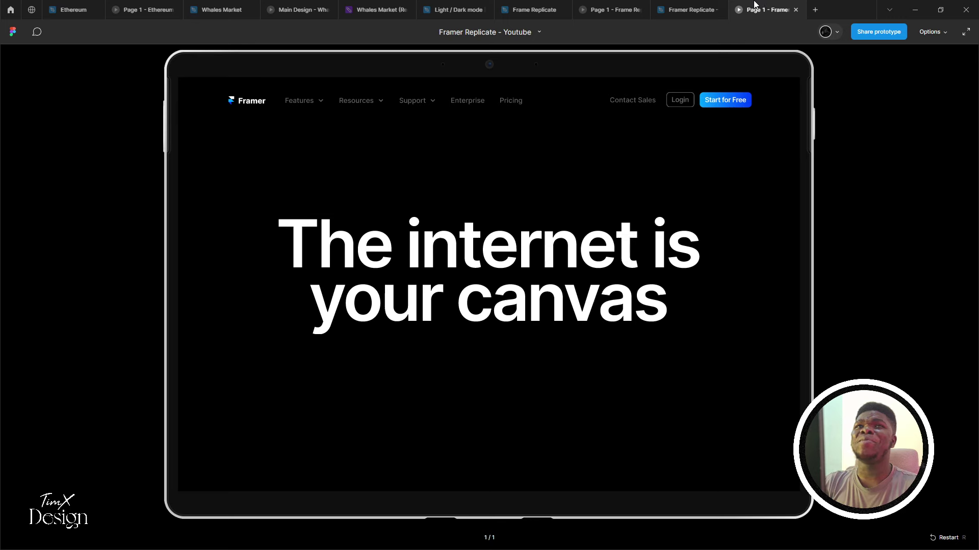
{"action": "left_click", "coordinate": [703, 5]}
Duplicate the headline directly below itself and scale the copy down to a font size of about 44
{"action": "scroll", "coordinate": [590, 198], "scroll_direction": "up", "scroll_amount": 1}
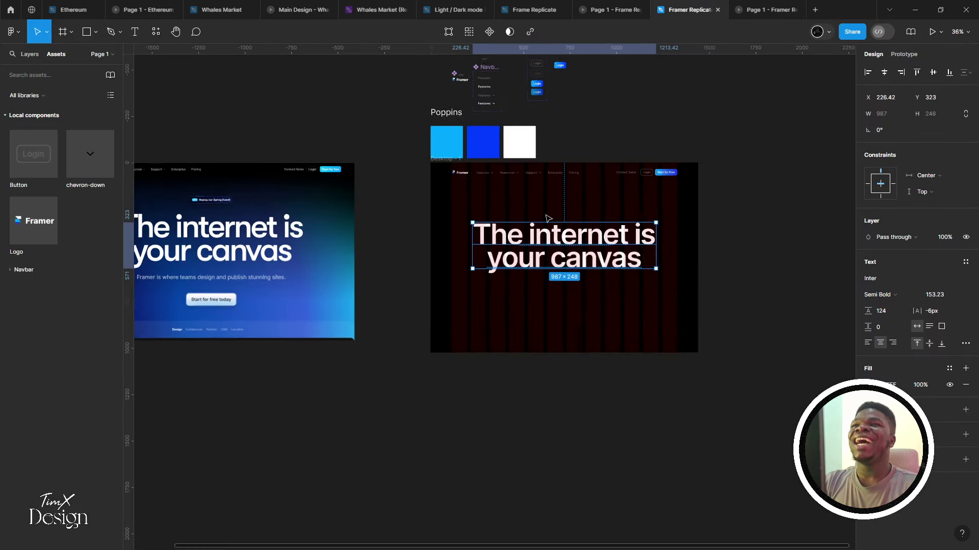
{"action": "left_click_drag", "start_coordinate": [546, 218], "coordinate": [632, 221]}
{"action": "scroll", "coordinate": [580, 268], "scroll_direction": "right", "scroll_amount": 3}
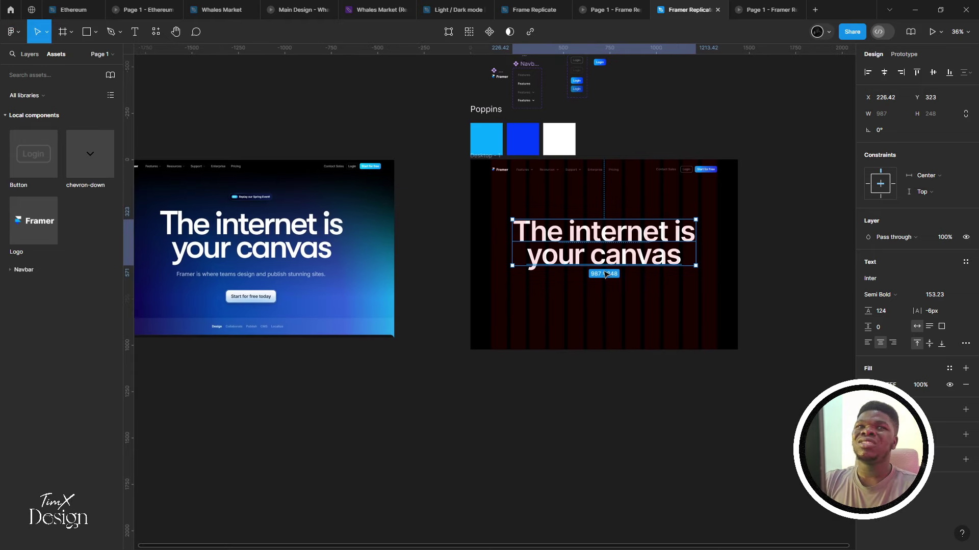
{"action": "key", "text": "ctrl+d"}
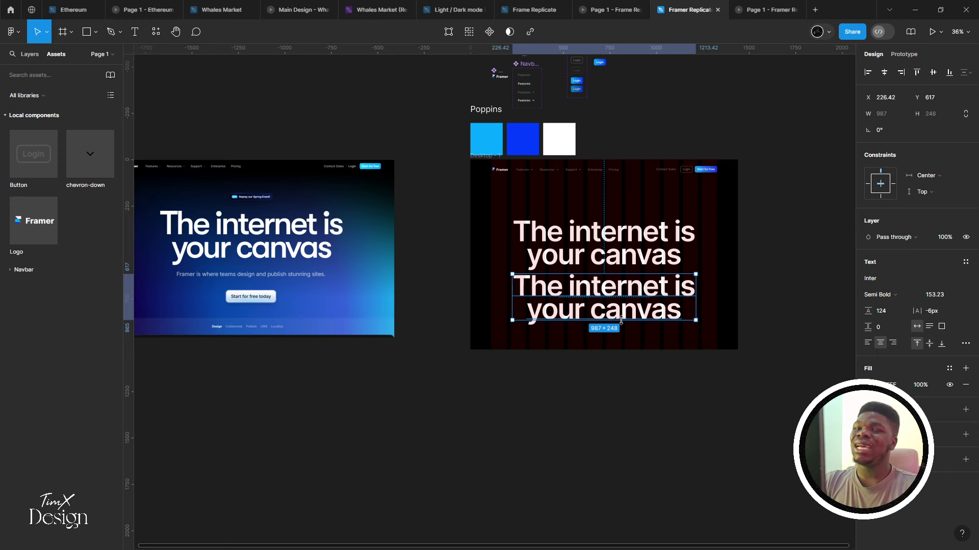
{"action": "key", "text": "k"}
{"action": "left_click_drag", "start_coordinate": [620, 320], "coordinate": [723, 286]}
{"action": "scroll", "coordinate": [615, 287], "scroll_direction": "up", "scroll_amount": 3}
{"action": "scroll", "coordinate": [605, 285], "scroll_direction": "up", "scroll_amount": 1}
{"action": "scroll", "coordinate": [643, 286], "scroll_direction": "left", "scroll_amount": 2}
{"action": "key", "text": "v"}
{"action": "scroll", "coordinate": [645, 292], "scroll_direction": "down", "scroll_amount": 3}
{"action": "scroll", "coordinate": [646, 293], "scroll_direction": "down", "scroll_amount": 3}
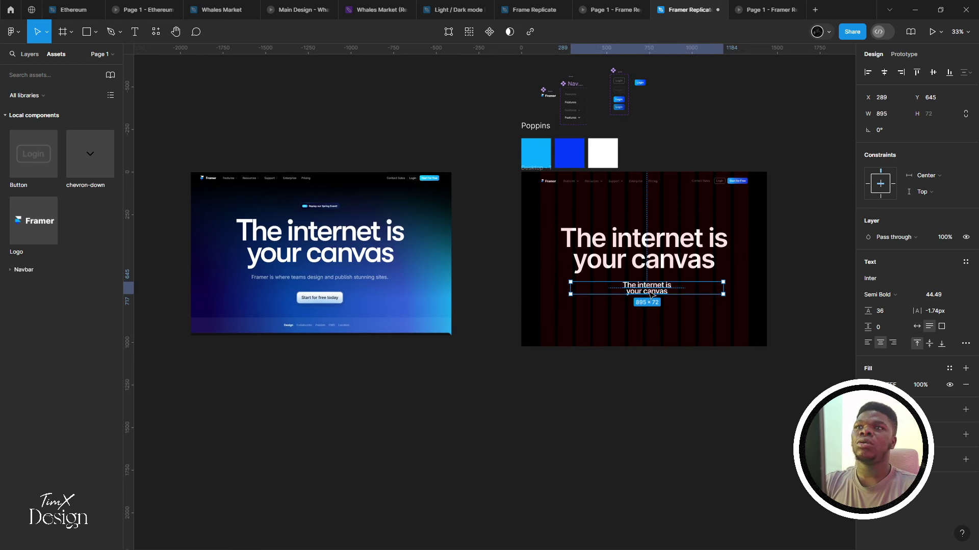
Replace the small copy's text with "Framer is where teams design and publish stunning sites."
{"action": "key", "text": "Return"}
{"action": "type", "text": "Framer is where teams design and pu"}
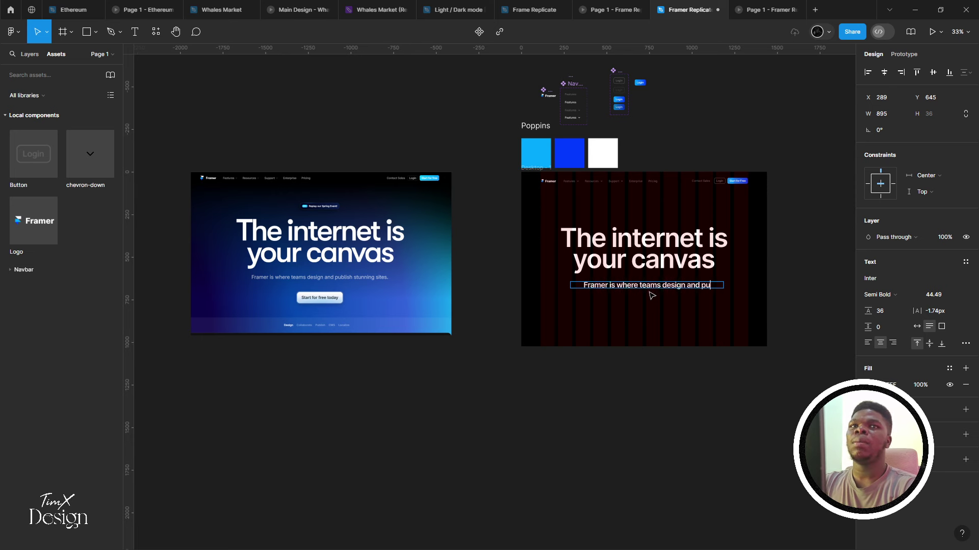
{"action": "type", "text": "blish s"}
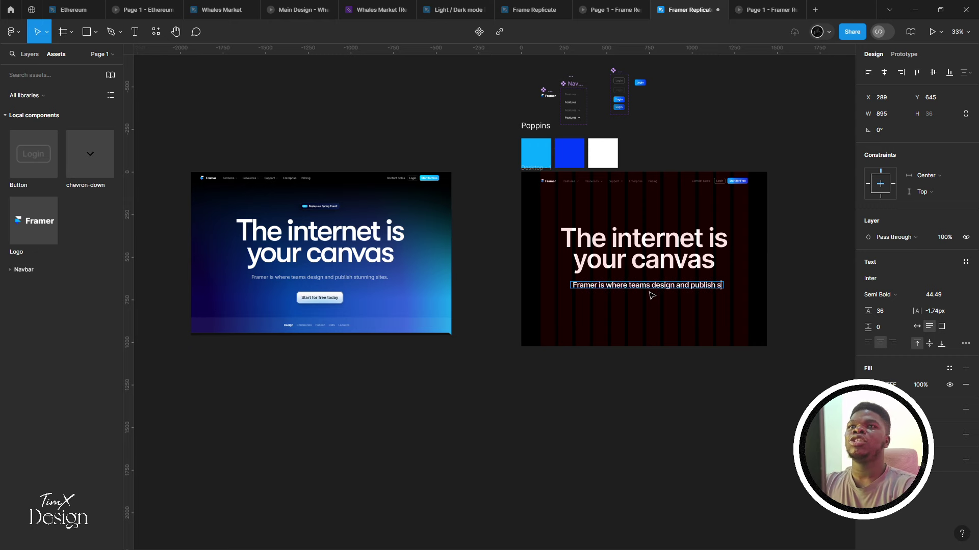
{"action": "type", "text": "t"}
{"action": "type", "text": "unning sites."}
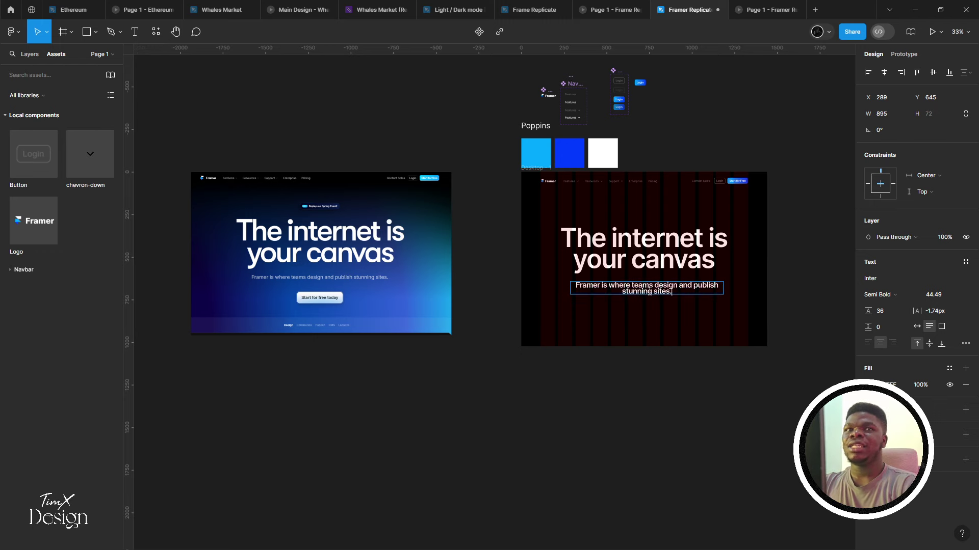
{"action": "key", "text": "Escape"}
{"action": "scroll", "coordinate": [649, 291], "scroll_direction": "up", "scroll_amount": 5}
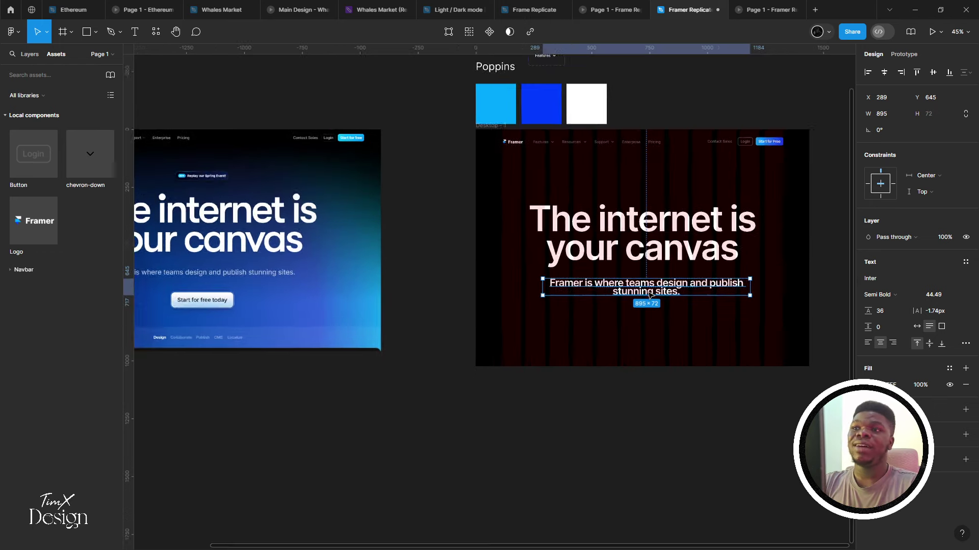
Set the subtitle's font size to 24 and its letter spacing to 0
{"action": "left_click", "coordinate": [941, 295]}
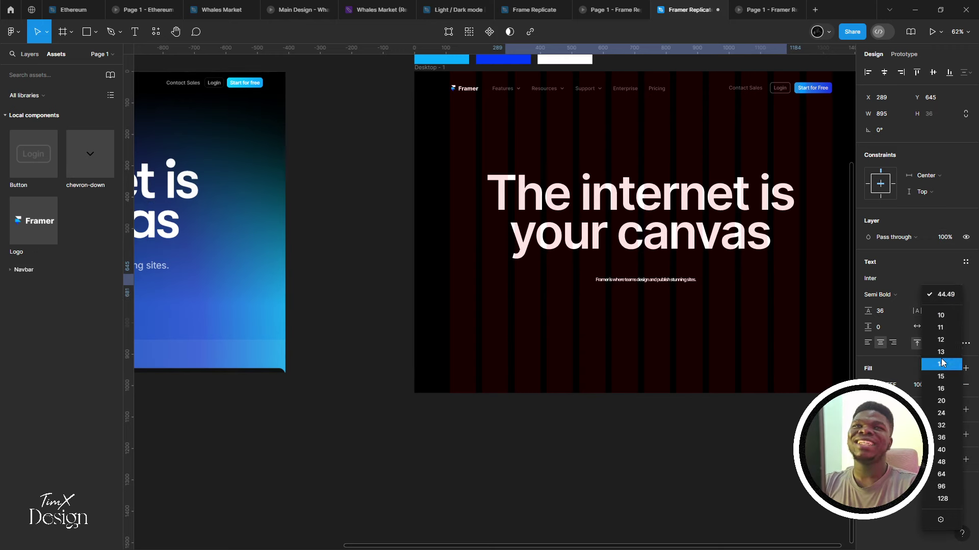
{"action": "left_click", "coordinate": [946, 417]}
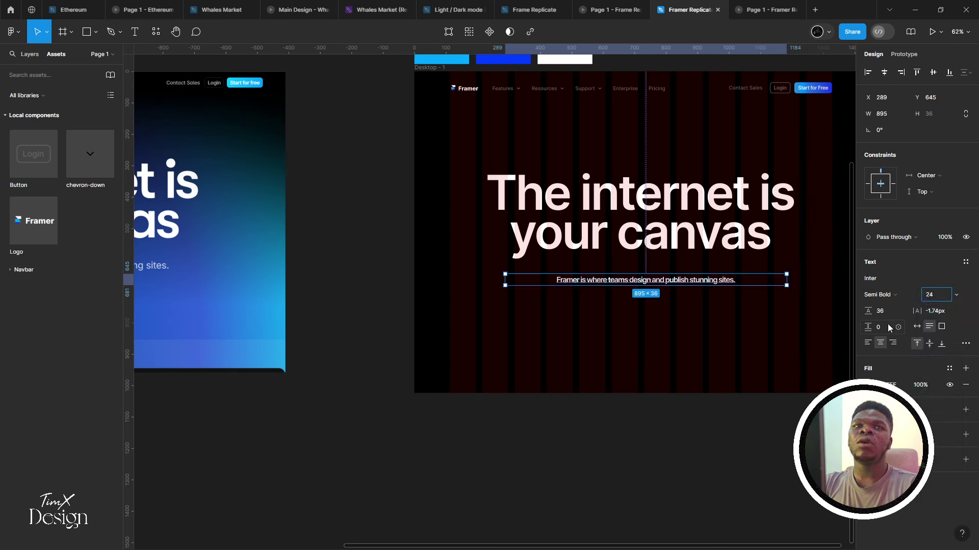
{"action": "left_click", "coordinate": [938, 317]}
{"action": "type", "text": "0"}
{"action": "key", "text": "Return"}
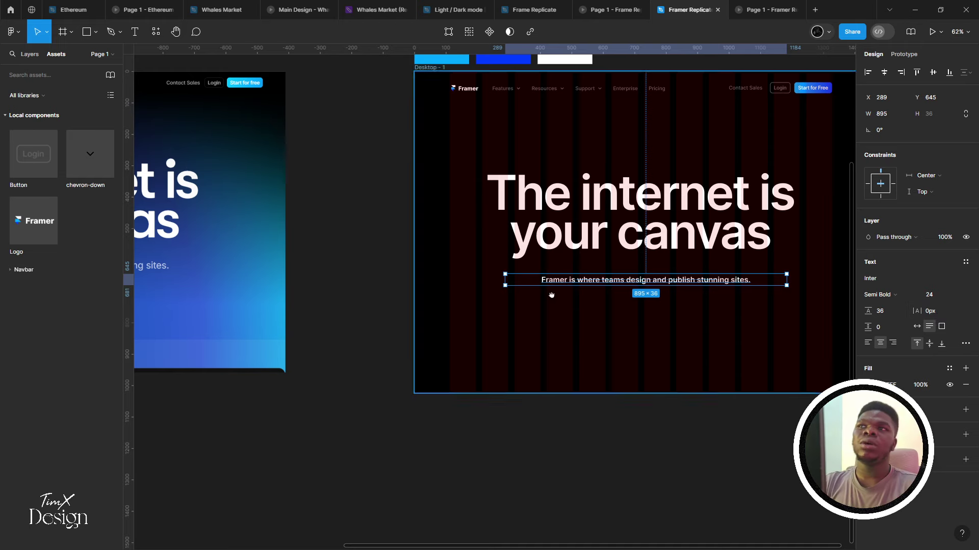
Set the subtitle's font weight to Regular and compare it with the reference design
{"action": "scroll", "coordinate": [590, 266], "scroll_direction": "down", "scroll_amount": 5}
{"action": "left_click", "coordinate": [873, 295]}
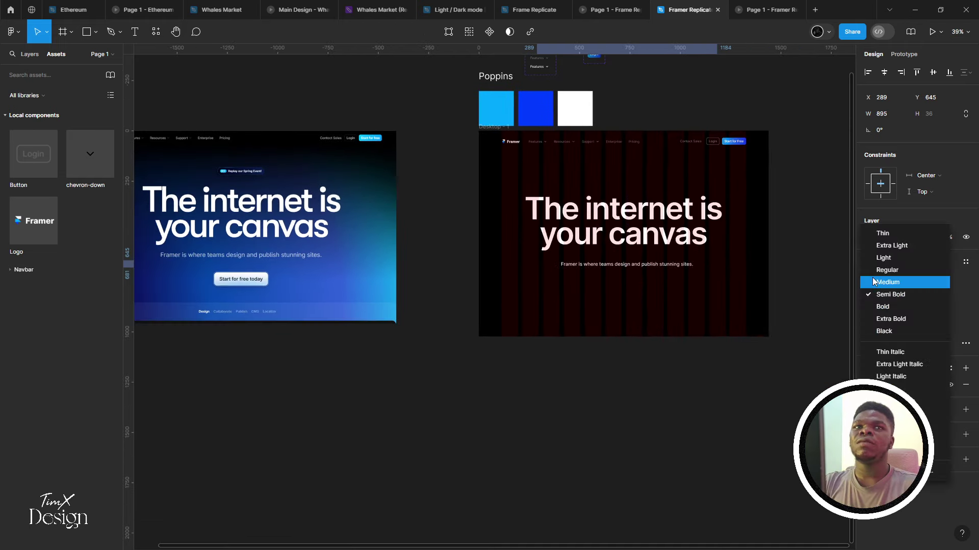
{"action": "left_click", "coordinate": [887, 270]}
{"action": "scroll", "coordinate": [564, 251], "scroll_direction": "up", "scroll_amount": 3}
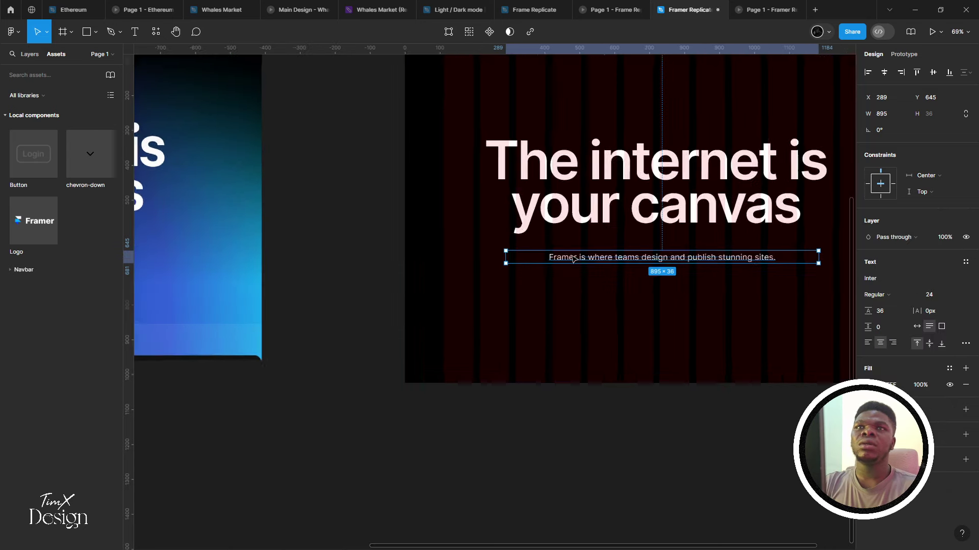
{"action": "scroll", "coordinate": [564, 250], "scroll_direction": "down", "scroll_amount": 5}
{"action": "scroll", "coordinate": [563, 251], "scroll_direction": "up", "scroll_amount": 3}
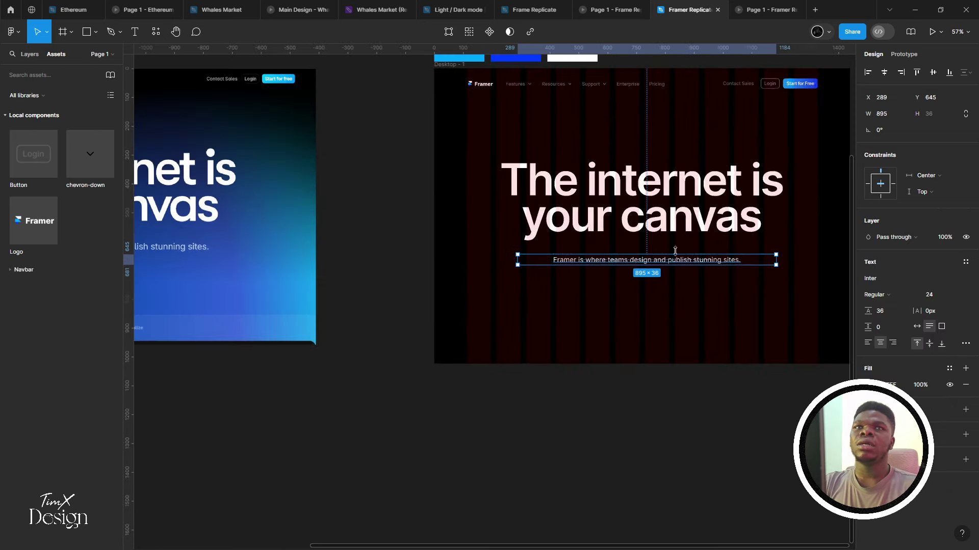
Try a font size of 32 on the subtitle and compare it with the reference
{"action": "left_click", "coordinate": [956, 300]}
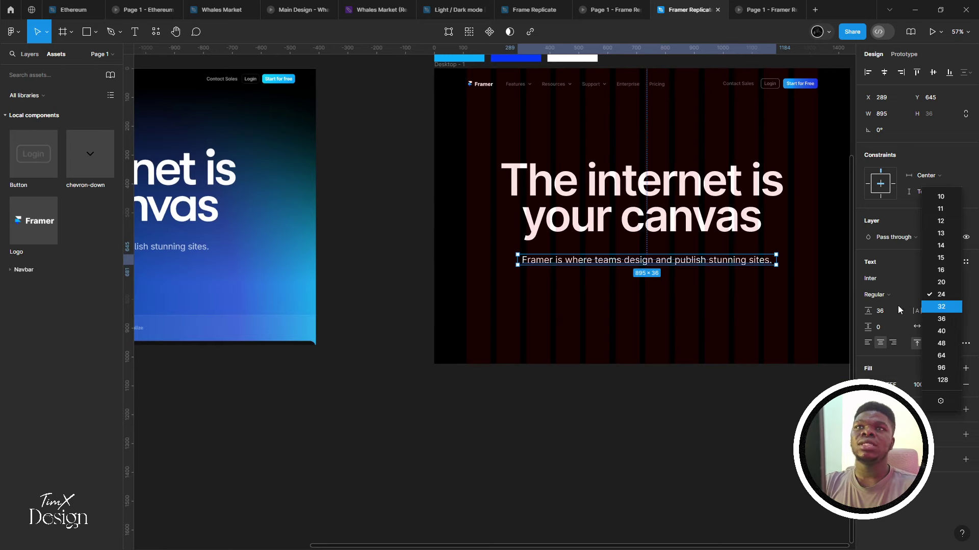
{"action": "left_click", "coordinate": [928, 306]}
{"action": "scroll", "coordinate": [567, 292], "scroll_direction": "down", "scroll_amount": 2}
{"action": "mouse_move", "coordinate": [568, 292]}
{"action": "left_mouse_down"}
{"action": "mouse_move", "coordinate": [680, 272]}
{"action": "mouse_move", "coordinate": [569, 289]}
{"action": "left_mouse_up"}
{"action": "scroll", "coordinate": [604, 287], "scroll_direction": "down", "scroll_amount": 1}
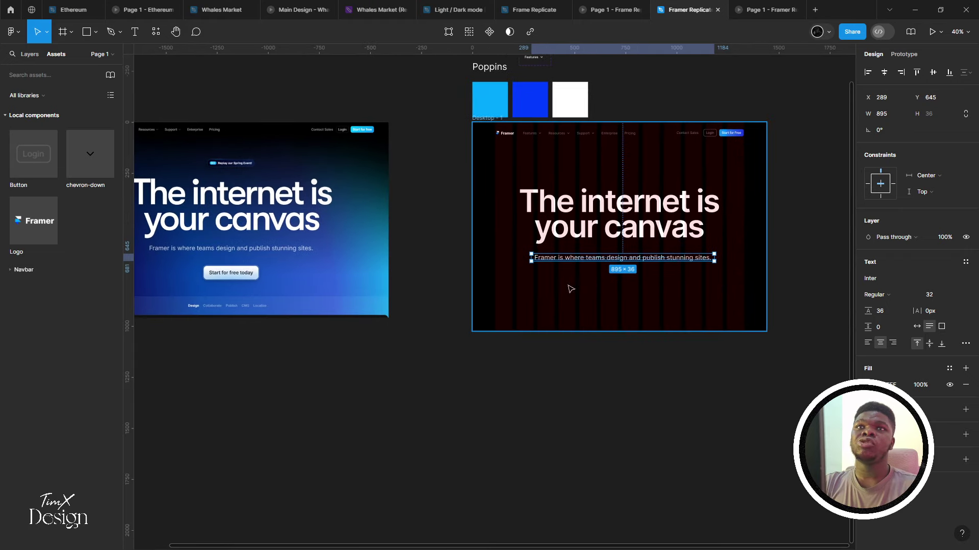
Set the subtitle's font size back to 24 and check it in the open prototype preview
{"action": "left_click", "coordinate": [936, 293]}
{"action": "type", "text": "24"}
{"action": "key", "text": "Return"}
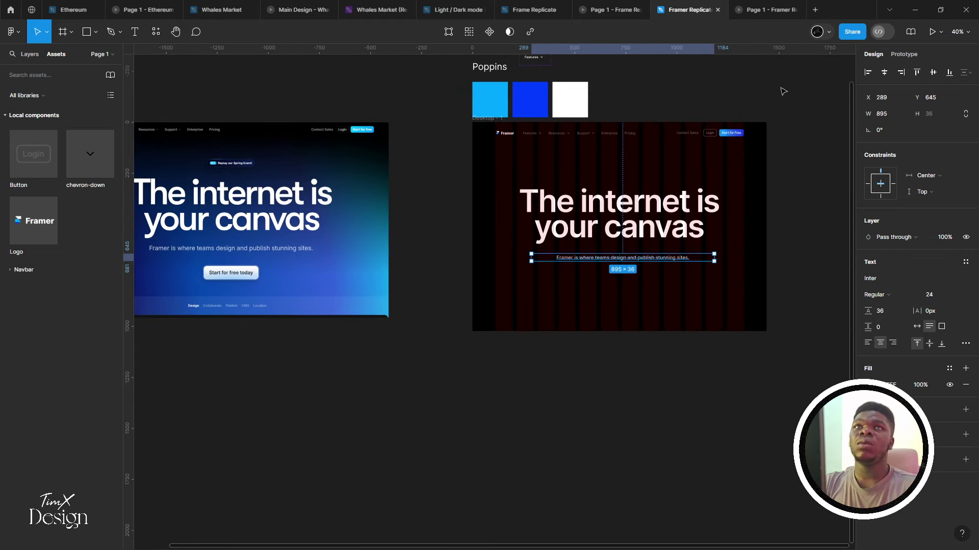
{"action": "left_click", "coordinate": [767, 9]}
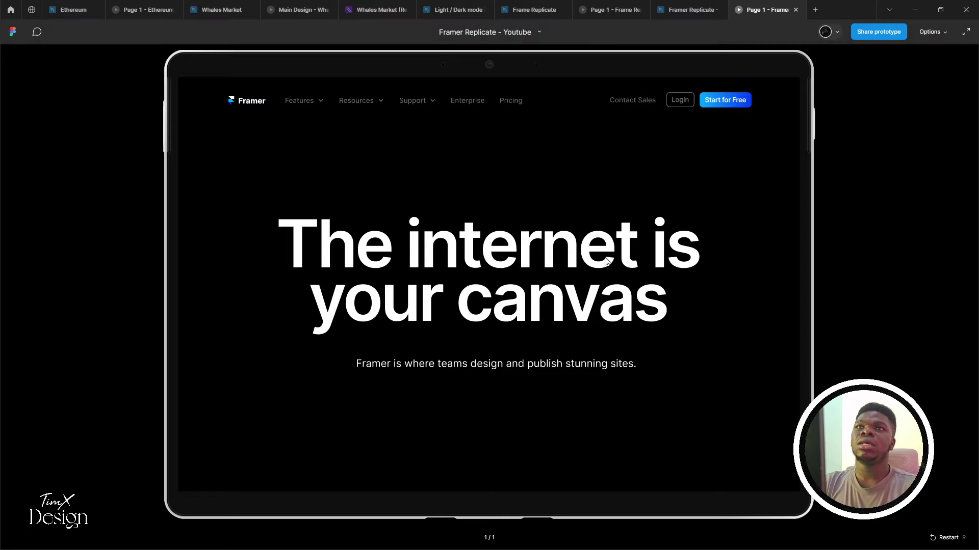
{"action": "left_click", "coordinate": [686, 10]}
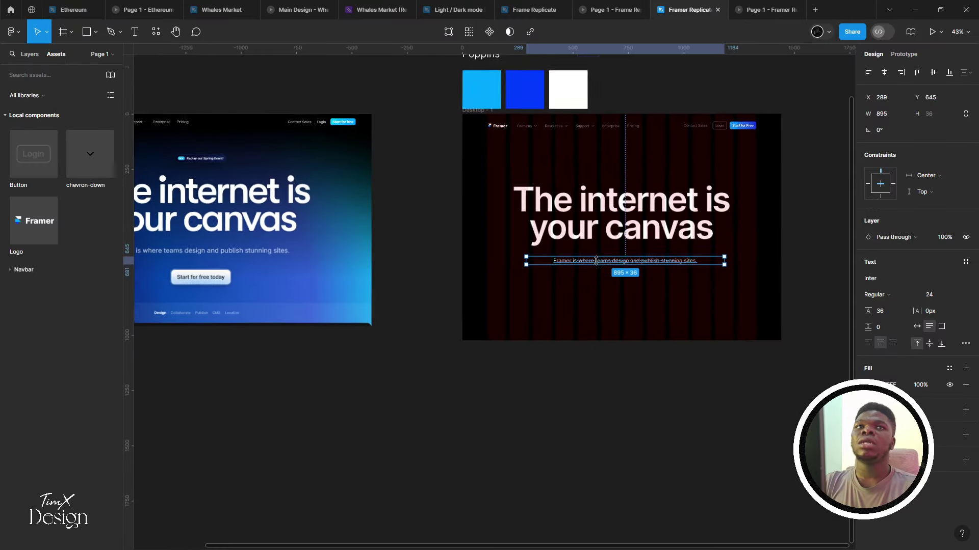
Move the subtitle slightly up towards the headline, to a Y position of 632
{"action": "left_click_drag", "start_coordinate": [576, 273], "coordinate": [524, 286]}
{"action": "scroll", "coordinate": [546, 315], "scroll_direction": "up", "scroll_amount": 3}
{"action": "left_click", "coordinate": [546, 315]}
{"action": "scroll", "coordinate": [545, 314], "scroll_direction": "down", "scroll_amount": 4}
{"action": "scroll", "coordinate": [528, 278], "scroll_direction": "up", "scroll_amount": 3}
{"action": "left_click", "coordinate": [592, 254]}
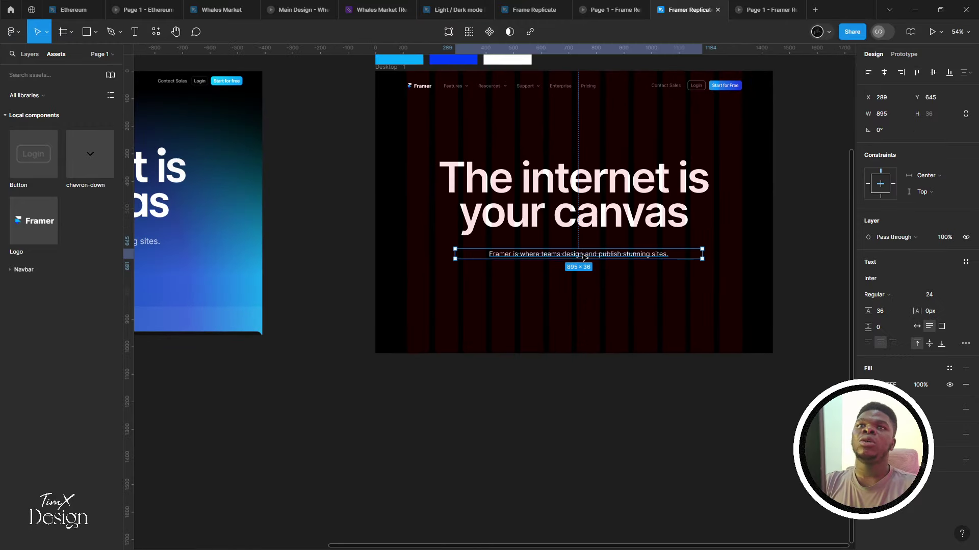
{"action": "left_click_drag", "start_coordinate": [583, 254], "coordinate": [582, 250]}
{"action": "scroll", "coordinate": [512, 286], "scroll_direction": "down", "scroll_amount": 3}
{"action": "left_click_drag", "start_coordinate": [511, 286], "coordinate": [647, 281]}
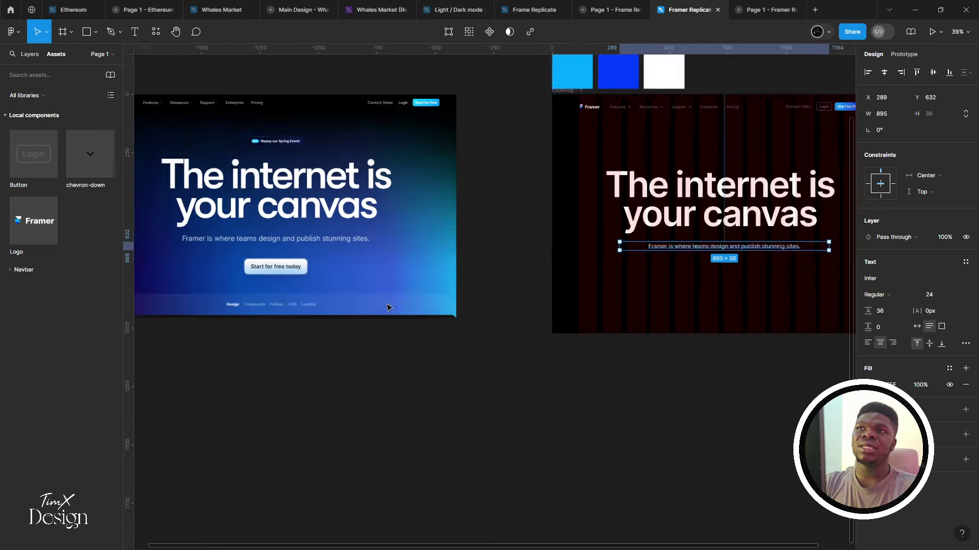
Compare the reference design's subtitle and spacing with the prototype preview, and return to the design file
{"action": "left_click_drag", "start_coordinate": [388, 308], "coordinate": [566, 358]}
{"action": "scroll", "coordinate": [511, 335], "scroll_direction": "up", "scroll_amount": 3}
{"action": "scroll", "coordinate": [468, 306], "scroll_direction": "up", "scroll_amount": 5}
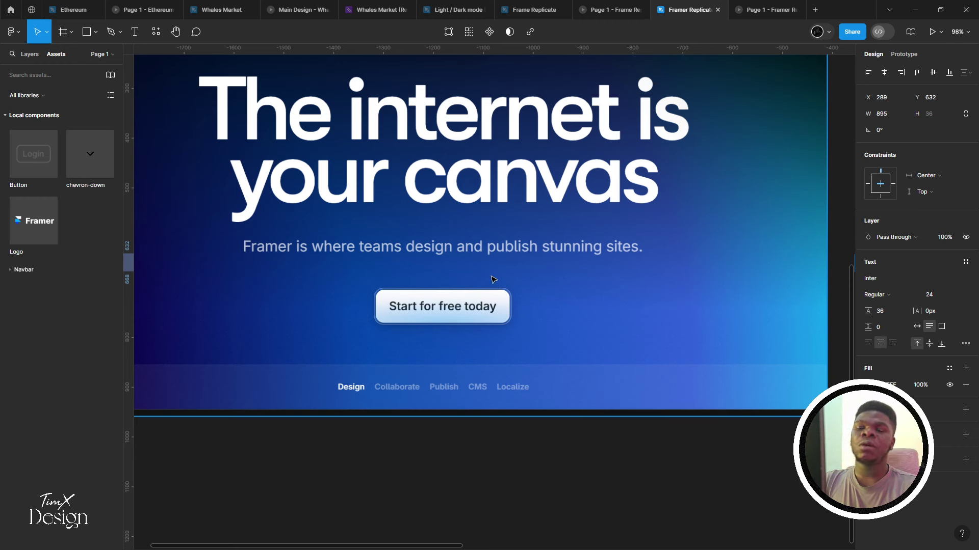
{"action": "scroll", "coordinate": [493, 279], "scroll_direction": "down", "scroll_amount": 5}
{"action": "scroll", "coordinate": [493, 279], "scroll_direction": "up", "scroll_amount": 2}
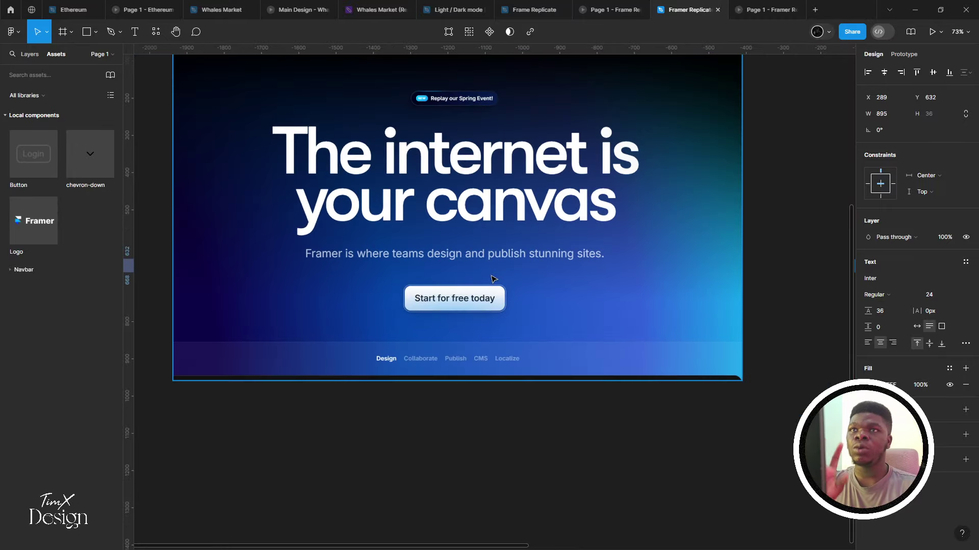
{"action": "scroll", "coordinate": [594, 289], "scroll_direction": "down", "scroll_amount": 1}
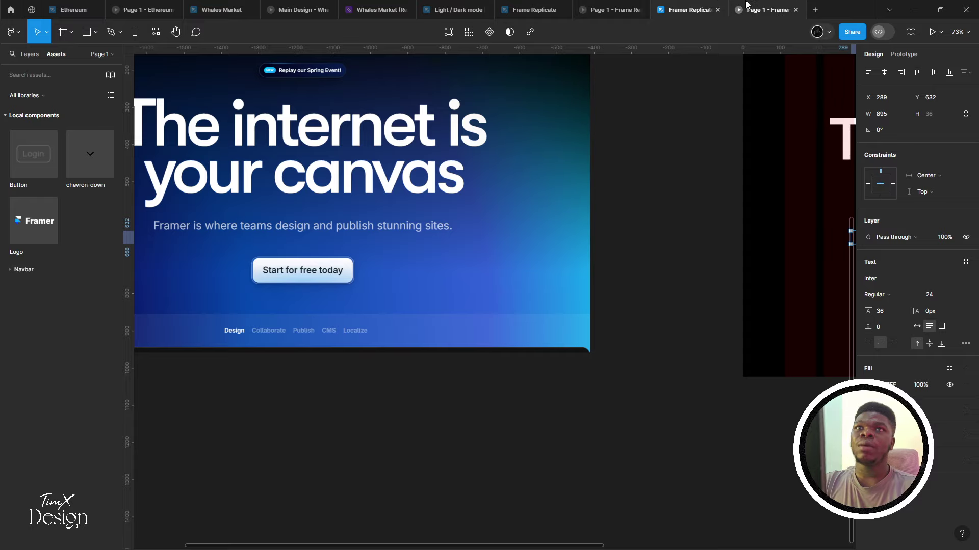
{"action": "left_click", "coordinate": [762, 10]}
{"action": "left_click", "coordinate": [690, 10]}
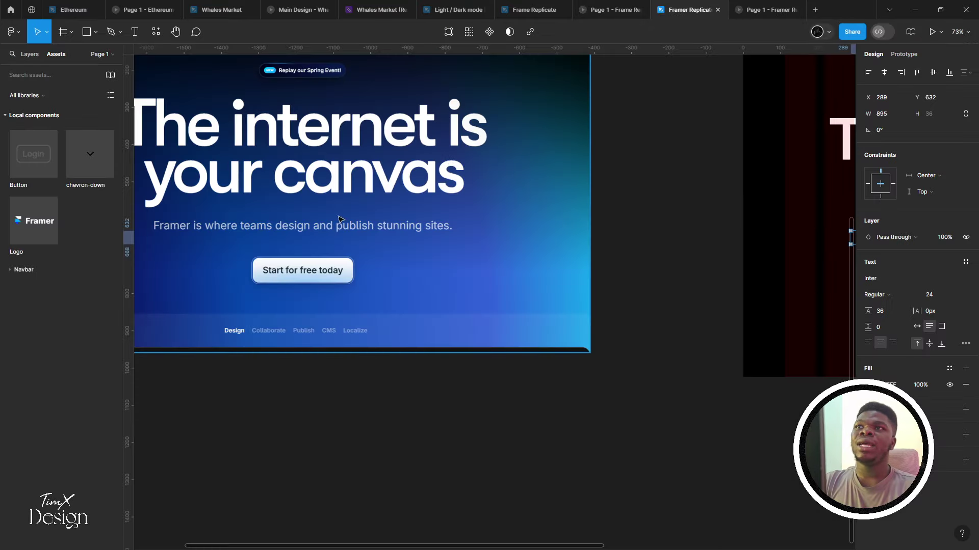
Examine the reference's "Start for free today" button up close against the space below the new subtitle
{"action": "scroll", "coordinate": [359, 259], "scroll_direction": "up", "scroll_amount": 5}
{"action": "scroll", "coordinate": [247, 333], "scroll_direction": "up", "scroll_amount": 2}
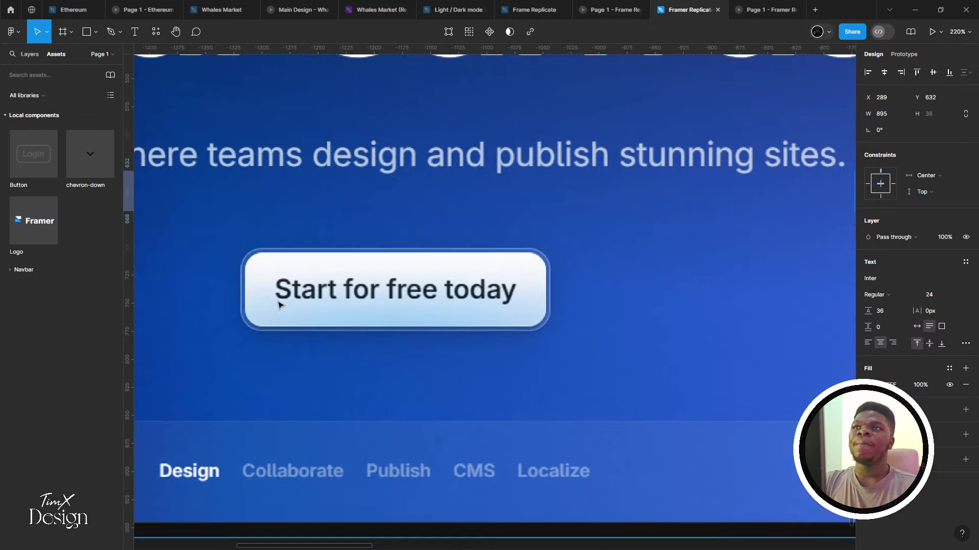
{"action": "scroll", "coordinate": [526, 313], "scroll_direction": "down", "scroll_amount": 3}
{"action": "left_click_drag", "start_coordinate": [729, 315], "coordinate": [362, 304]}
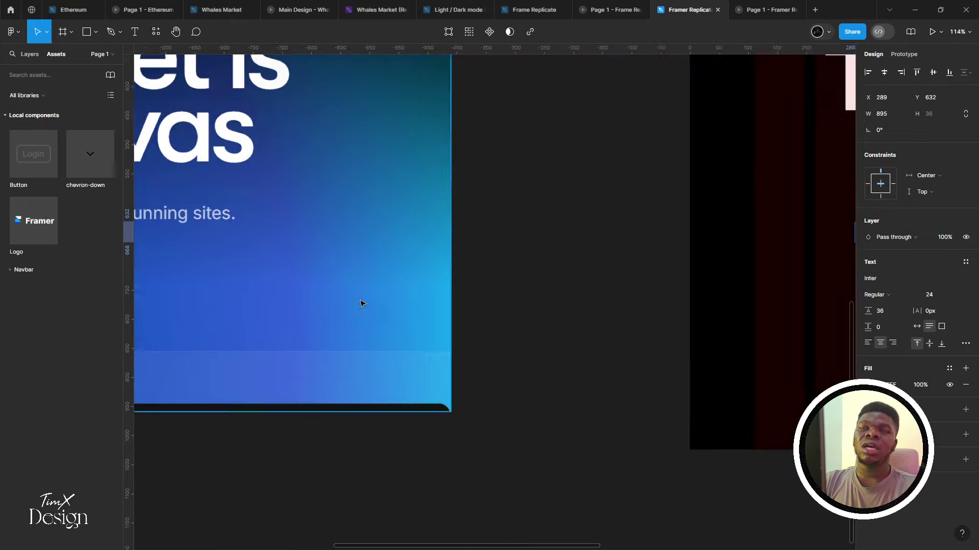
{"action": "scroll", "coordinate": [408, 298], "scroll_direction": "down", "scroll_amount": 2}
{"action": "left_click_drag", "start_coordinate": [780, 296], "coordinate": [408, 321]}
{"action": "scroll", "coordinate": [408, 321], "scroll_direction": "up", "scroll_amount": 2}
{"action": "scroll", "coordinate": [432, 308], "scroll_direction": "up", "scroll_amount": 1}
{"action": "left_click_drag", "start_coordinate": [629, 303], "coordinate": [937, 264]}
{"action": "scroll", "coordinate": [383, 328], "scroll_direction": "left", "scroll_amount": 3}
{"action": "scroll", "coordinate": [372, 328], "scroll_direction": "up", "scroll_amount": 1}
Add the text "Start for free todau" below the subtitle and center it horizontally in the desktop frame
{"action": "left_click", "coordinate": [360, 332]}
{"action": "scroll", "coordinate": [358, 331], "scroll_direction": "down", "scroll_amount": 2}
{"action": "scroll", "coordinate": [359, 331], "scroll_direction": "down", "scroll_amount": 1}
{"action": "left_click_drag", "start_coordinate": [347, 334], "coordinate": [536, 318]}
{"action": "scroll", "coordinate": [535, 318], "scroll_direction": "right", "scroll_amount": 10}
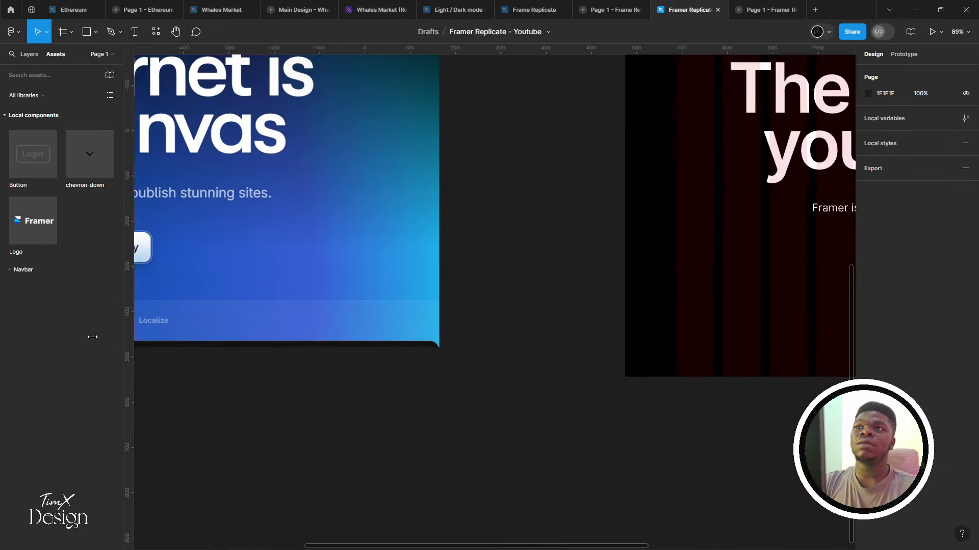
{"action": "scroll", "coordinate": [317, 295], "scroll_direction": "up", "scroll_amount": 4}
{"action": "key", "text": "t"}
{"action": "left_click", "coordinate": [375, 311]}
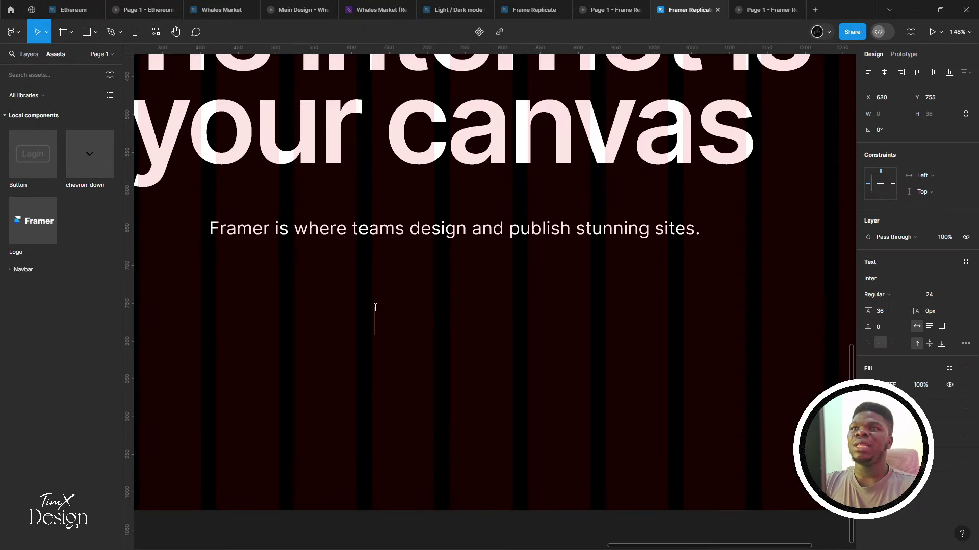
{"action": "type", "text": "Start for "}
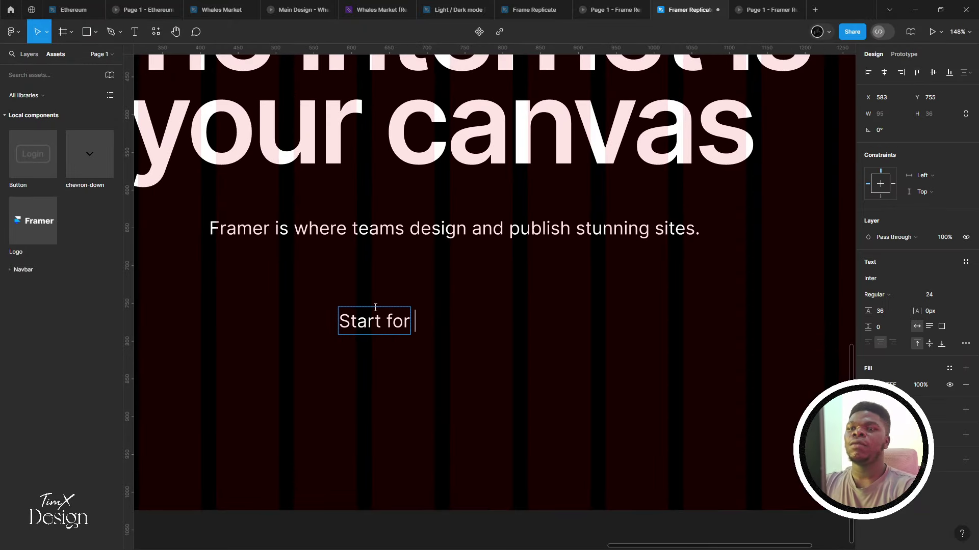
{"action": "type", "text": "free todau"}
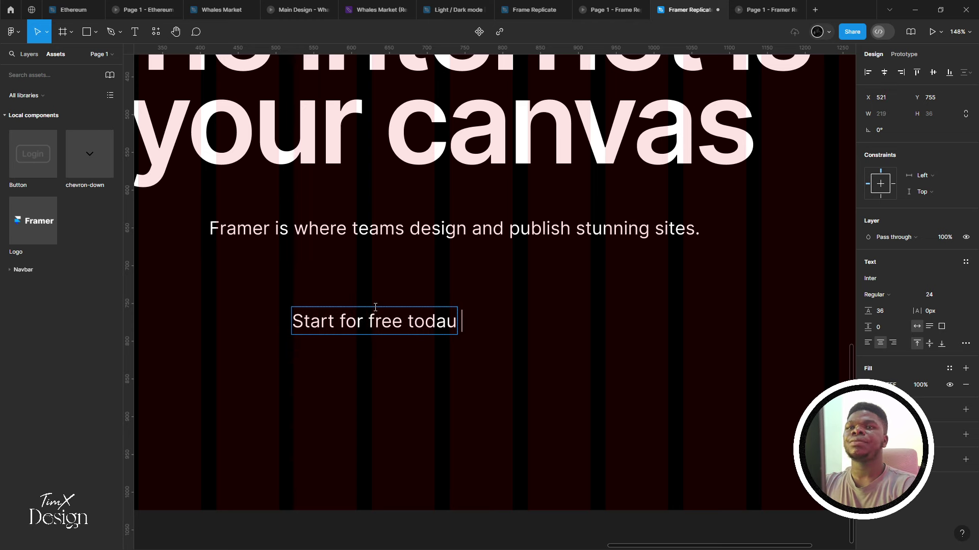
{"action": "key", "text": "Escape"}
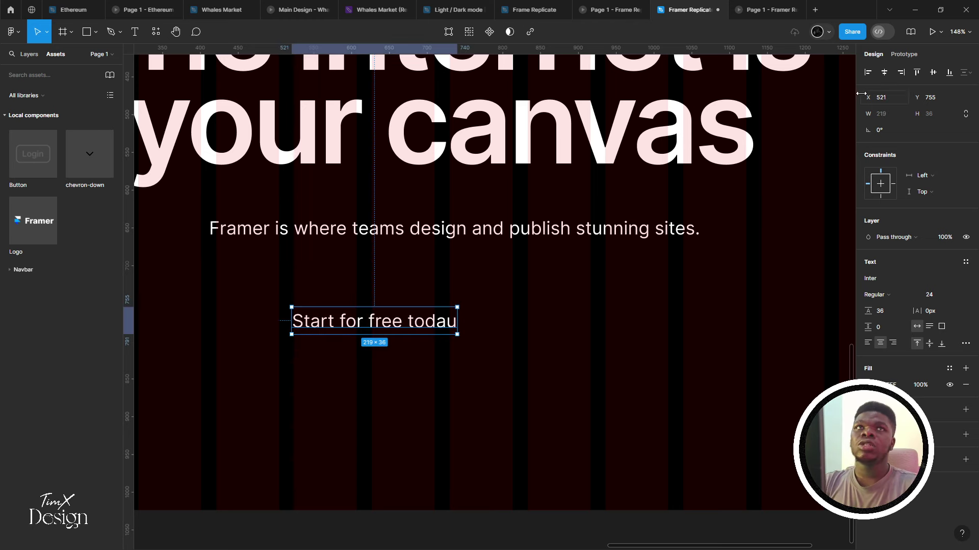
{"action": "left_click", "coordinate": [884, 72]}
Wrap the call-to-action text in an auto layout frame and give that frame a white fill
{"action": "scroll", "coordinate": [823, 375], "scroll_direction": "up", "scroll_amount": 3}
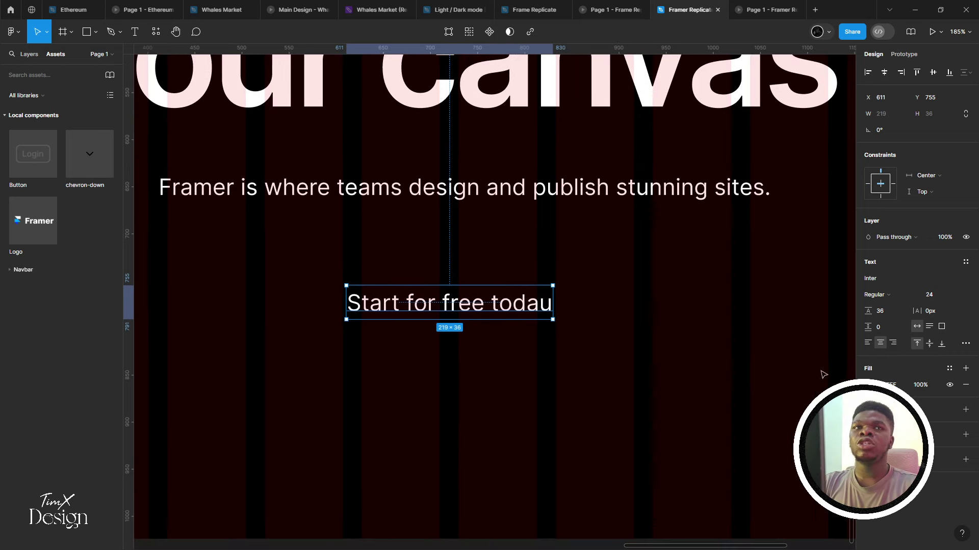
{"action": "right_click", "coordinate": [434, 301]}
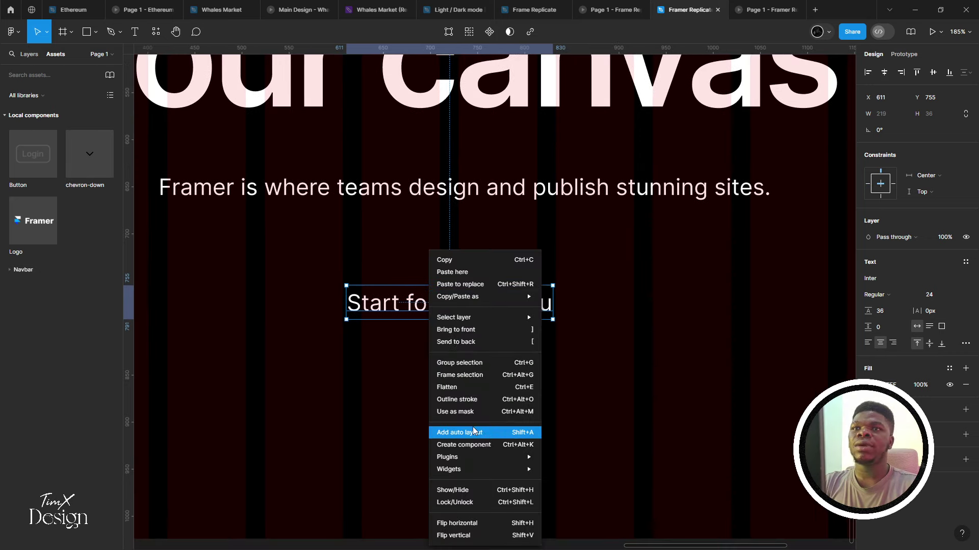
{"action": "left_click", "coordinate": [472, 426]}
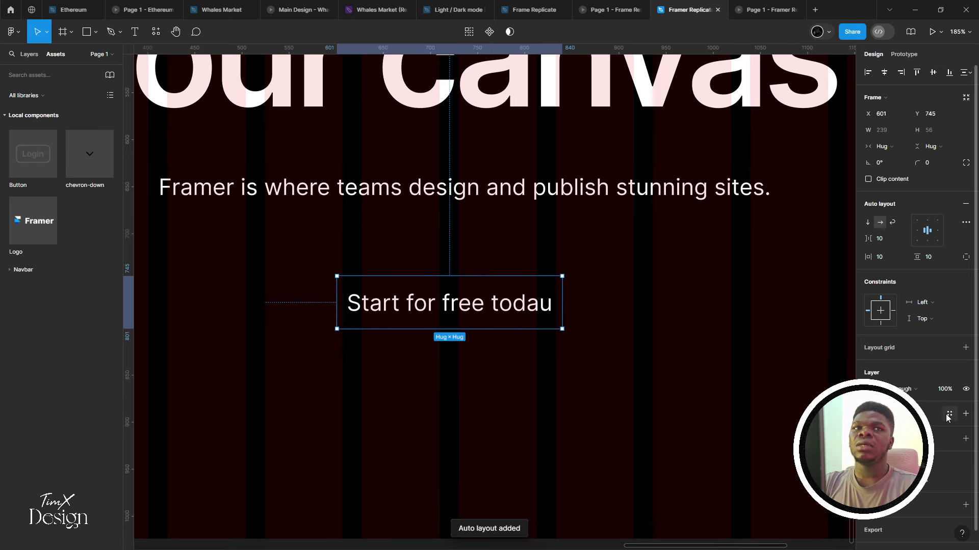
{"action": "left_click", "coordinate": [965, 414]}
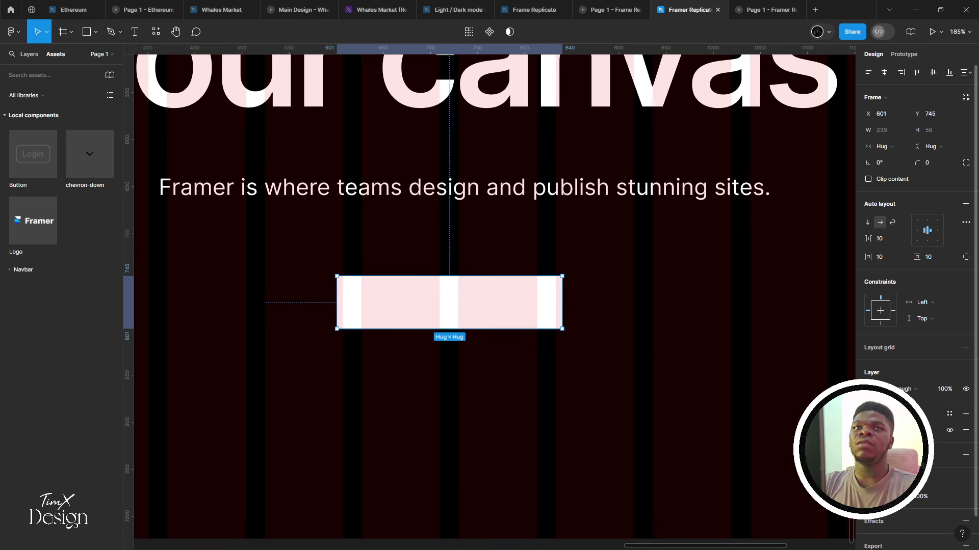
Set the button label's fill to black (000000) and correct its last word to "today"
{"action": "double_click", "coordinate": [477, 305]}
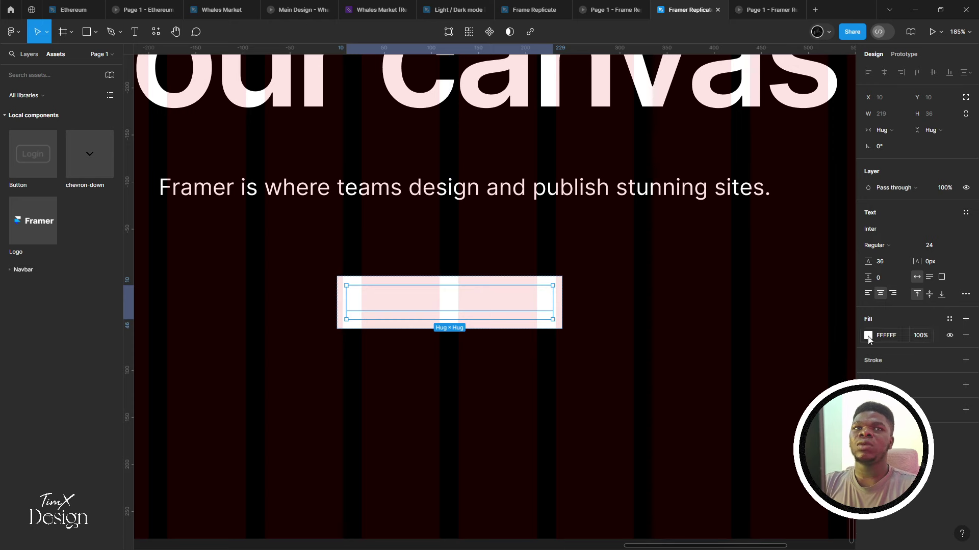
{"action": "left_click", "coordinate": [868, 337]}
{"action": "left_click_drag", "start_coordinate": [770, 351], "coordinate": [550, 426]}
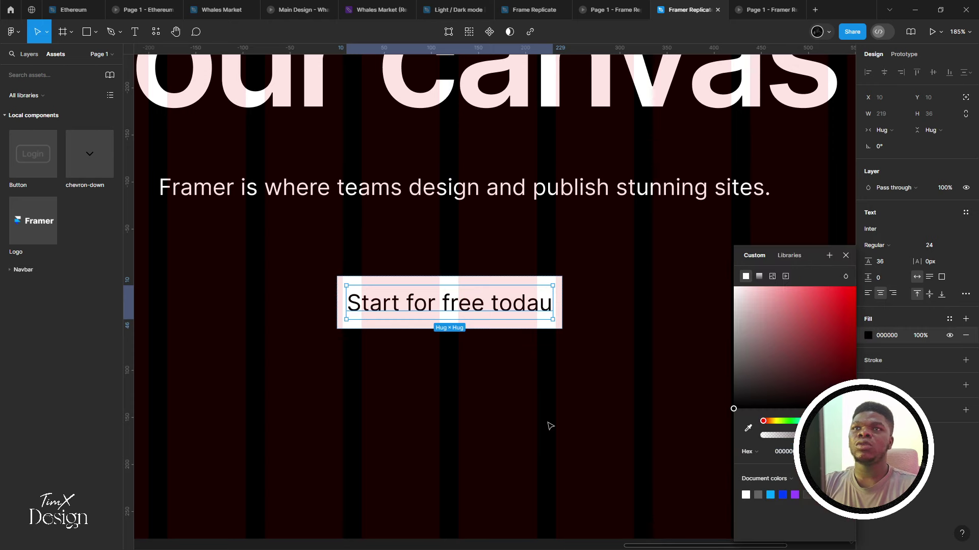
{"action": "double_click", "coordinate": [541, 302]}
{"action": "type", "text": "y"}
{"action": "key", "text": "Escape"}
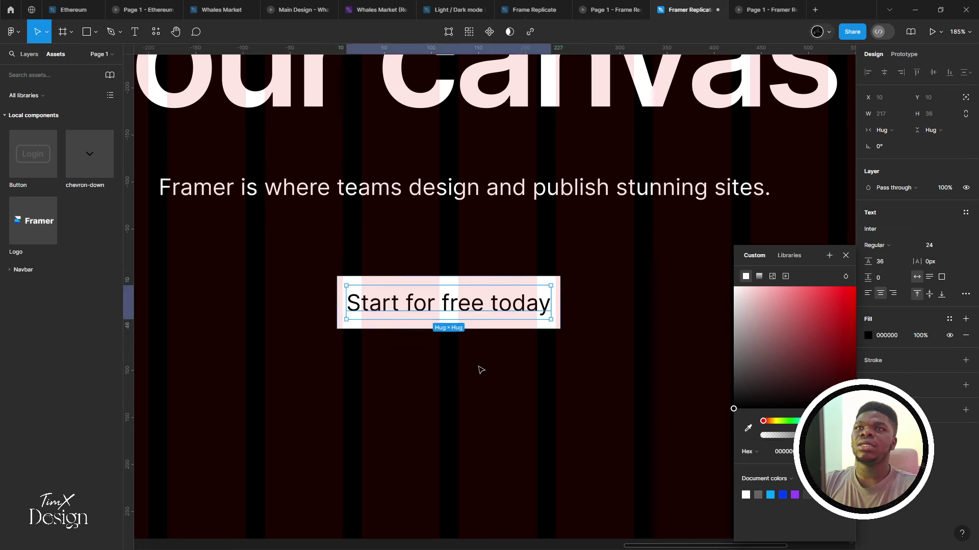
{"action": "key", "text": "Escape"}
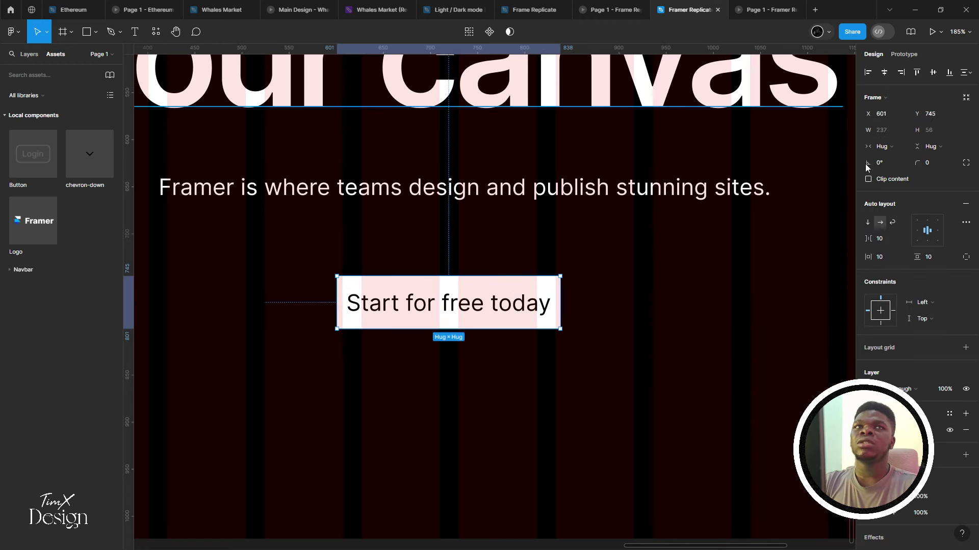
Round the call-to-action button's corners to a radius of 8
{"action": "left_click_drag", "start_coordinate": [917, 163], "coordinate": [922, 163]}
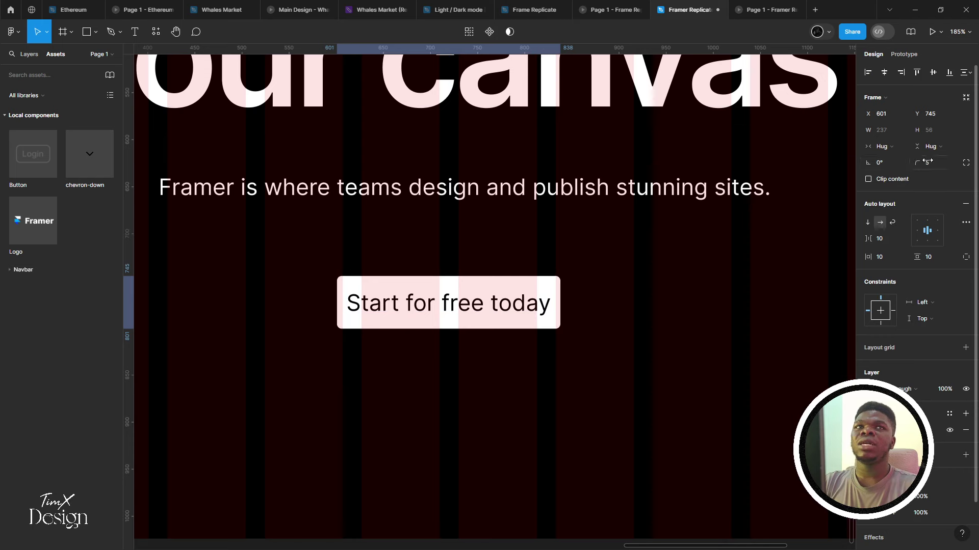
{"action": "left_click", "coordinate": [660, 212]}
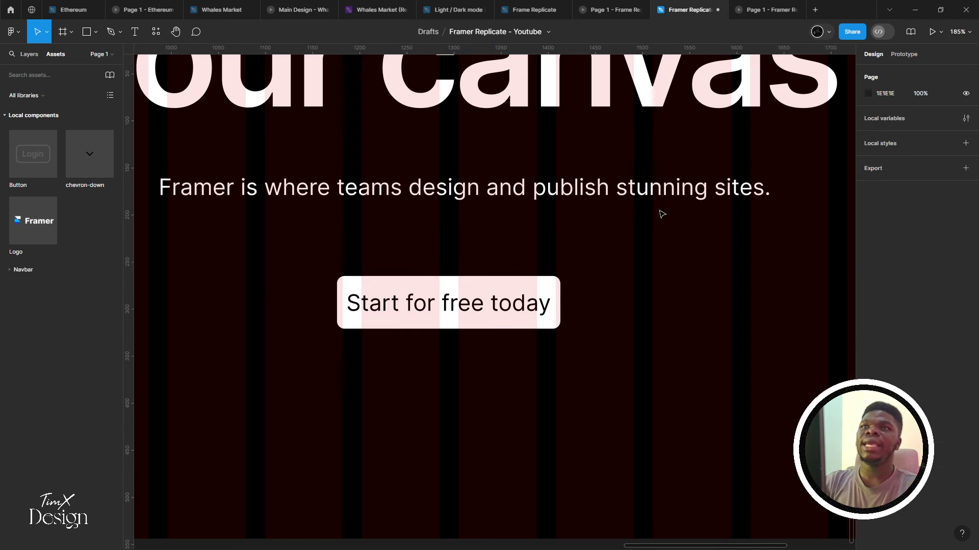
{"action": "left_click", "coordinate": [505, 302]}
{"action": "scroll", "coordinate": [436, 292], "scroll_direction": "up", "scroll_amount": 2}
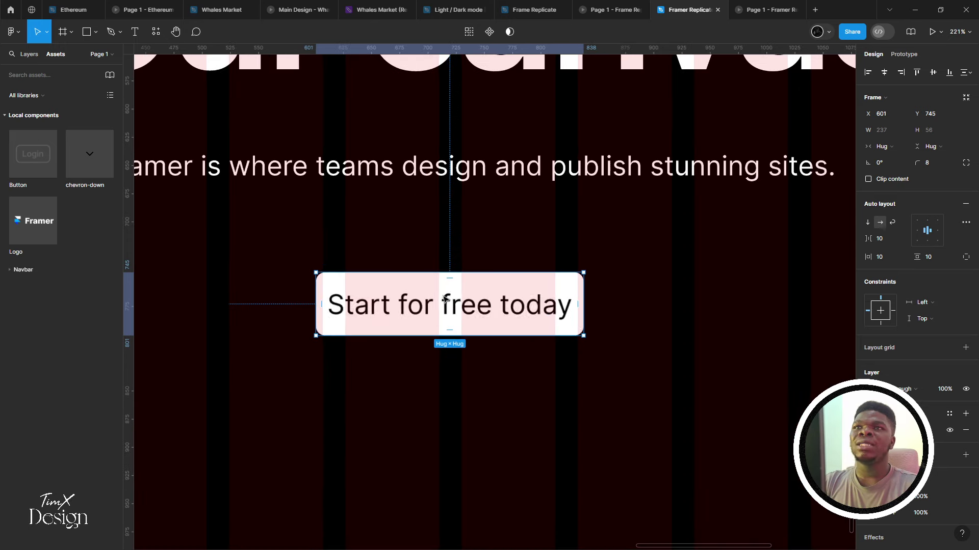
Try wrapping the button in an outer auto layout frame with a white stroke, and undo the attempt
{"action": "left_click", "coordinate": [29, 55]}
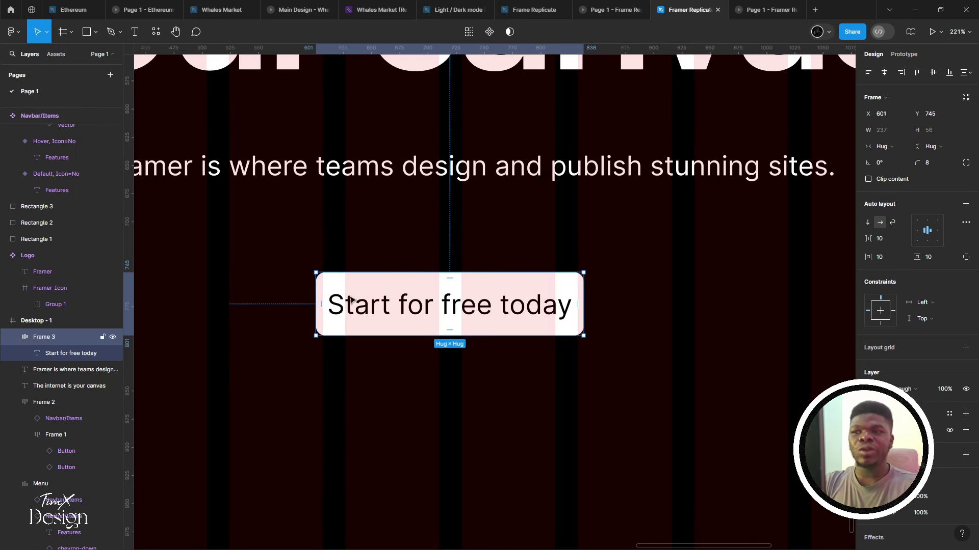
{"action": "key", "text": "shift+a"}
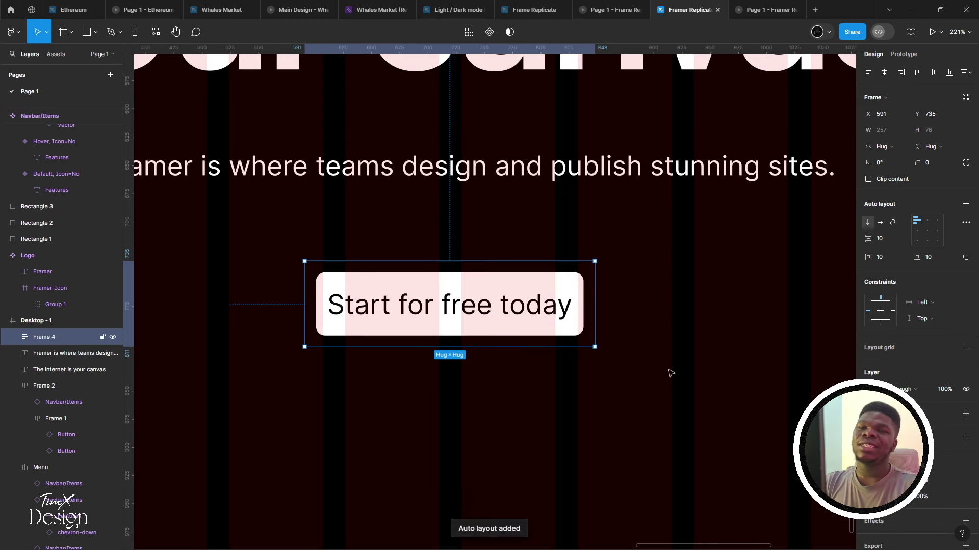
{"action": "left_click", "coordinate": [966, 439]}
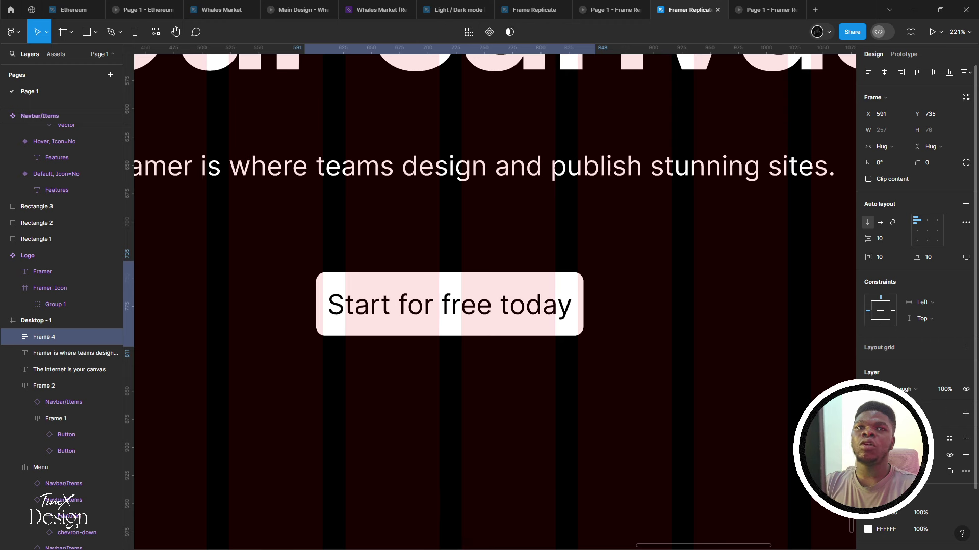
{"action": "left_click", "coordinate": [868, 455]}
{"action": "mouse_move", "coordinate": [786, 351]}
{"action": "left_mouse_down"}
{"action": "mouse_move", "coordinate": [614, 221]}
{"action": "mouse_move", "coordinate": [593, 226]}
{"action": "left_mouse_up"}
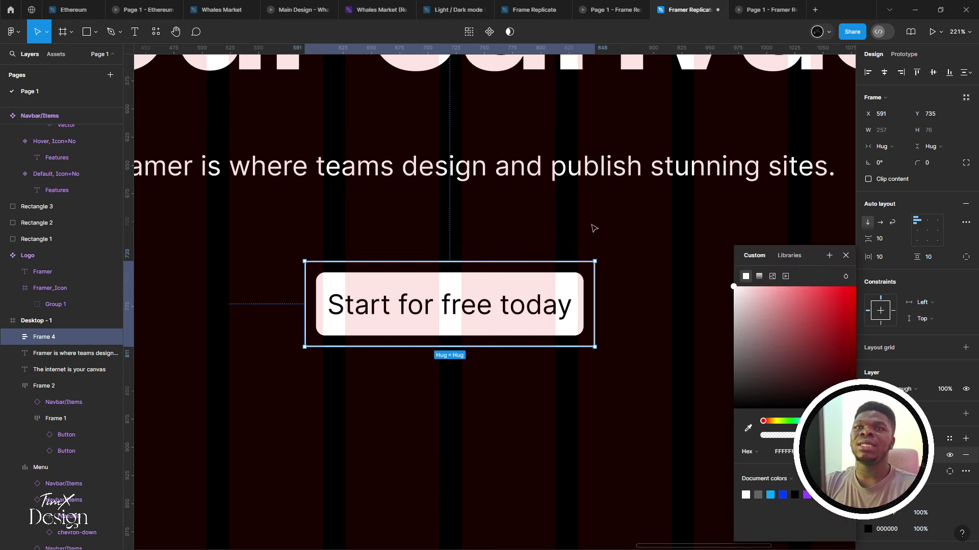
{"action": "key", "text": "ctrl+z"}
{"action": "key", "text": "Escape"}
{"action": "left_click", "coordinate": [526, 274]}
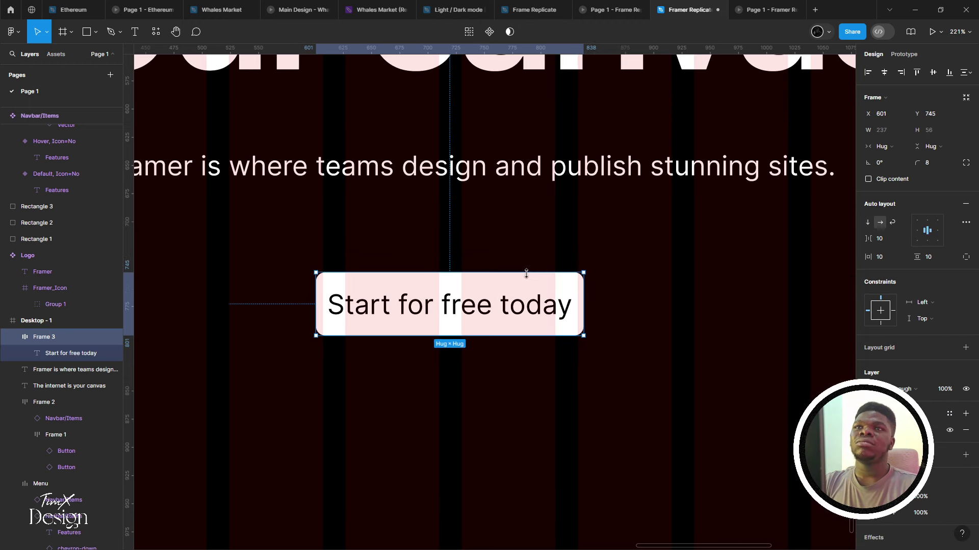
{"action": "right_click", "coordinate": [492, 300]}
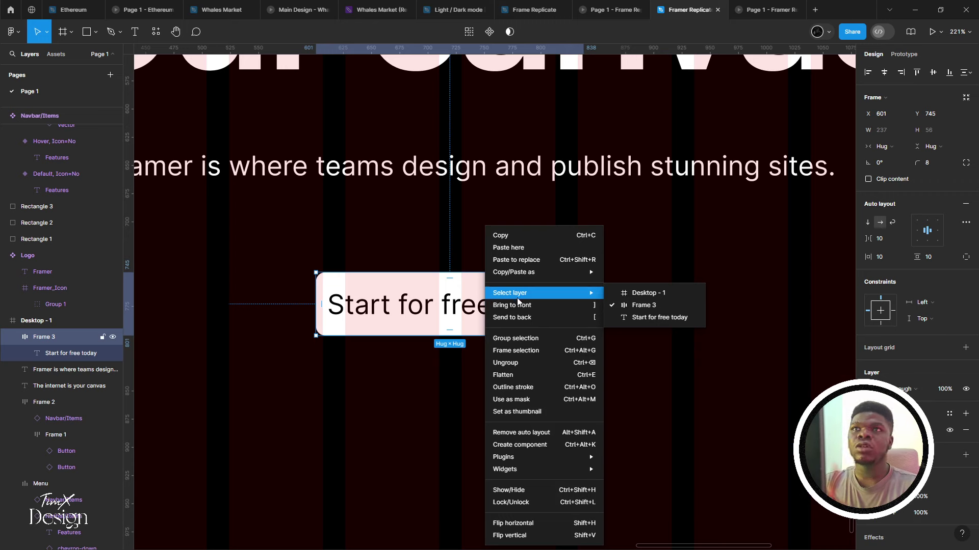
{"action": "left_click", "coordinate": [403, 397]}
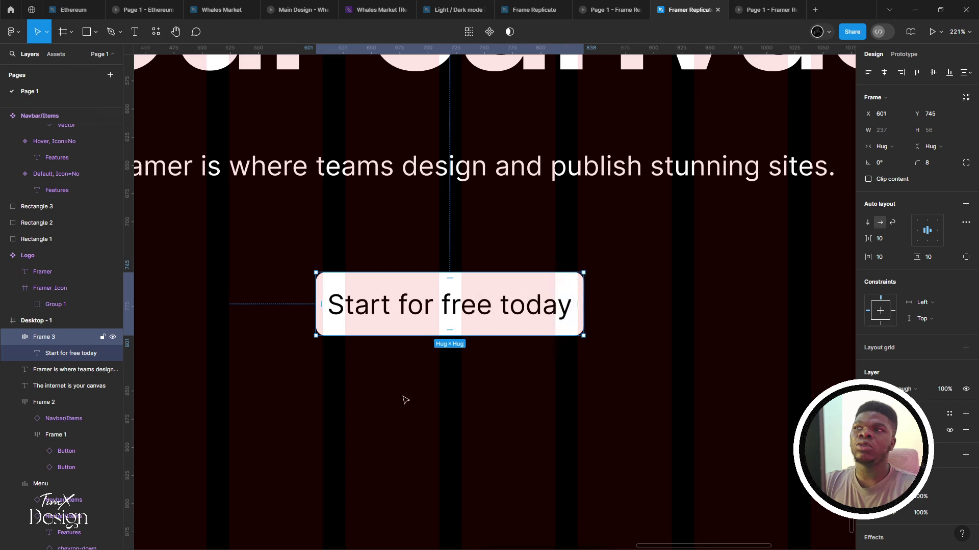
{"action": "right_click", "coordinate": [423, 327]}
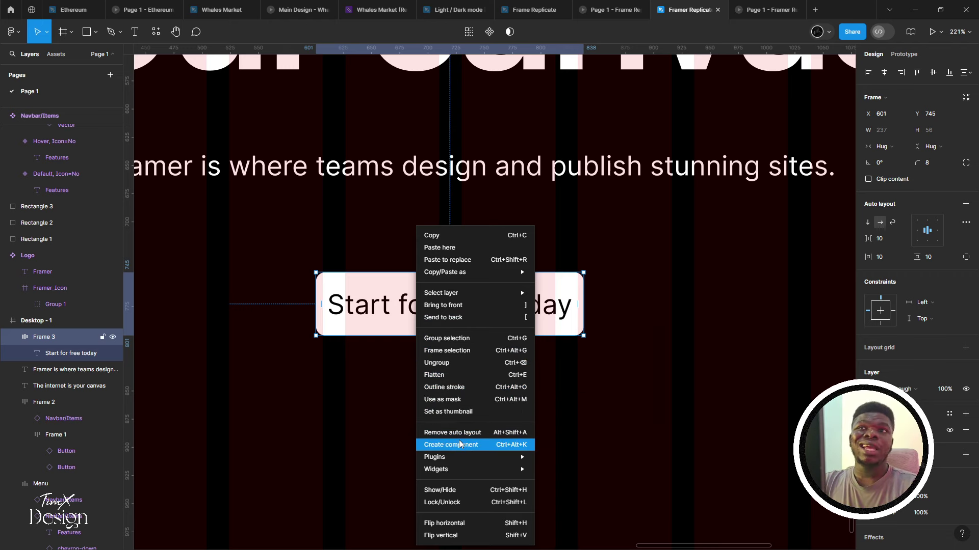
{"action": "key", "text": "Escape"}
{"action": "key", "text": "shift+a"}
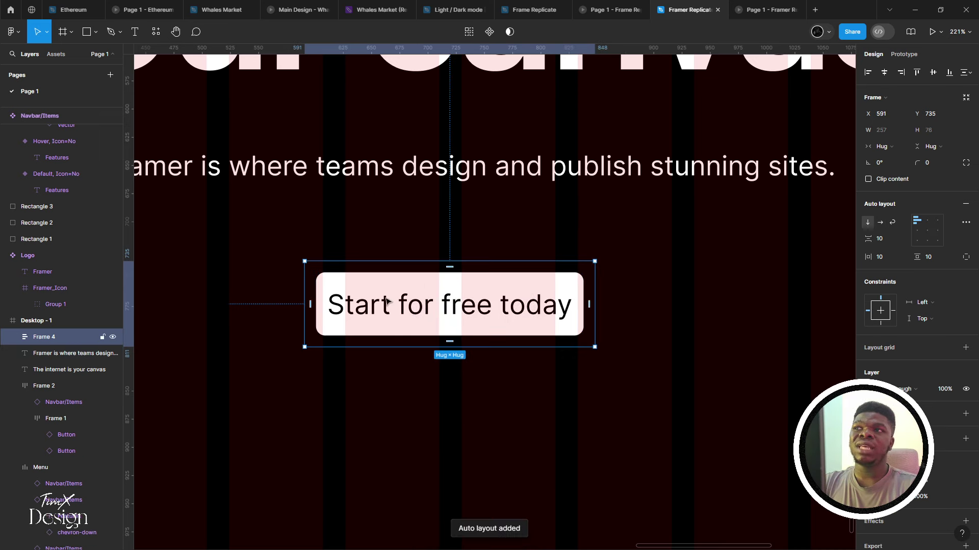
{"action": "key", "text": "ctrl+z"}
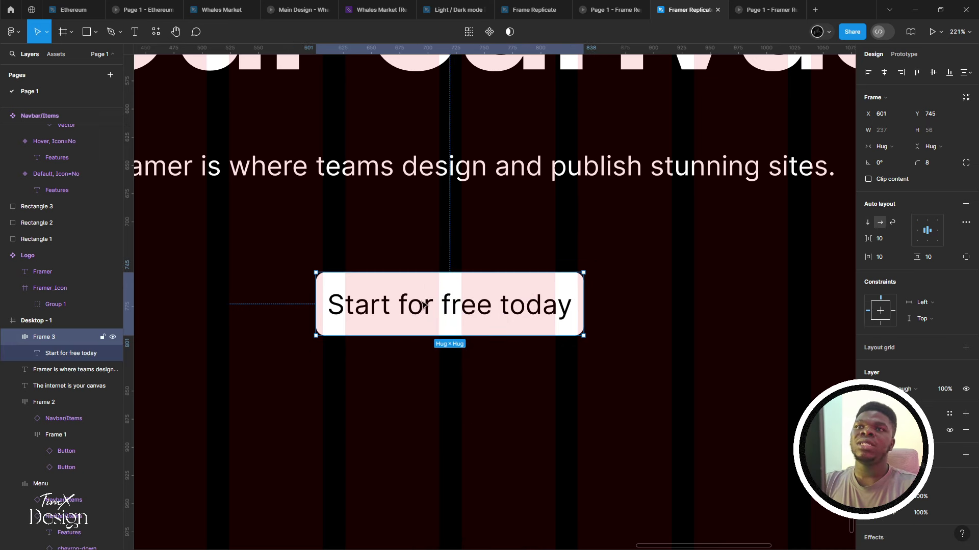
{"action": "right_click", "coordinate": [417, 305]}
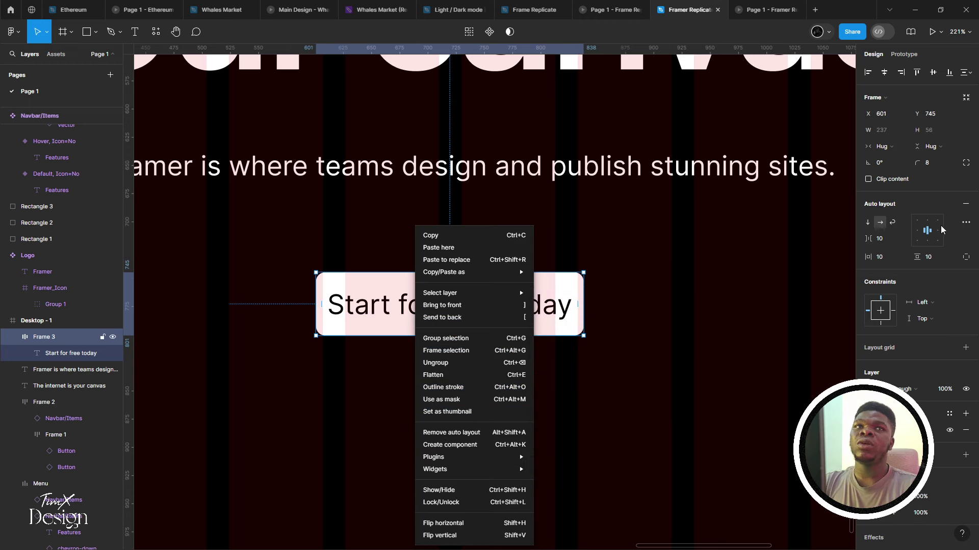
{"action": "left_click", "coordinate": [528, 309]}
Wrap the button in an outer auto layout frame and give that frame a white stroke
{"action": "key", "text": "shift+a"}
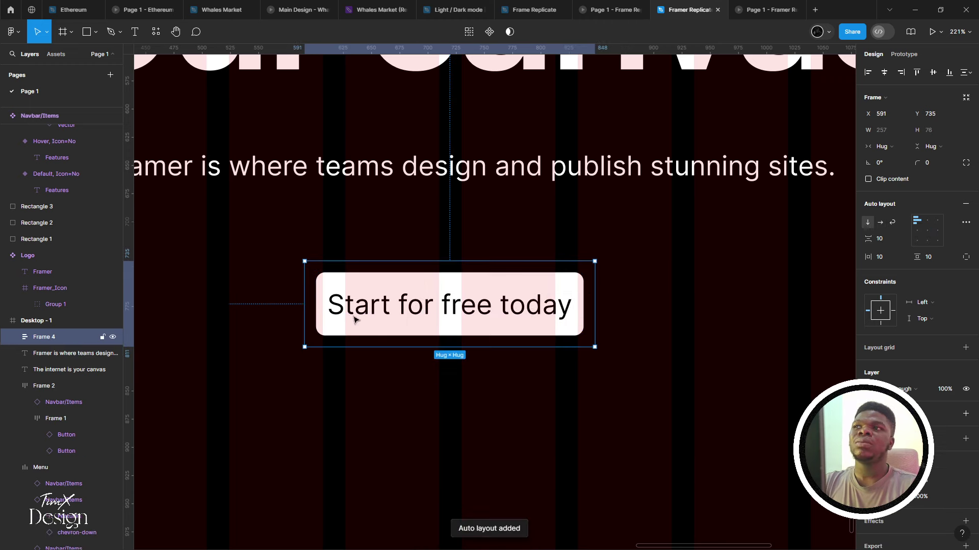
{"action": "left_click", "coordinate": [965, 439]}
{"action": "left_click", "coordinate": [868, 455]}
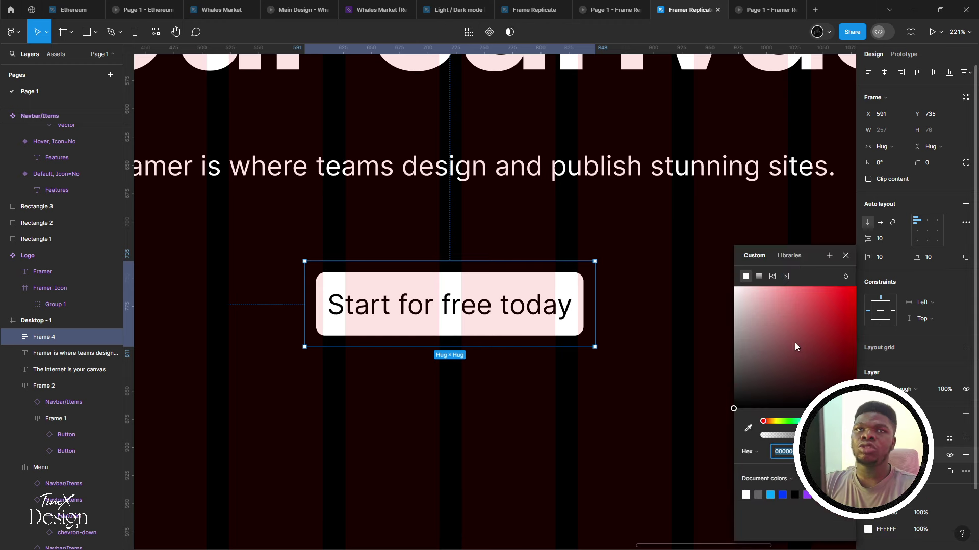
{"action": "left_click_drag", "start_coordinate": [795, 346], "coordinate": [734, 286]}
Set the outer button frame's corner radius to 8
{"action": "left_click", "coordinate": [929, 163]}
{"action": "type", "text": "8"}
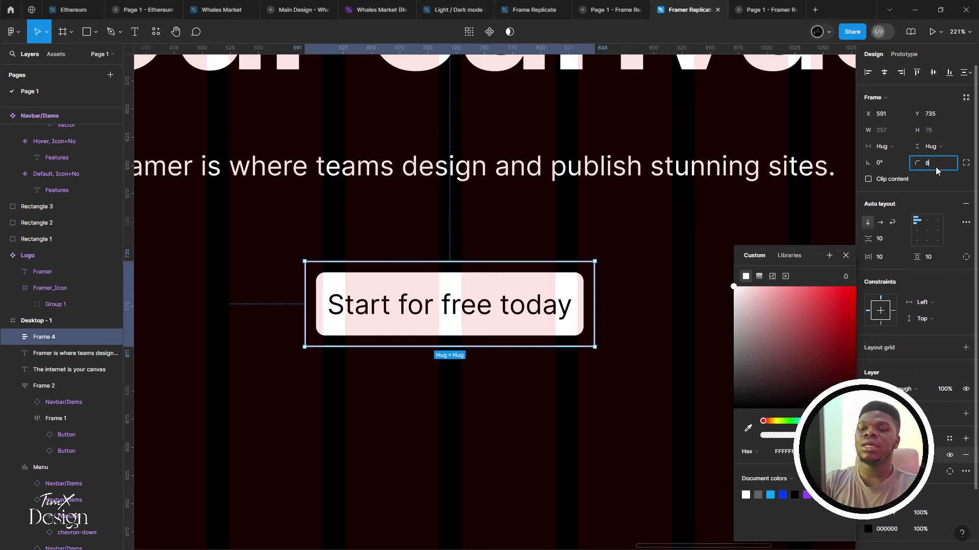
{"action": "key", "text": "Return"}
{"action": "left_click", "coordinate": [437, 236]}
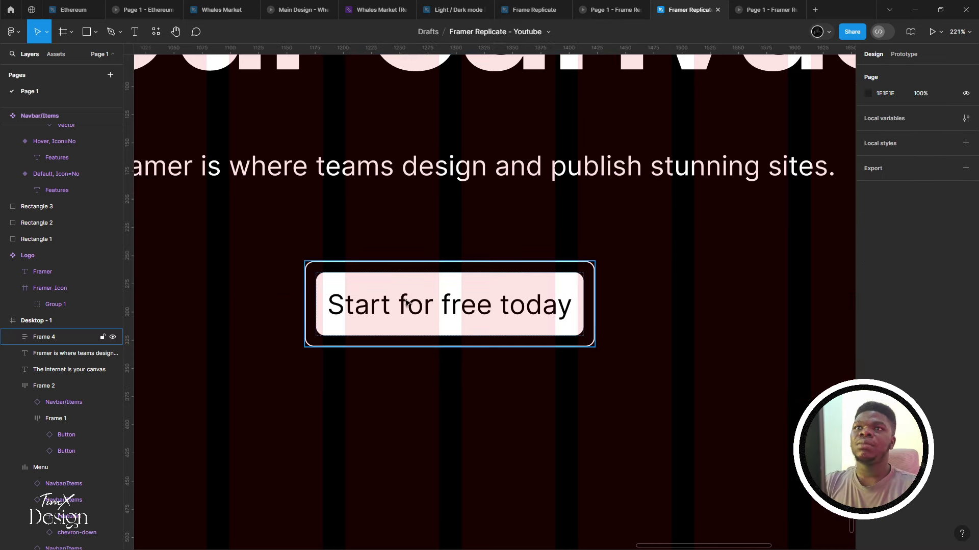
Set the outer button frame's horizontal and vertical padding to 6
{"action": "left_click", "coordinate": [408, 304]}
{"action": "scroll", "coordinate": [435, 293], "scroll_direction": "down", "scroll_amount": 1}
{"action": "left_click", "coordinate": [889, 255]}
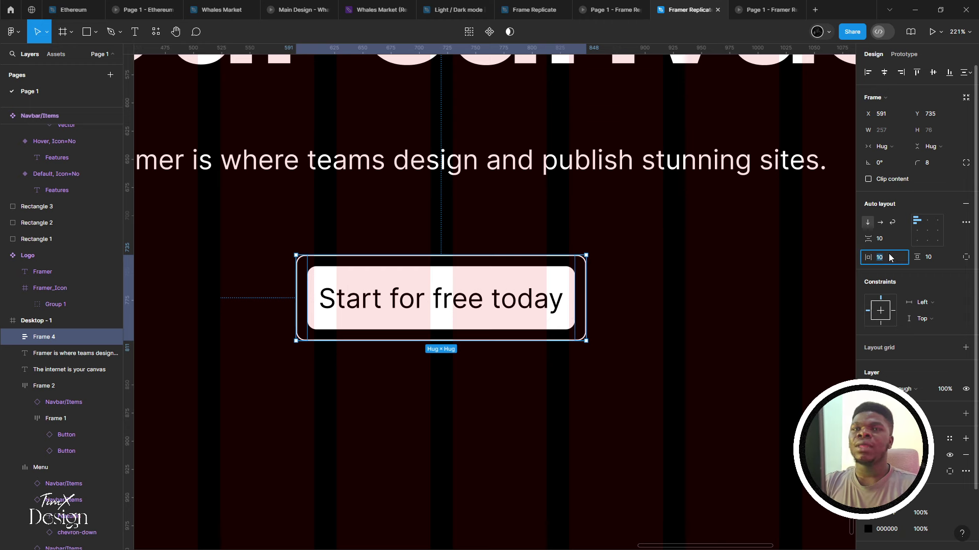
{"action": "key", "text": "Down"}
{"action": "key", "text": "Down"}
{"action": "key", "text": "Down"}
{"action": "key", "text": "Down"}
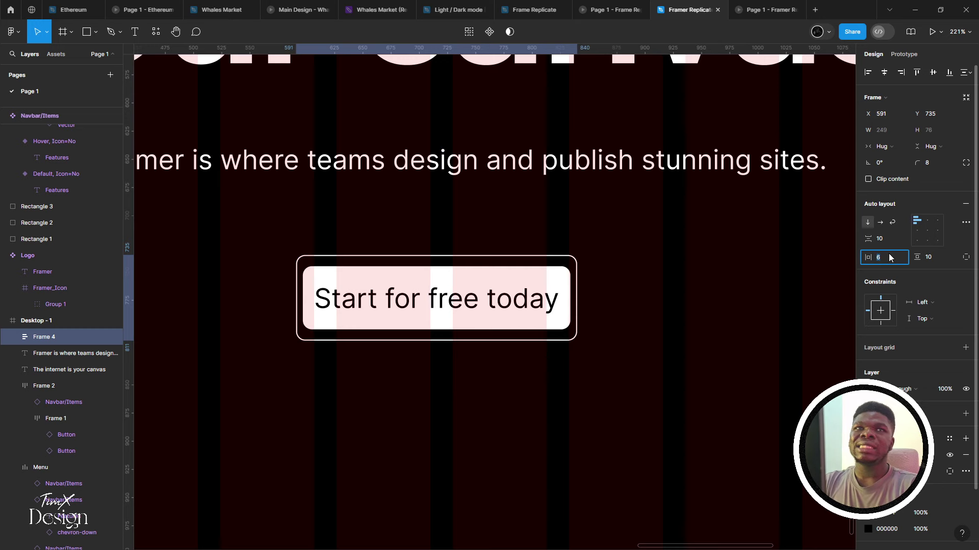
{"action": "key", "text": "Tab"}
{"action": "key", "text": "Down"}
{"action": "key", "text": "Down"}
{"action": "key", "text": "Down"}
{"action": "key", "text": "Down"}
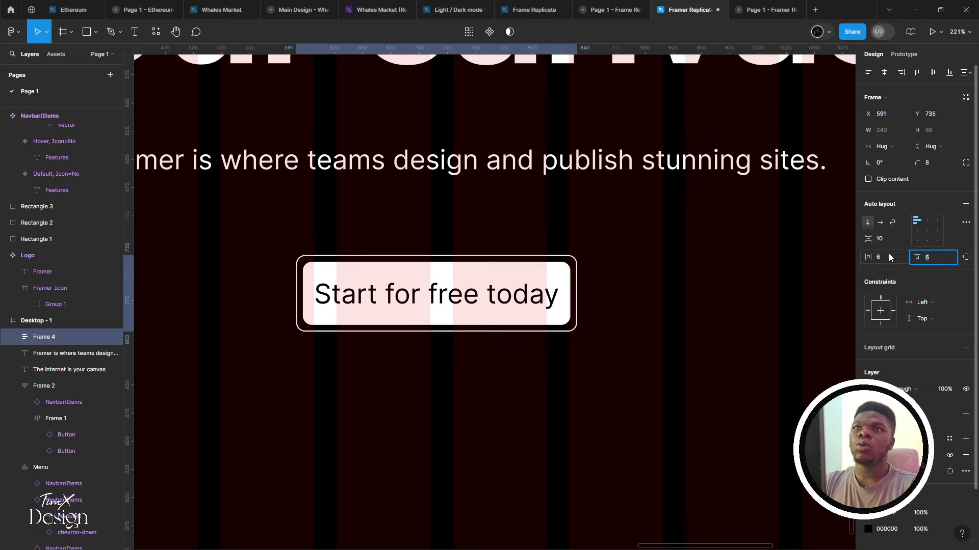
{"action": "key", "text": "Escape"}
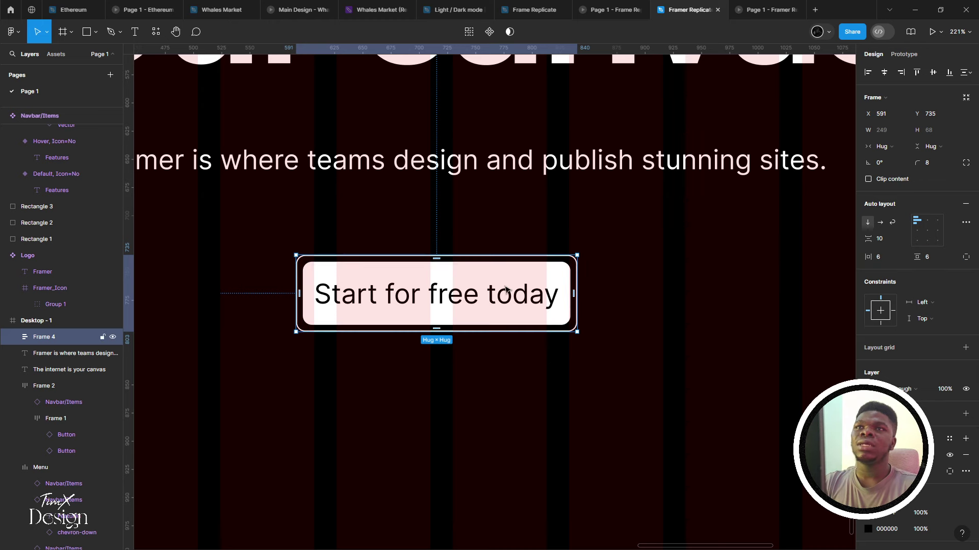
Set the font weight of the "Start for free today" button label to Medium
{"action": "double_click", "coordinate": [505, 290]}
{"action": "double_click", "coordinate": [505, 292]}
{"action": "double_click", "coordinate": [489, 298]}
{"action": "key", "text": "Escape"}
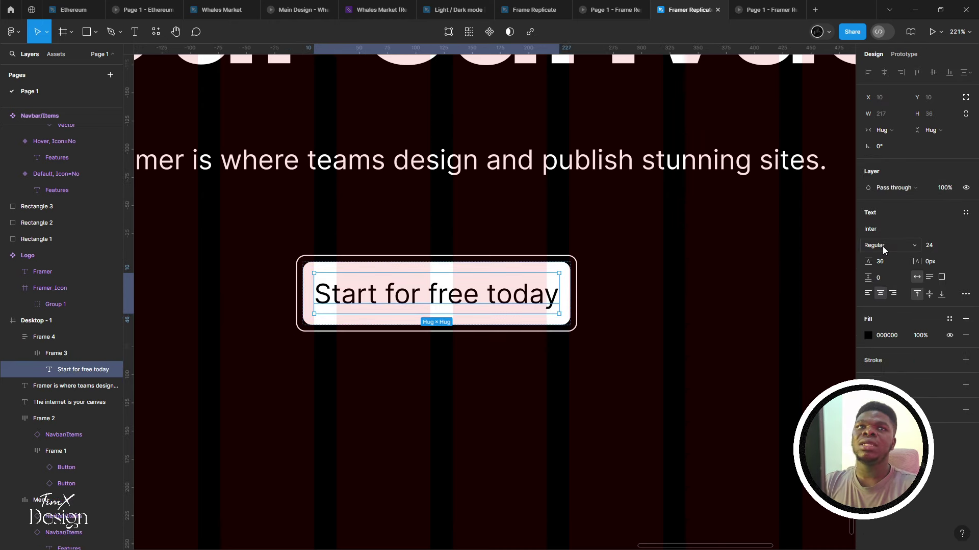
{"action": "left_click", "coordinate": [882, 246]}
{"action": "left_click", "coordinate": [885, 266]}
{"action": "left_click", "coordinate": [895, 234]}
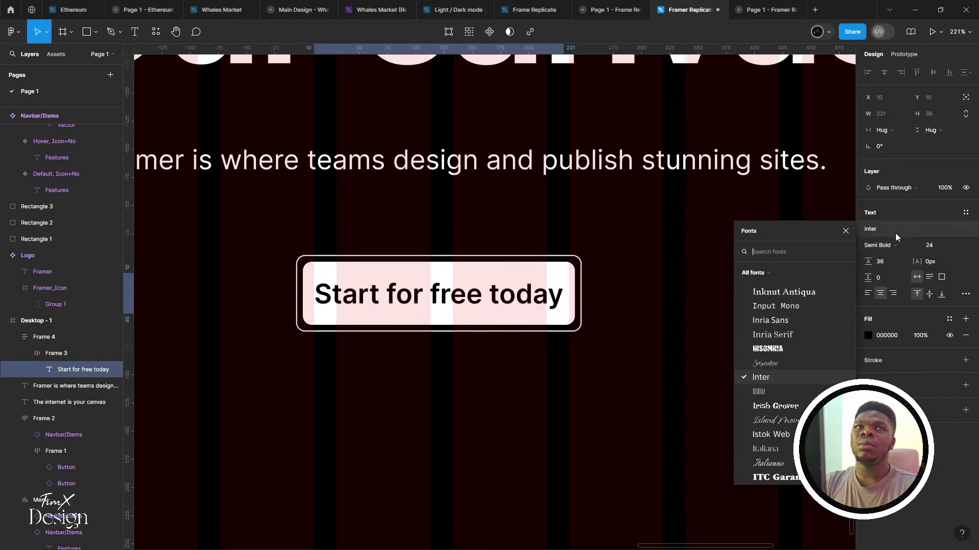
{"action": "left_click", "coordinate": [892, 246]}
{"action": "left_click", "coordinate": [891, 231]}
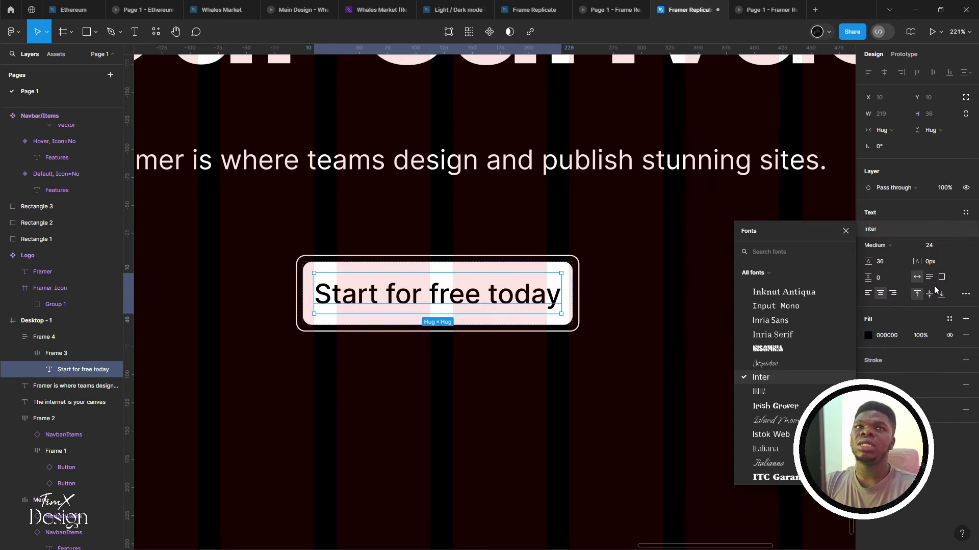
Set the button label's letter spacing to -0.5 px
{"action": "left_click", "coordinate": [941, 249]}
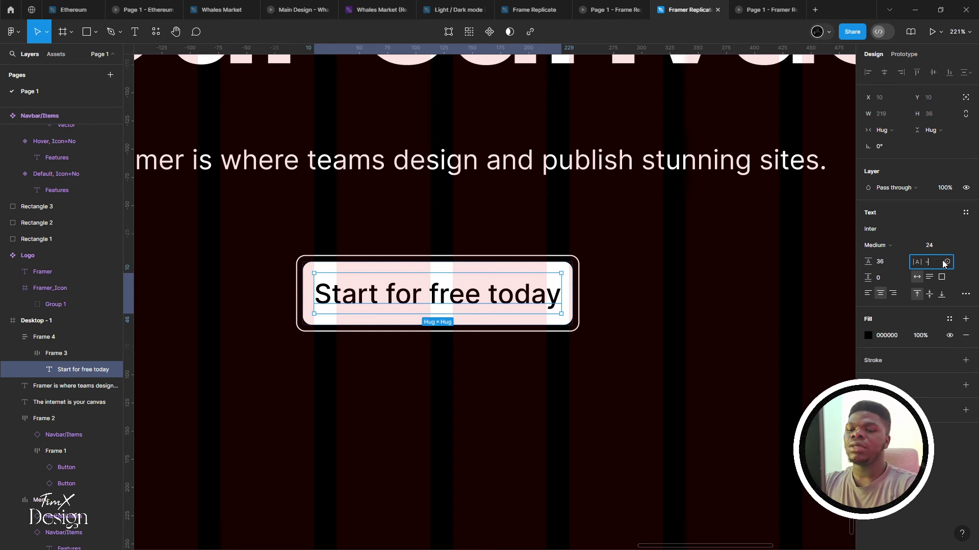
{"action": "left_click", "coordinate": [942, 260]}
{"action": "type", "text": "-0.5"}
{"action": "key", "text": "Return"}
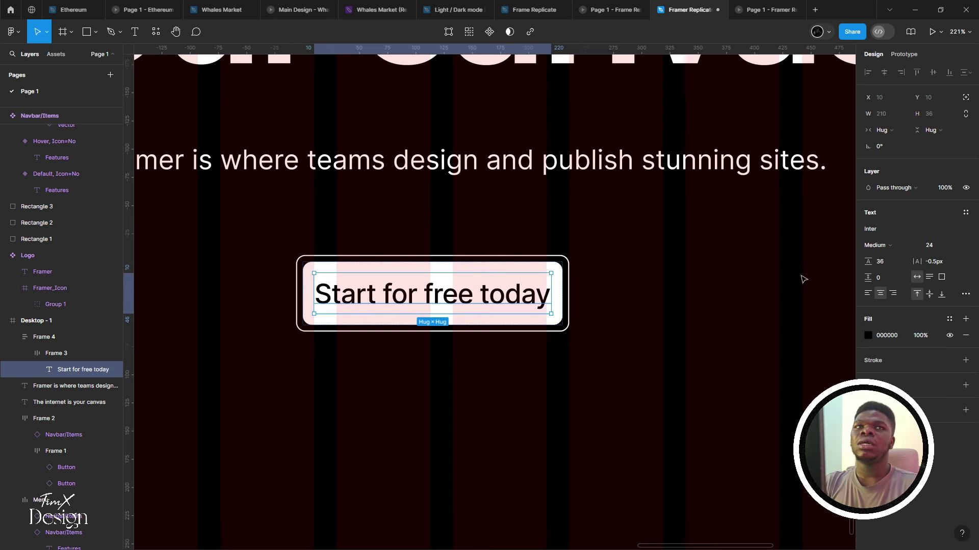
{"action": "scroll", "coordinate": [711, 294], "scroll_direction": "left", "scroll_amount": 1}
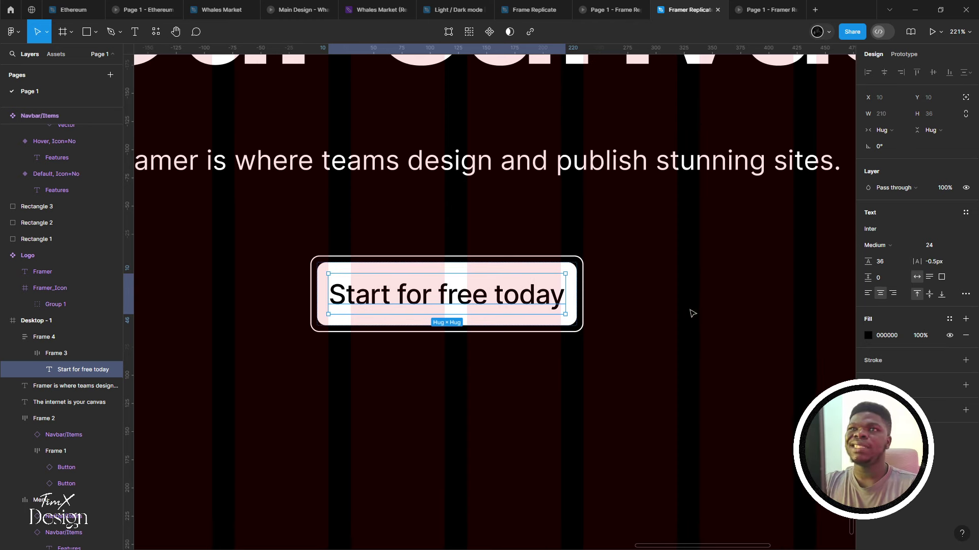
Center the outer button frame horizontally within the Desktop - 1 frame and compare the layout with the reference
{"action": "scroll", "coordinate": [527, 283], "scroll_direction": "down", "scroll_amount": 3}
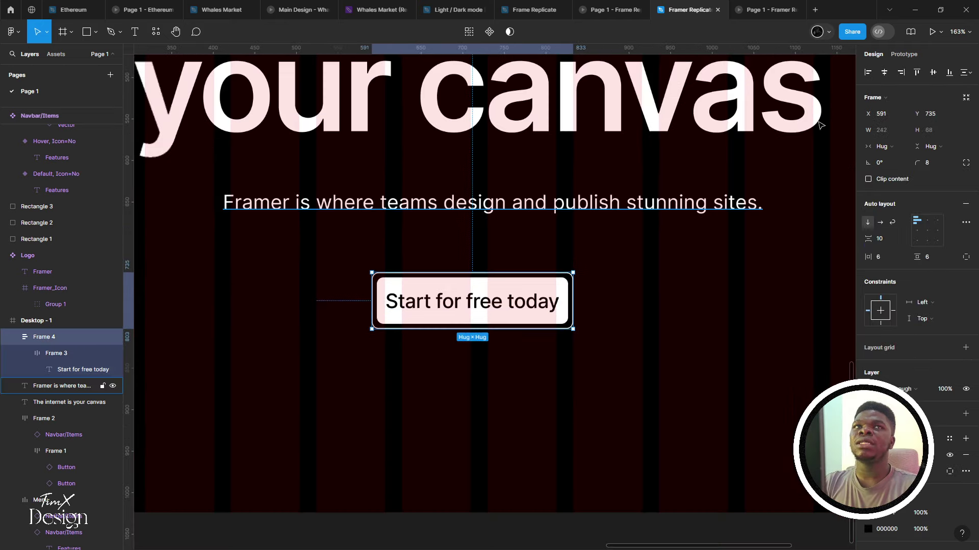
{"action": "left_click", "coordinate": [886, 72]}
{"action": "scroll", "coordinate": [581, 239], "scroll_direction": "down", "scroll_amount": 5}
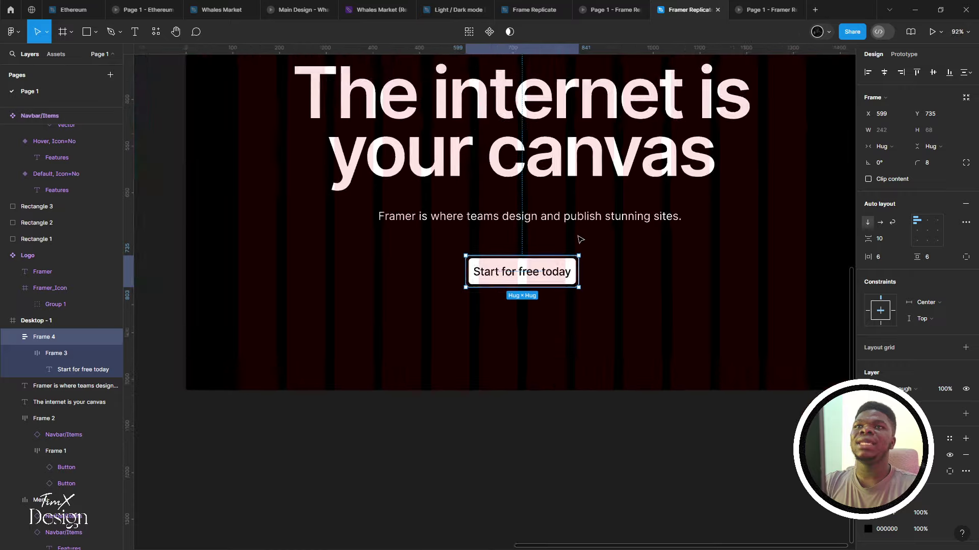
{"action": "left_click", "coordinate": [459, 308]}
{"action": "left_click_drag", "start_coordinate": [458, 308], "coordinate": [593, 308]}
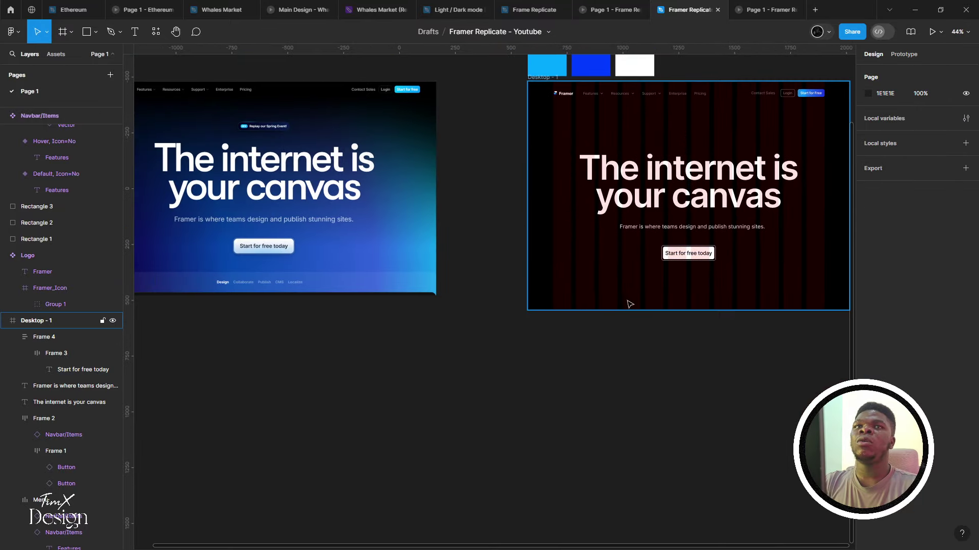
{"action": "scroll", "coordinate": [678, 270], "scroll_direction": "up", "scroll_amount": 8}
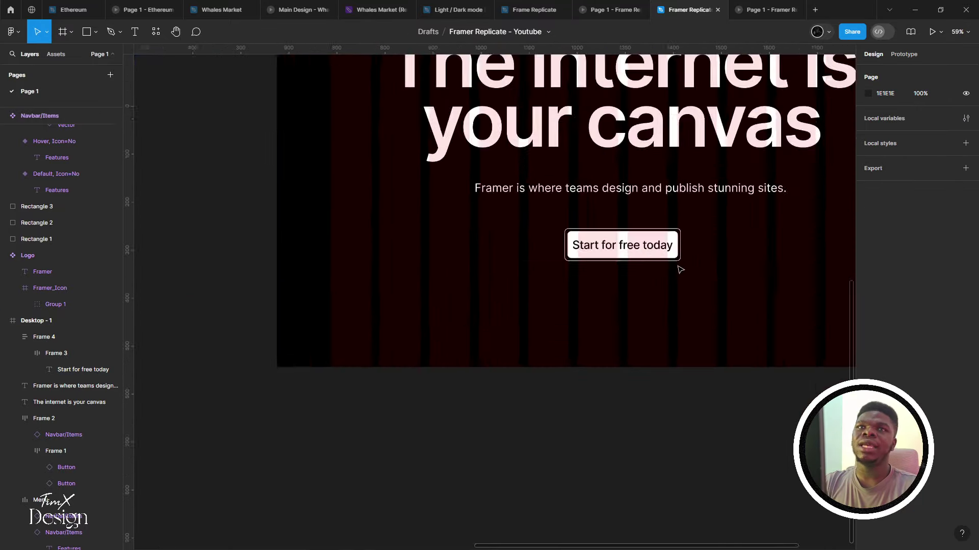
Try a horizontal padding of 8 on the outer button frame, and undo the attempt
{"action": "left_click", "coordinate": [541, 283]}
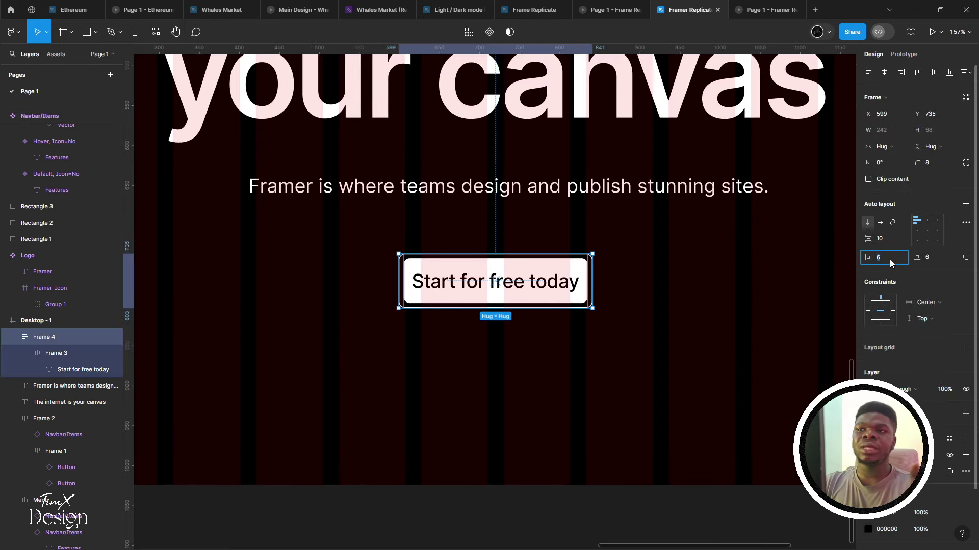
{"action": "key", "text": "Return"}
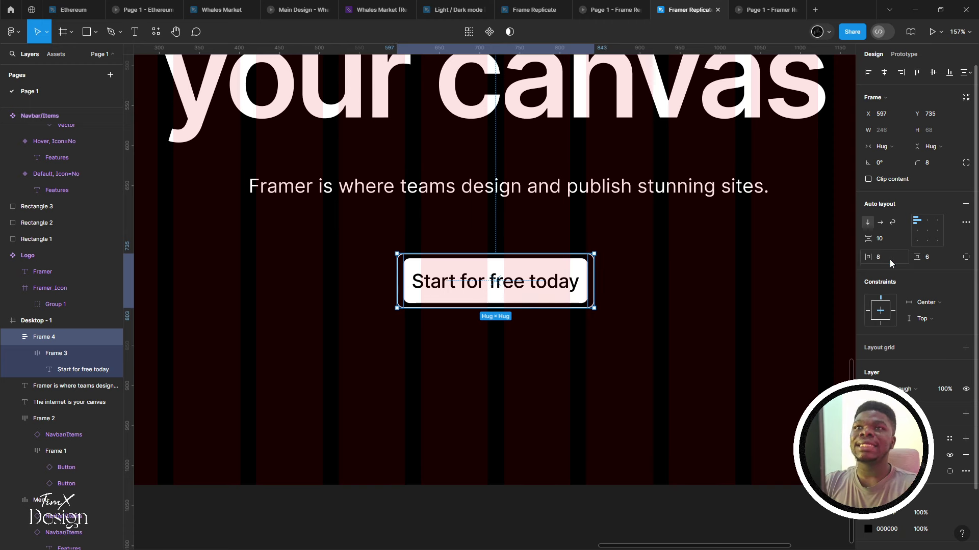
{"action": "key", "text": "ctrl+z"}
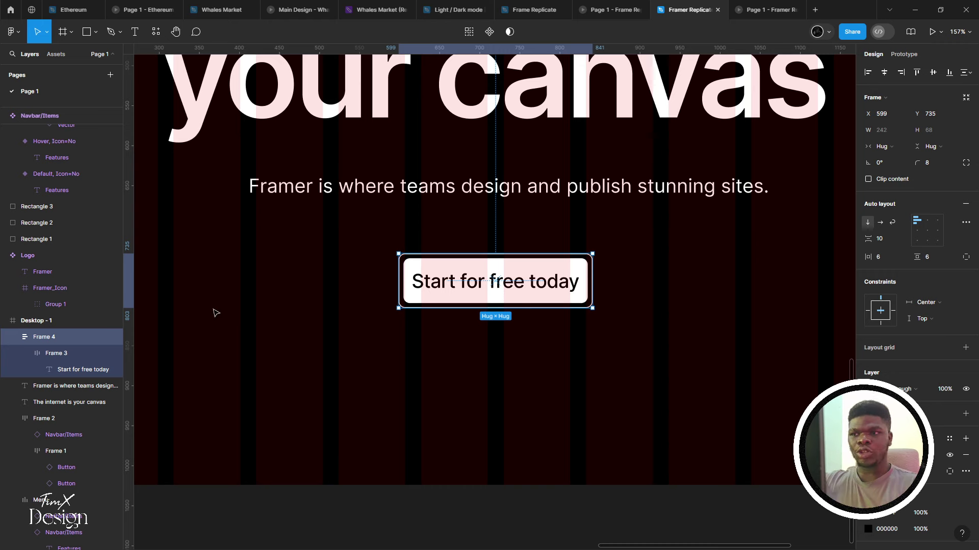
Set the horizontal padding of the inner white button frame to 16
{"action": "left_click", "coordinate": [45, 349]}
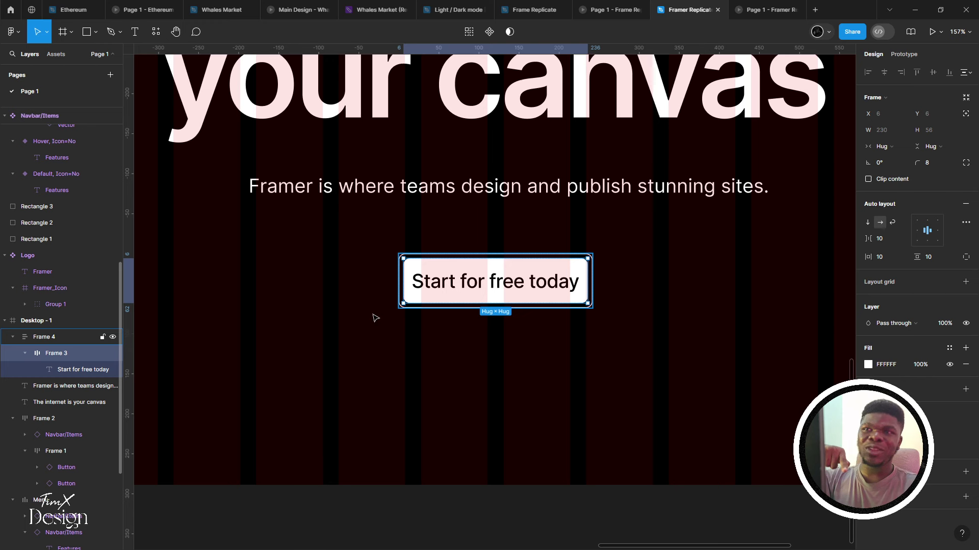
{"action": "left_click", "coordinate": [888, 260]}
{"action": "type", "text": "12"}
{"action": "key", "text": "Return"}
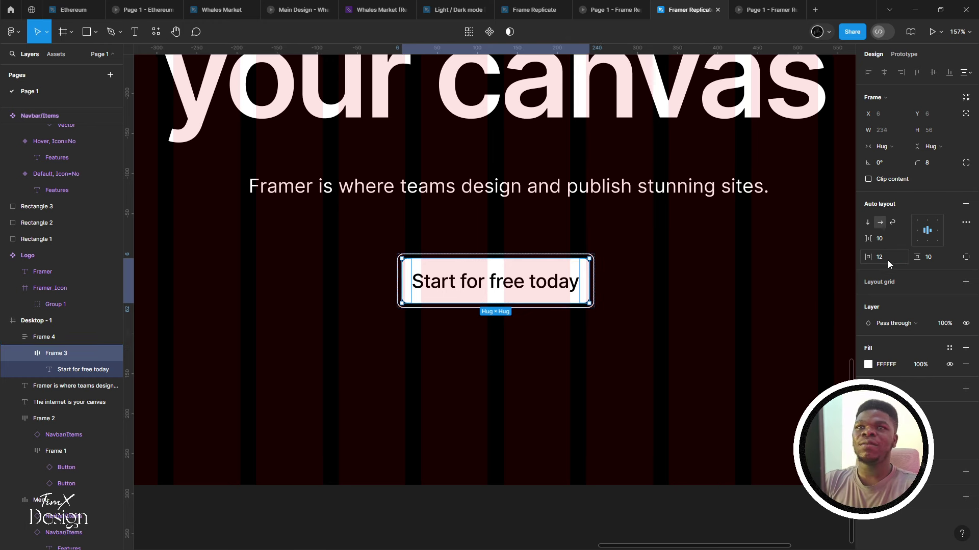
{"action": "key", "text": "Return"}
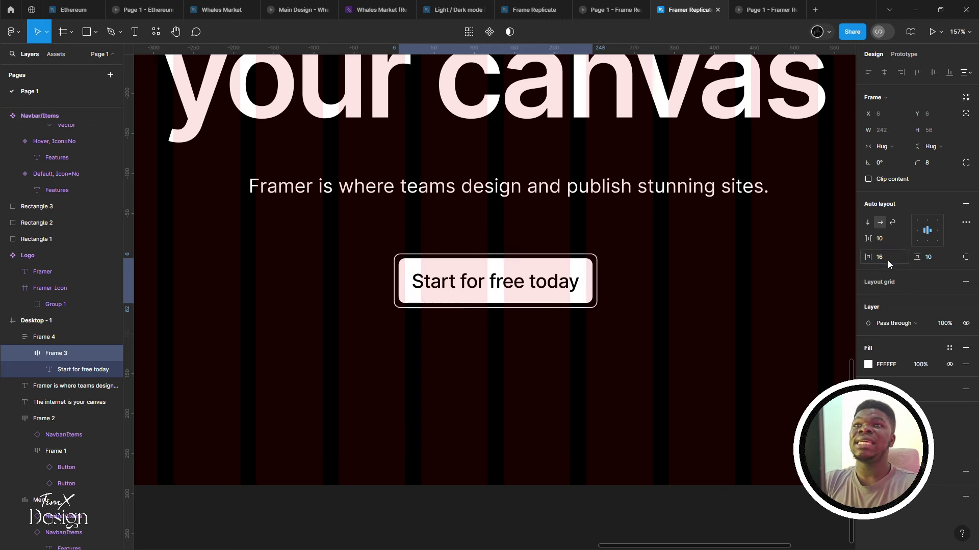
Examine the button's outer frame, inner frame and label, and their spacing and alignment beneath the subtitle
{"action": "left_click", "coordinate": [580, 270]}
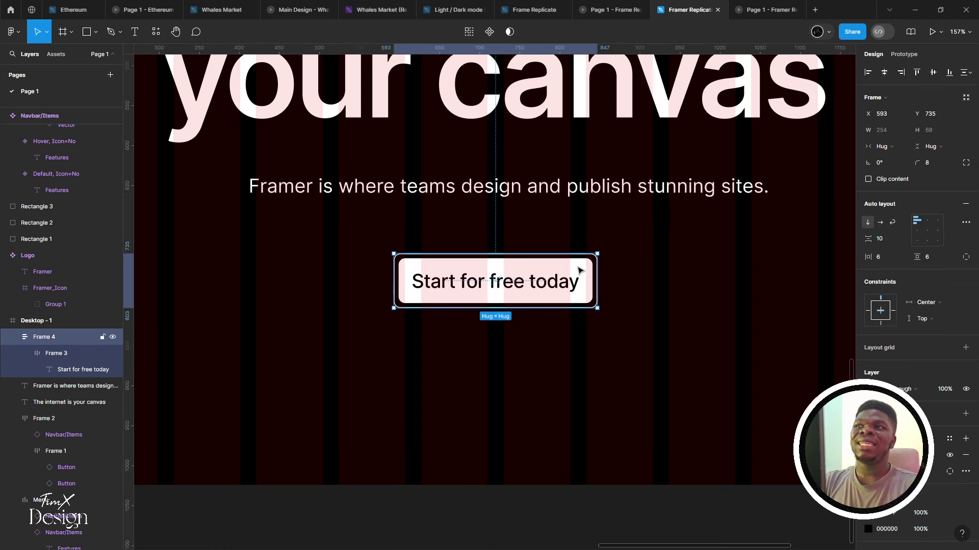
{"action": "double_click", "coordinate": [554, 279]}
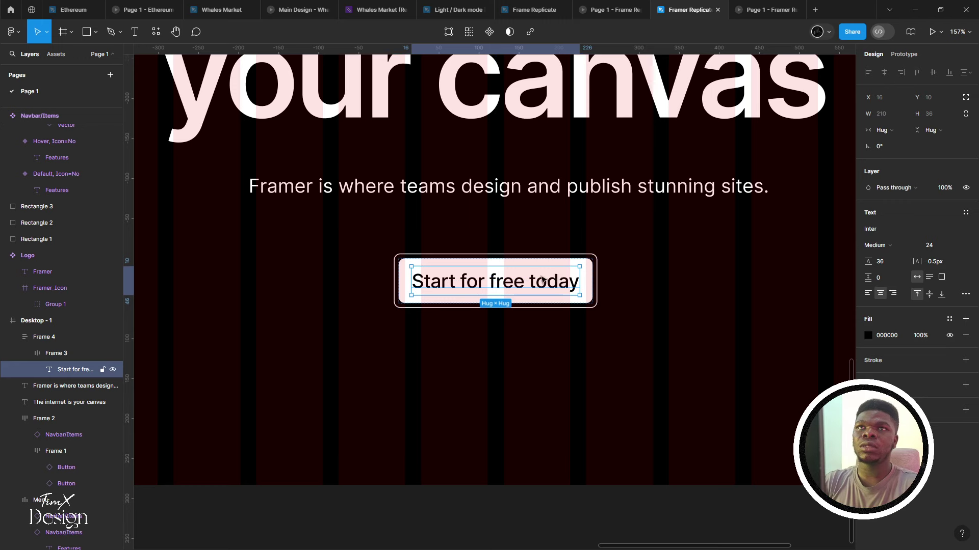
{"action": "left_click", "coordinate": [533, 278]}
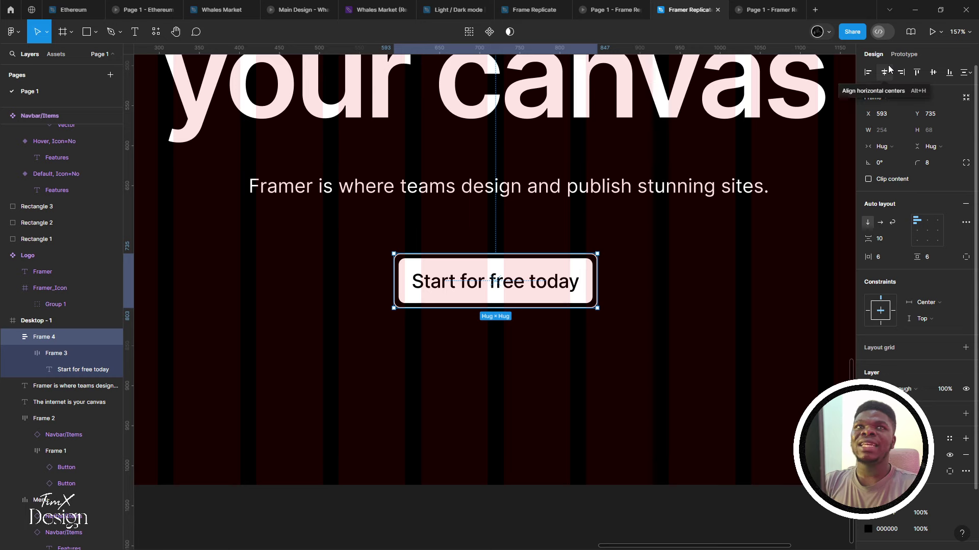
{"action": "scroll", "coordinate": [453, 341], "scroll_direction": "down", "scroll_amount": 2}
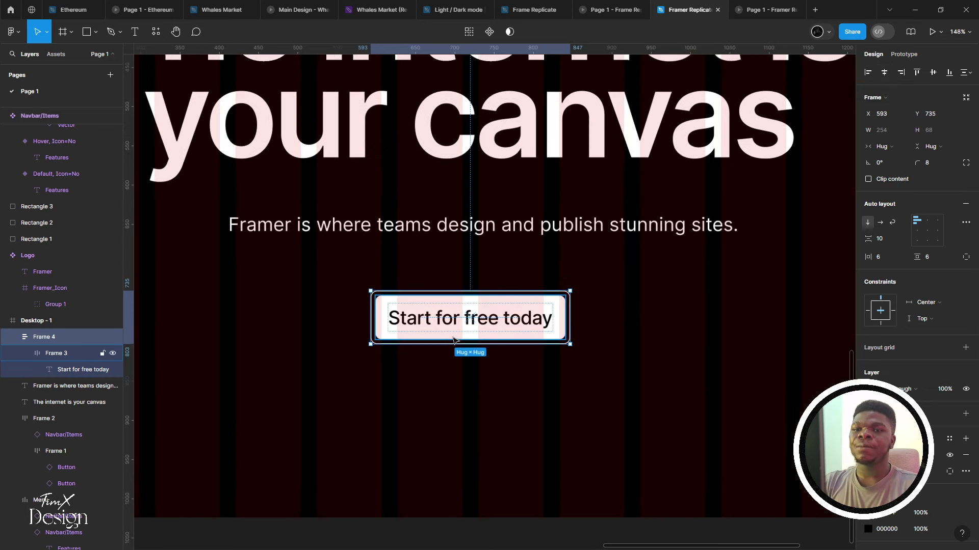
{"action": "left_click_drag", "start_coordinate": [453, 340], "coordinate": [493, 350]}
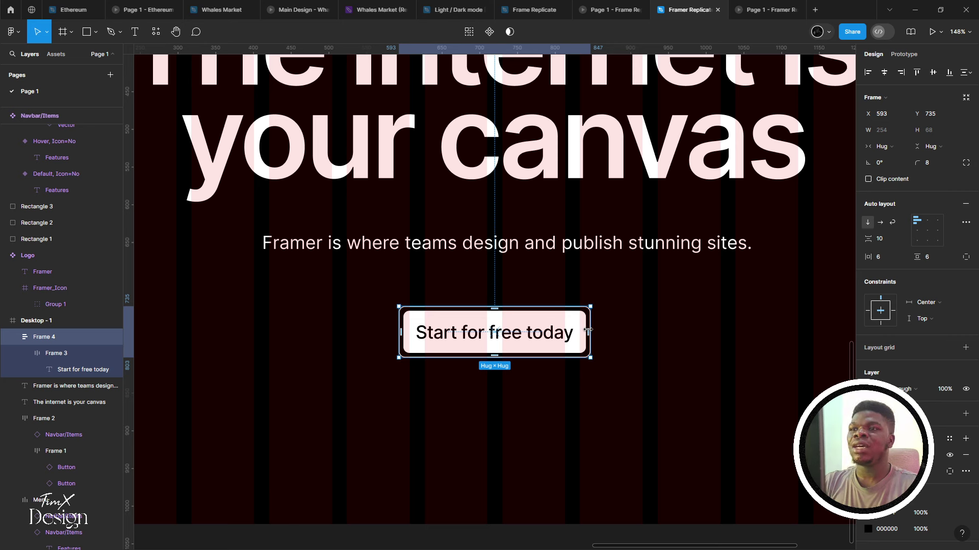
{"action": "scroll", "coordinate": [912, 383], "scroll_direction": "down", "scroll_amount": 3}
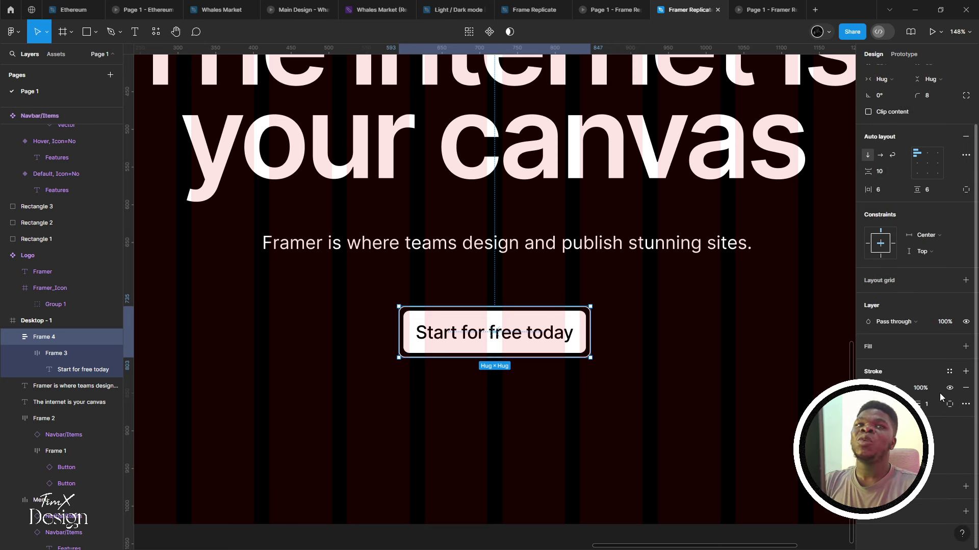
{"action": "double_click", "coordinate": [513, 342]}
{"action": "left_click", "coordinate": [605, 319]}
{"action": "left_click", "coordinate": [564, 321]}
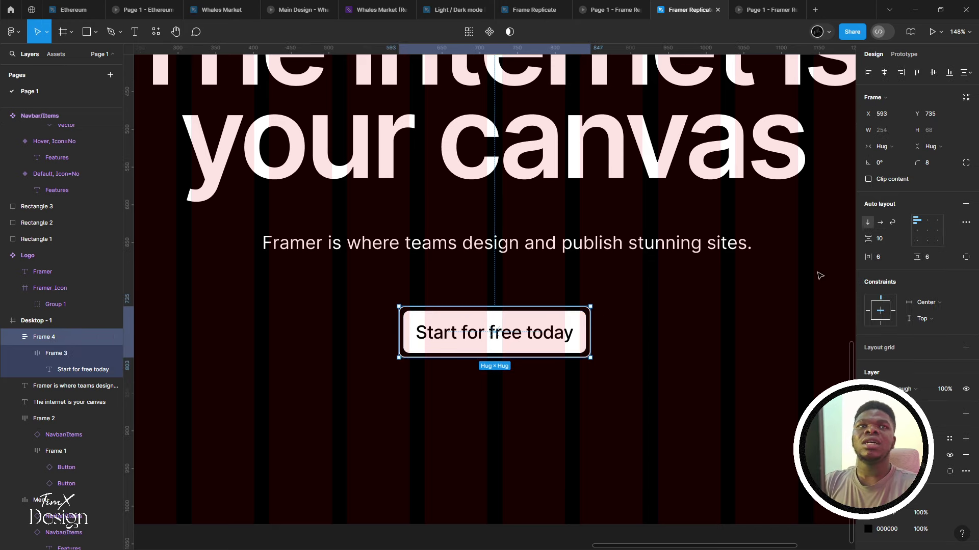
Set the vertical padding of the inner white button frame to 12
{"action": "double_click", "coordinate": [518, 320]}
{"action": "left_click", "coordinate": [934, 258]}
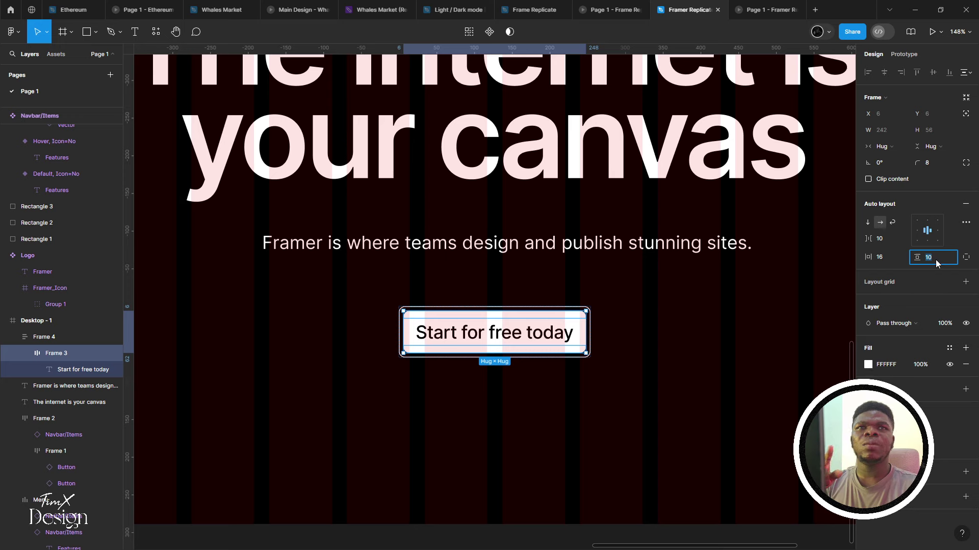
{"action": "type", "text": "12"}
{"action": "key", "text": "Return"}
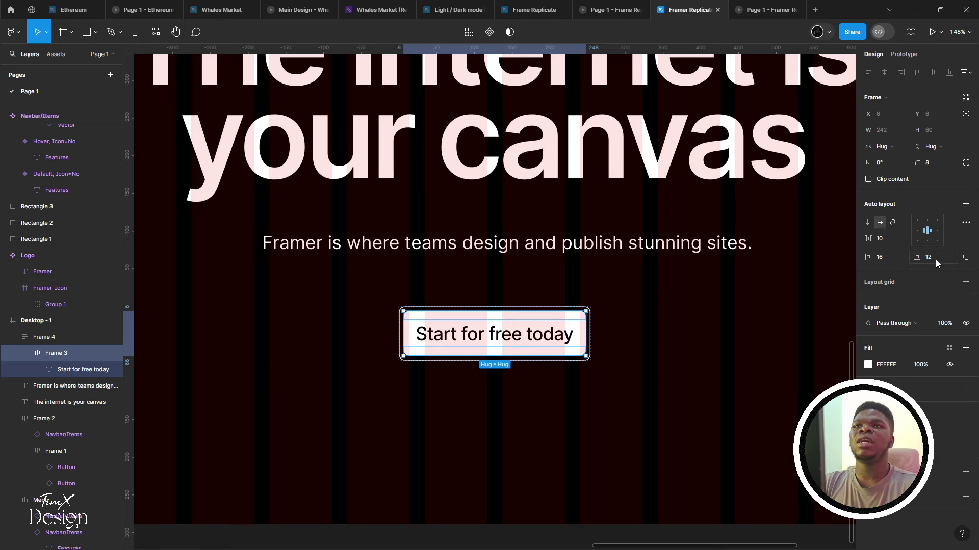
{"action": "left_click", "coordinate": [542, 426]}
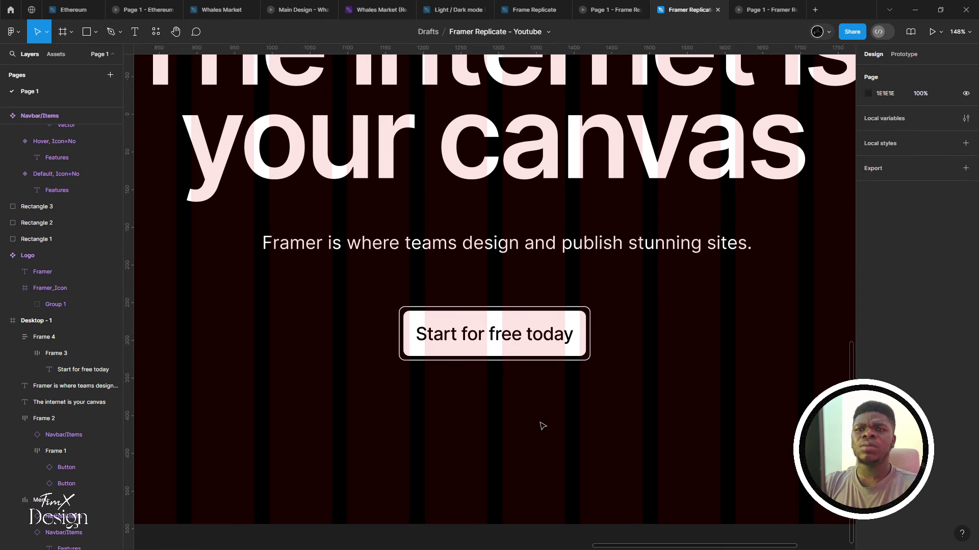
Set the outer button frame's corner radius to 12
{"action": "scroll", "coordinate": [541, 426], "scroll_direction": "down", "scroll_amount": 3}
{"action": "scroll", "coordinate": [541, 427], "scroll_direction": "up", "scroll_amount": 4}
{"action": "left_click", "coordinate": [512, 360]}
{"action": "left_click", "coordinate": [511, 359]}
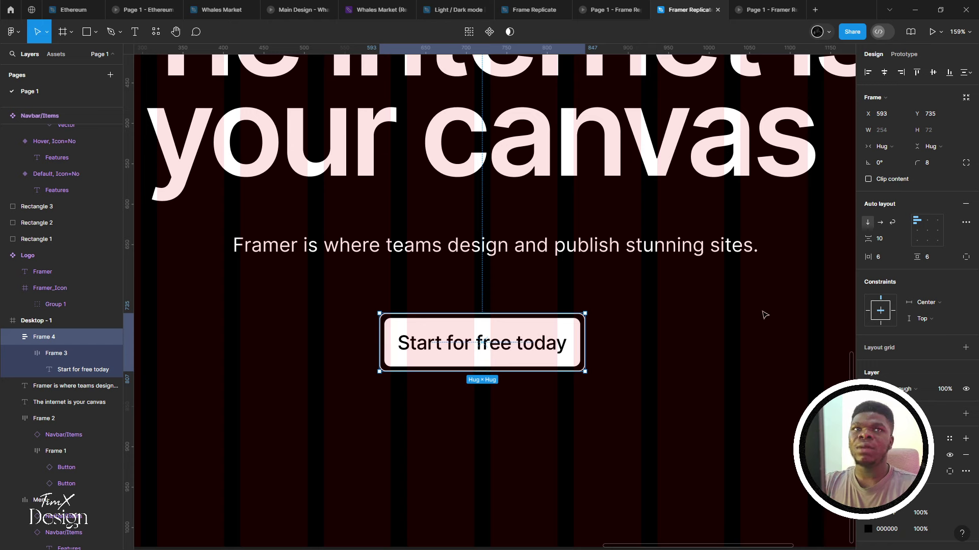
{"action": "left_click", "coordinate": [635, 327]}
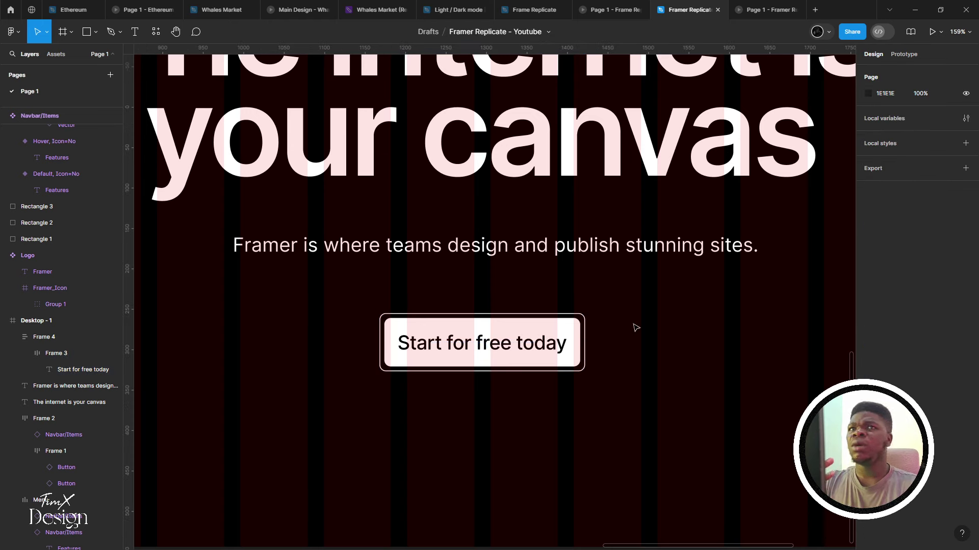
{"action": "left_click", "coordinate": [520, 334]}
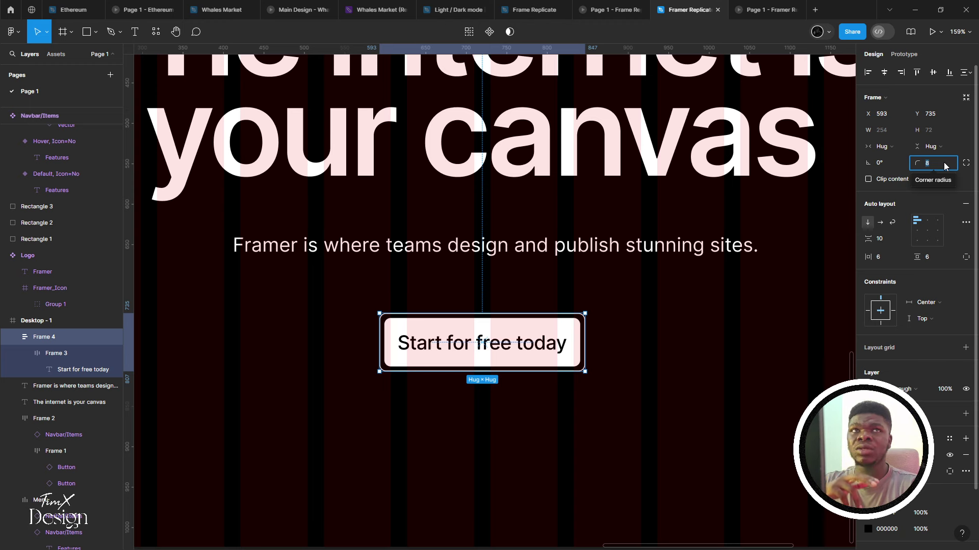
{"action": "type", "text": "10"}
{"action": "key", "text": "Return"}
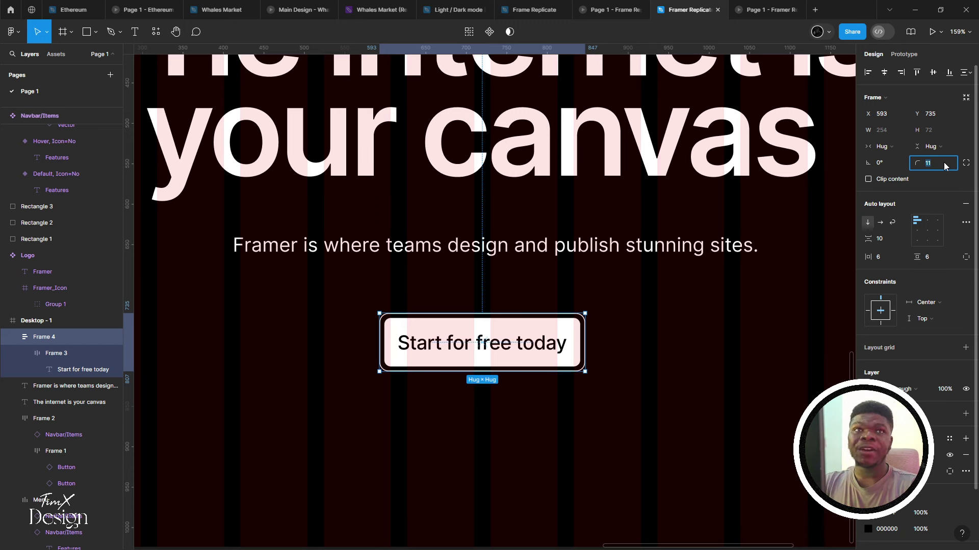
{"action": "key", "text": "Up"}
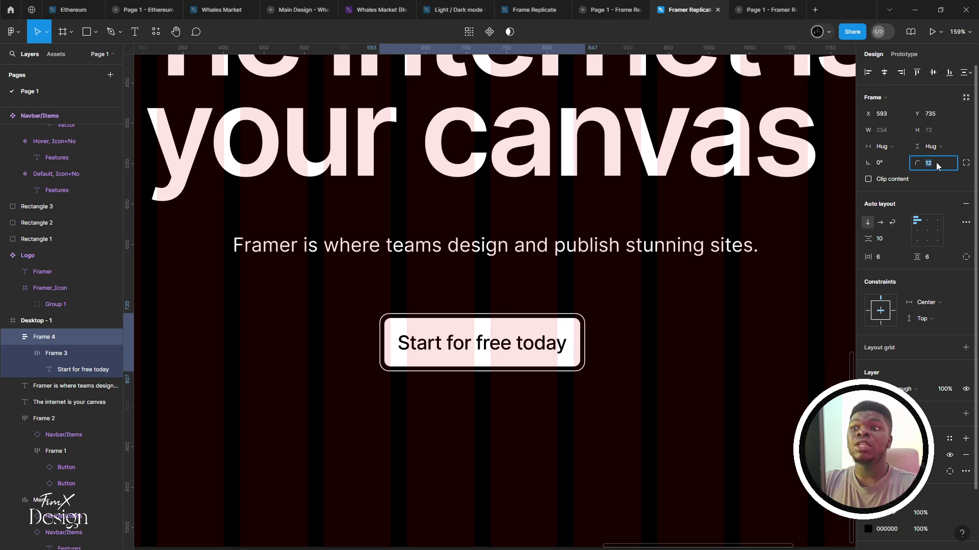
{"action": "left_click", "coordinate": [501, 284]}
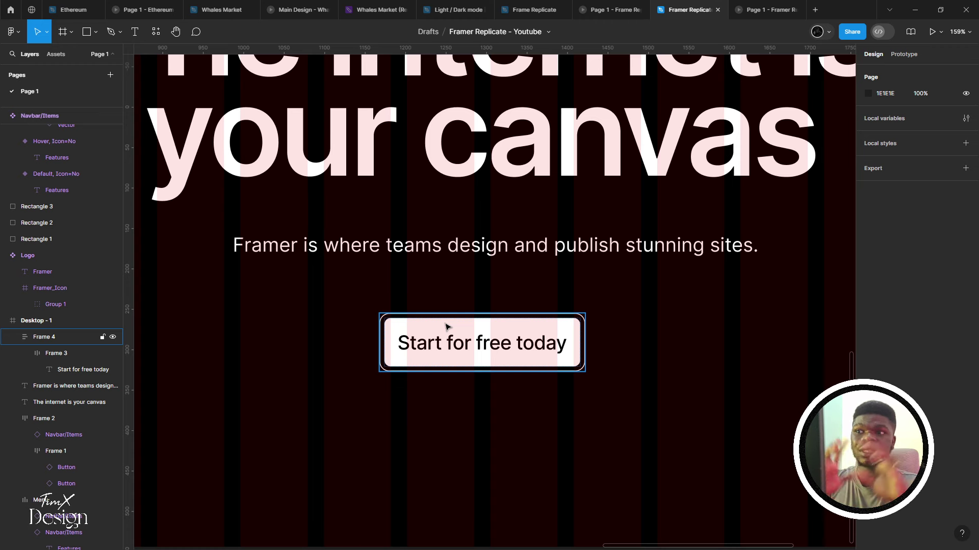
{"action": "left_click", "coordinate": [445, 327]}
{"action": "left_click", "coordinate": [437, 325]}
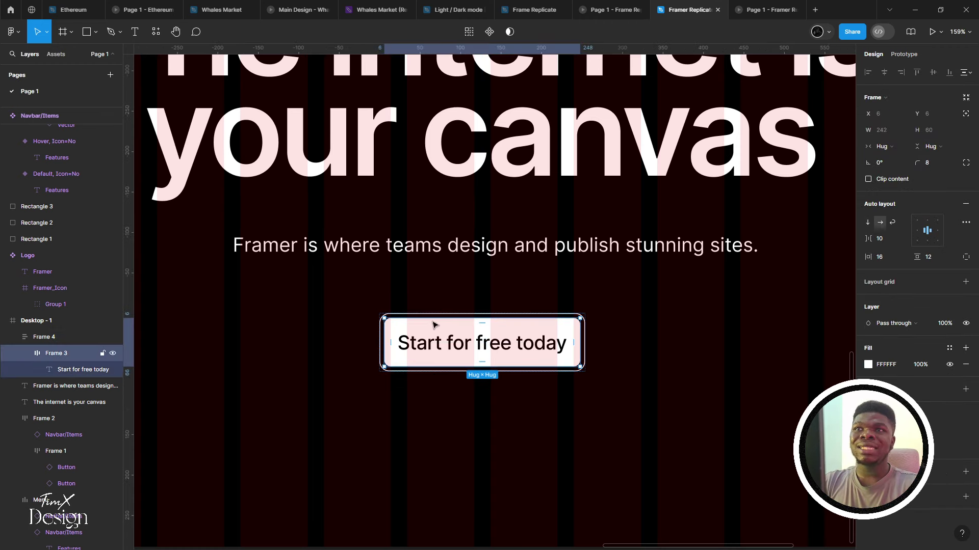
{"action": "left_click", "coordinate": [477, 285]}
{"action": "left_click", "coordinate": [420, 327]}
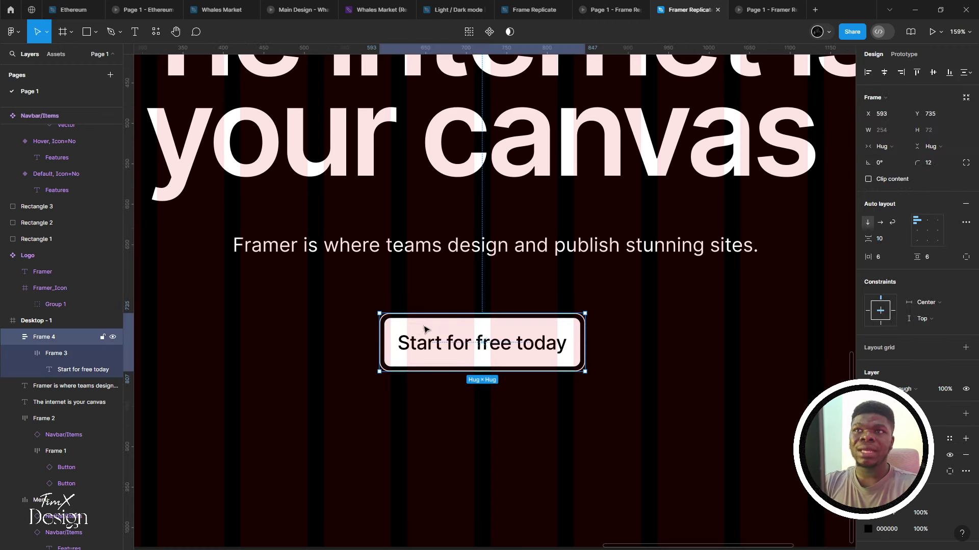
{"action": "left_click", "coordinate": [433, 279]}
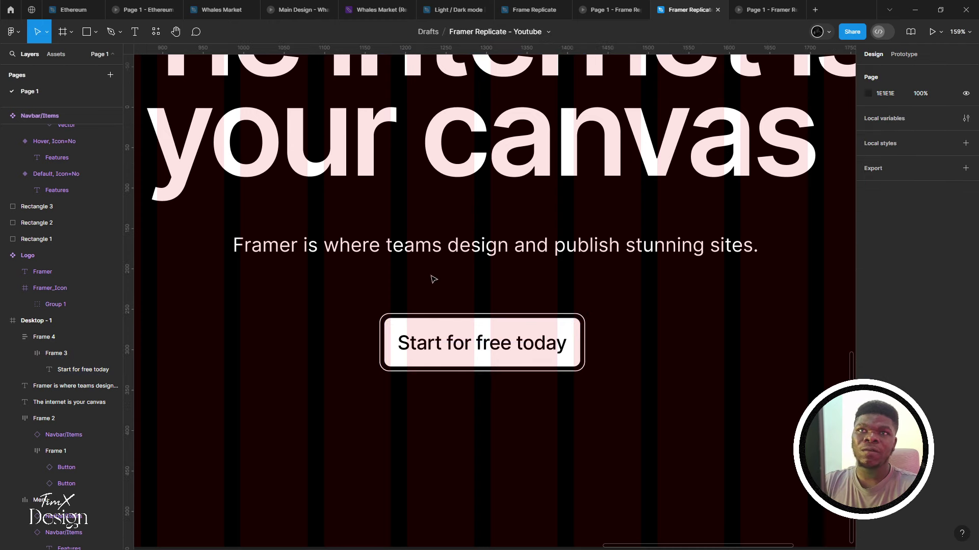
Change the inner white button frame's solid fill to a linear gradient rotated to run vertically from top to bottom
{"action": "left_click", "coordinate": [468, 335]}
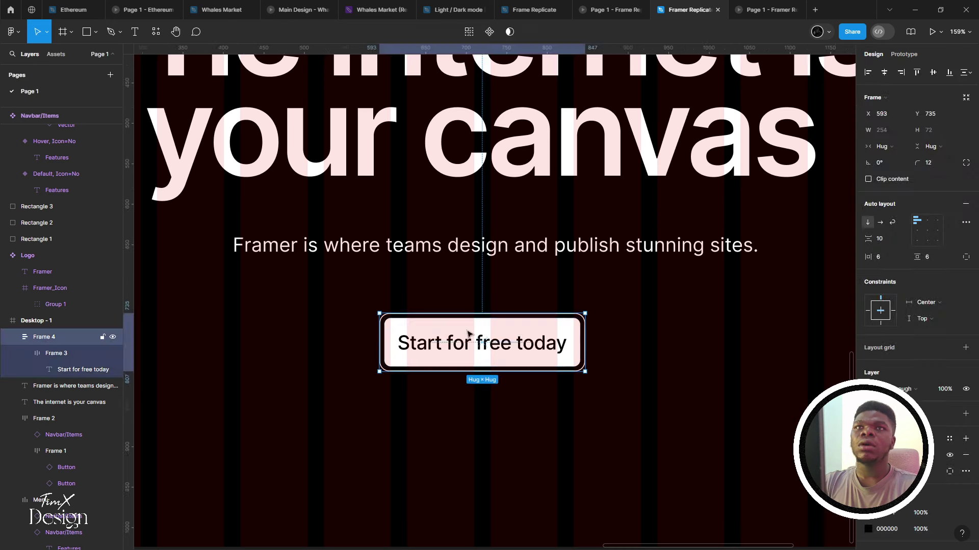
{"action": "double_click", "coordinate": [532, 338]}
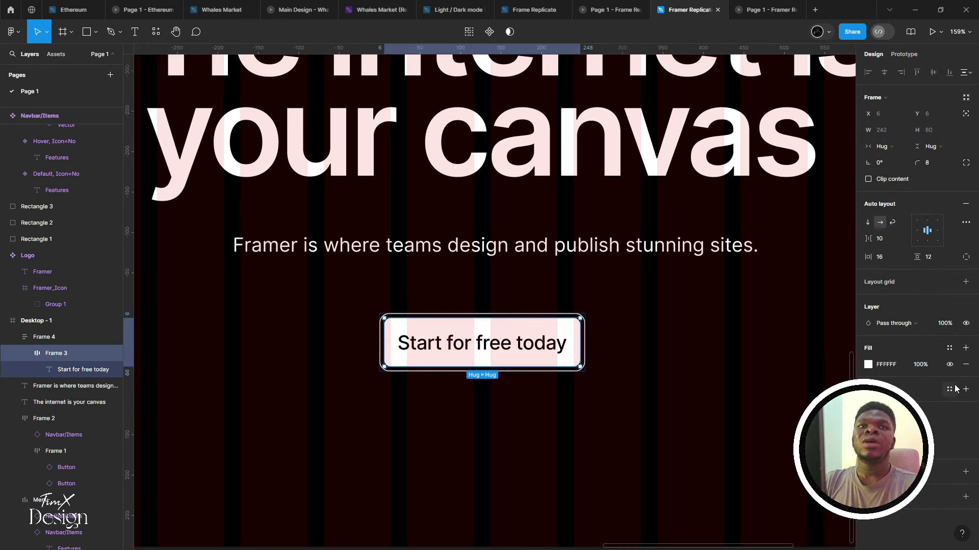
{"action": "left_click", "coordinate": [868, 364]}
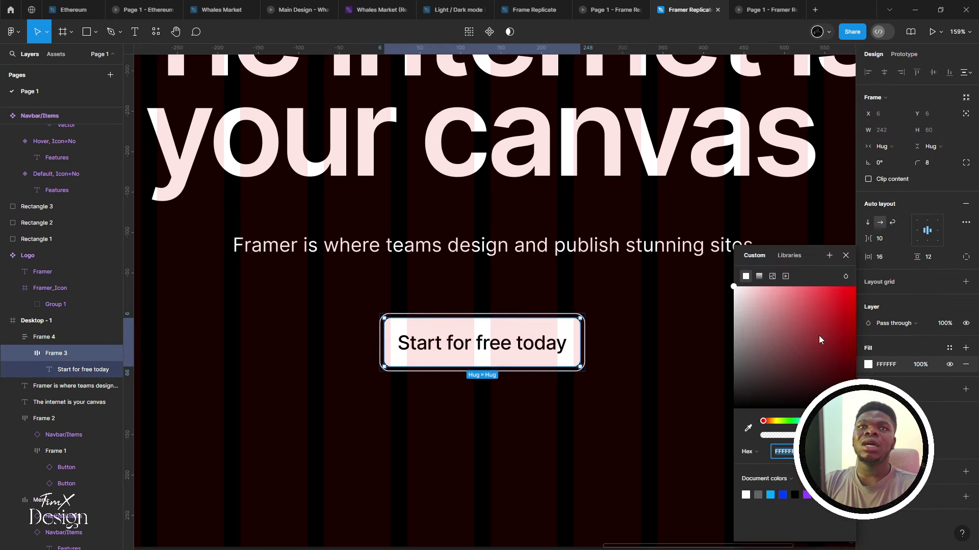
{"action": "left_click", "coordinate": [757, 276]}
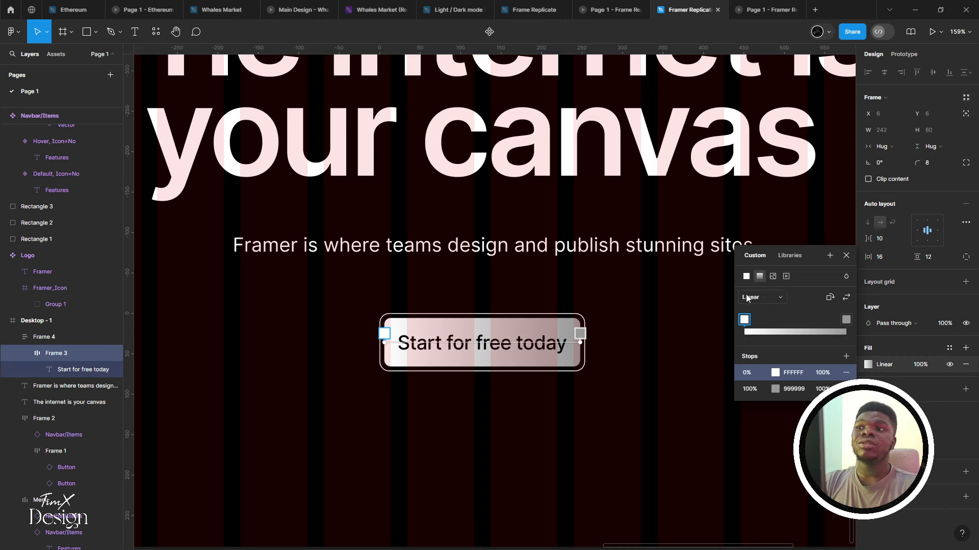
{"action": "left_click", "coordinate": [830, 298]}
{"action": "left_click", "coordinate": [491, 366]}
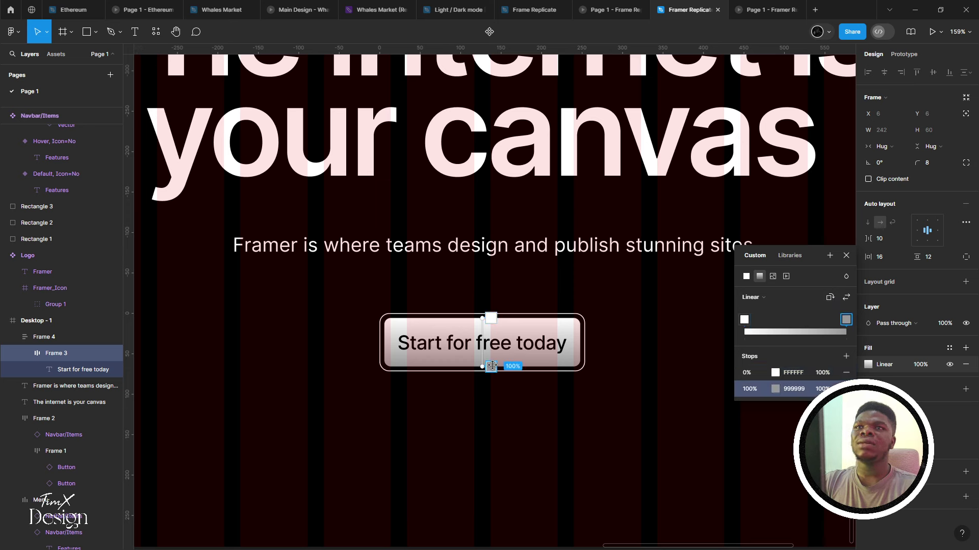
Set the gradient's 100% stop to a very light blue, D6F1FF, with the colour values shown as HSB
{"action": "left_click", "coordinate": [775, 389]}
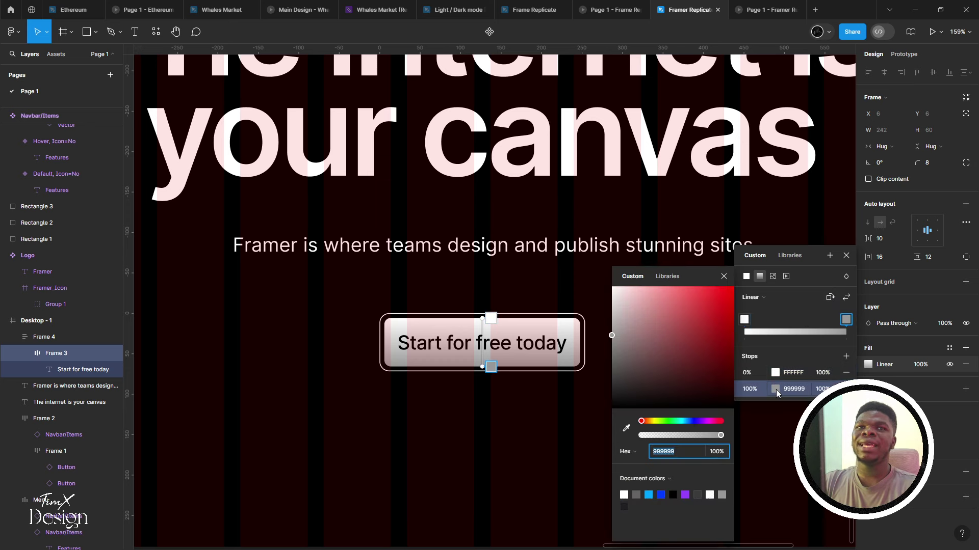
{"action": "left_click", "coordinate": [648, 494]}
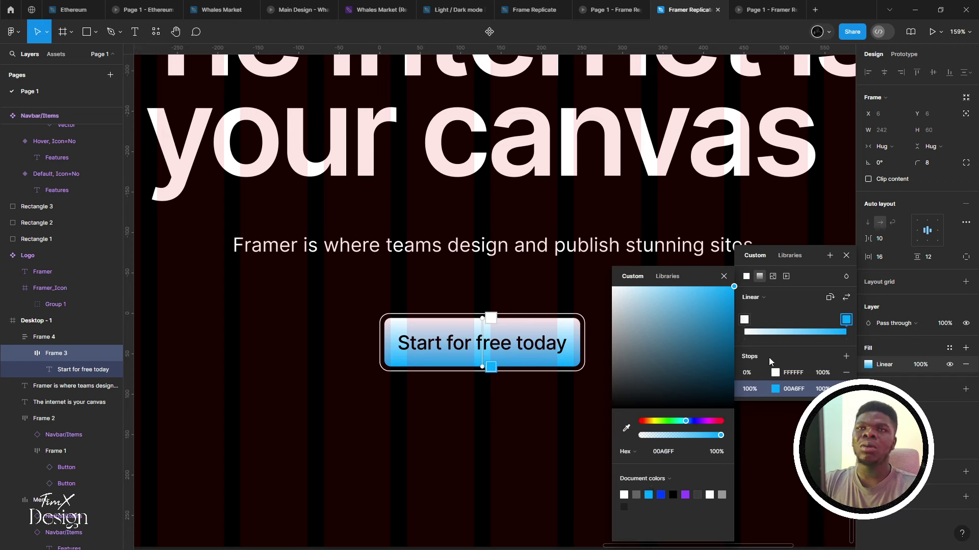
{"action": "left_click_drag", "start_coordinate": [714, 297], "coordinate": [640, 262]}
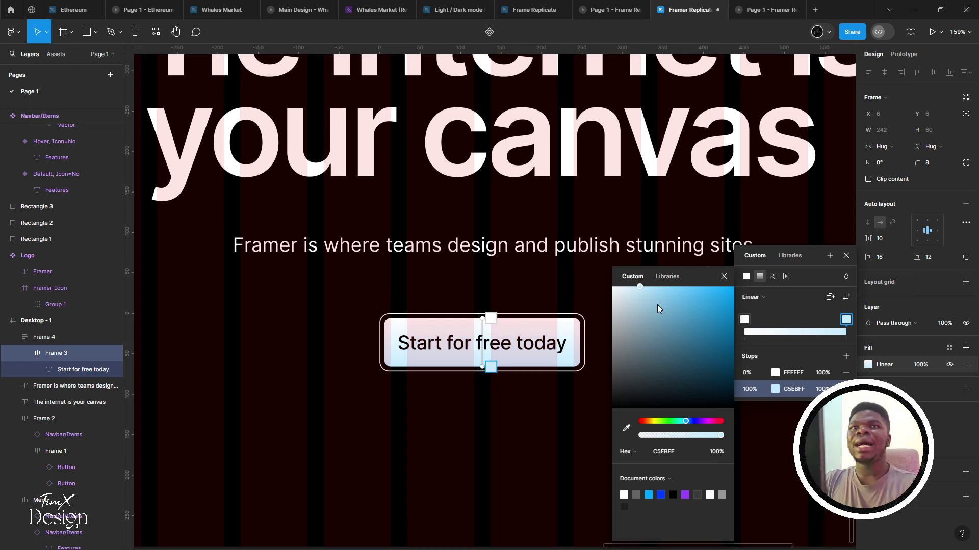
{"action": "left_click", "coordinate": [643, 451]}
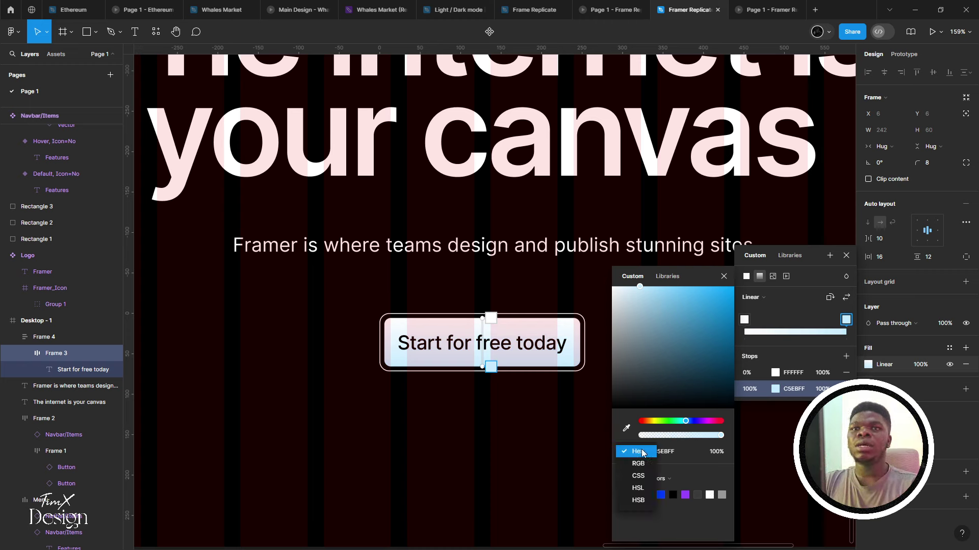
{"action": "left_click", "coordinate": [645, 501]}
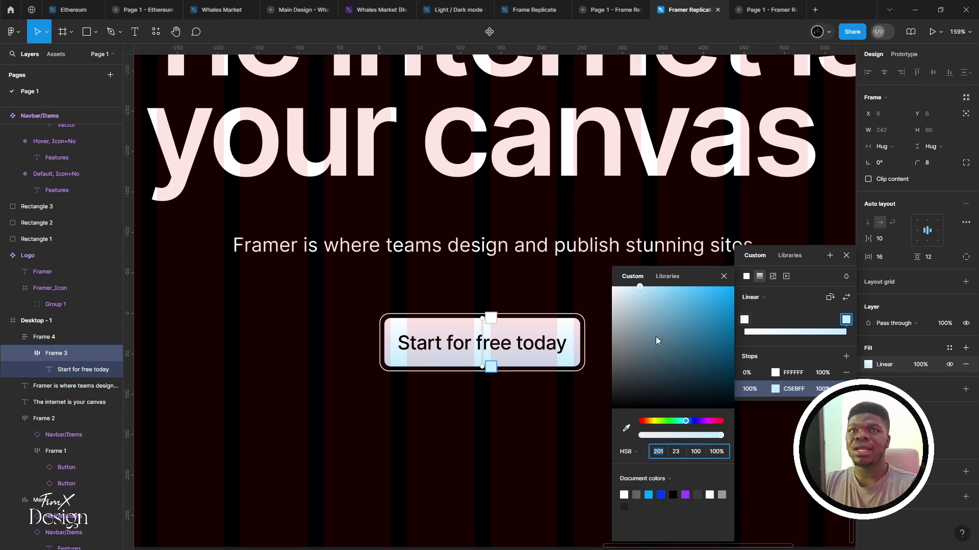
{"action": "left_click_drag", "start_coordinate": [635, 296], "coordinate": [632, 287]}
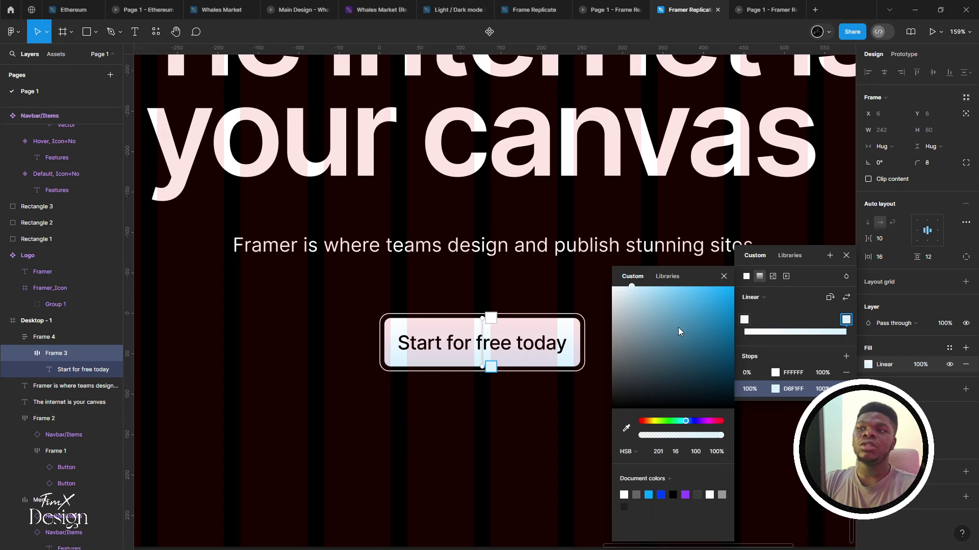
Compare the button with the prototype preview and reference, and deepen the gradient's 100% stop to light blue B5E5FF
{"action": "left_click", "coordinate": [745, 8]}
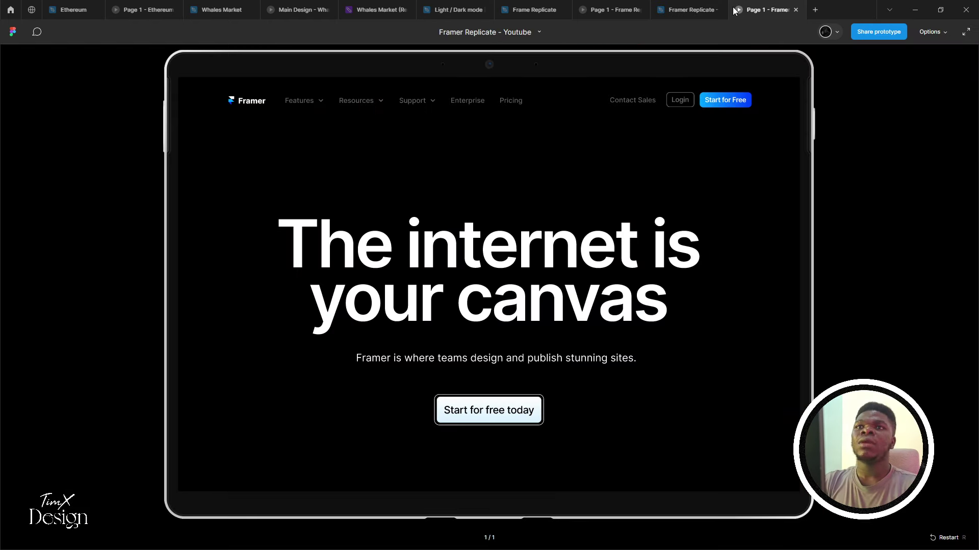
{"action": "left_click", "coordinate": [696, 4]}
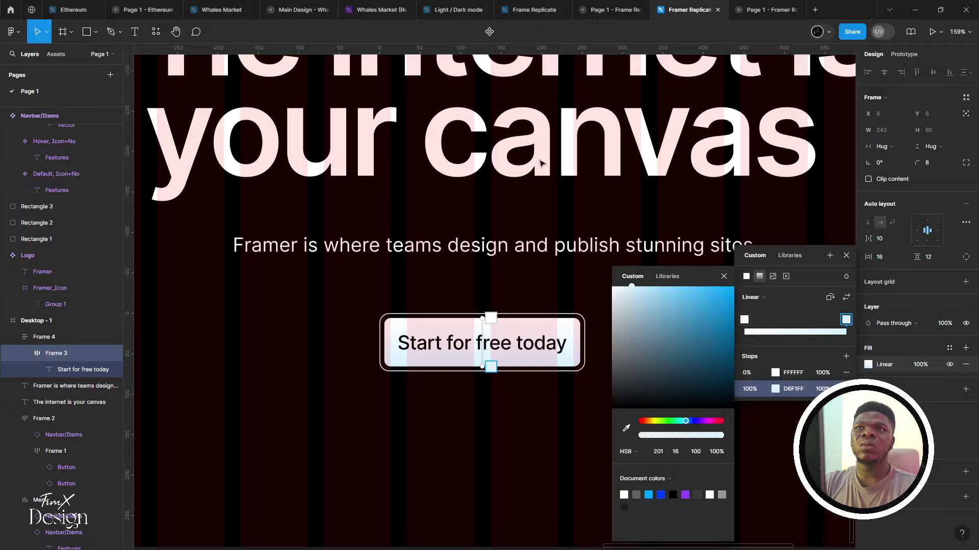
{"action": "scroll", "coordinate": [485, 222], "scroll_direction": "down", "scroll_amount": 3}
{"action": "left_click_drag", "start_coordinate": [343, 281], "coordinate": [711, 190]}
{"action": "scroll", "coordinate": [586, 236], "scroll_direction": "left", "scroll_amount": 6}
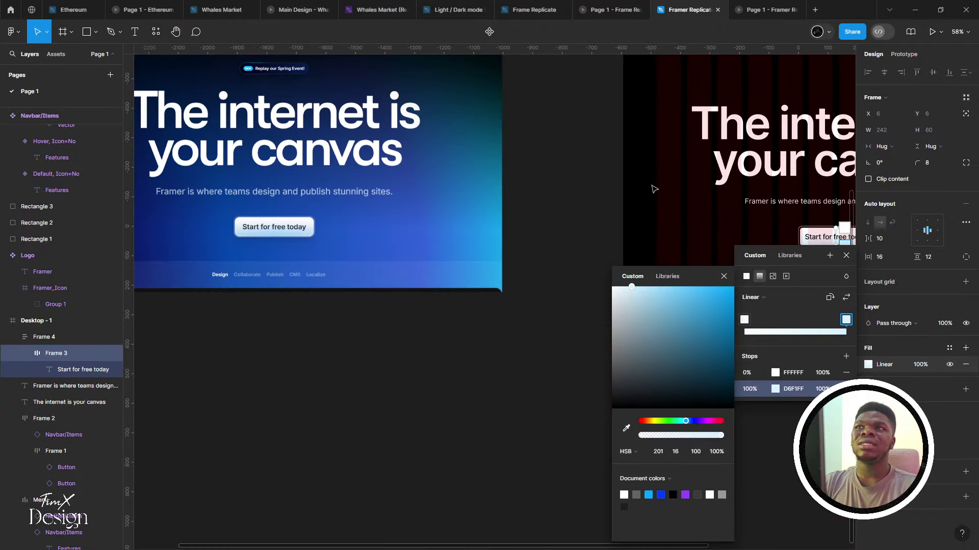
{"action": "scroll", "coordinate": [560, 314], "scroll_direction": "up", "scroll_amount": 4}
{"action": "scroll", "coordinate": [561, 314], "scroll_direction": "up", "scroll_amount": 3}
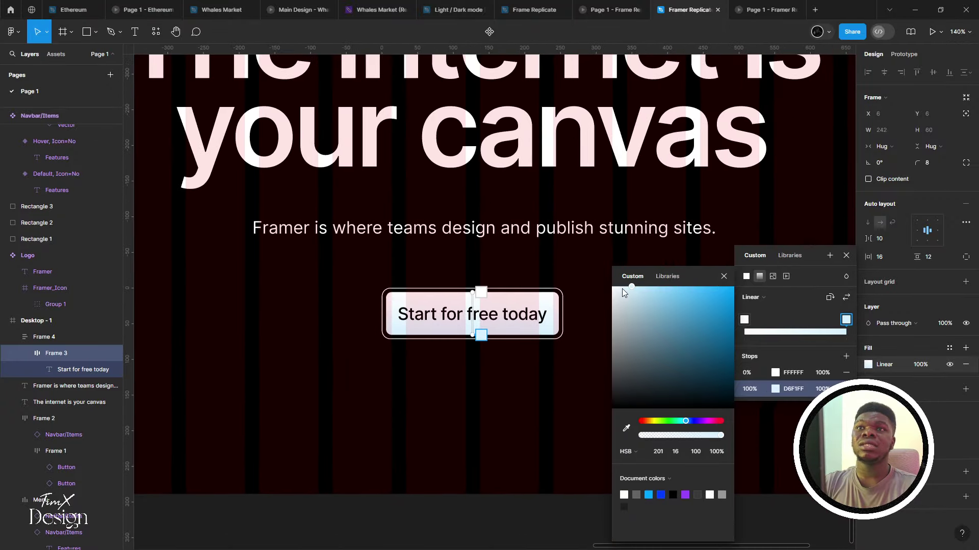
{"action": "left_click_drag", "start_coordinate": [636, 288], "coordinate": [647, 284]}
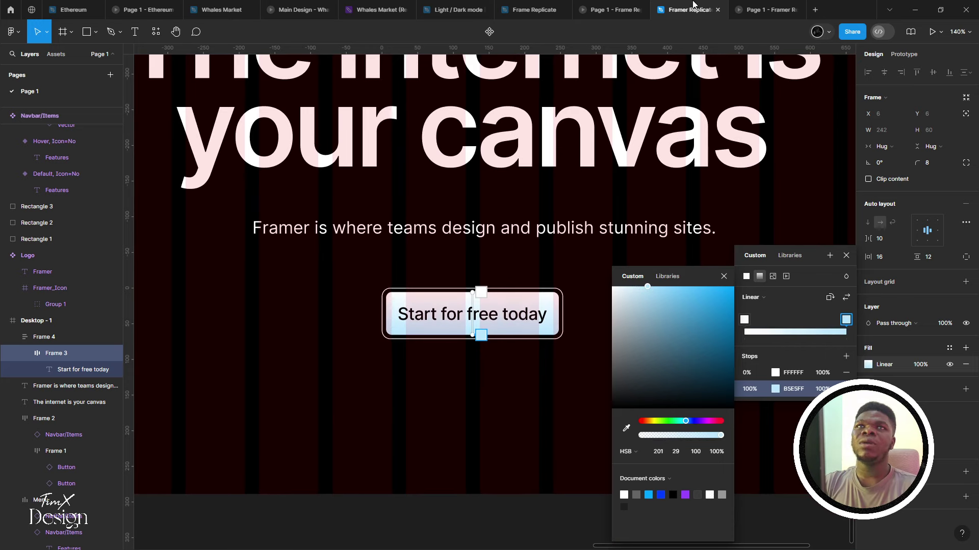
Check the button's gradient in the prototype preview and beside the reference, and close the colour pickers
{"action": "left_click", "coordinate": [746, 6]}
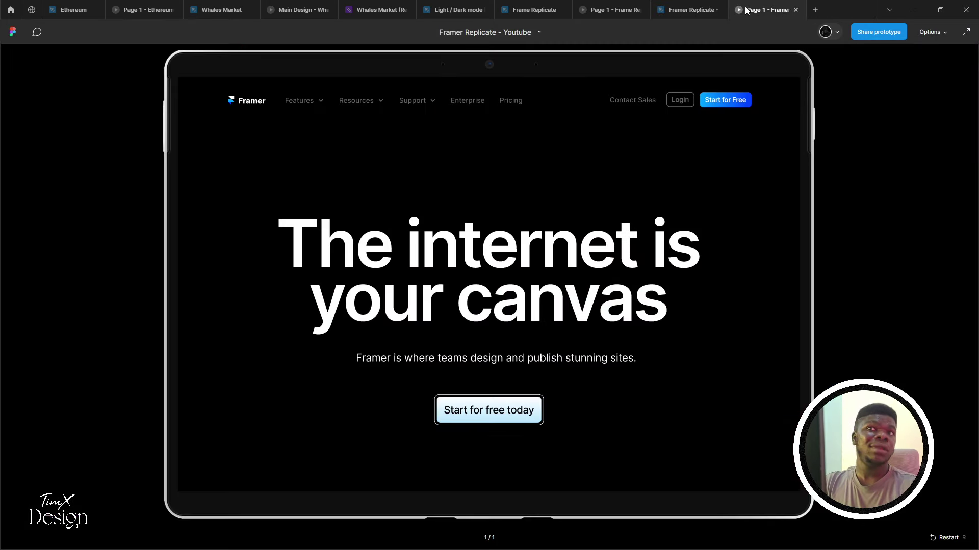
{"action": "left_click", "coordinate": [709, 6]}
{"action": "scroll", "coordinate": [598, 178], "scroll_direction": "down", "scroll_amount": 10}
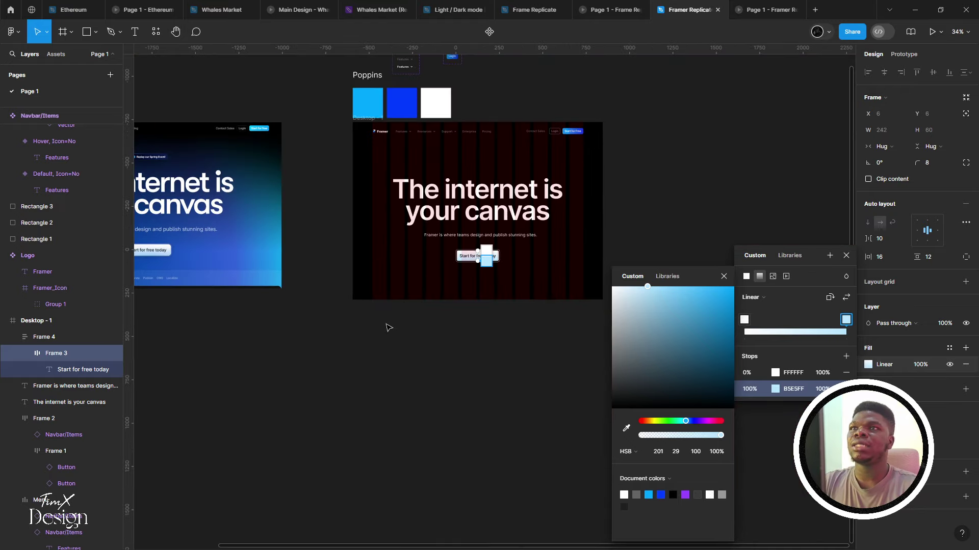
{"action": "scroll", "coordinate": [442, 327], "scroll_direction": "up", "scroll_amount": 4}
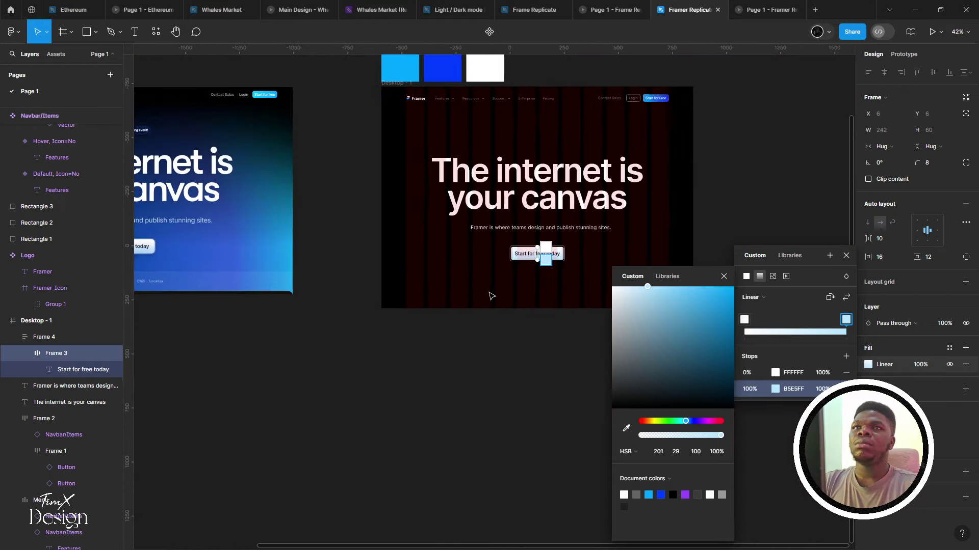
{"action": "key", "text": "Escape"}
{"action": "scroll", "coordinate": [490, 301], "scroll_direction": "up", "scroll_amount": 6}
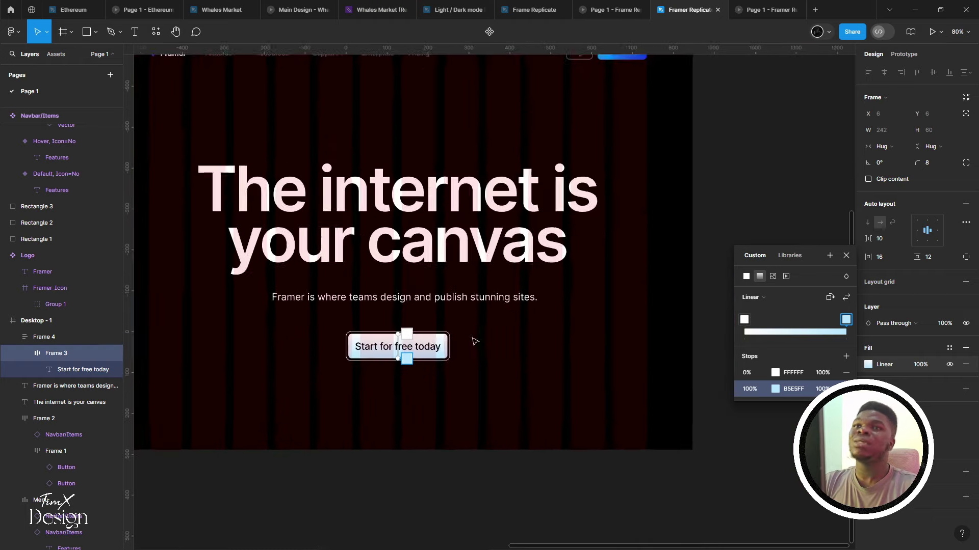
{"action": "key", "text": "Escape"}
Set the horizontal padding of the inner gradient button frame to 24
{"action": "scroll", "coordinate": [474, 341], "scroll_direction": "up", "scroll_amount": 5}
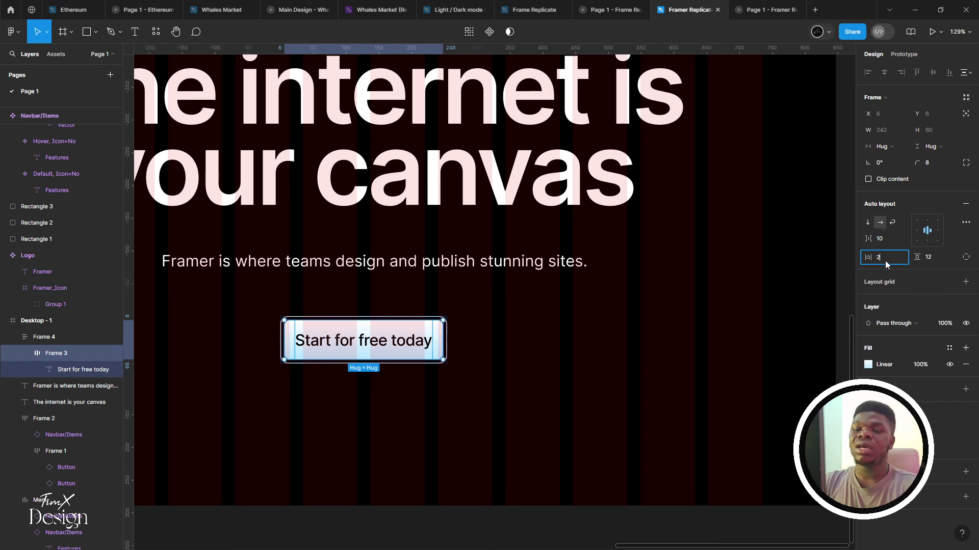
{"action": "key", "text": "Return"}
{"action": "left_click", "coordinate": [712, 304]}
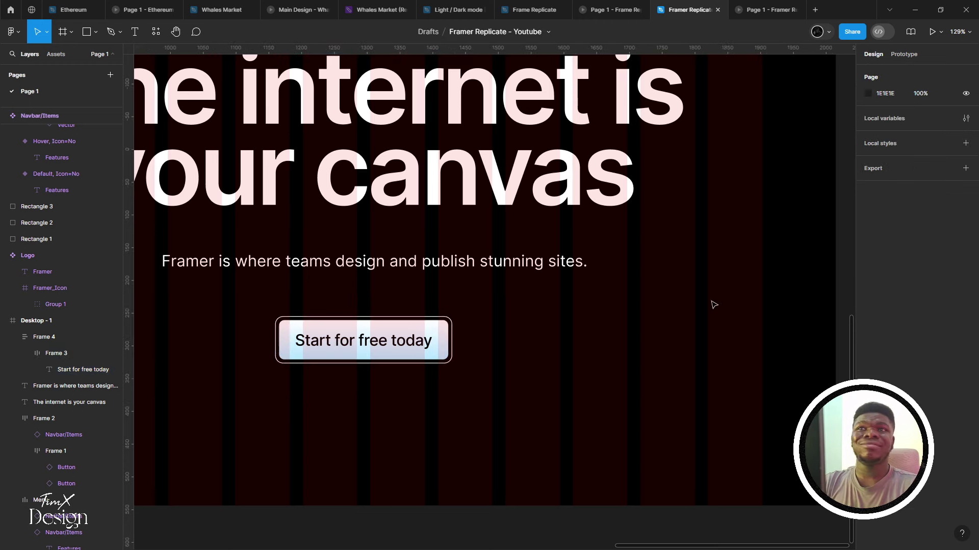
Set the font weight of the "Start for free today" label to Semi Bold
{"action": "scroll", "coordinate": [706, 335], "scroll_direction": "left", "scroll_amount": 1}
{"action": "left_click", "coordinate": [452, 343]}
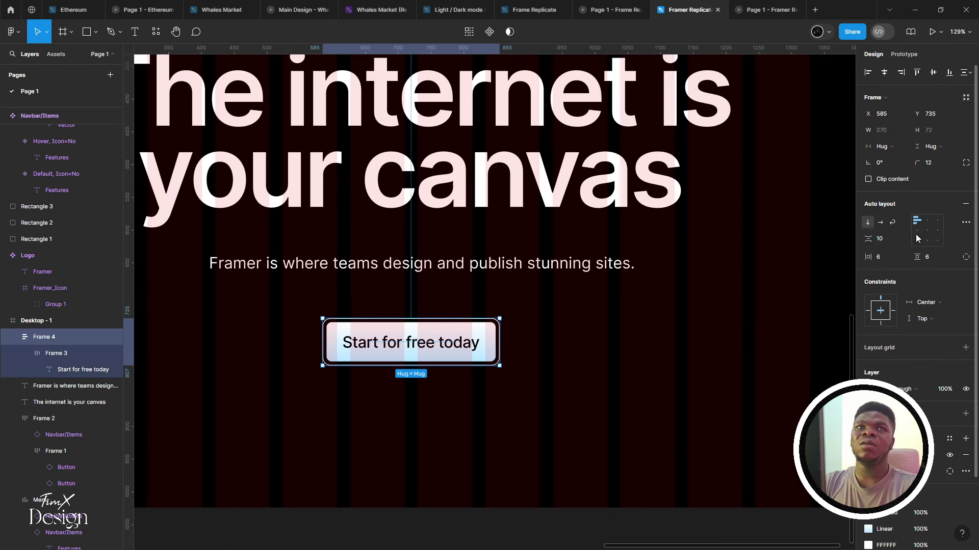
{"action": "double_click", "coordinate": [454, 335]}
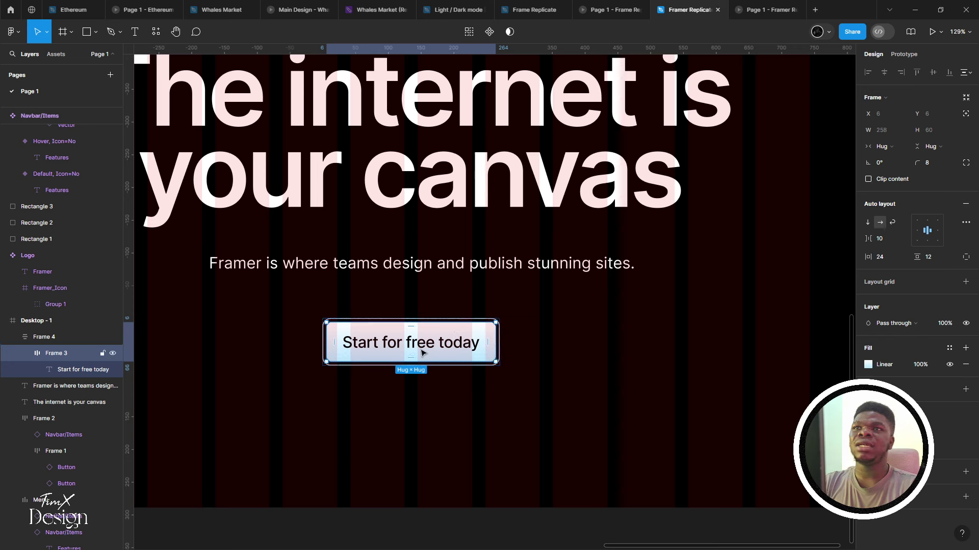
{"action": "double_click", "coordinate": [436, 347]}
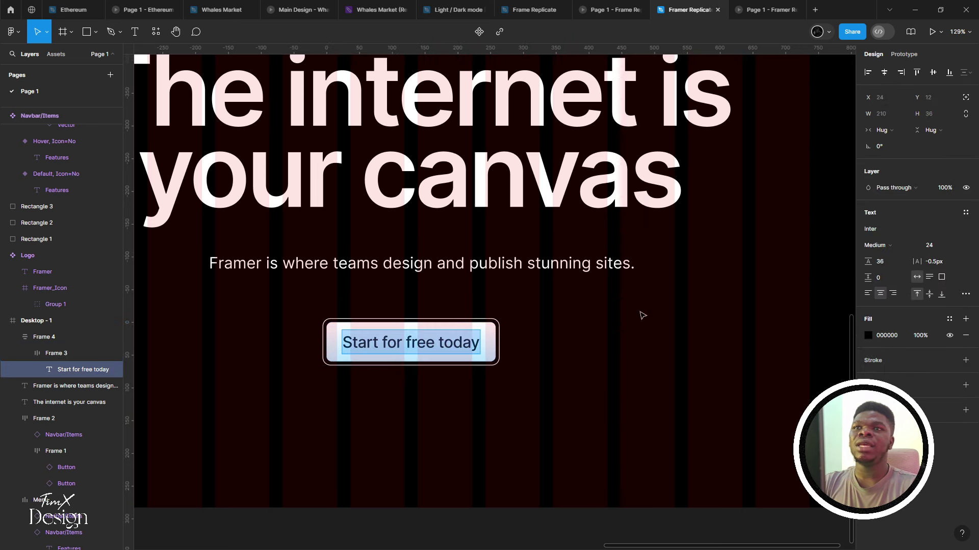
{"action": "left_click", "coordinate": [877, 245]}
{"action": "left_click", "coordinate": [895, 258]}
{"action": "scroll", "coordinate": [650, 289], "scroll_direction": "down", "scroll_amount": 4}
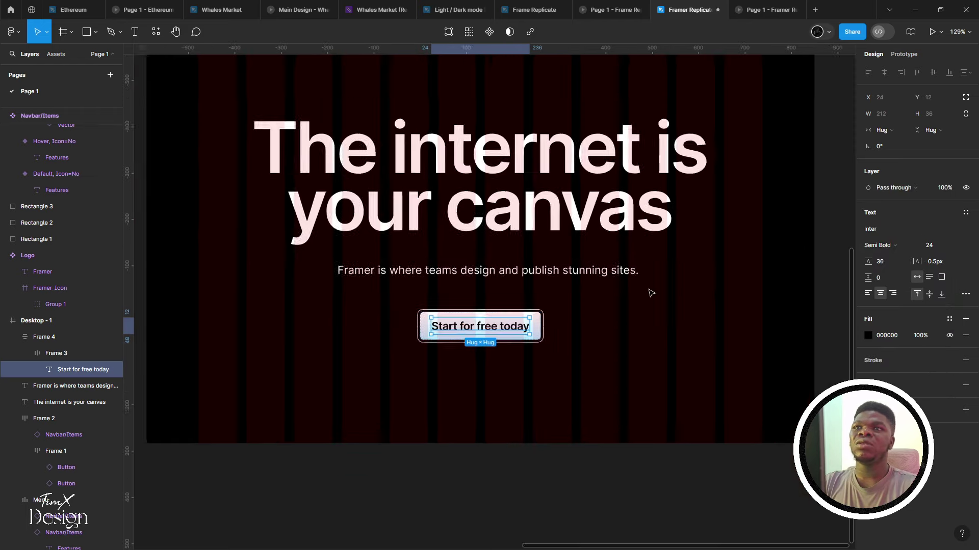
{"action": "key", "text": "Escape"}
Check the updated hero section in the prototype preview and side by side with the reference design
{"action": "scroll", "coordinate": [695, 290], "scroll_direction": "down", "scroll_amount": 8}
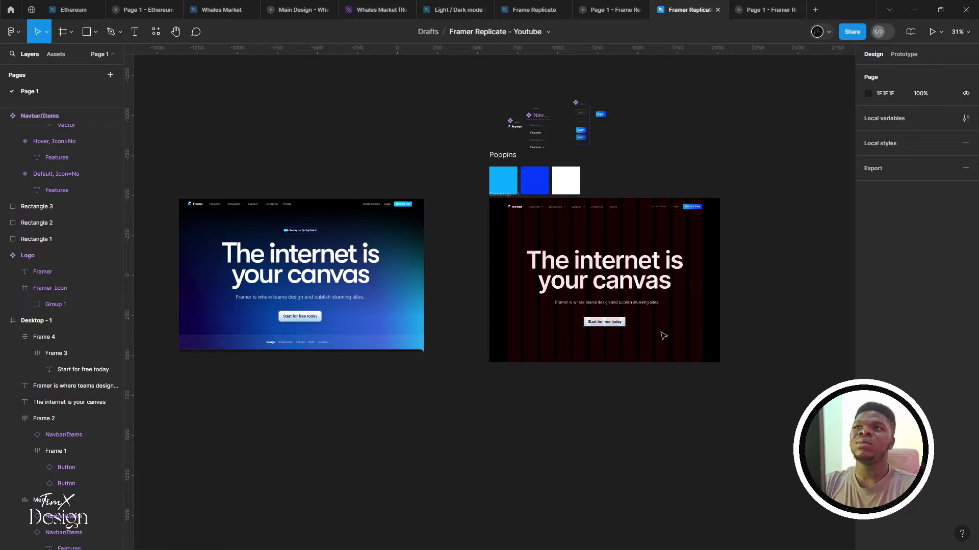
{"action": "scroll", "coordinate": [663, 336], "scroll_direction": "up", "scroll_amount": 6}
{"action": "left_click_drag", "start_coordinate": [609, 323], "coordinate": [609, 408]}
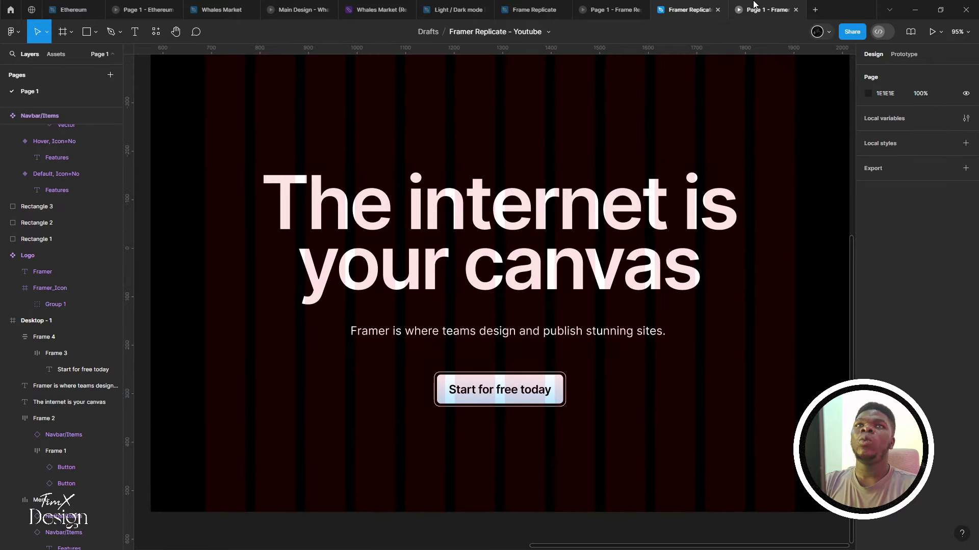
{"action": "left_click", "coordinate": [754, 8]}
{"action": "left_click", "coordinate": [716, 7]}
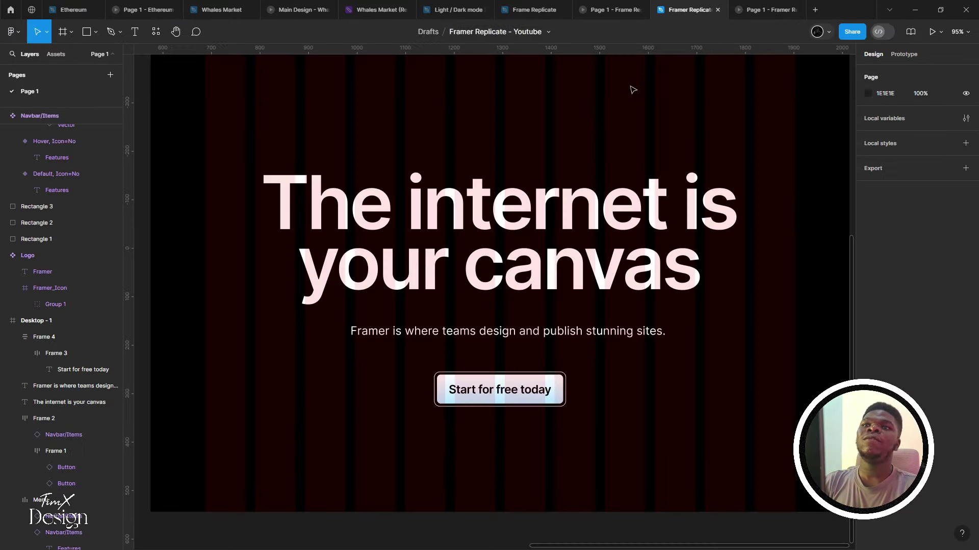
{"action": "scroll", "coordinate": [632, 90], "scroll_direction": "down", "scroll_amount": 3}
{"action": "scroll", "coordinate": [728, 254], "scroll_direction": "down", "scroll_amount": 3}
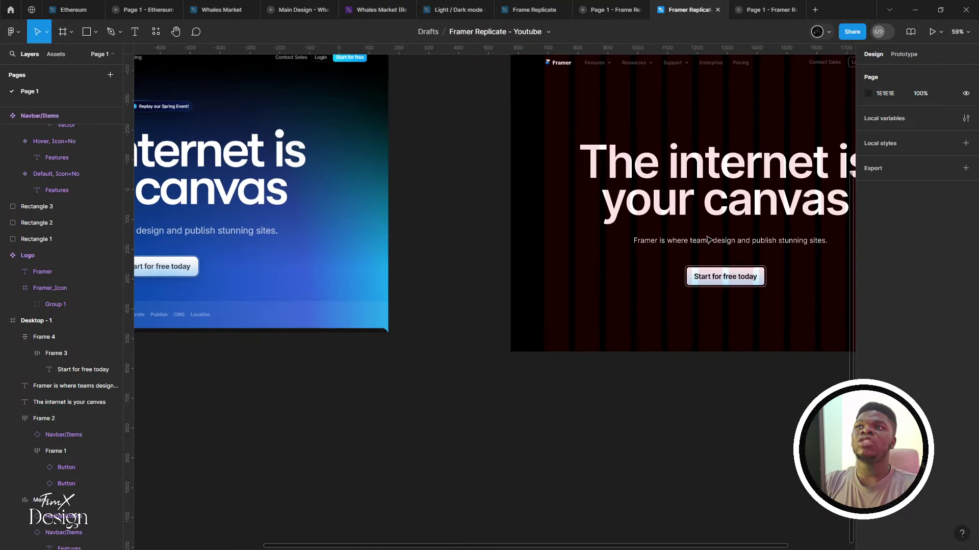
Examine the reference button's outline, corner rounding, gradient and label up close, and compare them with the recreated button
{"action": "scroll", "coordinate": [728, 254], "scroll_direction": "up", "scroll_amount": 4}
{"action": "scroll", "coordinate": [572, 249], "scroll_direction": "right", "scroll_amount": 3}
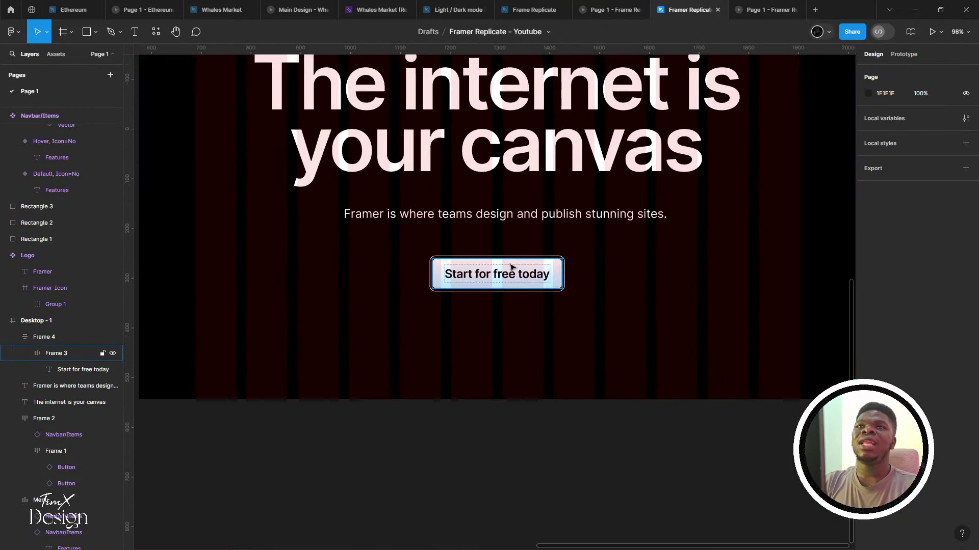
{"action": "scroll", "coordinate": [572, 311], "scroll_direction": "left", "scroll_amount": 8}
{"action": "scroll", "coordinate": [194, 286], "scroll_direction": "up", "scroll_amount": 1}
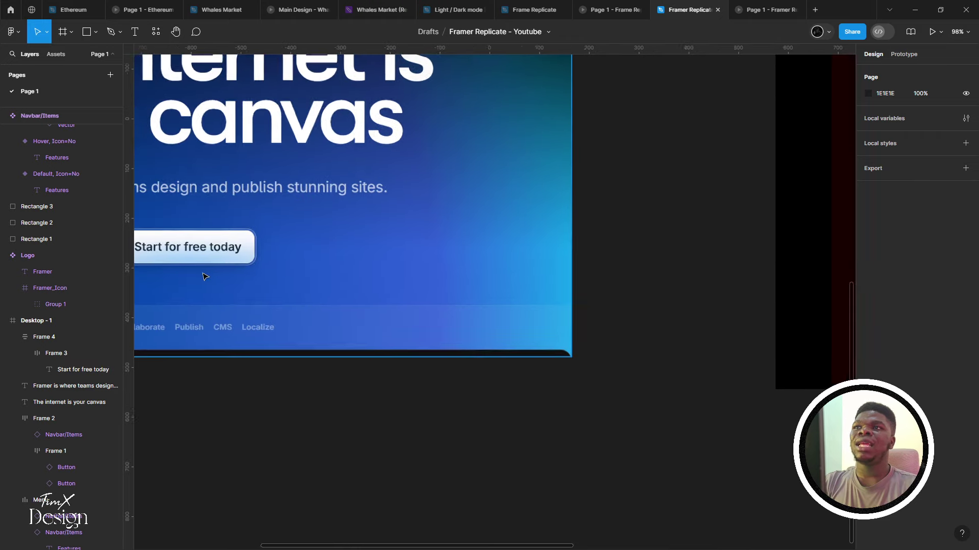
{"action": "left_click_drag", "start_coordinate": [199, 275], "coordinate": [367, 270]}
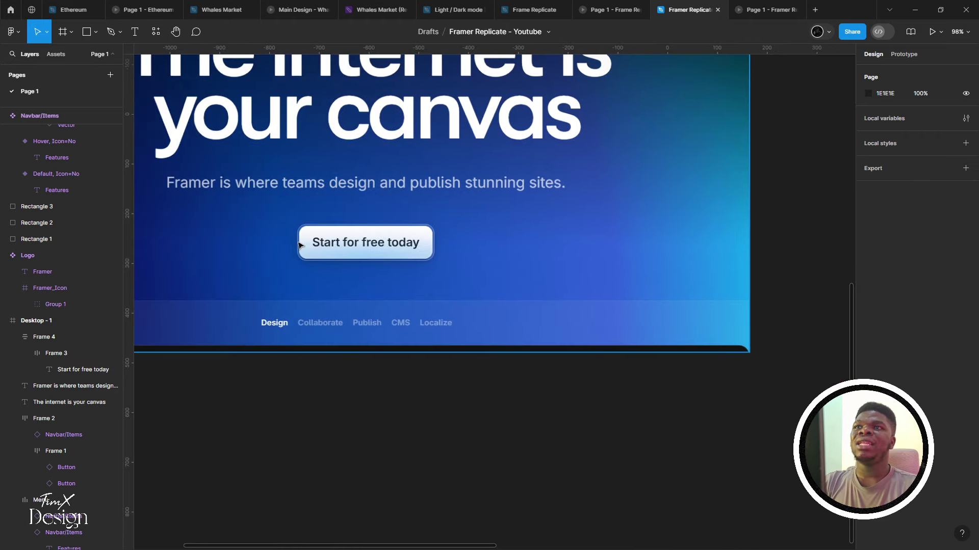
{"action": "scroll", "coordinate": [298, 249], "scroll_direction": "up", "scroll_amount": 5}
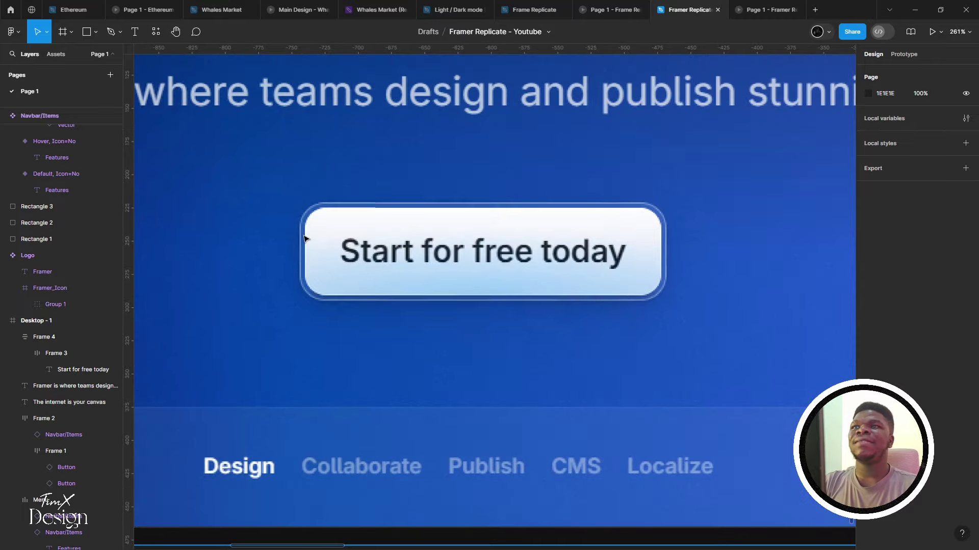
{"action": "scroll", "coordinate": [316, 247], "scroll_direction": "down", "scroll_amount": 3}
{"action": "scroll", "coordinate": [306, 270], "scroll_direction": "down", "scroll_amount": 2}
{"action": "scroll", "coordinate": [265, 374], "scroll_direction": "right", "scroll_amount": 10}
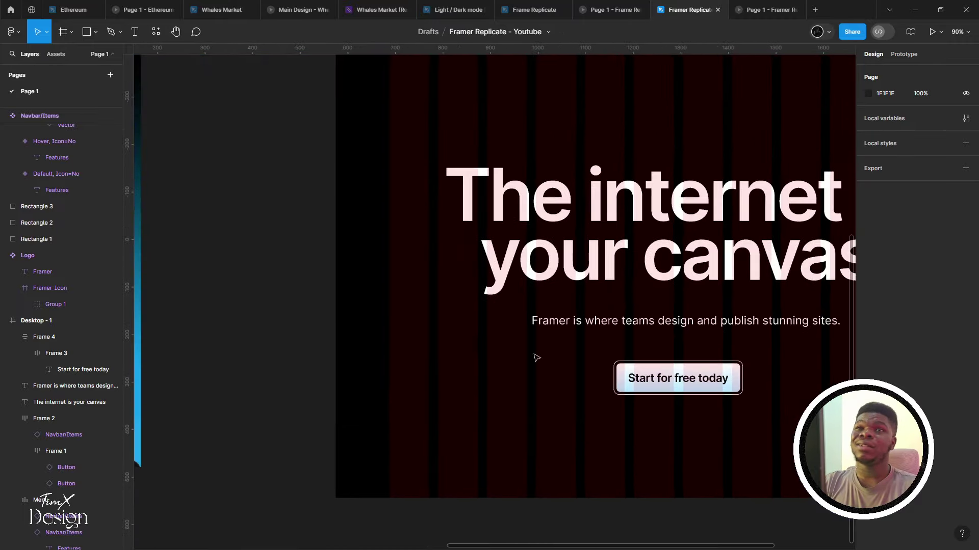
Move the "Start for free today" button frame up so it sits closer to the subtitle
{"action": "scroll", "coordinate": [438, 355], "scroll_direction": "up", "scroll_amount": 3}
{"action": "scroll", "coordinate": [439, 361], "scroll_direction": "up", "scroll_amount": 3}
{"action": "left_click", "coordinate": [466, 350]}
{"action": "scroll", "coordinate": [357, 358], "scroll_direction": "down", "scroll_amount": 3}
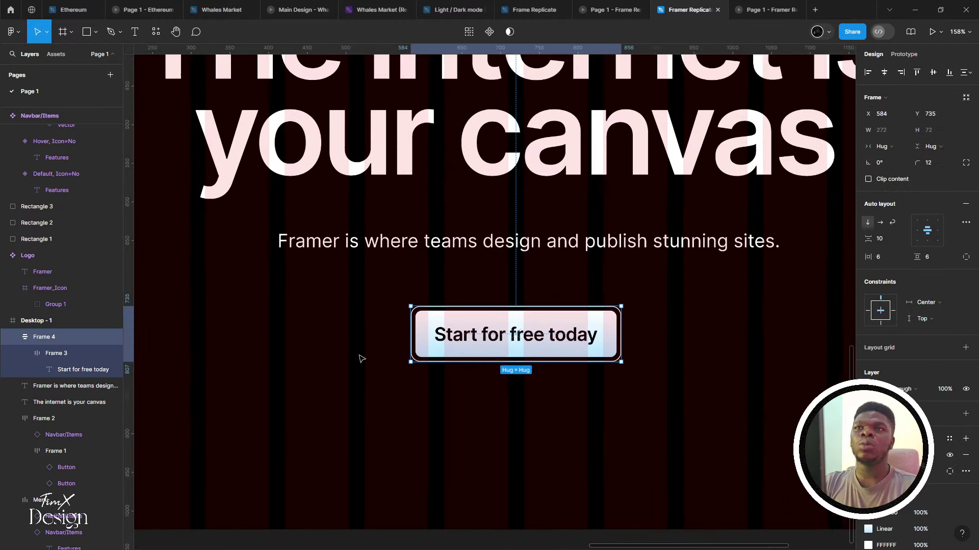
{"action": "scroll", "coordinate": [339, 368], "scroll_direction": "down", "scroll_amount": 4}
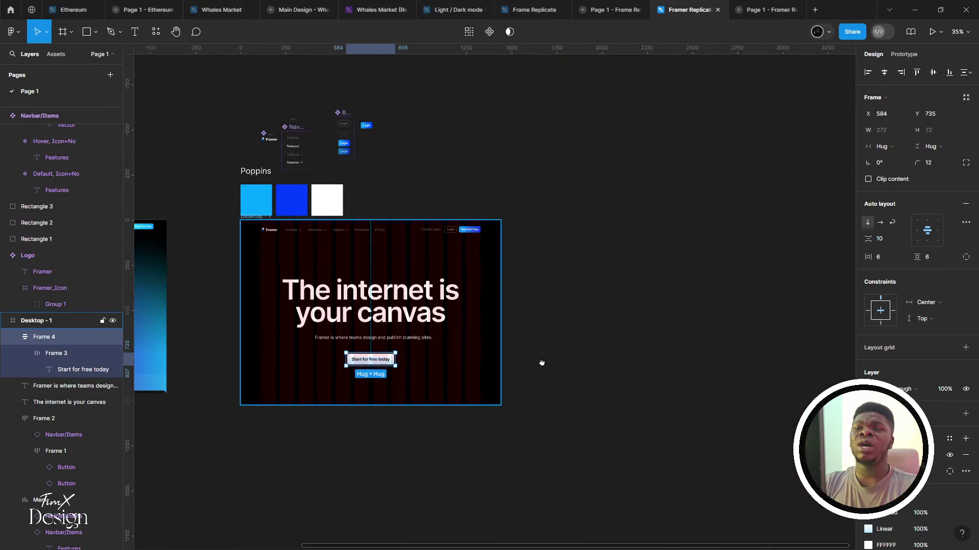
{"action": "scroll", "coordinate": [539, 366], "scroll_direction": "up", "scroll_amount": 2}
{"action": "scroll", "coordinate": [539, 366], "scroll_direction": "up", "scroll_amount": 3}
{"action": "scroll", "coordinate": [476, 385], "scroll_direction": "right", "scroll_amount": 4}
{"action": "left_click_drag", "start_coordinate": [420, 400], "coordinate": [425, 387]}
{"action": "left_click", "coordinate": [426, 327]}
{"action": "scroll", "coordinate": [483, 438], "scroll_direction": "down", "scroll_amount": 2}
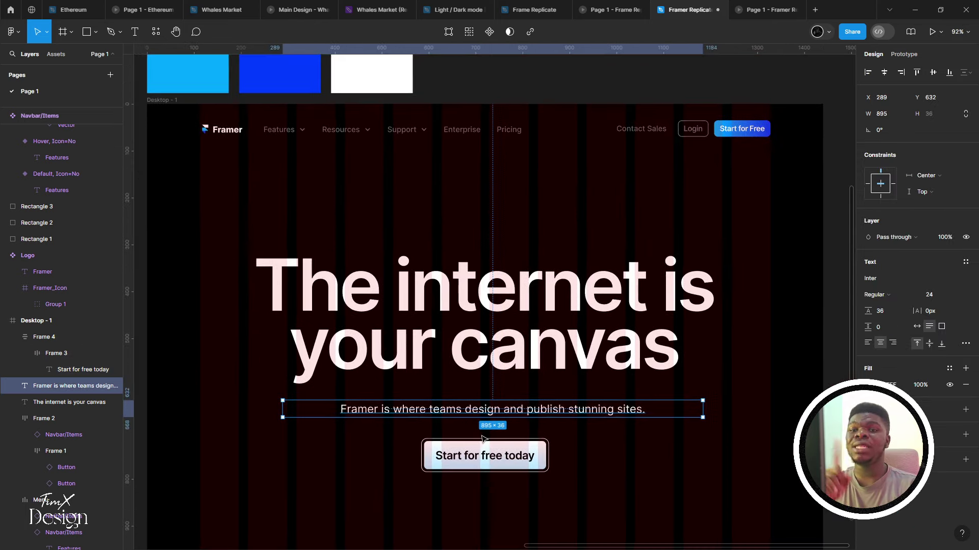
Examine the reference hero section up close, especially the "Replay our Spring Event!" badge above the headline
{"action": "scroll", "coordinate": [477, 442], "scroll_direction": "down", "scroll_amount": 5}
{"action": "left_click_drag", "start_coordinate": [482, 435], "coordinate": [592, 377]}
{"action": "scroll", "coordinate": [283, 352], "scroll_direction": "up", "scroll_amount": 2}
{"action": "scroll", "coordinate": [285, 356], "scroll_direction": "left", "scroll_amount": 5}
{"action": "scroll", "coordinate": [335, 278], "scroll_direction": "up", "scroll_amount": 5}
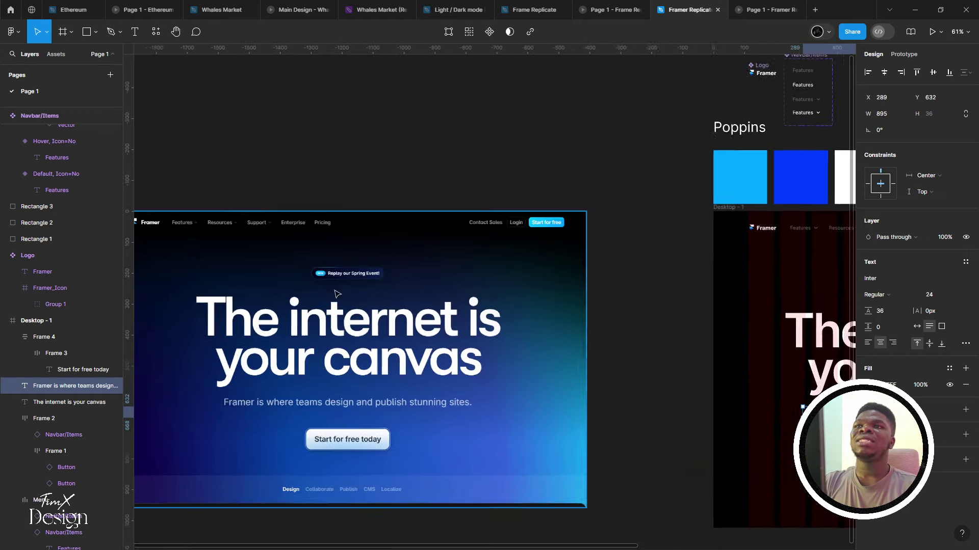
{"action": "scroll", "coordinate": [328, 276], "scroll_direction": "down", "scroll_amount": 3}
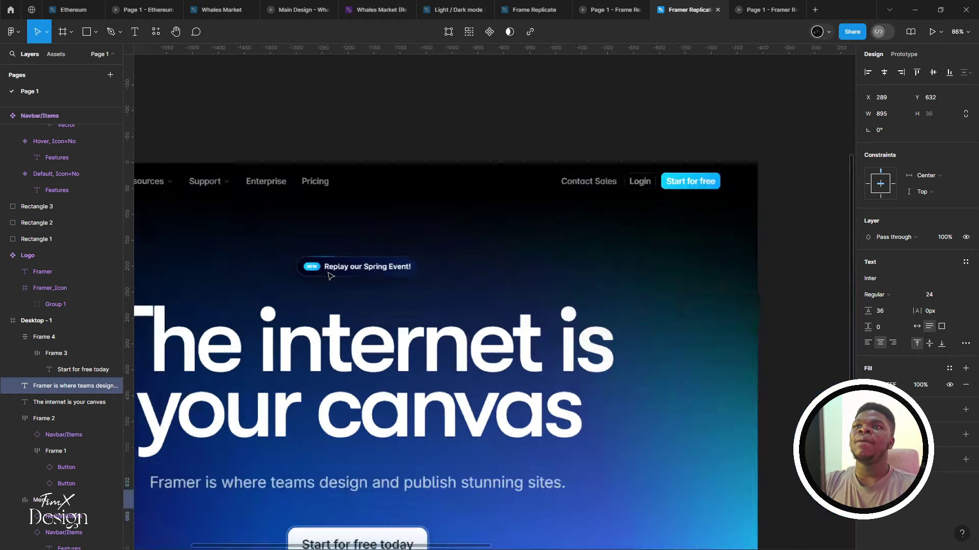
{"action": "scroll", "coordinate": [328, 275], "scroll_direction": "up", "scroll_amount": 4}
{"action": "scroll", "coordinate": [326, 275], "scroll_direction": "down", "scroll_amount": 1}
{"action": "scroll", "coordinate": [325, 274], "scroll_direction": "down", "scroll_amount": 2}
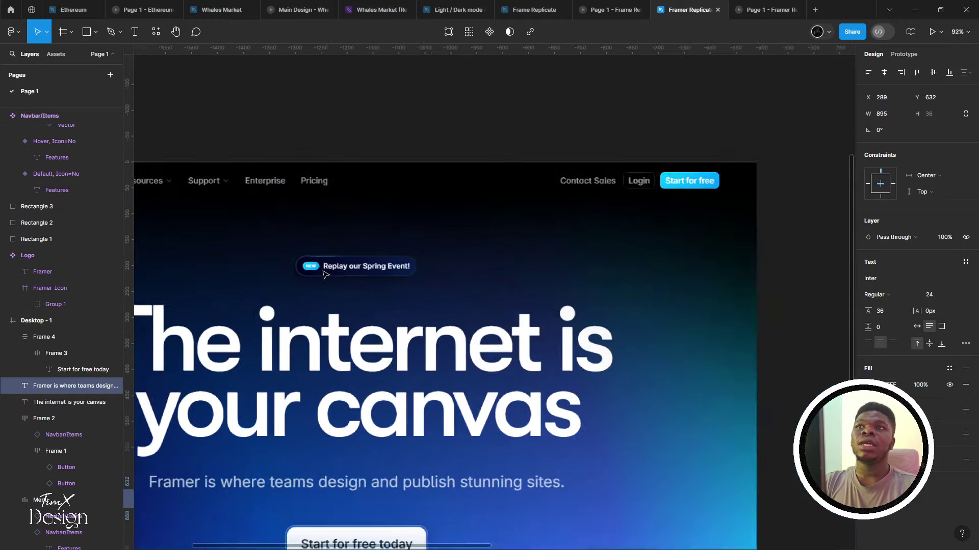
{"action": "scroll", "coordinate": [325, 274], "scroll_direction": "up", "scroll_amount": 4}
{"action": "scroll", "coordinate": [325, 274], "scroll_direction": "down", "scroll_amount": 2}
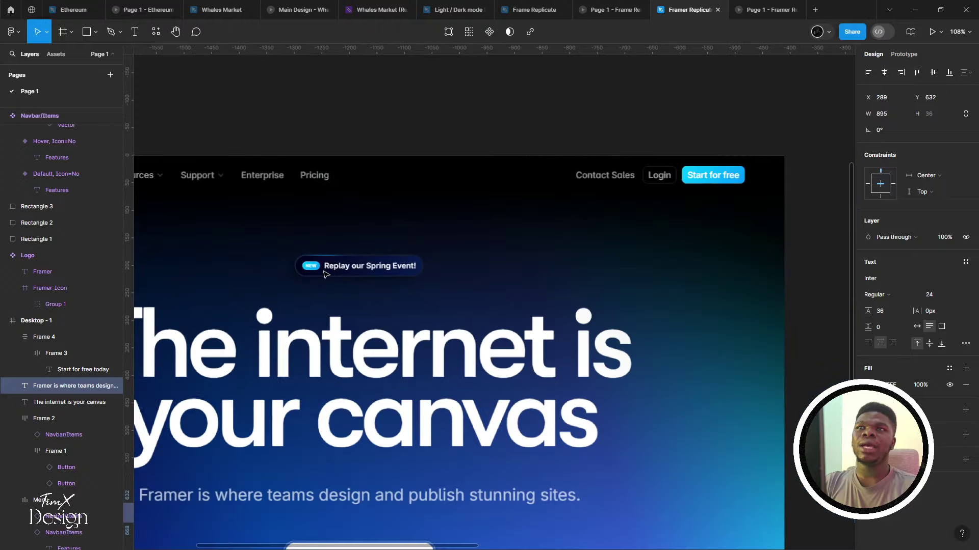
{"action": "scroll", "coordinate": [324, 273], "scroll_direction": "up", "scroll_amount": 5}
{"action": "scroll", "coordinate": [331, 279], "scroll_direction": "down", "scroll_amount": 10}
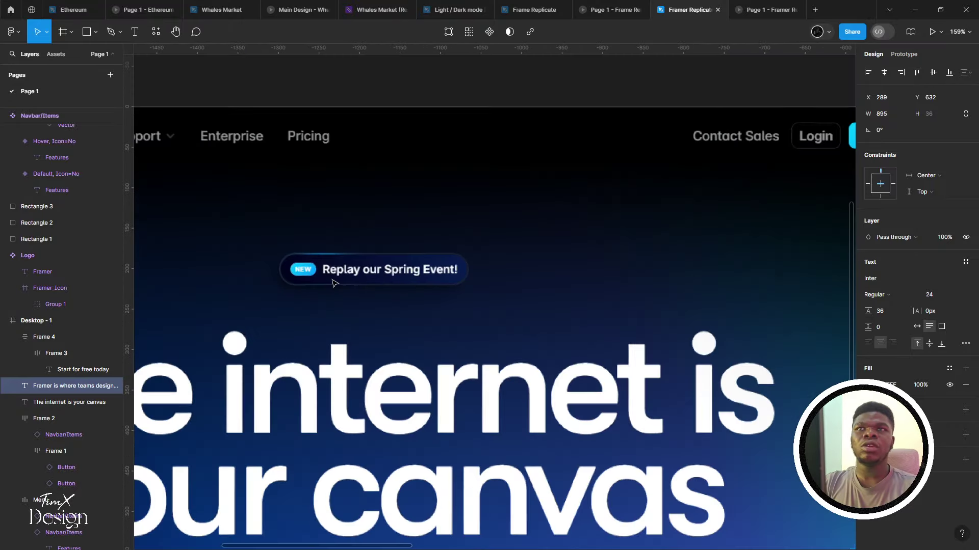
{"action": "scroll", "coordinate": [332, 239], "scroll_direction": "down", "scroll_amount": 4}
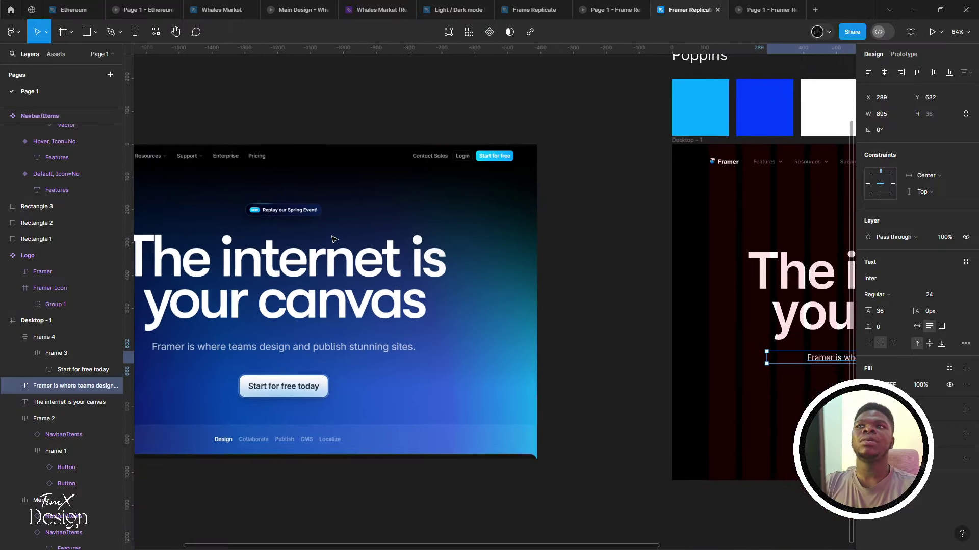
Compare the recreated Desktop - 1 frame with the reference design side by side
{"action": "scroll", "coordinate": [437, 286], "scroll_direction": "right", "scroll_amount": 3}
{"action": "left_click", "coordinate": [567, 353]}
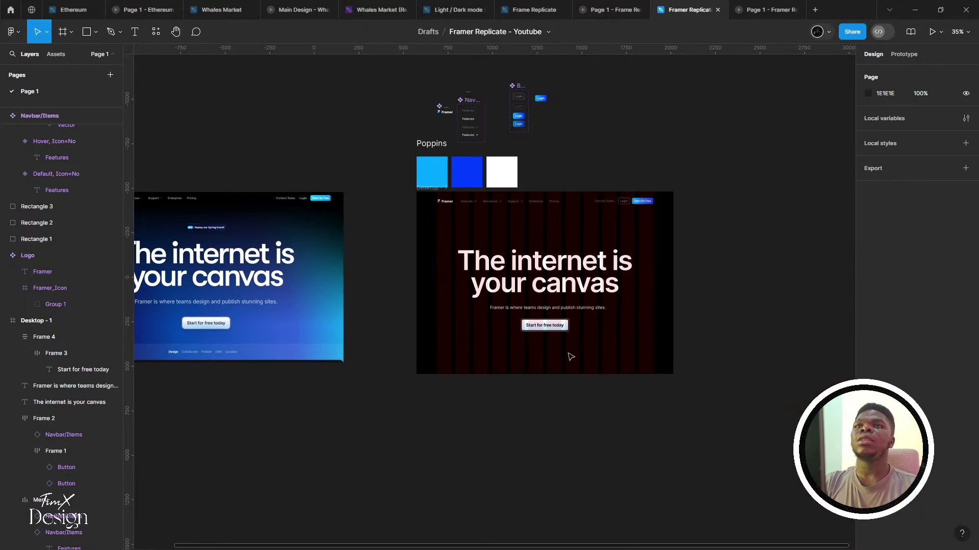
{"action": "right_click", "coordinate": [564, 356]}
{"action": "scroll", "coordinate": [310, 390], "scroll_direction": "up", "scroll_amount": 1}
{"action": "left_click_drag", "start_coordinate": [481, 357], "coordinate": [401, 381]}
{"action": "scroll", "coordinate": [401, 380], "scroll_direction": "down", "scroll_amount": 3}
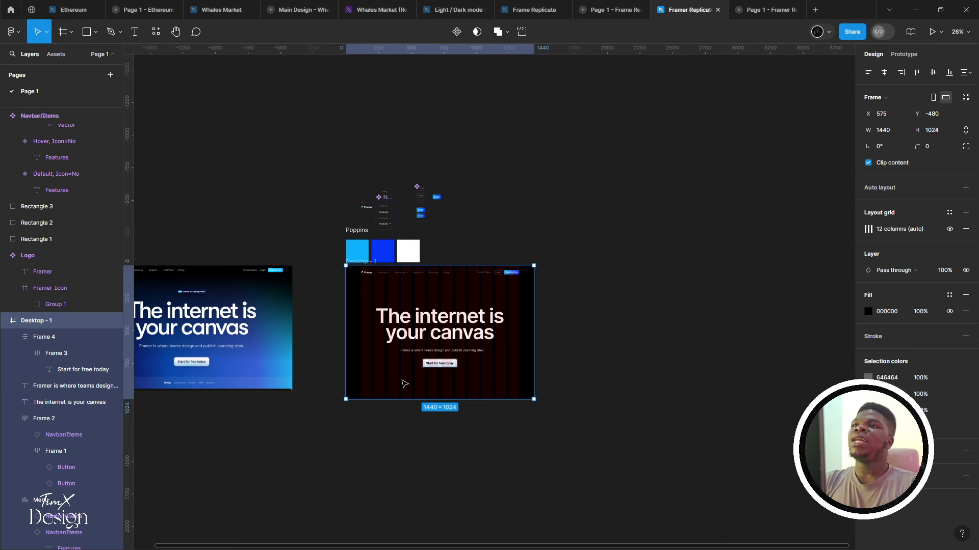
{"action": "scroll", "coordinate": [405, 383], "scroll_direction": "up", "scroll_amount": 3}
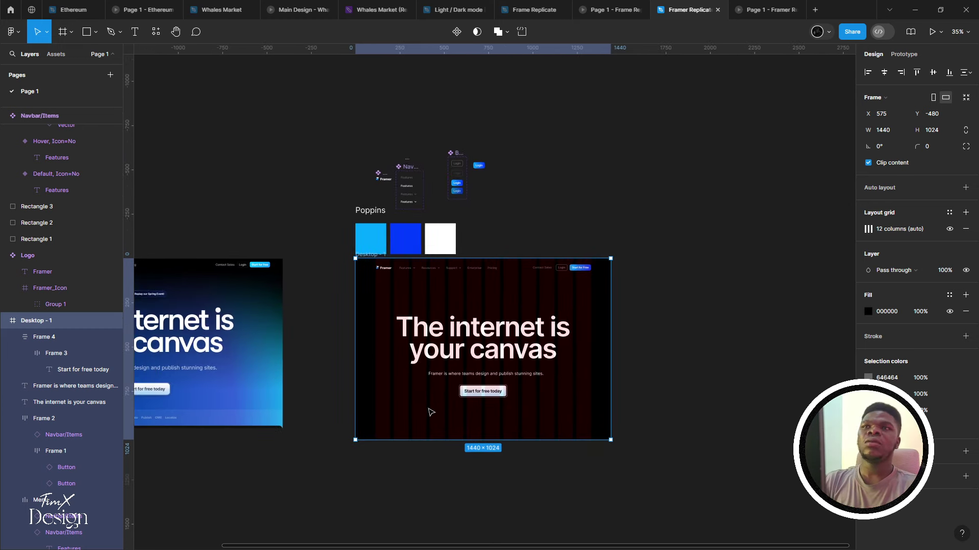
{"action": "scroll", "coordinate": [440, 410], "scroll_direction": "up", "scroll_amount": 2}
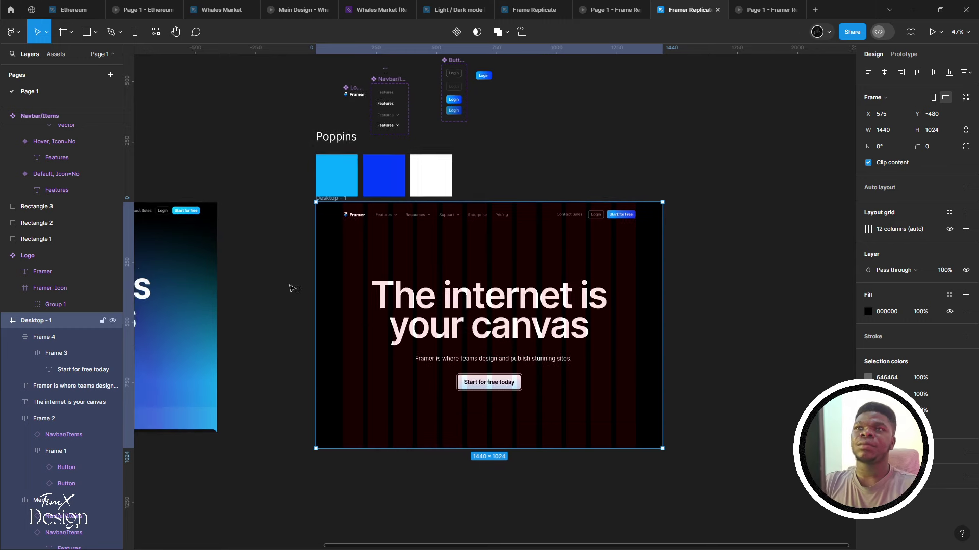
{"action": "left_click", "coordinate": [88, 32]}
{"action": "left_click_drag", "start_coordinate": [336, 244], "coordinate": [627, 445]}
{"action": "key", "text": "["}
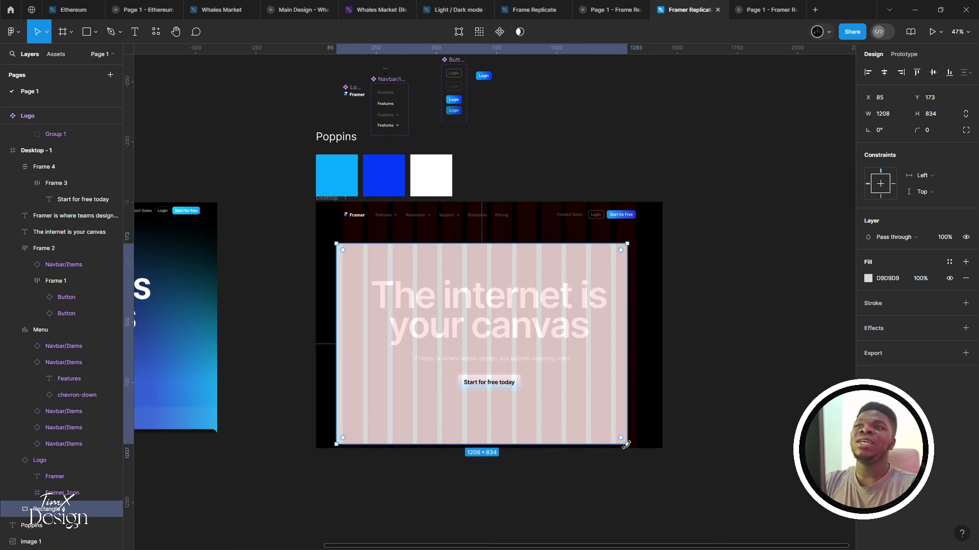
{"action": "scroll", "coordinate": [624, 446], "scroll_direction": "up", "scroll_amount": 1}
{"action": "key", "text": "]"}
{"action": "key", "text": "Delete"}
{"action": "left_click", "coordinate": [457, 442]}
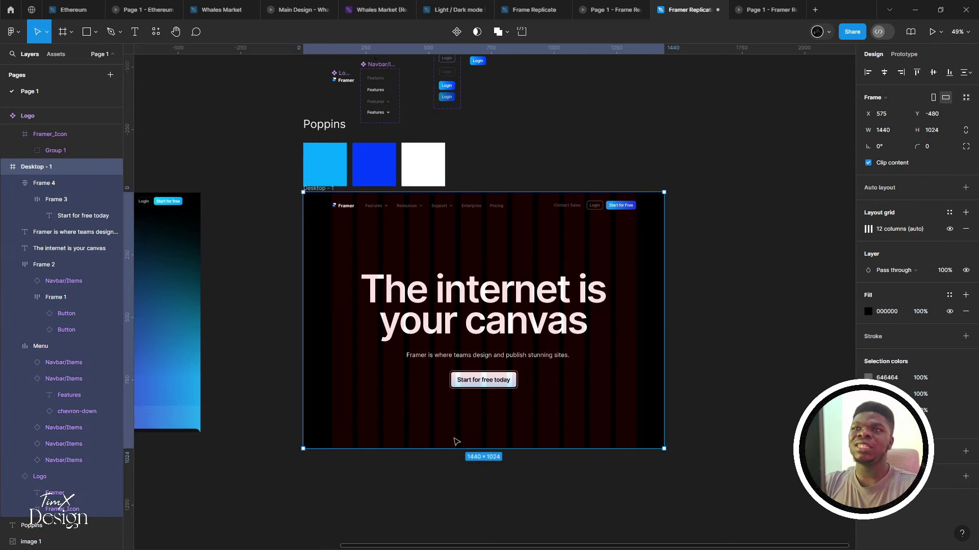
{"action": "scroll", "coordinate": [433, 437], "scroll_direction": "down", "scroll_amount": 3}
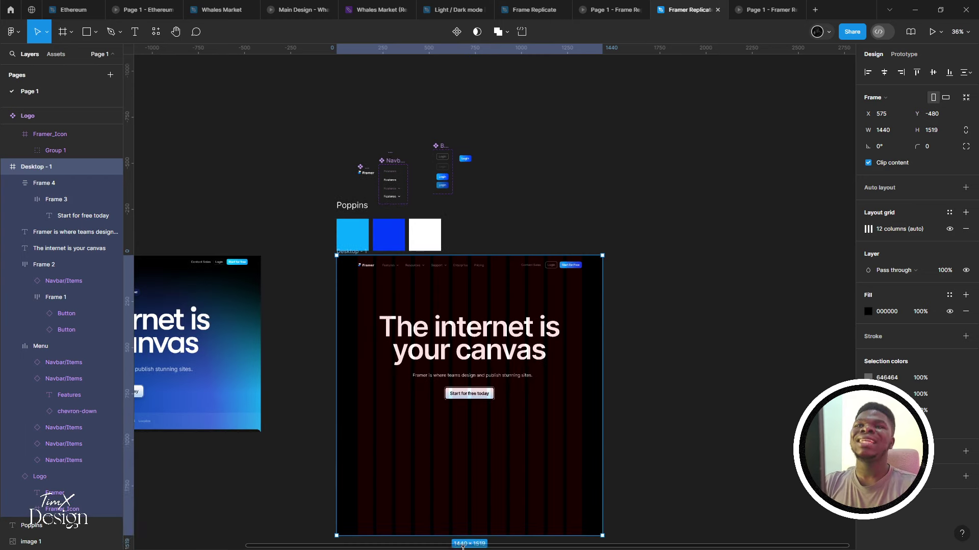
{"action": "scroll", "coordinate": [470, 477], "scroll_direction": "down", "scroll_amount": 2}
{"action": "scroll", "coordinate": [474, 415], "scroll_direction": "up", "scroll_amount": 5}
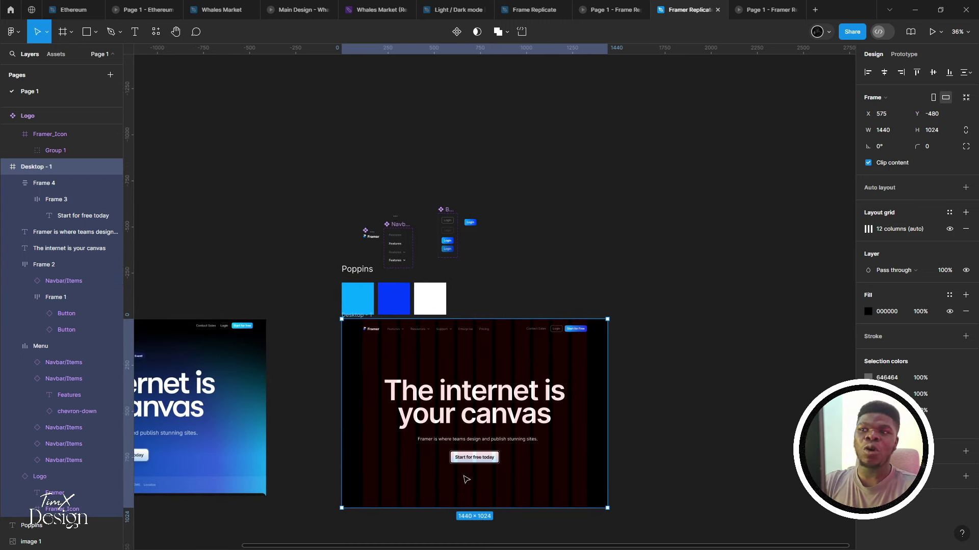
Draw a rectangle in the Desktop - 1 frame, centre it, and stretch it to cover the full 1440 × 1024 frame
{"action": "scroll", "coordinate": [469, 459], "scroll_direction": "up", "scroll_amount": 3}
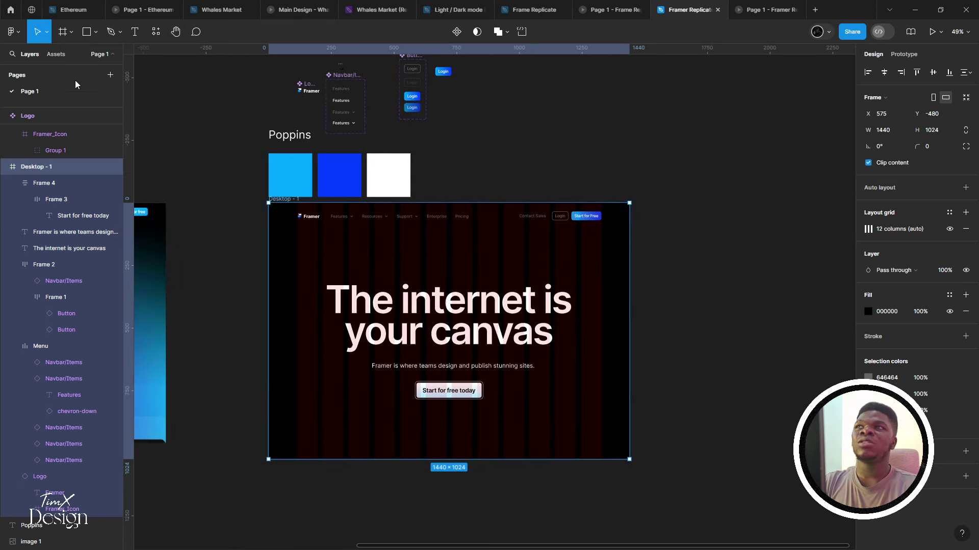
{"action": "left_click", "coordinate": [84, 41]}
{"action": "mouse_move", "coordinate": [302, 261]}
{"action": "left_mouse_down"}
{"action": "mouse_move", "coordinate": [477, 422]}
{"action": "mouse_move", "coordinate": [595, 436]}
{"action": "left_mouse_up"}
{"action": "left_click", "coordinate": [935, 73]}
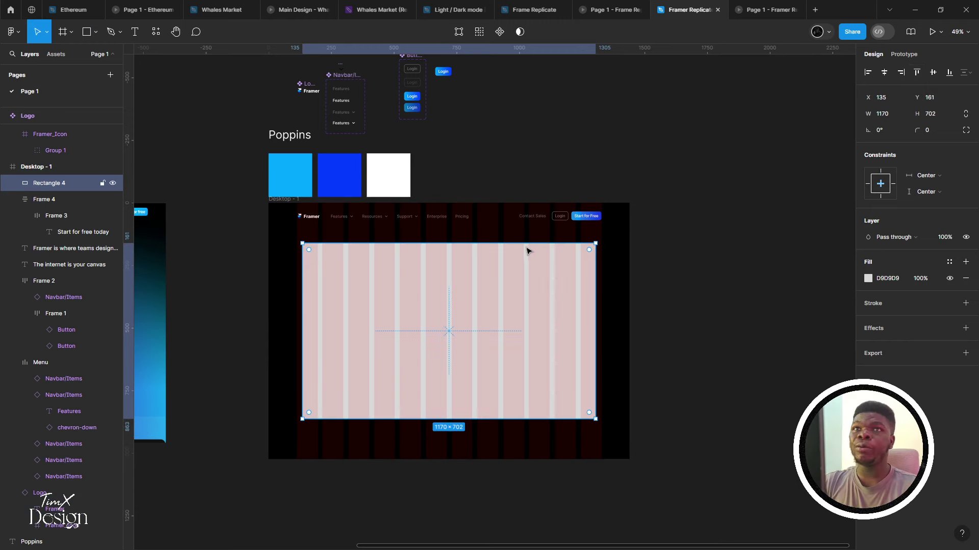
{"action": "left_click_drag", "start_coordinate": [523, 243], "coordinate": [511, 205]}
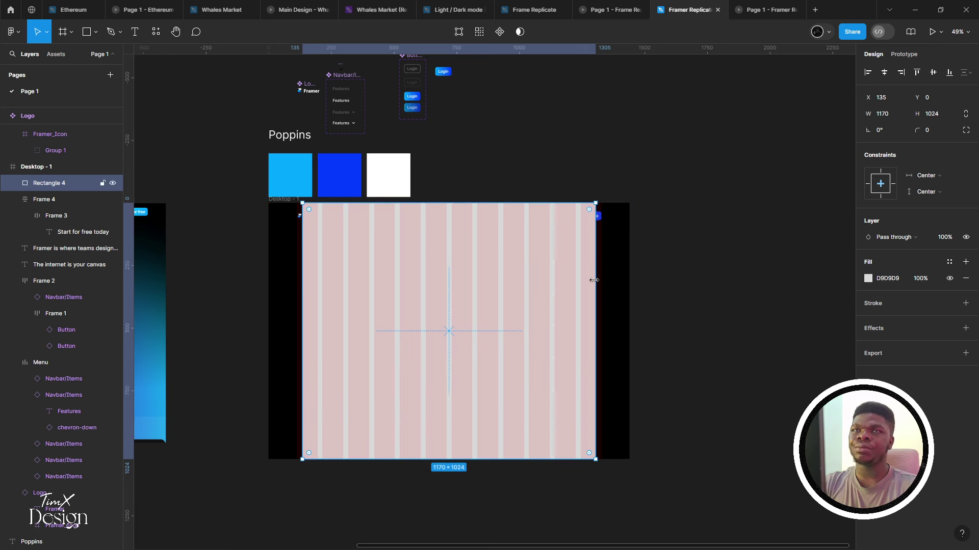
{"action": "left_click_drag", "start_coordinate": [594, 280], "coordinate": [631, 268]}
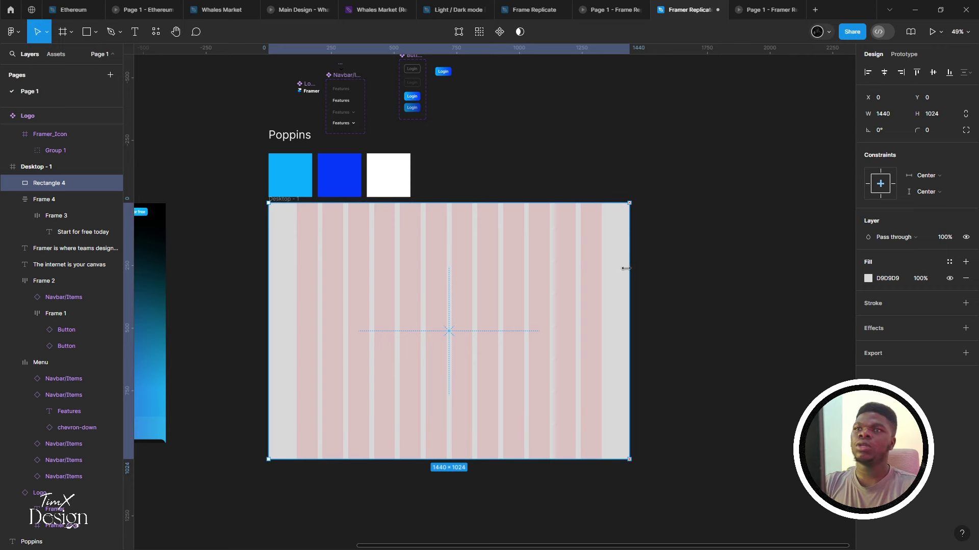
Fill the background rectangle with the blue 003CFF sampled from the palette swatch and send it behind the hero content
{"action": "scroll", "coordinate": [536, 310], "scroll_direction": "up", "scroll_amount": 1}
{"action": "scroll", "coordinate": [486, 298], "scroll_direction": "left", "scroll_amount": 3}
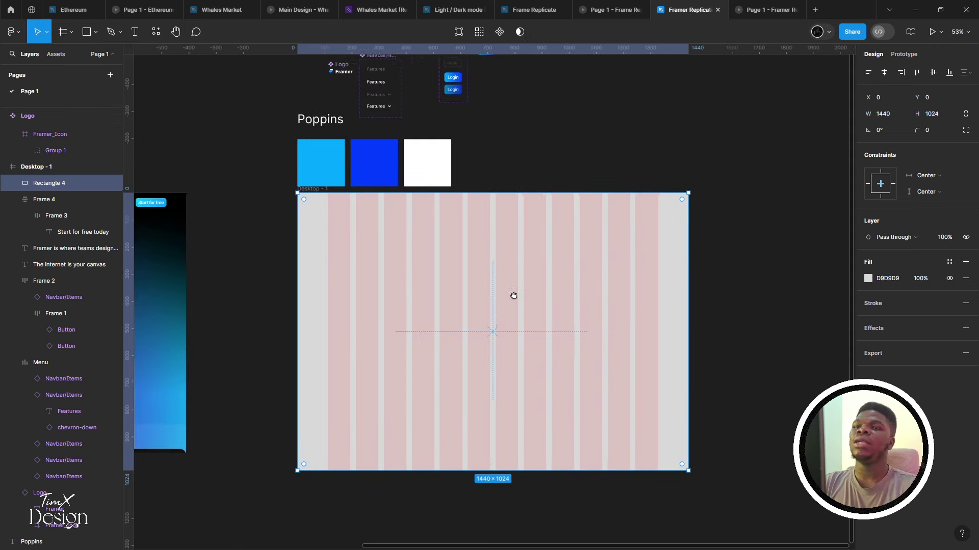
{"action": "key", "text": "i"}
{"action": "left_click", "coordinate": [399, 173]}
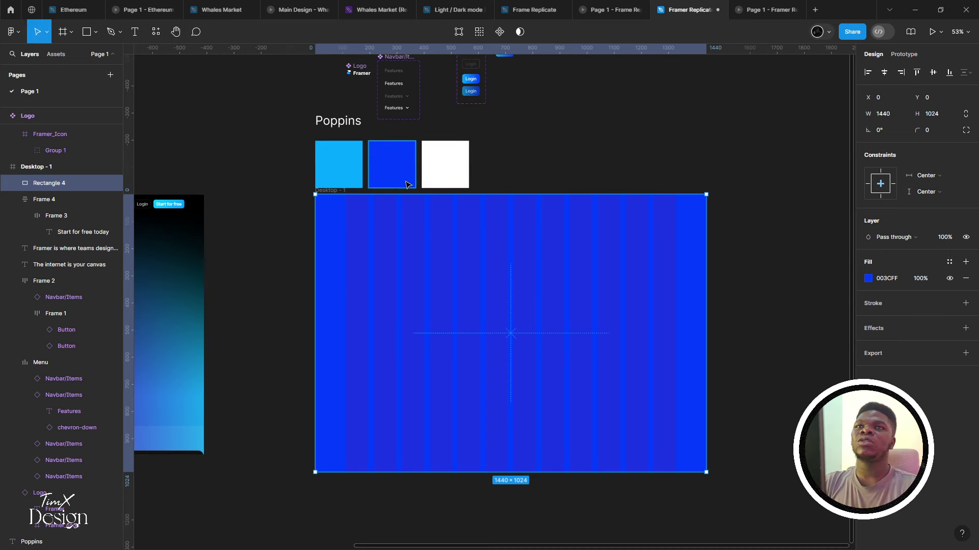
{"action": "key", "text": "ctrl+shift+bracketleft"}
{"action": "scroll", "coordinate": [406, 185], "scroll_direction": "down", "scroll_amount": 4}
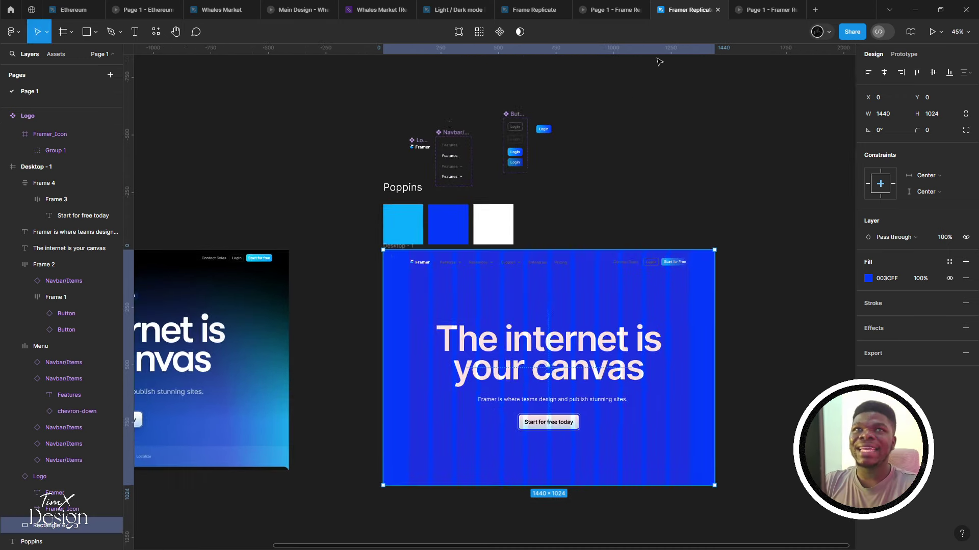
Check the blue background in the prototype preview and return to the design file
{"action": "left_click", "coordinate": [770, 7]}
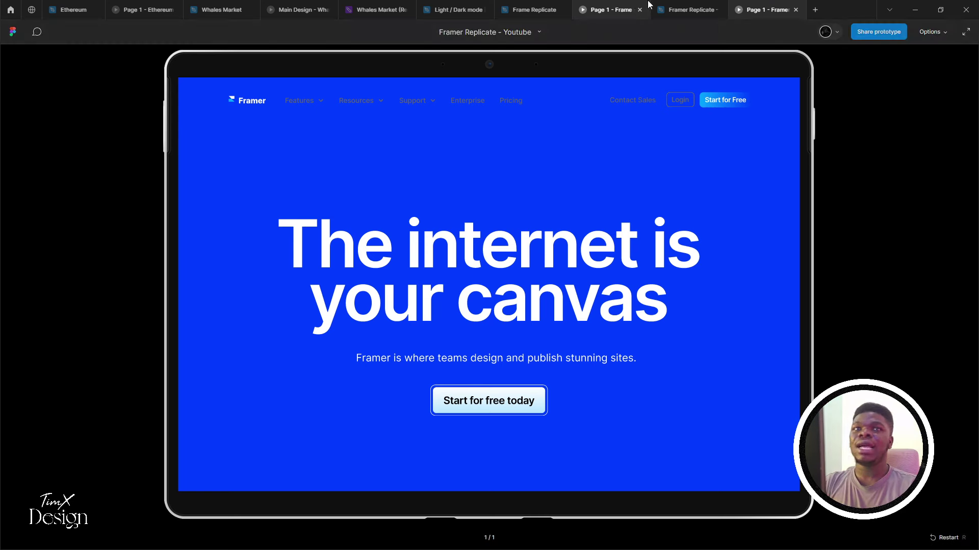
{"action": "left_click", "coordinate": [672, 5]}
{"action": "scroll", "coordinate": [508, 203], "scroll_direction": "right", "scroll_amount": 2}
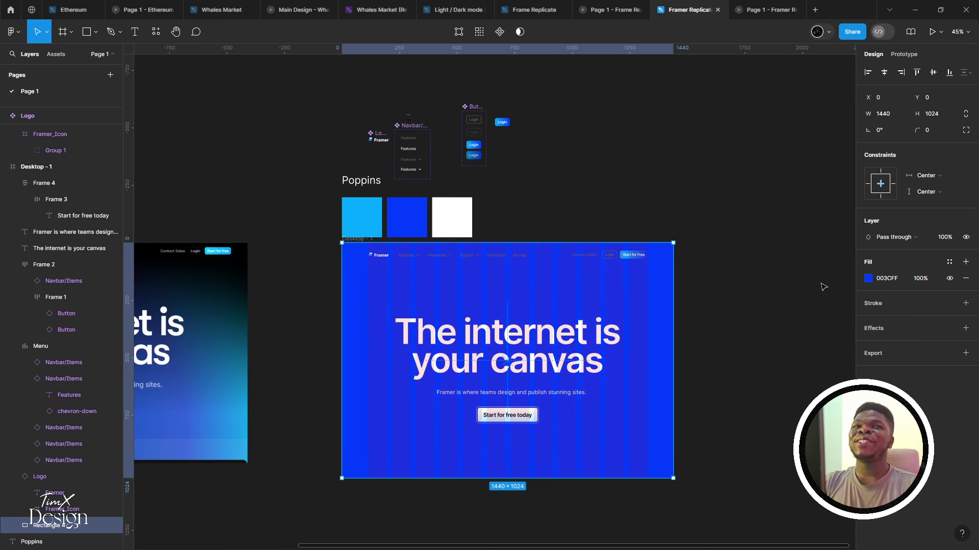
Change the background rectangle's fill to a linear gradient, reverse its stops, and set the 0% stop to black 000000
{"action": "left_click", "coordinate": [868, 278]}
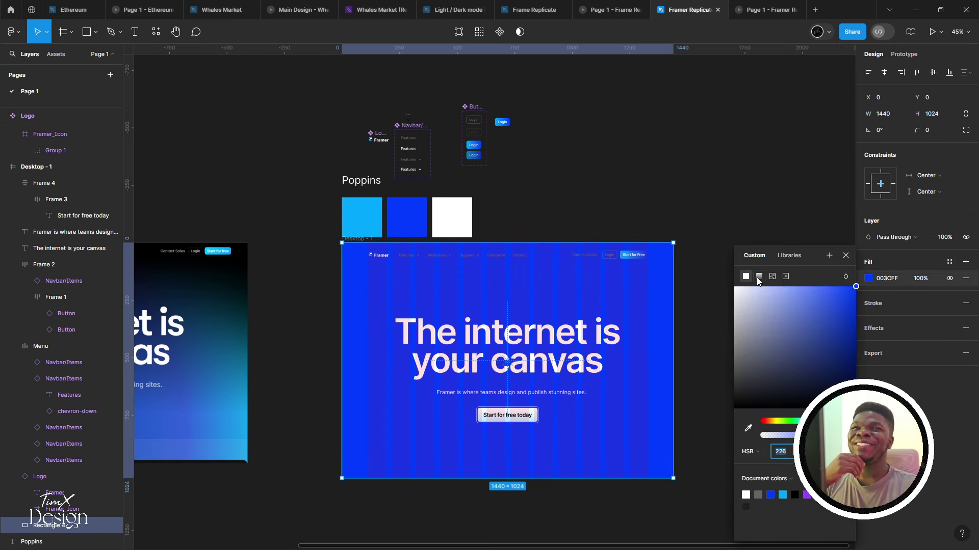
{"action": "left_click", "coordinate": [759, 276]}
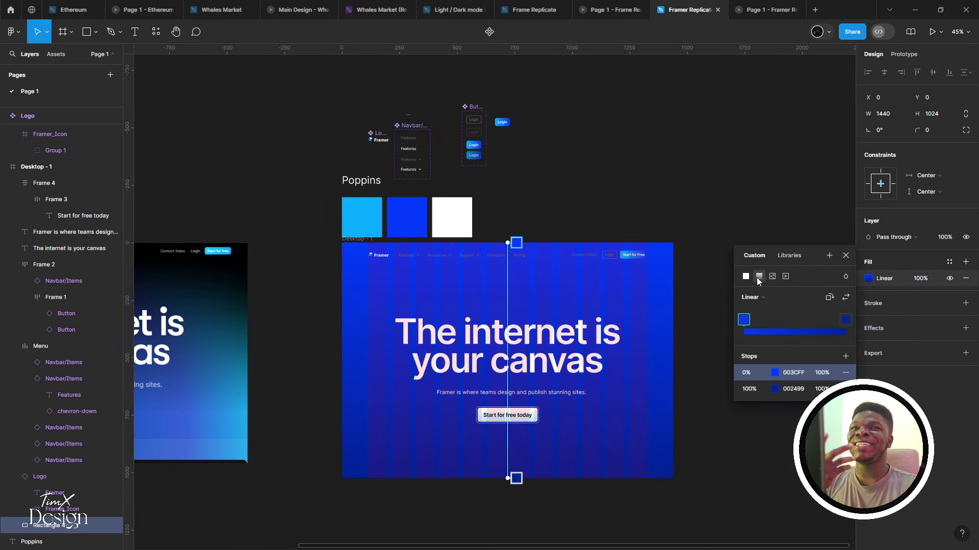
{"action": "left_click", "coordinate": [844, 297]}
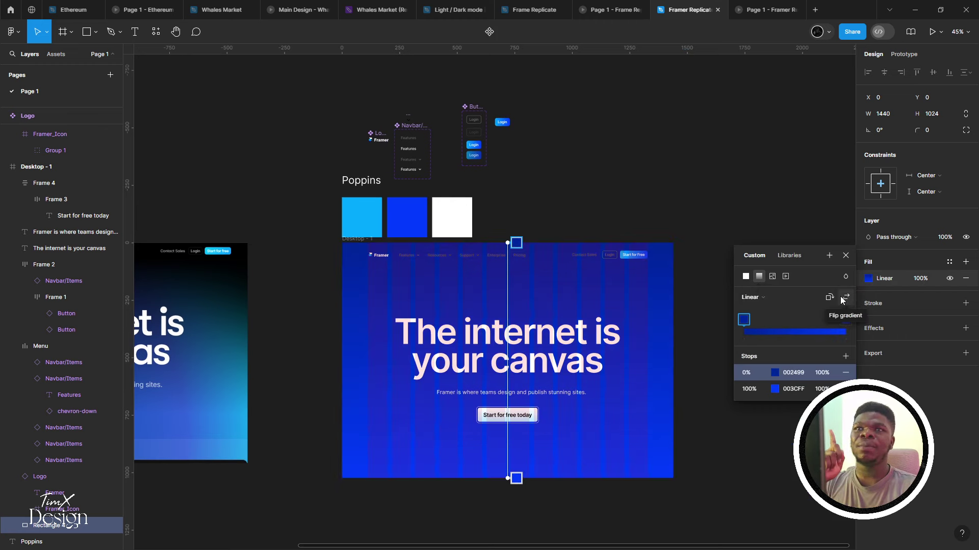
{"action": "left_click", "coordinate": [774, 372]}
{"action": "left_click", "coordinate": [720, 320]}
{"action": "left_click_drag", "start_coordinate": [733, 361], "coordinate": [737, 416]}
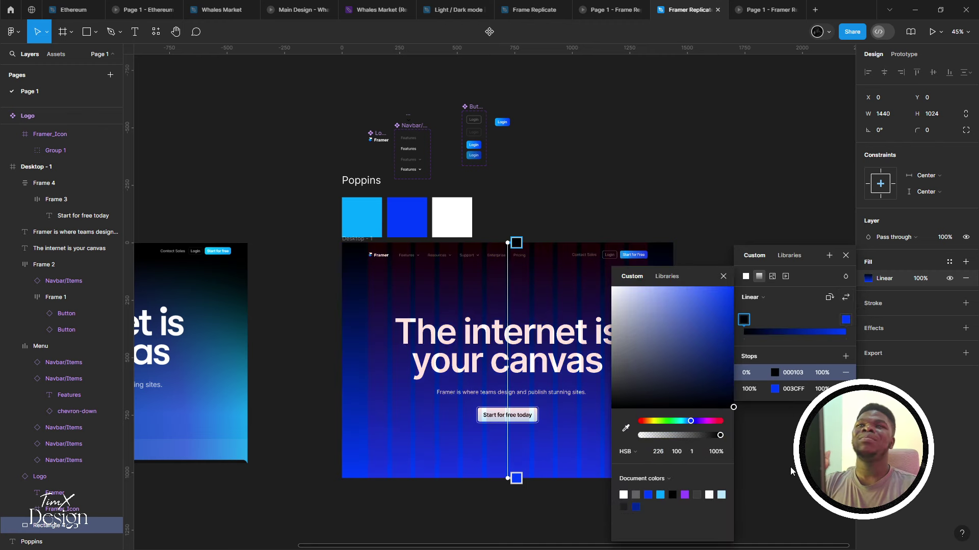
Check the gradient background in the prototype preview and compare it side by side with the reference design's background
{"action": "left_click", "coordinate": [767, 9]}
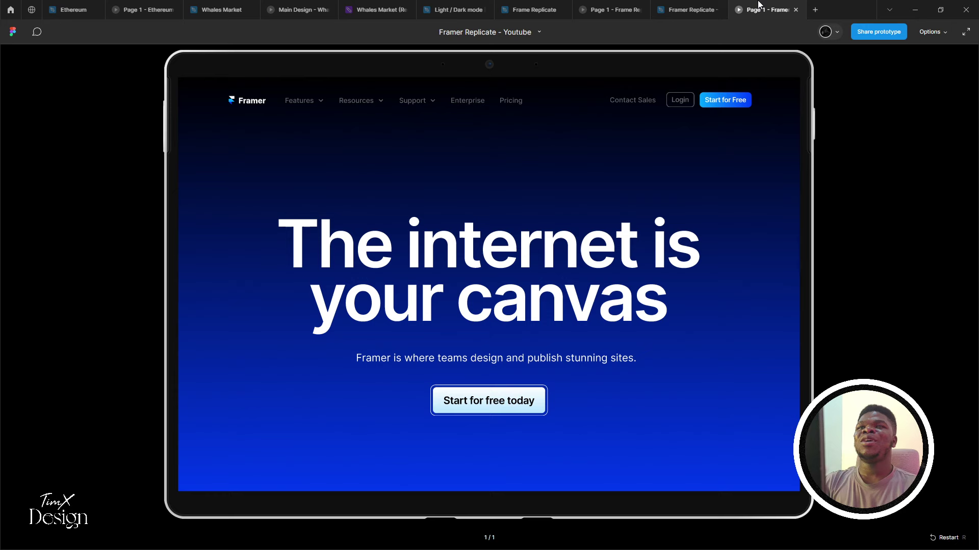
{"action": "left_click", "coordinate": [688, 9]}
{"action": "scroll", "coordinate": [433, 221], "scroll_direction": "left", "scroll_amount": 5}
{"action": "scroll", "coordinate": [432, 220], "scroll_direction": "down", "scroll_amount": 1}
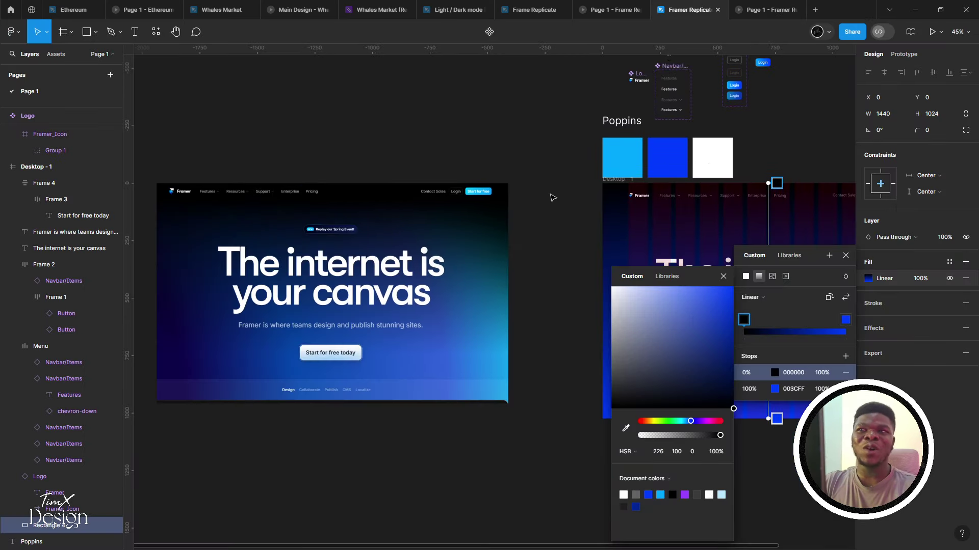
{"action": "scroll", "coordinate": [520, 214], "scroll_direction": "right", "scroll_amount": 2}
{"action": "scroll", "coordinate": [520, 214], "scroll_direction": "up", "scroll_amount": 1}
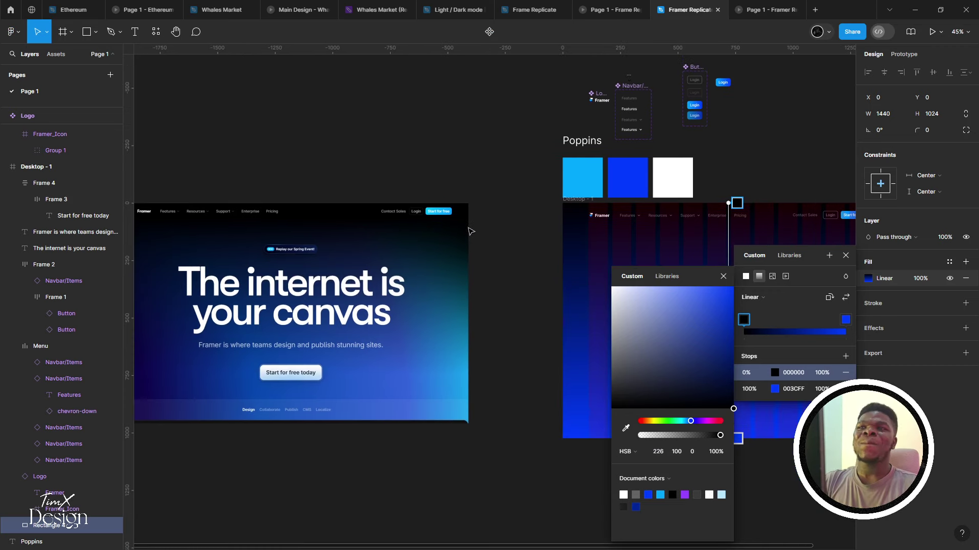
{"action": "scroll", "coordinate": [463, 216], "scroll_direction": "down", "scroll_amount": 3}
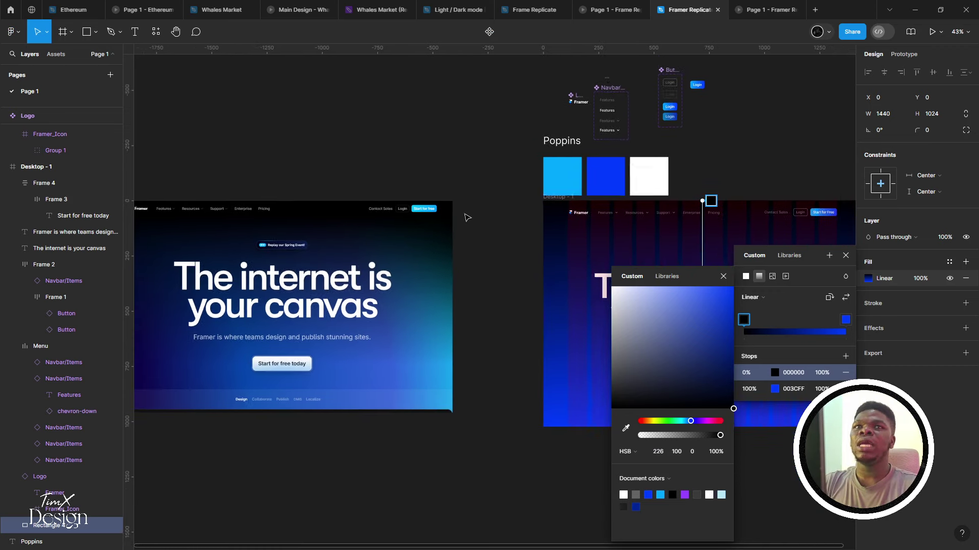
{"action": "left_click_drag", "start_coordinate": [446, 203], "coordinate": [431, 200]}
{"action": "left_click_drag", "start_coordinate": [507, 208], "coordinate": [494, 206]}
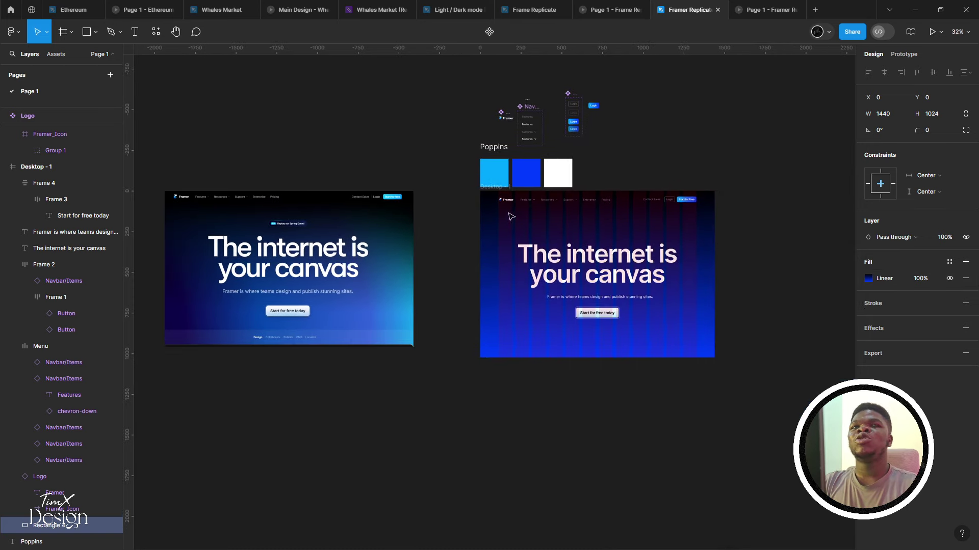
Draw a tall ellipse about 255 × 639 and place it over the lower right part of the hero frame
{"action": "scroll", "coordinate": [382, 279], "scroll_direction": "up", "scroll_amount": 3}
{"action": "scroll", "coordinate": [378, 257], "scroll_direction": "up", "scroll_amount": 1}
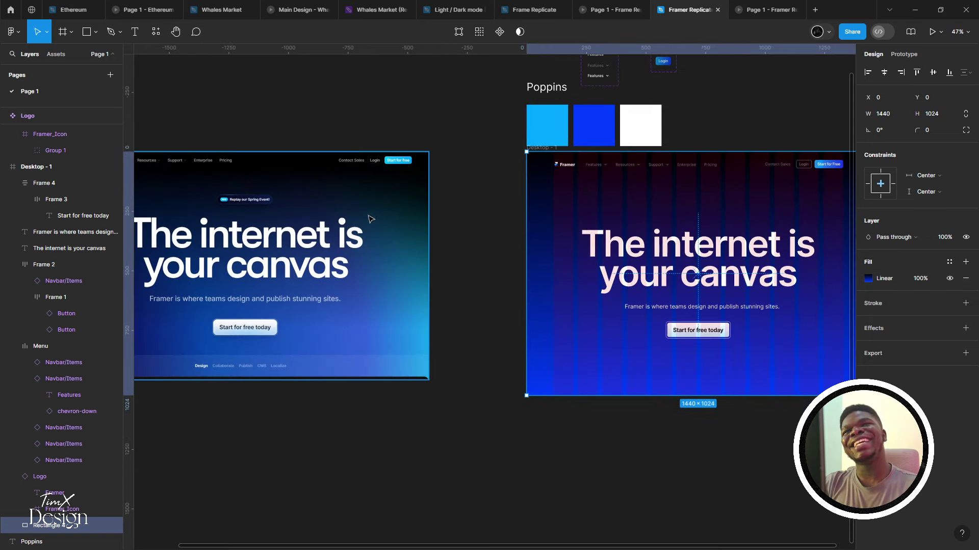
{"action": "scroll", "coordinate": [411, 264], "scroll_direction": "down", "scroll_amount": 3}
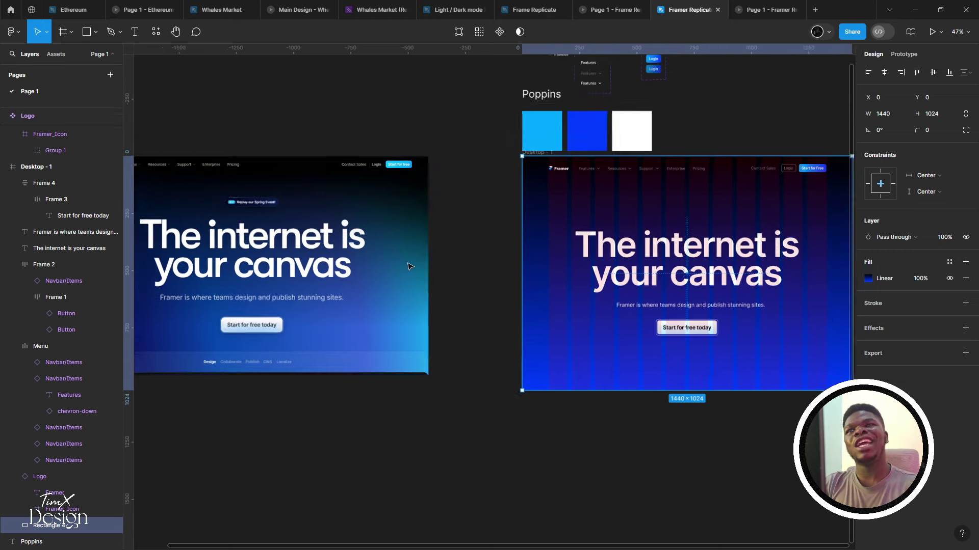
{"action": "scroll", "coordinate": [477, 278], "scroll_direction": "right", "scroll_amount": 2}
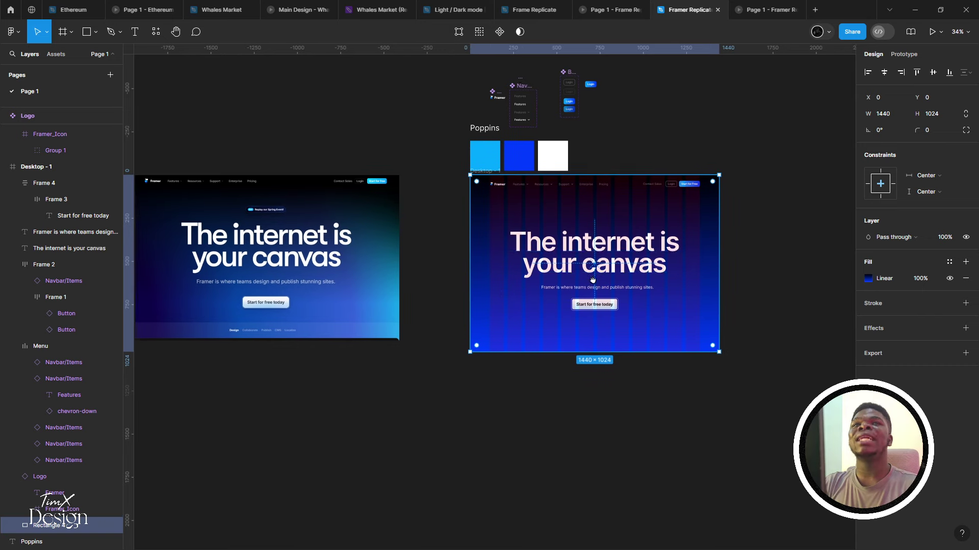
{"action": "scroll", "coordinate": [560, 279], "scroll_direction": "up", "scroll_amount": 4}
{"action": "scroll", "coordinate": [455, 208], "scroll_direction": "down", "scroll_amount": 2}
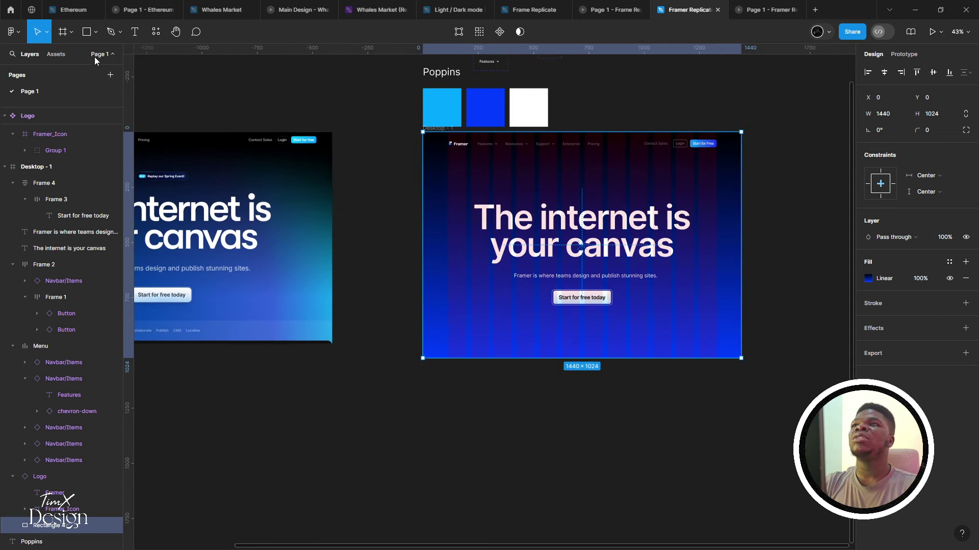
{"action": "left_click", "coordinate": [95, 32]}
{"action": "left_click", "coordinate": [97, 95]}
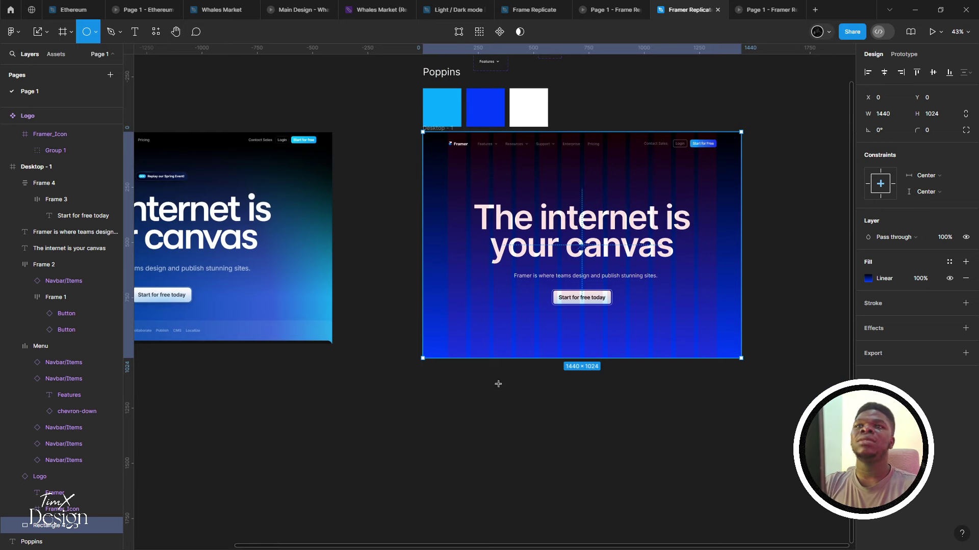
{"action": "left_click_drag", "start_coordinate": [472, 301], "coordinate": [528, 441]}
{"action": "left_click_drag", "start_coordinate": [503, 380], "coordinate": [671, 308]}
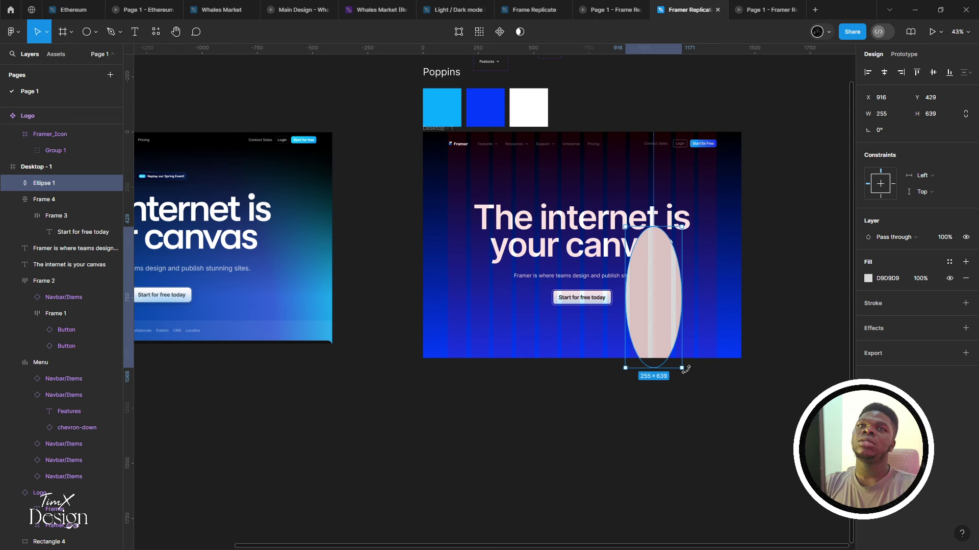
Rotate the ellipse to about 29°, enlarge it to about 281 × 705, and position it across the hero frame's right edge
{"action": "left_click_drag", "start_coordinate": [687, 369], "coordinate": [668, 364]}
{"action": "scroll", "coordinate": [573, 369], "scroll_direction": "right", "scroll_amount": 4}
{"action": "scroll", "coordinate": [573, 368], "scroll_direction": "up", "scroll_amount": 2}
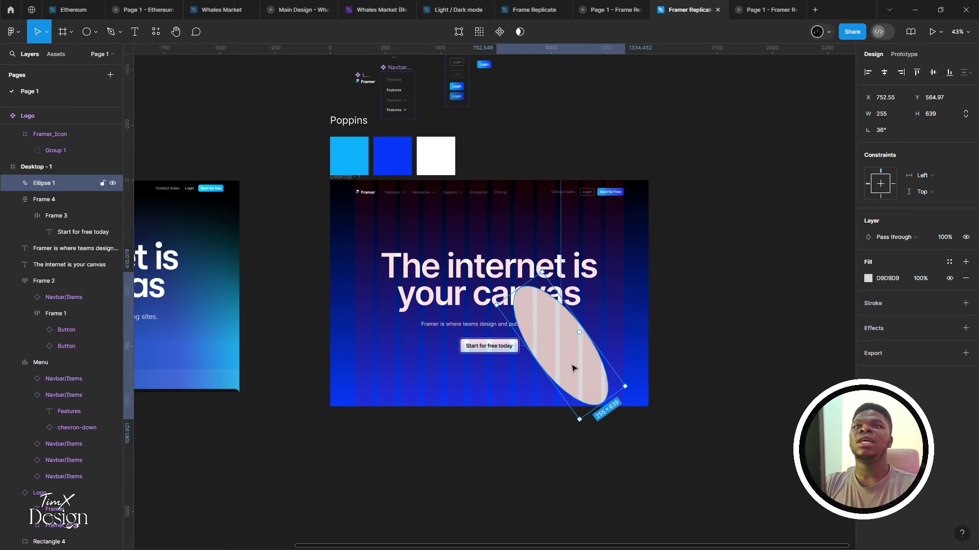
{"action": "left_click_drag", "start_coordinate": [573, 369], "coordinate": [731, 291]}
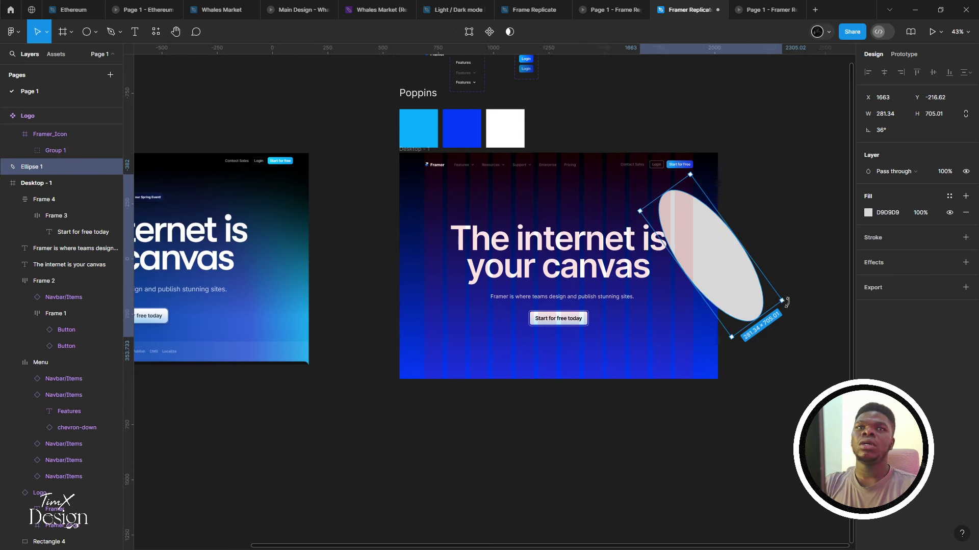
{"action": "left_click_drag", "start_coordinate": [786, 303], "coordinate": [780, 313]}
{"action": "left_click_drag", "start_coordinate": [735, 281], "coordinate": [698, 293]}
Cut the ellipse and paste it into the Desktop - 1 frame so the frame clips it
{"action": "key", "text": "ctrl+x"}
{"action": "left_click", "coordinate": [663, 343]}
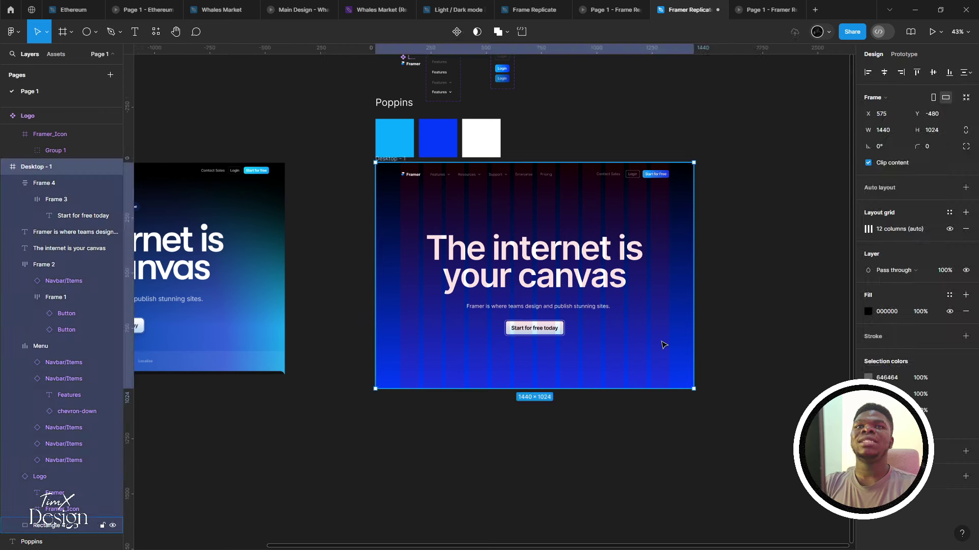
{"action": "key", "text": "ctrl+v"}
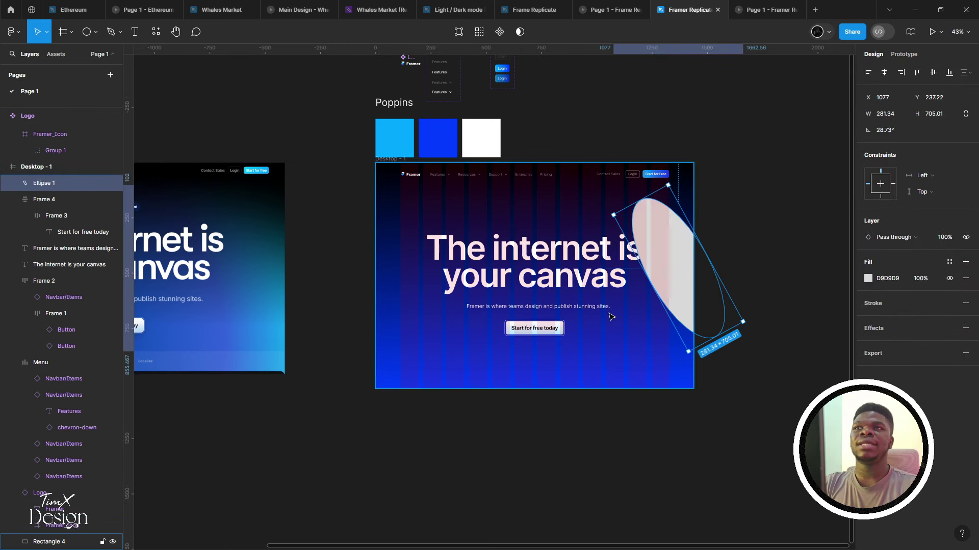
Fill the ellipse with the light blue sampled from the palette swatch, and shift its hue to 169 for the green 00FFD1
{"action": "key", "text": "i"}
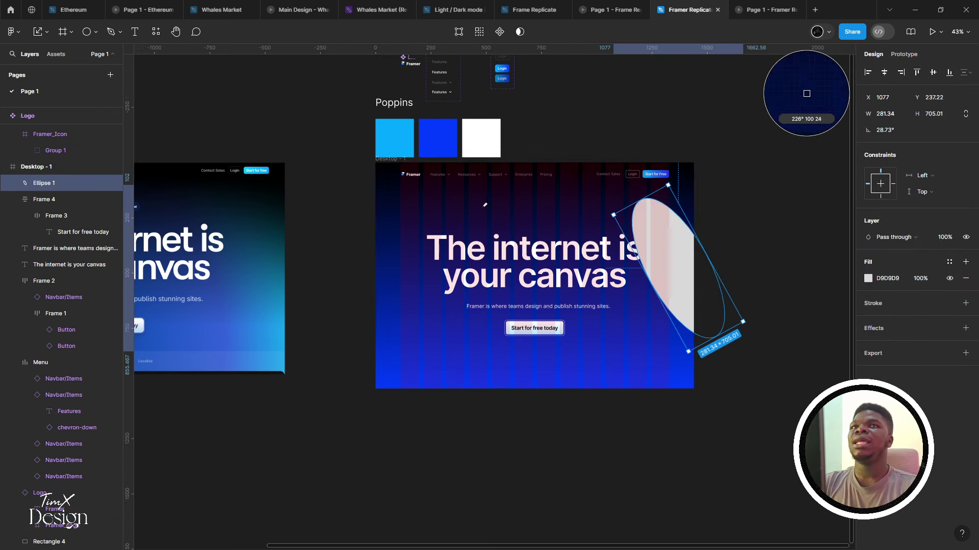
{"action": "left_click", "coordinate": [409, 149]}
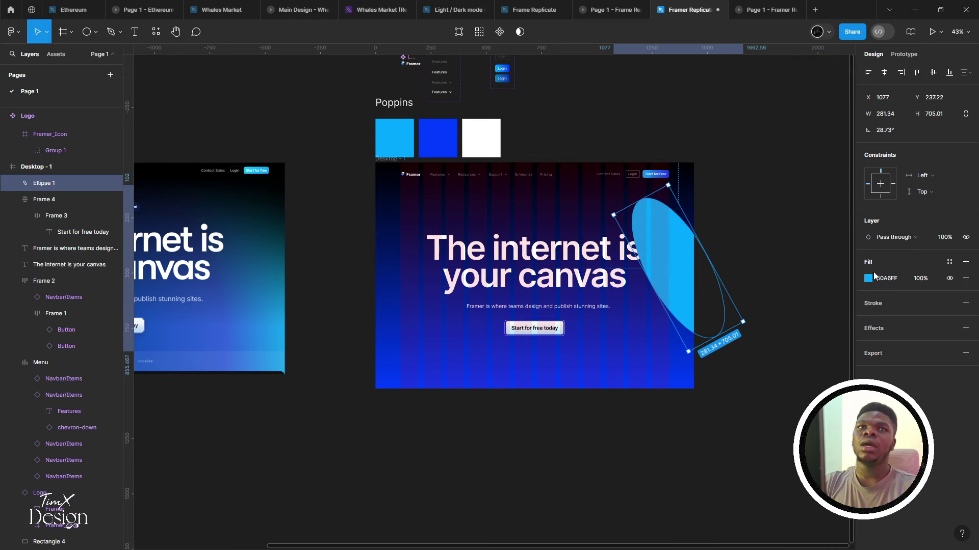
{"action": "left_click", "coordinate": [868, 278]}
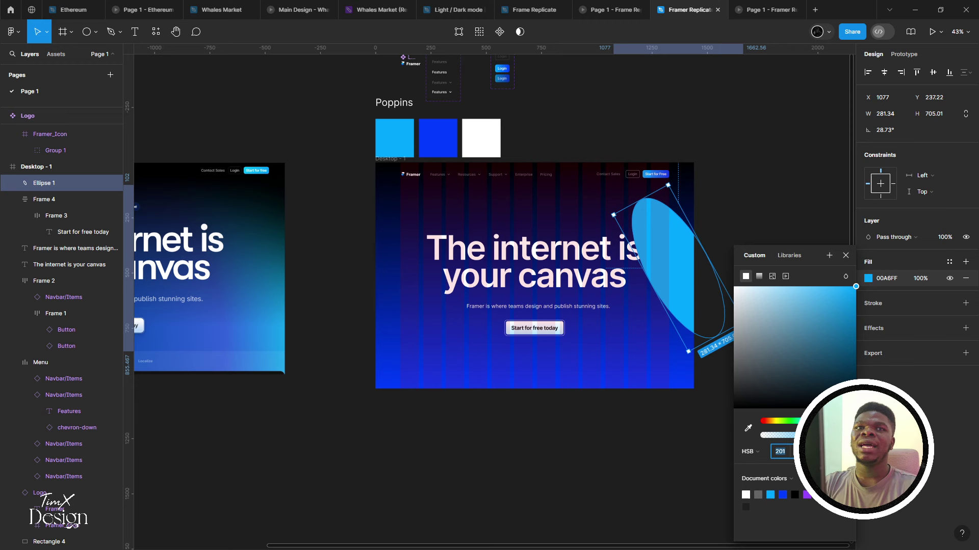
{"action": "type", "text": "169"}
{"action": "key", "text": "Return"}
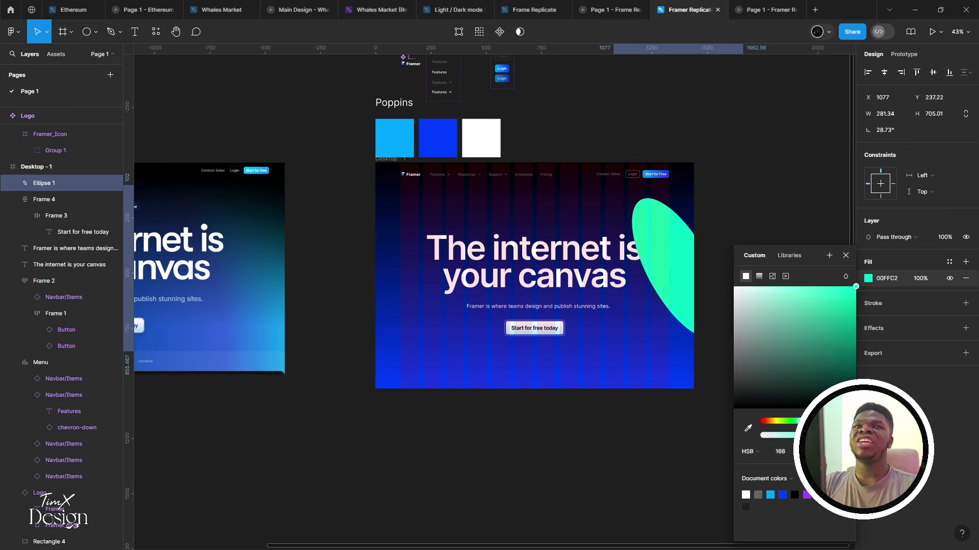
{"action": "left_click_drag", "start_coordinate": [801, 421], "coordinate": [803, 421]}
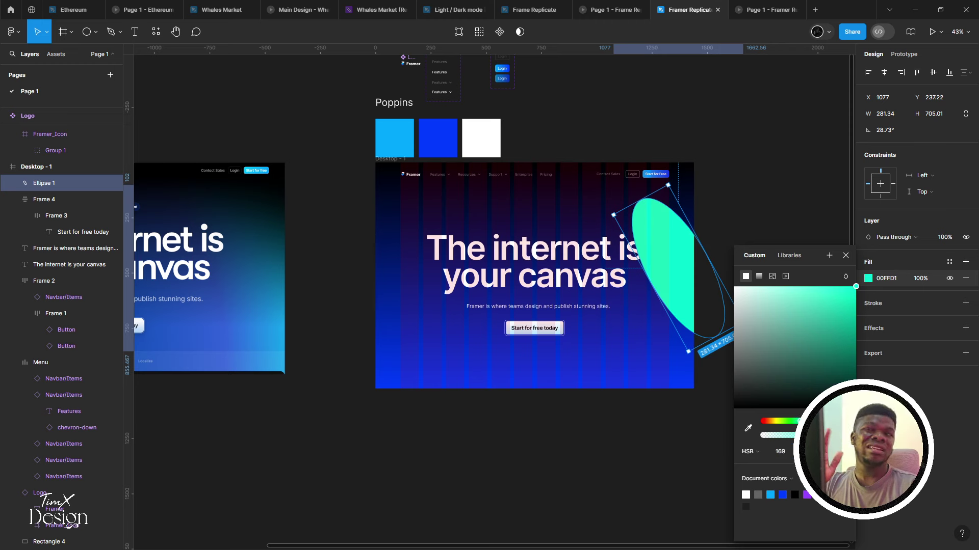
{"action": "key", "text": "Escape"}
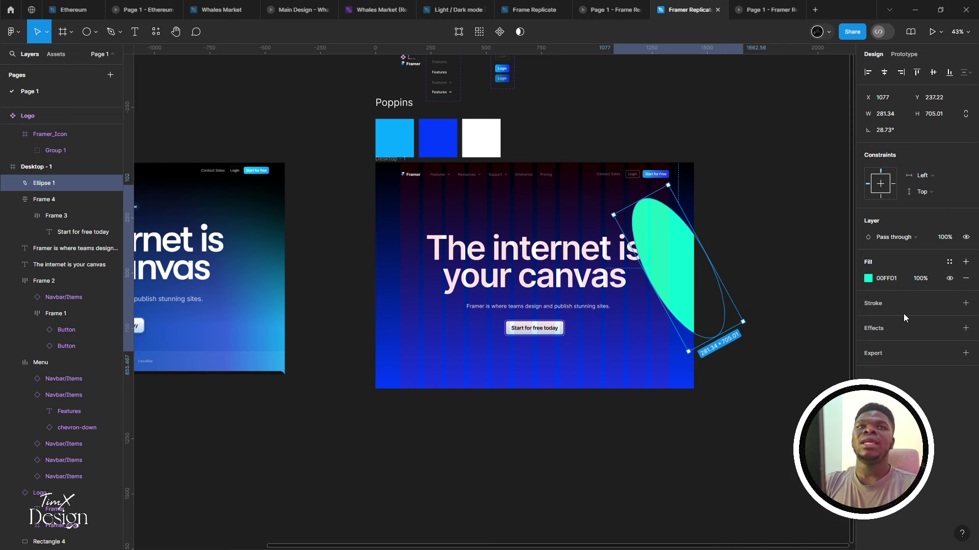
Add a layer blur effect of 200 to the green ellipse
{"action": "left_click", "coordinate": [965, 328]}
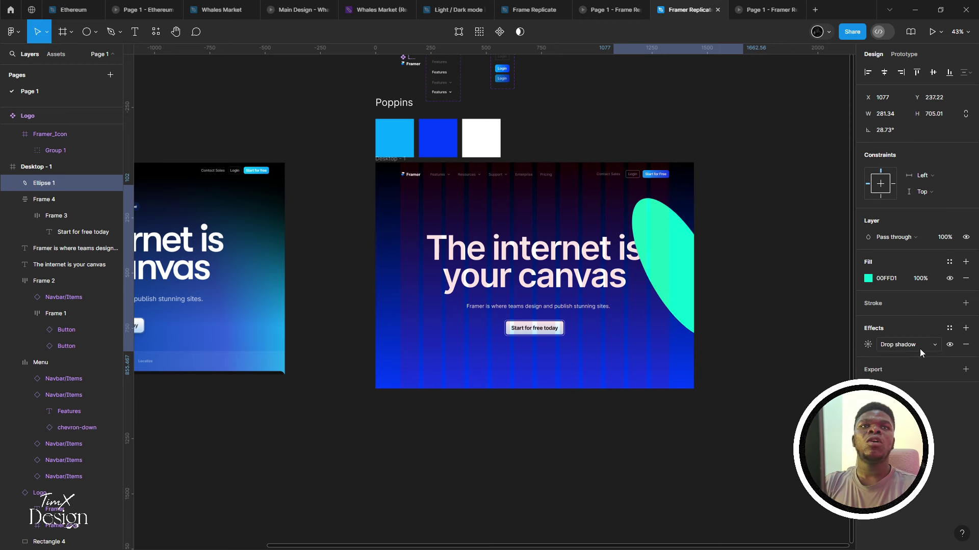
{"action": "left_click", "coordinate": [891, 352]}
{"action": "left_click", "coordinate": [888, 356]}
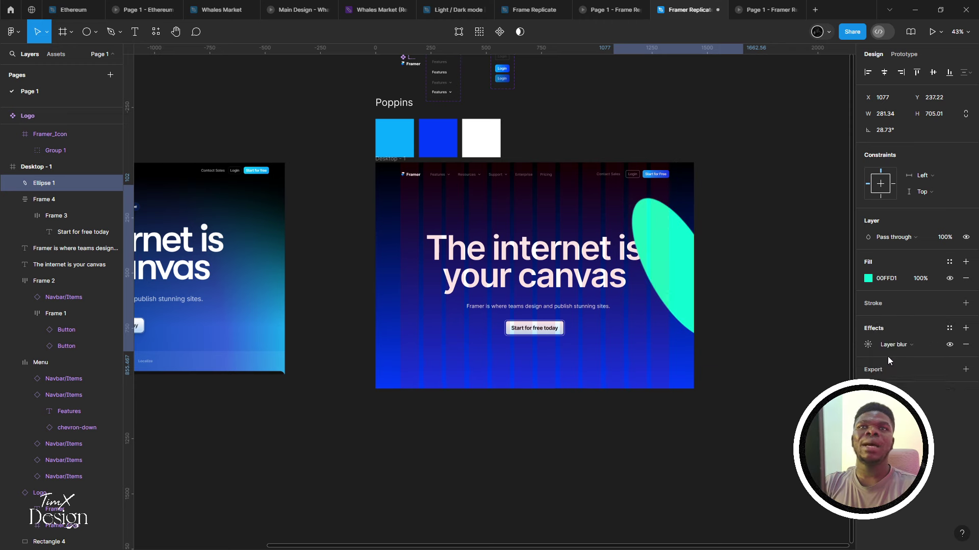
{"action": "left_click", "coordinate": [868, 345]}
{"action": "type", "text": "200"}
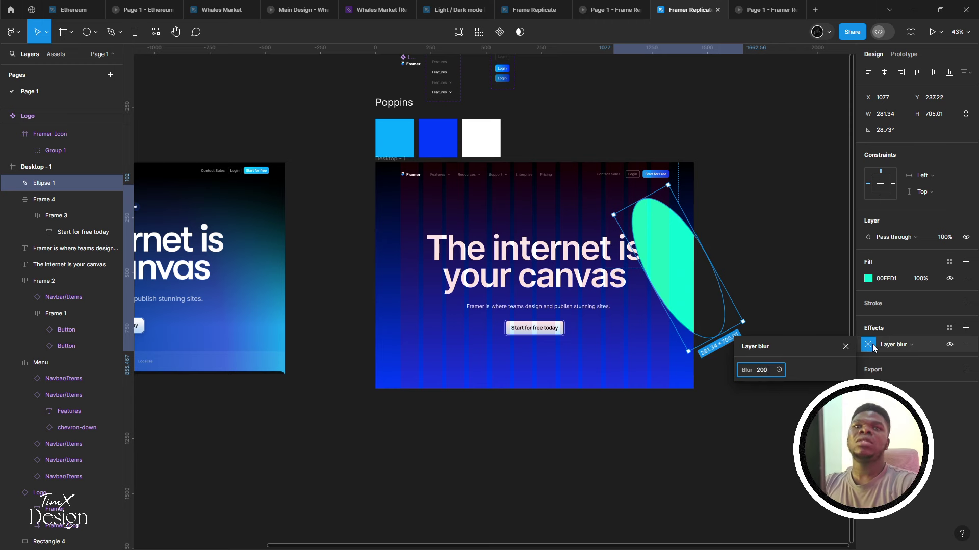
{"action": "key", "text": "Return"}
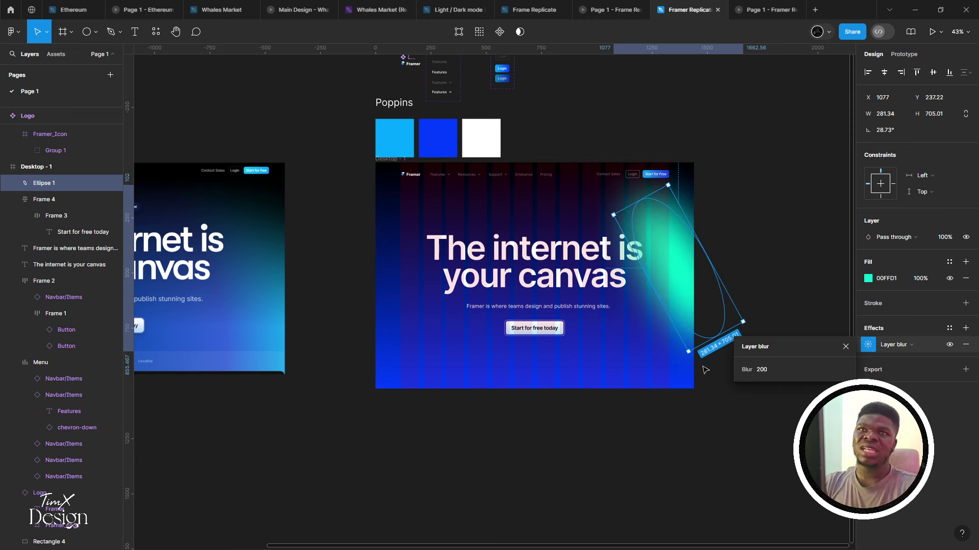
{"action": "key", "text": "Escape"}
{"action": "key", "text": "ctrl+alt+y"}
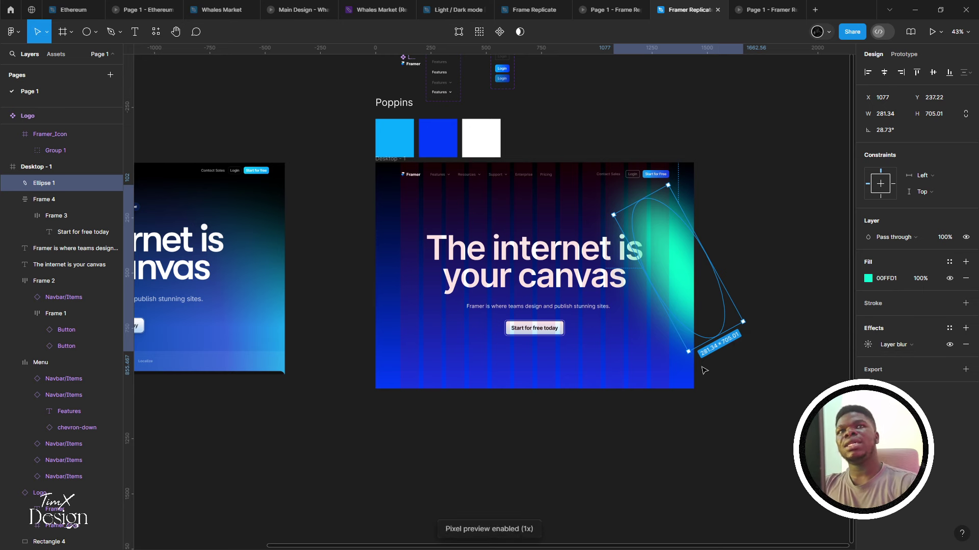
{"action": "key", "text": "ctrl+alt+y"}
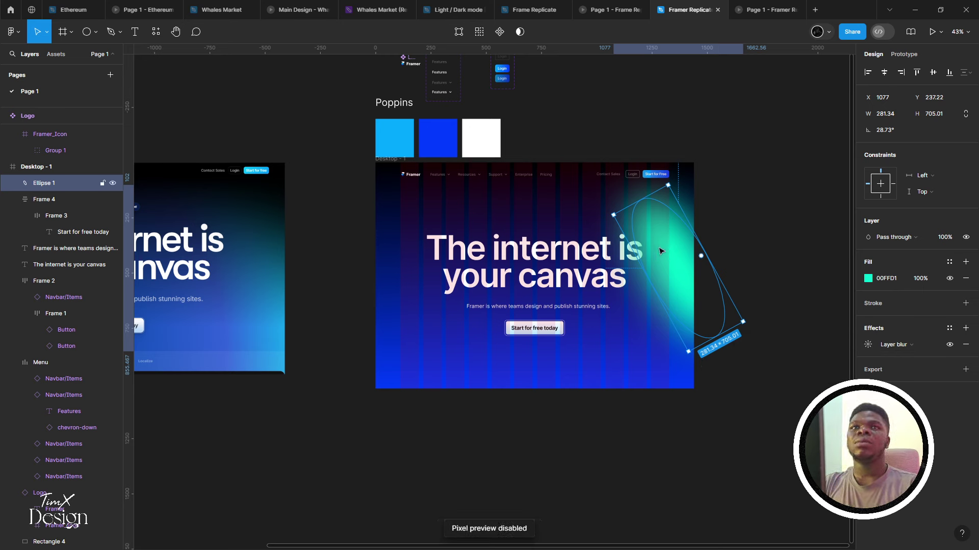
Send the blurred ellipse to the back of the Desktop - 1 frame, behind the gradient background rectangle
{"action": "key", "text": "ctrl+shift+bracketleft"}
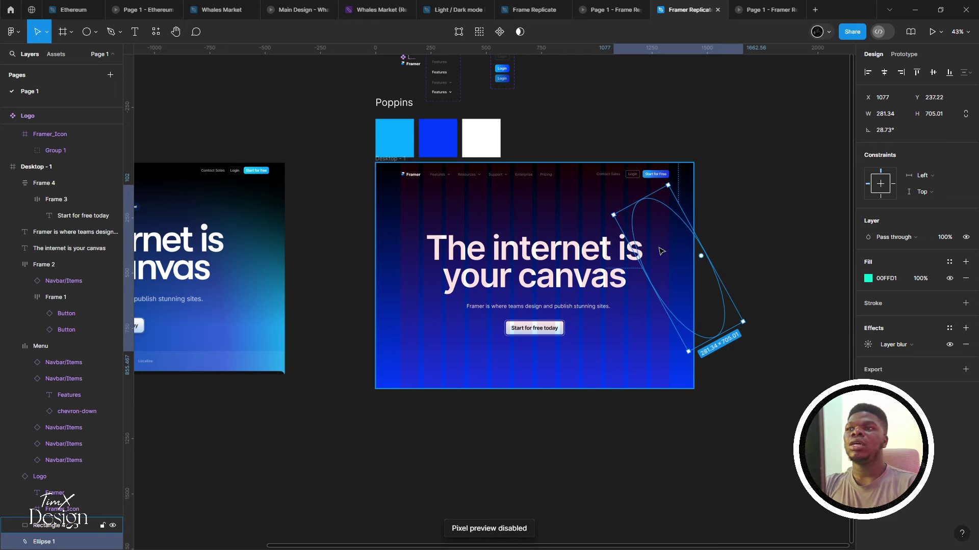
{"action": "key", "text": "ctrl+bracketright"}
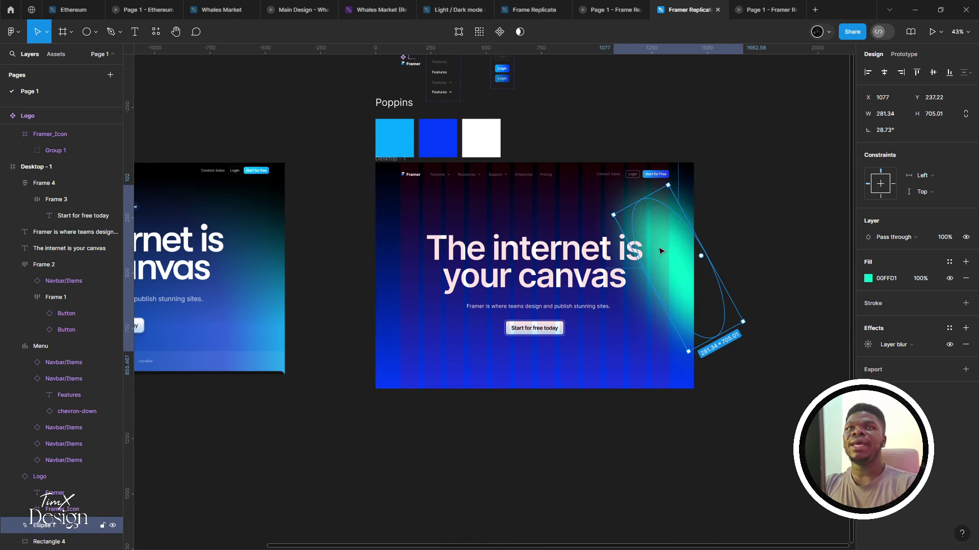
{"action": "key", "text": "ctrl+bracketleft"}
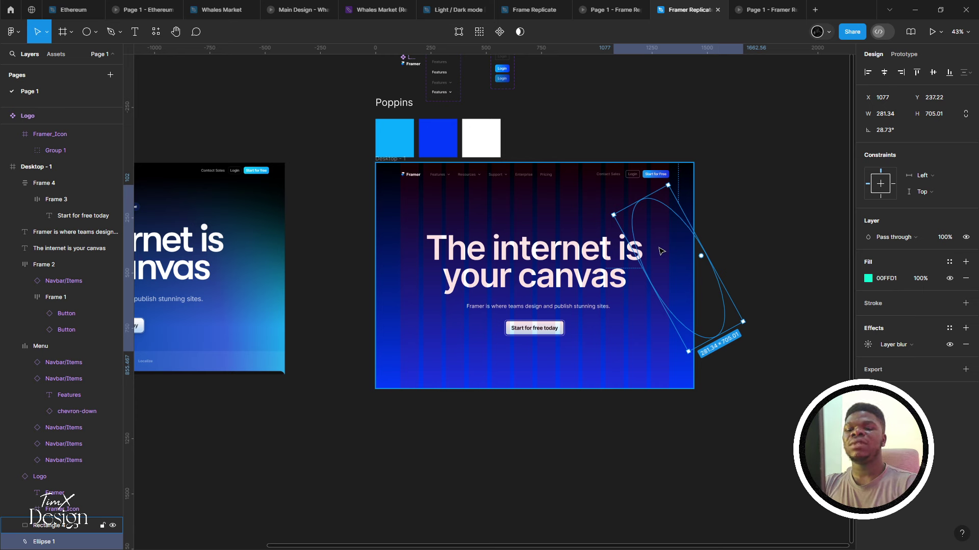
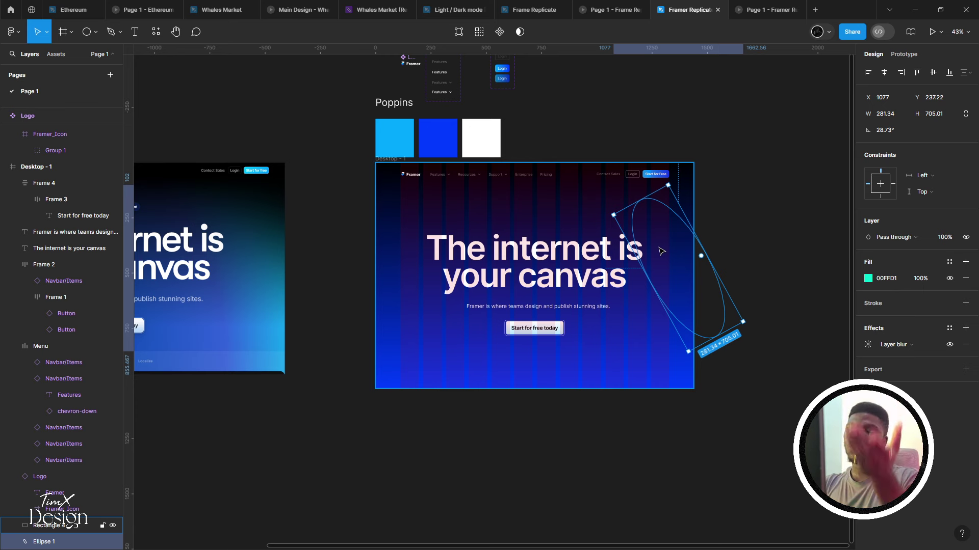
Bring the blurred green ellipse forward so it sits above the hero's blue gradient rectangle
{"action": "key", "text": "ctrl+bracketright"}
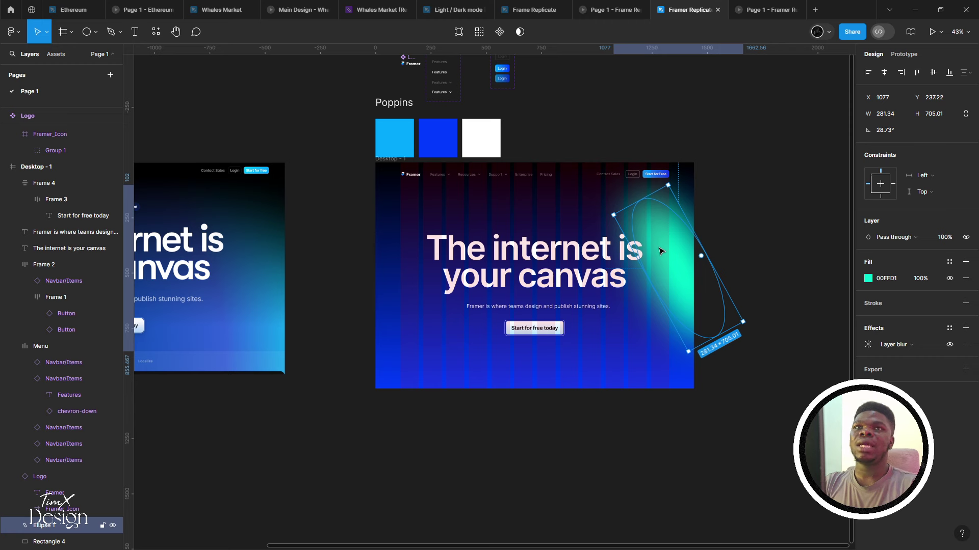
{"action": "scroll", "coordinate": [634, 257], "scroll_direction": "right", "scroll_amount": 2}
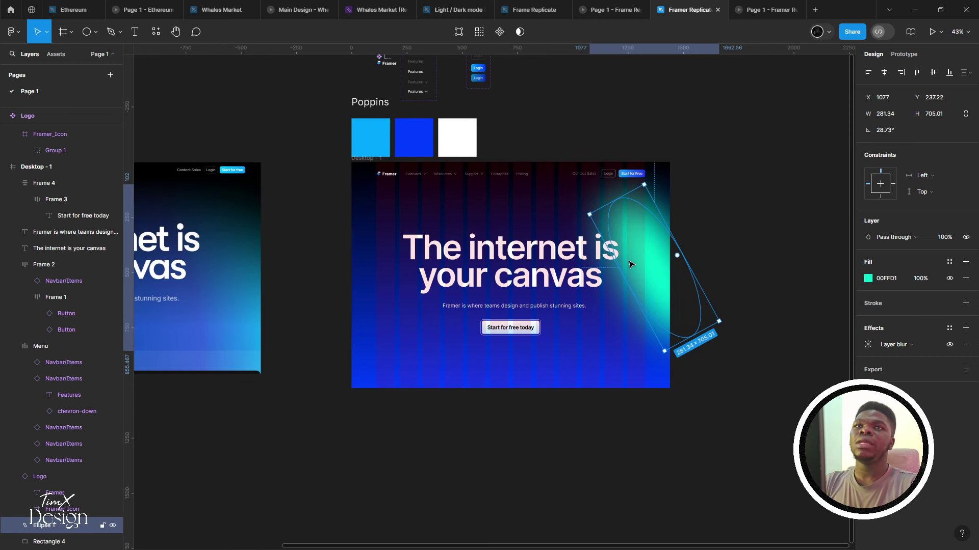
{"action": "scroll", "coordinate": [615, 321], "scroll_direction": "left", "scroll_amount": 2}
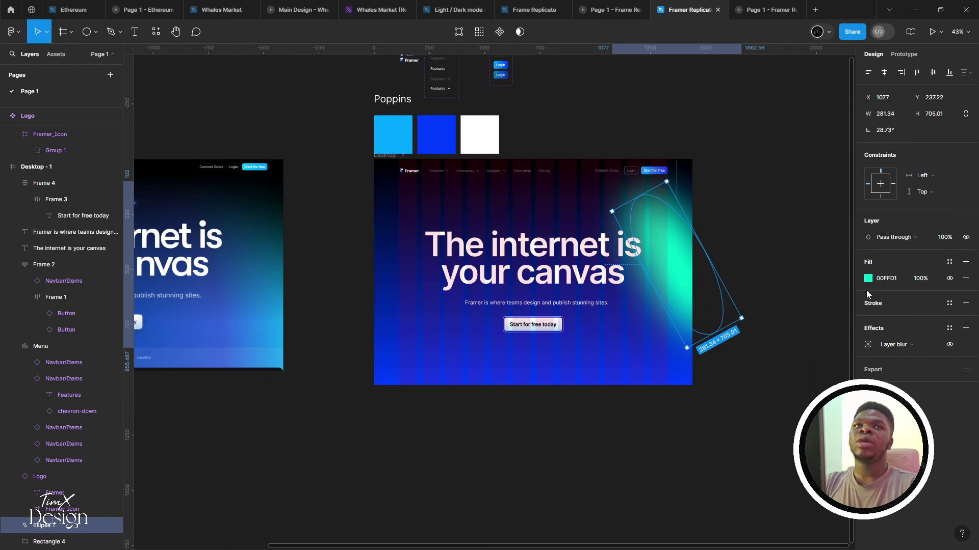
Lower the blurred ellipse's 00FFD1 fill opacity to 37%
{"action": "left_click", "coordinate": [868, 278]}
{"action": "left_click_drag", "start_coordinate": [849, 435], "coordinate": [792, 434]}
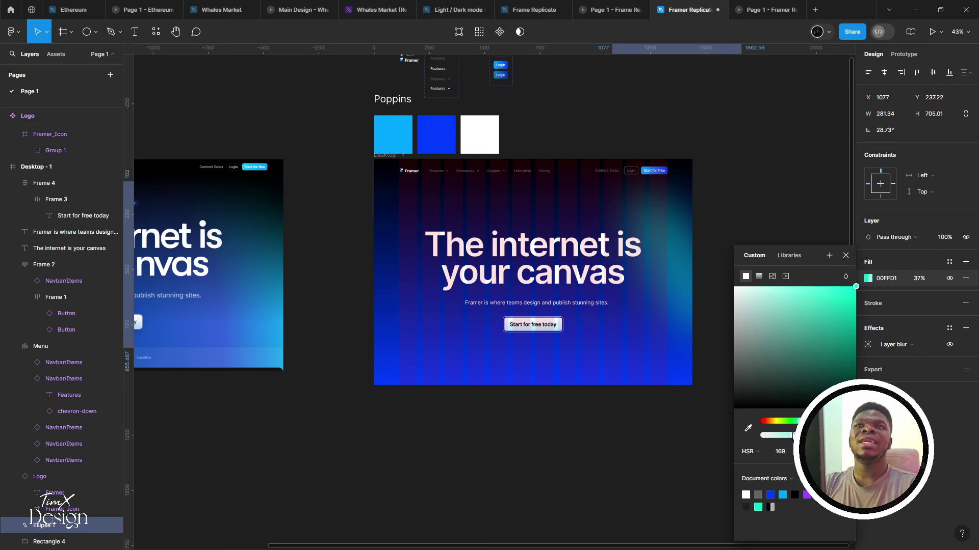
{"action": "left_click", "coordinate": [630, 444]}
{"action": "scroll", "coordinate": [643, 433], "scroll_direction": "down", "scroll_amount": 1}
{"action": "scroll", "coordinate": [642, 434], "scroll_direction": "left", "scroll_amount": 1}
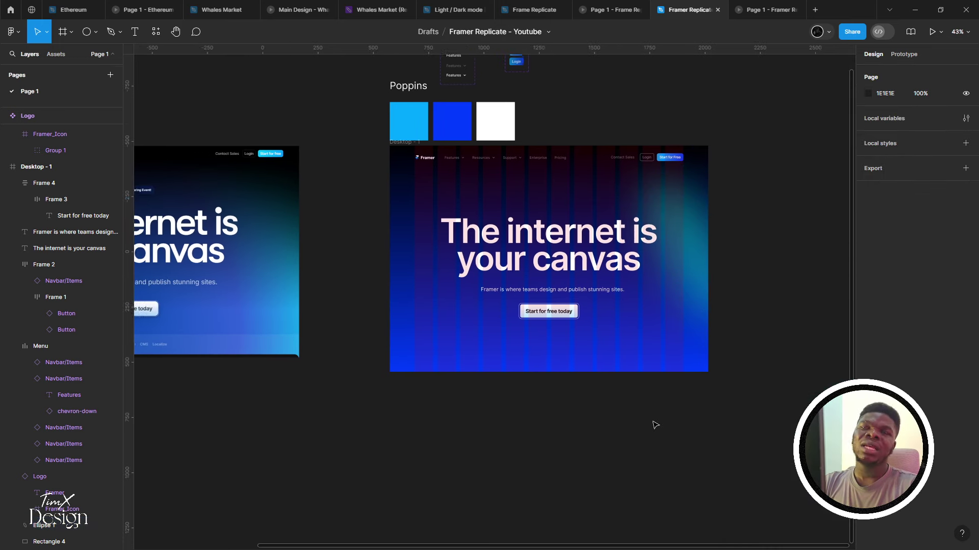
{"action": "scroll", "coordinate": [655, 425], "scroll_direction": "down", "scroll_amount": 3}
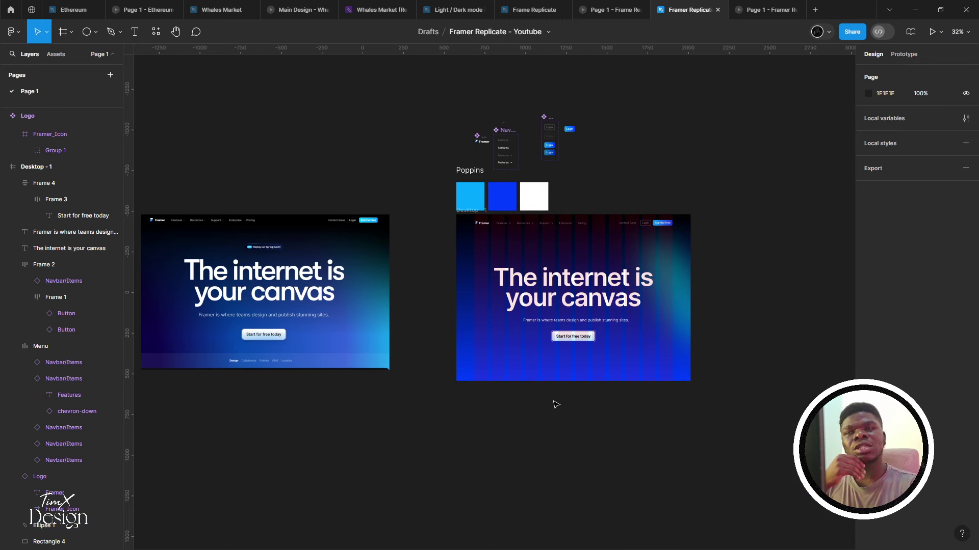
Move the blurred ellipse further out over the hero's right edge, to X 1107 and Y 275.22
{"action": "left_click", "coordinate": [661, 295]}
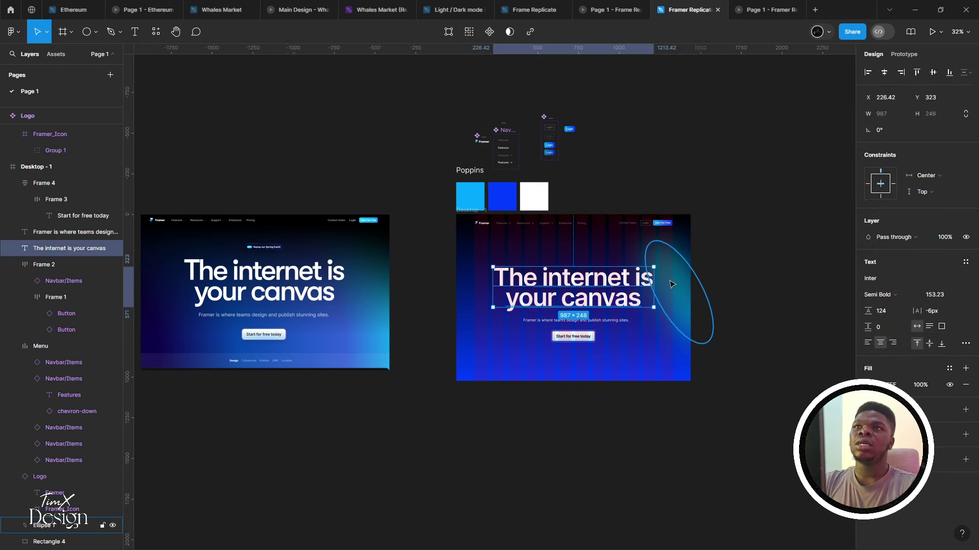
{"action": "scroll", "coordinate": [665, 281], "scroll_direction": "up", "scroll_amount": 3}
{"action": "left_click_drag", "start_coordinate": [688, 277], "coordinate": [780, 284]}
{"action": "scroll", "coordinate": [692, 288], "scroll_direction": "up", "scroll_amount": 1}
{"action": "scroll", "coordinate": [782, 283], "scroll_direction": "down", "scroll_amount": 4}
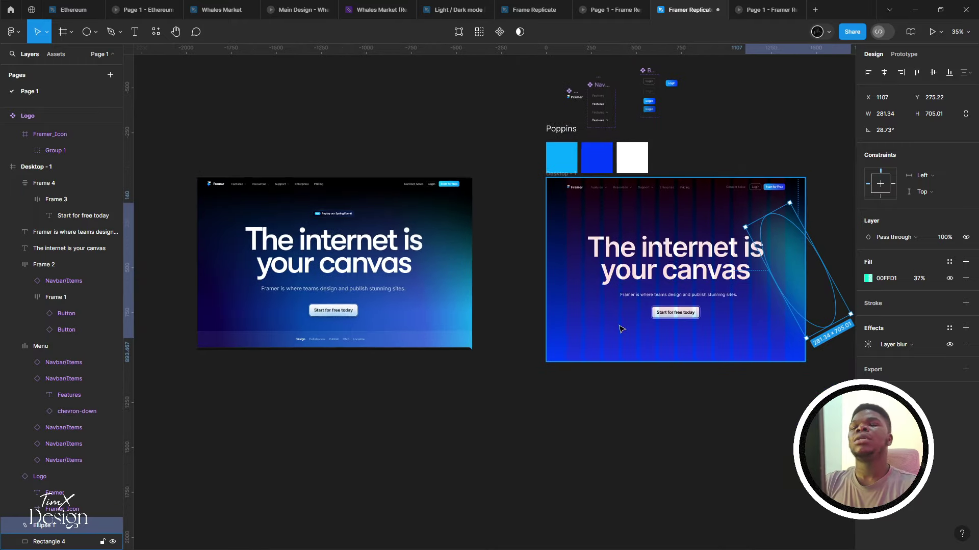
{"action": "scroll", "coordinate": [622, 329], "scroll_direction": "up", "scroll_amount": 1}
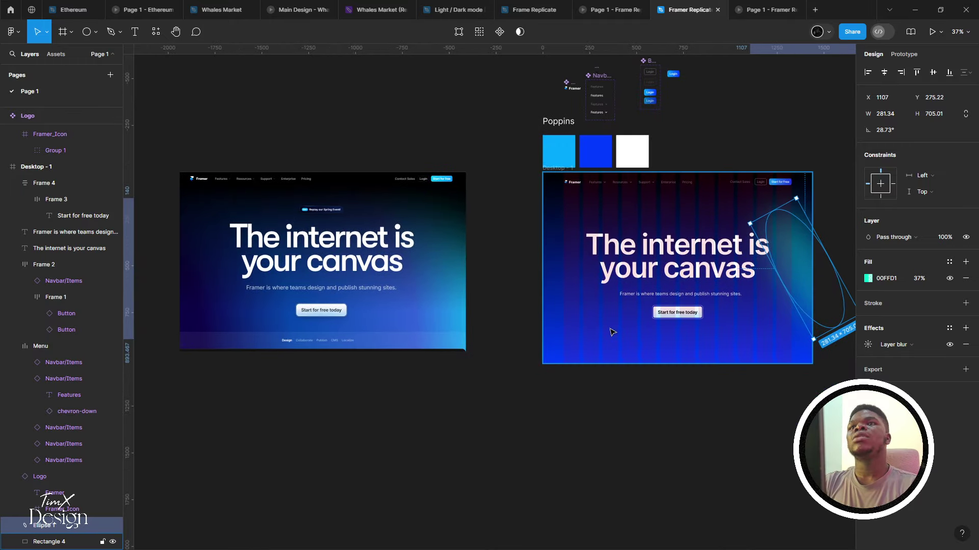
{"action": "left_click_drag", "start_coordinate": [612, 331], "coordinate": [601, 330]}
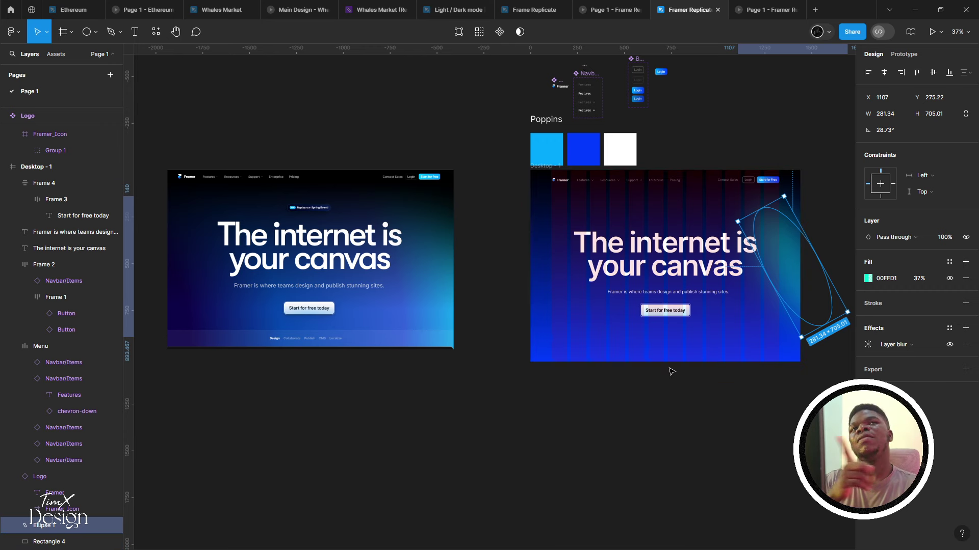
Examine the background gradient of the original Framer homepage in the browser, from the hero down to the customer logos
{"action": "left_click", "coordinate": [403, 320]}
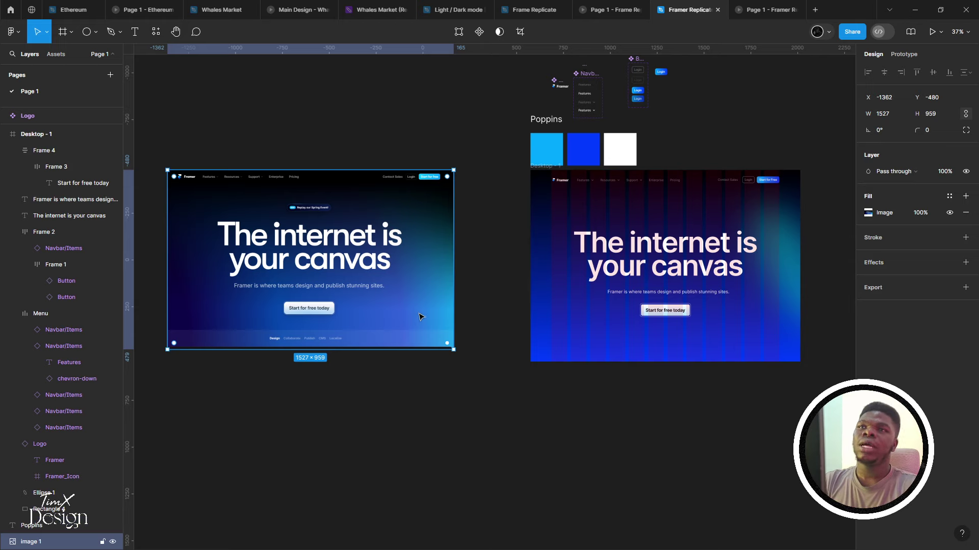
{"action": "scroll", "coordinate": [393, 300], "scroll_direction": "right", "scroll_amount": 1}
{"action": "scroll", "coordinate": [392, 299], "scroll_direction": "down", "scroll_amount": 2}
{"action": "scroll", "coordinate": [404, 300], "scroll_direction": "up", "scroll_amount": 1}
{"action": "key", "text": "alt"}
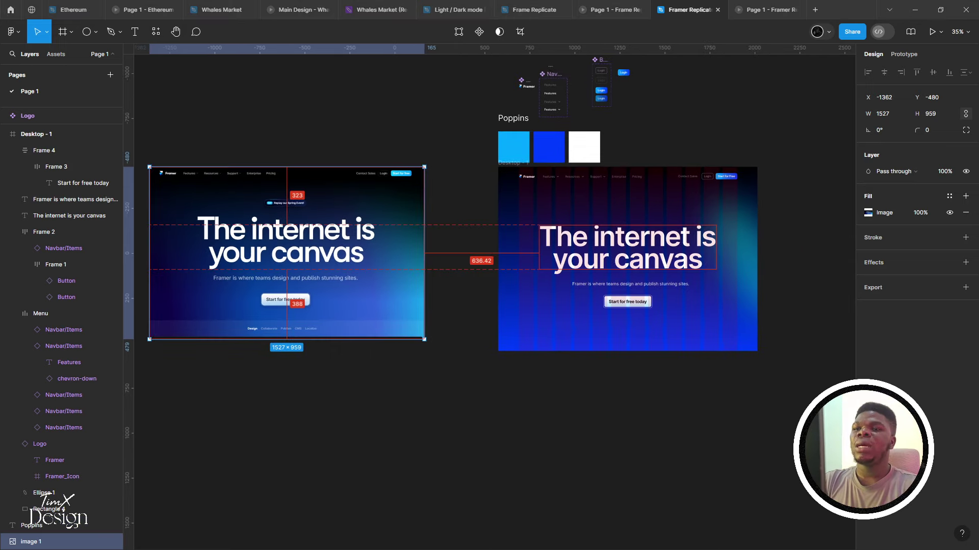
{"action": "key", "text": "alt+Tab"}
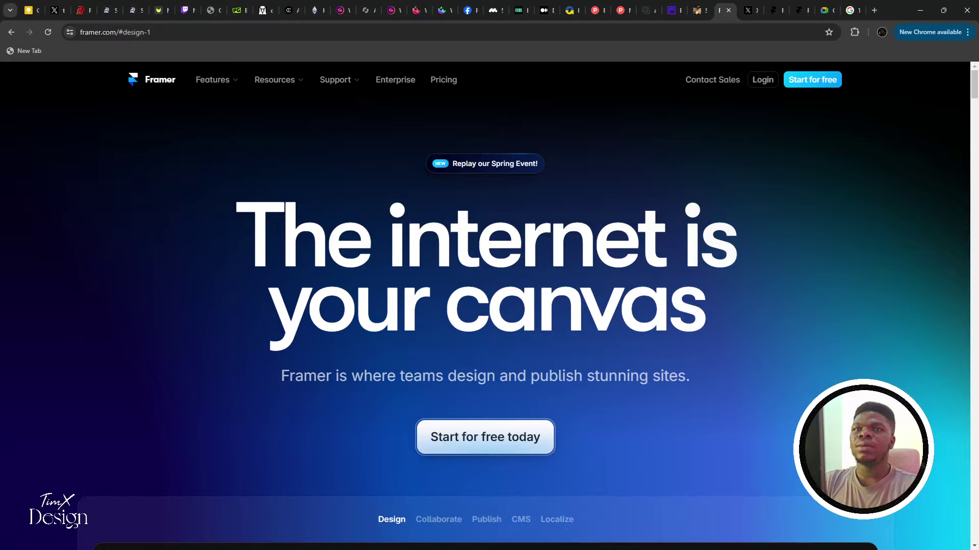
{"action": "scroll", "coordinate": [835, 172], "scroll_direction": "down", "scroll_amount": 8}
{"action": "scroll", "coordinate": [935, 457], "scroll_direction": "down", "scroll_amount": 3}
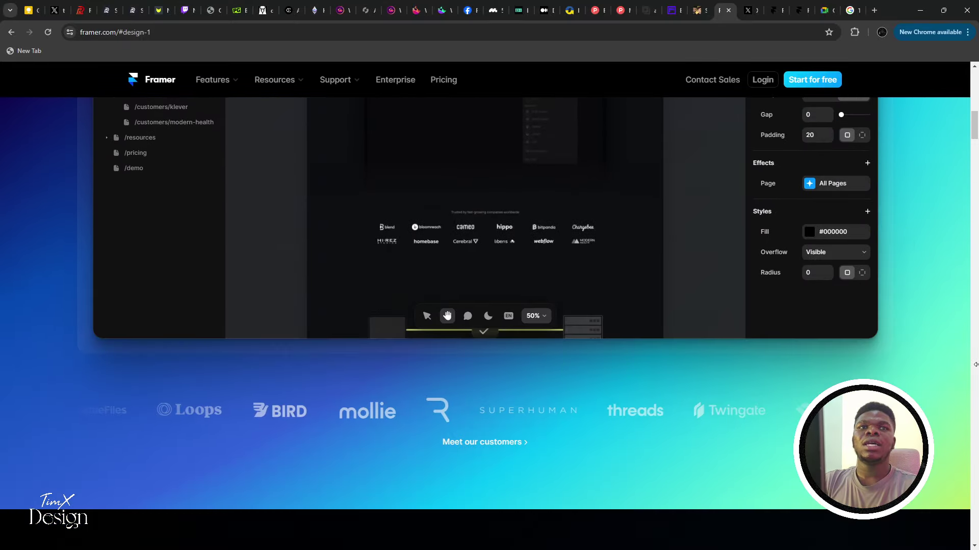
{"action": "scroll", "coordinate": [935, 457], "scroll_direction": "up", "scroll_amount": 1}
{"action": "scroll", "coordinate": [935, 457], "scroll_direction": "down", "scroll_amount": 2}
{"action": "scroll", "coordinate": [935, 457], "scroll_direction": "up", "scroll_amount": 10}
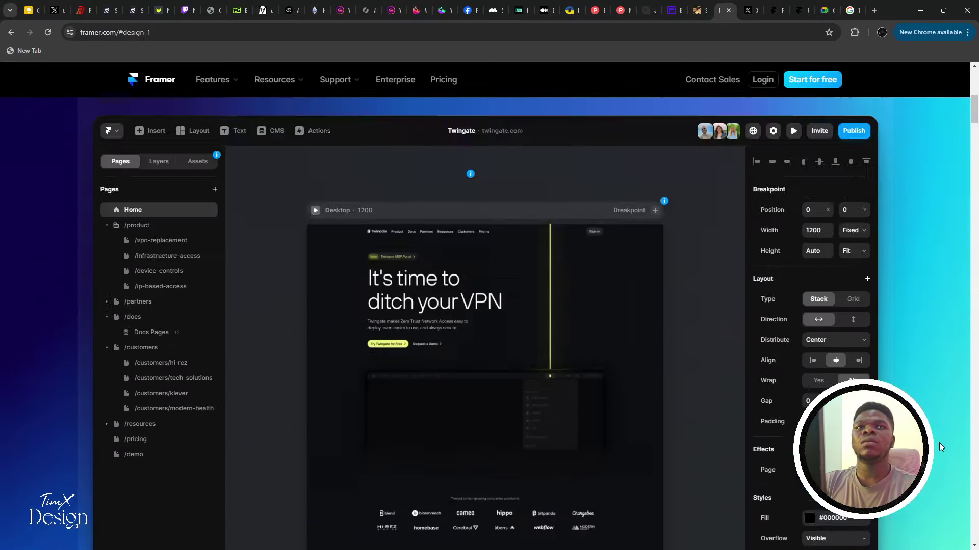
{"action": "scroll", "coordinate": [936, 443], "scroll_direction": "down", "scroll_amount": 6}
{"action": "scroll", "coordinate": [935, 439], "scroll_direction": "down", "scroll_amount": 3}
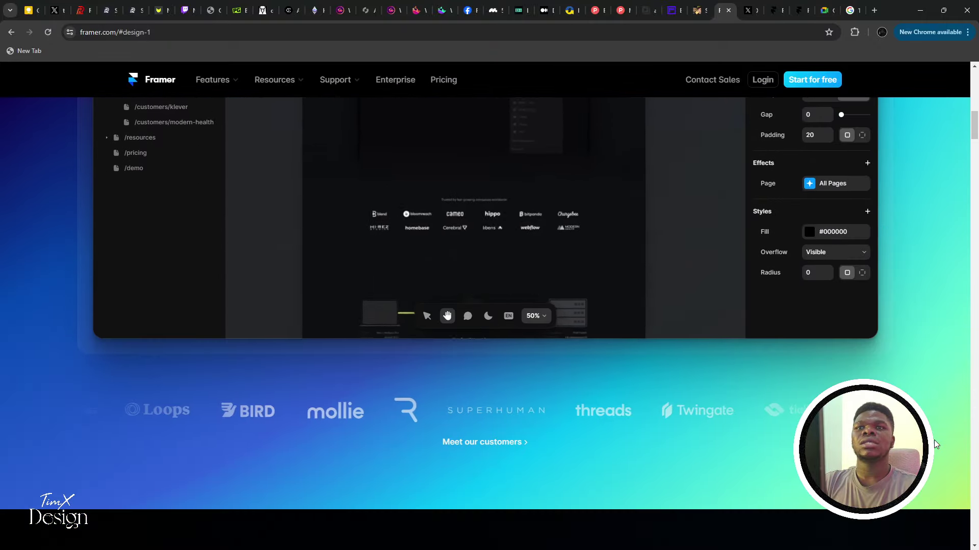
{"action": "scroll", "coordinate": [934, 439], "scroll_direction": "up", "scroll_amount": 5}
{"action": "scroll", "coordinate": [934, 440], "scroll_direction": "down", "scroll_amount": 5}
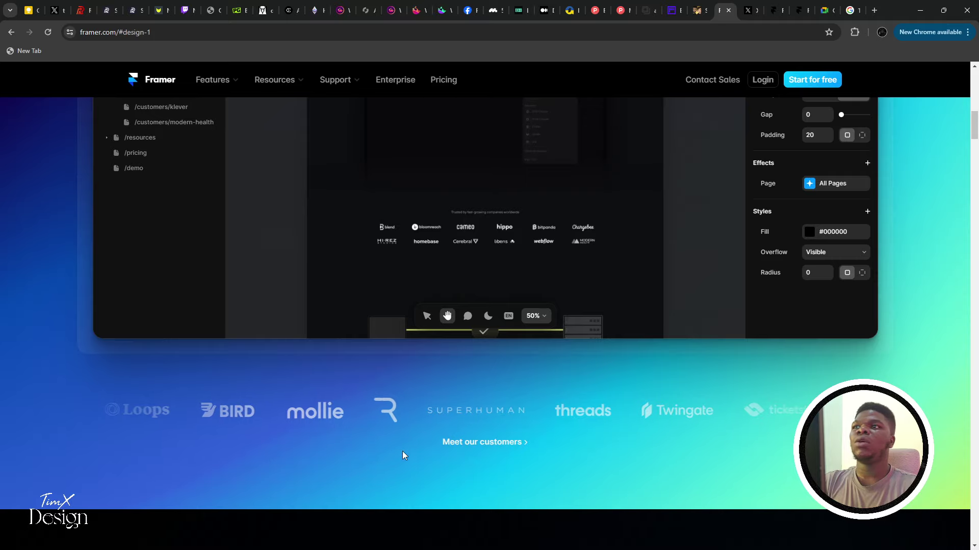
{"action": "scroll", "coordinate": [402, 457], "scroll_direction": "up", "scroll_amount": 5}
{"action": "scroll", "coordinate": [415, 445], "scroll_direction": "down", "scroll_amount": 6}
{"action": "scroll", "coordinate": [376, 441], "scroll_direction": "up", "scroll_amount": 10}
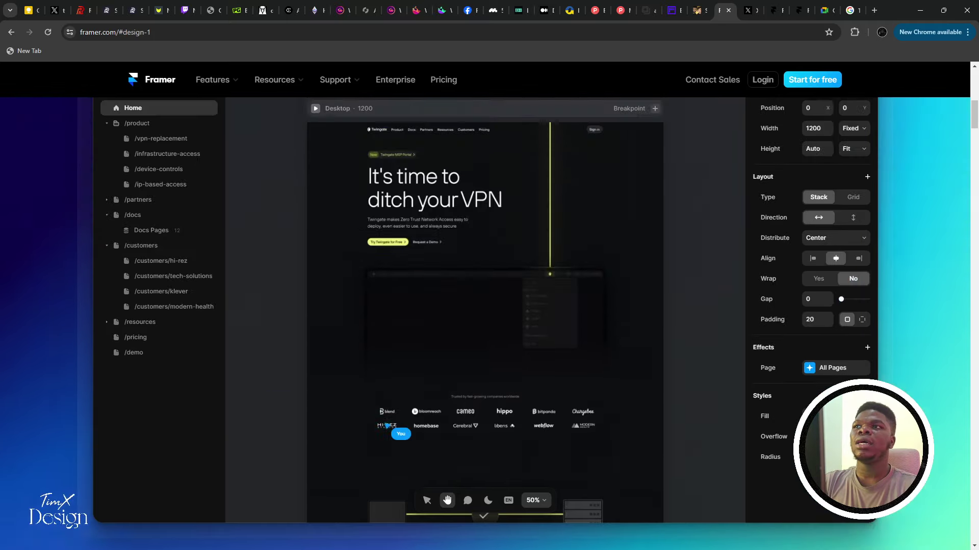
{"action": "scroll", "coordinate": [377, 441], "scroll_direction": "down", "scroll_amount": 6}
{"action": "scroll", "coordinate": [377, 441], "scroll_direction": "down", "scroll_amount": 4}
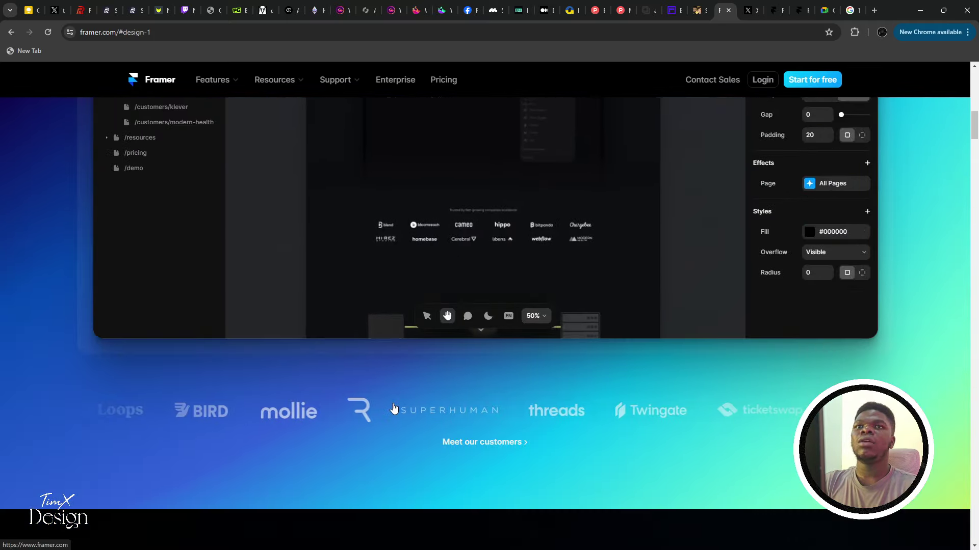
{"action": "scroll", "coordinate": [376, 442], "scroll_direction": "up", "scroll_amount": 6}
{"action": "scroll", "coordinate": [485, 385], "scroll_direction": "up", "scroll_amount": 8}
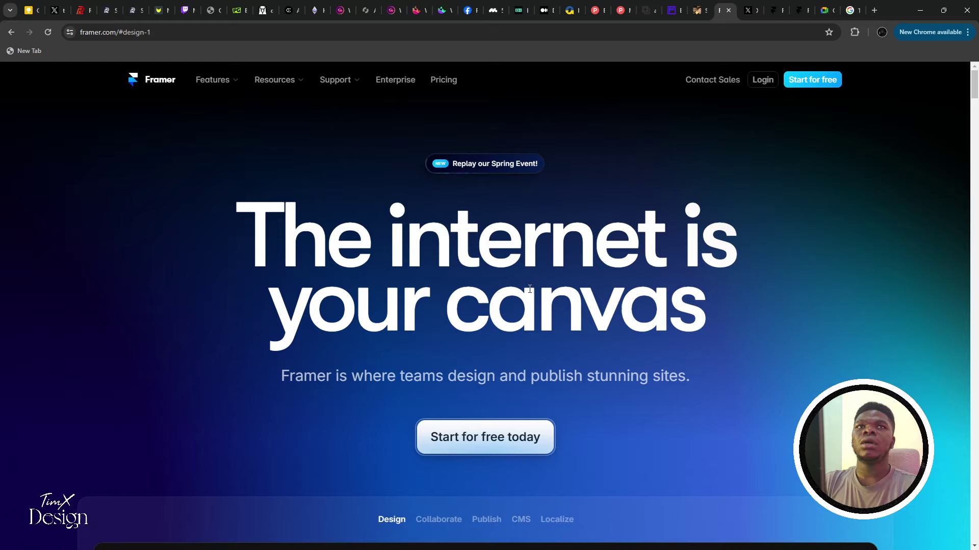
Switch back to Figma and duplicate the blurred ellipse, placing the copy at the hero's lower right corner
{"action": "key", "text": "alt+Tab"}
{"action": "left_click_drag", "start_coordinate": [573, 267], "coordinate": [559, 339]}
{"action": "scroll", "coordinate": [645, 344], "scroll_direction": "up", "scroll_amount": 2}
{"action": "left_click", "coordinate": [759, 291]}
{"action": "left_click_drag", "start_coordinate": [759, 291], "coordinate": [725, 418]}
{"action": "left_click_drag", "start_coordinate": [608, 418], "coordinate": [569, 365]}
{"action": "left_click", "coordinate": [413, 139]}
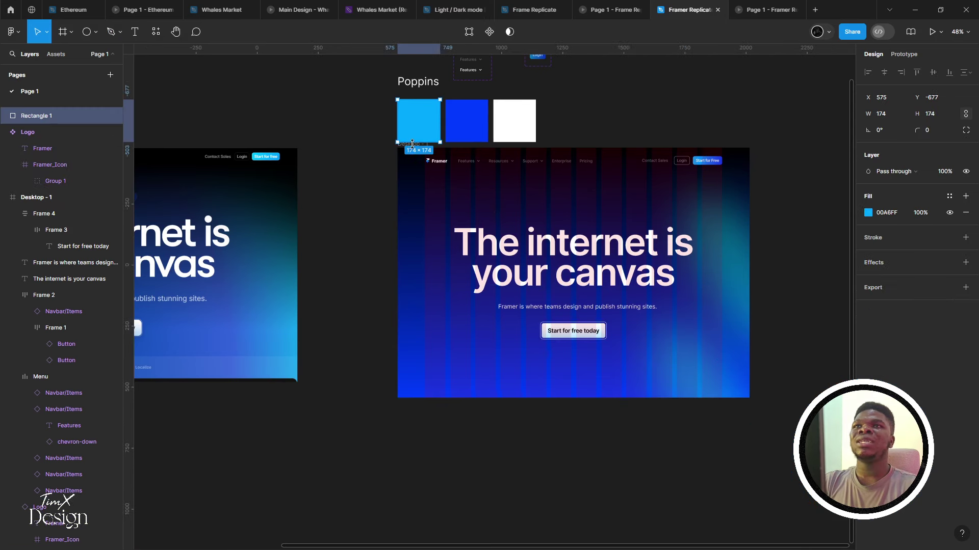
{"action": "left_click", "coordinate": [379, 152]}
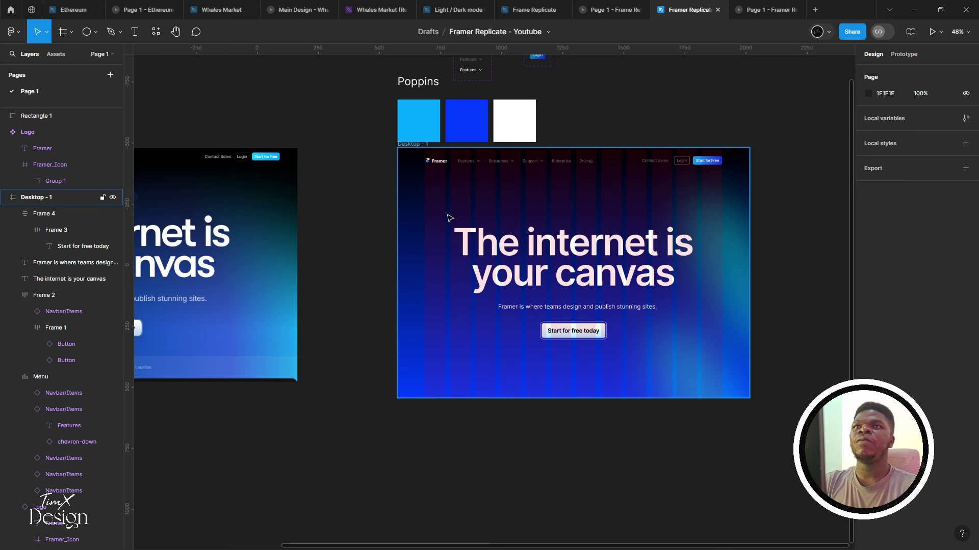
{"action": "left_click", "coordinate": [450, 219]}
{"action": "left_click_drag", "start_coordinate": [483, 396], "coordinate": [574, 396]}
{"action": "left_click", "coordinate": [795, 405]}
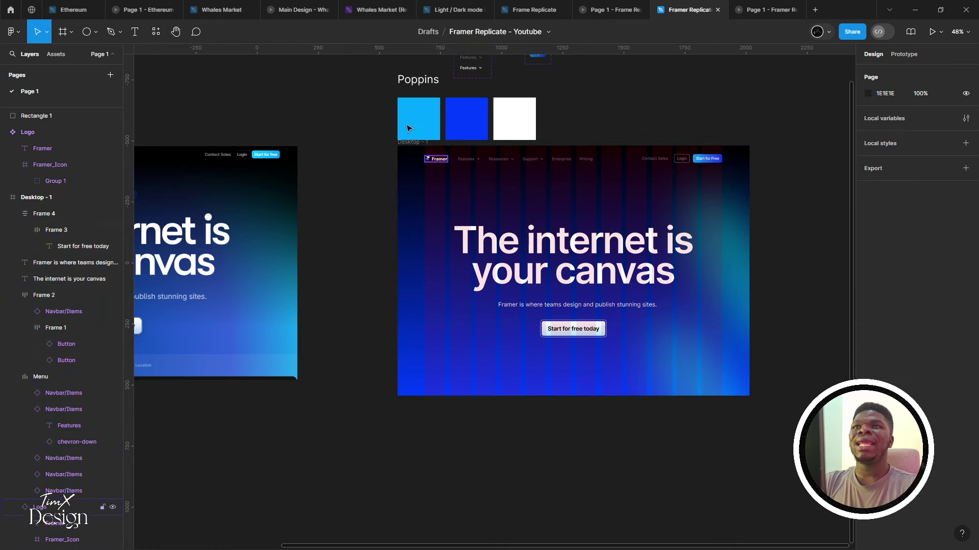
{"action": "left_click", "coordinate": [408, 143]}
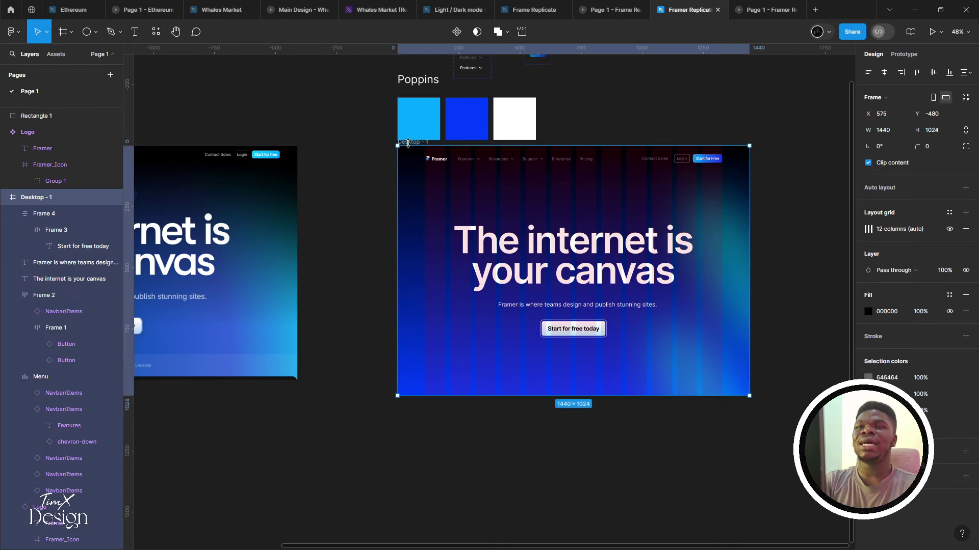
{"action": "key", "text": "Return"}
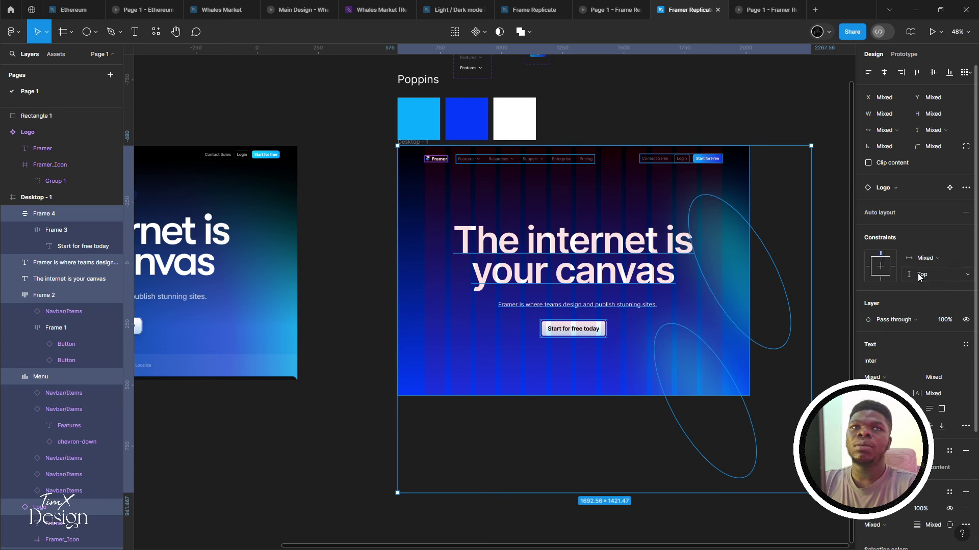
{"action": "left_click", "coordinate": [377, 143]}
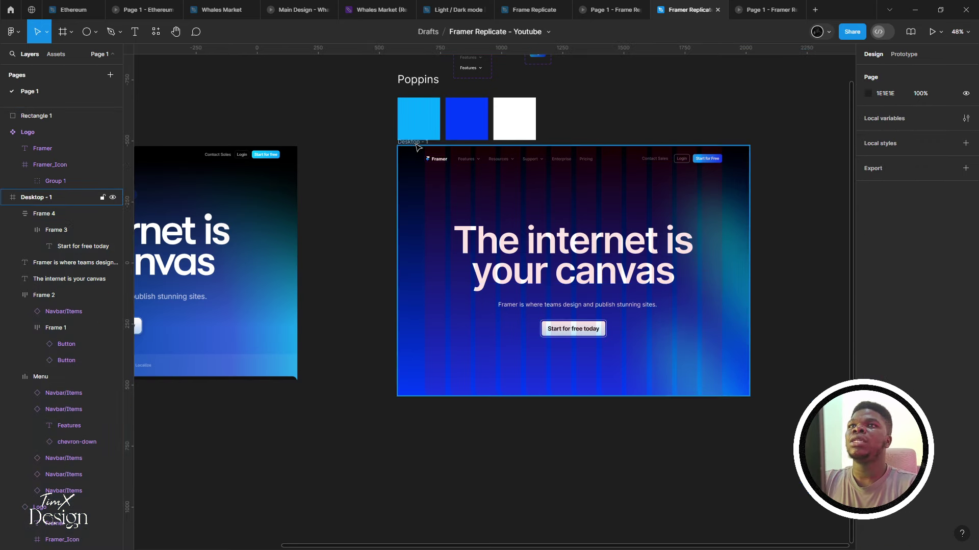
Extend the Desktop - 1 frame downward to a height of 2300
{"action": "left_click", "coordinate": [414, 143]}
{"action": "scroll", "coordinate": [527, 396], "scroll_direction": "down", "scroll_amount": 2}
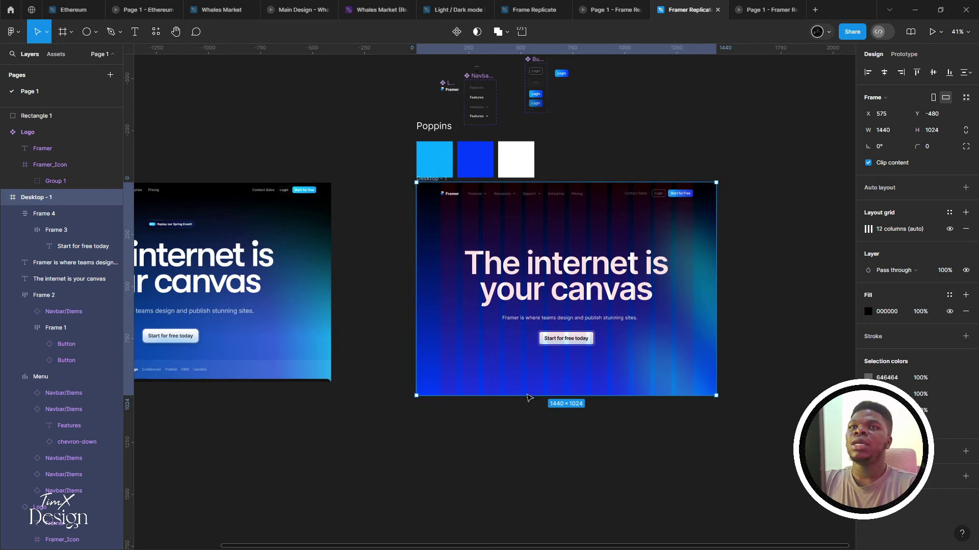
{"action": "left_click_drag", "start_coordinate": [561, 497], "coordinate": [573, 518]}
{"action": "scroll", "coordinate": [568, 482], "scroll_direction": "up", "scroll_amount": 2}
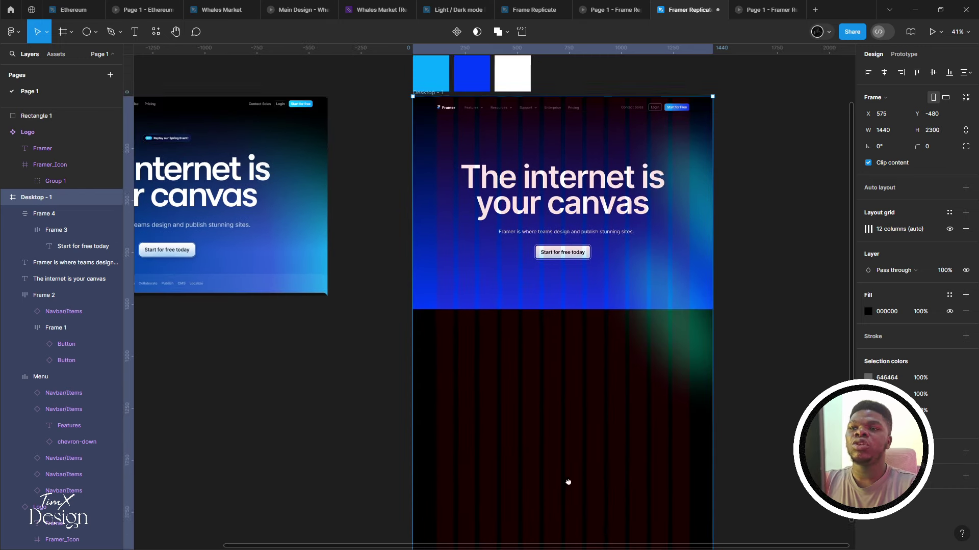
{"action": "scroll", "coordinate": [608, 407], "scroll_direction": "up", "scroll_amount": 1}
{"action": "scroll", "coordinate": [653, 378], "scroll_direction": "up", "scroll_amount": 2}
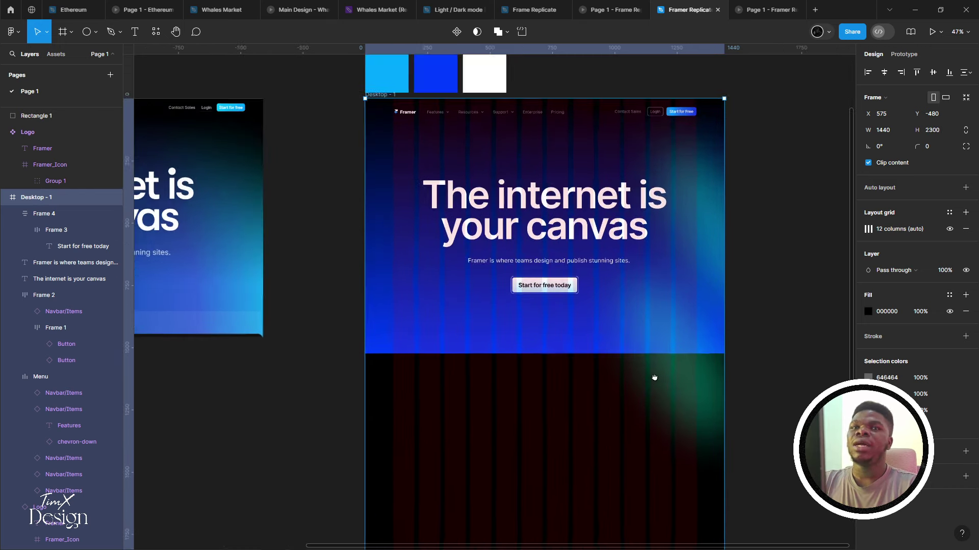
Move the lower blurred ellipse up and to the right, to X 1021 and Y 609.22
{"action": "left_click_drag", "start_coordinate": [676, 421], "coordinate": [700, 372]}
{"action": "scroll", "coordinate": [680, 407], "scroll_direction": "down", "scroll_amount": 3}
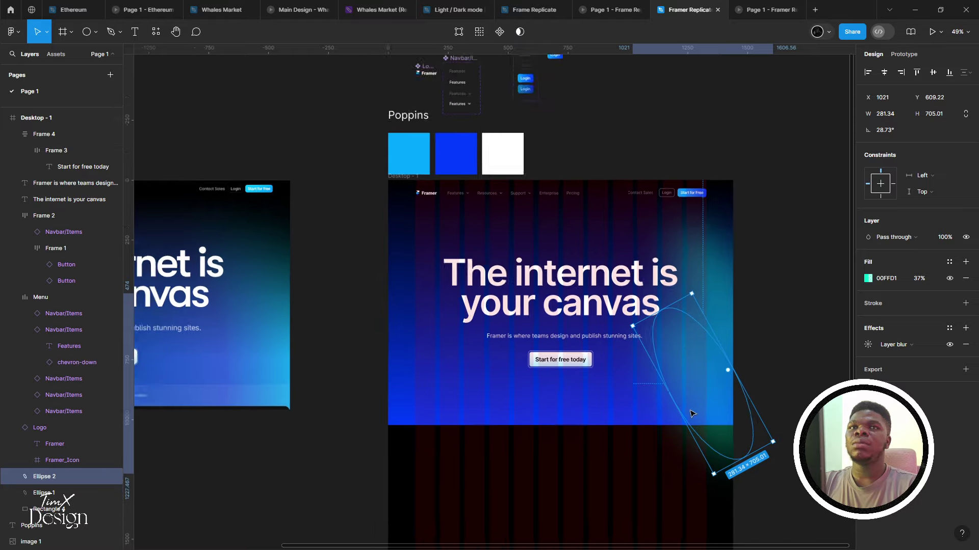
{"action": "scroll", "coordinate": [644, 412], "scroll_direction": "up", "scroll_amount": 1}
{"action": "left_click_drag", "start_coordinate": [620, 411], "coordinate": [627, 433]}
{"action": "scroll", "coordinate": [596, 387], "scroll_direction": "up", "scroll_amount": 1}
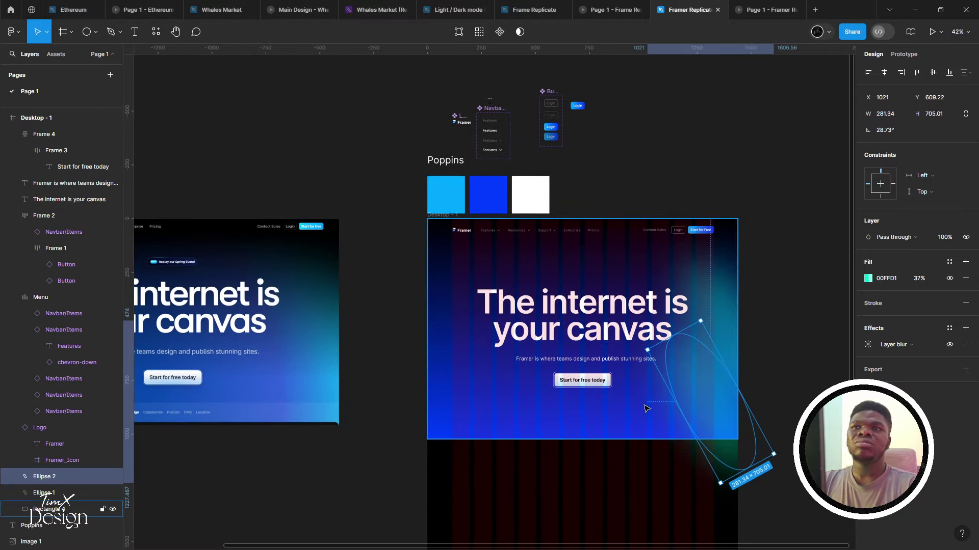
Wrap the two blurred ellipses and the gradient rectangle together in a new frame
{"action": "left_click", "coordinate": [732, 334], "text": "shift"}
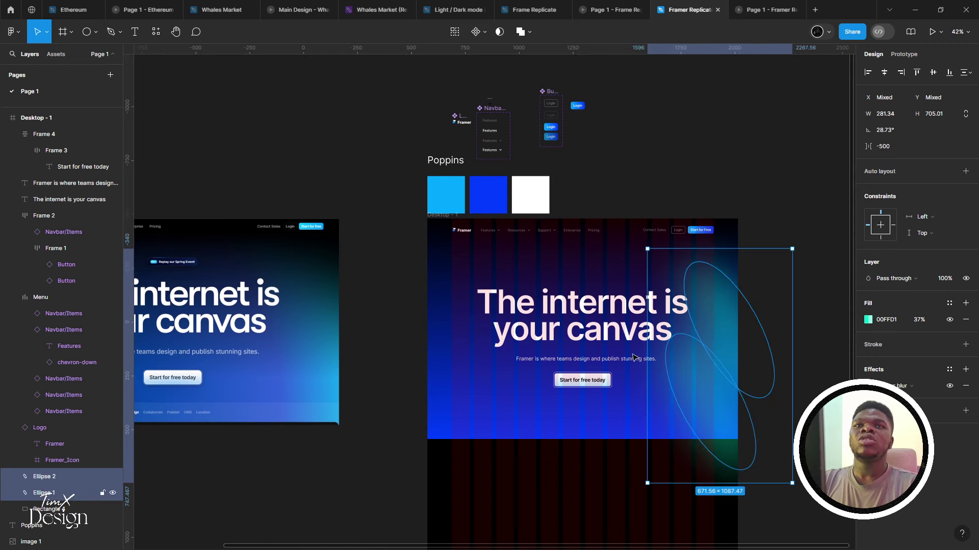
{"action": "left_click", "coordinate": [459, 406], "text": "shift"}
{"action": "key", "text": "ctrl+g"}
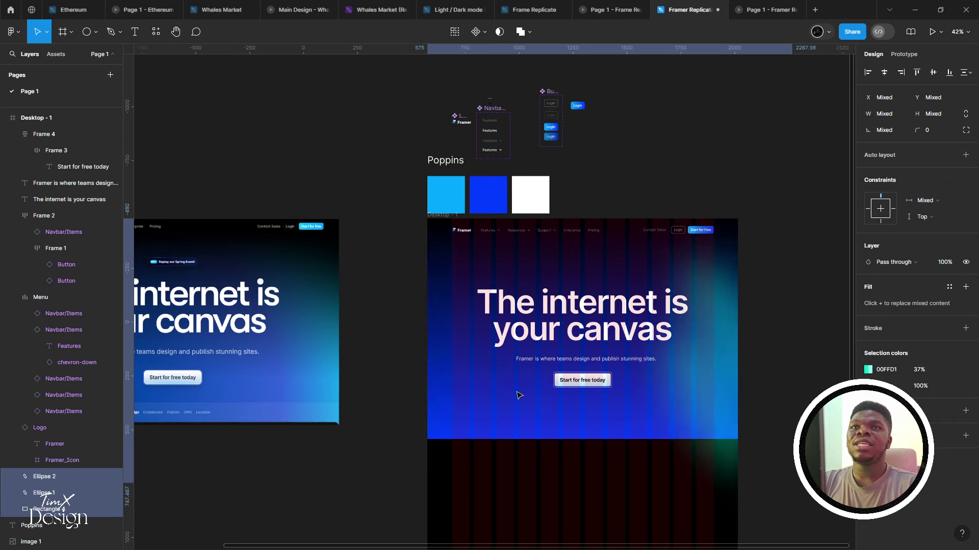
{"action": "right_click", "coordinate": [512, 411]}
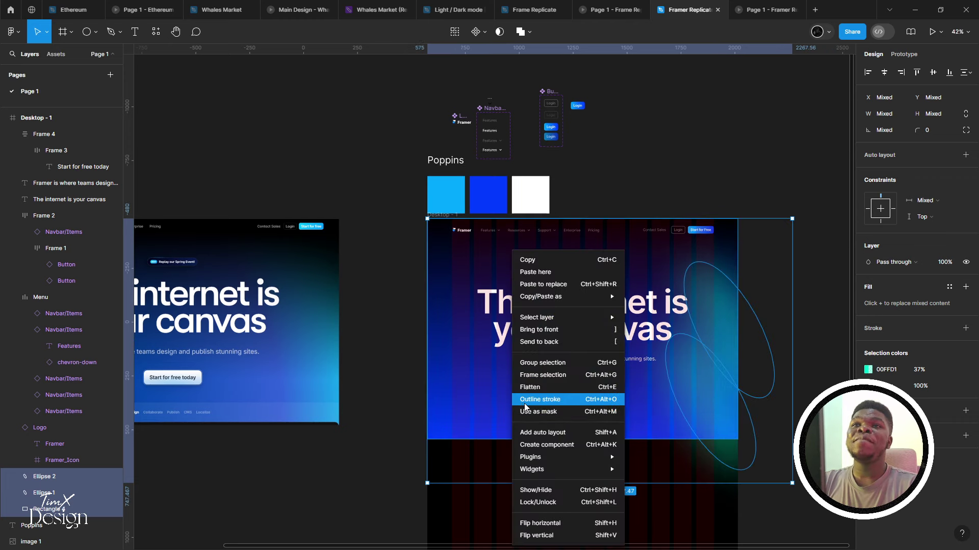
{"action": "left_click", "coordinate": [540, 377]}
{"action": "left_click_drag", "start_coordinate": [508, 444], "coordinate": [504, 441]}
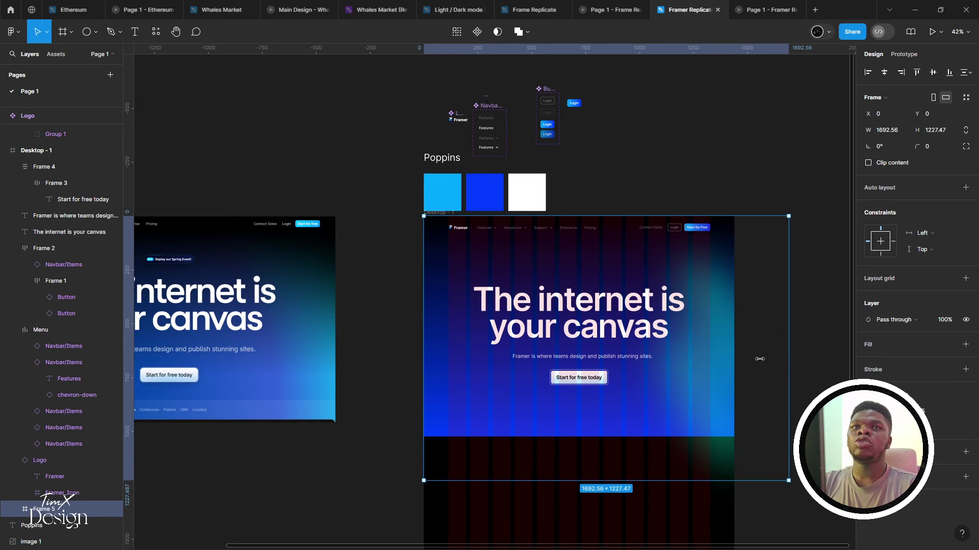
Narrow the new background frame to a width of 1440 so its edge aligns with the Desktop - 1 frame
{"action": "key", "text": "Return"}
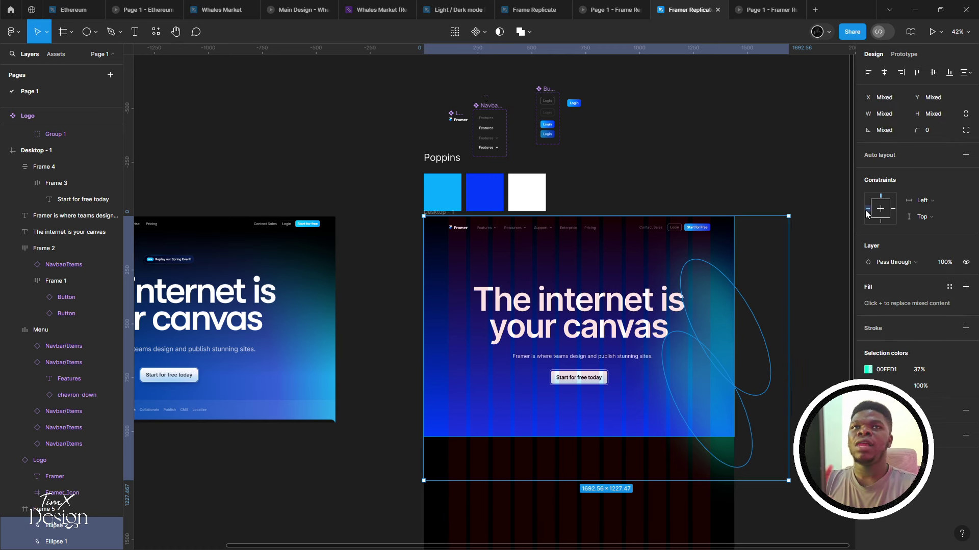
{"action": "left_click", "coordinate": [826, 230]}
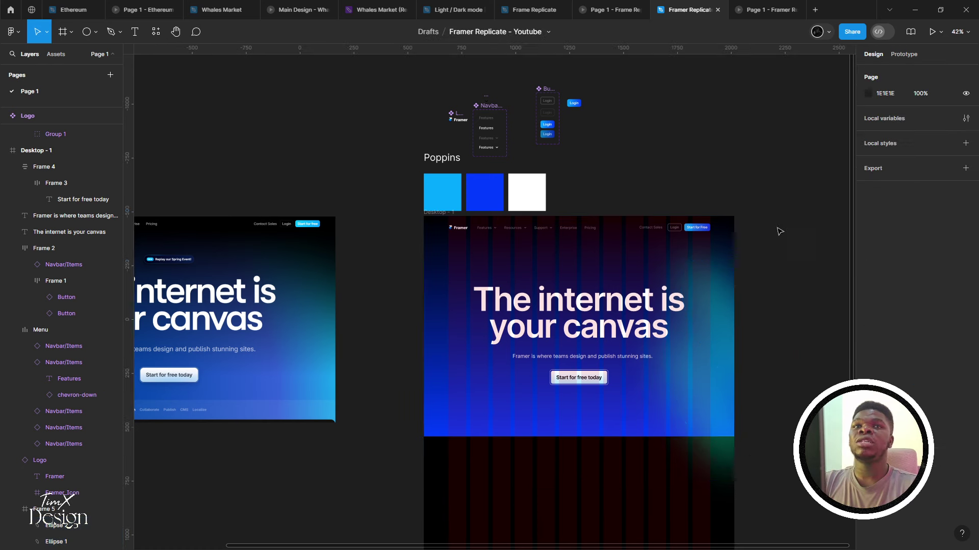
{"action": "left_click", "coordinate": [770, 289]}
{"action": "left_click_drag", "start_coordinate": [791, 285], "coordinate": [733, 275]}
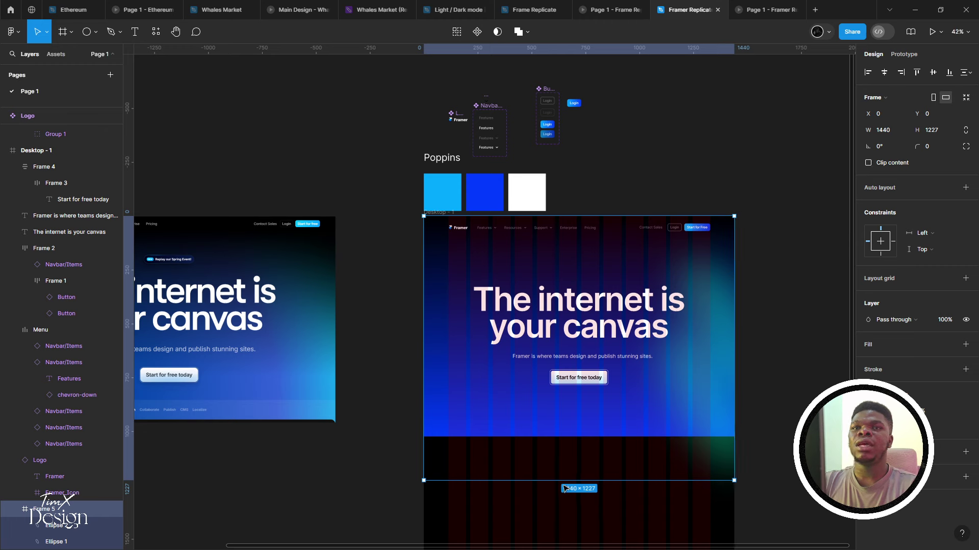
Shorten the background frame to a height of 1024 and clip its content
{"action": "key", "text": "Return"}
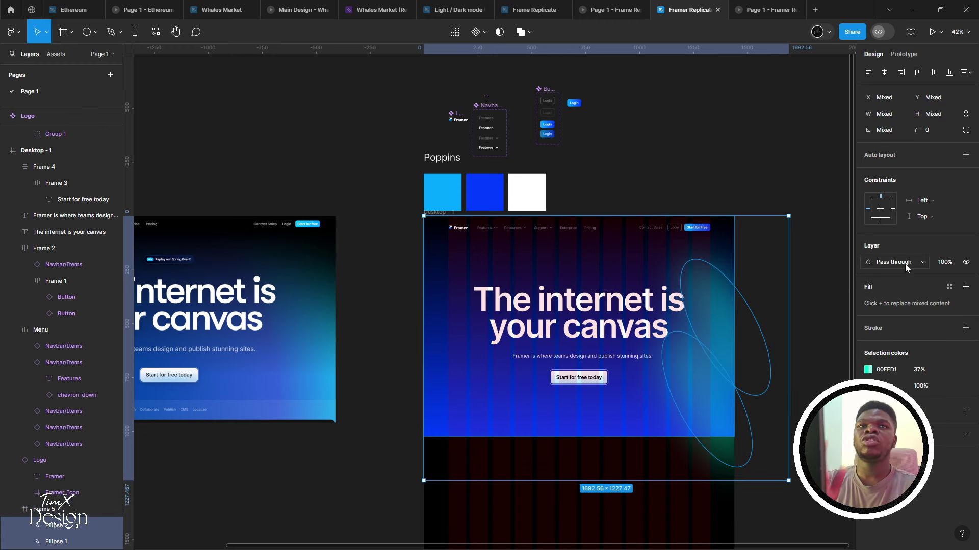
{"action": "key", "text": "shift+Return"}
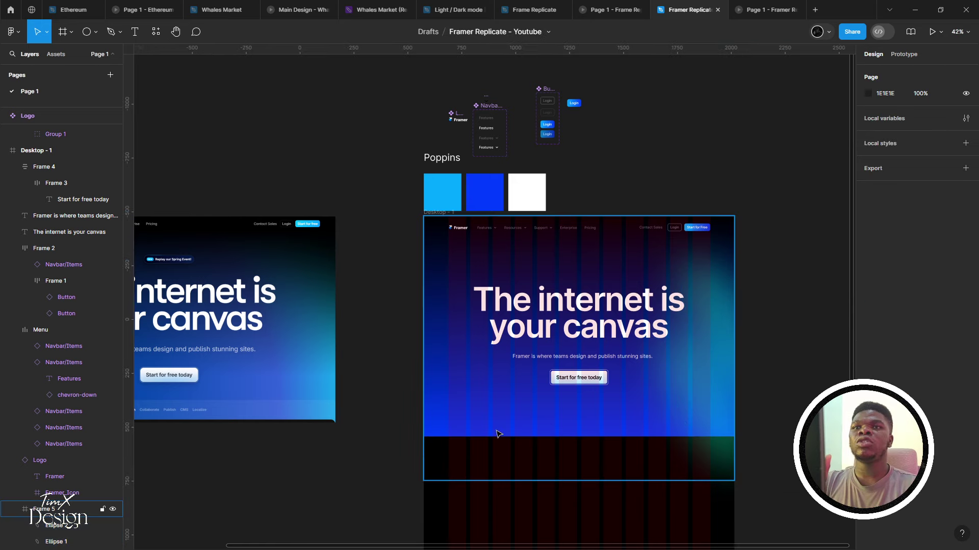
{"action": "left_click_drag", "start_coordinate": [509, 478], "coordinate": [507, 438]}
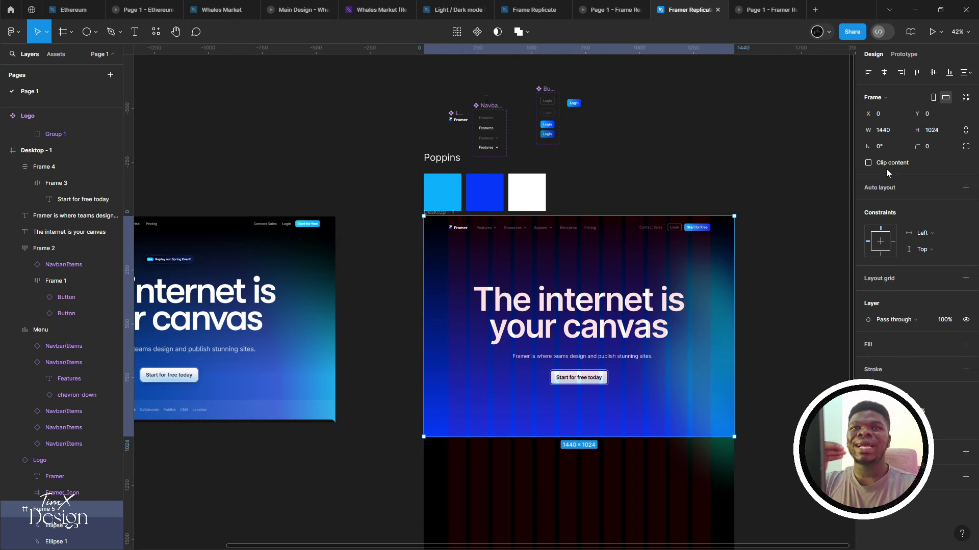
{"action": "left_click", "coordinate": [871, 163]}
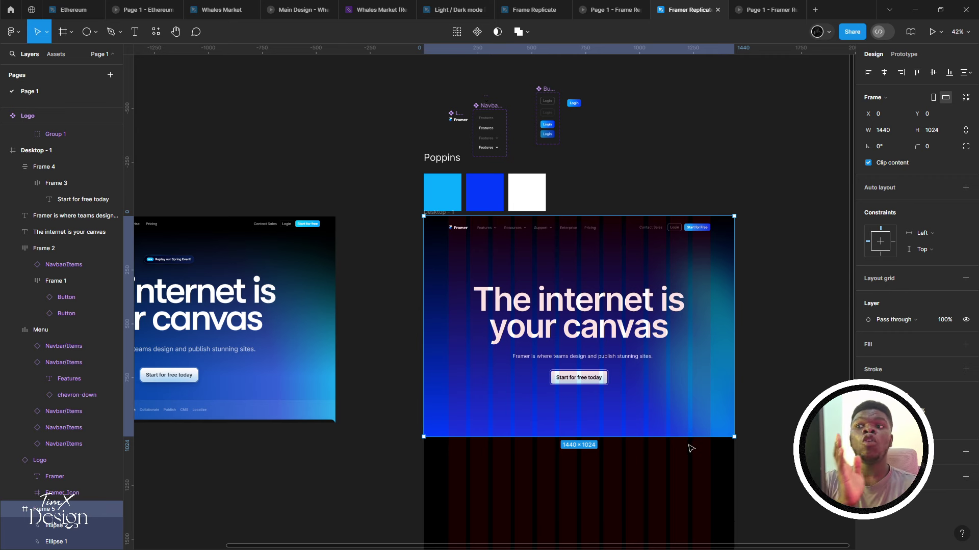
Extend the background frame downward to a height of 1270 and check it in the prototype preview
{"action": "left_click_drag", "start_coordinate": [678, 438], "coordinate": [683, 487]}
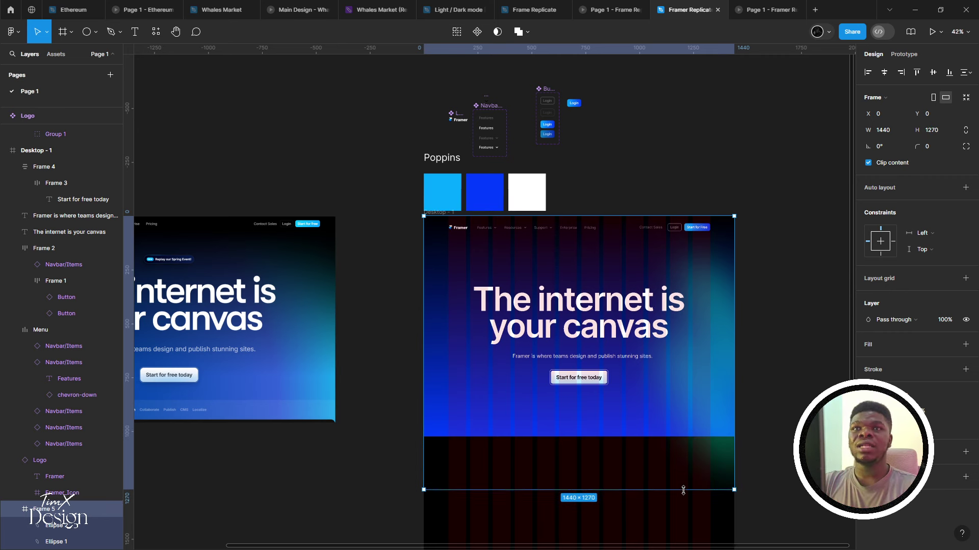
{"action": "key", "text": "ctrl+alt+Return"}
{"action": "scroll", "coordinate": [561, 328], "scroll_direction": "down", "scroll_amount": 4}
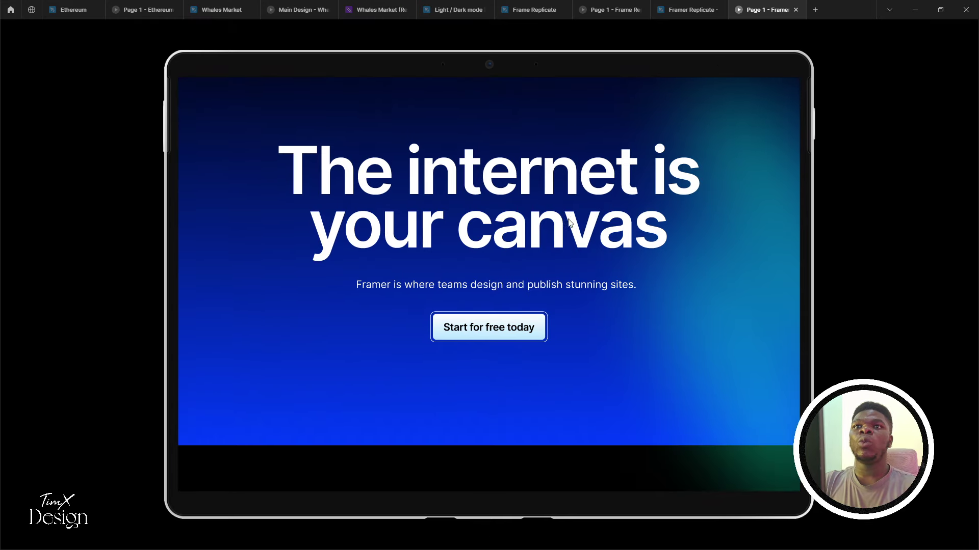
{"action": "scroll", "coordinate": [576, 171], "scroll_direction": "up", "scroll_amount": 4}
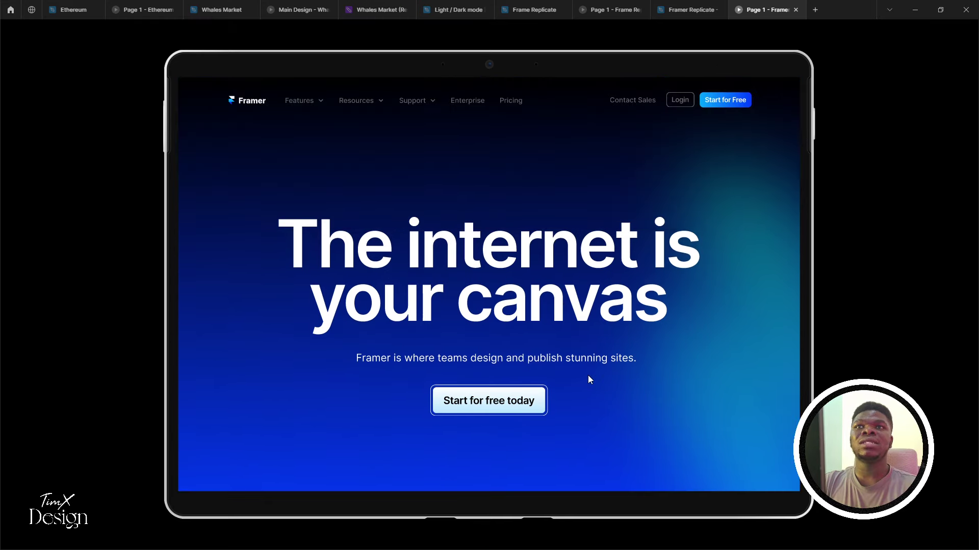
{"action": "left_click", "coordinate": [688, 10]}
Stretch the gradient rectangle downward and extend the background frame to a height of 1374
{"action": "left_click_drag", "start_coordinate": [471, 486], "coordinate": [503, 517]}
{"action": "scroll", "coordinate": [489, 418], "scroll_direction": "down", "scroll_amount": 3}
{"action": "left_click", "coordinate": [470, 474]}
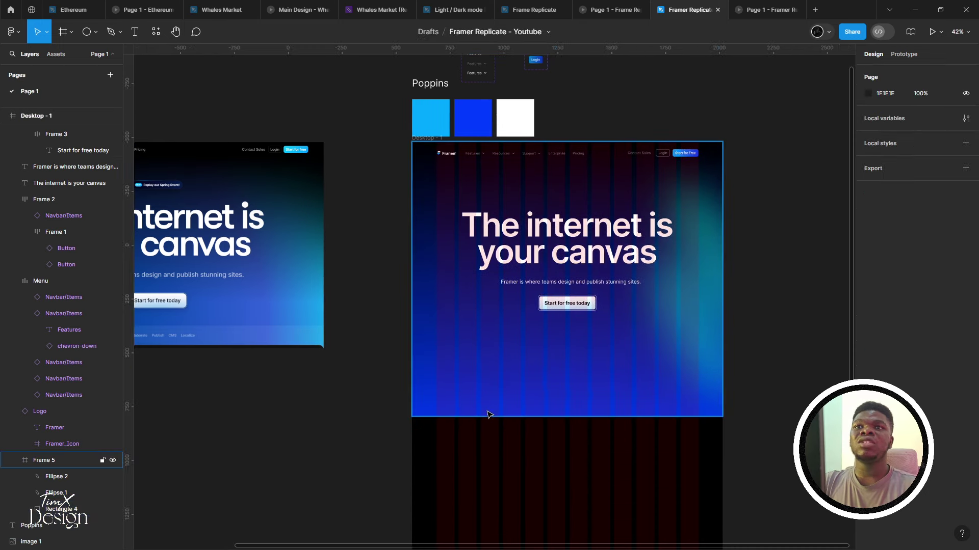
{"action": "left_click", "coordinate": [489, 412]}
{"action": "left_click_drag", "start_coordinate": [496, 438], "coordinate": [493, 438]}
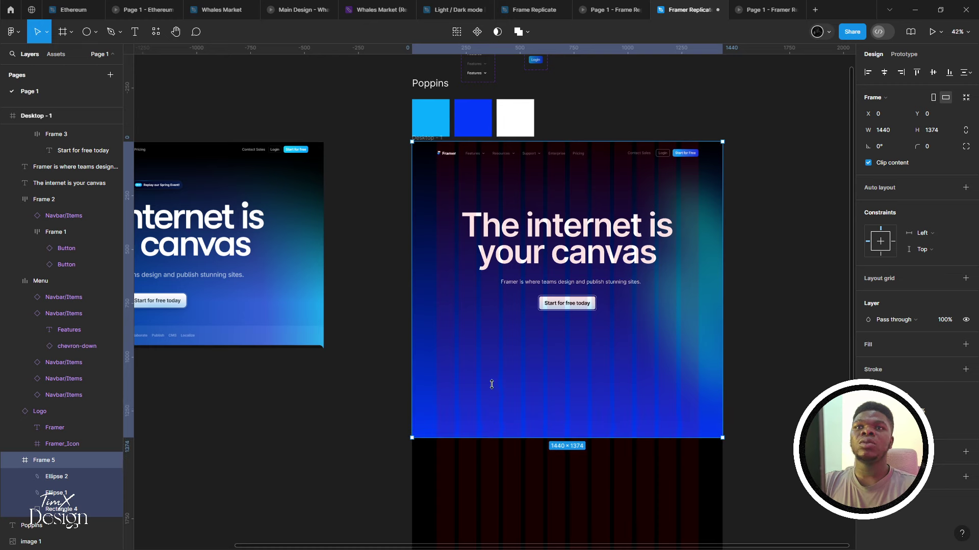
{"action": "scroll", "coordinate": [486, 409], "scroll_direction": "up", "scroll_amount": 1}
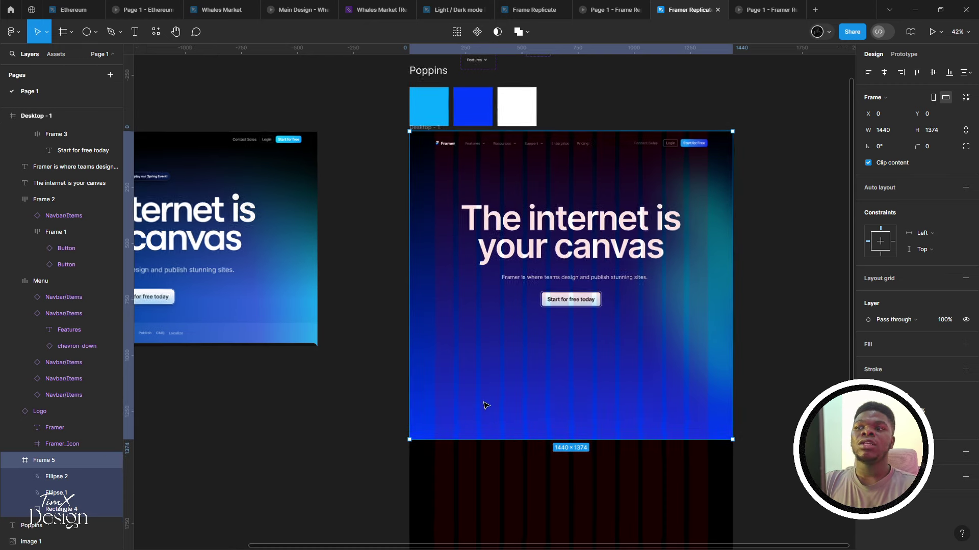
Check the extended gradient background in the prototype preview, then return to the design file
{"action": "key", "text": "ctrl+alt+Return"}
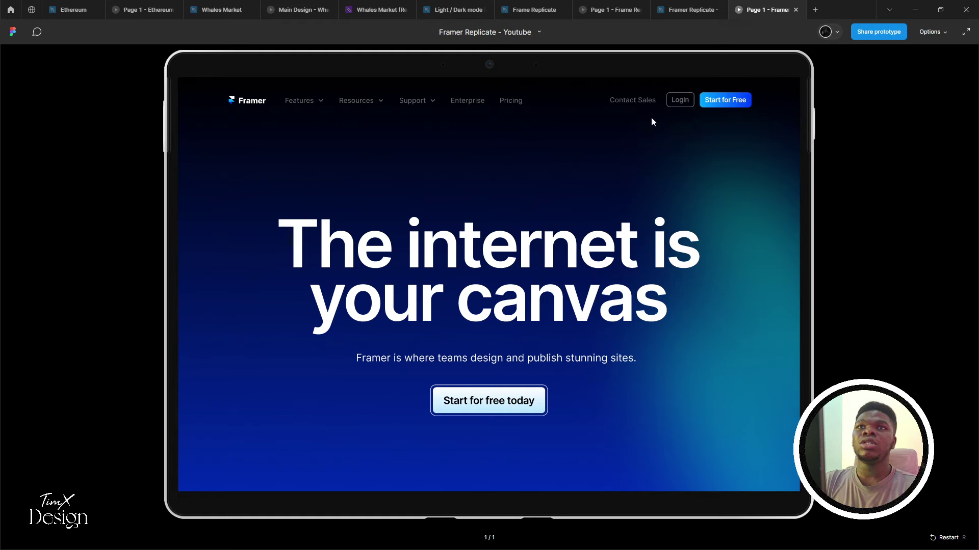
{"action": "scroll", "coordinate": [586, 306], "scroll_direction": "down", "scroll_amount": 3}
{"action": "scroll", "coordinate": [582, 275], "scroll_direction": "down", "scroll_amount": 2}
{"action": "scroll", "coordinate": [583, 403], "scroll_direction": "up", "scroll_amount": 4}
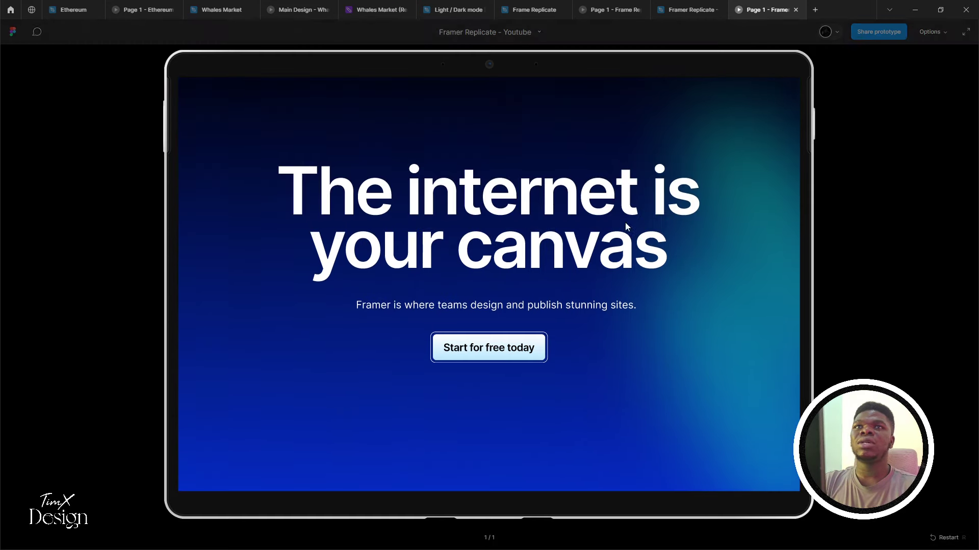
{"action": "left_click", "coordinate": [678, 10]}
Extend the background frame further down and stretch the gradient rectangle inside it to a height of 1665
{"action": "scroll", "coordinate": [448, 230], "scroll_direction": "down", "scroll_amount": 3}
{"action": "scroll", "coordinate": [489, 367], "scroll_direction": "down", "scroll_amount": 2}
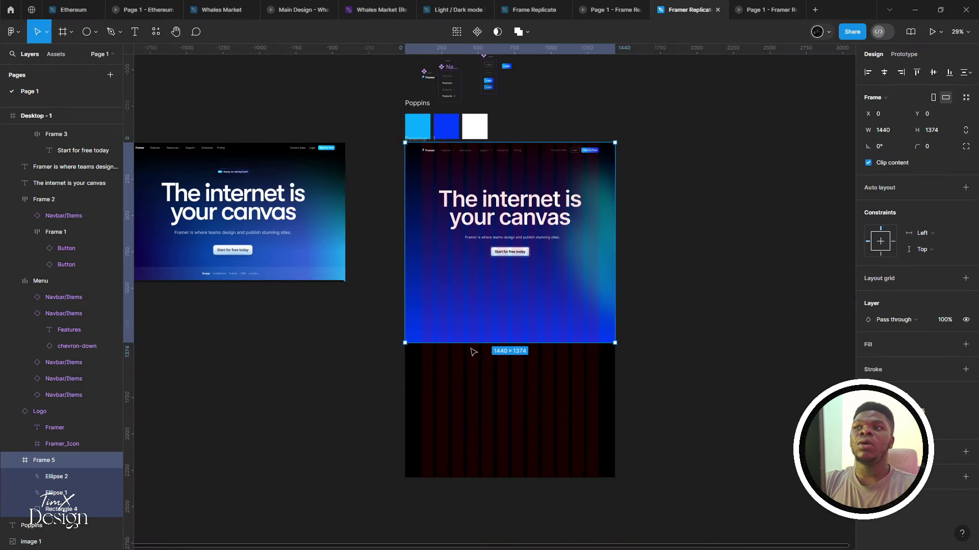
{"action": "left_click_drag", "start_coordinate": [468, 353], "coordinate": [490, 386]}
{"action": "left_click", "coordinate": [487, 378]}
{"action": "left_click", "coordinate": [493, 368]}
{"action": "left_click", "coordinate": [494, 339]}
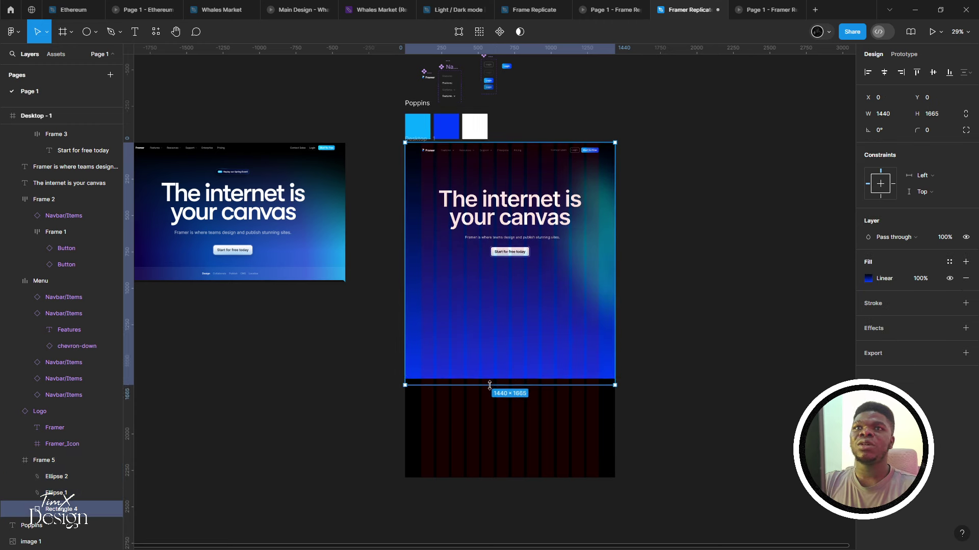
Review the taller hero background from top to bottom in the prototype preview and return to the design file
{"action": "left_click", "coordinate": [735, 6]}
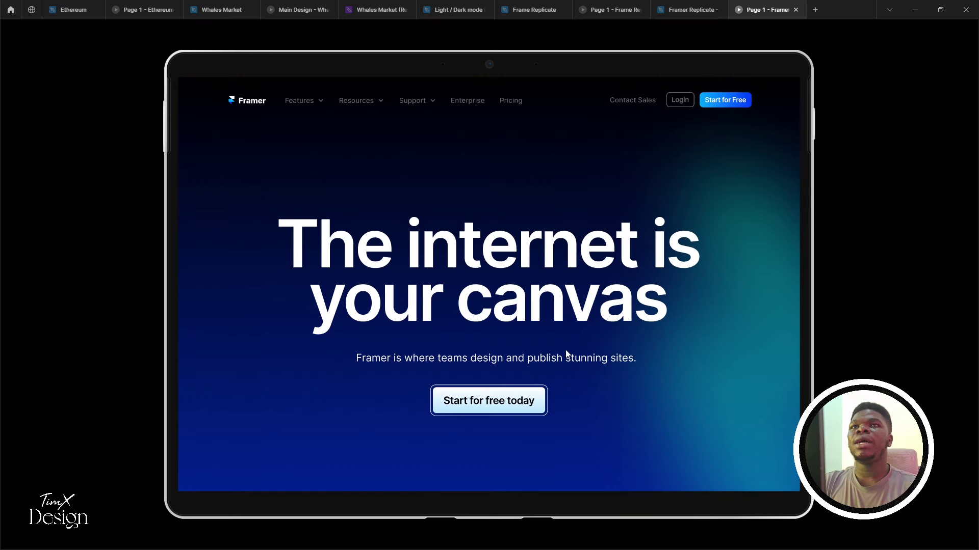
{"action": "scroll", "coordinate": [581, 316], "scroll_direction": "down", "scroll_amount": 1}
{"action": "scroll", "coordinate": [576, 291], "scroll_direction": "down", "scroll_amount": 5}
{"action": "scroll", "coordinate": [579, 353], "scroll_direction": "up", "scroll_amount": 1}
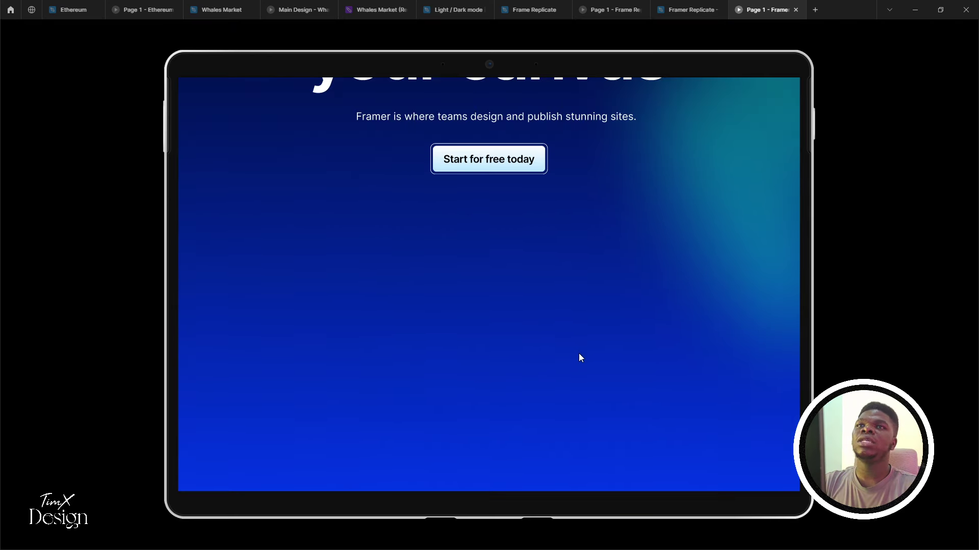
{"action": "scroll", "coordinate": [599, 402], "scroll_direction": "up", "scroll_amount": 5}
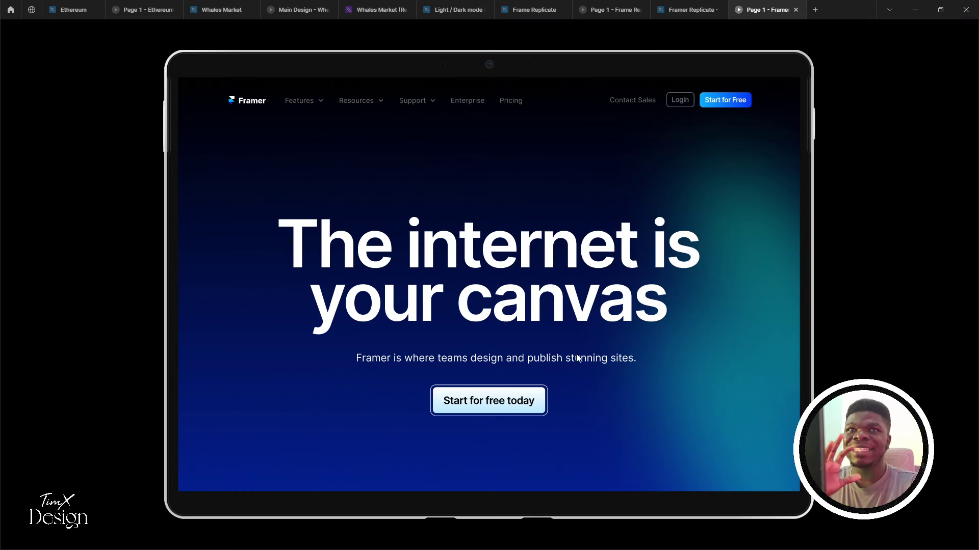
{"action": "left_click", "coordinate": [688, 10]}
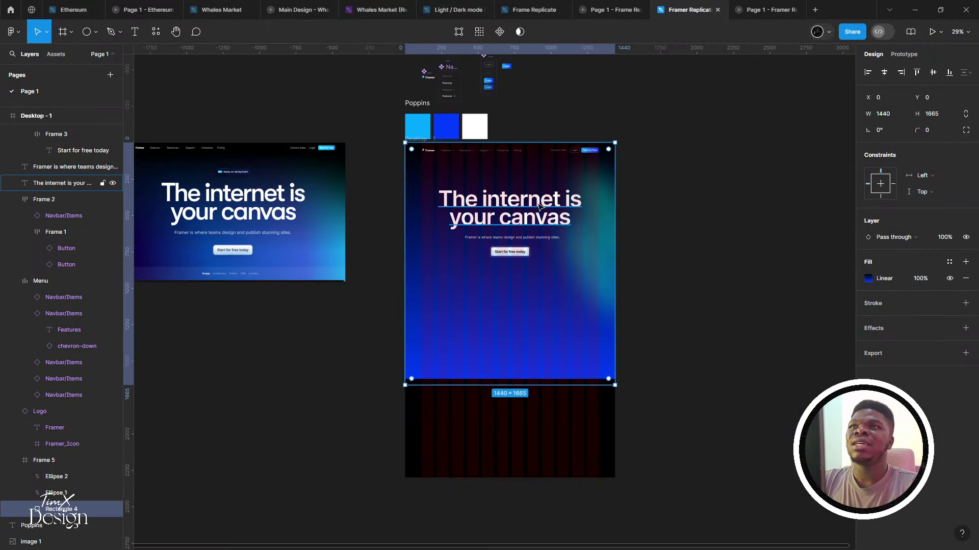
Move the lower blurred ellipse down to the background's lower right corner, at X 1101 and Y 1301.22
{"action": "left_click", "coordinate": [614, 202]}
{"action": "scroll", "coordinate": [612, 260], "scroll_direction": "down", "scroll_amount": 1}
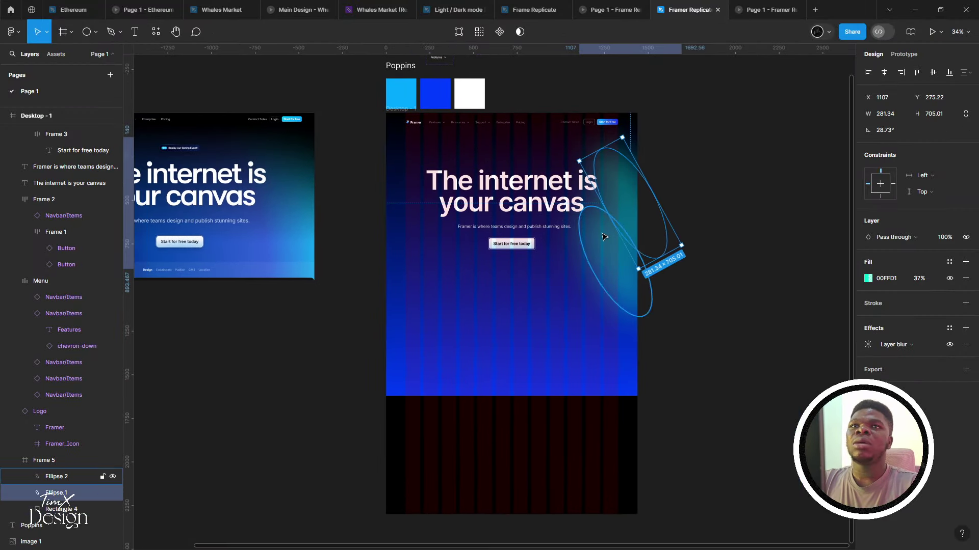
{"action": "left_click_drag", "start_coordinate": [612, 318], "coordinate": [626, 362]}
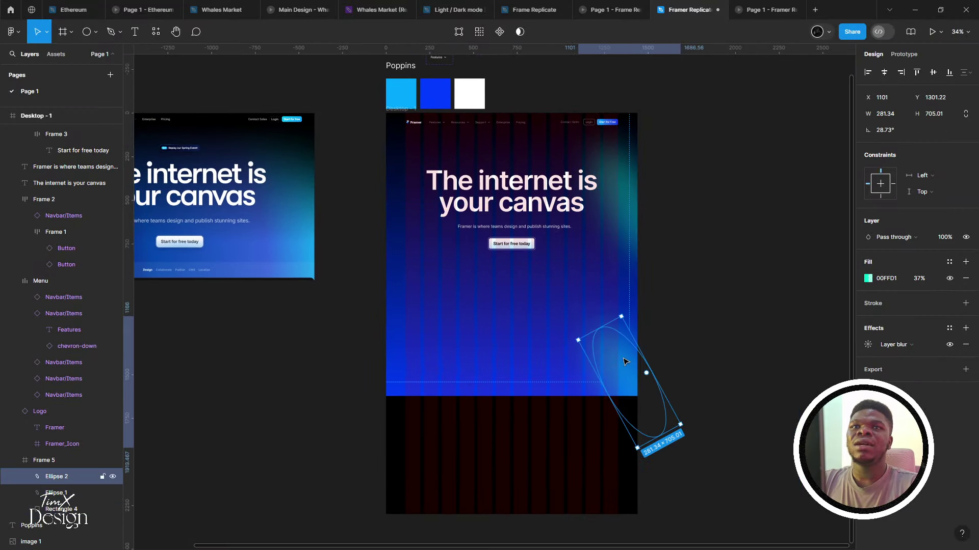
Change the lower ellipse's fill to yellow-green D8FF00 and compare the colour with the gradient on the live Framer site
{"action": "left_click", "coordinate": [868, 278]}
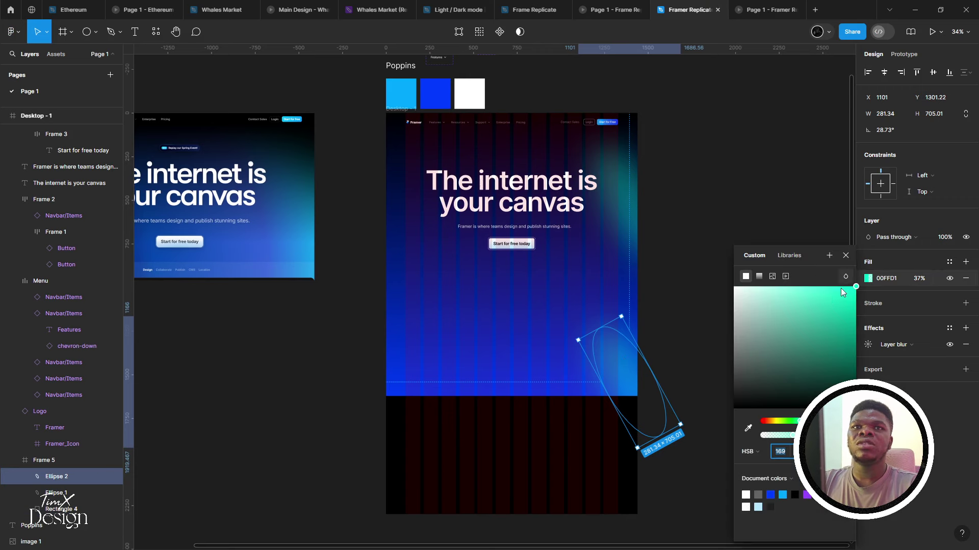
{"action": "left_click_drag", "start_coordinate": [799, 421], "coordinate": [776, 421]}
{"action": "key", "text": "alt+Tab"}
{"action": "scroll", "coordinate": [653, 372], "scroll_direction": "down", "scroll_amount": 15}
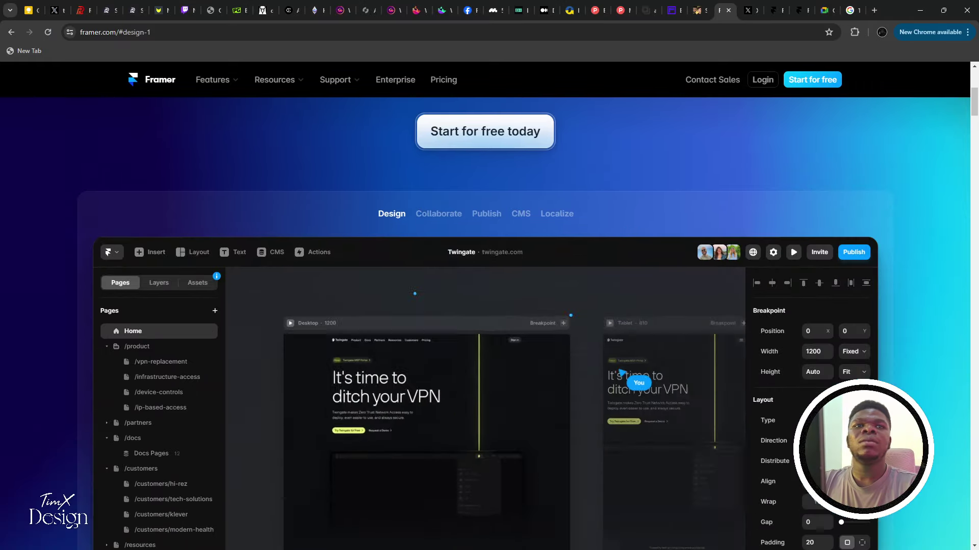
{"action": "scroll", "coordinate": [485, 305], "scroll_direction": "up", "scroll_amount": 2}
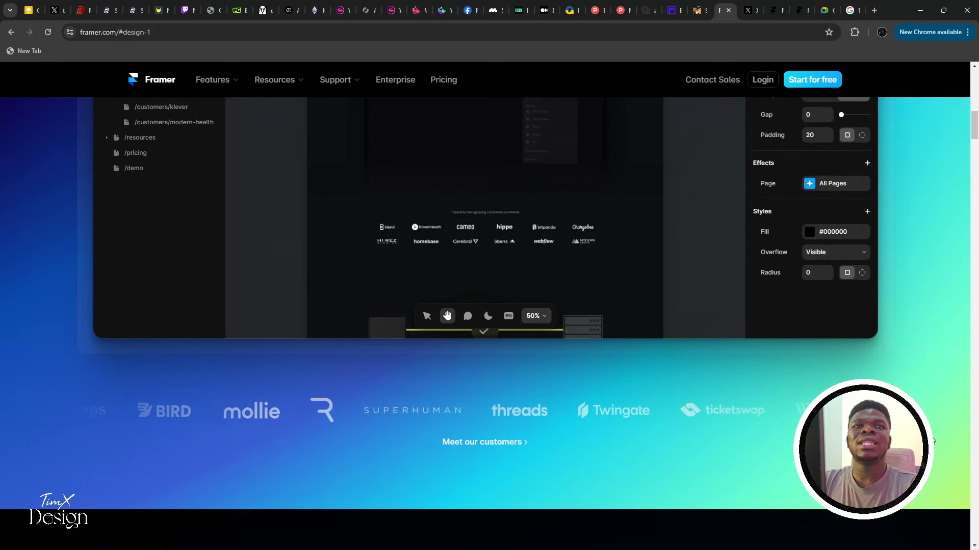
{"action": "key", "text": "alt+Tab"}
Raise the yellow-green ellipse's fill opacity to 59%
{"action": "scroll", "coordinate": [550, 344], "scroll_direction": "up", "scroll_amount": 1}
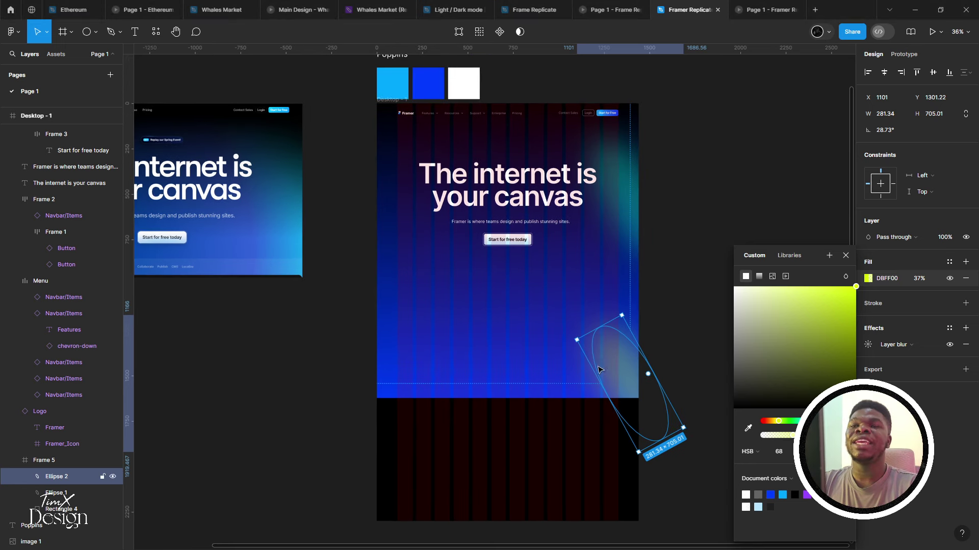
{"action": "left_click_drag", "start_coordinate": [598, 367], "coordinate": [611, 403]}
{"action": "mouse_move", "coordinate": [793, 435]}
{"action": "left_mouse_down"}
{"action": "mouse_move", "coordinate": [815, 435]}
{"action": "mouse_move", "coordinate": [803, 435]}
{"action": "left_mouse_up"}
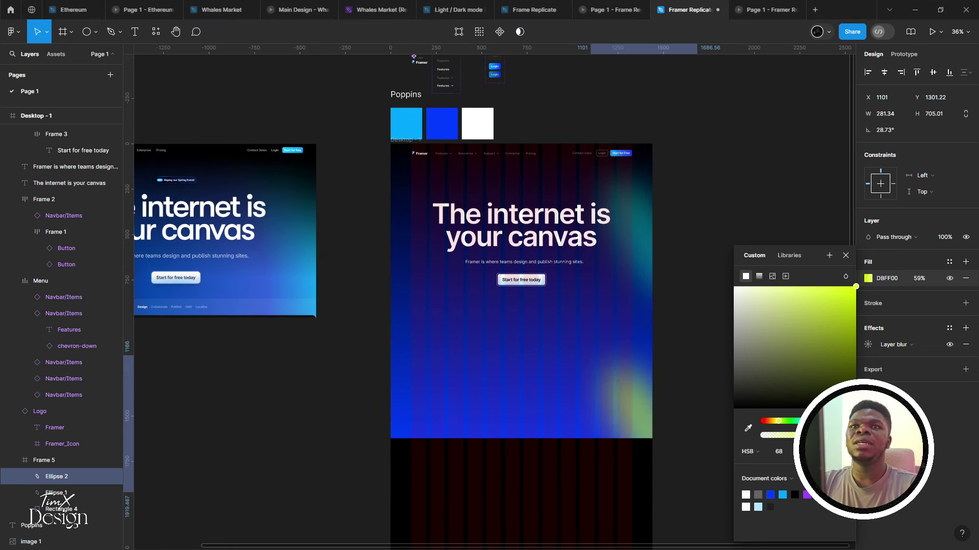
Check the yellow-green corner glow in the prototype preview and return to the design file
{"action": "key", "text": "ctrl+alt+Return"}
{"action": "scroll", "coordinate": [675, 304], "scroll_direction": "down", "scroll_amount": 4}
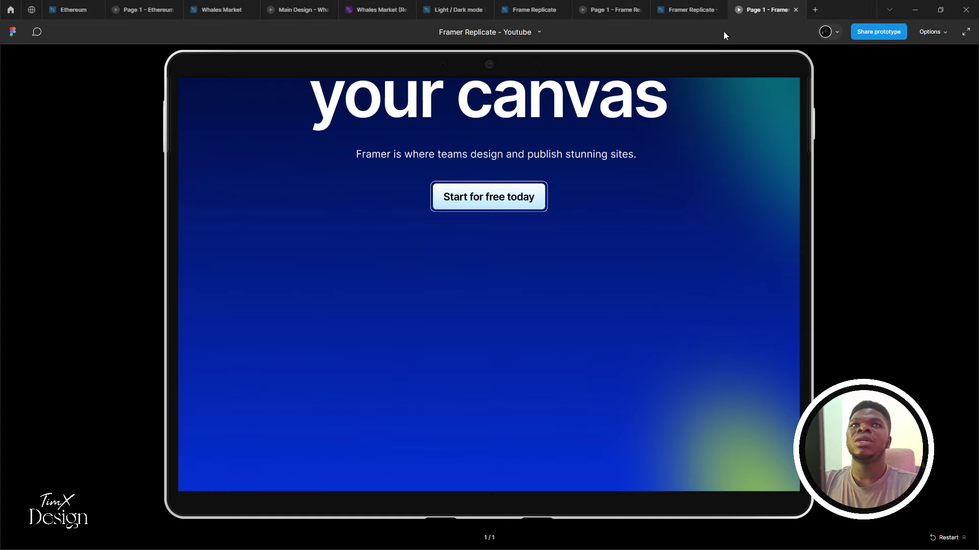
{"action": "left_click", "coordinate": [691, 10]}
Widen the yellow-green ellipse to 503.85, move it to X 1021 and Y 1435.16, and lower its fill opacity slightly
{"action": "scroll", "coordinate": [673, 408], "scroll_direction": "up", "scroll_amount": 2}
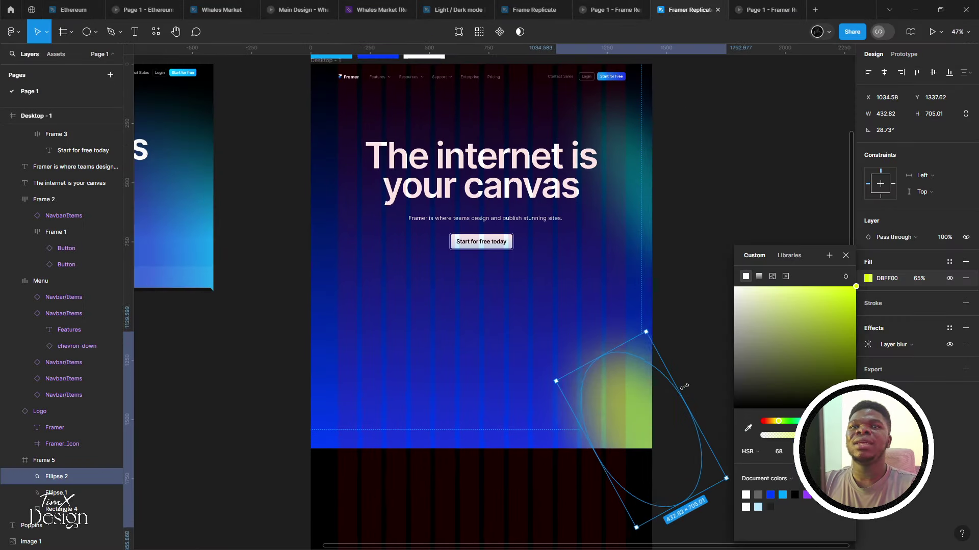
{"action": "left_click_drag", "start_coordinate": [684, 387], "coordinate": [645, 426]}
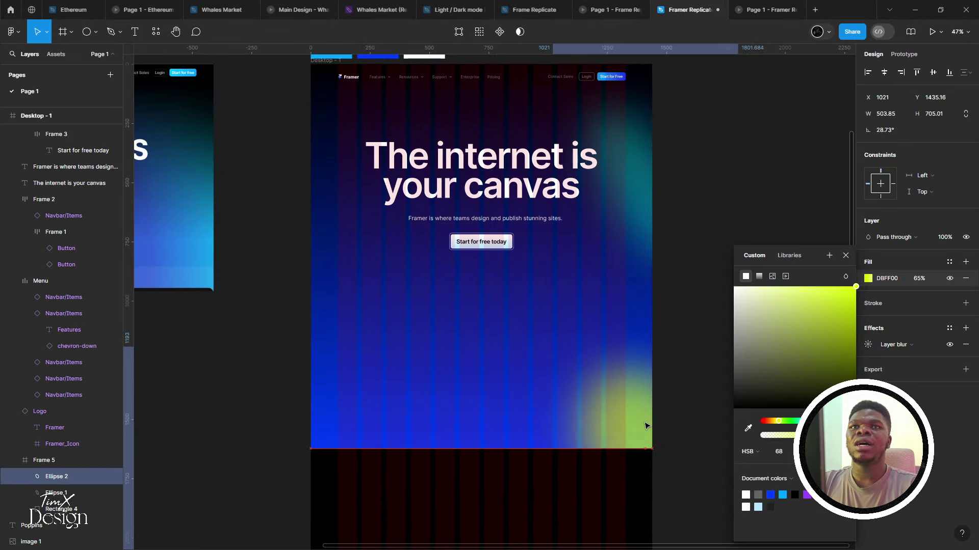
{"action": "left_click_drag", "start_coordinate": [816, 435], "coordinate": [808, 435]}
Review the enlarged corner glow in the prototype preview and compare it with the live Framer site's hero background
{"action": "left_click", "coordinate": [756, 8]}
{"action": "scroll", "coordinate": [656, 252], "scroll_direction": "down", "scroll_amount": 2}
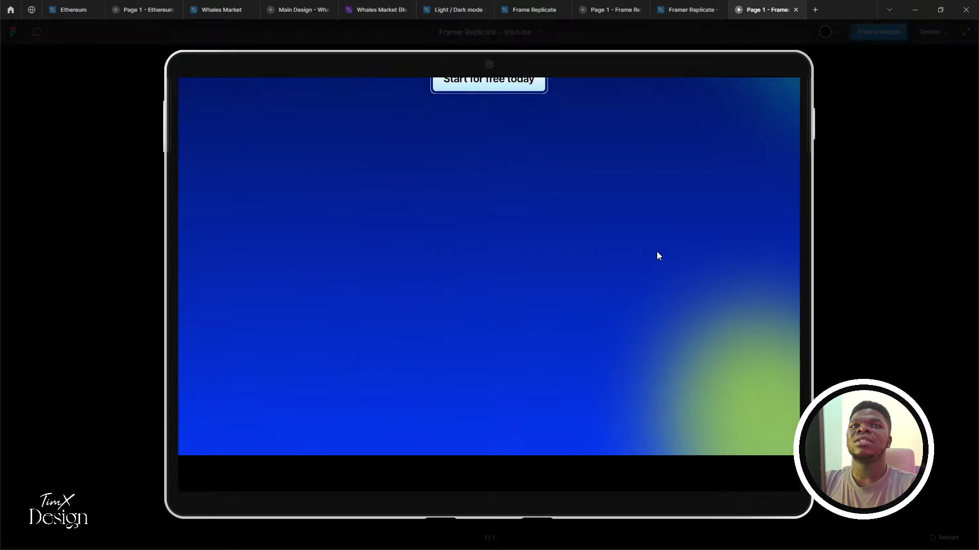
{"action": "scroll", "coordinate": [673, 380], "scroll_direction": "up", "scroll_amount": 3}
{"action": "key", "text": "alt+Tab"}
{"action": "scroll", "coordinate": [626, 408], "scroll_direction": "up", "scroll_amount": 1}
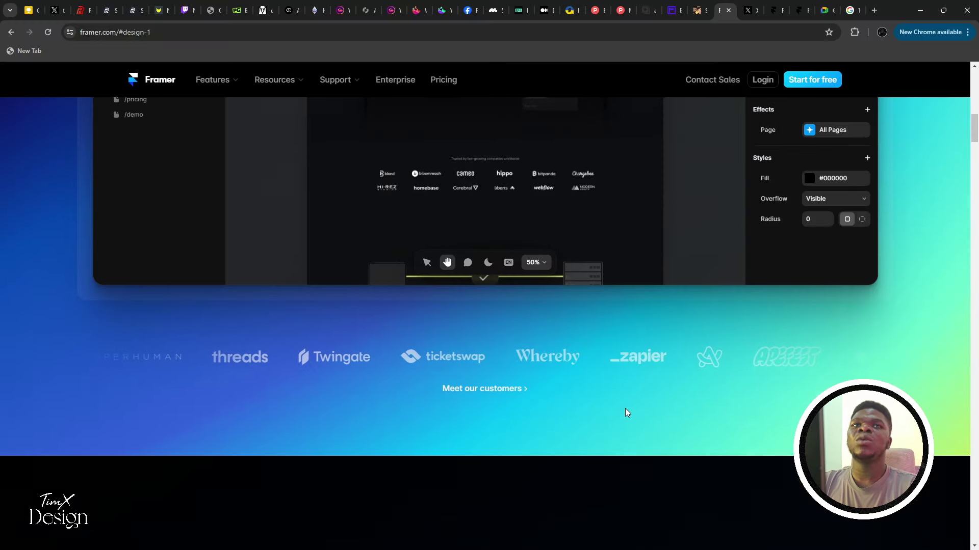
{"action": "key", "text": "alt+Tab"}
{"action": "key", "text": "alt+Tab"}
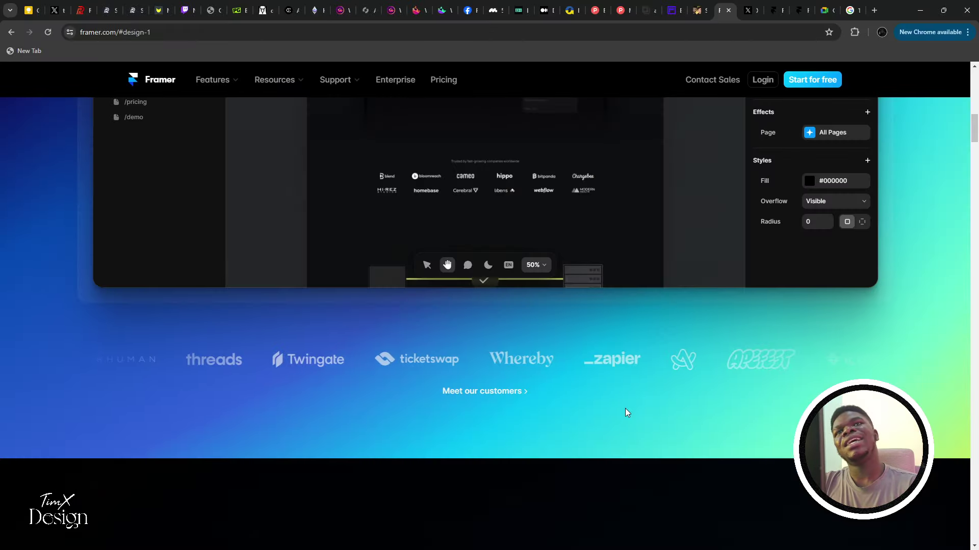
{"action": "scroll", "coordinate": [625, 408], "scroll_direction": "up", "scroll_amount": 2}
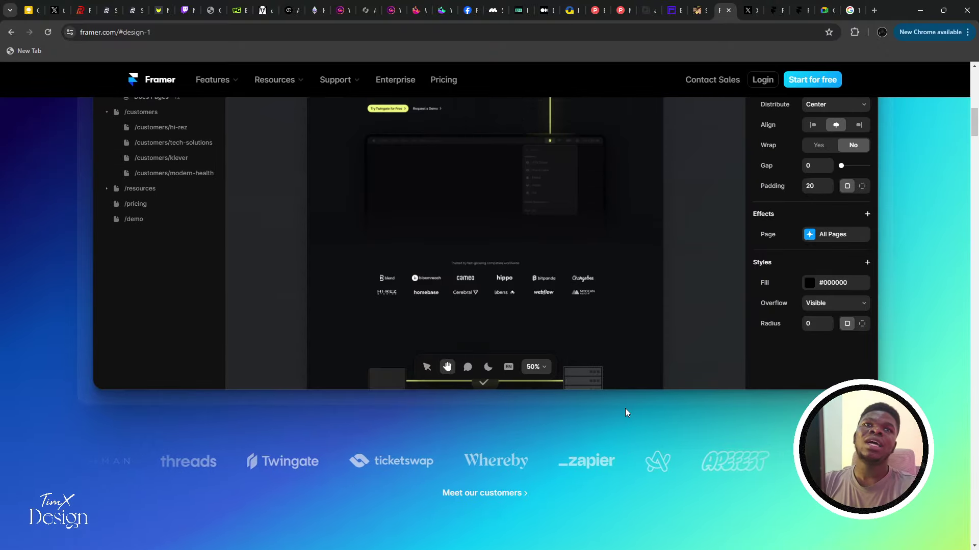
Return to the Figma design file, enlarge the yellow-green ellipse to 789.94 × 957.26, and move it to X 720, Y 1321.66
{"action": "key", "text": "alt+Tab"}
{"action": "left_click", "coordinate": [681, 10]}
{"action": "scroll", "coordinate": [594, 262], "scroll_direction": "down", "scroll_amount": 2}
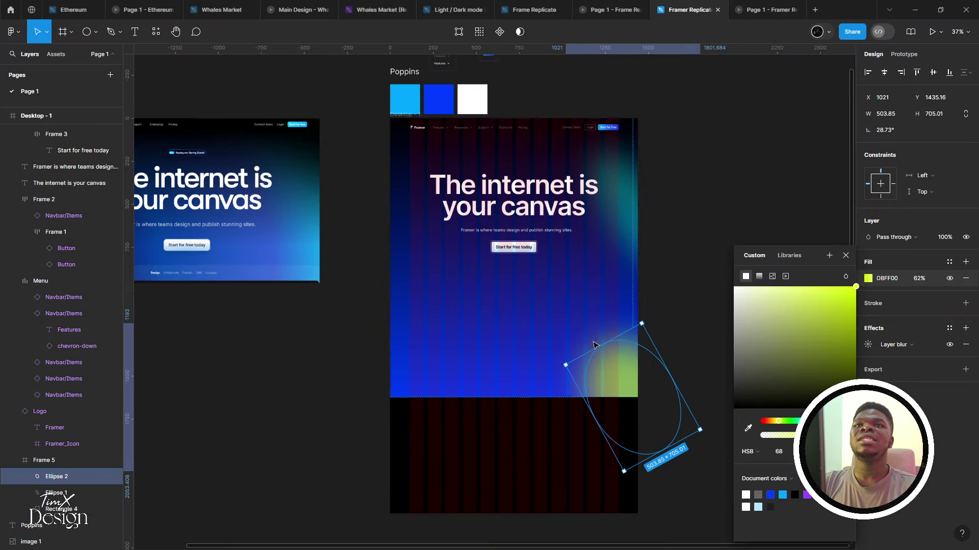
{"action": "mouse_move", "coordinate": [593, 349]}
{"action": "left_mouse_down"}
{"action": "mouse_move", "coordinate": [540, 301]}
{"action": "mouse_move", "coordinate": [602, 352]}
{"action": "left_mouse_up"}
{"action": "left_click", "coordinate": [639, 339]}
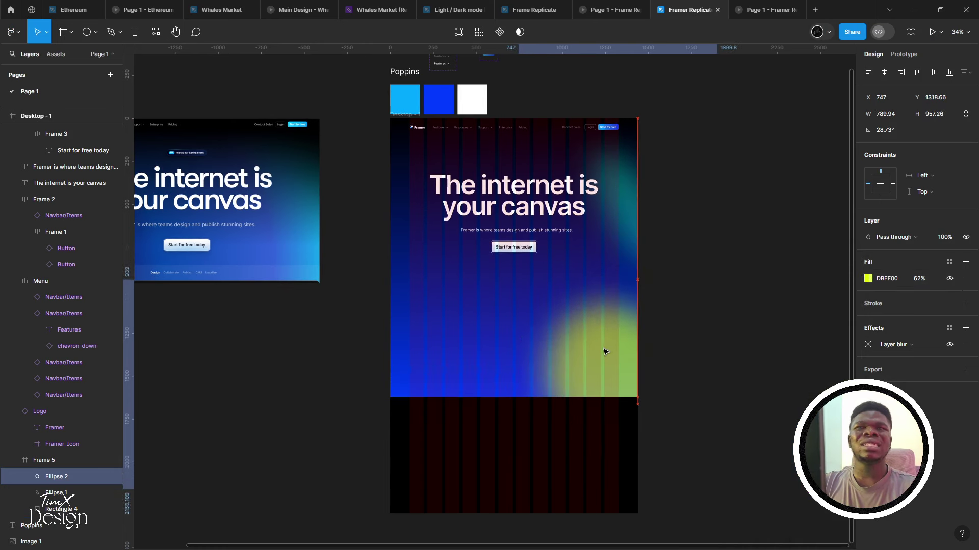
Set the yellow-green ellipse's layer blur to 500
{"action": "left_click", "coordinate": [865, 345]}
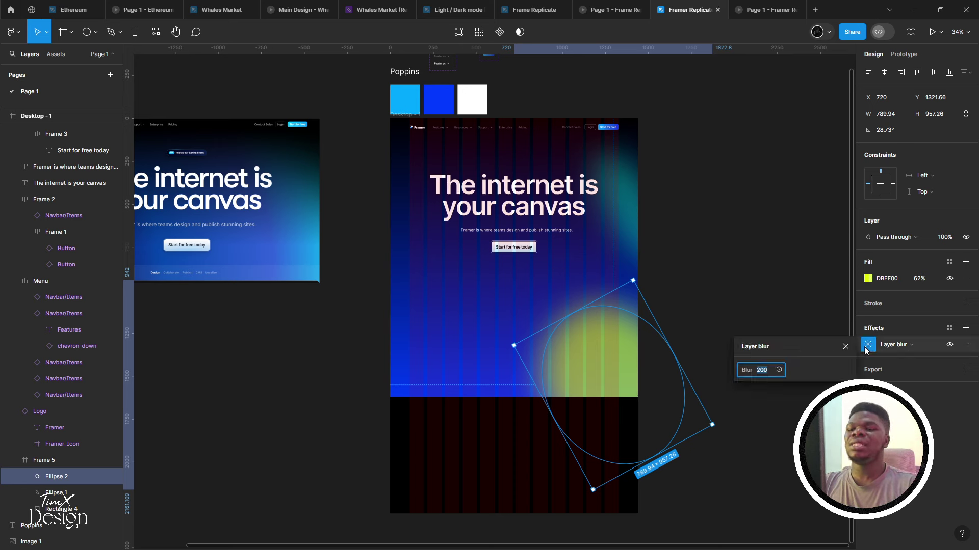
{"action": "type", "text": "500"}
{"action": "key", "text": "Return"}
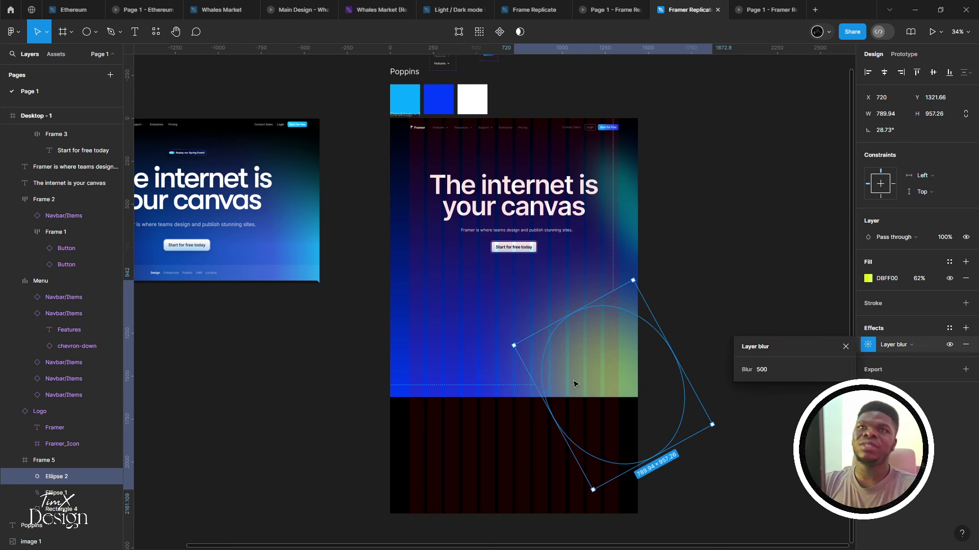
Raise the yellow-green ellipse's fill opacity to 82% and move it to about X 864, Y 1482.66
{"action": "left_click", "coordinate": [867, 278]}
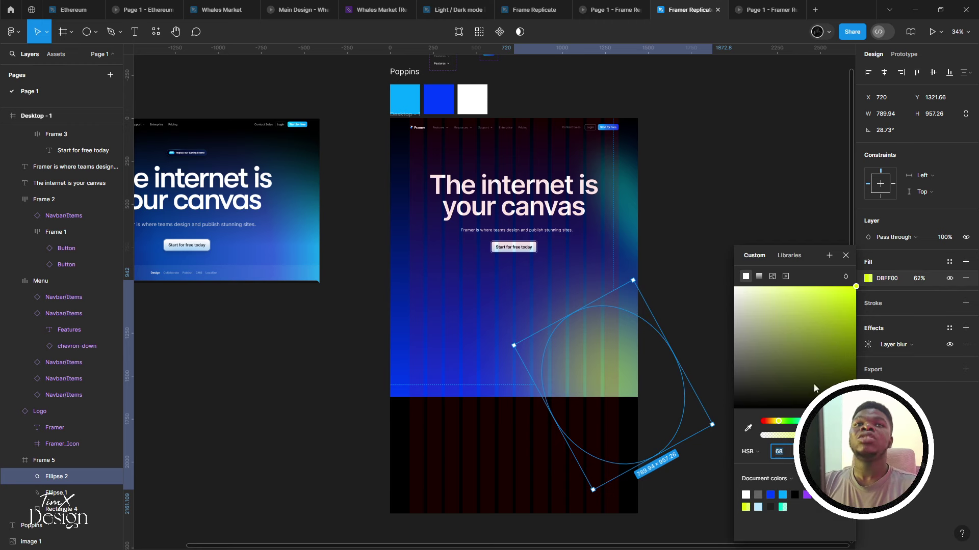
{"action": "left_click_drag", "start_coordinate": [814, 435], "coordinate": [830, 435]}
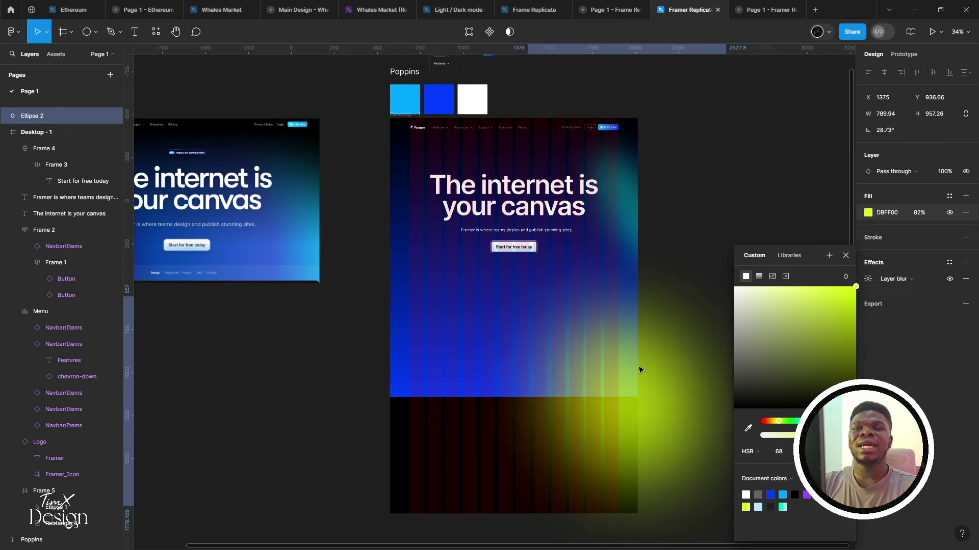
{"action": "scroll", "coordinate": [591, 329], "scroll_direction": "up", "scroll_amount": 3}
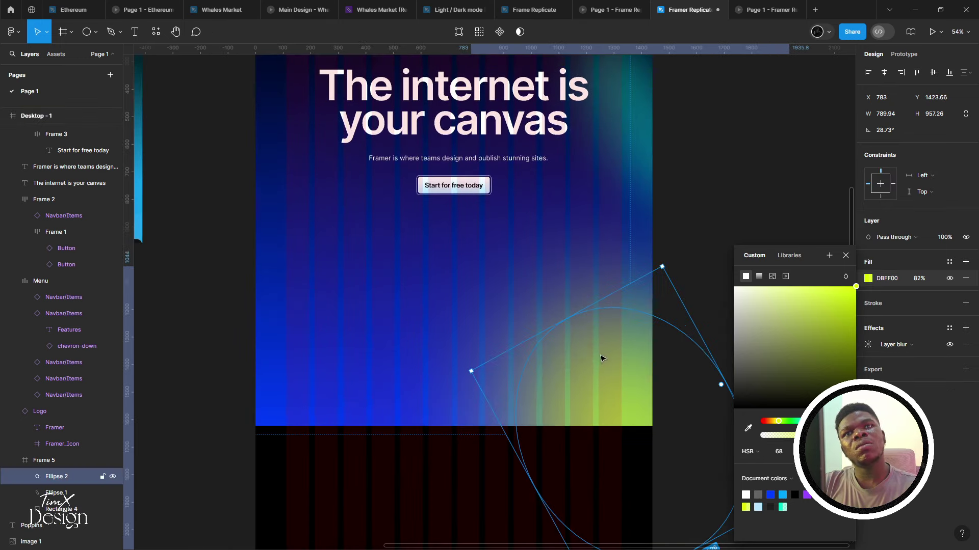
{"action": "left_click_drag", "start_coordinate": [601, 356], "coordinate": [626, 393]}
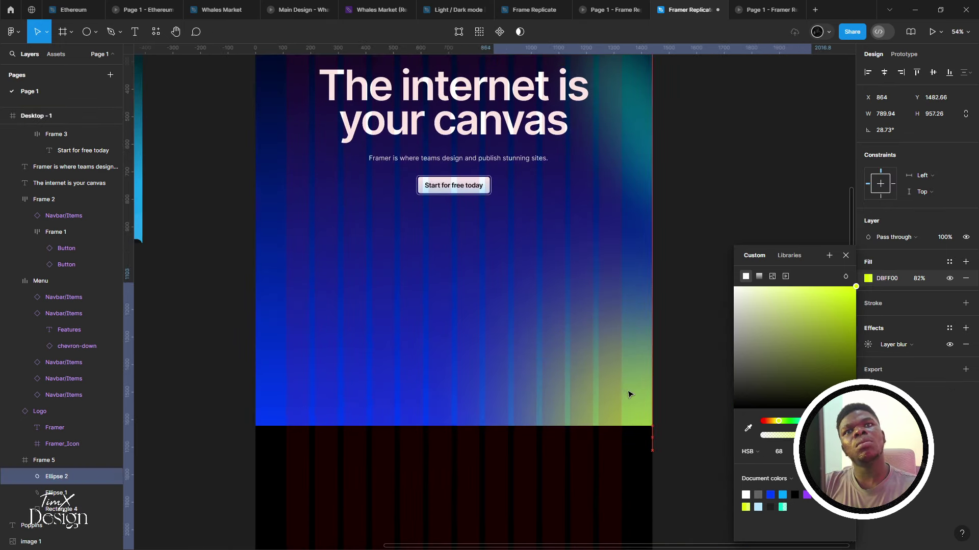
Examine the softened yellow-green corner glow across the full page in the prototype preview
{"action": "key", "text": "ctrl+alt+Return"}
{"action": "scroll", "coordinate": [613, 349], "scroll_direction": "down", "scroll_amount": 3}
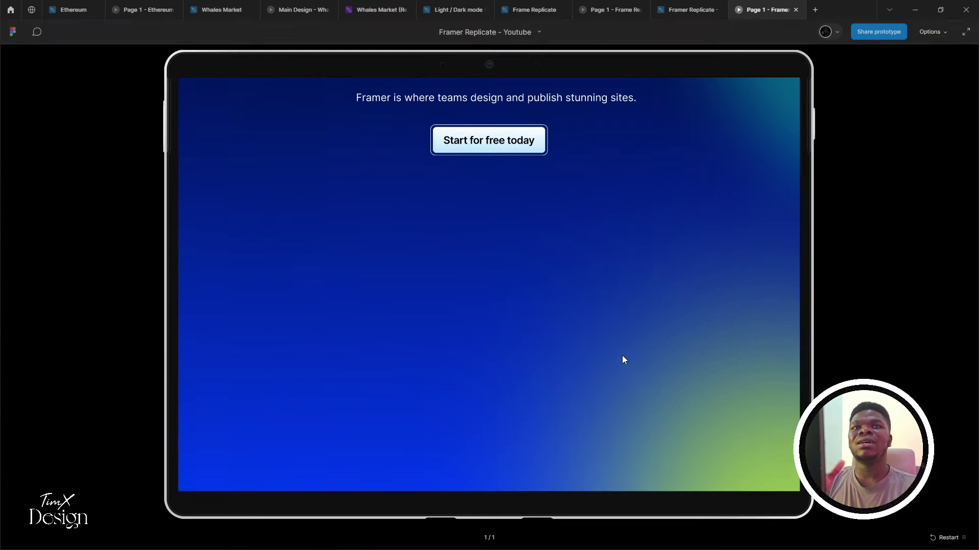
{"action": "scroll", "coordinate": [640, 314], "scroll_direction": "up", "scroll_amount": 4}
{"action": "scroll", "coordinate": [653, 257], "scroll_direction": "down", "scroll_amount": 5}
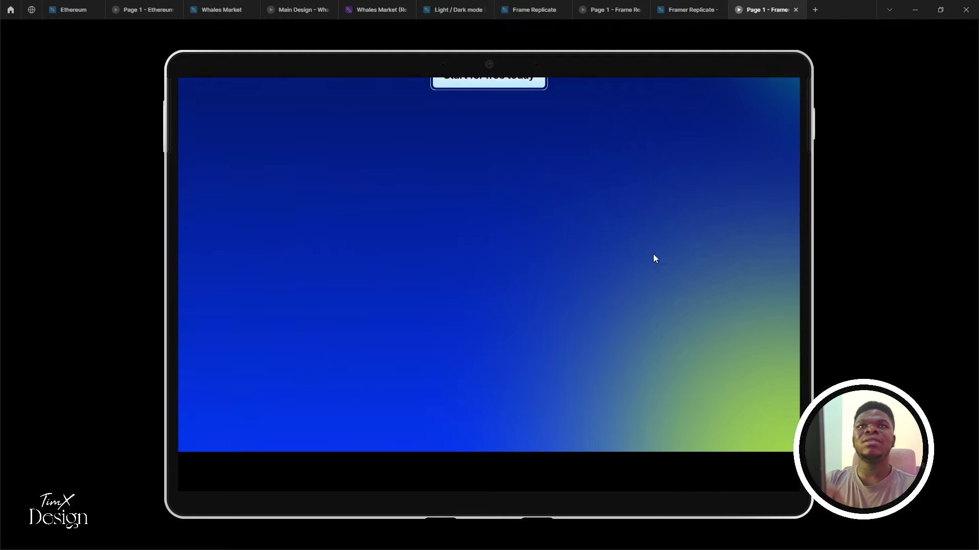
{"action": "scroll", "coordinate": [668, 377], "scroll_direction": "up", "scroll_amount": 3}
{"action": "scroll", "coordinate": [666, 364], "scroll_direction": "down", "scroll_amount": 1}
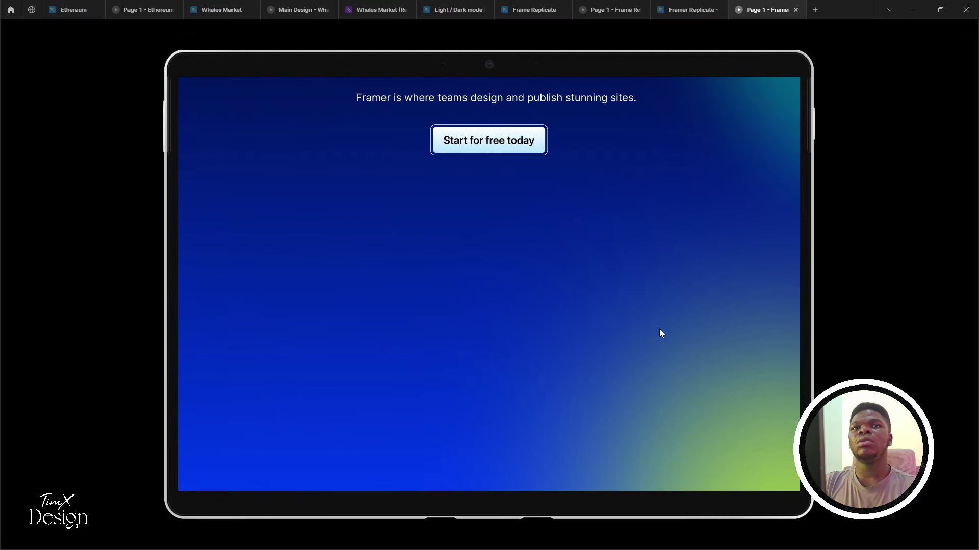
{"action": "scroll", "coordinate": [659, 329], "scroll_direction": "down", "scroll_amount": 1}
{"action": "scroll", "coordinate": [656, 281], "scroll_direction": "up", "scroll_amount": 5}
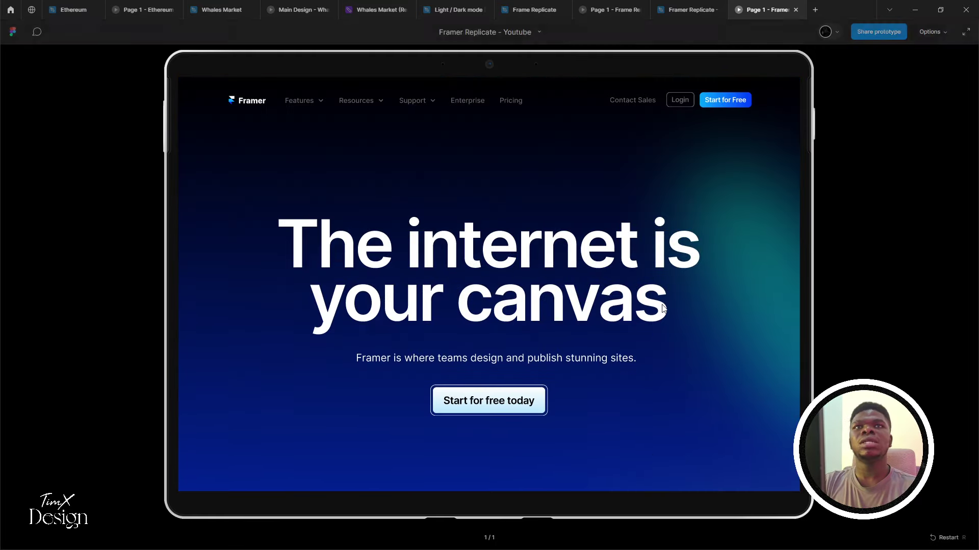
Check the hero background on the live Framer site in Chrome and return to the Figma design file
{"action": "left_click", "coordinate": [688, 10]}
{"action": "scroll", "coordinate": [551, 332], "scroll_direction": "up", "scroll_amount": 1}
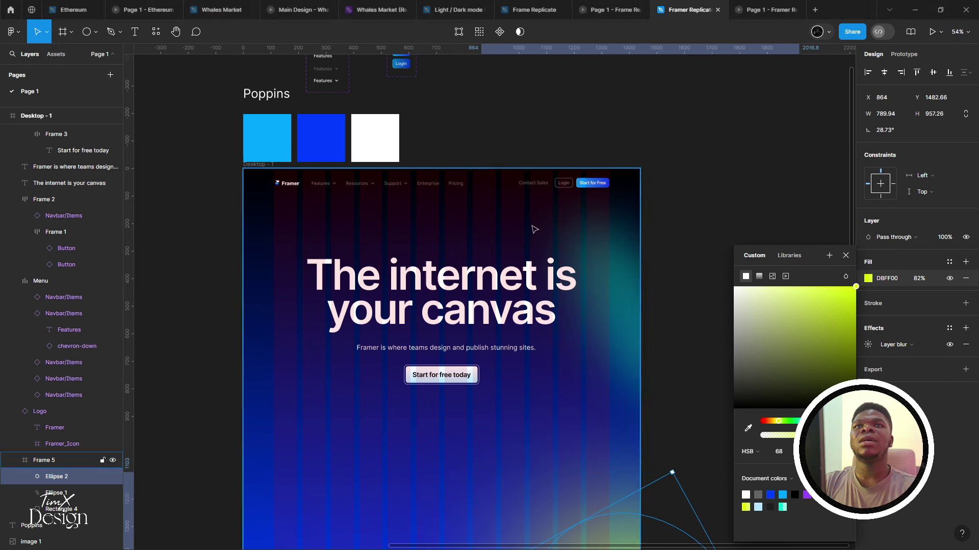
{"action": "scroll", "coordinate": [531, 225], "scroll_direction": "down", "scroll_amount": 2}
{"action": "key", "text": "Escape"}
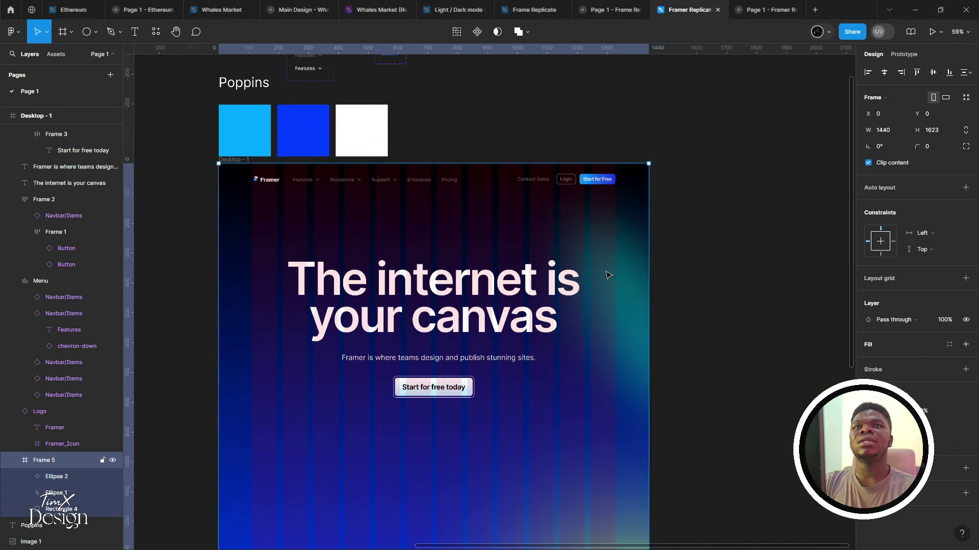
Set the teal ellipse's layer blur to 500 and raise its fill opacity to 100%
{"action": "left_click", "coordinate": [612, 277]}
{"action": "left_click", "coordinate": [868, 345]}
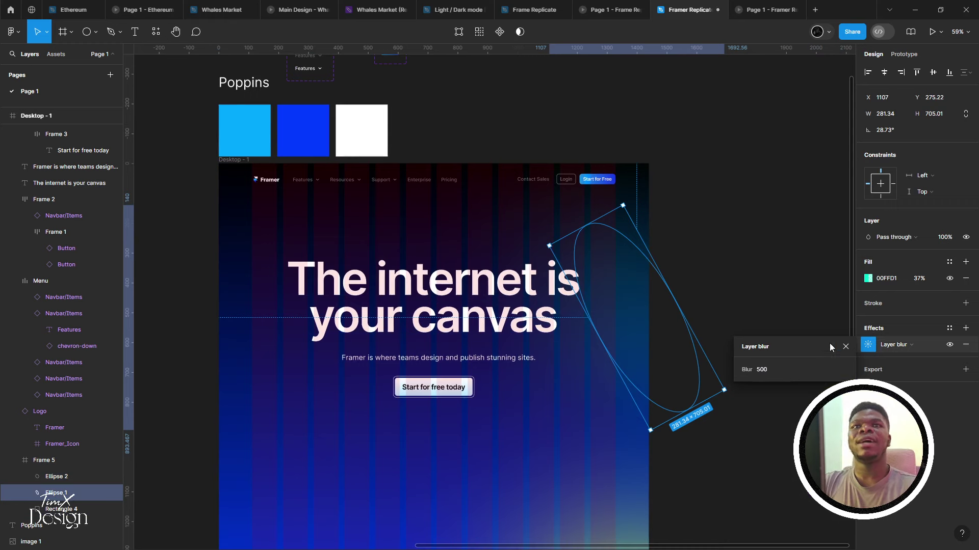
{"action": "left_click", "coordinate": [870, 279]}
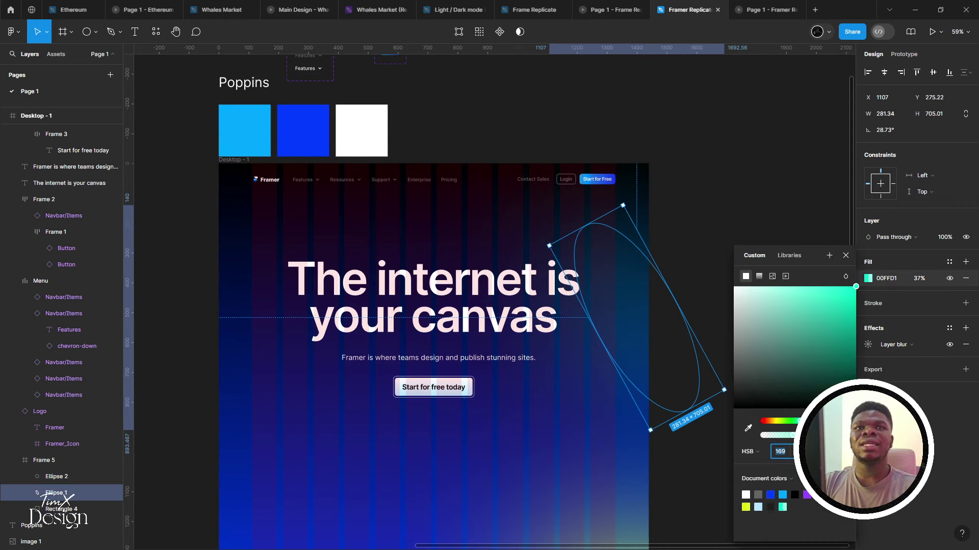
{"action": "left_click_drag", "start_coordinate": [793, 435], "coordinate": [850, 435]}
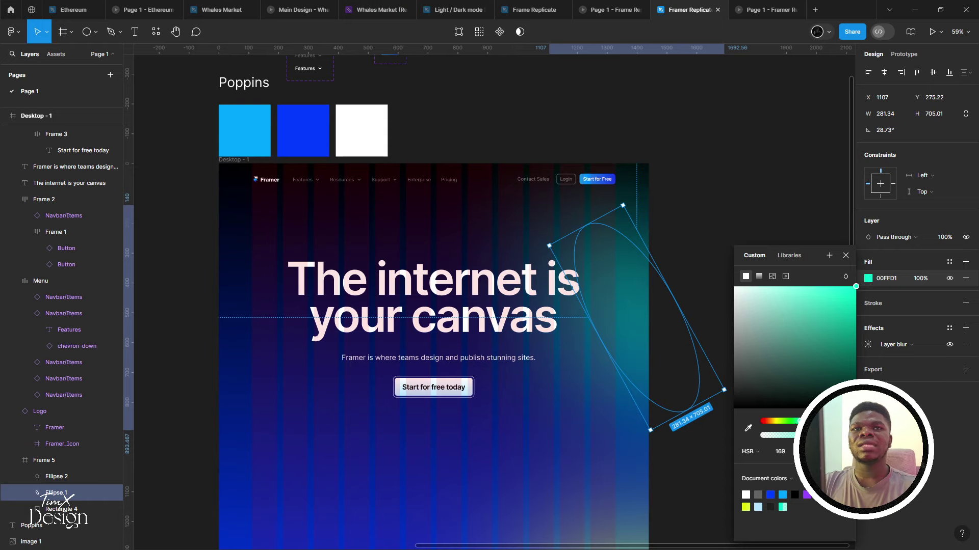
Shift the teal ellipse's fill hue to green 00FF66
{"action": "left_click_drag", "start_coordinate": [799, 421], "coordinate": [795, 421]}
{"action": "scroll", "coordinate": [407, 394], "scroll_direction": "down", "scroll_amount": 1}
{"action": "scroll", "coordinate": [406, 394], "scroll_direction": "down", "scroll_amount": 3}
{"action": "left_click_drag", "start_coordinate": [500, 363], "coordinate": [523, 353]}
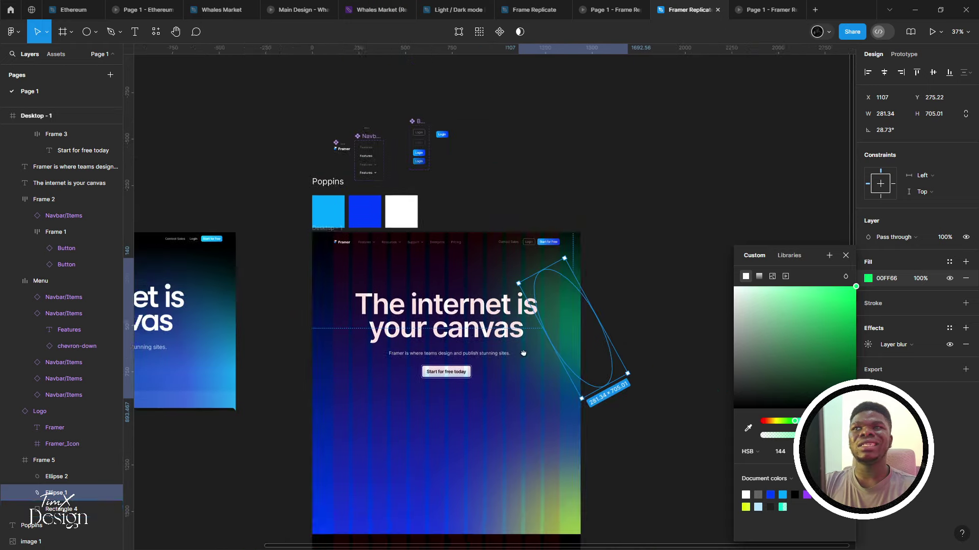
Narrow the green ellipse from both long sides to a width of 190.31, placing it at X 1118, Y 260.47
{"action": "scroll", "coordinate": [523, 354], "scroll_direction": "up", "scroll_amount": 3}
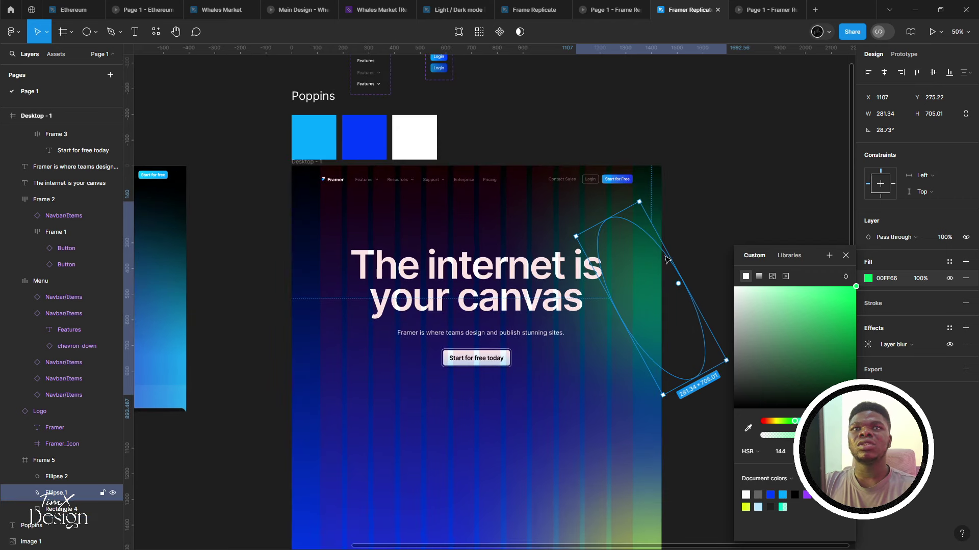
{"action": "left_click_drag", "start_coordinate": [670, 261], "coordinate": [656, 269]}
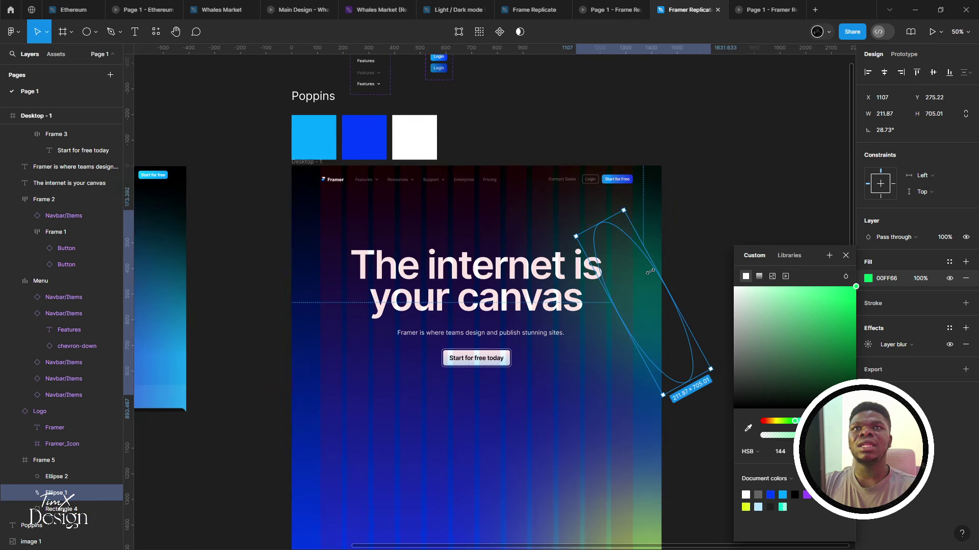
{"action": "left_click_drag", "start_coordinate": [614, 304], "coordinate": [643, 290]}
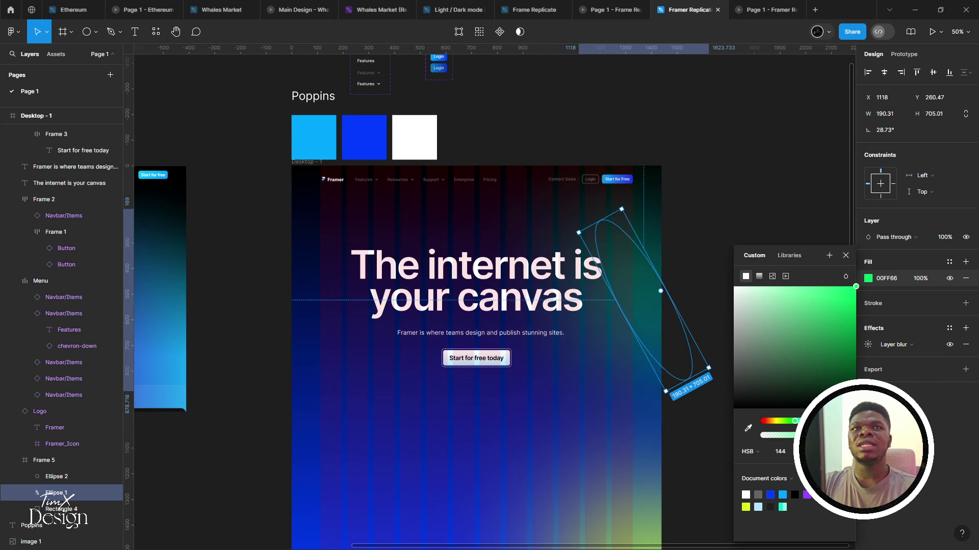
Set the green ellipse's layer blur to 450
{"action": "left_click", "coordinate": [871, 345]}
{"action": "type", "text": "450"}
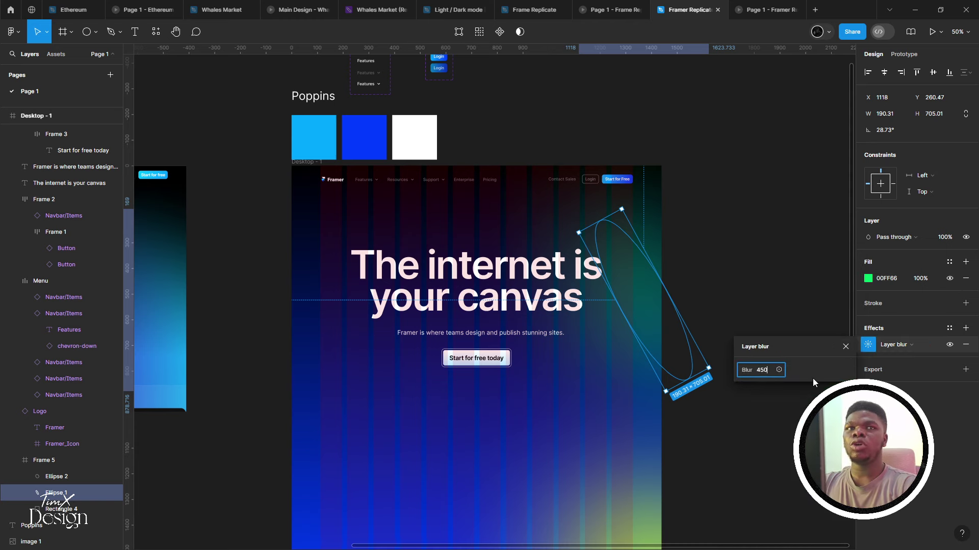
{"action": "key", "text": "Return"}
Move the green ellipse to X 1219, Y 306.47 and check its glow in the prototype preview
{"action": "scroll", "coordinate": [693, 291], "scroll_direction": "down", "scroll_amount": 2}
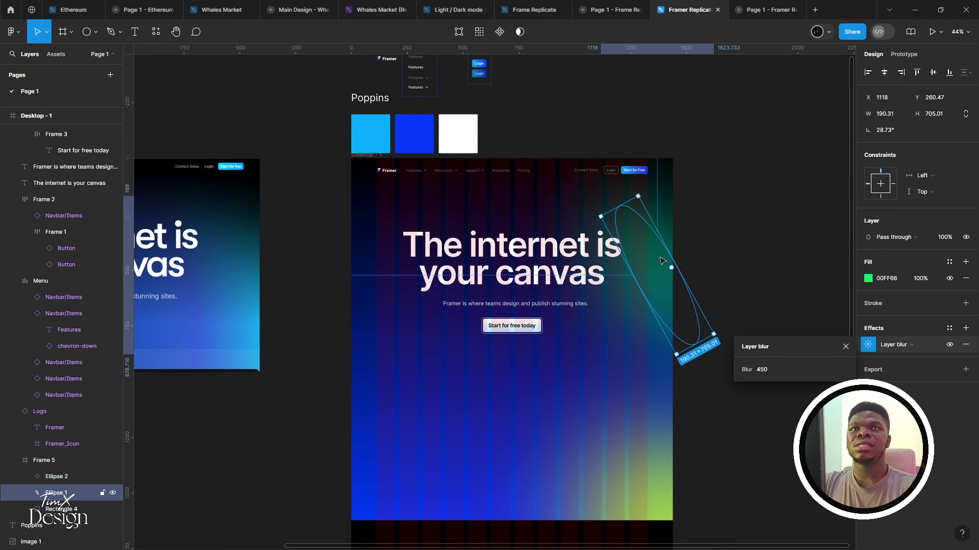
{"action": "mouse_move", "coordinate": [660, 261]}
{"action": "left_mouse_down"}
{"action": "mouse_move", "coordinate": [666, 271]}
{"action": "mouse_move", "coordinate": [650, 263]}
{"action": "mouse_move", "coordinate": [660, 265]}
{"action": "left_mouse_up"}
{"action": "scroll", "coordinate": [660, 275], "scroll_direction": "right", "scroll_amount": 1}
{"action": "left_click", "coordinate": [758, 6]}
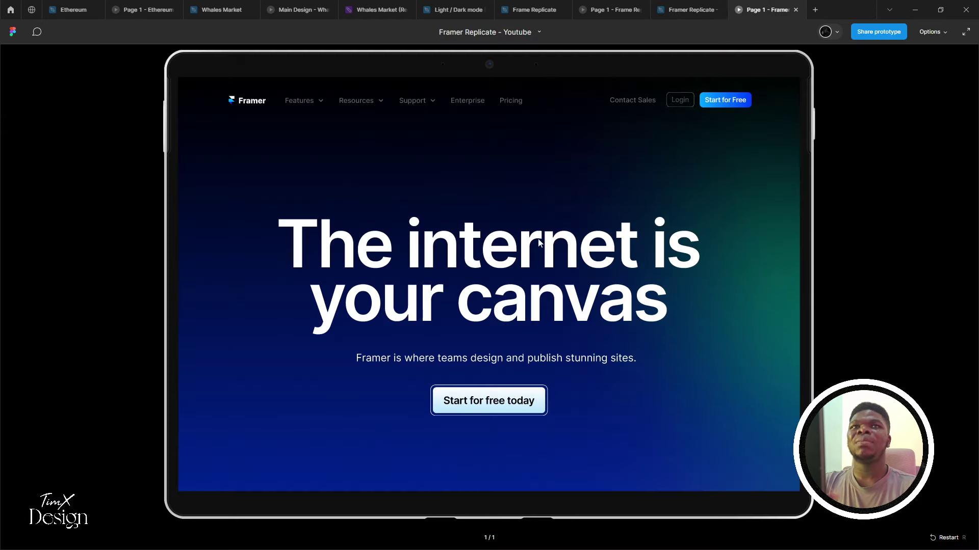
{"action": "left_click", "coordinate": [688, 9]}
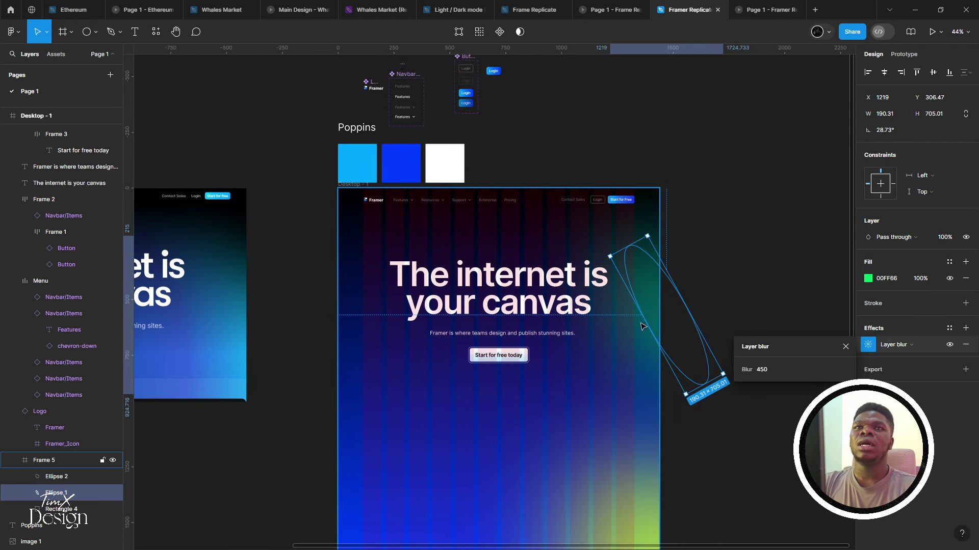
Narrow the green ellipse to a width of 156.46 at X 1248.69, Y 290.2, and check it in the preview
{"action": "left_click_drag", "start_coordinate": [642, 316], "coordinate": [650, 306]}
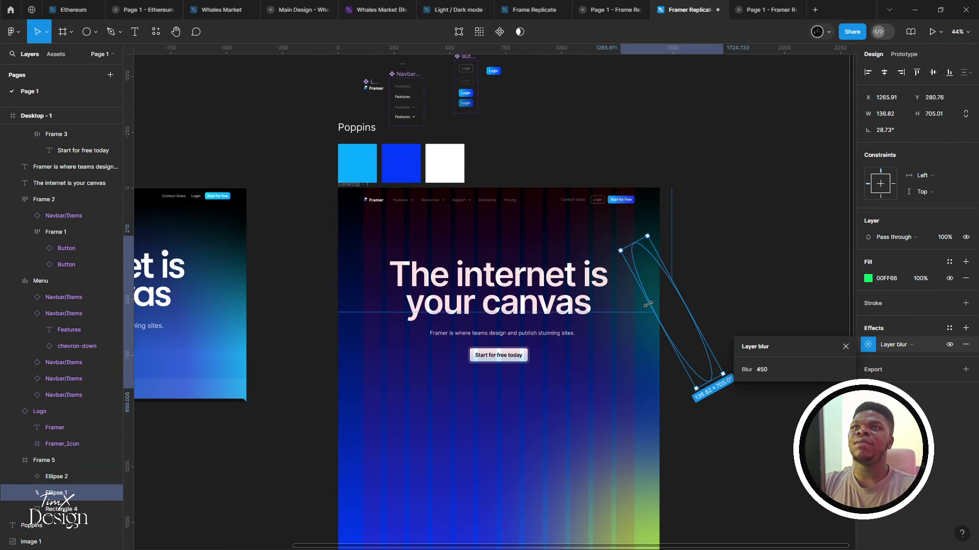
{"action": "left_click", "coordinate": [764, 9]}
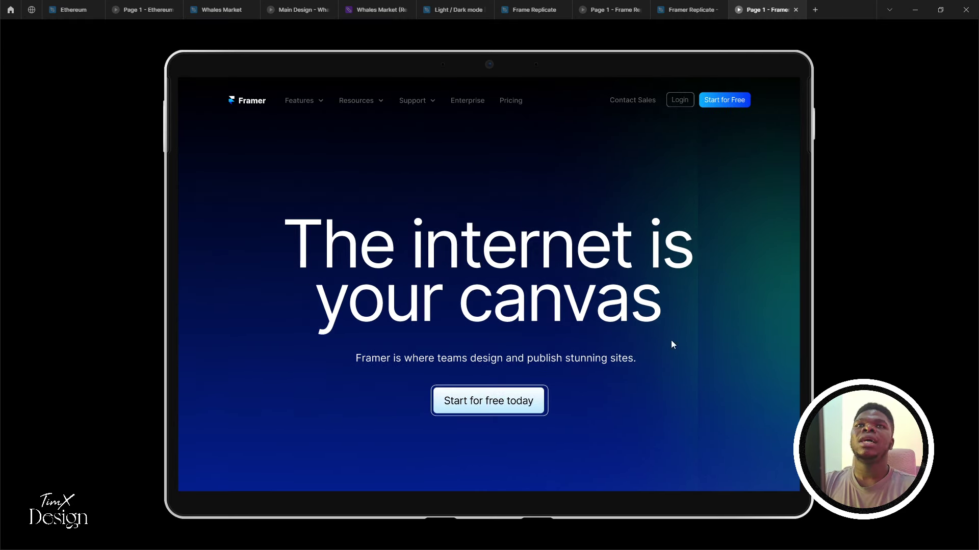
{"action": "left_click", "coordinate": [690, 10]}
Reload the prototype preview, review the narrowed green glow, and return to the design file
{"action": "left_click", "coordinate": [759, 10]}
{"action": "right_click", "coordinate": [757, 10]}
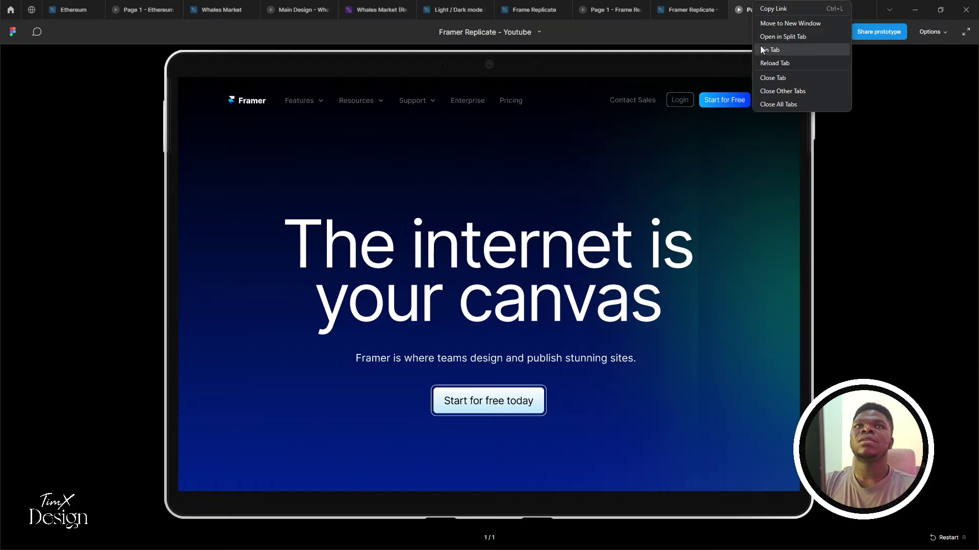
{"action": "left_click", "coordinate": [745, 85]}
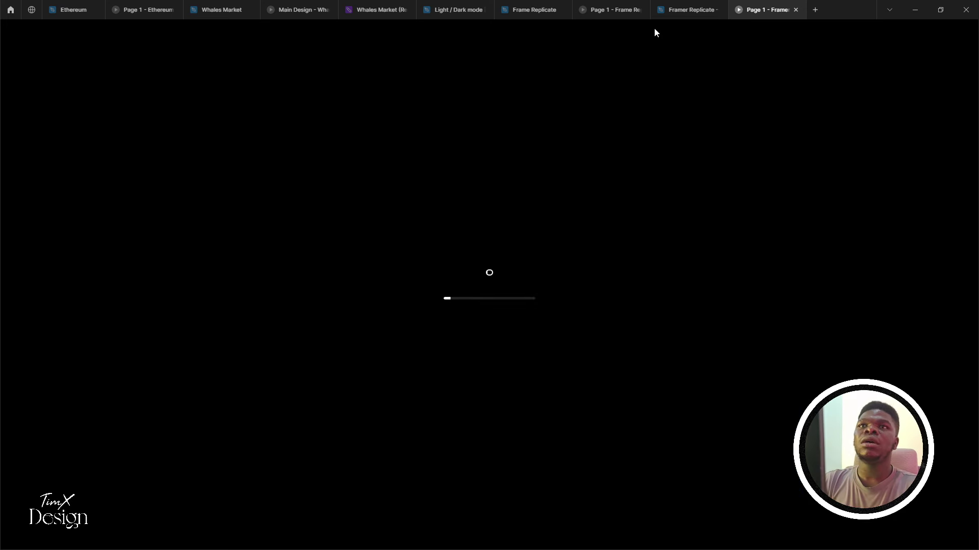
{"action": "left_click", "coordinate": [679, 5]}
{"action": "mouse_move", "coordinate": [683, 4]}
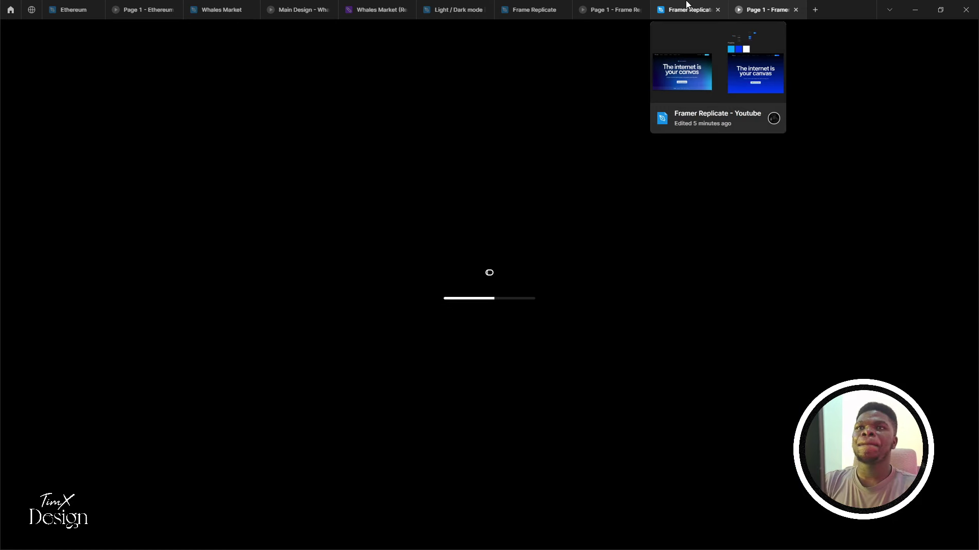
{"action": "key", "text": "ctrl+Tab"}
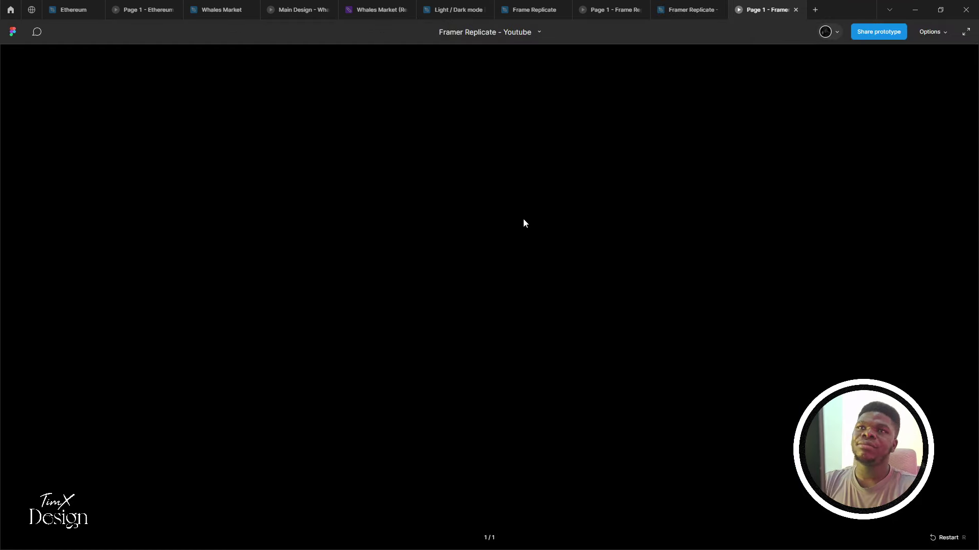
{"action": "left_click", "coordinate": [690, 4]}
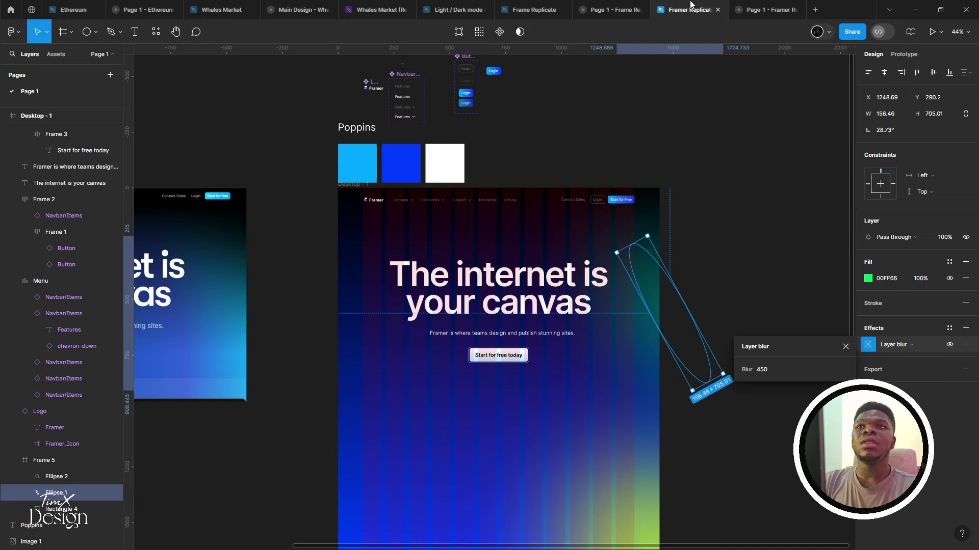
Draw a 712 × 712 circle overlapping the lower-left side of the blue gradient hero frame
{"action": "scroll", "coordinate": [397, 235], "scroll_direction": "down", "scroll_amount": 3}
{"action": "scroll", "coordinate": [382, 313], "scroll_direction": "left", "scroll_amount": 5}
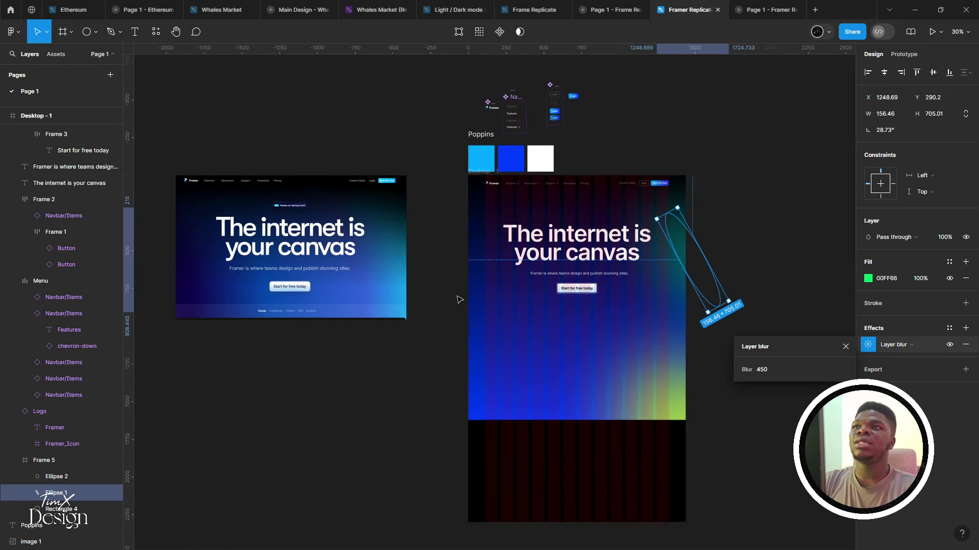
{"action": "scroll", "coordinate": [185, 284], "scroll_direction": "up", "scroll_amount": 5}
{"action": "scroll", "coordinate": [199, 225], "scroll_direction": "down", "scroll_amount": 3}
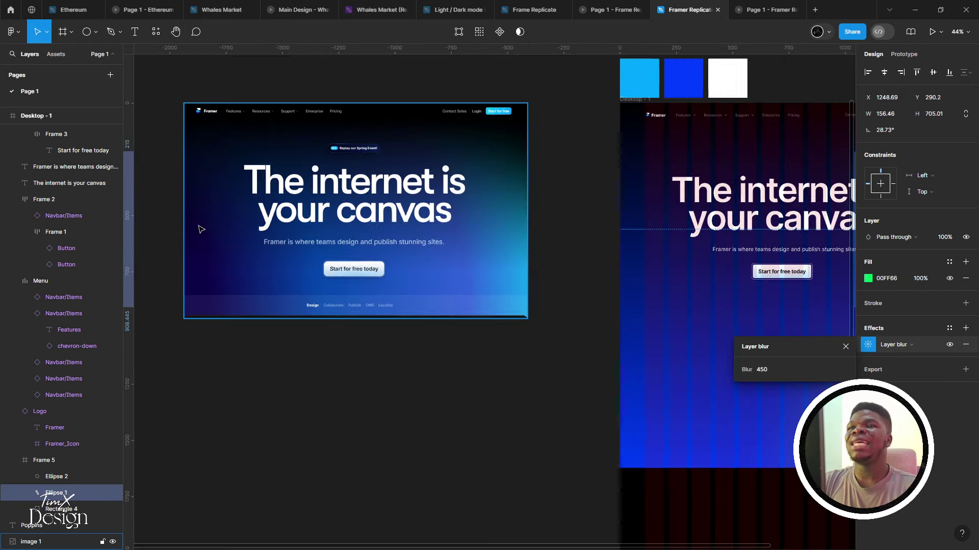
{"action": "left_click", "coordinate": [87, 32]}
{"action": "scroll", "coordinate": [653, 277], "scroll_direction": "up", "scroll_amount": 1}
{"action": "scroll", "coordinate": [554, 261], "scroll_direction": "right", "scroll_amount": 3}
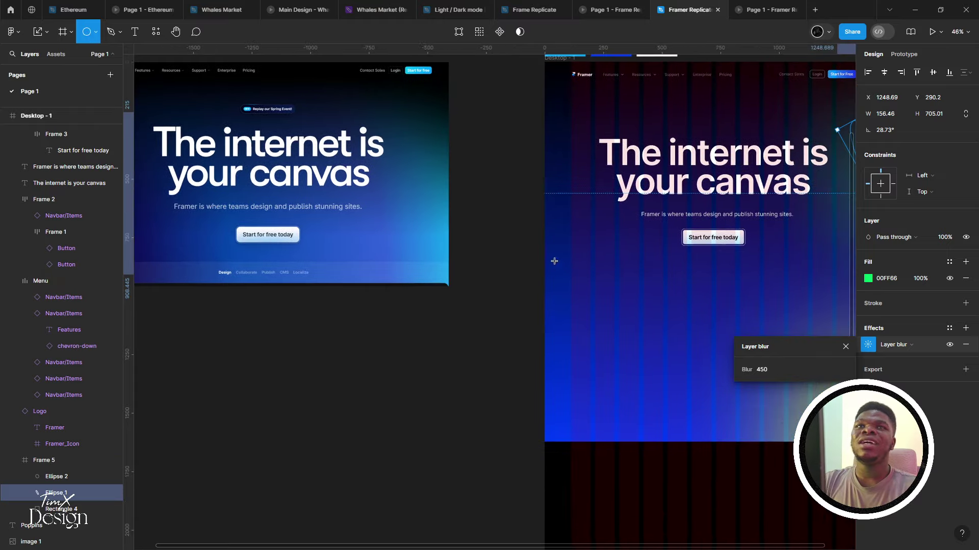
{"action": "left_click_drag", "start_coordinate": [516, 216], "coordinate": [629, 383]}
{"action": "scroll", "coordinate": [619, 331], "scroll_direction": "right", "scroll_amount": 1}
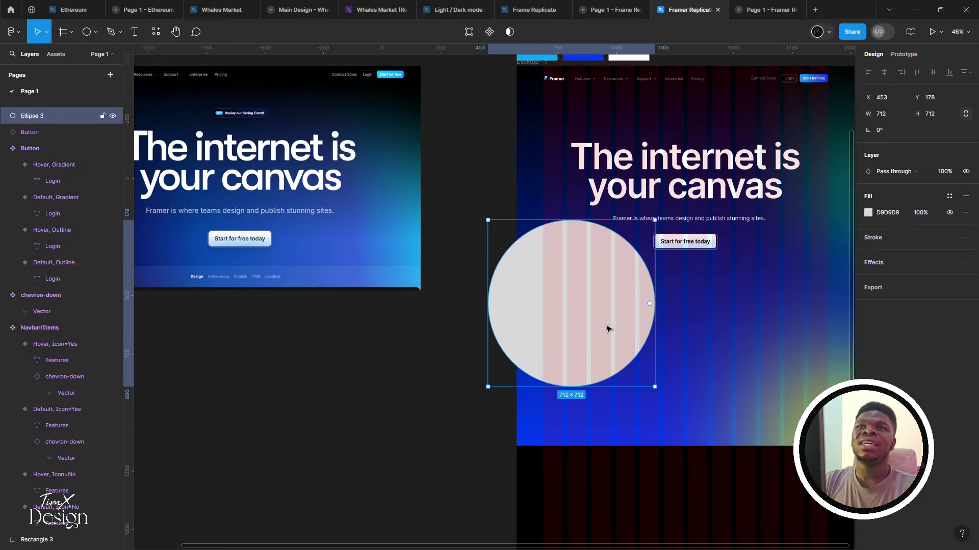
Place the circle inside Frame 5 at X -445, Y 562, and replace its fill with an inside stroke
{"action": "left_click_drag", "start_coordinate": [607, 327], "coordinate": [581, 308]}
{"action": "key", "text": "Delete"}
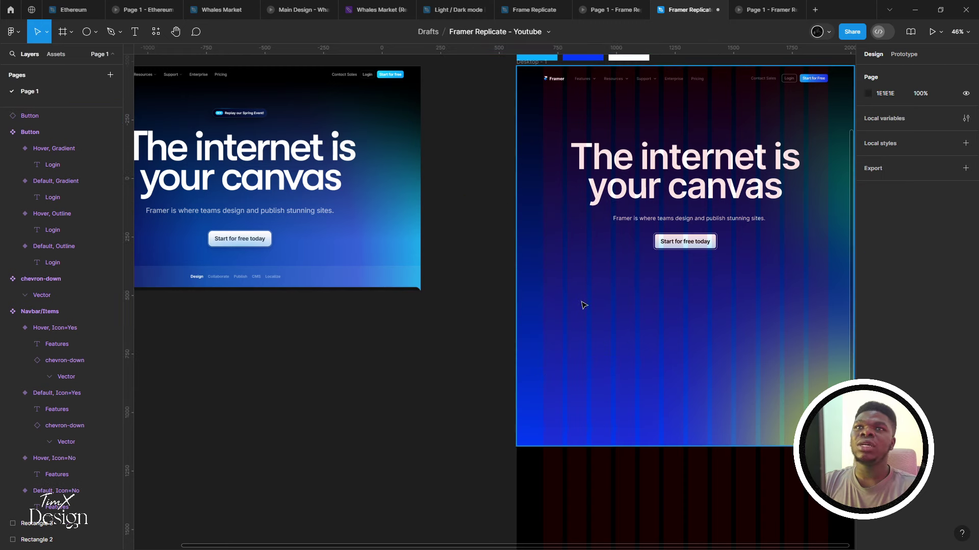
{"action": "right_click", "coordinate": [550, 300]}
{"action": "left_click", "coordinate": [550, 300]}
{"action": "key", "text": "ctrl+z"}
{"action": "left_click_drag", "start_coordinate": [574, 279], "coordinate": [539, 271]}
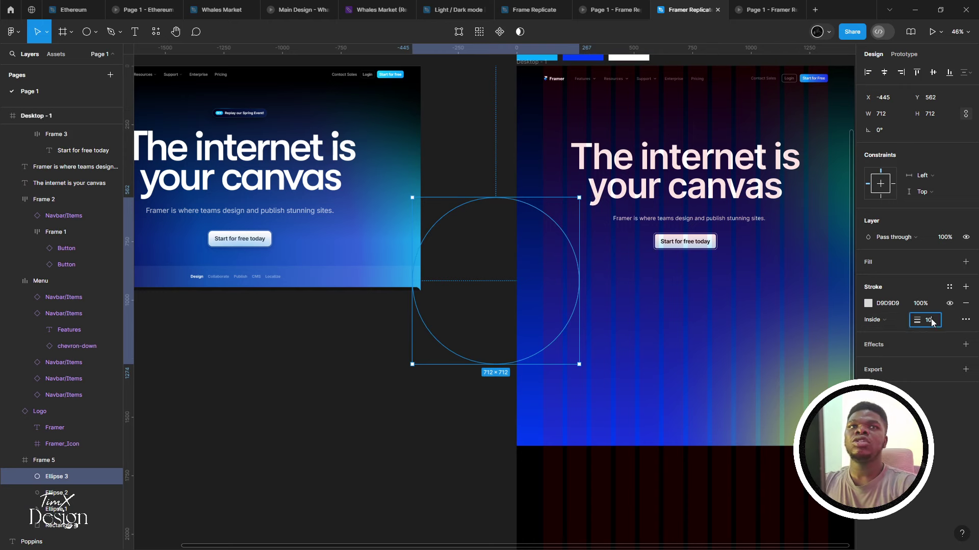
Set the circle's stroke thickness to 30 and its stroke colour to black (000000)
{"action": "key", "text": "Return"}
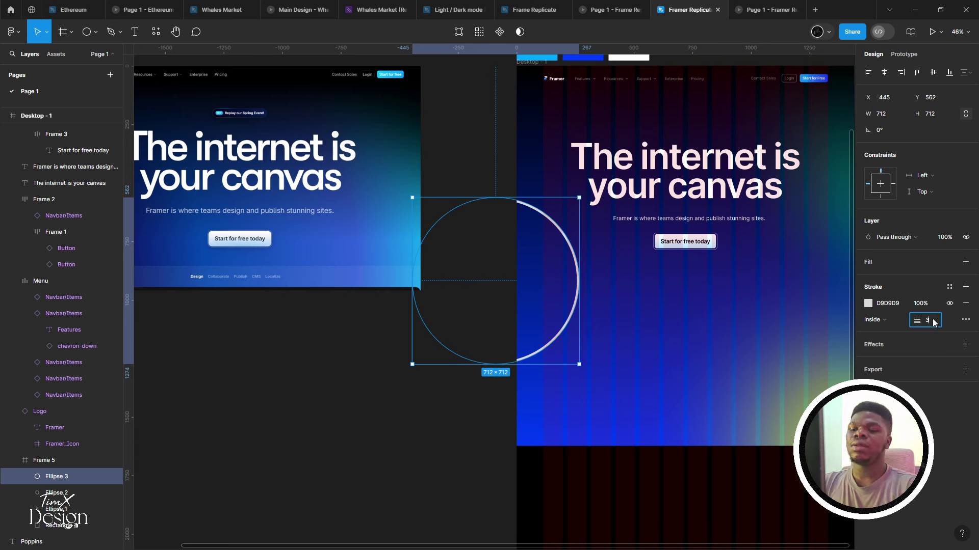
{"action": "type", "text": "30"}
{"action": "key", "text": "Return"}
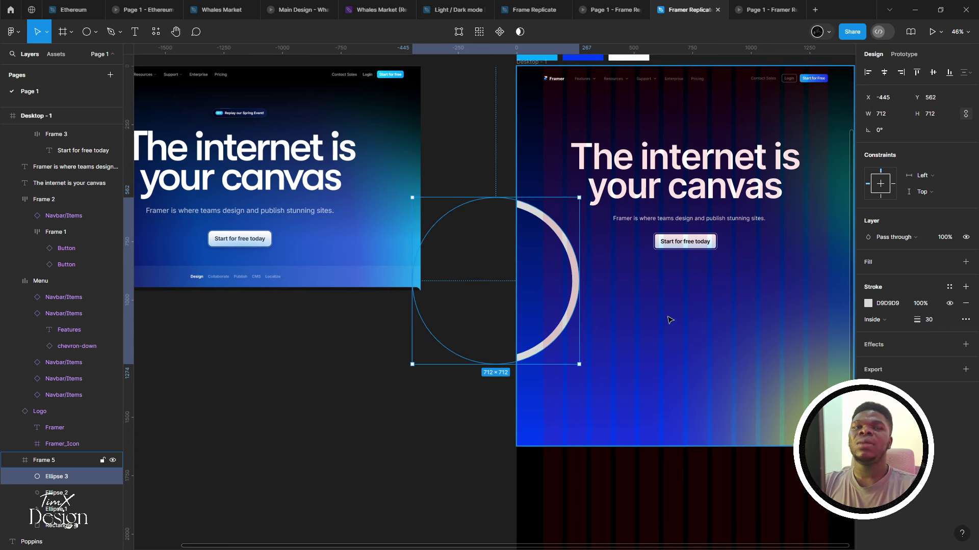
{"action": "left_click", "coordinate": [868, 304]}
{"action": "mouse_move", "coordinate": [791, 319]}
{"action": "left_mouse_down"}
{"action": "mouse_move", "coordinate": [636, 478]}
{"action": "mouse_move", "coordinate": [611, 342]}
{"action": "left_mouse_up"}
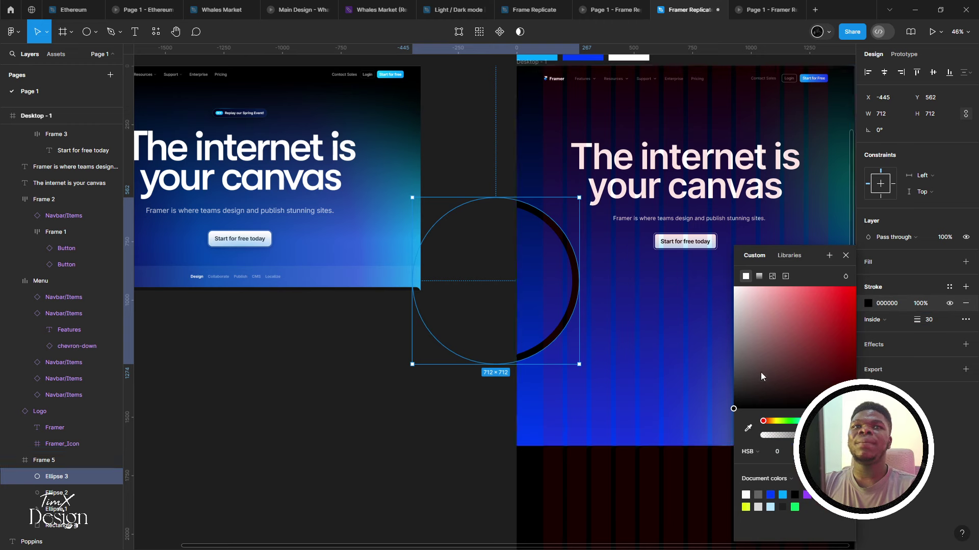
Add a layer blur to the black-stroked circle, trying 200 before setting it to 100
{"action": "left_click", "coordinate": [965, 345]}
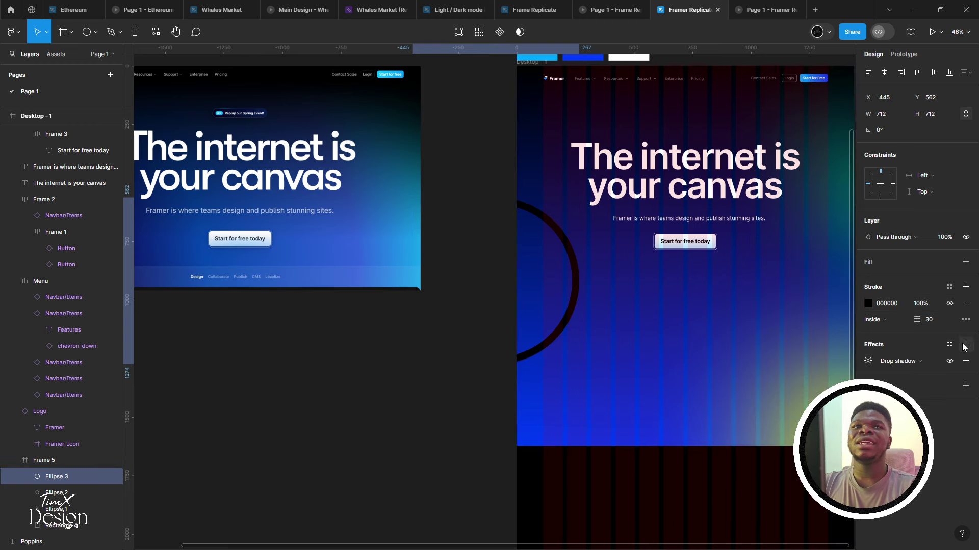
{"action": "left_click", "coordinate": [904, 369]}
{"action": "left_click", "coordinate": [910, 375]}
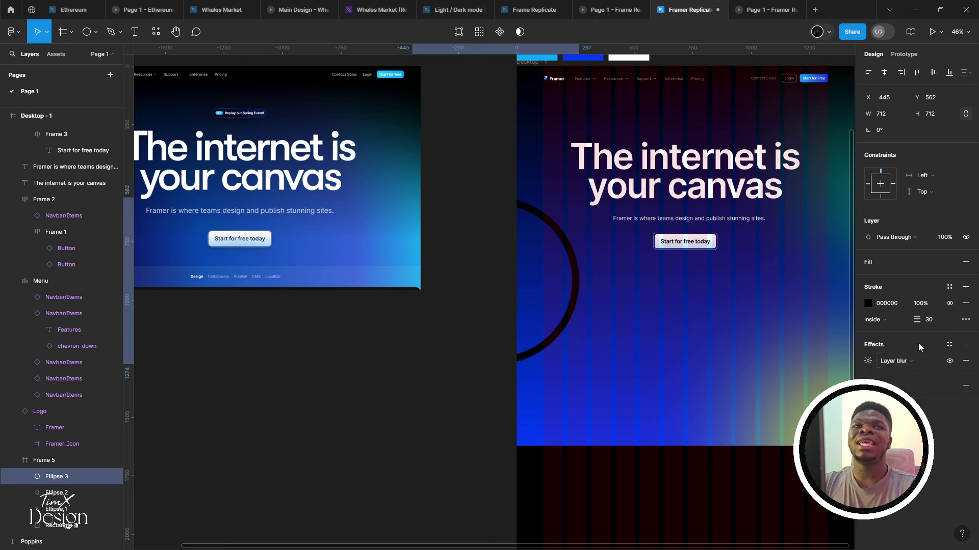
{"action": "left_click", "coordinate": [867, 363]}
{"action": "type", "text": "200"}
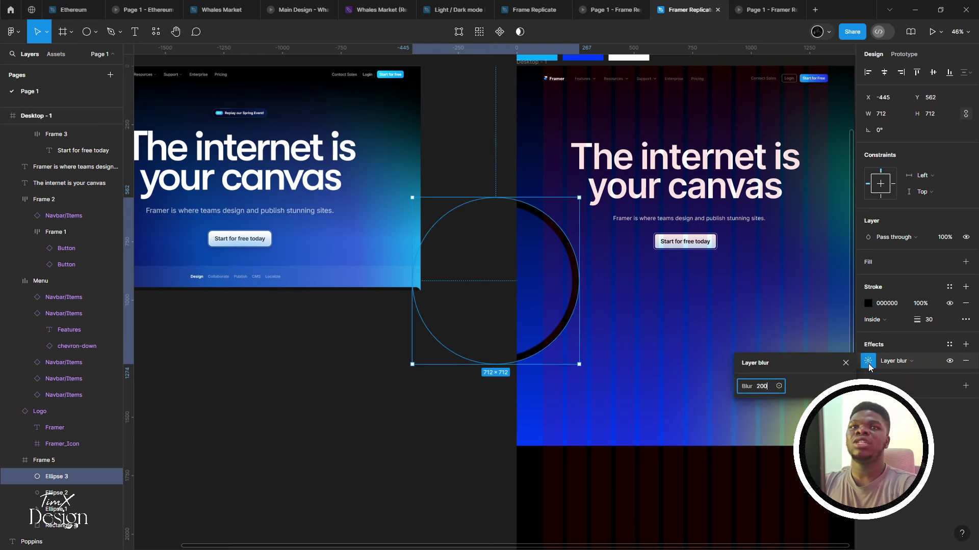
{"action": "key", "text": "Return"}
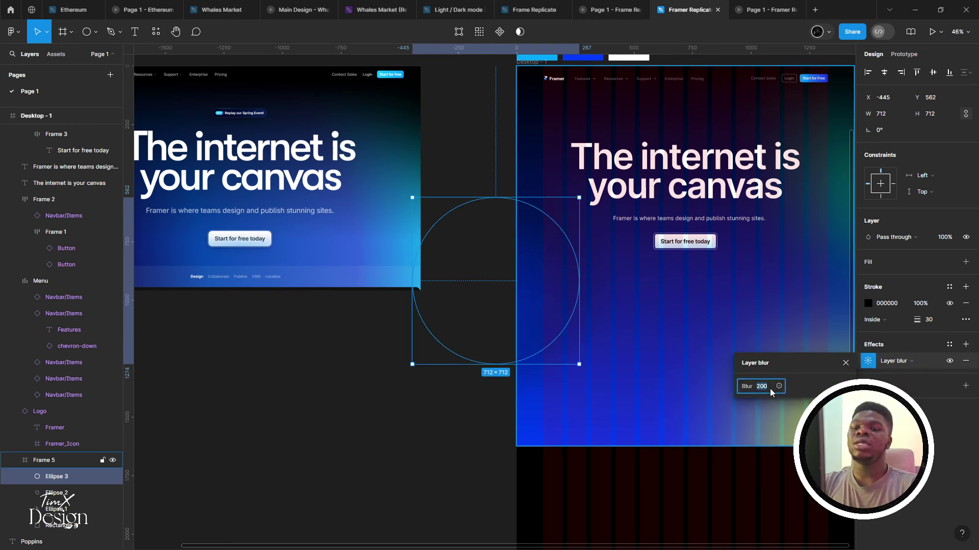
{"action": "type", "text": "100"}
{"action": "key", "text": "Return"}
{"action": "scroll", "coordinate": [627, 131], "scroll_direction": "up", "scroll_amount": 1}
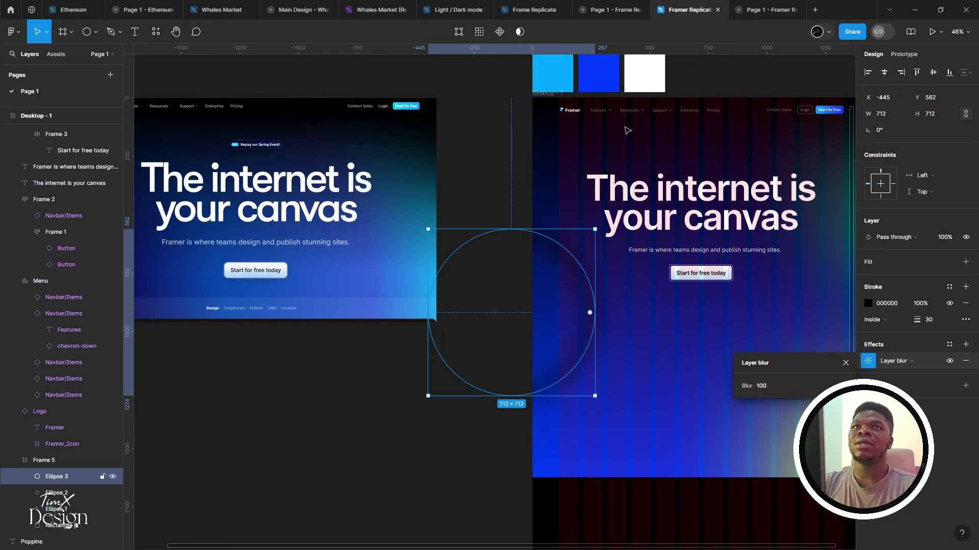
Check the blurred dark ring in the prototype preview, compare it with the live Framer homepage, and return to the design file
{"action": "key", "text": "ctrl+alt+Return"}
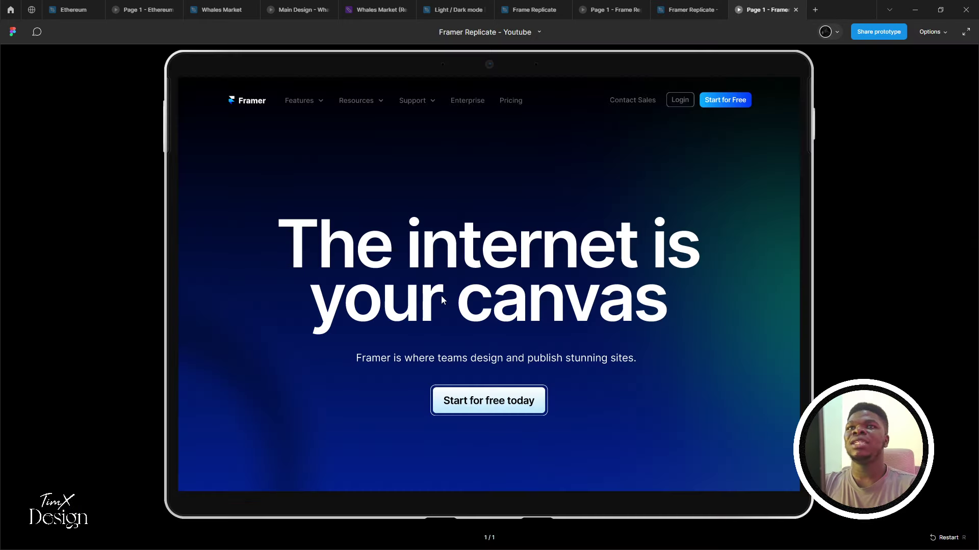
{"action": "key", "text": "alt+Tab"}
{"action": "key", "text": "alt+Tab"}
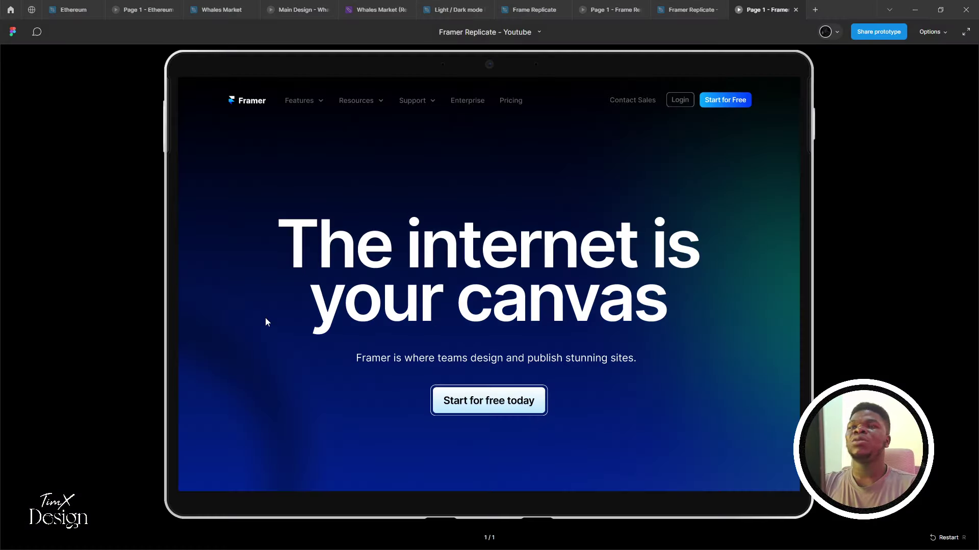
{"action": "key", "text": "alt+Tab"}
{"action": "left_click_drag", "start_coordinate": [75, 363], "coordinate": [151, 295]}
{"action": "left_click", "coordinate": [146, 323]}
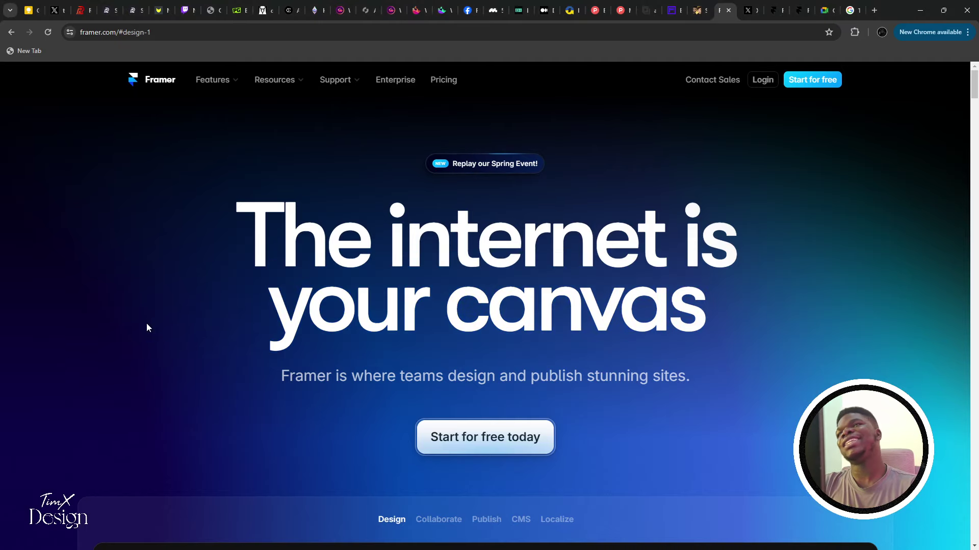
{"action": "key", "text": "alt+Tab"}
{"action": "left_click", "coordinate": [688, 9]}
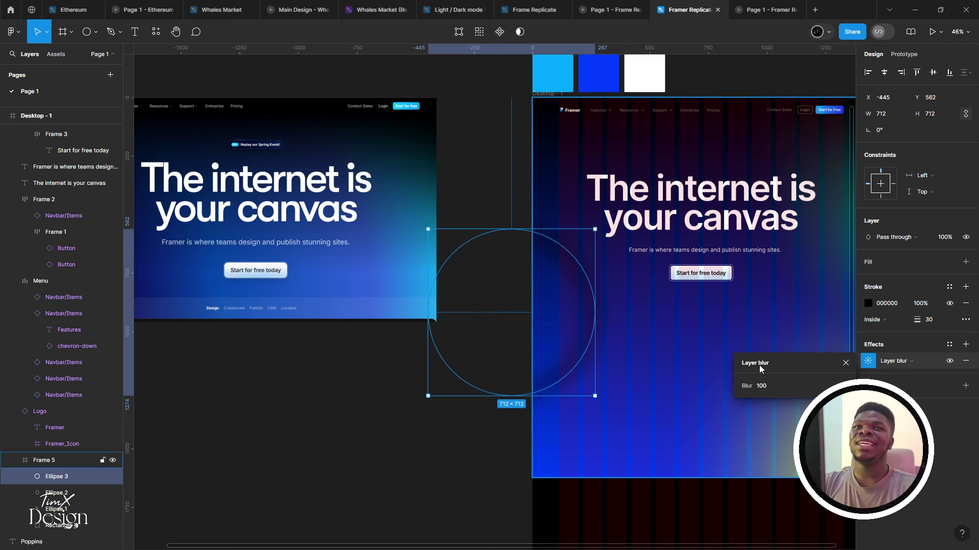
Set the dark ring's layer blur to 150 and check it in the prototype preview
{"action": "left_click", "coordinate": [767, 384]}
{"action": "type", "text": "150"}
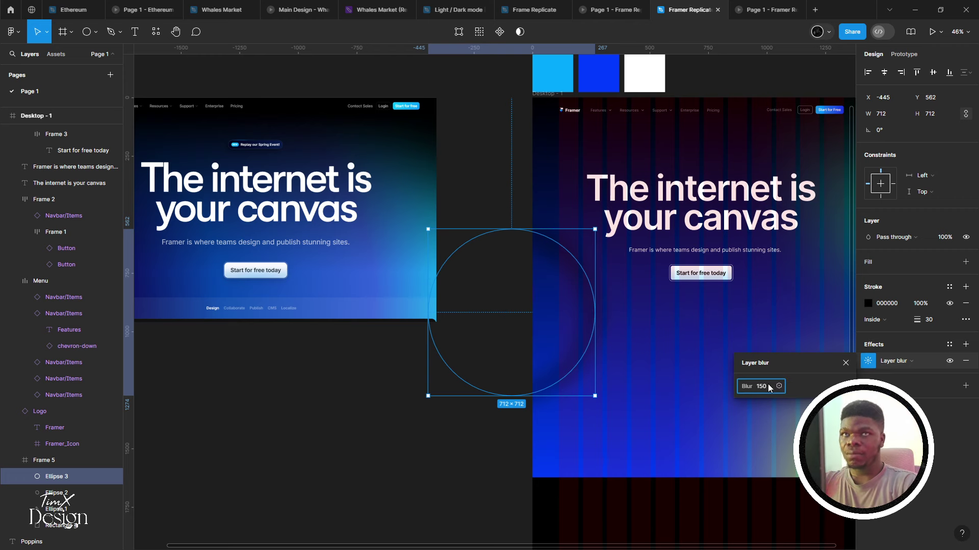
{"action": "key", "text": "Return"}
{"action": "left_click", "coordinate": [625, 380]}
{"action": "scroll", "coordinate": [624, 380], "scroll_direction": "right", "scroll_amount": 1}
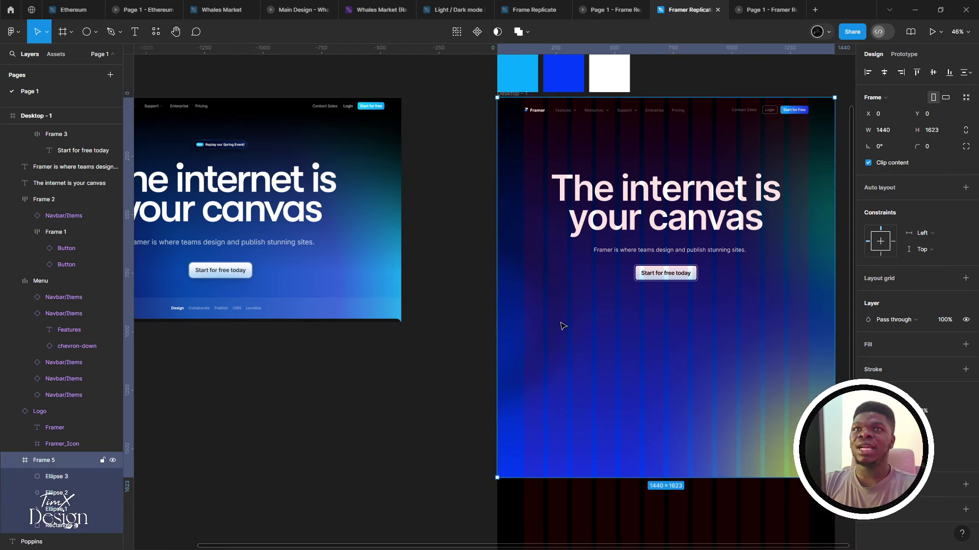
{"action": "double_click", "coordinate": [561, 323]}
{"action": "left_click", "coordinate": [752, 9]}
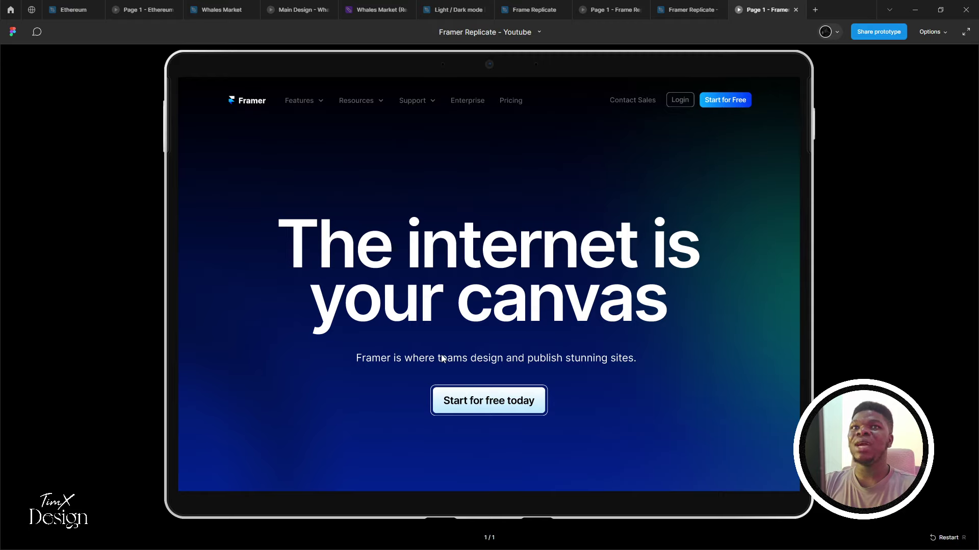
{"action": "key", "text": "ctrl+shift+Tab"}
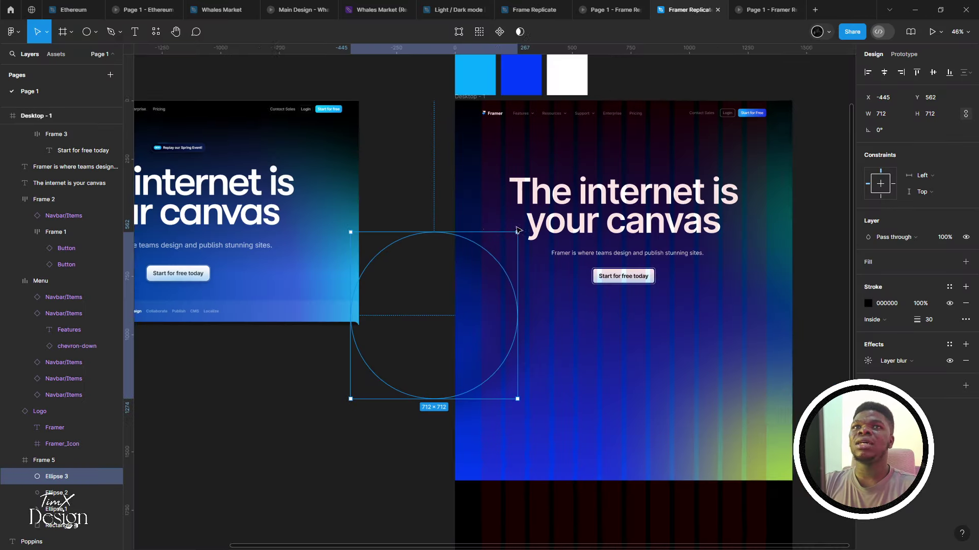
Compare the background glow of the reference screenshot with the hero frame and its prototype preview
{"action": "scroll", "coordinate": [504, 225], "scroll_direction": "down", "scroll_amount": 3}
{"action": "scroll", "coordinate": [391, 265], "scroll_direction": "up", "scroll_amount": 1}
{"action": "left_click_drag", "start_coordinate": [356, 267], "coordinate": [417, 265]}
{"action": "scroll", "coordinate": [417, 264], "scroll_direction": "up", "scroll_amount": 1}
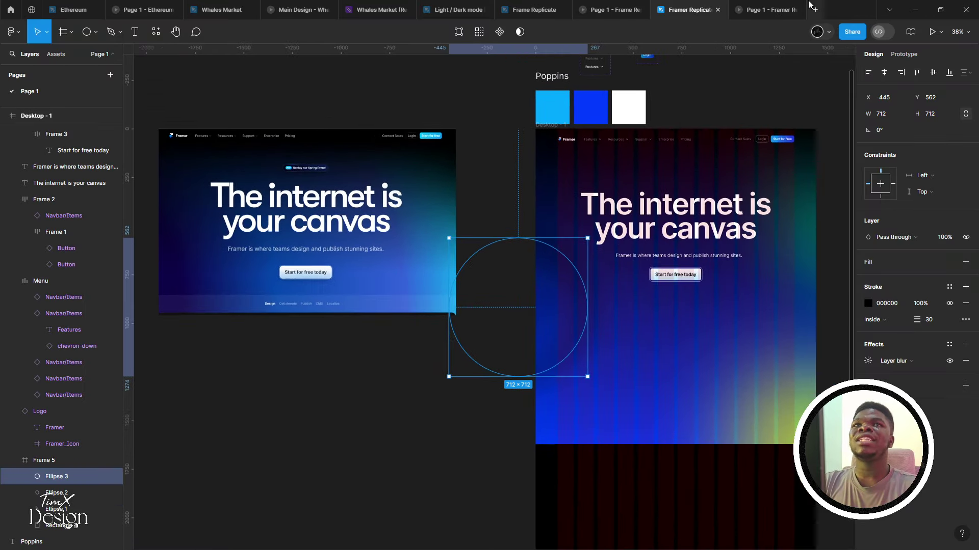
{"action": "left_click", "coordinate": [814, 9]}
{"action": "key", "text": "ctrl+w"}
{"action": "left_click", "coordinate": [776, 5]}
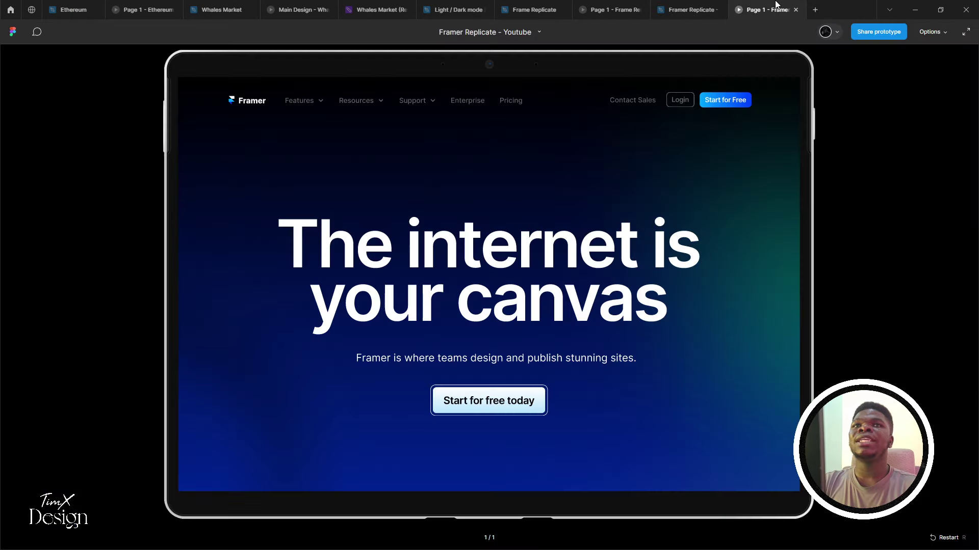
{"action": "key", "text": "ctrl+shift+Tab"}
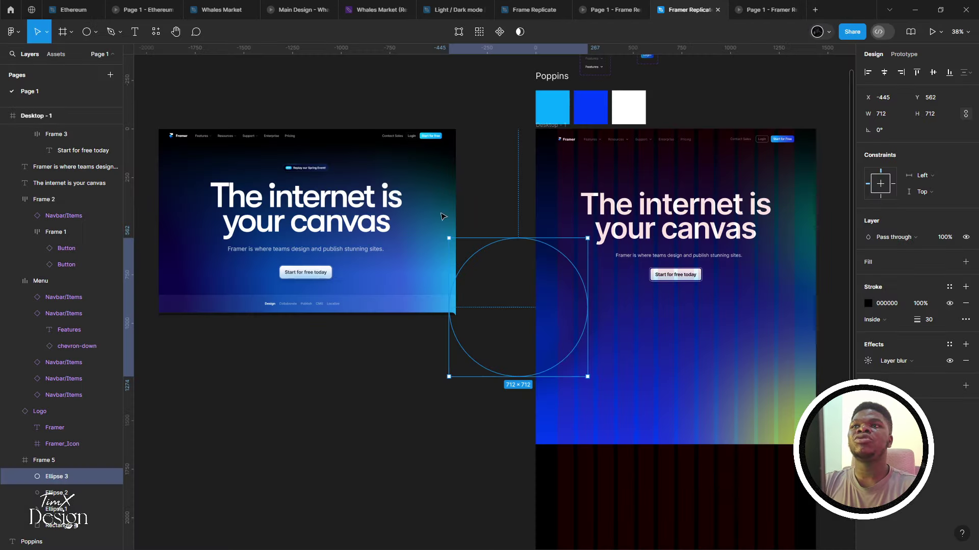
{"action": "scroll", "coordinate": [303, 288], "scroll_direction": "up", "scroll_amount": 3}
{"action": "scroll", "coordinate": [302, 289], "scroll_direction": "up", "scroll_amount": 1}
{"action": "scroll", "coordinate": [367, 343], "scroll_direction": "down", "scroll_amount": 4}
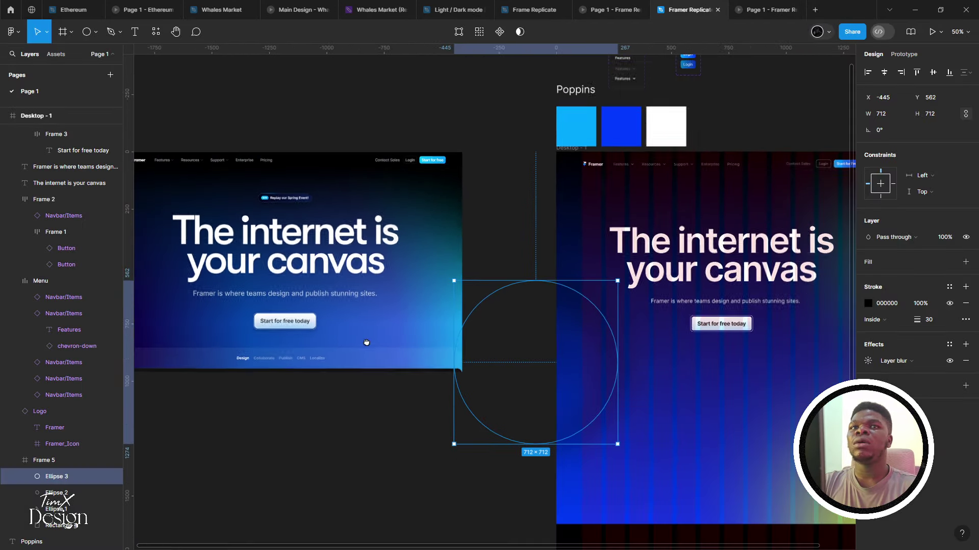
{"action": "left_click", "coordinate": [658, 443]}
{"action": "left_click", "coordinate": [756, 7]}
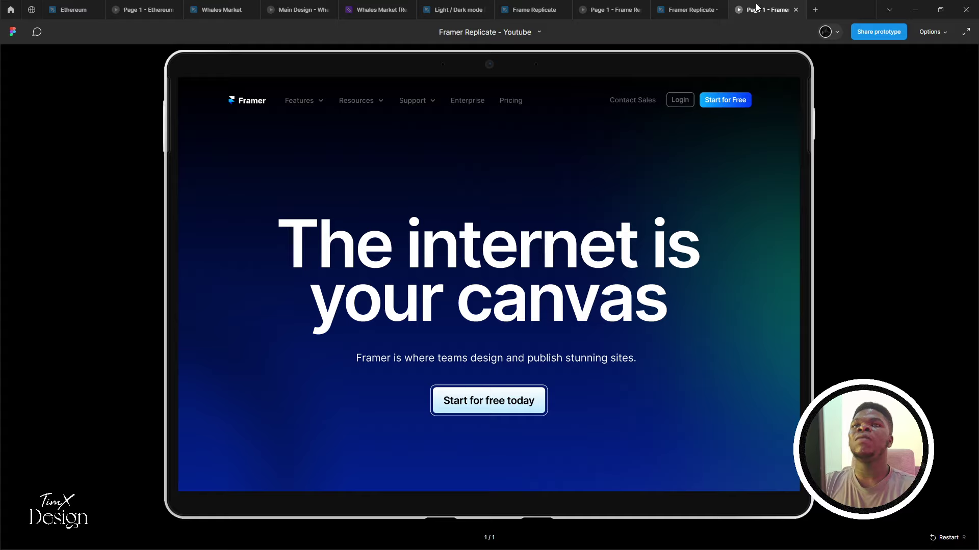
{"action": "scroll", "coordinate": [554, 292], "scroll_direction": "down", "scroll_amount": 6}
{"action": "scroll", "coordinate": [554, 291], "scroll_direction": "up", "scroll_amount": 3}
{"action": "scroll", "coordinate": [555, 291], "scroll_direction": "up", "scroll_amount": 3}
{"action": "key", "text": "ctrl+shift+Tab"}
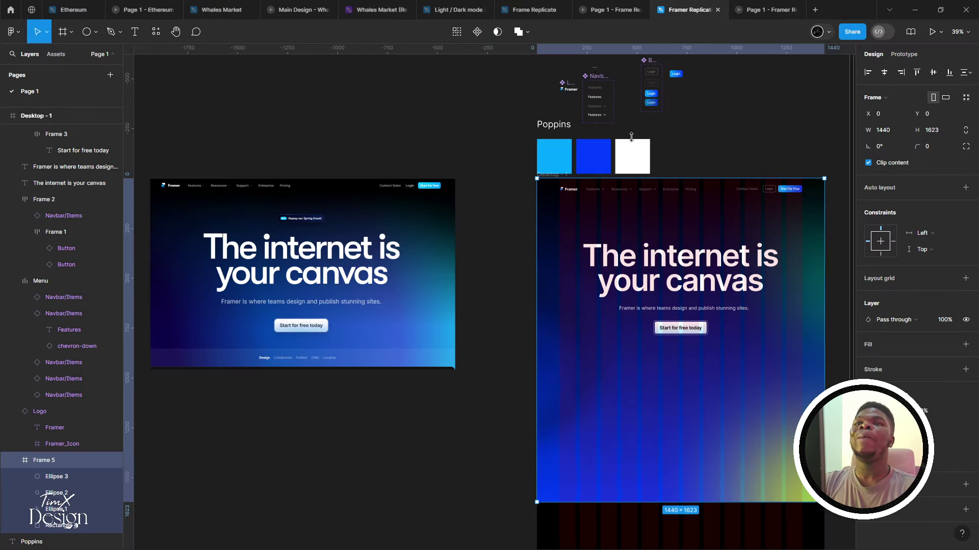
Switch to the live Framer homepage, examine its background gradient down to the customer logos, and return to the design file
{"action": "key", "text": "alt+Tab"}
{"action": "scroll", "coordinate": [478, 326], "scroll_direction": "down", "scroll_amount": 9}
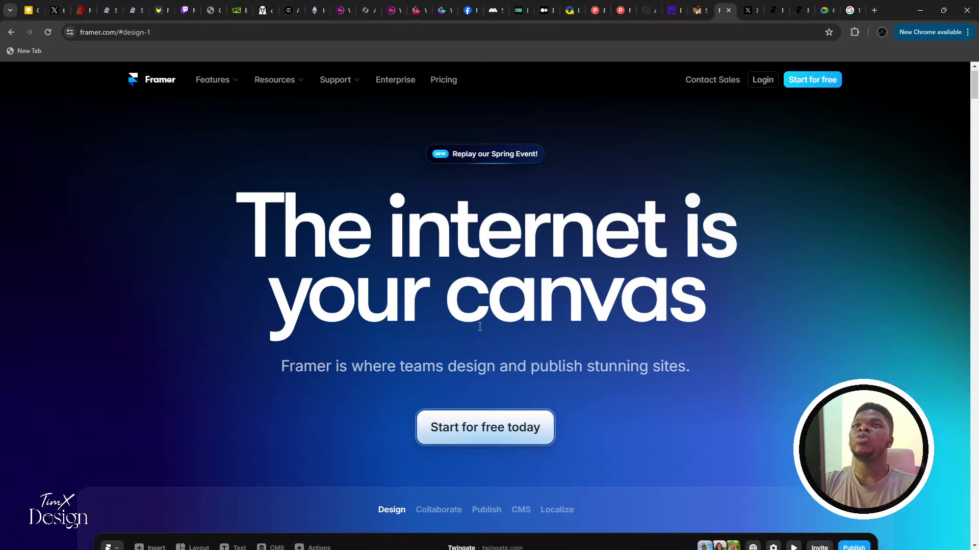
{"action": "scroll", "coordinate": [594, 371], "scroll_direction": "down", "scroll_amount": 5}
{"action": "scroll", "coordinate": [594, 370], "scroll_direction": "up", "scroll_amount": 3}
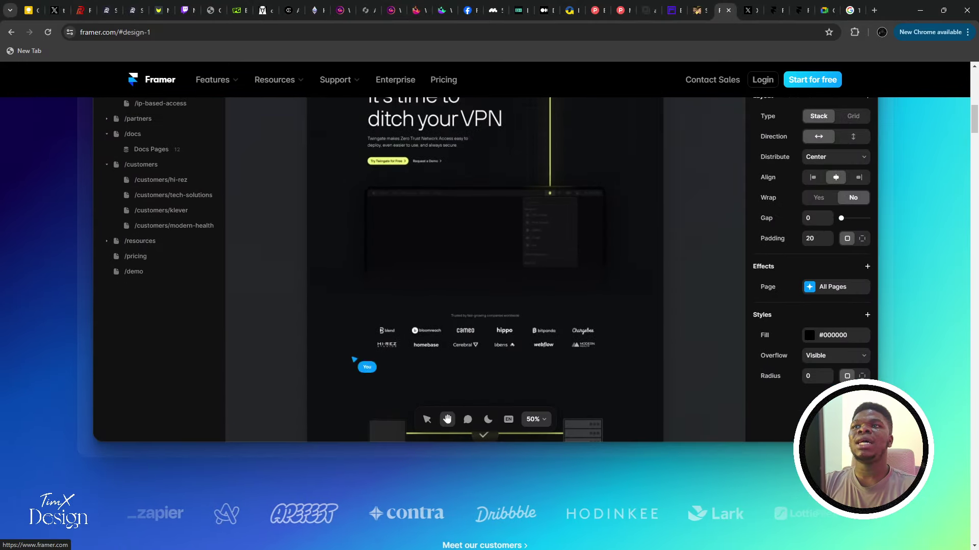
{"action": "scroll", "coordinate": [594, 371], "scroll_direction": "down", "scroll_amount": 3}
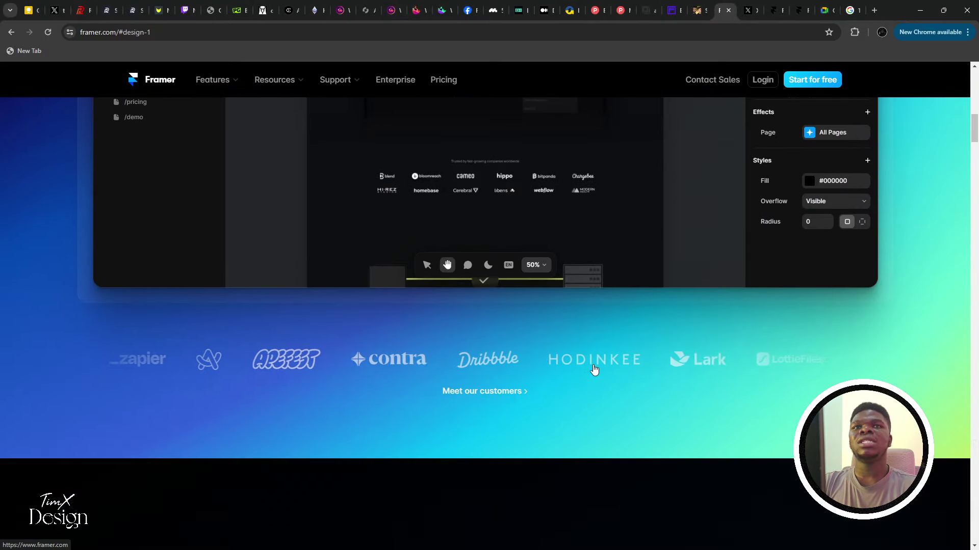
{"action": "scroll", "coordinate": [594, 371], "scroll_direction": "up", "scroll_amount": 1}
{"action": "scroll", "coordinate": [594, 371], "scroll_direction": "up", "scroll_amount": 10}
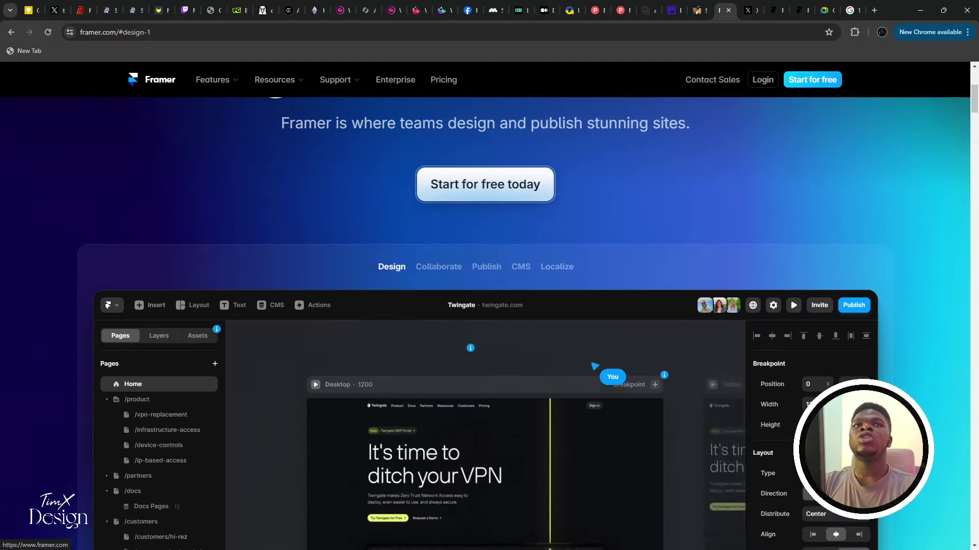
{"action": "scroll", "coordinate": [604, 341], "scroll_direction": "down", "scroll_amount": 4}
{"action": "scroll", "coordinate": [611, 347], "scroll_direction": "down", "scroll_amount": 10}
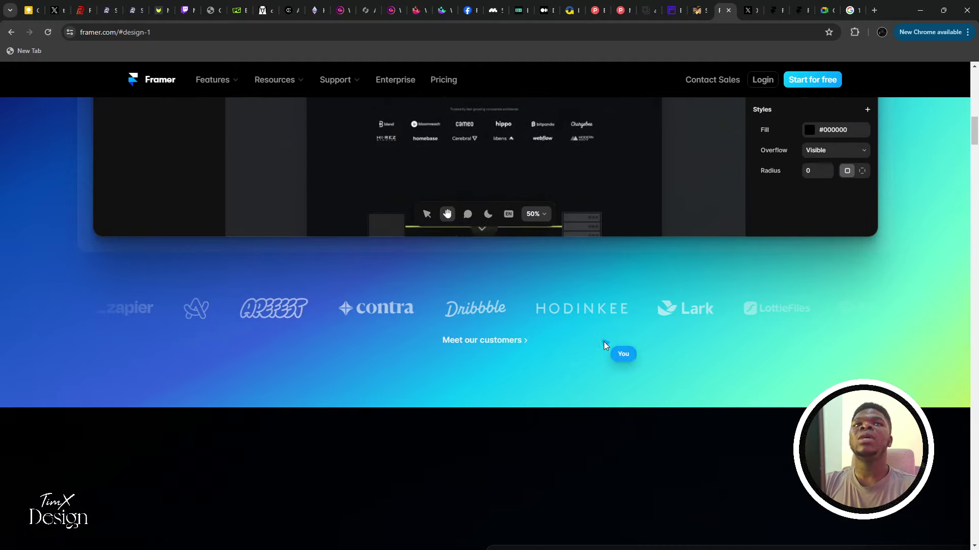
{"action": "scroll", "coordinate": [432, 386], "scroll_direction": "up", "scroll_amount": 5}
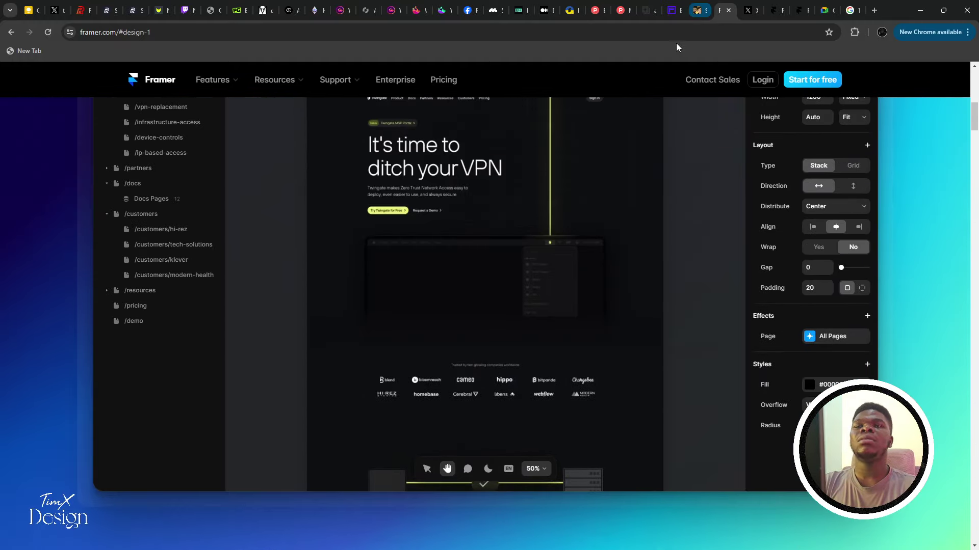
{"action": "key", "text": "alt+Tab"}
{"action": "left_click_drag", "start_coordinate": [521, 269], "coordinate": [480, 258]}
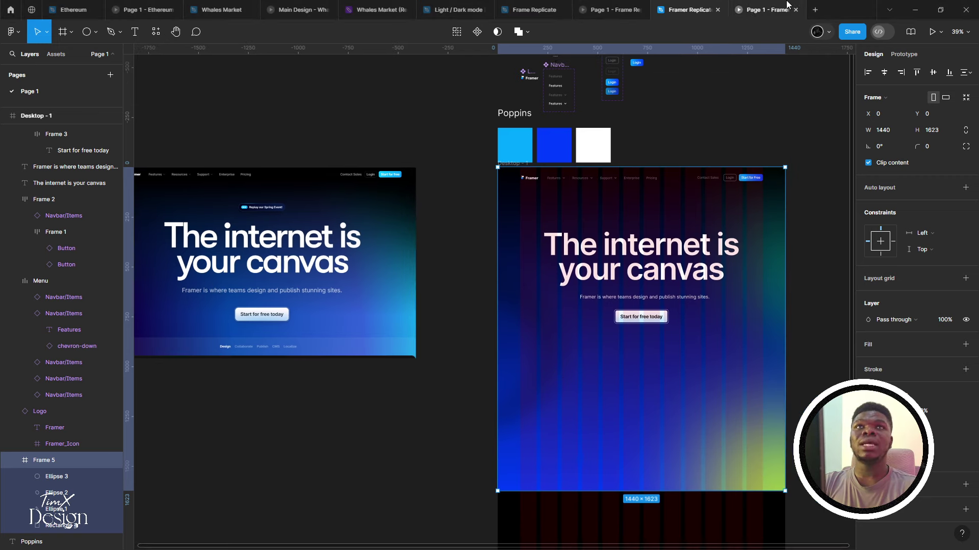
{"action": "left_click", "coordinate": [767, 9]}
{"action": "left_click", "coordinate": [688, 10]}
{"action": "scroll", "coordinate": [510, 316], "scroll_direction": "down", "scroll_amount": 1}
{"action": "scroll", "coordinate": [510, 316], "scroll_direction": "right", "scroll_amount": 1}
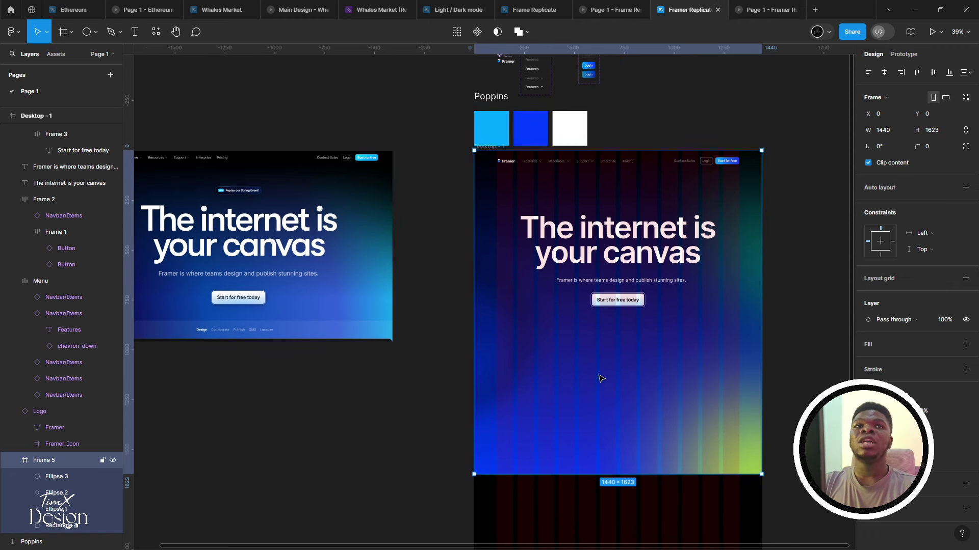
Add a second fill to the hero's background rectangle and make it a linear gradient from transparent to black
{"action": "scroll", "coordinate": [602, 378], "scroll_direction": "up", "scroll_amount": 1}
{"action": "scroll", "coordinate": [602, 378], "scroll_direction": "left", "scroll_amount": 1}
{"action": "left_click", "coordinate": [615, 400]}
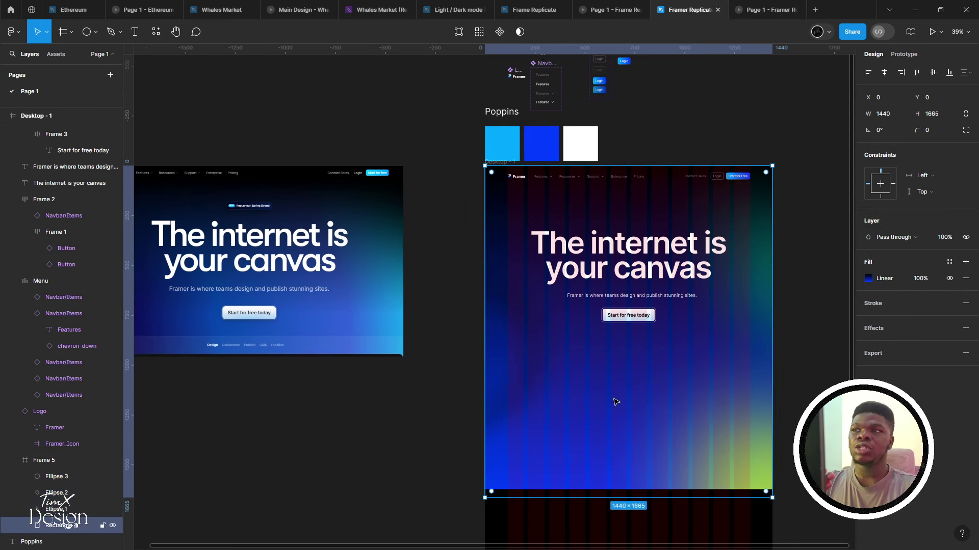
{"action": "left_click", "coordinate": [965, 262]}
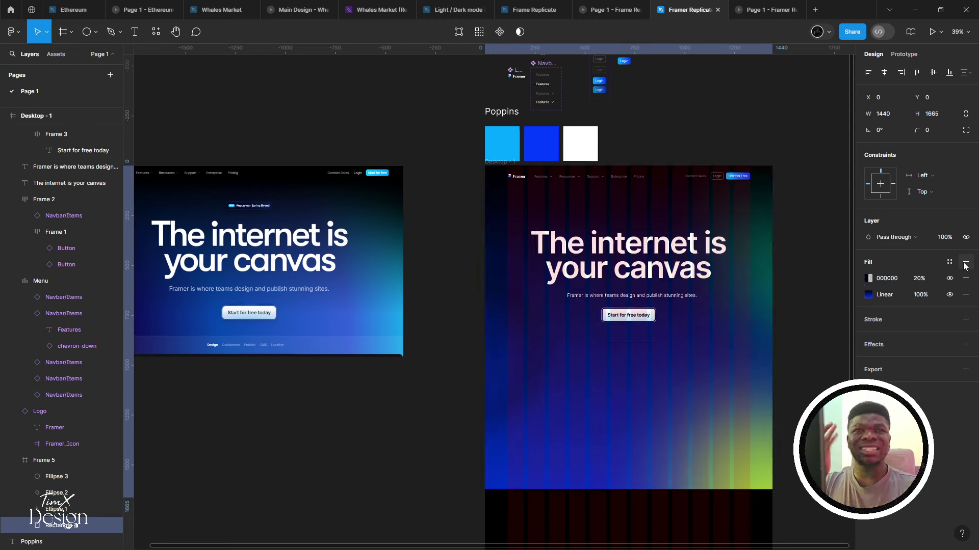
{"action": "left_click", "coordinate": [869, 279]}
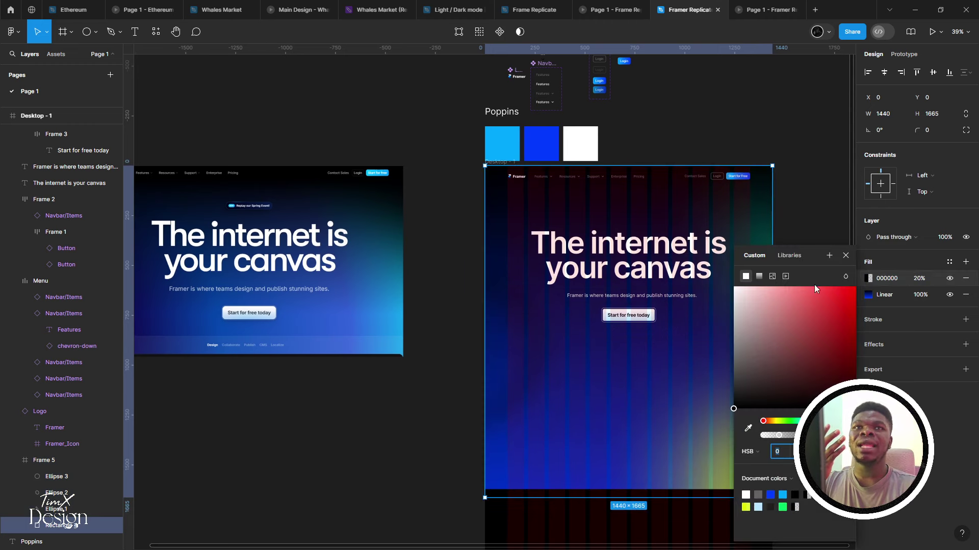
{"action": "left_click", "coordinate": [758, 276]}
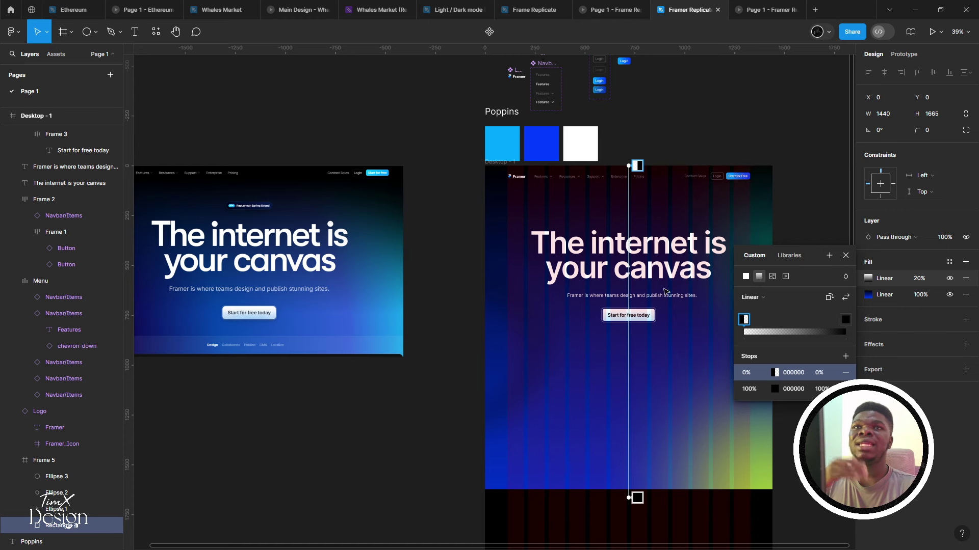
{"action": "scroll", "coordinate": [637, 439], "scroll_direction": "down", "scroll_amount": 2}
{"action": "scroll", "coordinate": [606, 410], "scroll_direction": "right", "scroll_amount": 2}
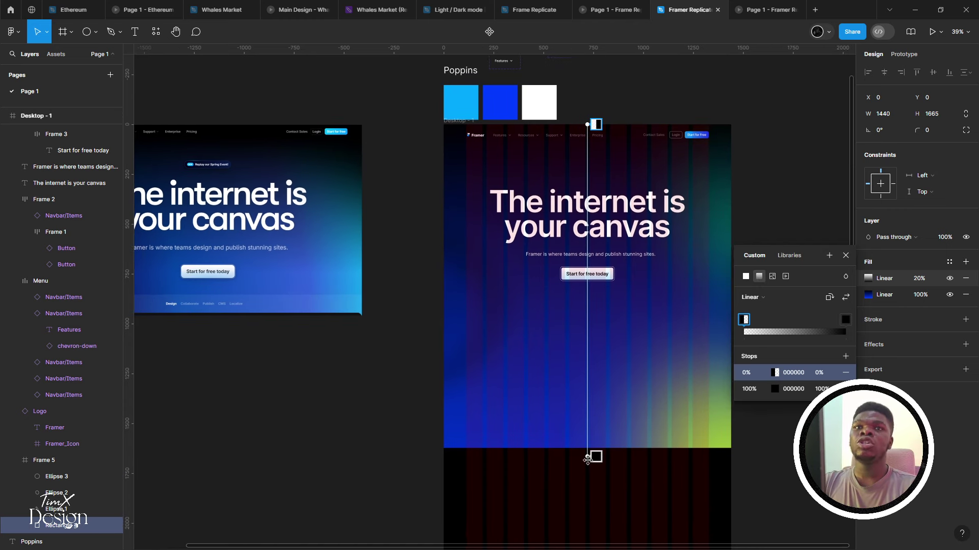
{"action": "key", "text": "Escape"}
{"action": "key", "text": "Escape"}
Move the blurred yellow-green ellipse out of the hero frame onto the empty canvas beside it
{"action": "left_click", "coordinate": [682, 427]}
{"action": "scroll", "coordinate": [684, 422], "scroll_direction": "down", "scroll_amount": 1}
{"action": "double_click", "coordinate": [685, 418]}
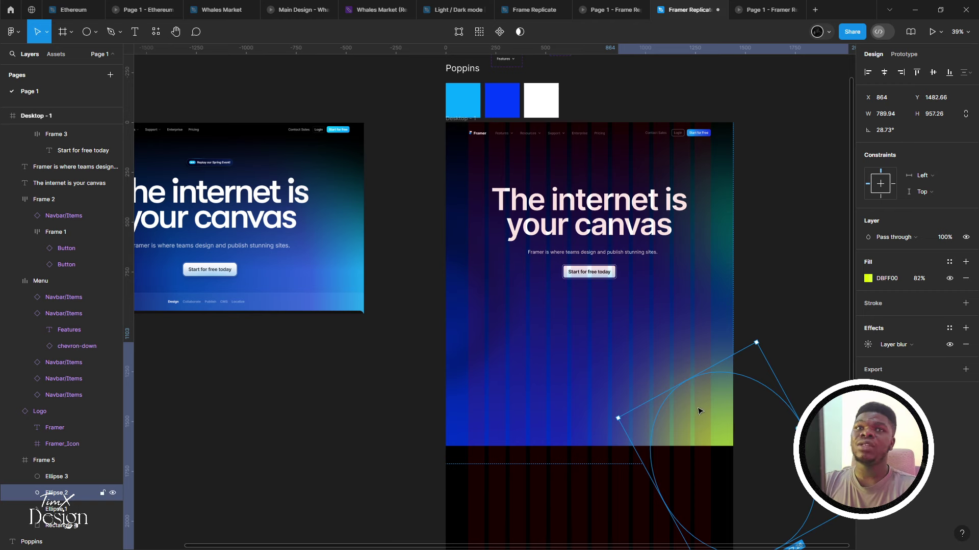
{"action": "left_click_drag", "start_coordinate": [699, 418], "coordinate": [665, 417]}
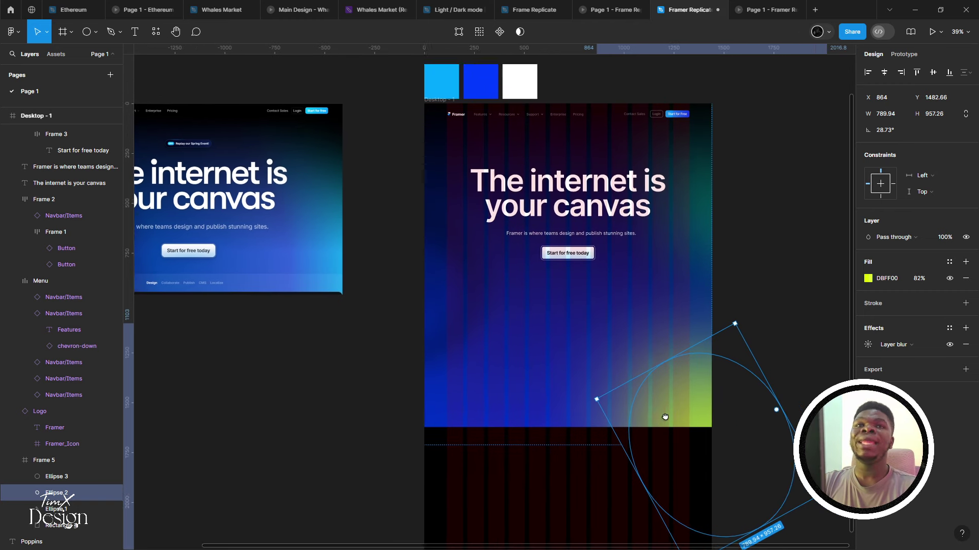
{"action": "scroll", "coordinate": [665, 417], "scroll_direction": "right", "scroll_amount": 2}
{"action": "scroll", "coordinate": [665, 417], "scroll_direction": "up", "scroll_amount": 1}
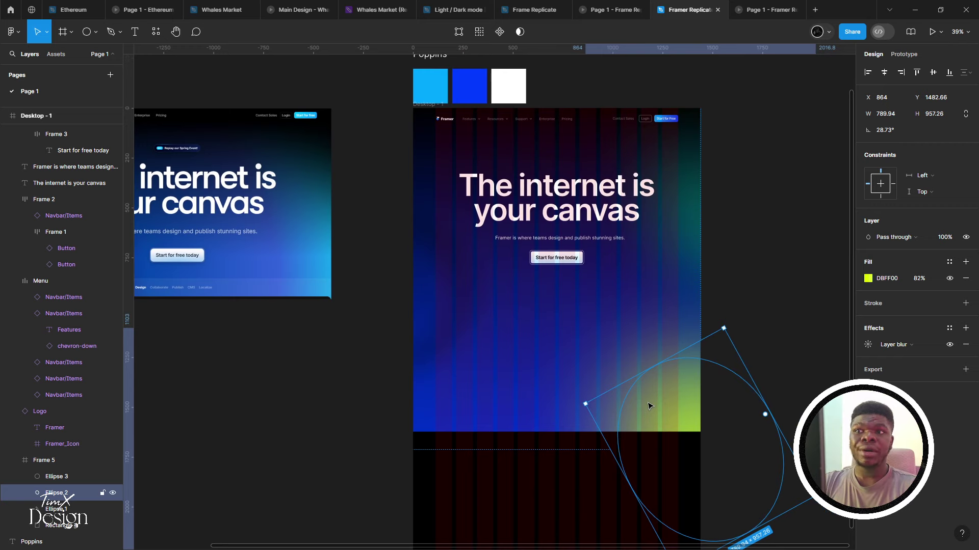
{"action": "scroll", "coordinate": [650, 406], "scroll_direction": "down", "scroll_amount": 3}
{"action": "left_click_drag", "start_coordinate": [643, 414], "coordinate": [586, 409]}
{"action": "left_click_drag", "start_coordinate": [589, 408], "coordinate": [755, 302]}
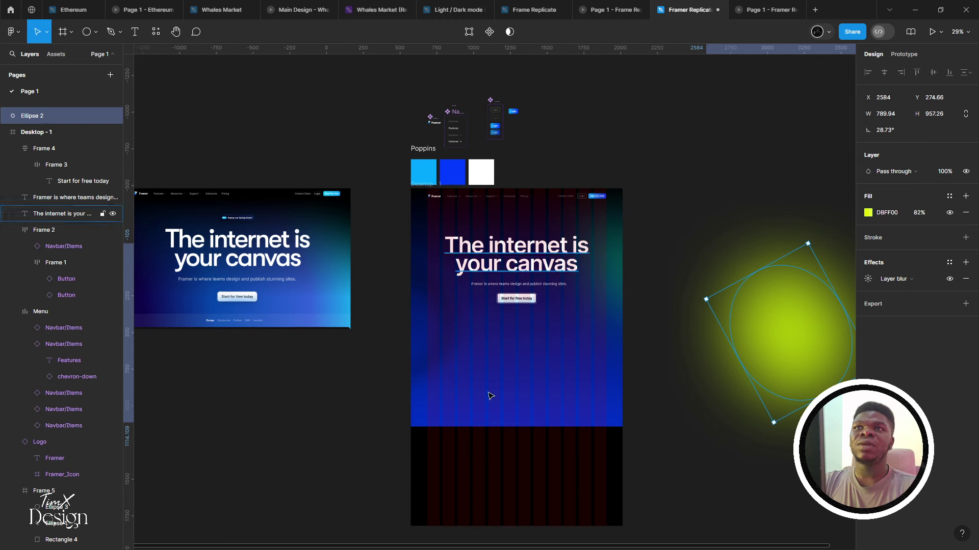
Angle the background rectangle's new gradient fill so that it ends at the hero frame's bottom-right corner
{"action": "double_click", "coordinate": [496, 394]}
{"action": "key", "text": "Escape"}
{"action": "double_click", "coordinate": [526, 385]}
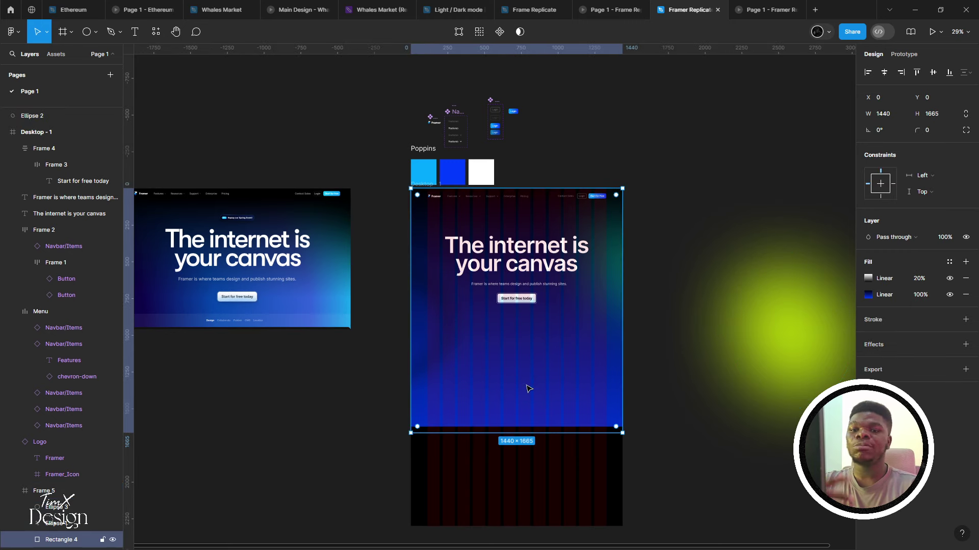
{"action": "left_click", "coordinate": [867, 278]}
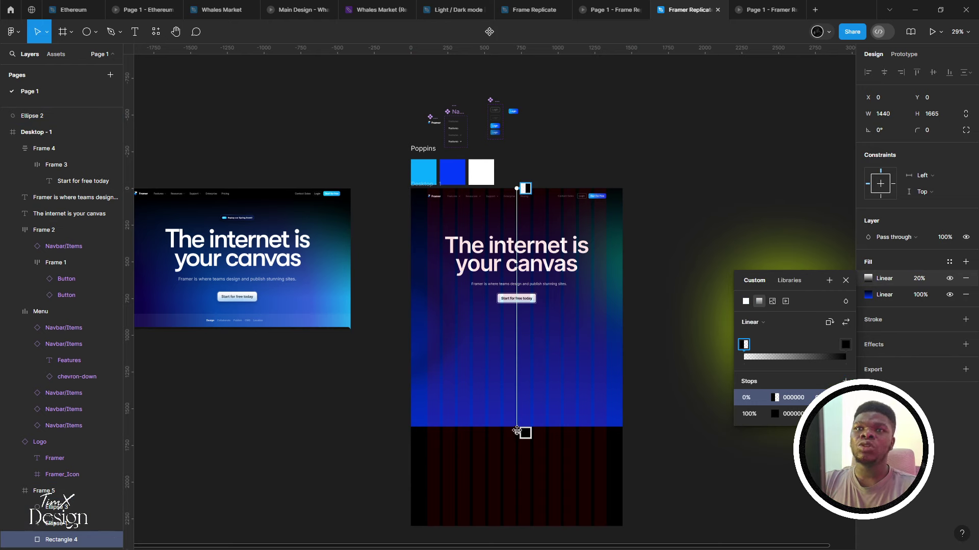
{"action": "left_click_drag", "start_coordinate": [517, 431], "coordinate": [527, 403]}
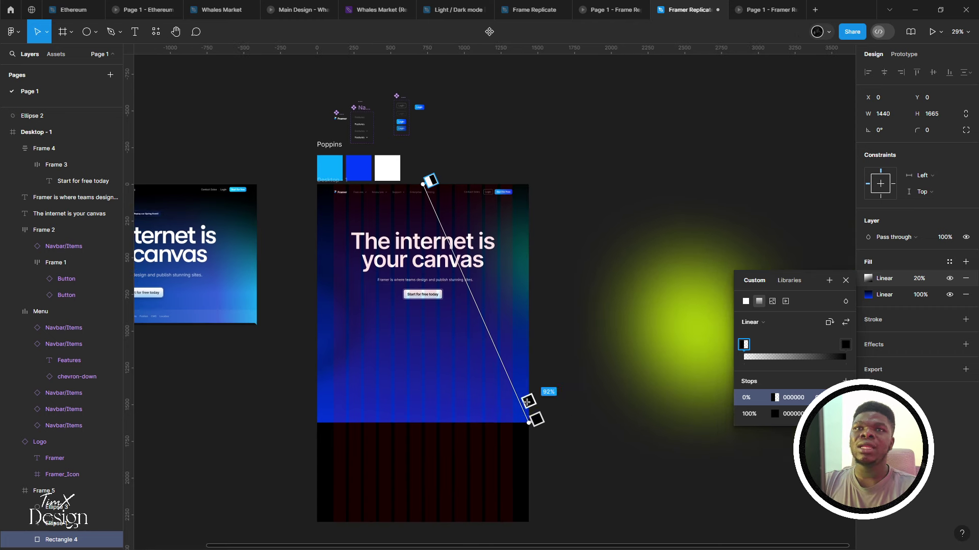
Set the end stop of the background rectangle's new gradient to the yellow-green ellipse's colour, DBFF00 at 82% opacity
{"action": "left_click", "coordinate": [683, 339]}
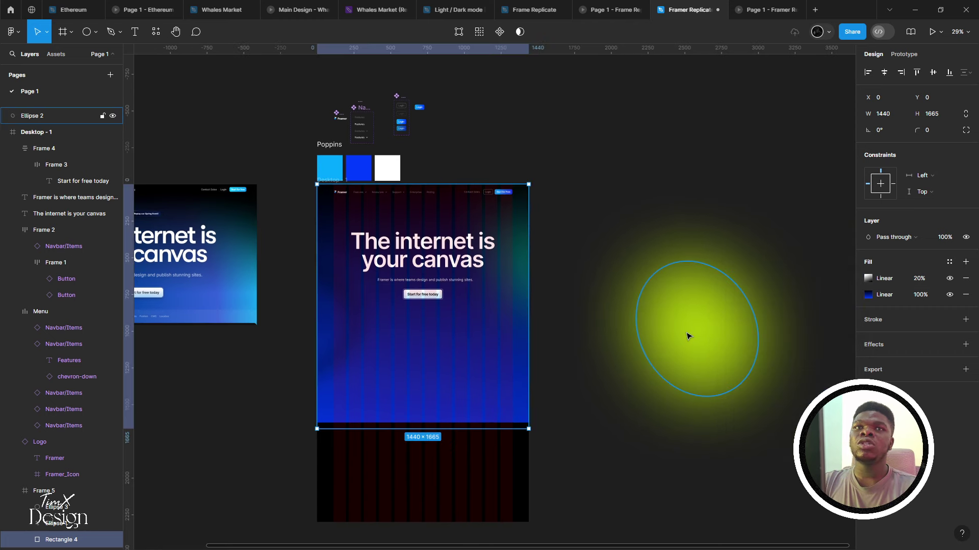
{"action": "left_click", "coordinate": [505, 411]}
{"action": "double_click", "coordinate": [470, 401]}
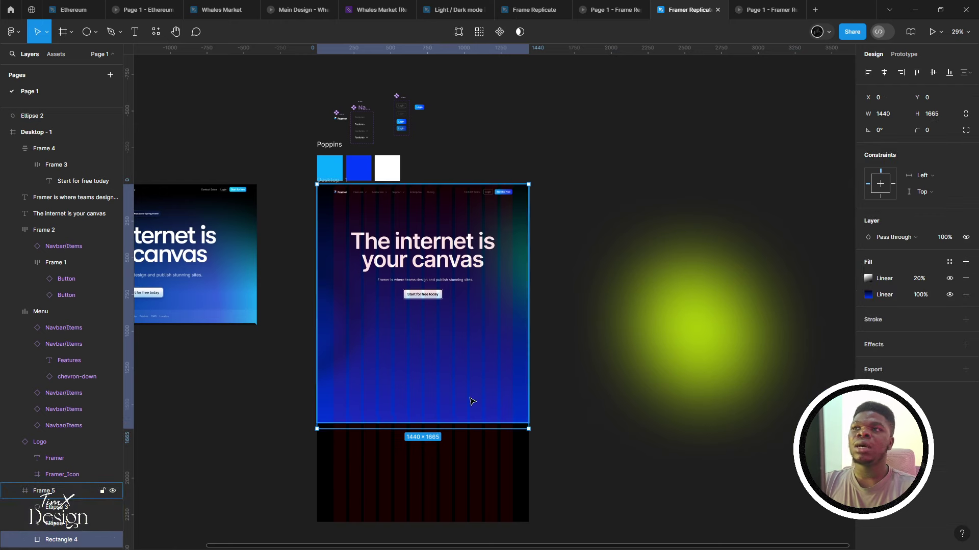
{"action": "left_click", "coordinate": [869, 278]}
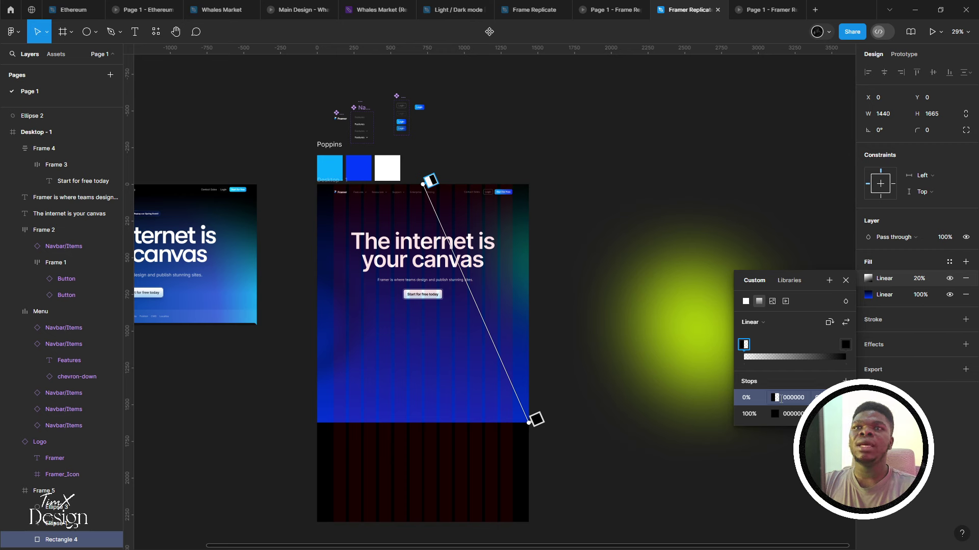
{"action": "left_click", "coordinate": [797, 414]}
{"action": "type", "text": "F"}
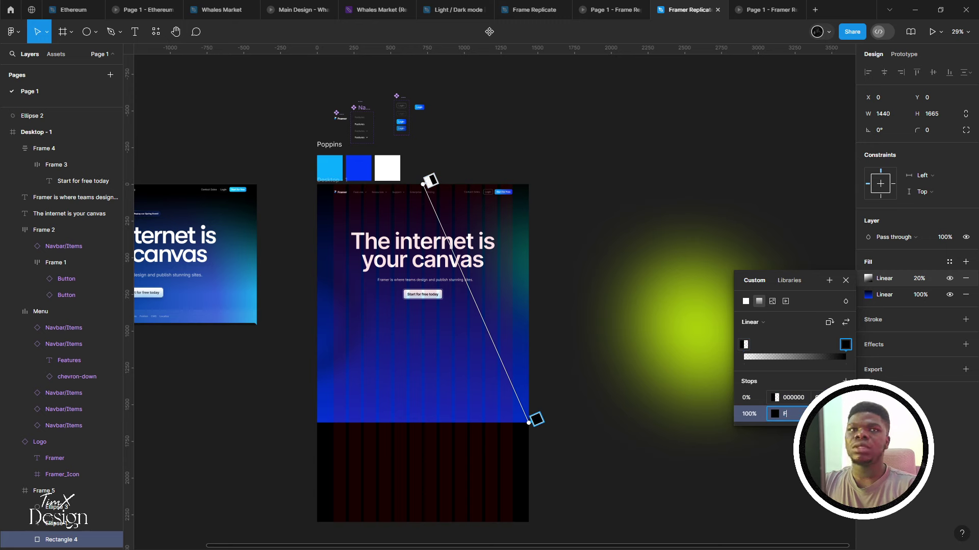
{"action": "key", "text": "super+v"}
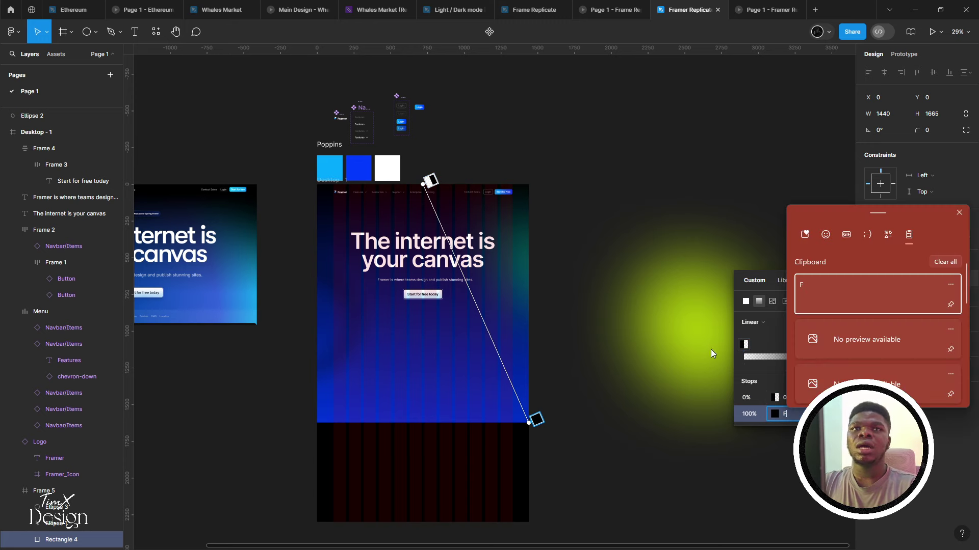
{"action": "left_click", "coordinate": [710, 349]}
{"action": "left_click", "coordinate": [773, 416]}
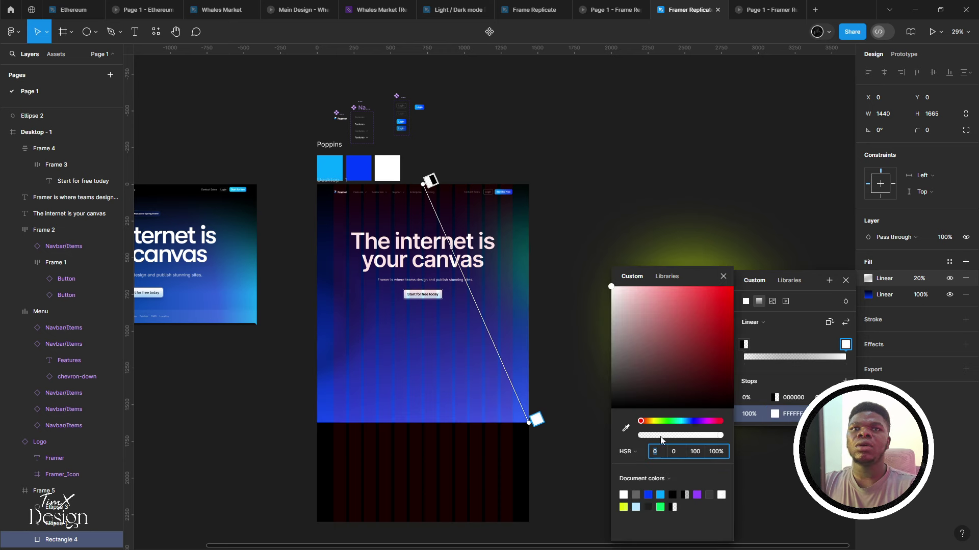
{"action": "left_click", "coordinate": [623, 507]}
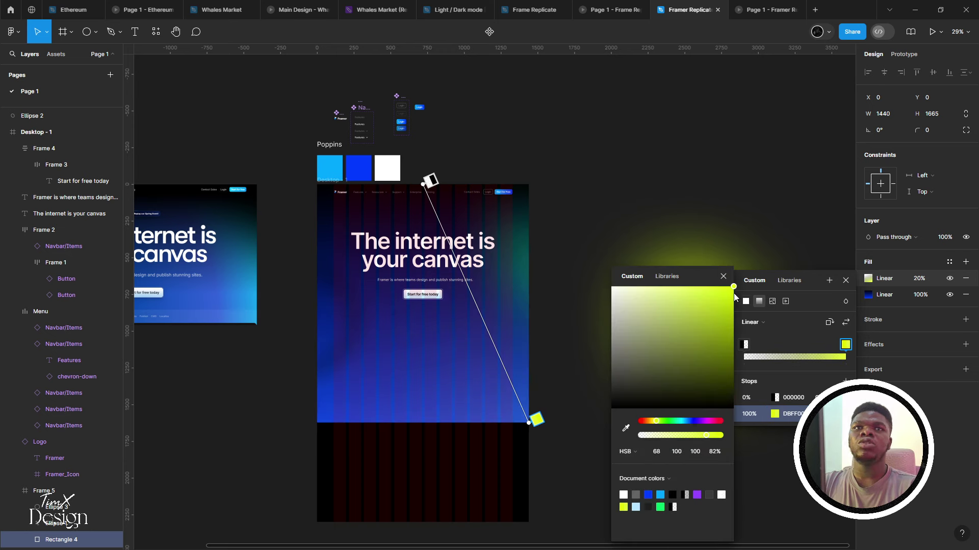
{"action": "left_click", "coordinate": [723, 279]}
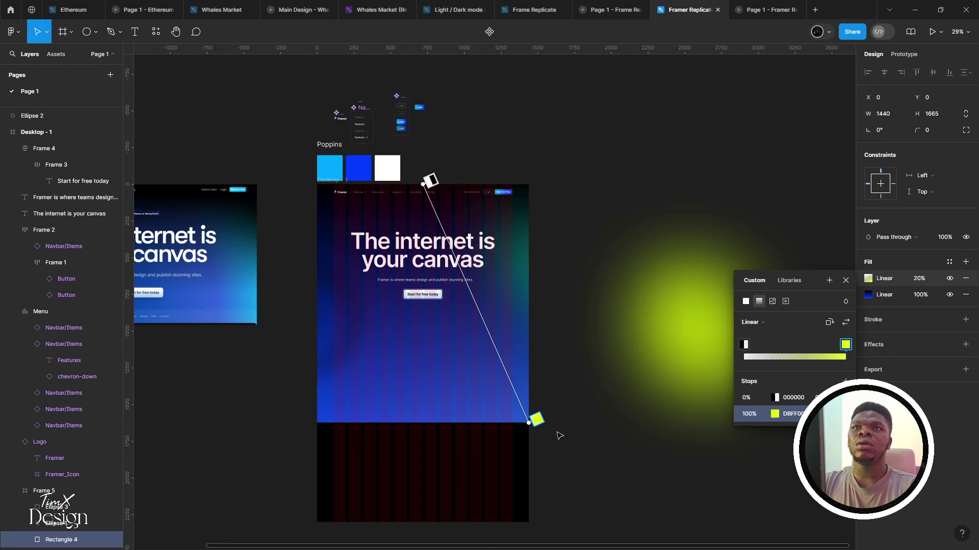
Adjust the yellow-green gradient's end handle near the frame's bottom-right corner and set that fill's opacity to 100%
{"action": "left_click_drag", "start_coordinate": [530, 423], "coordinate": [531, 416]}
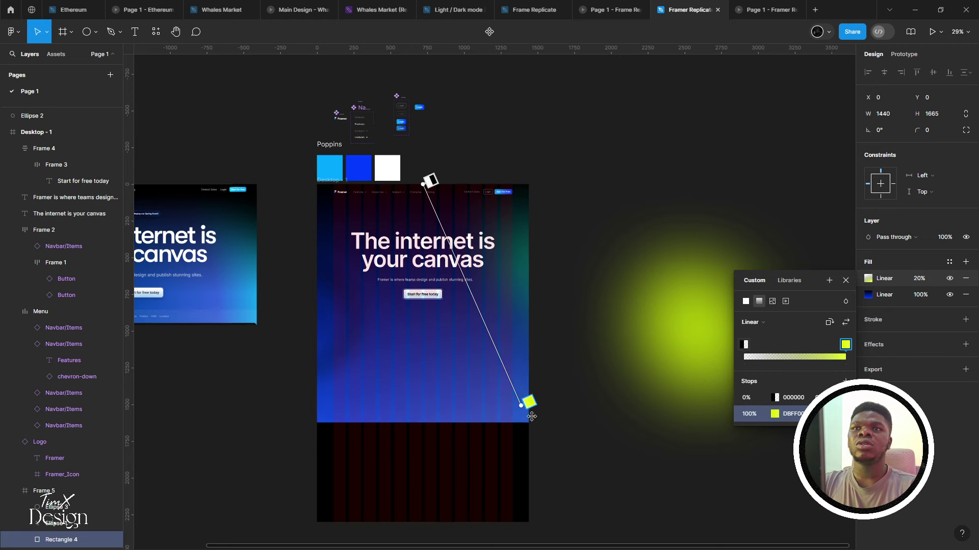
{"action": "left_click", "coordinate": [922, 280]}
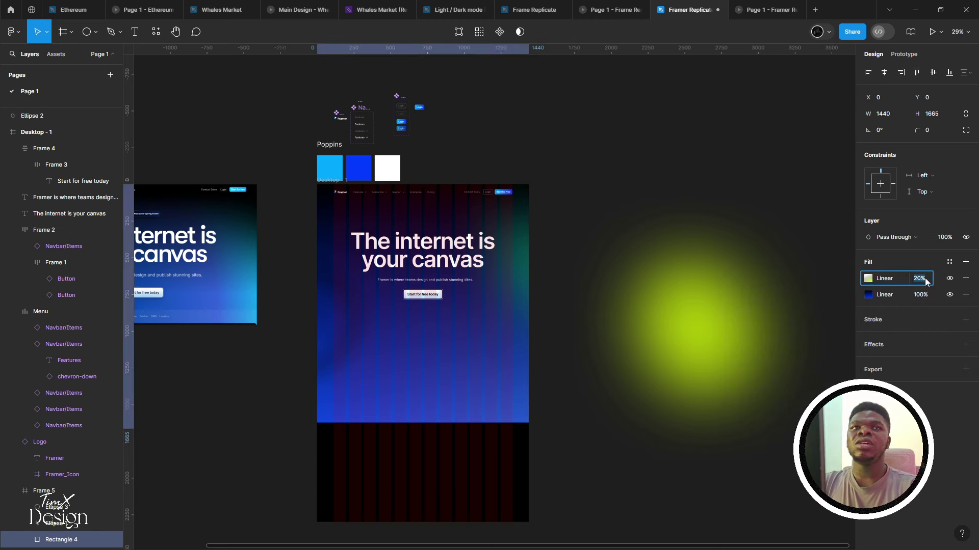
{"action": "type", "text": "100"}
{"action": "key", "text": "Return"}
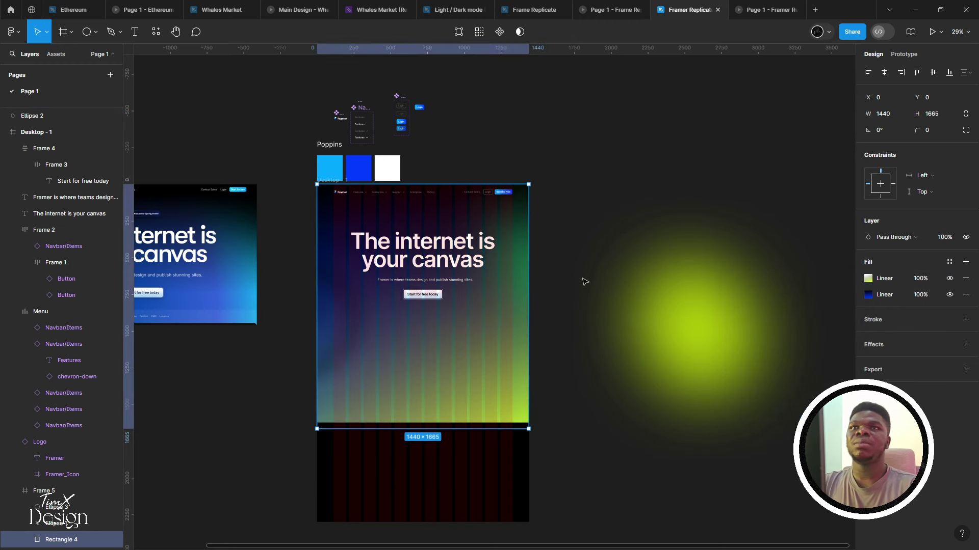
Run the yellow-green gradient from the frame's top-left corner with a 121500 stop at 64%, and check it in the prototype preview
{"action": "left_click", "coordinate": [867, 278]}
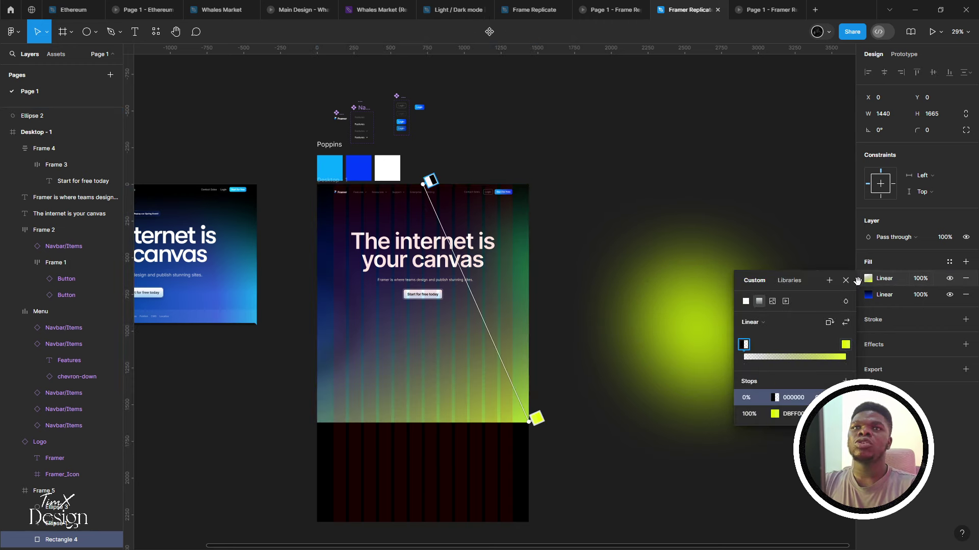
{"action": "left_click_drag", "start_coordinate": [430, 181], "coordinate": [470, 322]}
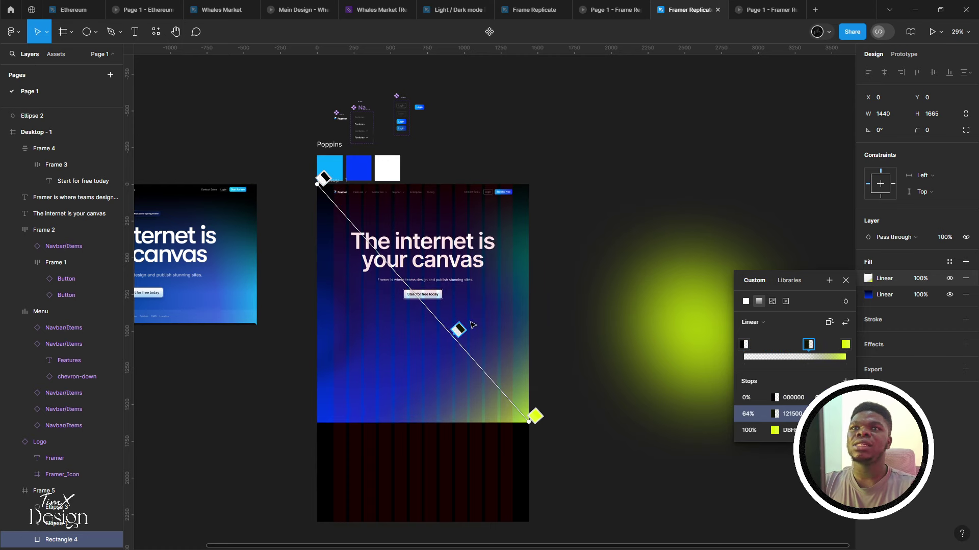
{"action": "key", "text": "ctrl+alt+Return"}
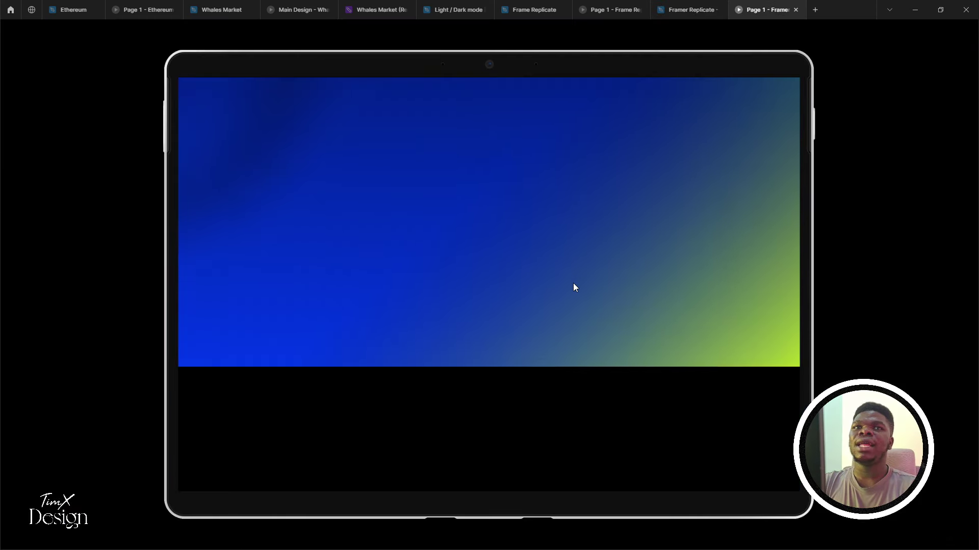
{"action": "left_click_drag", "start_coordinate": [573, 283], "coordinate": [577, 489]}
{"action": "left_click", "coordinate": [663, 6]}
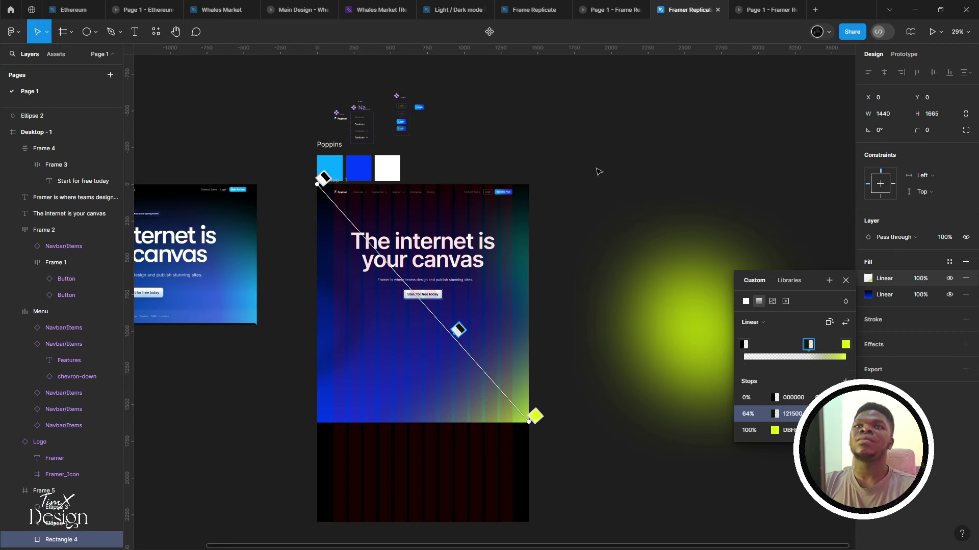
Try to shift the green blurred ellipse further into the hero frame, and undo the move
{"action": "scroll", "coordinate": [529, 274], "scroll_direction": "left", "scroll_amount": 2}
{"action": "scroll", "coordinate": [529, 273], "scroll_direction": "up", "scroll_amount": 1}
{"action": "scroll", "coordinate": [489, 260], "scroll_direction": "up", "scroll_amount": 3}
{"action": "key", "text": "Escape"}
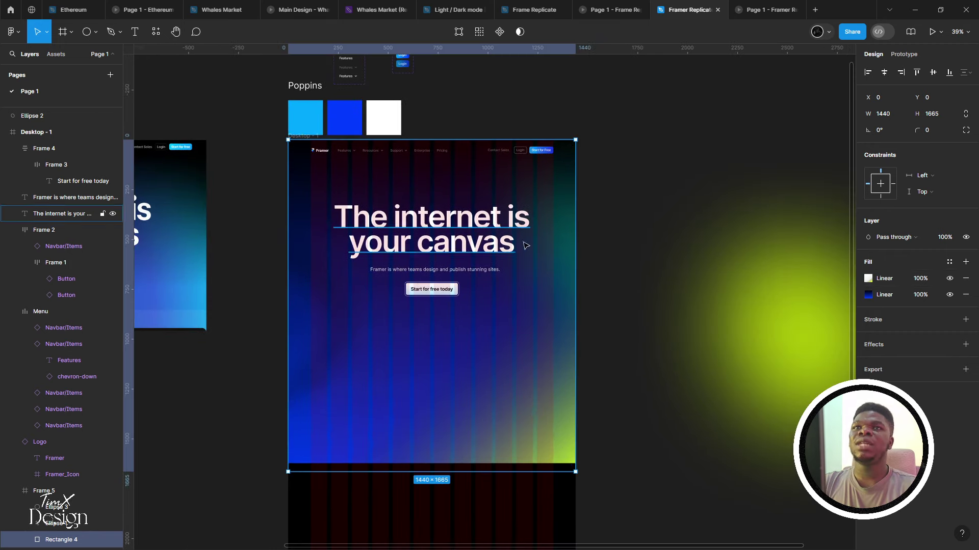
{"action": "left_click", "coordinate": [562, 236]}
{"action": "scroll", "coordinate": [374, 306], "scroll_direction": "down", "scroll_amount": 1}
{"action": "scroll", "coordinate": [374, 305], "scroll_direction": "left", "scroll_amount": 2}
{"action": "scroll", "coordinate": [374, 305], "scroll_direction": "up", "scroll_amount": 1}
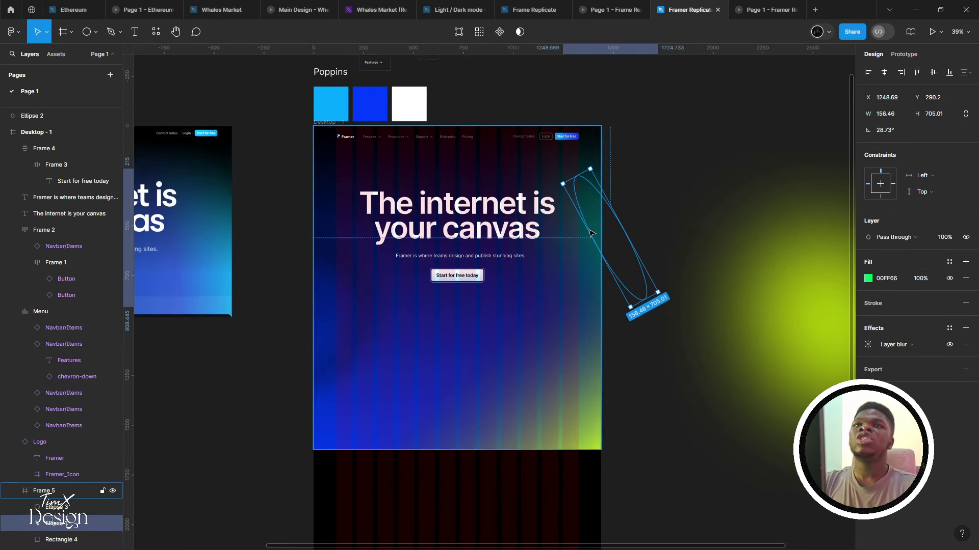
{"action": "left_click_drag", "start_coordinate": [597, 217], "coordinate": [568, 225]}
{"action": "key", "text": "ctrl+z"}
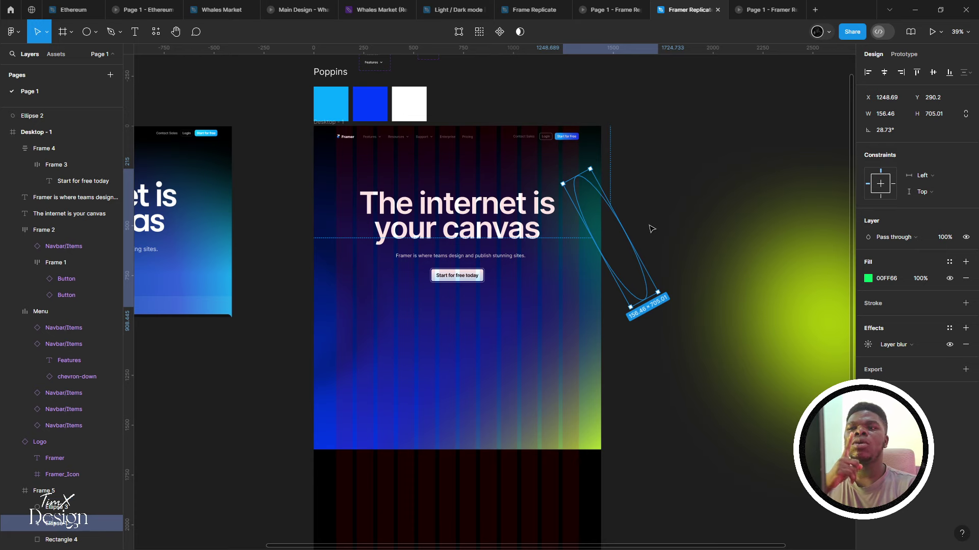
Examine the hero background glow in the prototype preview and return to the design file
{"action": "key", "text": "ctrl+alt+Return"}
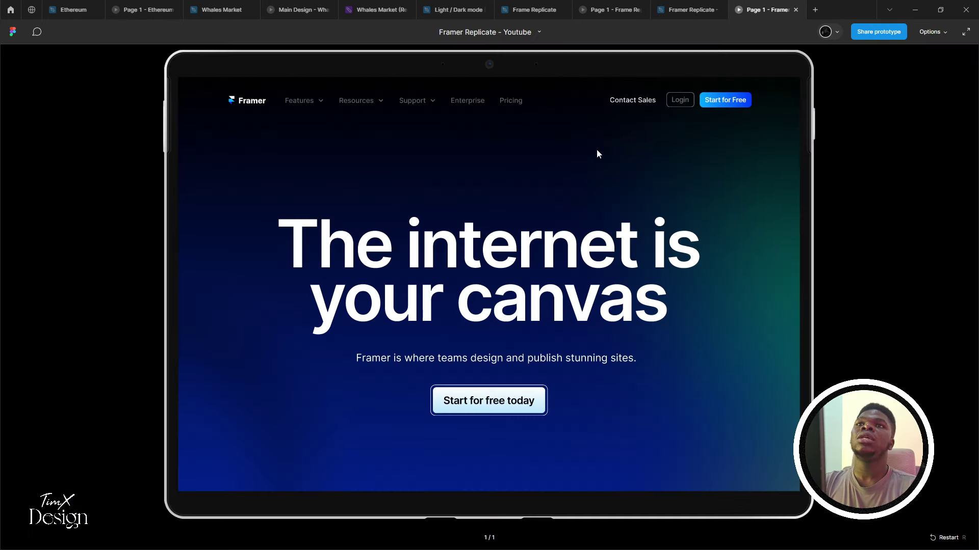
{"action": "left_click_drag", "start_coordinate": [603, 352], "coordinate": [644, 402]}
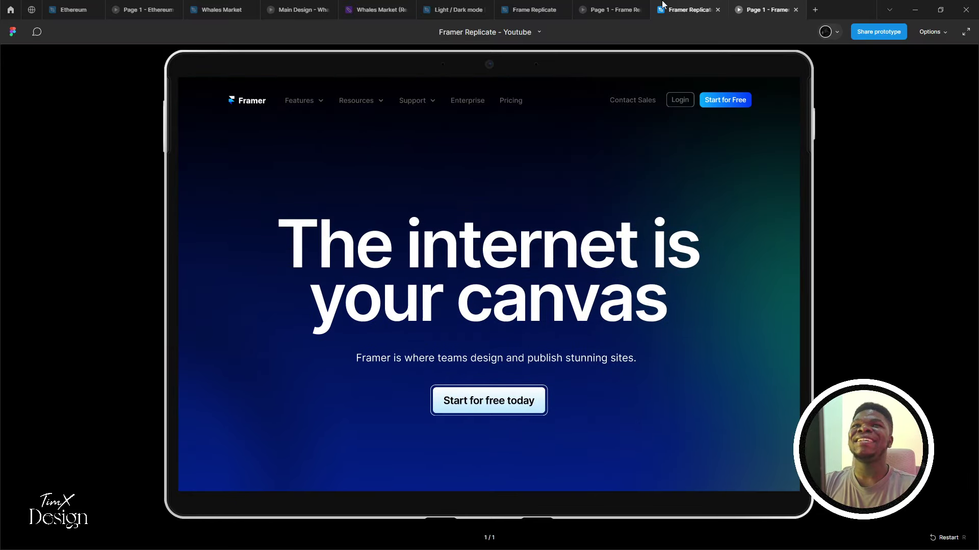
{"action": "left_click", "coordinate": [688, 10]}
Add a dark blue stop at about 41% to the hero background's black-to-blue gradient and check it in the prototype preview
{"action": "left_click", "coordinate": [417, 310]}
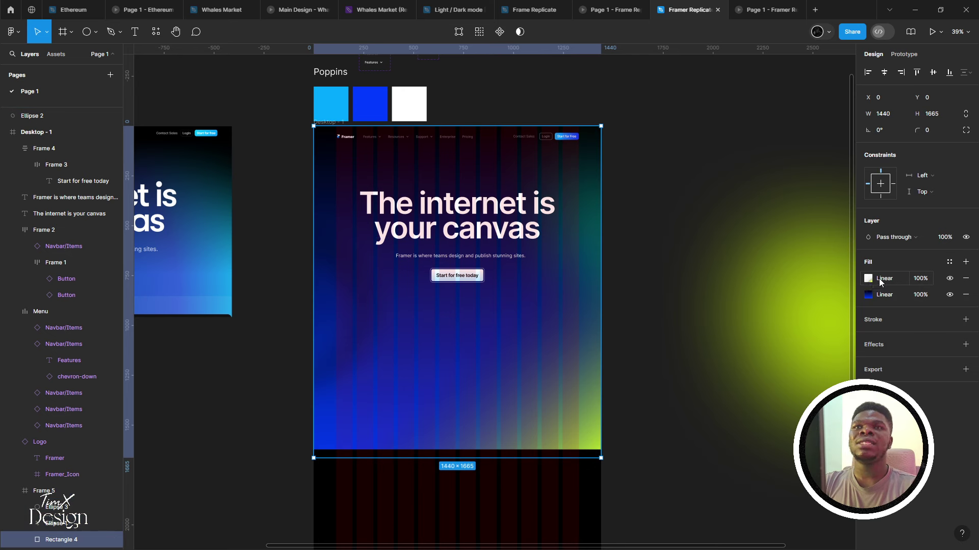
{"action": "left_click", "coordinate": [868, 294]}
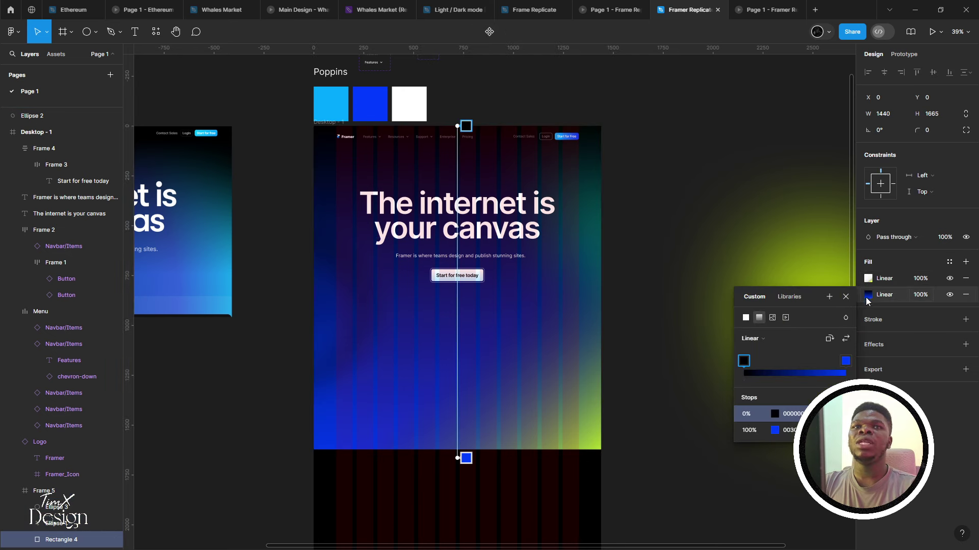
{"action": "left_click", "coordinate": [806, 362]}
{"action": "left_click_drag", "start_coordinate": [806, 363], "coordinate": [788, 358]}
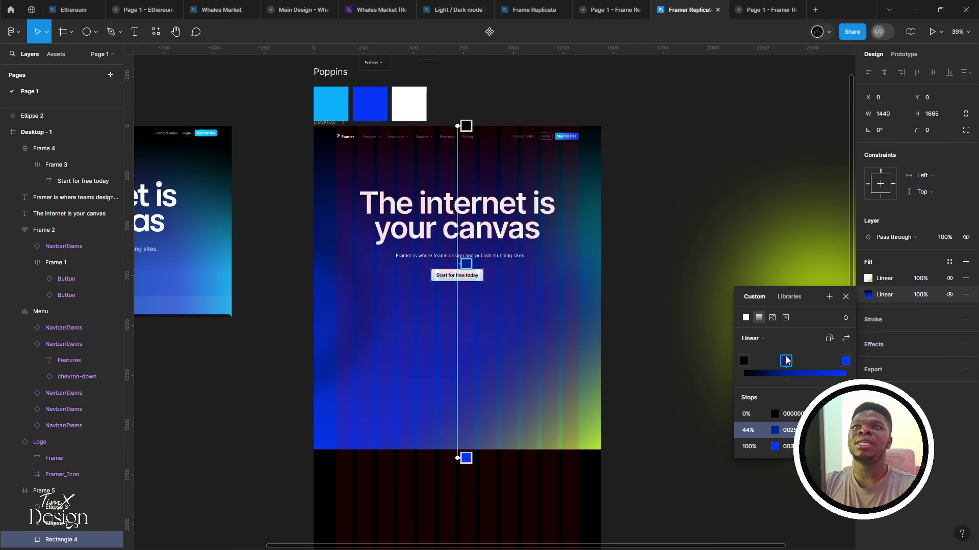
{"action": "left_click", "coordinate": [751, 8]}
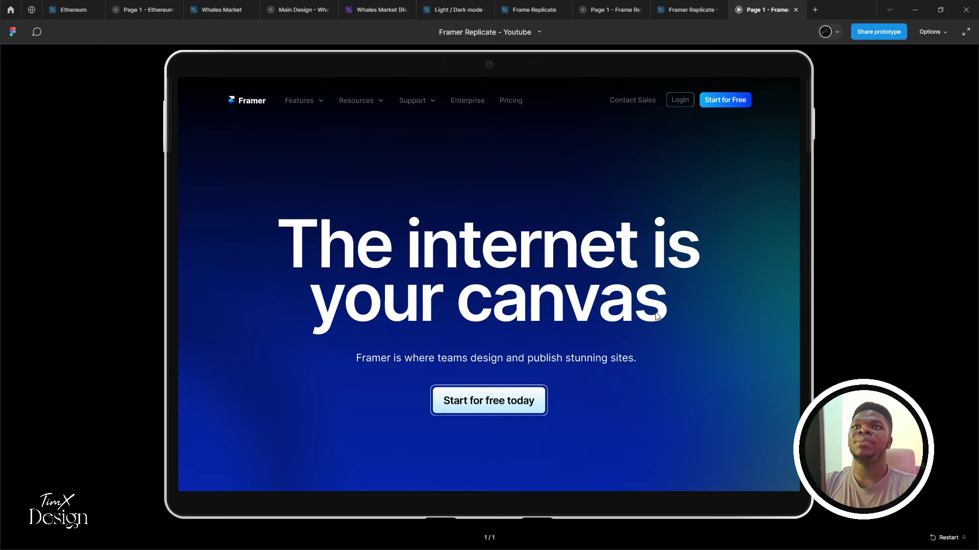
{"action": "left_click", "coordinate": [674, 6]}
Combine the Framer logo and the navigation menu into one horizontal auto layout frame
{"action": "scroll", "coordinate": [514, 188], "scroll_direction": "up", "scroll_amount": 2}
{"action": "key", "text": "Escape"}
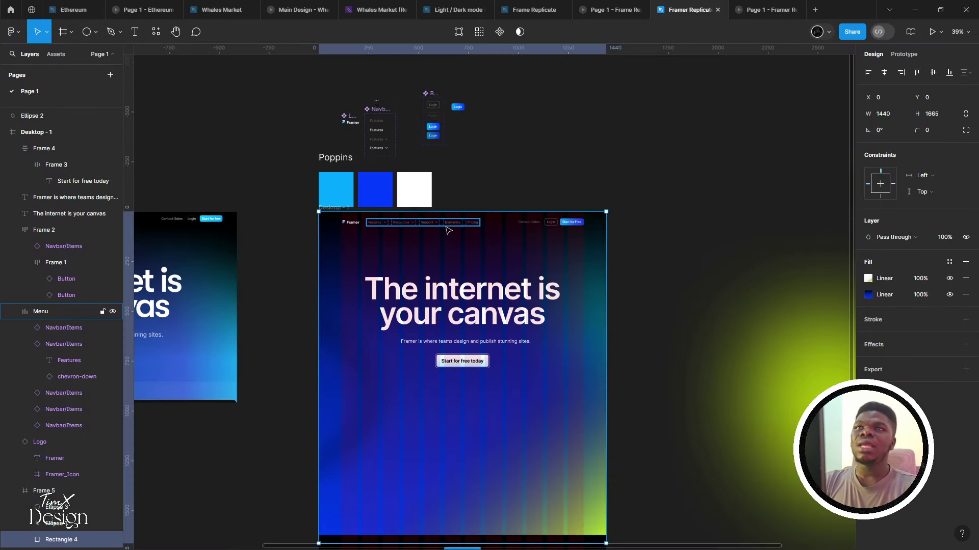
{"action": "left_click", "coordinate": [351, 222]}
{"action": "scroll", "coordinate": [380, 223], "scroll_direction": "up", "scroll_amount": 3}
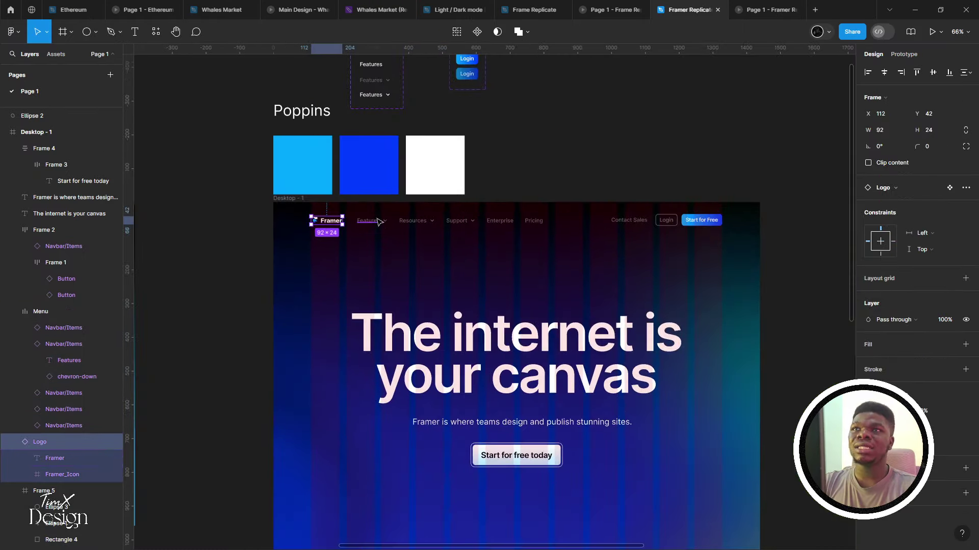
{"action": "left_click", "coordinate": [377, 222], "text": "shift"}
{"action": "scroll", "coordinate": [319, 230], "scroll_direction": "up", "scroll_amount": 4}
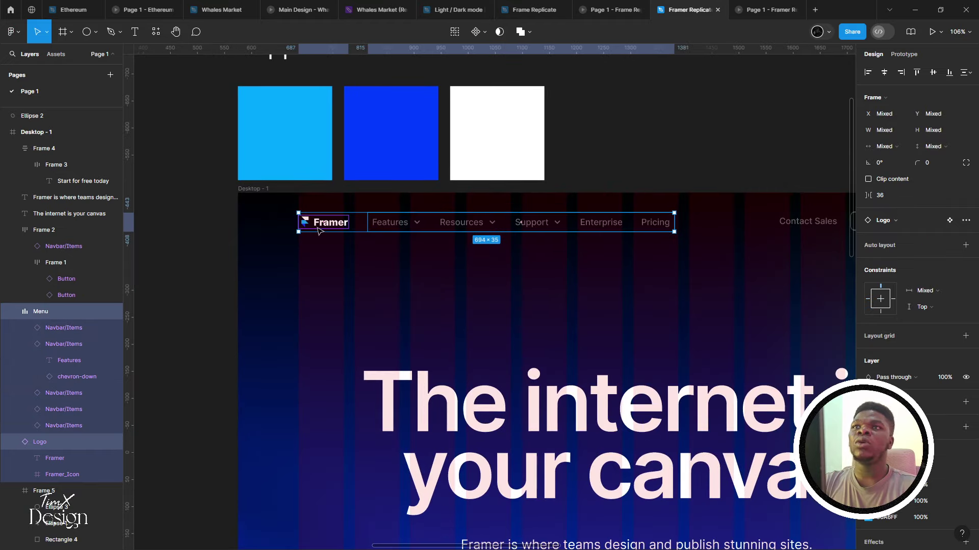
{"action": "key", "text": "shift+a"}
{"action": "scroll", "coordinate": [408, 225], "scroll_direction": "down", "scroll_amount": 2}
{"action": "scroll", "coordinate": [408, 225], "scroll_direction": "right", "scroll_amount": 2}
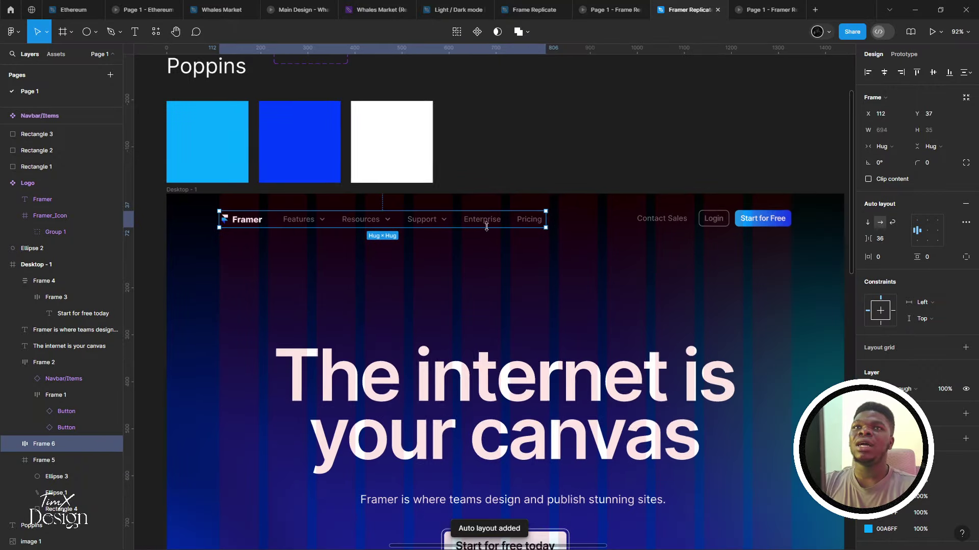
{"action": "scroll", "coordinate": [411, 224], "scroll_direction": "down", "scroll_amount": 2}
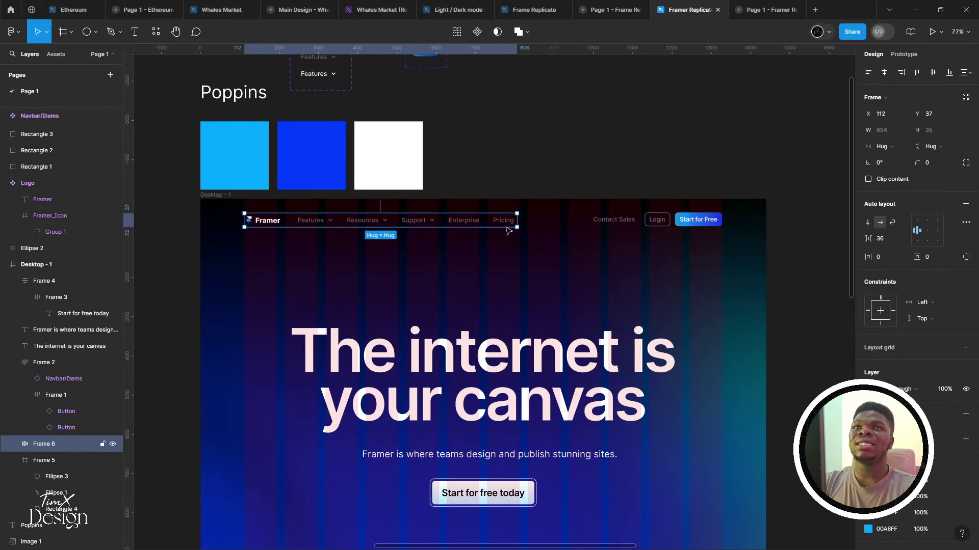
Wrap the logo-and-menu frame and the Contact Sales, Login and Start for Free group in one auto layout navbar
{"action": "left_click", "coordinate": [618, 226]}
{"action": "left_click", "coordinate": [659, 220]}
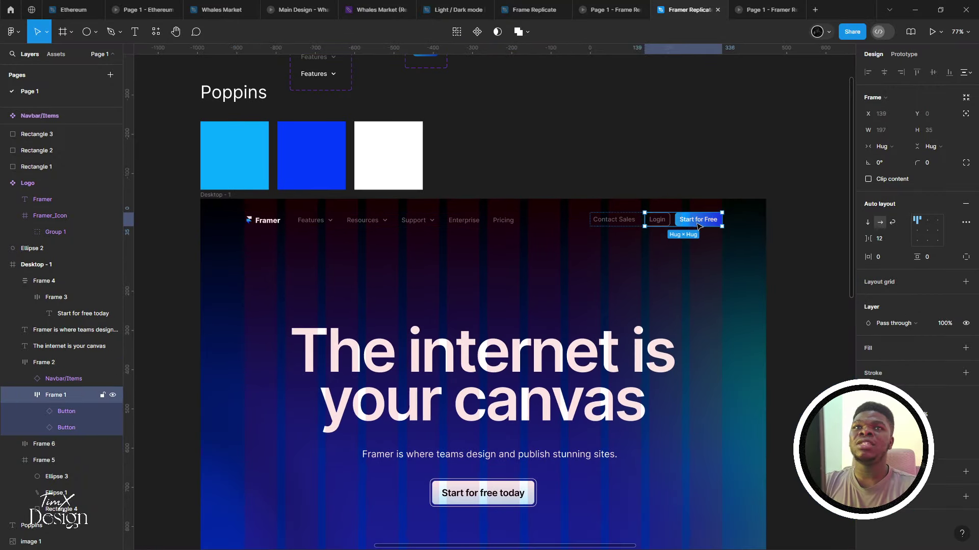
{"action": "left_click", "coordinate": [617, 226]}
{"action": "left_click", "coordinate": [463, 227], "text": "shift"}
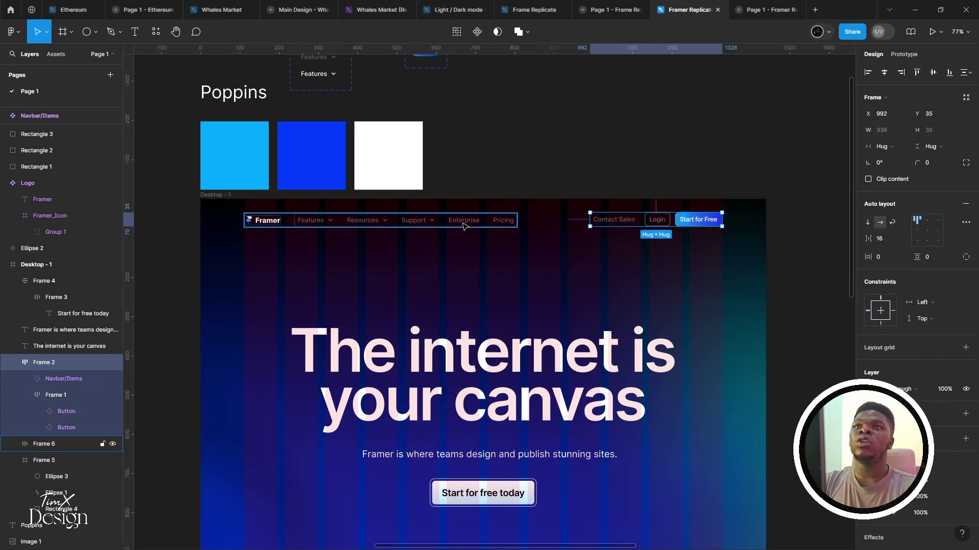
{"action": "key", "text": "shift+a"}
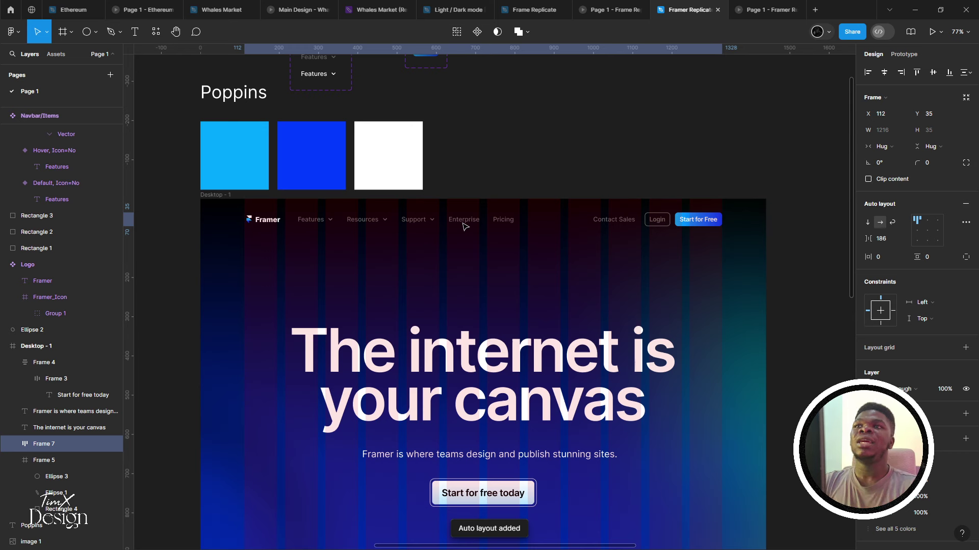
{"action": "key", "text": "alt"}
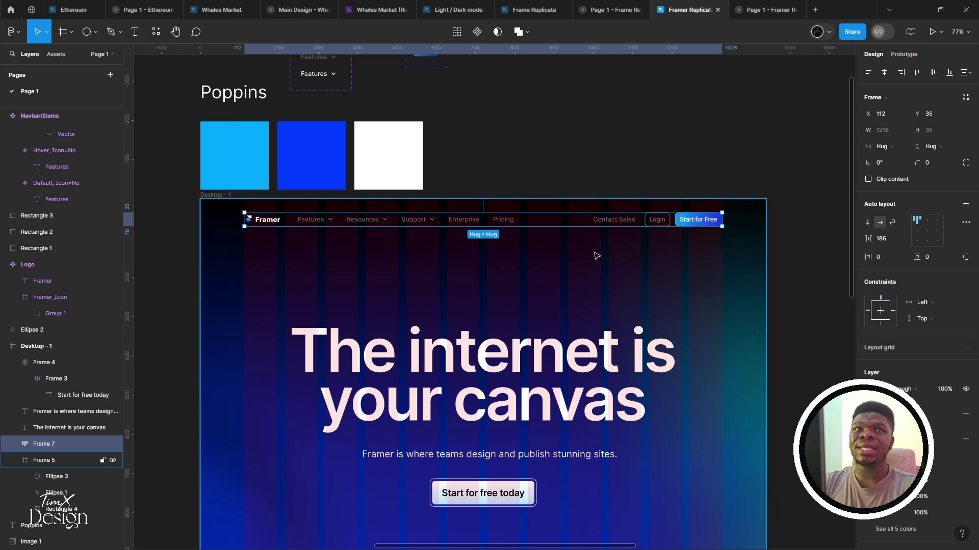
Set the navbar's horizontal padding to 112 and centre it horizontally in the desktop frame
{"action": "left_click", "coordinate": [885, 258]}
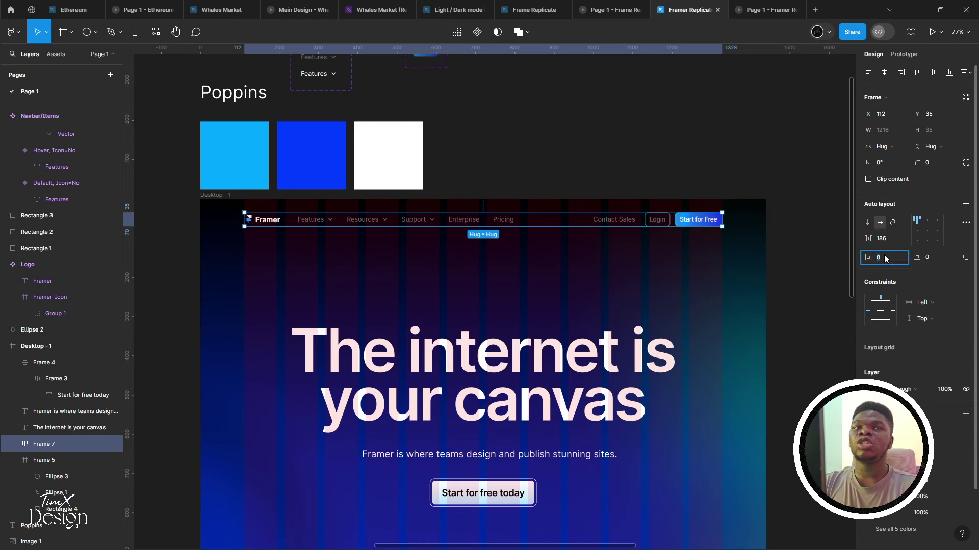
{"action": "type", "text": "112"}
{"action": "key", "text": "Return"}
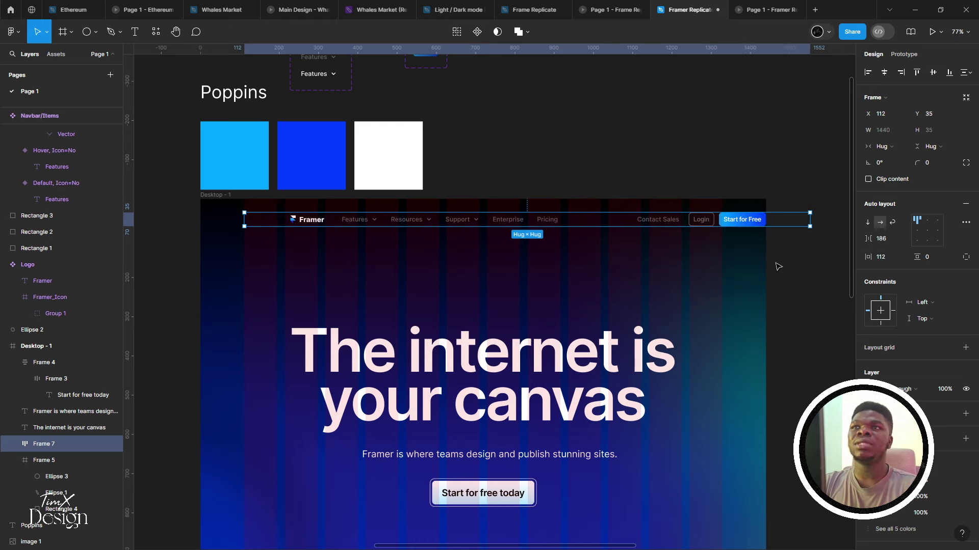
{"action": "left_click", "coordinate": [884, 72]}
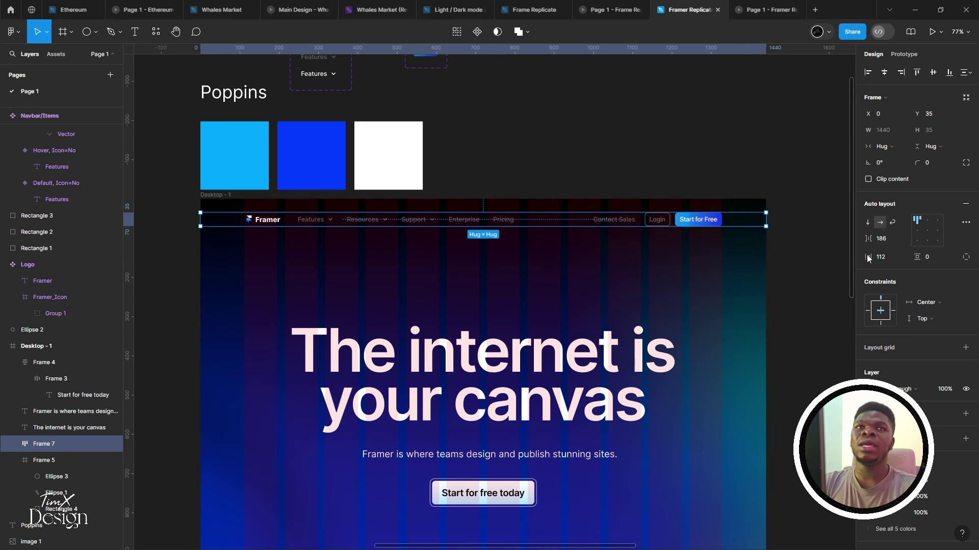
Set the navbar's vertical padding to 16 after trying 24, and align it to the desktop frame's top edge
{"action": "left_click", "coordinate": [931, 259]}
{"action": "type", "text": "24"}
{"action": "key", "text": "Return"}
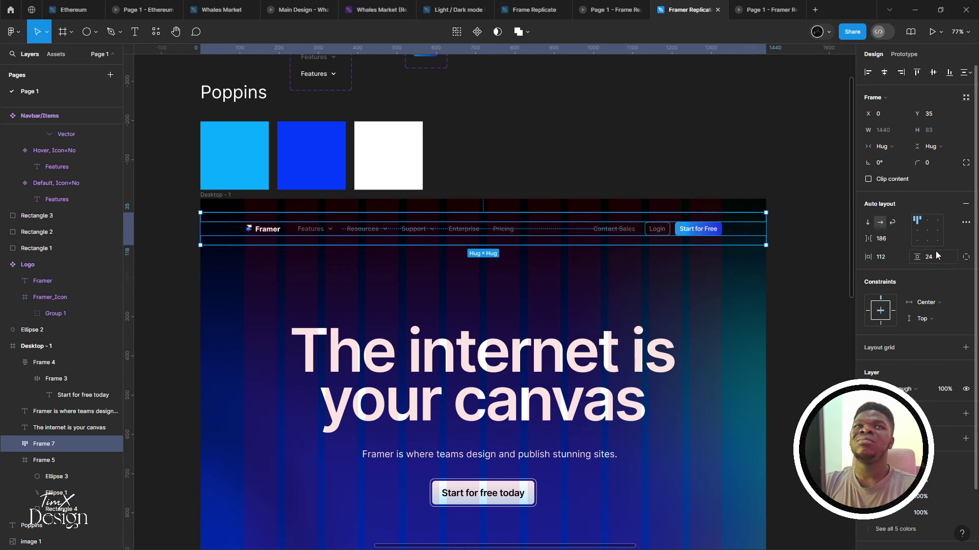
{"action": "type", "text": "16"}
{"action": "key", "text": "Return"}
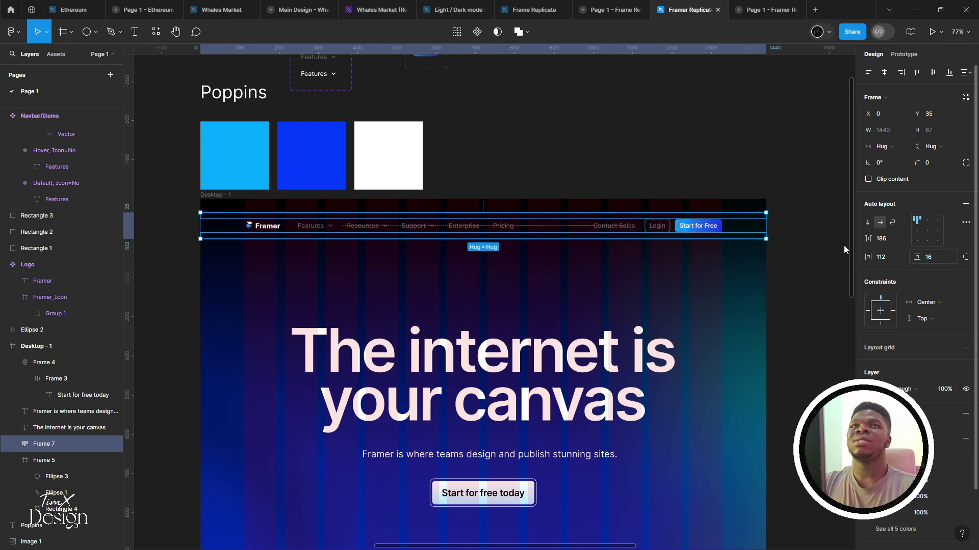
{"action": "left_click", "coordinate": [917, 73]}
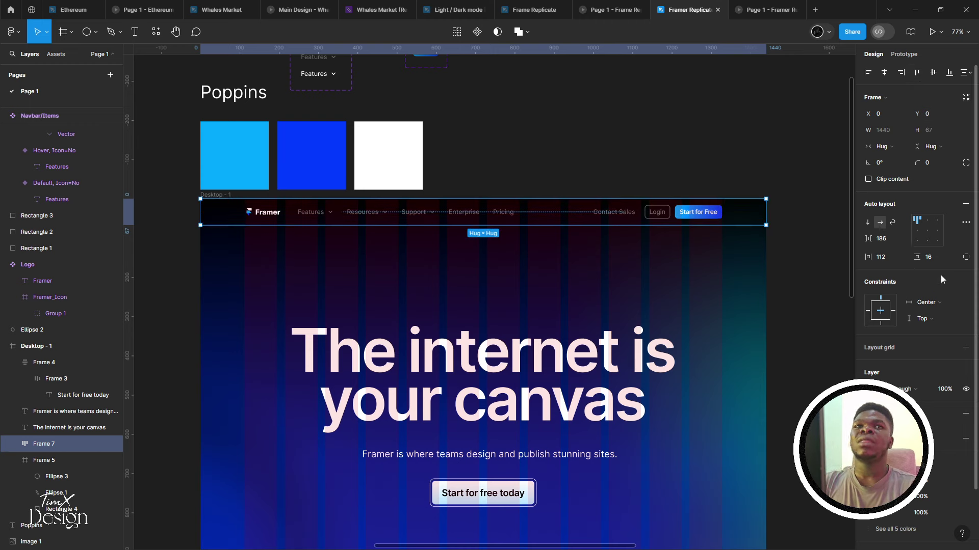
Set only the navbar's top padding to 24 and check the spacing in the prototype preview
{"action": "left_click", "coordinate": [966, 257]}
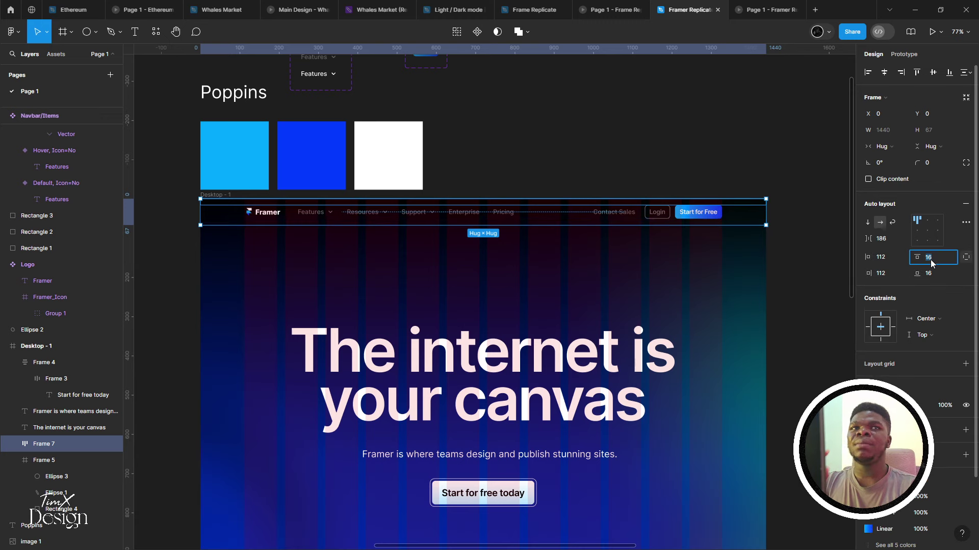
{"action": "key", "text": "Return"}
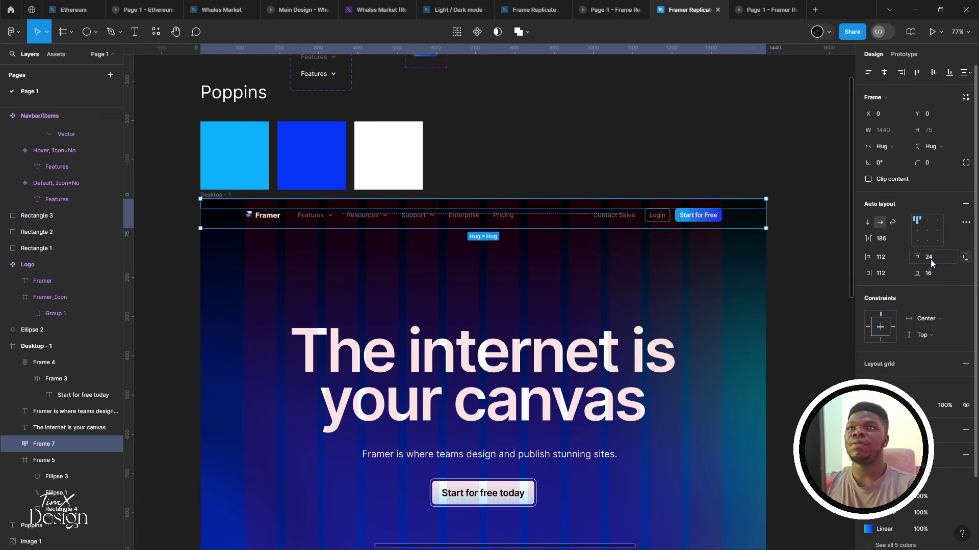
{"action": "left_click", "coordinate": [763, 6]}
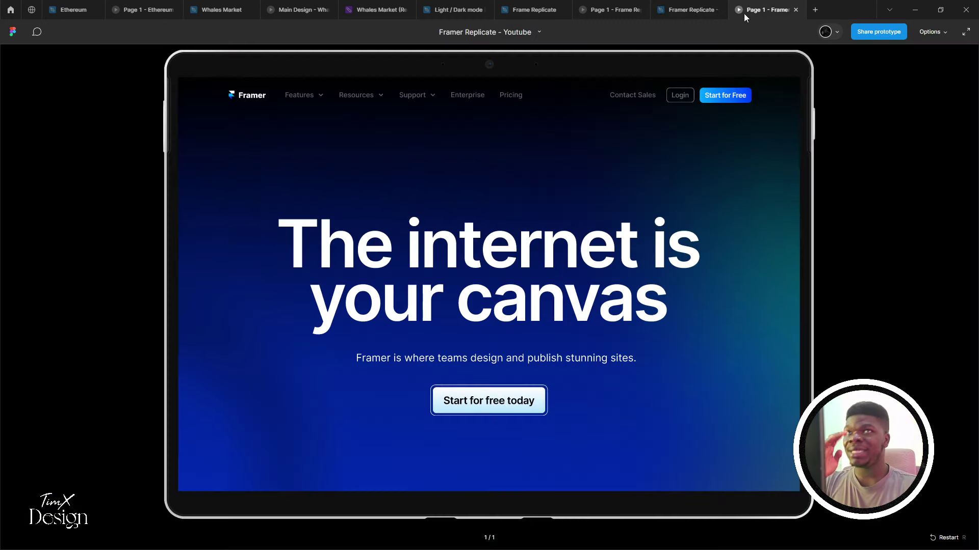
{"action": "left_click", "coordinate": [717, 6]}
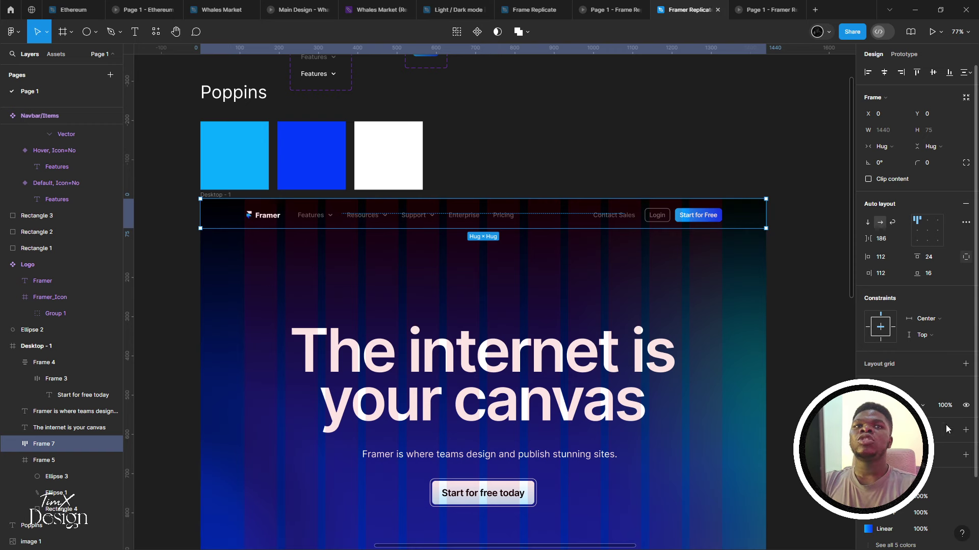
Give the navbar a solid 000000 fill and check it in the prototype preview
{"action": "left_click", "coordinate": [965, 430]}
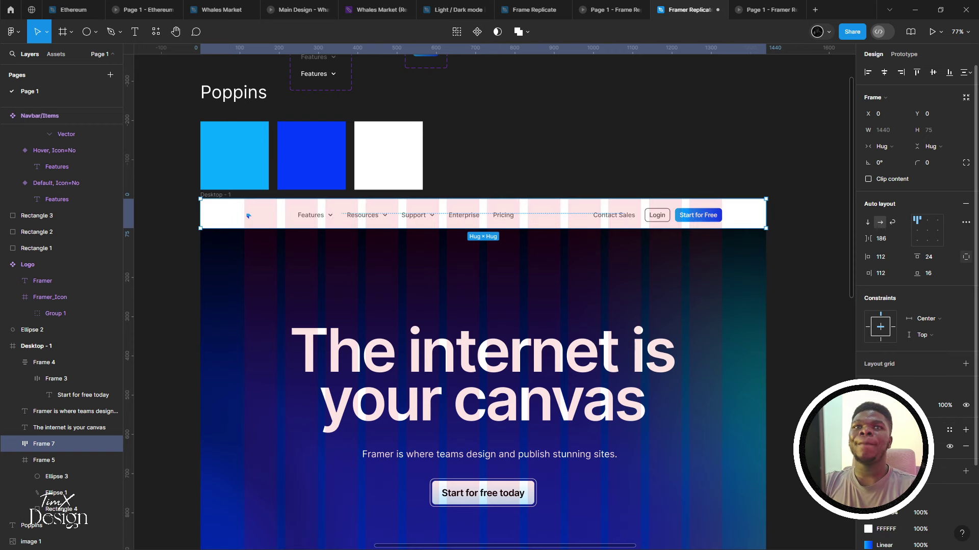
{"action": "left_click", "coordinate": [868, 446]}
{"action": "left_click_drag", "start_coordinate": [809, 360], "coordinate": [569, 491]}
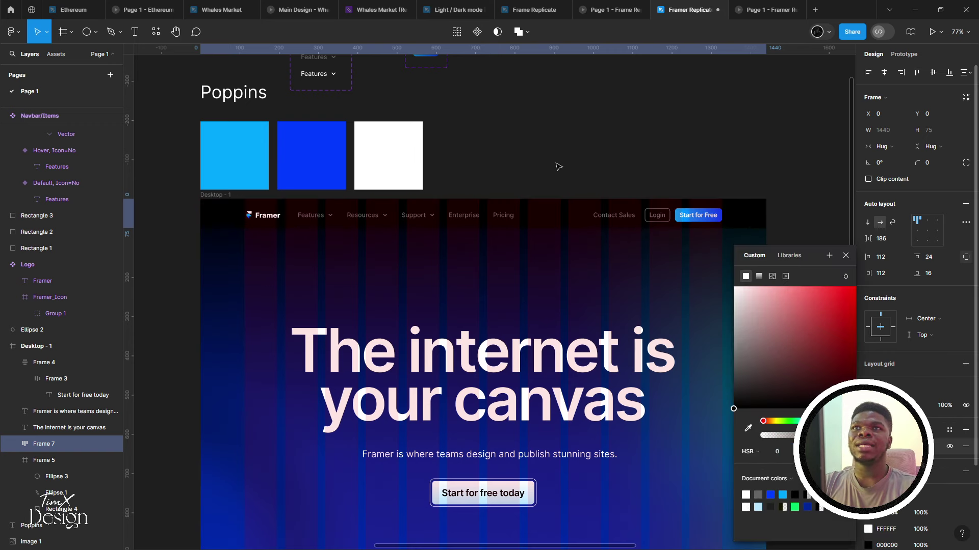
{"action": "left_click", "coordinate": [754, 5]}
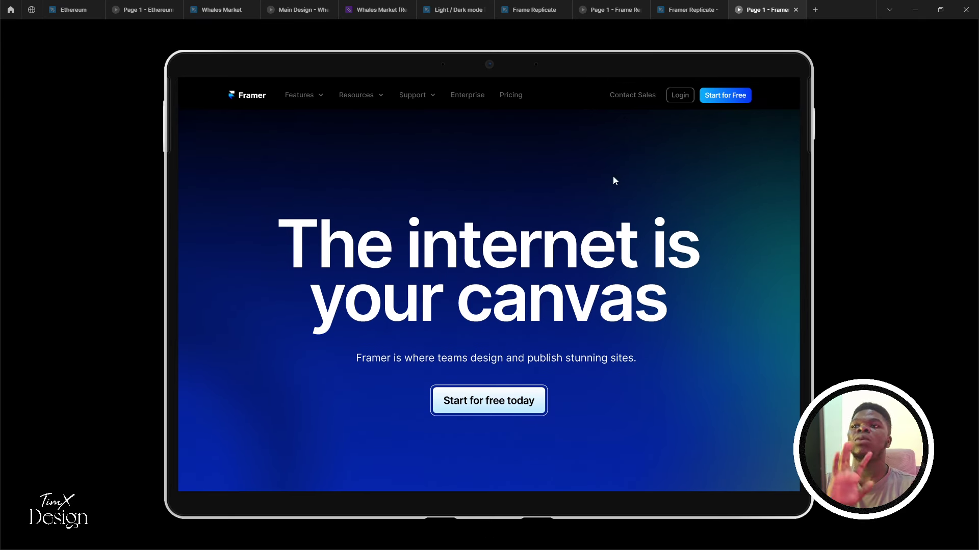
{"action": "left_click", "coordinate": [670, 7]}
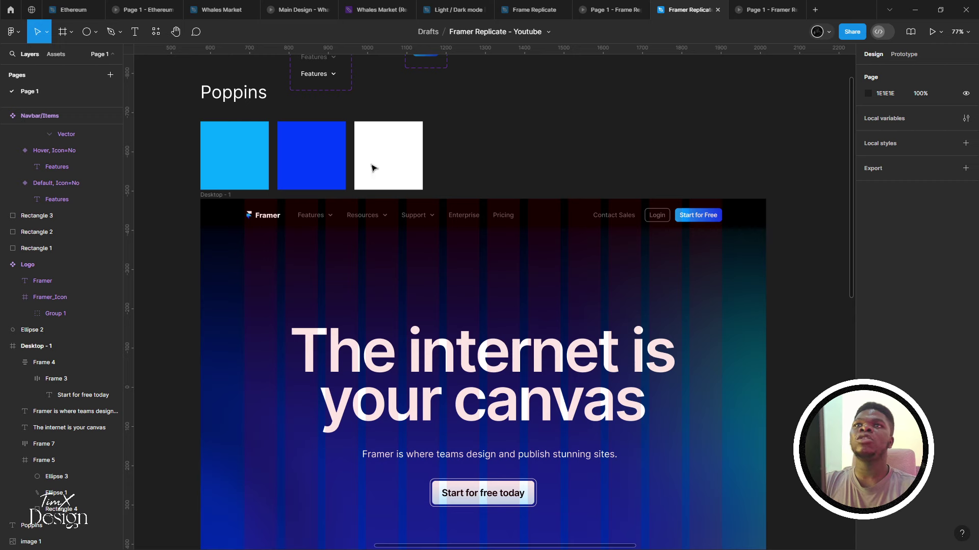
Shift the black stop of the background's blue gradient to 3% and check the blend below the navbar in the preview
{"action": "left_click", "coordinate": [208, 197]}
{"action": "scroll", "coordinate": [244, 168], "scroll_direction": "down", "scroll_amount": 5}
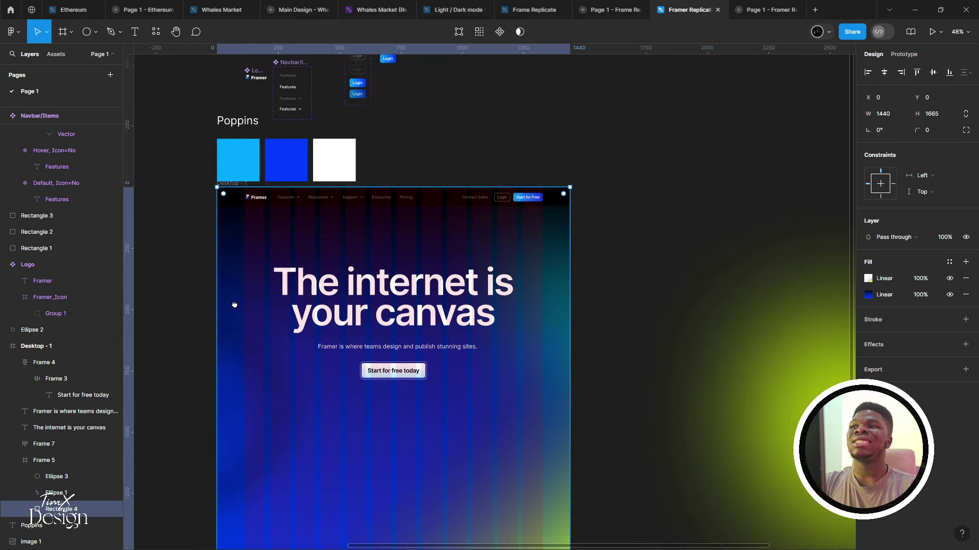
{"action": "left_click", "coordinate": [867, 295]}
{"action": "scroll", "coordinate": [450, 209], "scroll_direction": "up", "scroll_amount": 1}
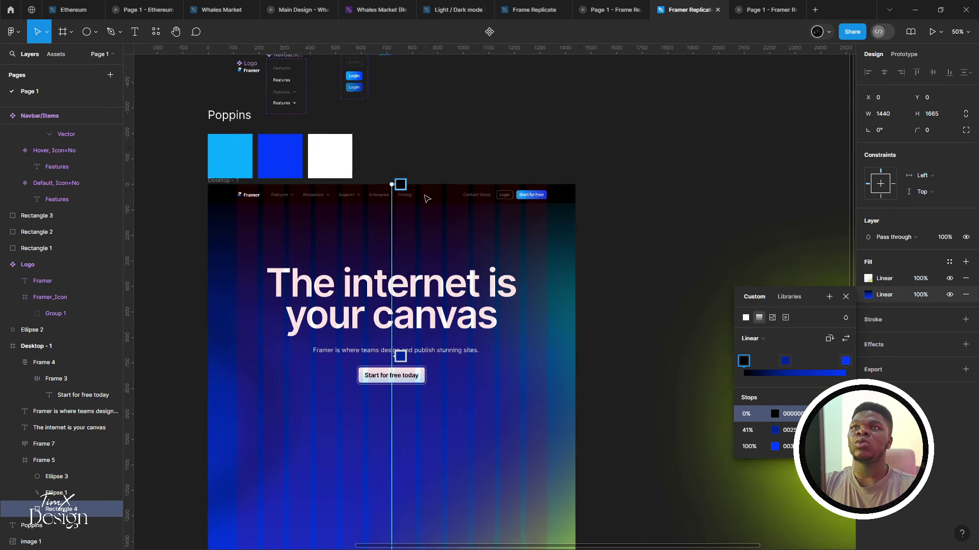
{"action": "left_click_drag", "start_coordinate": [407, 197], "coordinate": [406, 206]}
{"action": "left_click", "coordinate": [932, 31]}
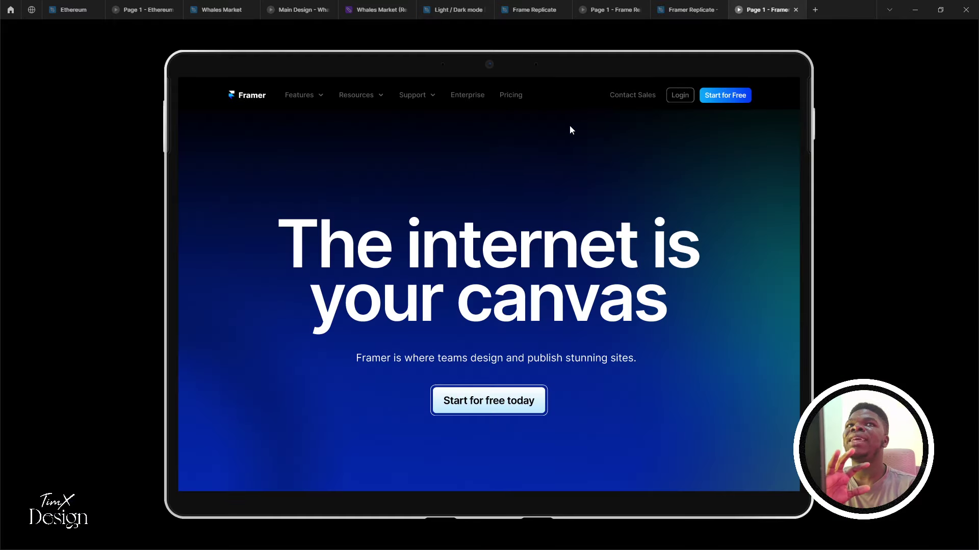
{"action": "left_click", "coordinate": [686, 9]}
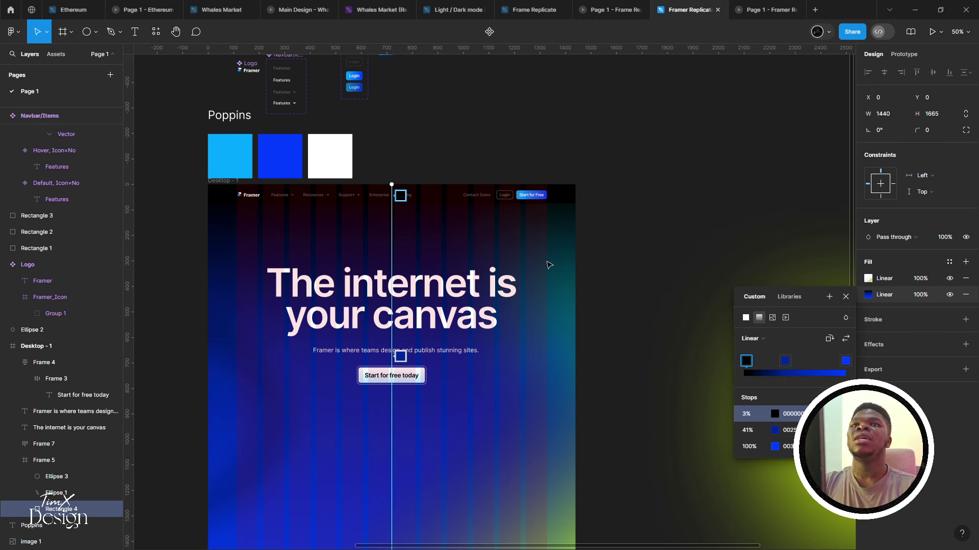
Move the green ellipse up and slightly inward to about X 1249, Y 290, and set its layer blur to 300
{"action": "key", "text": "Escape"}
{"action": "left_click", "coordinate": [553, 280]}
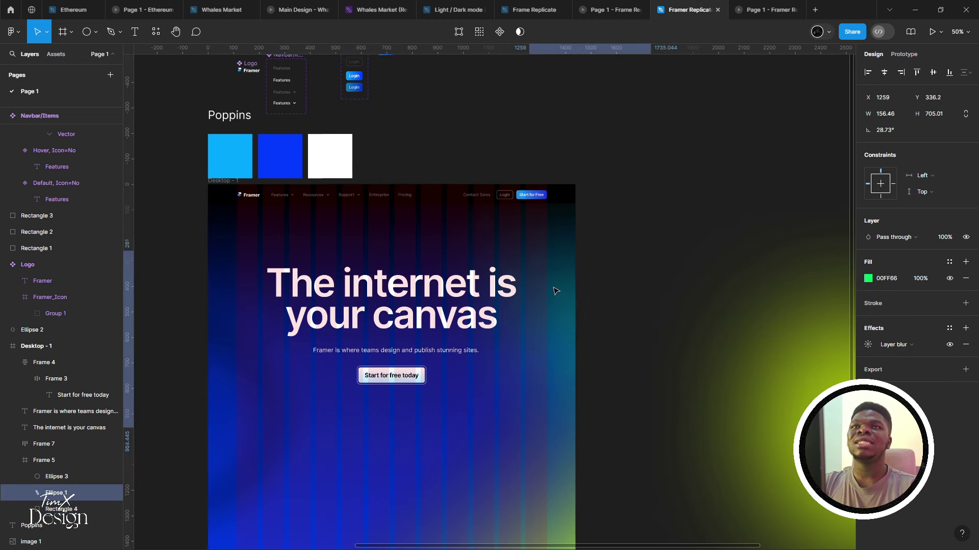
{"action": "mouse_move", "coordinate": [555, 290]}
{"action": "left_mouse_down"}
{"action": "mouse_move", "coordinate": [557, 320]}
{"action": "mouse_move", "coordinate": [552, 276]}
{"action": "left_mouse_up"}
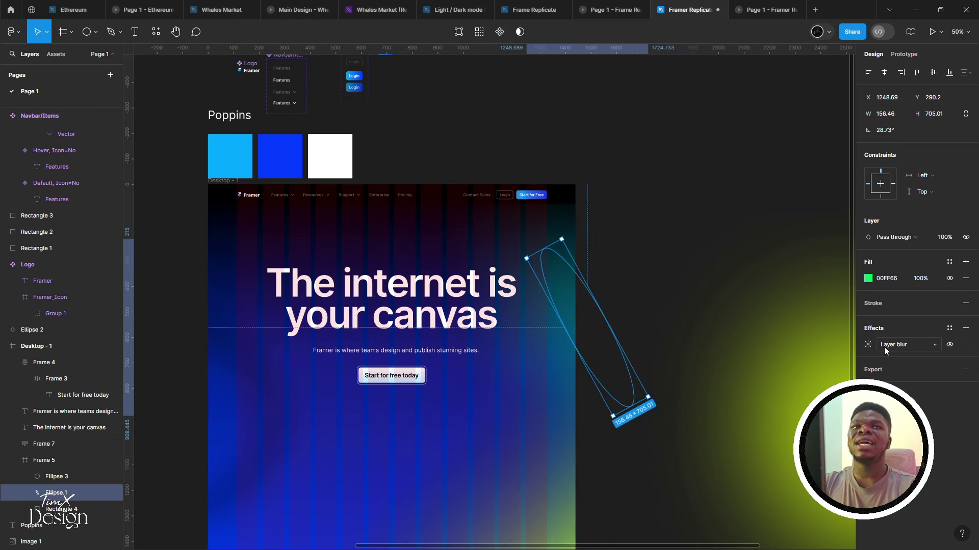
{"action": "left_click", "coordinate": [861, 347]}
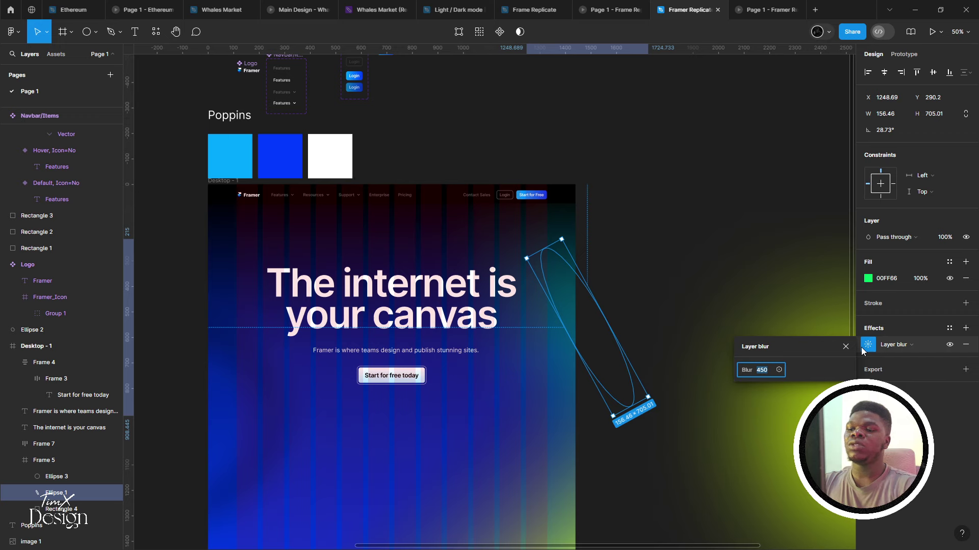
{"action": "type", "text": "300"}
{"action": "key", "text": "Return"}
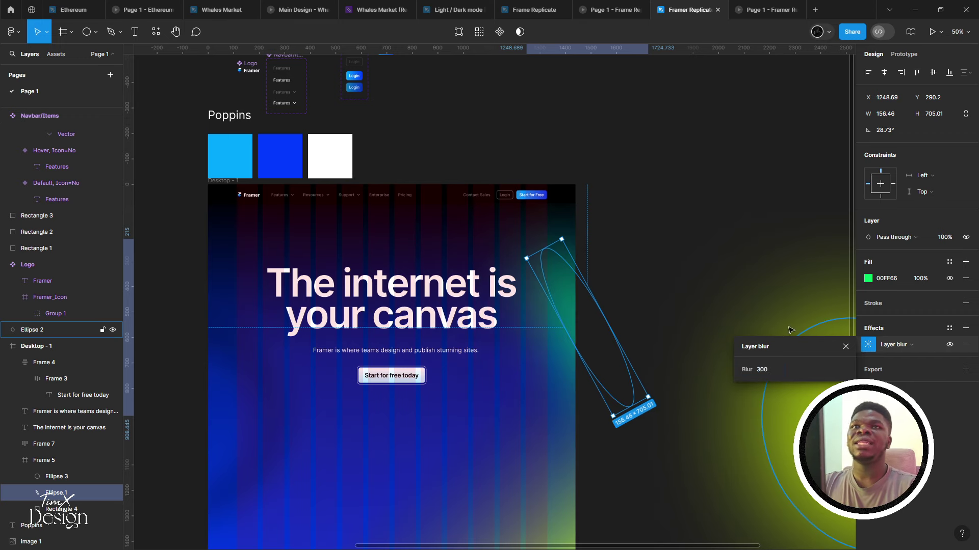
Move the green ellipse to about X 1243, Y 333 and check its glow in the prototype preview
{"action": "scroll", "coordinate": [765, 306], "scroll_direction": "up", "scroll_amount": 2}
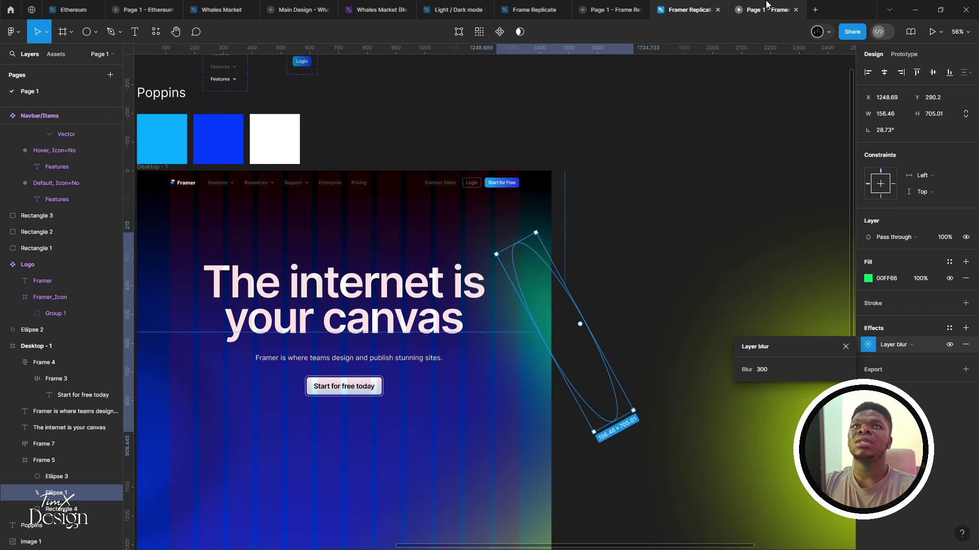
{"action": "left_click", "coordinate": [769, 5]}
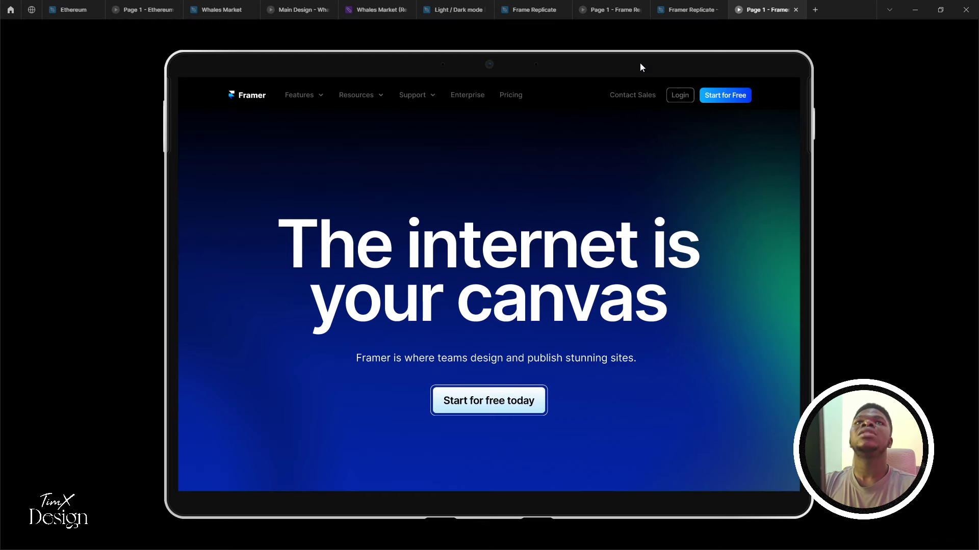
{"action": "left_click", "coordinate": [699, 10]}
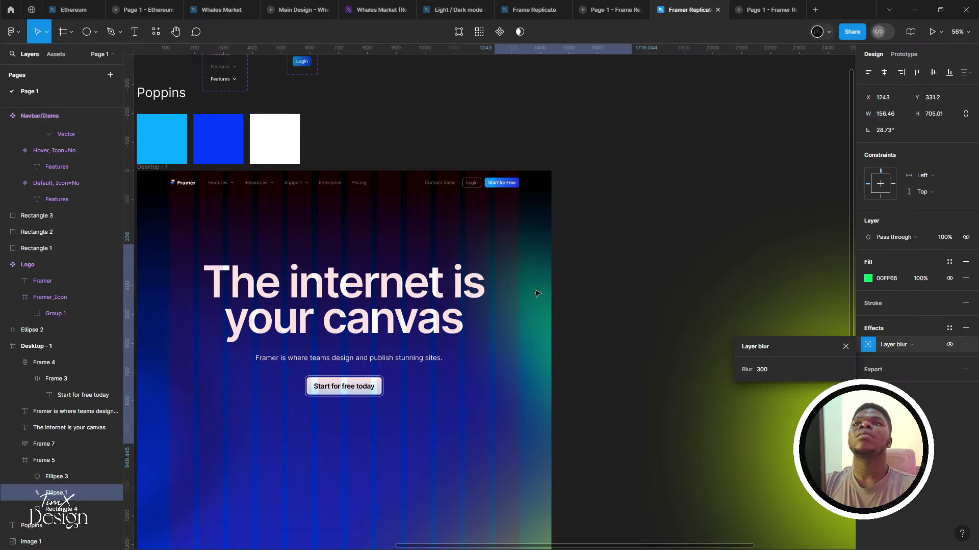
{"action": "left_click", "coordinate": [742, 5]}
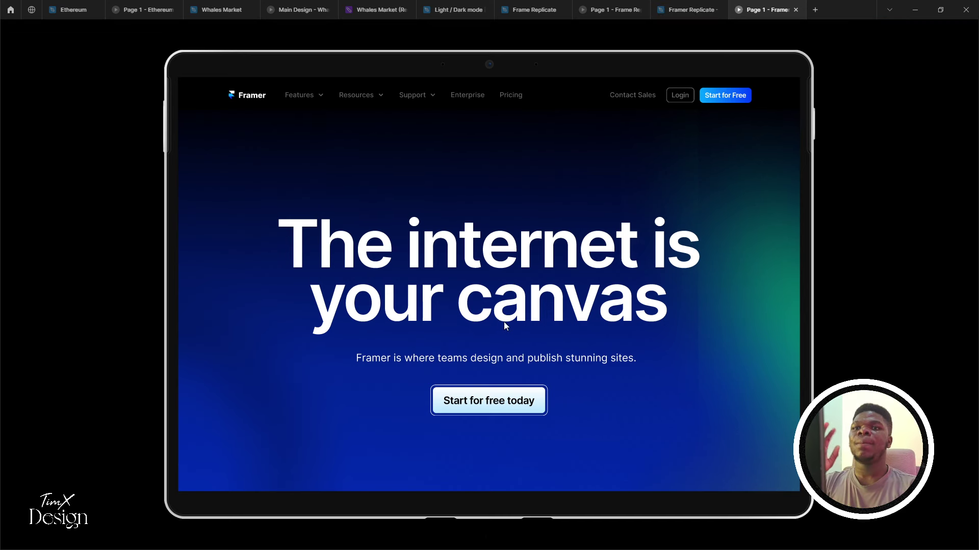
{"action": "scroll", "coordinate": [503, 322], "scroll_direction": "down", "scroll_amount": 2}
{"action": "scroll", "coordinate": [512, 217], "scroll_direction": "up", "scroll_amount": 2}
{"action": "left_click", "coordinate": [683, 8]}
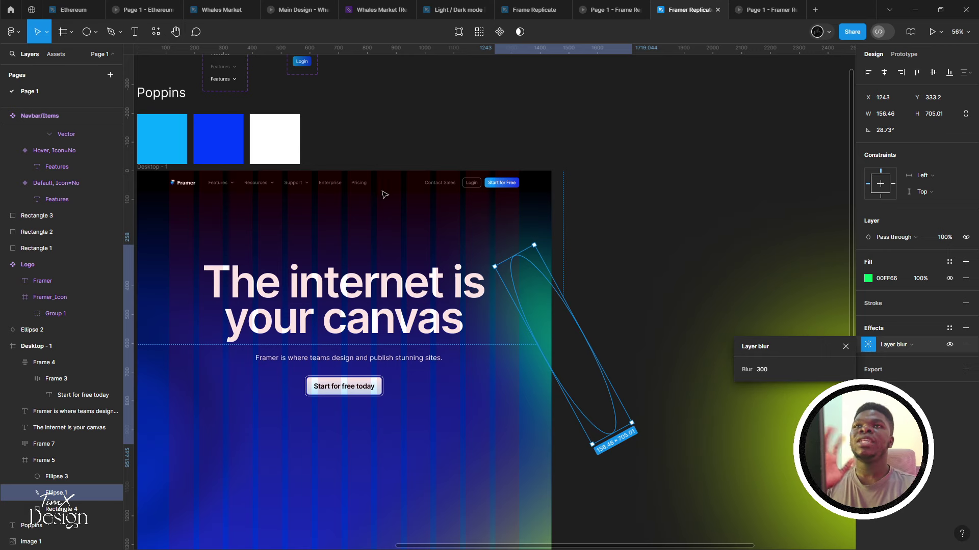
Set the navbar frame's scroll position to Fixed in its prototype settings
{"action": "left_click", "coordinate": [384, 193]}
{"action": "left_click", "coordinate": [415, 174]}
{"action": "left_click_drag", "start_coordinate": [415, 174], "coordinate": [506, 151]}
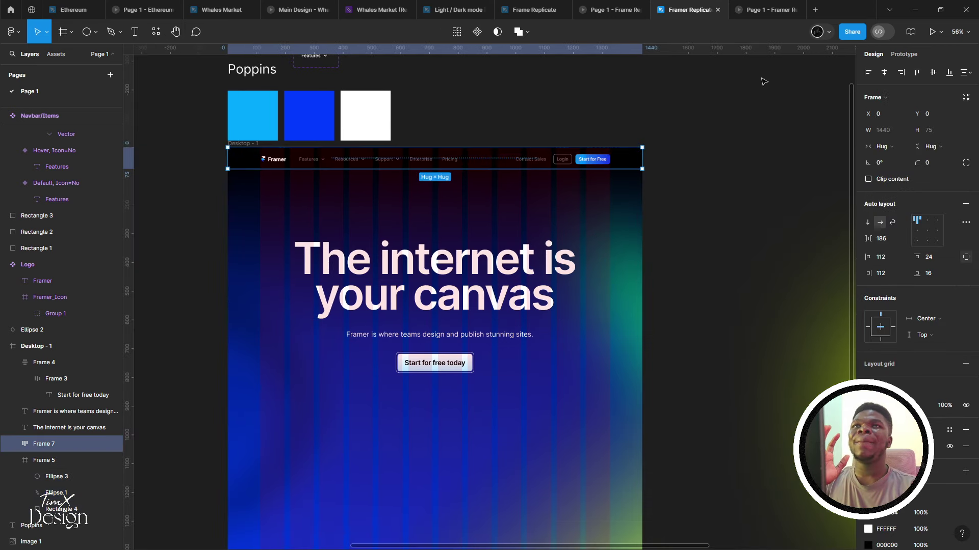
{"action": "left_click", "coordinate": [902, 54]}
{"action": "left_click", "coordinate": [912, 119]}
{"action": "left_click", "coordinate": [917, 129]}
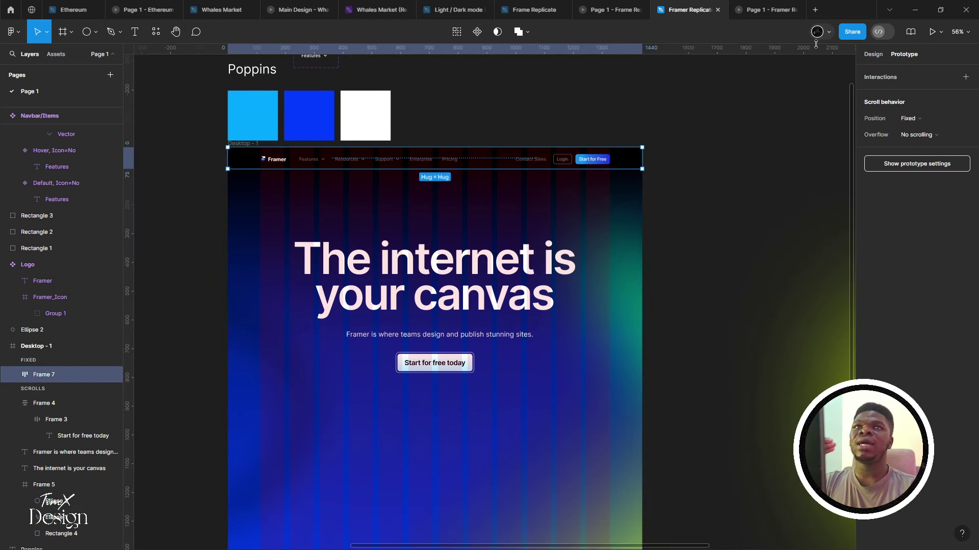
Test the fixed navbar in the prototype preview by scrolling the page and checking the navbar items' hover states
{"action": "left_click", "coordinate": [766, 10]}
{"action": "scroll", "coordinate": [540, 255], "scroll_direction": "down", "scroll_amount": 3}
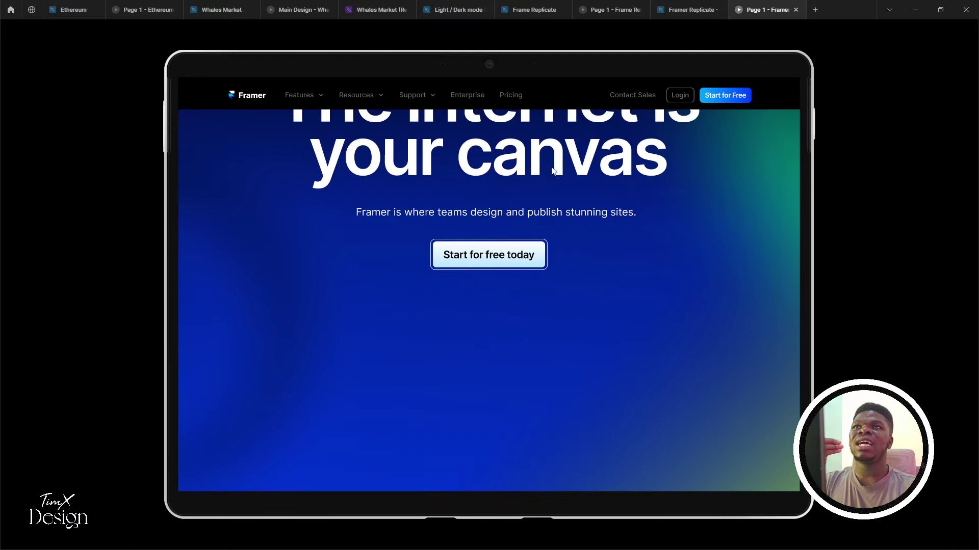
{"action": "scroll", "coordinate": [558, 307], "scroll_direction": "up", "scroll_amount": 3}
{"action": "scroll", "coordinate": [584, 219], "scroll_direction": "down", "scroll_amount": 3}
{"action": "scroll", "coordinate": [601, 395], "scroll_direction": "up", "scroll_amount": 3}
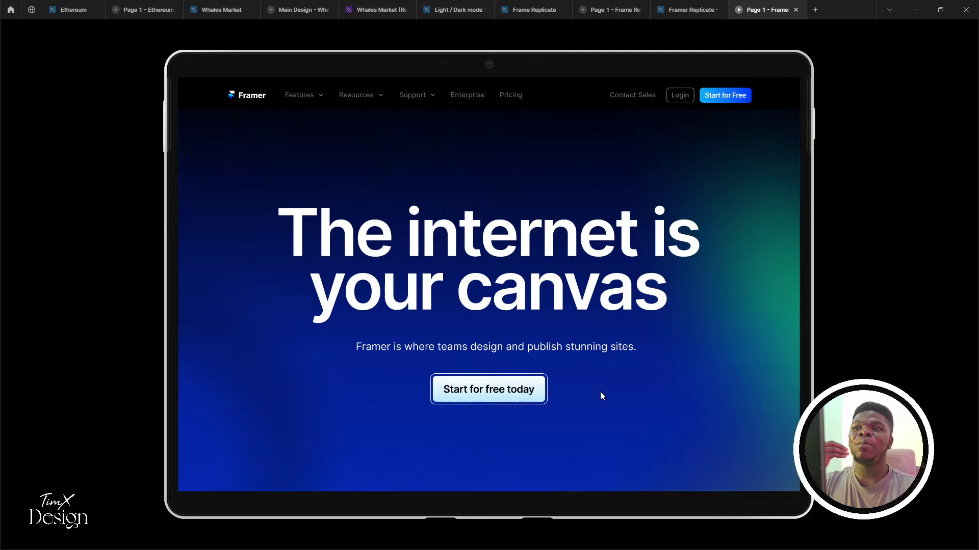
{"action": "scroll", "coordinate": [601, 396], "scroll_direction": "down", "scroll_amount": 3}
{"action": "scroll", "coordinate": [595, 275], "scroll_direction": "up", "scroll_amount": 3}
{"action": "scroll", "coordinate": [598, 403], "scroll_direction": "down", "scroll_amount": 4}
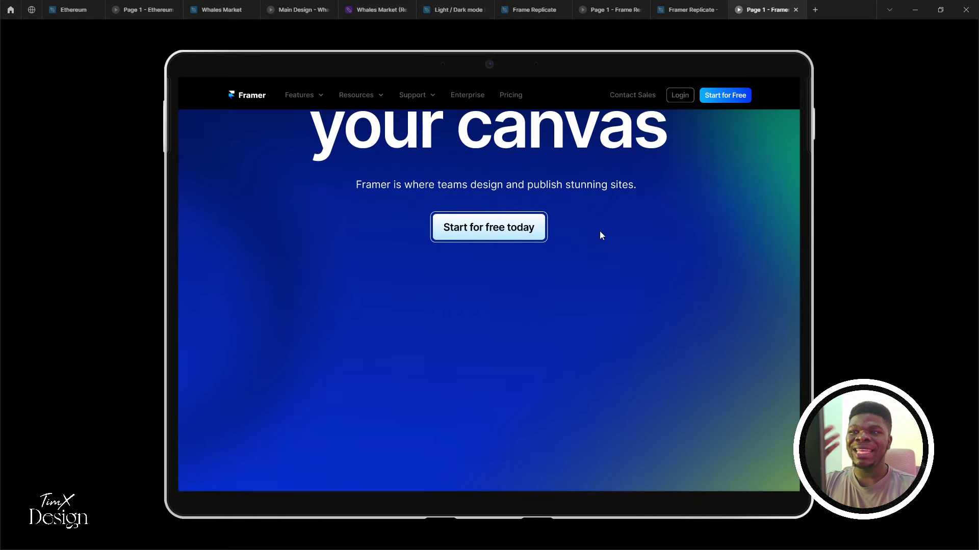
{"action": "scroll", "coordinate": [580, 418], "scroll_direction": "up", "scroll_amount": 3}
{"action": "scroll", "coordinate": [579, 291], "scroll_direction": "down", "scroll_amount": 3}
{"action": "scroll", "coordinate": [582, 420], "scroll_direction": "up", "scroll_amount": 3}
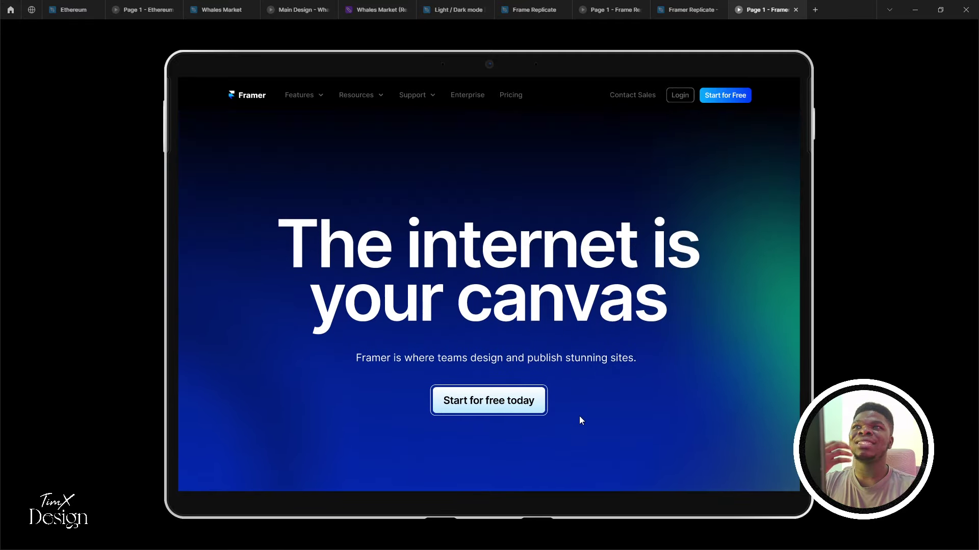
{"action": "scroll", "coordinate": [576, 357], "scroll_direction": "down", "scroll_amount": 3}
{"action": "scroll", "coordinate": [575, 265], "scroll_direction": "up", "scroll_amount": 2}
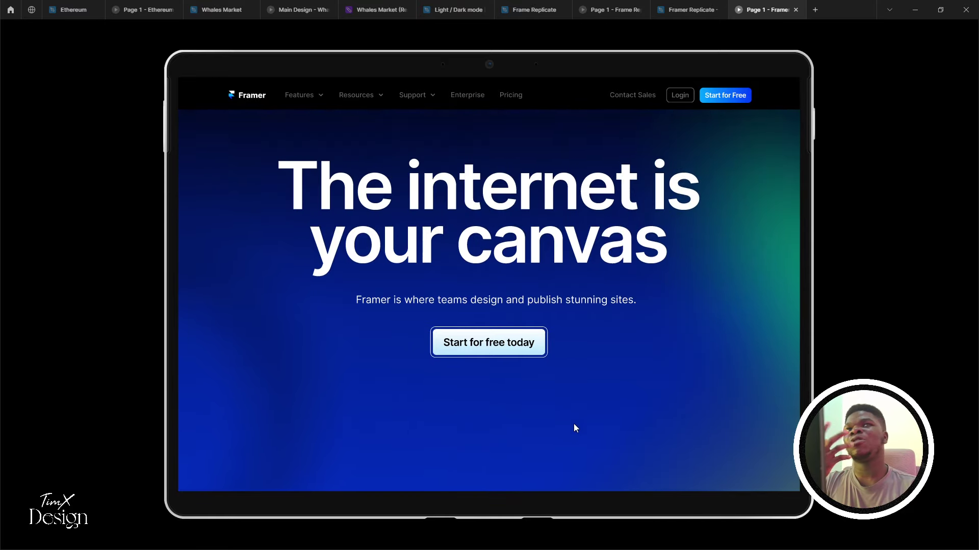
{"action": "scroll", "coordinate": [568, 289], "scroll_direction": "down", "scroll_amount": 3}
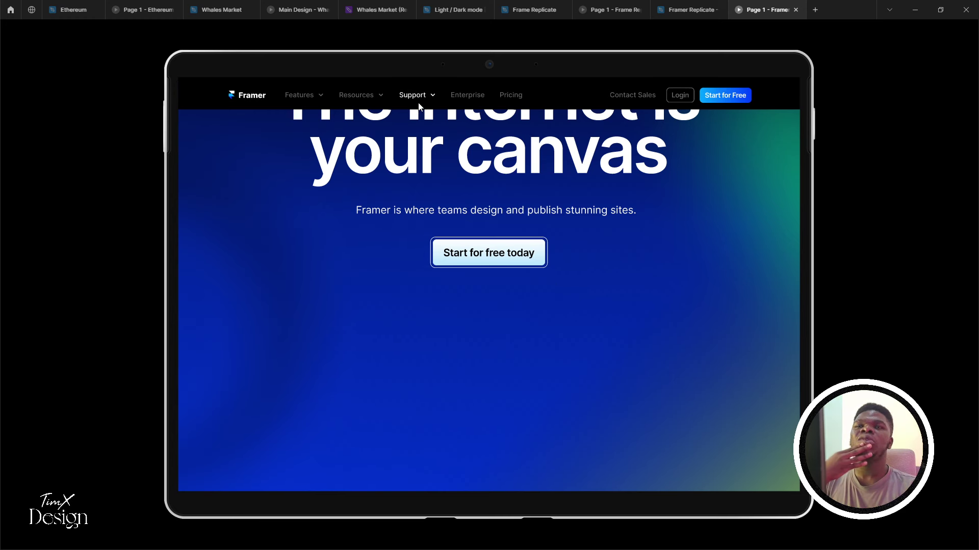
{"action": "scroll", "coordinate": [438, 265], "scroll_direction": "up", "scroll_amount": 3}
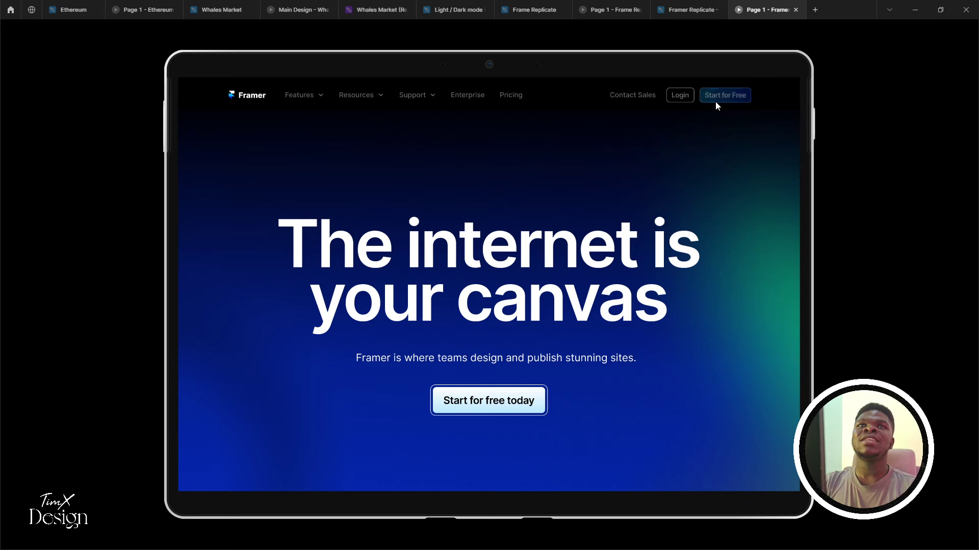
Remove the hover interaction linking the Button component's Hover, Gradient variant to Hover, Outline, and test the navbar in the preview
{"action": "left_click", "coordinate": [685, 9]}
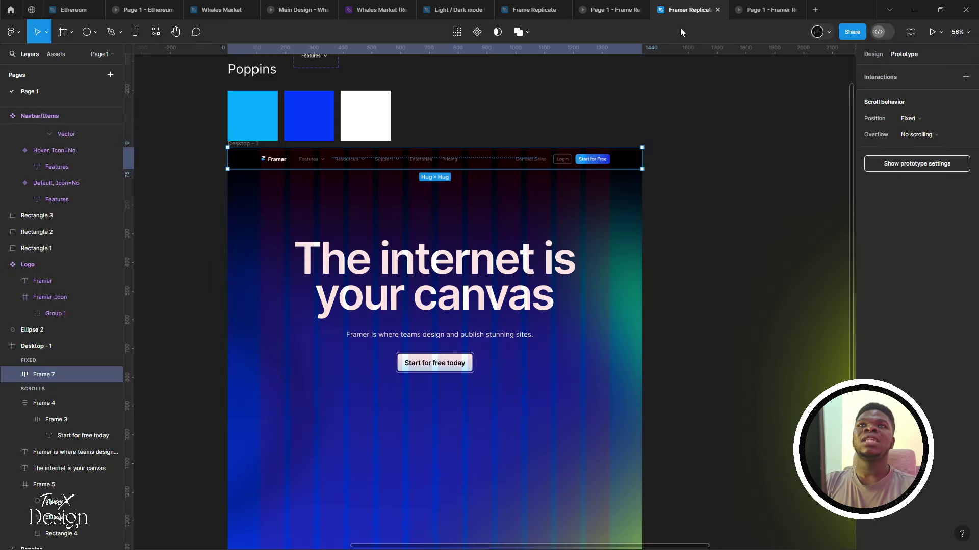
{"action": "scroll", "coordinate": [373, 282], "scroll_direction": "up", "scroll_amount": 5}
{"action": "scroll", "coordinate": [374, 282], "scroll_direction": "up", "scroll_amount": 2}
{"action": "scroll", "coordinate": [373, 282], "scroll_direction": "up", "scroll_amount": 4}
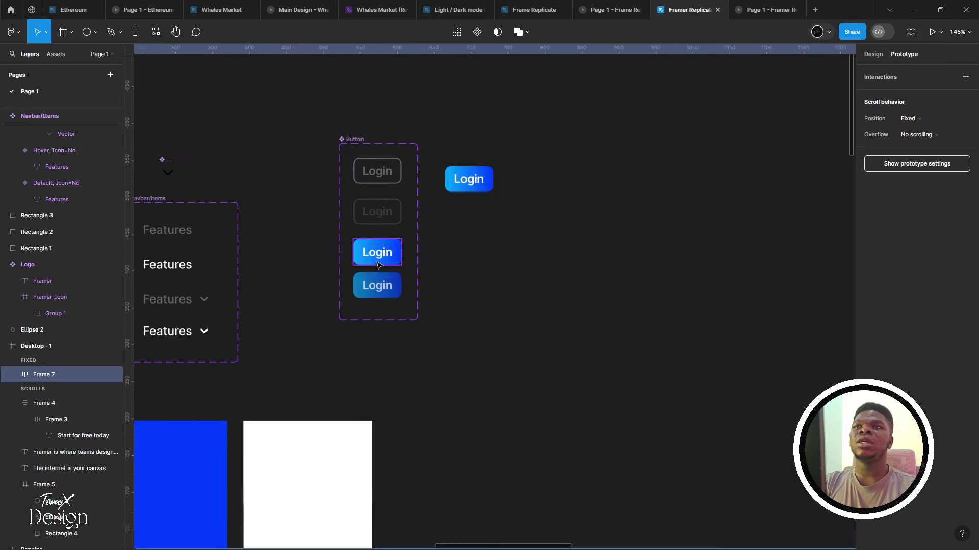
{"action": "left_click", "coordinate": [376, 255]}
{"action": "scroll", "coordinate": [405, 222], "scroll_direction": "up", "scroll_amount": 3}
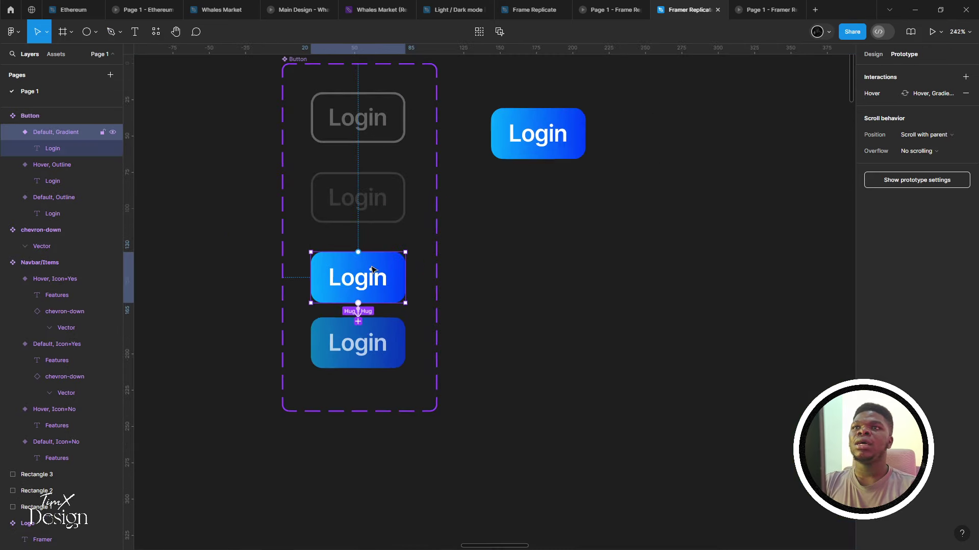
{"action": "left_click", "coordinate": [358, 320]}
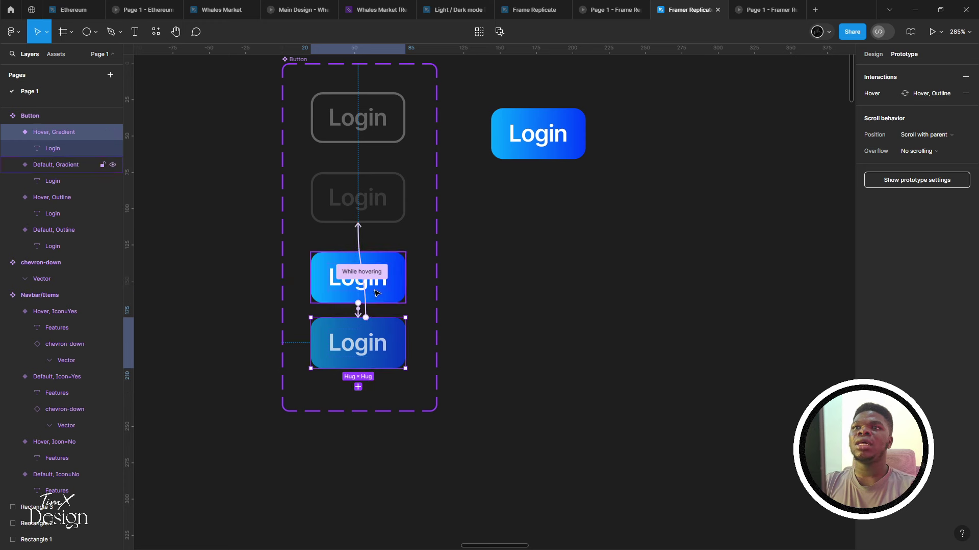
{"action": "left_click", "coordinate": [965, 93]}
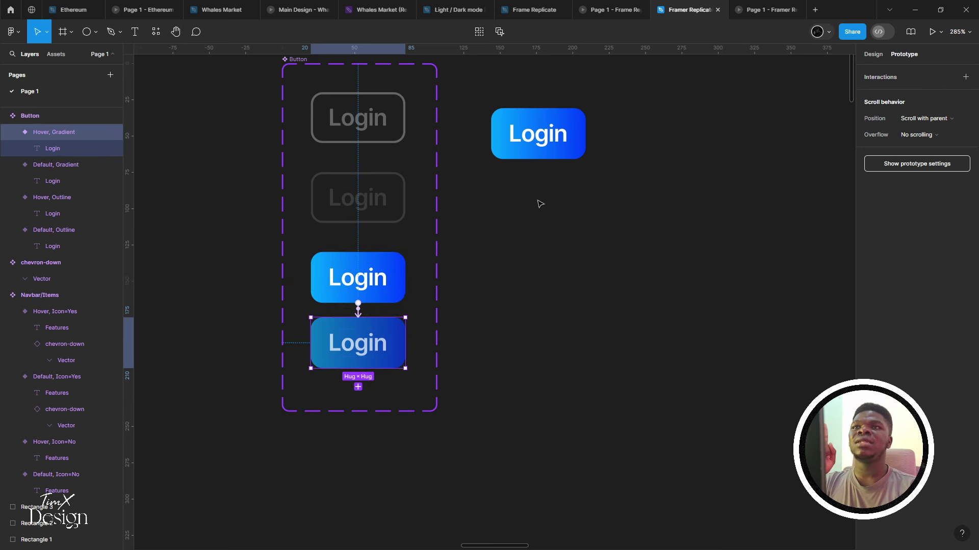
{"action": "left_click", "coordinate": [363, 281]}
{"action": "left_click", "coordinate": [384, 333]}
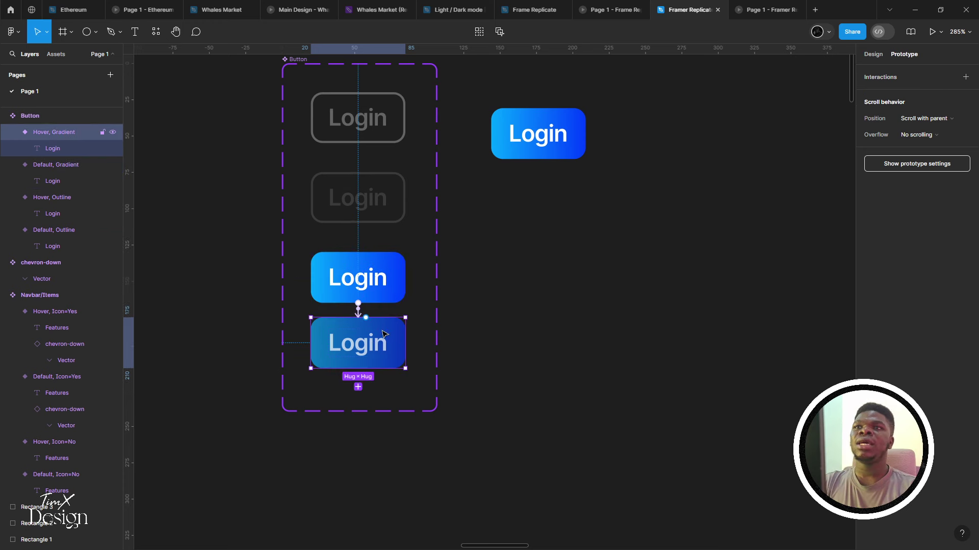
{"action": "left_click", "coordinate": [764, 9]}
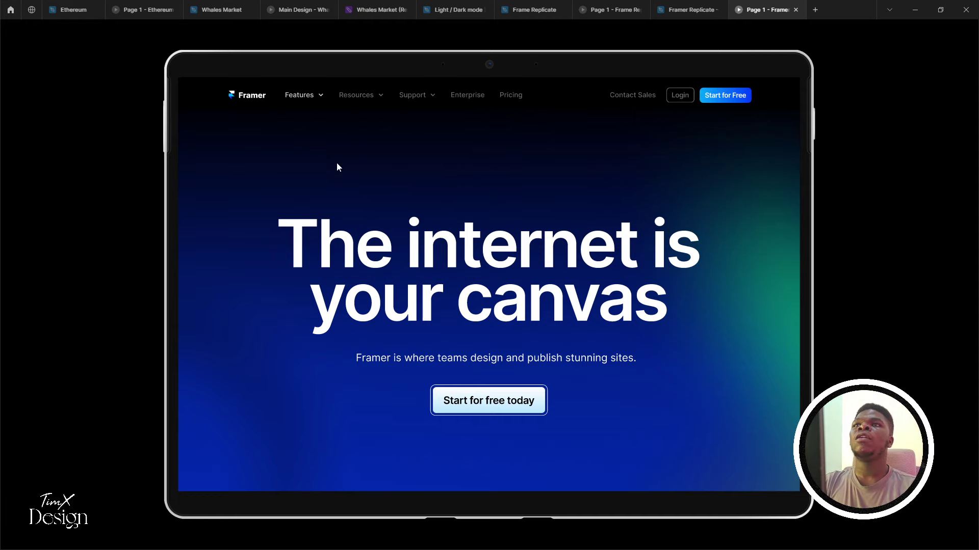
Review the components, the Desktop - 1 frame and its preview, and compare the design with the live Framer homepage
{"action": "left_click", "coordinate": [658, 5]}
{"action": "scroll", "coordinate": [484, 227], "scroll_direction": "down", "scroll_amount": 5}
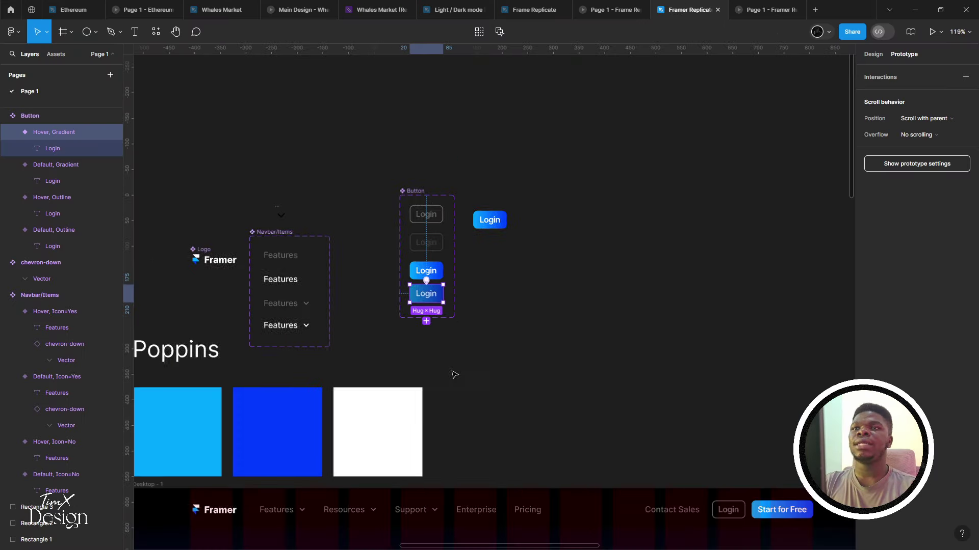
{"action": "left_click_drag", "start_coordinate": [469, 381], "coordinate": [494, 254]}
{"action": "scroll", "coordinate": [495, 255], "scroll_direction": "down", "scroll_amount": 3}
{"action": "scroll", "coordinate": [443, 245], "scroll_direction": "up", "scroll_amount": 1}
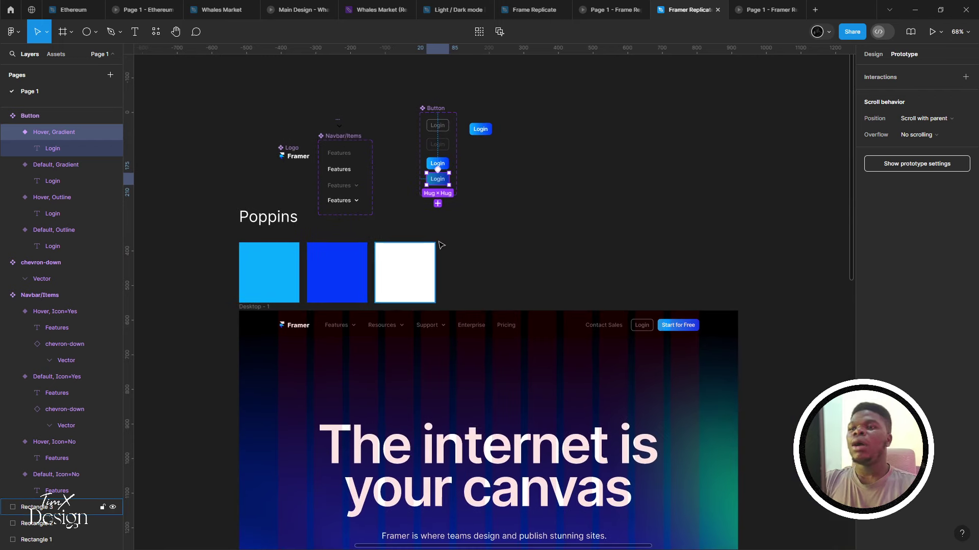
{"action": "scroll", "coordinate": [443, 246], "scroll_direction": "down", "scroll_amount": 5}
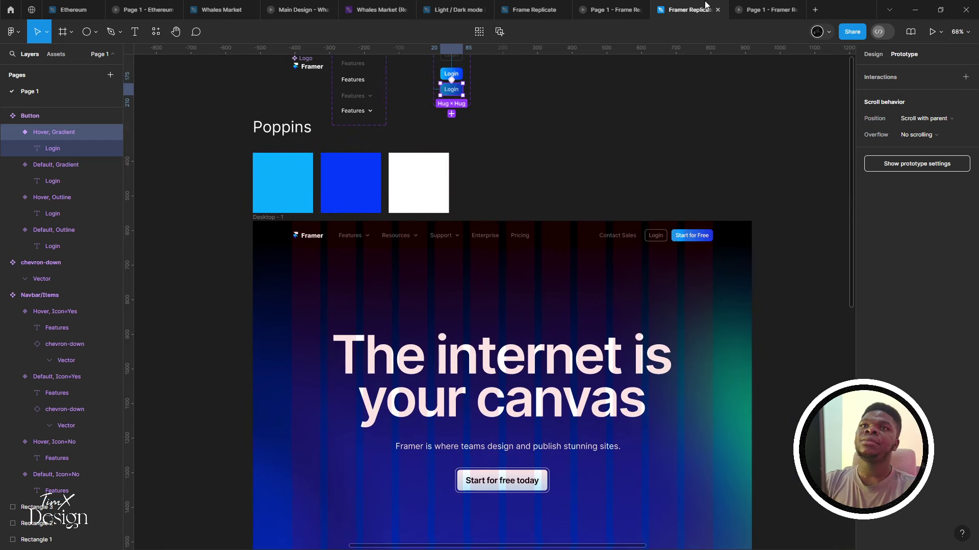
{"action": "scroll", "coordinate": [560, 204], "scroll_direction": "down", "scroll_amount": 1}
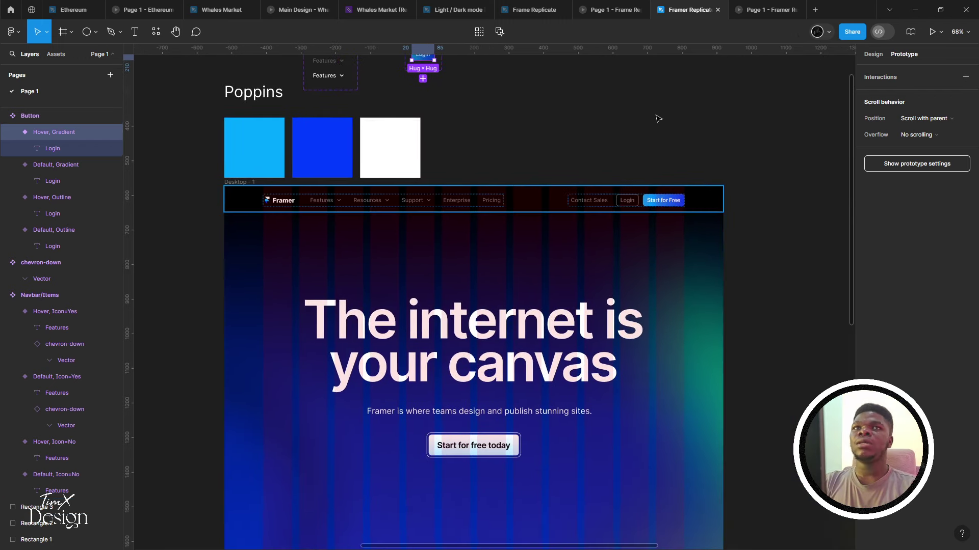
{"action": "left_click", "coordinate": [749, 5]}
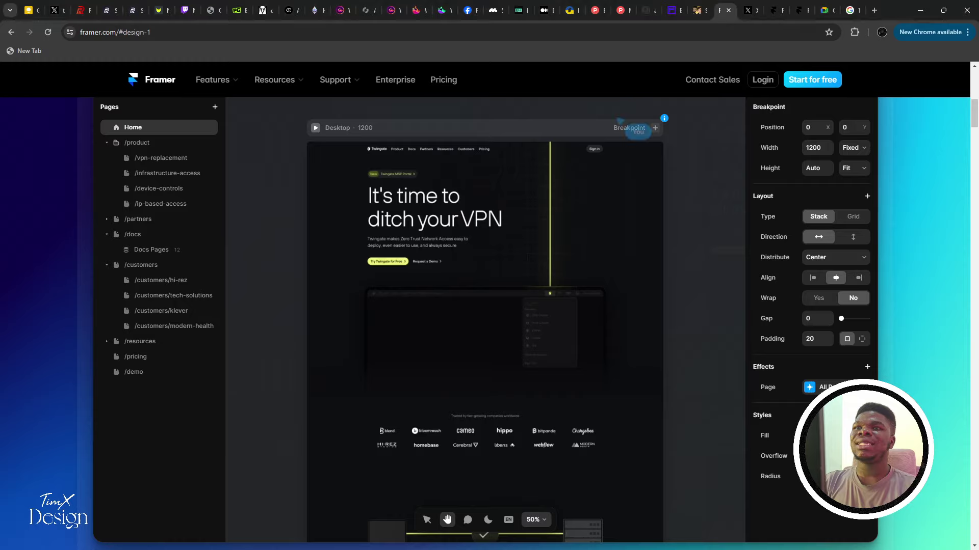
{"action": "scroll", "coordinate": [189, 299], "scroll_direction": "up", "scroll_amount": 10}
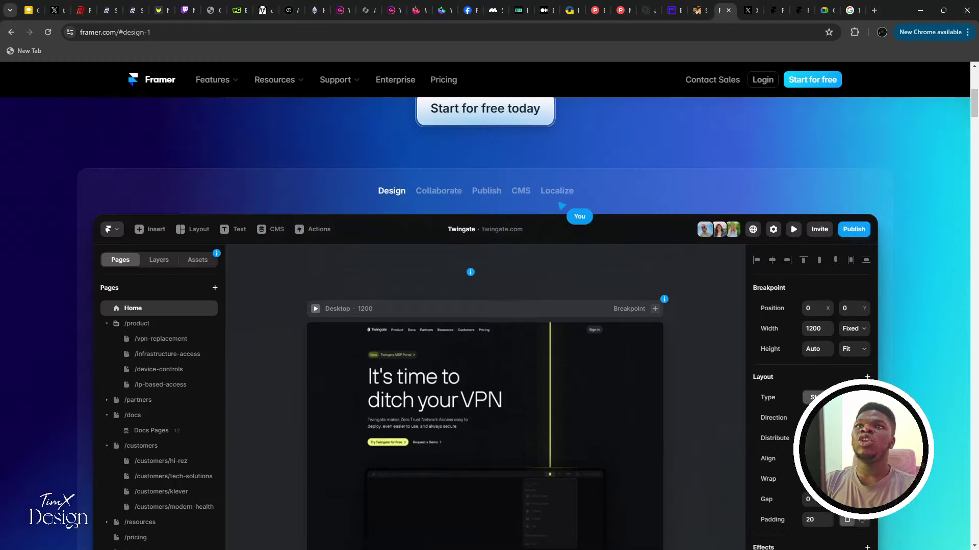
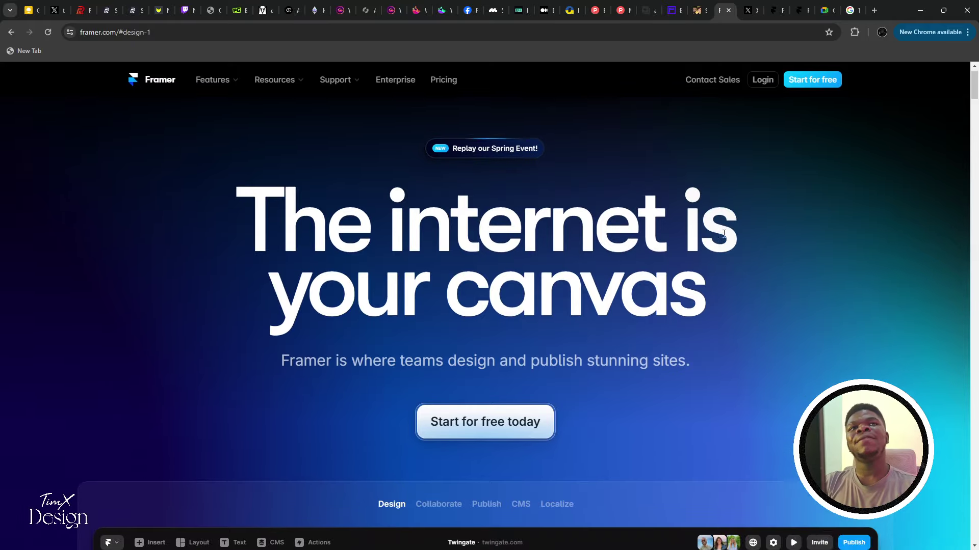
Examine the hero background on the live Framer homepage and switch back to the Figma design file
{"action": "scroll", "coordinate": [724, 234], "scroll_direction": "up", "scroll_amount": 1}
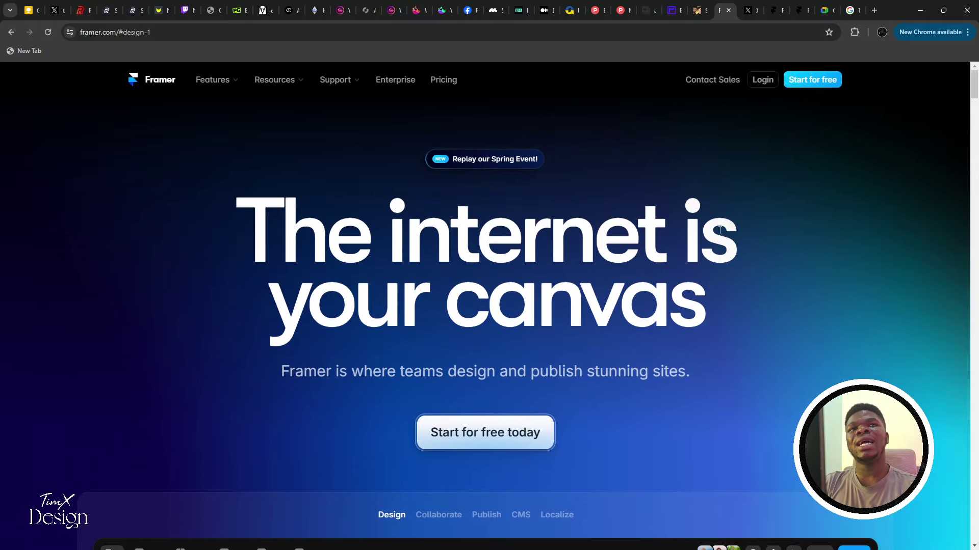
{"action": "scroll", "coordinate": [722, 237], "scroll_direction": "down", "scroll_amount": 4}
{"action": "scroll", "coordinate": [800, 275], "scroll_direction": "up", "scroll_amount": 4}
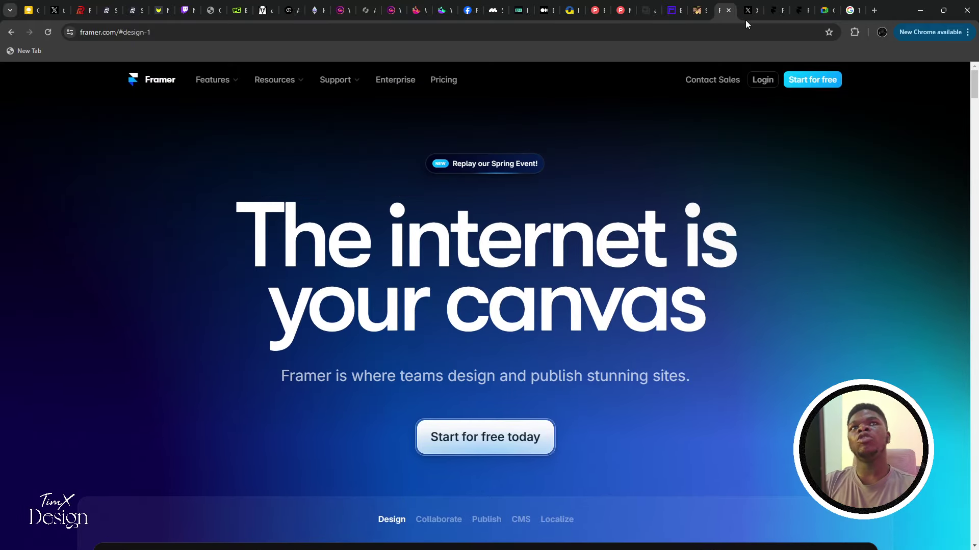
{"action": "key", "text": "alt+Tab"}
{"action": "left_click", "coordinate": [685, 10]}
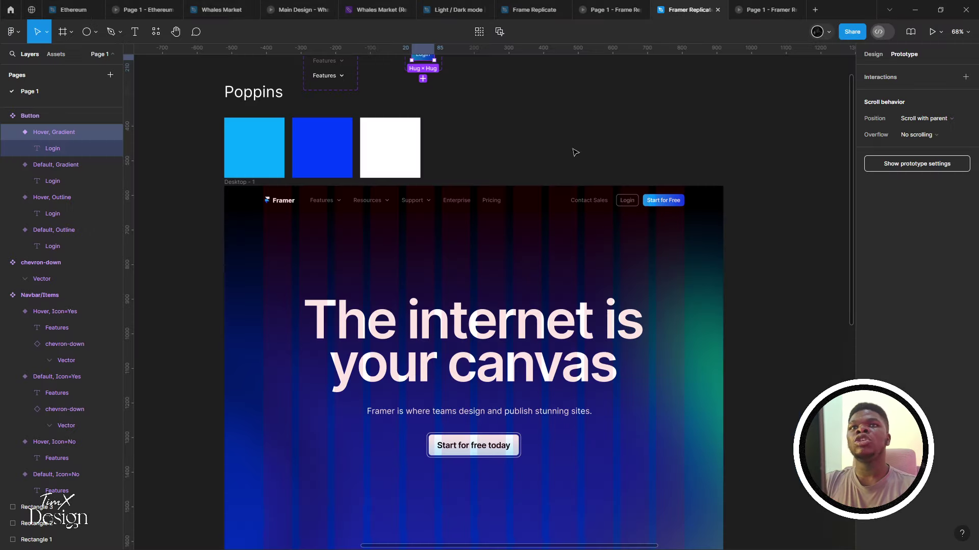
Add a solid 000000 fill at 100% opacity on top of Rectangle 4's fills in Frame 5
{"action": "left_click", "coordinate": [311, 296]}
{"action": "scroll", "coordinate": [305, 270], "scroll_direction": "down", "scroll_amount": 4}
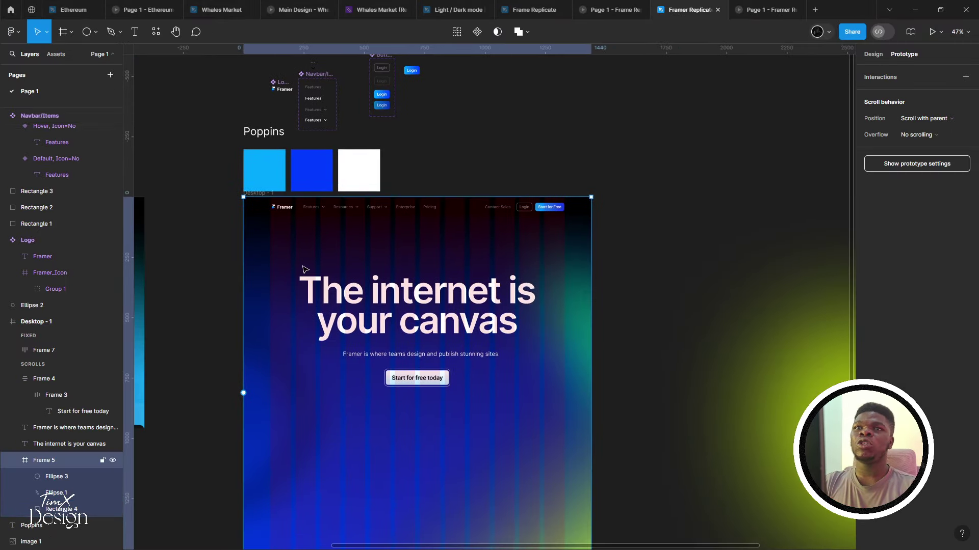
{"action": "left_click", "coordinate": [305, 269]}
{"action": "left_click", "coordinate": [872, 54]}
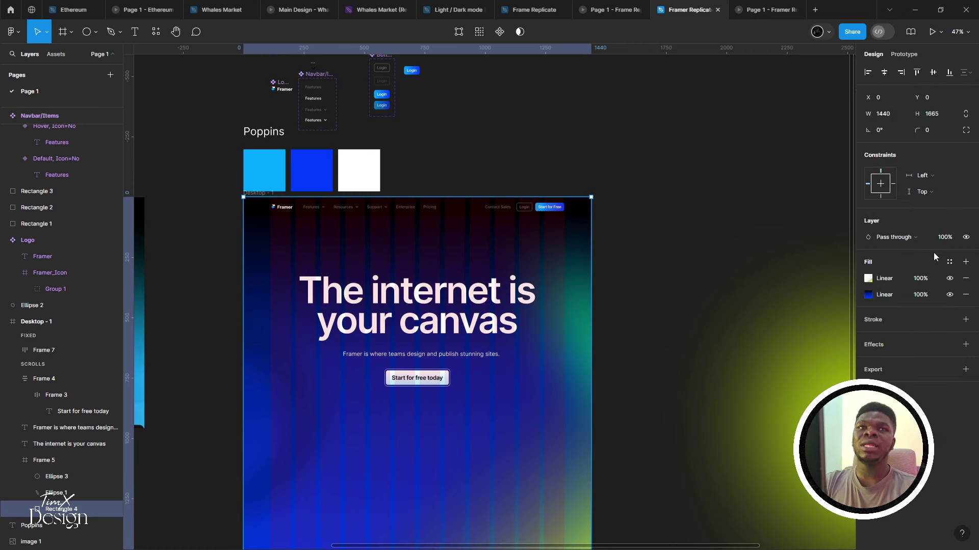
{"action": "left_click", "coordinate": [965, 261]}
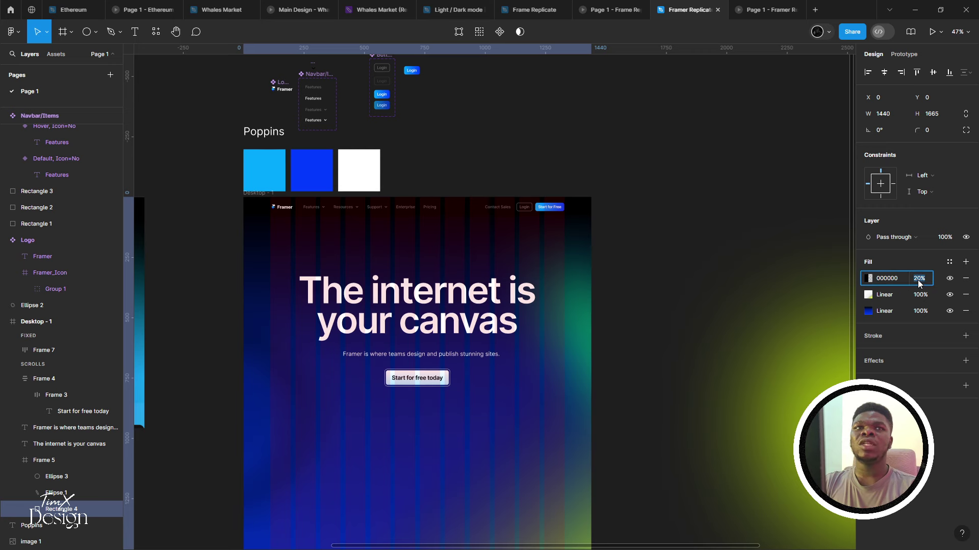
{"action": "left_click", "coordinate": [919, 278]}
{"action": "type", "text": "100"}
{"action": "key", "text": "Return"}
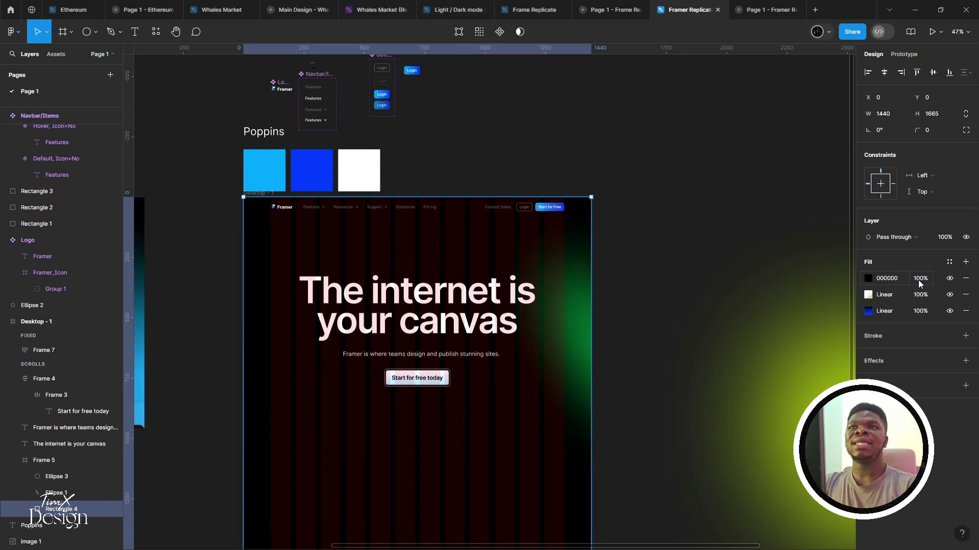
Convert the new black fill to a linear gradient running diagonally from the rectangle's top-left corner toward its right edge
{"action": "left_click", "coordinate": [870, 278]}
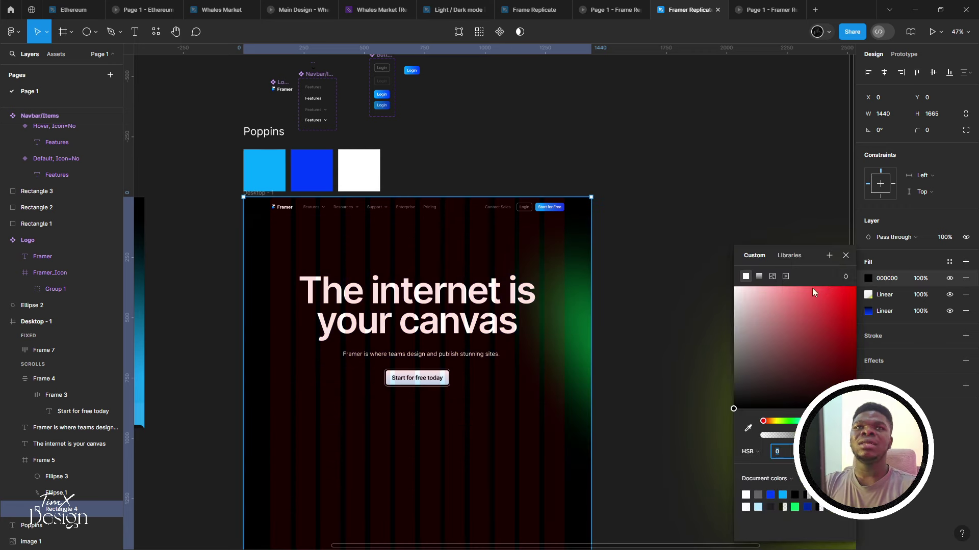
{"action": "left_click", "coordinate": [759, 276]}
{"action": "scroll", "coordinate": [459, 423], "scroll_direction": "down", "scroll_amount": 2}
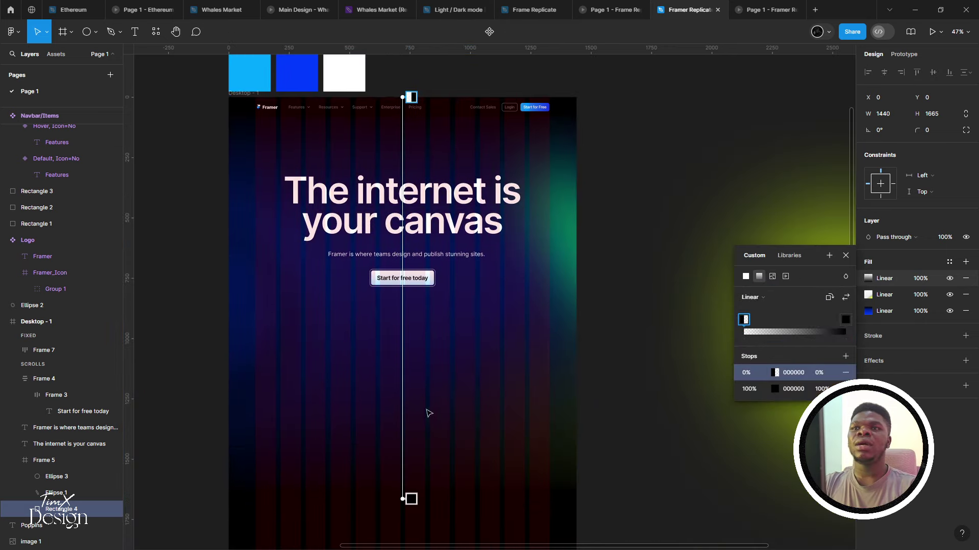
{"action": "left_click_drag", "start_coordinate": [409, 500], "coordinate": [566, 259]}
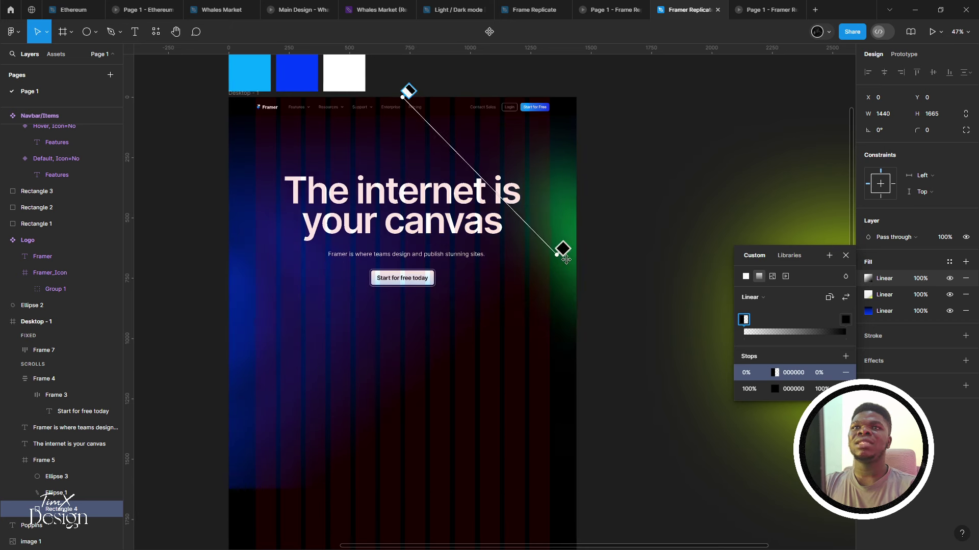
{"action": "scroll", "coordinate": [561, 263], "scroll_direction": "up", "scroll_amount": 2}
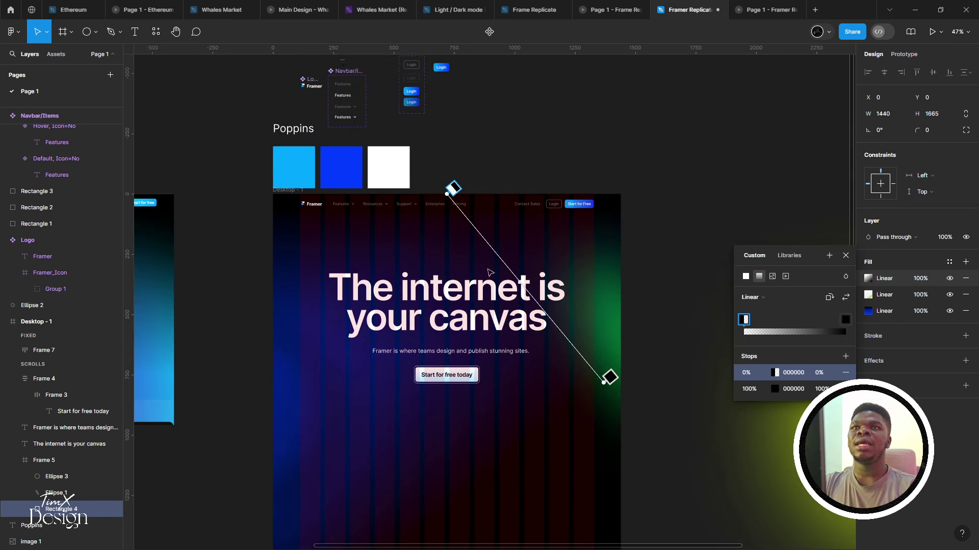
{"action": "scroll", "coordinate": [490, 272], "scroll_direction": "right", "scroll_amount": 1}
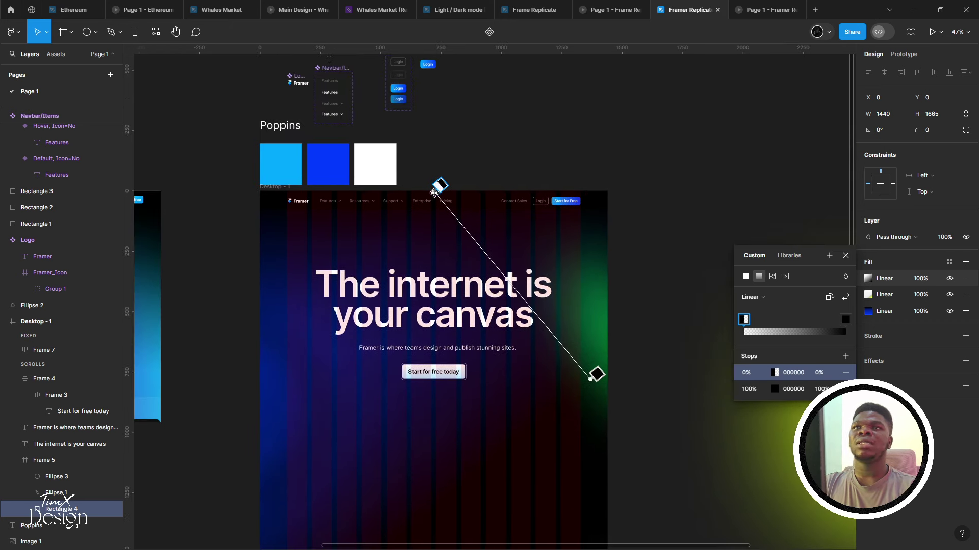
{"action": "left_click_drag", "start_coordinate": [437, 190], "coordinate": [259, 190]}
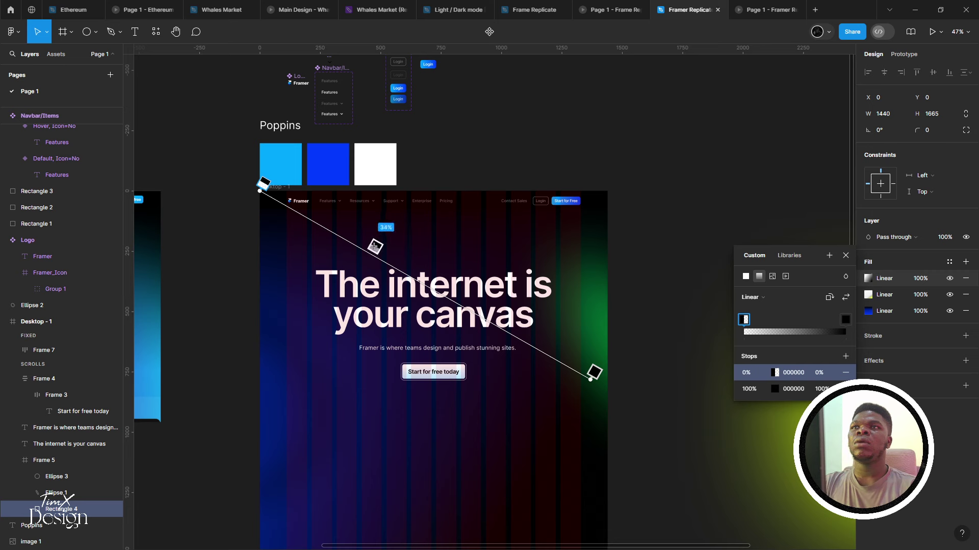
Sample the light blue swatch (00A6FF) for the gradient's 100% stop and extend the gradient's end to the rectangle's right edge
{"action": "left_click", "coordinate": [775, 389]}
{"action": "left_click", "coordinate": [627, 428]}
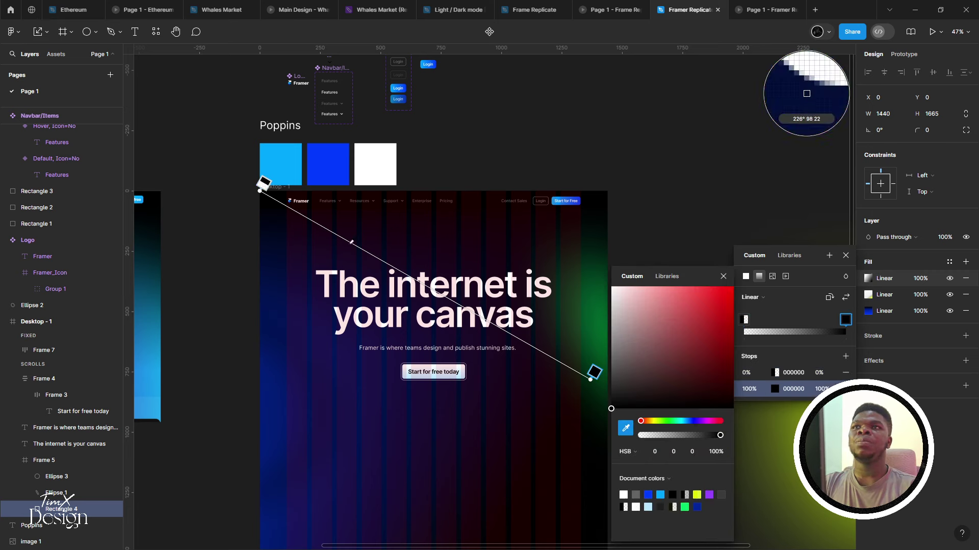
{"action": "left_click", "coordinate": [285, 152]}
{"action": "scroll", "coordinate": [443, 284], "scroll_direction": "down", "scroll_amount": 1}
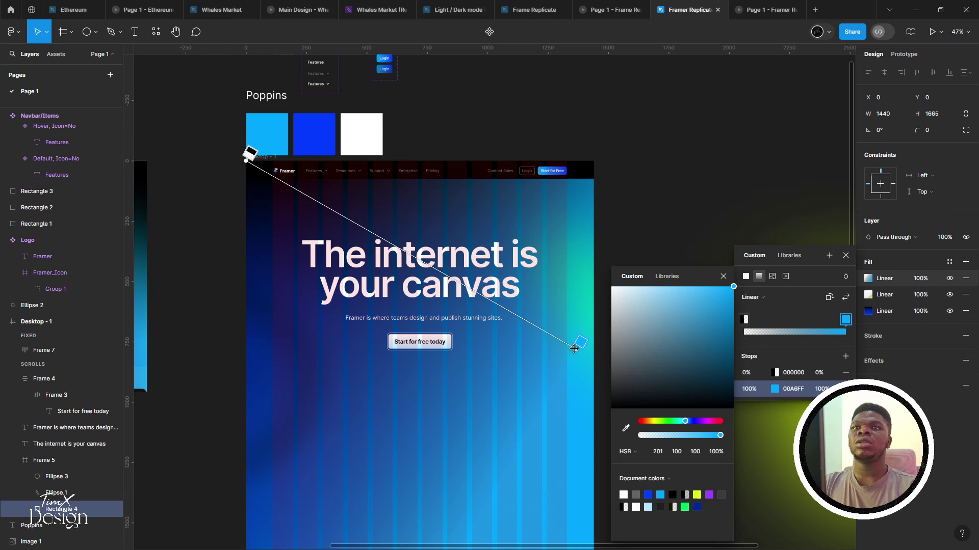
{"action": "left_click_drag", "start_coordinate": [582, 352], "coordinate": [593, 344]}
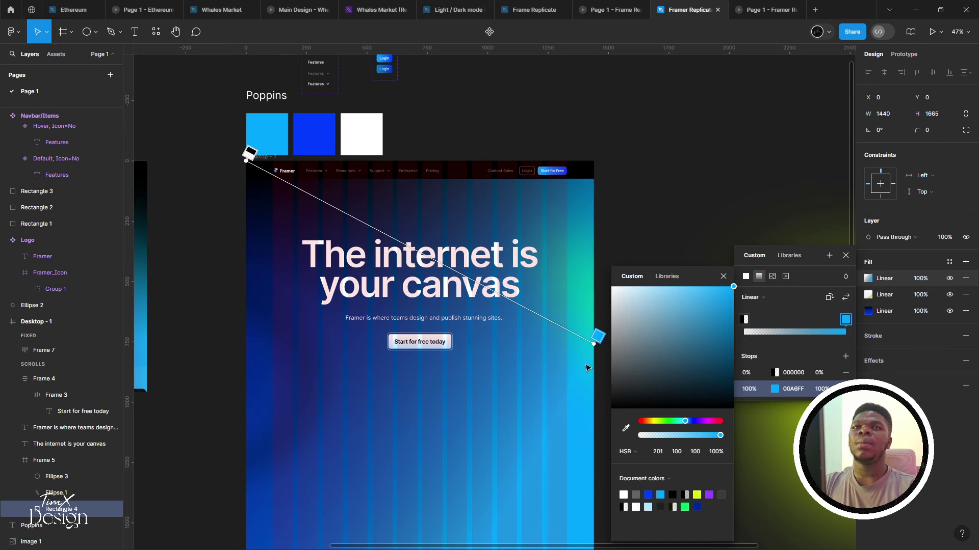
Try an extra gradient stop at 71% and a start point nearer the heading, removing both changes again
{"action": "left_click", "coordinate": [442, 263]}
{"action": "left_click_drag", "start_coordinate": [474, 276], "coordinate": [495, 287]}
{"action": "left_click", "coordinate": [774, 391]}
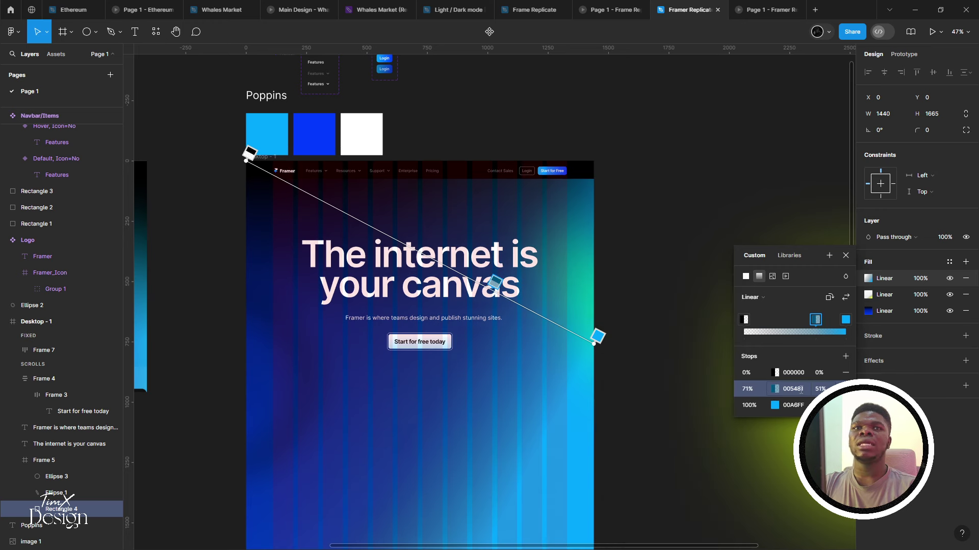
{"action": "key", "text": "Delete"}
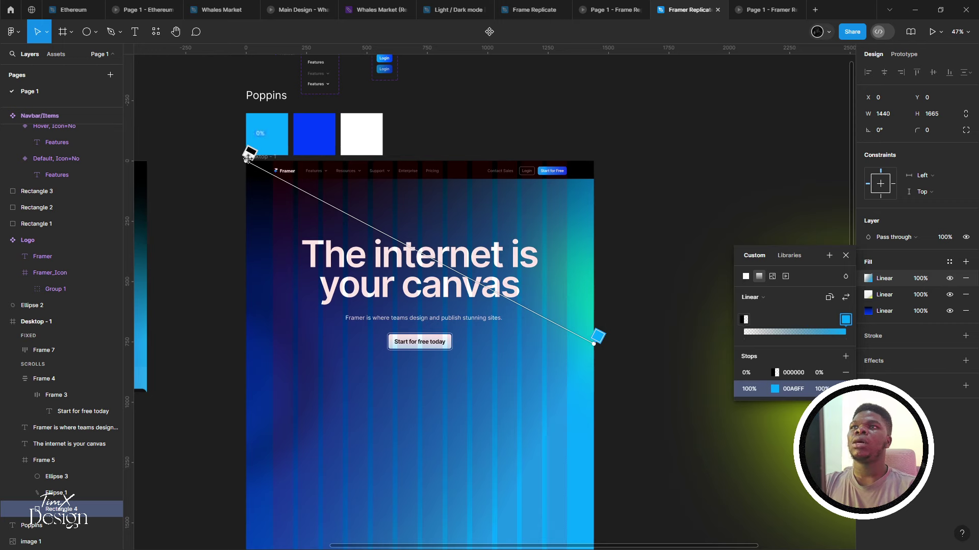
{"action": "left_click_drag", "start_coordinate": [246, 159], "coordinate": [391, 245]}
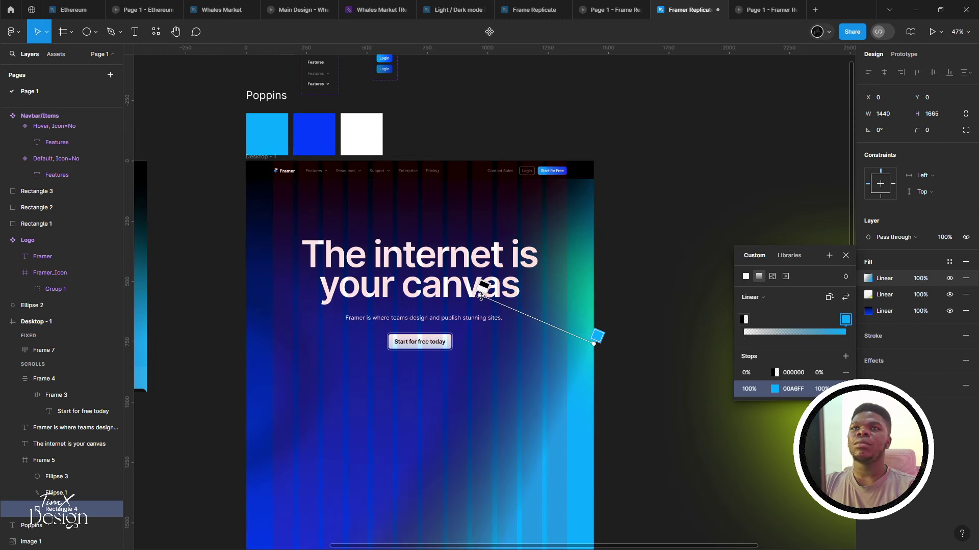
{"action": "key", "text": "ctrl+z"}
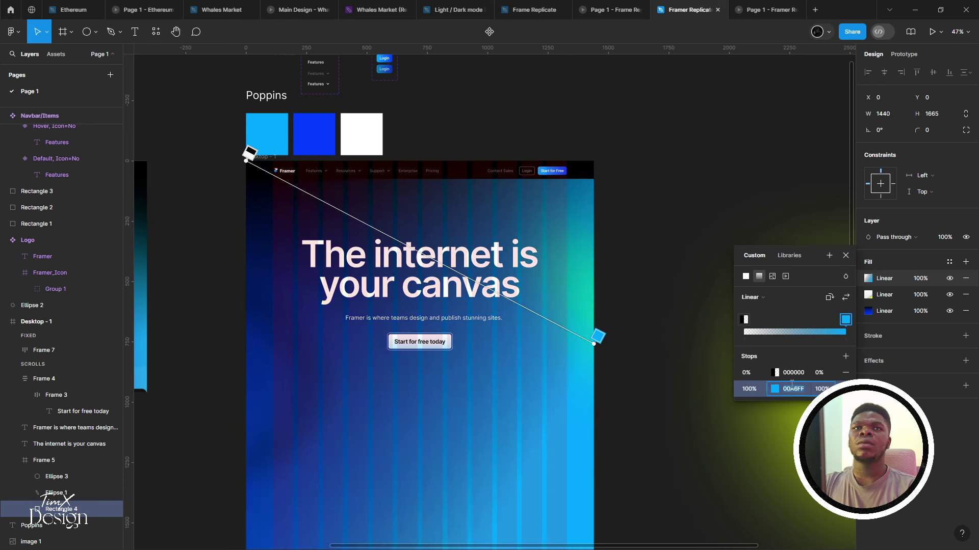
Set the gradient's 0% stop colour to 00A6FF and try a start point closer to the rectangle's right edge
{"action": "left_click", "coordinate": [794, 373]}
{"action": "key", "text": "Return"}
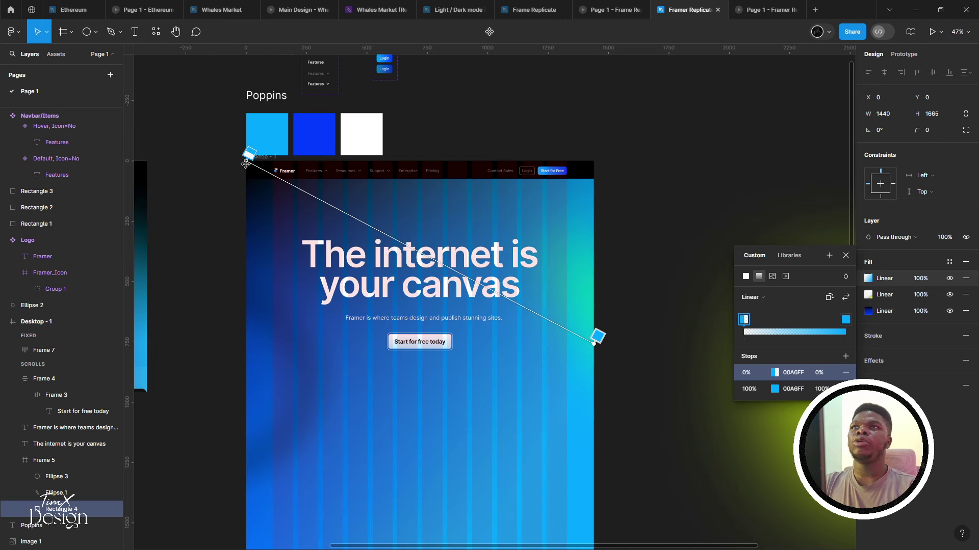
{"action": "left_click_drag", "start_coordinate": [246, 161], "coordinate": [522, 311]}
{"action": "key", "text": "ctrl+z"}
Start the gradient just above the heading and end it beyond the rectangle's right edge, keeping the transparent stop at 0%
{"action": "left_click_drag", "start_coordinate": [477, 267], "coordinate": [488, 307]}
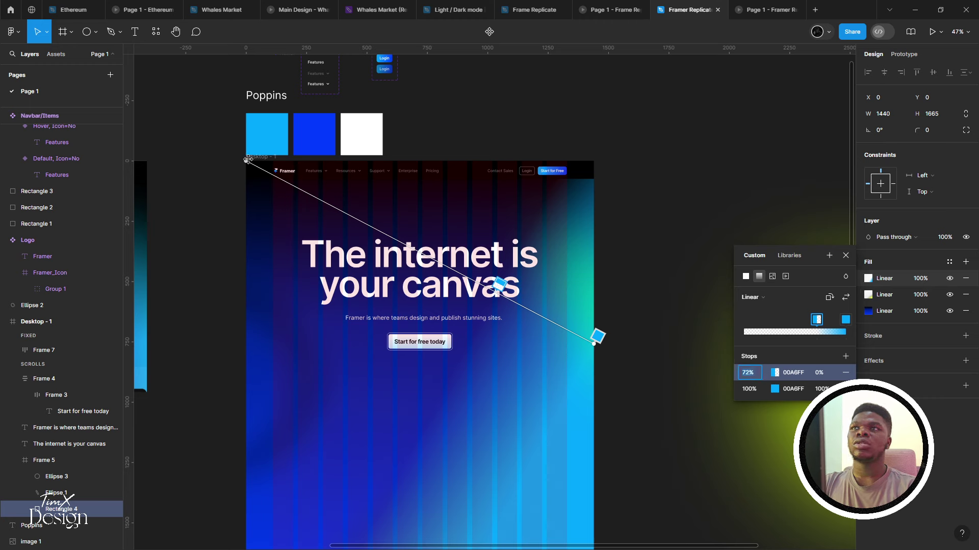
{"action": "left_click_drag", "start_coordinate": [248, 160], "coordinate": [389, 230]}
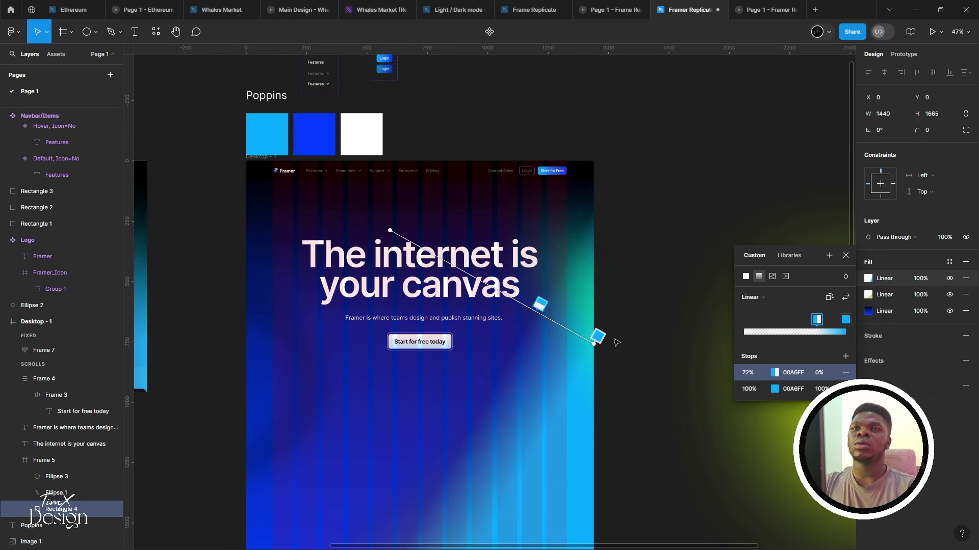
{"action": "left_click_drag", "start_coordinate": [603, 352], "coordinate": [637, 376]}
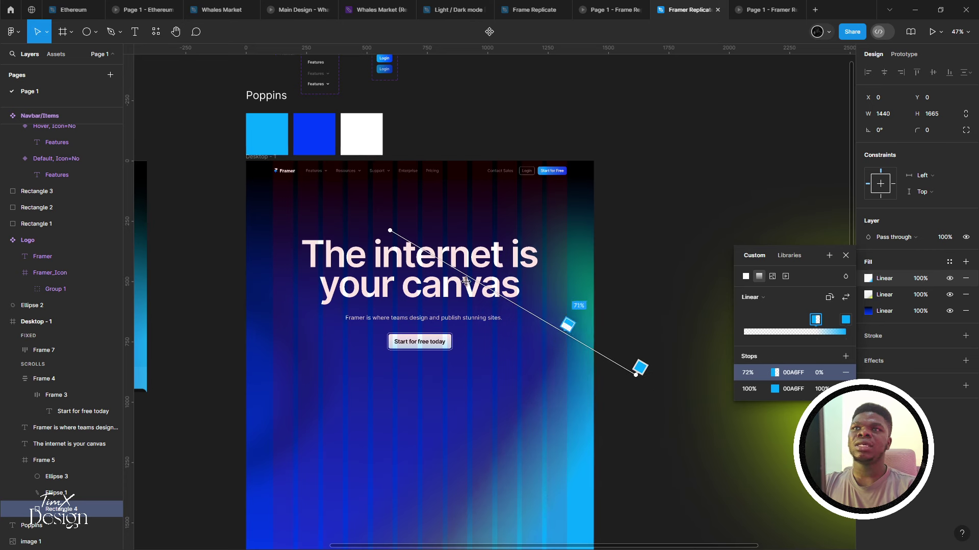
{"action": "left_click_drag", "start_coordinate": [568, 324], "coordinate": [389, 217]}
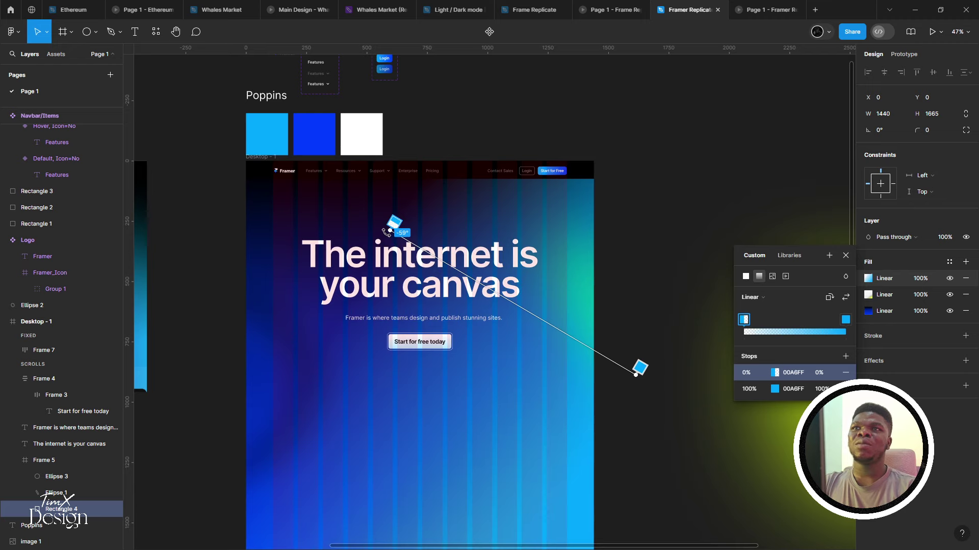
Move the gradient's start farther down the rectangle so the blue glow concentrates in its lower-right corner
{"action": "left_click_drag", "start_coordinate": [410, 244], "coordinate": [493, 383]}
{"action": "scroll", "coordinate": [444, 282], "scroll_direction": "down", "scroll_amount": 3}
{"action": "scroll", "coordinate": [509, 290], "scroll_direction": "right", "scroll_amount": 1}
{"action": "mouse_move", "coordinate": [457, 348]}
{"action": "left_mouse_down"}
{"action": "mouse_move", "coordinate": [464, 332]}
{"action": "mouse_move", "coordinate": [504, 363]}
{"action": "mouse_move", "coordinate": [518, 343]}
{"action": "left_mouse_up"}
Toggle the blue gradient fill's visibility to compare the background with and without it, leaving it hidden
{"action": "left_click", "coordinate": [950, 280]}
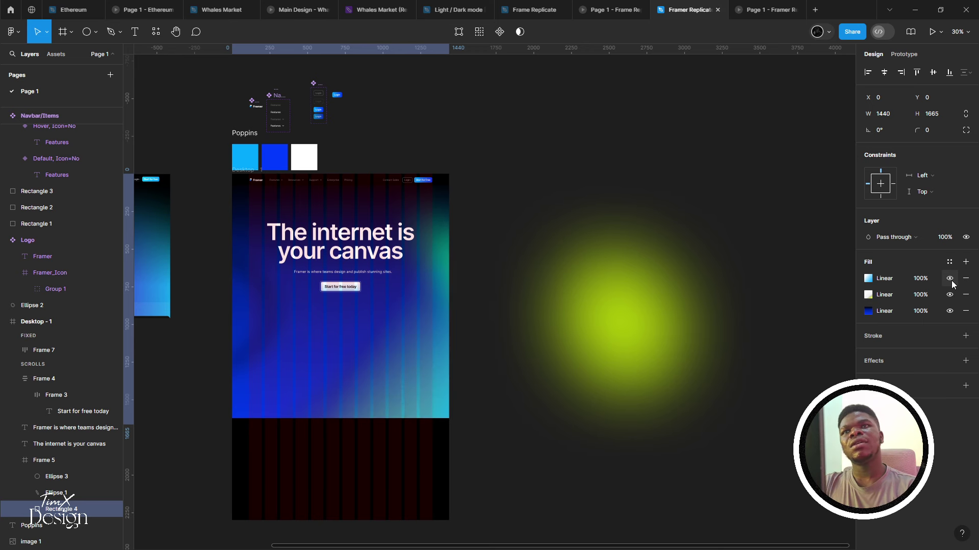
{"action": "left_click", "coordinate": [950, 281]}
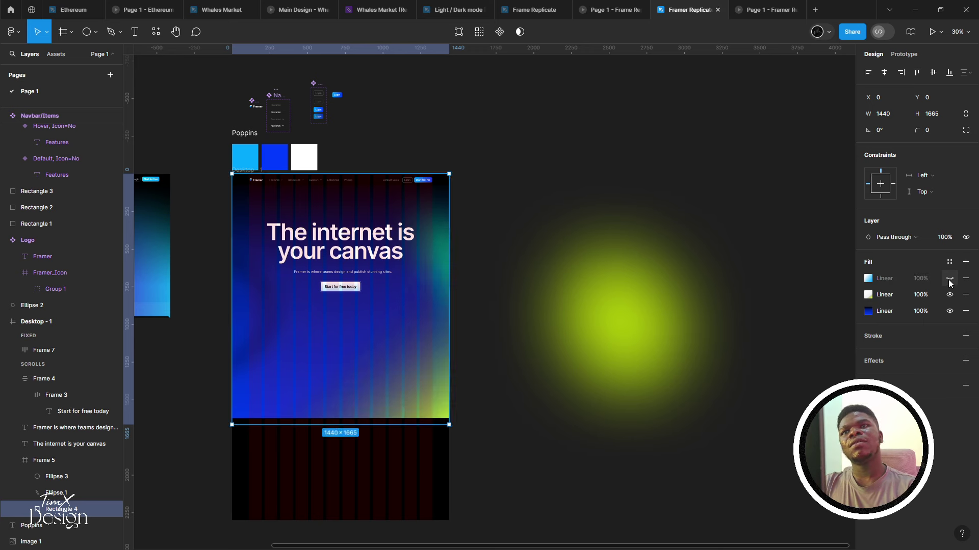
{"action": "left_click", "coordinate": [951, 281]}
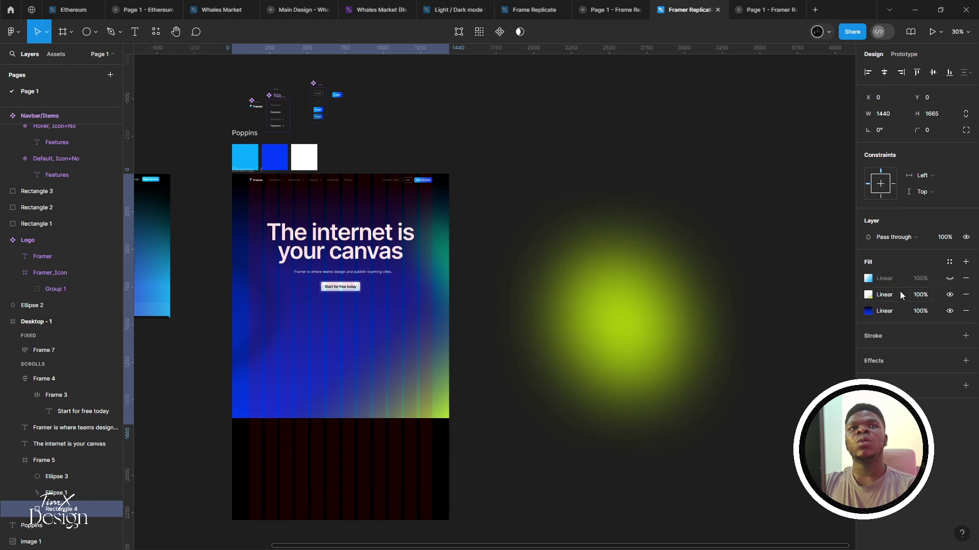
Move the yellow linear gradient fill above the hidden blue gradient in Rectangle 4's fill order
{"action": "left_click", "coordinate": [869, 295]}
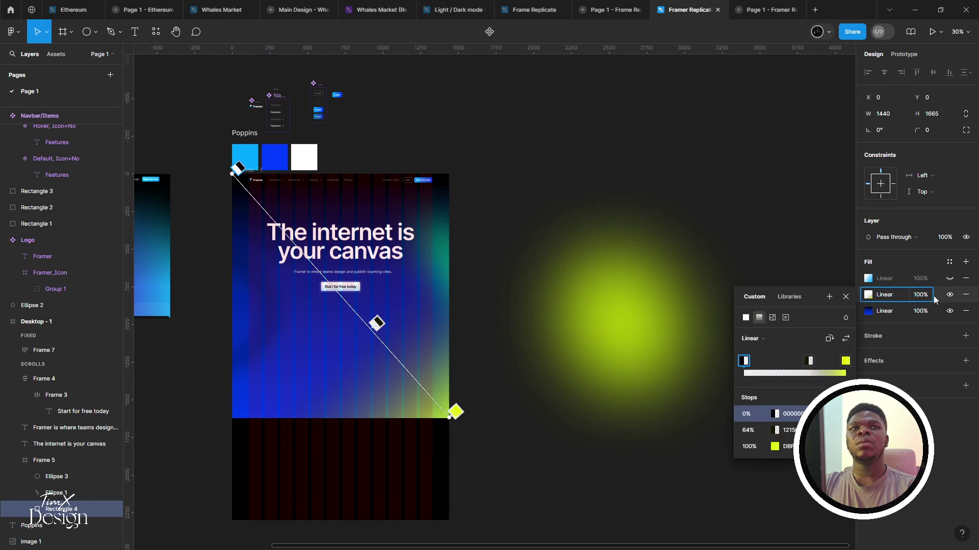
{"action": "left_click_drag", "start_coordinate": [936, 301], "coordinate": [925, 278]}
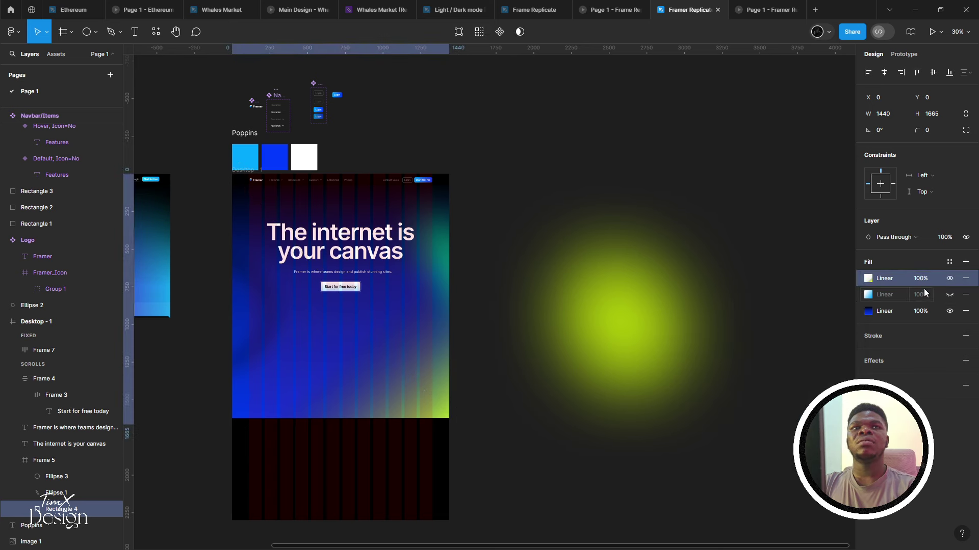
{"action": "left_click", "coordinate": [880, 294]}
{"action": "left_click", "coordinate": [880, 294]}
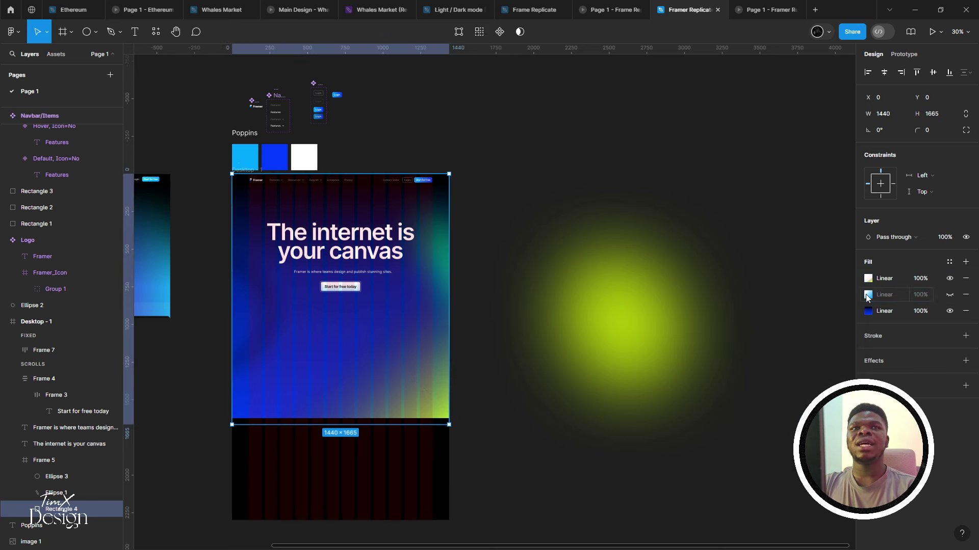
{"action": "left_click", "coordinate": [879, 294]}
Make the blue gradient fill visible again and open the prototype preview to check the background
{"action": "left_click", "coordinate": [949, 296]}
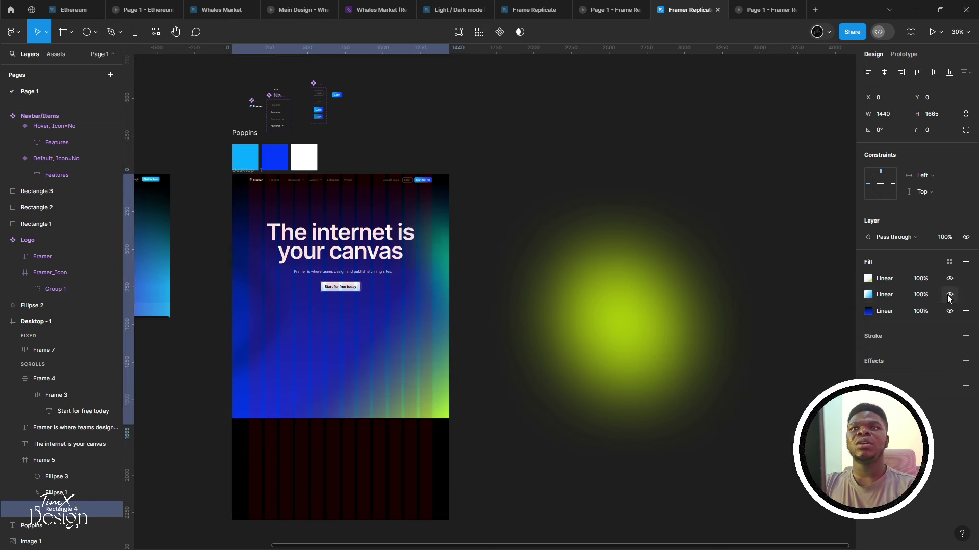
{"action": "left_click", "coordinate": [949, 296]}
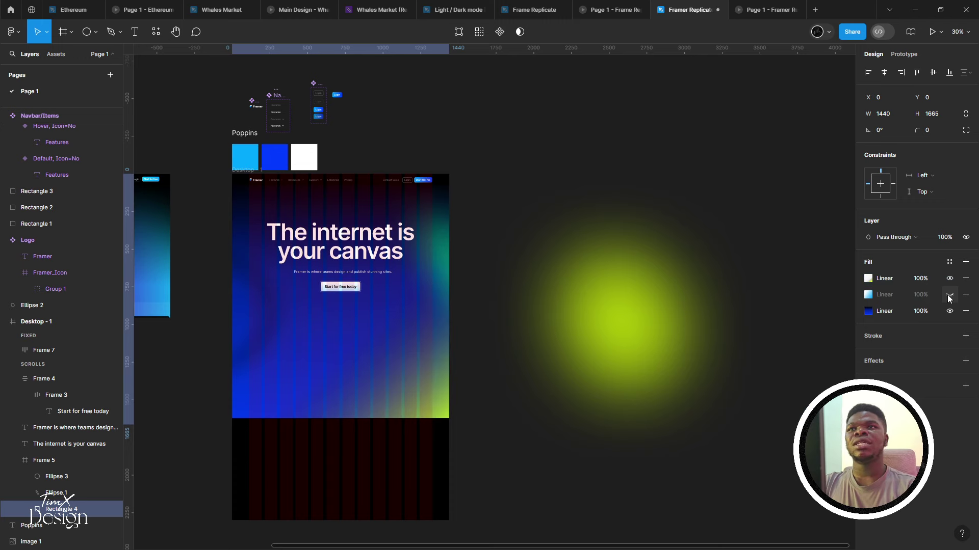
{"action": "left_click", "coordinate": [949, 296]}
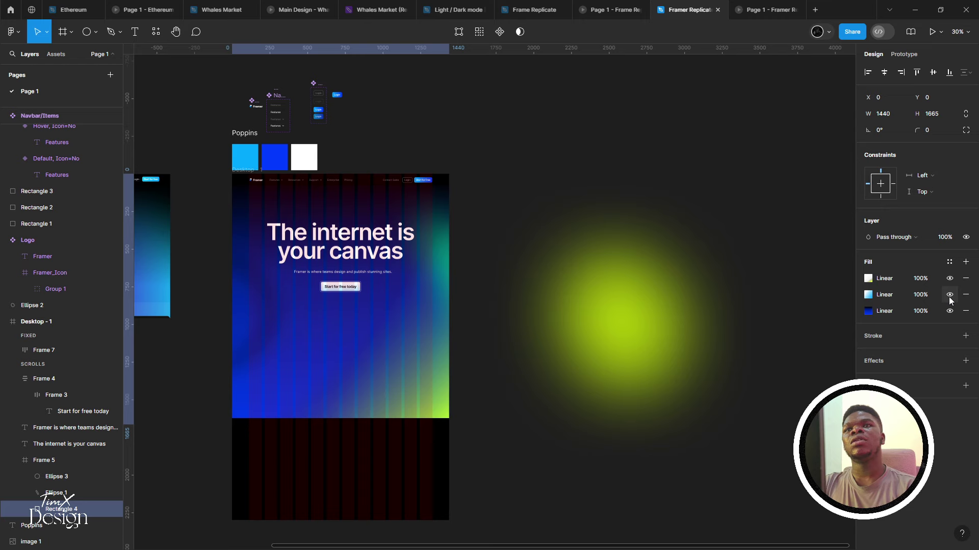
{"action": "left_click", "coordinate": [734, 8]}
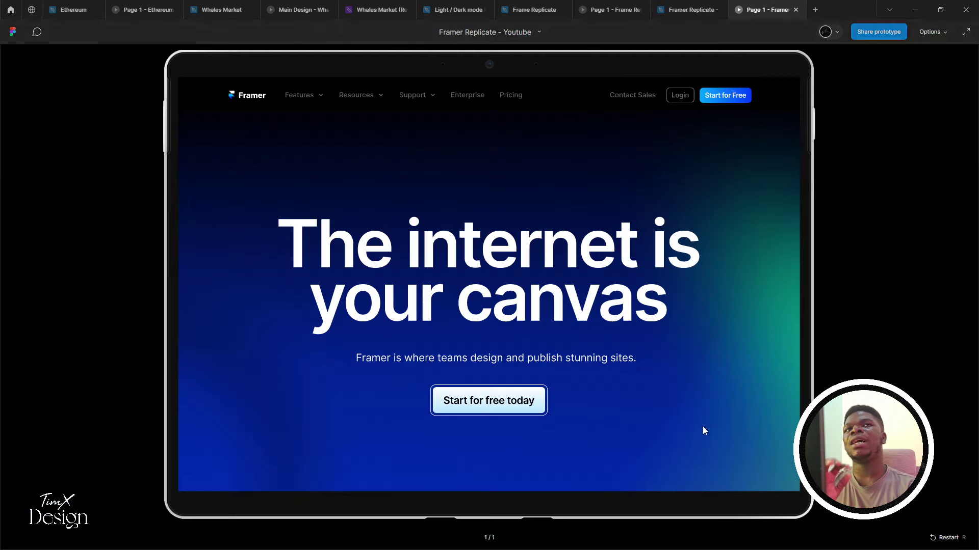
Shorten the light blue linear gradient on Rectangle 4 so it ends just past the frame's right edge, and check it in the preview
{"action": "left_click", "coordinate": [686, 9]}
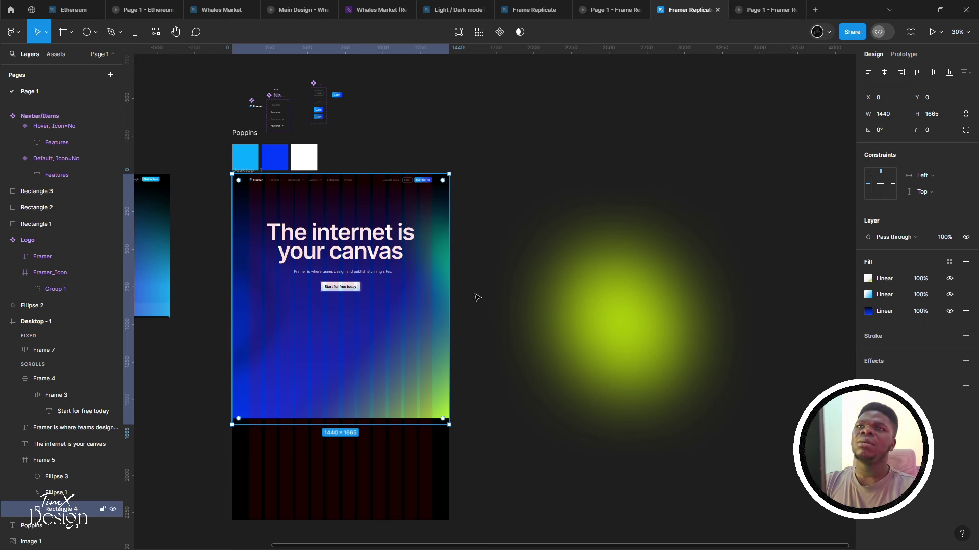
{"action": "left_click", "coordinate": [868, 295]}
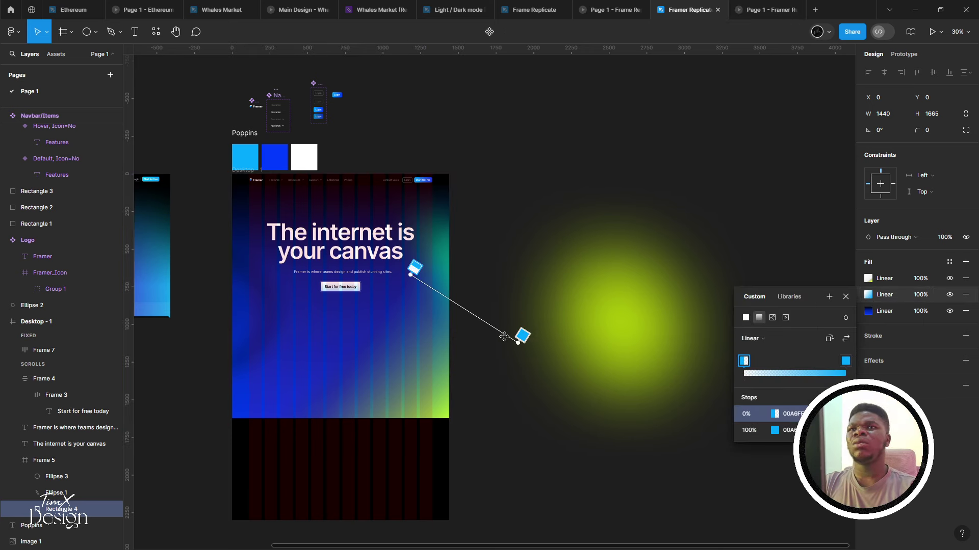
{"action": "mouse_move", "coordinate": [504, 336]}
{"action": "left_mouse_down"}
{"action": "mouse_move", "coordinate": [461, 306]}
{"action": "mouse_move", "coordinate": [507, 339]}
{"action": "left_mouse_up"}
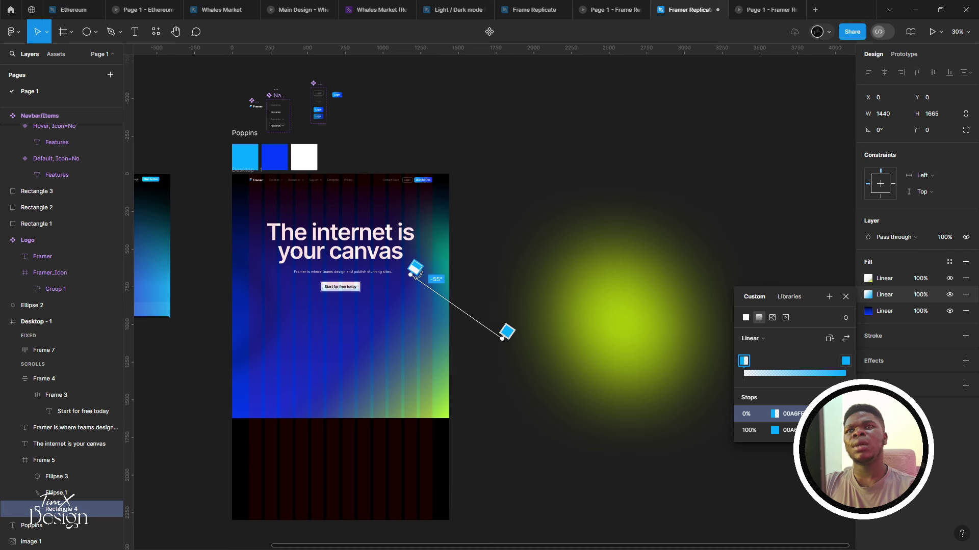
{"action": "mouse_move", "coordinate": [411, 277]}
{"action": "left_mouse_down"}
{"action": "mouse_move", "coordinate": [444, 297]}
{"action": "mouse_move", "coordinate": [395, 267]}
{"action": "mouse_move", "coordinate": [406, 276]}
{"action": "left_mouse_up"}
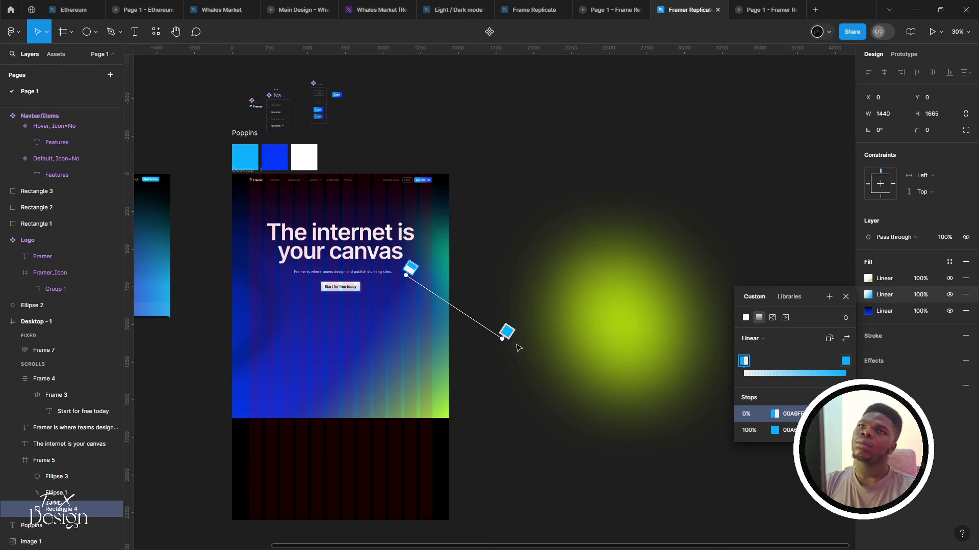
{"action": "mouse_move", "coordinate": [506, 332]}
{"action": "left_mouse_down"}
{"action": "mouse_move", "coordinate": [474, 339]}
{"action": "mouse_move", "coordinate": [474, 318]}
{"action": "mouse_move", "coordinate": [461, 305]}
{"action": "left_mouse_up"}
{"action": "mouse_move", "coordinate": [459, 304]}
{"action": "left_mouse_down"}
{"action": "mouse_move", "coordinate": [502, 342]}
{"action": "mouse_move", "coordinate": [460, 325]}
{"action": "mouse_move", "coordinate": [460, 313]}
{"action": "left_mouse_up"}
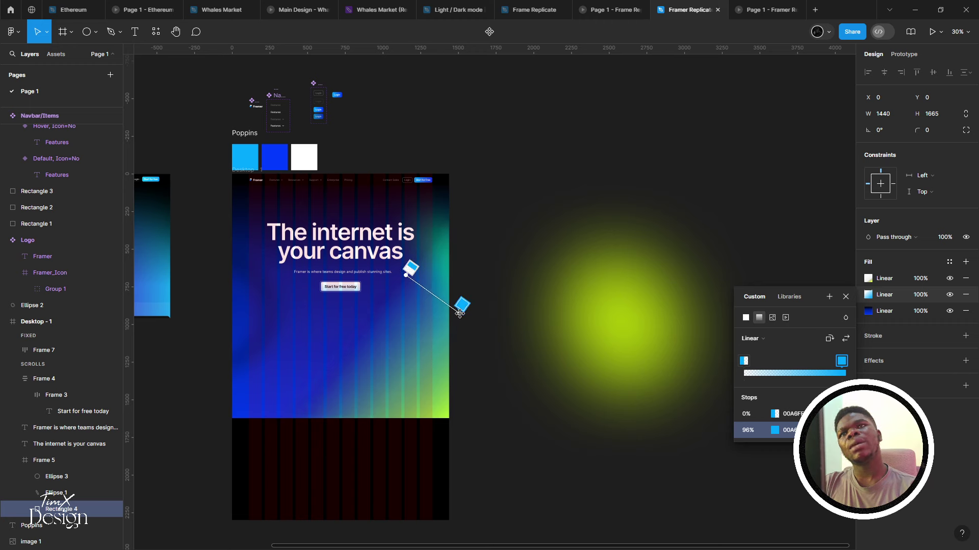
{"action": "left_click", "coordinate": [763, 9]}
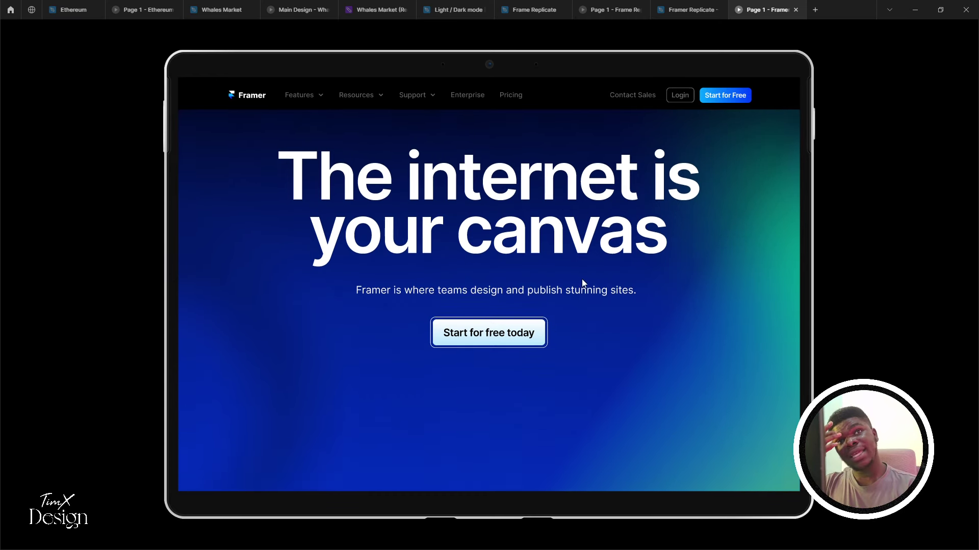
{"action": "left_click", "coordinate": [704, 7]}
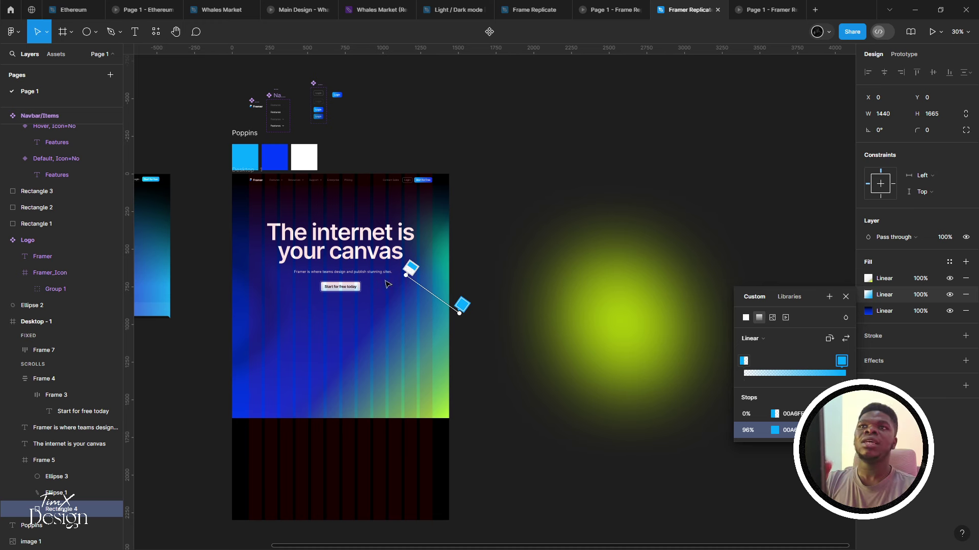
Stretch the light blue gradient's end farther down and away from the frame's right edge, and check the prototype preview
{"action": "mouse_move", "coordinate": [406, 275]}
{"action": "left_mouse_down"}
{"action": "mouse_move", "coordinate": [384, 257]}
{"action": "mouse_move", "coordinate": [409, 284]}
{"action": "mouse_move", "coordinate": [421, 266]}
{"action": "mouse_move", "coordinate": [403, 273]}
{"action": "left_mouse_up"}
{"action": "left_click_drag", "start_coordinate": [458, 312], "coordinate": [502, 340]}
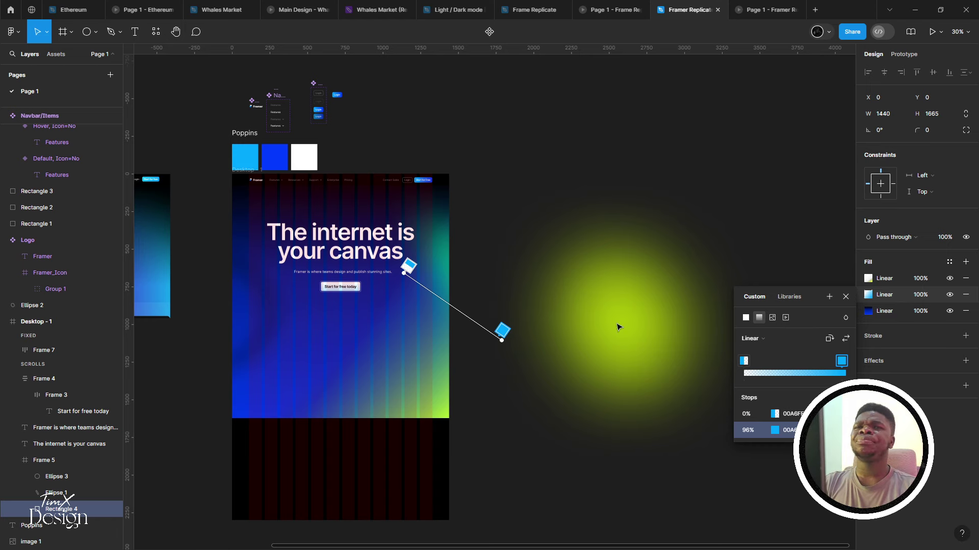
{"action": "left_click", "coordinate": [755, 10]}
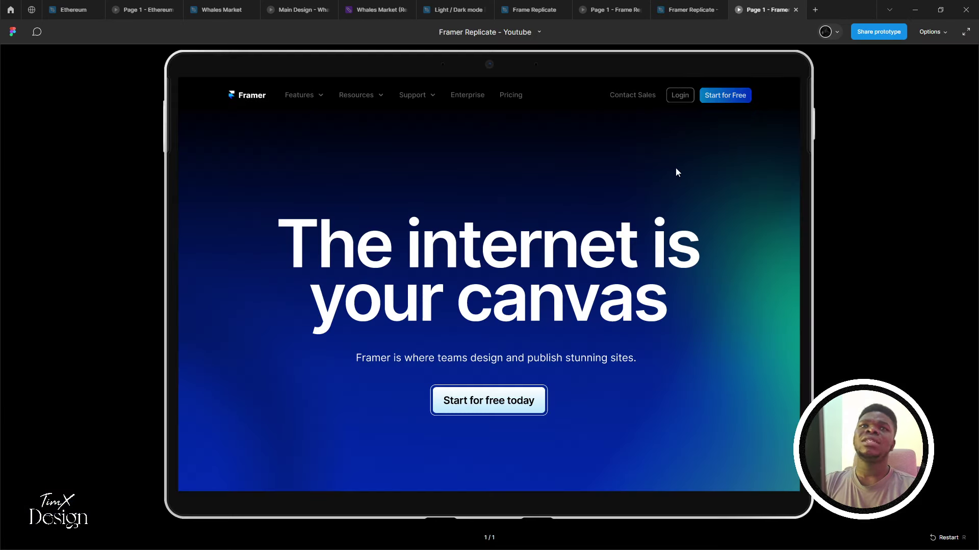
{"action": "left_click", "coordinate": [688, 9]}
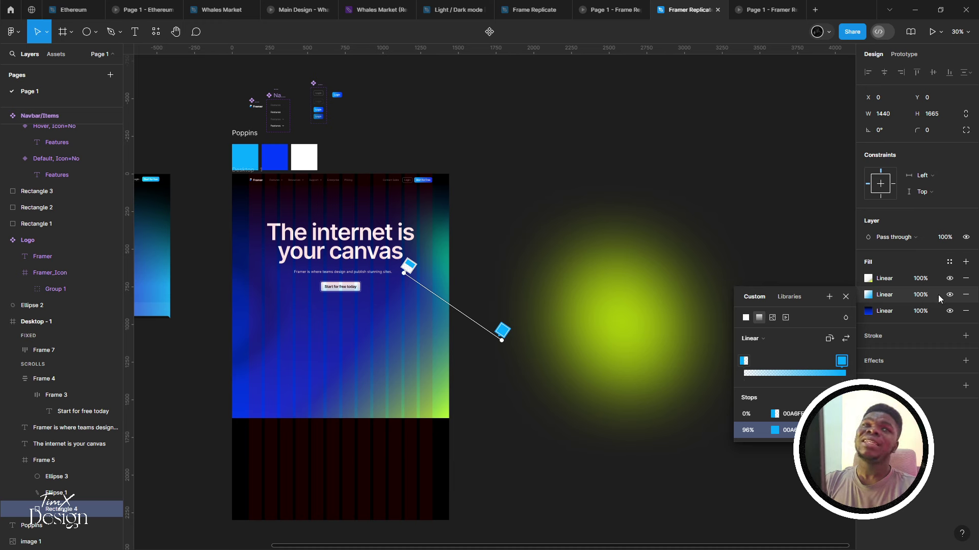
Toggle the light blue gradient fill off and on to compare the background, and review it in the prototype preview
{"action": "key", "text": "Escape"}
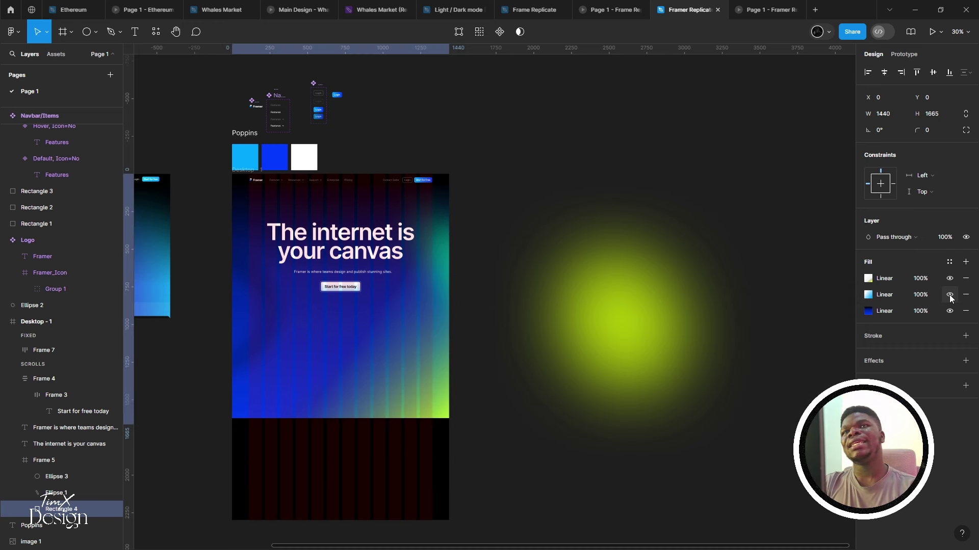
{"action": "left_click", "coordinate": [950, 295]}
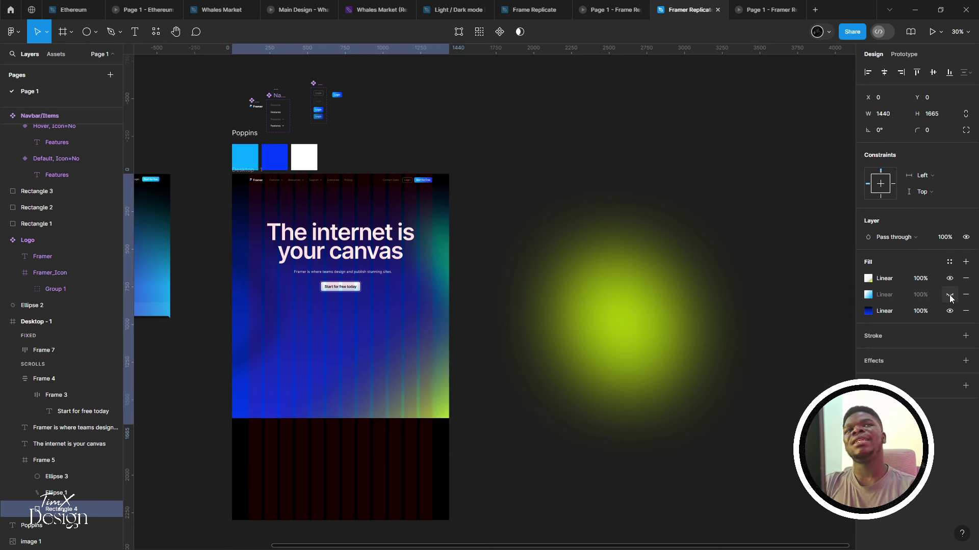
{"action": "left_click", "coordinate": [950, 295]}
{"action": "left_click", "coordinate": [765, 9]}
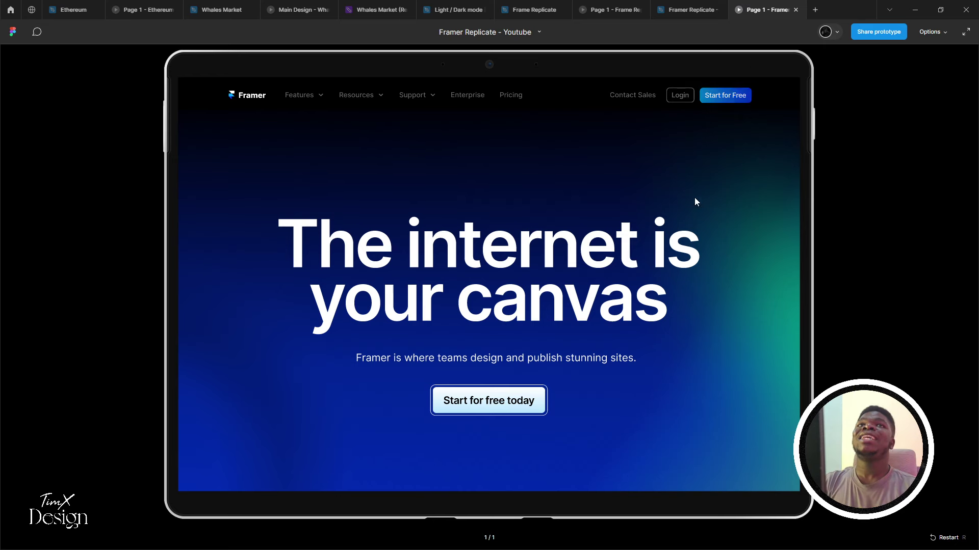
{"action": "left_click", "coordinate": [684, 11]}
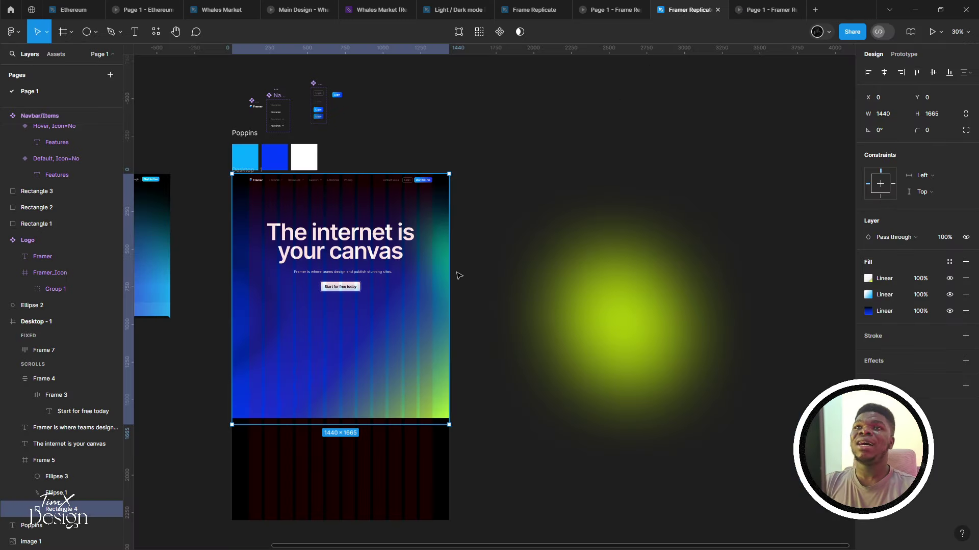
Hide the light blue linear gradient fill on Rectangle 4
{"action": "left_click", "coordinate": [458, 276]}
{"action": "left_click", "coordinate": [432, 286]}
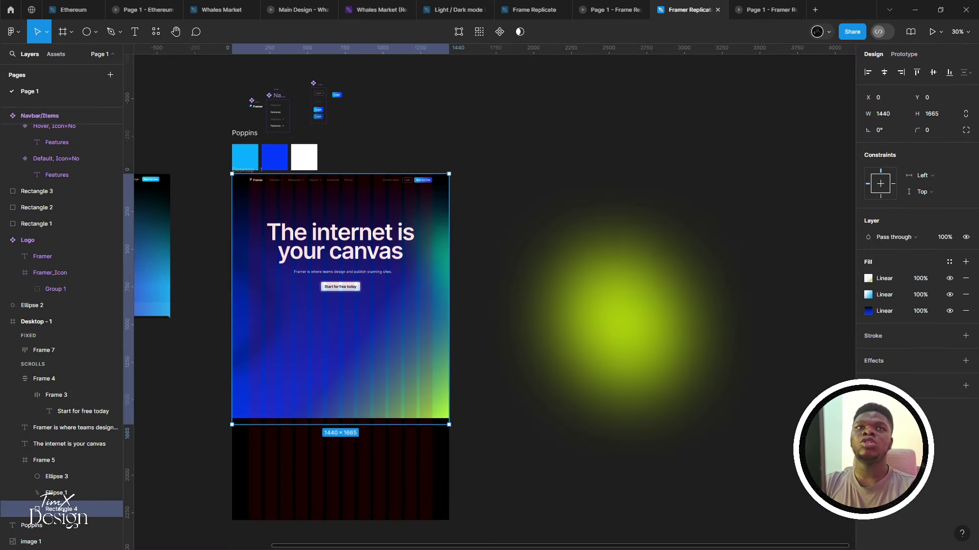
{"action": "left_click", "coordinate": [949, 295]}
Duplicate the blurred green ellipse in Frame 5, place the copy lower along the right edge, and widen it to about 542
{"action": "left_click", "coordinate": [697, 319]}
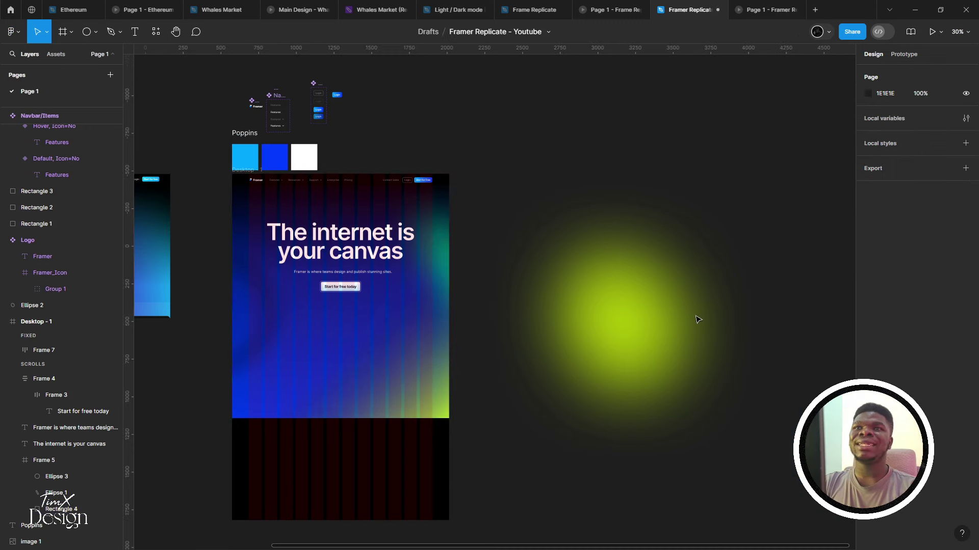
{"action": "left_click", "coordinate": [660, 309]}
{"action": "left_click", "coordinate": [437, 252]}
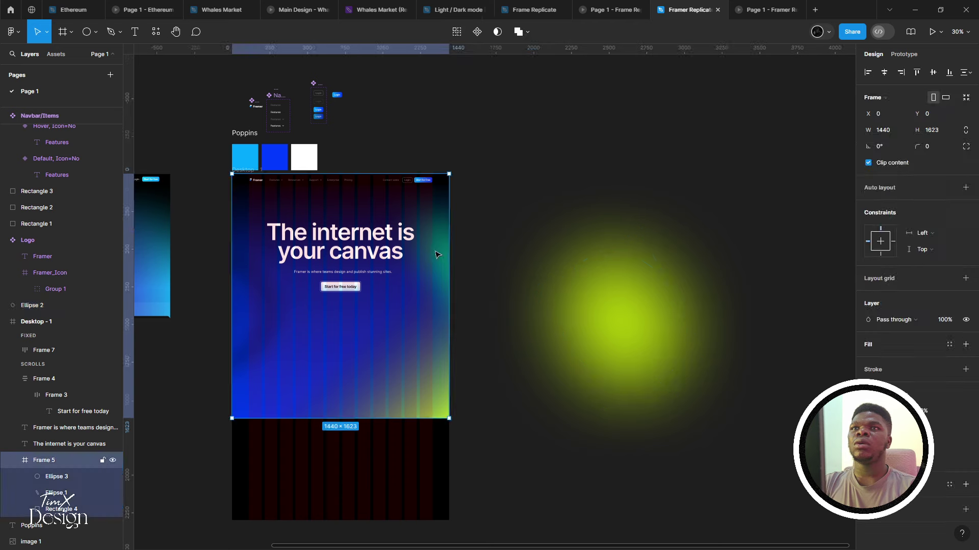
{"action": "double_click", "coordinate": [434, 250]}
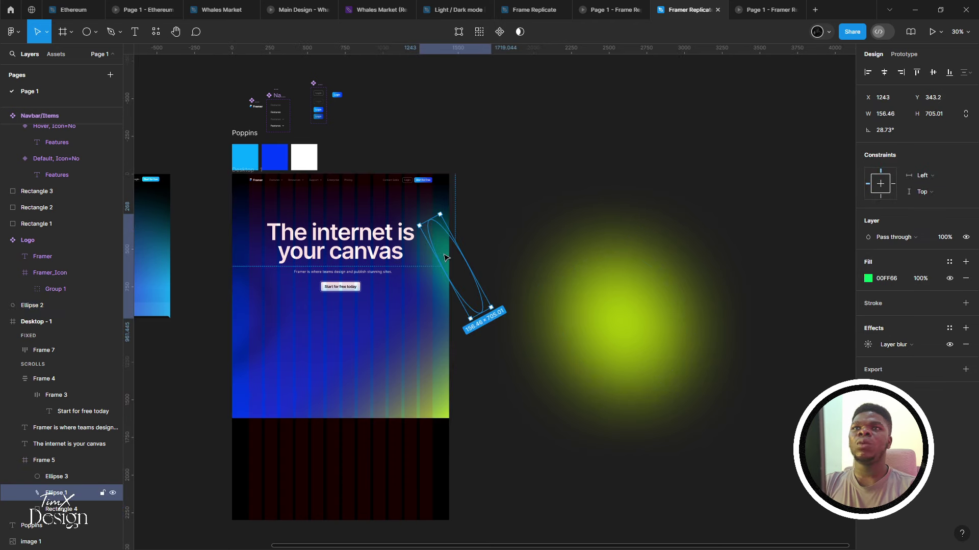
{"action": "scroll", "coordinate": [439, 250], "scroll_direction": "up", "scroll_amount": 2}
{"action": "key", "text": "ctrl+d"}
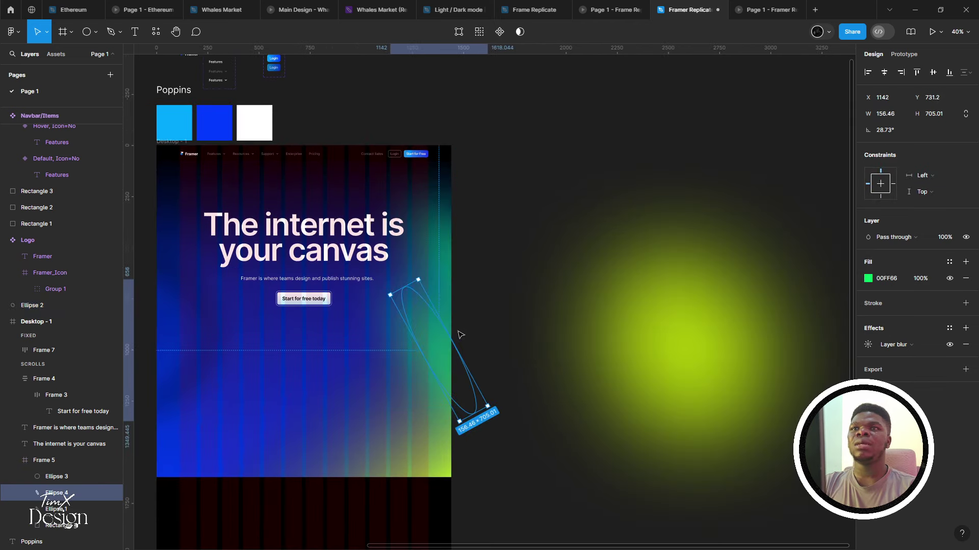
{"action": "left_click_drag", "start_coordinate": [456, 319], "coordinate": [490, 300]}
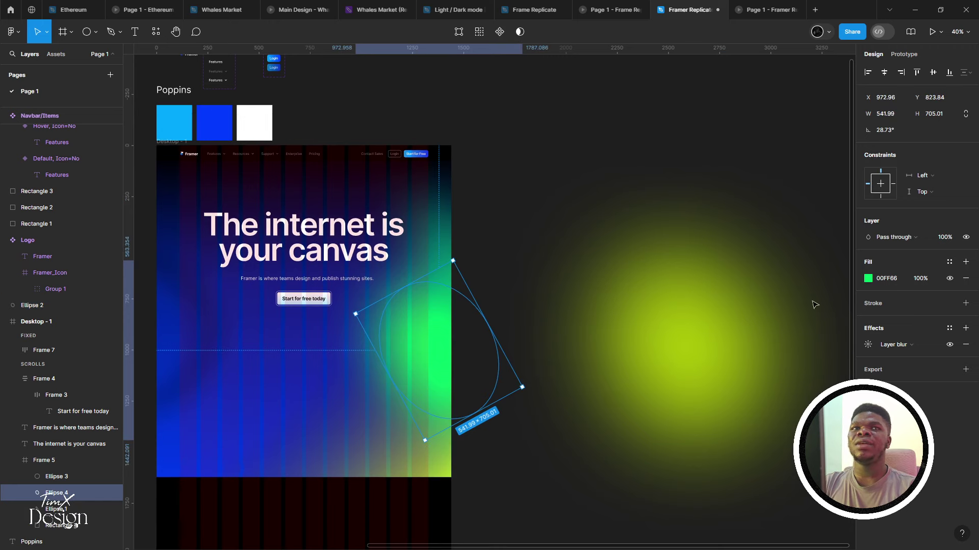
Sample the light blue swatch (00A6FF) as the ellipse copy's fill and shift it to about X 1006, Y 833
{"action": "left_click", "coordinate": [868, 278]}
{"action": "left_click", "coordinate": [749, 428]}
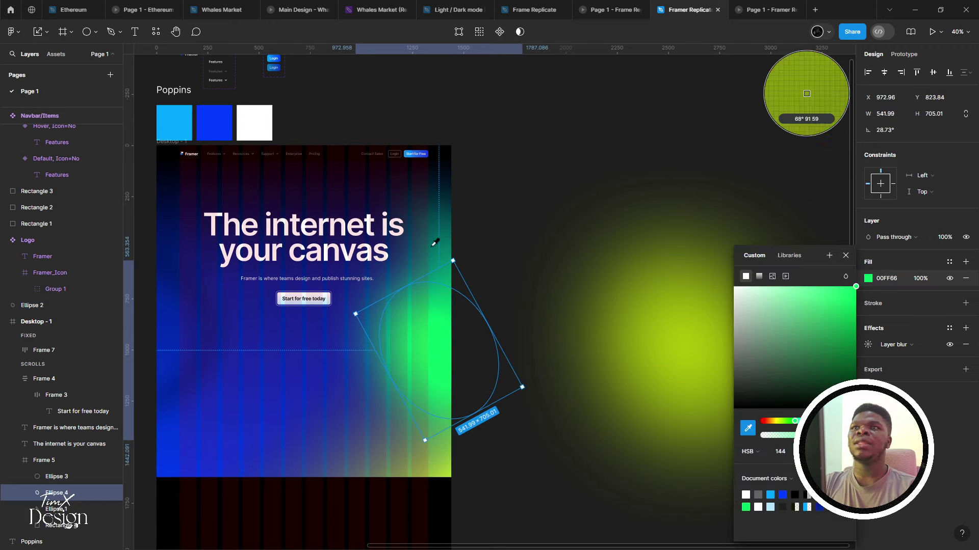
{"action": "left_click", "coordinate": [182, 120]}
{"action": "left_click_drag", "start_coordinate": [422, 307], "coordinate": [428, 310]}
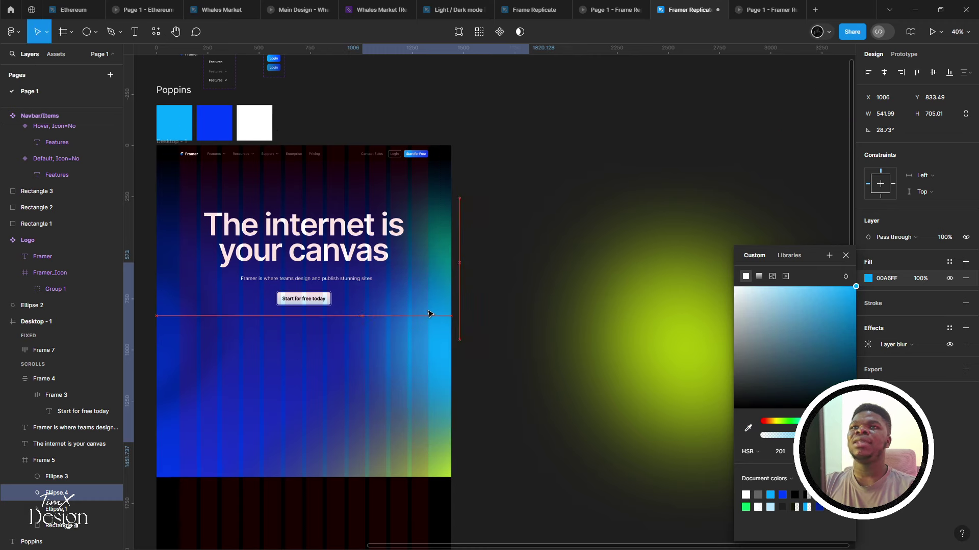
Check the new blue ellipse glow in the prototype preview
{"action": "left_click", "coordinate": [760, 4]}
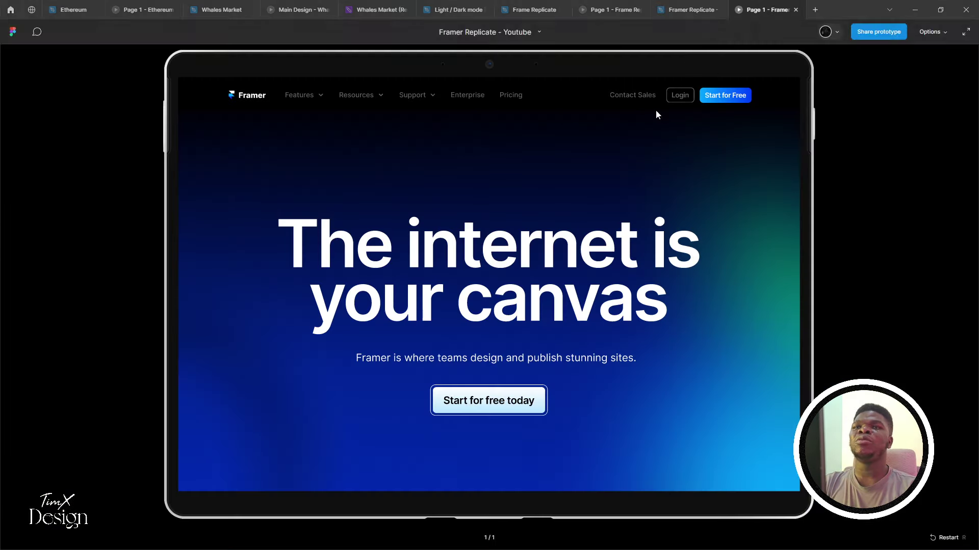
{"action": "key", "text": "alt+Tab"}
{"action": "key", "text": "alt+Tab"}
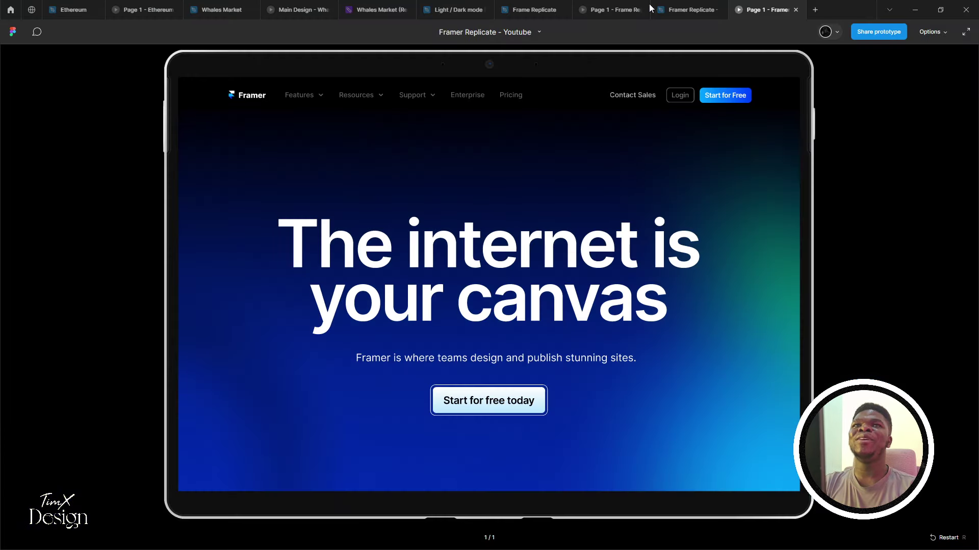
Enlarge the blue ellipse's height to about 760 and scroll through the prototype preview to check the glow
{"action": "left_click", "coordinate": [691, 6]}
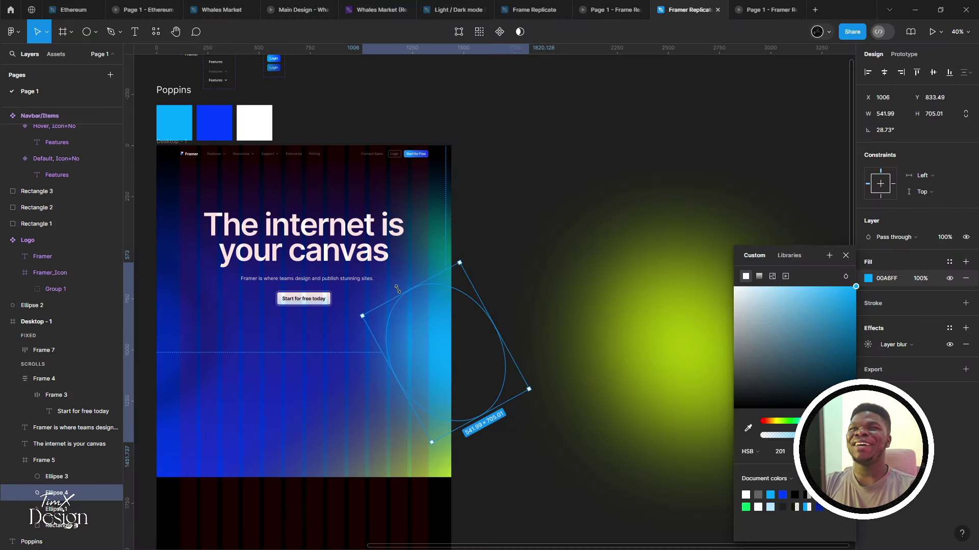
{"action": "left_click", "coordinate": [762, 9]}
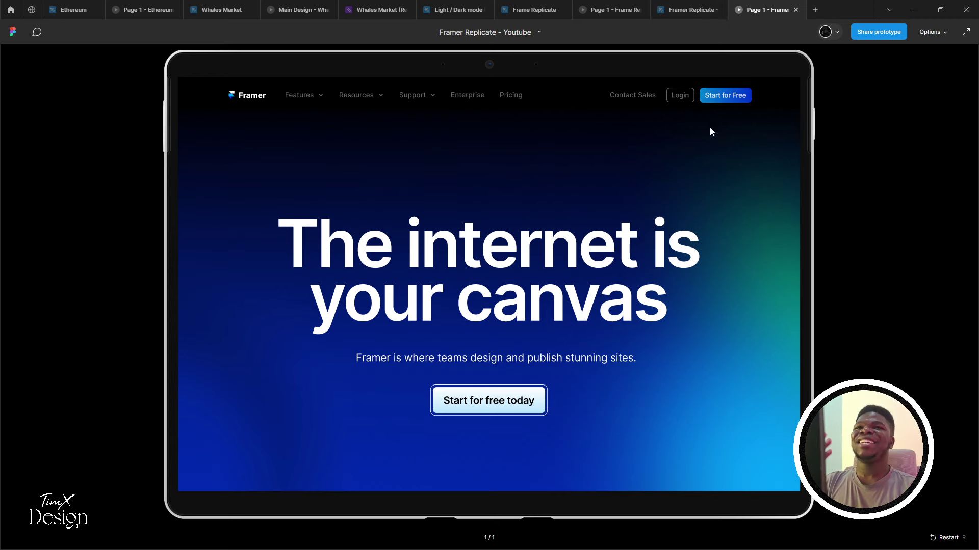
{"action": "scroll", "coordinate": [637, 296], "scroll_direction": "down", "scroll_amount": 5}
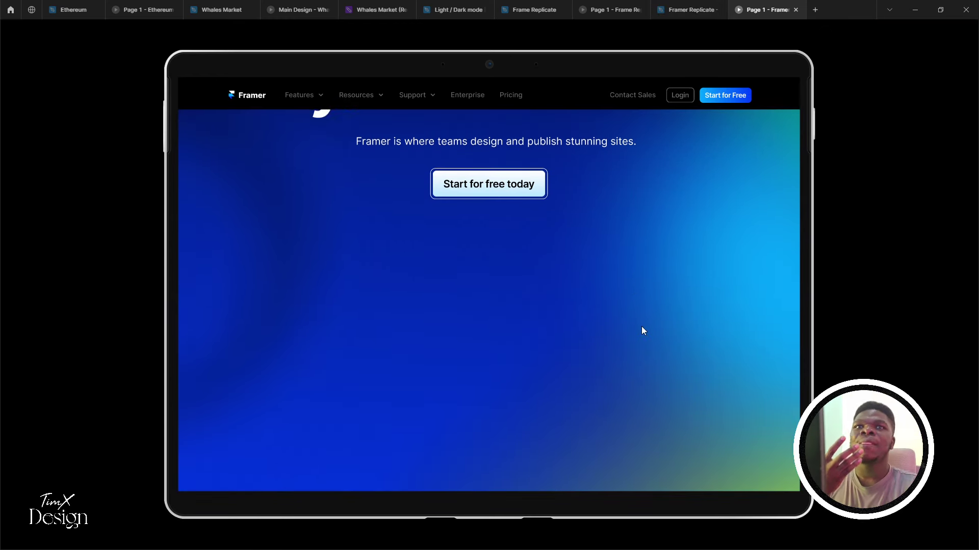
{"action": "scroll", "coordinate": [640, 357], "scroll_direction": "up", "scroll_amount": 5}
{"action": "scroll", "coordinate": [653, 459], "scroll_direction": "down", "scroll_amount": 5}
{"action": "scroll", "coordinate": [662, 255], "scroll_direction": "up", "scroll_amount": 5}
{"action": "left_click", "coordinate": [683, 9]}
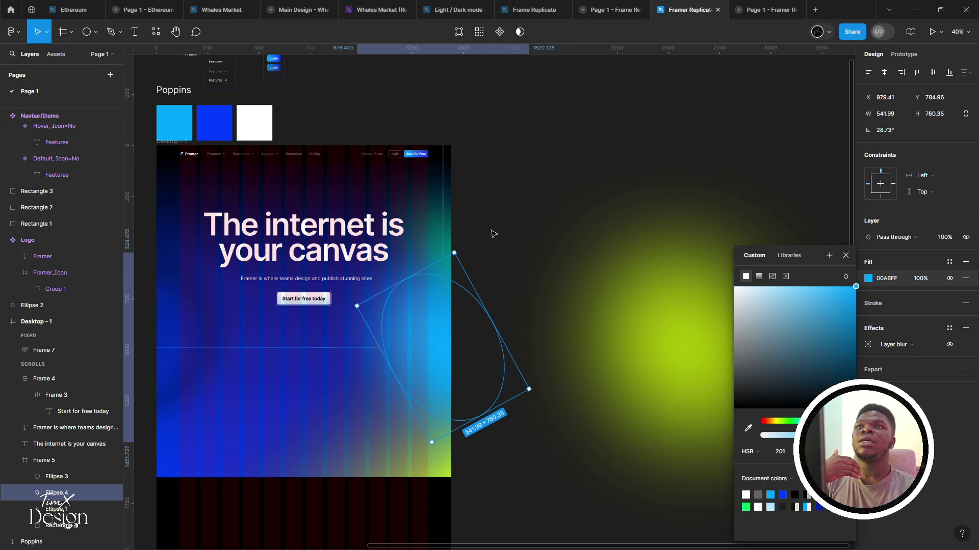
Inspect Rectangle 4 on the canvas and scroll through the prototype preview to review the full background
{"action": "left_click", "coordinate": [339, 381]}
{"action": "left_click", "coordinate": [329, 368]}
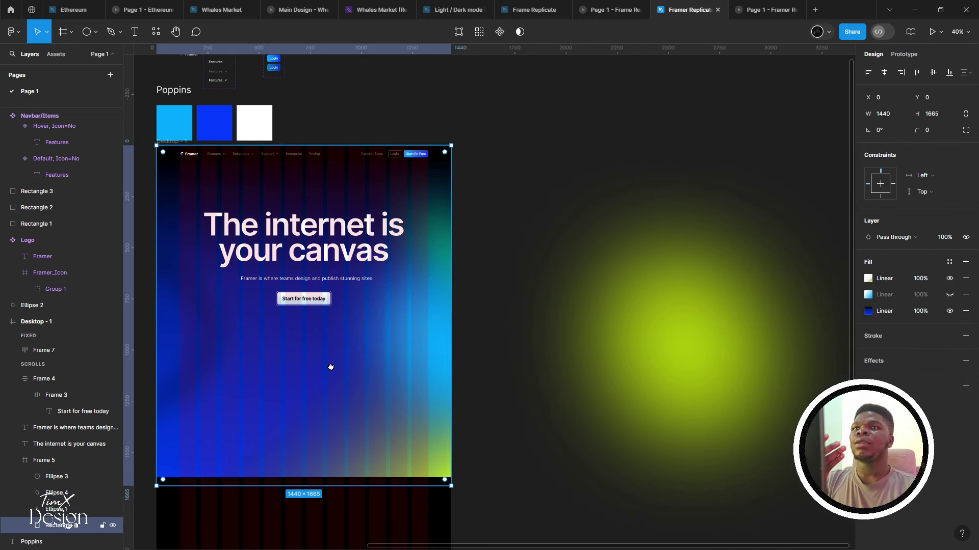
{"action": "scroll", "coordinate": [510, 332], "scroll_direction": "left", "scroll_amount": 1}
{"action": "scroll", "coordinate": [483, 361], "scroll_direction": "left", "scroll_amount": 2}
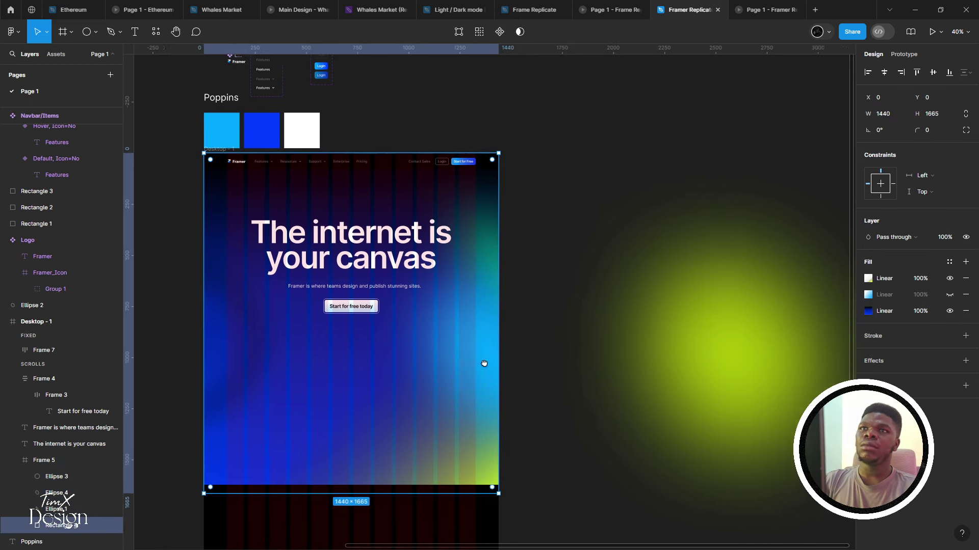
{"action": "key", "text": "Escape"}
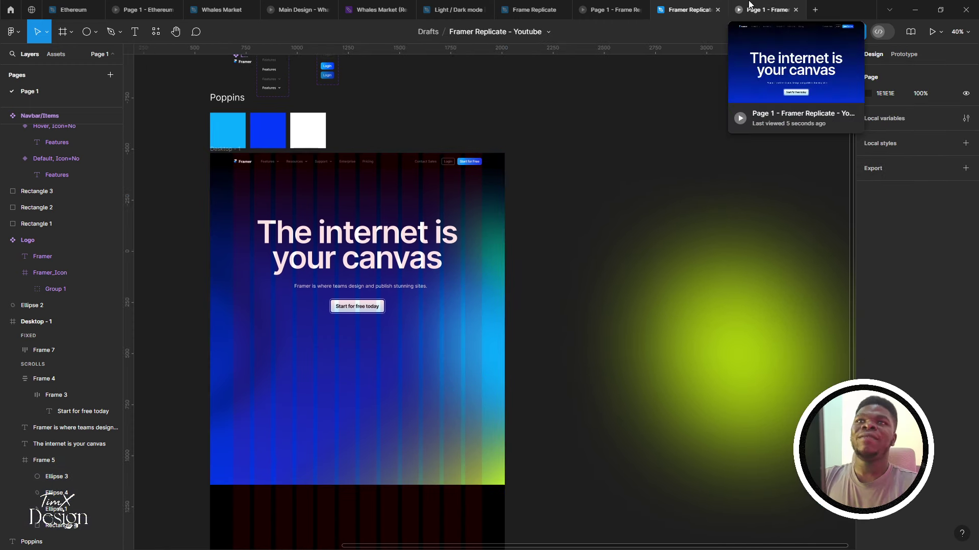
{"action": "left_click", "coordinate": [751, 8]}
{"action": "scroll", "coordinate": [549, 180], "scroll_direction": "down", "scroll_amount": 7}
{"action": "scroll", "coordinate": [548, 181], "scroll_direction": "up", "scroll_amount": 6}
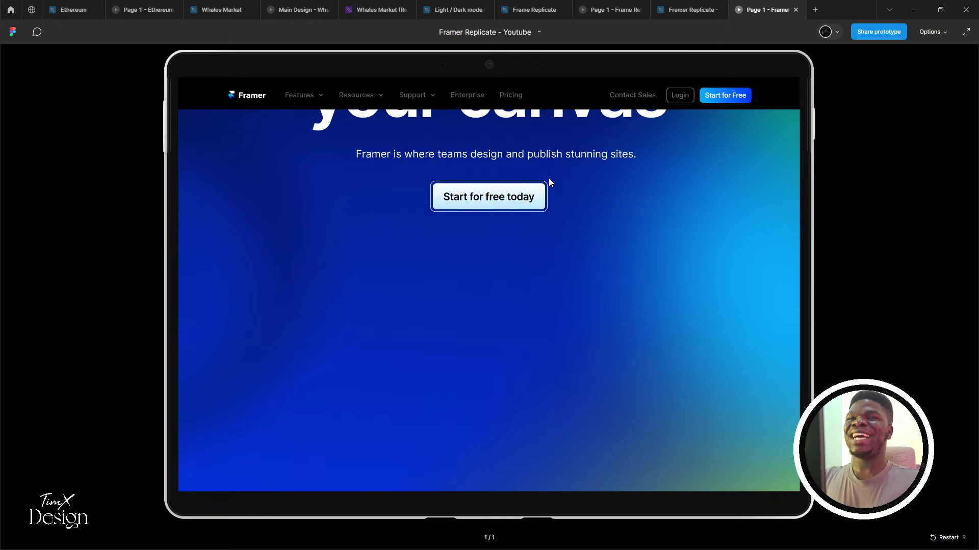
Activate the Frame tool in the design file, and reopen the prototype preview to check the hero section
{"action": "left_click", "coordinate": [672, 5]}
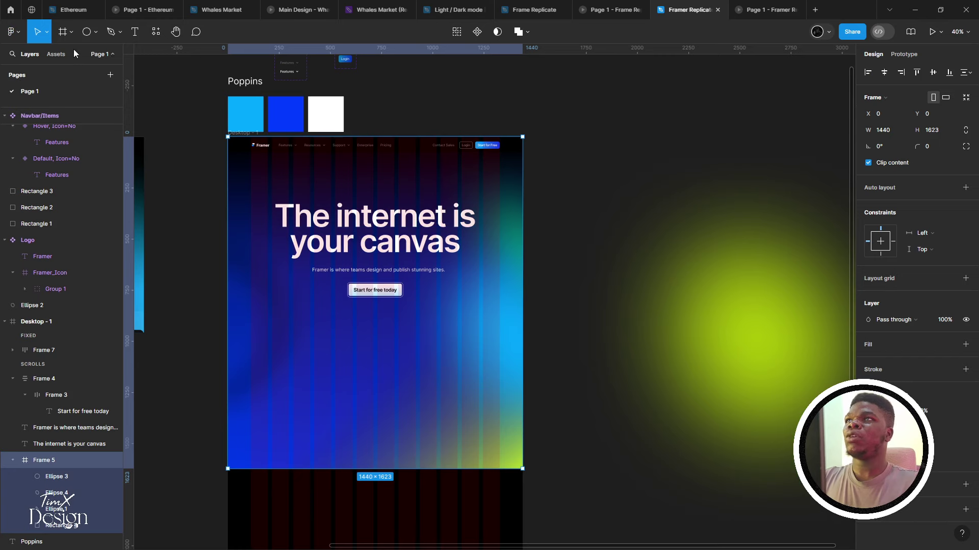
{"action": "left_click", "coordinate": [63, 31]}
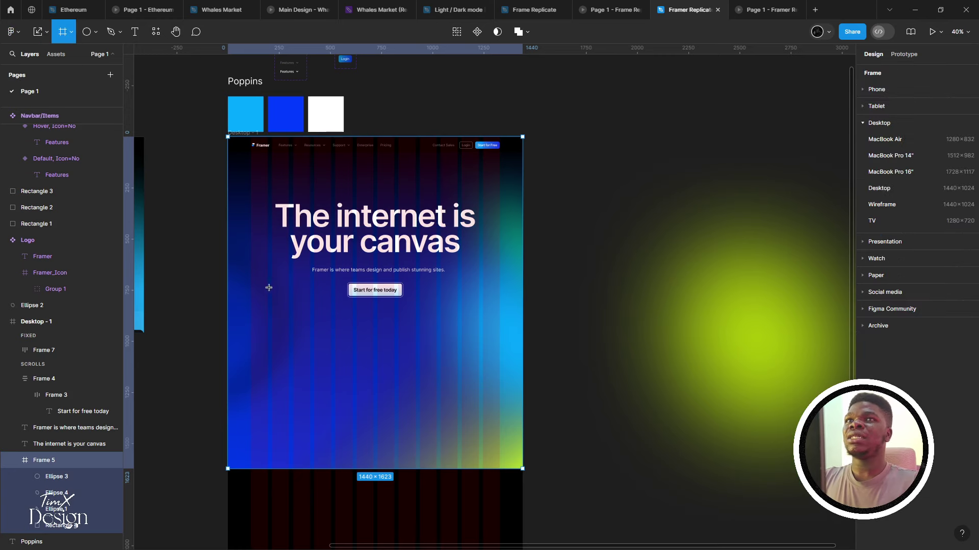
{"action": "scroll", "coordinate": [269, 288], "scroll_direction": "up", "scroll_amount": 2}
{"action": "left_click", "coordinate": [766, 6]}
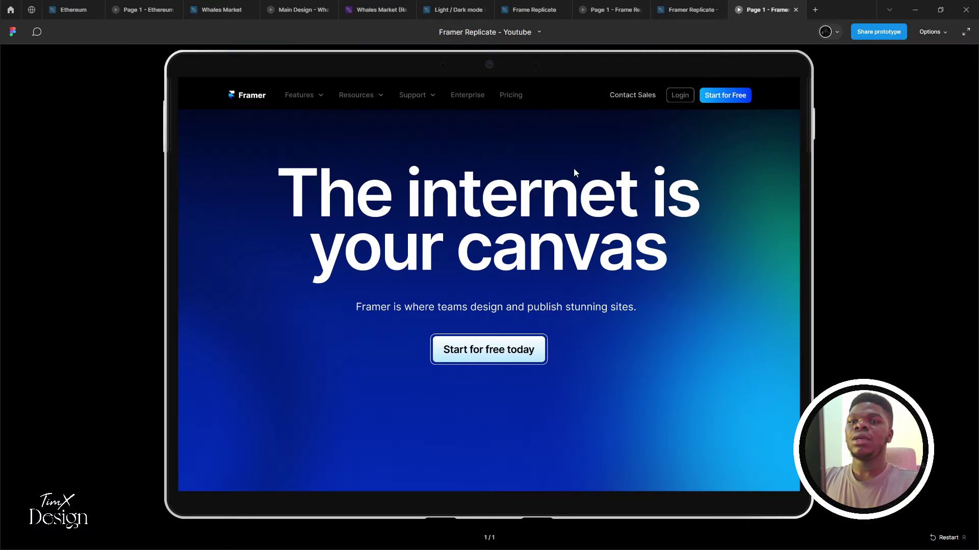
Return to the design file and compare the reference screenshot with the replicated hero frame
{"action": "scroll", "coordinate": [522, 359], "scroll_direction": "up", "scroll_amount": 1}
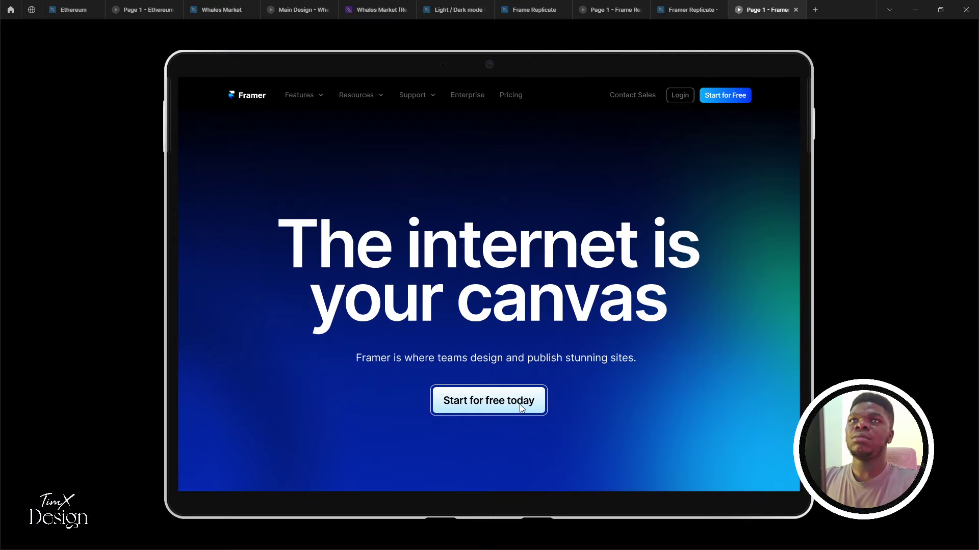
{"action": "left_click", "coordinate": [691, 8]}
{"action": "scroll", "coordinate": [359, 241], "scroll_direction": "left", "scroll_amount": 5}
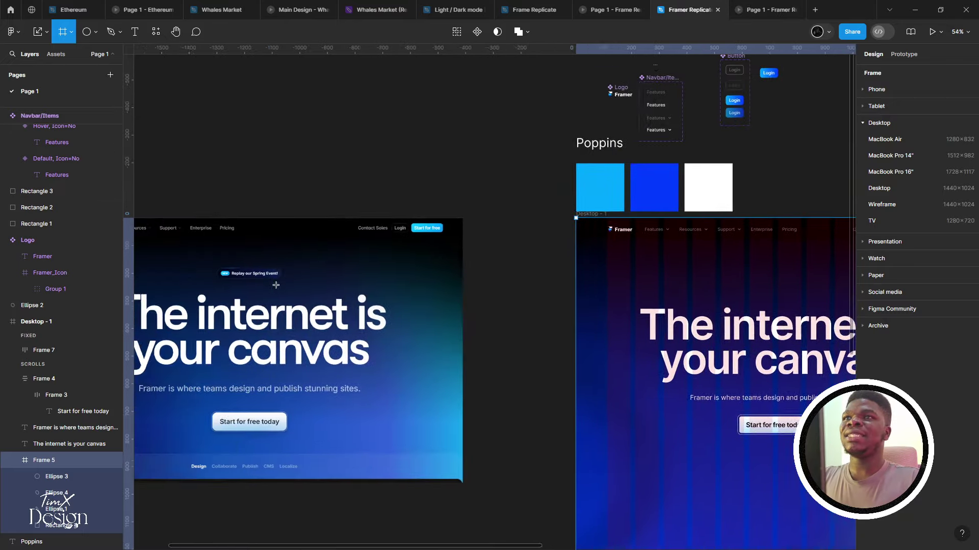
{"action": "scroll", "coordinate": [275, 284], "scroll_direction": "up", "scroll_amount": 4}
{"action": "scroll", "coordinate": [409, 312], "scroll_direction": "left", "scroll_amount": 3}
{"action": "scroll", "coordinate": [410, 312], "scroll_direction": "down", "scroll_amount": 5}
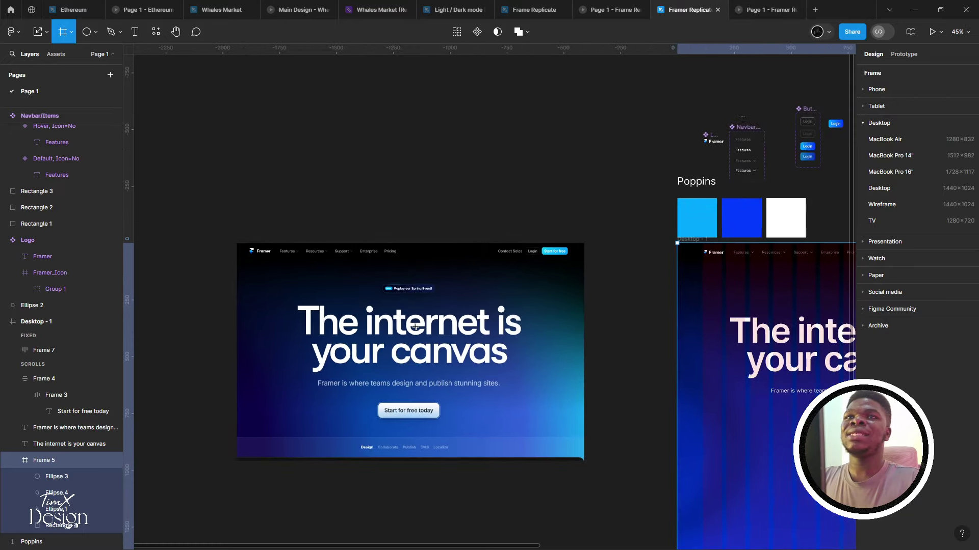
{"action": "key", "text": "Escape"}
{"action": "scroll", "coordinate": [625, 282], "scroll_direction": "down", "scroll_amount": 3}
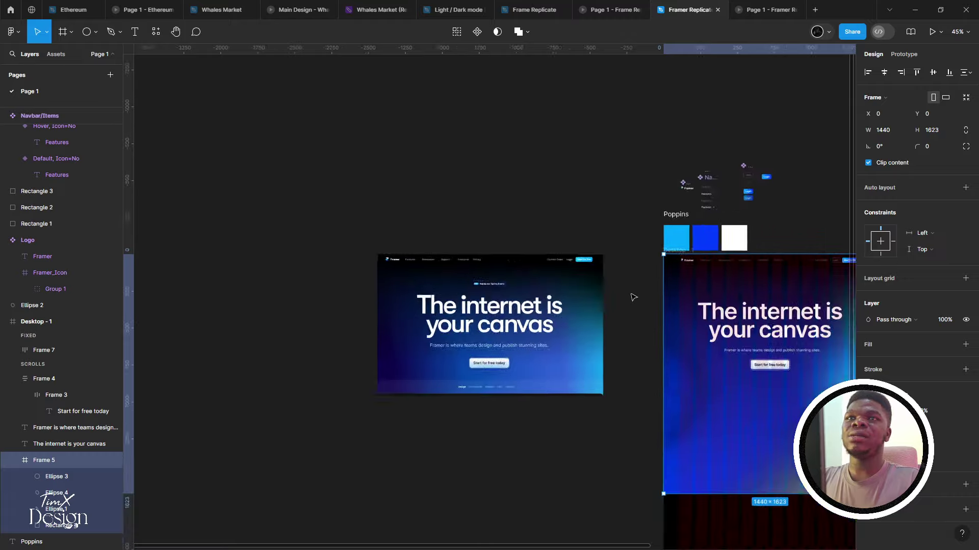
{"action": "scroll", "coordinate": [617, 298], "scroll_direction": "right", "scroll_amount": 2}
{"action": "scroll", "coordinate": [473, 307], "scroll_direction": "up", "scroll_amount": 1}
{"action": "scroll", "coordinate": [470, 307], "scroll_direction": "up", "scroll_amount": 5}
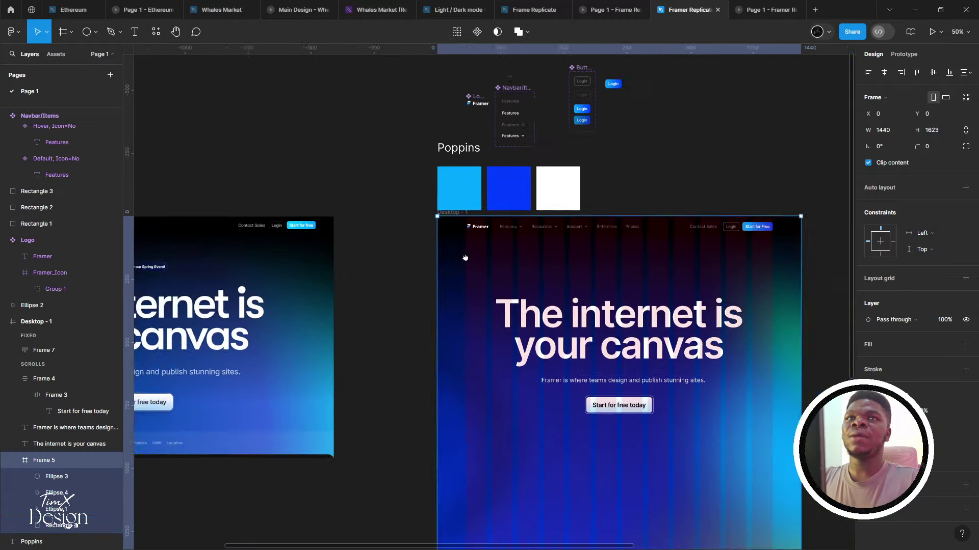
{"action": "scroll", "coordinate": [489, 273], "scroll_direction": "left", "scroll_amount": 8}
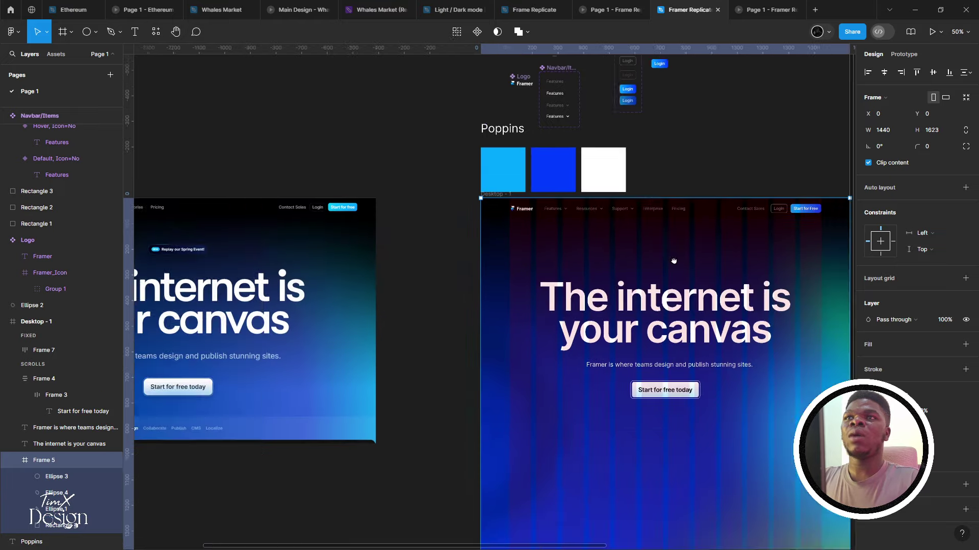
Examine the "Replay our Spring Event!" badge in the reference screenshot up close
{"action": "scroll", "coordinate": [276, 237], "scroll_direction": "up", "scroll_amount": 3}
{"action": "scroll", "coordinate": [277, 237], "scroll_direction": "up", "scroll_amount": 4}
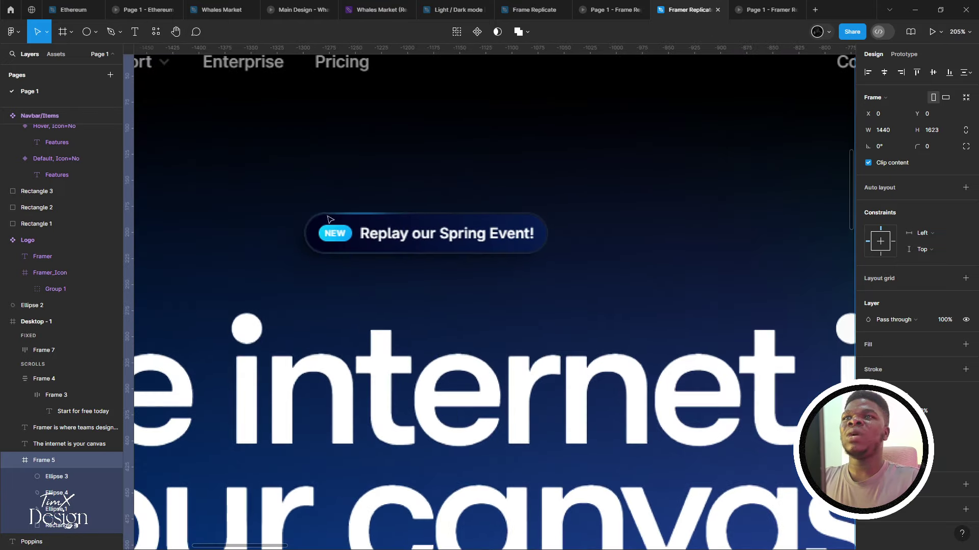
{"action": "left_click_drag", "start_coordinate": [383, 231], "coordinate": [388, 235]}
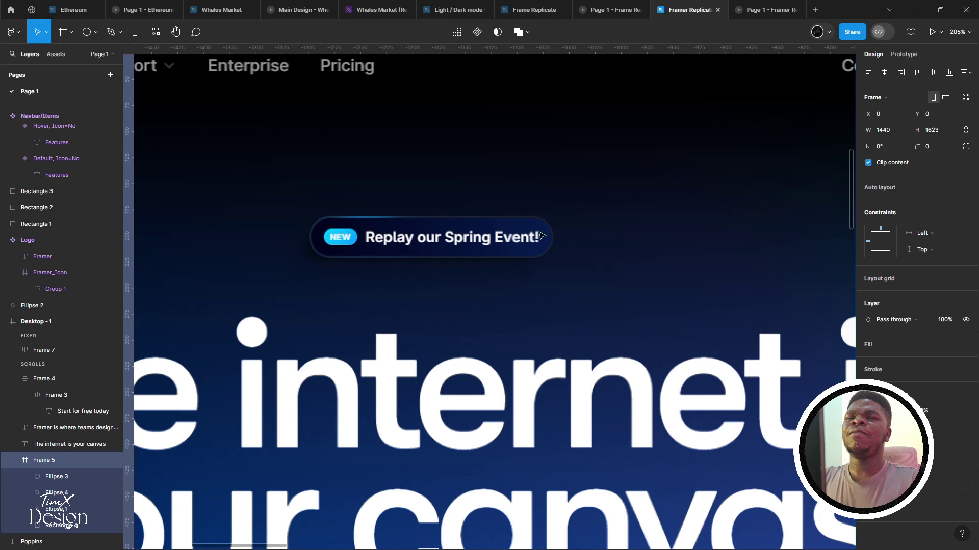
{"action": "scroll", "coordinate": [342, 242], "scroll_direction": "up", "scroll_amount": 3}
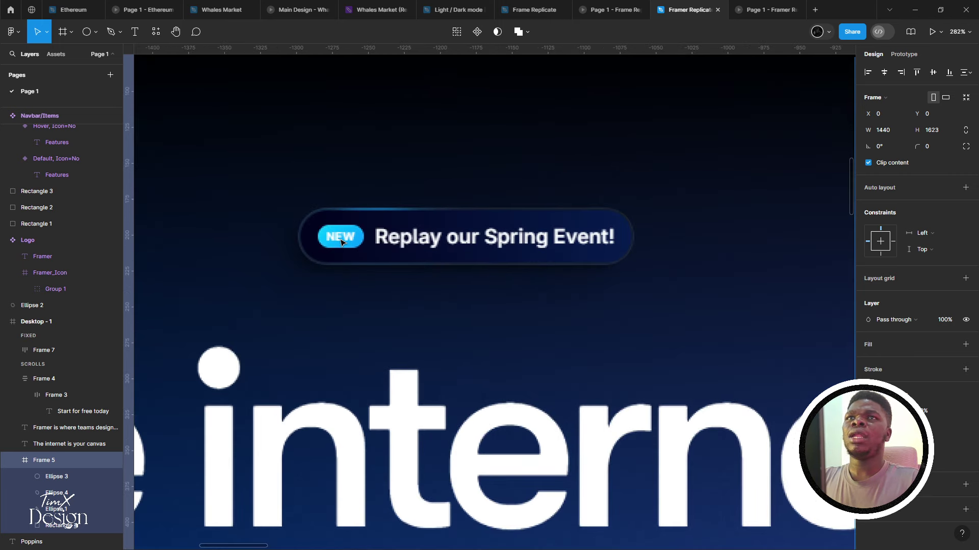
{"action": "scroll", "coordinate": [491, 239], "scroll_direction": "down", "scroll_amount": 5}
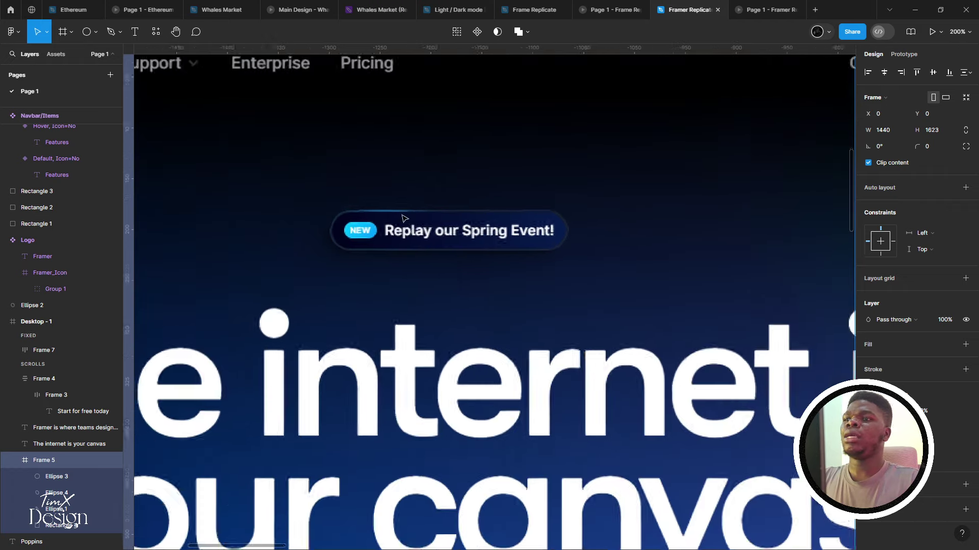
{"action": "scroll", "coordinate": [490, 232], "scroll_direction": "down", "scroll_amount": 4}
Look over the reference screenshot and the component area above the Desktop - 1 frame
{"action": "left_click_drag", "start_coordinate": [618, 184], "coordinate": [373, 219]}
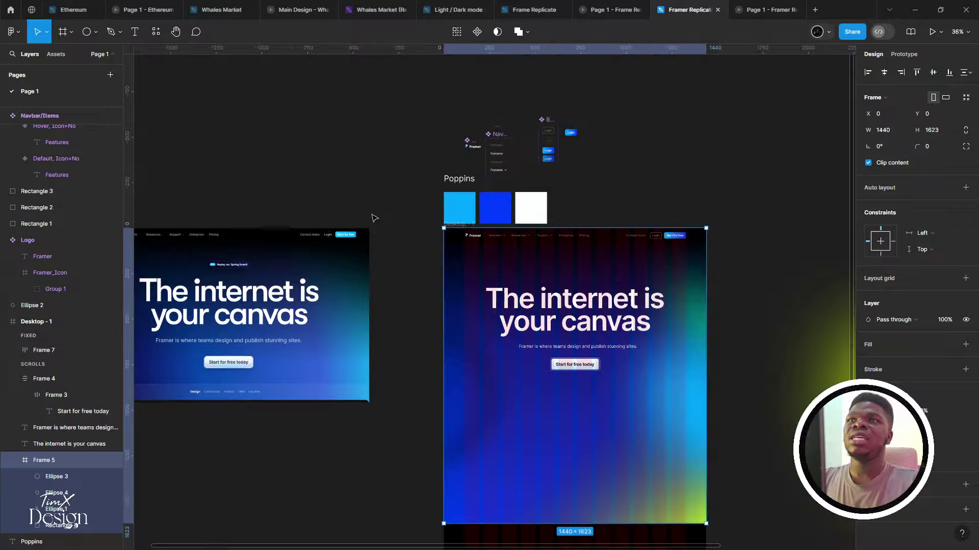
{"action": "scroll", "coordinate": [365, 214], "scroll_direction": "up", "scroll_amount": 2}
{"action": "scroll", "coordinate": [371, 225], "scroll_direction": "up", "scroll_amount": 1}
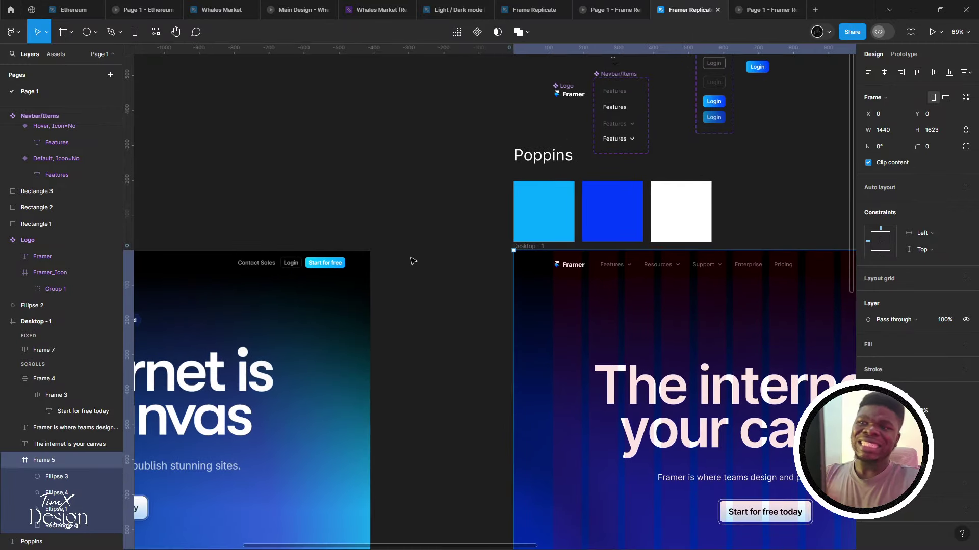
{"action": "scroll", "coordinate": [417, 259], "scroll_direction": "down", "scroll_amount": 2}
{"action": "scroll", "coordinate": [564, 212], "scroll_direction": "up", "scroll_amount": 4}
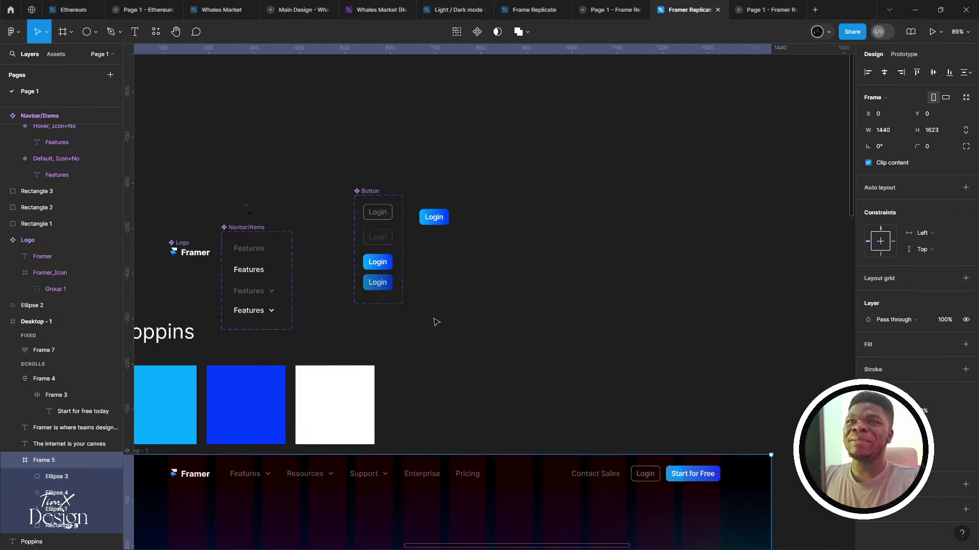
{"action": "scroll", "coordinate": [418, 285], "scroll_direction": "down", "scroll_amount": 1}
{"action": "left_click_drag", "start_coordinate": [361, 188], "coordinate": [829, 219]}
{"action": "scroll", "coordinate": [514, 296], "scroll_direction": "down", "scroll_amount": 3}
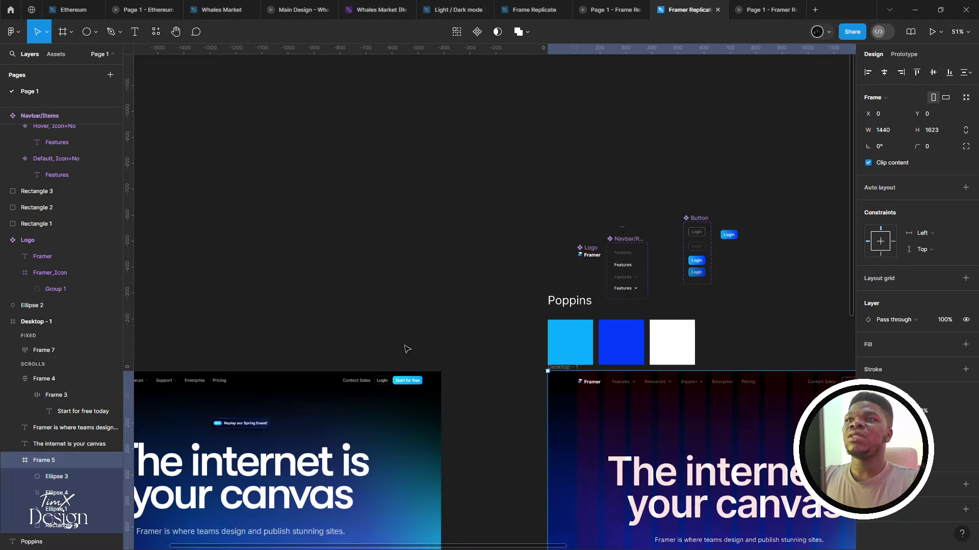
{"action": "left_click_drag", "start_coordinate": [406, 349], "coordinate": [574, 260]}
{"action": "scroll", "coordinate": [575, 260], "scroll_direction": "up", "scroll_amount": 2}
{"action": "left_click_drag", "start_coordinate": [651, 249], "coordinate": [280, 283]}
{"action": "scroll", "coordinate": [280, 283], "scroll_direction": "right", "scroll_amount": 10}
{"action": "scroll", "coordinate": [405, 354], "scroll_direction": "up", "scroll_amount": 5}
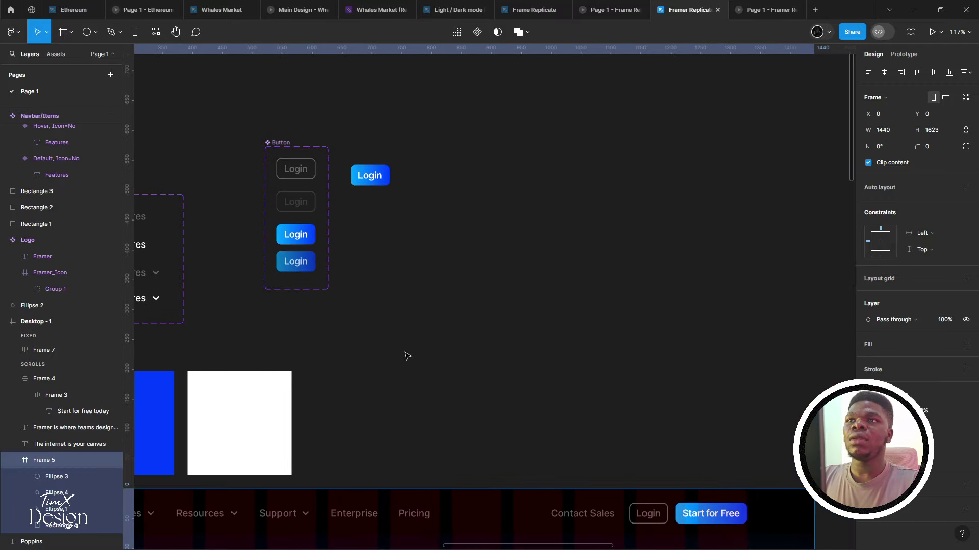
Move the standalone gradient Login button to empty canvas beside the Button component set, at about X 1416, Y -923
{"action": "left_click", "coordinate": [362, 141]}
{"action": "scroll", "coordinate": [320, 184], "scroll_direction": "right", "scroll_amount": 2}
{"action": "scroll", "coordinate": [320, 184], "scroll_direction": "up", "scroll_amount": 2}
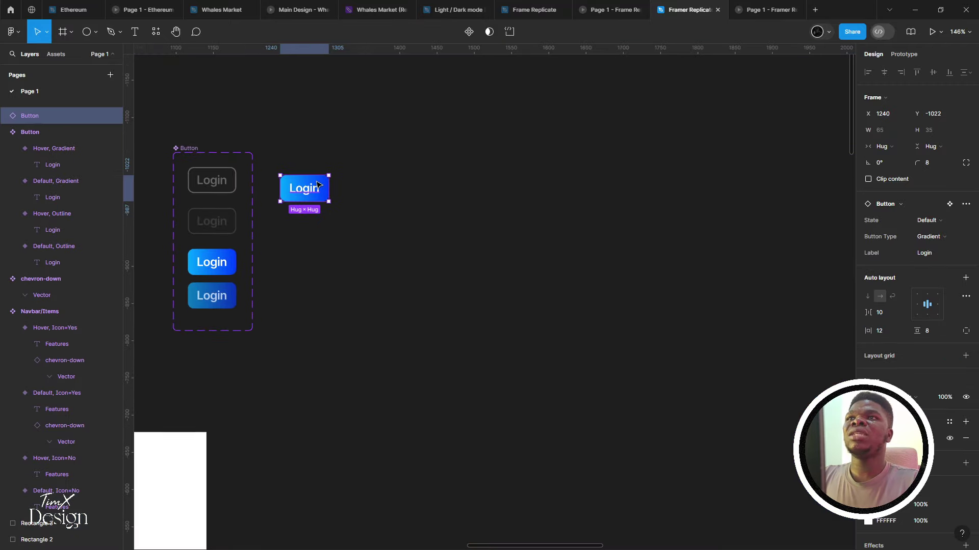
{"action": "scroll", "coordinate": [296, 265], "scroll_direction": "down", "scroll_amount": 10}
{"action": "scroll", "coordinate": [308, 327], "scroll_direction": "up", "scroll_amount": 10}
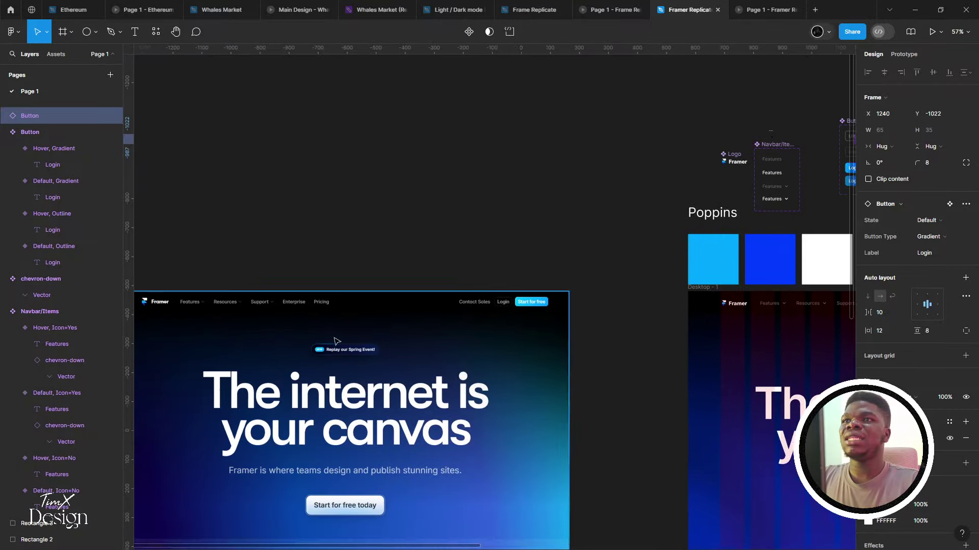
{"action": "scroll", "coordinate": [304, 374], "scroll_direction": "down", "scroll_amount": 10}
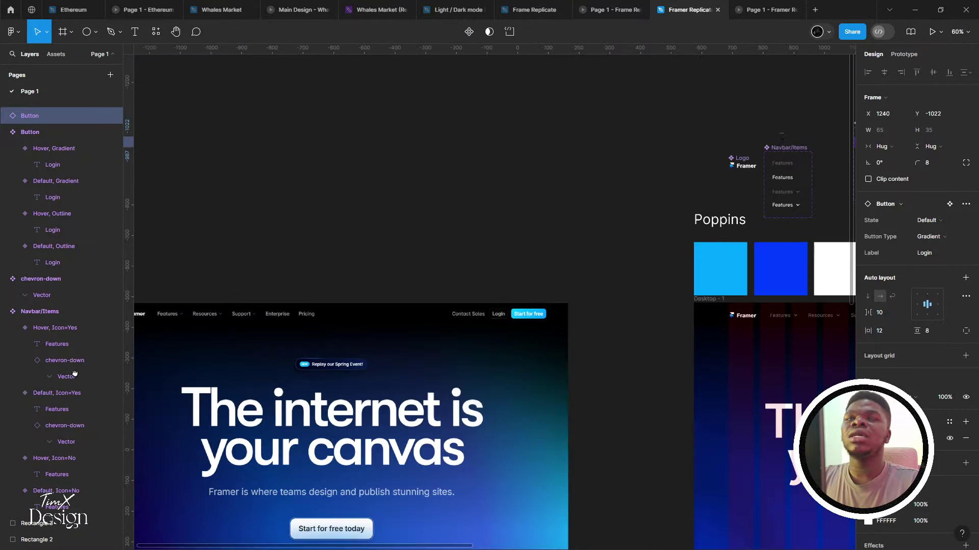
{"action": "scroll", "coordinate": [293, 323], "scroll_direction": "up", "scroll_amount": 6}
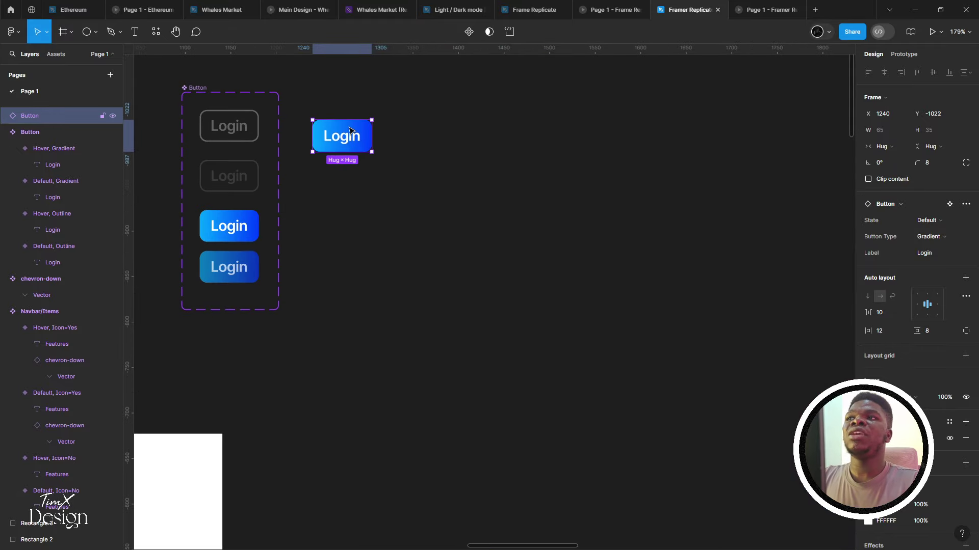
{"action": "left_click_drag", "start_coordinate": [350, 130], "coordinate": [507, 226]}
Change the moved button's label to New and set its corner radius to 19
{"action": "double_click", "coordinate": [507, 226]}
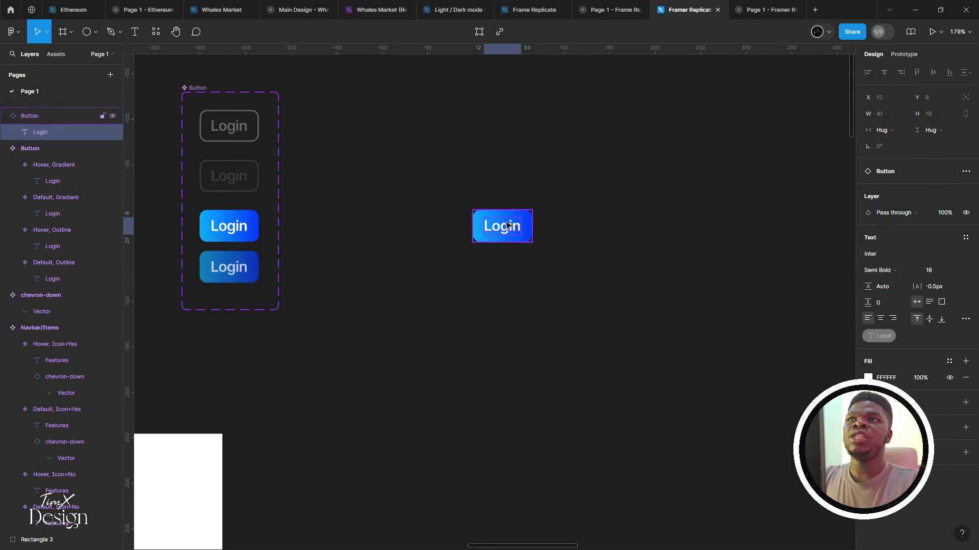
{"action": "type", "text": "New"}
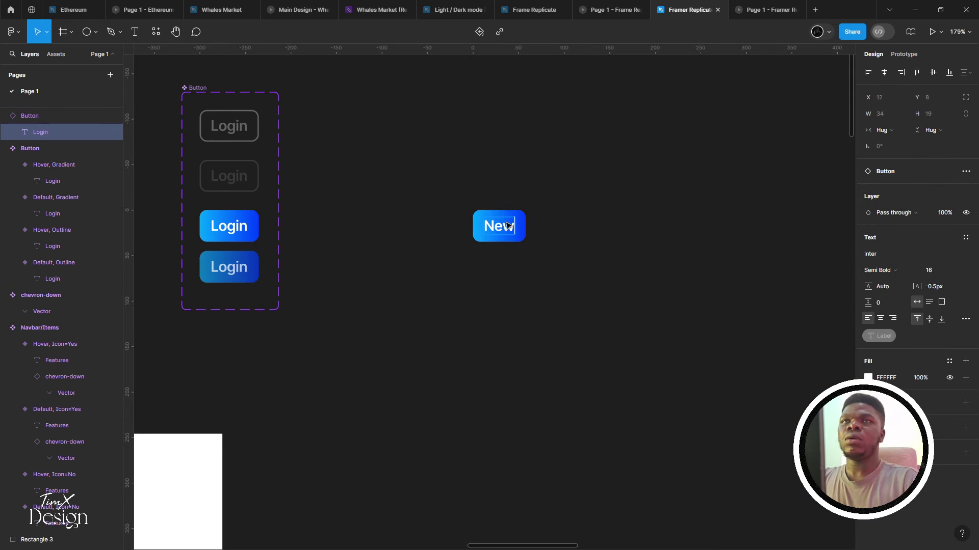
{"action": "key", "text": "Escape"}
{"action": "key", "text": "Escape"}
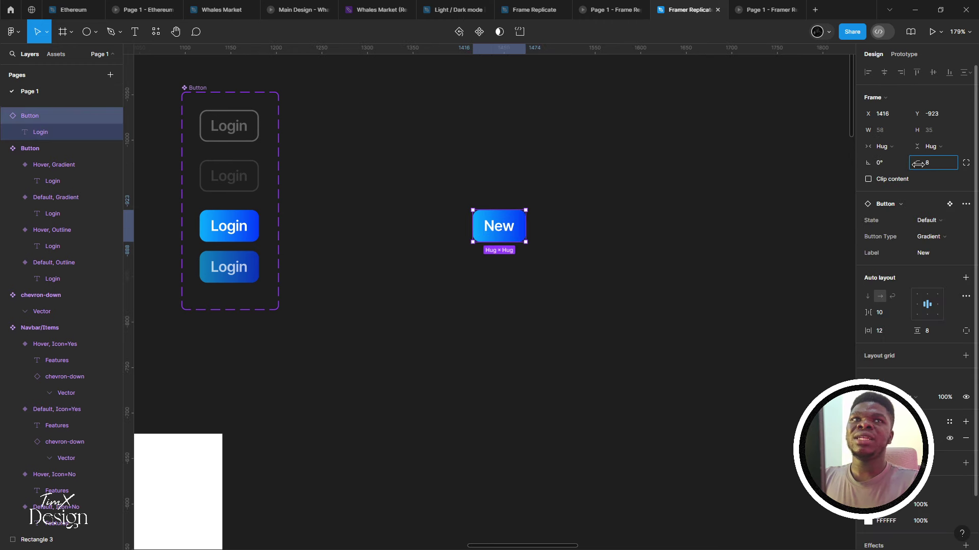
{"action": "left_click_drag", "start_coordinate": [918, 163], "coordinate": [923, 163]}
{"action": "scroll", "coordinate": [433, 237], "scroll_direction": "right", "scroll_amount": 3}
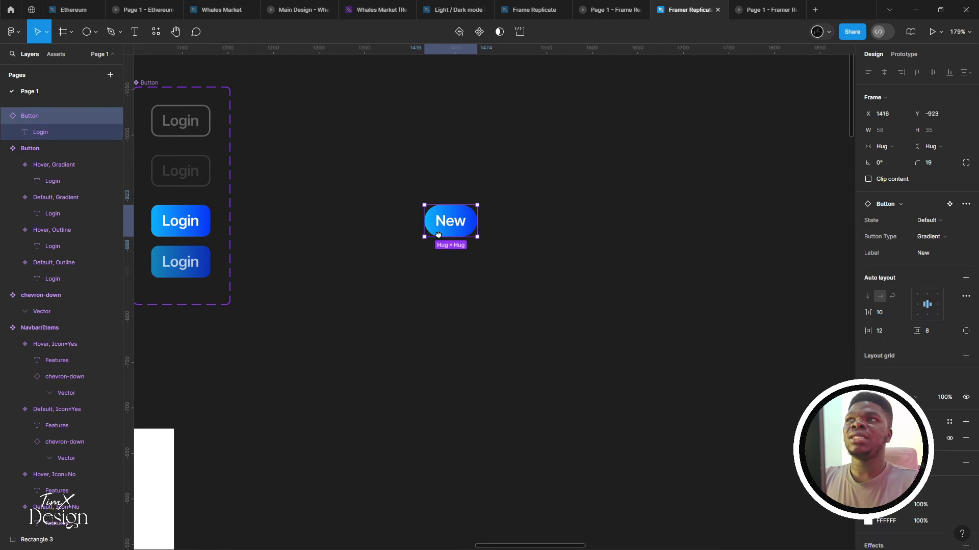
Wrap the New button in an auto layout frame and widen the frame to about 367
{"action": "scroll", "coordinate": [383, 221], "scroll_direction": "right", "scroll_amount": 3}
{"action": "key", "text": "shift+a"}
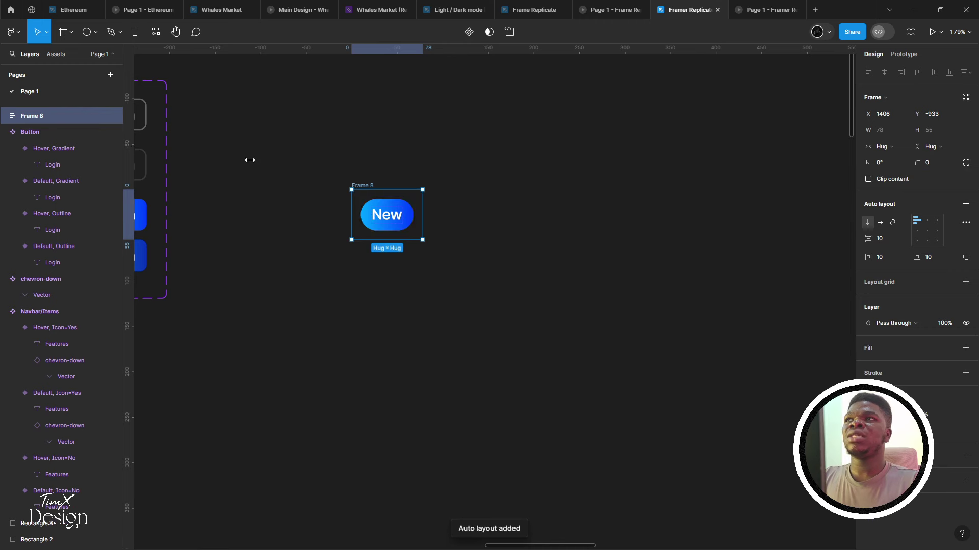
{"action": "left_click_drag", "start_coordinate": [425, 215], "coordinate": [685, 215]}
Give the auto layout frame around the New button a black 000000 fill and a corner radius of 31
{"action": "left_click", "coordinate": [965, 348]}
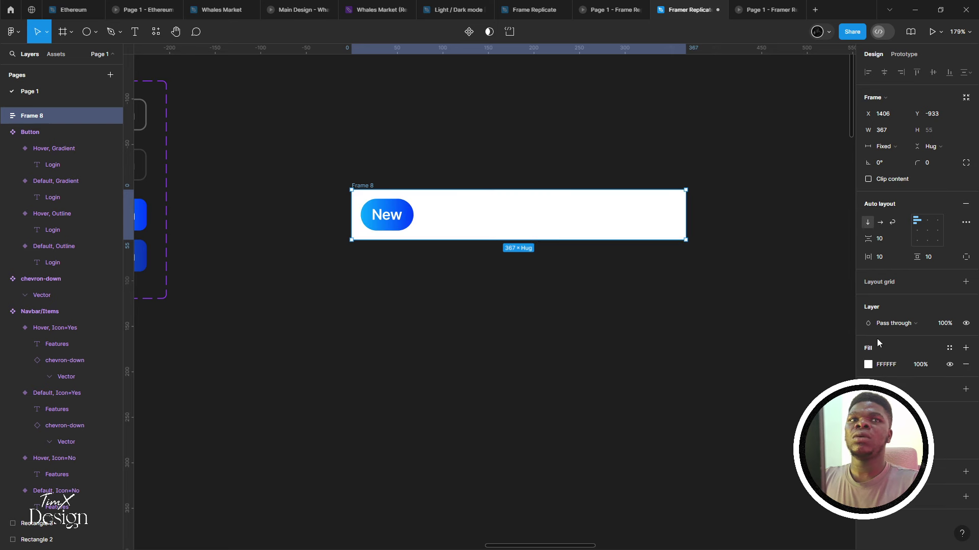
{"action": "left_click", "coordinate": [868, 365]}
{"action": "left_click_drag", "start_coordinate": [804, 351], "coordinate": [732, 411]}
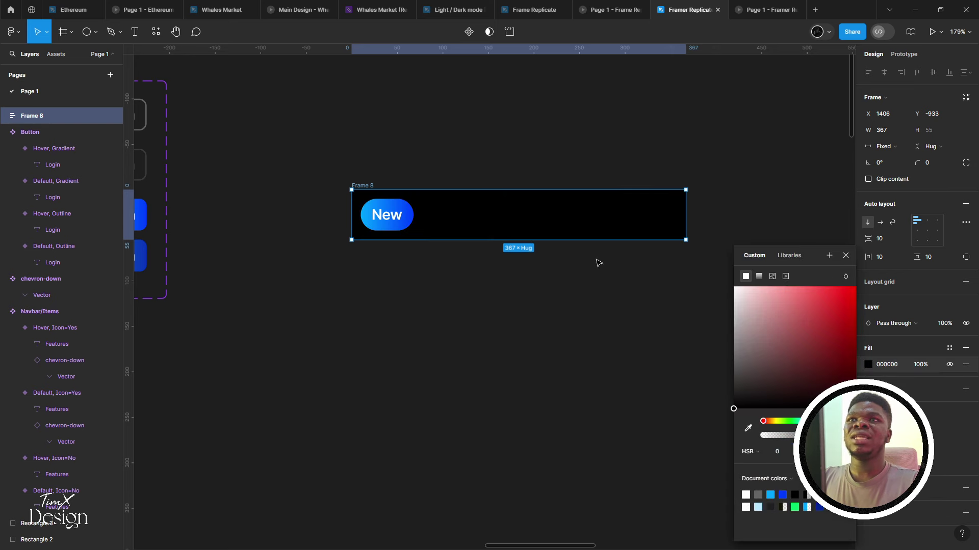
{"action": "left_click", "coordinate": [922, 163]}
{"action": "left_click_drag", "start_coordinate": [56, 164], "coordinate": [255, 161]}
Add the text "Replay our Sprint Event" inside the black badge frame, checking the wording against the reference screenshot
{"action": "key", "text": "t"}
{"action": "left_click", "coordinate": [468, 214]}
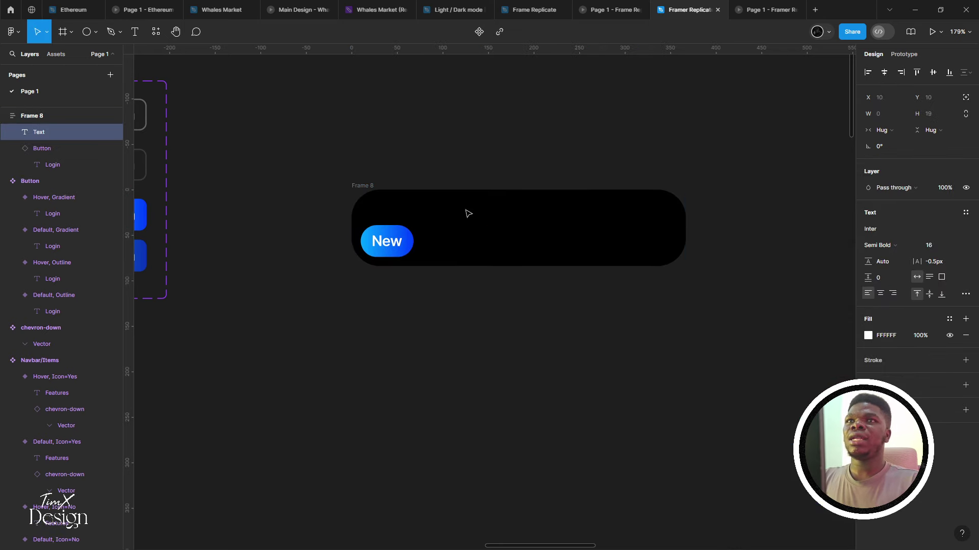
{"action": "scroll", "coordinate": [466, 213], "scroll_direction": "down", "scroll_amount": 5}
{"action": "scroll", "coordinate": [464, 212], "scroll_direction": "up", "scroll_amount": 3}
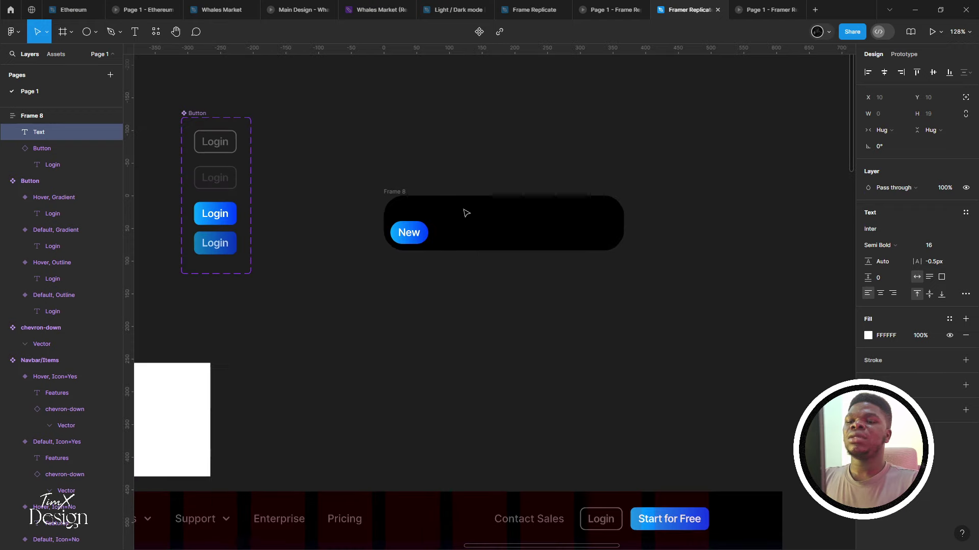
{"action": "scroll", "coordinate": [461, 213], "scroll_direction": "down", "scroll_amount": 5}
{"action": "left_click_drag", "start_coordinate": [344, 254], "coordinate": [542, 204]}
{"action": "left_click_drag", "start_coordinate": [361, 274], "coordinate": [9, 386]}
{"action": "scroll", "coordinate": [515, 255], "scroll_direction": "up", "scroll_amount": 4}
{"action": "left_click_drag", "start_coordinate": [474, 229], "coordinate": [418, 324]}
{"action": "scroll", "coordinate": [364, 374], "scroll_direction": "up", "scroll_amount": 3}
{"action": "scroll", "coordinate": [364, 374], "scroll_direction": "right", "scroll_amount": 2}
{"action": "type", "text": "Replay our Sprint Event"}
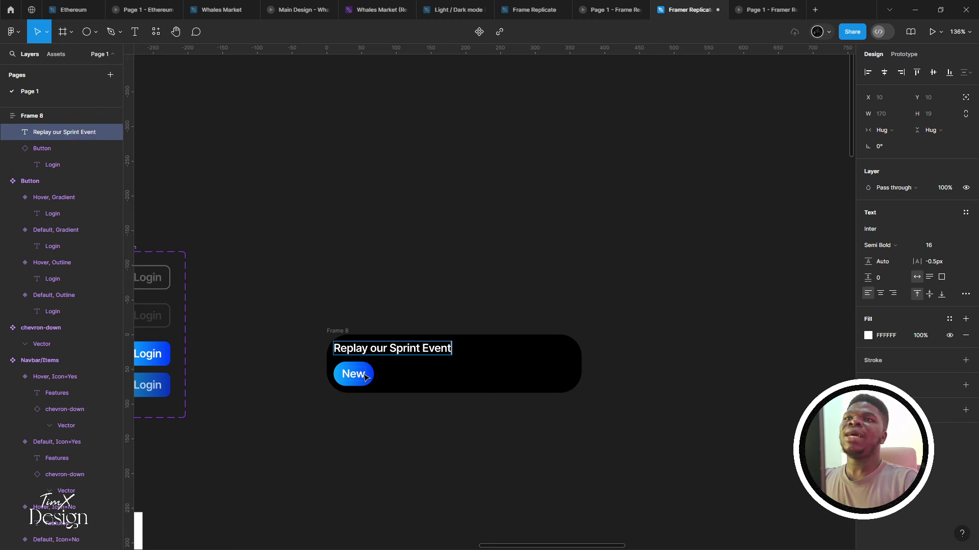
{"action": "key", "text": "Escape"}
{"action": "key", "text": "Escape"}
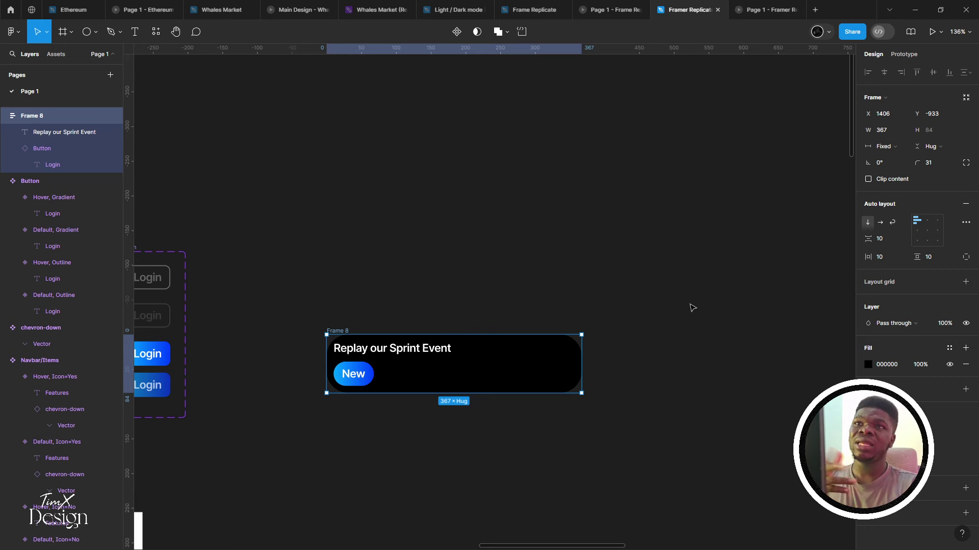
Switch the badge frame to a horizontal layout and place the New button before the text
{"action": "left_click", "coordinate": [880, 222]}
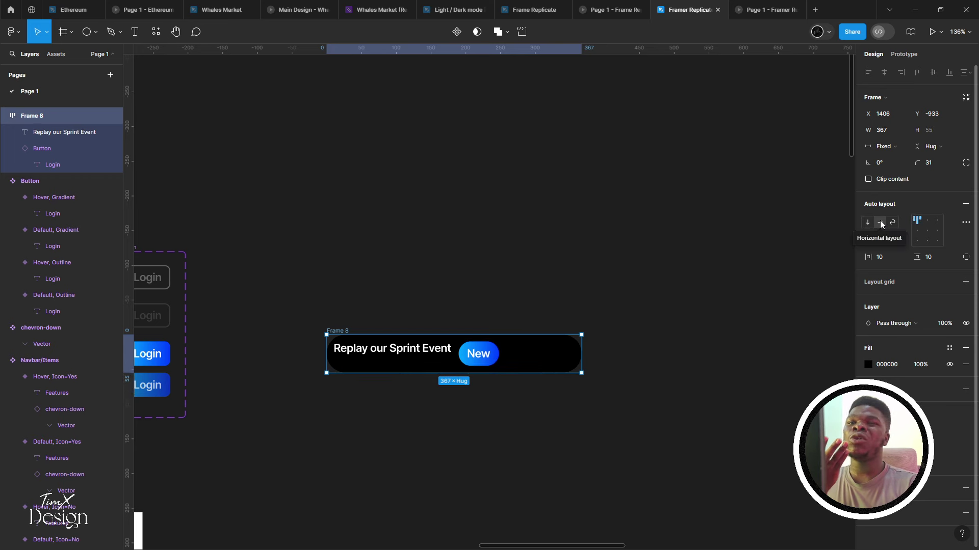
{"action": "double_click", "coordinate": [483, 356]}
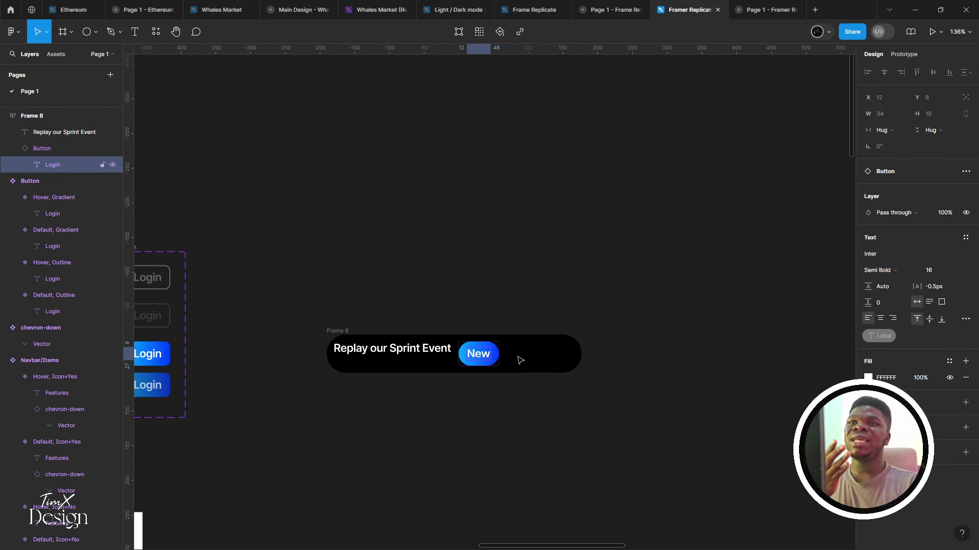
{"action": "left_click", "coordinate": [520, 361]}
{"action": "left_click", "coordinate": [488, 361]}
{"action": "key", "text": "Left"}
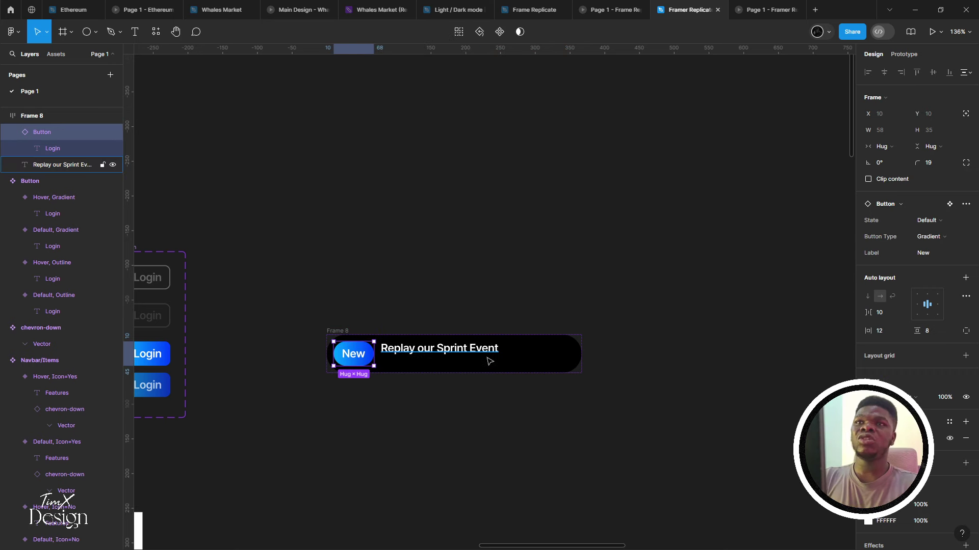
{"action": "left_click", "coordinate": [468, 349]}
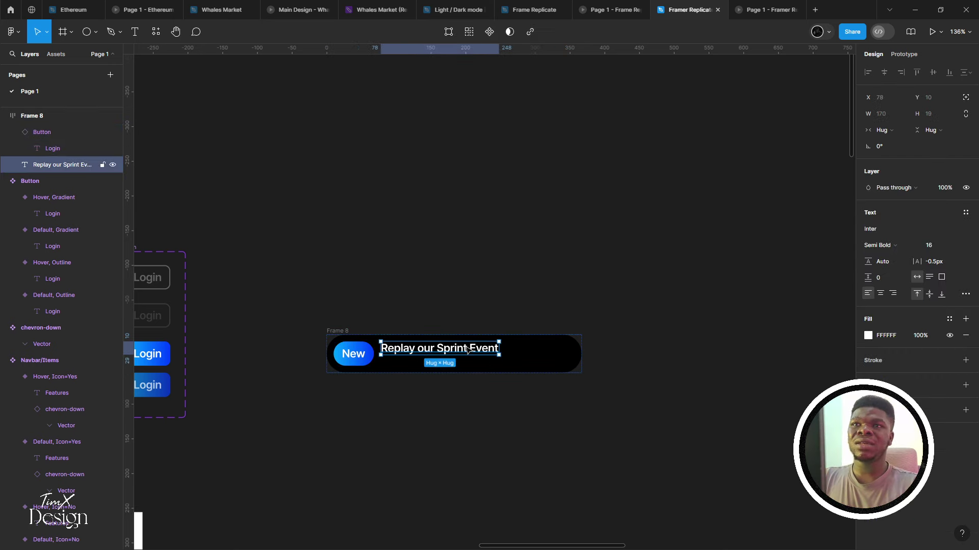
{"action": "left_click", "coordinate": [528, 346]}
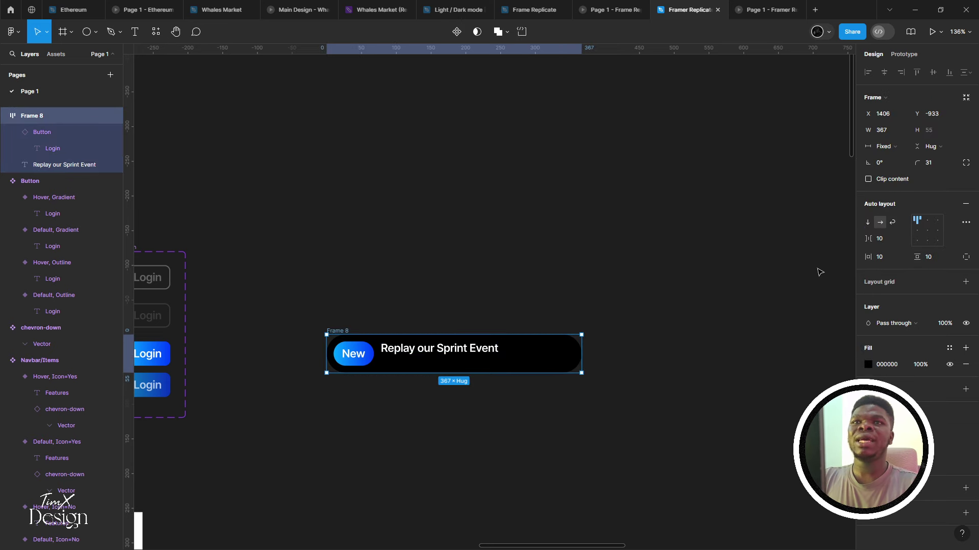
Align the badge frame's contents to the left, vertically centred, and make the frame's width hug its contents
{"action": "left_click", "coordinate": [917, 234]}
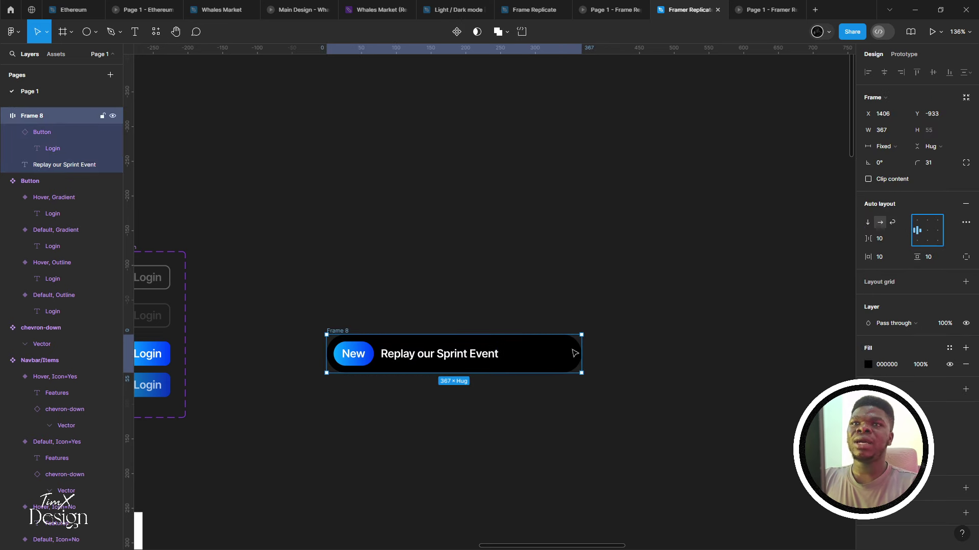
{"action": "left_click", "coordinate": [884, 147]}
{"action": "left_click", "coordinate": [880, 159]}
{"action": "left_click_drag", "start_coordinate": [509, 281], "coordinate": [513, 252]}
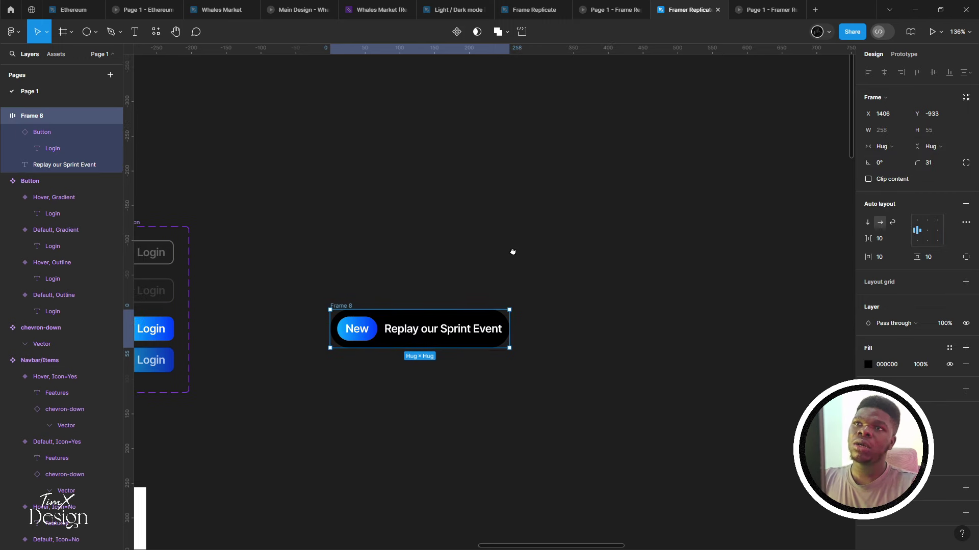
Try horizontal paddings of 12 and 16 on the badge frame
{"action": "scroll", "coordinate": [439, 330], "scroll_direction": "up", "scroll_amount": 3}
{"action": "left_click", "coordinate": [888, 260]}
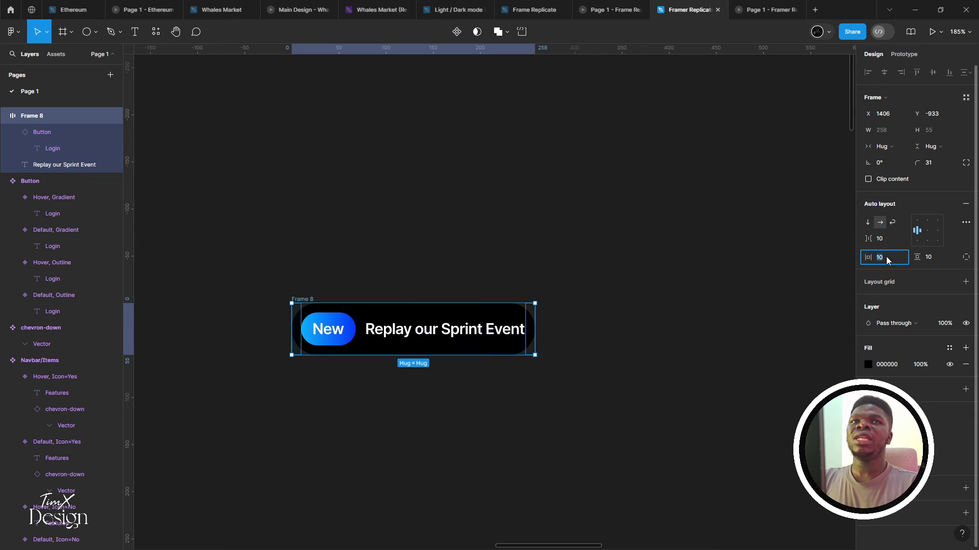
{"action": "key", "text": "Return"}
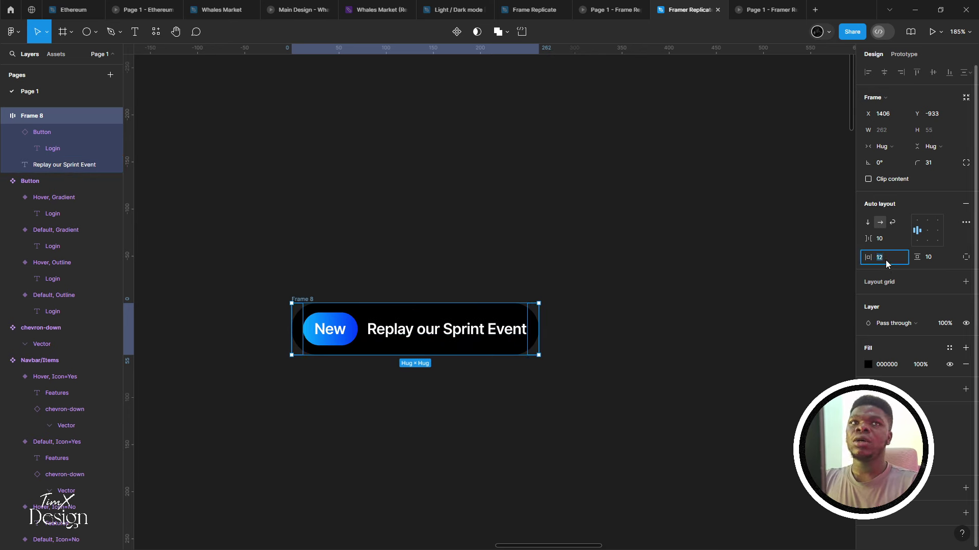
{"action": "key", "text": "Escape"}
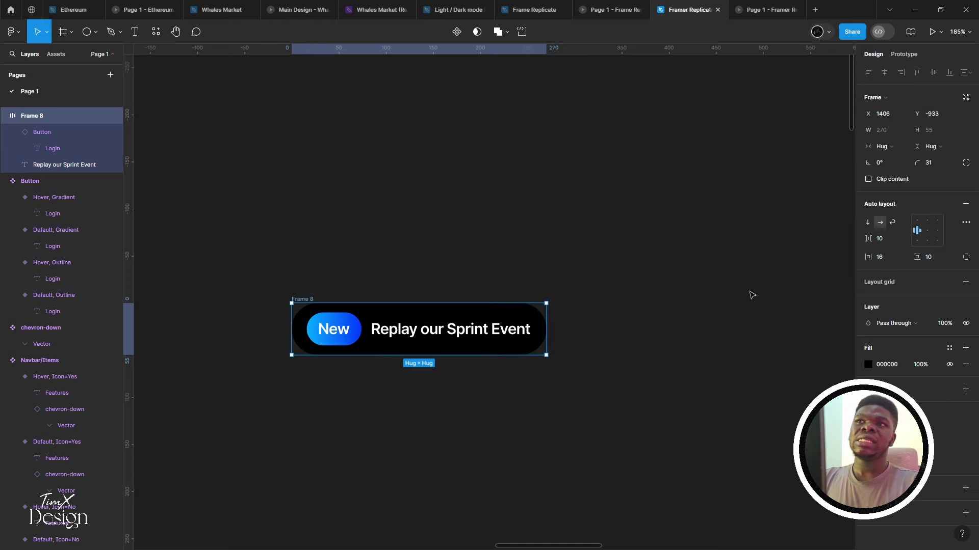
{"action": "left_click", "coordinate": [674, 298]}
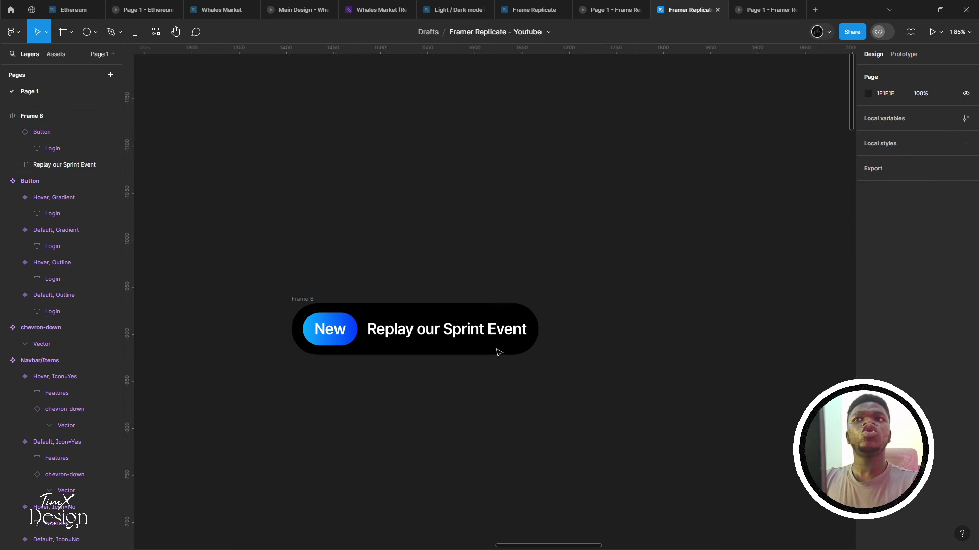
{"action": "left_click", "coordinate": [343, 340]}
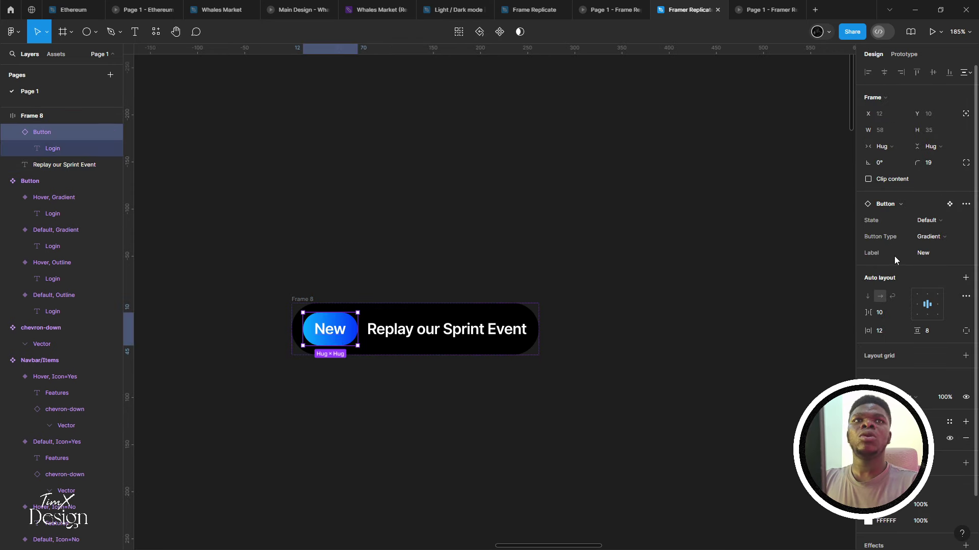
{"action": "left_click", "coordinate": [675, 335]}
Set the badge frame's horizontal padding to 16 and its vertical padding to 12
{"action": "left_click", "coordinate": [536, 318]}
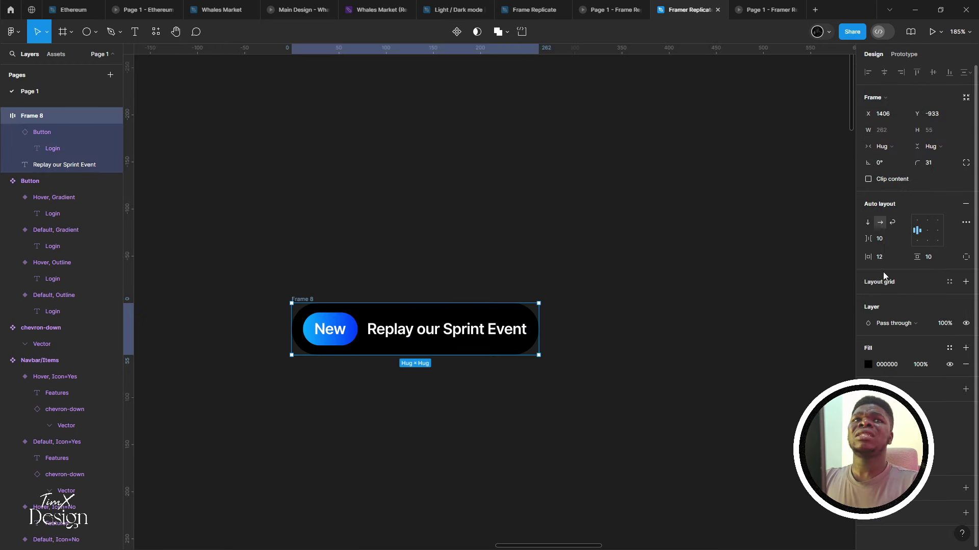
{"action": "left_click", "coordinate": [904, 260]}
{"action": "type", "text": "16"}
{"action": "key", "text": "Return"}
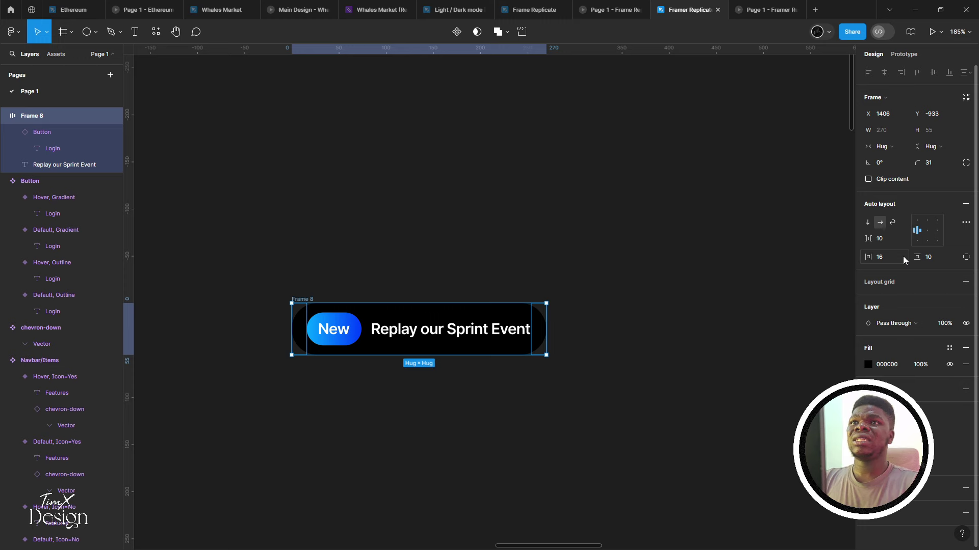
{"action": "left_click", "coordinate": [939, 258]}
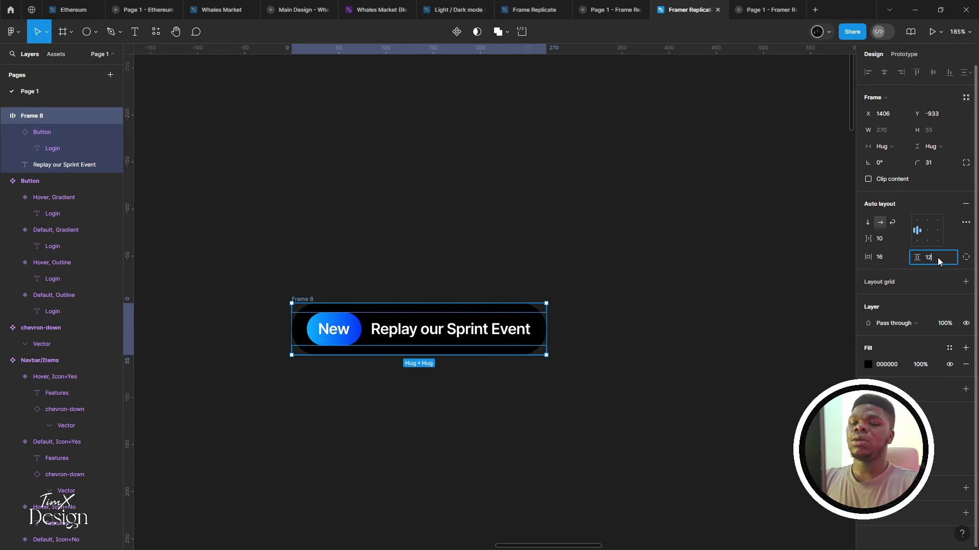
{"action": "key", "text": "Return"}
{"action": "left_click", "coordinate": [651, 267]}
Set the New button's vertical padding to 4 inside the badge, after comparing the badge with the reference design
{"action": "scroll", "coordinate": [647, 267], "scroll_direction": "down", "scroll_amount": 5}
{"action": "left_click_drag", "start_coordinate": [641, 259], "coordinate": [724, 161]}
{"action": "left_click_drag", "start_coordinate": [474, 245], "coordinate": [519, 240]}
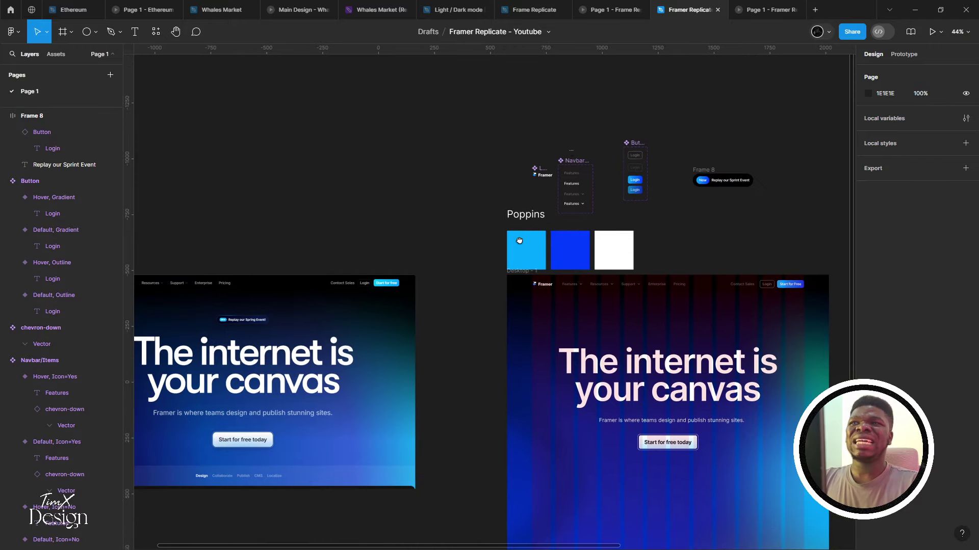
{"action": "scroll", "coordinate": [519, 241], "scroll_direction": "right", "scroll_amount": 5}
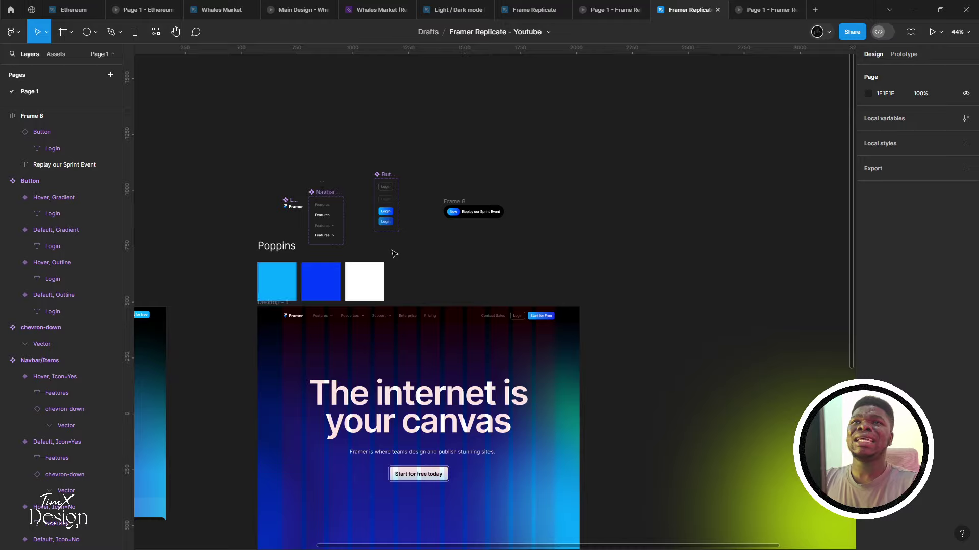
{"action": "scroll", "coordinate": [422, 234], "scroll_direction": "up", "scroll_amount": 6}
{"action": "scroll", "coordinate": [355, 260], "scroll_direction": "right", "scroll_amount": 3}
{"action": "scroll", "coordinate": [355, 260], "scroll_direction": "up", "scroll_amount": 1}
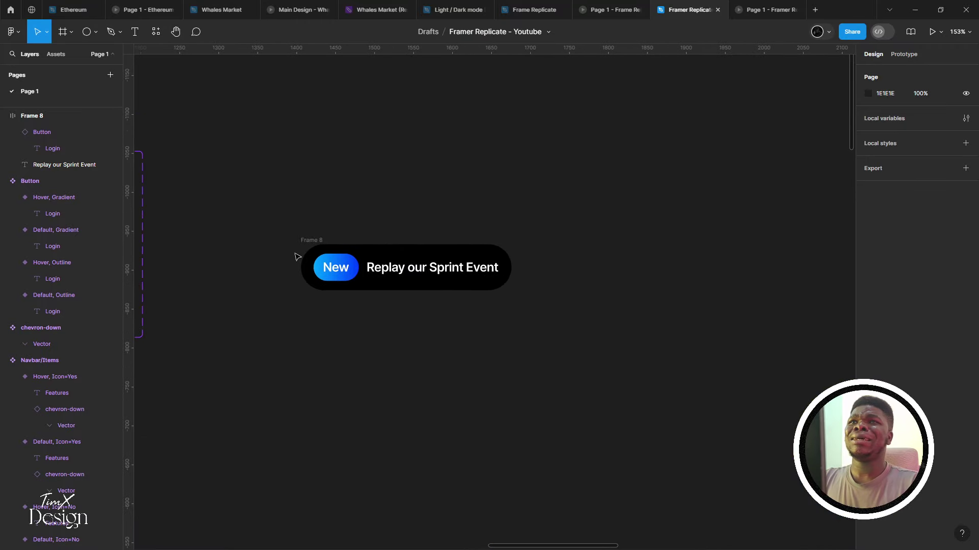
{"action": "left_click", "coordinate": [334, 266]}
{"action": "scroll", "coordinate": [335, 266], "scroll_direction": "up", "scroll_amount": 2}
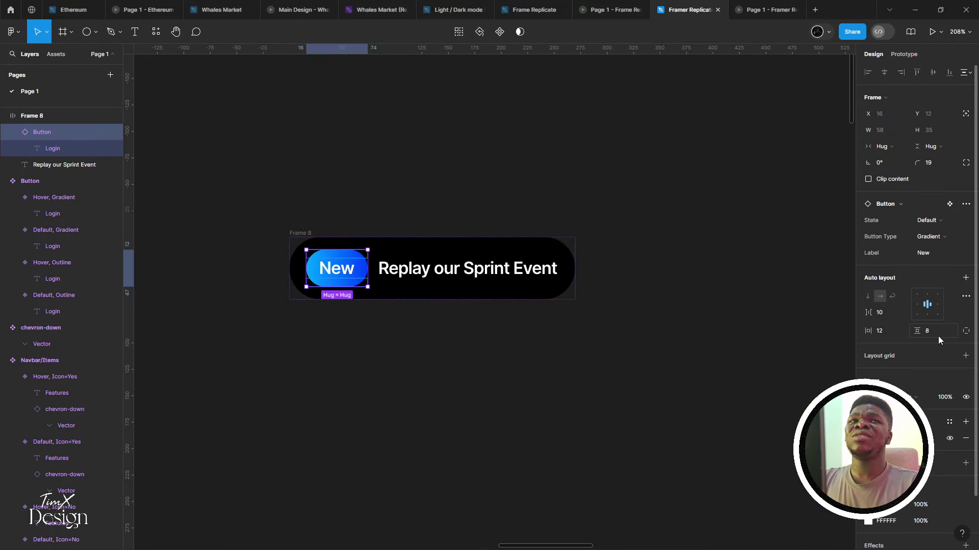
{"action": "type", "text": "4"}
{"action": "key", "text": "Return"}
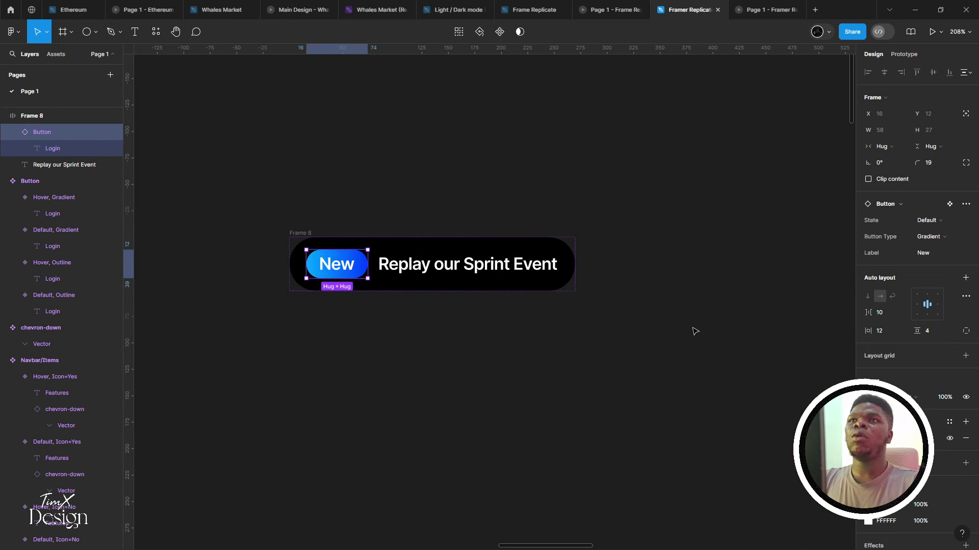
{"action": "left_click", "coordinate": [605, 351]}
Try vertical paddings between 8 and 14 on the badge frame and settle on 12
{"action": "left_click_drag", "start_coordinate": [585, 354], "coordinate": [564, 389]}
{"action": "scroll", "coordinate": [561, 391], "scroll_direction": "down", "scroll_amount": 2}
{"action": "scroll", "coordinate": [530, 382], "scroll_direction": "up", "scroll_amount": 1}
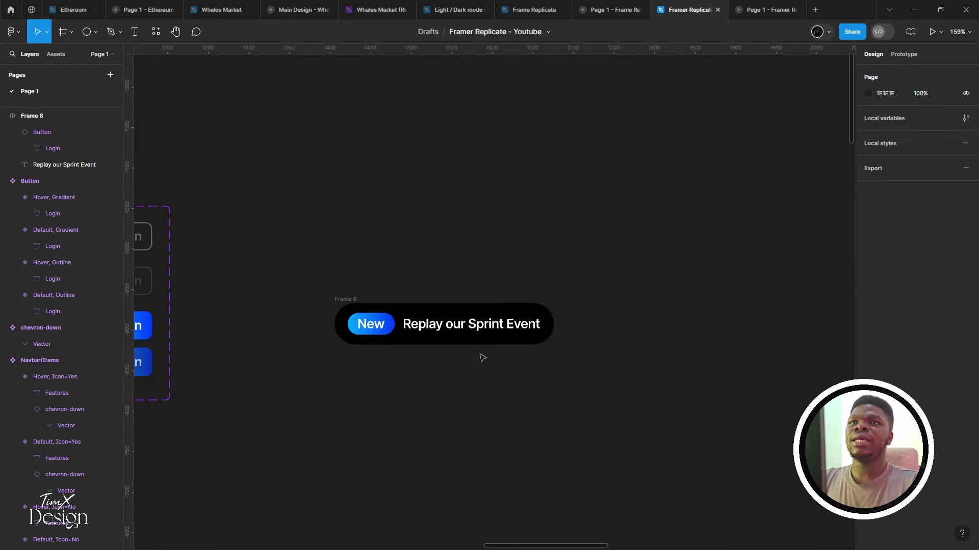
{"action": "left_click", "coordinate": [472, 314]}
{"action": "key", "text": "shift+Return"}
{"action": "scroll", "coordinate": [472, 315], "scroll_direction": "up", "scroll_amount": 2}
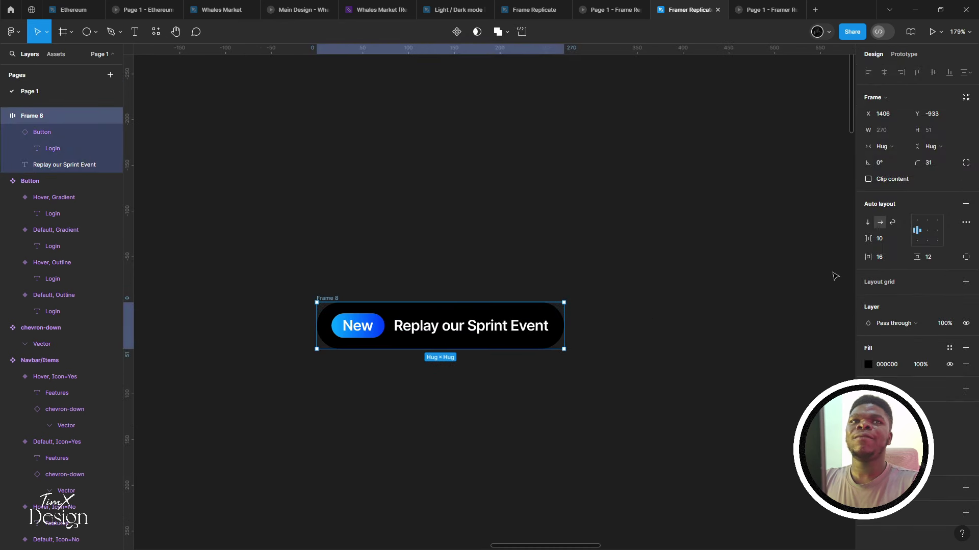
{"action": "left_click", "coordinate": [937, 259]}
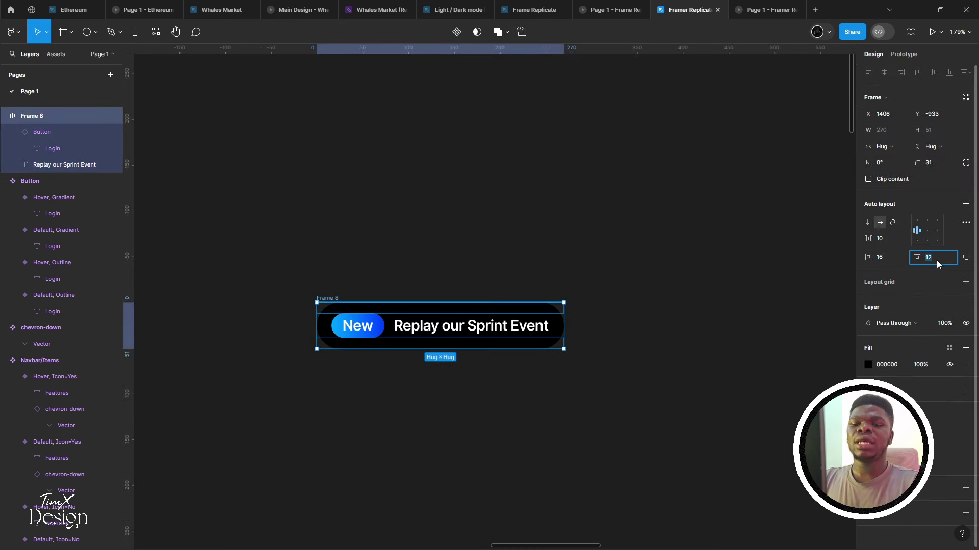
{"action": "key", "text": "Down"}
{"action": "key", "text": "Down"}
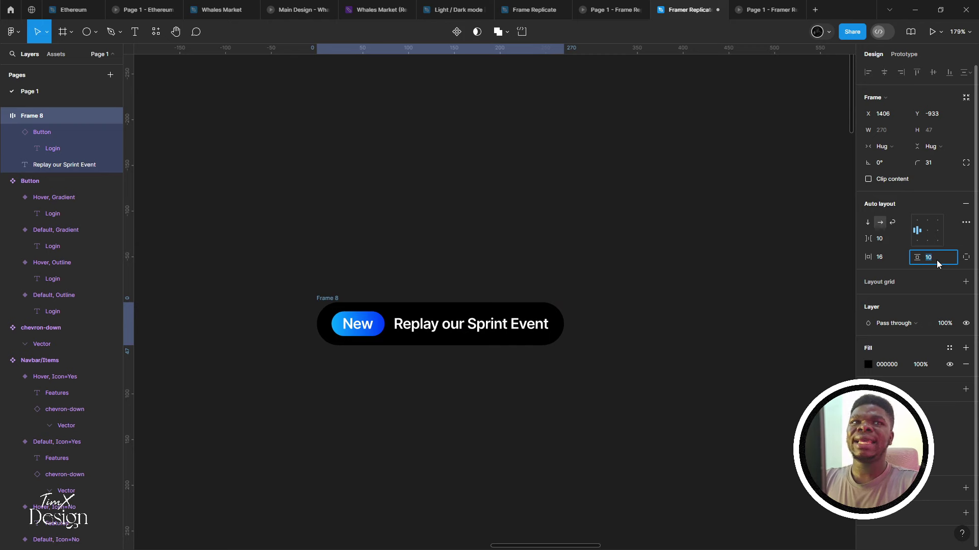
{"action": "key", "text": "Down"}
{"action": "key", "text": "Down"}
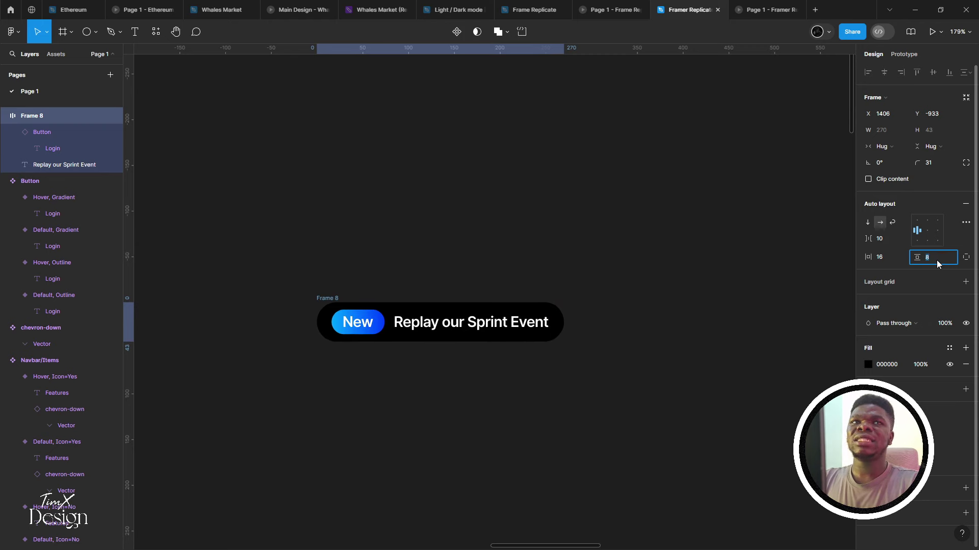
{"action": "key", "text": "Up"}
{"action": "key", "text": "Up"}
{"action": "key", "text": "Up"}
{"action": "key", "text": "Up"}
{"action": "key", "text": "Up"}
{"action": "key", "text": "Up"}
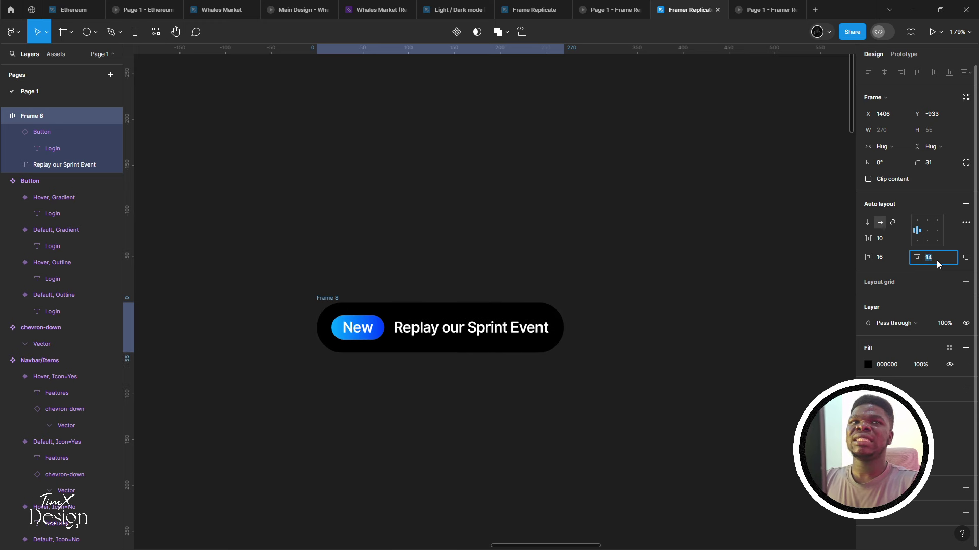
{"action": "key", "text": "Up"}
{"action": "key", "text": "Down"}
{"action": "key", "text": "Down"}
{"action": "key", "text": "Down"}
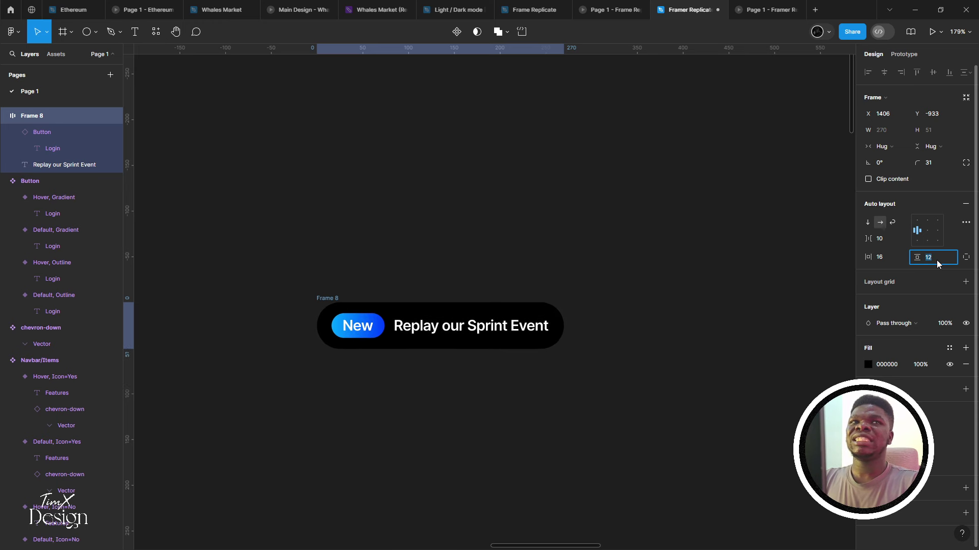
Reduce the badge frame's horizontal padding to 12
{"action": "left_click", "coordinate": [895, 263]}
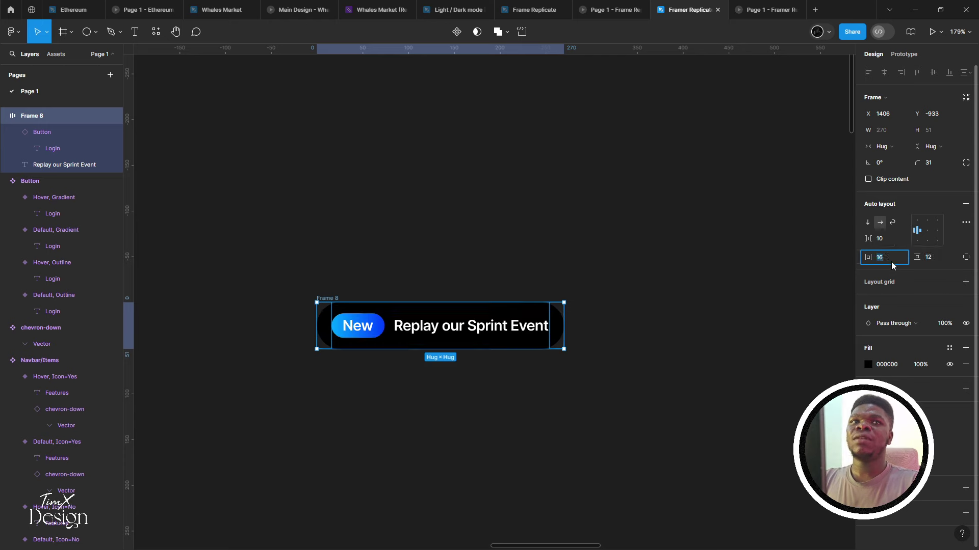
{"action": "key", "text": "Down"}
{"action": "key", "text": "Down"}
{"action": "key", "text": "Down"}
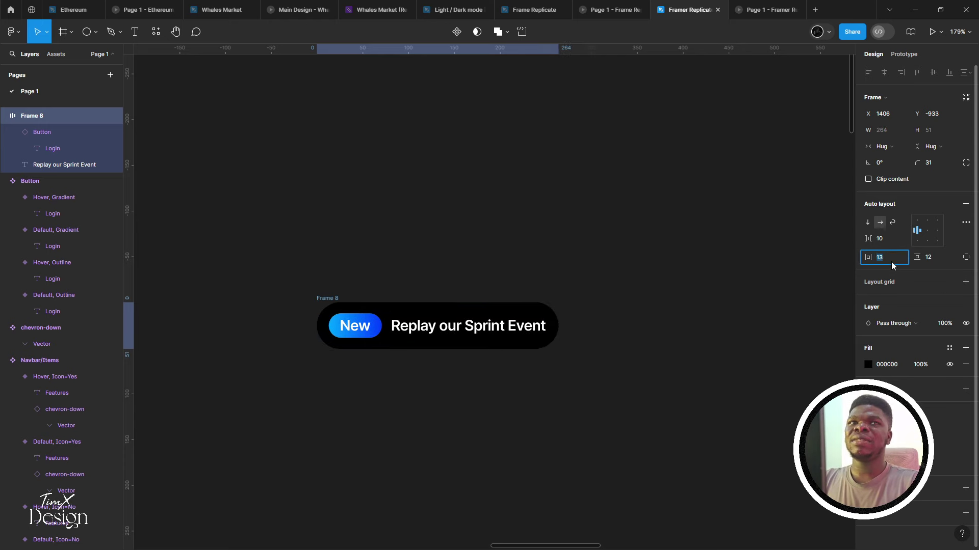
{"action": "left_click", "coordinate": [725, 288]}
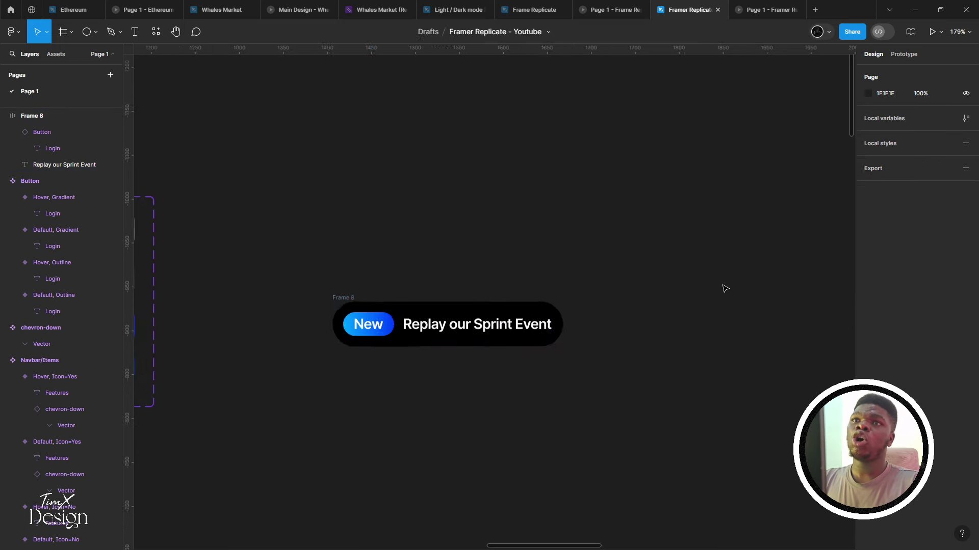
Set the spacing between the New button and the event text in the badge frame to 8
{"action": "scroll", "coordinate": [725, 288], "scroll_direction": "down", "scroll_amount": 5}
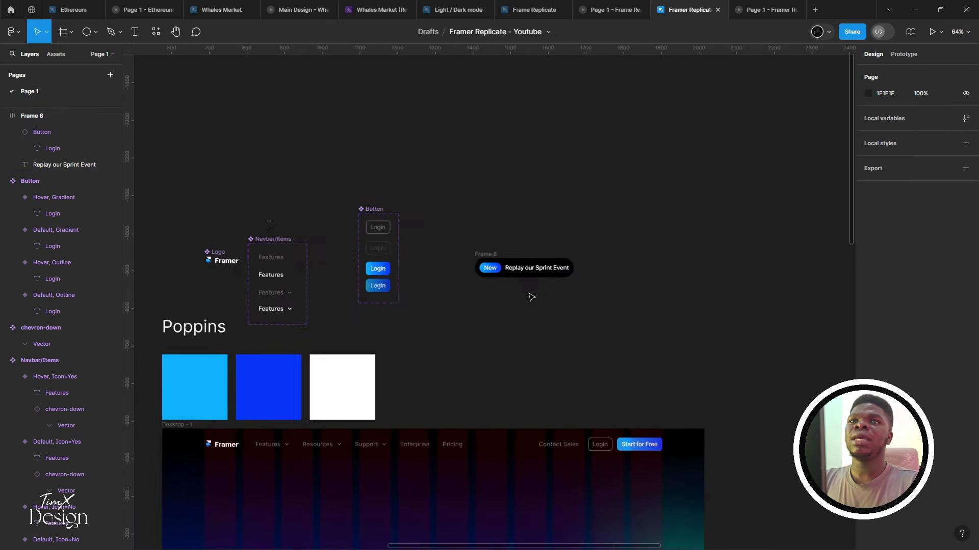
{"action": "scroll", "coordinate": [531, 285], "scroll_direction": "up", "scroll_amount": 5}
{"action": "left_click", "coordinate": [463, 273]}
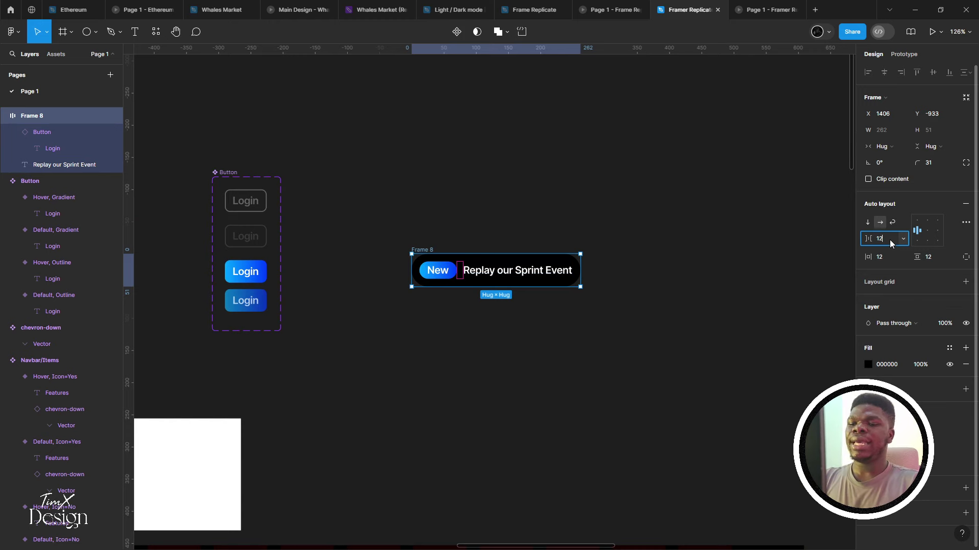
{"action": "left_click", "coordinate": [754, 263]}
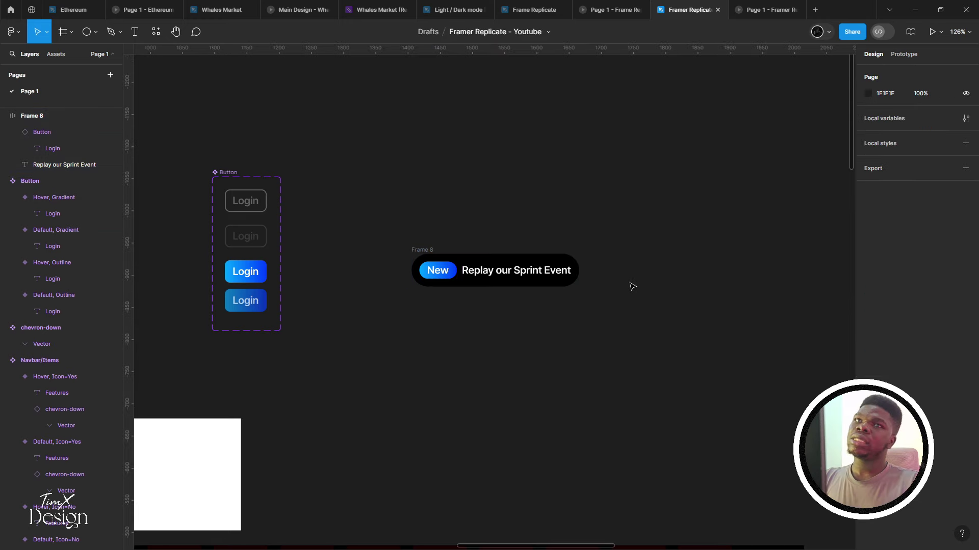
Compare the styling of the badge frame with the "Replay our Spring Event!" badge in the reference screenshot
{"action": "scroll", "coordinate": [612, 290], "scroll_direction": "down", "scroll_amount": 3}
{"action": "scroll", "coordinate": [603, 294], "scroll_direction": "down", "scroll_amount": 3}
{"action": "scroll", "coordinate": [603, 294], "scroll_direction": "left", "scroll_amount": 10}
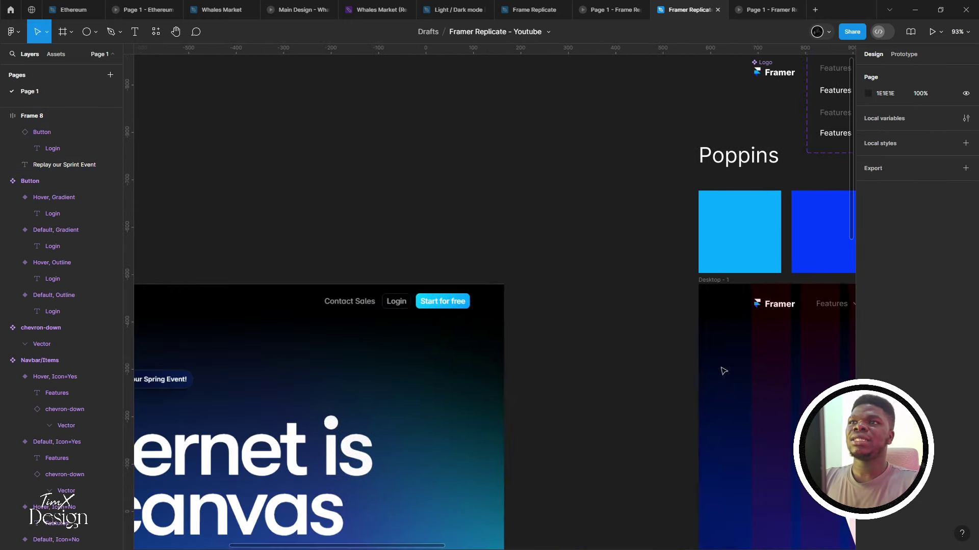
{"action": "scroll", "coordinate": [636, 372], "scroll_direction": "right", "scroll_amount": 10}
{"action": "scroll", "coordinate": [636, 372], "scroll_direction": "up", "scroll_amount": 3}
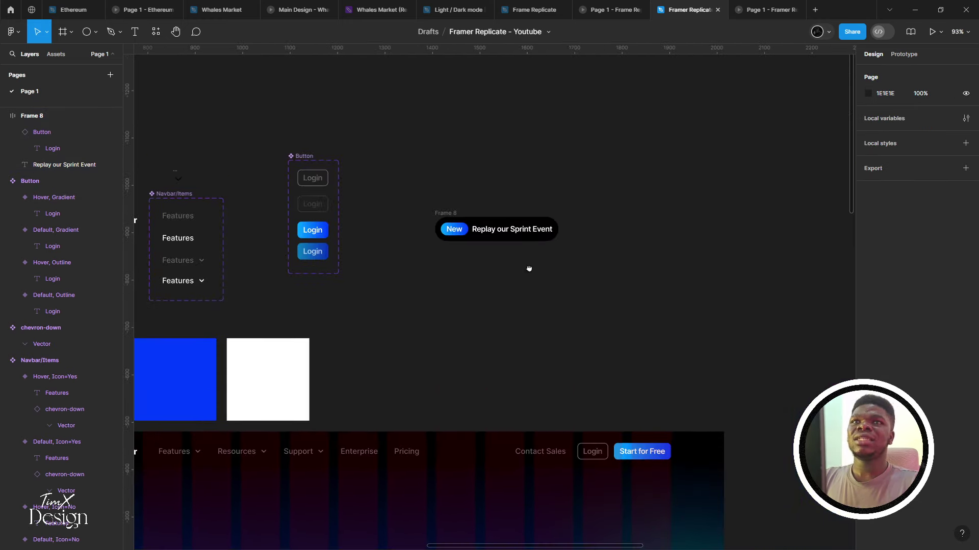
{"action": "scroll", "coordinate": [524, 233], "scroll_direction": "up", "scroll_amount": 5}
{"action": "left_click", "coordinate": [392, 205]}
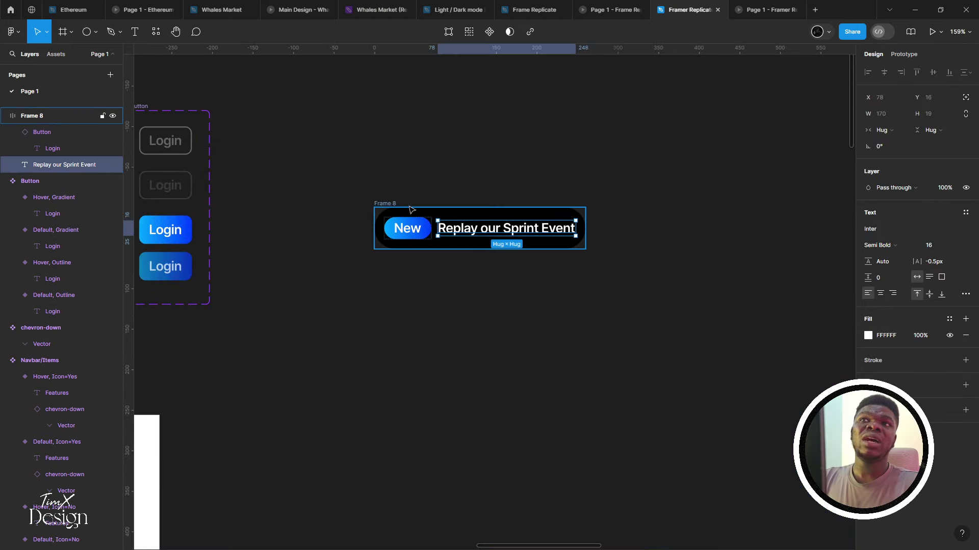
{"action": "scroll", "coordinate": [526, 280], "scroll_direction": "down", "scroll_amount": 5}
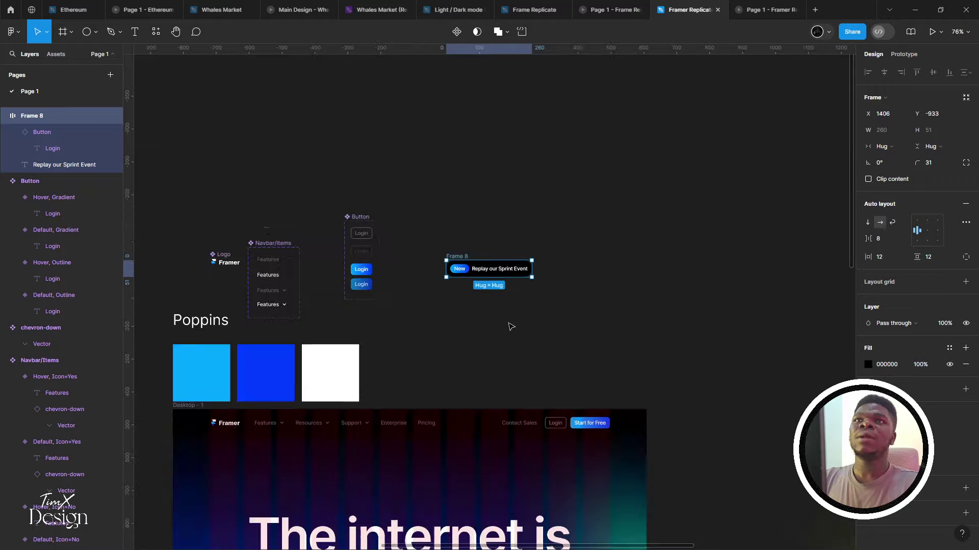
{"action": "left_click_drag", "start_coordinate": [509, 325], "coordinate": [642, 218]}
{"action": "scroll", "coordinate": [647, 223], "scroll_direction": "down", "scroll_amount": 3}
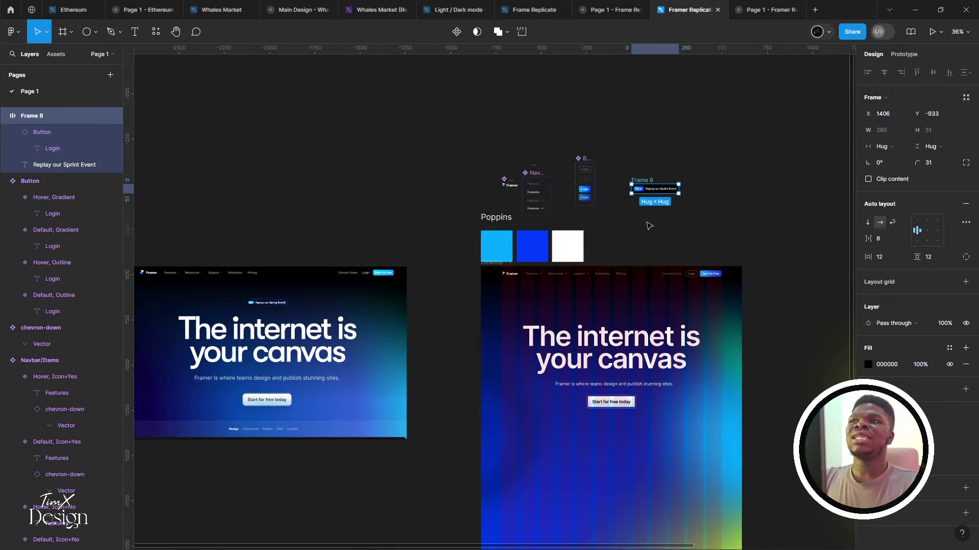
{"action": "scroll", "coordinate": [663, 215], "scroll_direction": "up", "scroll_amount": 6}
{"action": "scroll", "coordinate": [695, 212], "scroll_direction": "left", "scroll_amount": 10}
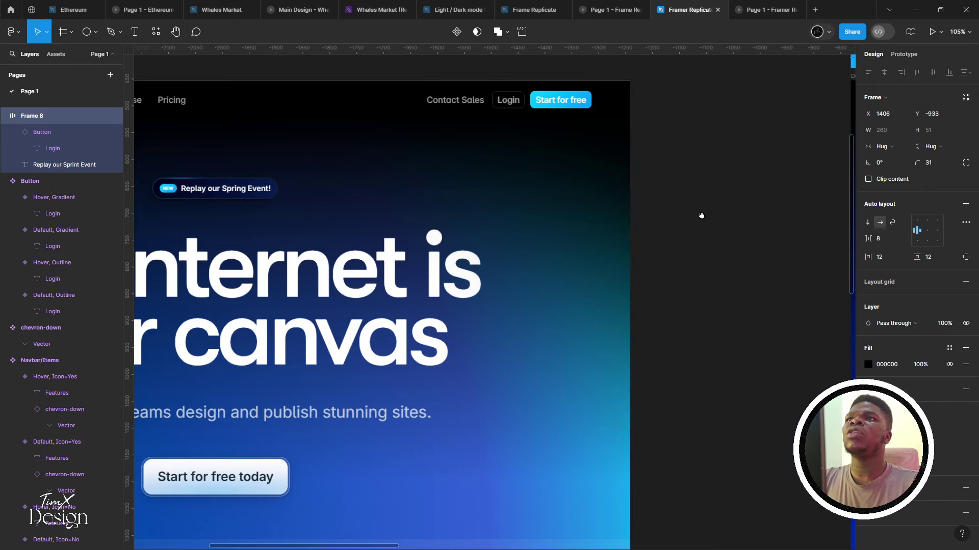
{"action": "key", "text": "shift+2"}
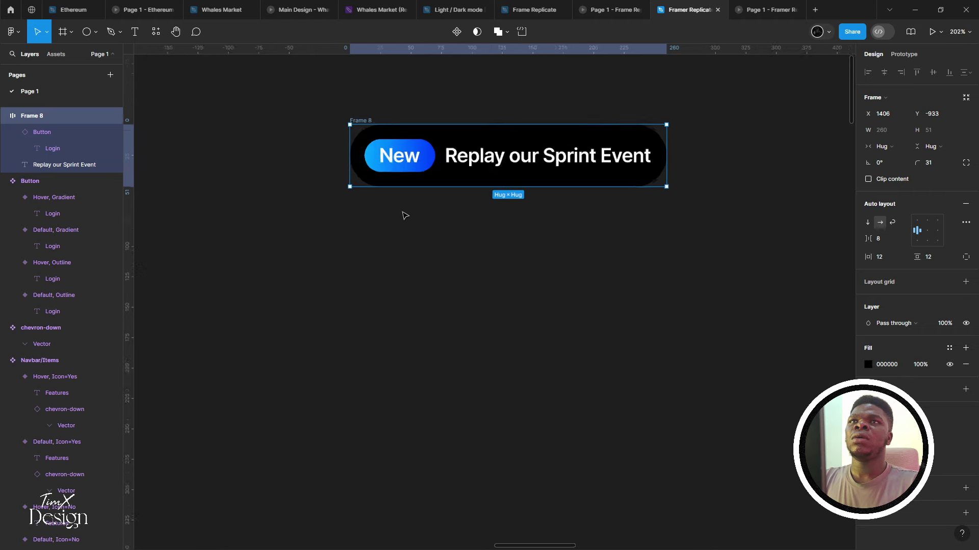
Add a white stroke to the badge frame and reduce the stroke's opacity to 23%
{"action": "left_click", "coordinate": [964, 389]}
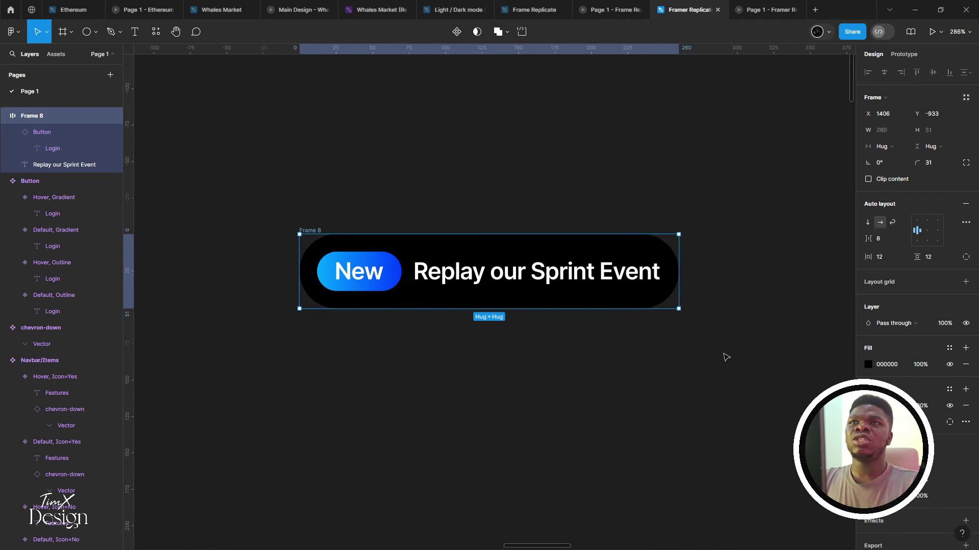
{"action": "left_click", "coordinate": [868, 406]}
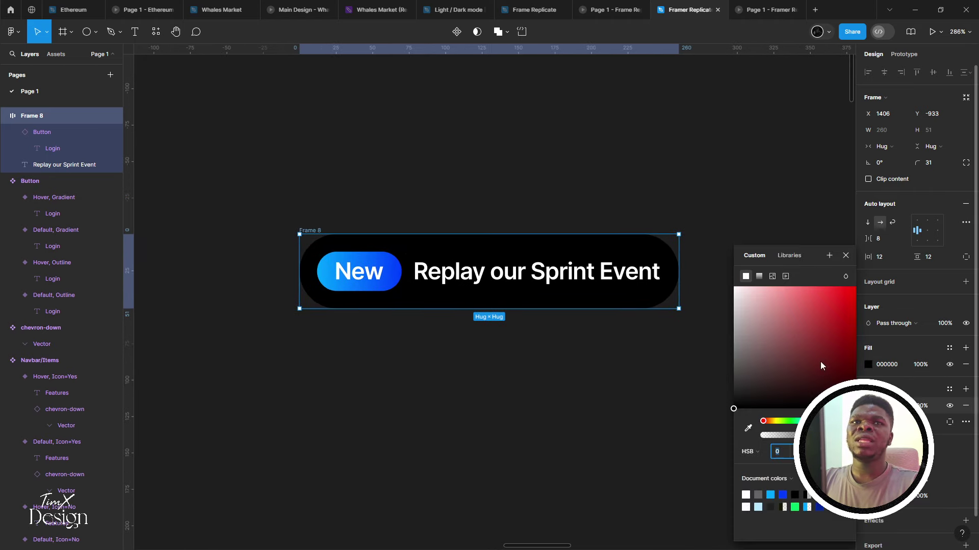
{"action": "mouse_move", "coordinate": [821, 362]}
{"action": "left_mouse_down"}
{"action": "mouse_move", "coordinate": [629, 232]}
{"action": "mouse_move", "coordinate": [590, 243]}
{"action": "mouse_move", "coordinate": [545, 238]}
{"action": "left_mouse_up"}
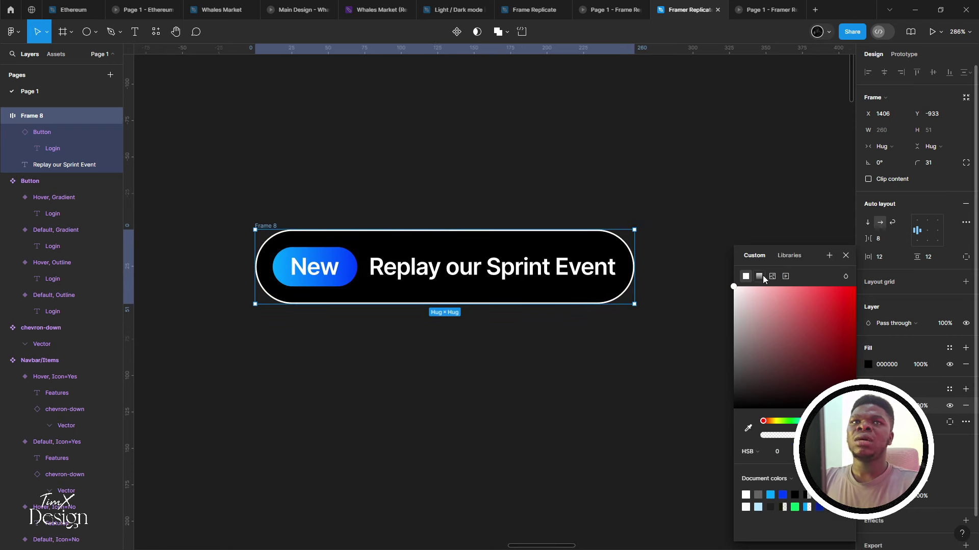
{"action": "left_click_drag", "start_coordinate": [849, 435], "coordinate": [782, 431]}
Compare the badge frame's outline with the "Replay our Spring Event!" badge in the reference screenshot
{"action": "scroll", "coordinate": [474, 346], "scroll_direction": "down", "scroll_amount": 4}
{"action": "left_click_drag", "start_coordinate": [592, 409], "coordinate": [789, 240]}
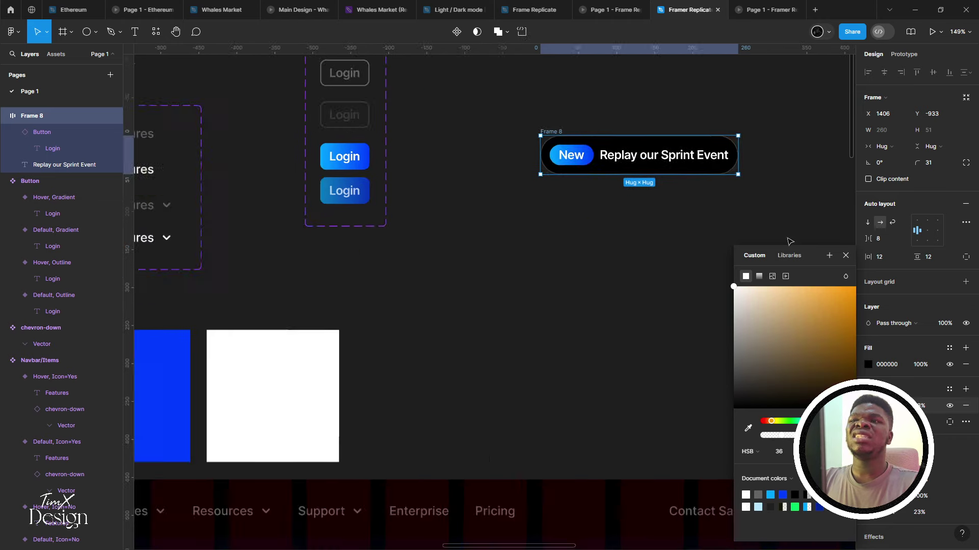
{"action": "scroll", "coordinate": [789, 240], "scroll_direction": "left", "scroll_amount": 20}
{"action": "scroll", "coordinate": [411, 290], "scroll_direction": "down", "scroll_amount": 4}
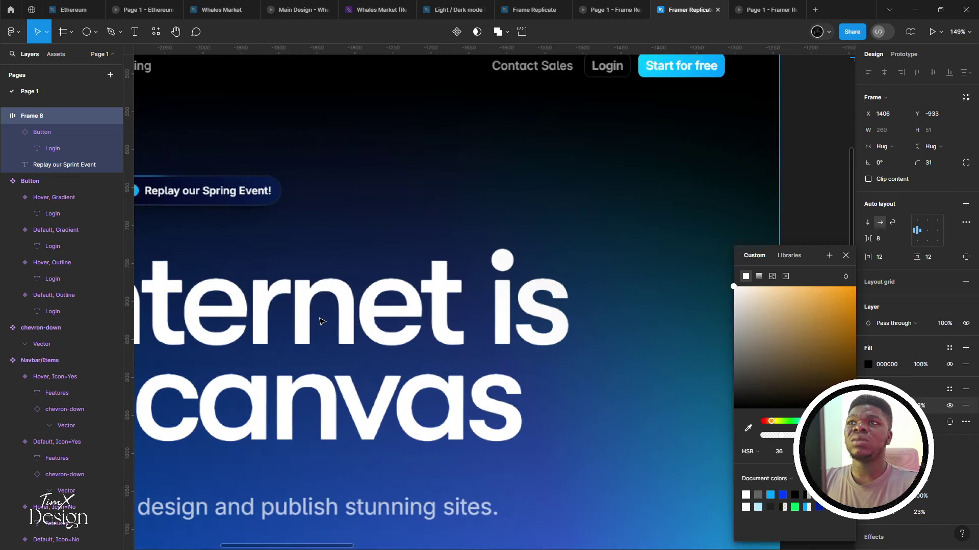
{"action": "left_click_drag", "start_coordinate": [322, 322], "coordinate": [440, 297]}
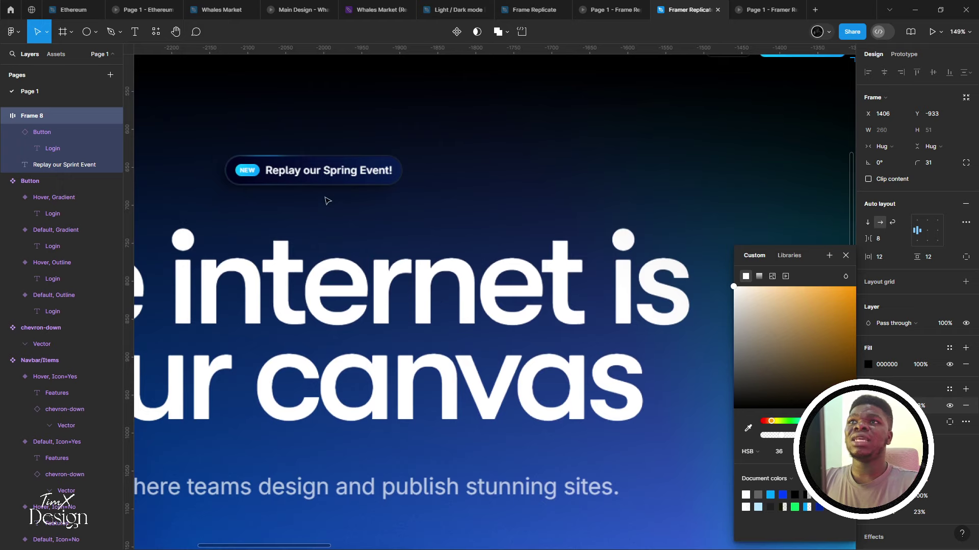
{"action": "scroll", "coordinate": [712, 155], "scroll_direction": "down", "scroll_amount": 3}
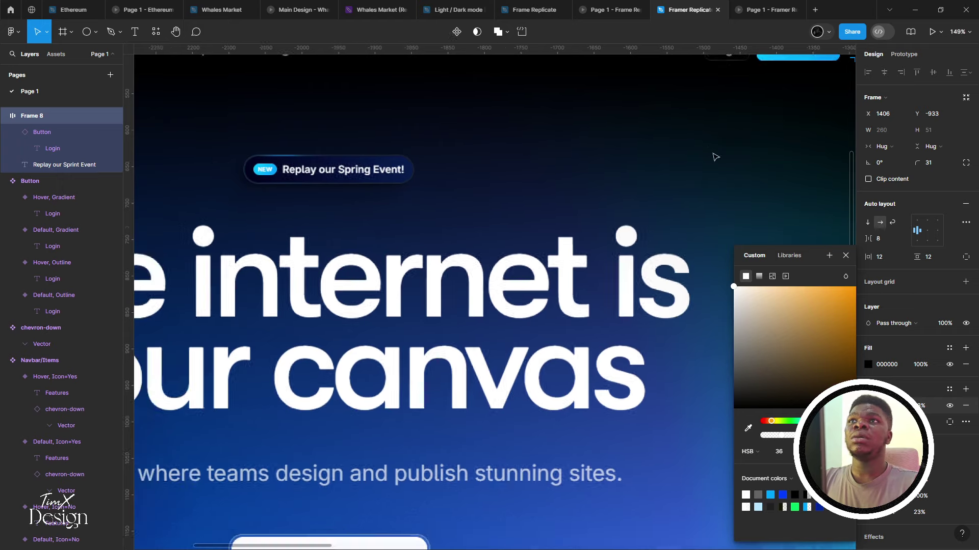
{"action": "left_click_drag", "start_coordinate": [712, 156], "coordinate": [243, 313]}
{"action": "left_click_drag", "start_coordinate": [795, 76], "coordinate": [347, 269]}
{"action": "scroll", "coordinate": [485, 247], "scroll_direction": "up", "scroll_amount": 5}
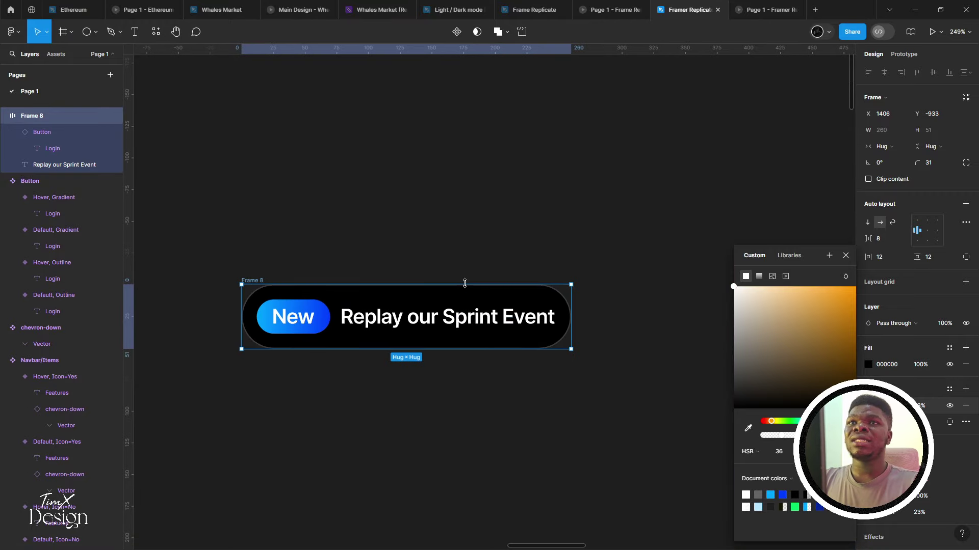
{"action": "scroll", "coordinate": [579, 255], "scroll_direction": "left", "scroll_amount": 2}
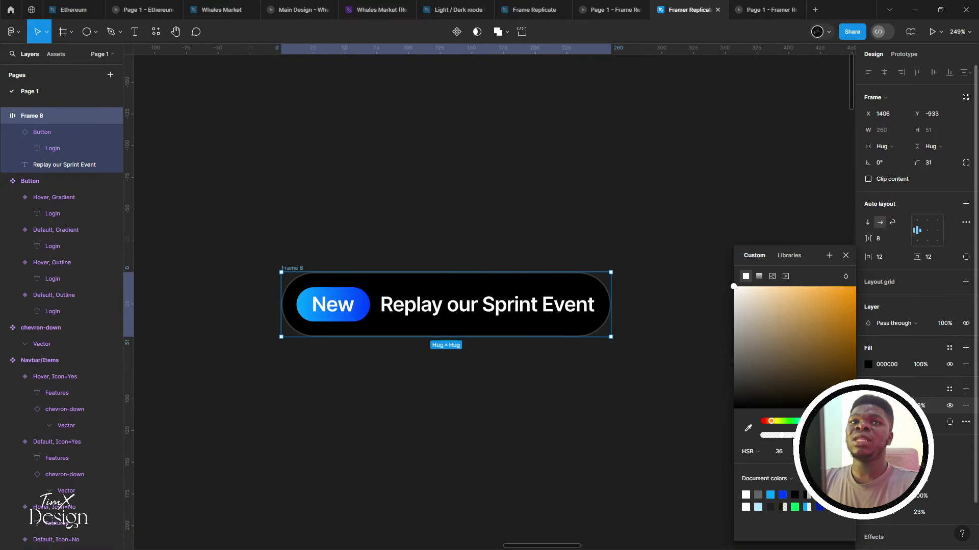
Thicken the badge frame's stroke slightly and set its opacity to 24%
{"action": "left_click_drag", "start_coordinate": [782, 435], "coordinate": [786, 435]}
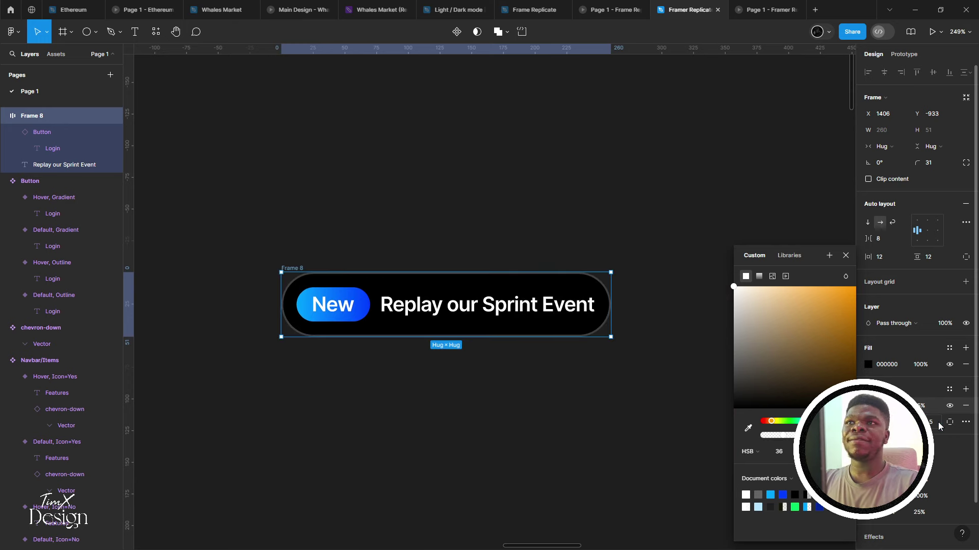
{"action": "left_click_drag", "start_coordinate": [782, 438], "coordinate": [784, 439]}
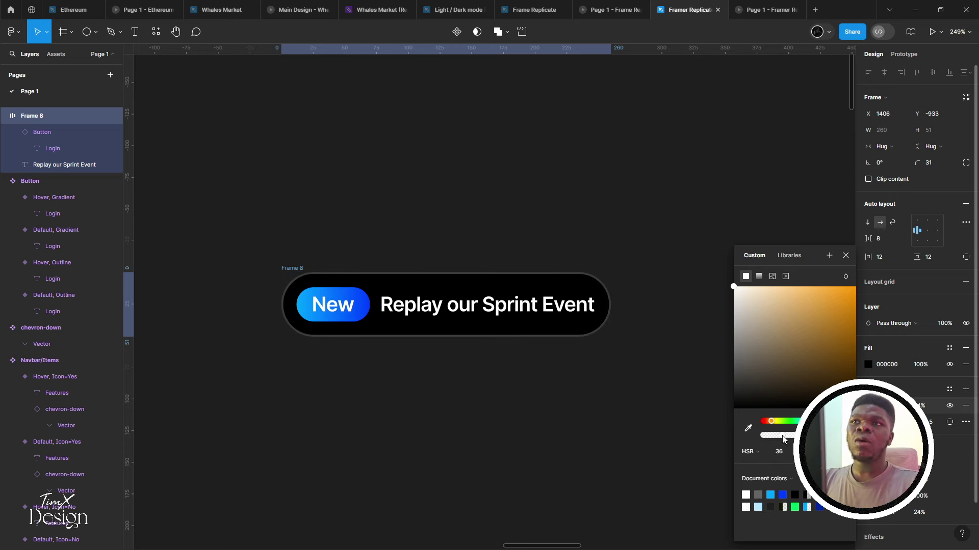
{"action": "scroll", "coordinate": [504, 297], "scroll_direction": "down", "scroll_amount": 3}
{"action": "scroll", "coordinate": [502, 306], "scroll_direction": "down", "scroll_amount": 5}
{"action": "scroll", "coordinate": [340, 358], "scroll_direction": "down", "scroll_amount": 5}
{"action": "scroll", "coordinate": [338, 358], "scroll_direction": "up", "scroll_amount": 2}
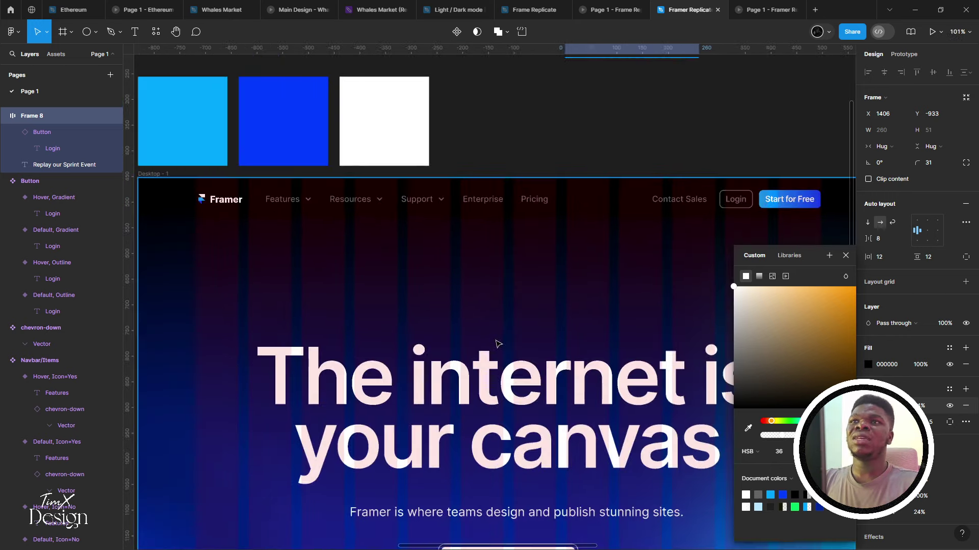
{"action": "scroll", "coordinate": [454, 334], "scroll_direction": "up", "scroll_amount": 2}
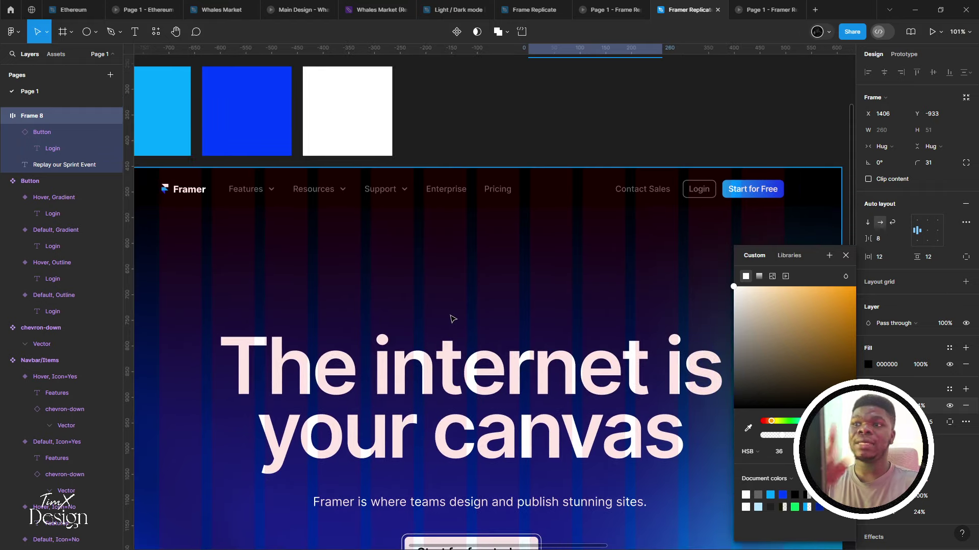
{"action": "scroll", "coordinate": [458, 326], "scroll_direction": "down", "scroll_amount": 3, "text": "ctrl"}
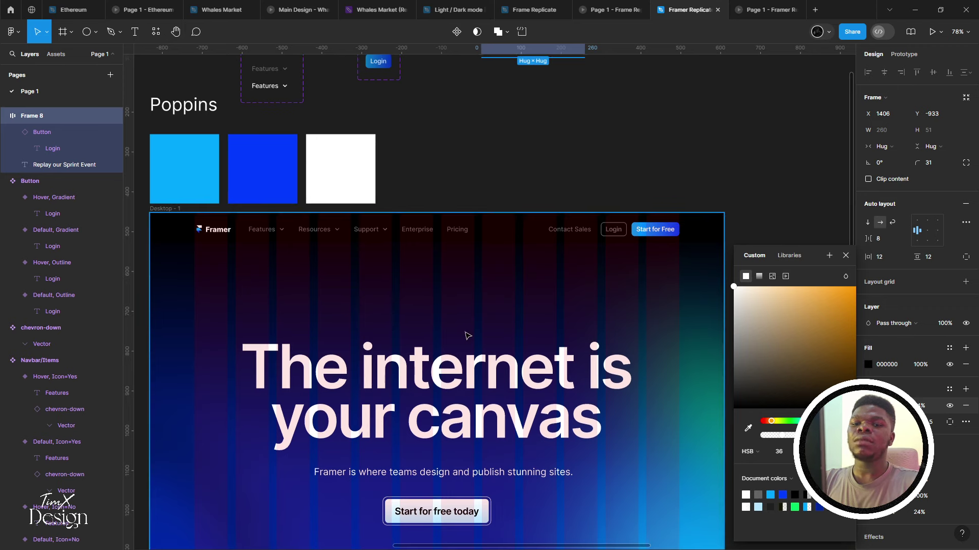
{"action": "left_click", "coordinate": [846, 256]}
Try a horizontal padding of 16 on the badge frame, then undo it
{"action": "scroll", "coordinate": [454, 218], "scroll_direction": "up", "scroll_amount": 3, "text": "ctrl"}
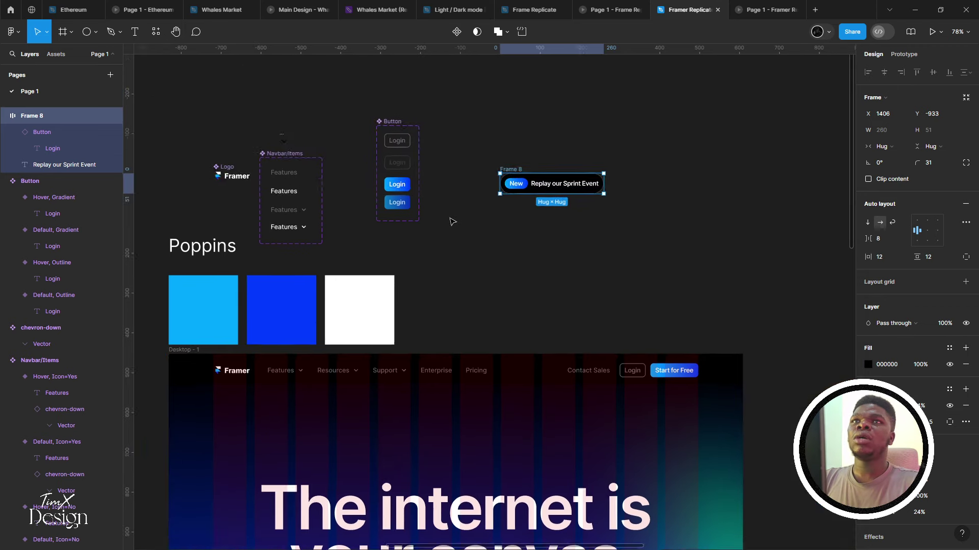
{"action": "scroll", "coordinate": [485, 219], "scroll_direction": "up", "scroll_amount": 3, "text": "ctrl"}
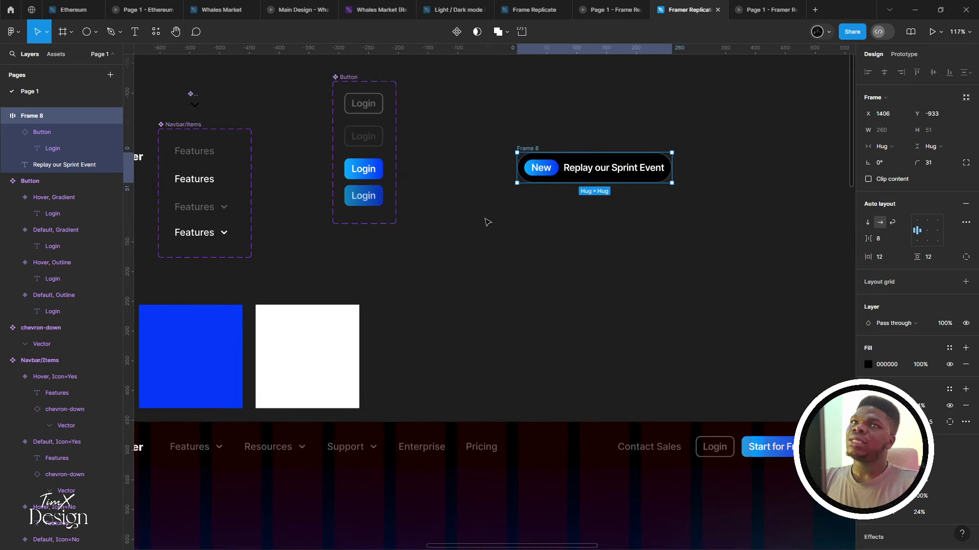
{"action": "left_click", "coordinate": [481, 144]}
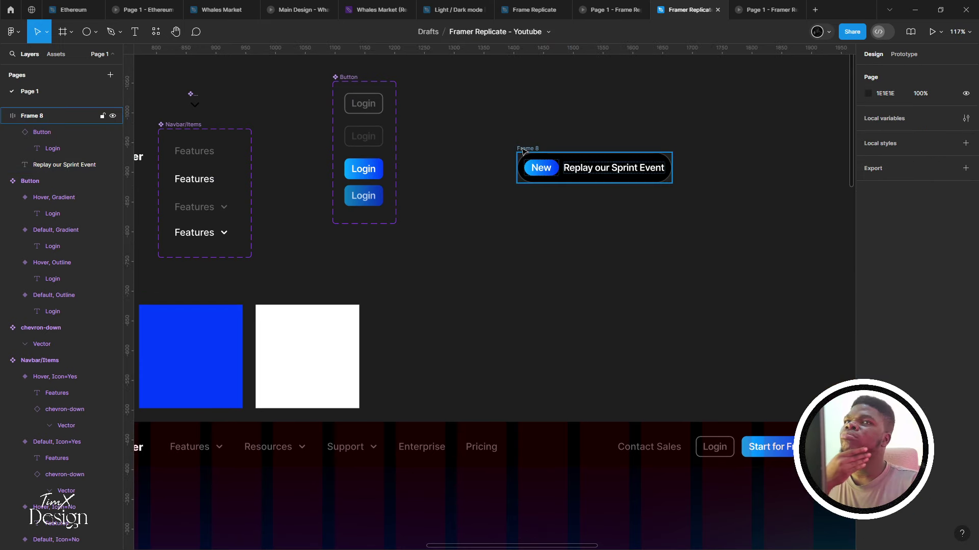
{"action": "left_click", "coordinate": [522, 149]}
{"action": "scroll", "coordinate": [541, 229], "scroll_direction": "up", "scroll_amount": 5, "text": "ctrl"}
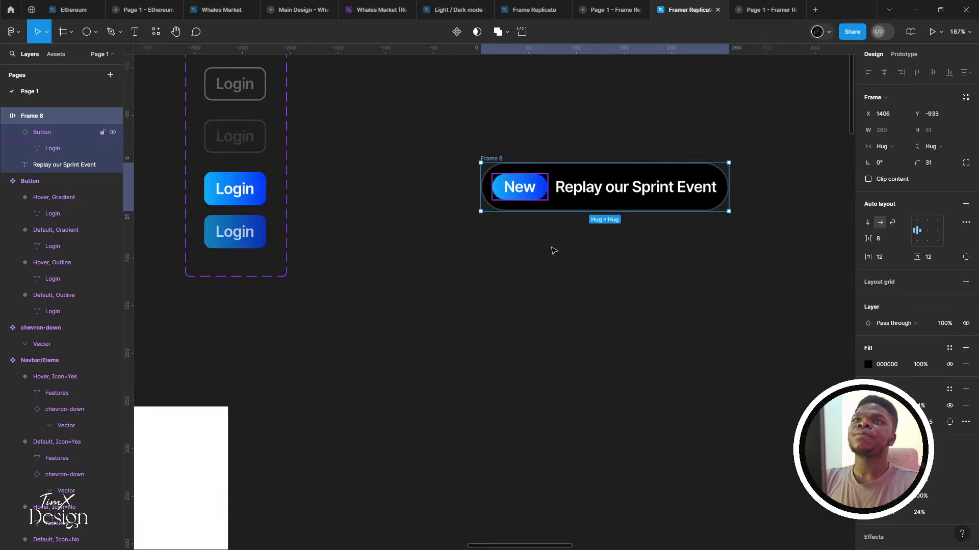
{"action": "left_click_drag", "start_coordinate": [530, 224], "coordinate": [430, 298]}
{"action": "scroll", "coordinate": [478, 255], "scroll_direction": "up", "scroll_amount": 1, "text": "ctrl"}
{"action": "scroll", "coordinate": [431, 298], "scroll_direction": "down", "scroll_amount": 1, "text": "ctrl"}
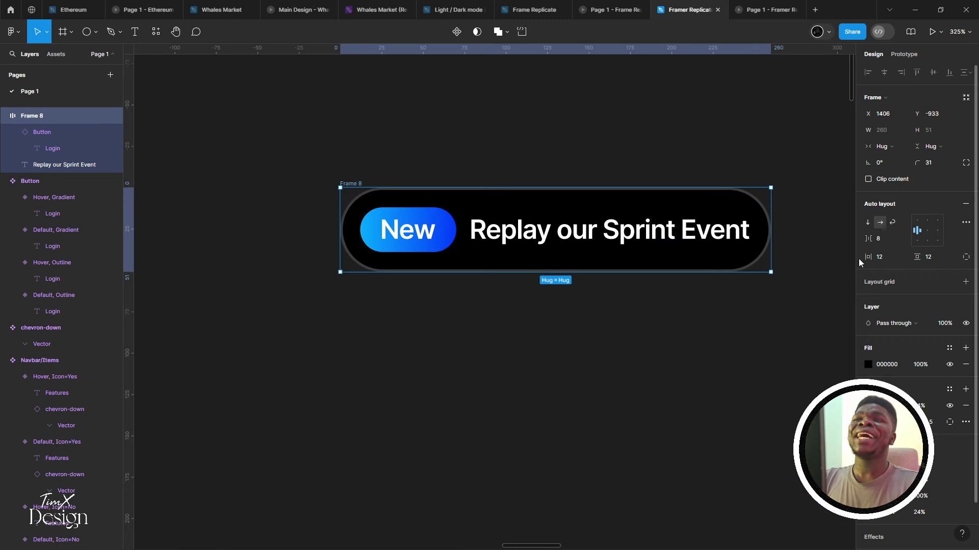
{"action": "mouse_move", "coordinate": [864, 259]}
{"action": "left_mouse_down"}
{"action": "mouse_move", "coordinate": [902, 255]}
{"action": "mouse_move", "coordinate": [867, 258]}
{"action": "left_mouse_up"}
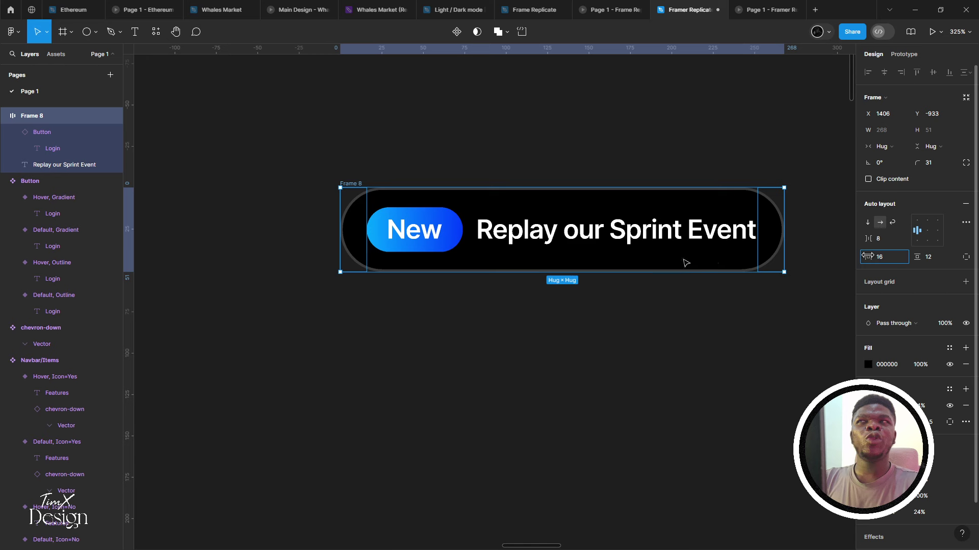
{"action": "key", "text": "ctrl+z"}
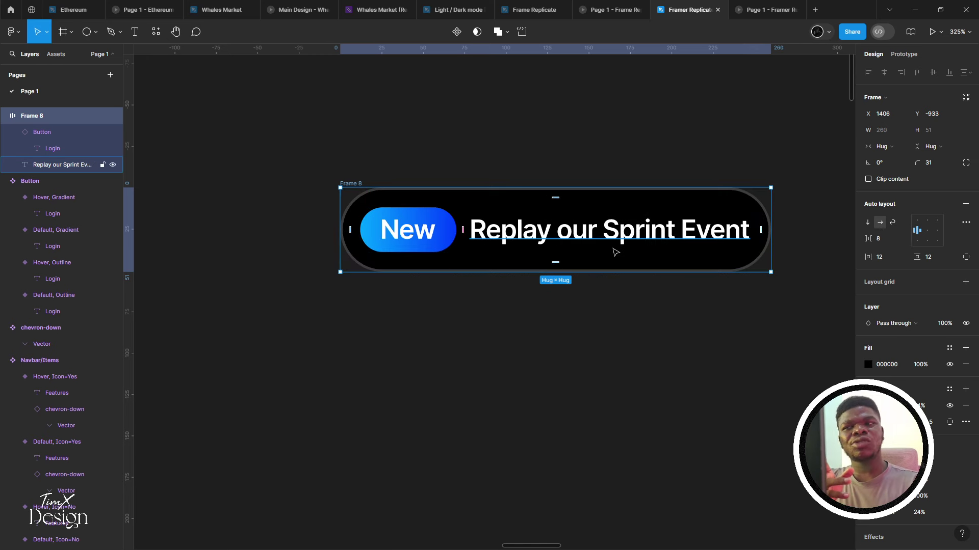
{"action": "left_click", "coordinate": [94, 36]}
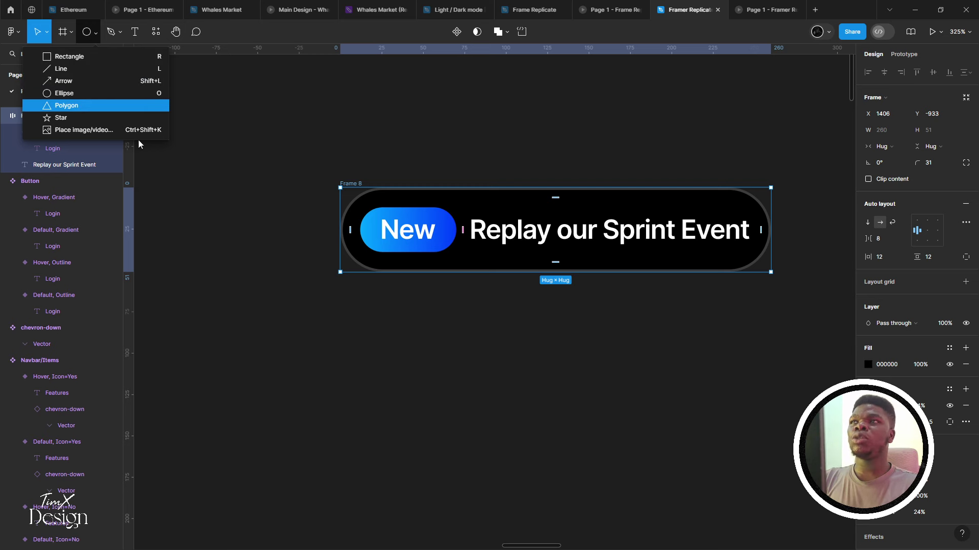
{"action": "left_click", "coordinate": [97, 105]}
{"action": "left_click_drag", "start_coordinate": [378, 332], "coordinate": [453, 415]}
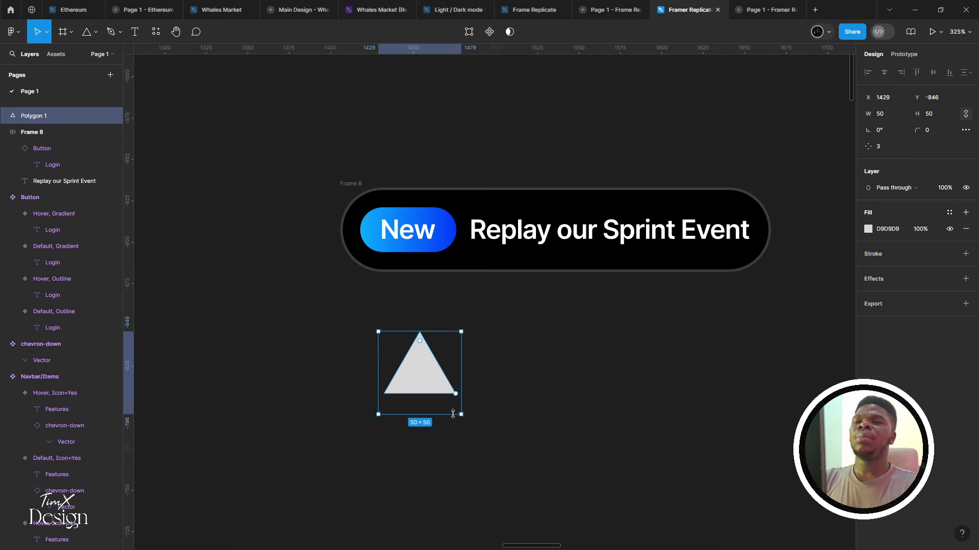
{"action": "key", "text": "ctrl+z"}
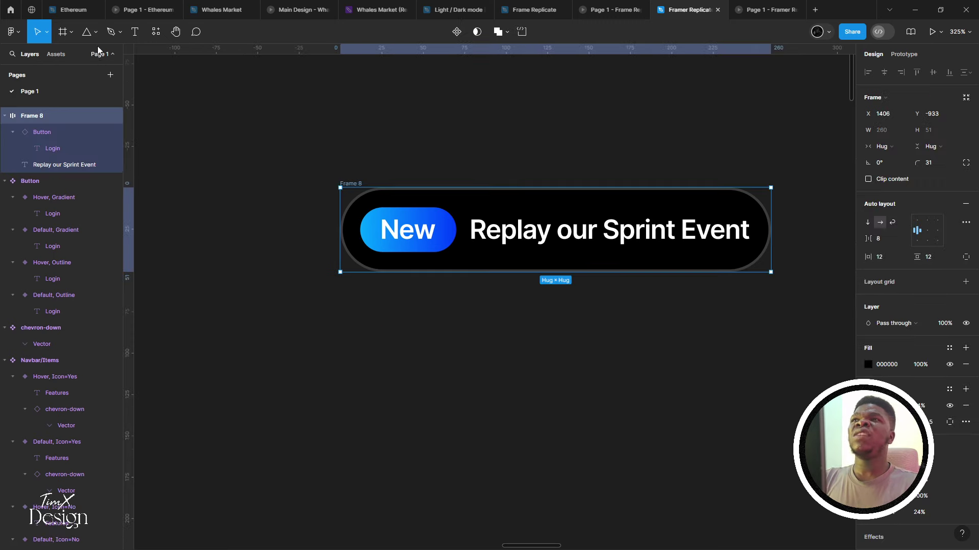
Draw a flat ellipse about 87 × 12 just below the New button, outside the badge frame
{"action": "left_click", "coordinate": [95, 32]}
{"action": "left_click", "coordinate": [86, 96]}
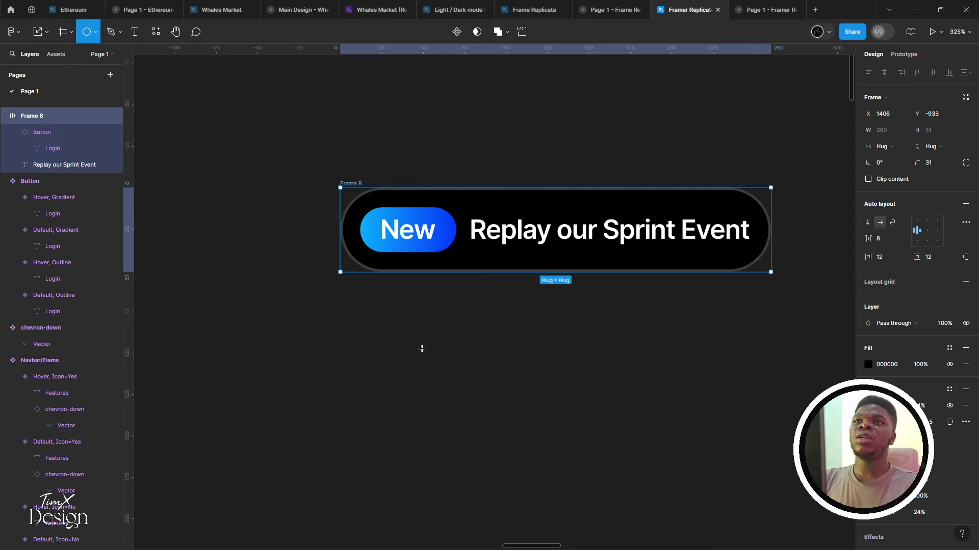
{"action": "mouse_move", "coordinate": [421, 348]}
{"action": "left_mouse_down"}
{"action": "mouse_move", "coordinate": [561, 351]}
{"action": "mouse_move", "coordinate": [567, 368]}
{"action": "mouse_move", "coordinate": [461, 310]}
{"action": "mouse_move", "coordinate": [432, 277]}
{"action": "left_mouse_up"}
{"action": "scroll", "coordinate": [509, 357], "scroll_direction": "up", "scroll_amount": 2}
{"action": "scroll", "coordinate": [535, 321], "scroll_direction": "down", "scroll_amount": 10}
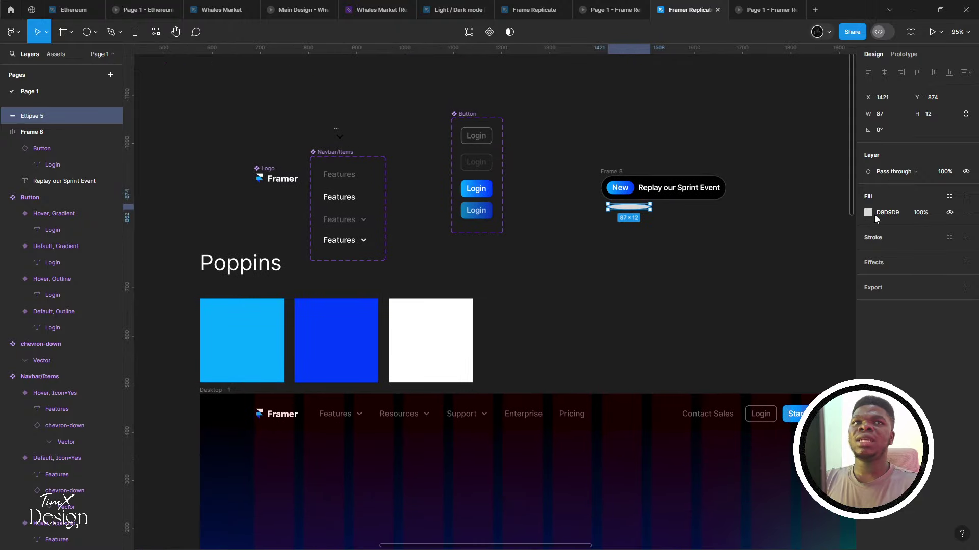
Fill the flat ellipse with the light blue sampled from the first color swatch above the desktop frame
{"action": "left_click", "coordinate": [869, 213]}
{"action": "left_click", "coordinate": [748, 388]}
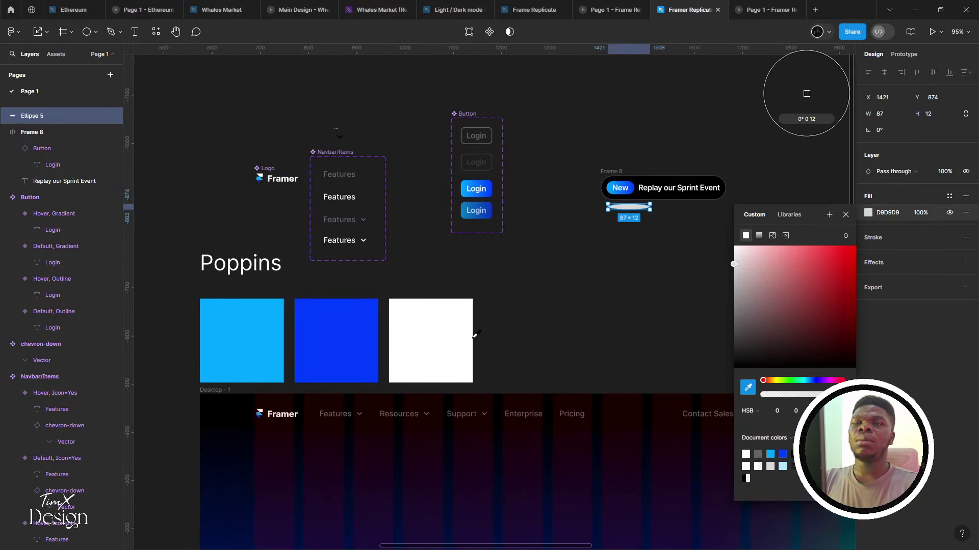
{"action": "scroll", "coordinate": [475, 335], "scroll_direction": "down", "scroll_amount": 3}
{"action": "scroll", "coordinate": [569, 315], "scroll_direction": "left", "scroll_amount": 5}
{"action": "scroll", "coordinate": [569, 315], "scroll_direction": "right", "scroll_amount": 8}
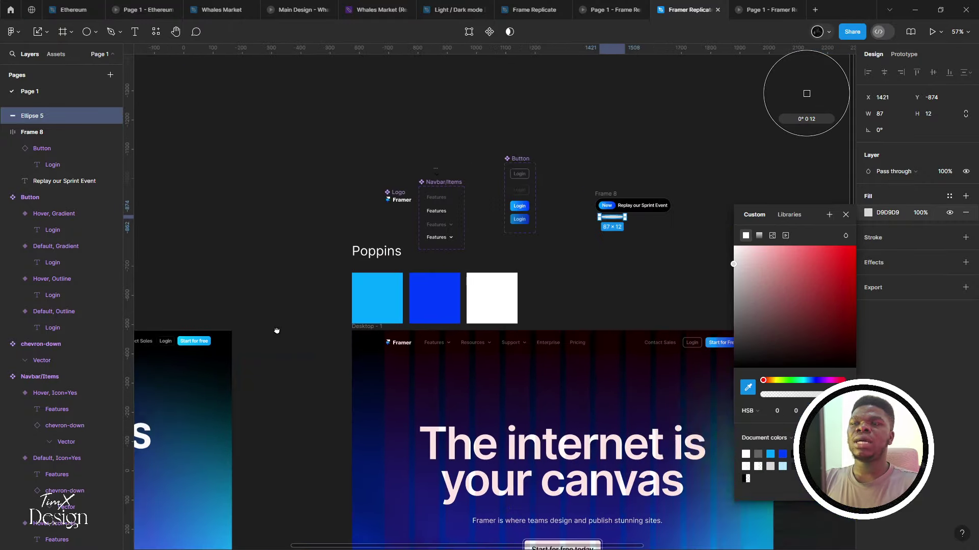
{"action": "scroll", "coordinate": [341, 306], "scroll_direction": "up", "scroll_amount": 4}
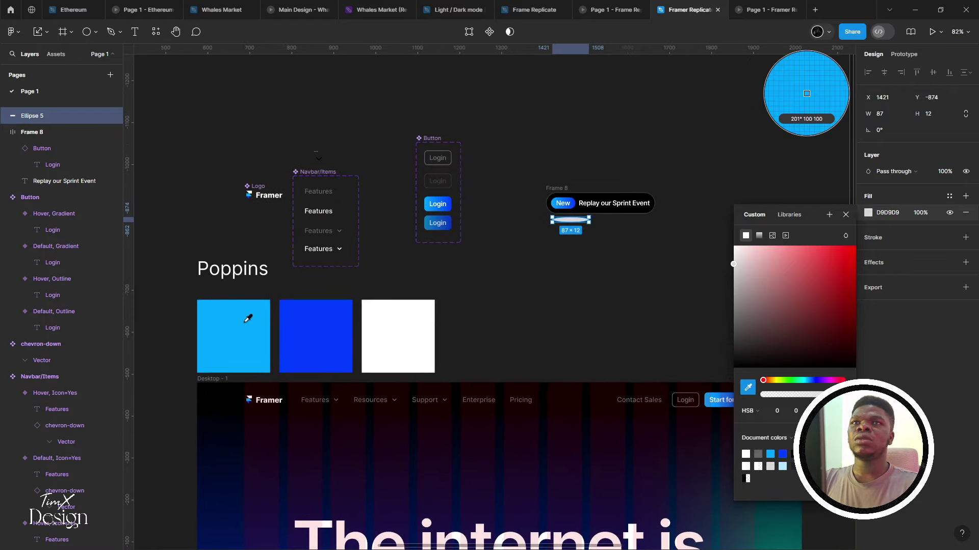
{"action": "left_click", "coordinate": [245, 321]}
Change the ellipse's fill to a vertical linear gradient running from near-white F4FBFF at the top to light blue 00A6FF at the bottom
{"action": "left_click", "coordinate": [758, 235]}
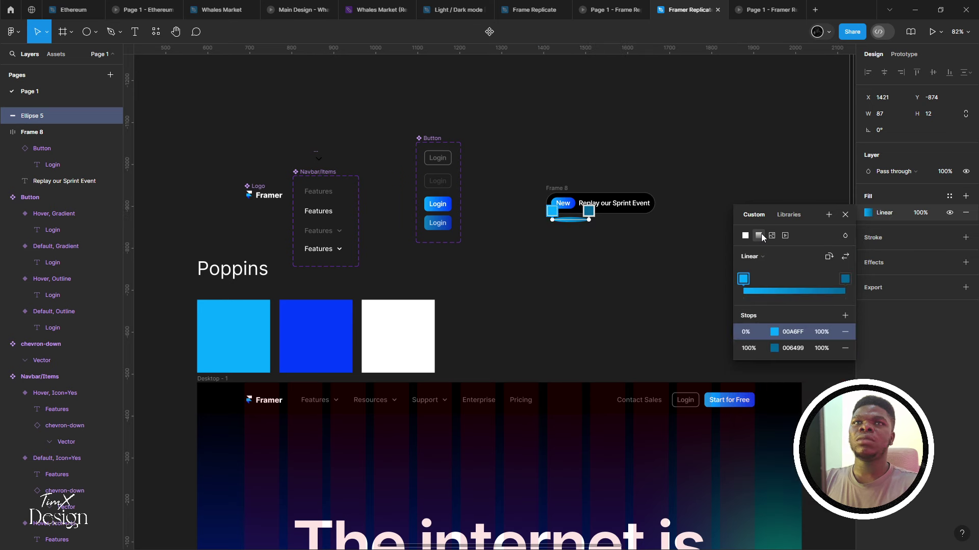
{"action": "left_click", "coordinate": [844, 279]}
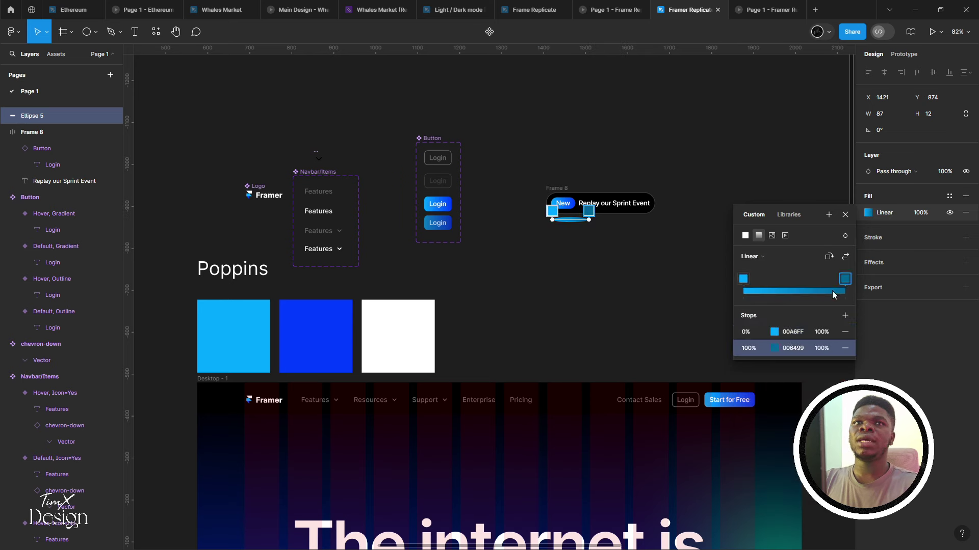
{"action": "left_click", "coordinate": [774, 350]}
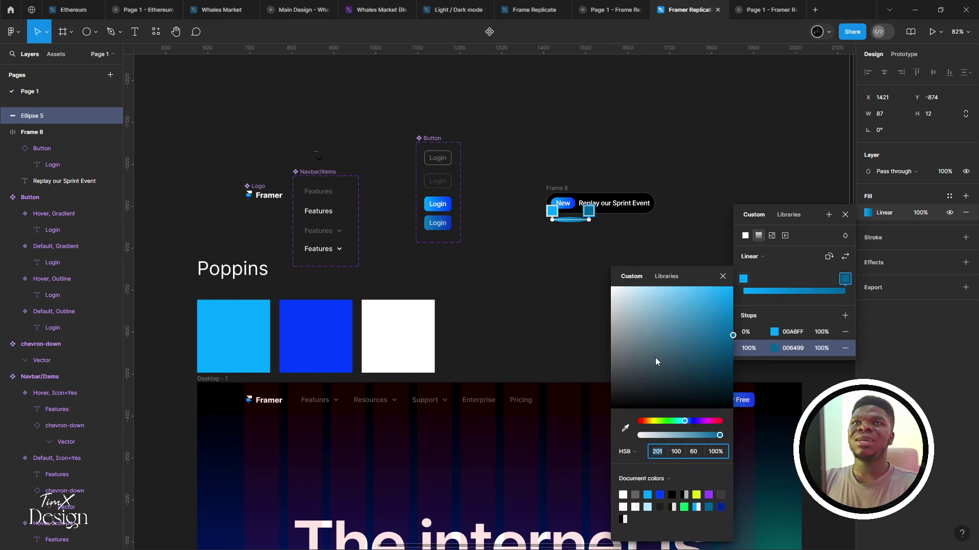
{"action": "left_click_drag", "start_coordinate": [643, 346], "coordinate": [616, 257]}
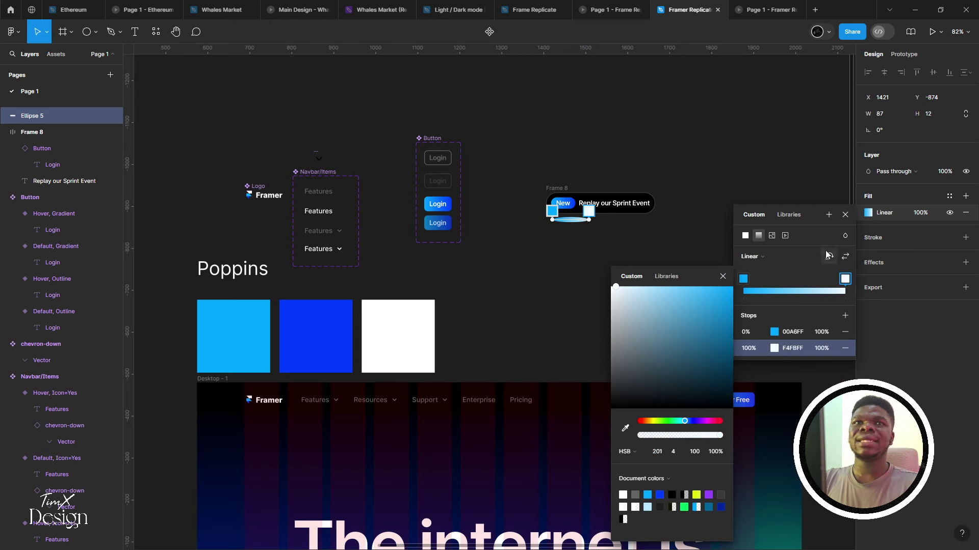
{"action": "left_click", "coordinate": [847, 257]}
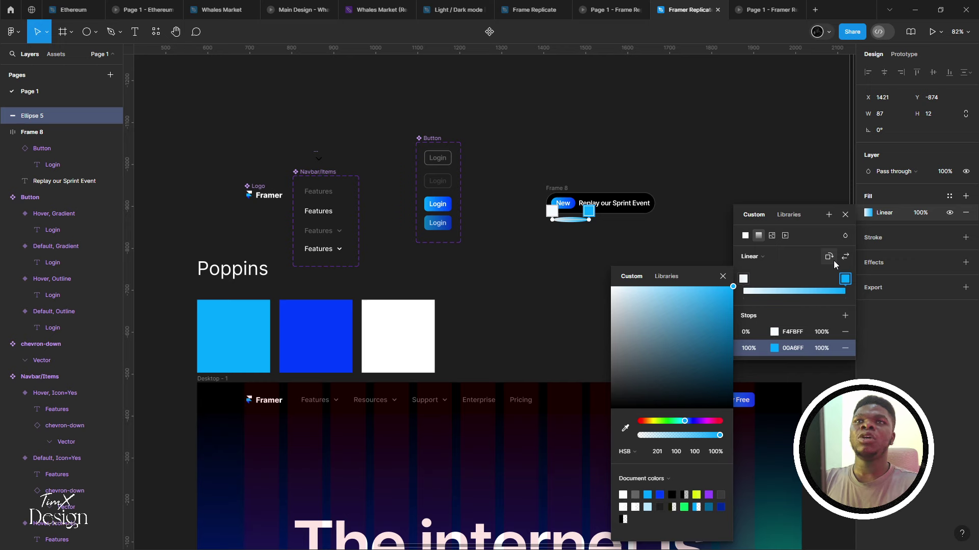
{"action": "key", "text": "shift+2"}
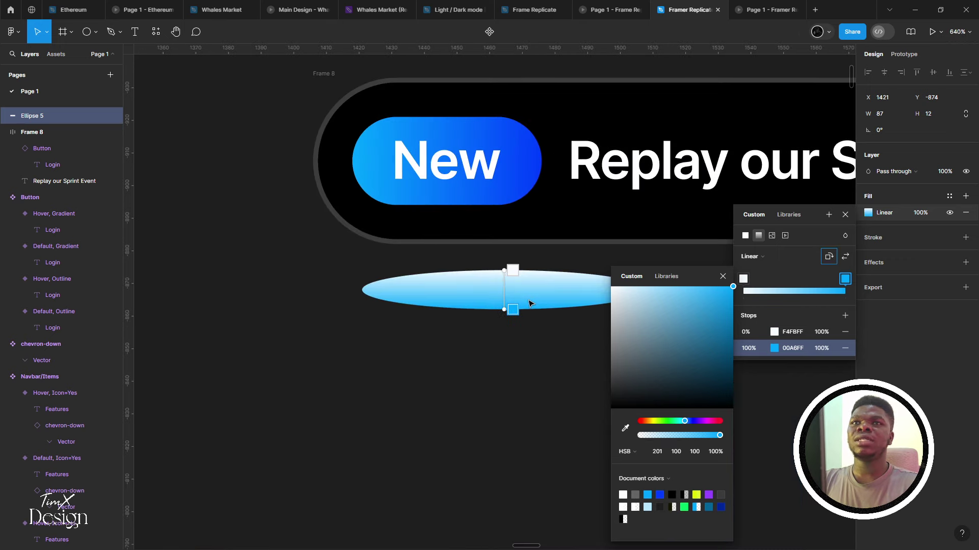
Add a layer blur effect to the gradient ellipse and set its blur to 10
{"action": "left_click", "coordinate": [847, 214]}
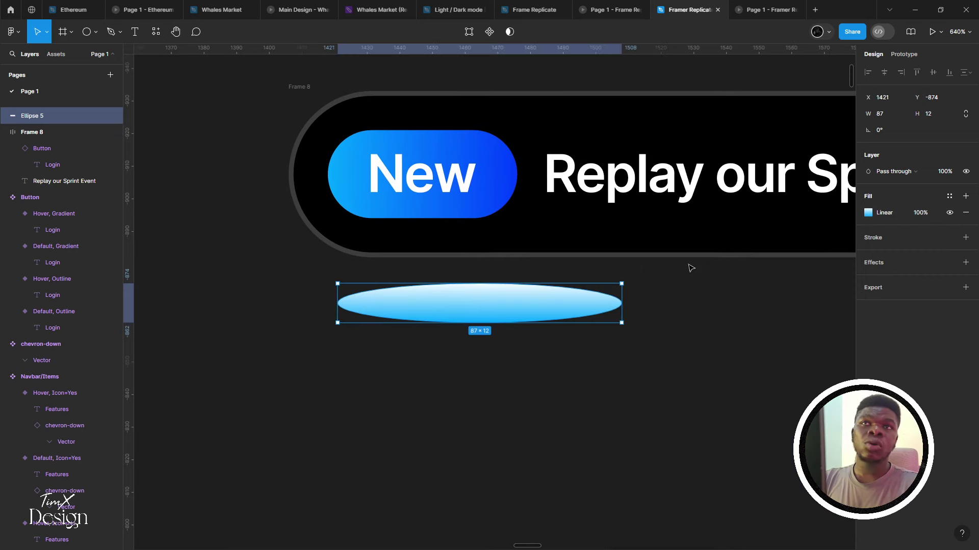
{"action": "left_click", "coordinate": [868, 213]}
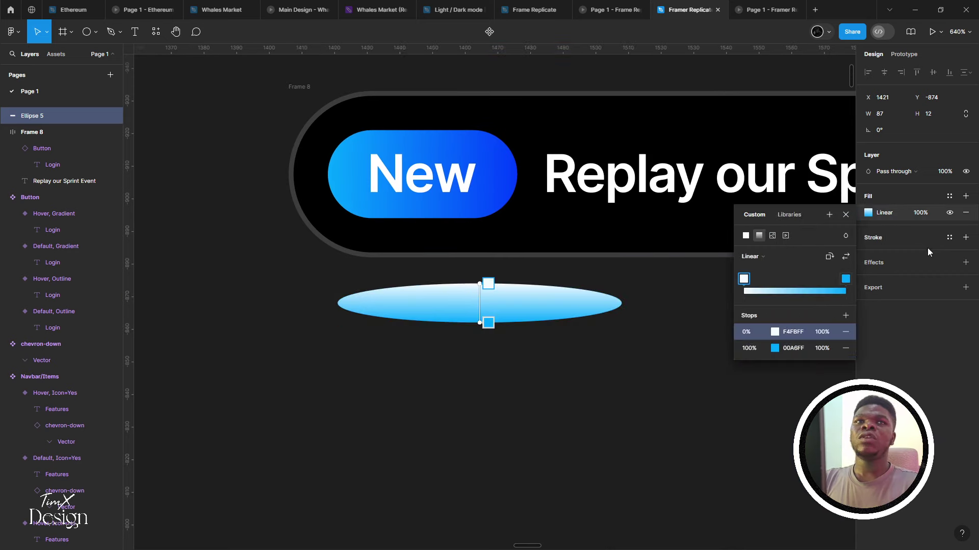
{"action": "left_click", "coordinate": [963, 263]}
{"action": "left_click", "coordinate": [894, 279]}
{"action": "left_click", "coordinate": [893, 299]}
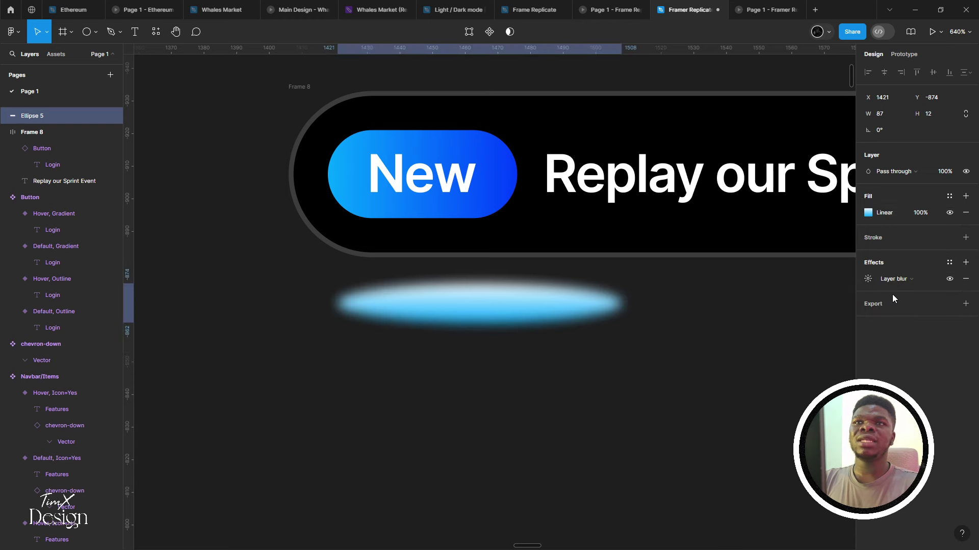
{"action": "scroll", "coordinate": [765, 306], "scroll_direction": "right", "scroll_amount": 1}
{"action": "left_click", "coordinate": [866, 278]}
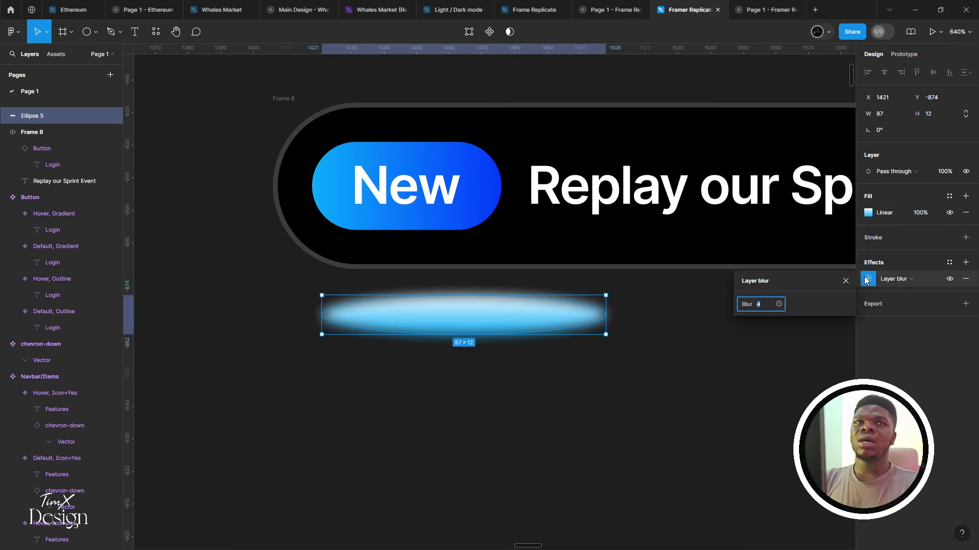
{"action": "key", "text": "Up"}
{"action": "key", "text": "Up"}
{"action": "key", "text": "Up"}
{"action": "key", "text": "Up"}
{"action": "key", "text": "Up"}
{"action": "key", "text": "Up"}
{"action": "key", "text": "Up"}
{"action": "key", "text": "Up"}
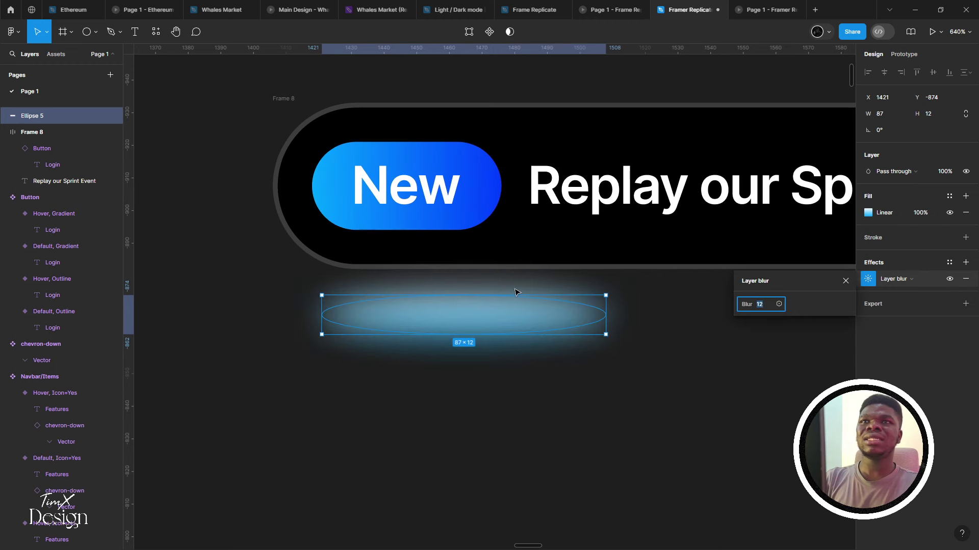
{"action": "key", "text": "Down"}
{"action": "key", "text": "Down"}
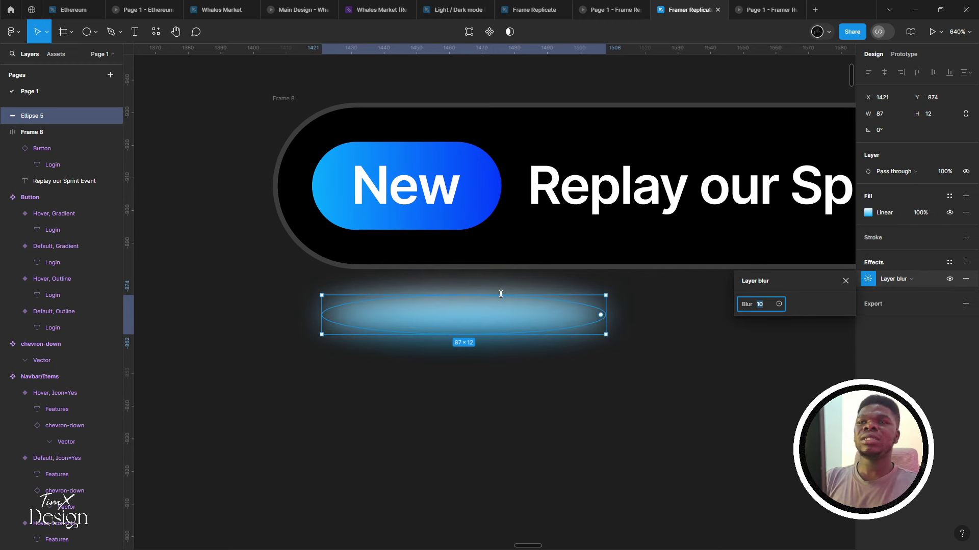
Reduce the blurred ellipse's height to 8 and copy its properties
{"action": "left_click_drag", "start_coordinate": [501, 294], "coordinate": [504, 301]}
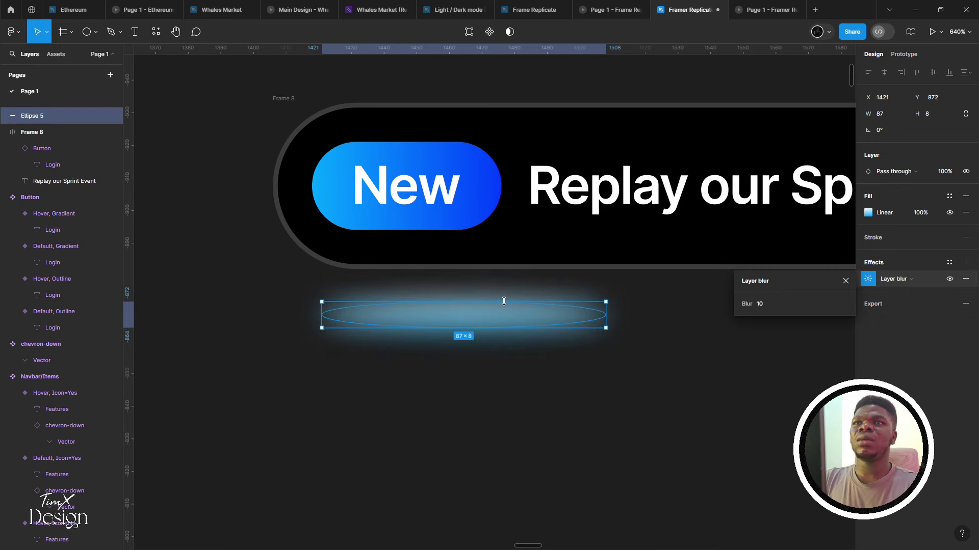
{"action": "left_click", "coordinate": [526, 286]}
{"action": "scroll", "coordinate": [527, 280], "scroll_direction": "down", "scroll_amount": 5}
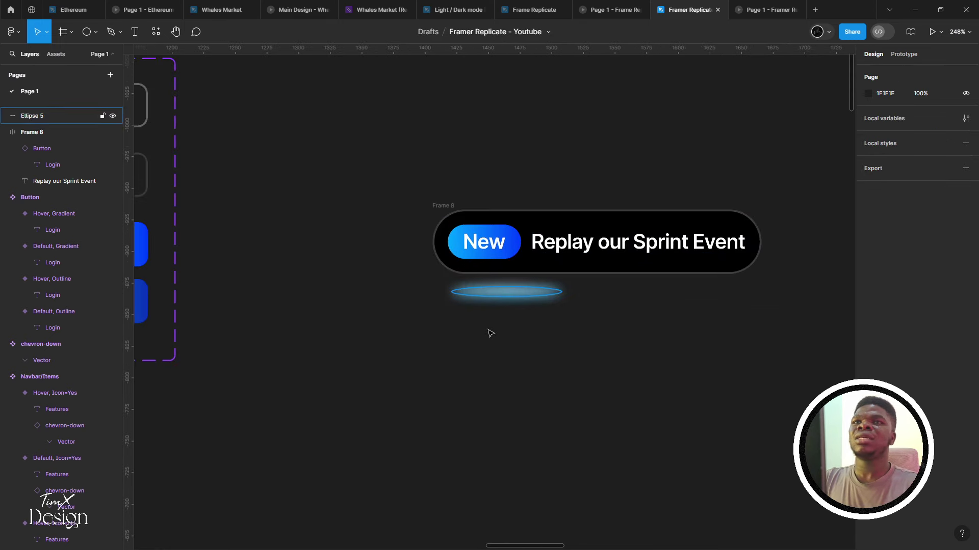
{"action": "scroll", "coordinate": [494, 311], "scroll_direction": "up", "scroll_amount": 8}
{"action": "left_click", "coordinate": [375, 301]}
{"action": "scroll", "coordinate": [375, 301], "scroll_direction": "down", "scroll_amount": 2}
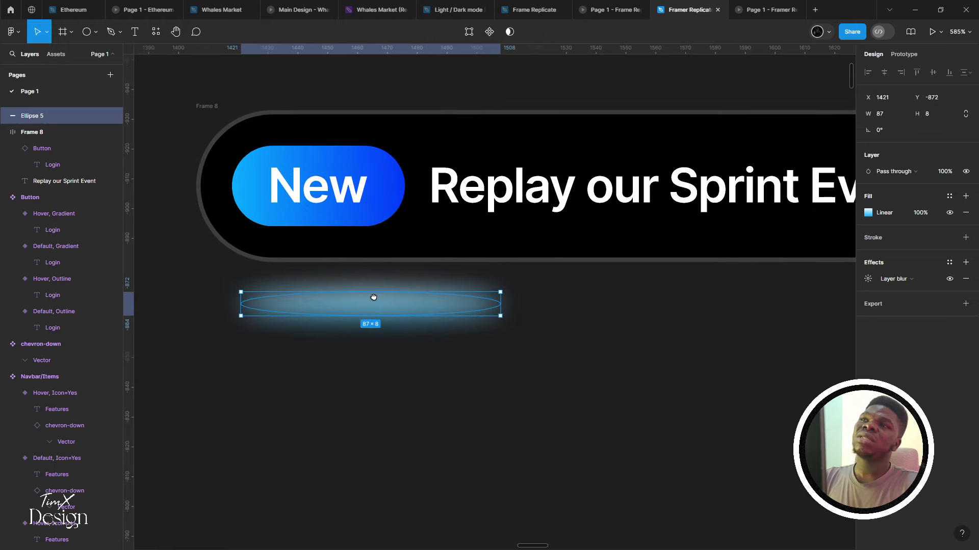
{"action": "right_click", "coordinate": [369, 305]}
{"action": "mouse_move", "coordinate": [413, 308]}
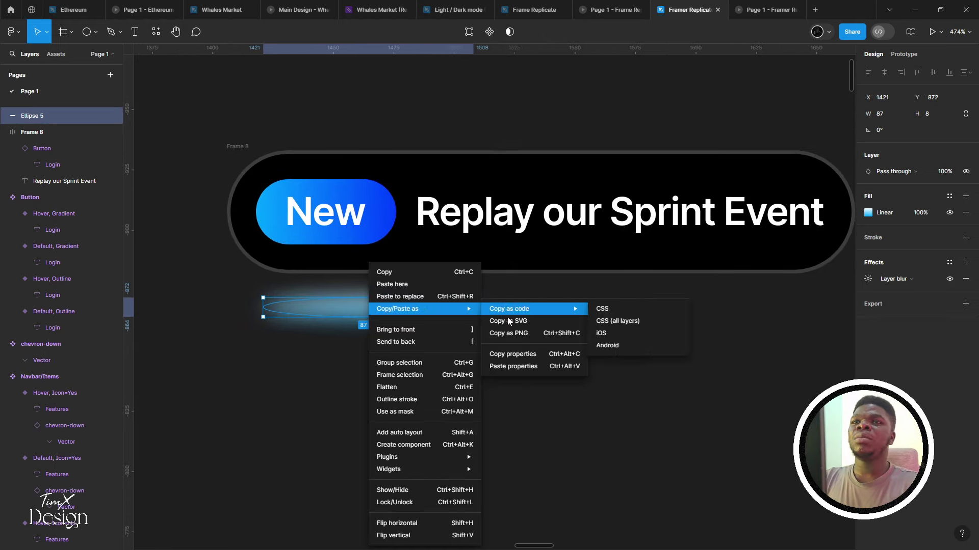
{"action": "left_click", "coordinate": [514, 354]}
Draw a polygon about 51 × 51 below the badge frame and set its point count to 4
{"action": "left_click", "coordinate": [95, 32]}
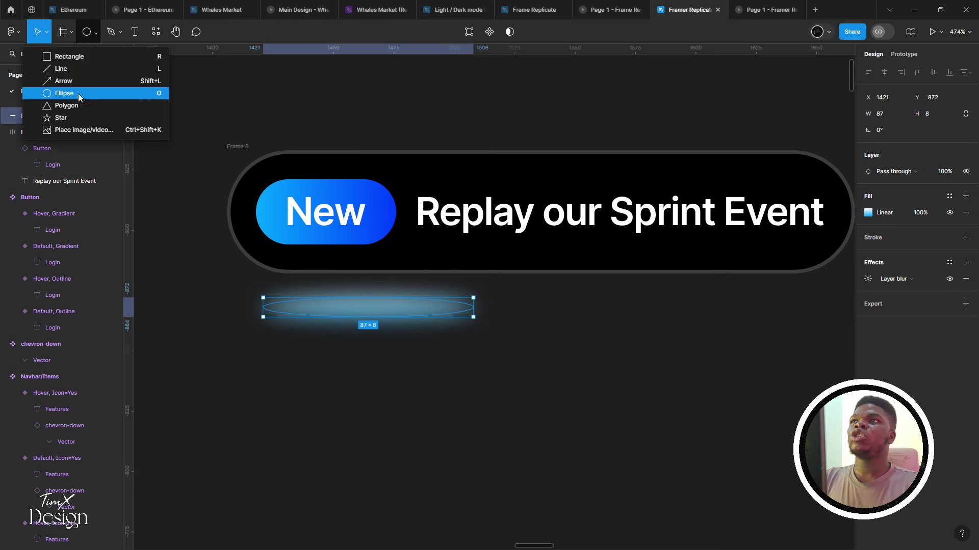
{"action": "left_click", "coordinate": [88, 103]}
{"action": "scroll", "coordinate": [326, 214], "scroll_direction": "right", "scroll_amount": 3}
{"action": "scroll", "coordinate": [326, 214], "scroll_direction": "down", "scroll_amount": 1}
{"action": "mouse_move", "coordinate": [394, 259]}
{"action": "left_mouse_down"}
{"action": "mouse_move", "coordinate": [497, 377]}
{"action": "mouse_move", "coordinate": [517, 382]}
{"action": "left_mouse_up"}
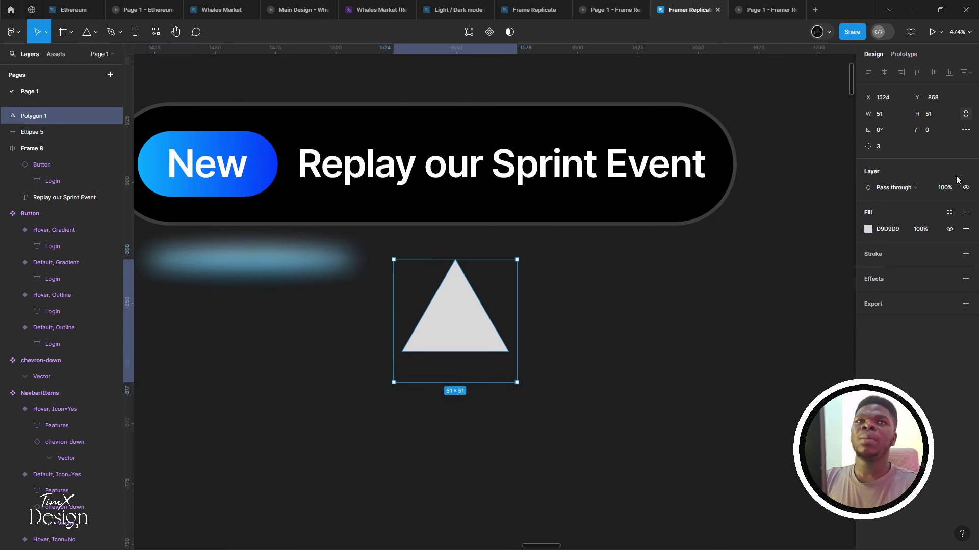
{"action": "left_click", "coordinate": [885, 149]}
{"action": "type", "text": "4"}
{"action": "key", "text": "Return"}
Stretch the four-point polygon into a flat diamond about 159 × 19 and place it below the badge frame
{"action": "left_click_drag", "start_coordinate": [516, 347], "coordinate": [648, 319]}
{"action": "scroll", "coordinate": [583, 319], "scroll_direction": "down", "scroll_amount": 1}
{"action": "left_click_drag", "start_coordinate": [520, 283], "coordinate": [536, 387]}
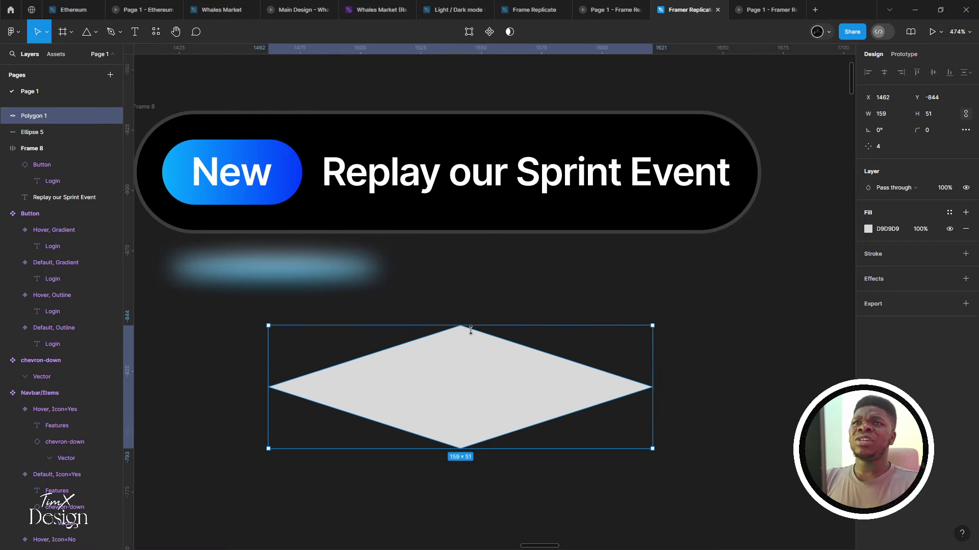
{"action": "left_click_drag", "start_coordinate": [466, 342], "coordinate": [502, 343]}
Edit the diamond's vector points and bend its top point into a smooth curve with the Bend tool
{"action": "double_click", "coordinate": [499, 340]}
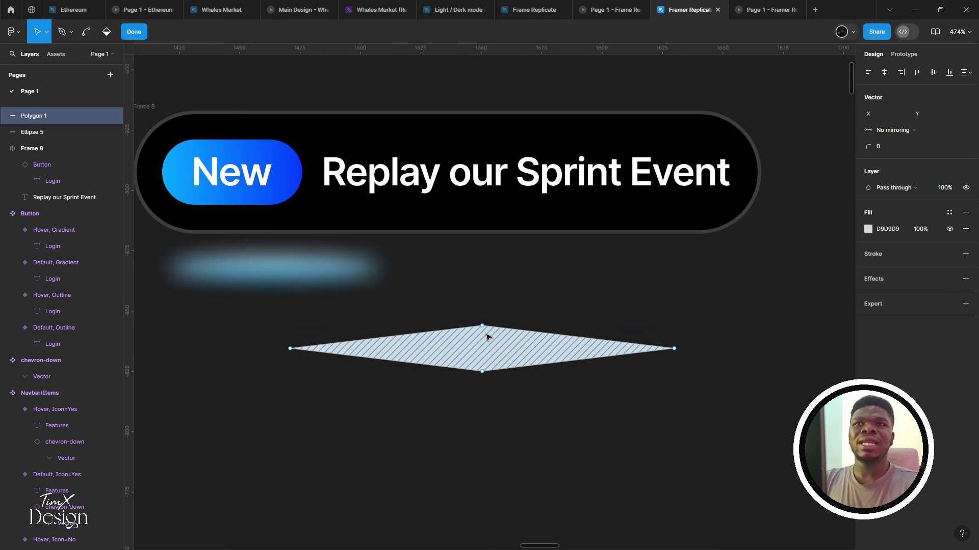
{"action": "key", "text": "ctrl"}
{"action": "key", "text": "Escape"}
{"action": "double_click", "coordinate": [483, 340]}
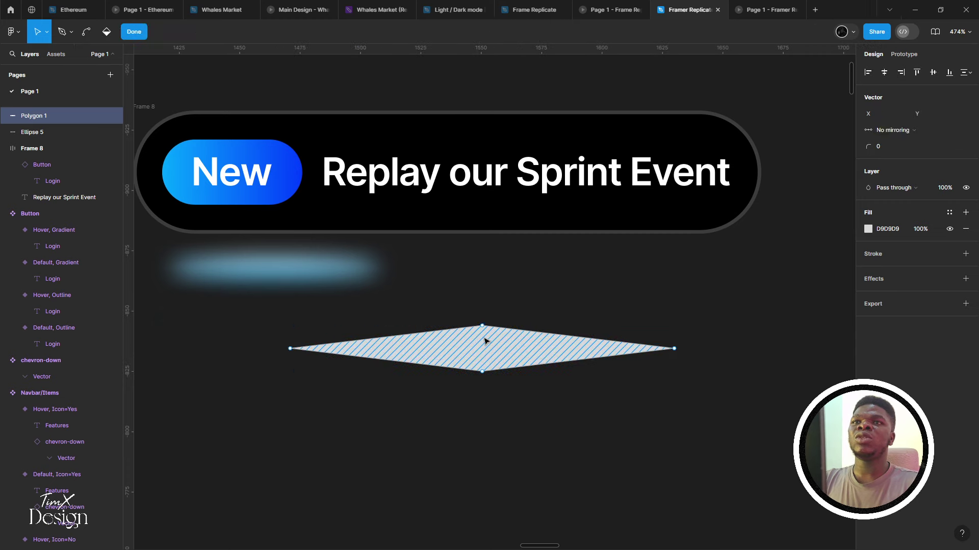
{"action": "scroll", "coordinate": [482, 334], "scroll_direction": "up", "scroll_amount": 3}
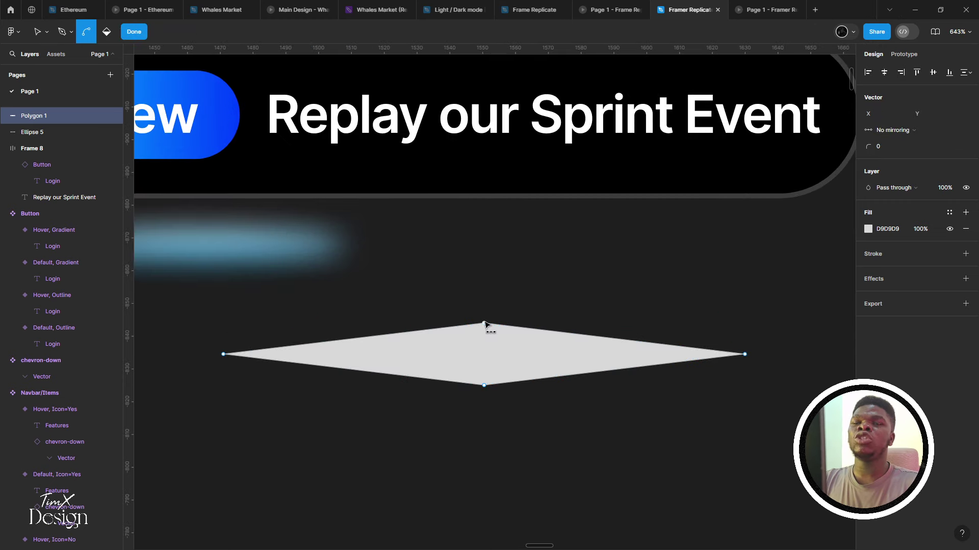
{"action": "left_click", "coordinate": [484, 322], "text": "ctrl"}
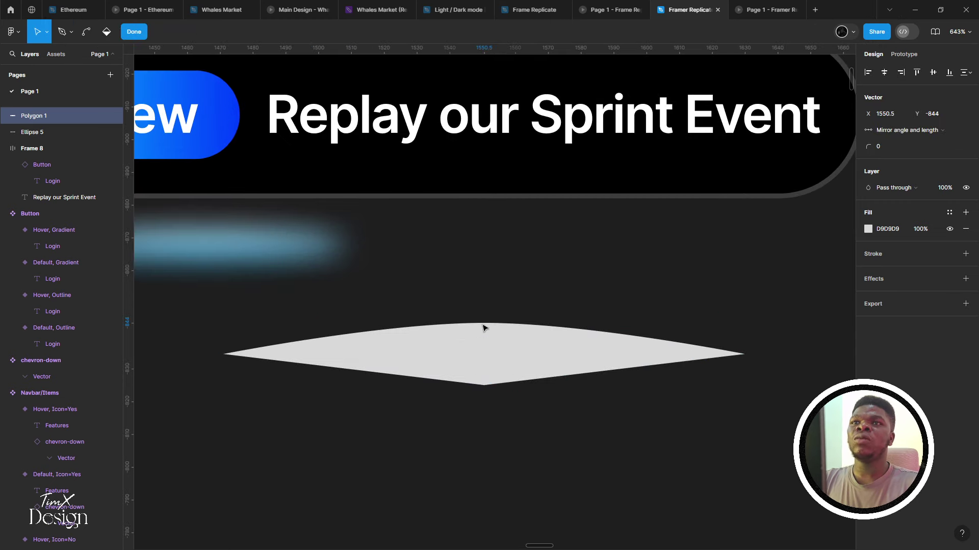
{"action": "key", "text": "ctrl"}
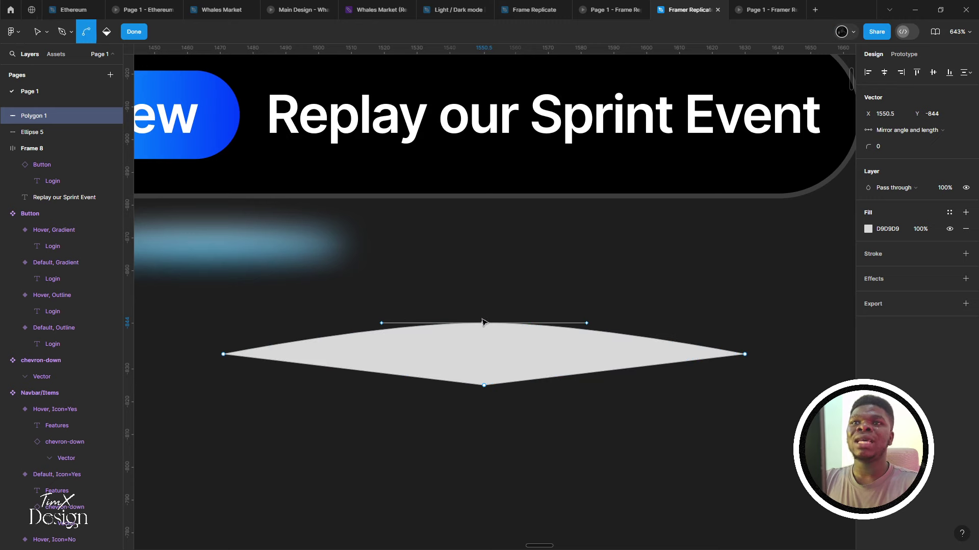
{"action": "left_click", "coordinate": [483, 324]}
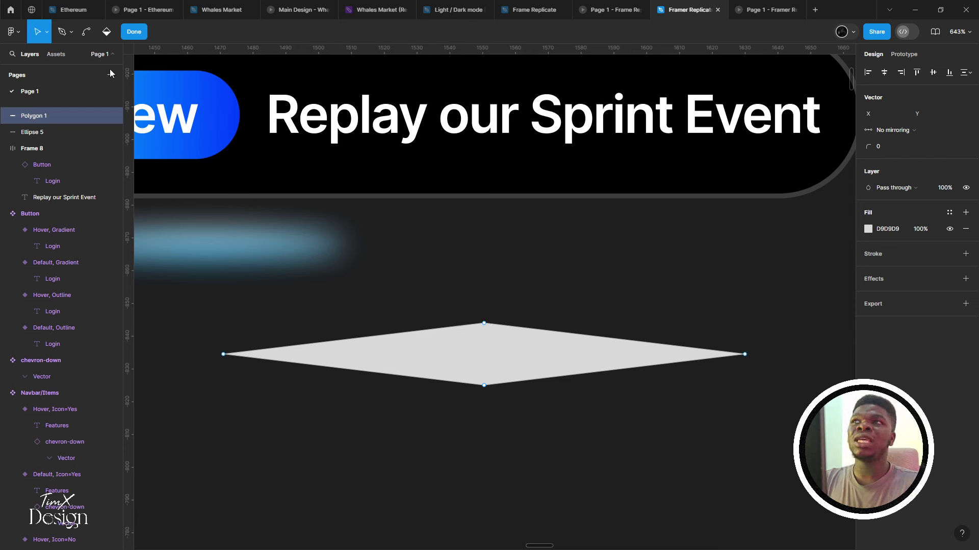
{"action": "left_click", "coordinate": [87, 33]}
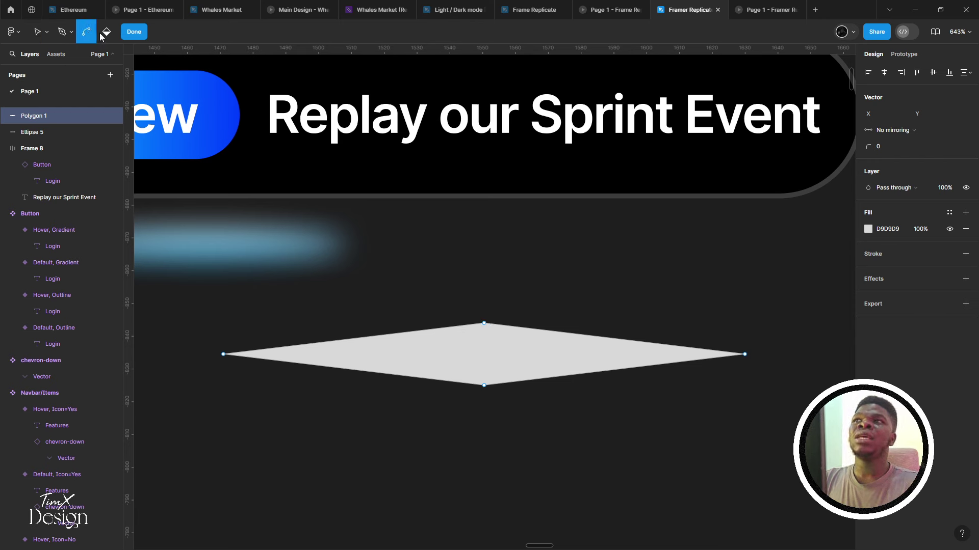
{"action": "left_click", "coordinate": [483, 324]}
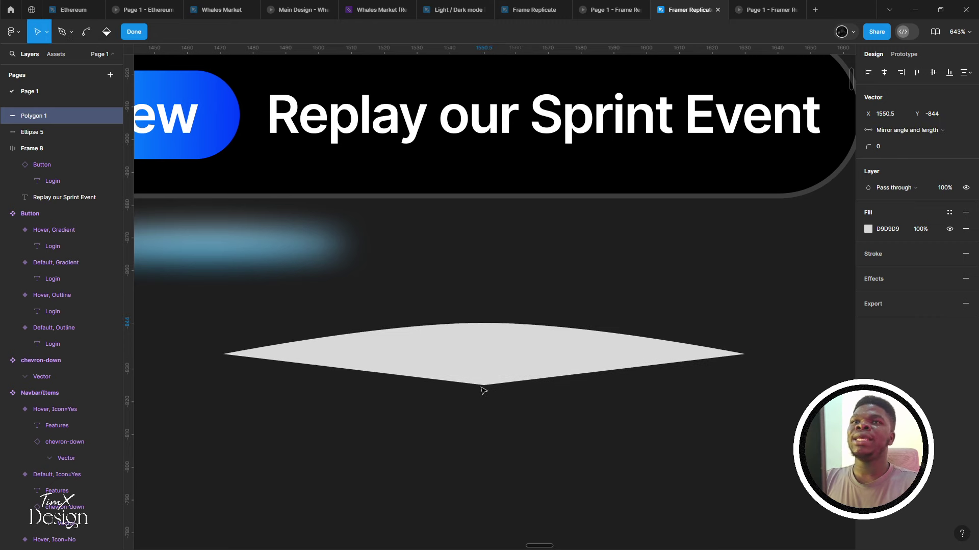
Bend the diamond's bottom point into a matching smooth curve and finish editing the shape
{"action": "left_click", "coordinate": [484, 386]}
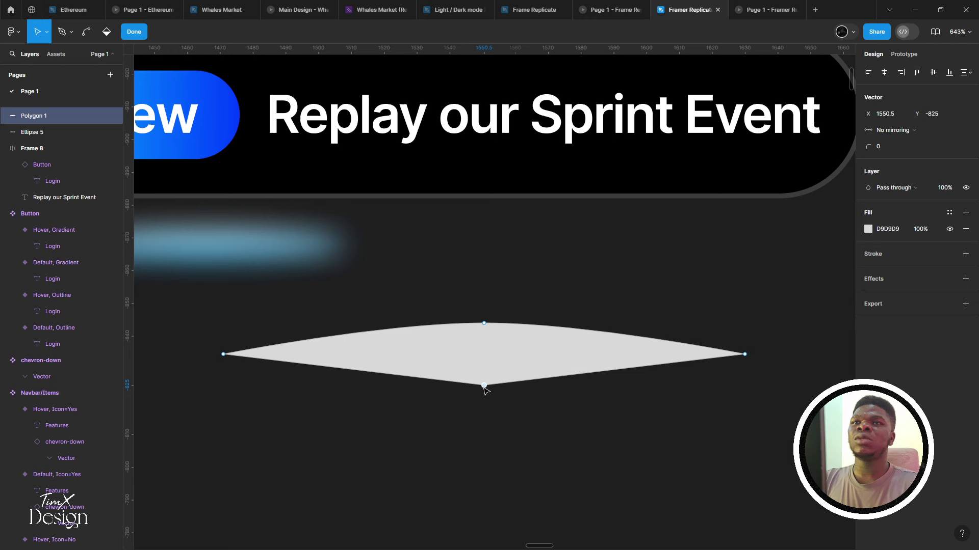
{"action": "key", "text": "Return"}
{"action": "double_click", "coordinate": [455, 361]}
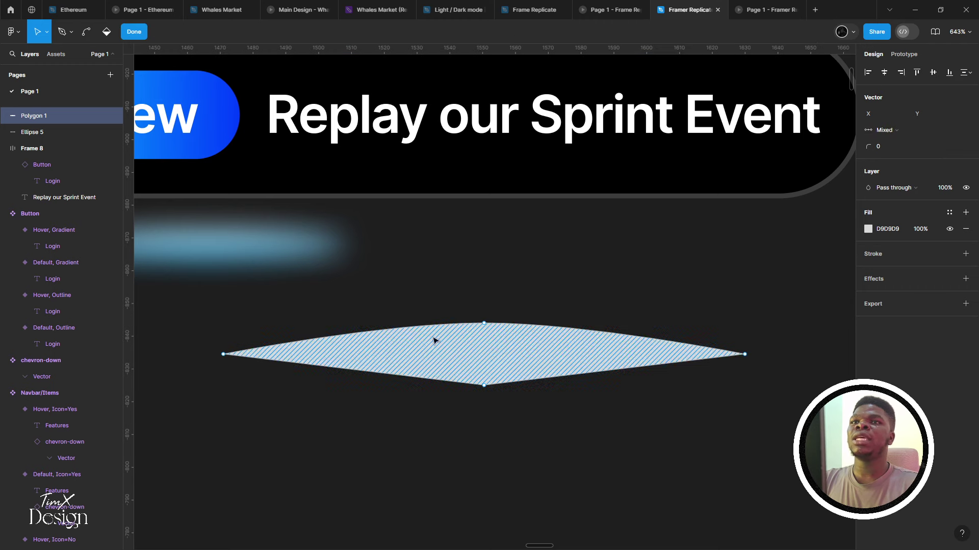
{"action": "left_click", "coordinate": [87, 32]}
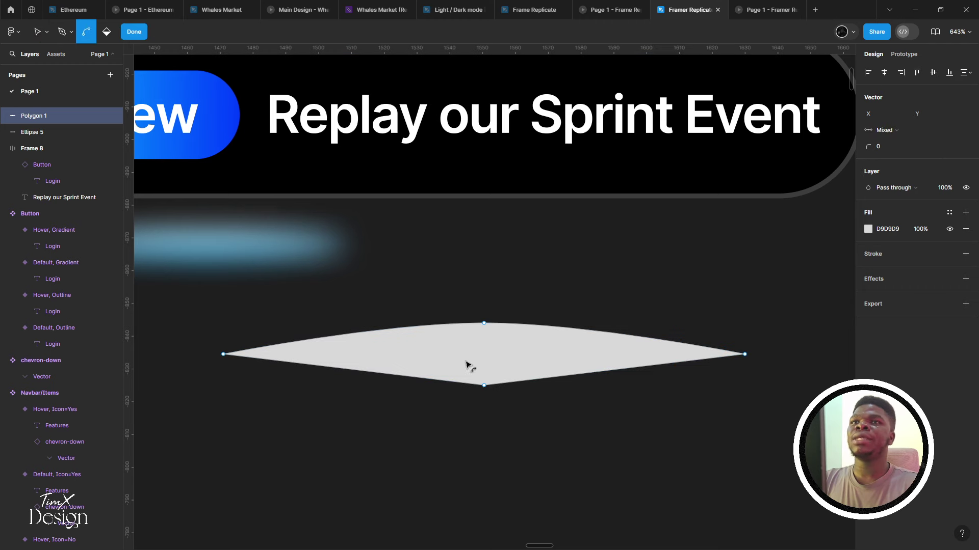
{"action": "left_click", "coordinate": [483, 386]}
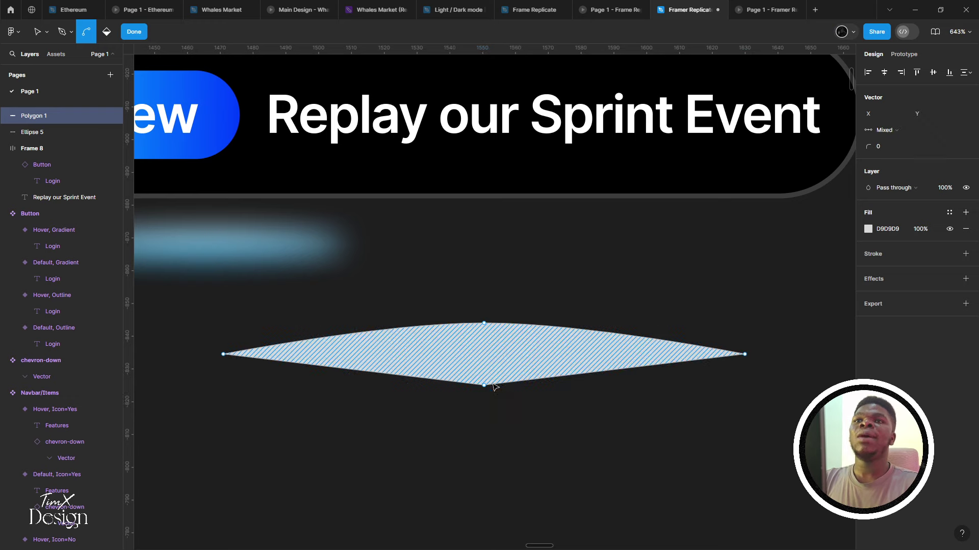
{"action": "key", "text": "Escape"}
{"action": "key", "text": "ctrl+z"}
{"action": "key", "text": "ctrl+z"}
{"action": "left_click", "coordinate": [499, 298]}
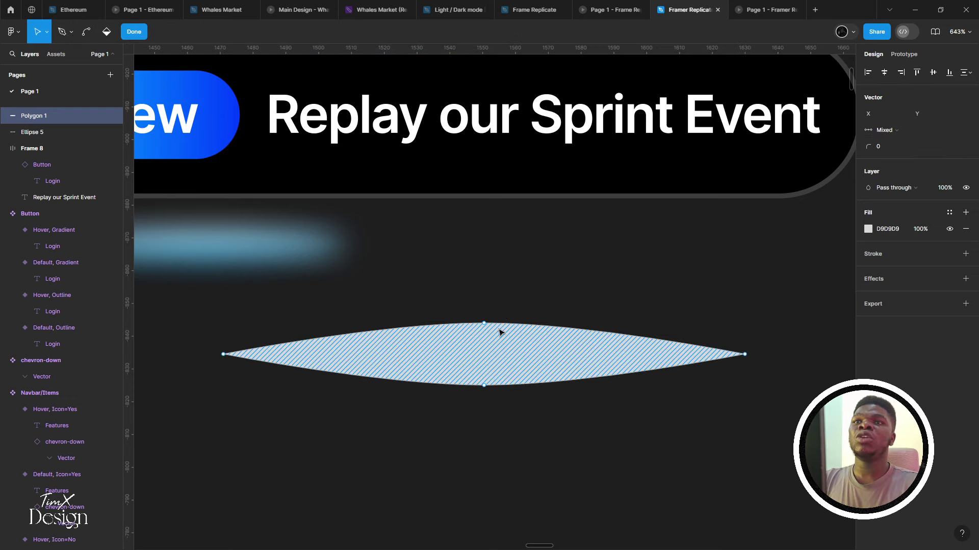
{"action": "key", "text": "Escape"}
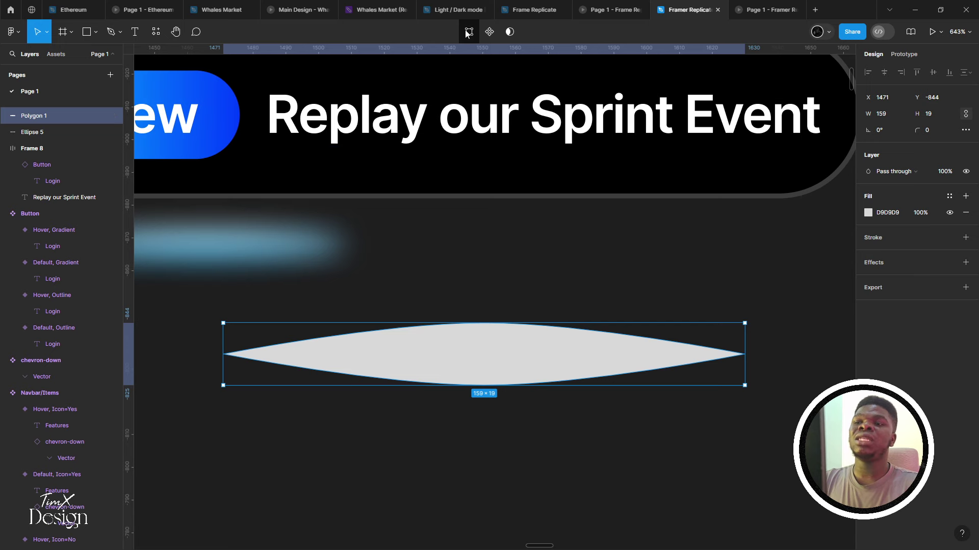
{"action": "left_click", "coordinate": [469, 32]}
{"action": "key", "text": "Escape"}
{"action": "left_click", "coordinate": [518, 295]}
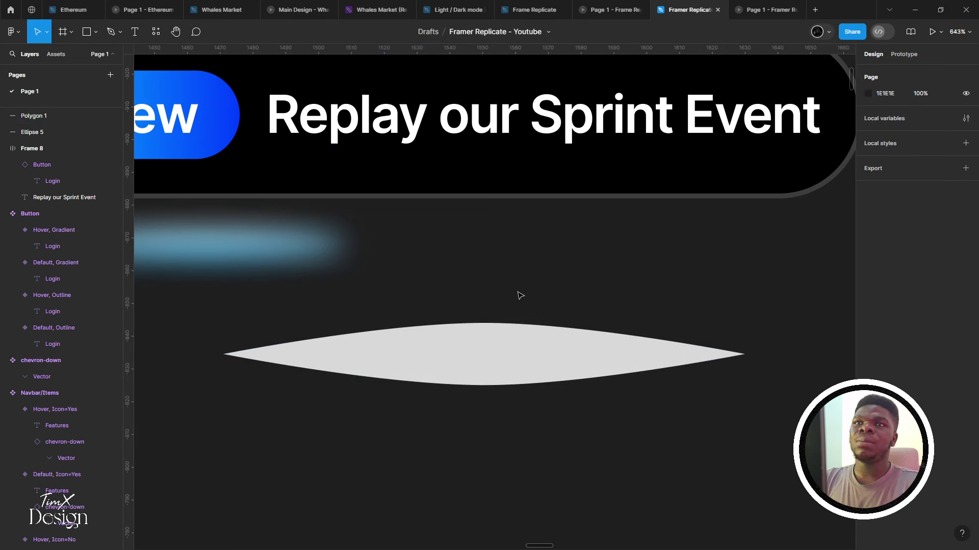
Copy the properties of the blurred gradient ellipse under the New button
{"action": "scroll", "coordinate": [515, 301], "scroll_direction": "down", "scroll_amount": 1}
{"action": "left_click", "coordinate": [491, 332]}
{"action": "scroll", "coordinate": [448, 298], "scroll_direction": "left", "scroll_amount": 2}
{"action": "scroll", "coordinate": [438, 290], "scroll_direction": "down", "scroll_amount": 3}
{"action": "left_click", "coordinate": [360, 261]}
{"action": "right_click", "coordinate": [357, 261]}
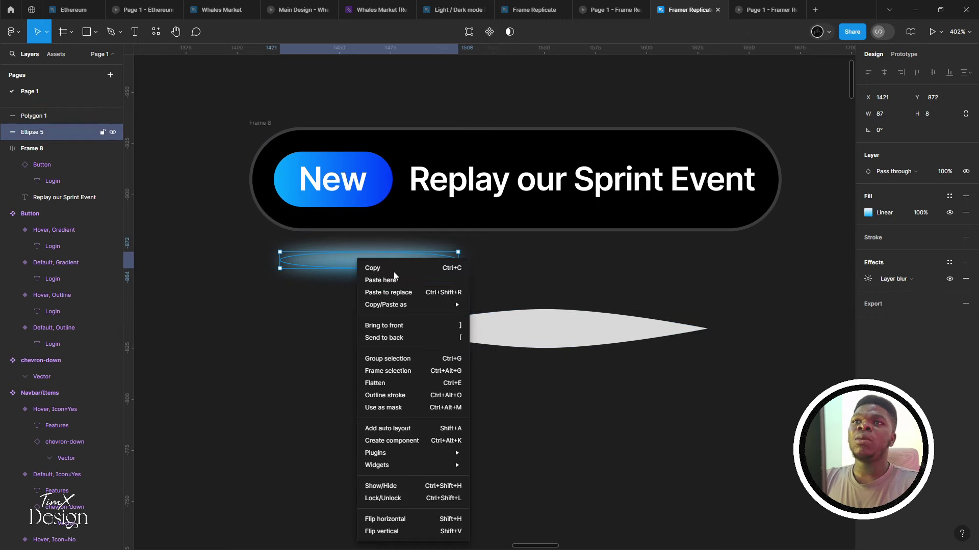
{"action": "mouse_move", "coordinate": [407, 305]}
{"action": "left_click", "coordinate": [505, 350]}
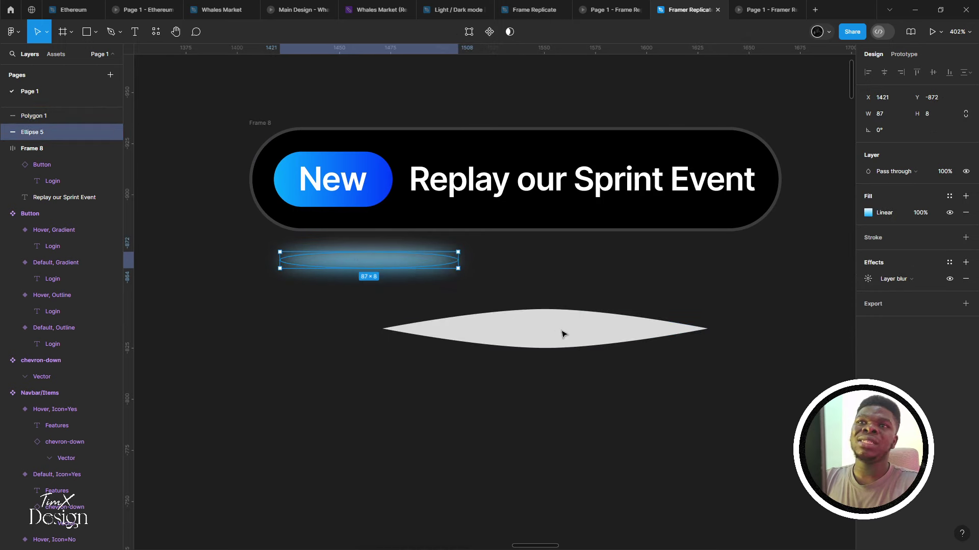
Paste the copied gradient and blur properties onto the curved polygon
{"action": "left_click", "coordinate": [563, 334]}
{"action": "right_click", "coordinate": [561, 334]}
{"action": "mouse_move", "coordinate": [586, 309]}
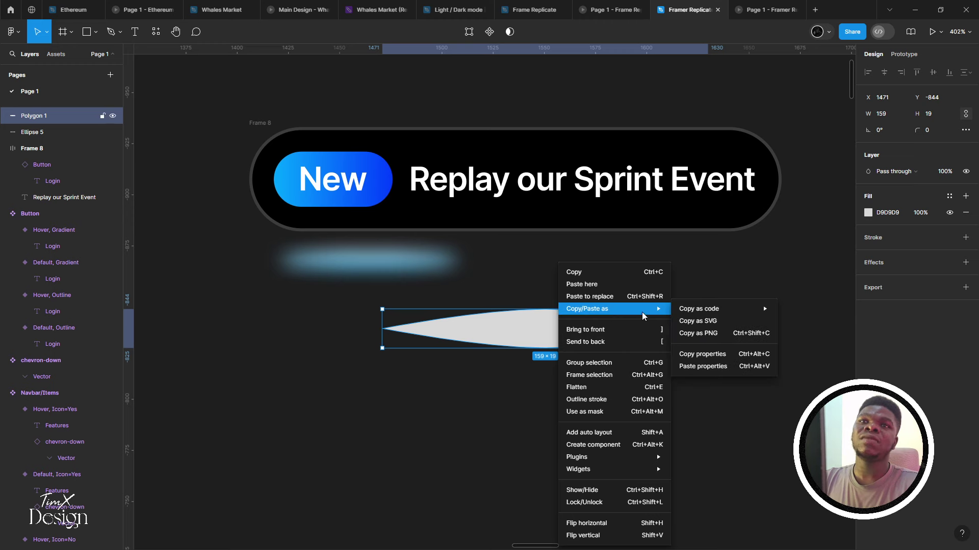
{"action": "left_click", "coordinate": [701, 366]}
{"action": "left_click", "coordinate": [654, 386]}
{"action": "scroll", "coordinate": [654, 387], "scroll_direction": "right", "scroll_amount": 1}
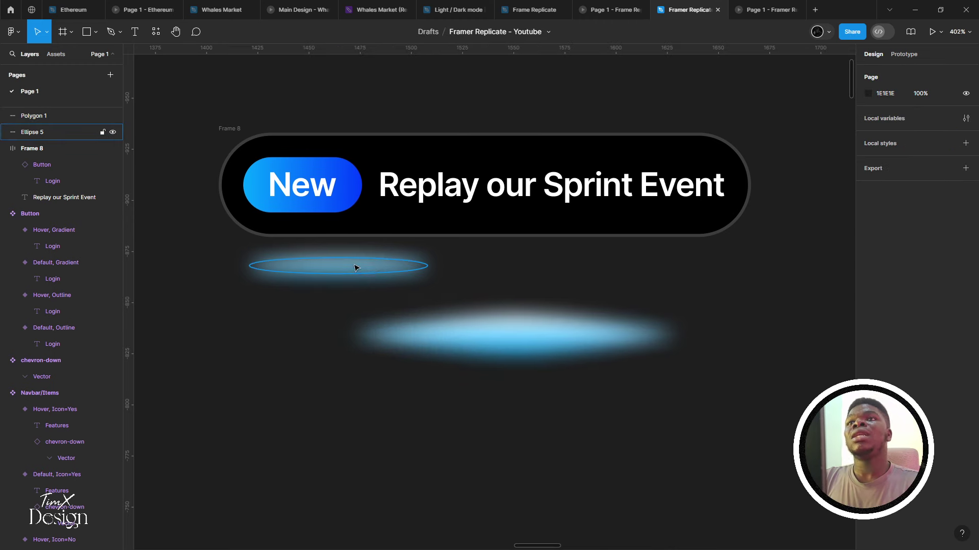
Move the blurred ellipse aside, flatten the glow polygon to about 159 × 11, and place it just below the badge frame
{"action": "left_click_drag", "start_coordinate": [355, 267], "coordinate": [256, 273]}
{"action": "left_click", "coordinate": [506, 335]}
{"action": "scroll", "coordinate": [577, 355], "scroll_direction": "left", "scroll_amount": 2}
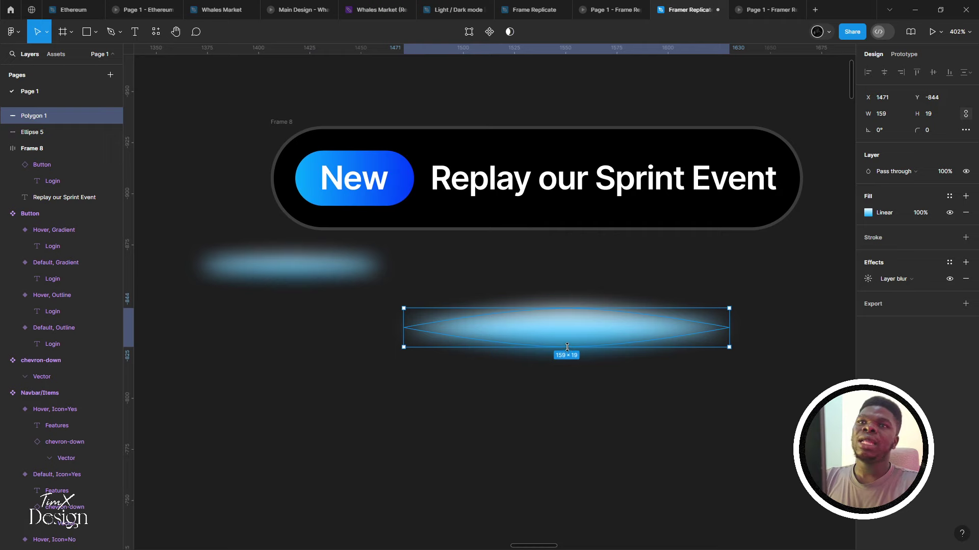
{"action": "left_click_drag", "start_coordinate": [567, 347], "coordinate": [533, 276]}
{"action": "scroll", "coordinate": [535, 283], "scroll_direction": "down", "scroll_amount": 6}
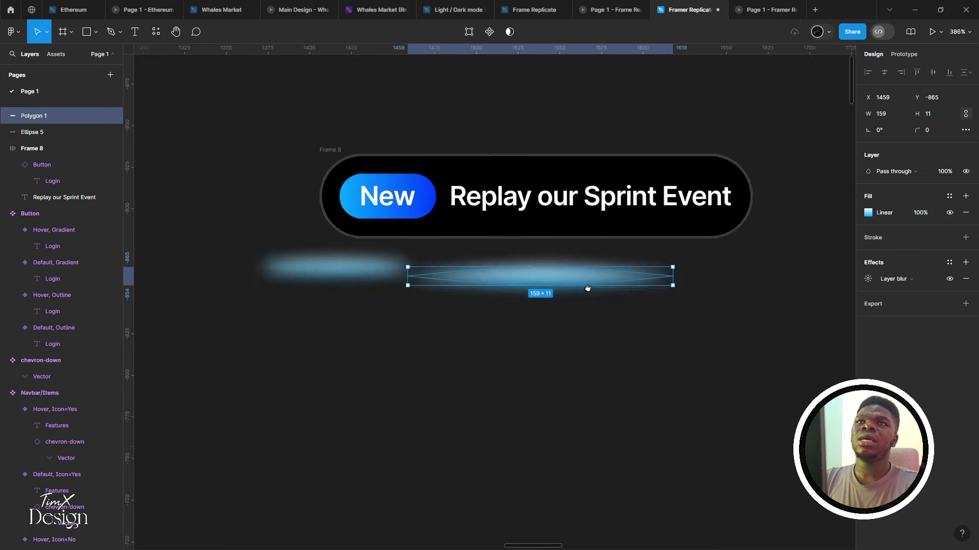
{"action": "left_click_drag", "start_coordinate": [504, 355], "coordinate": [850, 176]}
{"action": "scroll", "coordinate": [538, 339], "scroll_direction": "down", "scroll_amount": 2}
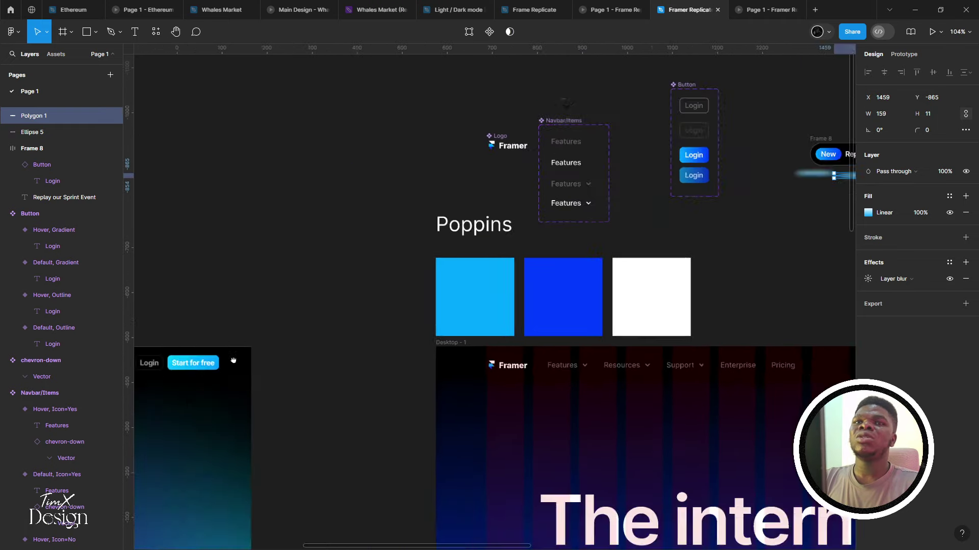
Check the badge on the Framer homepage in the browser, and rotate the glow polygon's linear gradient to run horizontally
{"action": "left_click_drag", "start_coordinate": [650, 304], "coordinate": [265, 336]}
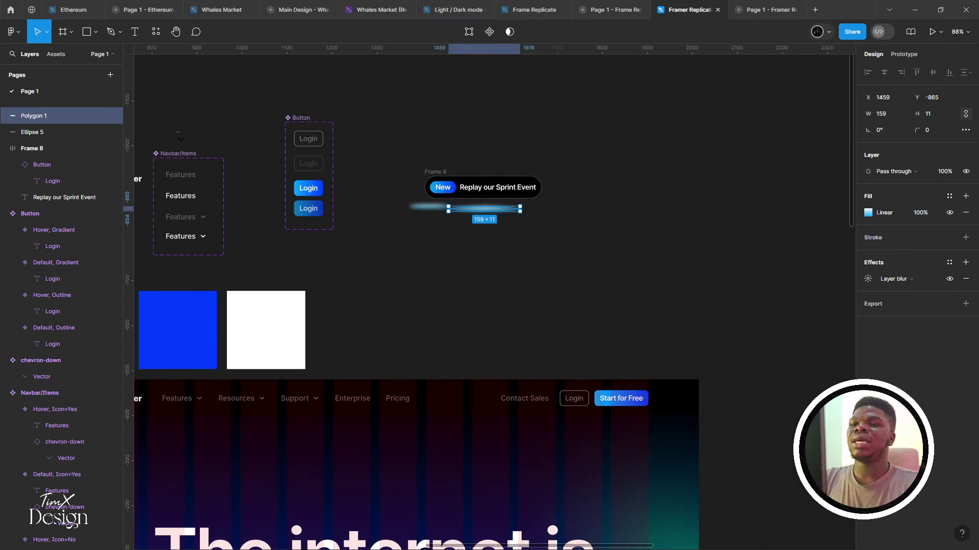
{"action": "key", "text": "alt+Tab"}
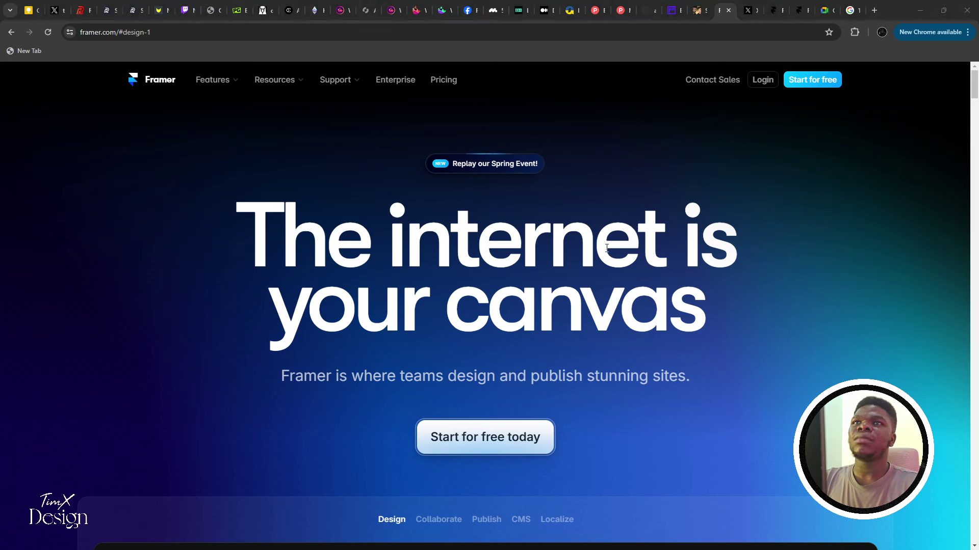
{"action": "key", "text": "alt+Tab"}
{"action": "scroll", "coordinate": [477, 226], "scroll_direction": "up", "scroll_amount": 5}
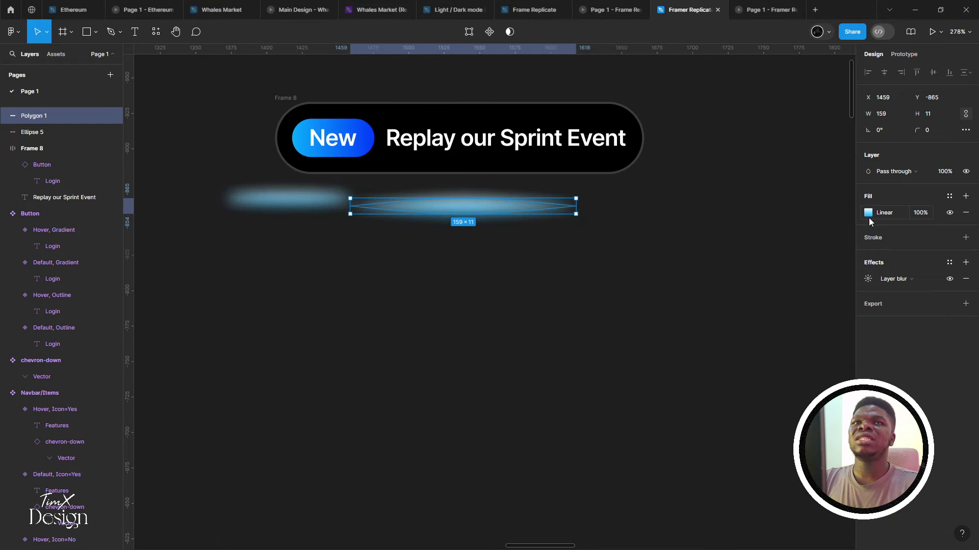
{"action": "left_click", "coordinate": [868, 217]}
{"action": "left_click", "coordinate": [829, 256]}
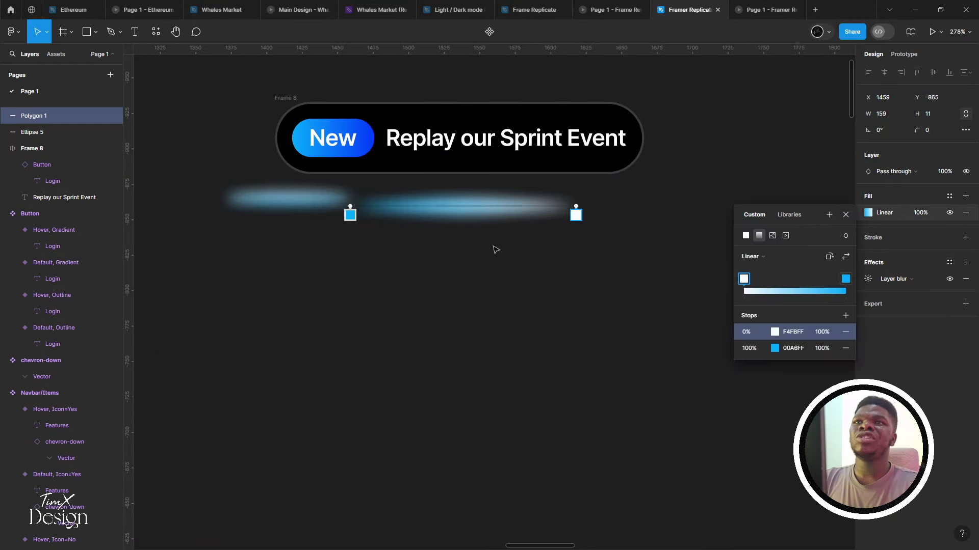
{"action": "scroll", "coordinate": [428, 219], "scroll_direction": "up", "scroll_amount": 3}
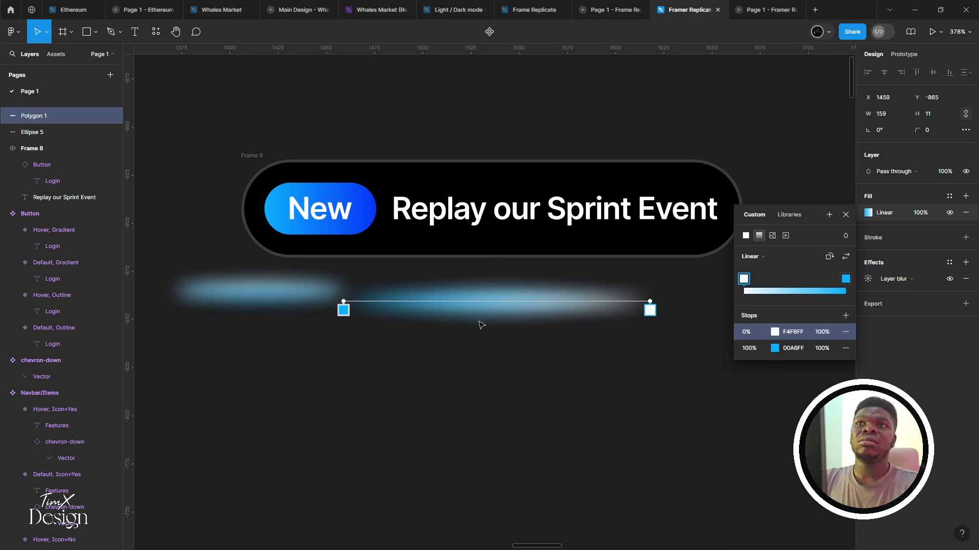
{"action": "scroll", "coordinate": [432, 316], "scroll_direction": "down", "scroll_amount": 3}
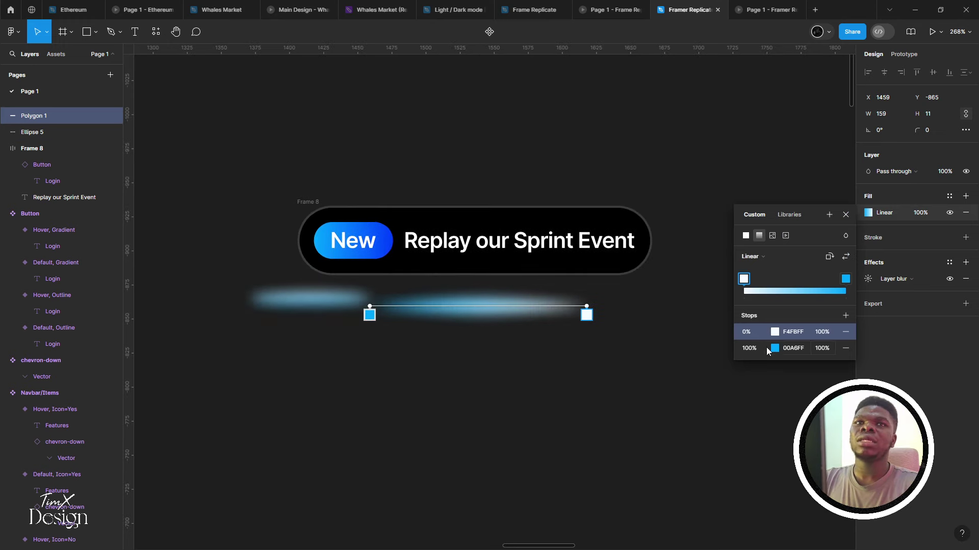
Recolour the polygon's gradient with 003CFF at the 100% stop and light blue BDEBFF at the 0% stop
{"action": "left_click", "coordinate": [774, 349]}
{"action": "left_click", "coordinate": [660, 495]}
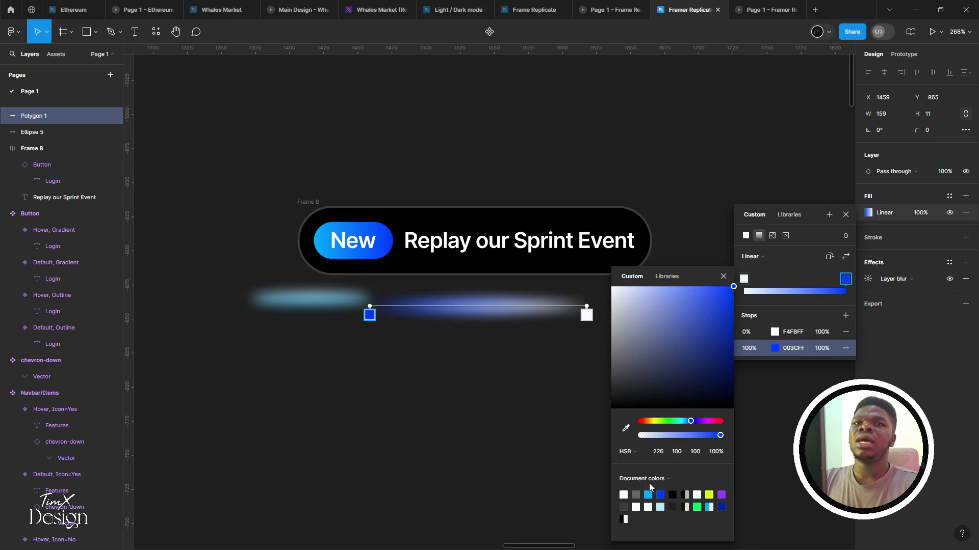
{"action": "left_click", "coordinate": [775, 333]}
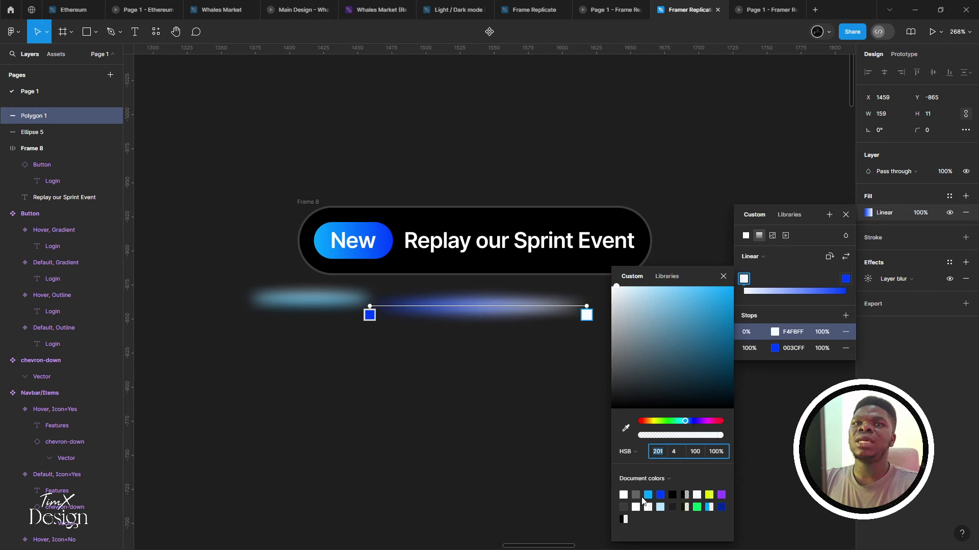
{"action": "left_click", "coordinate": [649, 494]}
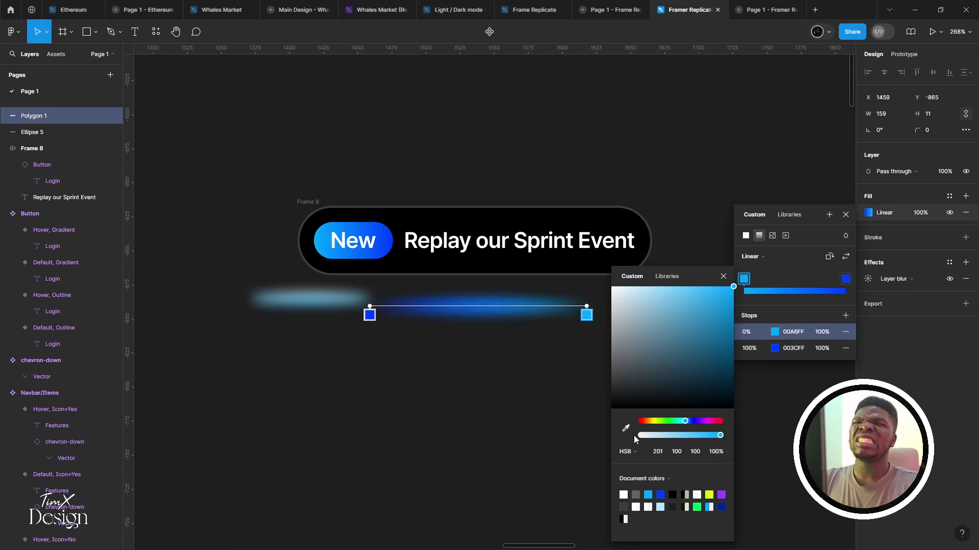
{"action": "left_click_drag", "start_coordinate": [677, 311], "coordinate": [643, 271]}
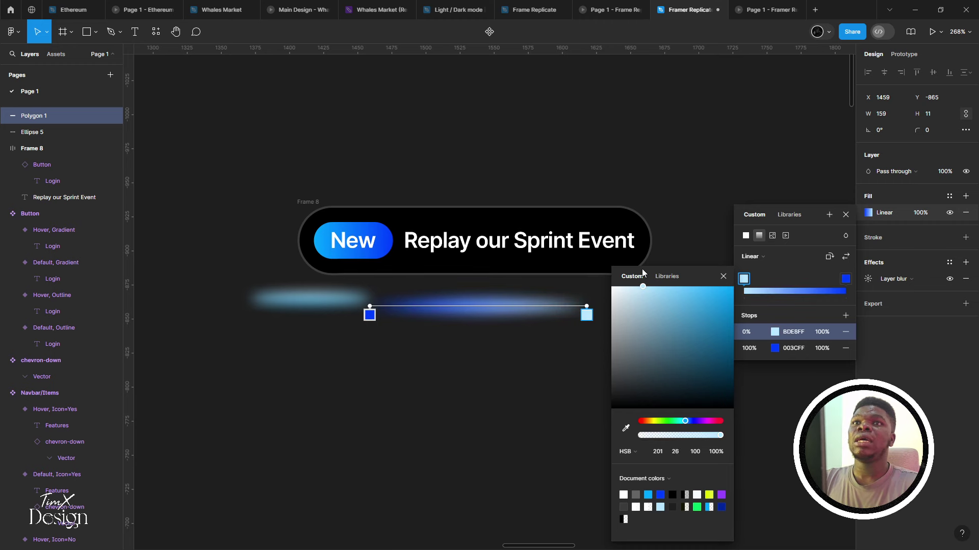
{"action": "key", "text": "Escape"}
{"action": "key", "text": "Escape"}
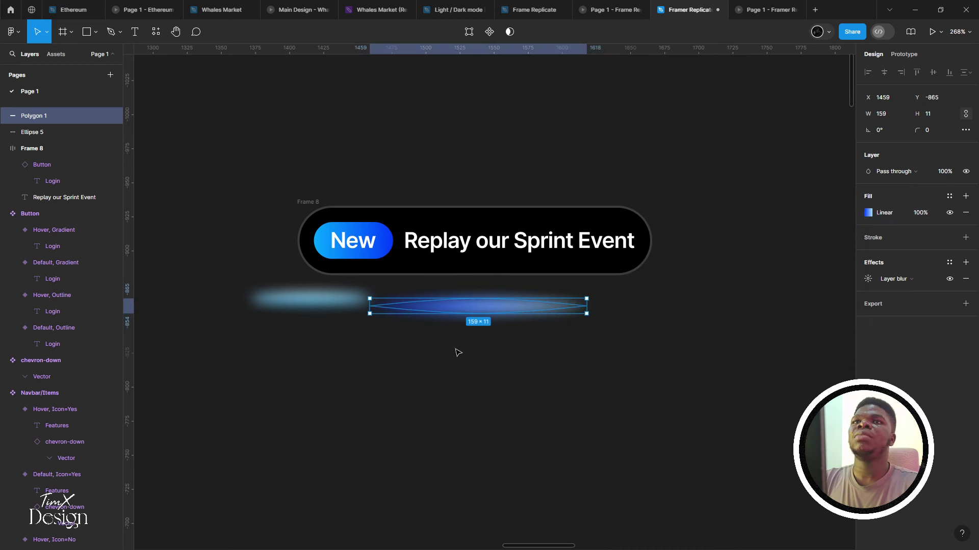
Move the blurred light-blue ellipse away from the glow polygon, into the empty canvas left of the badge
{"action": "left_click_drag", "start_coordinate": [457, 351], "coordinate": [482, 456]}
{"action": "scroll", "coordinate": [483, 457], "scroll_direction": "up", "scroll_amount": 1}
{"action": "scroll", "coordinate": [484, 460], "scroll_direction": "up", "scroll_amount": 3}
{"action": "left_click", "coordinate": [317, 389]}
{"action": "left_click", "coordinate": [306, 378]}
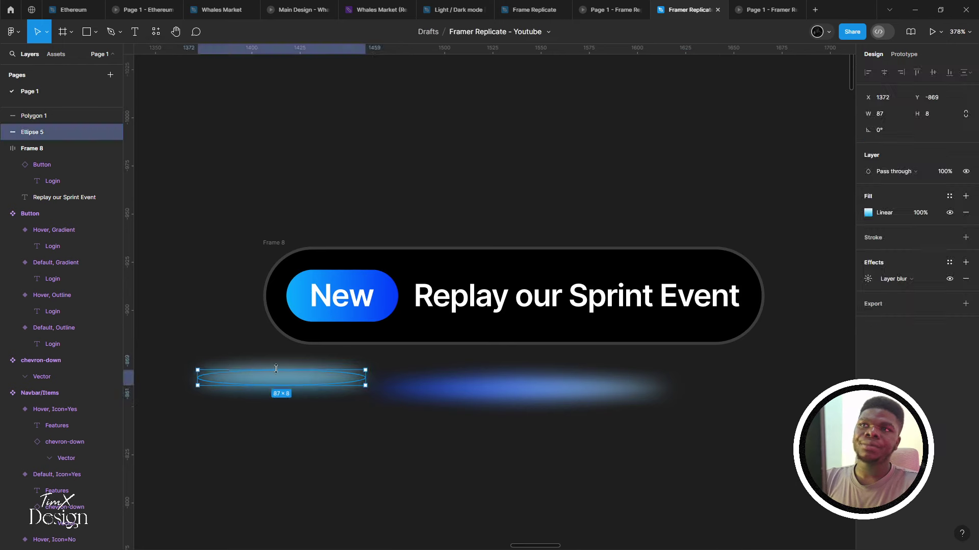
{"action": "left_click", "coordinate": [539, 395]}
{"action": "left_click_drag", "start_coordinate": [489, 395], "coordinate": [621, 387]}
{"action": "left_click", "coordinate": [429, 374]}
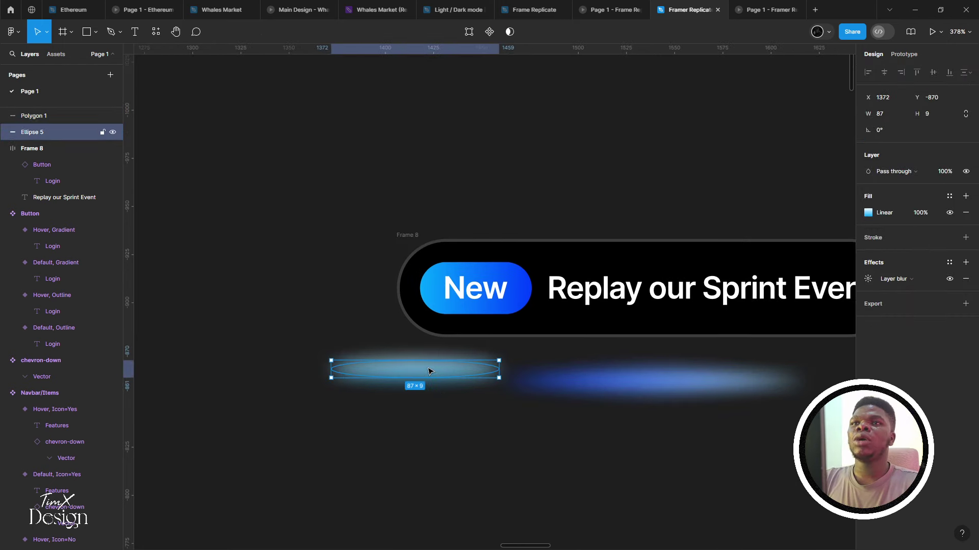
{"action": "left_click_drag", "start_coordinate": [429, 371], "coordinate": [196, 267]}
Move the glow polygon onto the badge's bottom-left edge, at about X 1400, Y -889
{"action": "left_click", "coordinate": [527, 362]}
{"action": "left_click", "coordinate": [603, 385]}
{"action": "scroll", "coordinate": [581, 397], "scroll_direction": "right", "scroll_amount": 2}
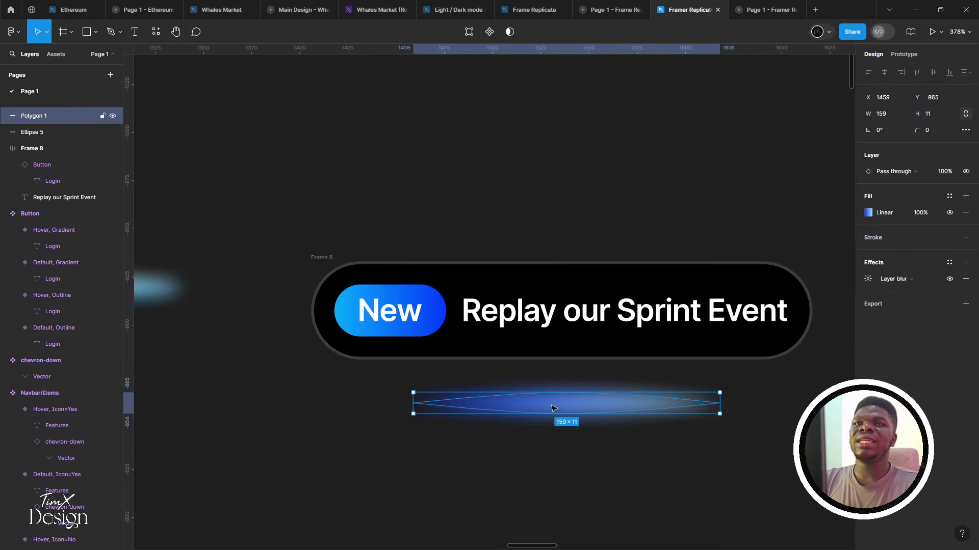
{"action": "left_click_drag", "start_coordinate": [561, 410], "coordinate": [448, 359]}
{"action": "key", "text": "ctrl+z"}
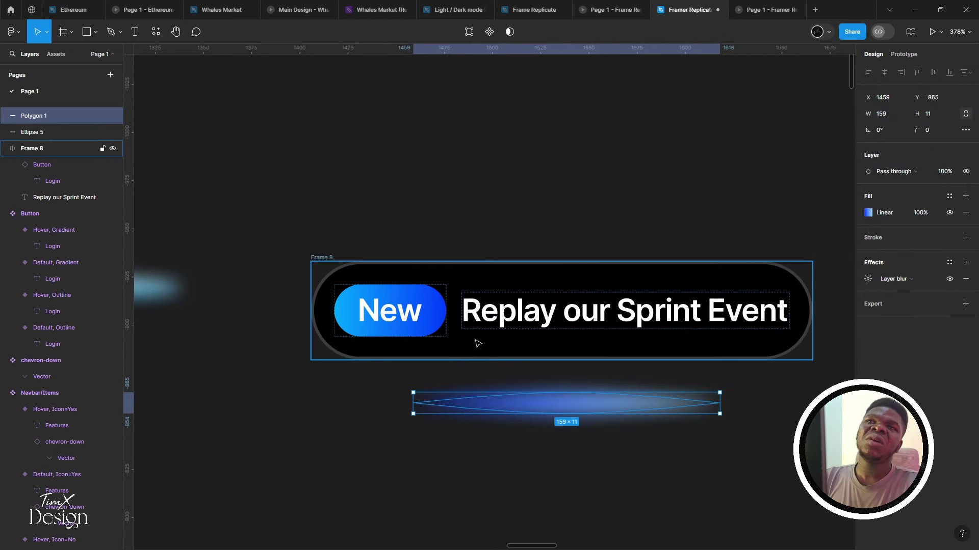
{"action": "left_click_drag", "start_coordinate": [503, 403], "coordinate": [421, 364]}
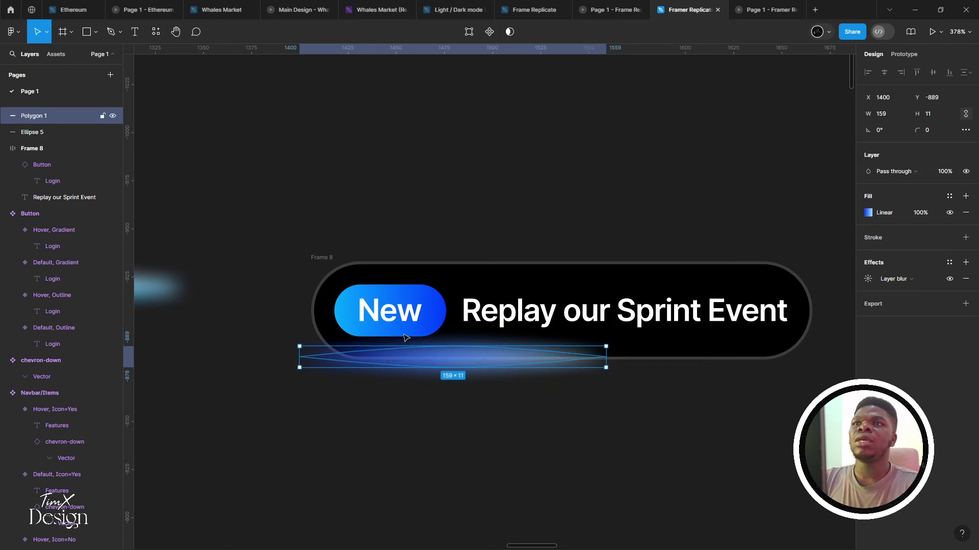
{"action": "left_click", "coordinate": [341, 274]}
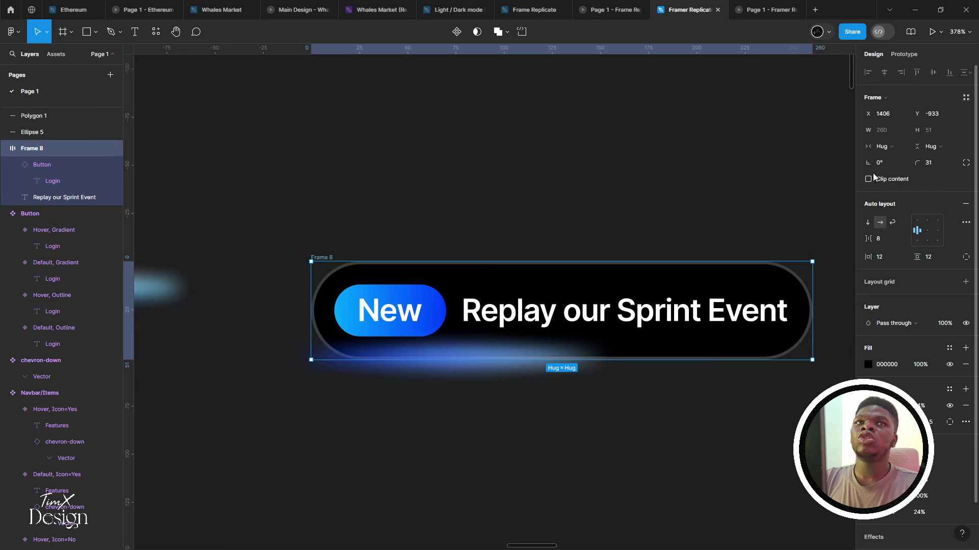
{"action": "left_click", "coordinate": [965, 205]}
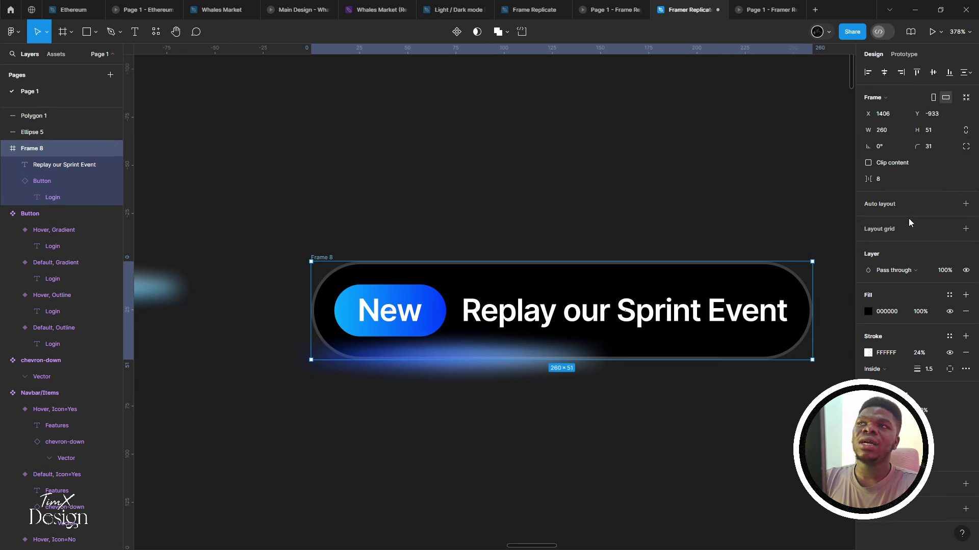
{"action": "scroll", "coordinate": [433, 306], "scroll_direction": "down", "scroll_amount": 1}
{"action": "scroll", "coordinate": [434, 306], "scroll_direction": "right", "scroll_amount": 1}
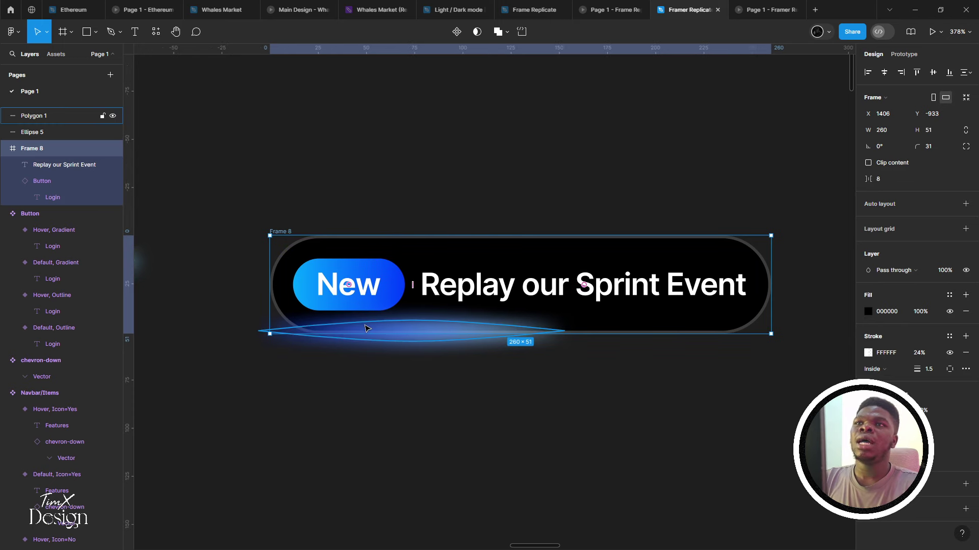
{"action": "key", "text": "shift+a"}
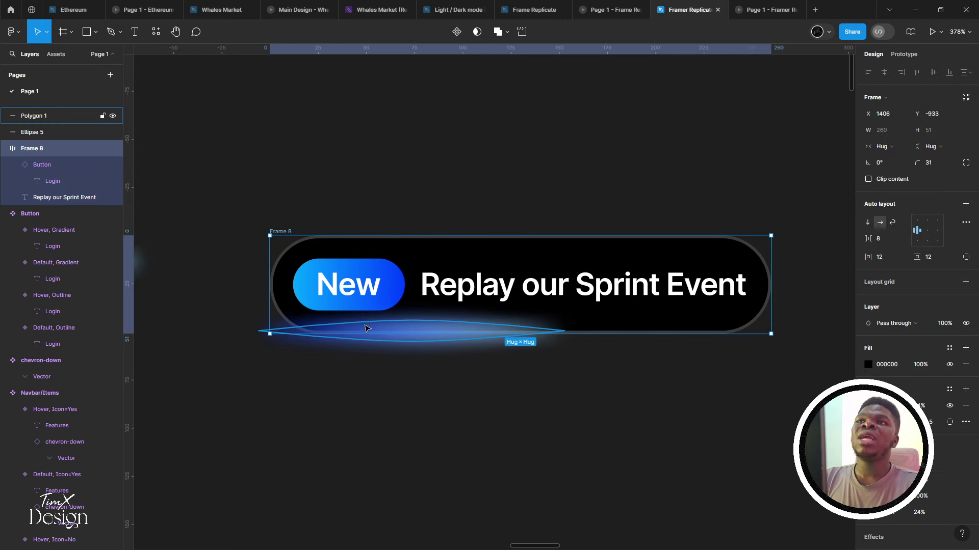
{"action": "left_click", "coordinate": [393, 334]}
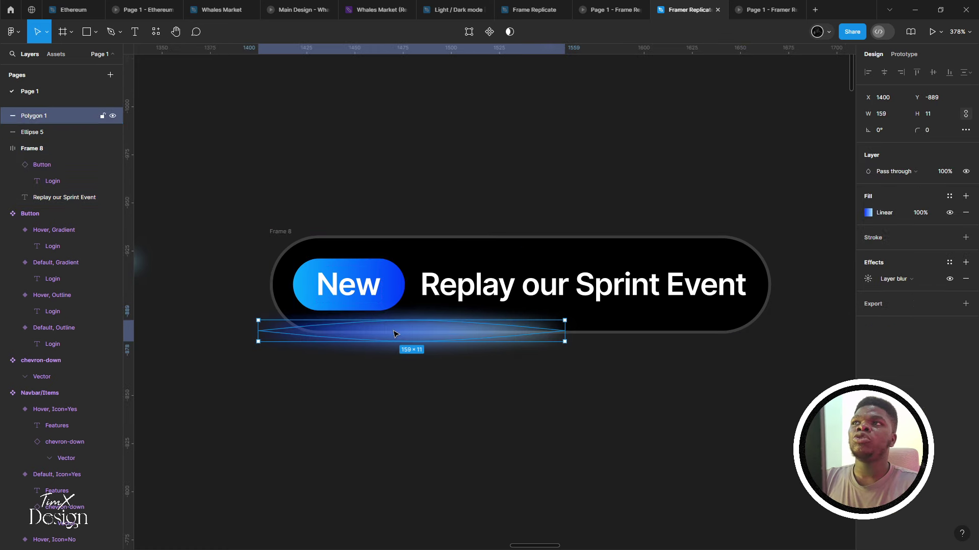
Remove auto layout from the badge frame and nest the glow polygon inside it, at about X -8, Y 41 on the lower edge
{"action": "left_click", "coordinate": [294, 234]}
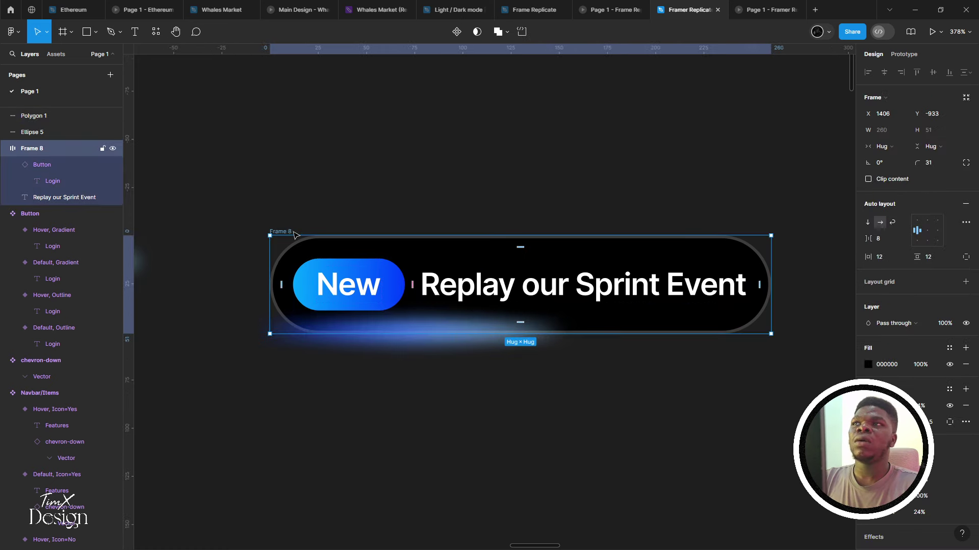
{"action": "left_click", "coordinate": [966, 203]}
{"action": "left_click", "coordinate": [412, 341]}
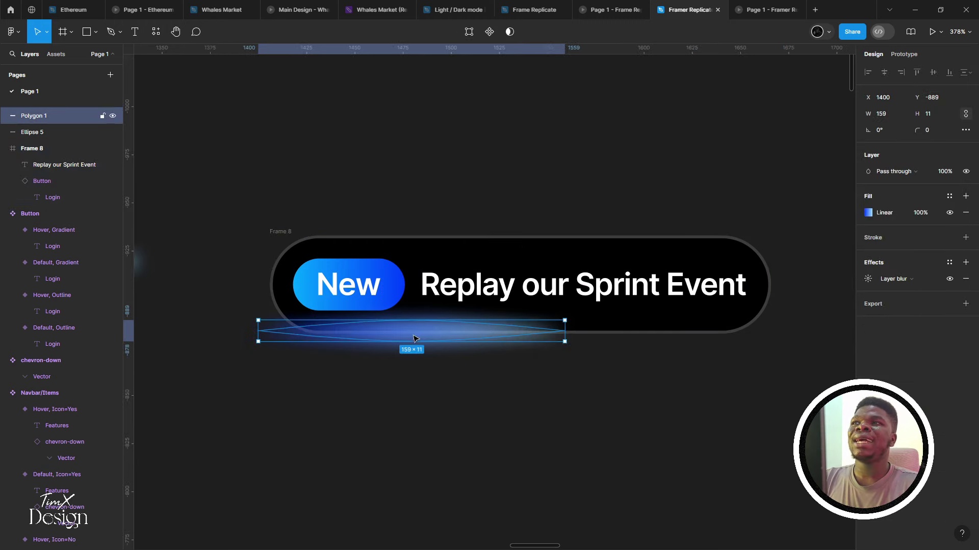
{"action": "left_click_drag", "start_coordinate": [413, 339], "coordinate": [432, 323]}
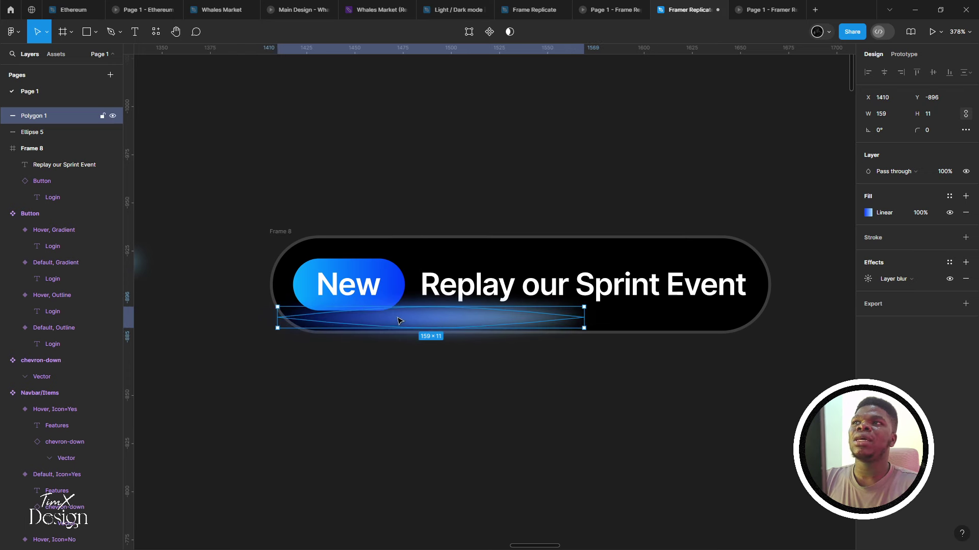
{"action": "key", "text": "Delete"}
{"action": "left_click", "coordinate": [367, 320]}
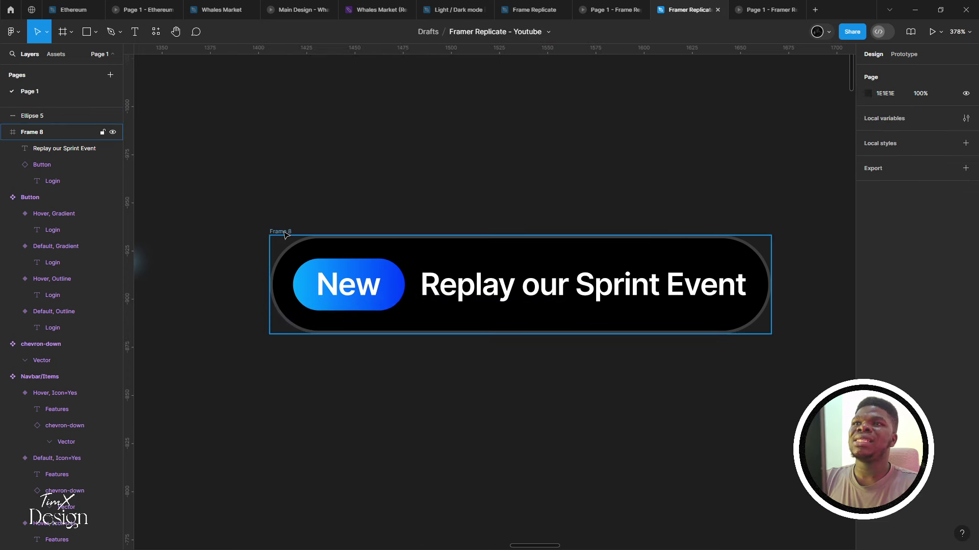
{"action": "key", "text": "ctrl+z"}
{"action": "scroll", "coordinate": [387, 311], "scroll_direction": "up", "scroll_amount": 3}
{"action": "left_click_drag", "start_coordinate": [388, 311], "coordinate": [361, 326]}
Try clipping the badge frame's content to its bounds, and turn clipping back off
{"action": "left_click", "coordinate": [229, 206]}
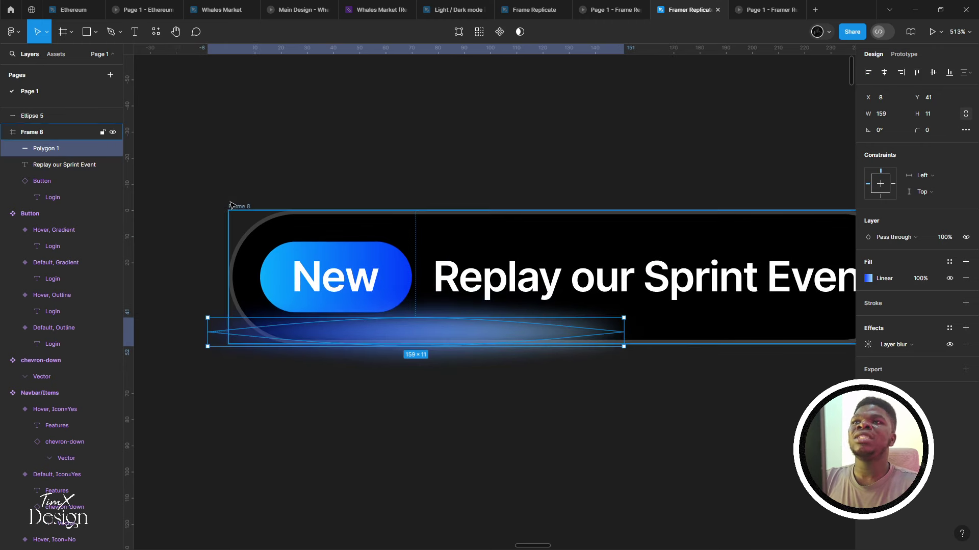
{"action": "left_click", "coordinate": [877, 163]}
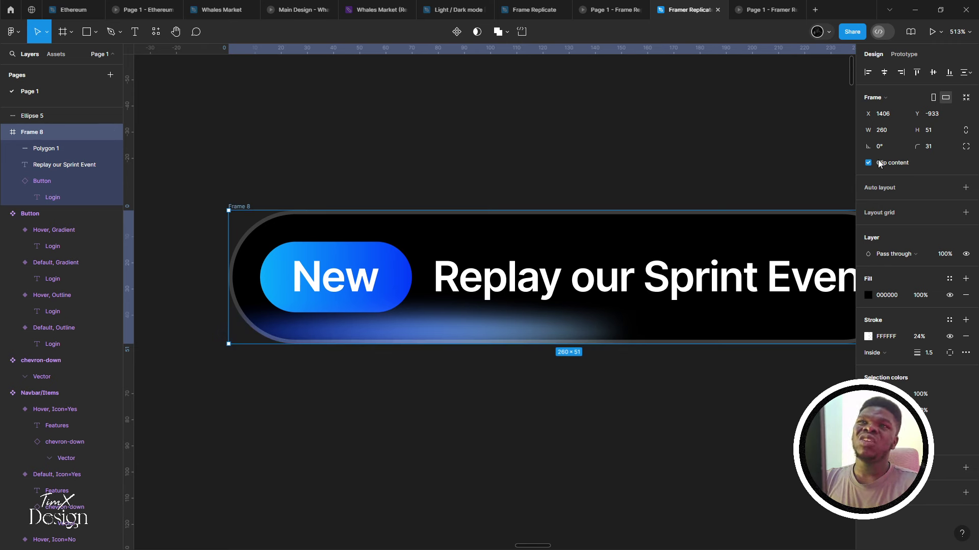
{"action": "left_click", "coordinate": [878, 163]}
Shrink the glow polygon to about 73 × 5 and place it below the New button at about X 22, Y 46
{"action": "left_click", "coordinate": [467, 326]}
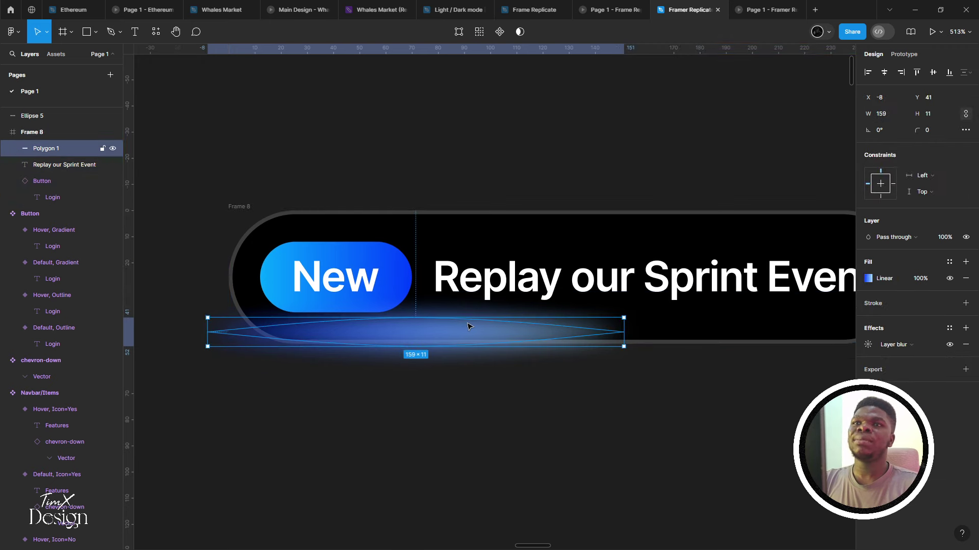
{"action": "left_click_drag", "start_coordinate": [450, 319], "coordinate": [377, 345]}
{"action": "scroll", "coordinate": [441, 325], "scroll_direction": "up", "scroll_amount": 3}
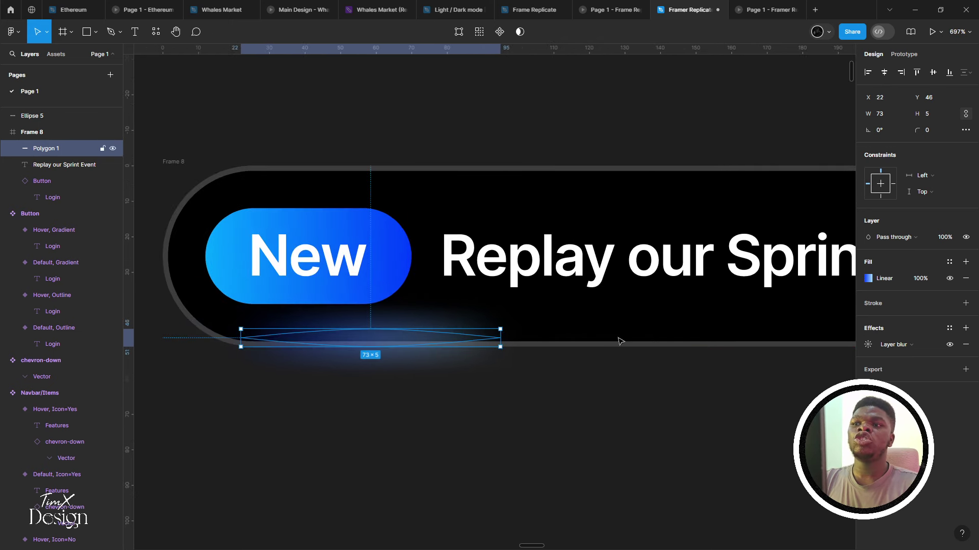
Set the glow polygon's layer blur to 5
{"action": "left_click", "coordinate": [865, 348]}
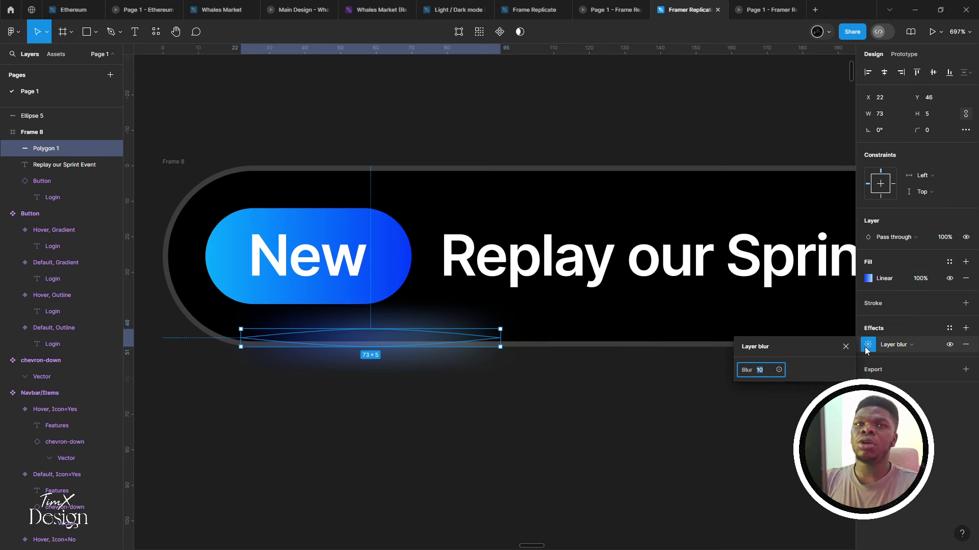
{"action": "key", "text": "Down"}
{"action": "key", "text": "Down"}
{"action": "key", "text": "Down"}
{"action": "key", "text": "Down"}
{"action": "key", "text": "Down"}
{"action": "key", "text": "Down"}
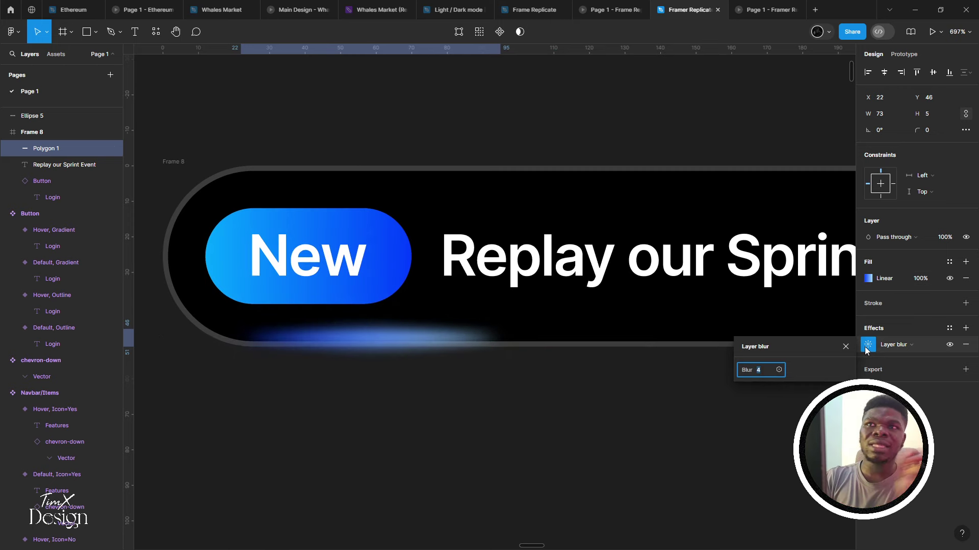
{"action": "key", "text": "Up"}
{"action": "key", "text": "Escape"}
Lower the glow polygon onto the badge's bottom border at X 21, Y 48, and deselect it
{"action": "scroll", "coordinate": [426, 344], "scroll_direction": "up", "scroll_amount": 5}
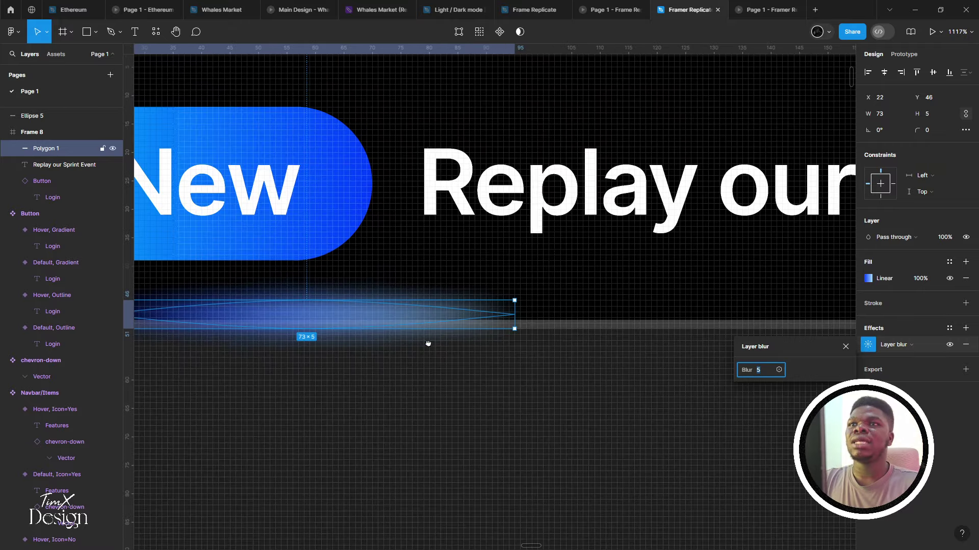
{"action": "left_click_drag", "start_coordinate": [419, 340], "coordinate": [416, 343]}
{"action": "scroll", "coordinate": [417, 342], "scroll_direction": "down", "scroll_amount": 5}
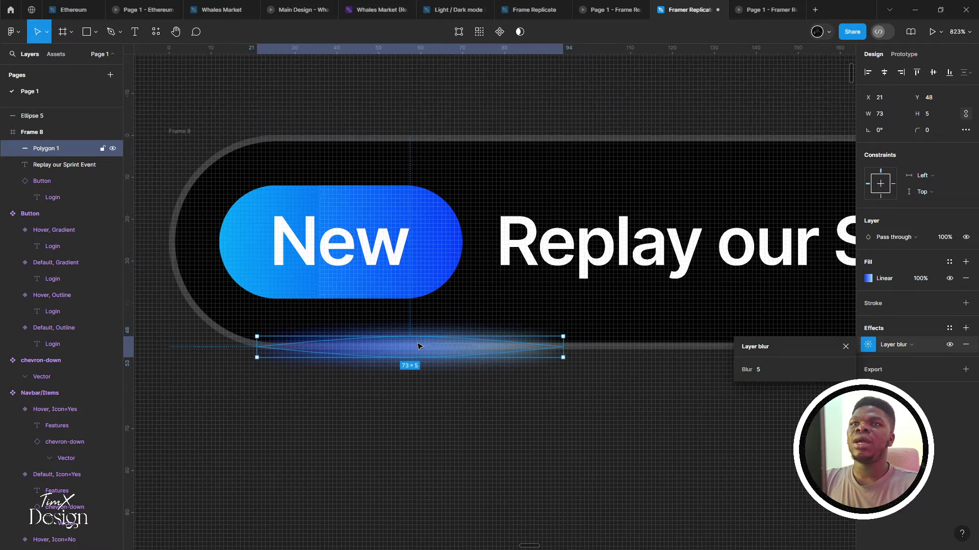
{"action": "scroll", "coordinate": [423, 346], "scroll_direction": "up", "scroll_amount": 5}
{"action": "scroll", "coordinate": [431, 349], "scroll_direction": "down", "scroll_amount": 6}
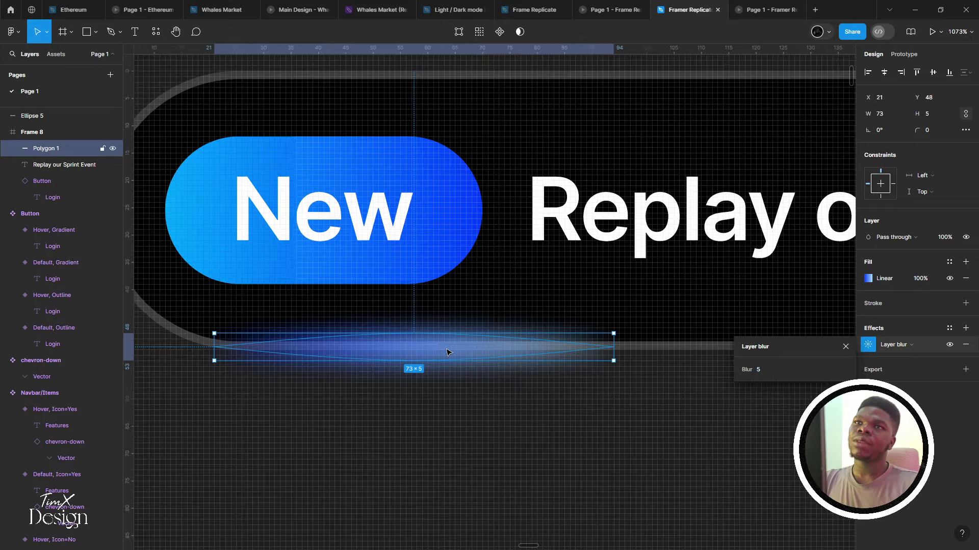
{"action": "left_click", "coordinate": [436, 388]}
{"action": "scroll", "coordinate": [436, 387], "scroll_direction": "down", "scroll_amount": 3}
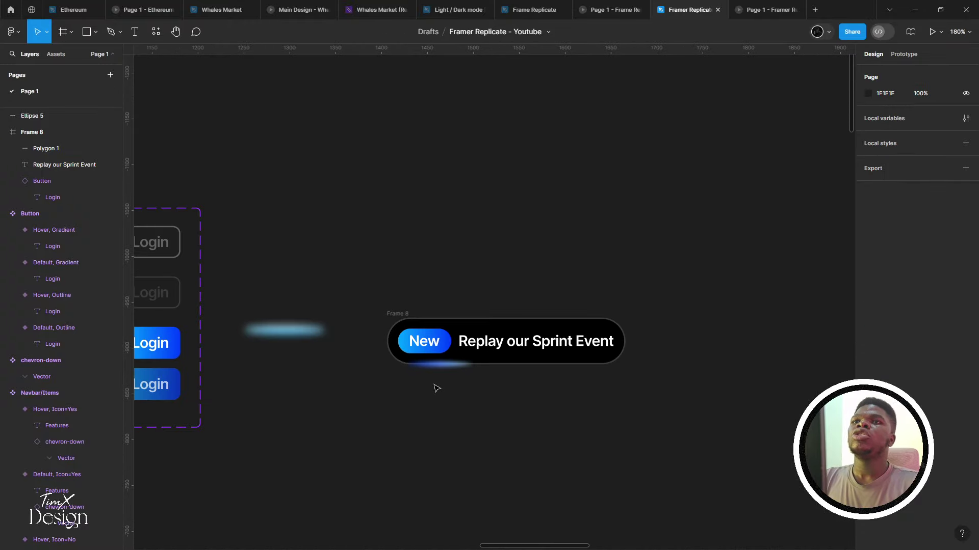
{"action": "left_click_drag", "start_coordinate": [326, 420], "coordinate": [775, 289]}
{"action": "scroll", "coordinate": [772, 288], "scroll_direction": "down", "scroll_amount": 3}
{"action": "left_click_drag", "start_coordinate": [633, 369], "coordinate": [297, 391]}
{"action": "scroll", "coordinate": [671, 290], "scroll_direction": "up", "scroll_amount": 6}
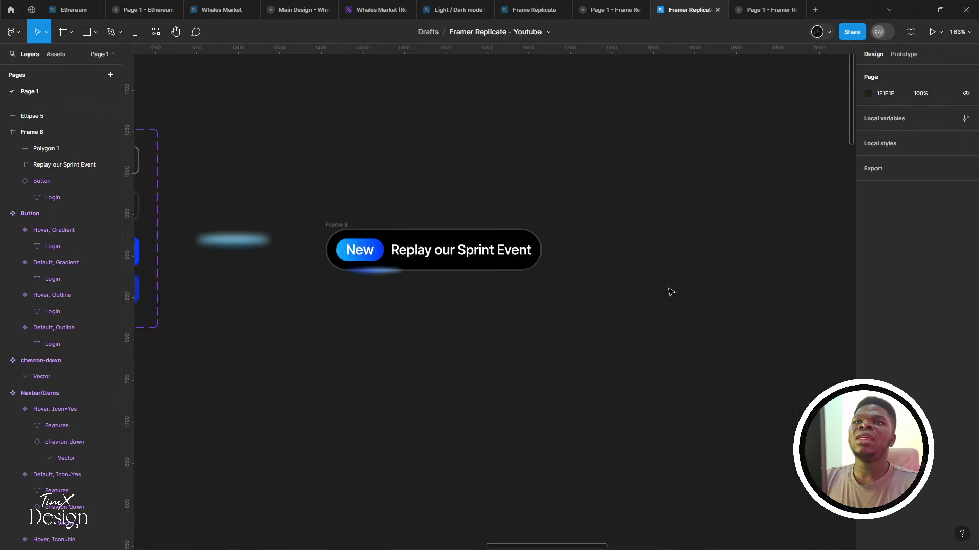
{"action": "left_click_drag", "start_coordinate": [275, 263], "coordinate": [586, 332]}
Reduce the height of the glow polygon on the badge's bottom border to 4
{"action": "scroll", "coordinate": [524, 341], "scroll_direction": "up", "scroll_amount": 2}
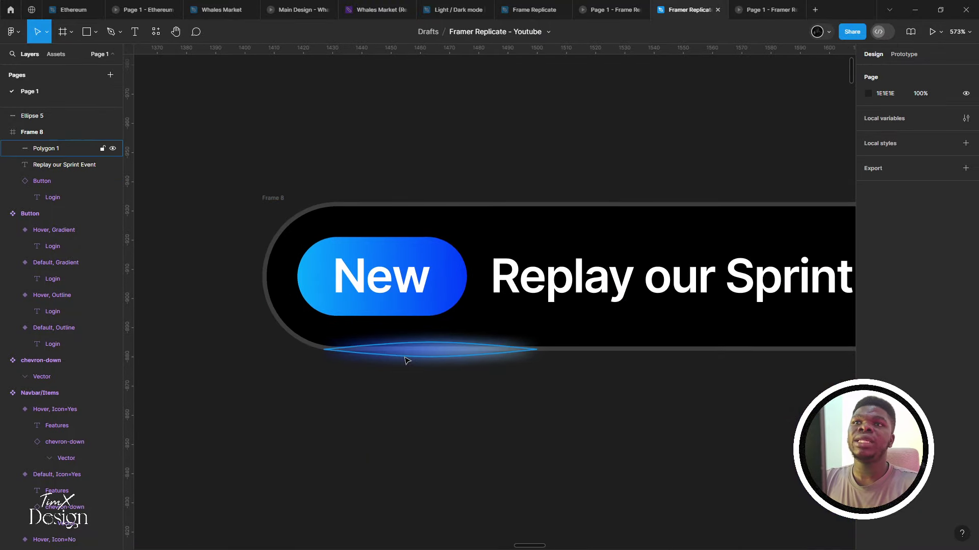
{"action": "left_click", "coordinate": [45, 148]}
{"action": "scroll", "coordinate": [360, 296], "scroll_direction": "up", "scroll_amount": 3}
{"action": "left_click", "coordinate": [868, 345]}
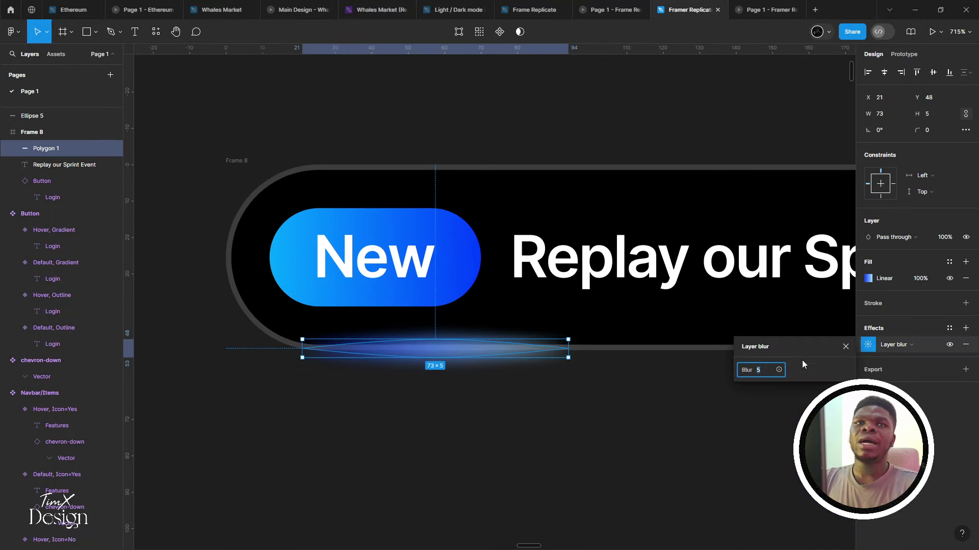
{"action": "left_click", "coordinate": [868, 279]}
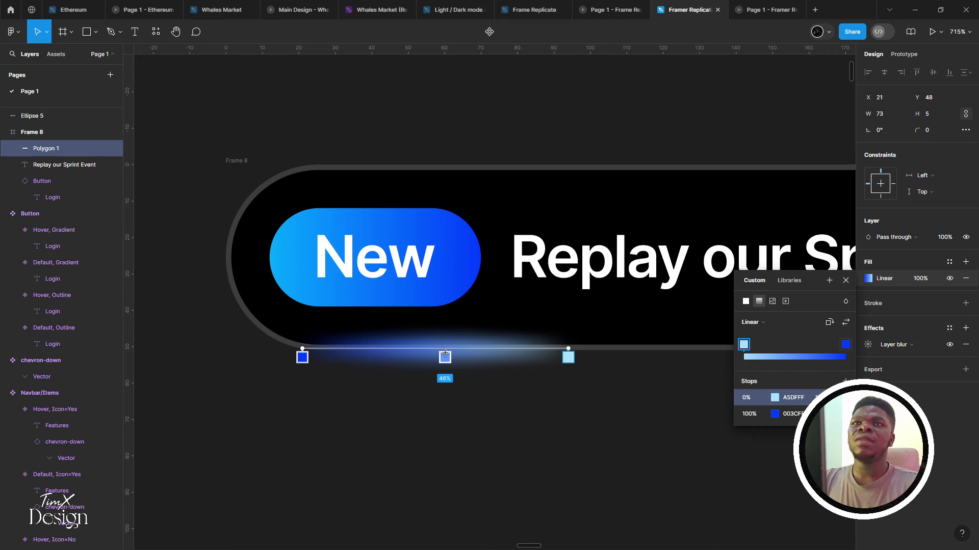
{"action": "key", "text": "Escape"}
{"action": "scroll", "coordinate": [447, 340], "scroll_direction": "up", "scroll_amount": 3}
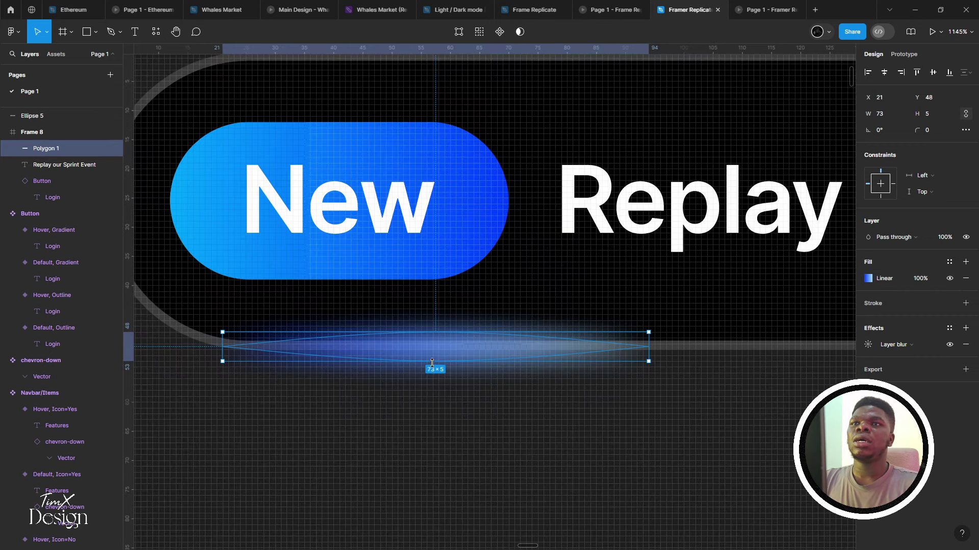
{"action": "left_click_drag", "start_coordinate": [428, 361], "coordinate": [420, 355]}
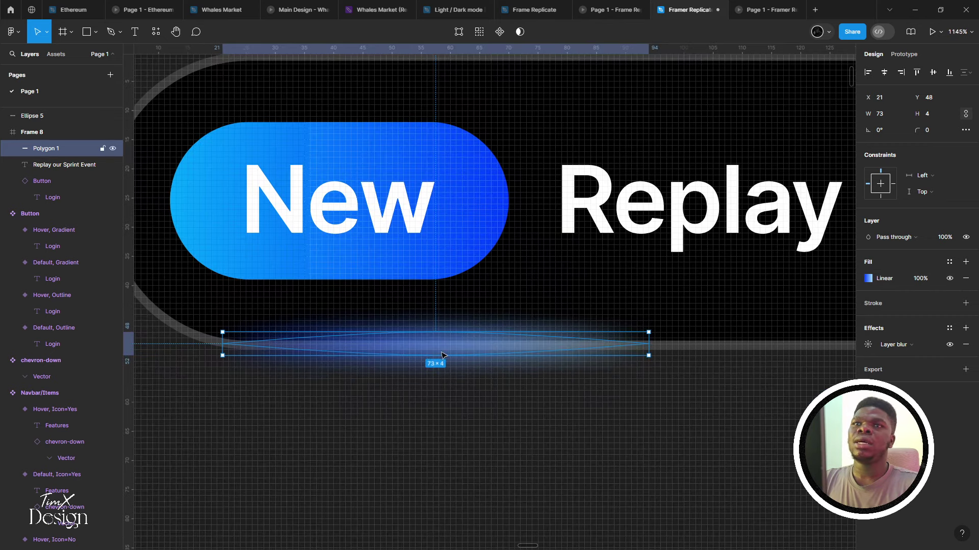
Set the glow polygon's layer blur to 3 and deselect it
{"action": "left_click", "coordinate": [866, 343]}
{"action": "key", "text": "Down"}
{"action": "key", "text": "Down"}
{"action": "key", "text": "Down"}
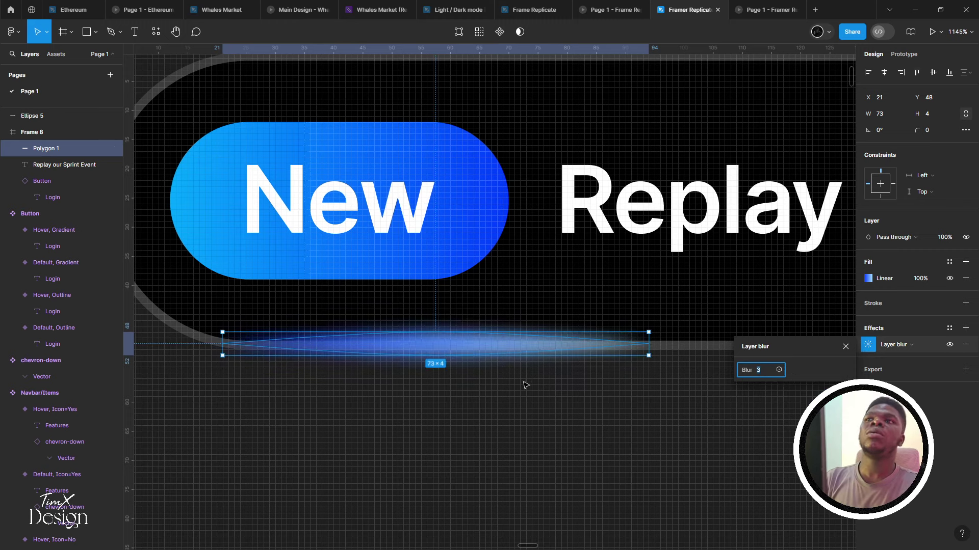
{"action": "key", "text": "Return"}
{"action": "scroll", "coordinate": [456, 273], "scroll_direction": "up", "scroll_amount": 1}
{"action": "scroll", "coordinate": [448, 361], "scroll_direction": "down", "scroll_amount": 10}
{"action": "left_click", "coordinate": [453, 394]}
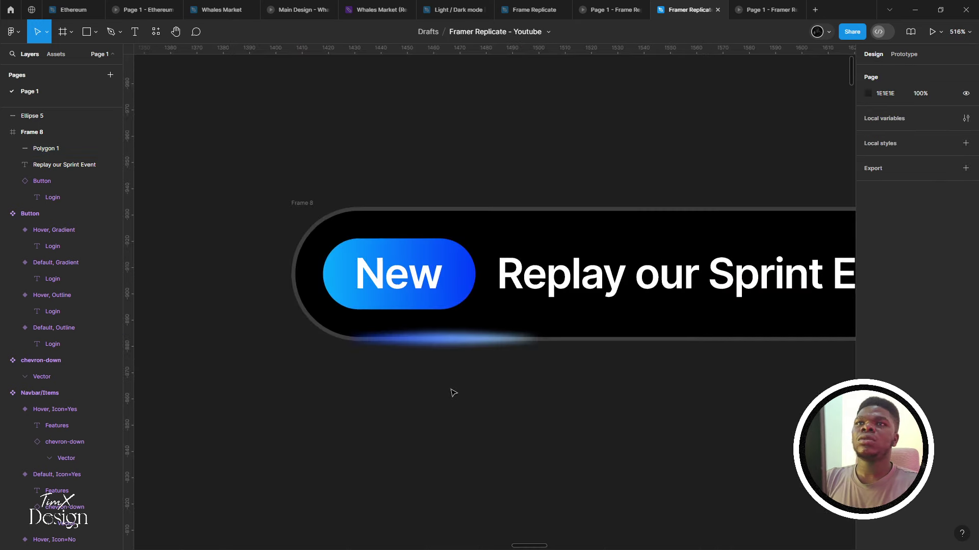
{"action": "scroll", "coordinate": [447, 373], "scroll_direction": "up", "scroll_amount": 5}
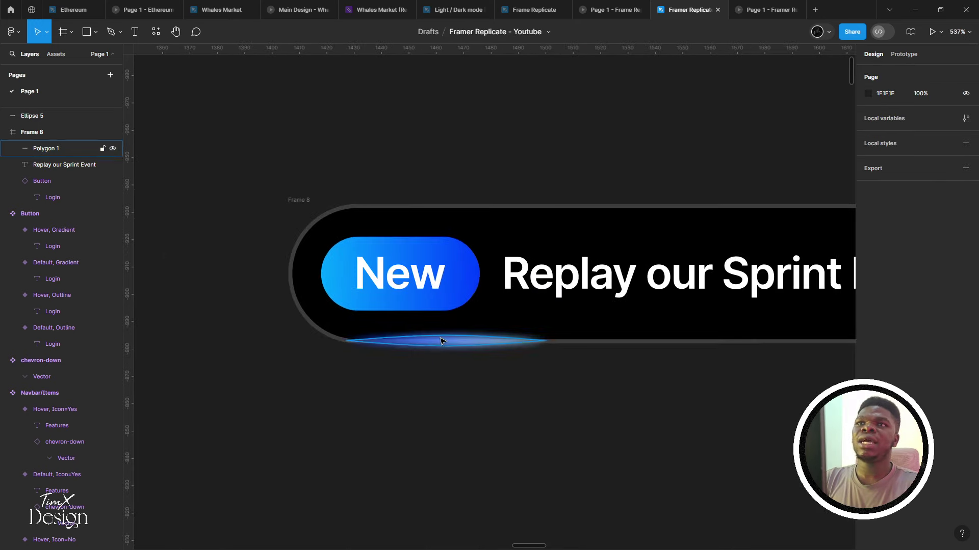
Try sliding the glow polygon along the badge's bottom border to about X 136 and back, and undo the last move
{"action": "left_click_drag", "start_coordinate": [444, 341], "coordinate": [796, 341]}
{"action": "scroll", "coordinate": [643, 337], "scroll_direction": "down", "scroll_amount": 3}
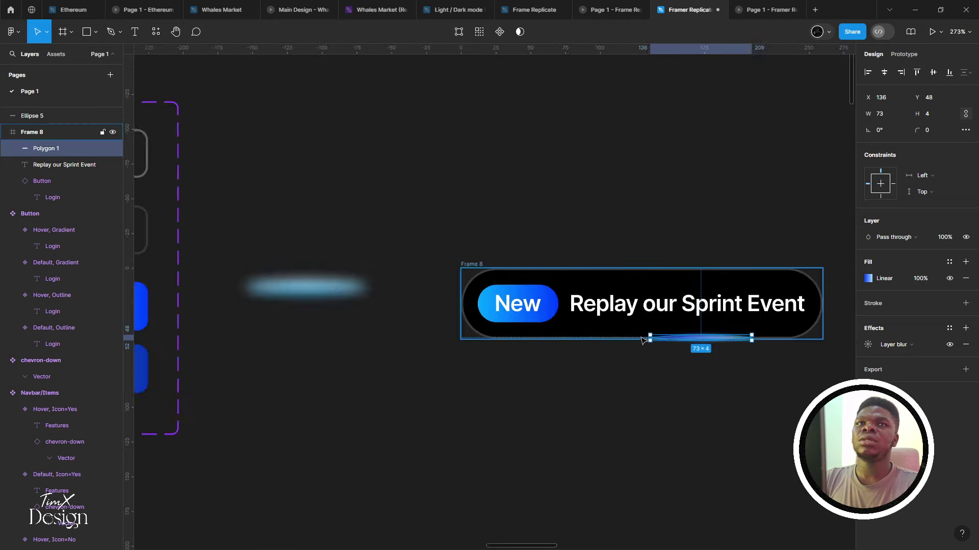
{"action": "left_click_drag", "start_coordinate": [649, 341], "coordinate": [402, 363]}
{"action": "key", "text": "ctrl+z"}
{"action": "scroll", "coordinate": [268, 397], "scroll_direction": "up", "scroll_amount": 3}
{"action": "left_click", "coordinate": [270, 363]}
{"action": "scroll", "coordinate": [270, 362], "scroll_direction": "down", "scroll_amount": 5}
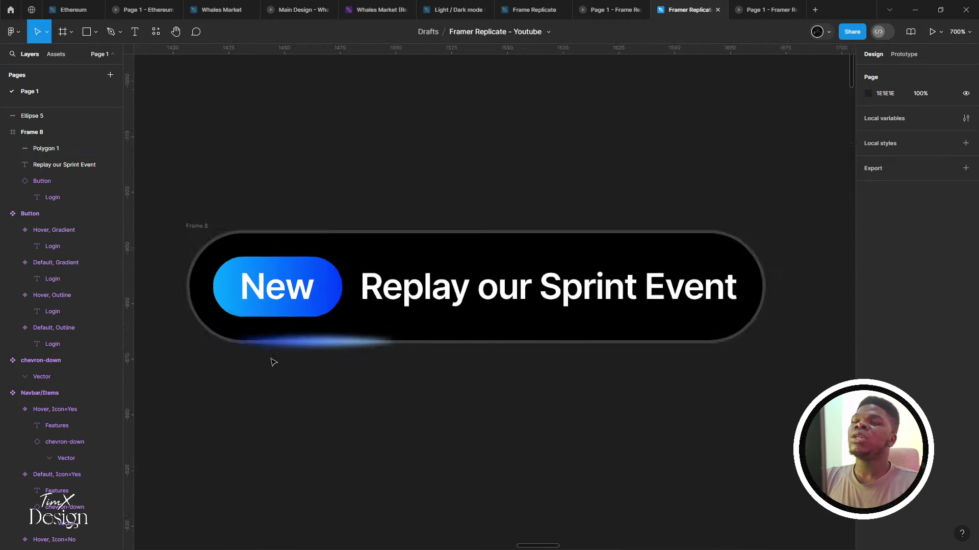
Shift the glow polygon slightly along the badge's bottom border to X 24, Y 48
{"action": "scroll", "coordinate": [291, 318], "scroll_direction": "up", "scroll_amount": 2}
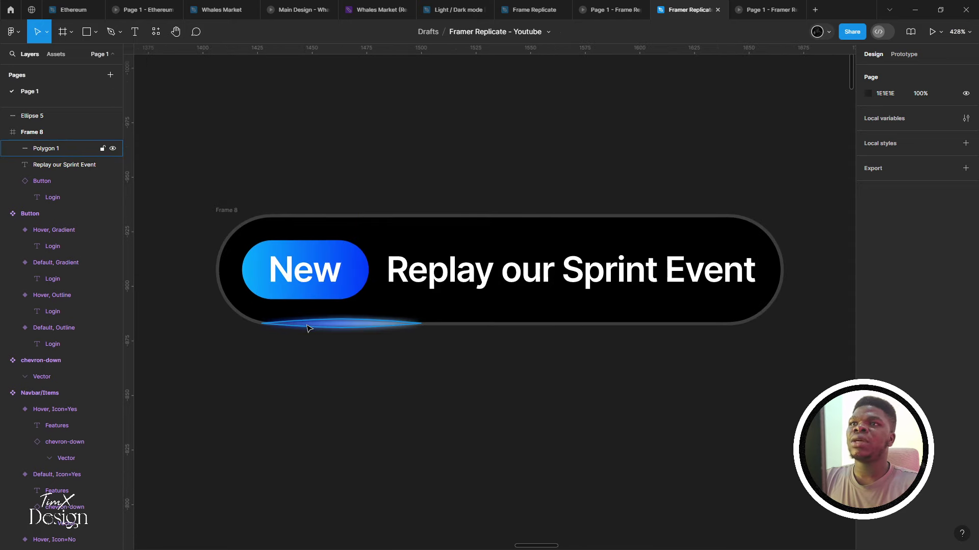
{"action": "left_click", "coordinate": [306, 327]}
{"action": "scroll", "coordinate": [326, 330], "scroll_direction": "up", "scroll_amount": 2}
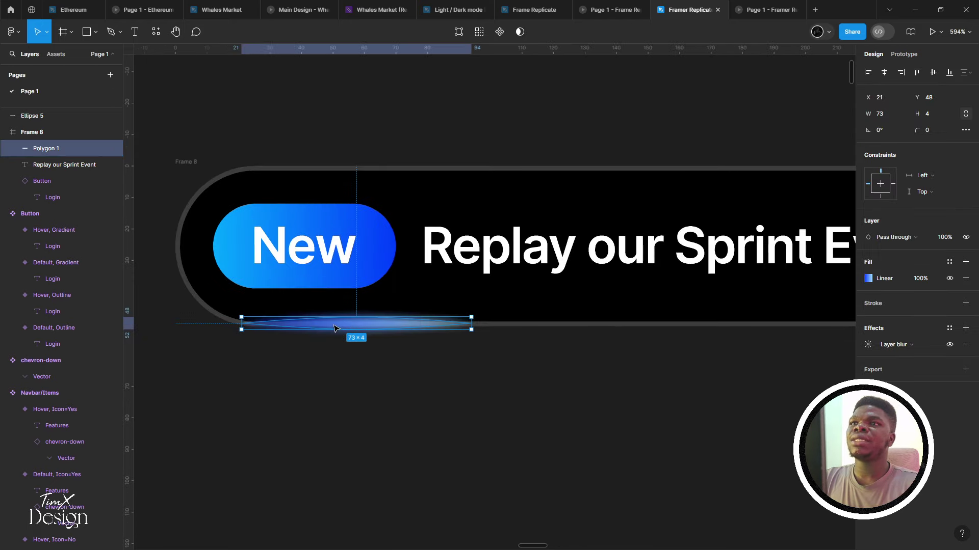
Turn the badge frame into a component and add a second variant to it
{"action": "left_click", "coordinate": [321, 258]}
{"action": "scroll", "coordinate": [321, 257], "scroll_direction": "down", "scroll_amount": 3}
{"action": "scroll", "coordinate": [270, 298], "scroll_direction": "down", "scroll_amount": 2}
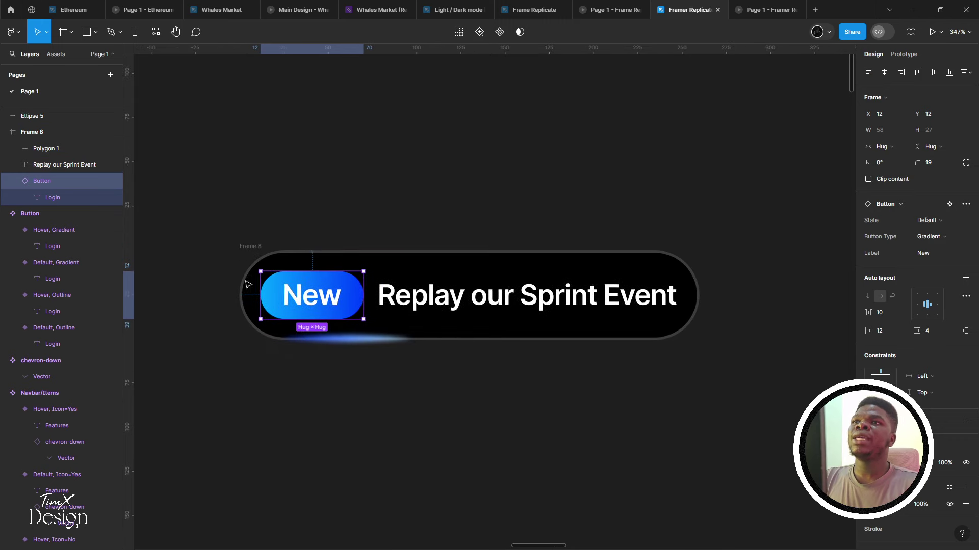
{"action": "left_click", "coordinate": [250, 249]}
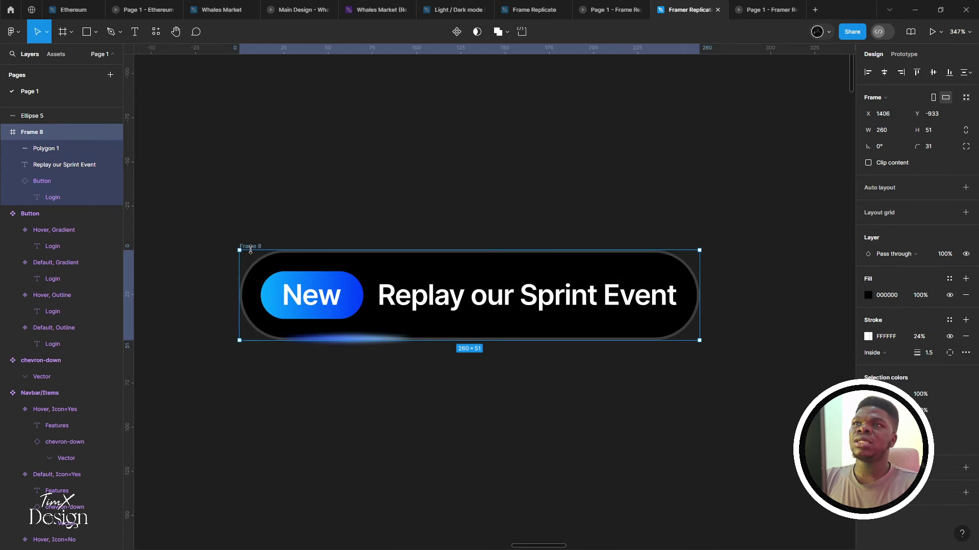
{"action": "left_click", "coordinate": [457, 31]}
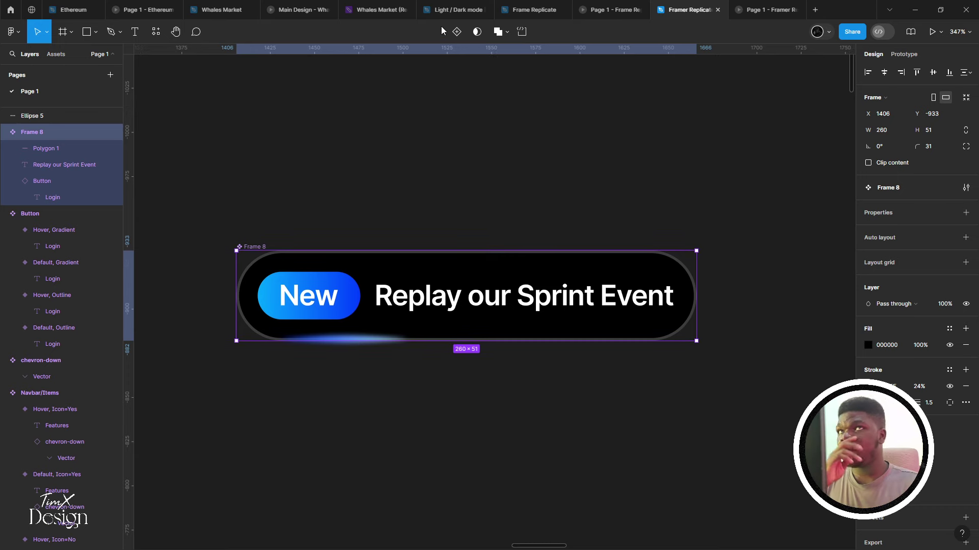
{"action": "left_click", "coordinate": [456, 32]}
{"action": "left_click", "coordinate": [367, 105]}
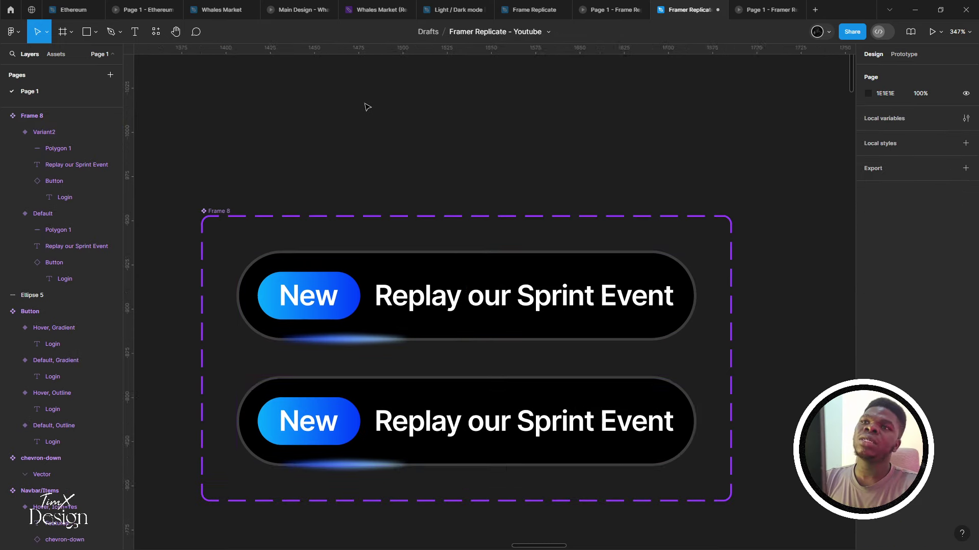
Move the glow polygon in the badge's second variant along the bottom border to about X 169, Y 48
{"action": "scroll", "coordinate": [347, 224], "scroll_direction": "down", "scroll_amount": 3}
{"action": "scroll", "coordinate": [357, 214], "scroll_direction": "up", "scroll_amount": 3}
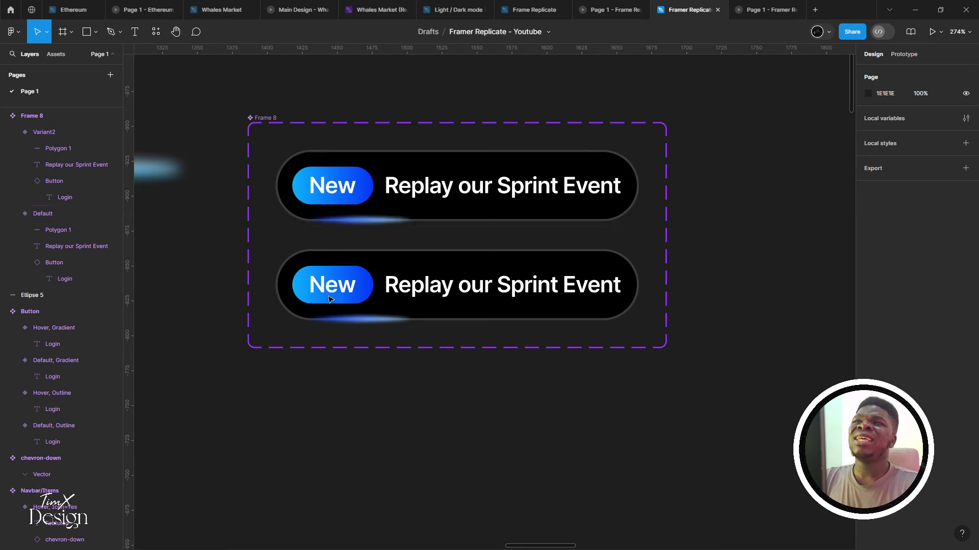
{"action": "double_click", "coordinate": [364, 319]}
{"action": "scroll", "coordinate": [364, 316], "scroll_direction": "up", "scroll_amount": 3}
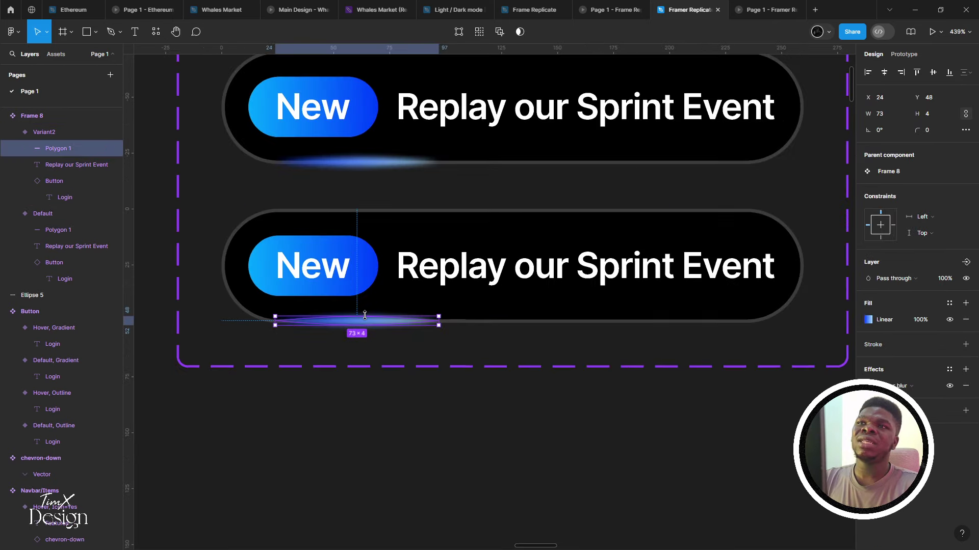
{"action": "left_click_drag", "start_coordinate": [362, 320], "coordinate": [695, 319]}
{"action": "scroll", "coordinate": [693, 315], "scroll_direction": "down", "scroll_amount": 3}
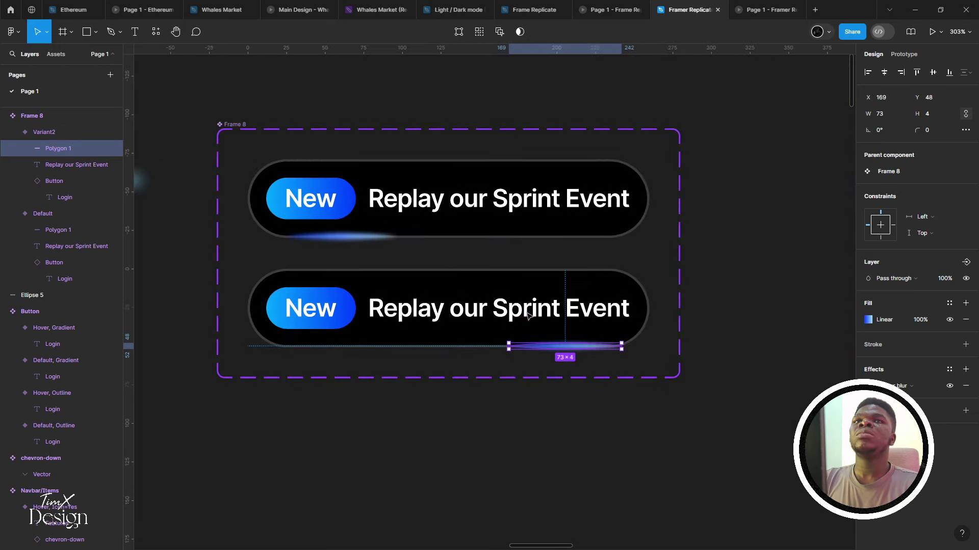
Move the glow polygon in the badge's Default variant along the bottom border to about X 19, Y 48
{"action": "left_click", "coordinate": [314, 238]}
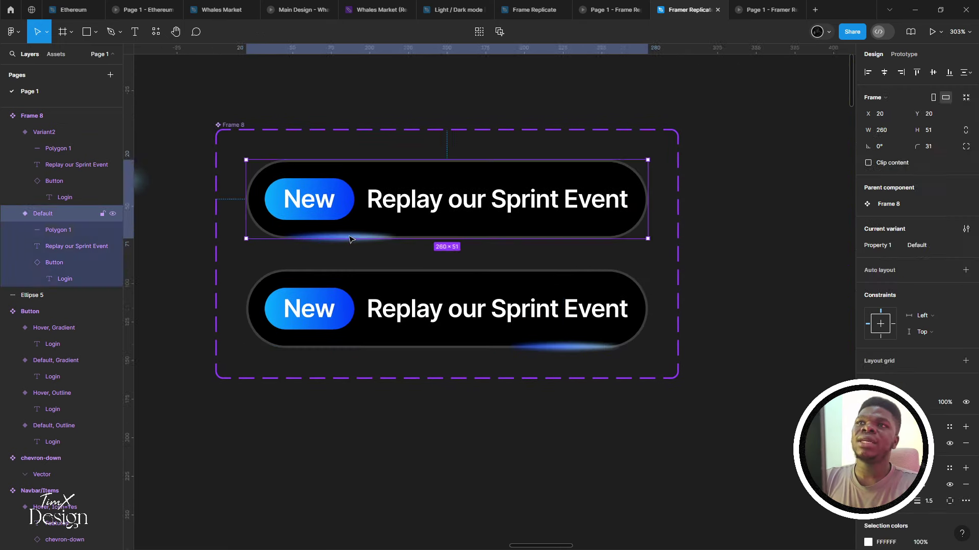
{"action": "scroll", "coordinate": [349, 238], "scroll_direction": "up", "scroll_amount": 2}
{"action": "left_click_drag", "start_coordinate": [349, 238], "coordinate": [340, 238]}
{"action": "scroll", "coordinate": [340, 238], "scroll_direction": "down", "scroll_amount": 3}
{"action": "scroll", "coordinate": [345, 245], "scroll_direction": "up", "scroll_amount": 3}
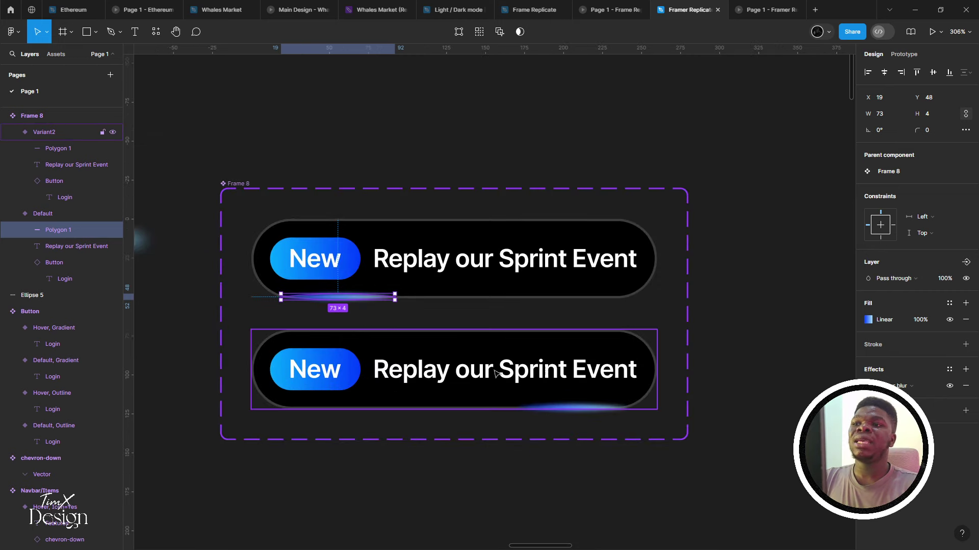
Select the badge component's Default variant
{"action": "scroll", "coordinate": [367, 329], "scroll_direction": "down", "scroll_amount": 2}
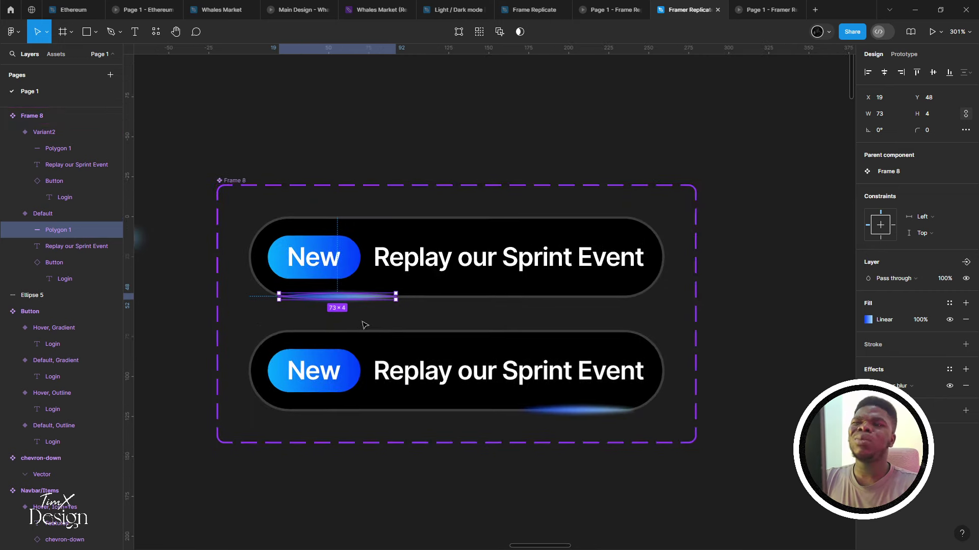
{"action": "scroll", "coordinate": [563, 243], "scroll_direction": "up", "scroll_amount": 1}
{"action": "left_click", "coordinate": [509, 227]}
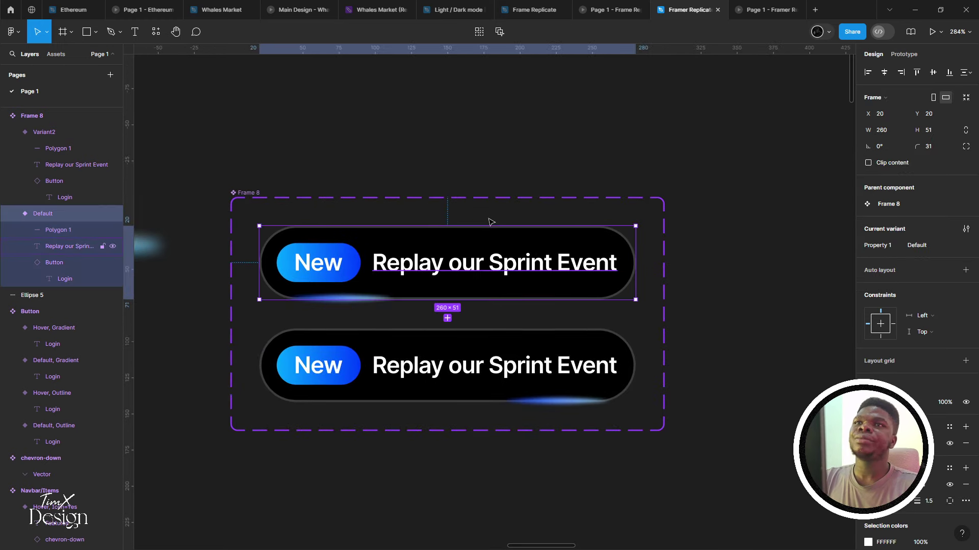
{"action": "scroll", "coordinate": [446, 261], "scroll_direction": "down", "scroll_amount": 1}
{"action": "scroll", "coordinate": [446, 261], "scroll_direction": "down", "scroll_amount": 1}
{"action": "scroll", "coordinate": [423, 276], "scroll_direction": "up", "scroll_amount": 2}
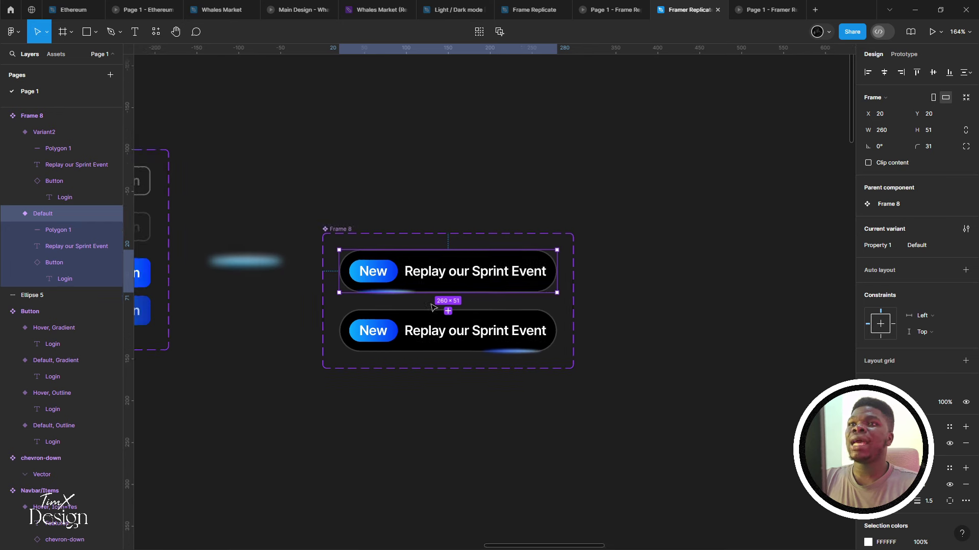
{"action": "scroll", "coordinate": [432, 307], "scroll_direction": "up", "scroll_amount": 1}
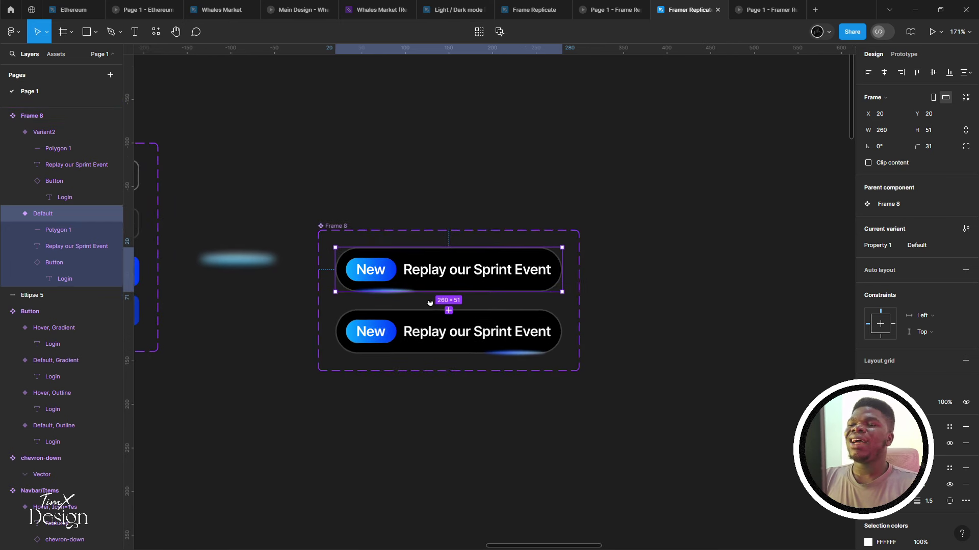
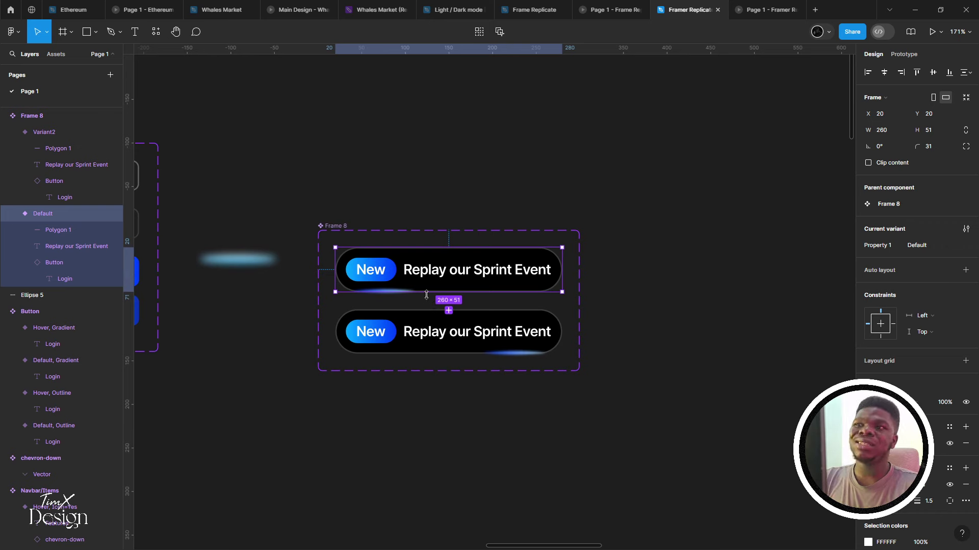
Add a prototype interaction from the badge's Default variant to Variant2, triggered after a delay of 1 ms
{"action": "scroll", "coordinate": [493, 290], "scroll_direction": "left", "scroll_amount": 1}
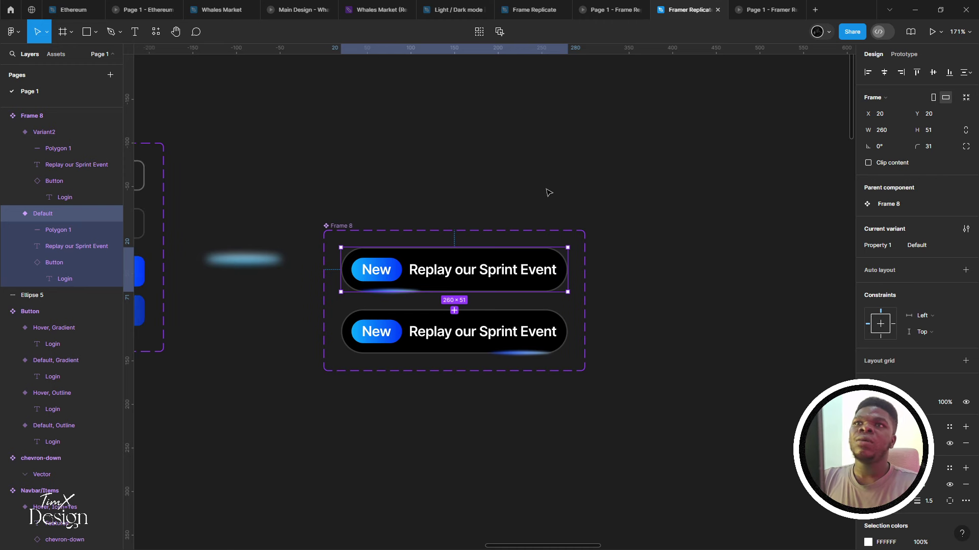
{"action": "key", "text": "shift+e"}
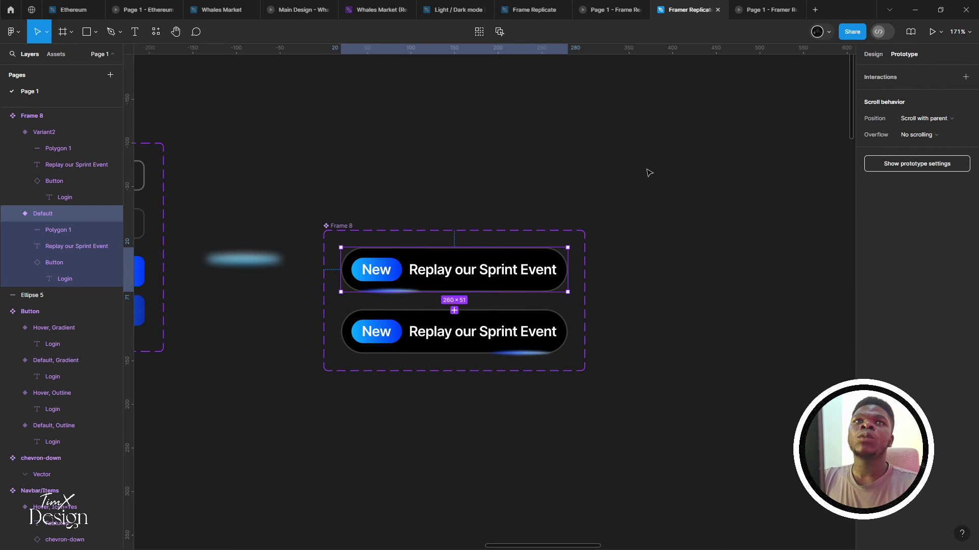
{"action": "left_click_drag", "start_coordinate": [569, 274], "coordinate": [529, 343]}
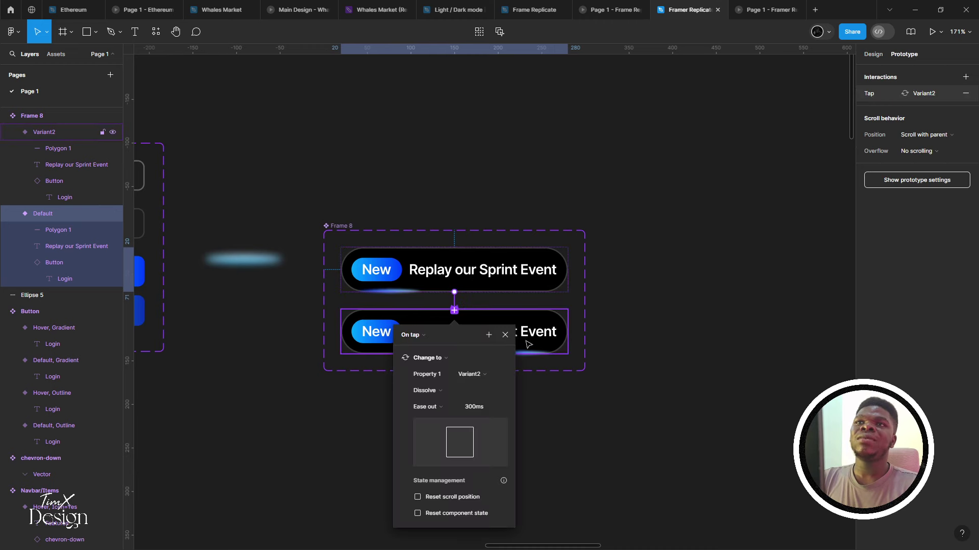
{"action": "left_click", "coordinate": [410, 335]}
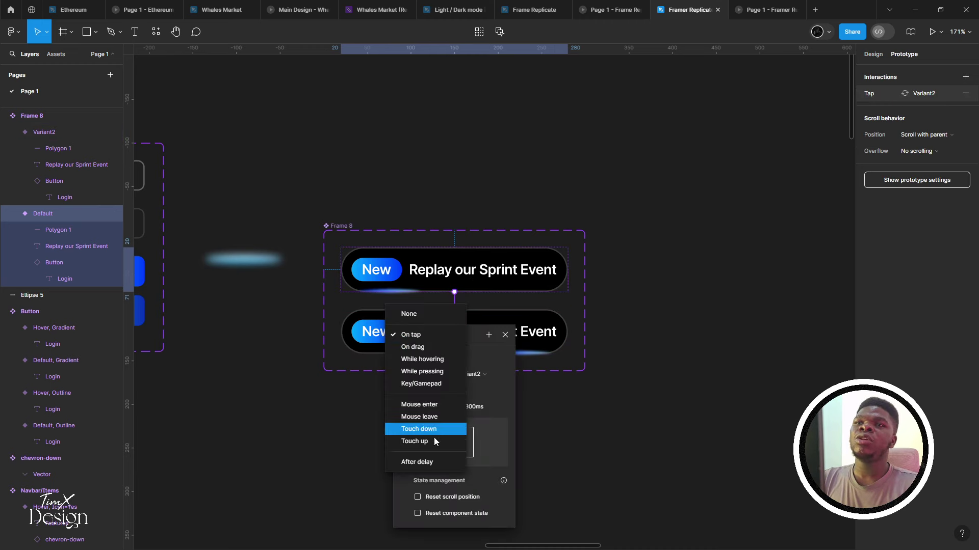
{"action": "left_click", "coordinate": [435, 460]}
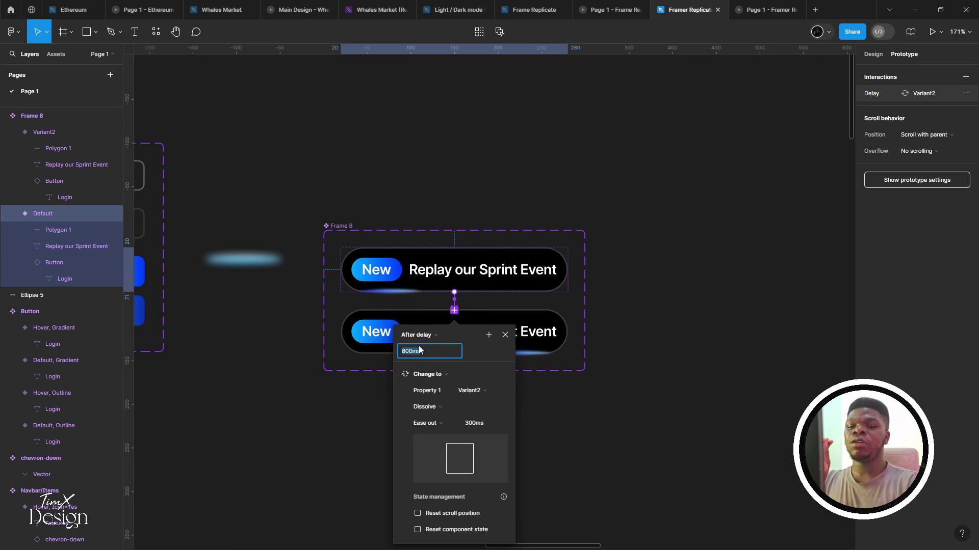
{"action": "key", "text": "Return"}
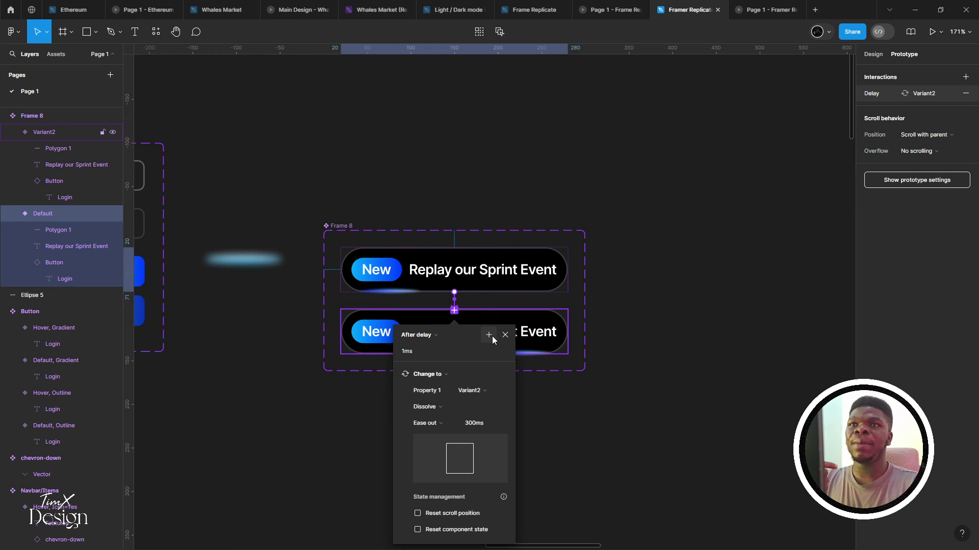
Set the Default variant's transition to Smart animate with a duration of 700 ms
{"action": "left_click", "coordinate": [436, 414]}
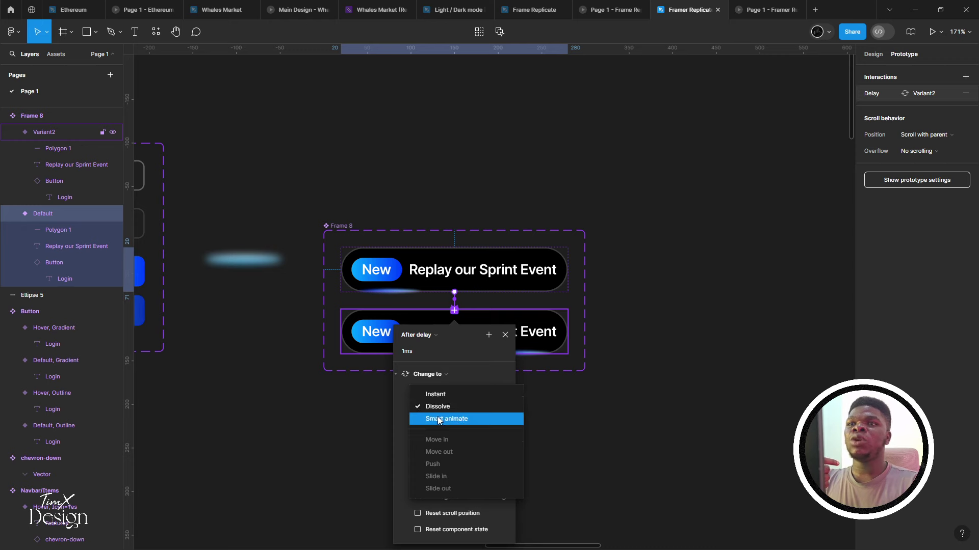
{"action": "left_click", "coordinate": [438, 417]}
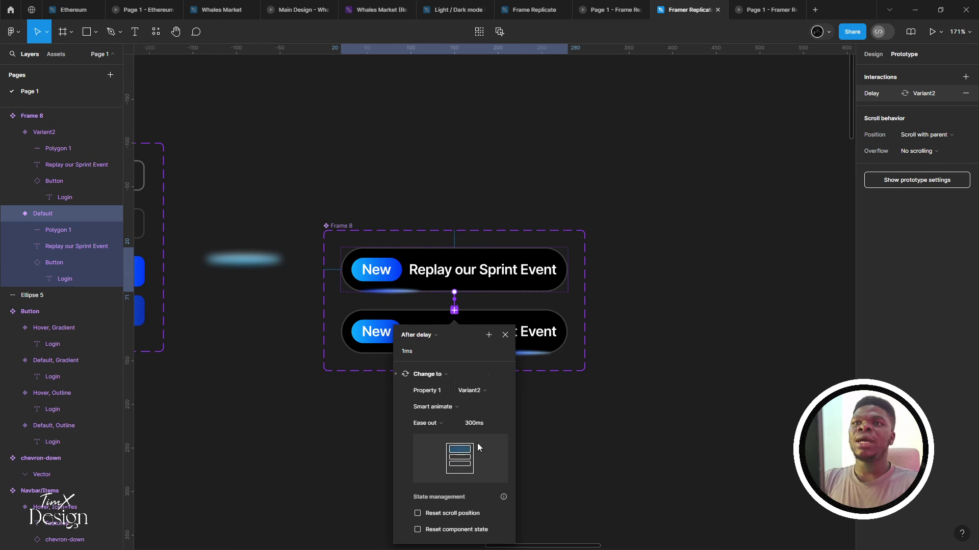
{"action": "left_click", "coordinate": [475, 428]}
{"action": "type", "text": "700"}
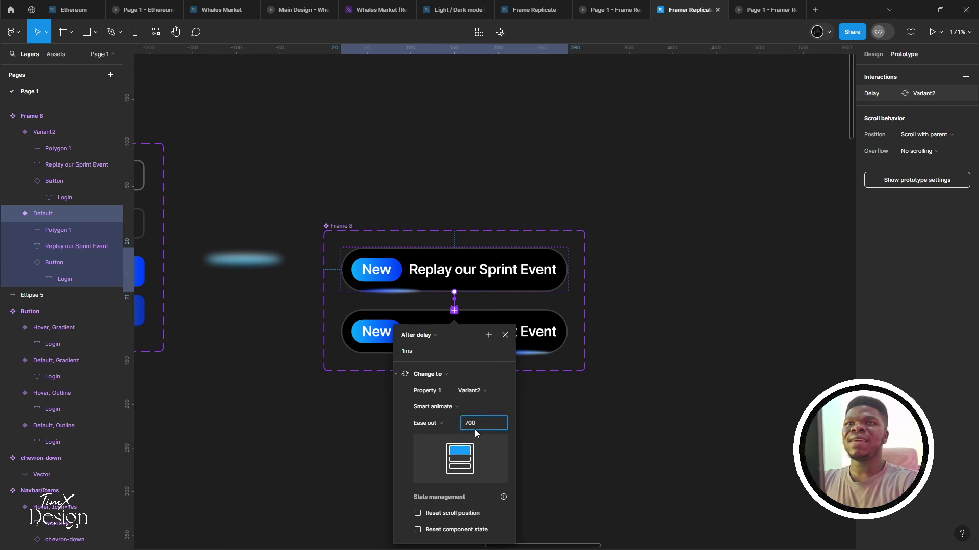
{"action": "key", "text": "Return"}
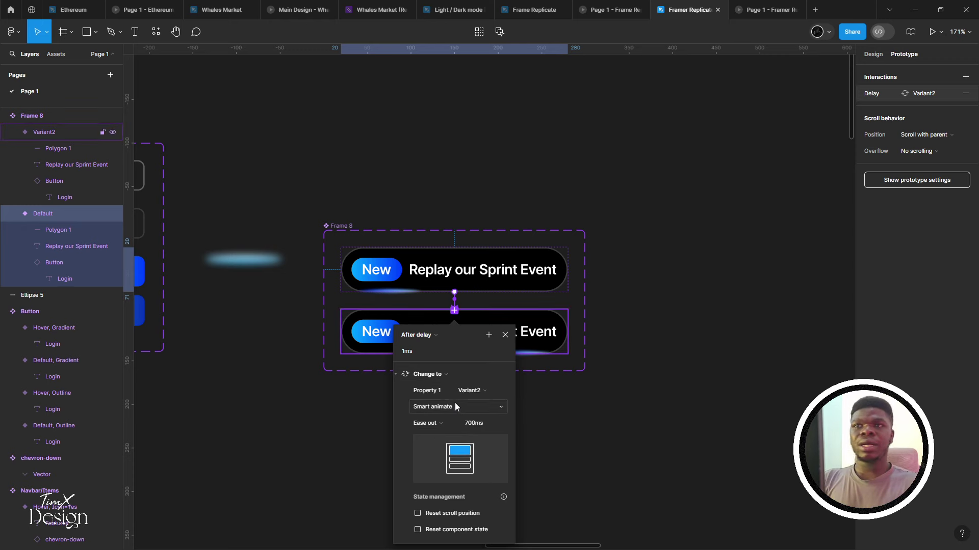
{"action": "left_click", "coordinate": [505, 335]}
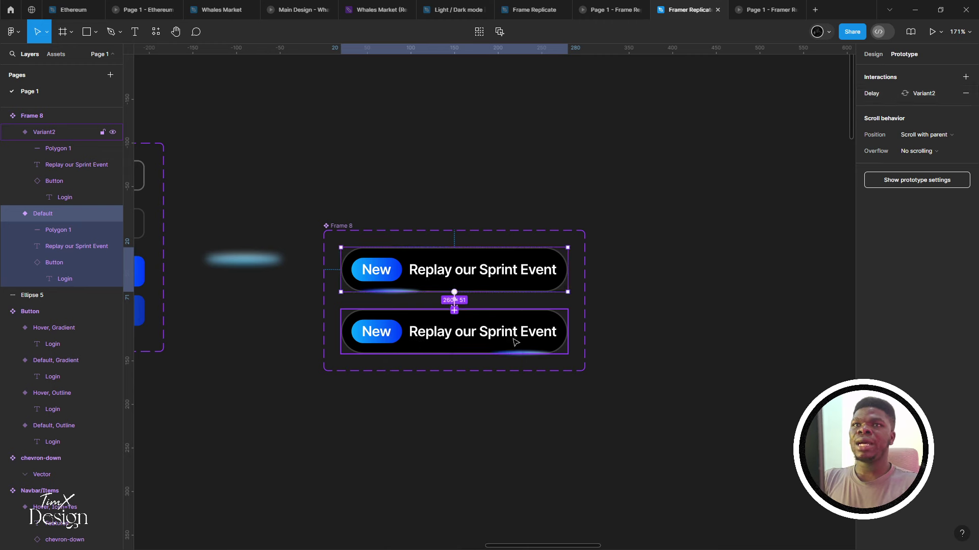
Add a prototype interaction from Variant2 back to Default with the After delay trigger, keeping 1 ms, Smart animate and Ease out at 700 ms
{"action": "left_click", "coordinate": [515, 343]}
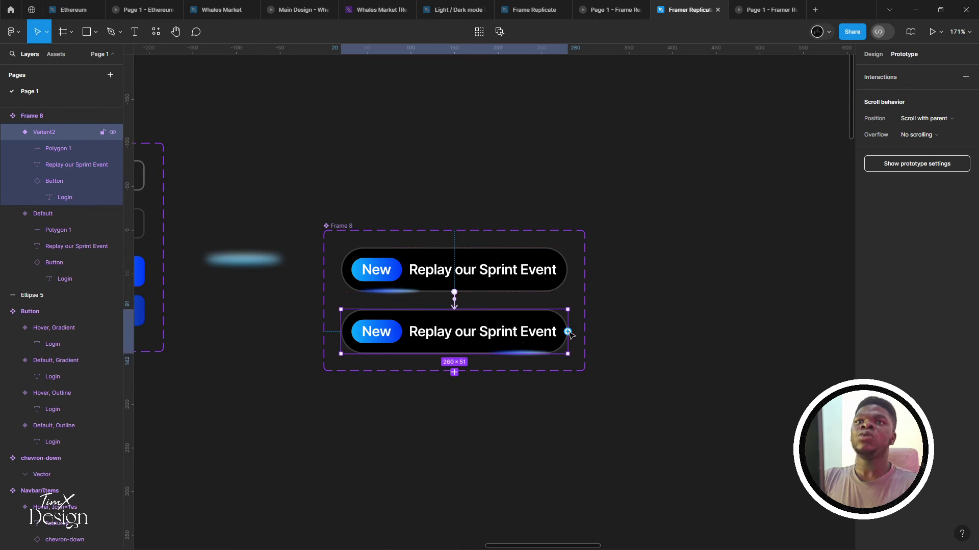
{"action": "left_click_drag", "start_coordinate": [567, 332], "coordinate": [531, 280]}
{"action": "left_click", "coordinate": [413, 318]}
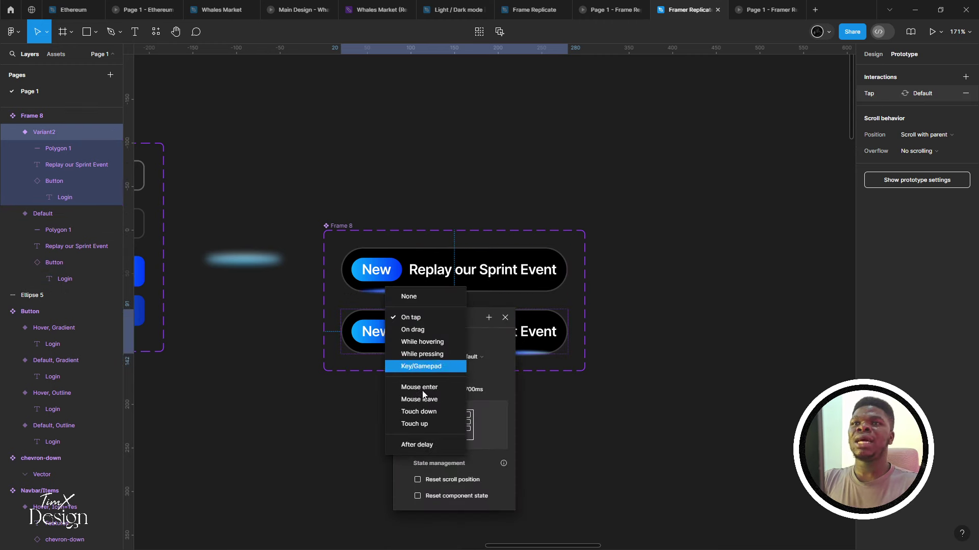
{"action": "left_click", "coordinate": [421, 441]}
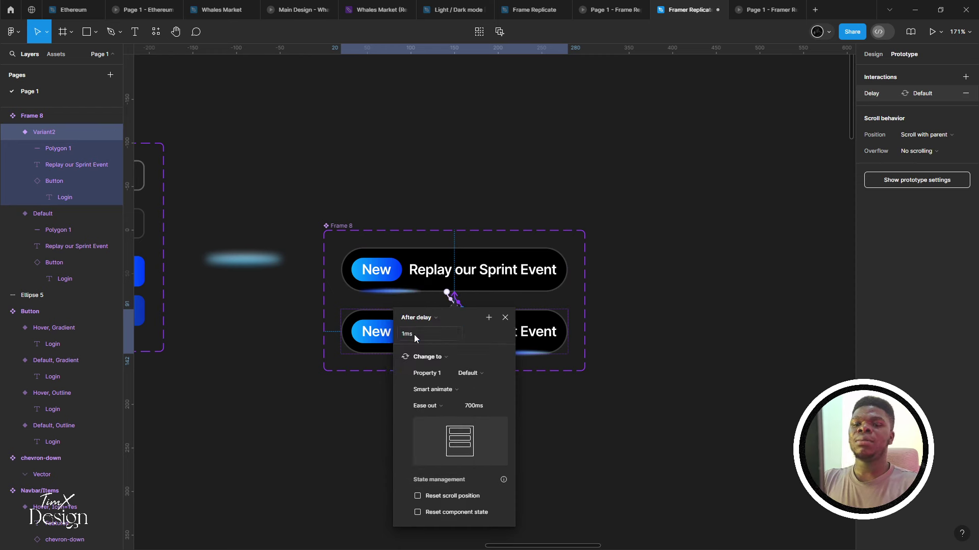
{"action": "left_click", "coordinate": [451, 409]}
{"action": "left_click", "coordinate": [446, 402]}
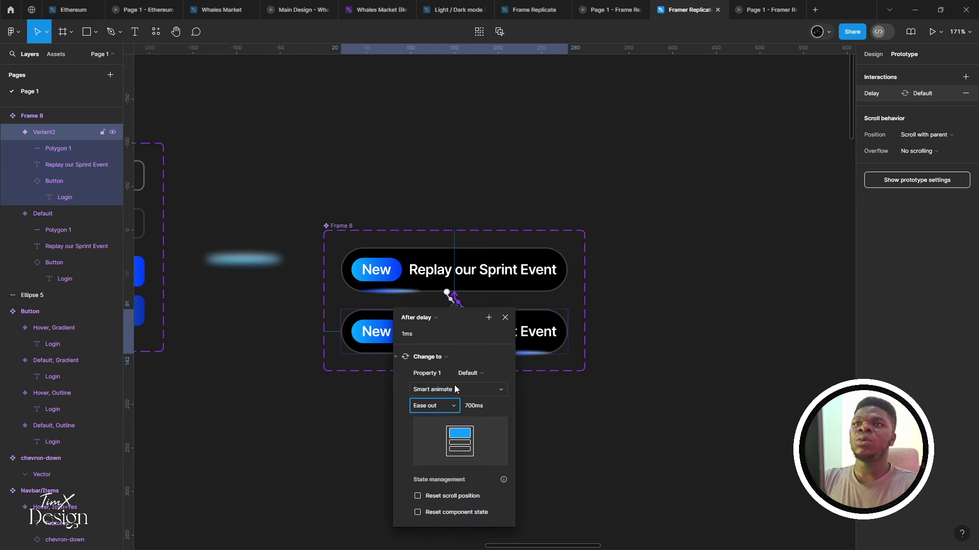
{"action": "left_click", "coordinate": [505, 317]}
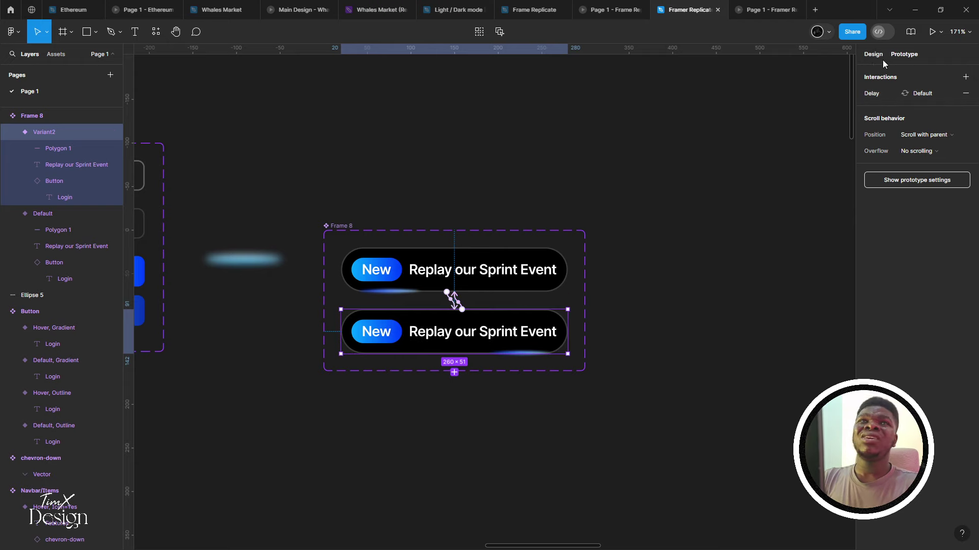
Place an instance of the badge's Default variant centered above the Desktop - 1 hero headline, at about X 590, Y 217
{"action": "scroll", "coordinate": [678, 176], "scroll_direction": "down", "scroll_amount": 5}
{"action": "left_click", "coordinate": [661, 199]}
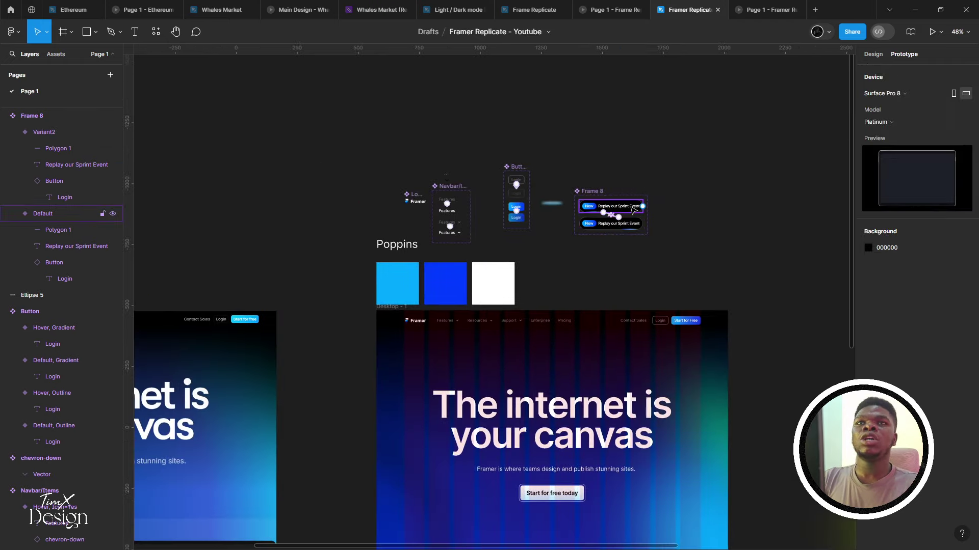
{"action": "left_click", "coordinate": [639, 206]}
{"action": "left_click", "coordinate": [866, 56]}
{"action": "scroll", "coordinate": [621, 207], "scroll_direction": "up", "scroll_amount": 1}
{"action": "scroll", "coordinate": [622, 209], "scroll_direction": "up", "scroll_amount": 1}
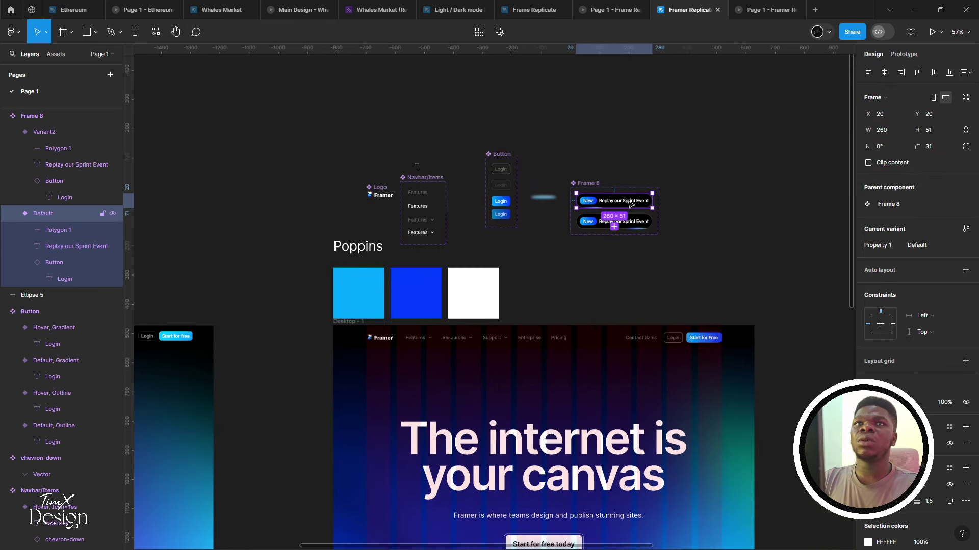
{"action": "left_click_drag", "start_coordinate": [620, 204], "coordinate": [561, 401]}
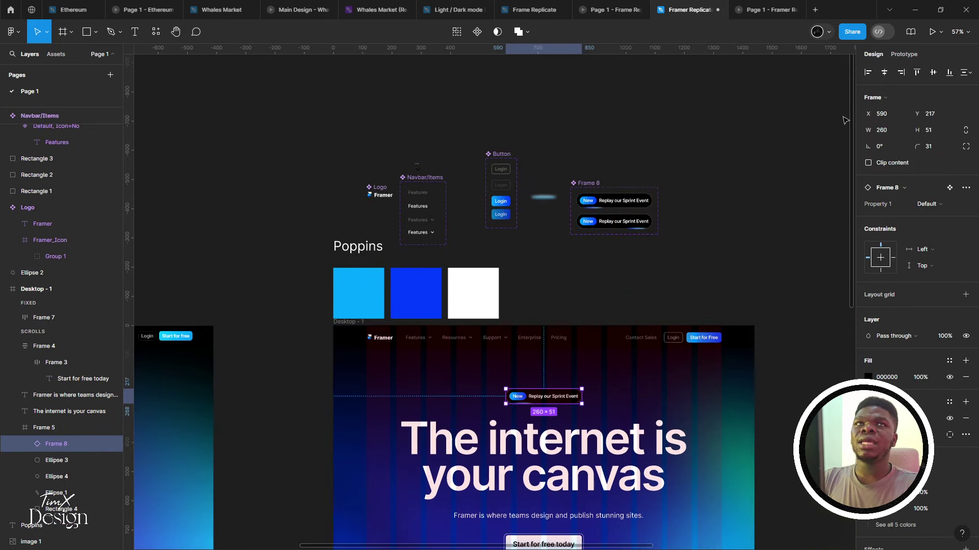
{"action": "left_click", "coordinate": [737, 239]}
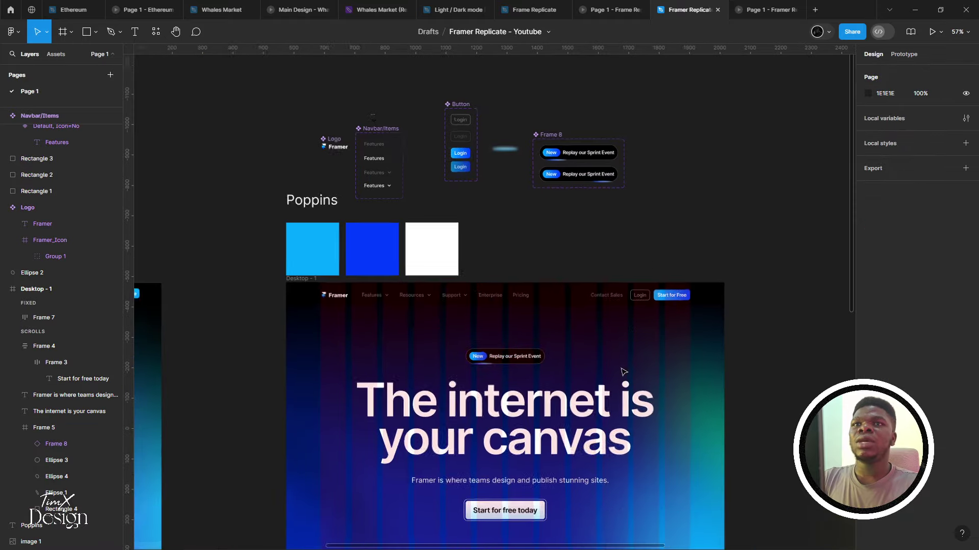
Lower the white stroke's opacity to about 12% on both badge variants
{"action": "scroll", "coordinate": [646, 350], "scroll_direction": "up", "scroll_amount": 5}
{"action": "left_click", "coordinate": [515, 349]}
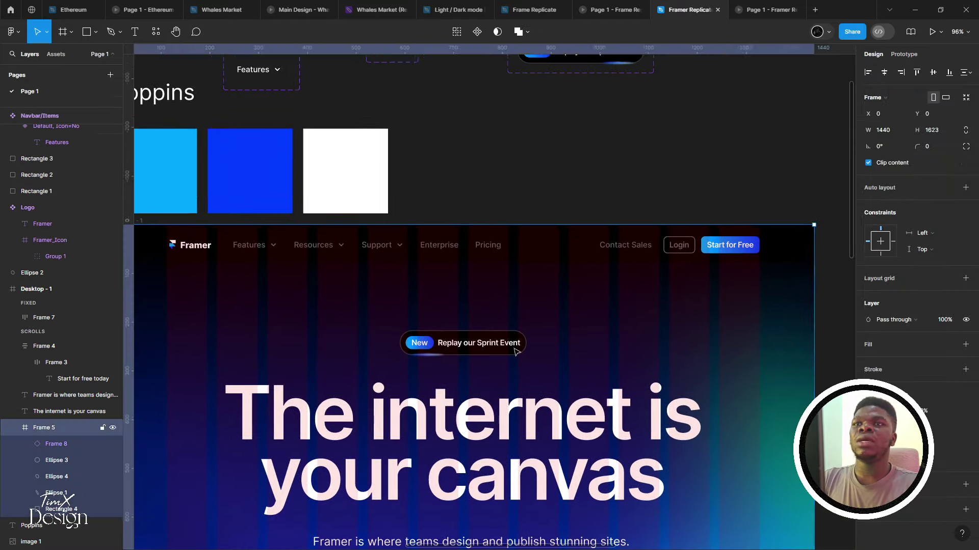
{"action": "scroll", "coordinate": [518, 315], "scroll_direction": "down", "scroll_amount": 2}
{"action": "scroll", "coordinate": [528, 280], "scroll_direction": "up", "scroll_amount": 2}
{"action": "scroll", "coordinate": [527, 226], "scroll_direction": "up", "scroll_amount": 3}
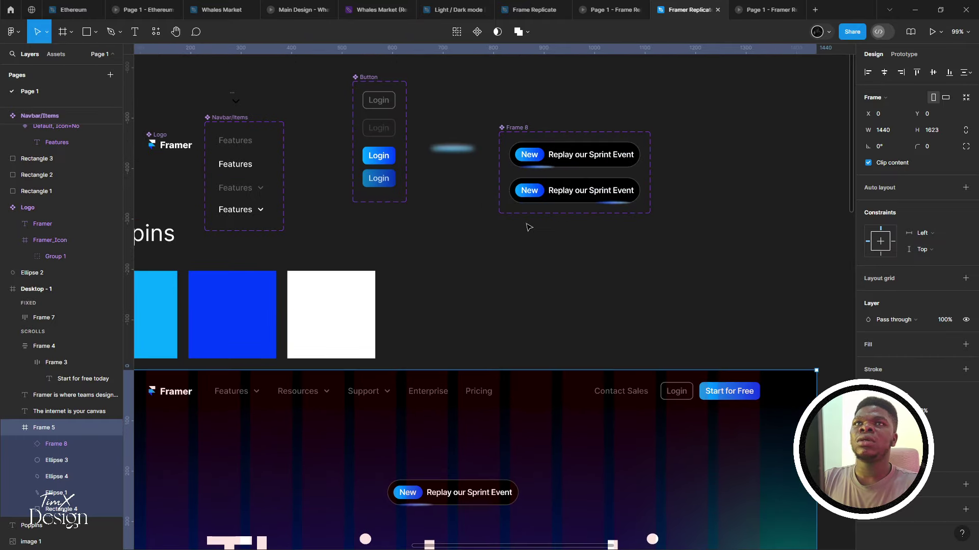
{"action": "left_click", "coordinate": [562, 173]}
{"action": "left_click", "coordinate": [586, 160]}
{"action": "left_click", "coordinate": [590, 192], "text": "shift"}
{"action": "scroll", "coordinate": [884, 357], "scroll_direction": "down", "scroll_amount": 3}
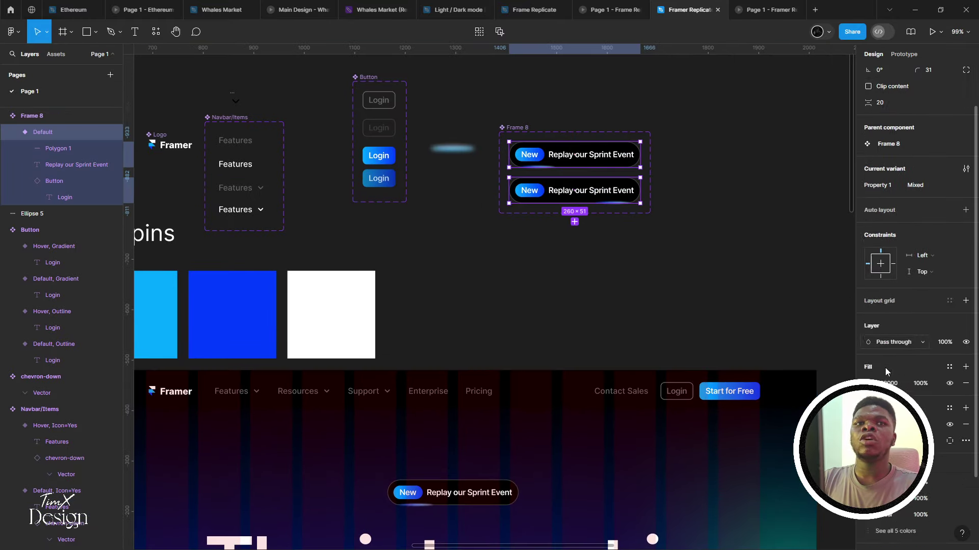
{"action": "left_click", "coordinate": [868, 356]}
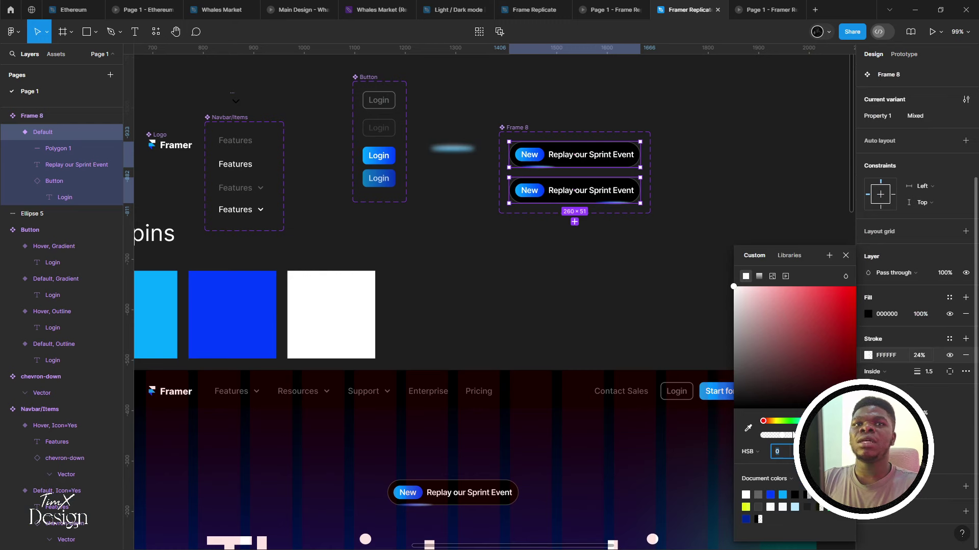
{"action": "left_click_drag", "start_coordinate": [780, 435], "coordinate": [773, 436]}
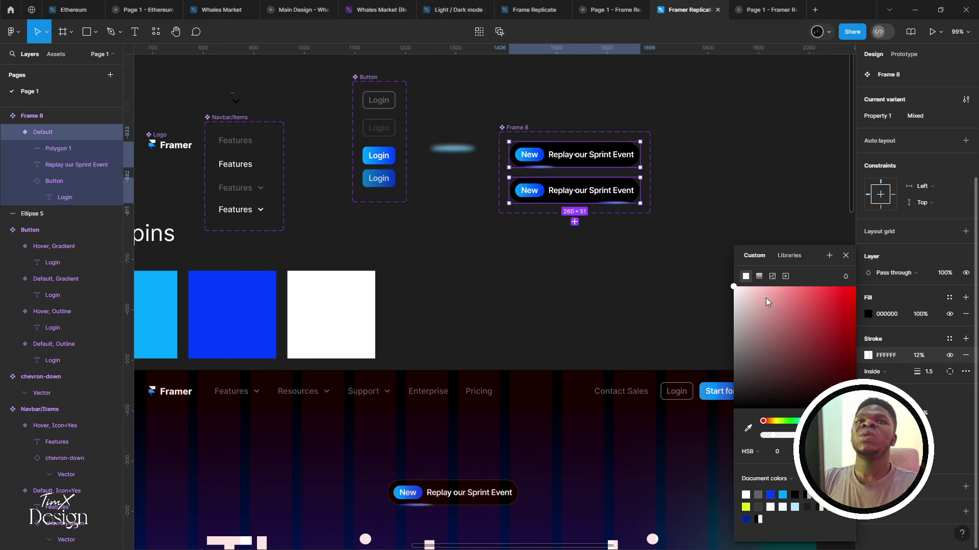
Change the stroke of both badge variants from a solid color to a linear gradient
{"action": "left_click", "coordinate": [759, 276]}
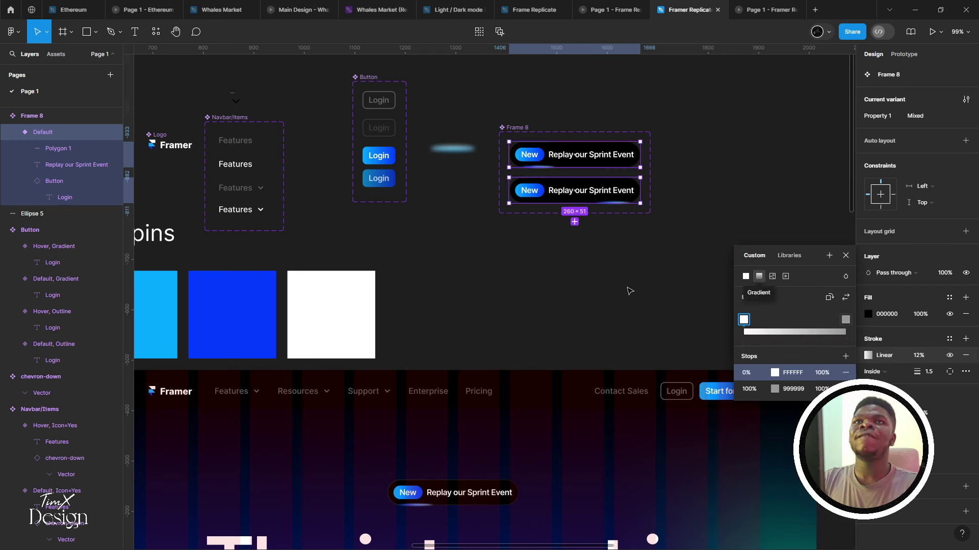
{"action": "left_click", "coordinate": [753, 8]}
{"action": "left_click", "coordinate": [697, 5]}
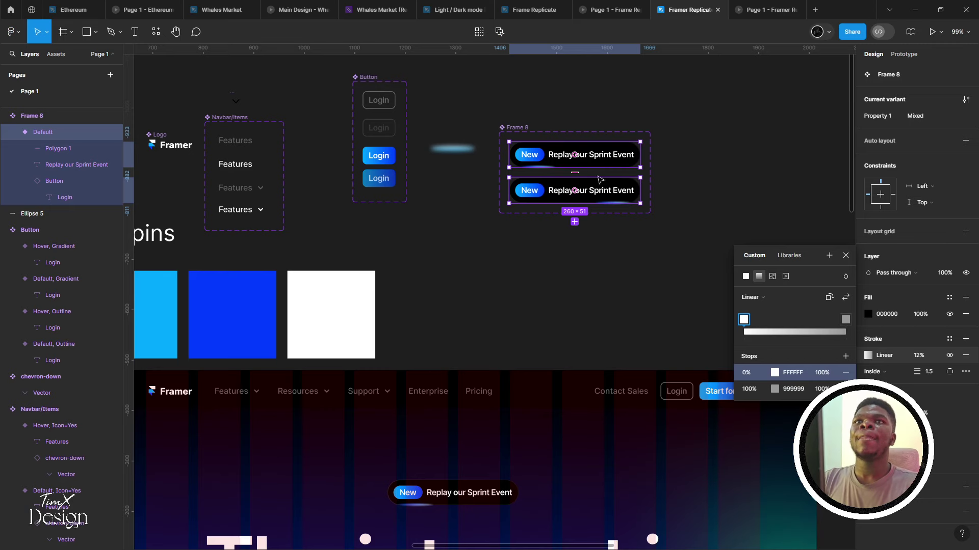
Set the black fill's opacity to 50% on both badge variants
{"action": "scroll", "coordinate": [600, 180], "scroll_direction": "up", "scroll_amount": 3}
{"action": "left_click", "coordinate": [929, 314]}
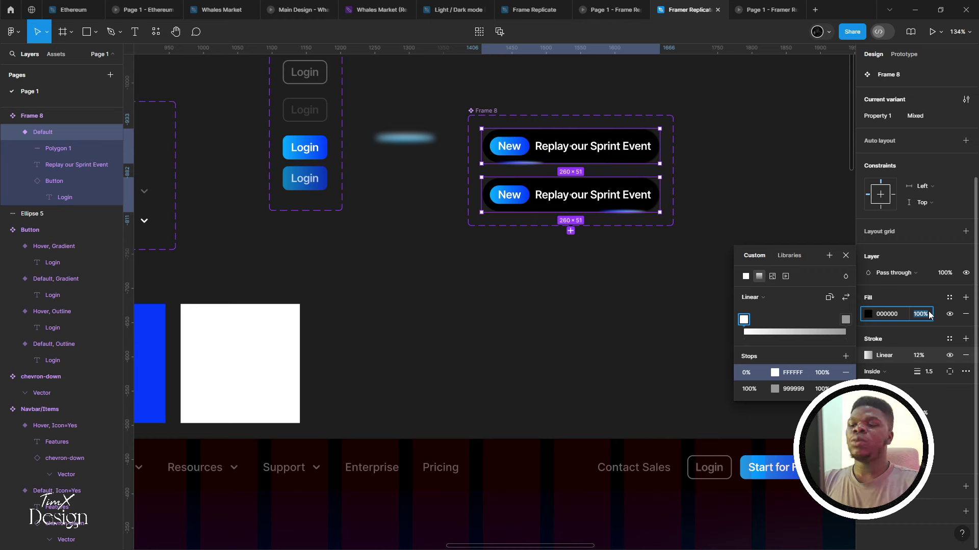
{"action": "type", "text": "50"}
{"action": "key", "text": "Return"}
Examine how the badge instance's fill and stroke look against the hero background, and close the color settings
{"action": "scroll", "coordinate": [357, 229], "scroll_direction": "down", "scroll_amount": 4}
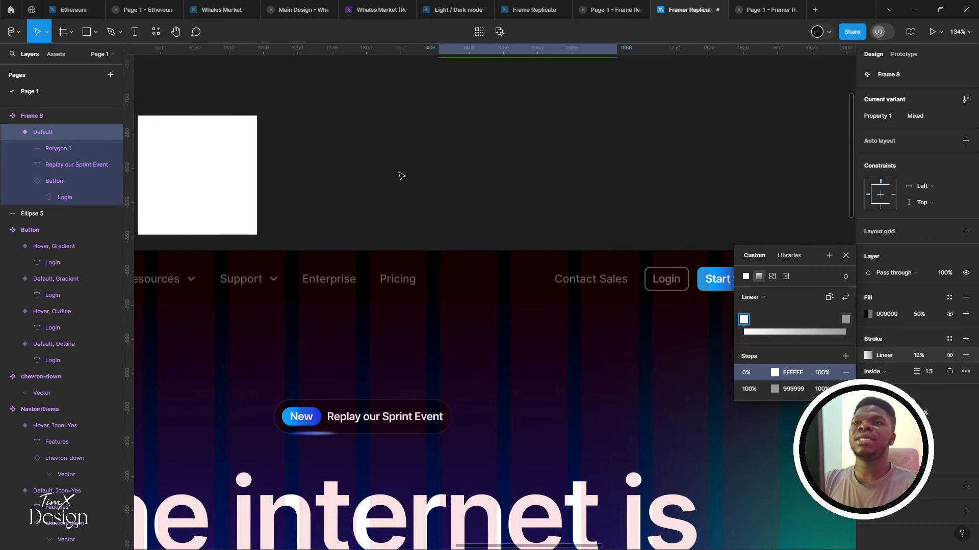
{"action": "scroll", "coordinate": [400, 176], "scroll_direction": "down", "scroll_amount": 1}
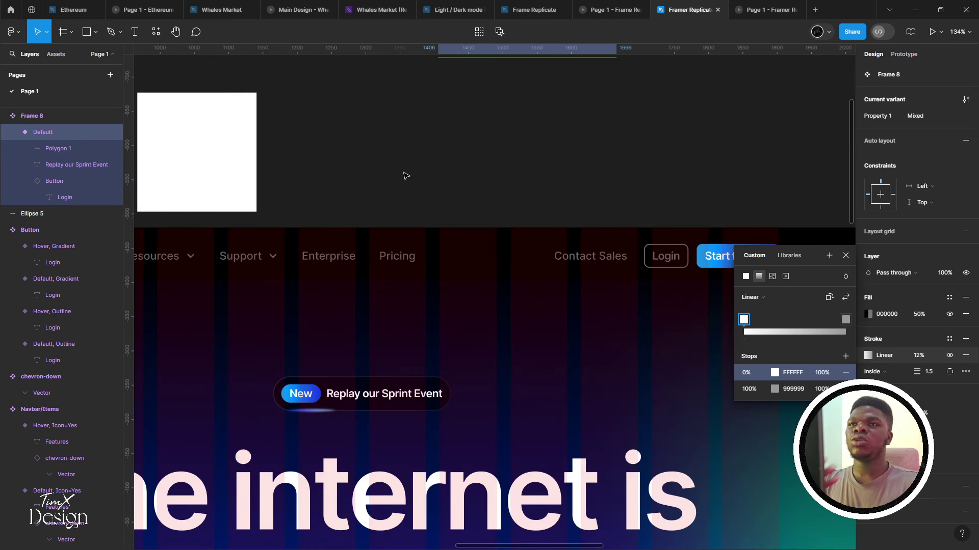
{"action": "left_click_drag", "start_coordinate": [429, 172], "coordinate": [473, 248]}
{"action": "scroll", "coordinate": [436, 166], "scroll_direction": "down", "scroll_amount": 3}
{"action": "scroll", "coordinate": [473, 248], "scroll_direction": "up", "scroll_amount": 1}
{"action": "scroll", "coordinate": [467, 230], "scroll_direction": "down", "scroll_amount": 1}
{"action": "scroll", "coordinate": [471, 234], "scroll_direction": "up", "scroll_amount": 1}
{"action": "scroll", "coordinate": [459, 239], "scroll_direction": "right", "scroll_amount": 1}
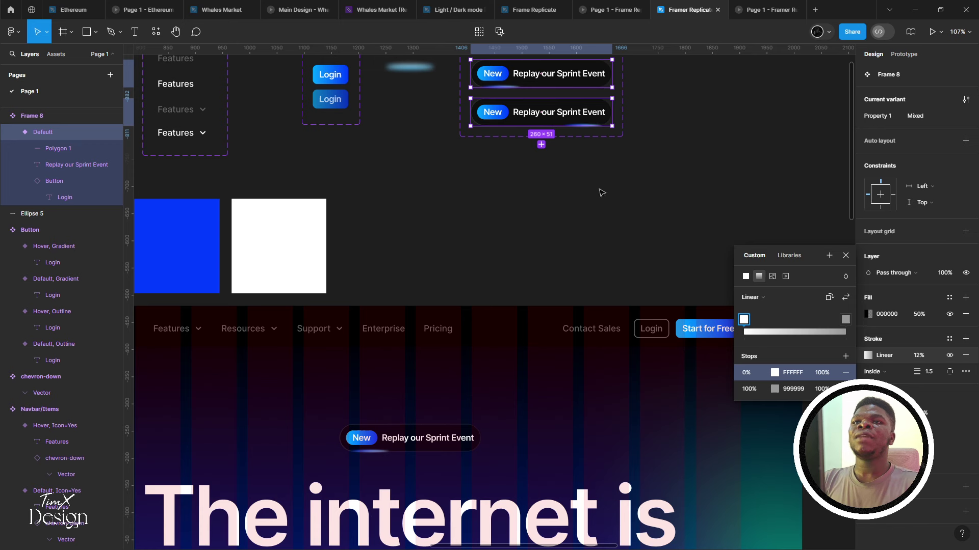
{"action": "left_click", "coordinate": [844, 255]}
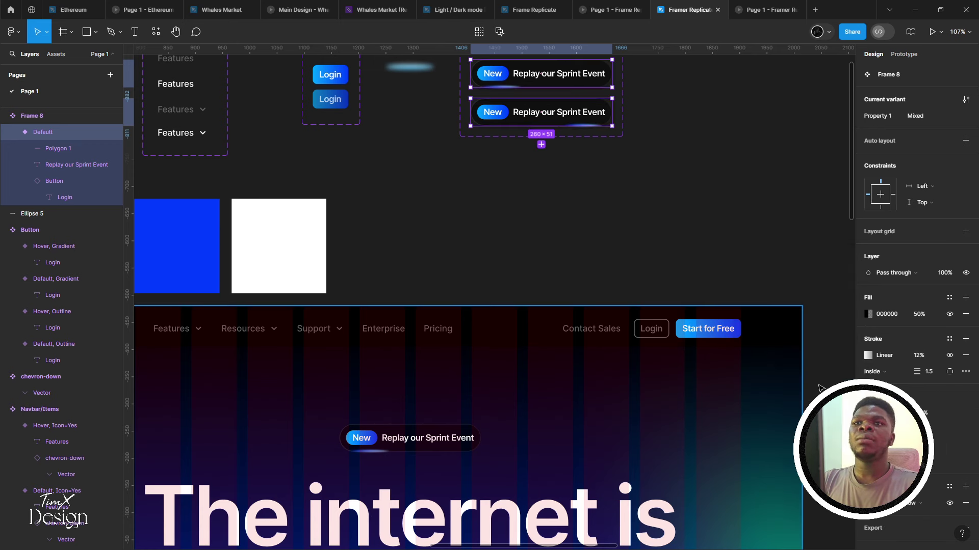
Set the drop shadow's opacity to 50% on both badge variants
{"action": "left_click", "coordinate": [868, 503]}
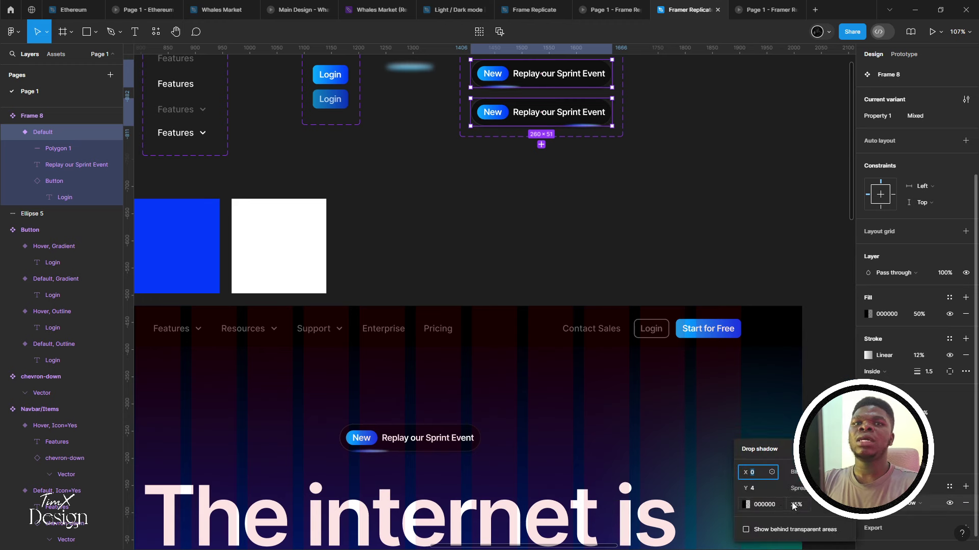
{"action": "left_click", "coordinate": [794, 505]}
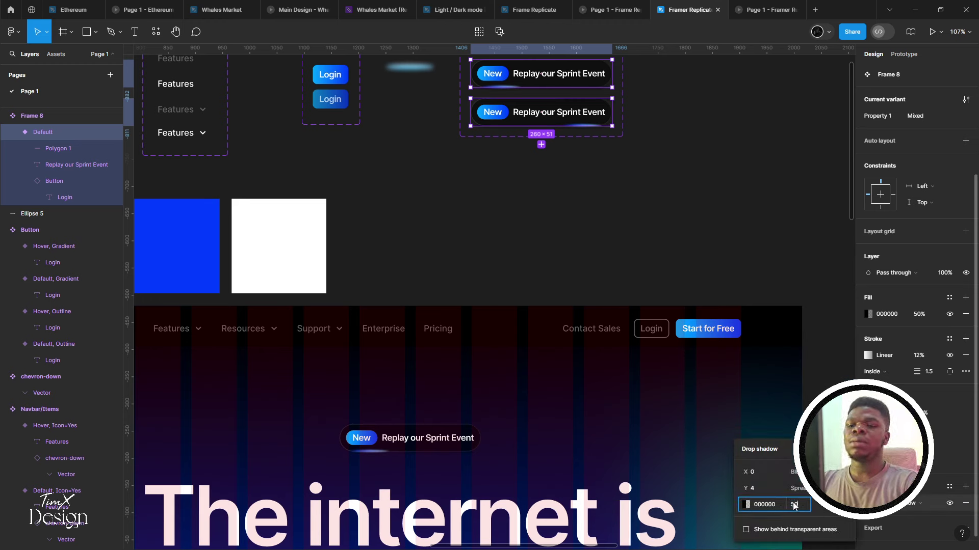
{"action": "key", "text": "Return"}
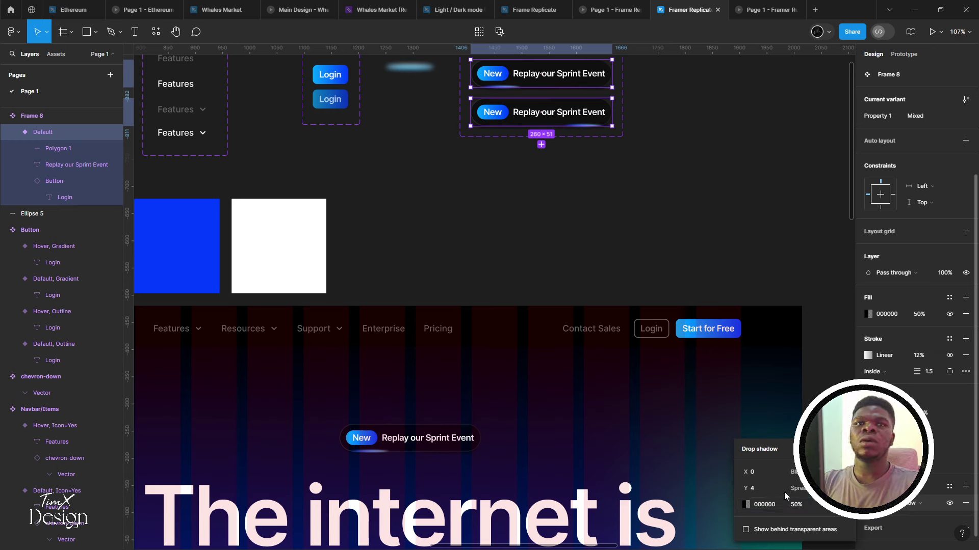
Increase the drop shadow's blur on both badge variants, and try toggling content clipping on them
{"action": "key", "text": "Up"}
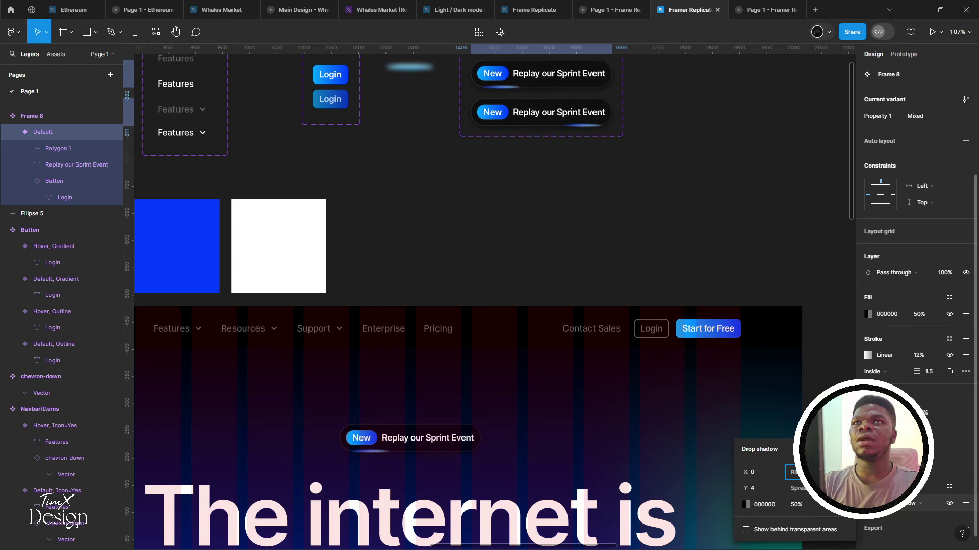
{"action": "scroll", "coordinate": [904, 210], "scroll_direction": "up", "scroll_amount": 3}
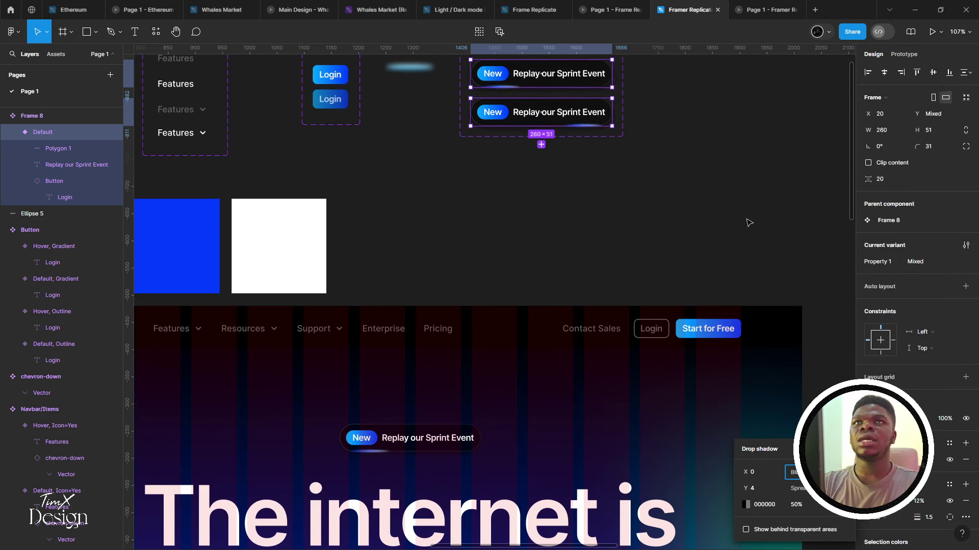
{"action": "left_click", "coordinate": [883, 162]}
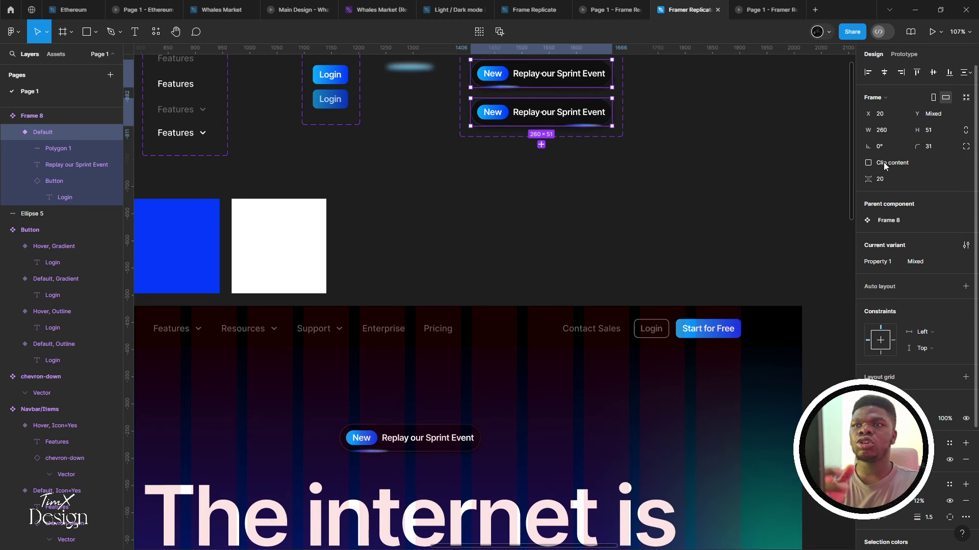
{"action": "left_click", "coordinate": [883, 162]}
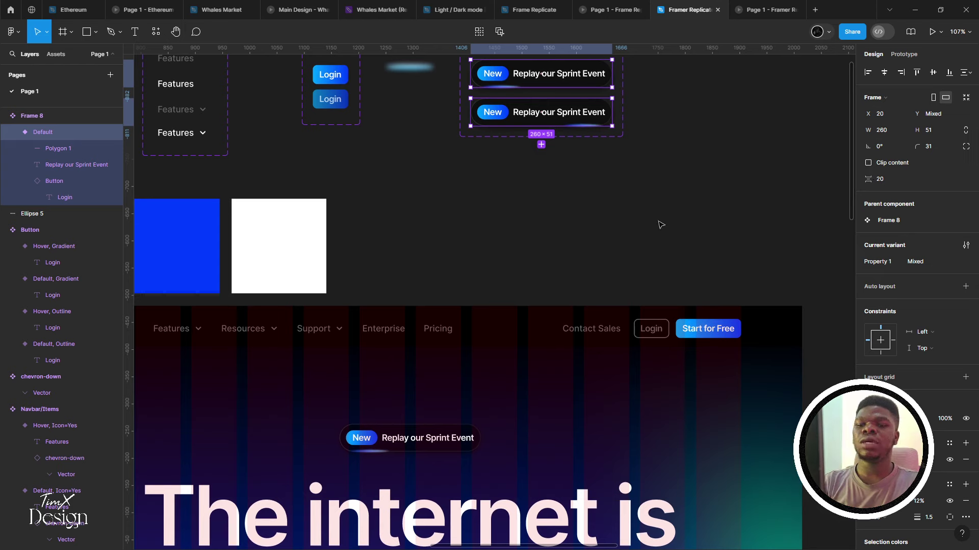
Check the badge in the prototype preview, and return to the design file
{"action": "scroll", "coordinate": [581, 214], "scroll_direction": "right", "scroll_amount": 1}
{"action": "left_click", "coordinate": [747, 6]}
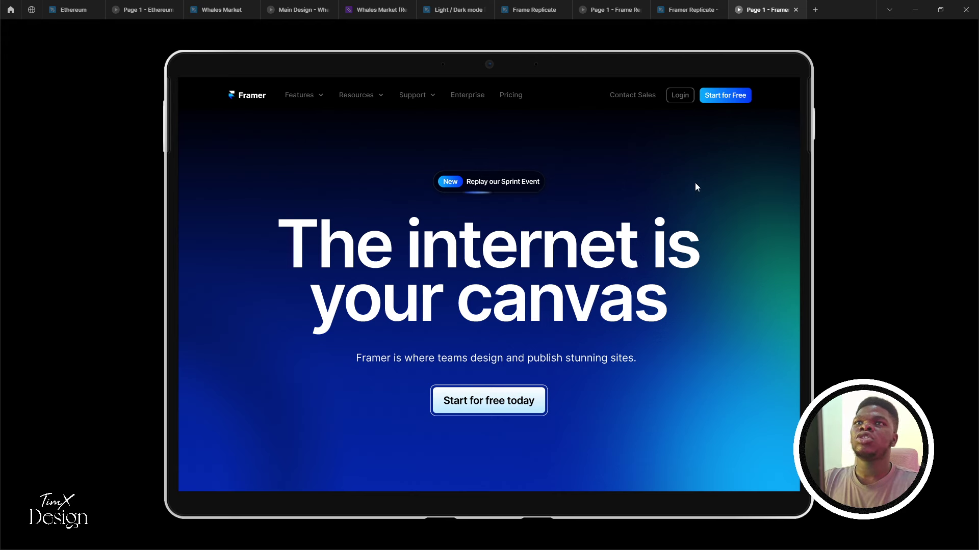
{"action": "left_click", "coordinate": [702, 5]}
Move the badge instance on the hero down to Y 251, closer to the headline
{"action": "scroll", "coordinate": [471, 296], "scroll_direction": "down", "scroll_amount": 5}
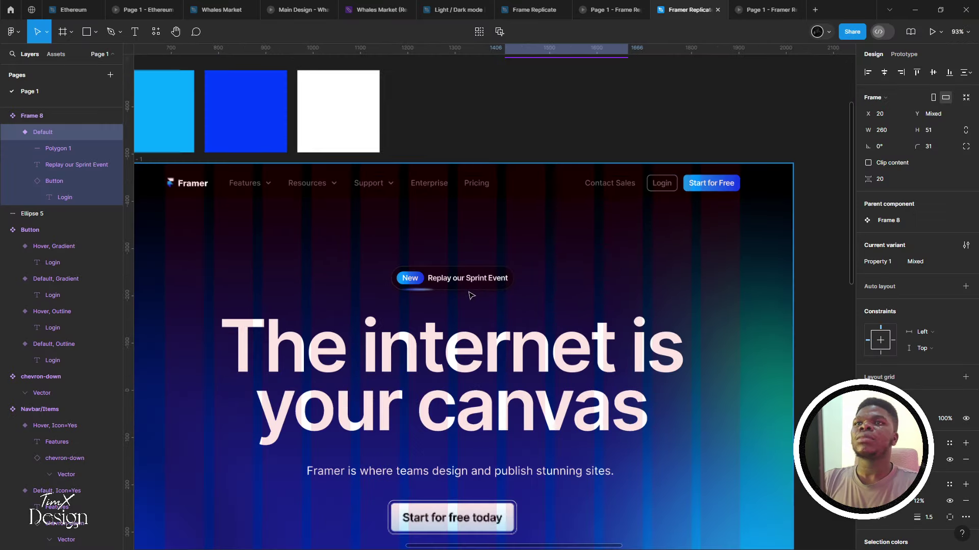
{"action": "double_click", "coordinate": [469, 281]}
{"action": "left_click_drag", "start_coordinate": [469, 282], "coordinate": [469, 299]}
Set the black fill's opacity to 40% on both badge variants, checking the badge in the prototype preview
{"action": "scroll", "coordinate": [585, 203], "scroll_direction": "up", "scroll_amount": 4}
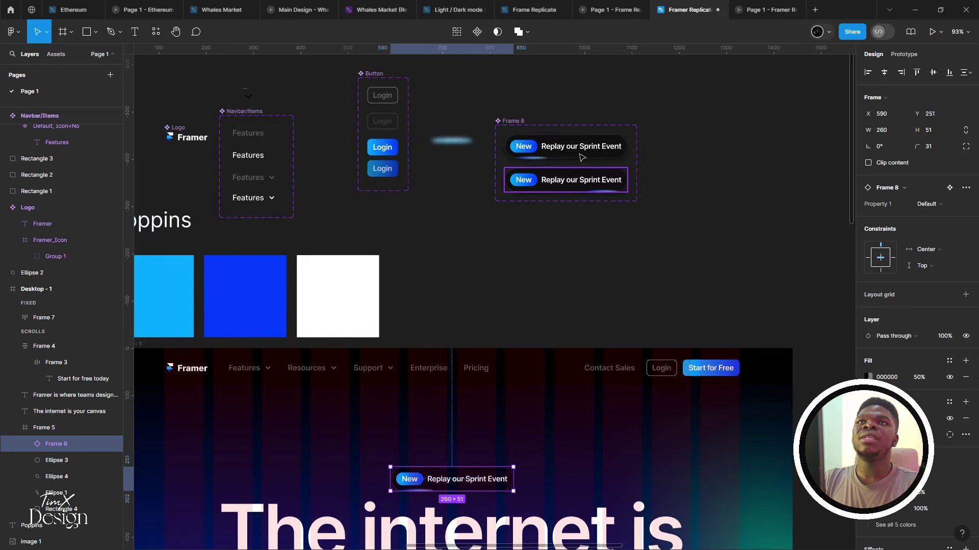
{"action": "left_click", "coordinate": [581, 178]}
{"action": "left_click", "coordinate": [604, 152], "text": "shift"}
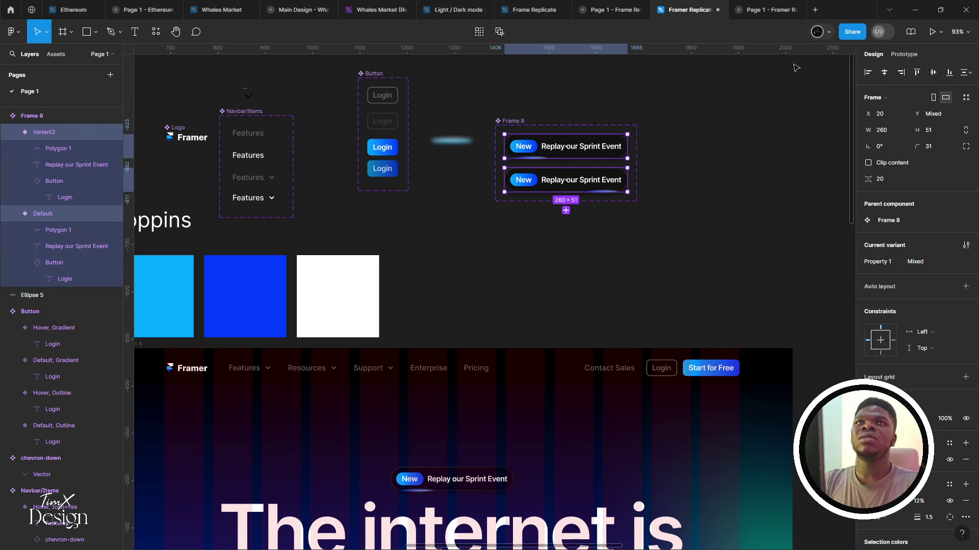
{"action": "key", "text": "ctrl+alt+Return"}
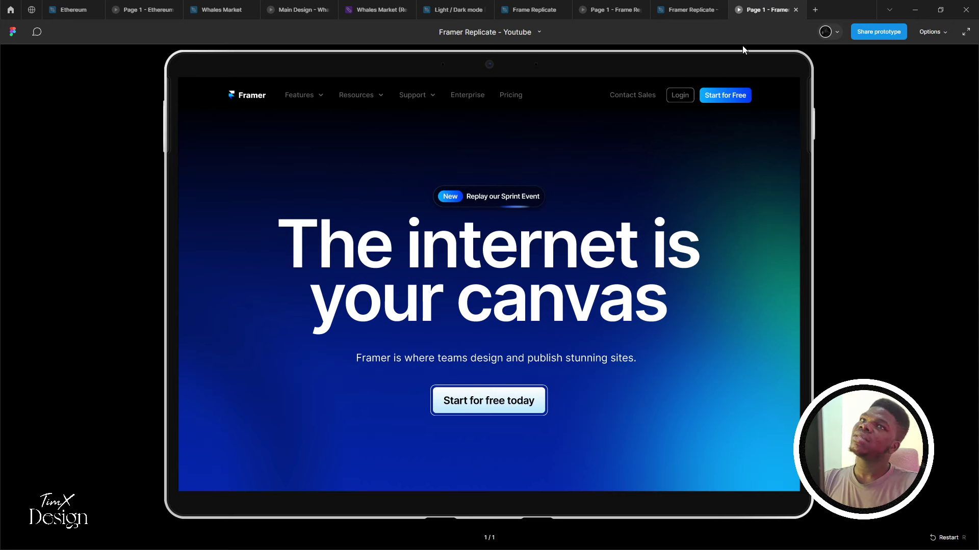
{"action": "left_click", "coordinate": [689, 10]}
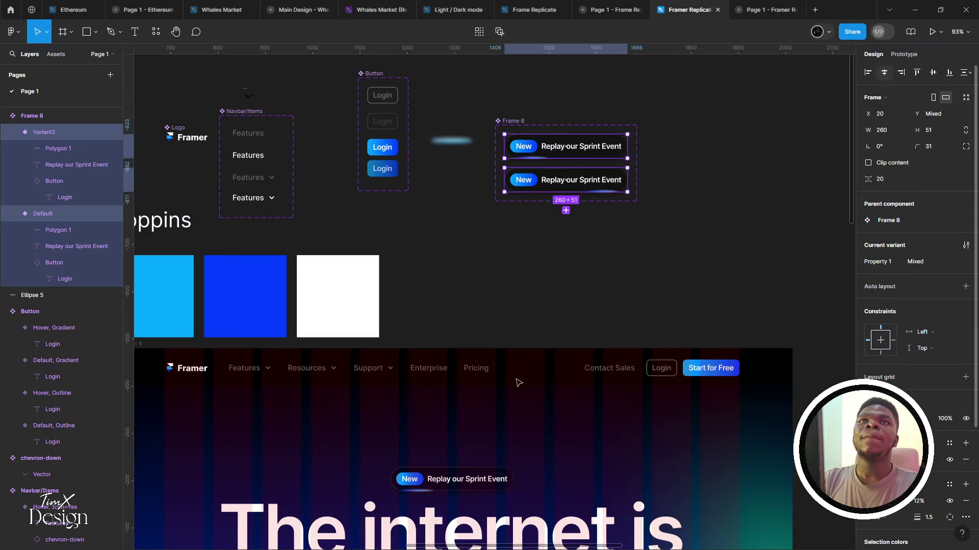
{"action": "scroll", "coordinate": [506, 359], "scroll_direction": "down", "scroll_amount": 2}
{"action": "left_click", "coordinate": [505, 365]}
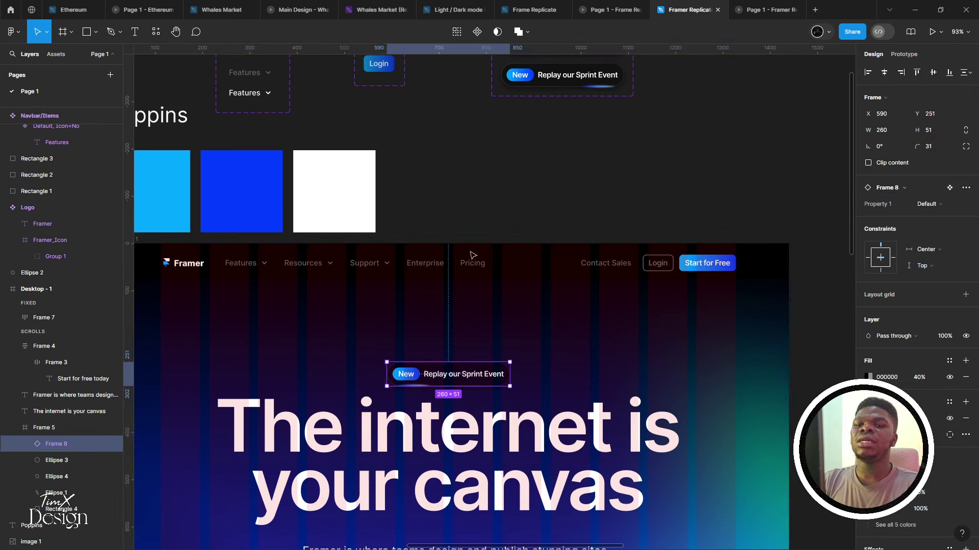
Move the subheading below the headline up to Y 627
{"action": "scroll", "coordinate": [439, 250], "scroll_direction": "down", "scroll_amount": 5}
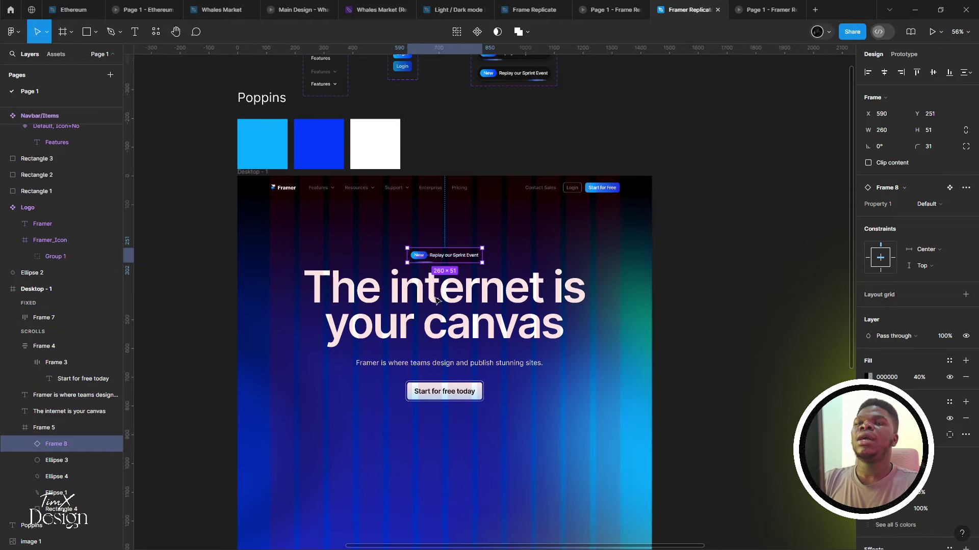
{"action": "left_click", "coordinate": [442, 309]}
{"action": "left_click", "coordinate": [449, 363]}
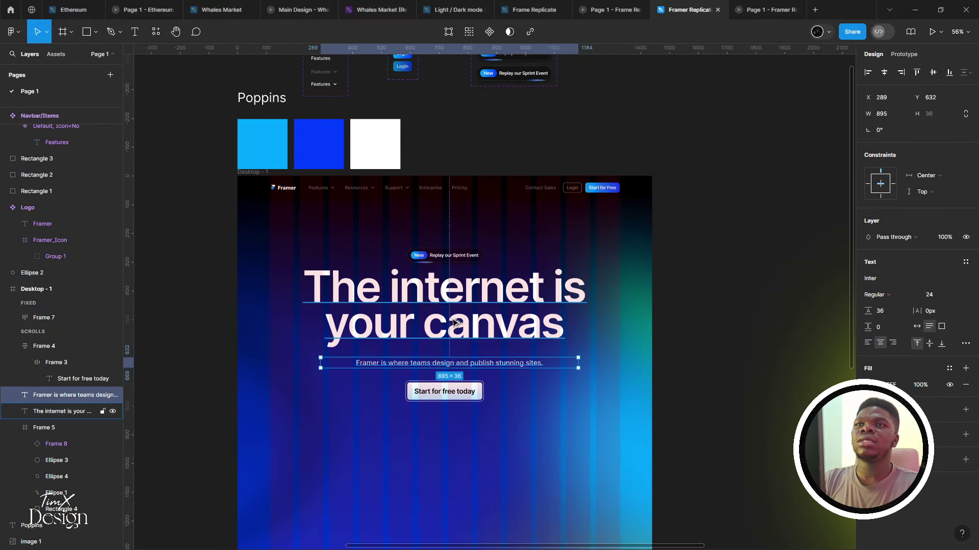
{"action": "key", "text": "alt"}
{"action": "key", "text": "Up"}
{"action": "key", "text": "Up"}
{"action": "key", "text": "Up"}
{"action": "key", "text": "Up"}
{"action": "key", "text": "Up"}
{"action": "key", "text": "Up"}
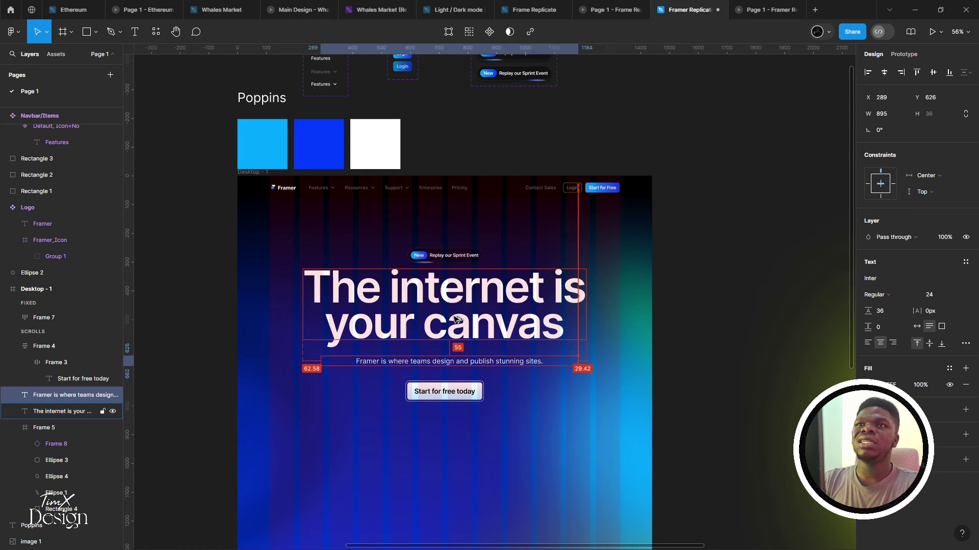
{"action": "key", "text": "Down"}
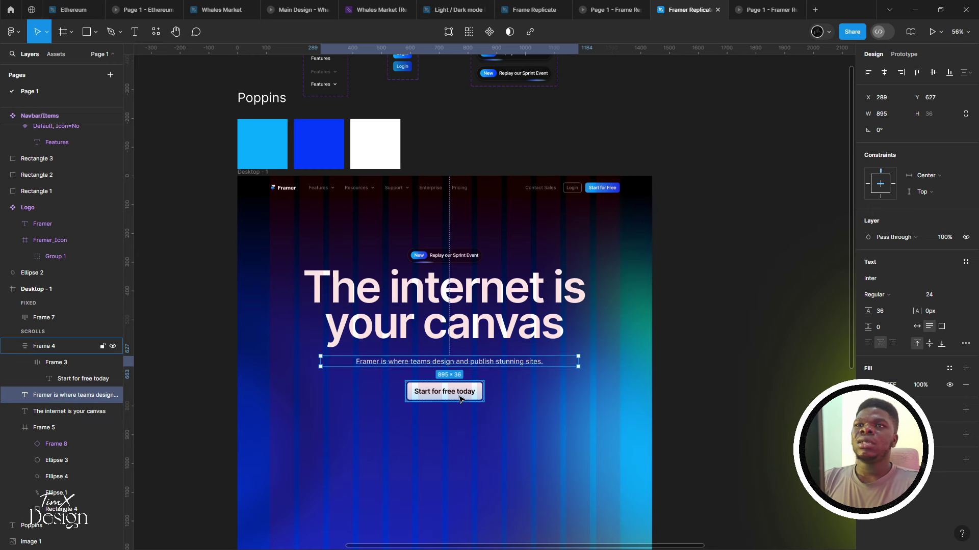
Move the "Start for free today" button up to Y 703
{"action": "left_click", "coordinate": [459, 397]}
{"action": "key", "text": "Up"}
{"action": "key", "text": "Up"}
{"action": "key", "text": "Up"}
{"action": "key", "text": "Up"}
{"action": "key", "text": "Up"}
{"action": "key", "text": "Up"}
{"action": "key", "text": "Up"}
{"action": "key", "text": "Up"}
{"action": "key", "text": "Up"}
{"action": "key", "text": "Up"}
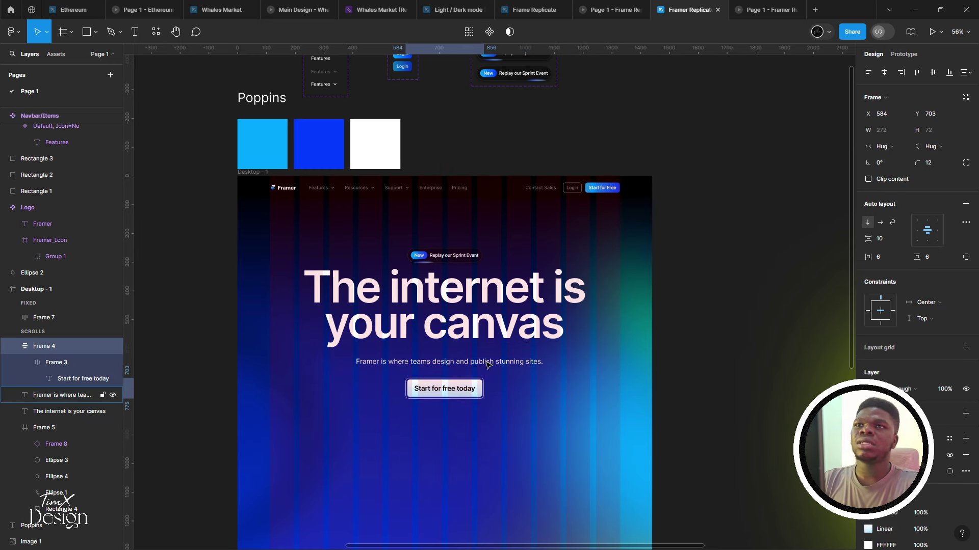
Move the subheading and the "Start for free today" button up together until the button is at Y 687
{"action": "left_click", "coordinate": [487, 364], "text": "shift"}
{"action": "key", "text": "Up"}
{"action": "key", "text": "Up"}
{"action": "key", "text": "Up"}
{"action": "key", "text": "Up"}
{"action": "key", "text": "Up"}
{"action": "key", "text": "Up"}
{"action": "key", "text": "Up"}
{"action": "key", "text": "Up"}
{"action": "key", "text": "Up"}
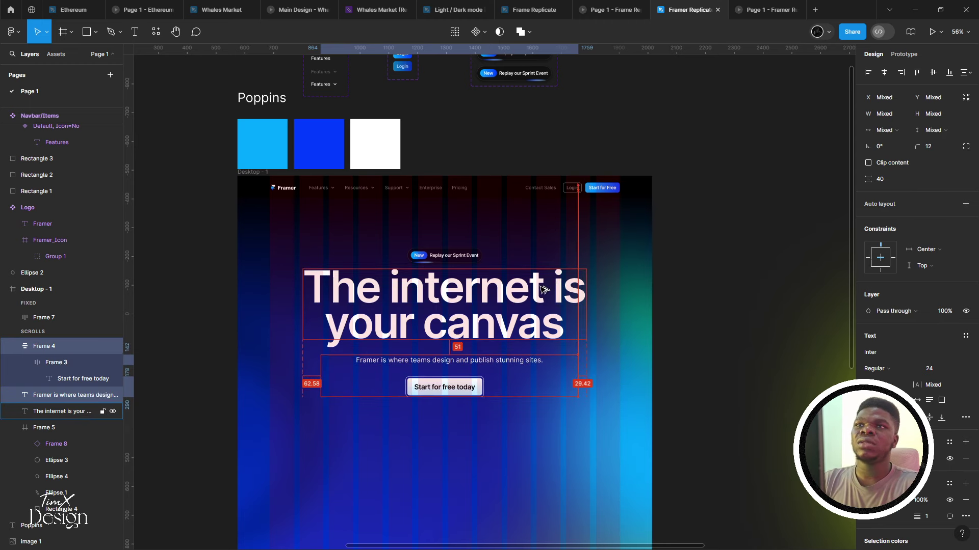
{"action": "key", "text": "Up"}
{"action": "key", "text": "Up"}
{"action": "key", "text": "Up"}
{"action": "key", "text": "Up"}
{"action": "key", "text": "Up"}
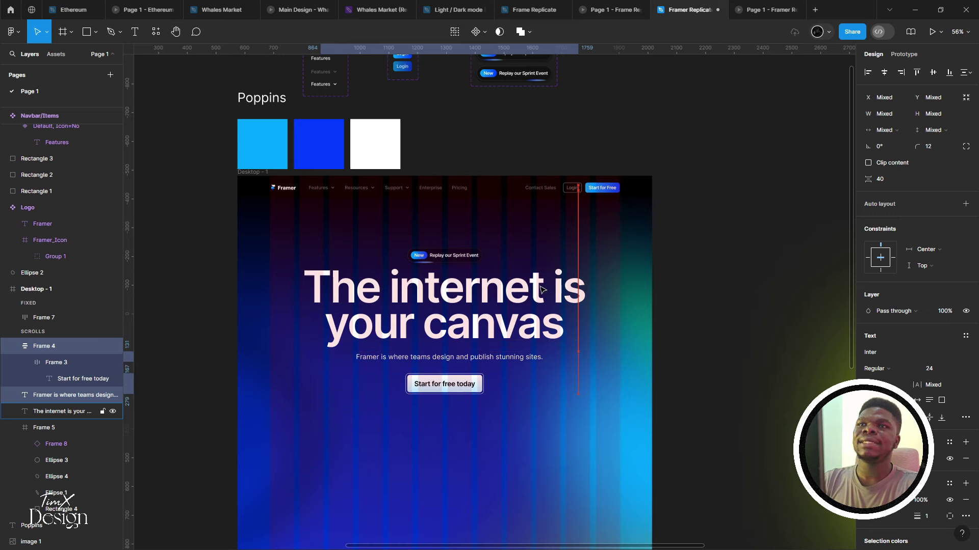
Check the spacing of the hero text and button beside the reference design and in the prototype preview
{"action": "scroll", "coordinate": [482, 298], "scroll_direction": "down", "scroll_amount": 3}
{"action": "scroll", "coordinate": [483, 298], "scroll_direction": "up", "scroll_amount": 4}
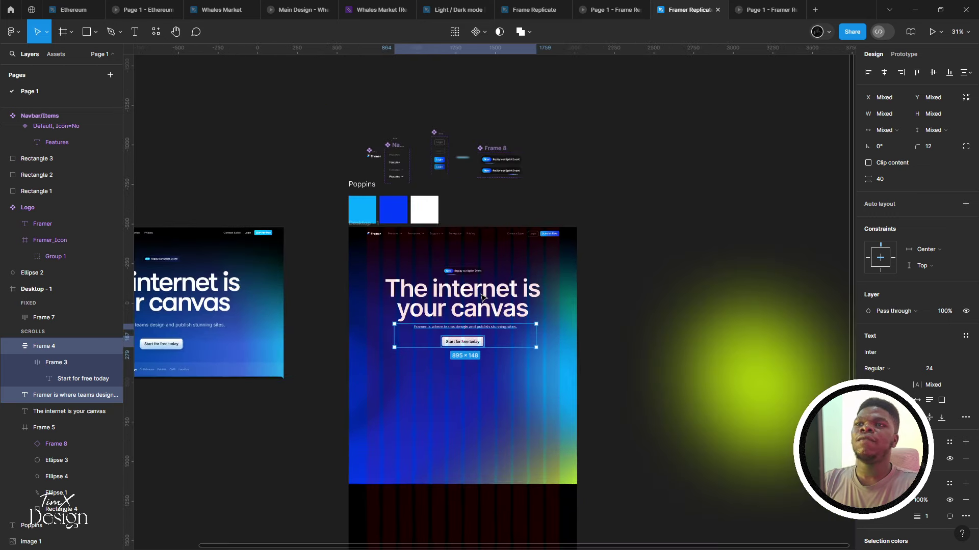
{"action": "left_click", "coordinate": [490, 332], "text": "shift"}
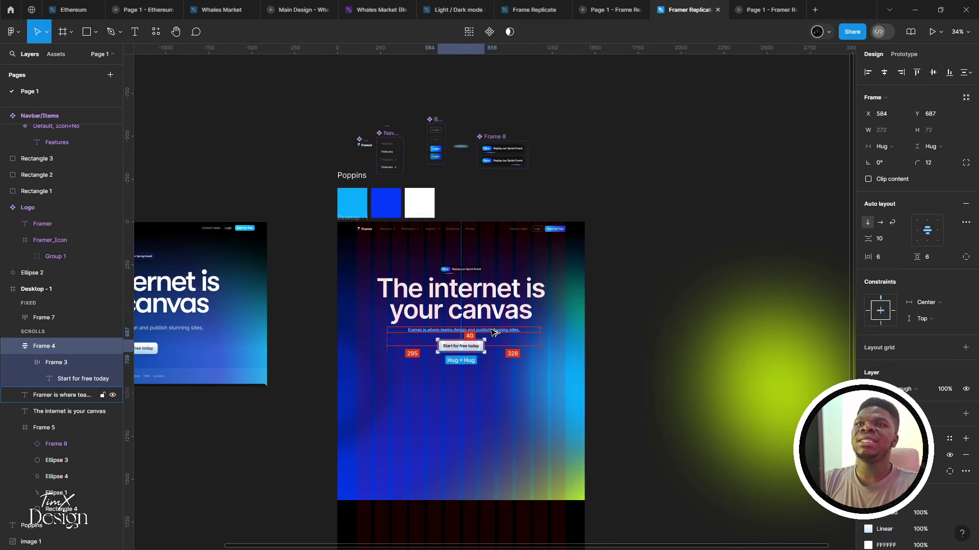
{"action": "scroll", "coordinate": [491, 334], "scroll_direction": "down", "scroll_amount": 3}
{"action": "scroll", "coordinate": [492, 333], "scroll_direction": "up", "scroll_amount": 2}
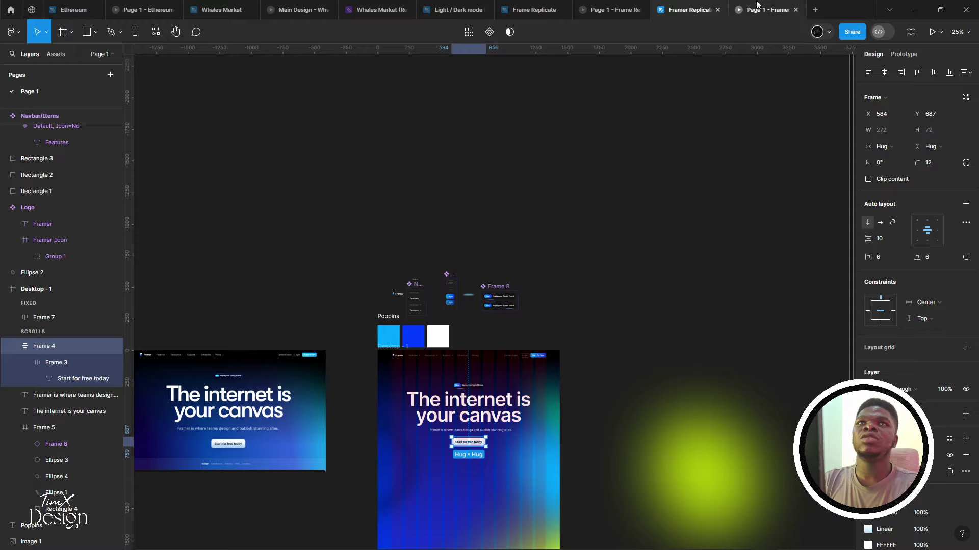
{"action": "left_click", "coordinate": [756, 5]}
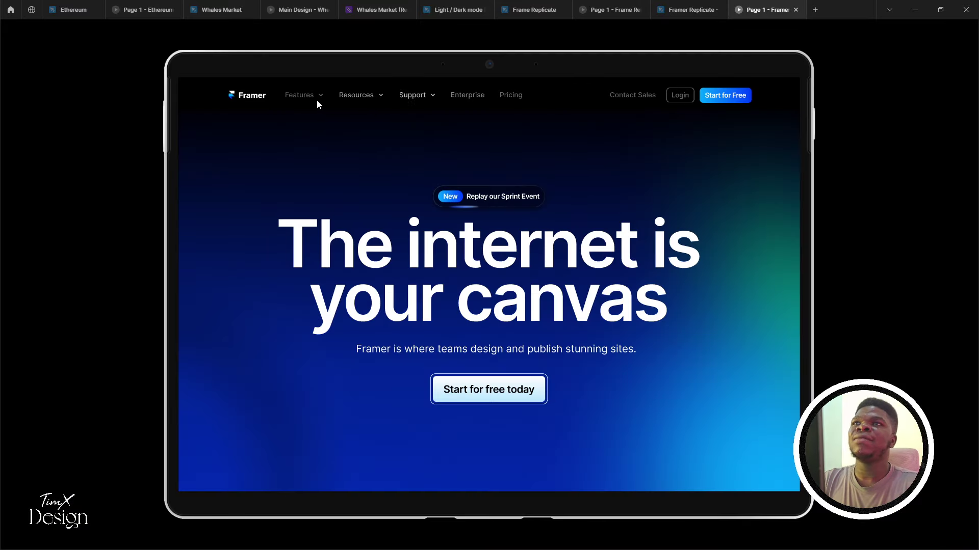
{"action": "left_click", "coordinate": [668, 13]}
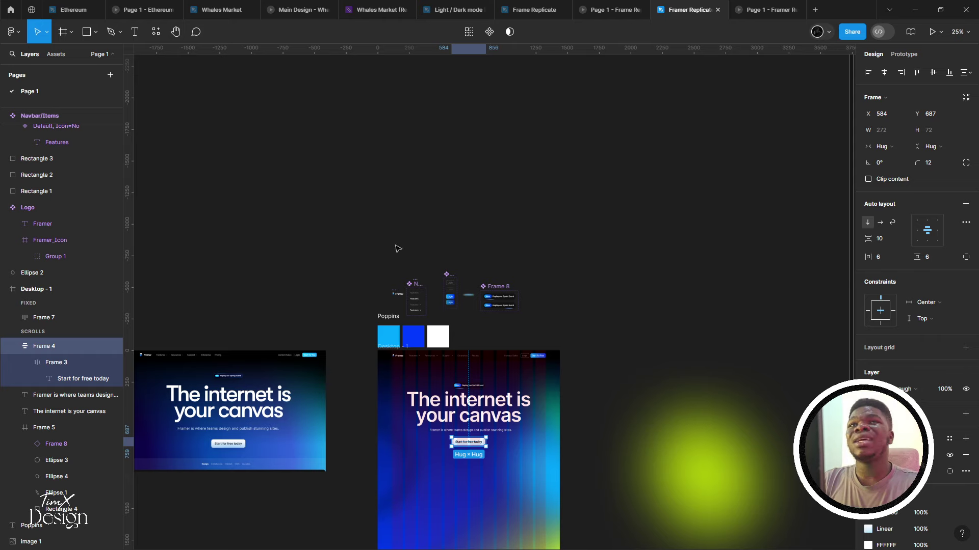
Try to extend the lower edge of the hero background frame, and undo the resize
{"action": "scroll", "coordinate": [399, 248], "scroll_direction": "up", "scroll_amount": 3}
{"action": "scroll", "coordinate": [434, 354], "scroll_direction": "down", "scroll_amount": 3}
{"action": "scroll", "coordinate": [415, 329], "scroll_direction": "up", "scroll_amount": 3}
{"action": "left_click", "coordinate": [417, 331]}
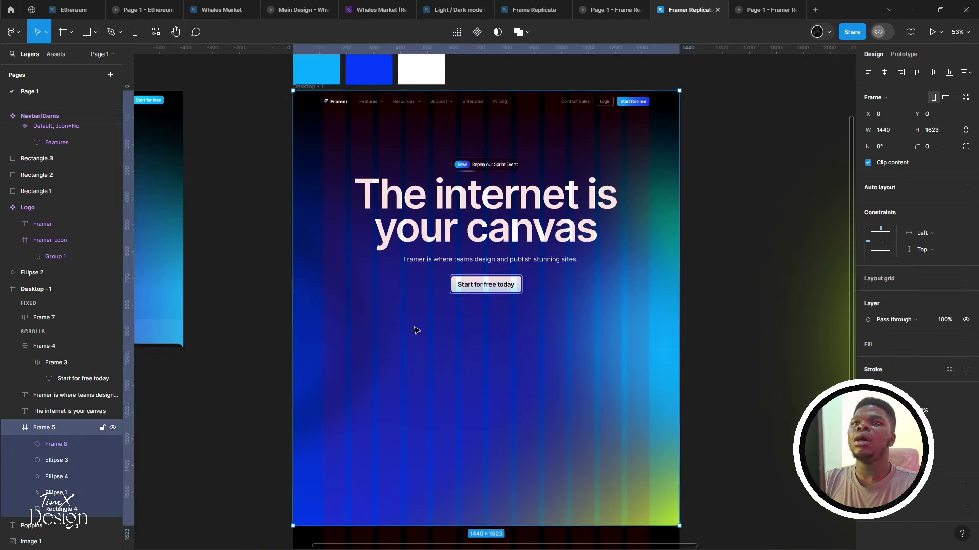
{"action": "scroll", "coordinate": [417, 330], "scroll_direction": "down", "scroll_amount": 3}
{"action": "scroll", "coordinate": [418, 378], "scroll_direction": "down", "scroll_amount": 3}
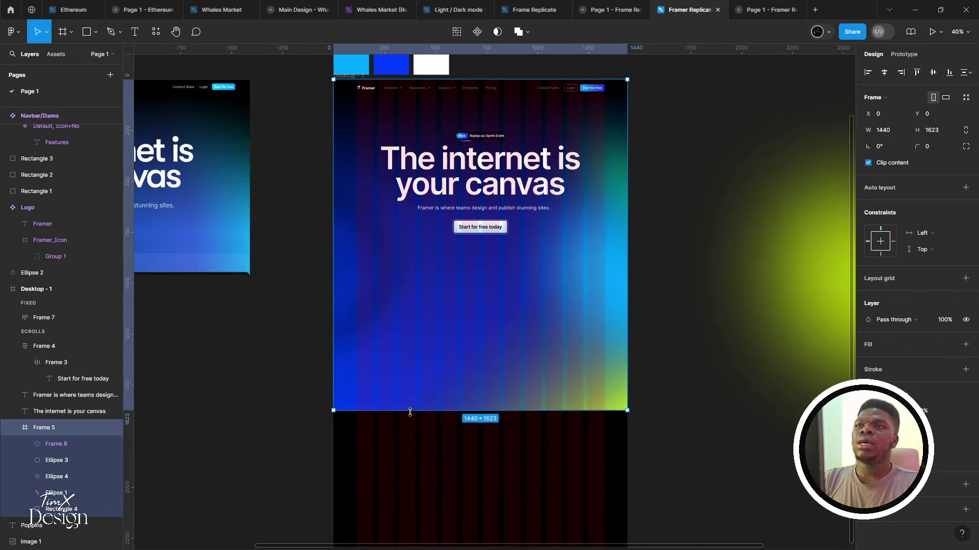
{"action": "left_click_drag", "start_coordinate": [413, 413], "coordinate": [414, 419]}
{"action": "key", "text": "ctrl+z"}
Extend the hero background frame downward to a height of 1665, matching the gradient rectangle inside it
{"action": "left_click", "coordinate": [420, 426]}
{"action": "left_click", "coordinate": [428, 404]}
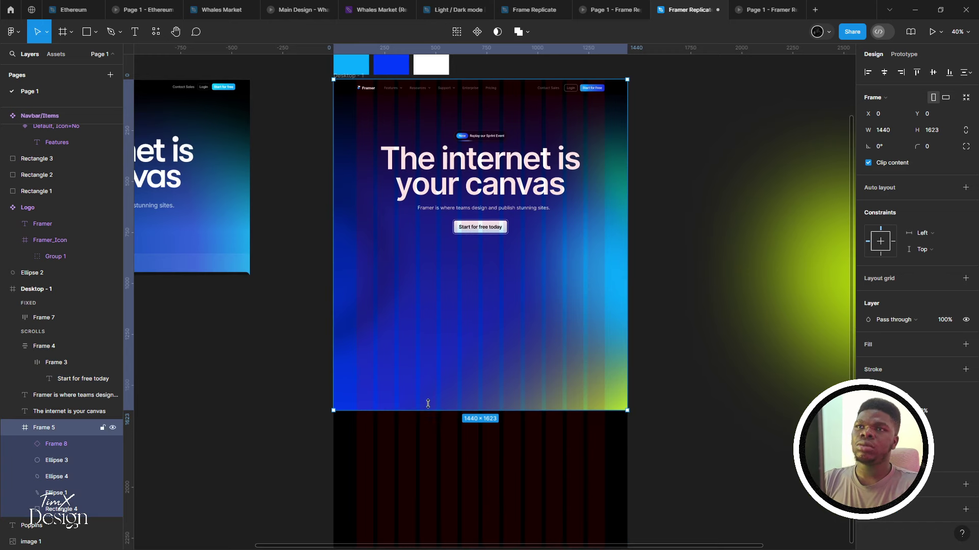
{"action": "left_click", "coordinate": [437, 415]}
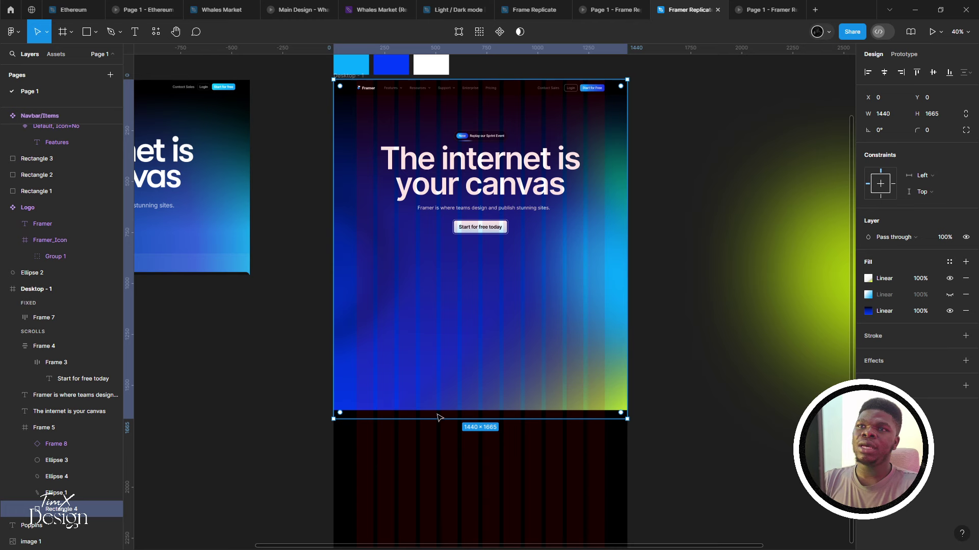
{"action": "left_click", "coordinate": [440, 432]}
{"action": "left_click", "coordinate": [443, 405]}
{"action": "mouse_move", "coordinate": [446, 411]}
{"action": "left_mouse_down"}
{"action": "mouse_move", "coordinate": [455, 429]}
{"action": "mouse_move", "coordinate": [444, 421]}
{"action": "left_mouse_up"}
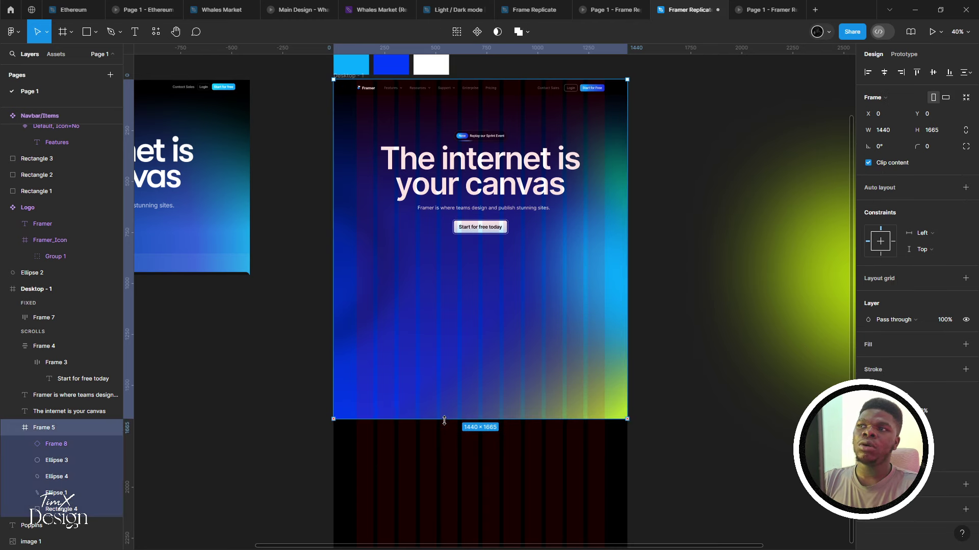
Rename the hero background frame as Bg
{"action": "scroll", "coordinate": [356, 441], "scroll_direction": "up", "scroll_amount": 1}
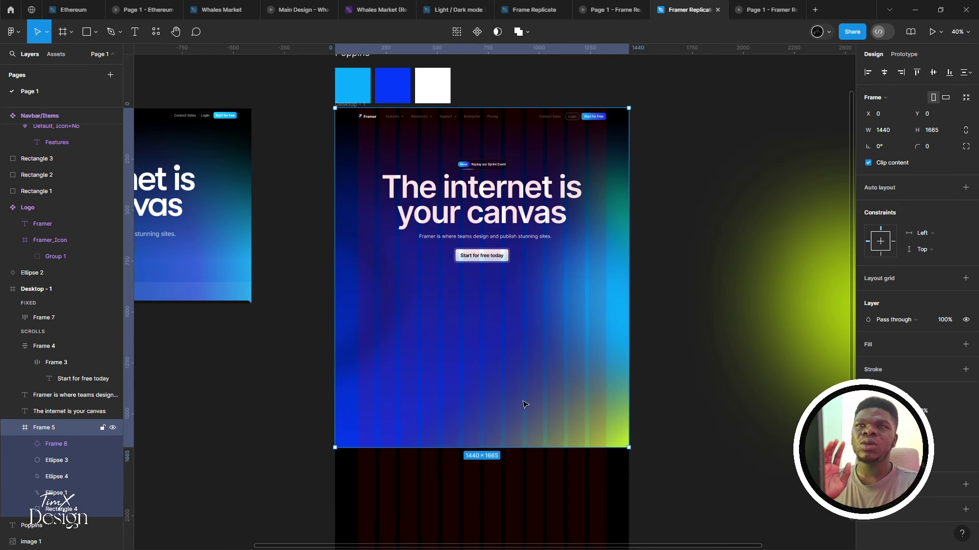
{"action": "double_click", "coordinate": [41, 430]}
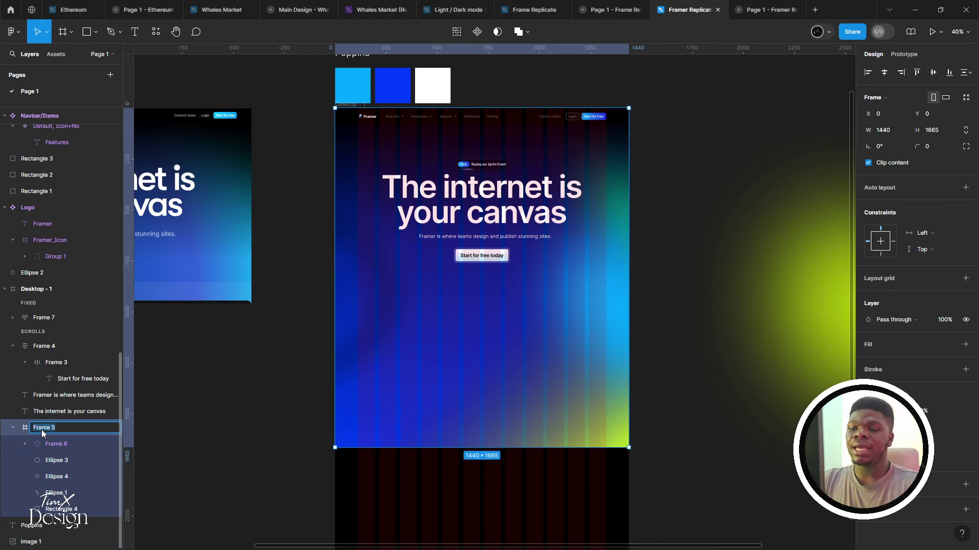
{"action": "key", "text": "Return"}
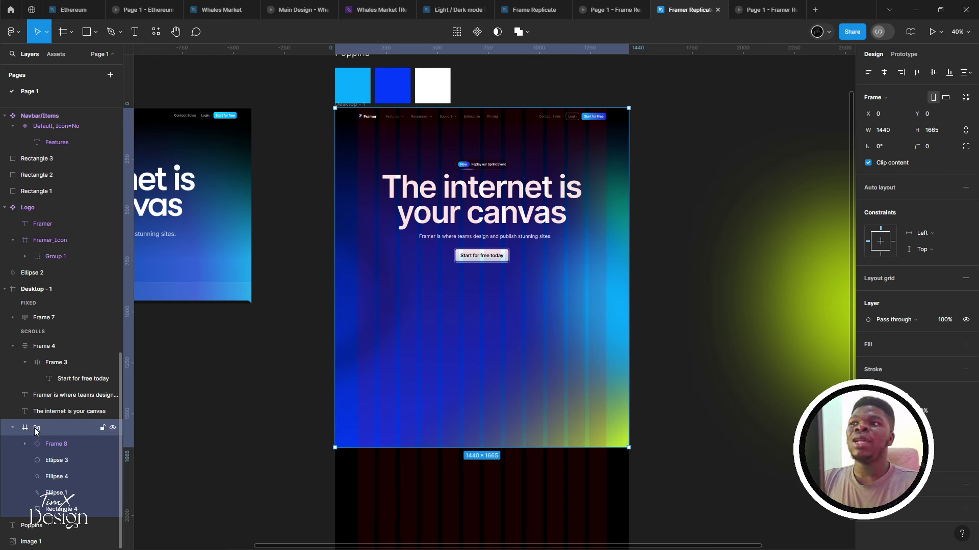
Copy the properties of the gradient rectangle inside Bg, and select the Bg frame
{"action": "left_click", "coordinate": [51, 514]}
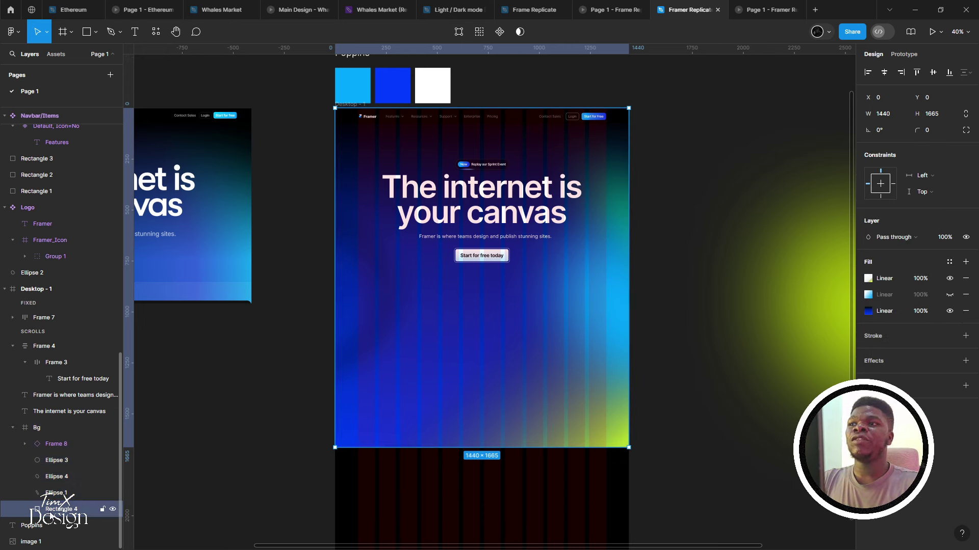
{"action": "left_click", "coordinate": [41, 427]}
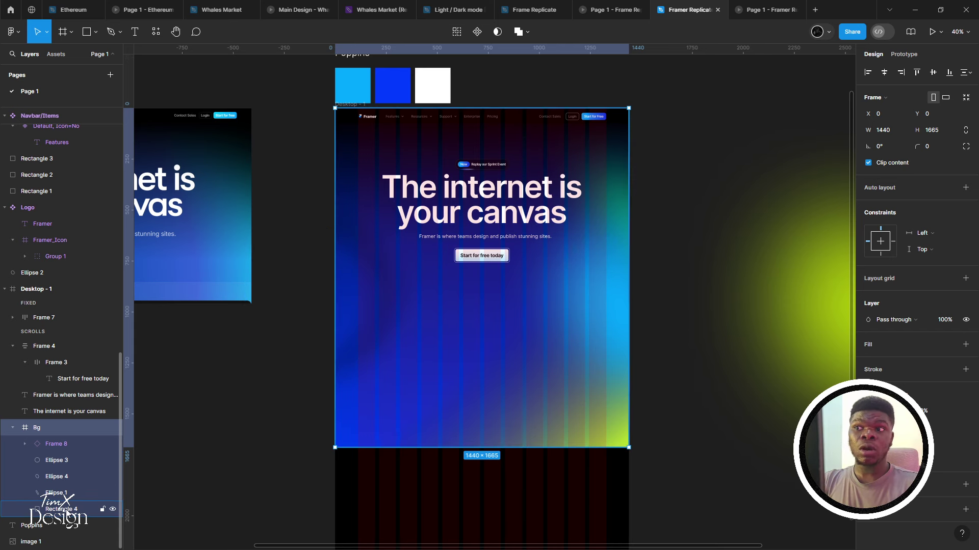
{"action": "left_click", "coordinate": [66, 510]}
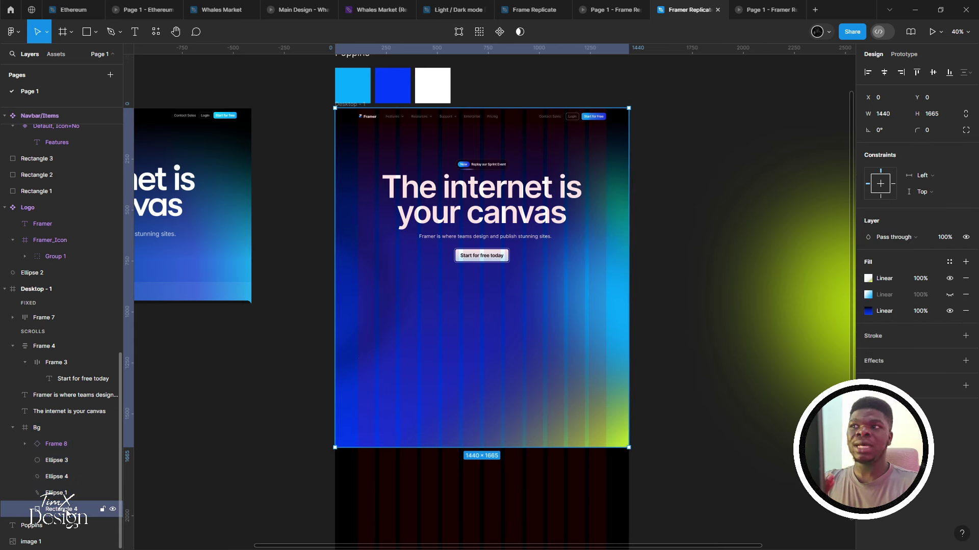
{"action": "right_click", "coordinate": [66, 509]}
{"action": "mouse_move", "coordinate": [156, 299]}
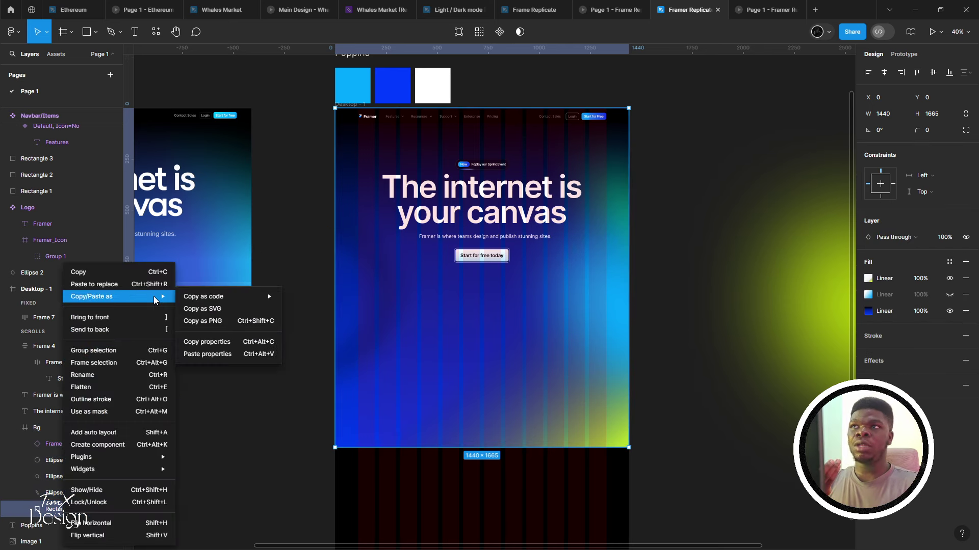
{"action": "left_click", "coordinate": [223, 346]}
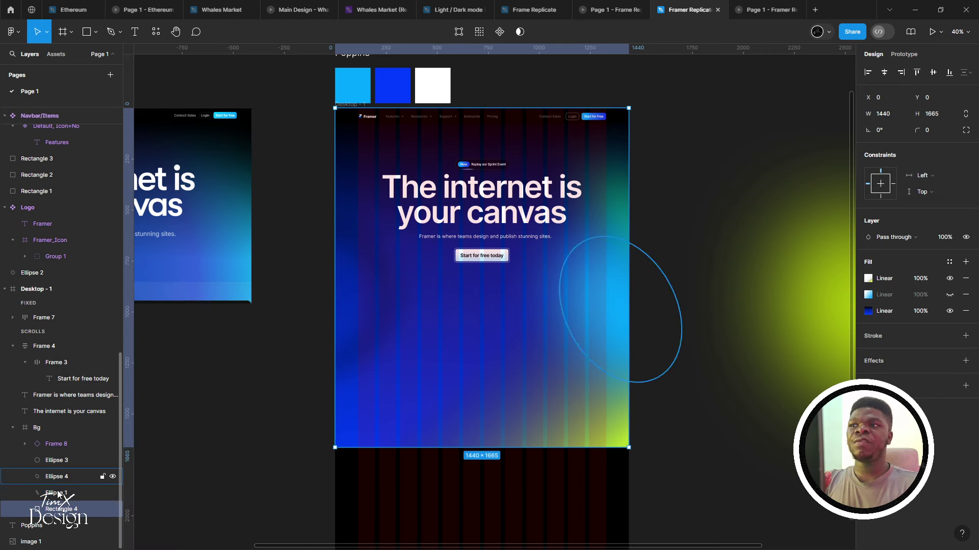
{"action": "left_click", "coordinate": [56, 426]}
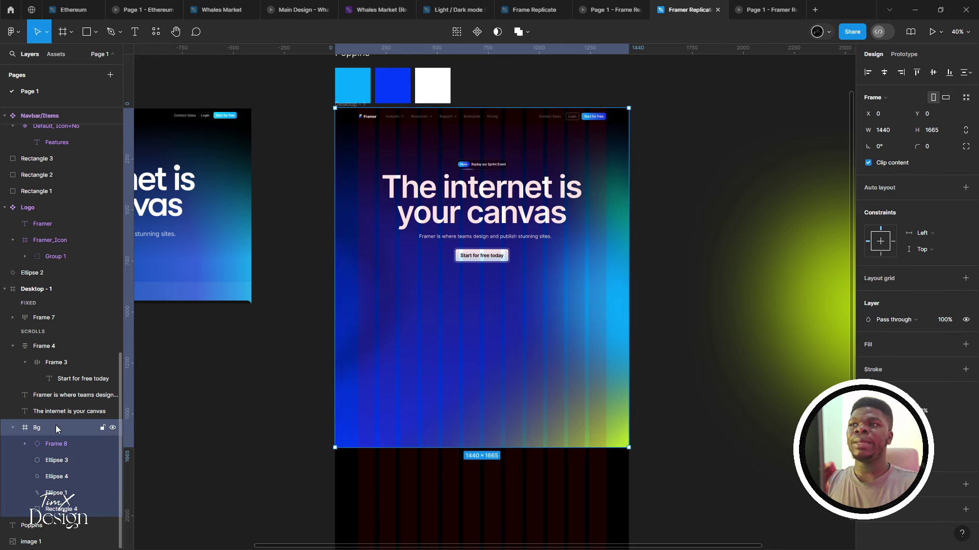
{"action": "right_click", "coordinate": [44, 428]}
{"action": "left_click", "coordinate": [42, 428]}
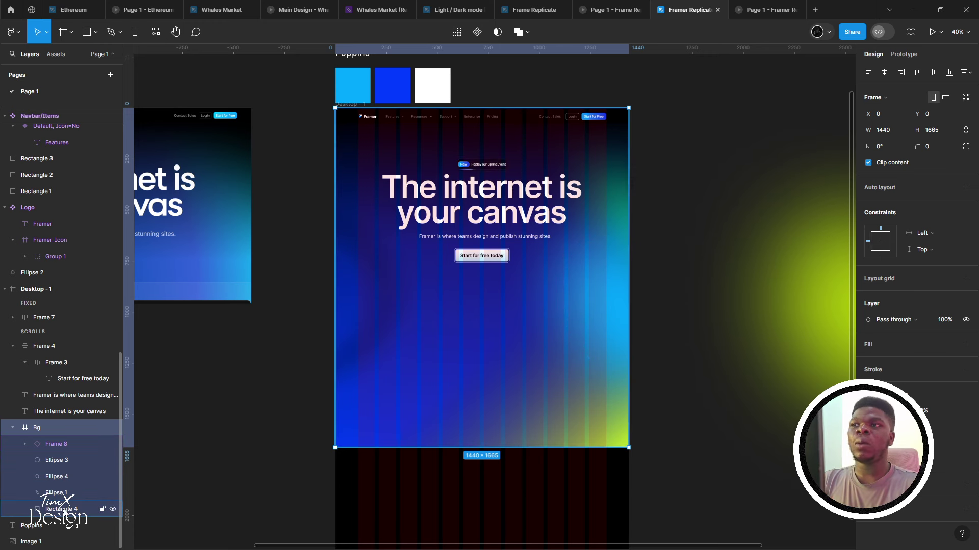
{"action": "left_click", "coordinate": [60, 509]}
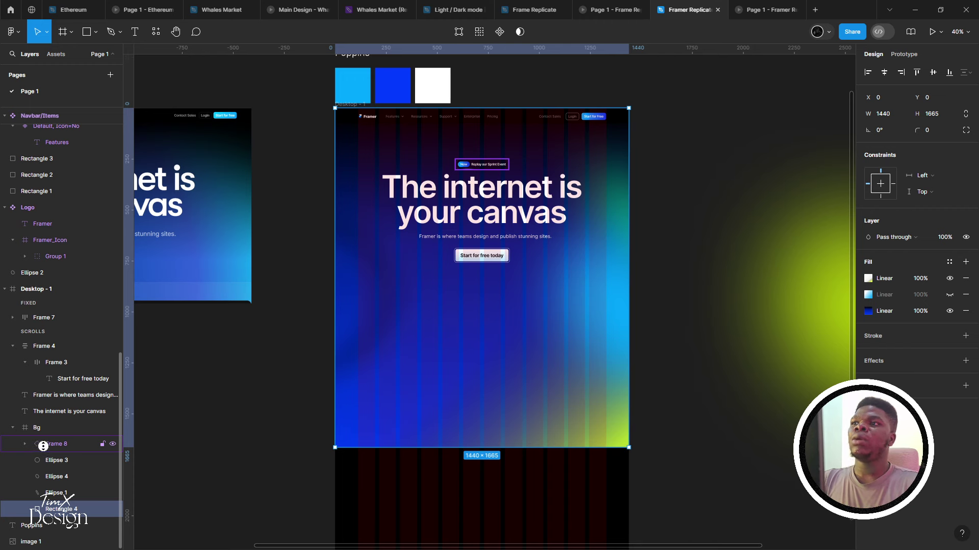
{"action": "left_click", "coordinate": [54, 444]}
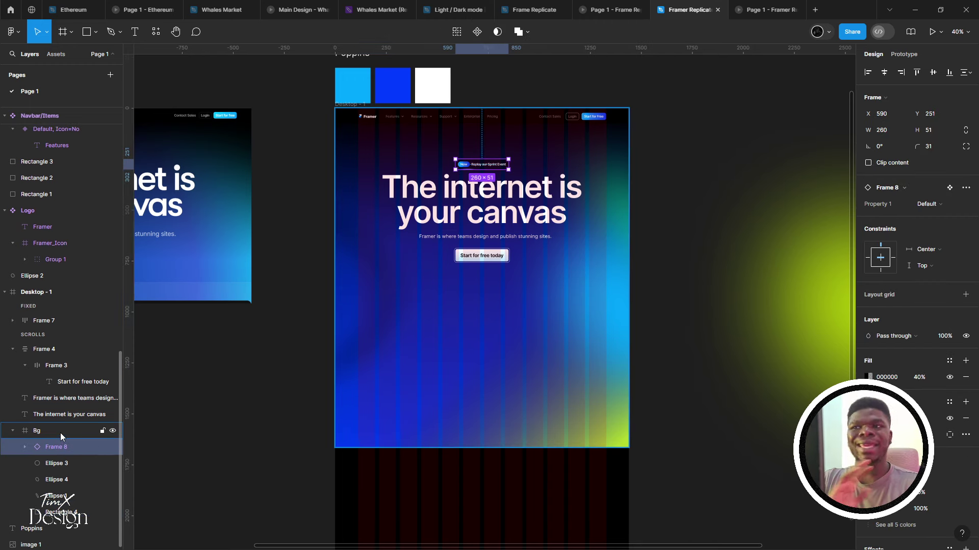
{"action": "left_click", "coordinate": [240, 432]}
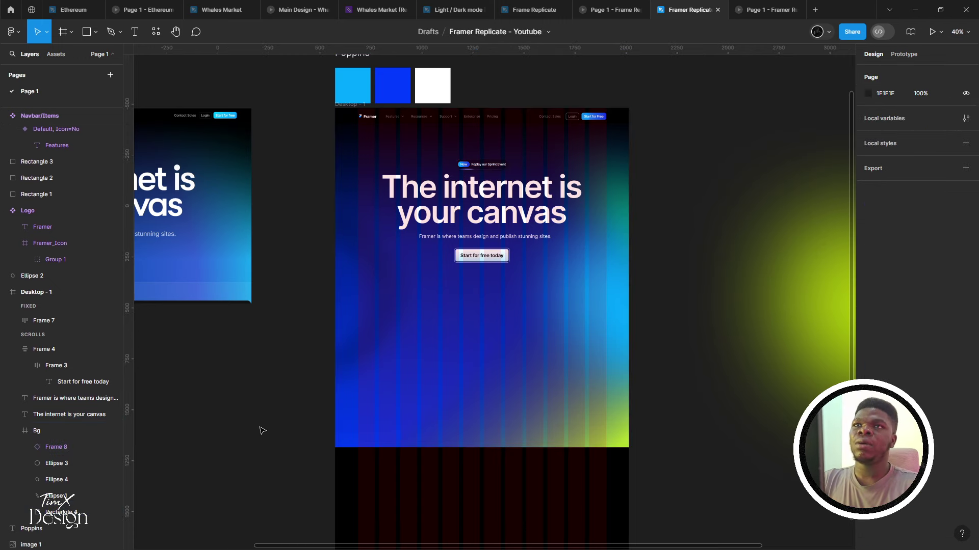
{"action": "scroll", "coordinate": [251, 434], "scroll_direction": "right", "scroll_amount": 1}
{"action": "scroll", "coordinate": [252, 434], "scroll_direction": "up", "scroll_amount": 1}
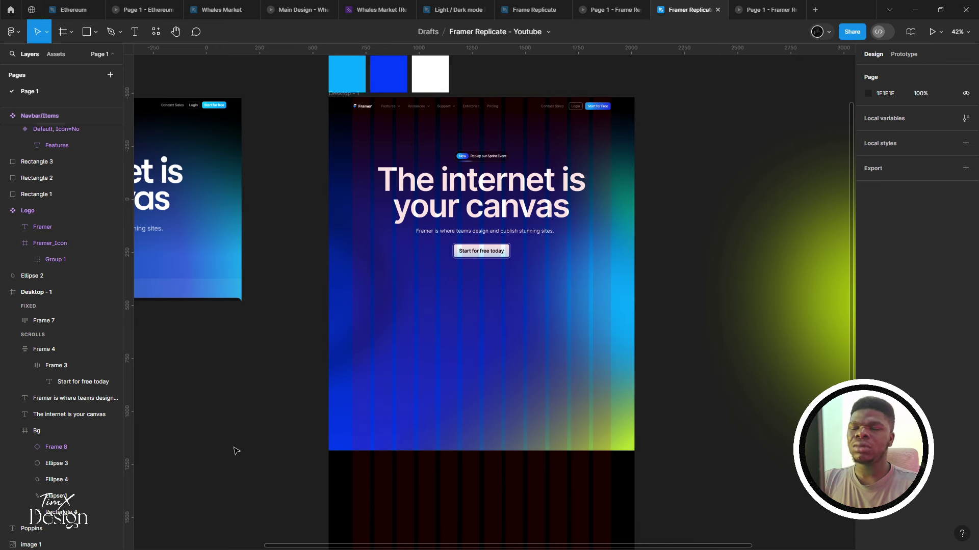
{"action": "scroll", "coordinate": [230, 457], "scroll_direction": "down", "scroll_amount": 3}
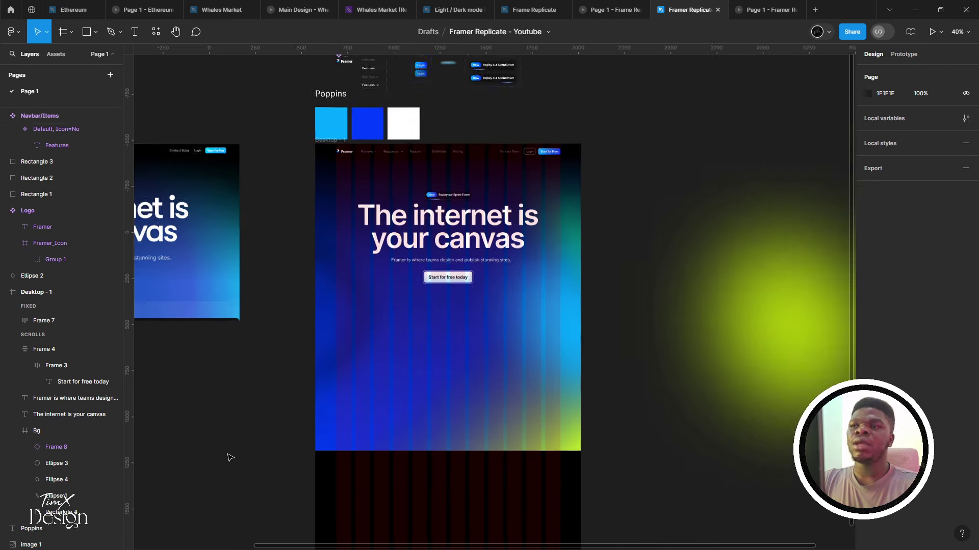
{"action": "scroll", "coordinate": [230, 457], "scroll_direction": "up", "scroll_amount": 1}
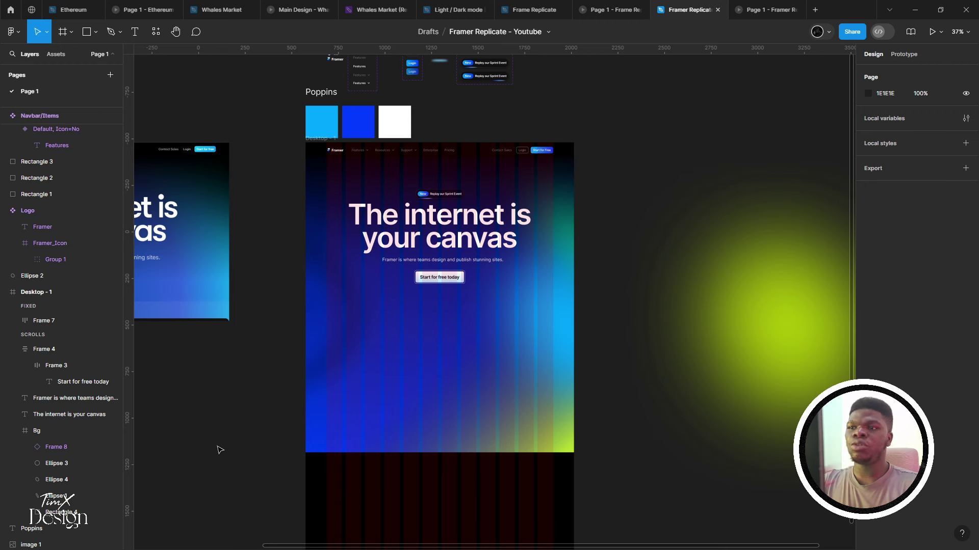
{"action": "scroll", "coordinate": [256, 459], "scroll_direction": "down", "scroll_amount": 1}
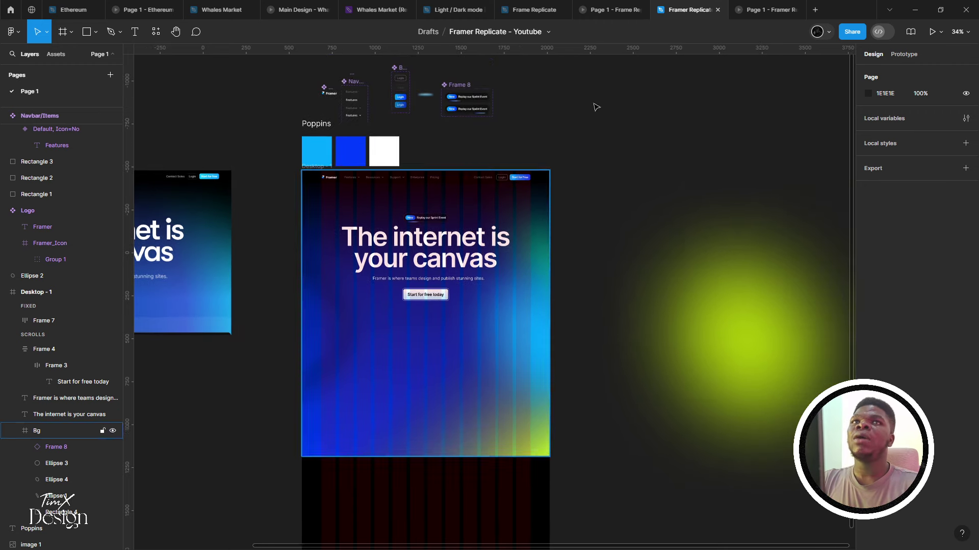
Check the hero section in the prototype preview, and return to the design file to view it up close
{"action": "left_click", "coordinate": [750, 7]}
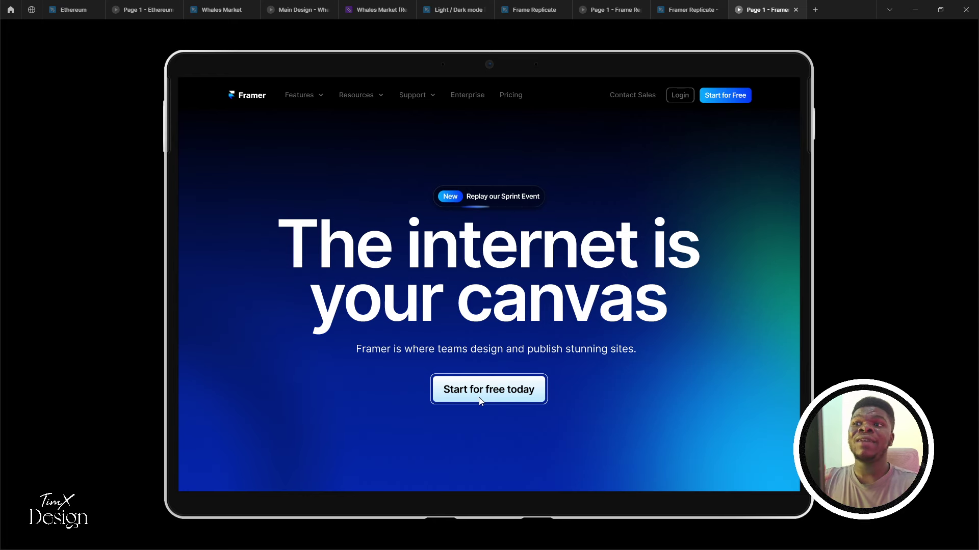
{"action": "left_click", "coordinate": [688, 10]}
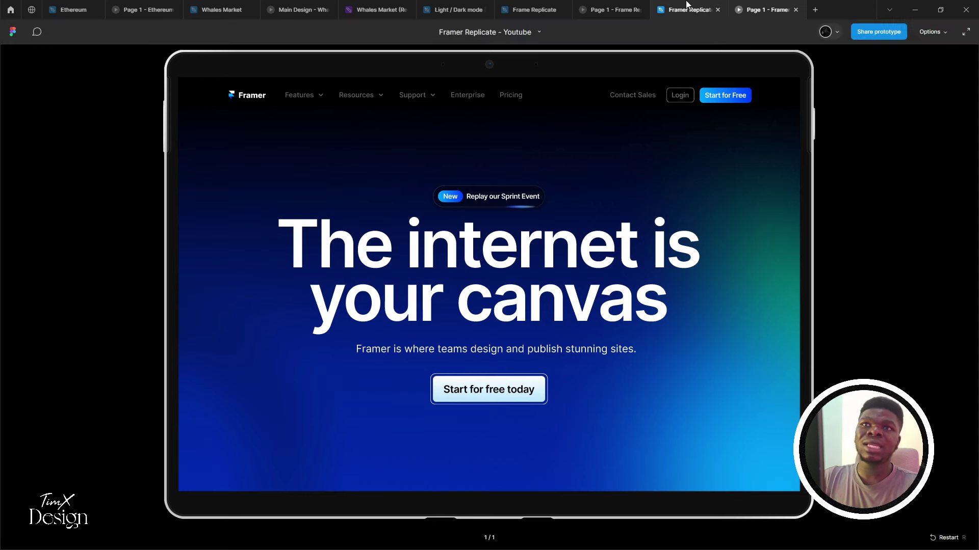
{"action": "scroll", "coordinate": [417, 355], "scroll_direction": "up", "scroll_amount": 2}
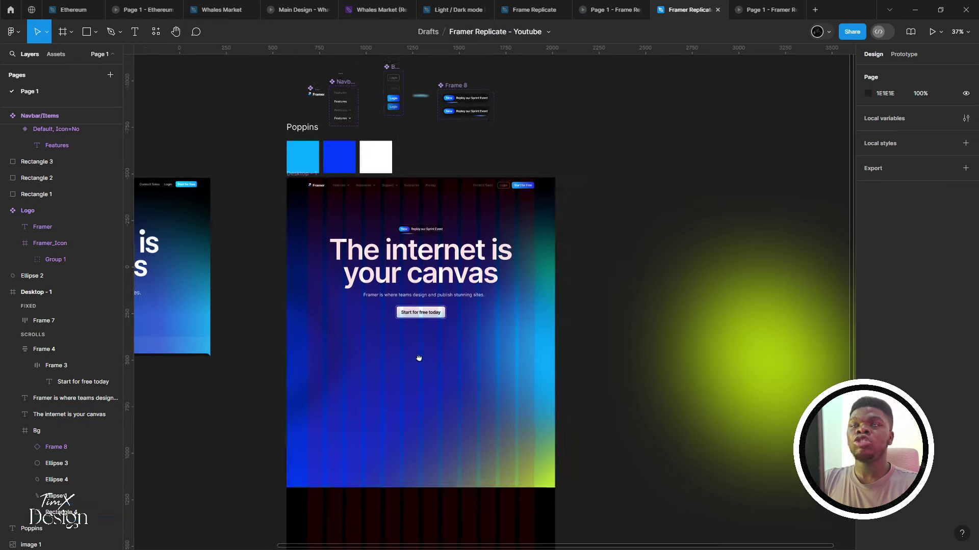
{"action": "scroll", "coordinate": [419, 360], "scroll_direction": "up", "scroll_amount": 5}
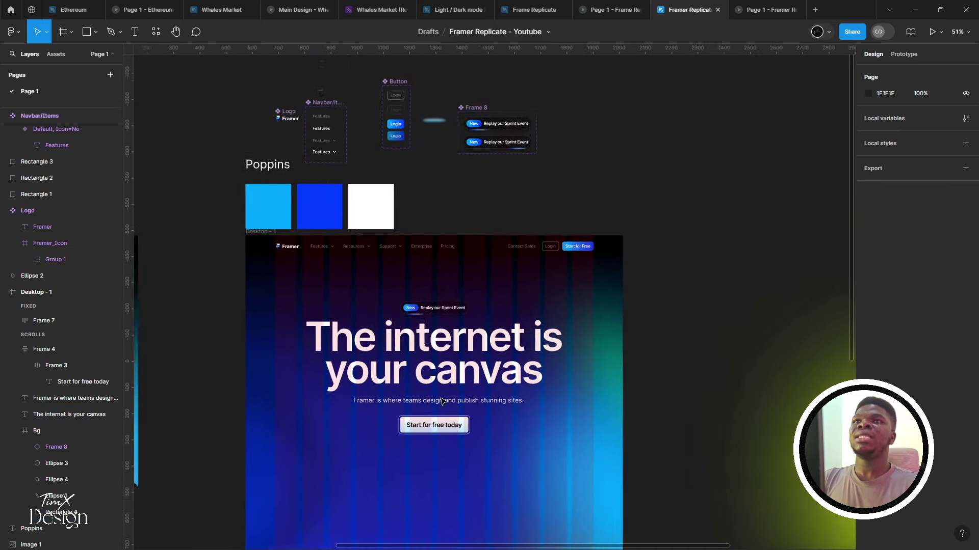
{"action": "scroll", "coordinate": [432, 374], "scroll_direction": "up", "scroll_amount": 1}
{"action": "scroll", "coordinate": [414, 414], "scroll_direction": "up", "scroll_amount": 1}
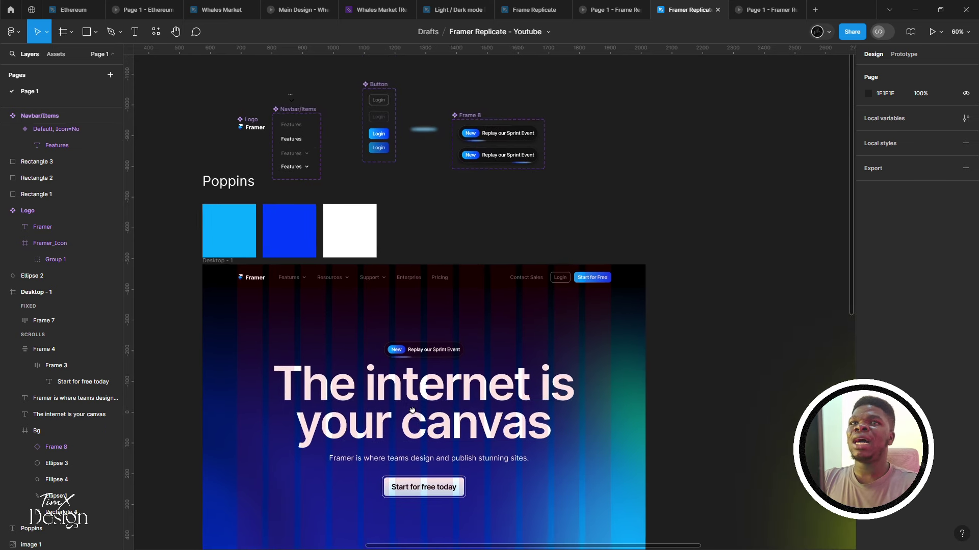
{"action": "scroll", "coordinate": [414, 414], "scroll_direction": "down", "scroll_amount": 3}
Select the gradient rectangle inside Bg, search the plugins for noise, and run Noise & Texture on it
{"action": "left_click", "coordinate": [240, 291]}
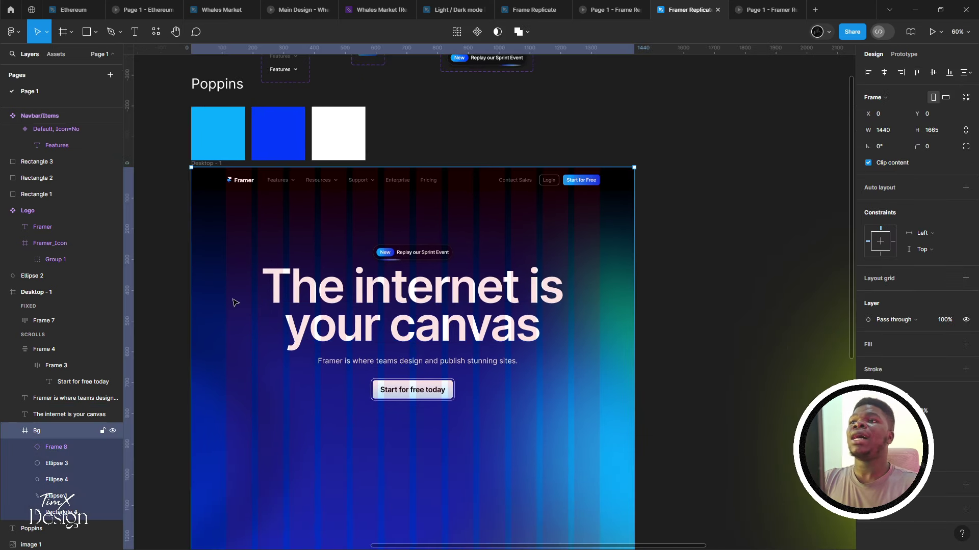
{"action": "scroll", "coordinate": [226, 316], "scroll_direction": "down", "scroll_amount": 2}
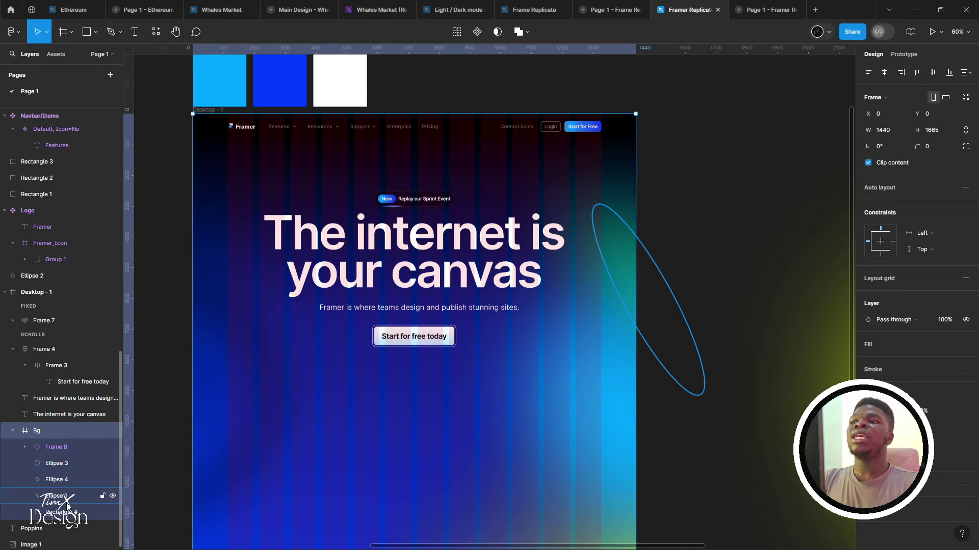
{"action": "left_click", "coordinate": [65, 516]}
{"action": "scroll", "coordinate": [469, 320], "scroll_direction": "down", "scroll_amount": 2}
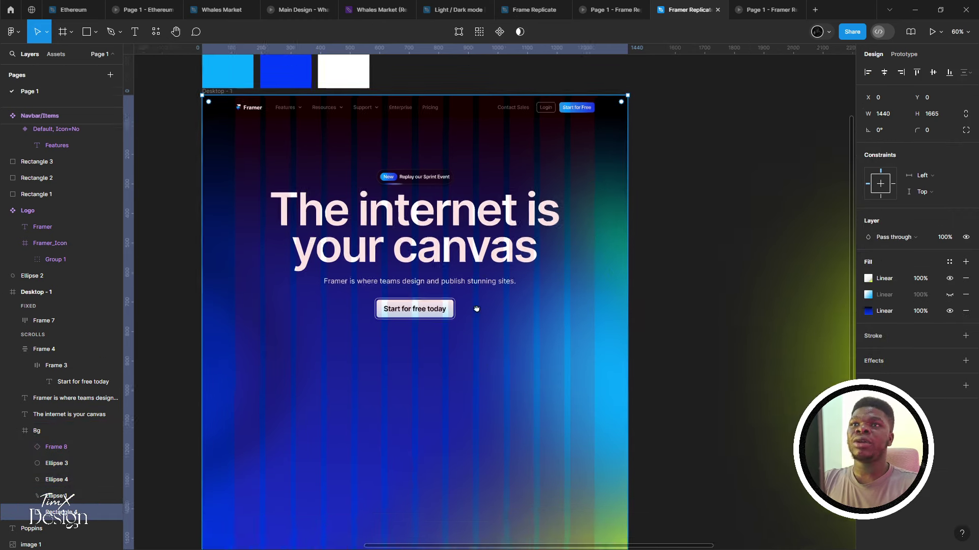
{"action": "key", "text": "ctrl+slash"}
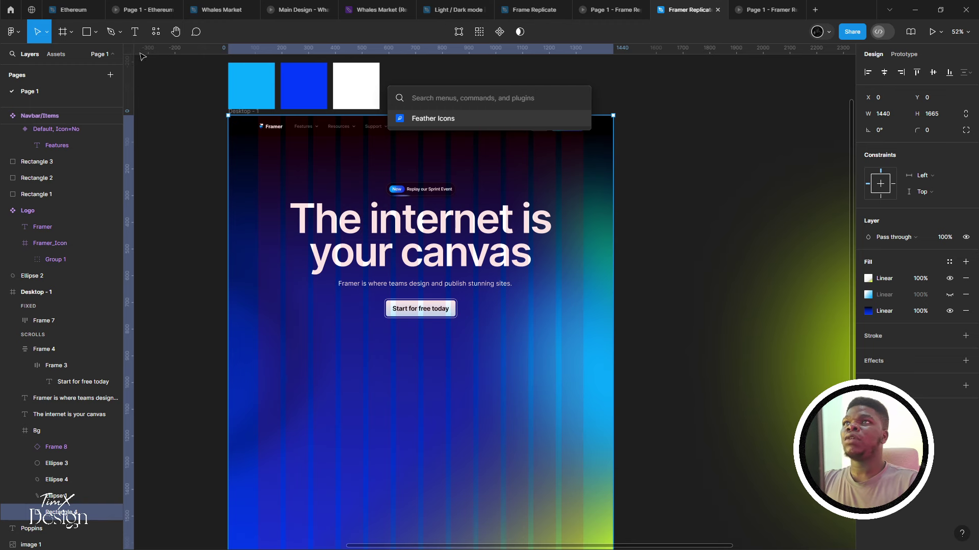
{"action": "left_click", "coordinate": [163, 23]}
{"action": "left_click", "coordinate": [206, 54]}
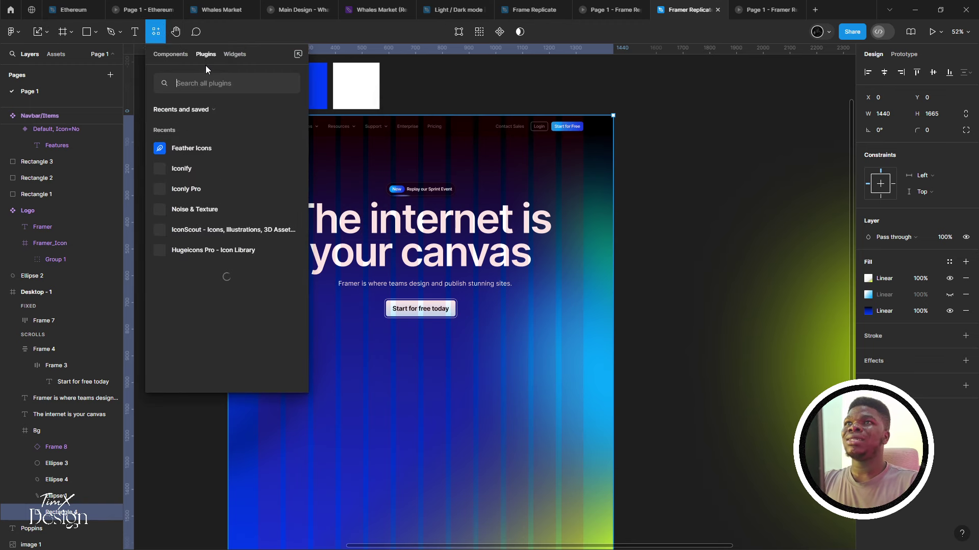
{"action": "type", "text": "noise"}
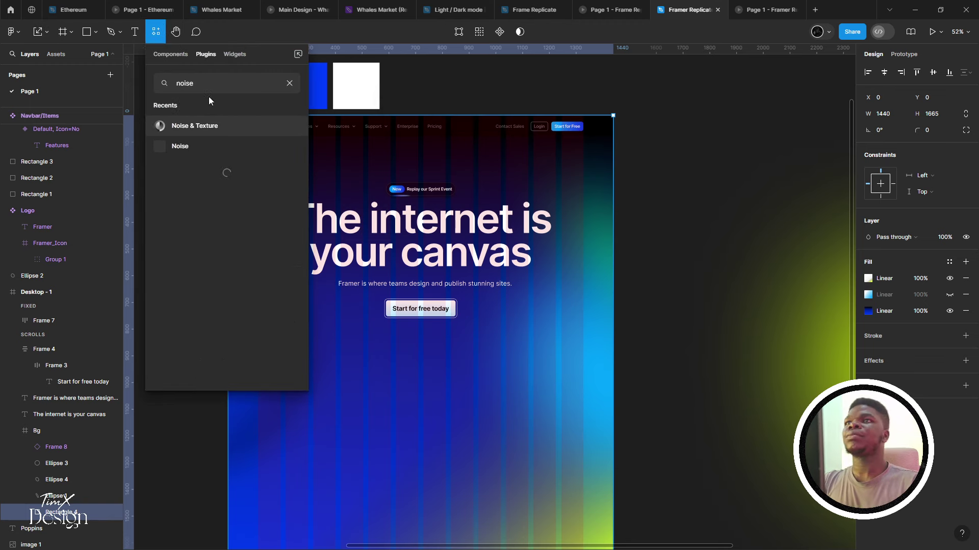
{"action": "left_click", "coordinate": [211, 128]}
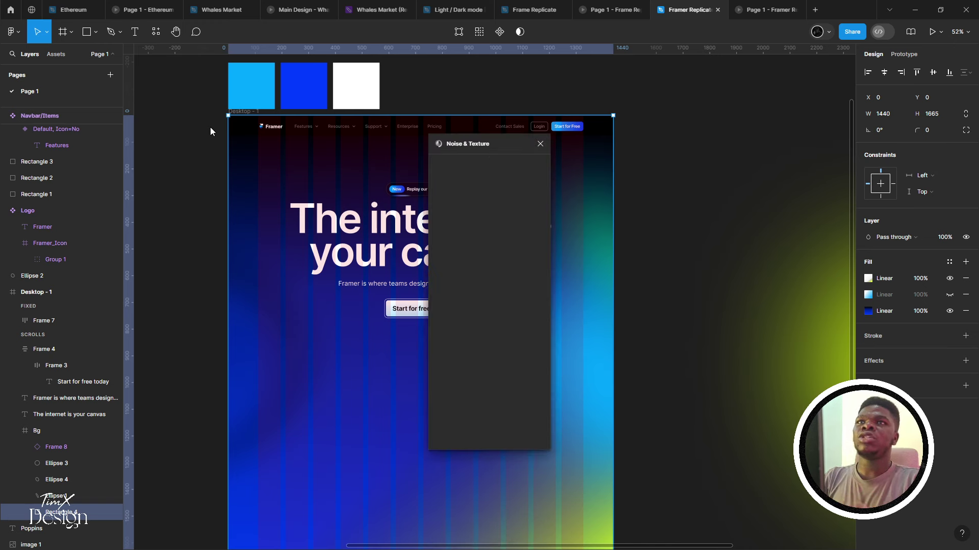
Place the plugin window beside the artboard, set the noise amount to 19%, and add the pattern to the gradient rectangle
{"action": "left_click_drag", "start_coordinate": [460, 143], "coordinate": [779, 117]}
{"action": "left_click_drag", "start_coordinate": [619, 152], "coordinate": [607, 182]}
{"action": "scroll", "coordinate": [614, 181], "scroll_direction": "up", "scroll_amount": 1}
{"action": "left_click_drag", "start_coordinate": [681, 156], "coordinate": [698, 139]}
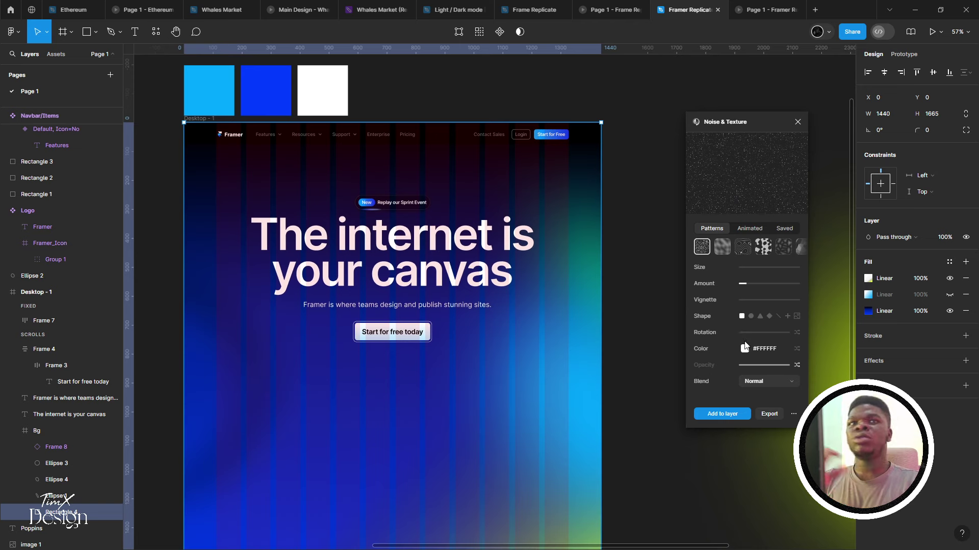
{"action": "left_click_drag", "start_coordinate": [740, 284], "coordinate": [751, 287]}
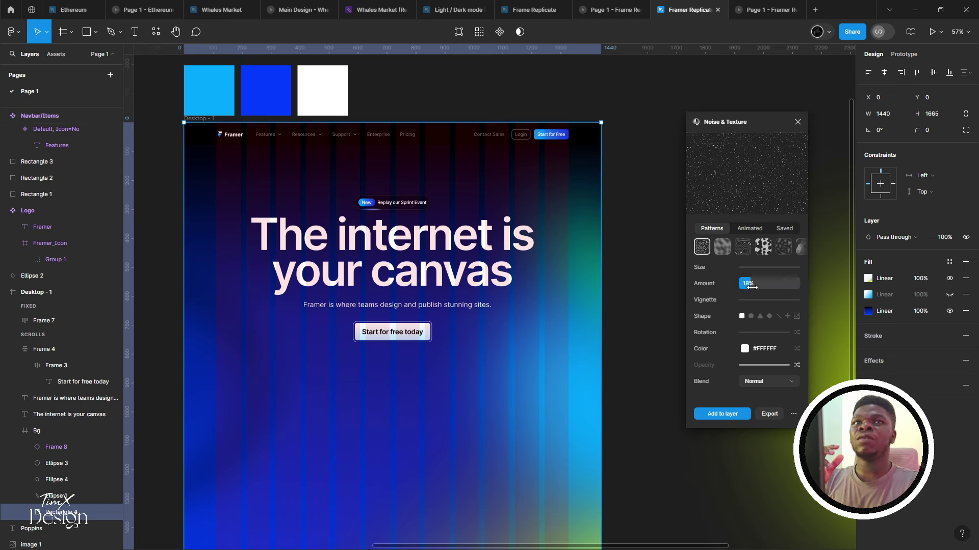
{"action": "left_click", "coordinate": [733, 419]}
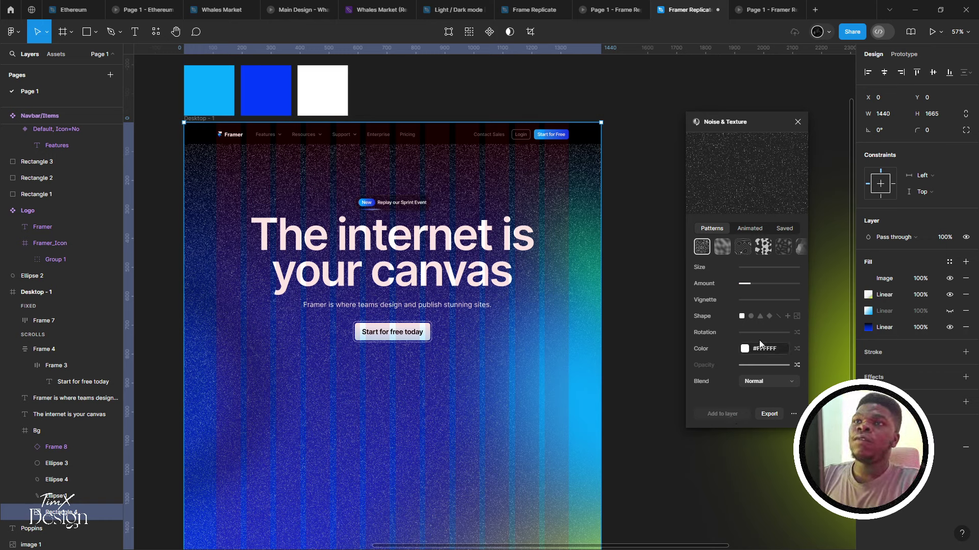
Check the background texture on the Framer website, and set the noise image fill's opacity to 20%
{"action": "key", "text": "alt+Tab"}
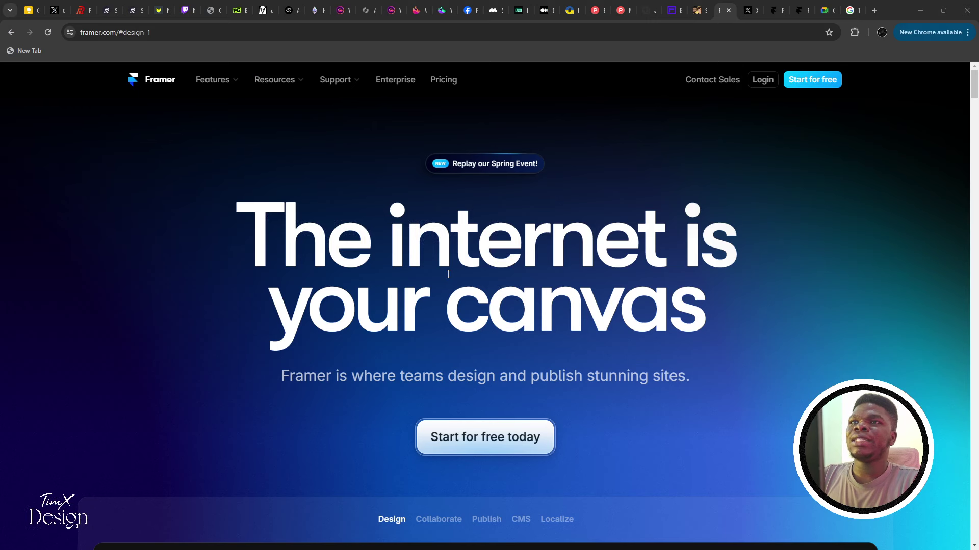
{"action": "key", "text": "alt+Tab"}
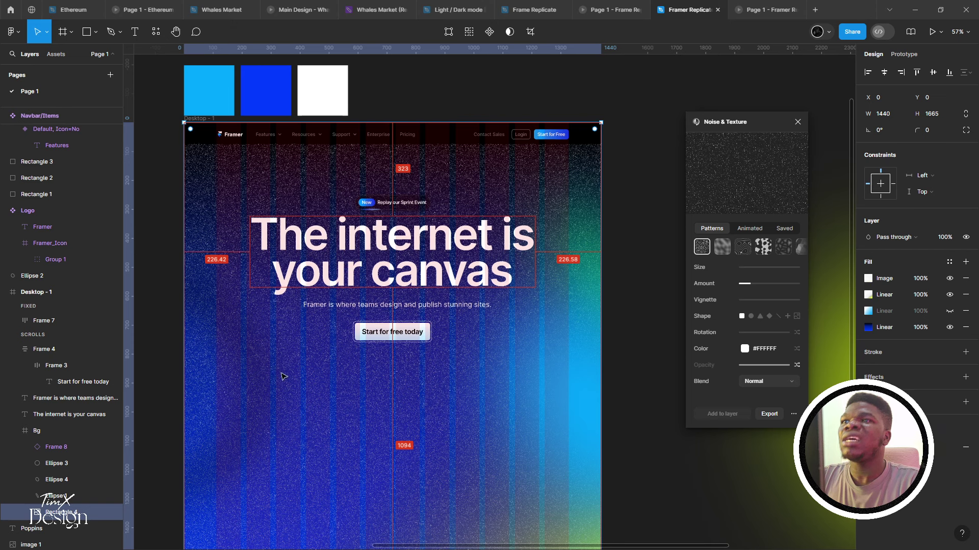
{"action": "left_click", "coordinate": [918, 280]}
{"action": "type", "text": "20"}
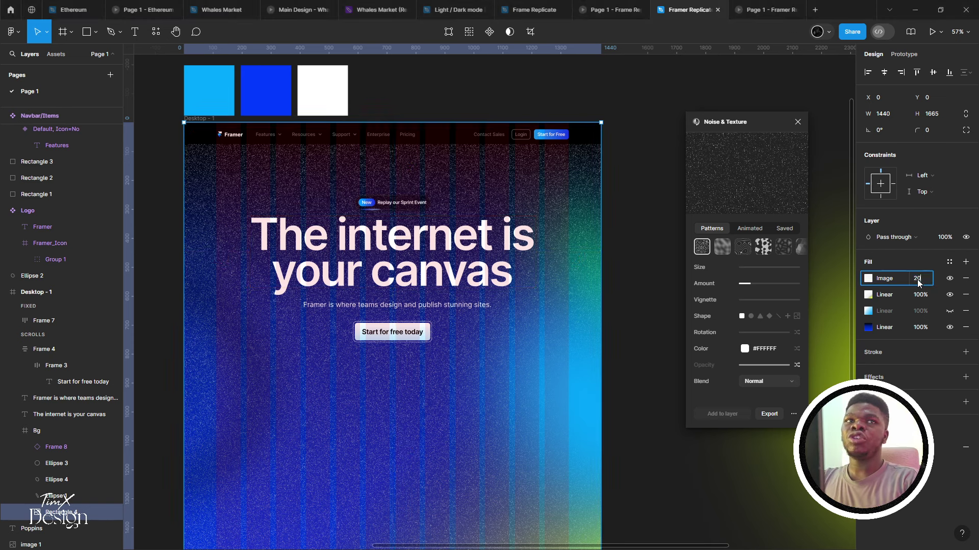
{"action": "key", "text": "Return"}
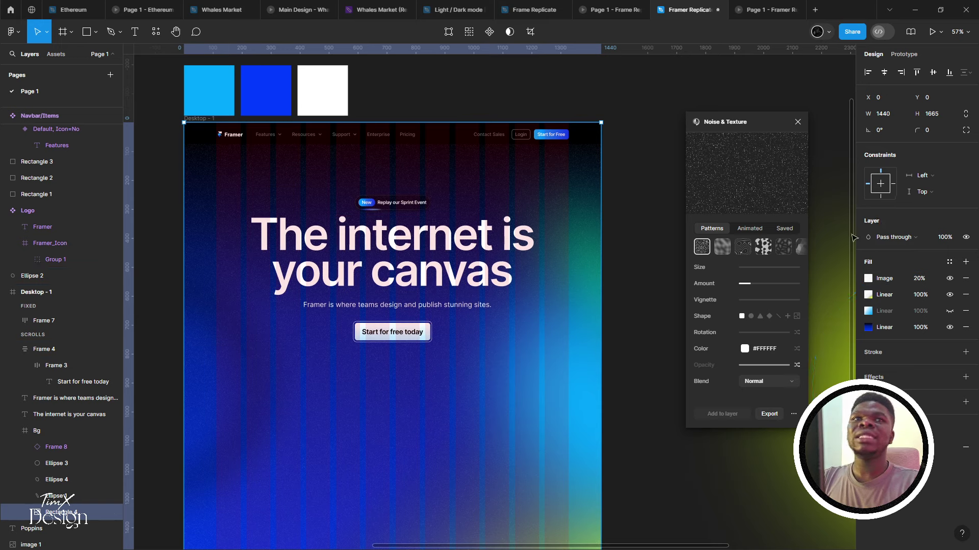
Set the noise image fill's opacity to 10% and inspect the grain around the hero text up close
{"action": "left_click", "coordinate": [924, 279]}
{"action": "type", "text": "10"}
{"action": "key", "text": "Return"}
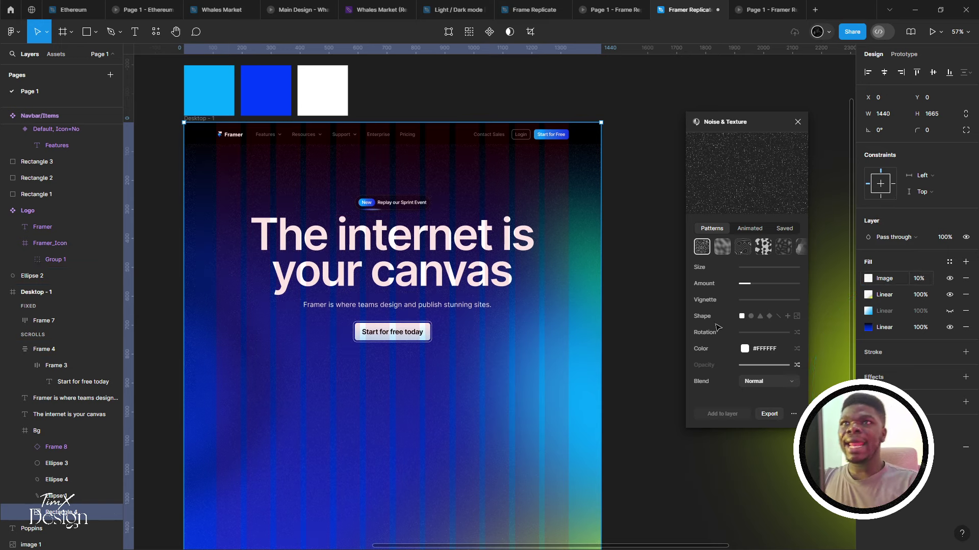
{"action": "scroll", "coordinate": [352, 317], "scroll_direction": "up", "scroll_amount": 5}
{"action": "scroll", "coordinate": [344, 319], "scroll_direction": "down", "scroll_amount": 5}
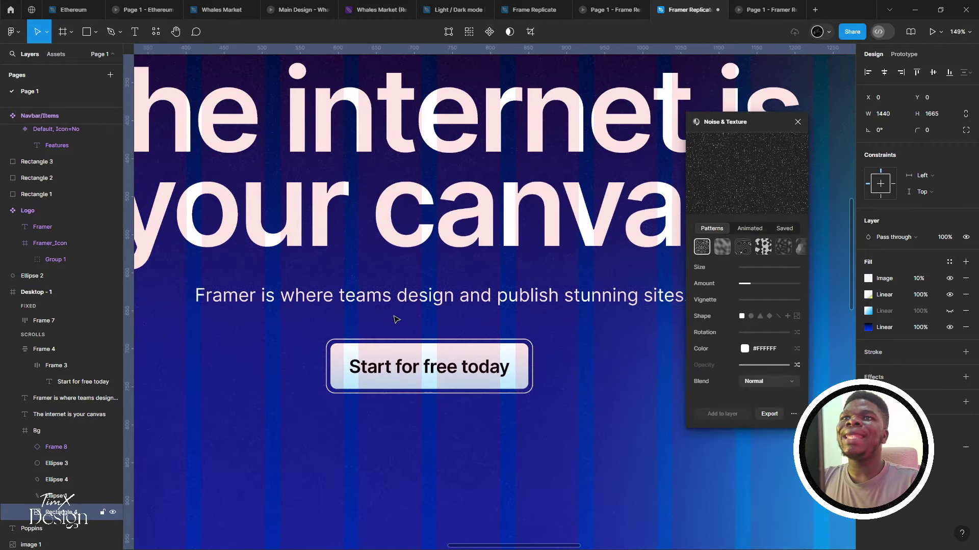
Raise the Noise & Texture pattern's amount to 42%, and reduce it to 23%
{"action": "left_click_drag", "start_coordinate": [749, 283], "coordinate": [765, 285]}
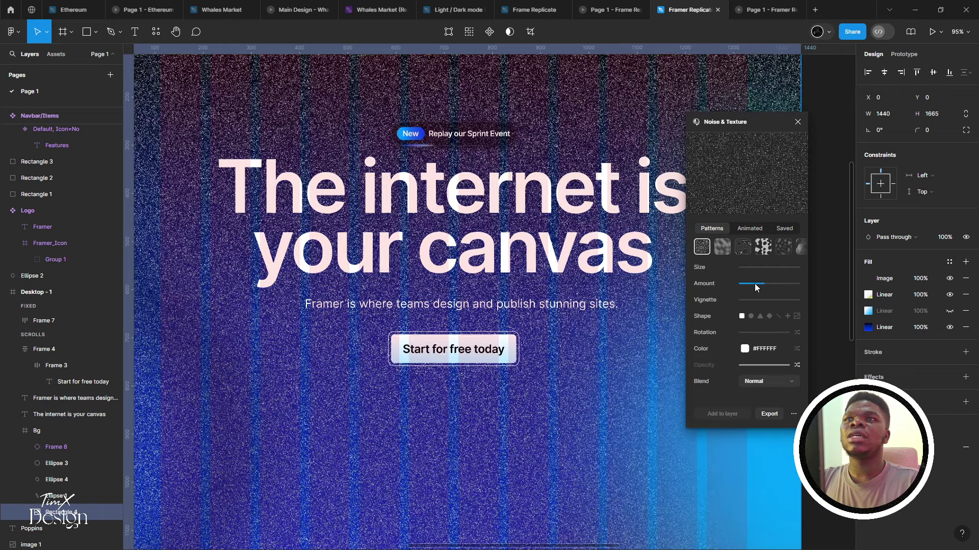
{"action": "left_click", "coordinate": [755, 283]}
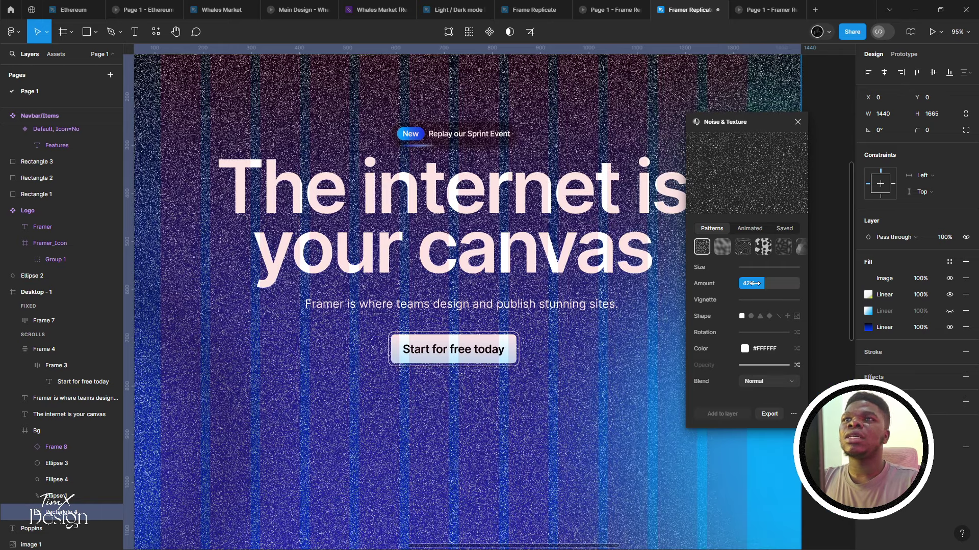
{"action": "left_click_drag", "start_coordinate": [753, 284], "coordinate": [754, 282]}
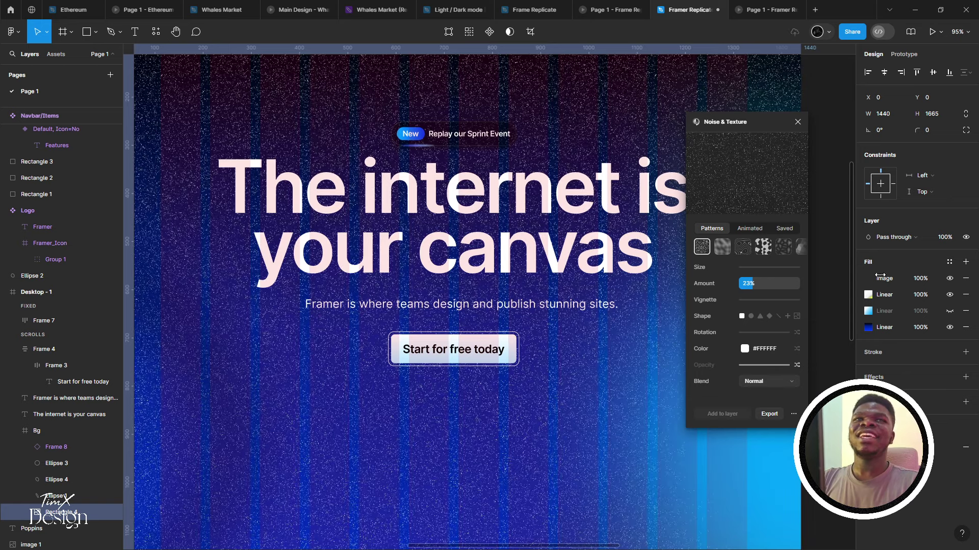
Set the noise image fill's opacity to 5% and inspect the grain around the hero text up close
{"action": "left_click", "coordinate": [920, 280]}
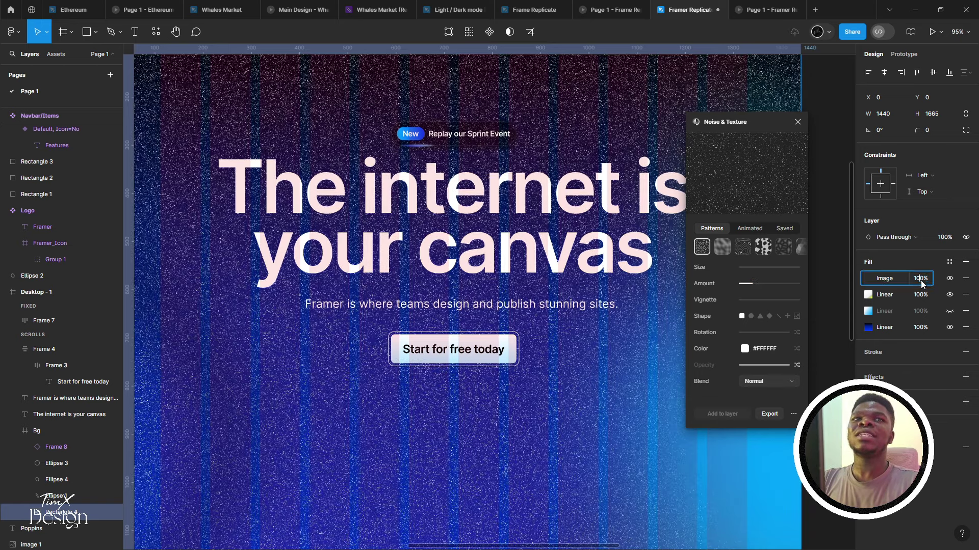
{"action": "type", "text": "5"}
{"action": "key", "text": "Return"}
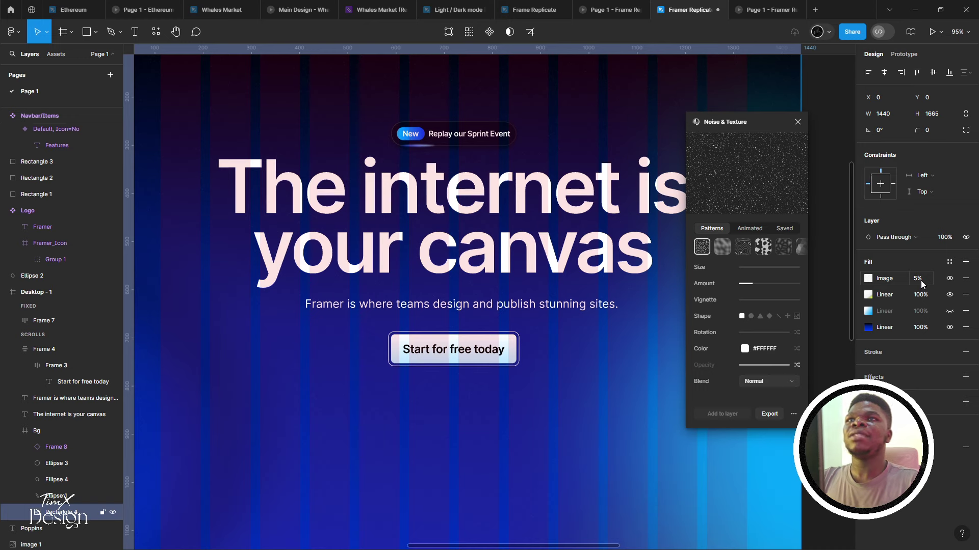
{"action": "scroll", "coordinate": [278, 366], "scroll_direction": "up", "scroll_amount": 1}
{"action": "scroll", "coordinate": [278, 365], "scroll_direction": "up", "scroll_amount": 5}
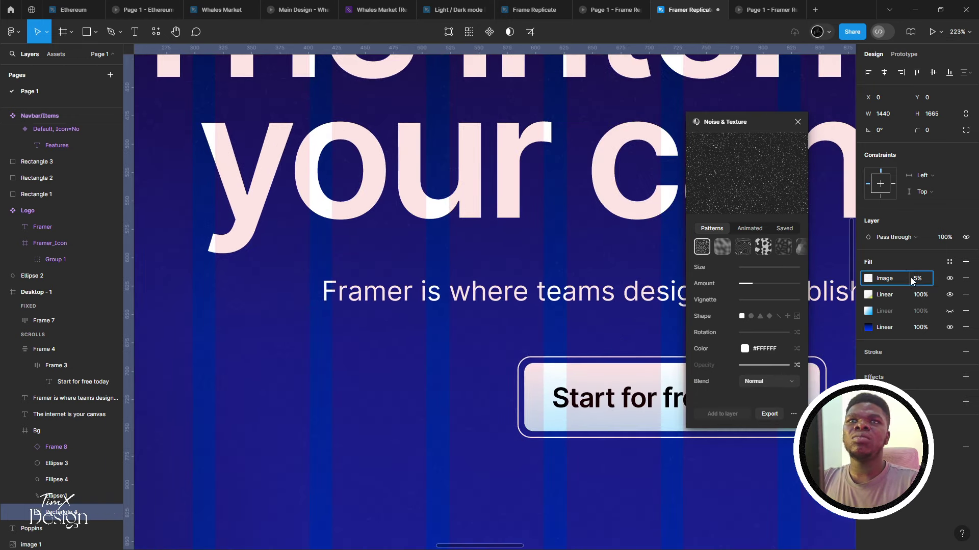
Set the noise image fill's opacity to 6% and check the hero section in the prototype preview
{"action": "left_click", "coordinate": [925, 281]}
{"action": "type", "text": "6"}
{"action": "key", "text": "Return"}
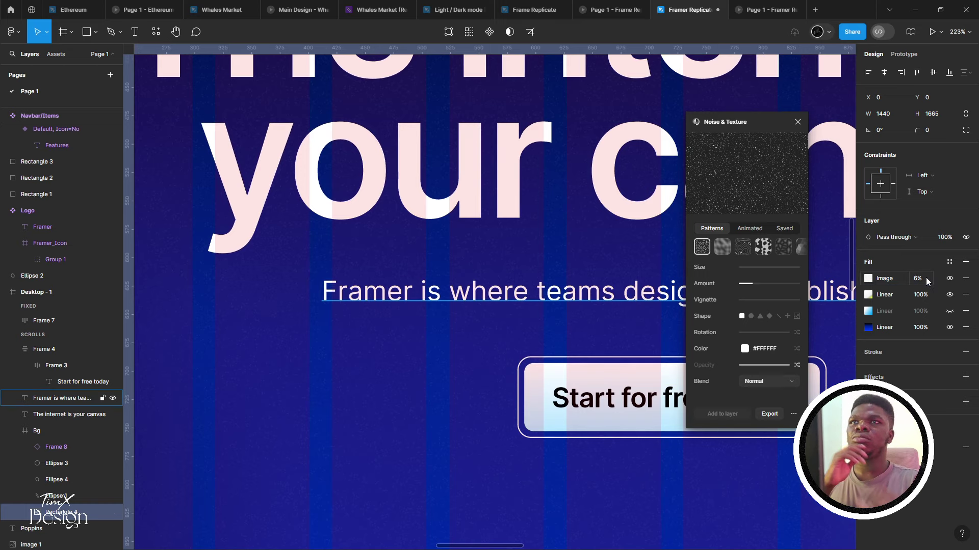
{"action": "left_click", "coordinate": [765, 6]}
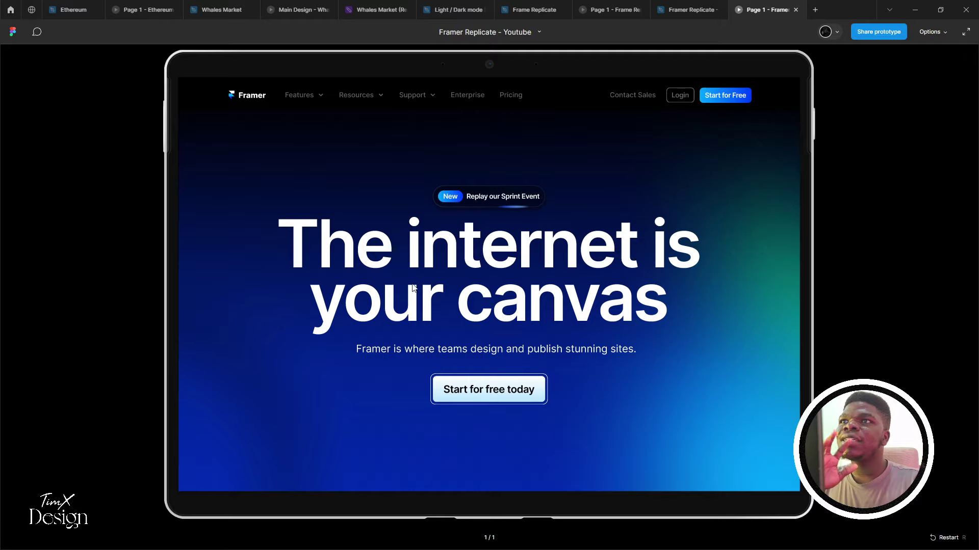
{"action": "scroll", "coordinate": [405, 285], "scroll_direction": "down", "scroll_amount": 2}
{"action": "scroll", "coordinate": [405, 286], "scroll_direction": "up", "scroll_amount": 2}
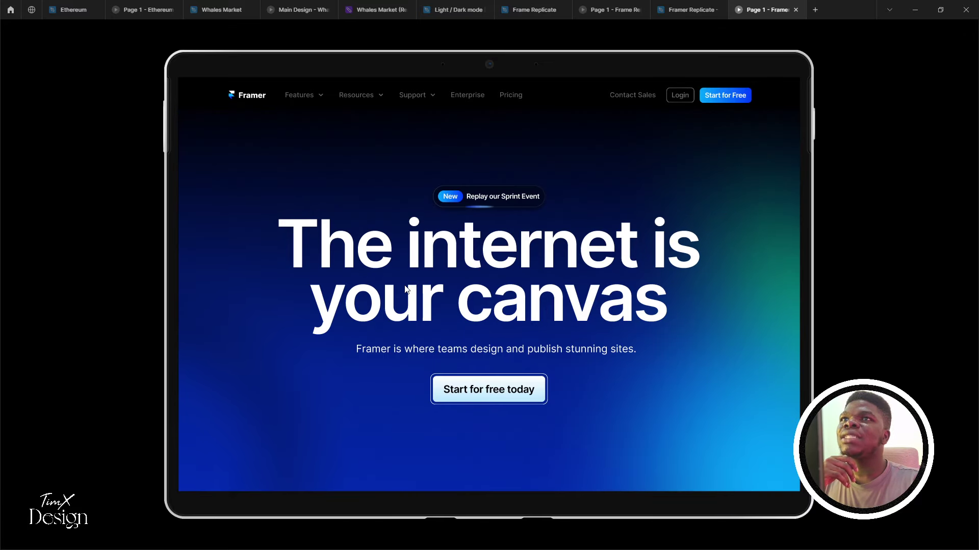
{"action": "left_click", "coordinate": [662, 15]}
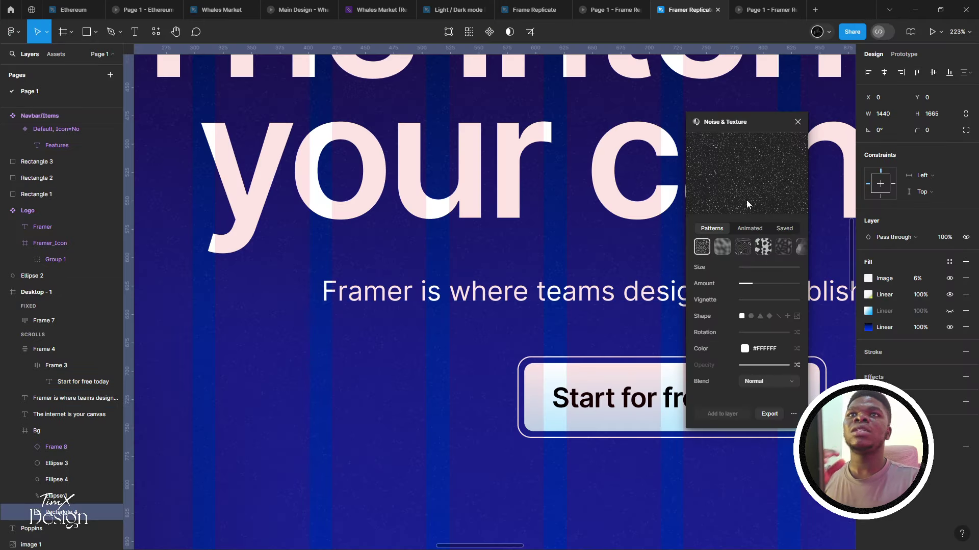
Set the noise image fill's opacity to 8% and review the background again in the prototype preview
{"action": "left_click", "coordinate": [918, 279]}
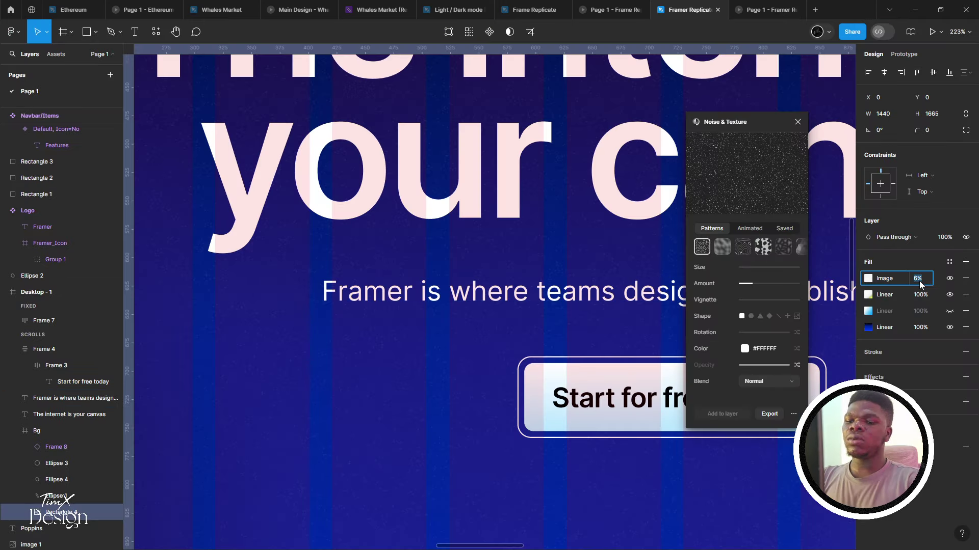
{"action": "left_click", "coordinate": [771, 10]}
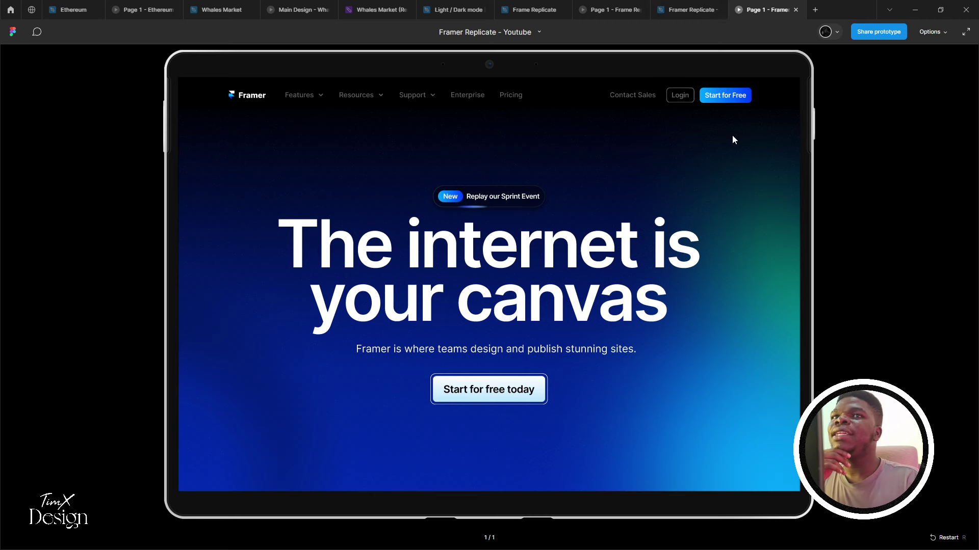
{"action": "scroll", "coordinate": [735, 142], "scroll_direction": "down", "scroll_amount": 2}
{"action": "scroll", "coordinate": [724, 151], "scroll_direction": "up", "scroll_amount": 2}
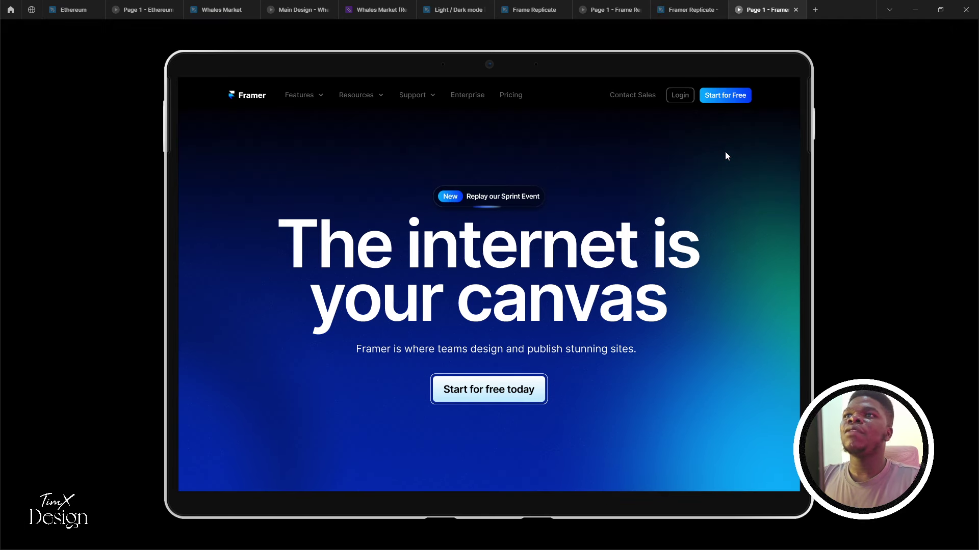
{"action": "left_click", "coordinate": [698, 9]}
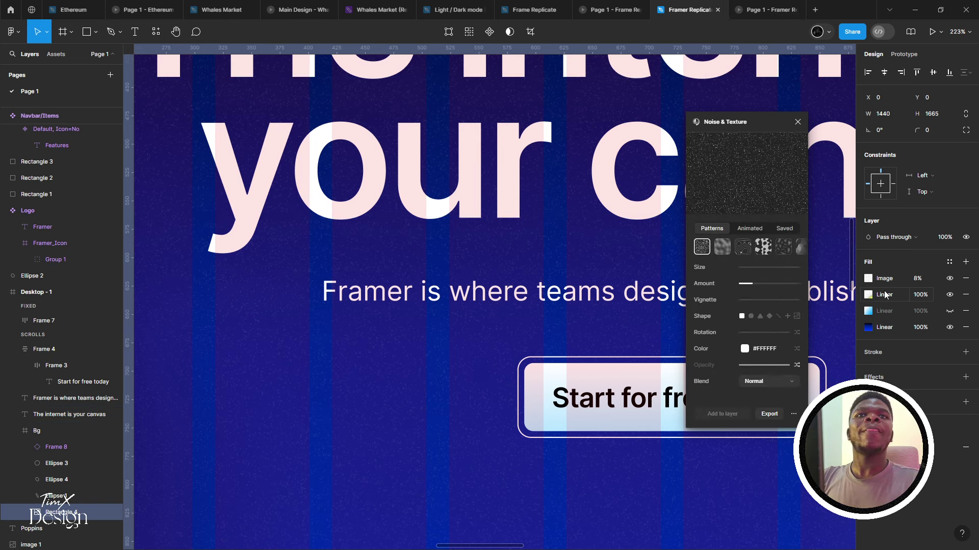
Set the noise image fill's opacity to 10% and compare the prototype preview with the Framer website
{"action": "left_click", "coordinate": [921, 279]}
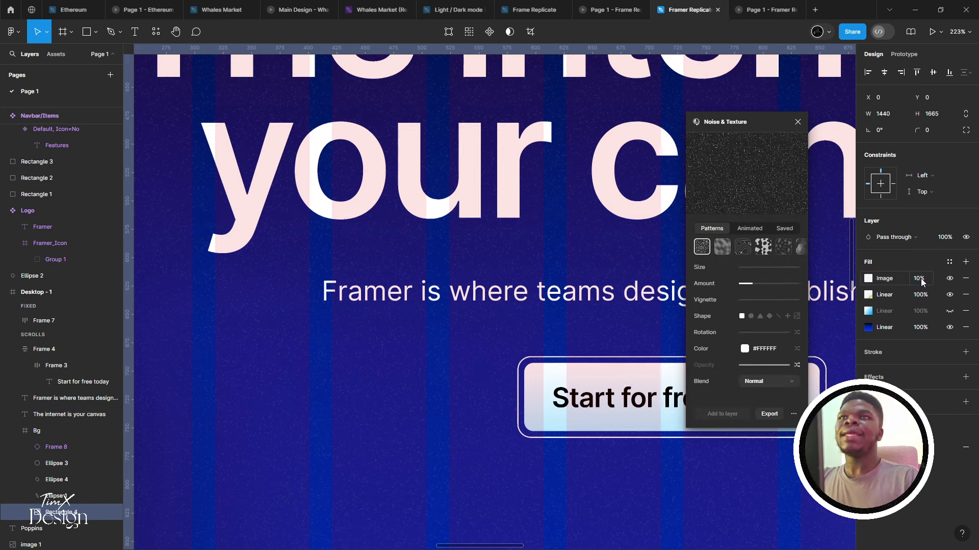
{"action": "left_click", "coordinate": [762, 8]}
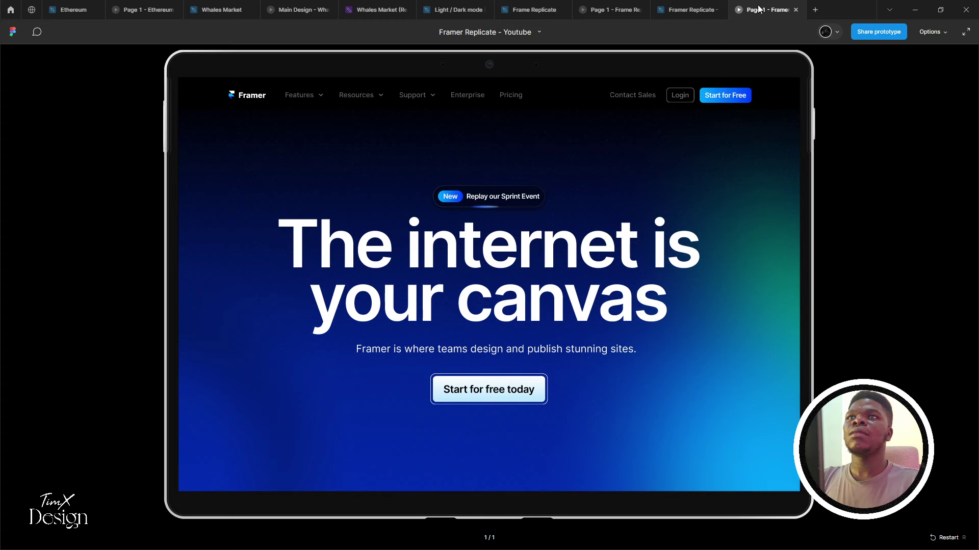
{"action": "key", "text": "alt+Tab"}
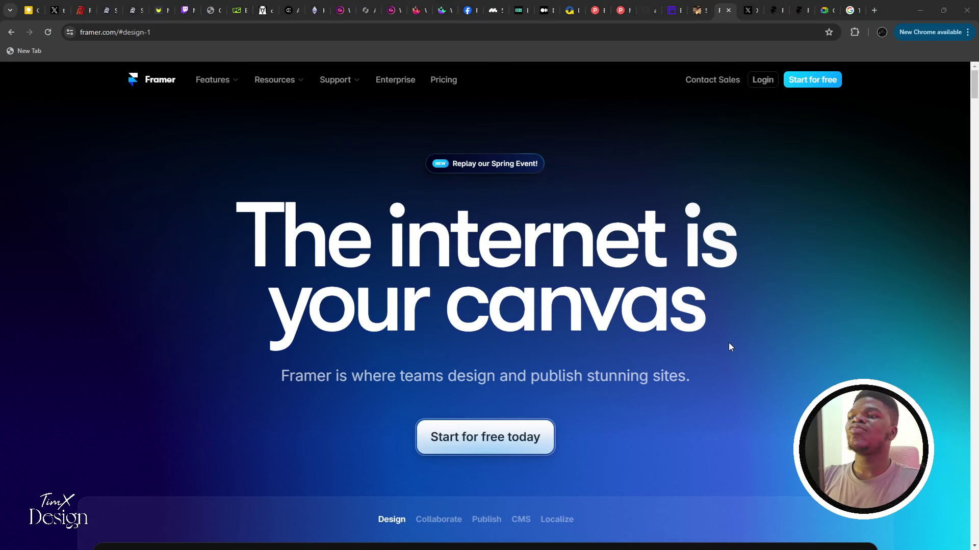
{"action": "key", "text": "alt+Tab"}
{"action": "scroll", "coordinate": [720, 344], "scroll_direction": "down", "scroll_amount": 3}
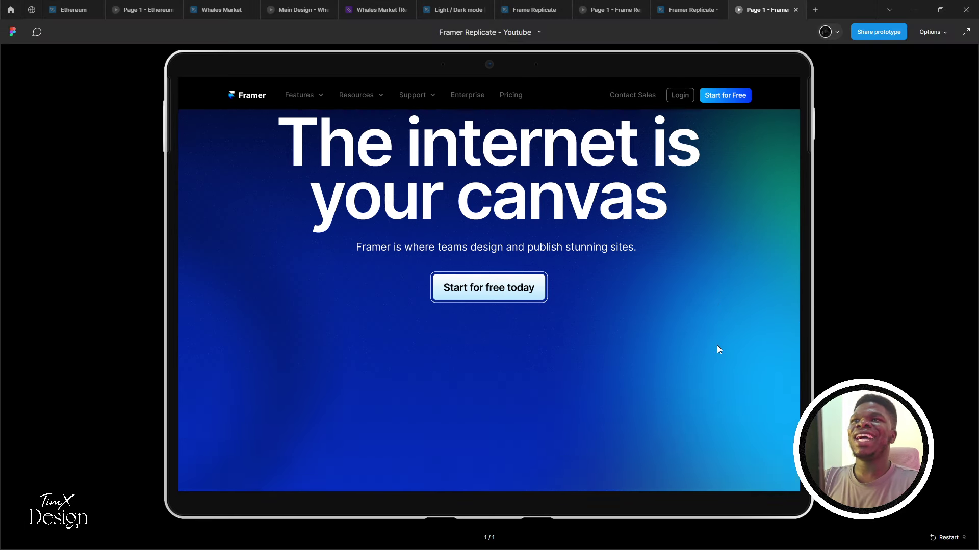
{"action": "scroll", "coordinate": [716, 344], "scroll_direction": "up", "scroll_amount": 3}
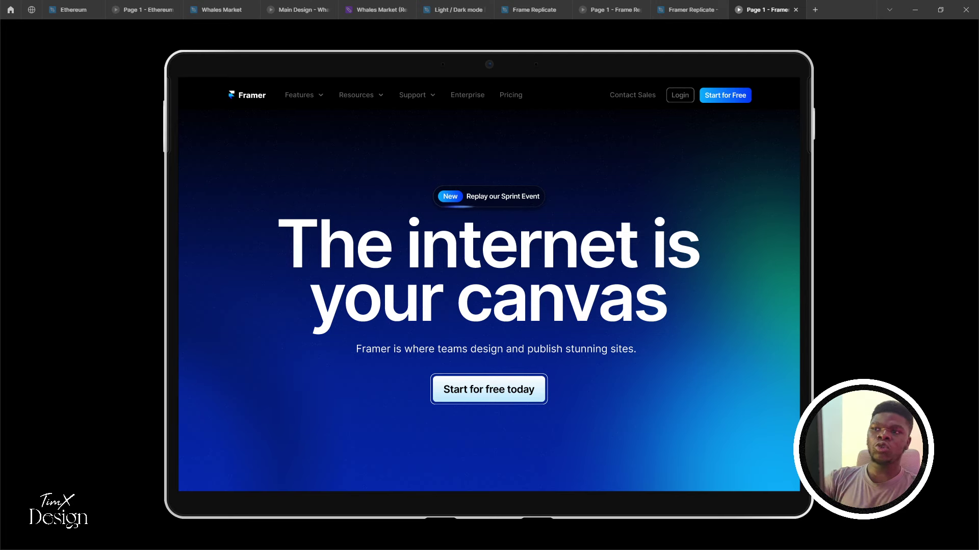
{"action": "scroll", "coordinate": [686, 271], "scroll_direction": "down", "scroll_amount": 6}
{"action": "scroll", "coordinate": [626, 273], "scroll_direction": "up", "scroll_amount": 6}
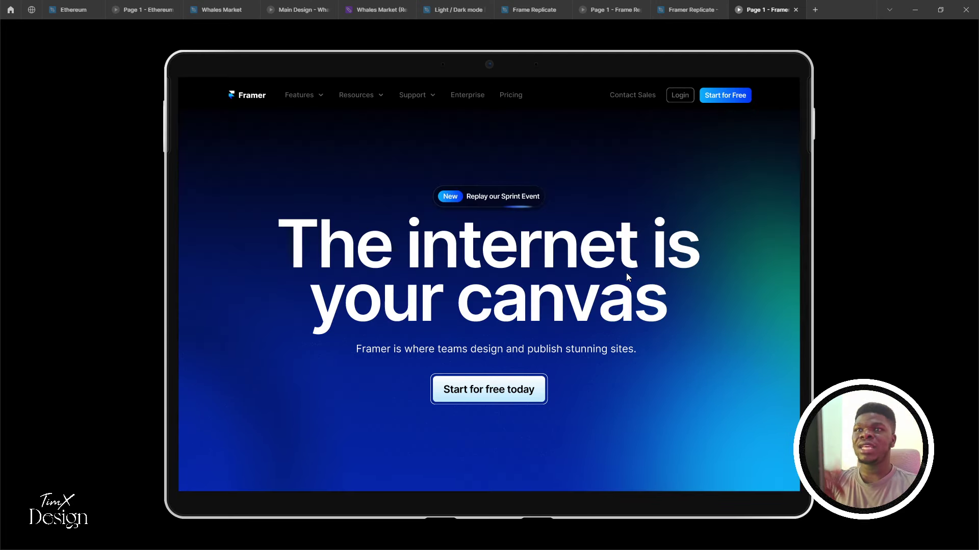
Close the Noise & Texture plugin in the design file, and draw a 1216 × 760 frame below the Start for free today button
{"action": "left_click", "coordinate": [709, 10]}
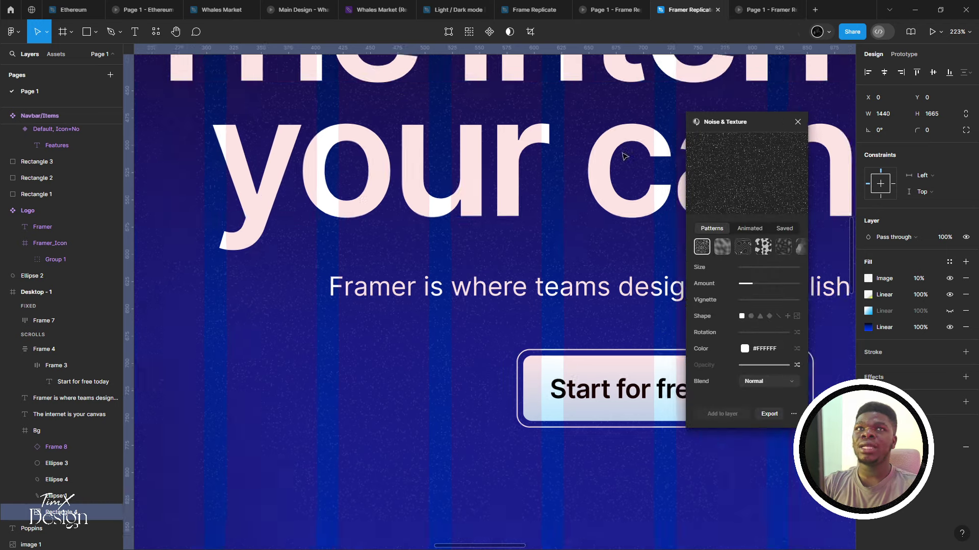
{"action": "left_click", "coordinate": [798, 122]}
{"action": "scroll", "coordinate": [488, 221], "scroll_direction": "down", "scroll_amount": 10}
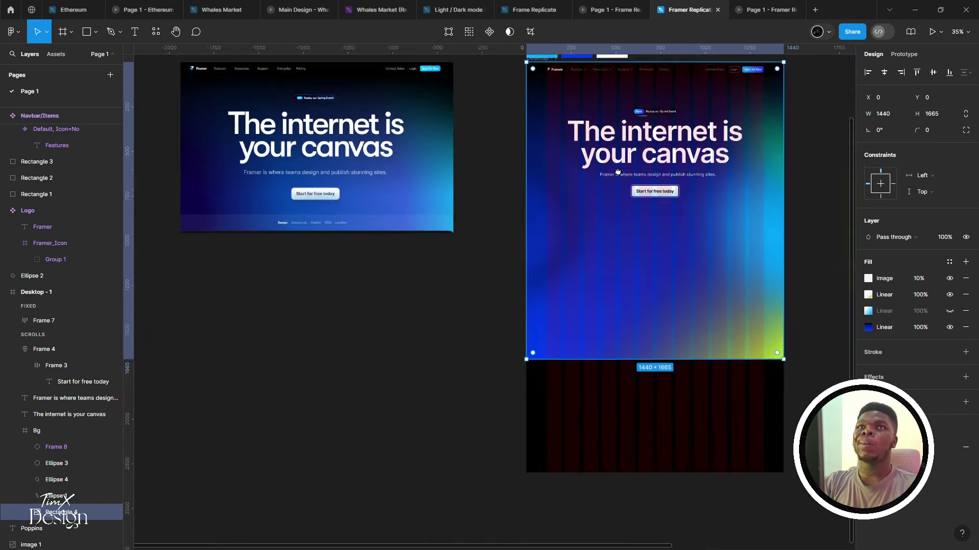
{"action": "scroll", "coordinate": [488, 221], "scroll_direction": "up", "scroll_amount": 5}
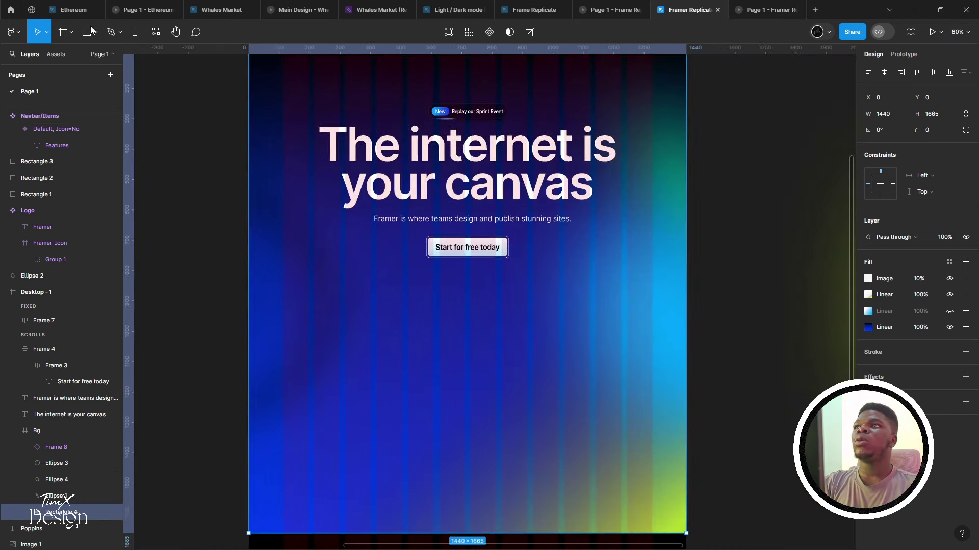
{"action": "left_click", "coordinate": [63, 32]}
{"action": "scroll", "coordinate": [293, 195], "scroll_direction": "down", "scroll_amount": 3}
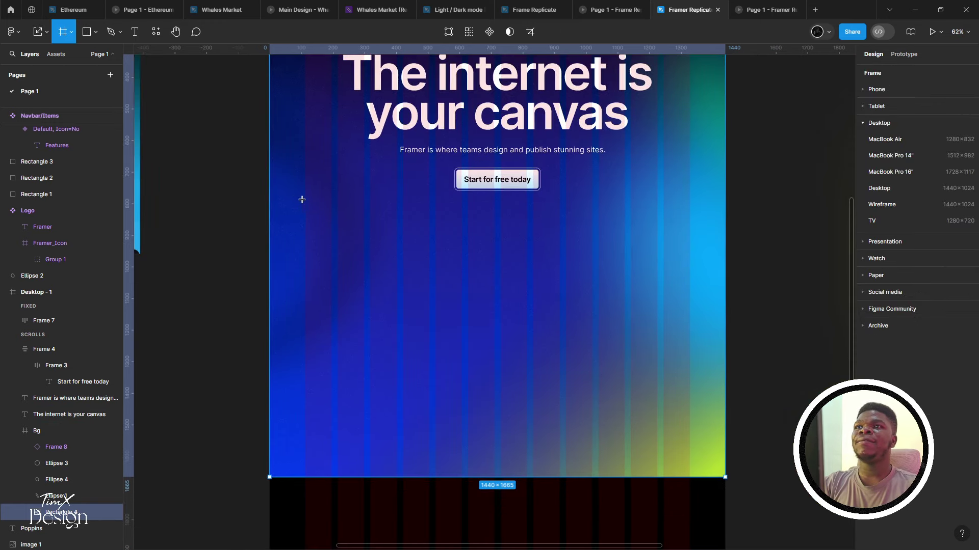
{"action": "mouse_move", "coordinate": [305, 200]}
{"action": "left_mouse_down"}
{"action": "mouse_move", "coordinate": [681, 433]}
{"action": "mouse_move", "coordinate": [681, 485]}
{"action": "mouse_move", "coordinate": [689, 439]}
{"action": "left_mouse_up"}
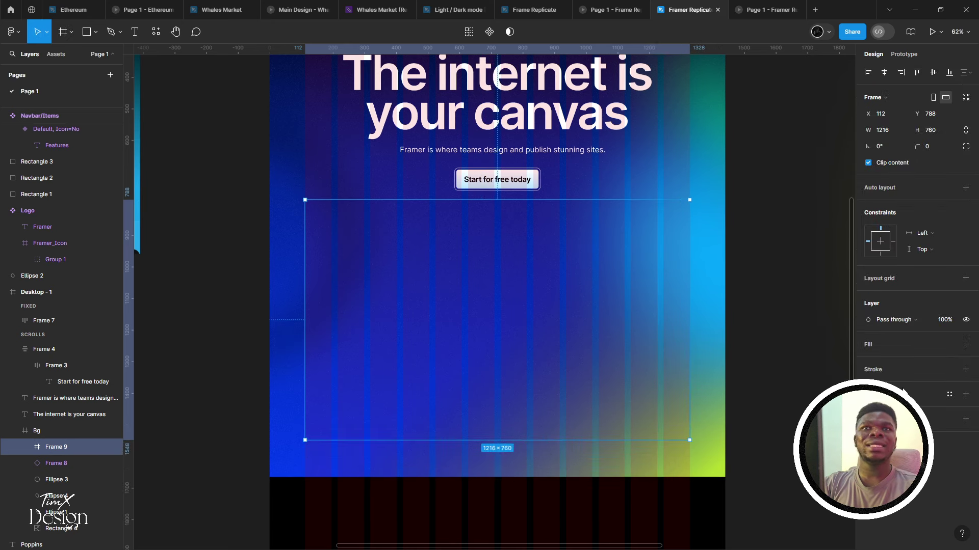
Give the new frame an FFFFFF fill at 50% opacity and a corner radius of 35, and move it down to Y 833
{"action": "left_click", "coordinate": [965, 345]}
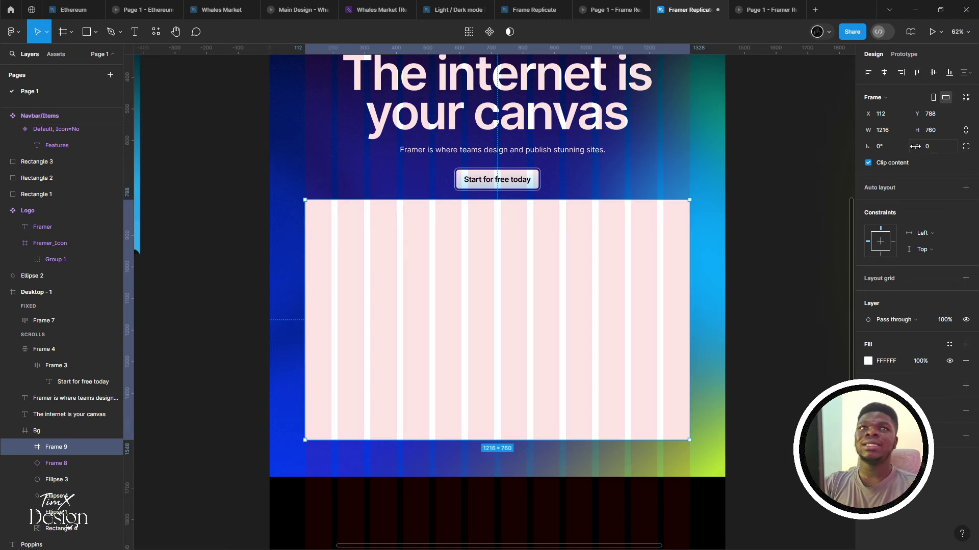
{"action": "left_click_drag", "start_coordinate": [916, 147], "coordinate": [292, 145]}
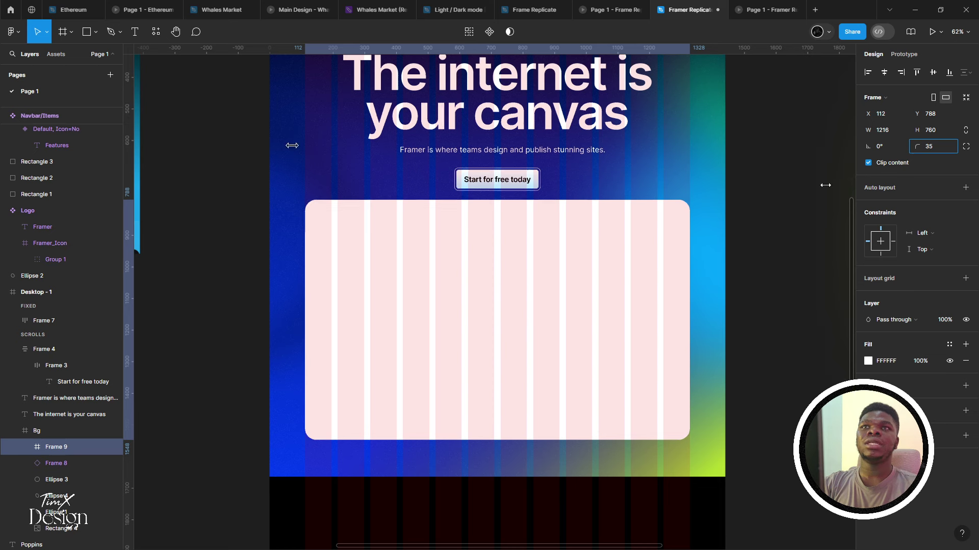
{"action": "left_click_drag", "start_coordinate": [620, 245], "coordinate": [612, 261]}
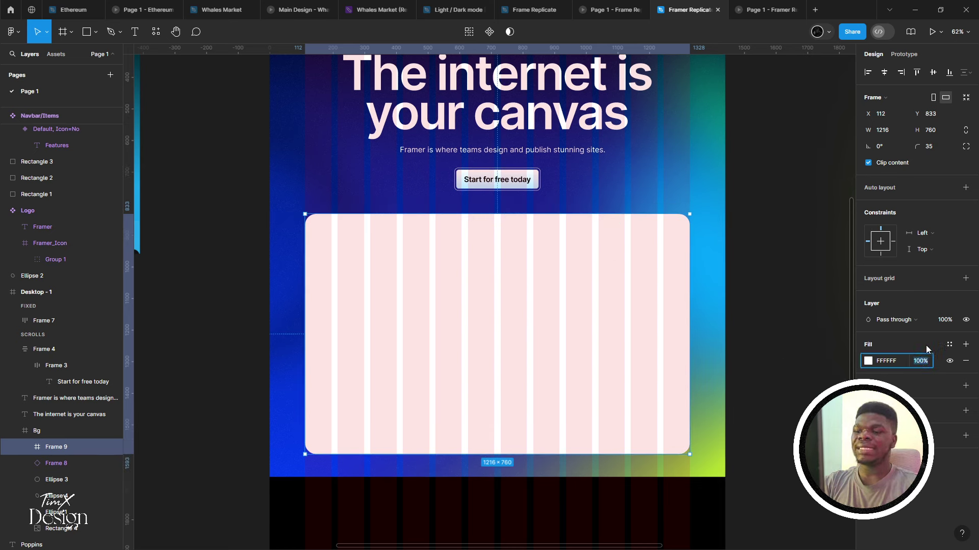
{"action": "key", "text": "5"}
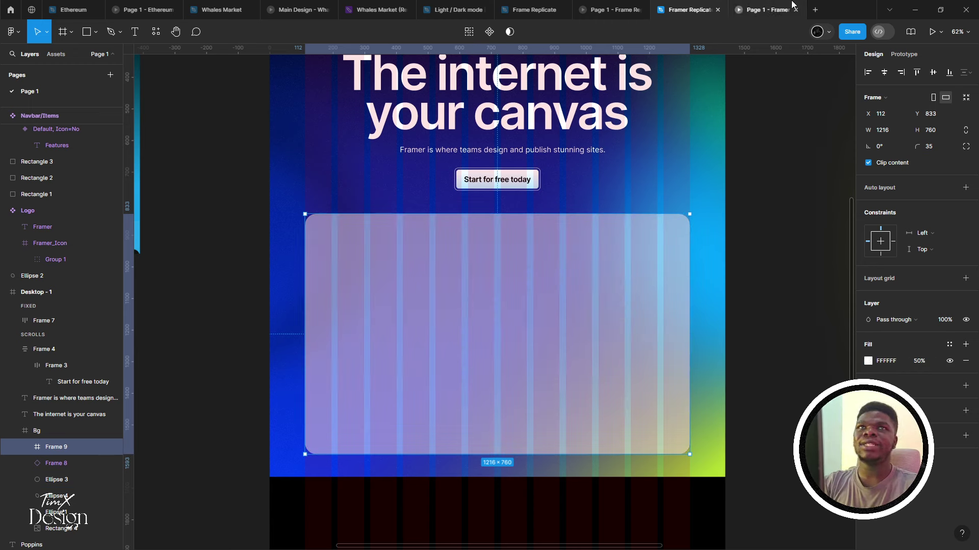
Draw an 1107 × 743 frame inside the translucent frame and fill it with 0C0C0C
{"action": "left_click", "coordinate": [73, 33]}
{"action": "left_click", "coordinate": [64, 40]}
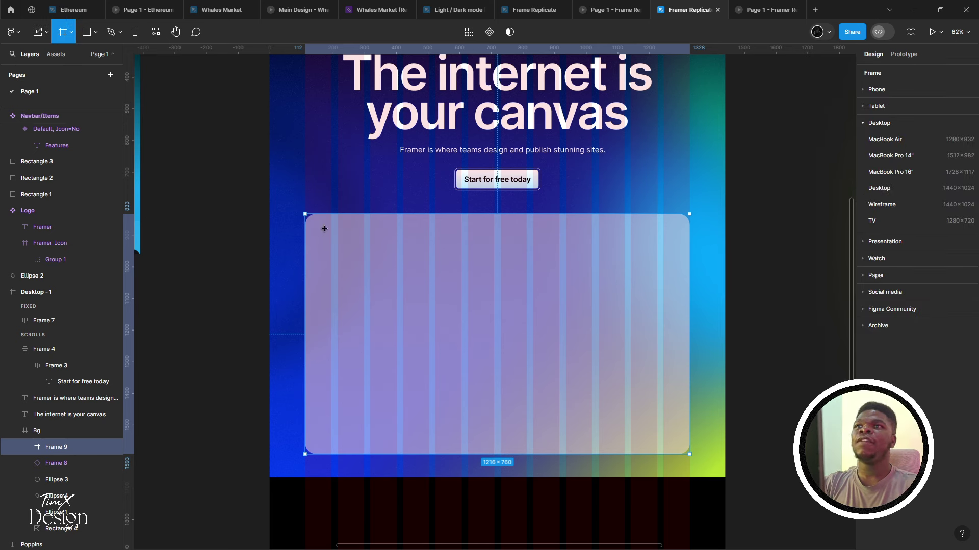
{"action": "left_click_drag", "start_coordinate": [324, 229], "coordinate": [674, 462]}
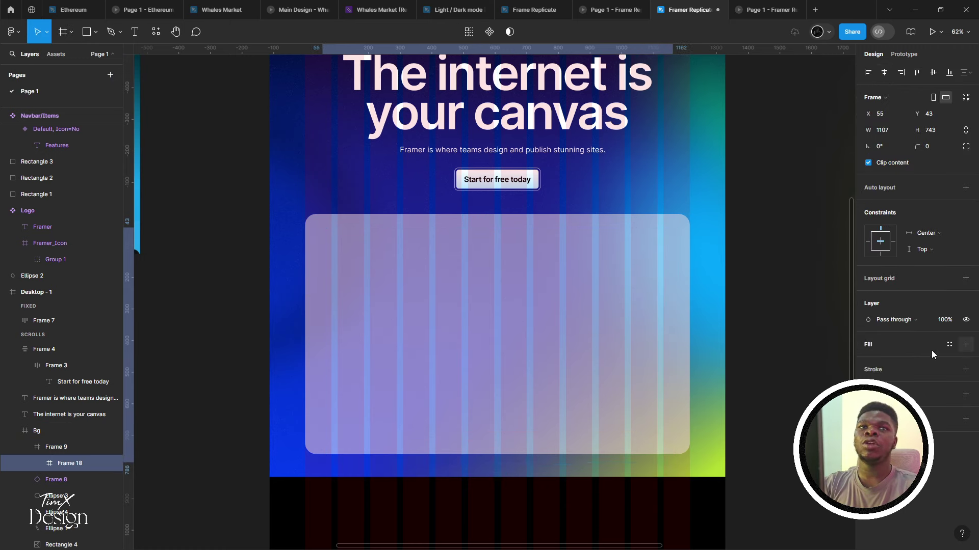
{"action": "left_click", "coordinate": [965, 345]}
{"action": "left_click", "coordinate": [868, 361]}
{"action": "left_click_drag", "start_coordinate": [816, 332], "coordinate": [644, 403]}
Set the dark inner frame's corner radius to 56, and reduce it to 32
{"action": "left_click", "coordinate": [938, 145]}
{"action": "type", "text": "5"}
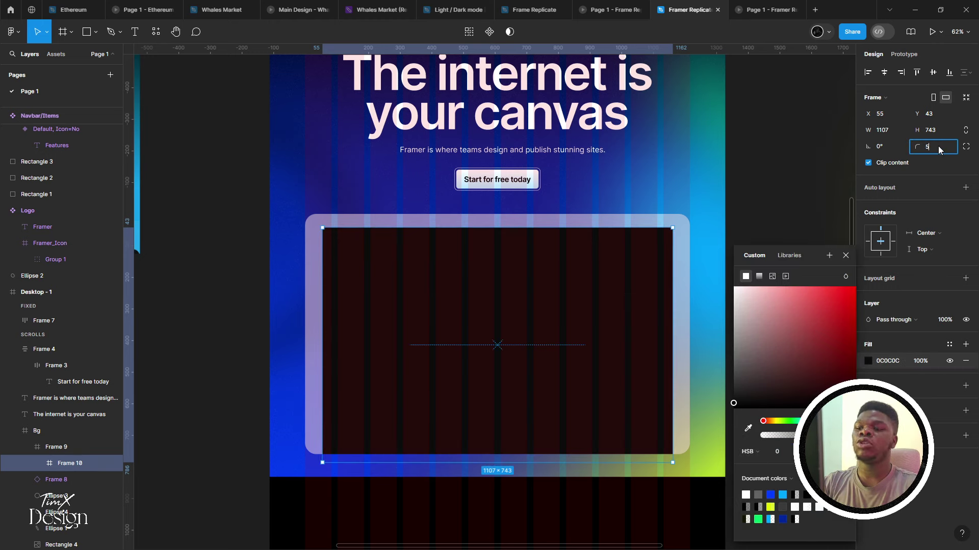
{"action": "type", "text": "6"}
{"action": "key", "text": "Return"}
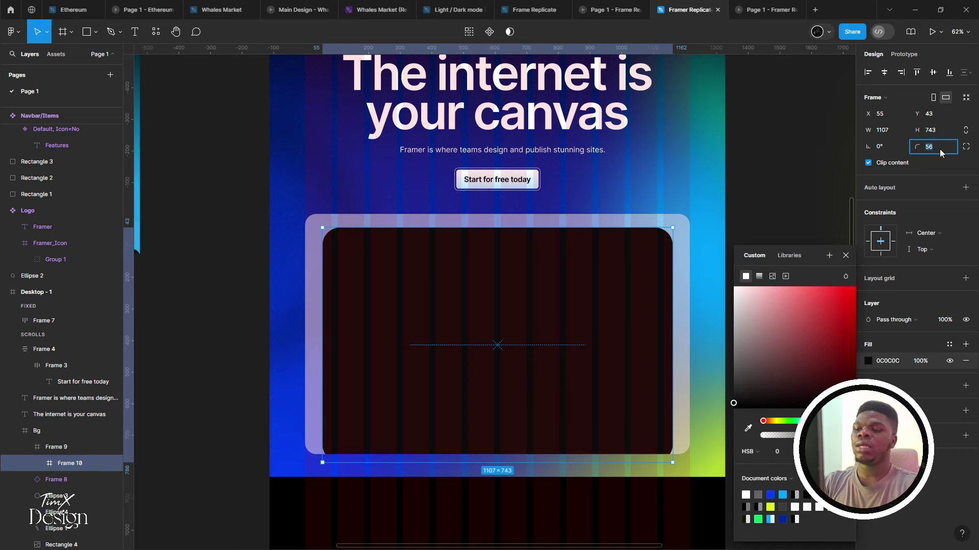
{"action": "left_click", "coordinate": [932, 32]}
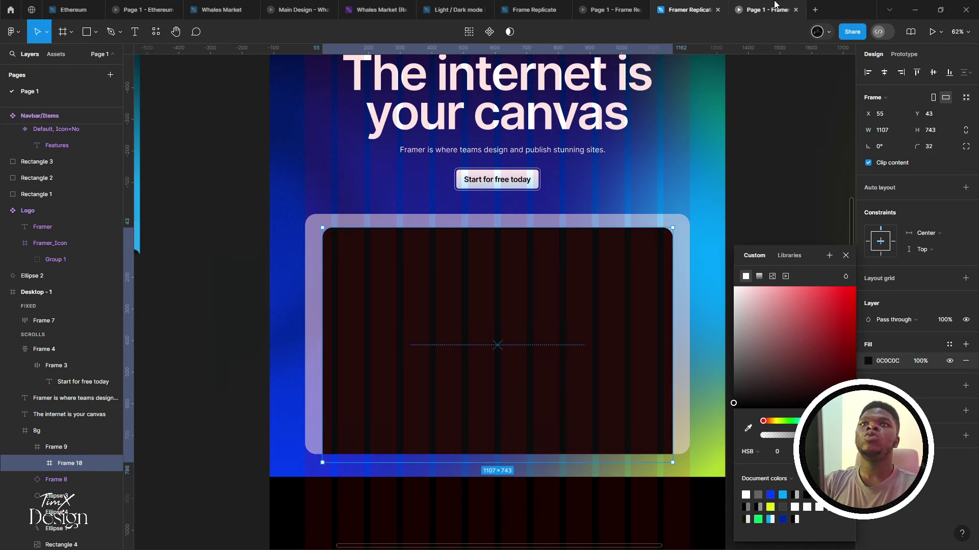